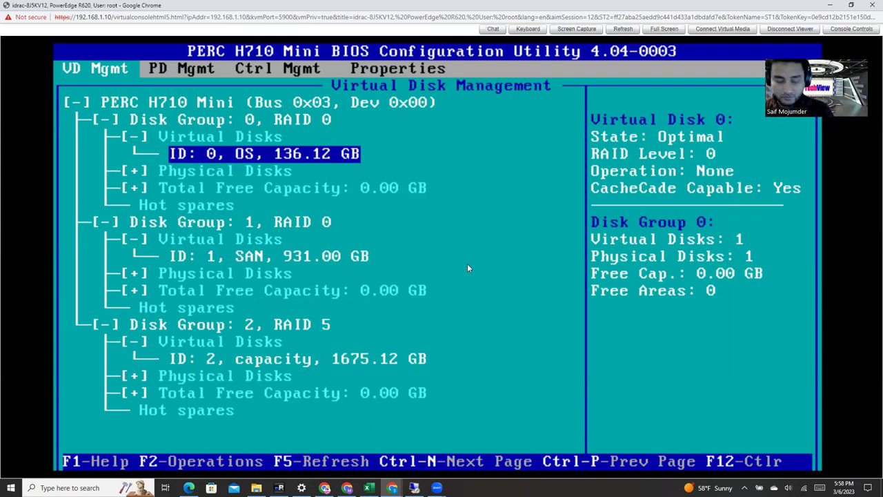
Exit the PERC RAID configuration utility, confirming with OK.
key("Escape")
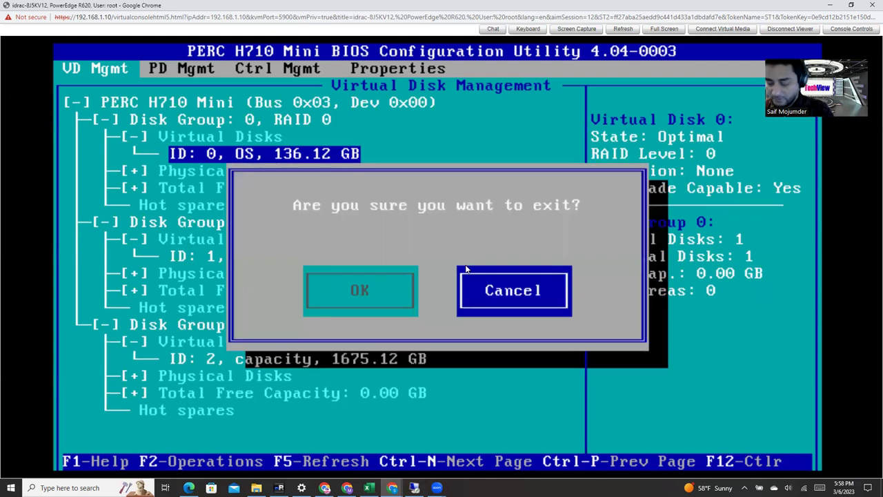
key("Left")
key("Return")
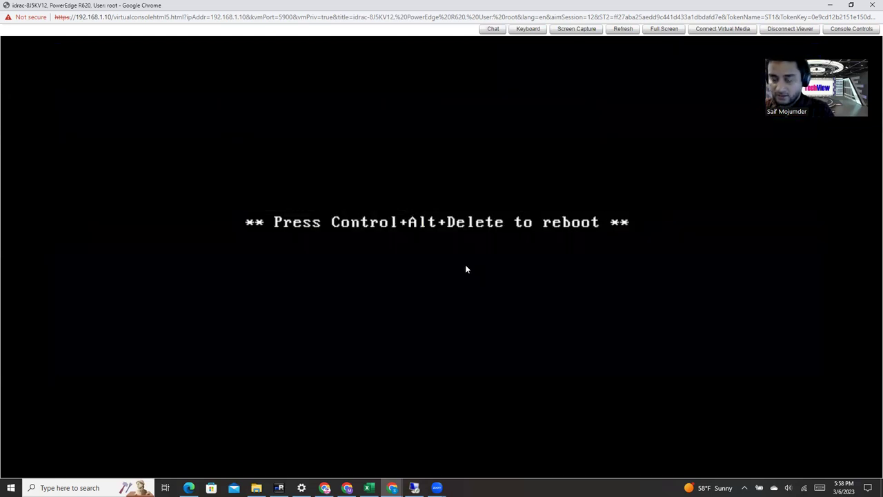
Send Ctrl+Alt+Del to the server from the on-screen keyboard to reboot it, then close the keyboard.
left_click(529, 29)
left_click_drag(471, 218, 573, 87)
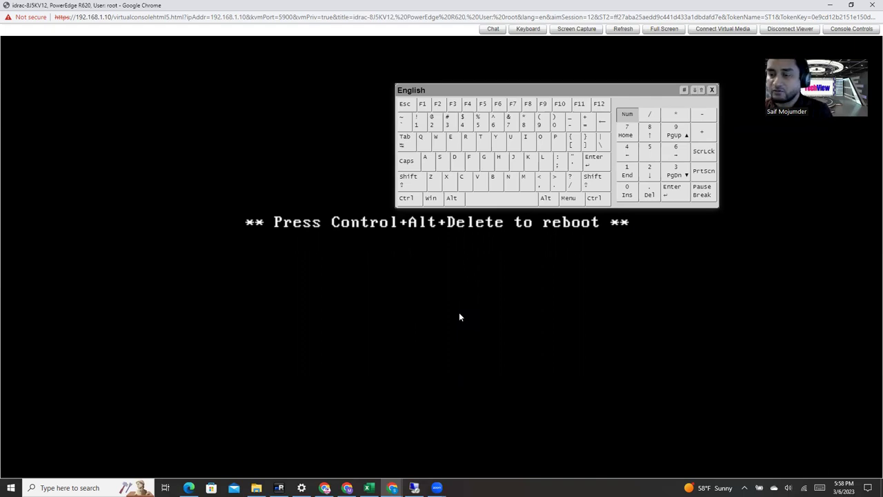
left_click_drag(495, 85, 449, 95)
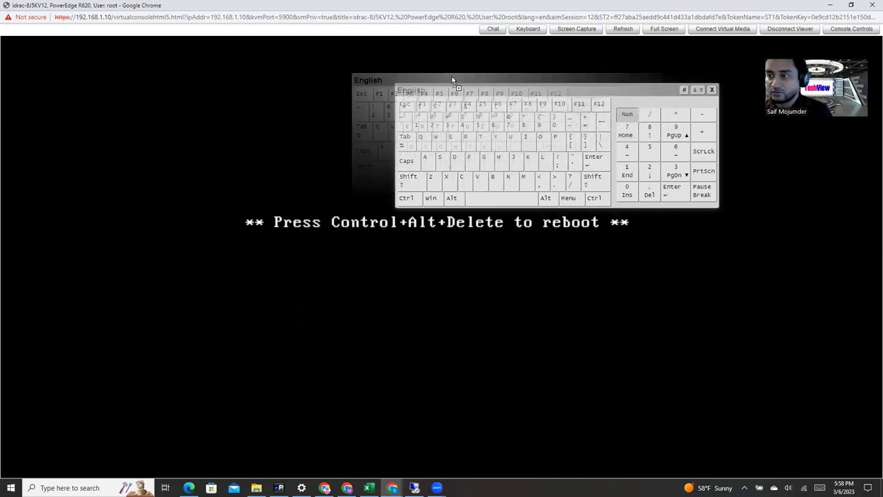
left_click(377, 189)
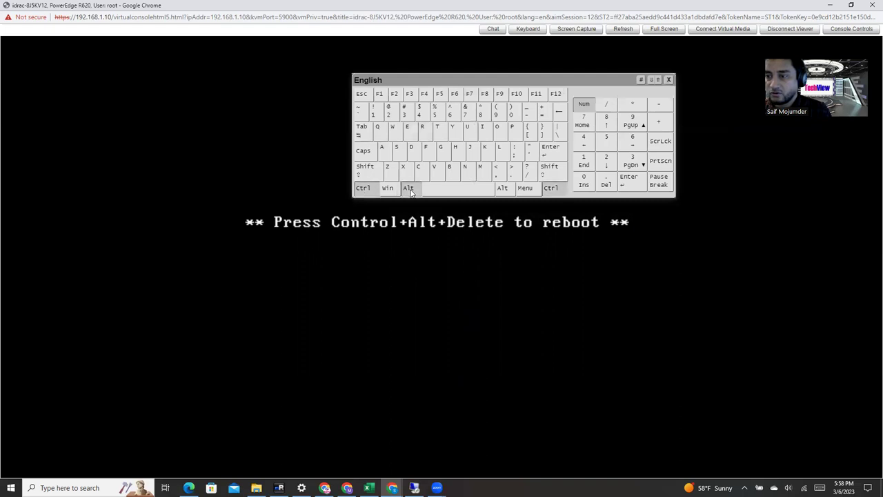
left_click(409, 189)
left_click(605, 181)
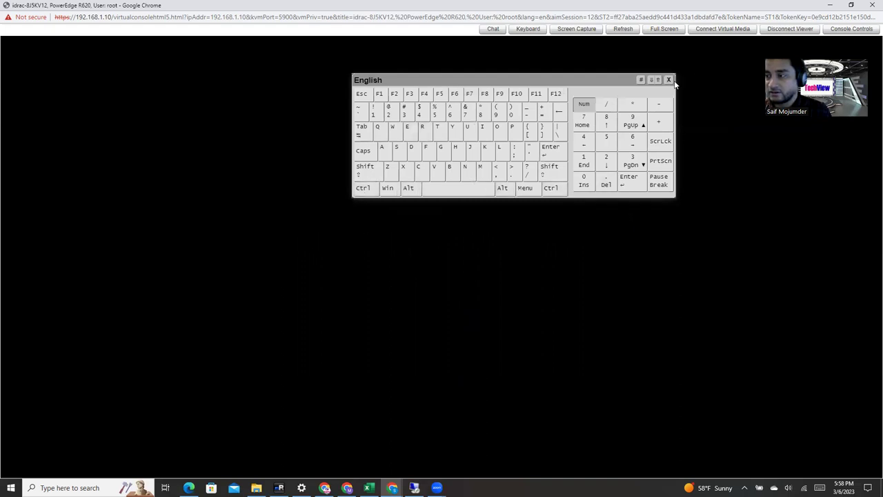
left_click(668, 80)
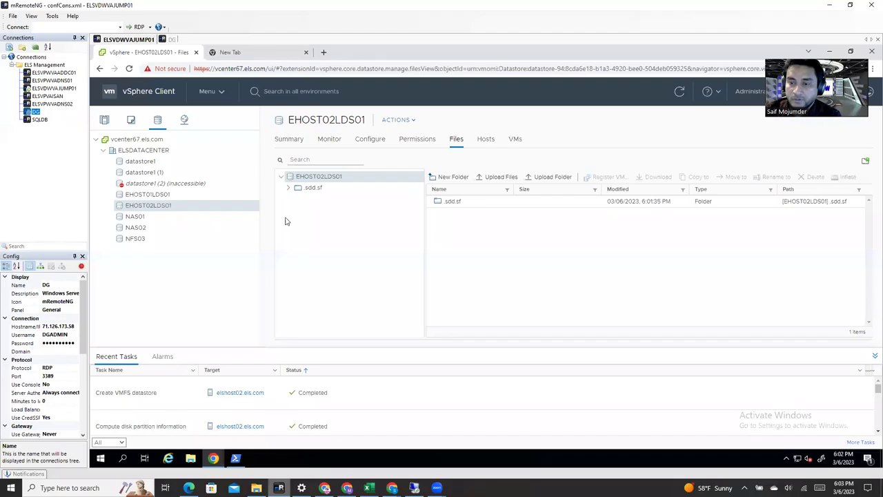
Review datastores on elshost02, Compute_Cluster, elshost01 and elshost03, which is not responding with datastore1 inaccessible.
left_click(105, 120)
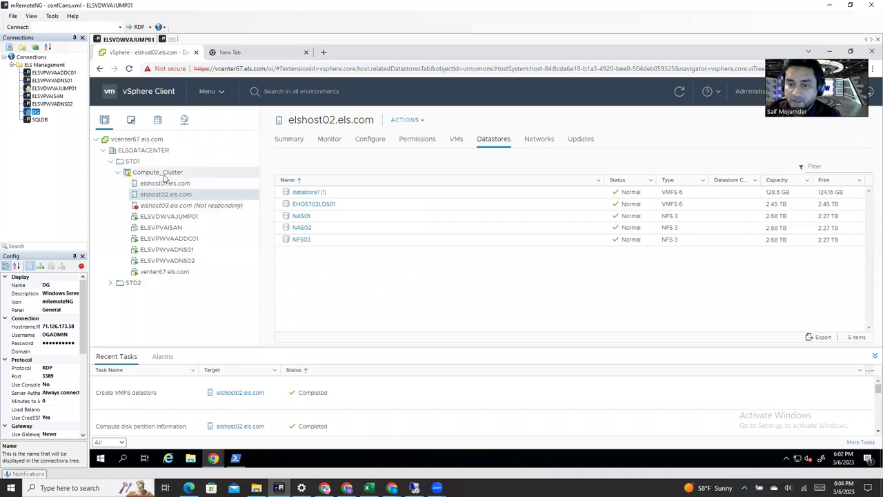
left_click(164, 173)
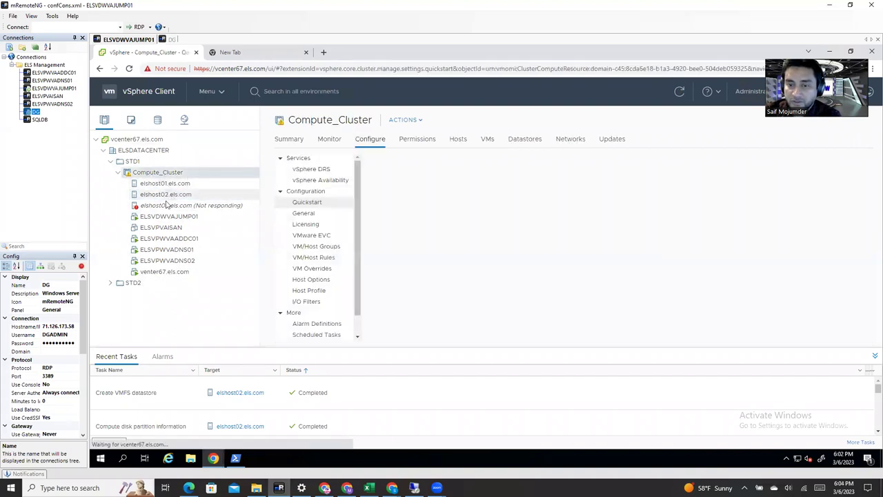
left_click(161, 207)
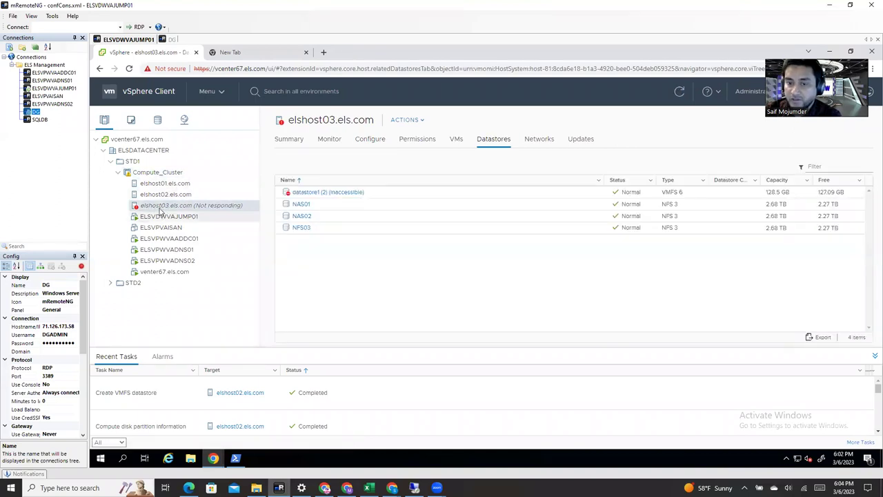
left_click(163, 184)
left_click(164, 196)
left_click(166, 206)
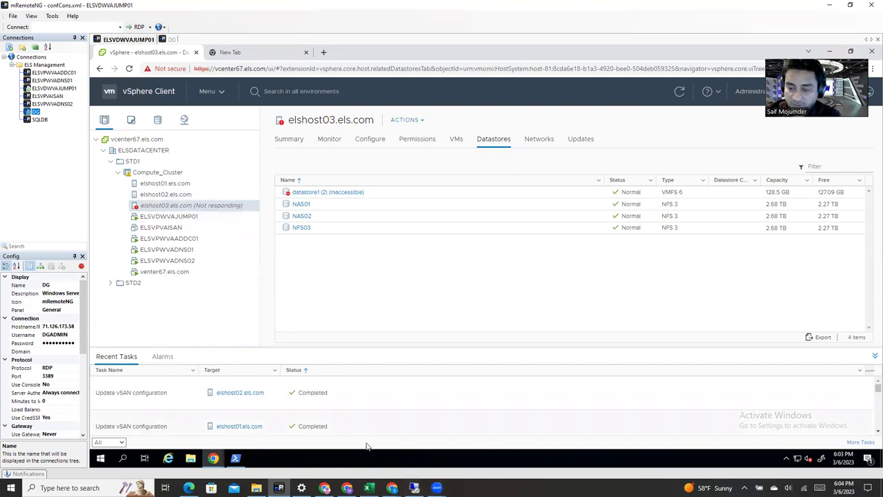
mouse_move(235, 458)
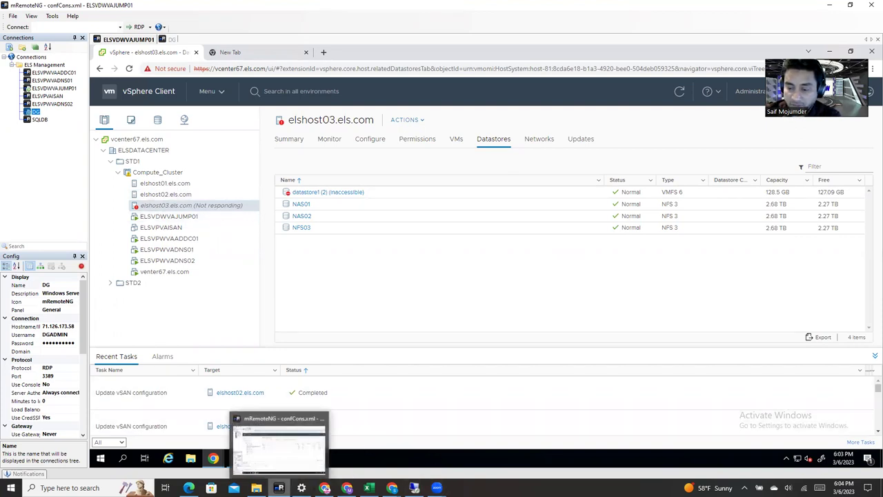
Watch the ESXi 6.7.0 boot in the iDRAC console, then return to vSphere Client.
mouse_move(392, 488)
left_click(434, 448)
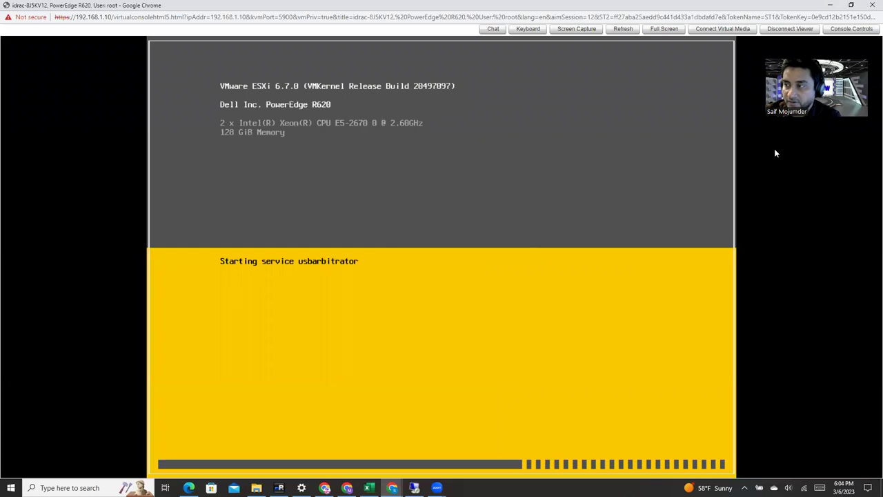
key("alt+Tab")
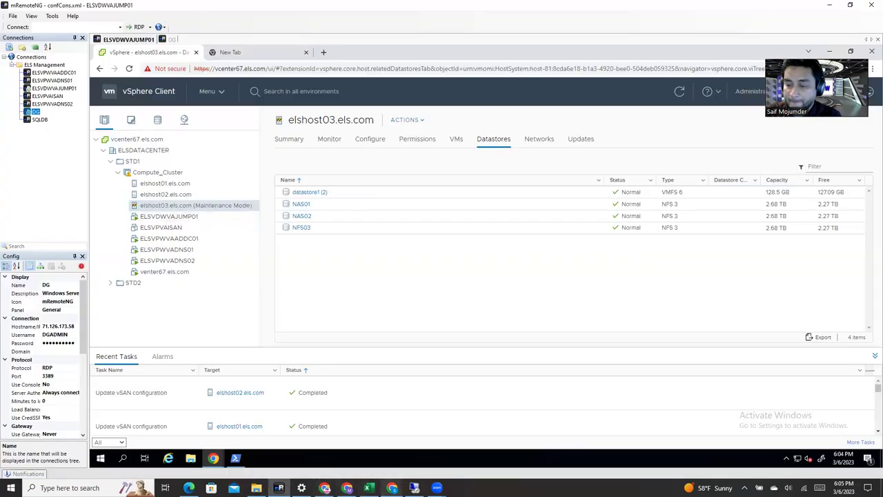
Check that the ESXi console in iDRAC is ready, then minimize it.
mouse_move(392, 488)
left_click(440, 467)
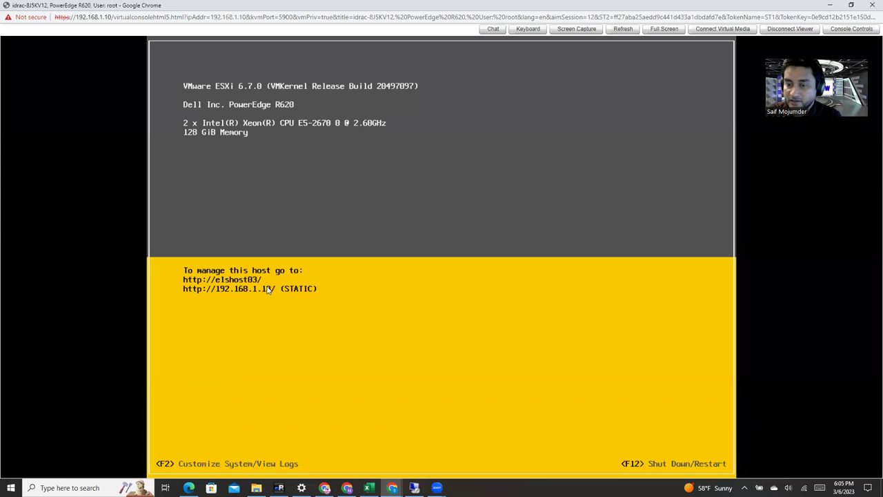
left_click(830, 4)
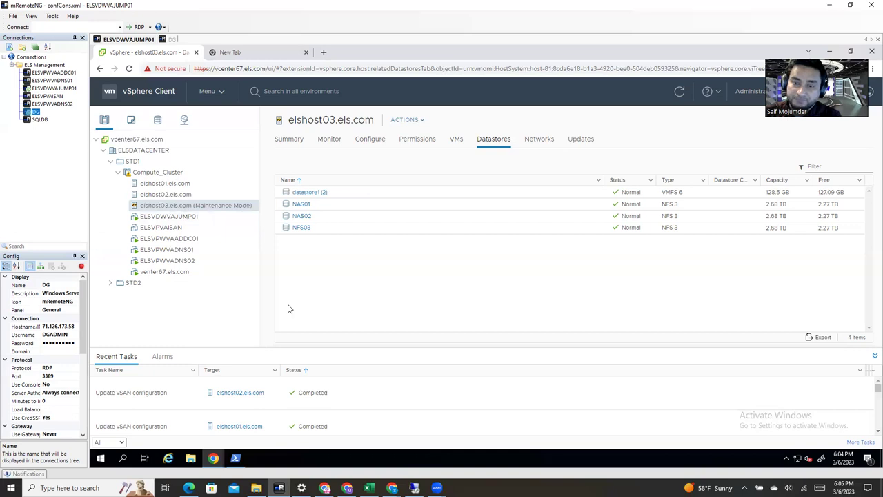
Take elshost03 out of Maintenance Mode and view its storage adapters.
right_click(185, 207)
mouse_move(288, 189)
left_click(341, 202)
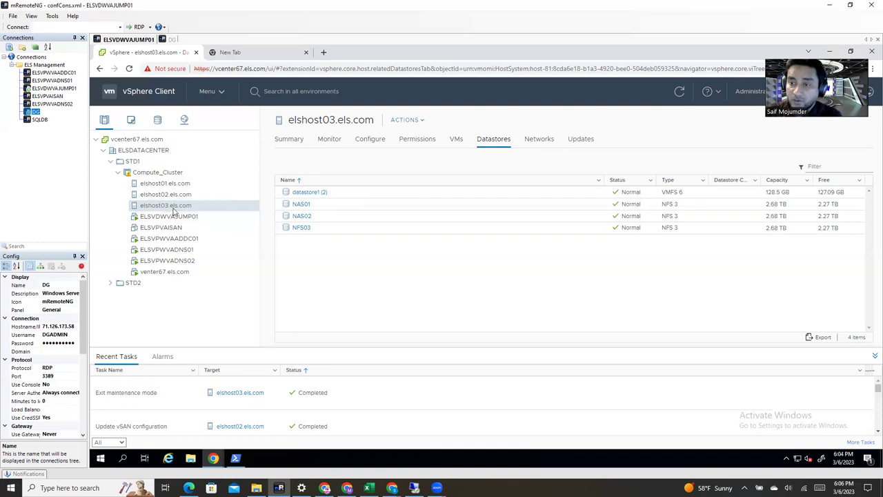
left_click(372, 143)
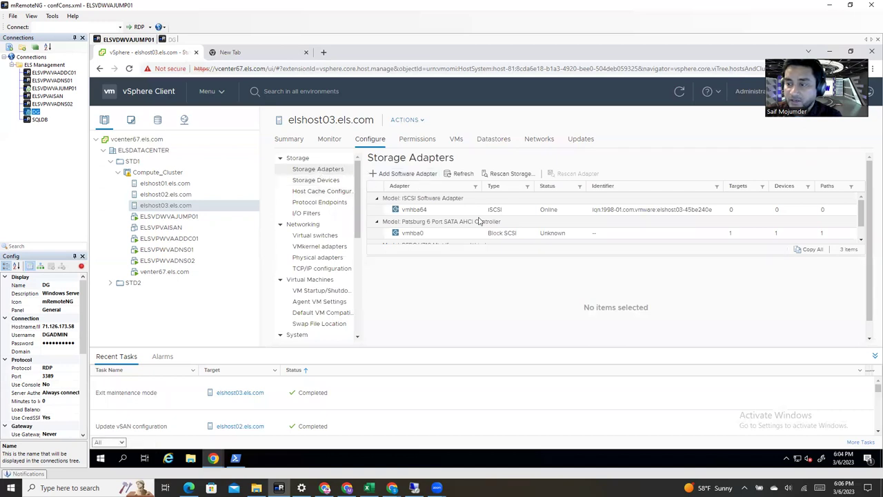
Select PERC H710 adapter vmhba1 and compare its local disks: 136.13 GB, 931.00 GB and 1.64 TB.
scroll(465, 234, "down", 1)
left_click(414, 238)
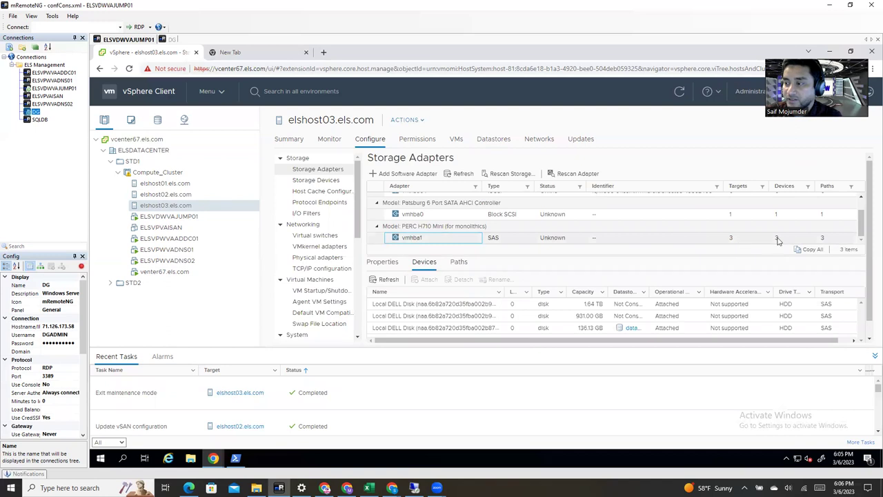
left_click(588, 328)
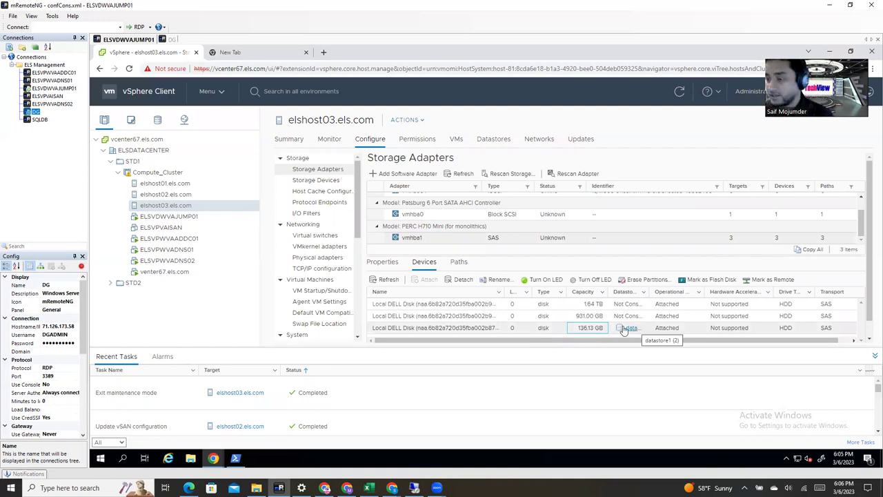
left_click(586, 316)
left_click(584, 305)
left_click(589, 315)
left_click(590, 305)
left_click(583, 317)
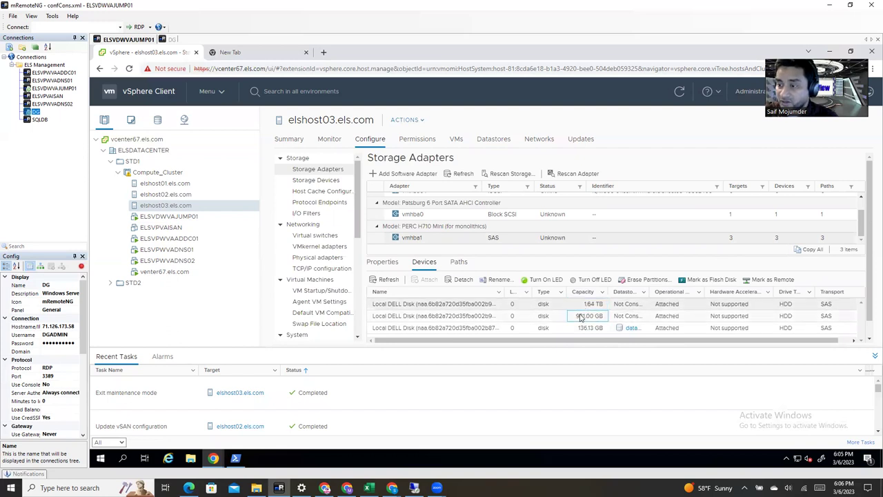
left_click(587, 306)
left_click(584, 316)
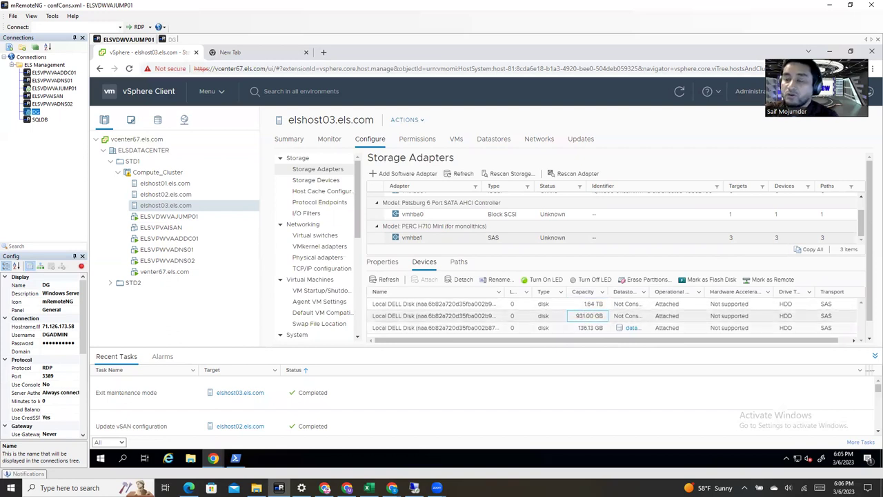
Start a new VMFS datastore on elshost03 and name it EHOST03LDS01.
left_click(407, 120)
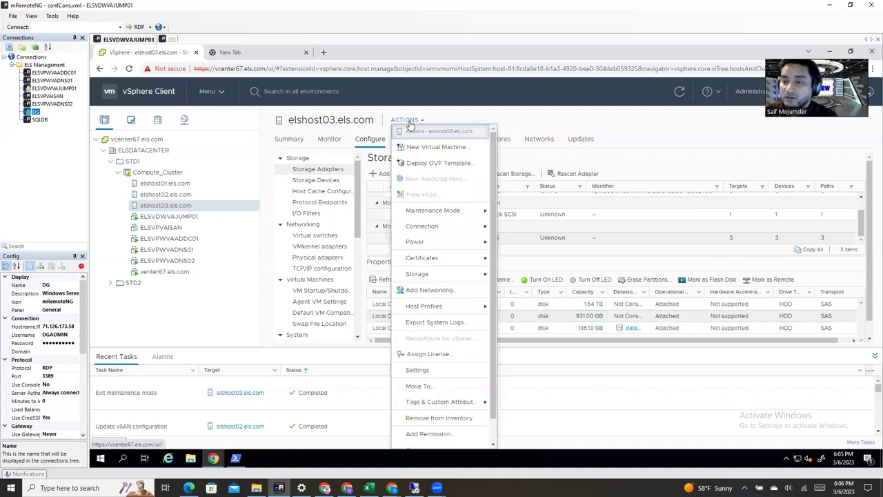
right_click(206, 208)
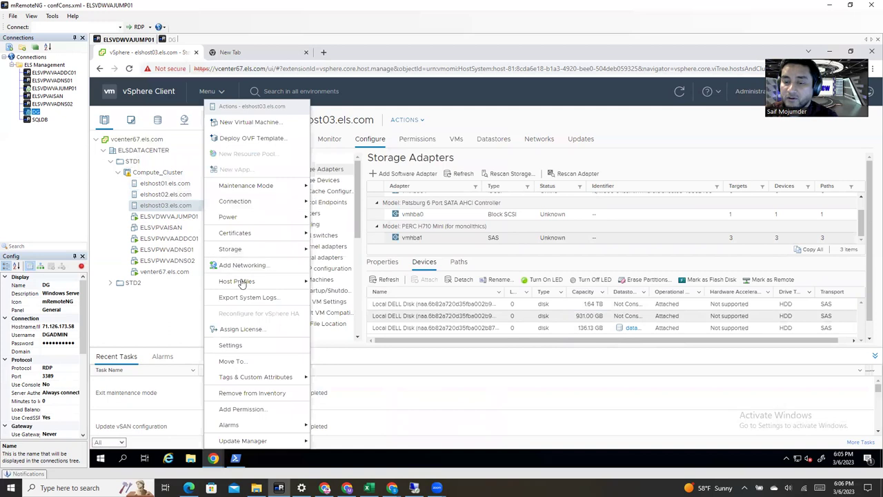
mouse_move(265, 250)
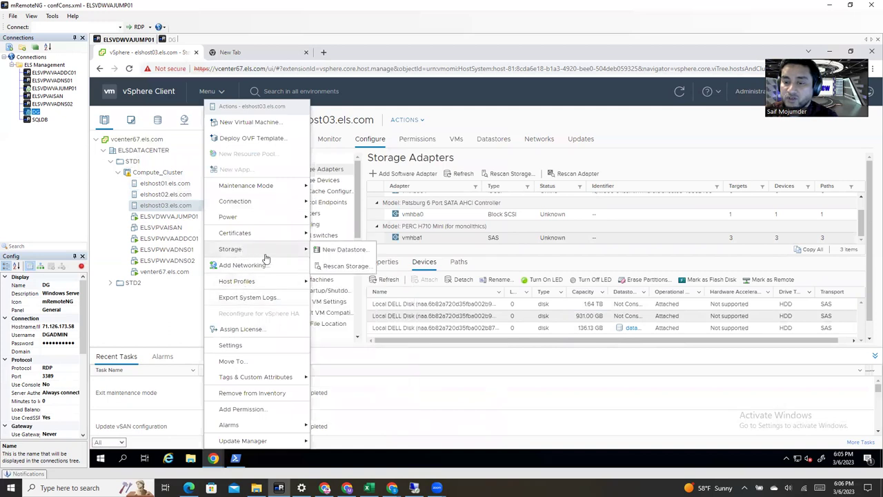
left_click(334, 250)
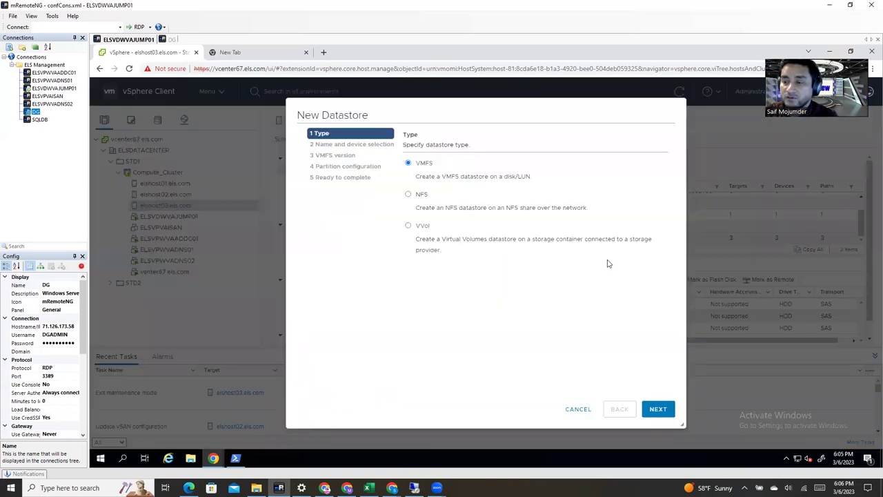
left_click(658, 410)
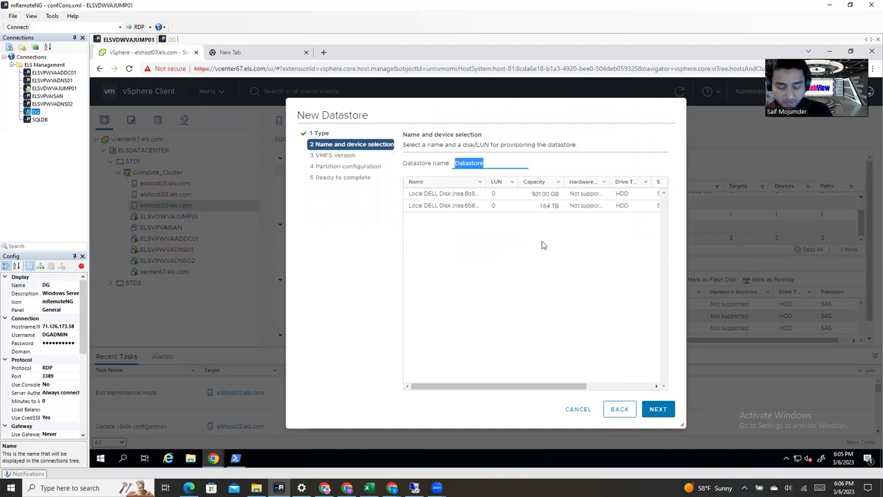
type("EHOST02LDS01")
left_click_drag(483, 163, 479, 163)
type("3")
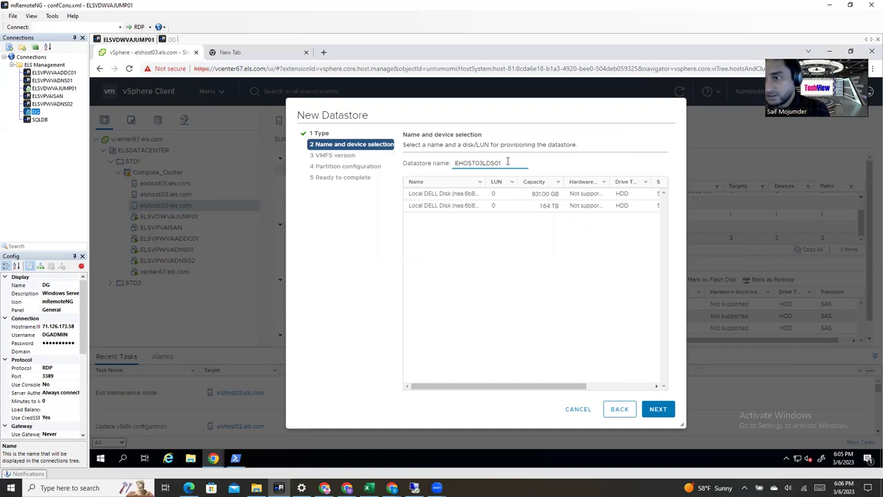
left_click_drag(508, 162, 454, 163)
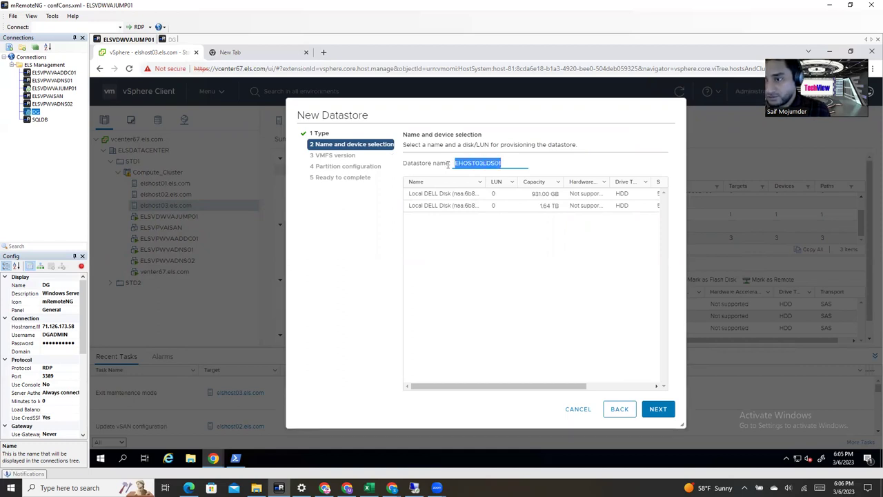
Place it on the 1.64 TB local disk using the full 1675.12 GB and finish.
left_click(442, 207)
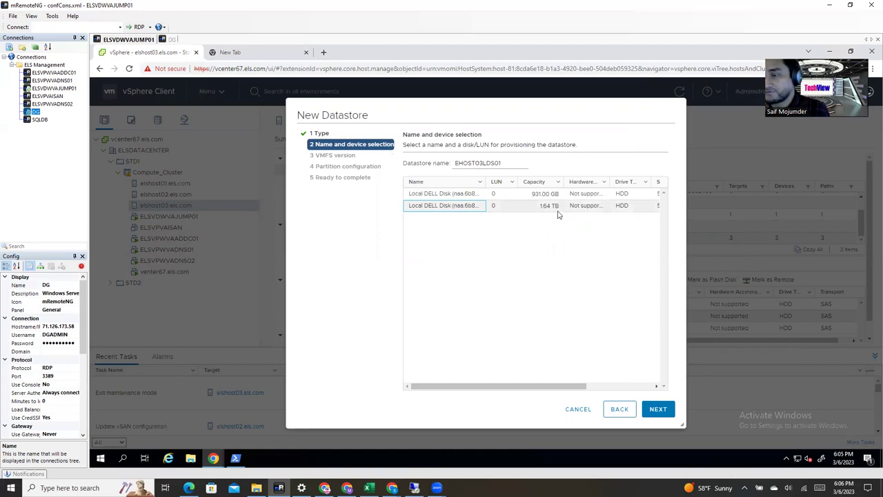
left_click(657, 410)
left_click(657, 410)
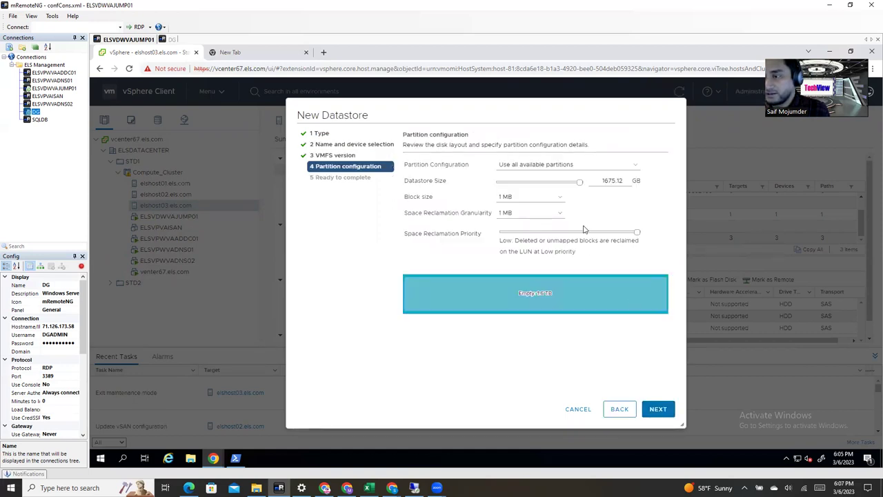
left_click_drag(579, 182, 545, 185)
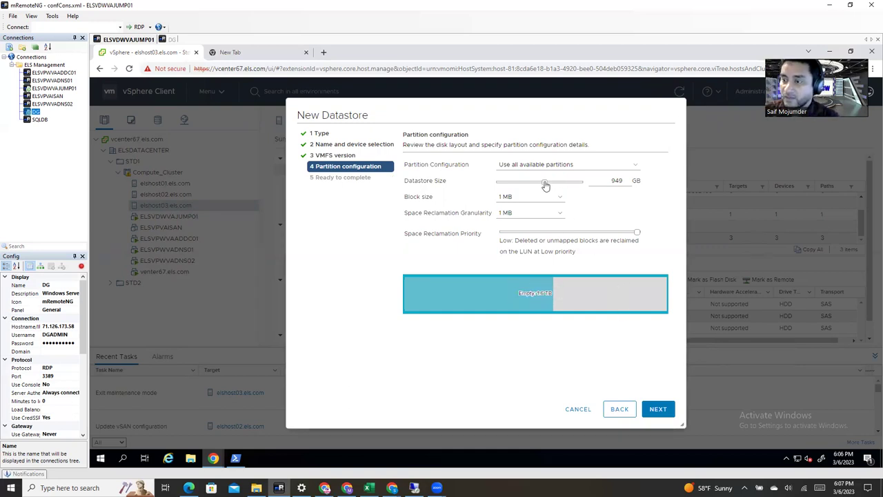
left_click_drag(545, 183, 597, 185)
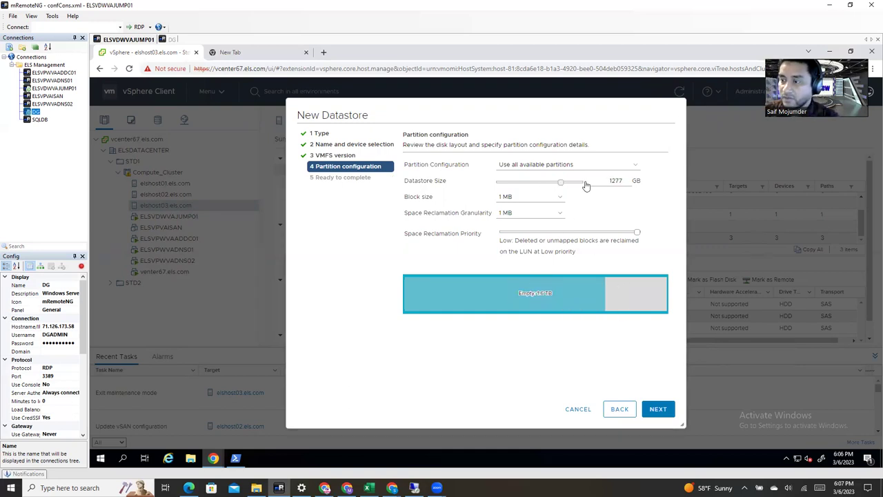
left_click(659, 410)
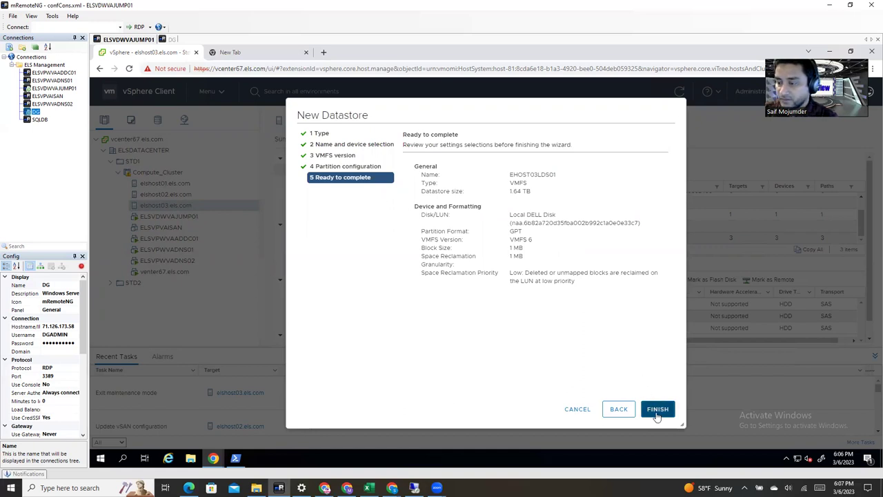
left_click(655, 410)
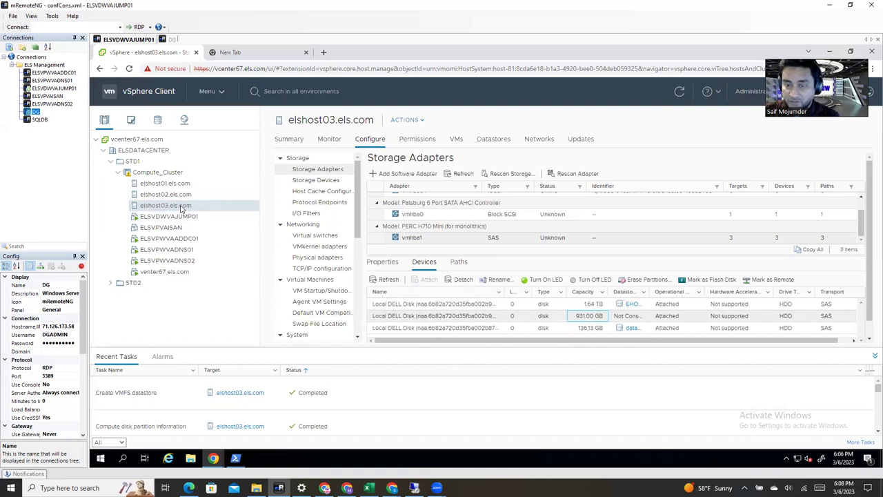
Start a new VMFS datastore on elshost03 and name it EHOST03LDS02.
right_click(183, 208)
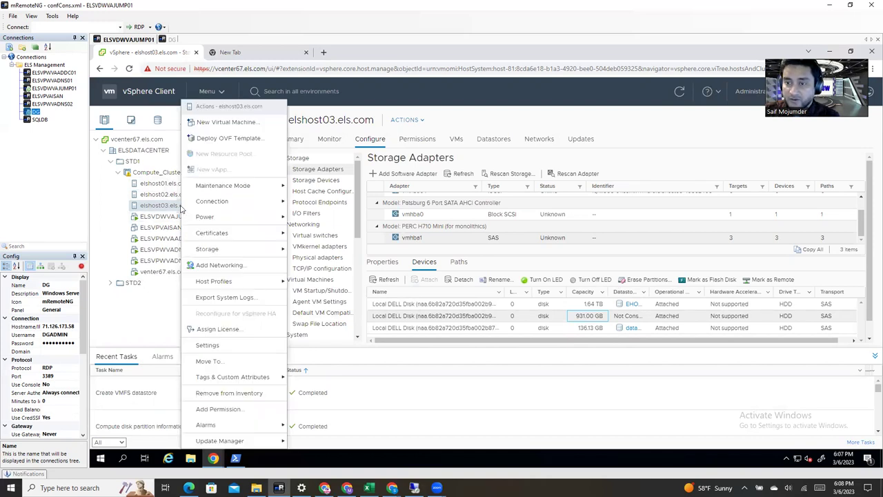
mouse_move(278, 251)
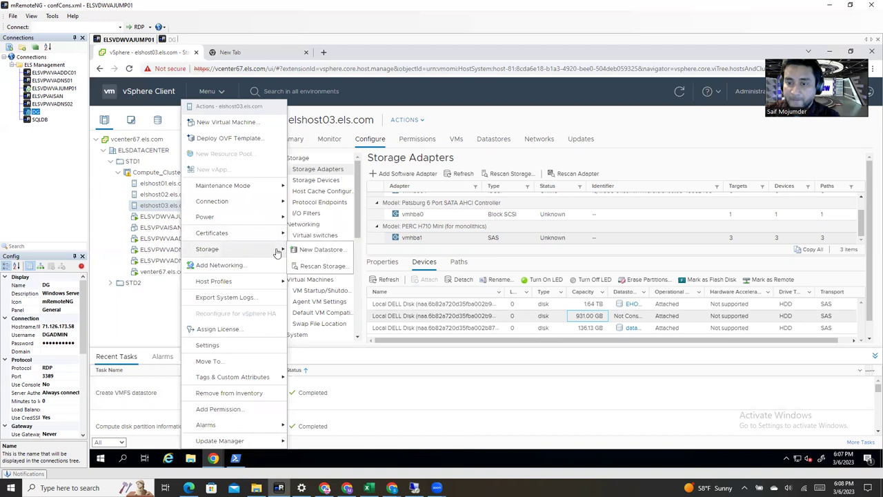
left_click(307, 249)
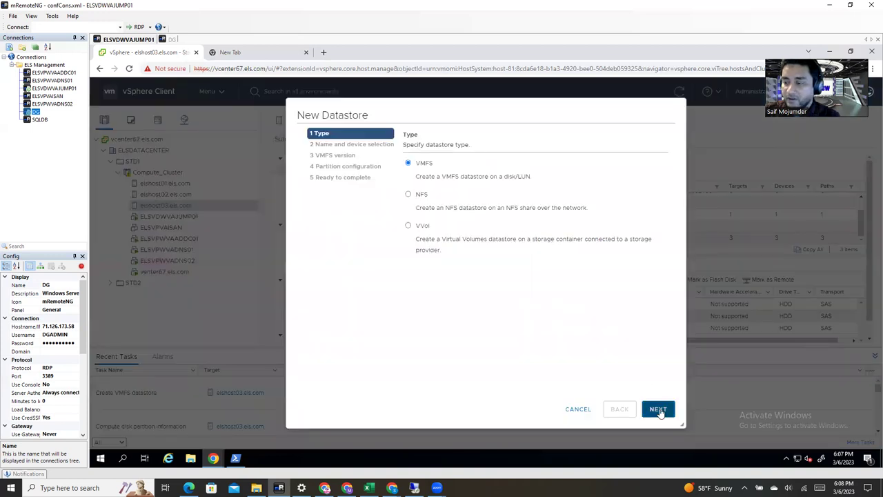
left_click(657, 408)
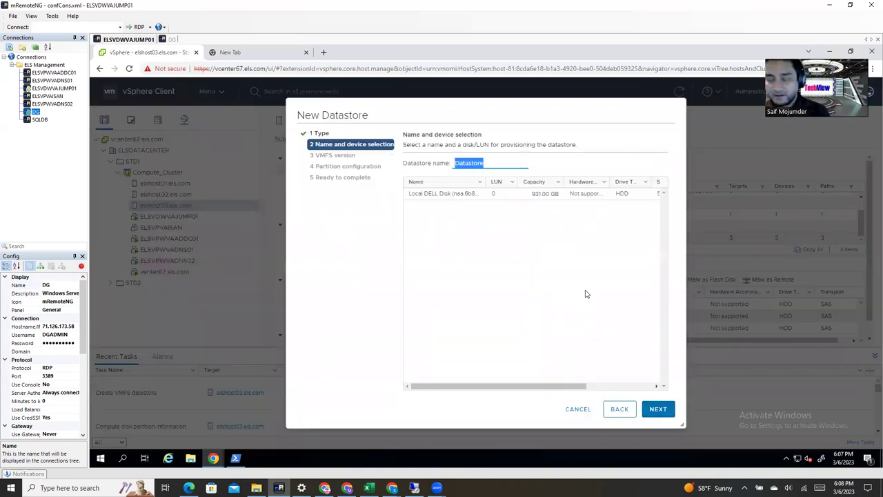
type("EHOST02LDS01")
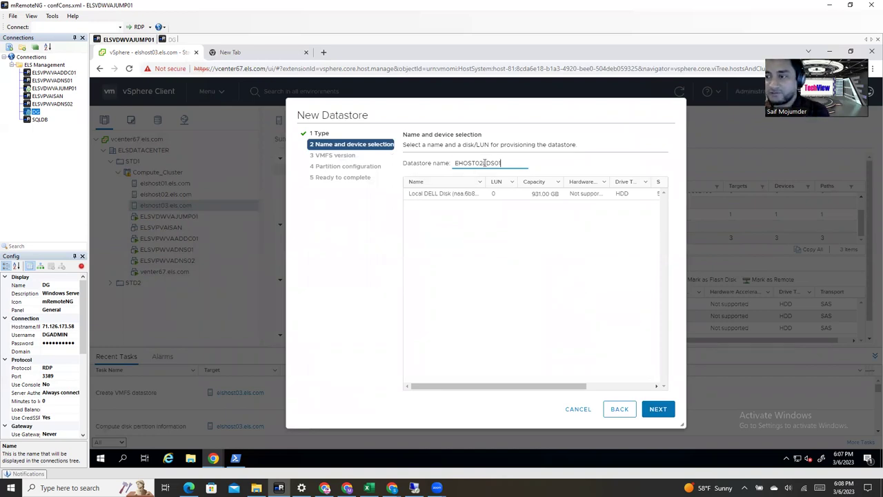
left_click_drag(482, 163, 478, 163)
type("3LDS0")
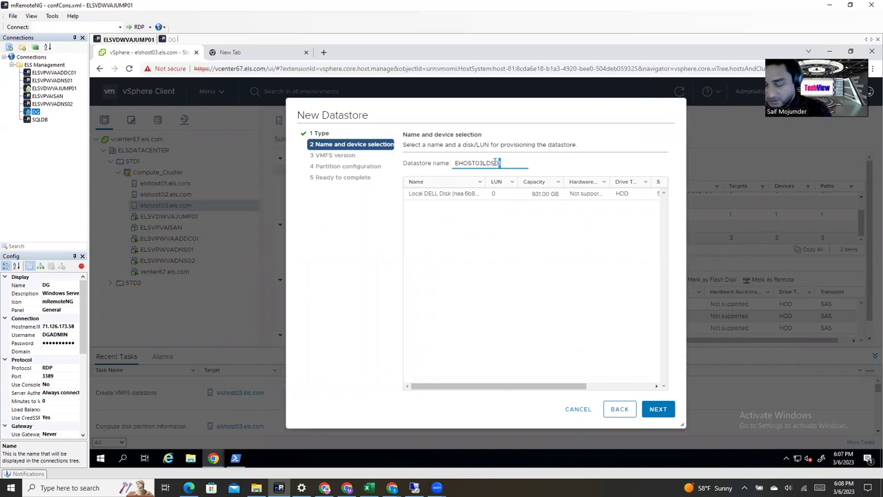
type("2")
left_click_drag(515, 164, 494, 162)
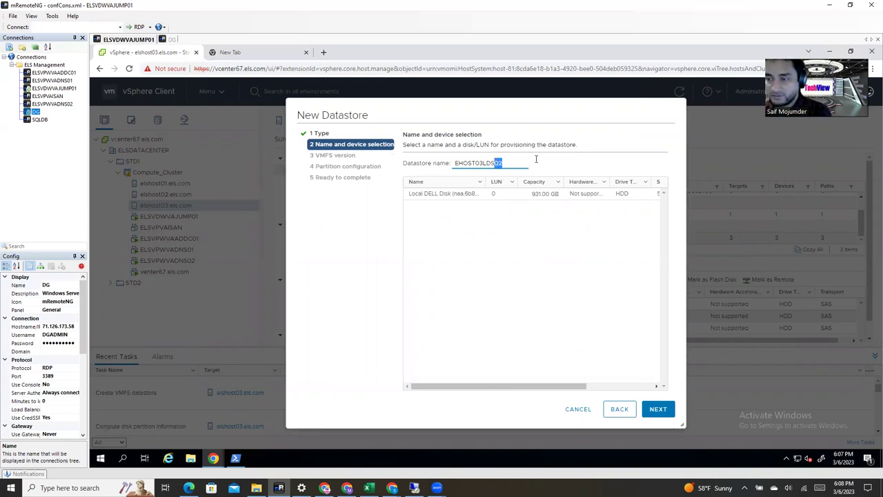
type("S")
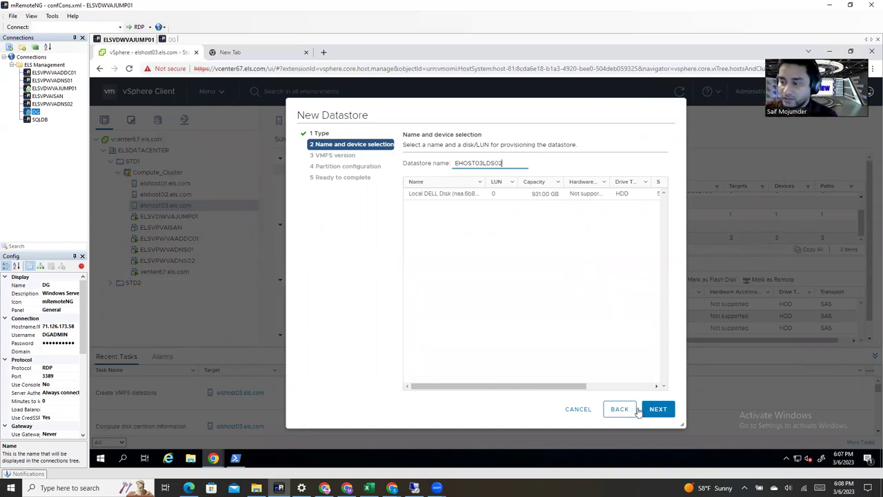
left_click(659, 411)
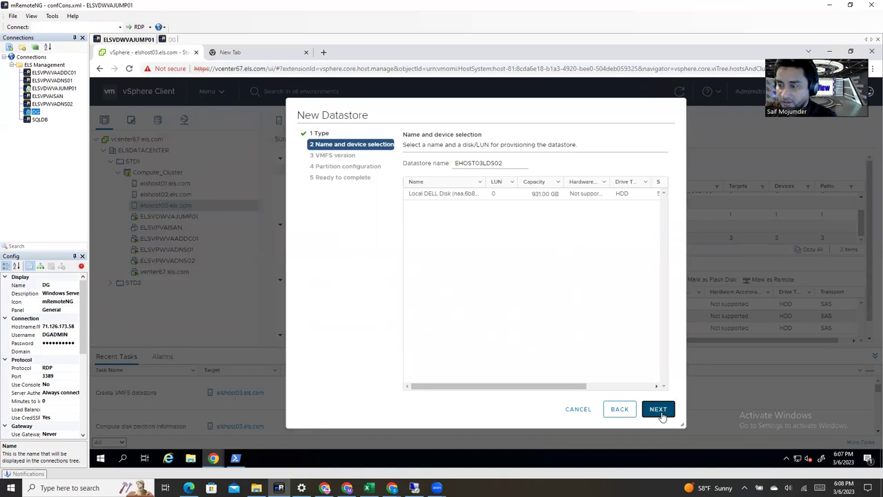
Place it on the 931 GB local disk with default settings, finish, and show elshost03's datastores.
left_click(439, 196)
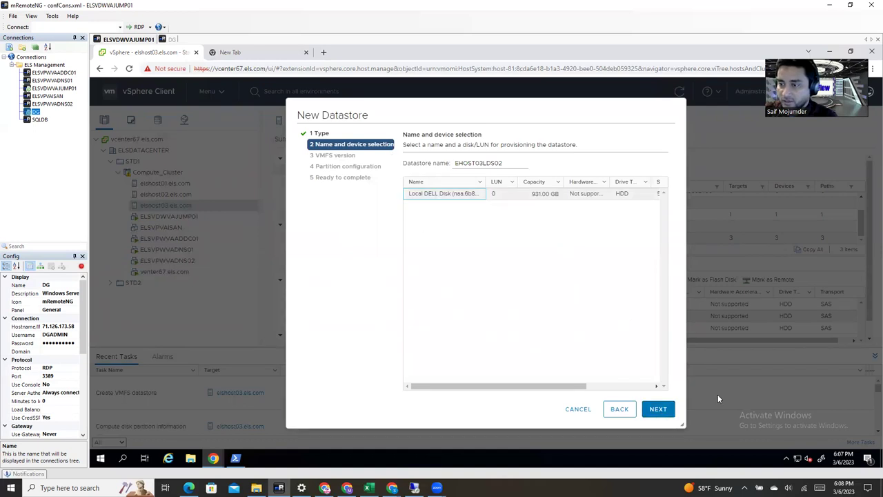
left_click(666, 411)
left_click(659, 410)
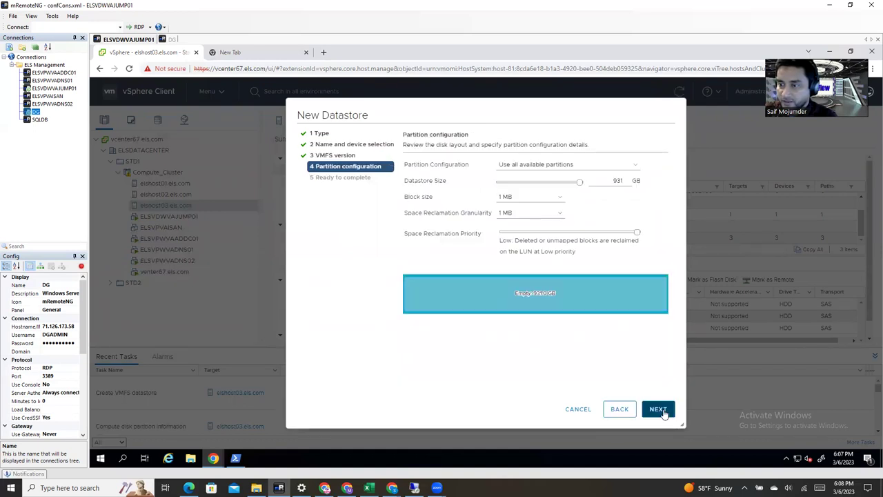
left_click(659, 410)
left_click(661, 411)
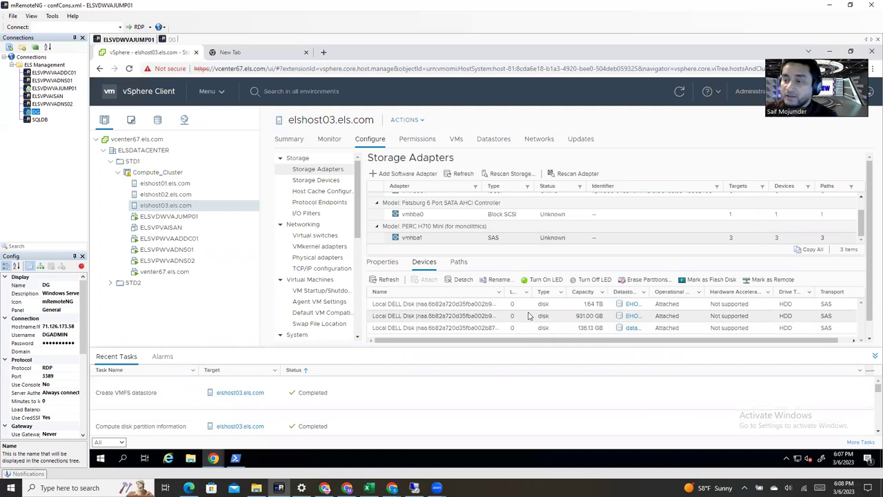
left_click(501, 144)
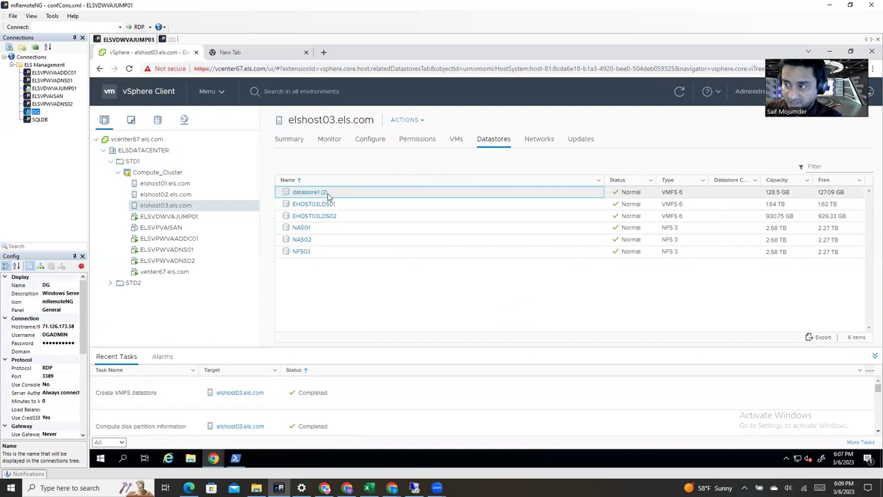
Check EHOST03LDS01 and EHOST03LDS02 (930.75 GB) on elshost03, then switch to elshost02's datastores.
left_click(345, 205)
left_click(350, 215)
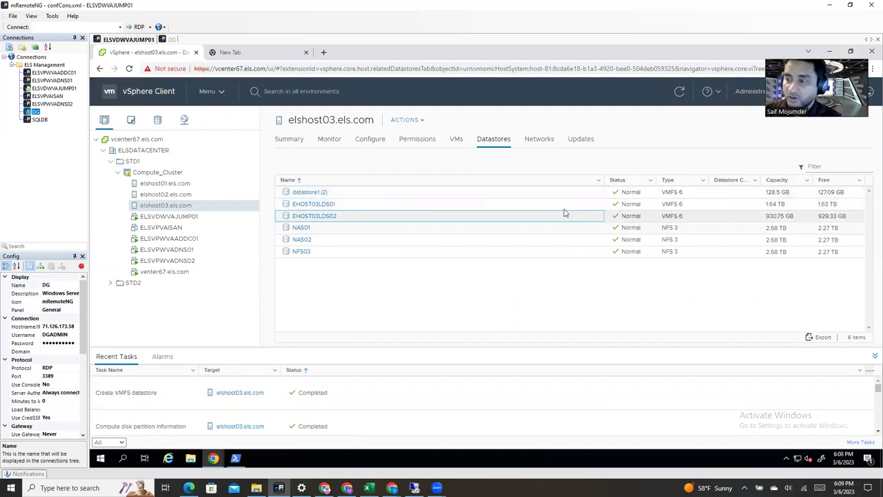
left_click(788, 218)
triple_click(796, 218)
left_click(796, 217)
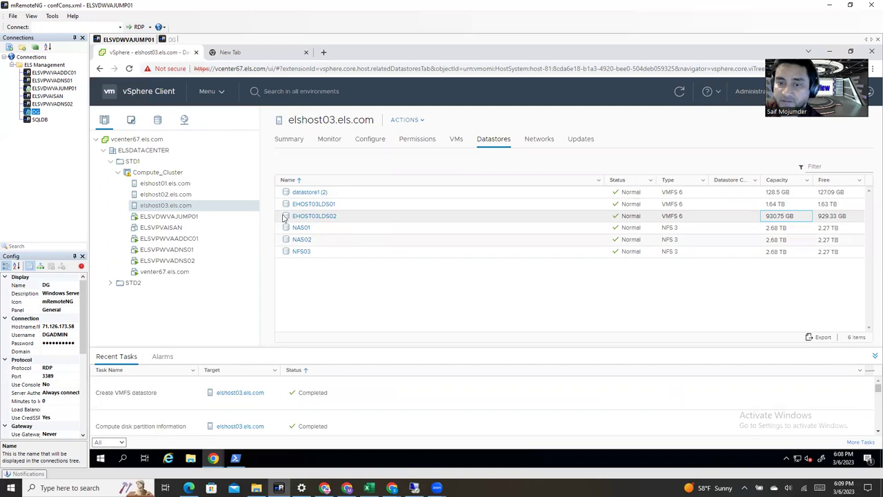
left_click(188, 196)
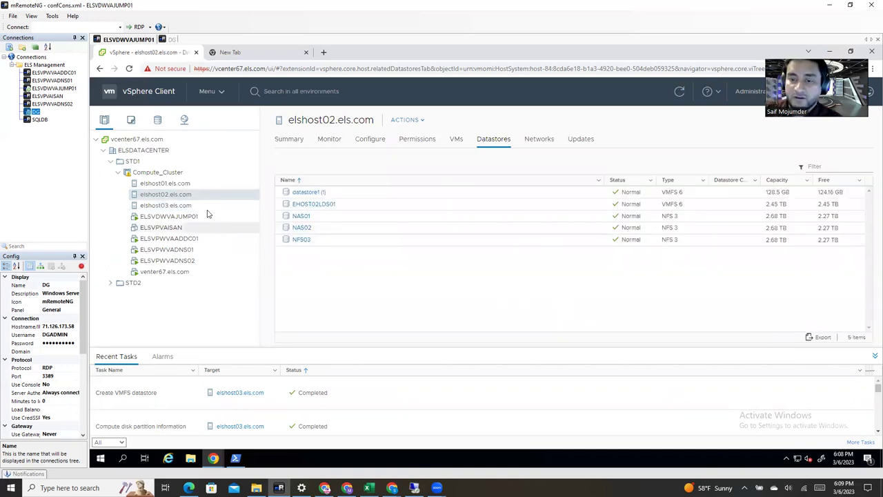
Migrate ELSVPVAISAN, compute resource only, to elshost03.els.com and confirm its new host.
left_click(171, 232)
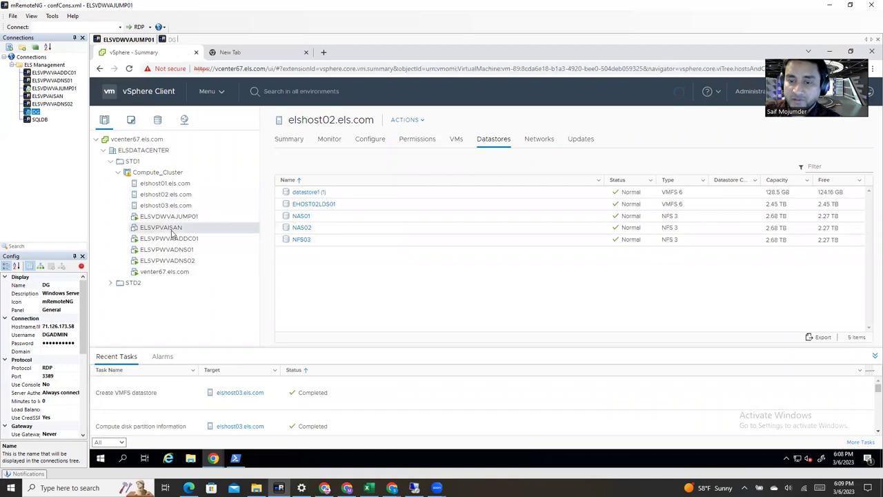
right_click(171, 232)
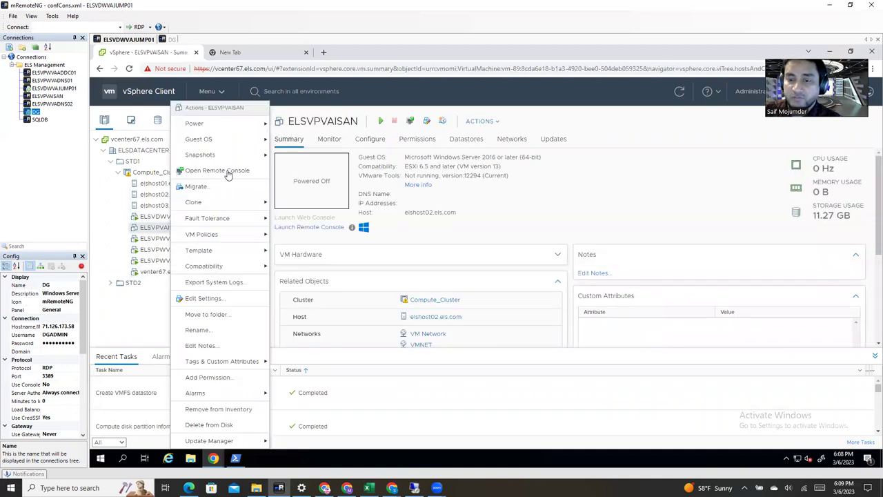
left_click(209, 191)
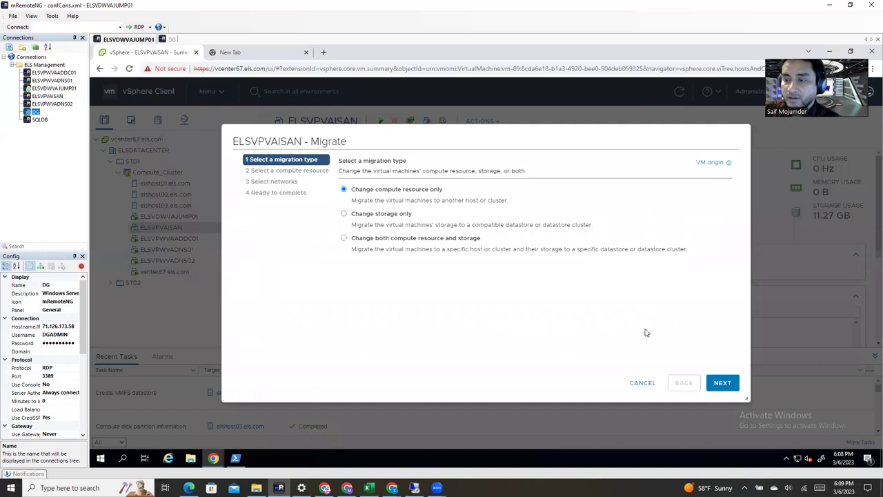
left_click(722, 383)
left_click(378, 255)
left_click(719, 390)
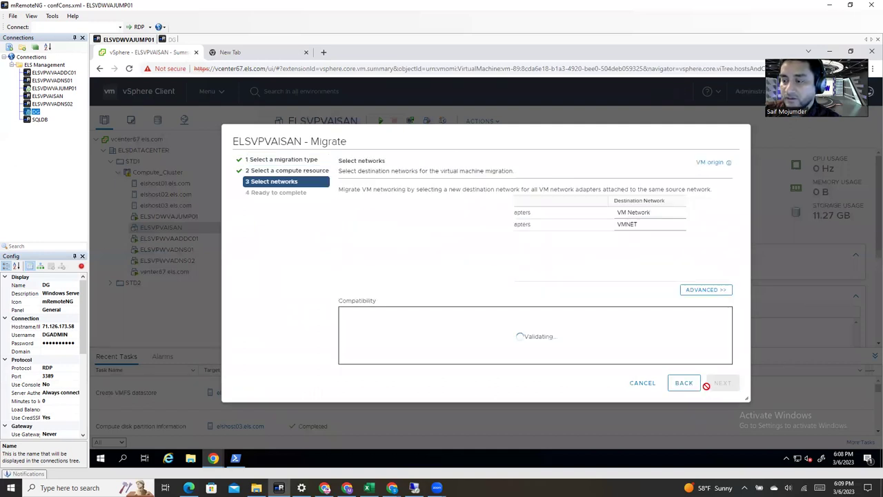
left_click(722, 384)
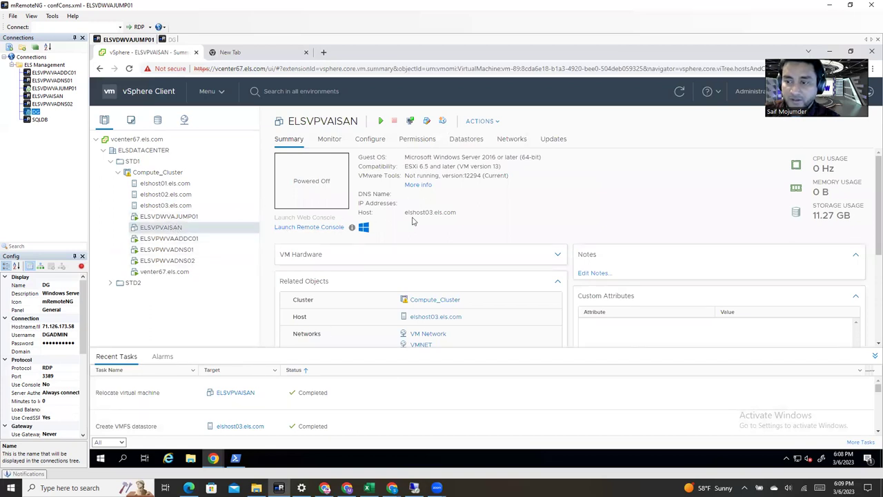
left_click_drag(421, 215, 466, 215)
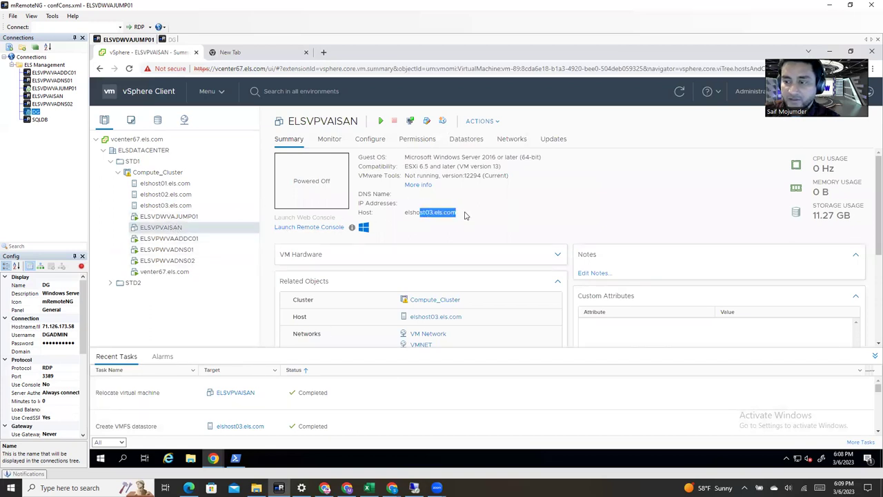
right_click(171, 229)
mouse_move(265, 122)
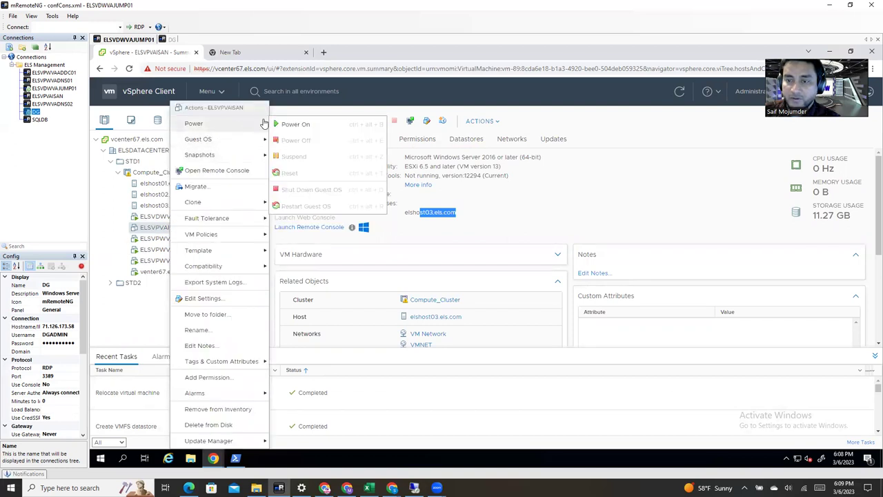
left_click(295, 124)
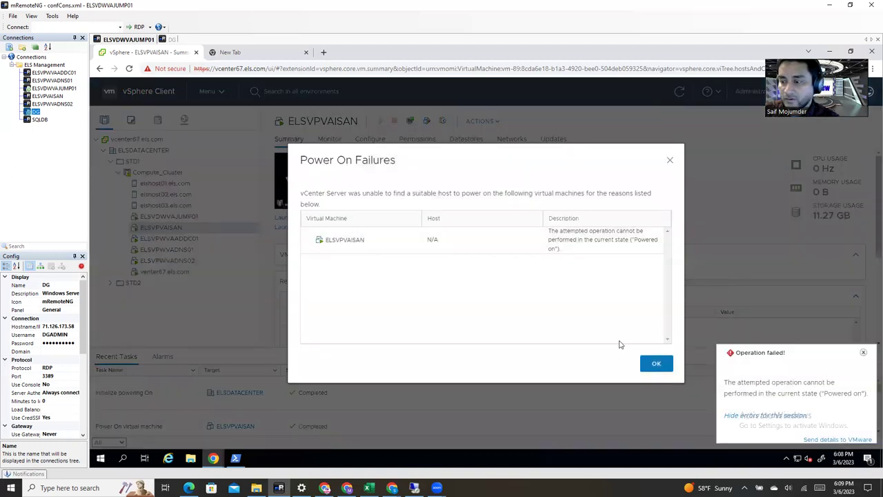
left_click(656, 363)
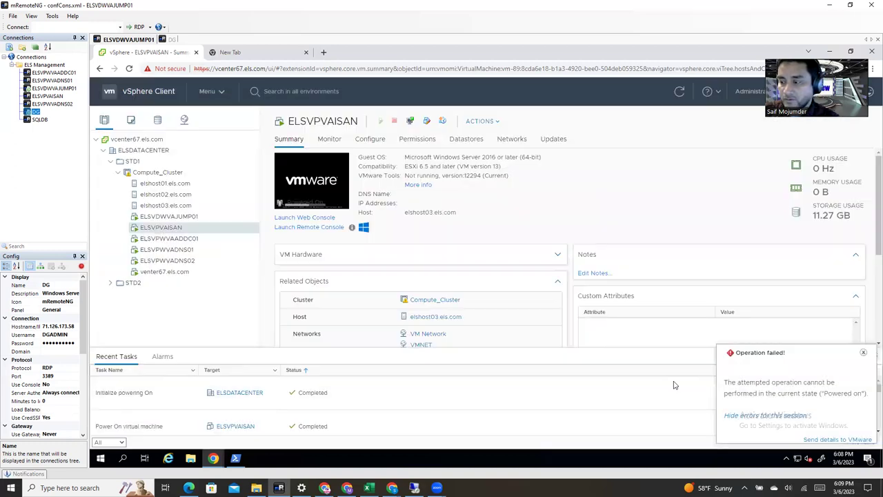
left_click(863, 353)
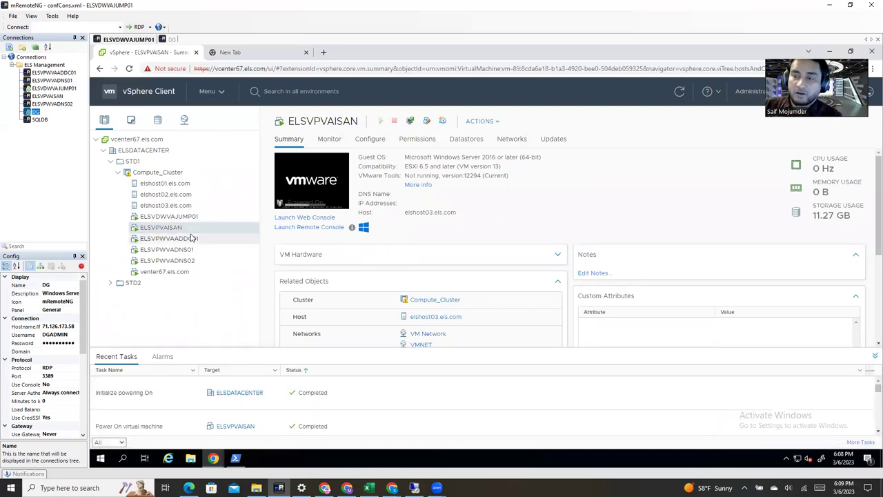
left_click(173, 207)
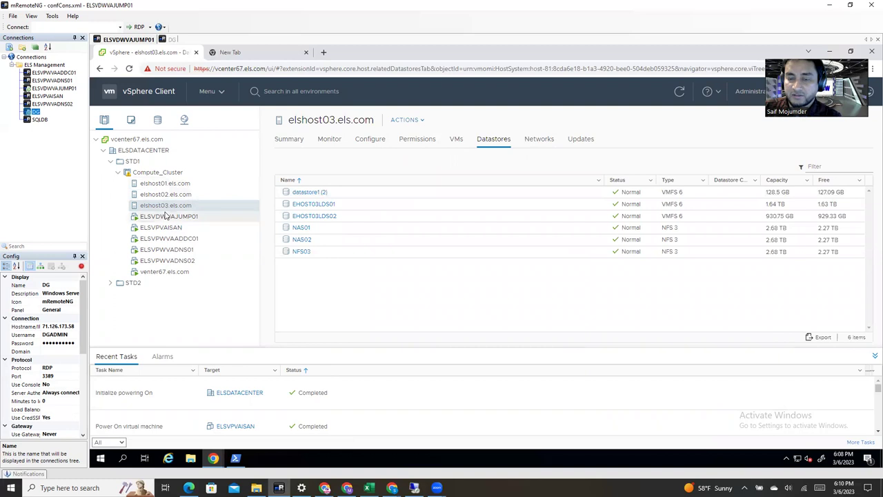
left_click(457, 140)
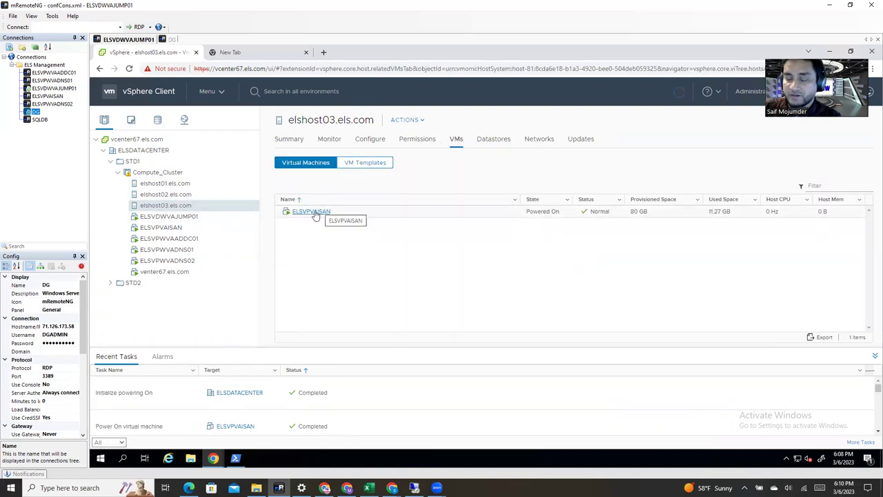
left_click(314, 212)
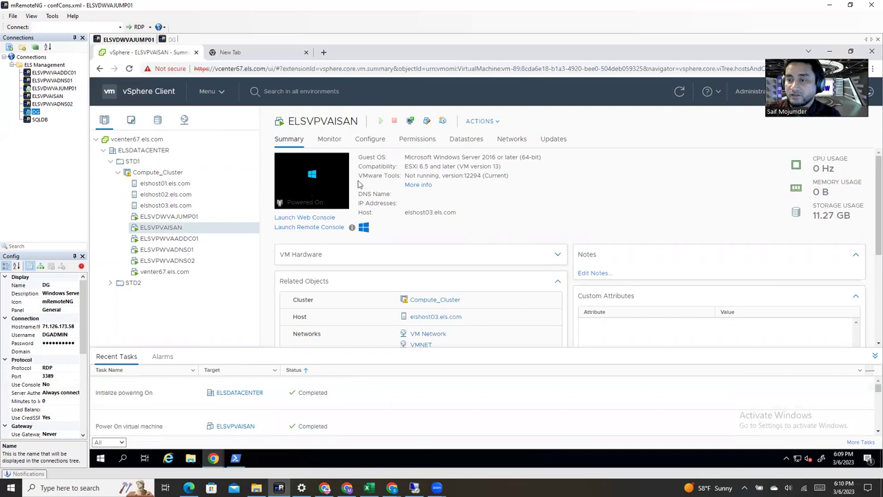
left_click(315, 189)
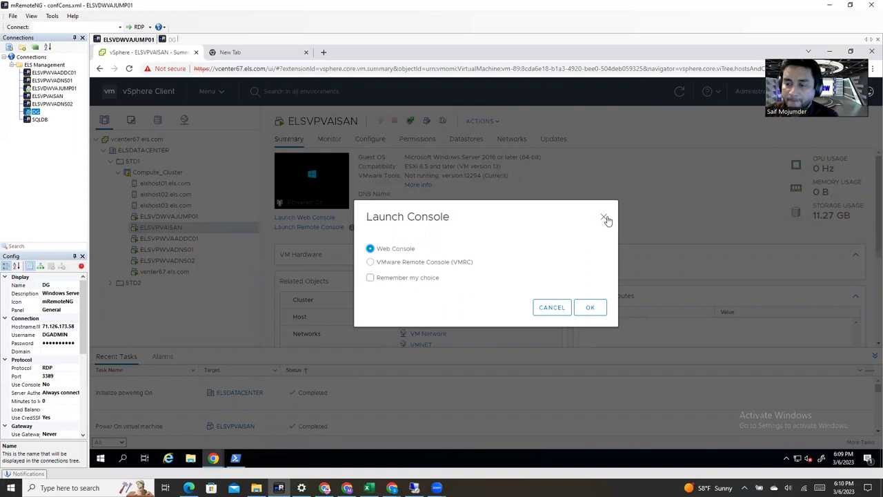
left_click(605, 218)
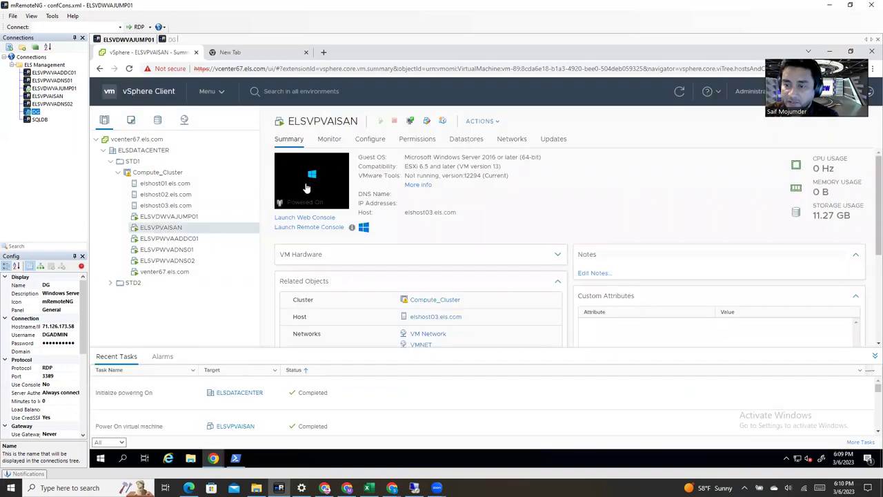
Inspect ELSVPVAISAN's Hard disk 1 (80 GB on NAS01), close Edit Settings unchanged, then select elshost03.els.com.
right_click(151, 229)
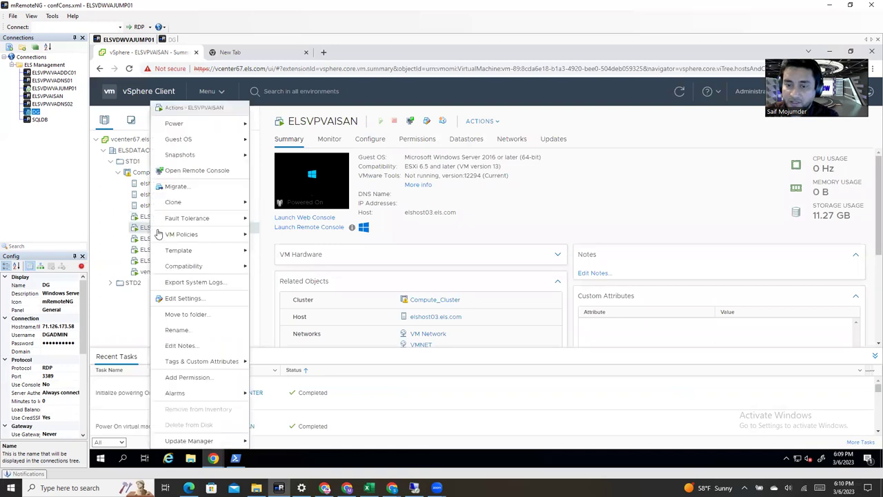
left_click(234, 298)
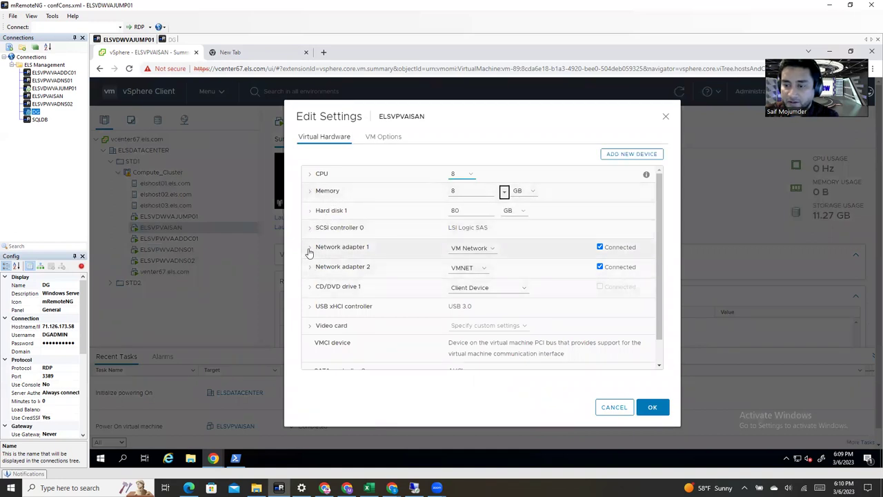
left_click(310, 253)
left_click(309, 251)
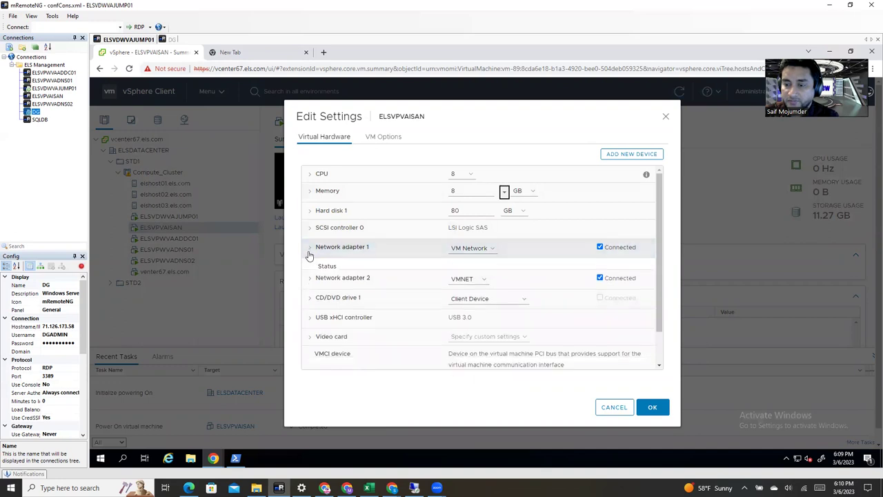
left_click(310, 212)
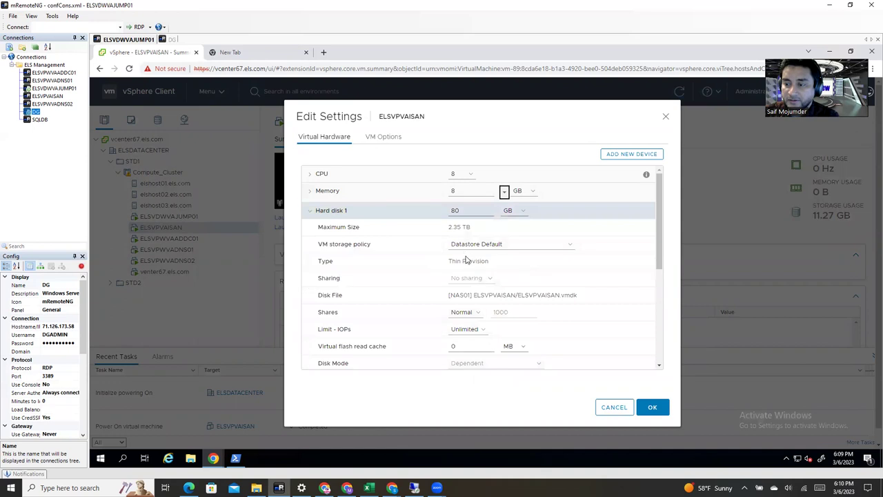
left_click_drag(450, 294, 482, 294)
left_click(205, 213)
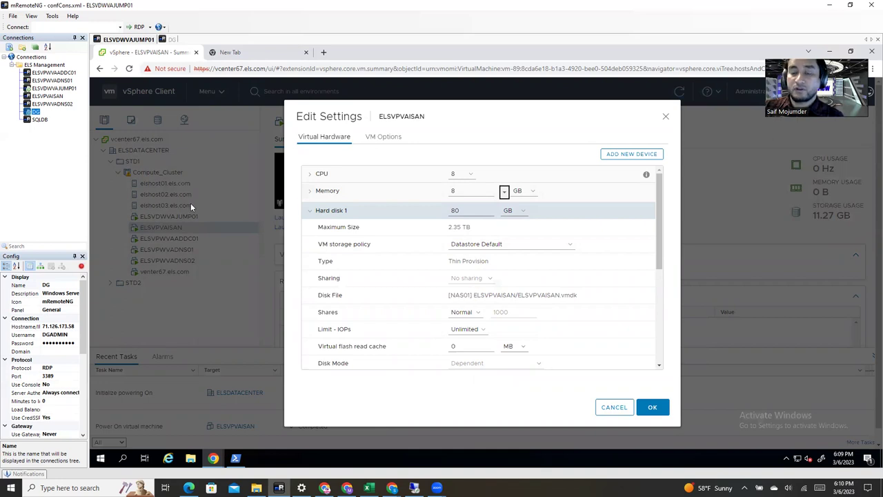
left_click(665, 116)
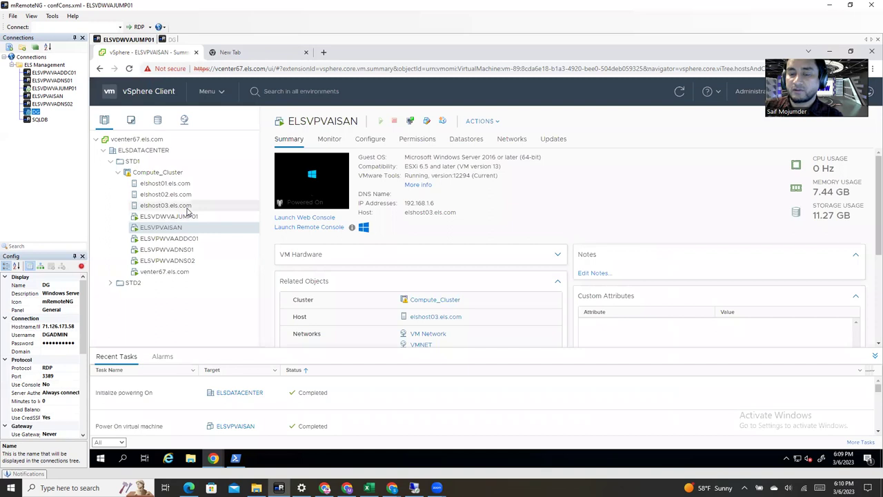
left_click(187, 207)
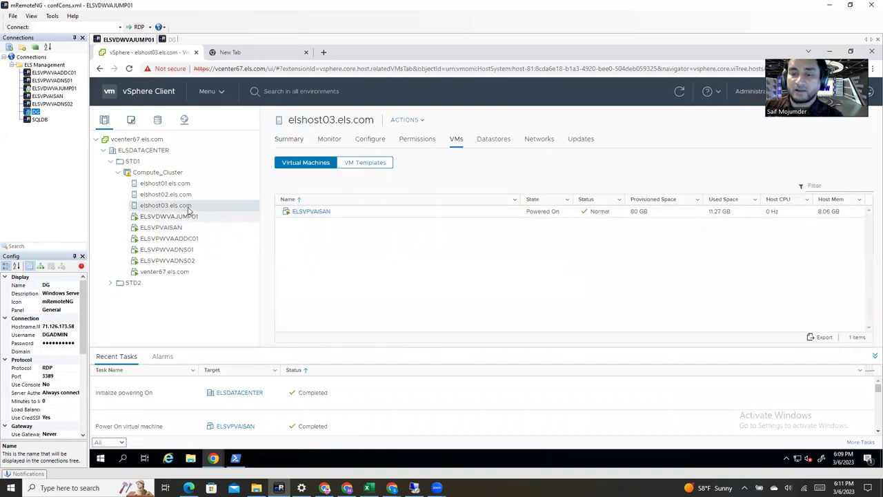
List elshost03's datastores, glance at datastore1 (2) files, and return to the six-datastore list.
left_click(490, 141)
left_click(310, 192)
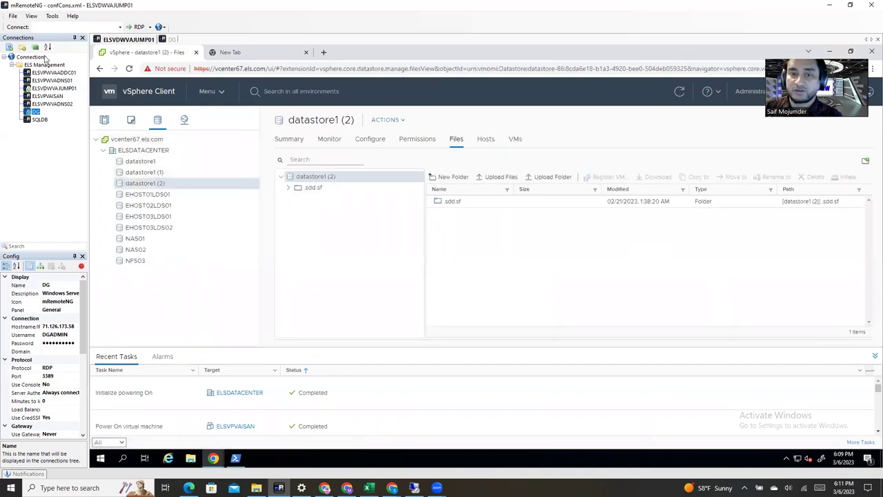
left_click(99, 68)
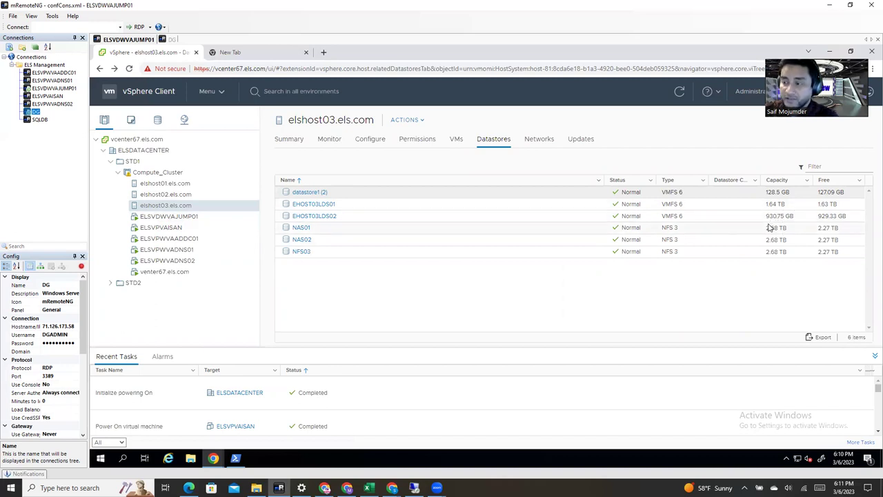
Open ELSVPVAISAN's Edit Settings and add a new hard disk device.
left_click(175, 229)
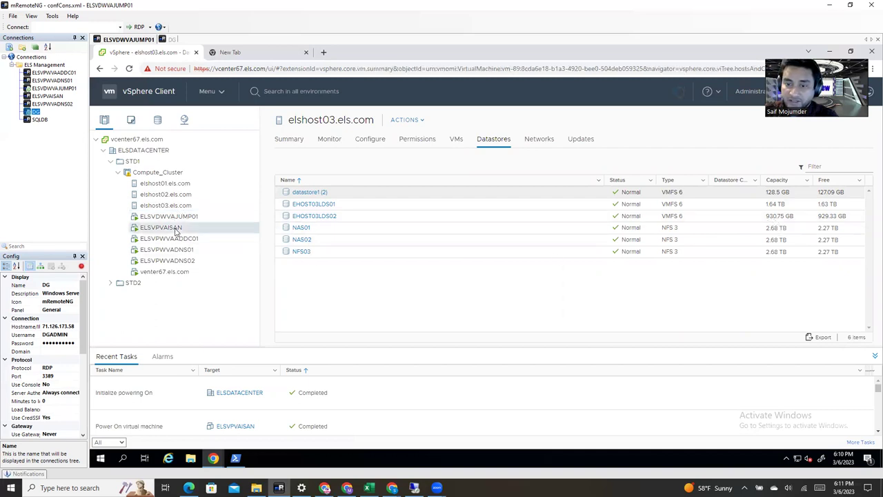
right_click(176, 230)
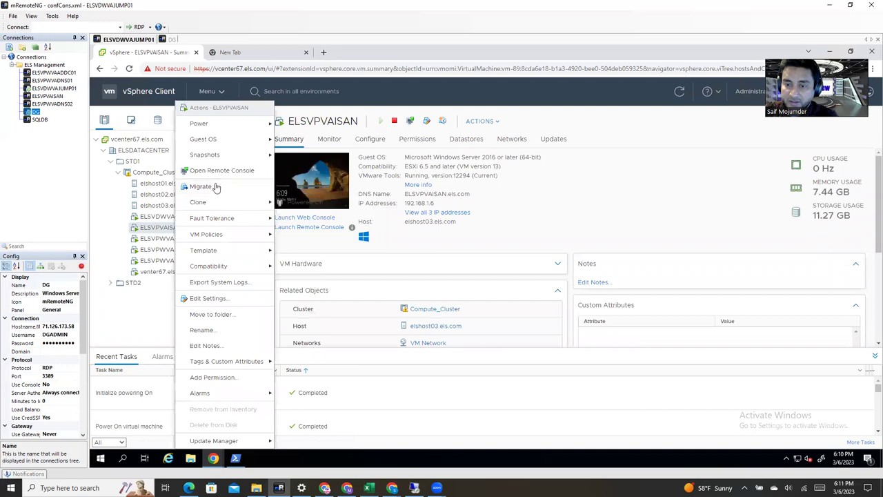
left_click(214, 298)
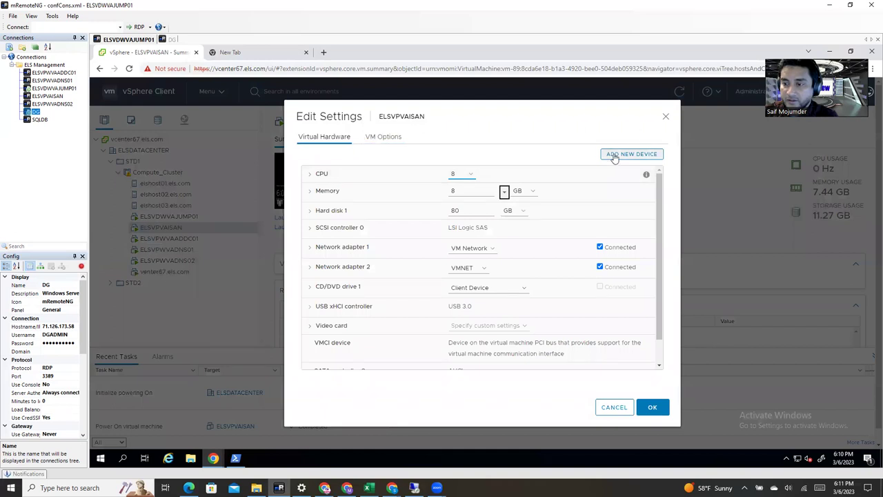
left_click(614, 156)
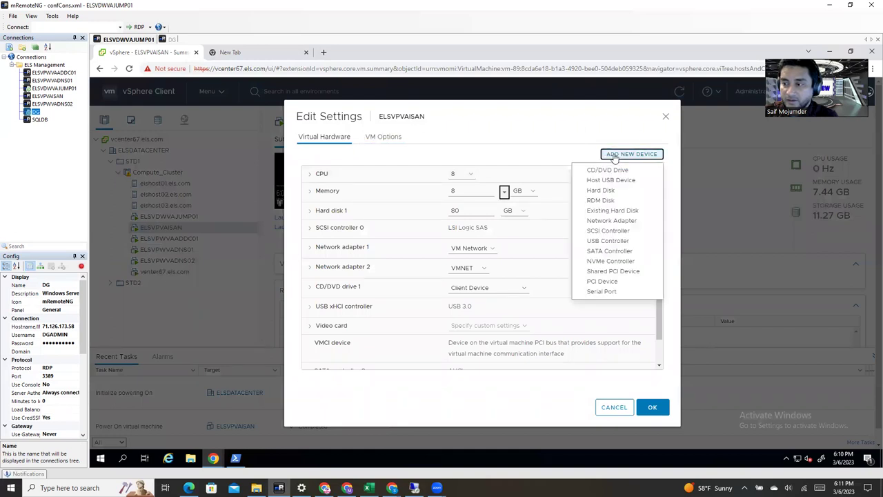
left_click(623, 191)
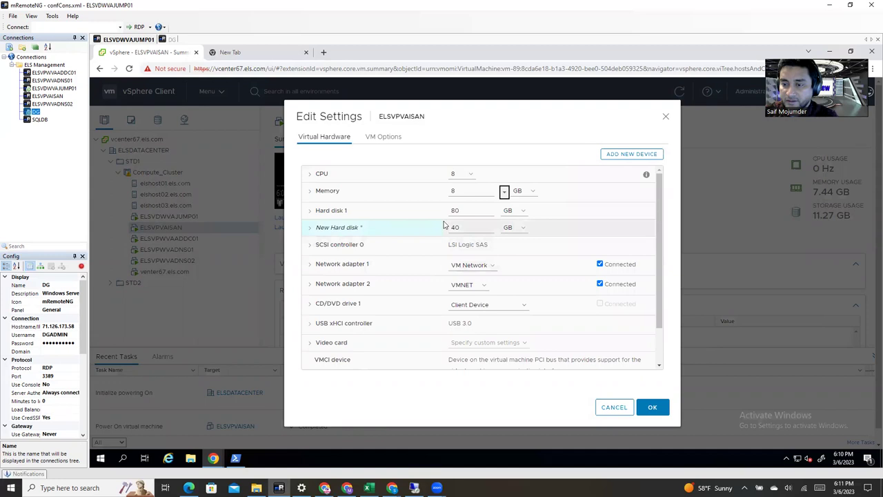
Set the new disk size to 900 GB and choose Browse... for its location.
double_click(435, 227)
type("9000")
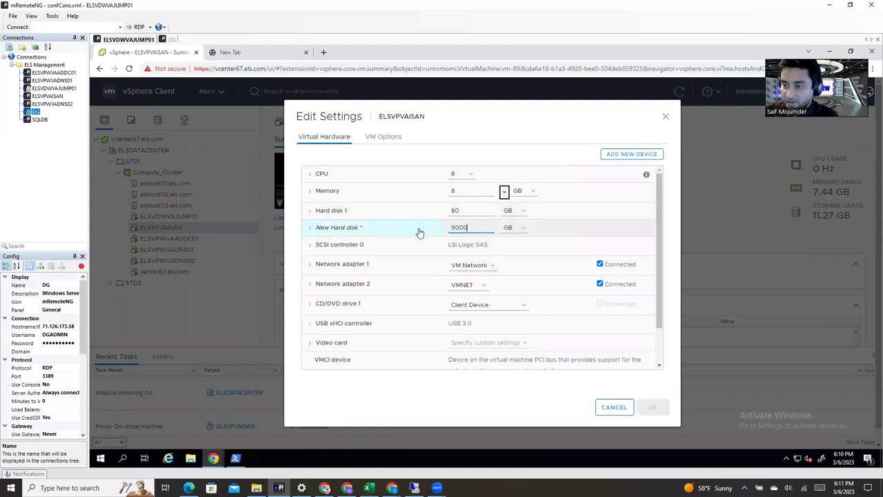
key("BackSpace")
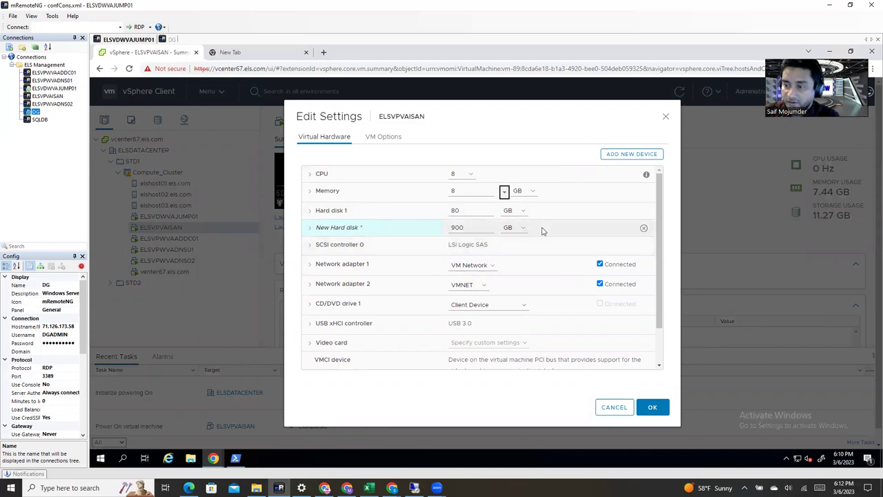
left_click(310, 228)
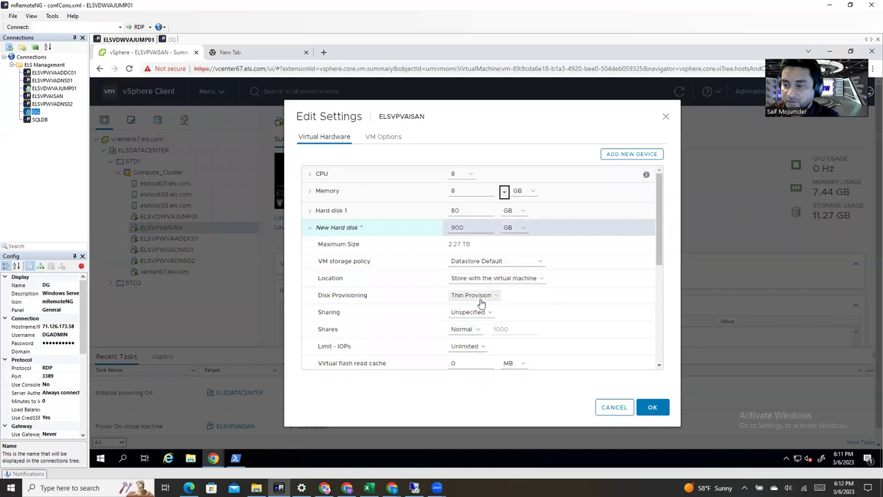
left_click(503, 279)
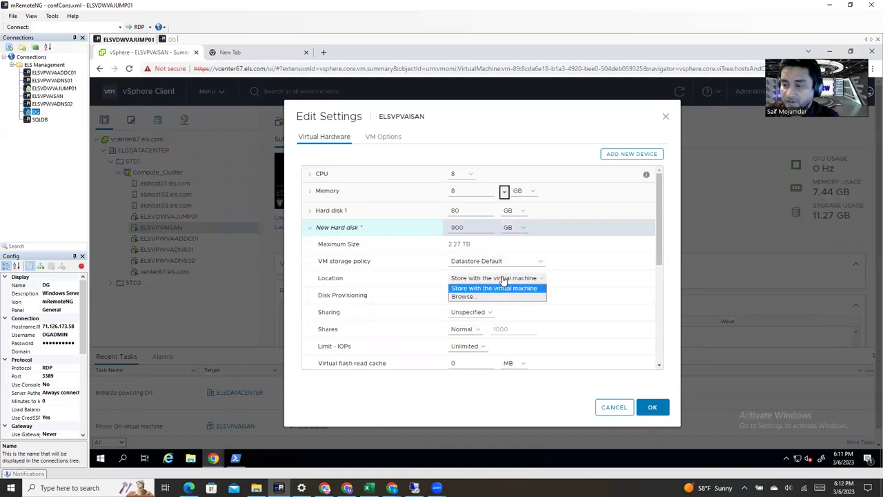
left_click(471, 297)
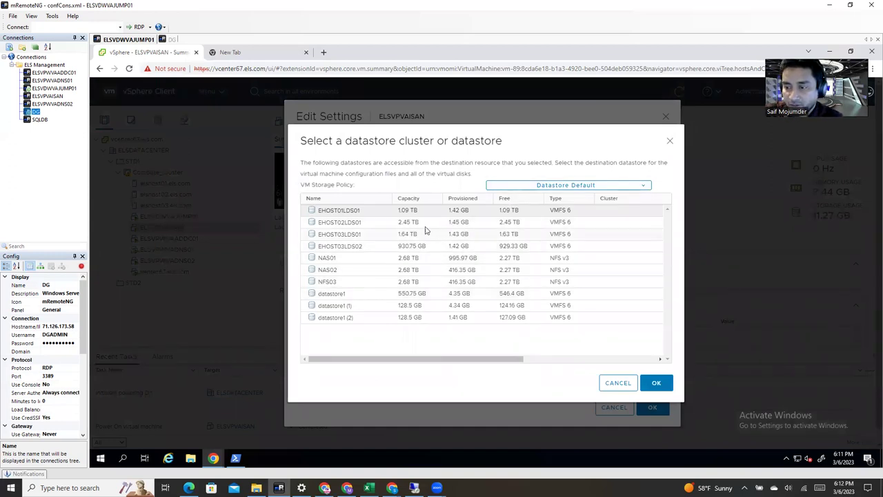
Place the 900 GB thick-provisioned disk on EHOST03LDS02 and apply the VM settings.
left_click(374, 248)
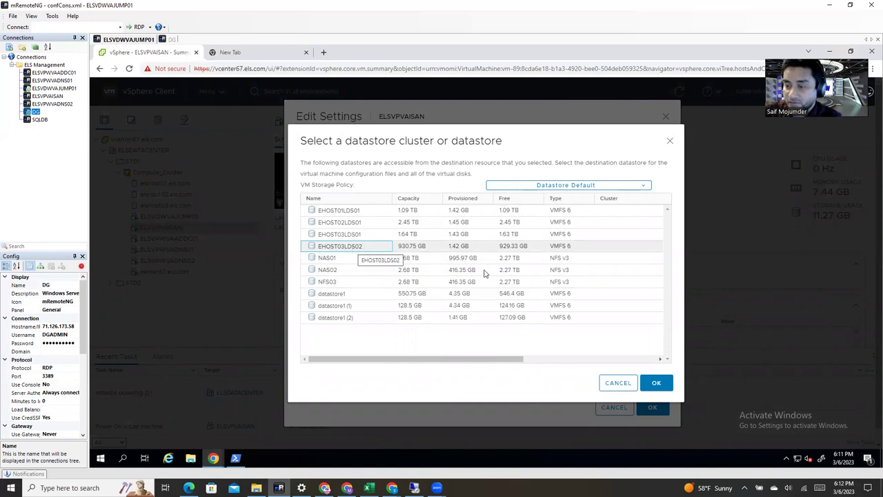
left_click(656, 385)
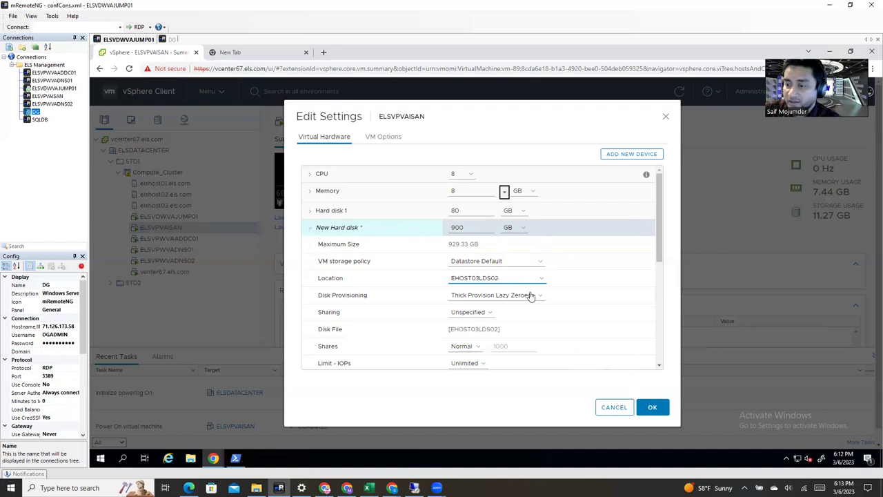
left_click(650, 407)
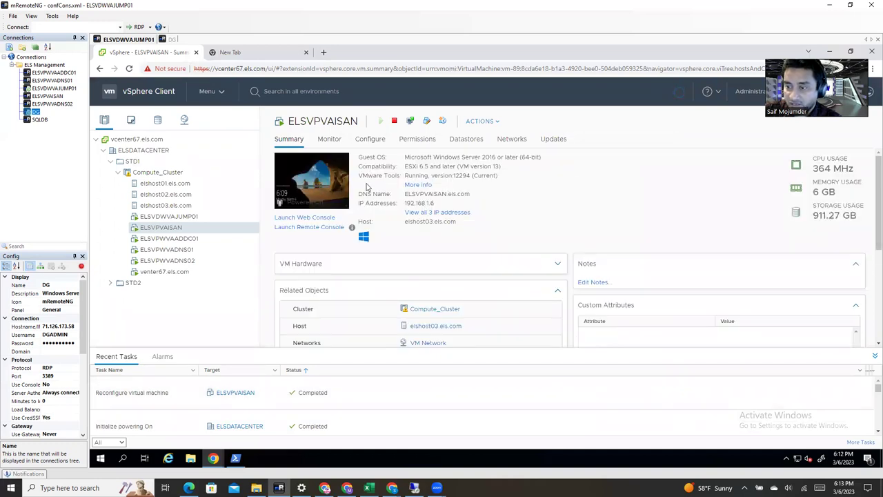
Connect to ELSVPVAISAN over RDP in mRemoteNG and bring up its Start menu.
double_click(450, 194)
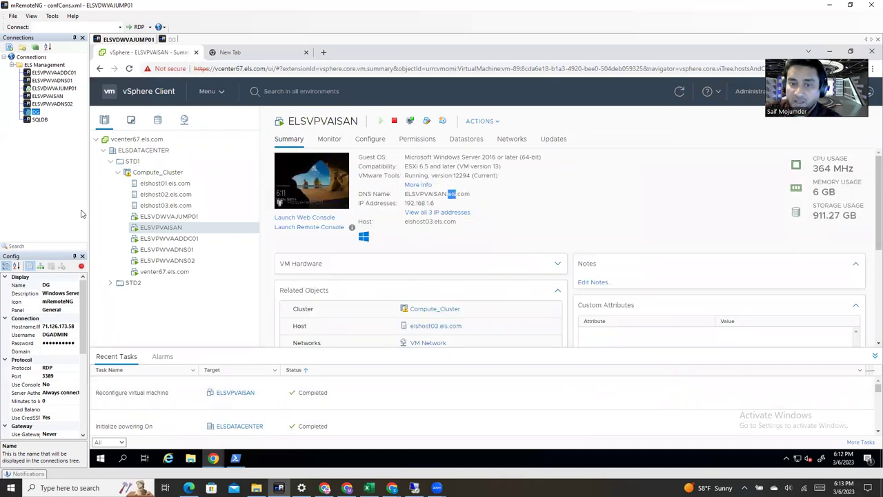
double_click(53, 96)
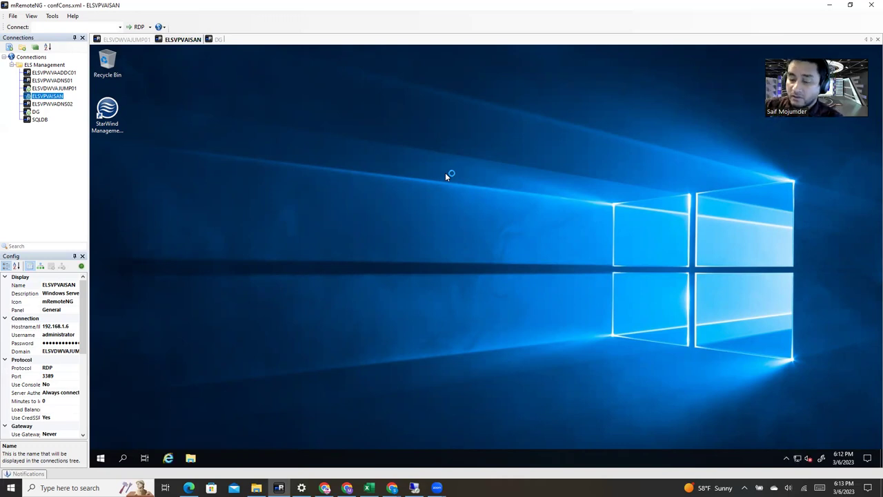
left_click(101, 458)
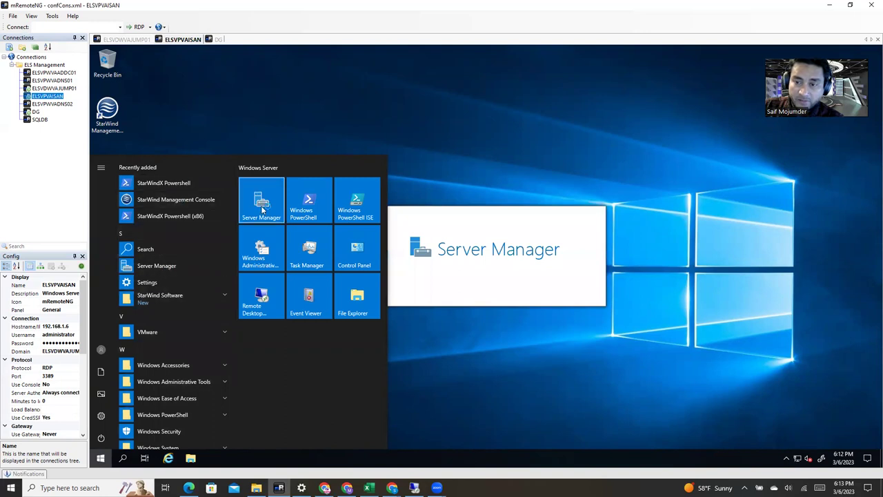
Launch Server Manager from the remote server's Start menu.
left_click(265, 211)
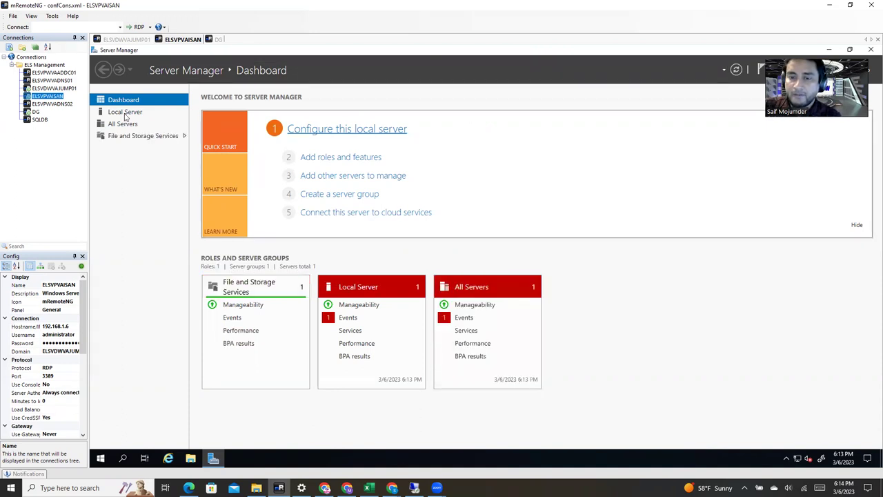
Go to File and Storage Services > Volumes and inspect the C: volume.
left_click(125, 113)
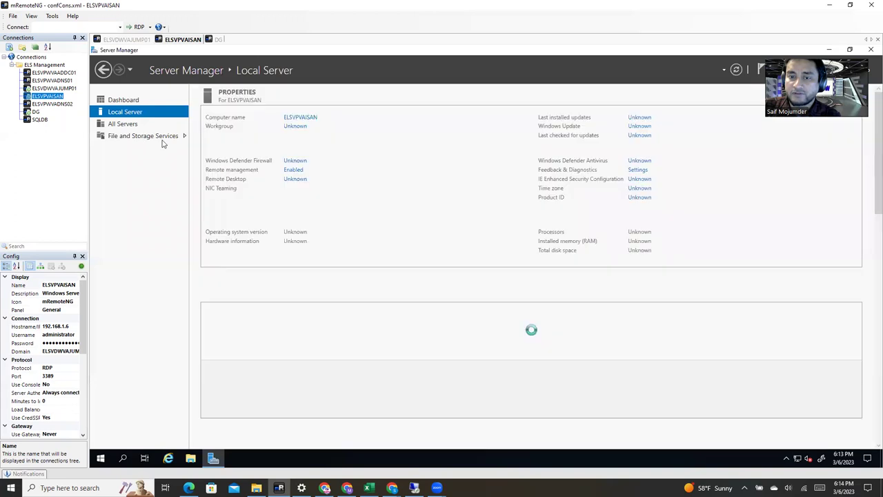
left_click(160, 136)
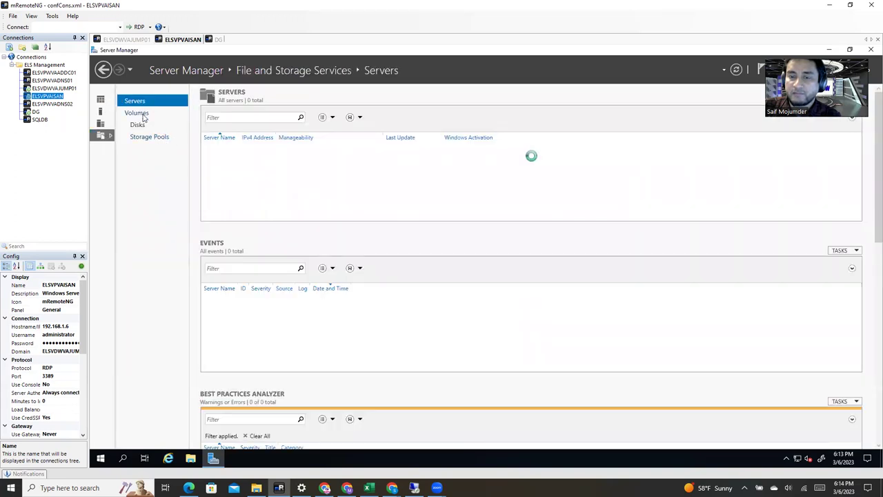
left_click(141, 114)
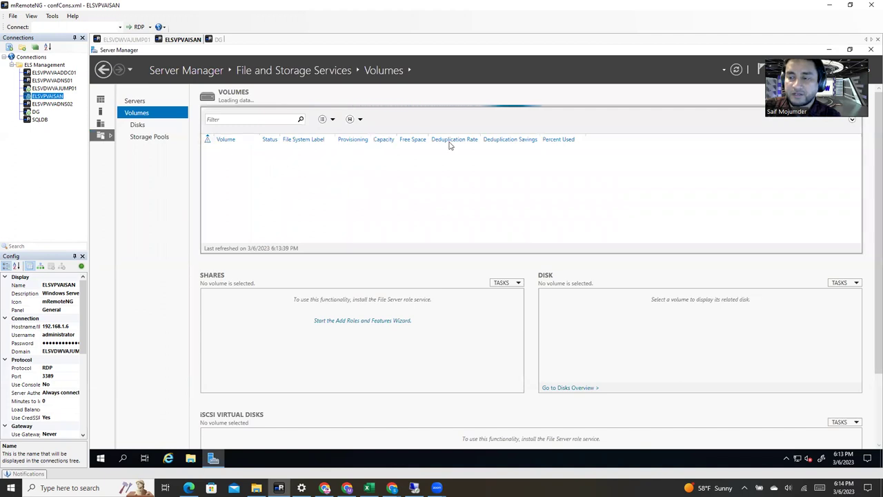
left_click(304, 175)
right_click(302, 177)
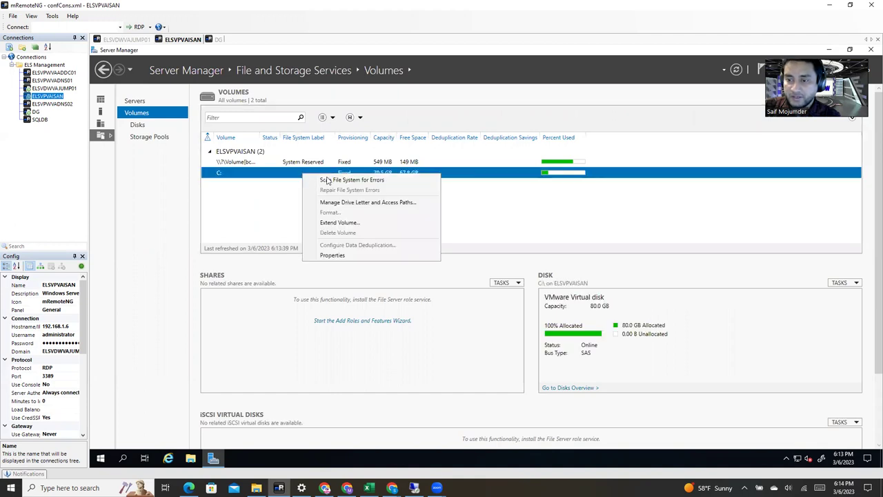
left_click(263, 176)
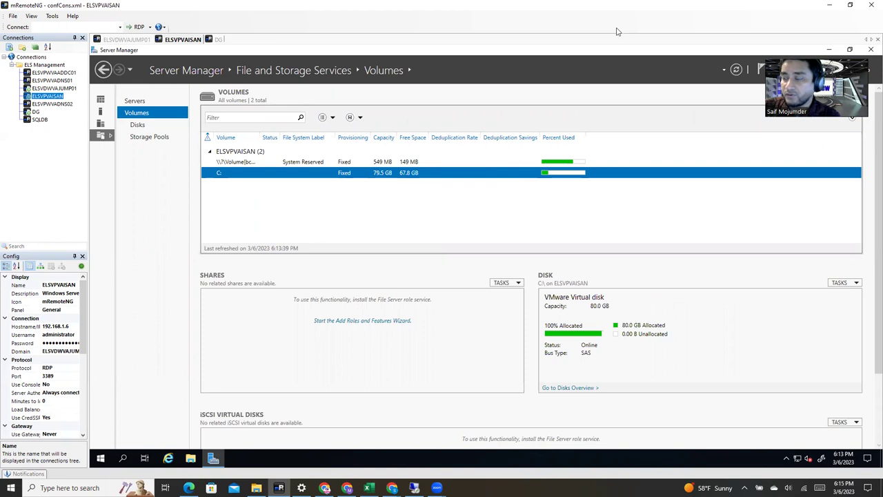
Run Rescan Storage from the Volumes TASKS menu and confirm it.
left_click(857, 101)
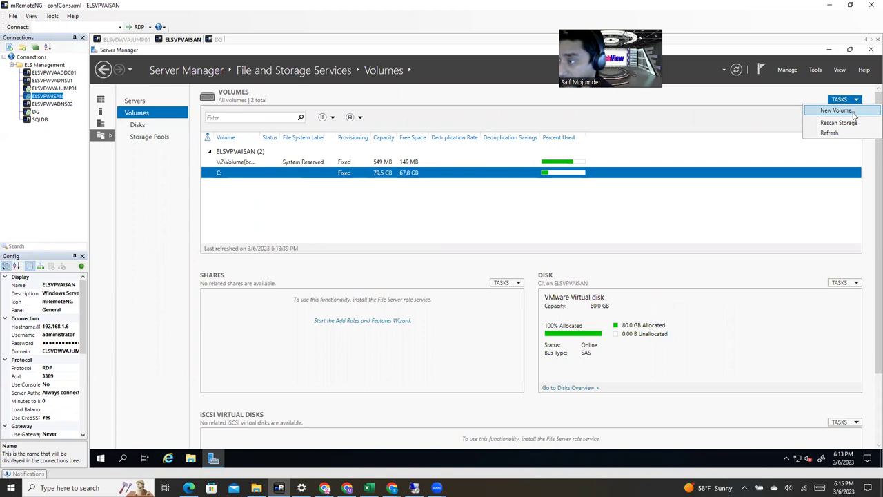
left_click(854, 123)
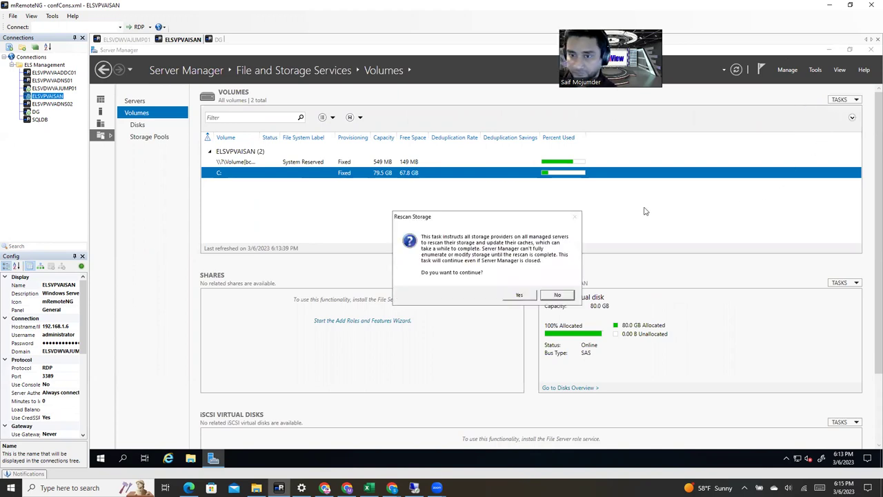
left_click(521, 297)
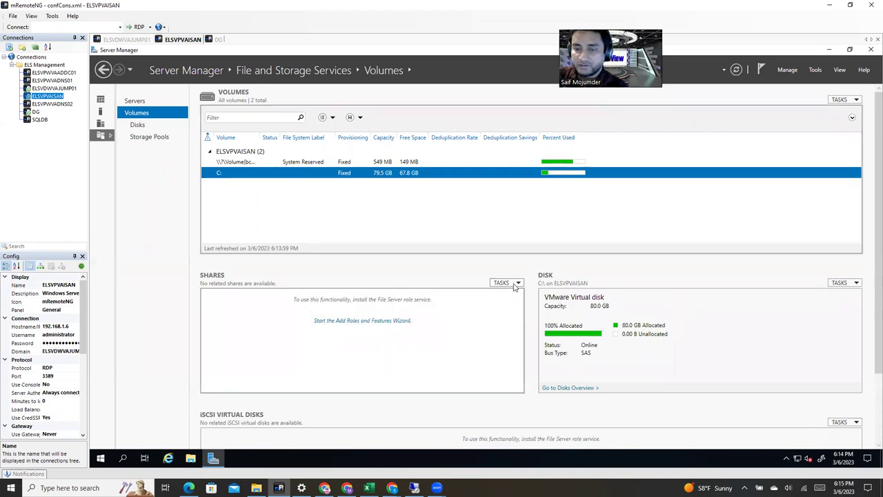
Bring the offline 900 GB disk 1 online on the Disks page.
left_click(137, 125)
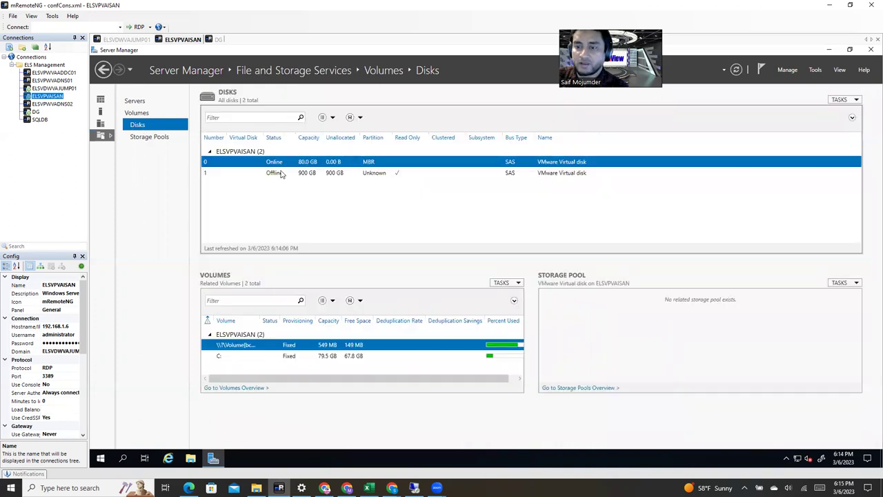
left_click(274, 172)
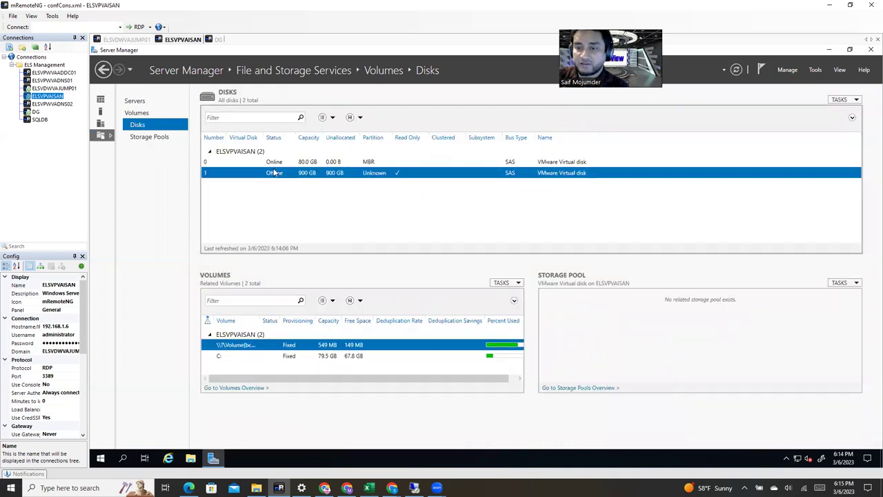
right_click(274, 173)
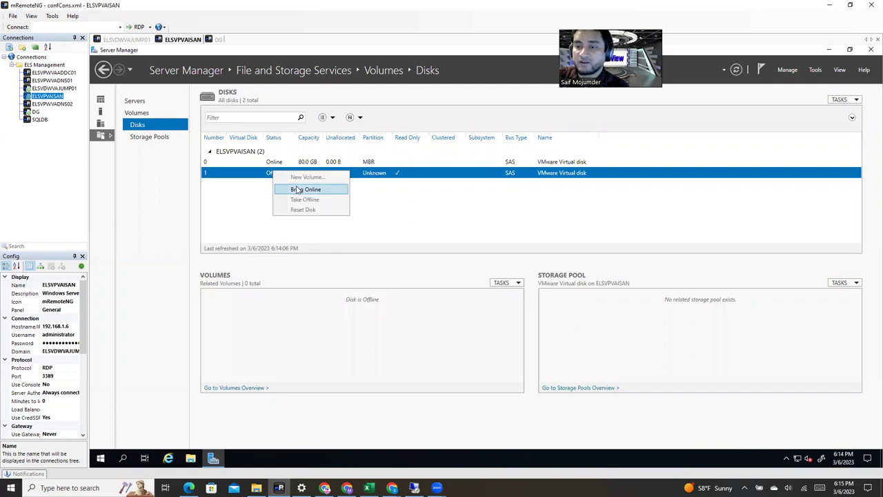
left_click(301, 187)
left_click(516, 283)
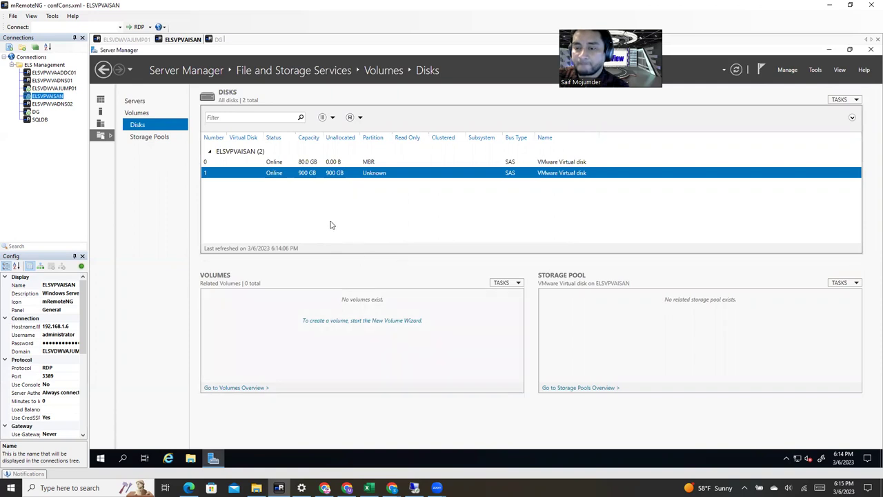
Initialize disk 1 as GPT and start the New Volume wizard on it.
right_click(355, 176)
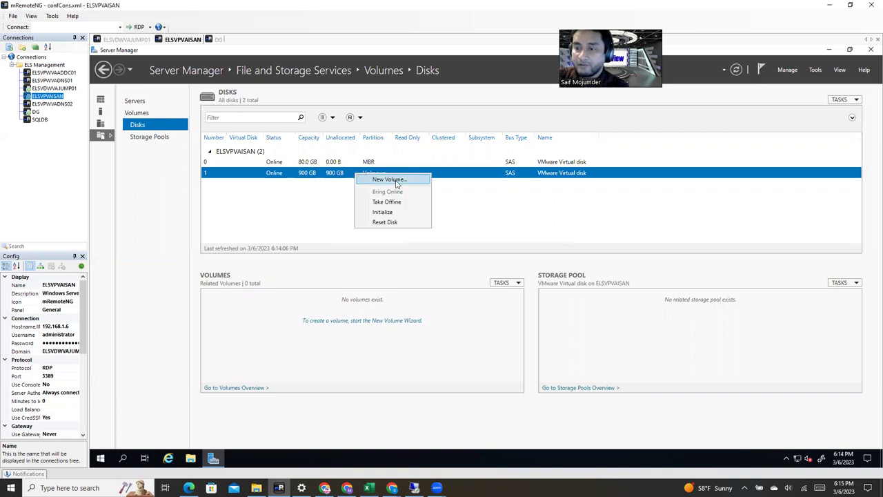
left_click(390, 212)
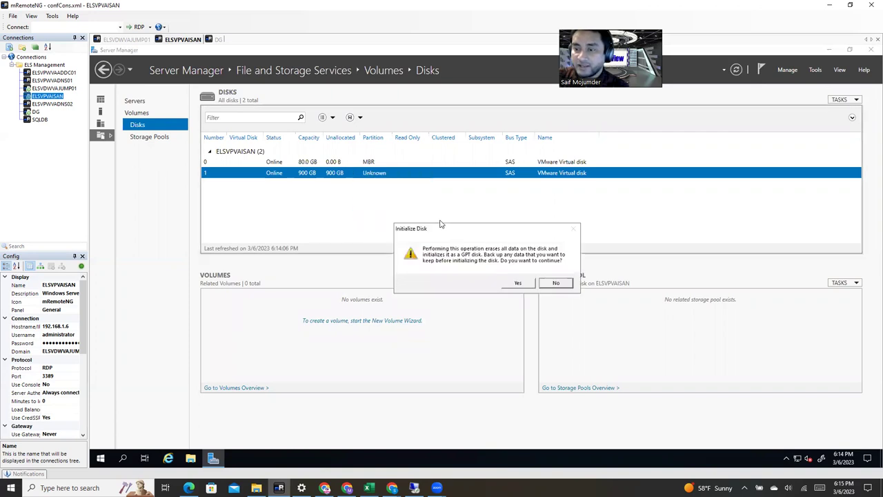
left_click(516, 283)
right_click(316, 175)
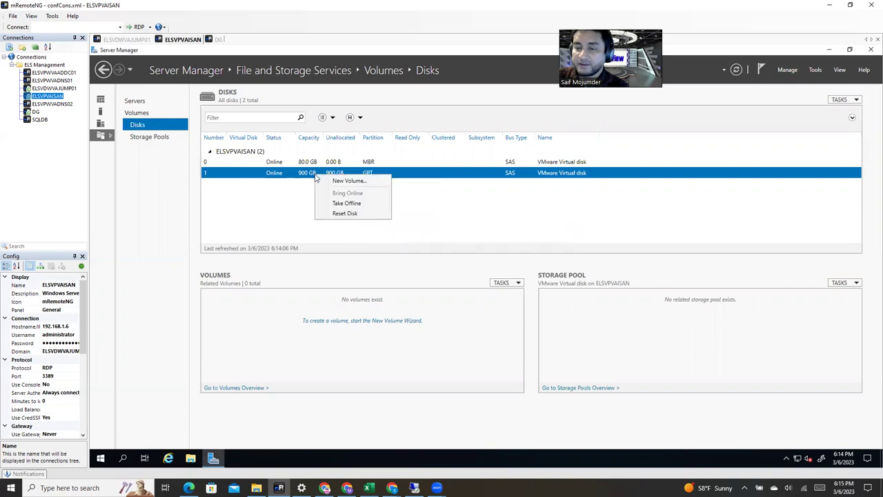
left_click(345, 182)
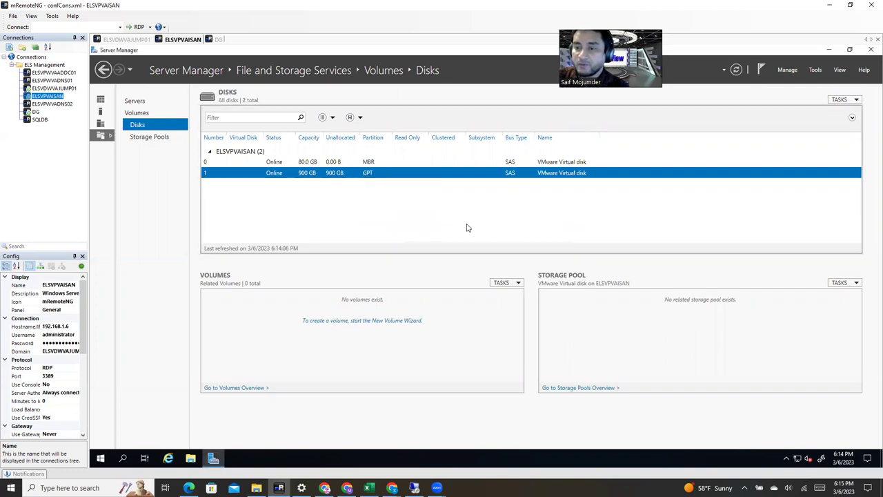
Create the full 900 GB NTFS volume as drive E: with label Datastore.
left_click(354, 317)
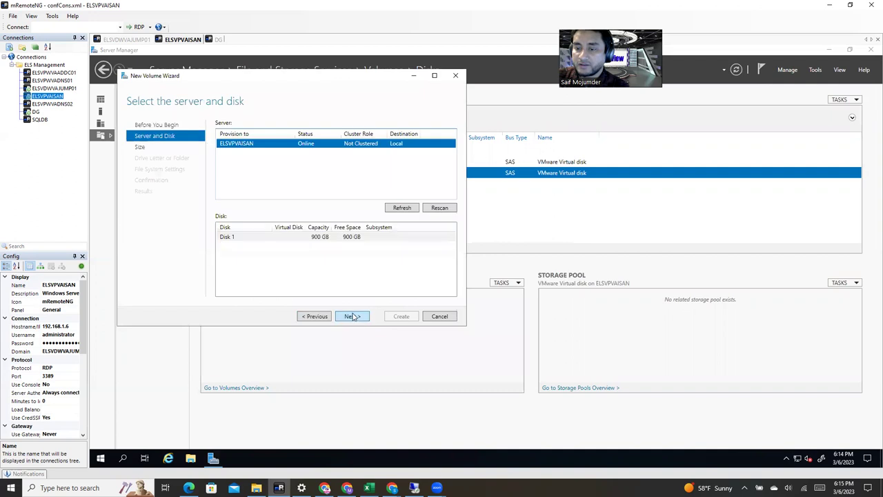
left_click(354, 319)
left_click(355, 318)
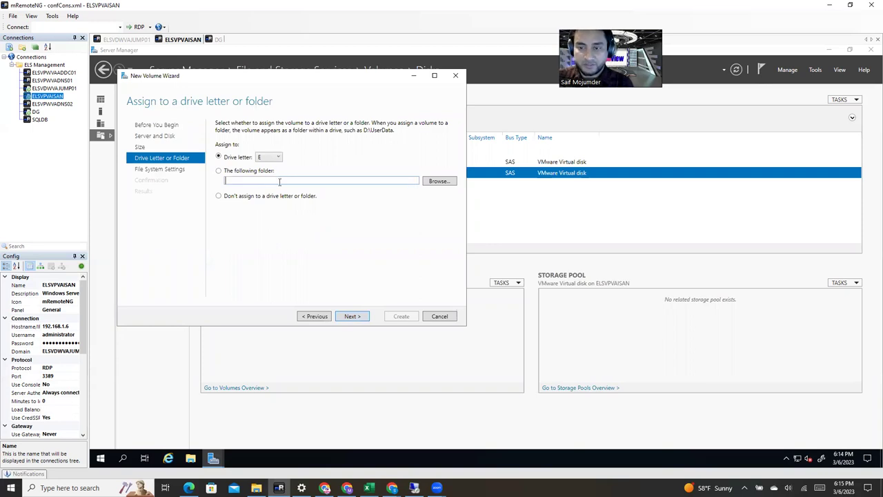
left_click(353, 318)
left_click_drag(318, 153, 269, 156)
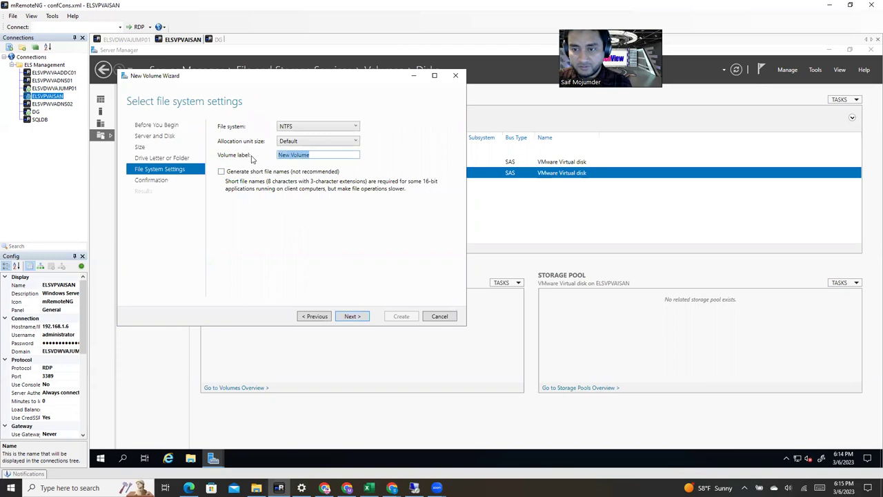
type("Datastore")
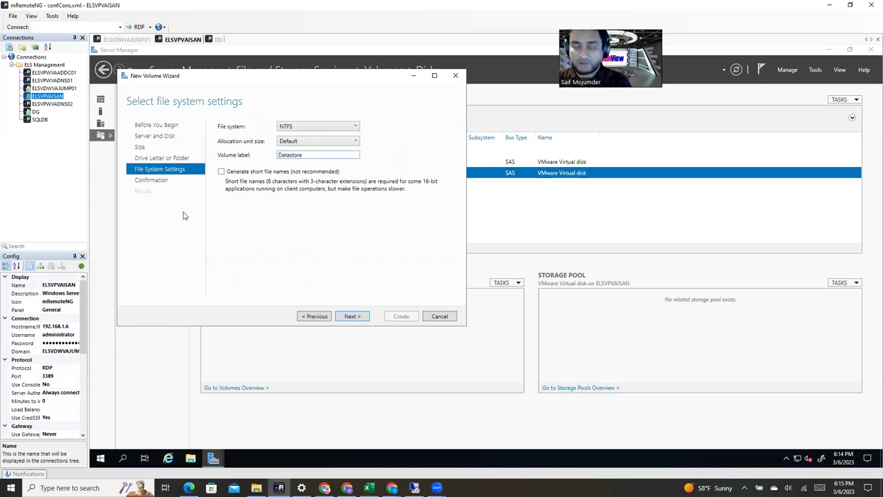
left_click(348, 318)
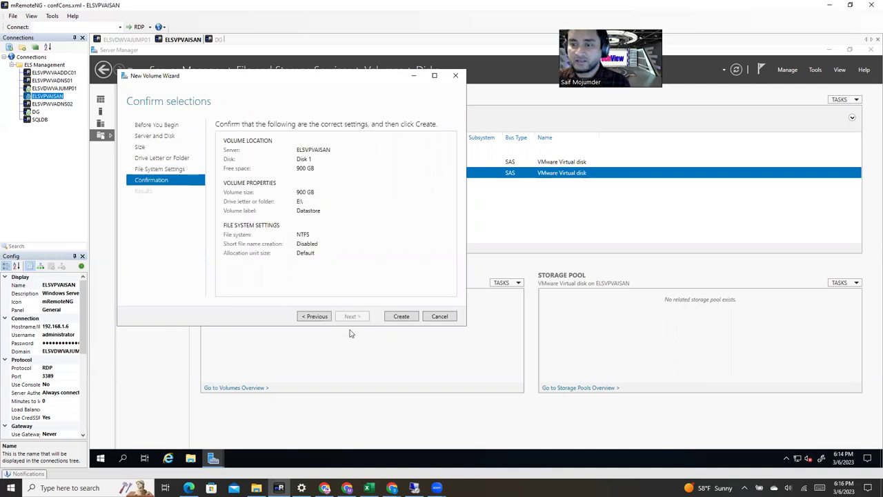
left_click(397, 319)
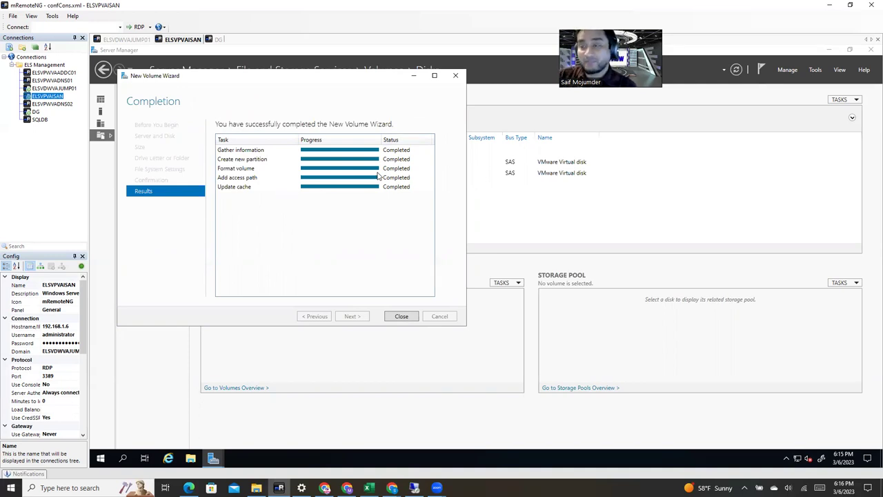
left_click(406, 319)
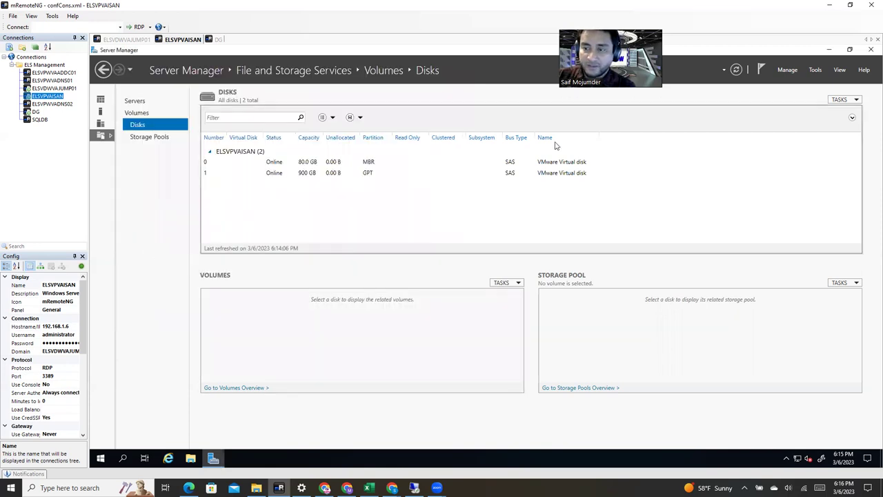
Open the Datastore (E:) drive in File Explorer via This PC.
left_click(192, 463)
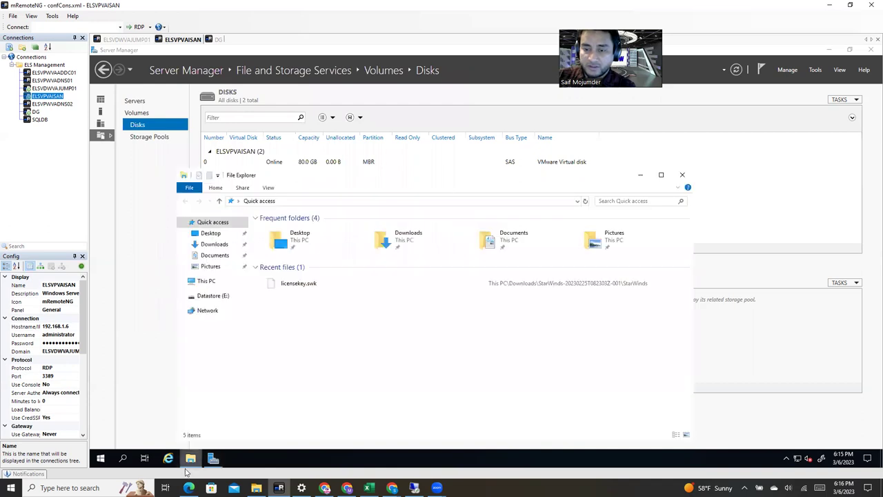
left_click(205, 281)
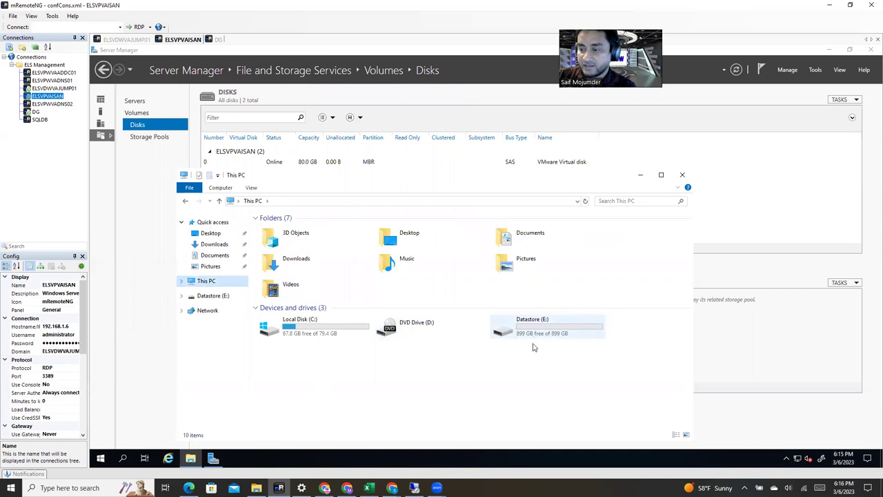
left_click(548, 335)
double_click(548, 335)
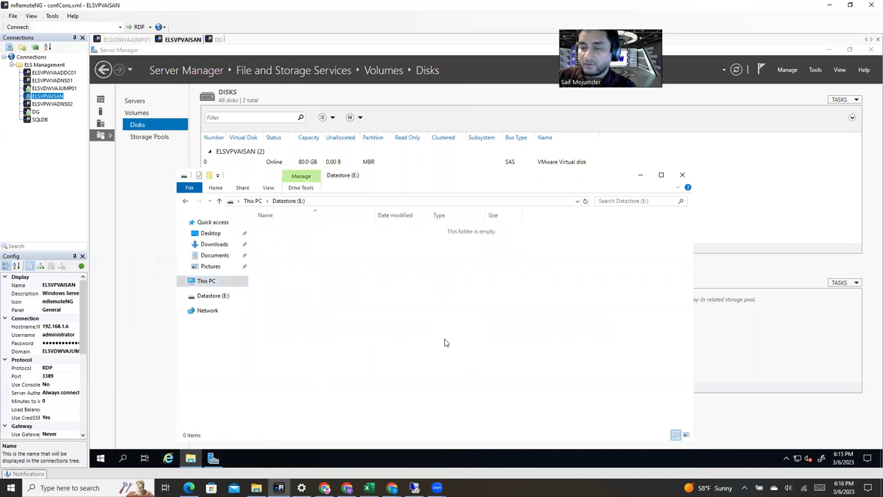
Create a folder named SAN on E:, then close Explorer and minimize Server Manager.
right_click(389, 270)
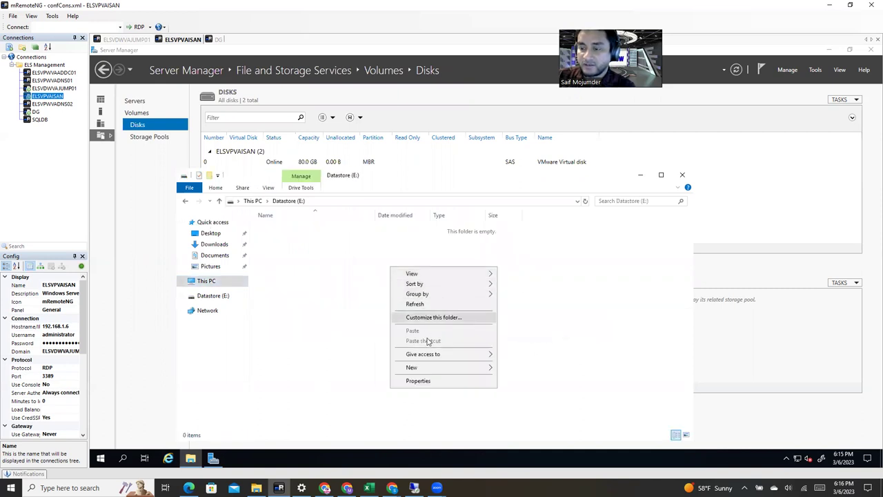
mouse_move(454, 373)
left_click(524, 367)
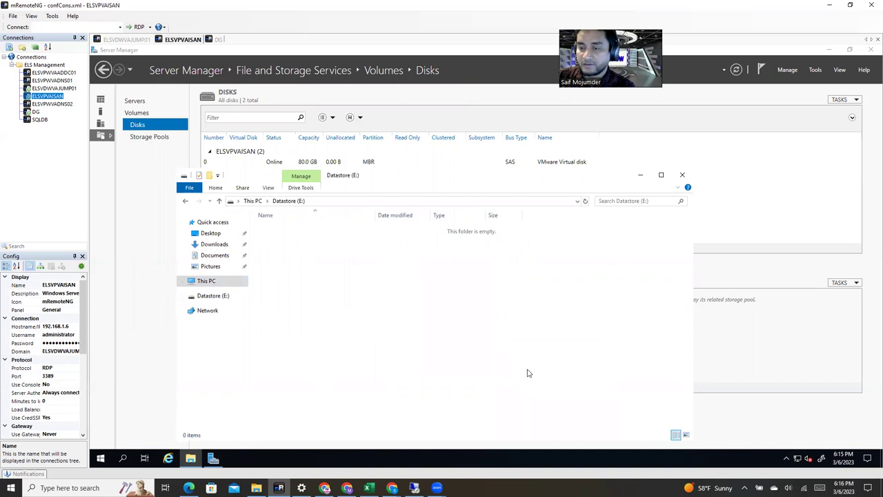
type("SAN")
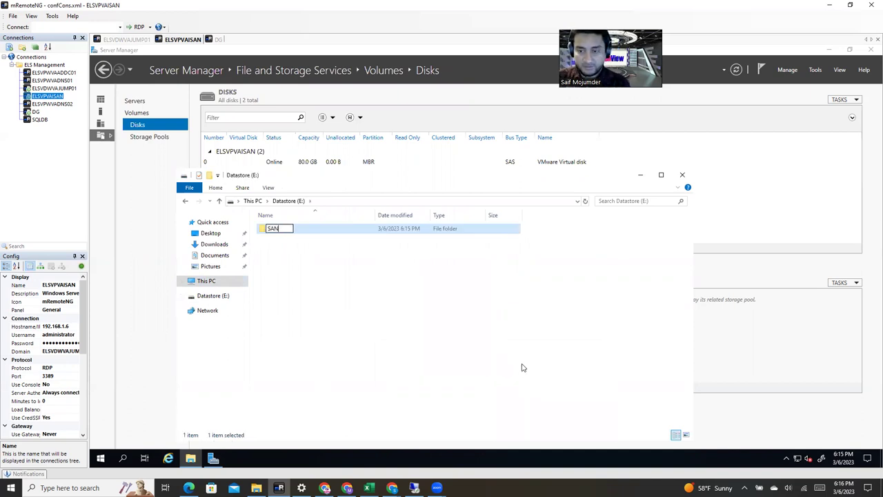
left_click(522, 367)
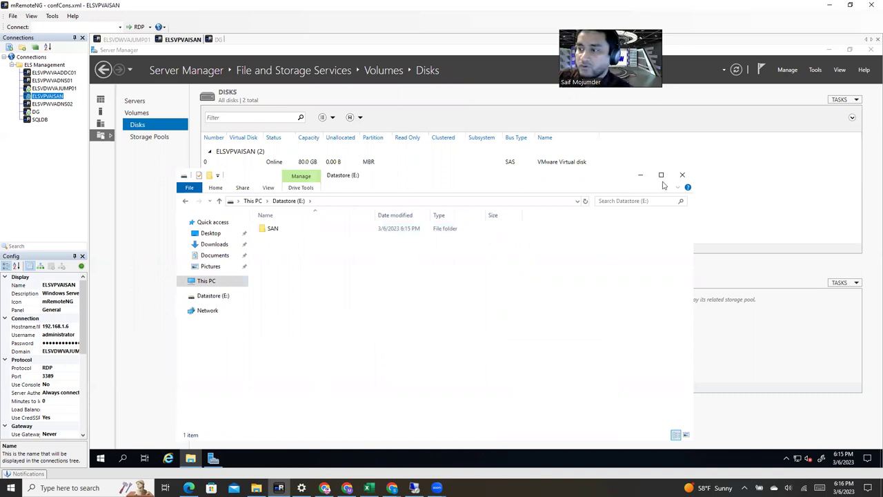
left_click(683, 175)
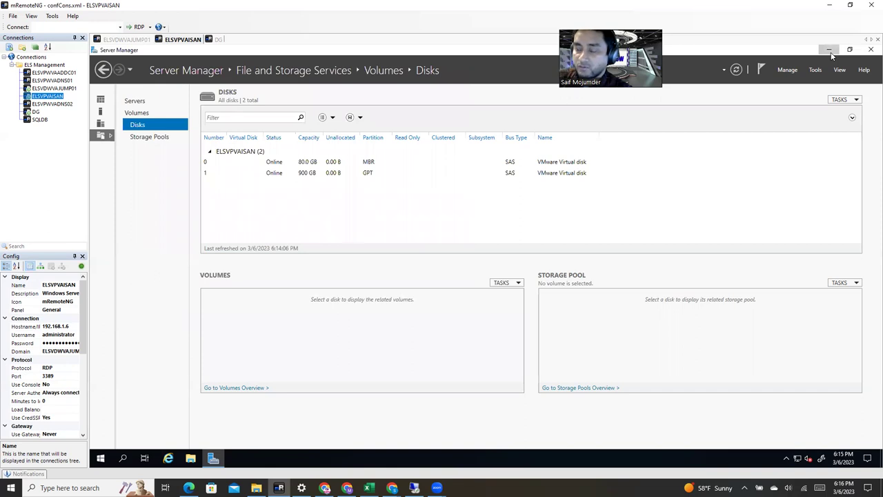
left_click(830, 51)
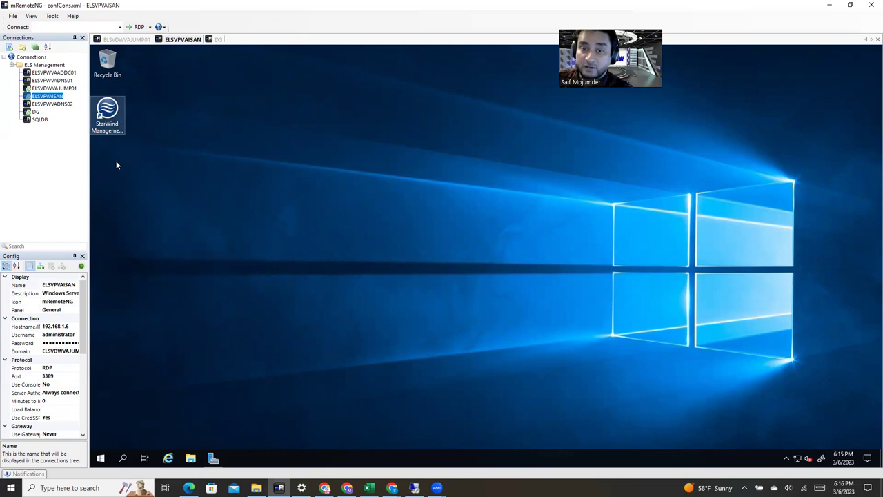
Launch and maximize StarWind Management Console, then connect to the ELSVPVAISAN server.
double_click(114, 114)
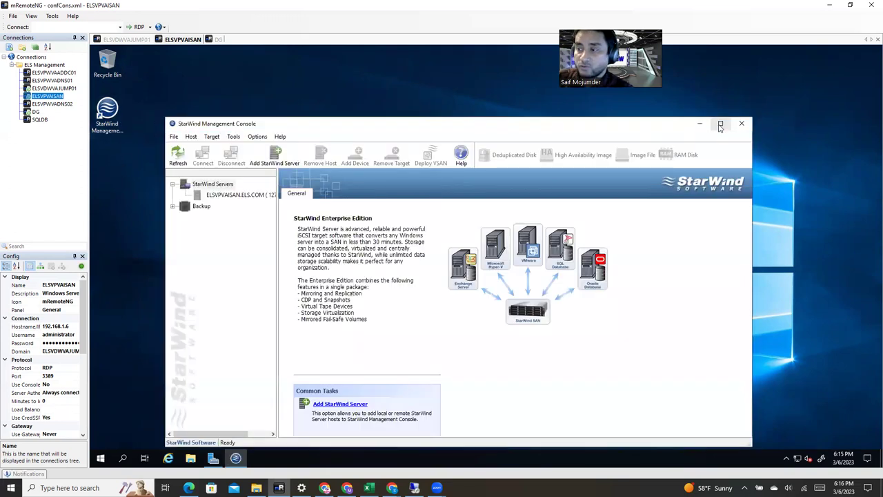
left_click(720, 125)
left_click(166, 123)
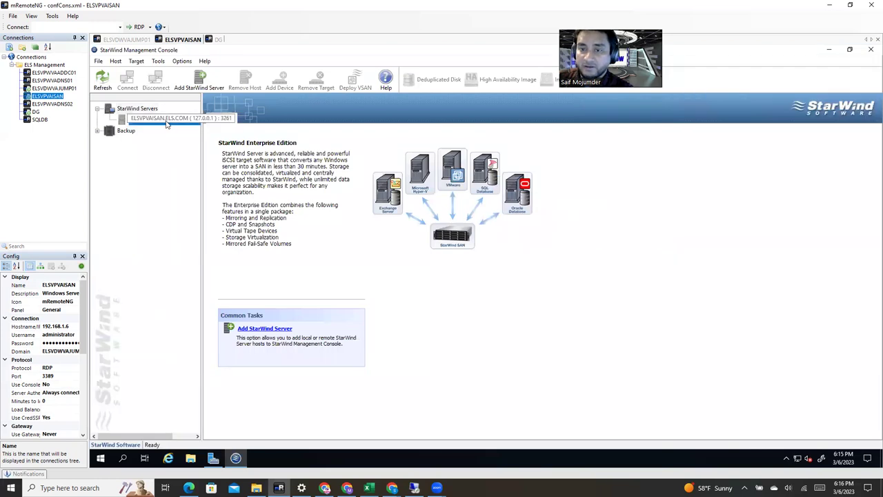
right_click(166, 123)
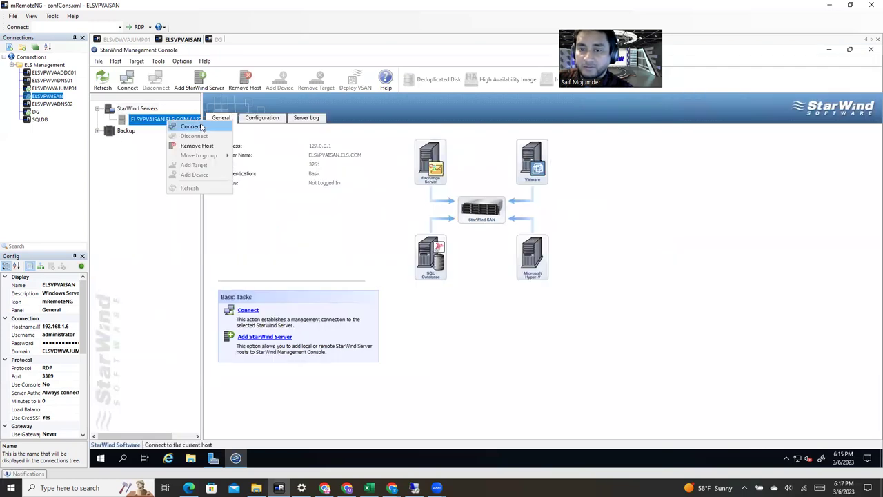
left_click(192, 127)
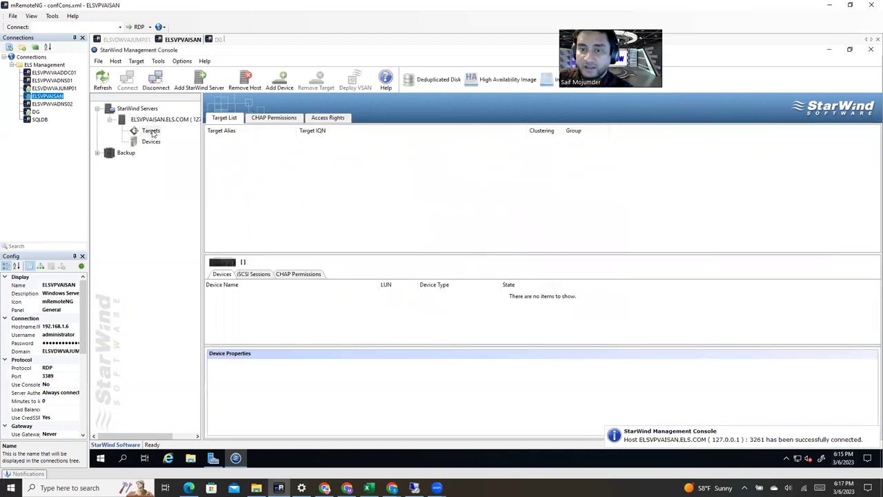
Check the server's Targets and Devices nodes, confirming both are empty.
left_click(151, 142)
left_click(152, 132)
left_click(152, 141)
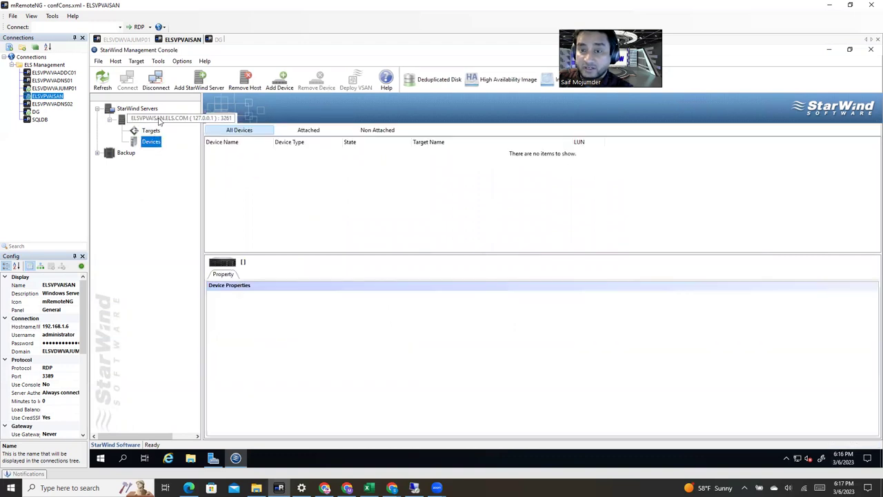
left_click(158, 121)
right_click(159, 120)
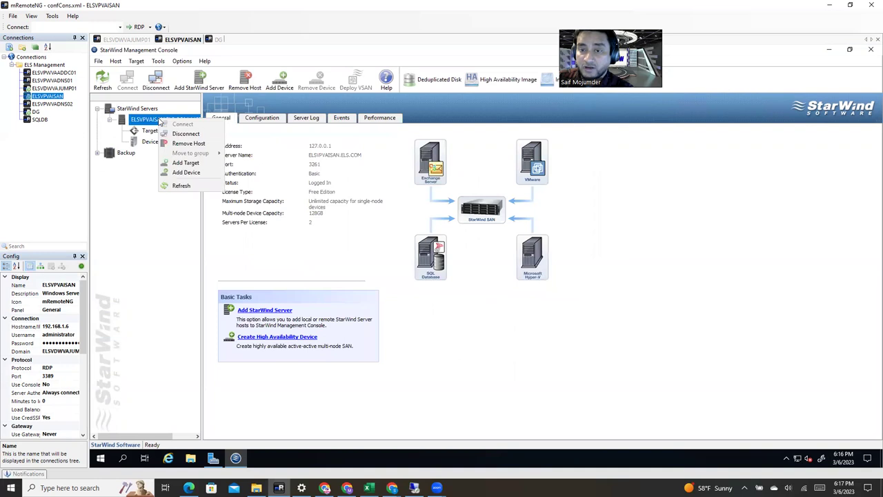
left_click(136, 245)
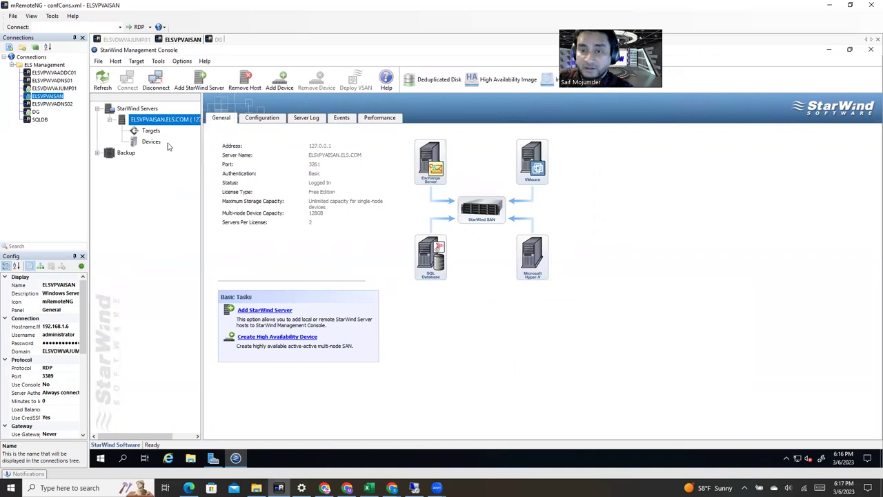
left_click(152, 141)
left_click(151, 131)
left_click(152, 141)
Start a new image-file virtual hard disk device in StarWind's Add Device wizard.
right_click(161, 142)
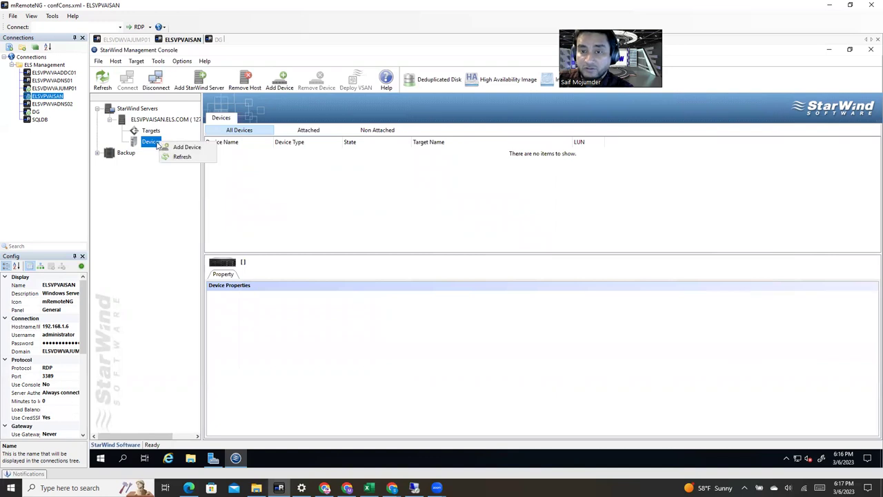
left_click(180, 147)
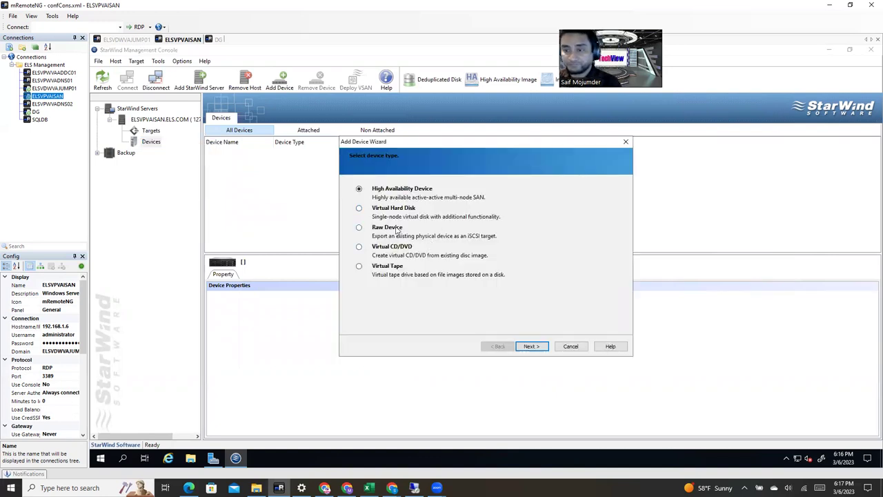
left_click(391, 212)
left_click(531, 347)
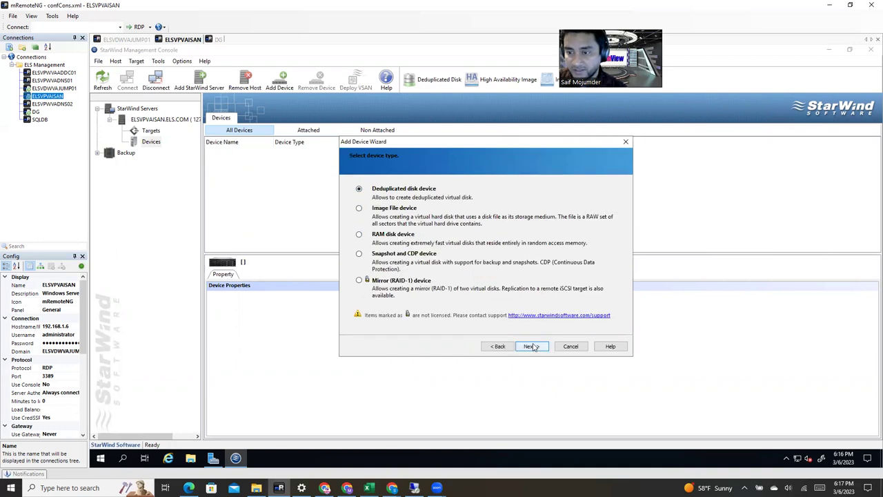
left_click(400, 212)
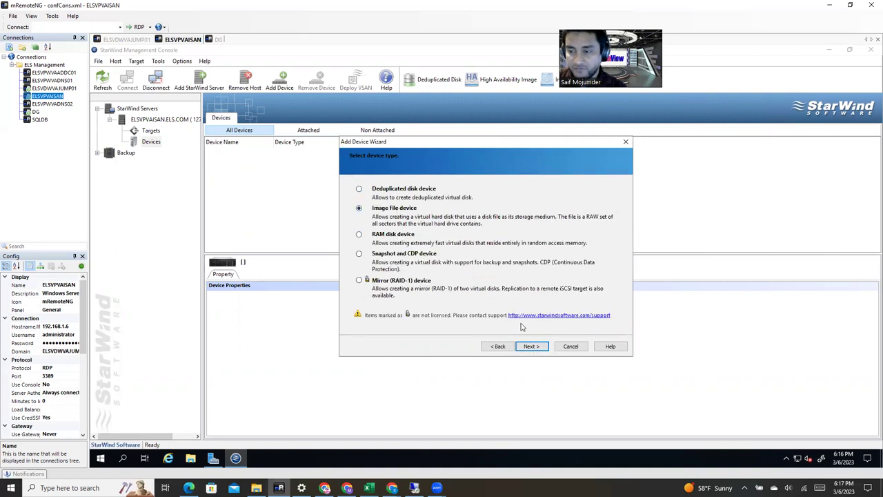
left_click(530, 347)
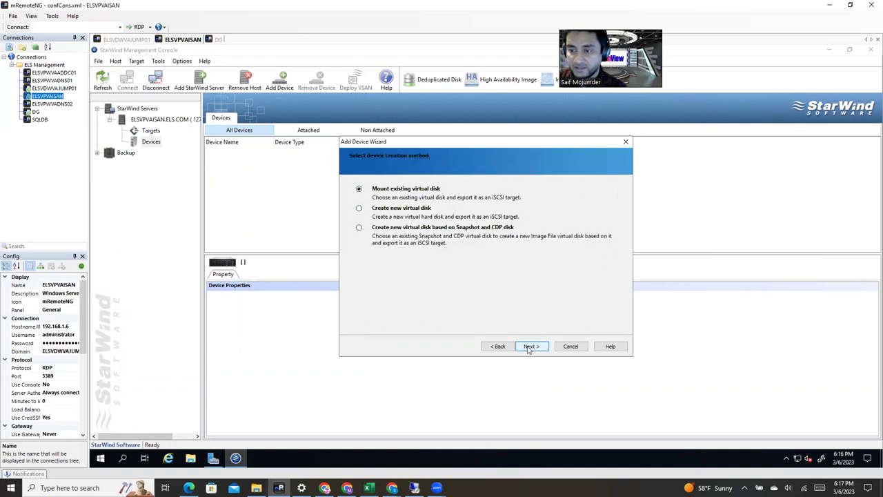
left_click(358, 208)
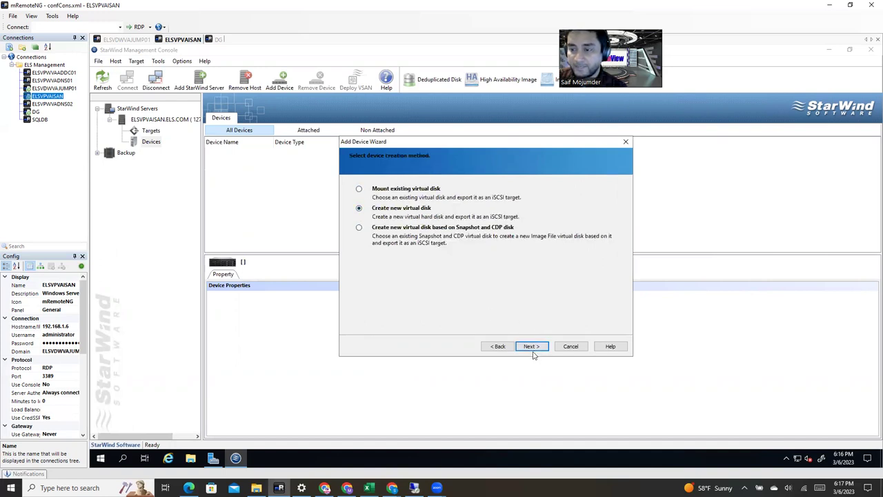
left_click(529, 348)
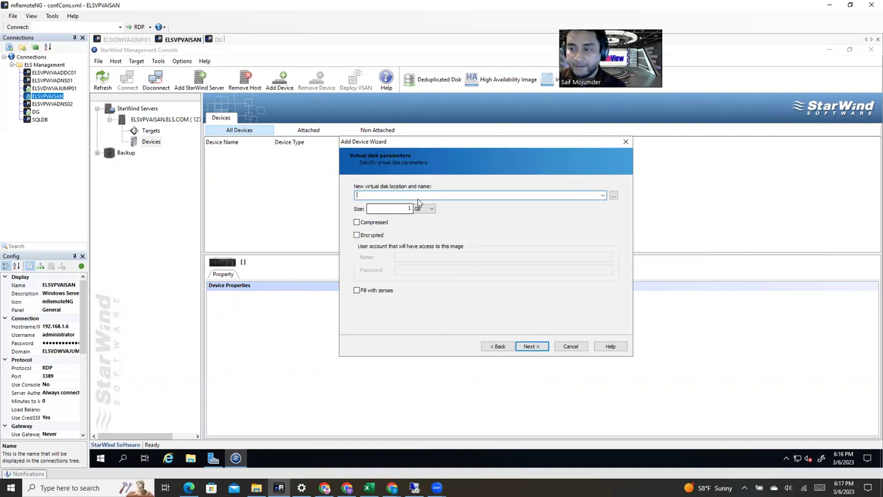
Place the disk file as LUN01.img in the SAN folder on drive E.
left_click(614, 198)
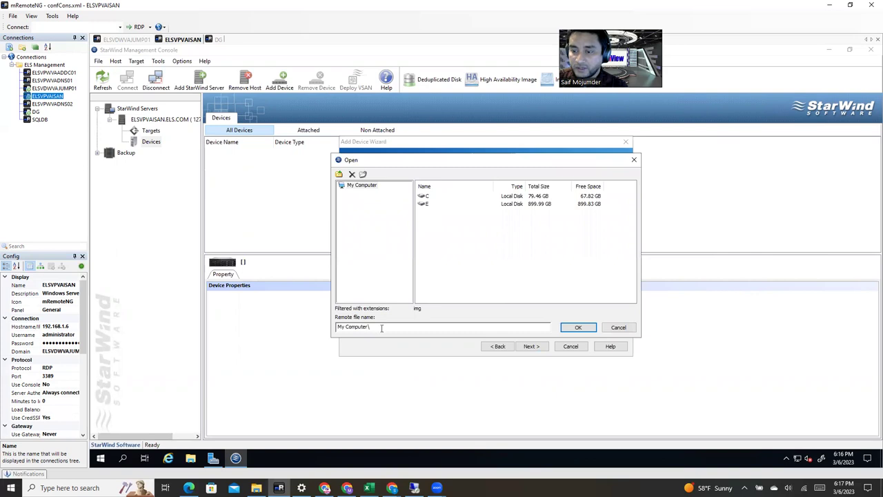
double_click(427, 204)
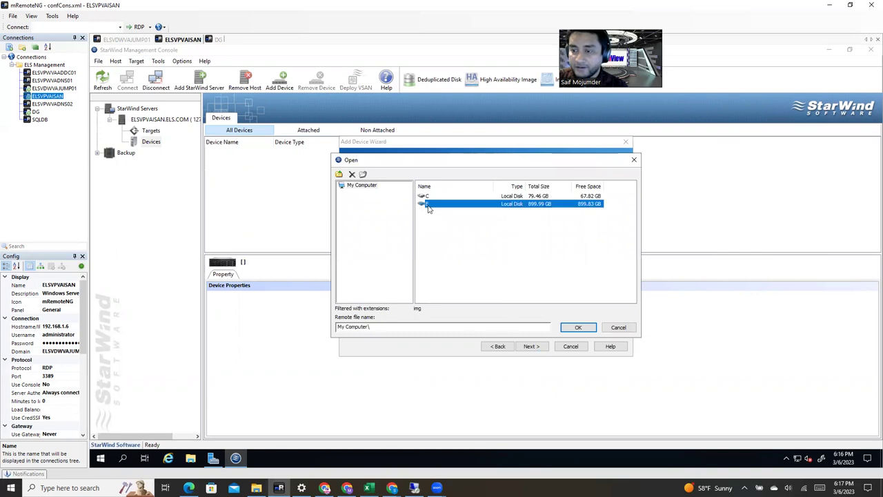
double_click(429, 196)
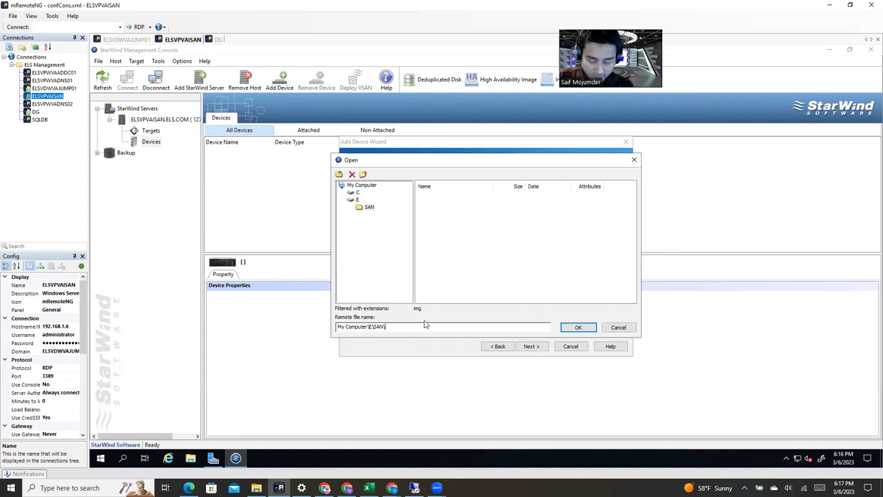
type("LUN")
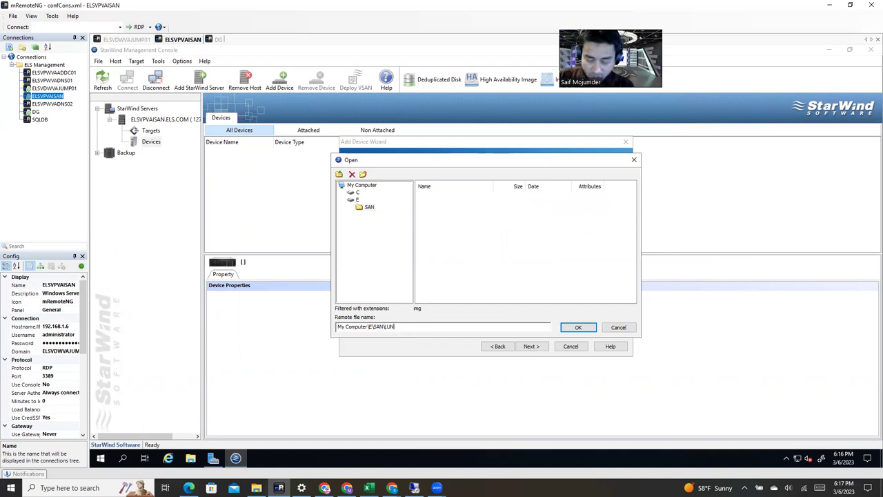
type("01.img")
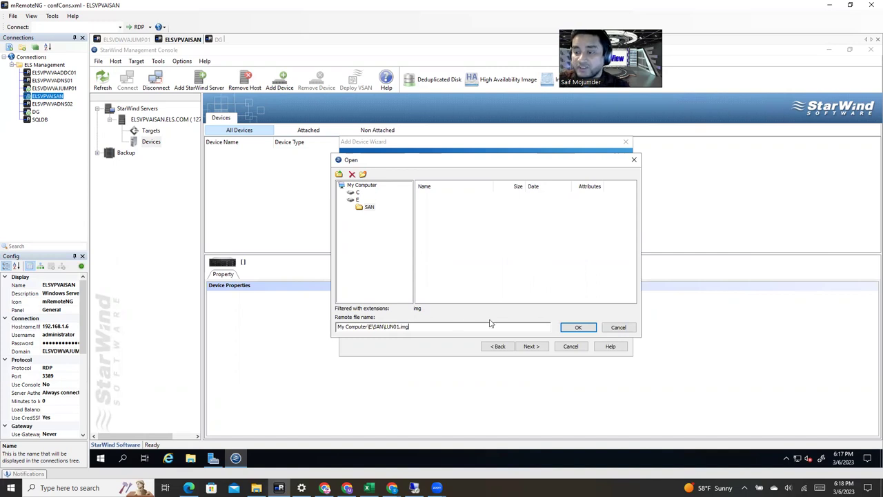
Make LUN01.img an 895 GB compressed disk, keep asynchronous mode, and choose No caching.
left_click(574, 328)
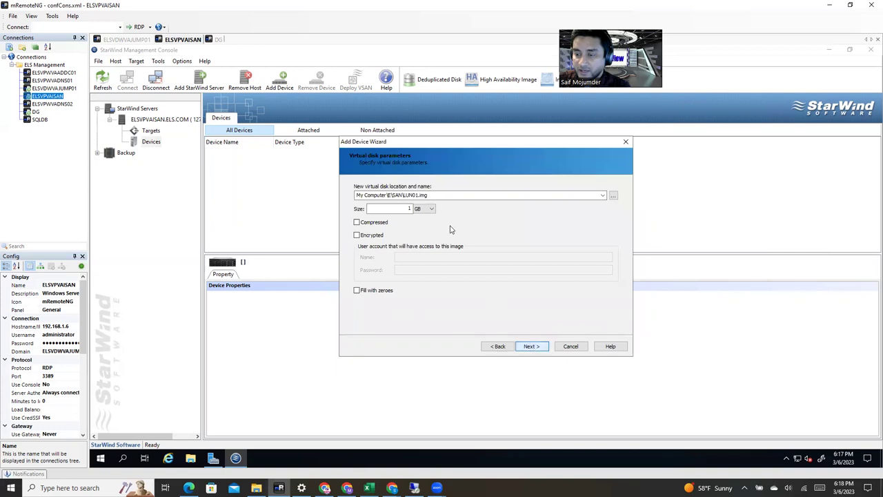
double_click(396, 210)
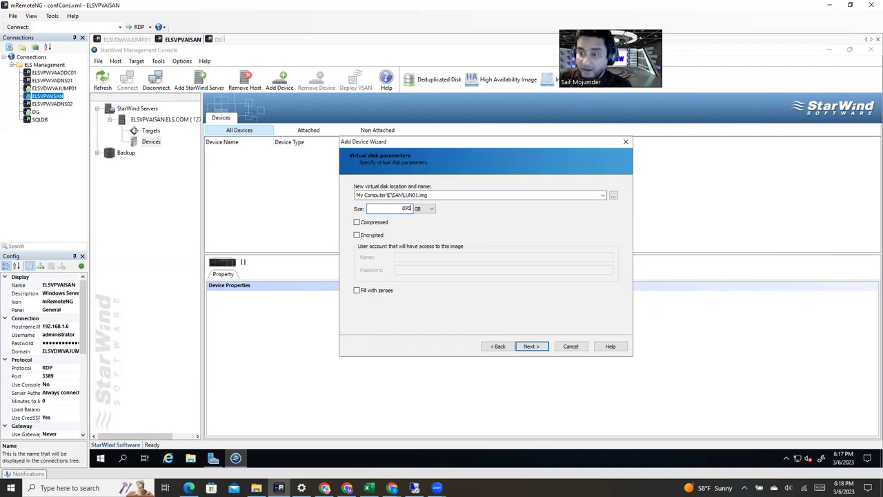
left_click(357, 223)
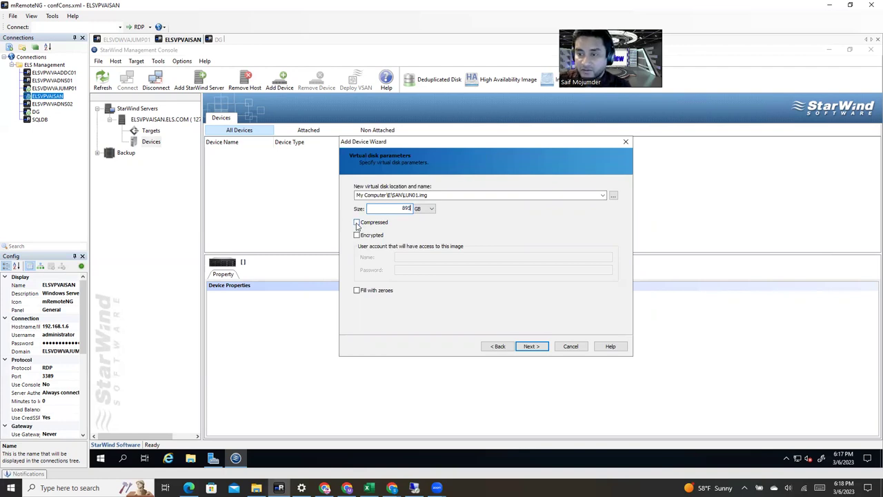
left_click(542, 350)
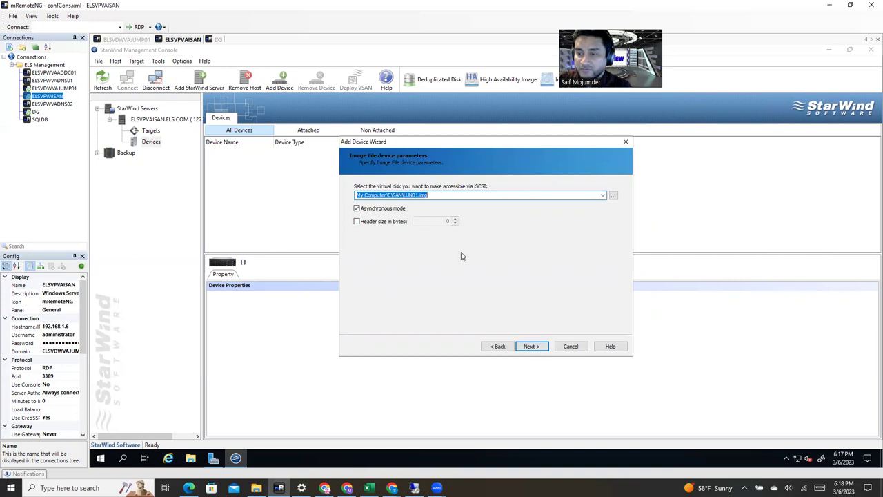
left_click(536, 349)
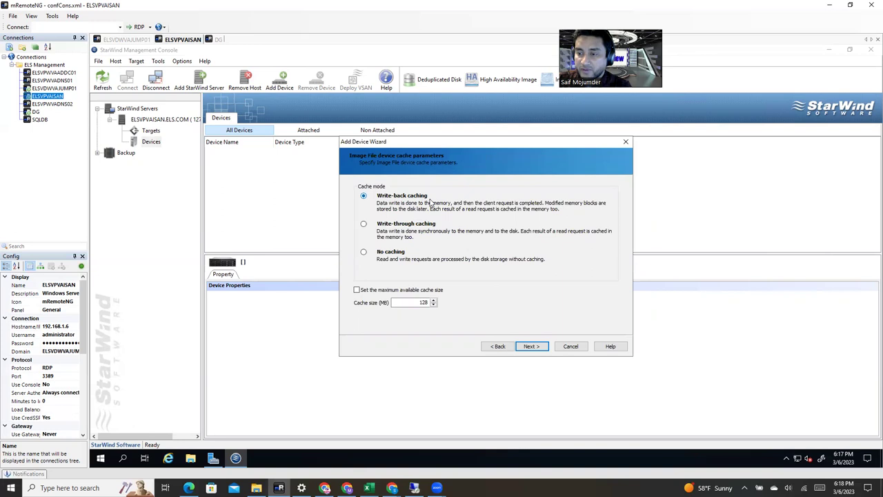
left_click(364, 252)
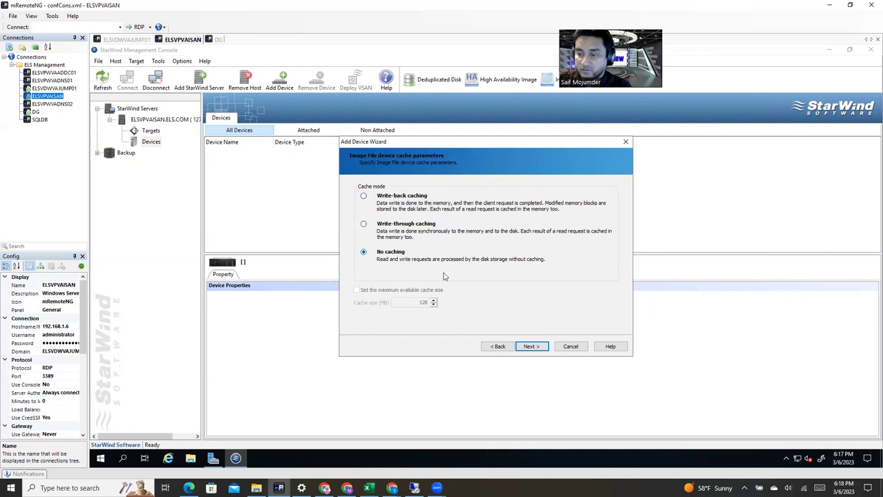
Create a new iSCSI target for the device with alias SAN01.
left_click(531, 349)
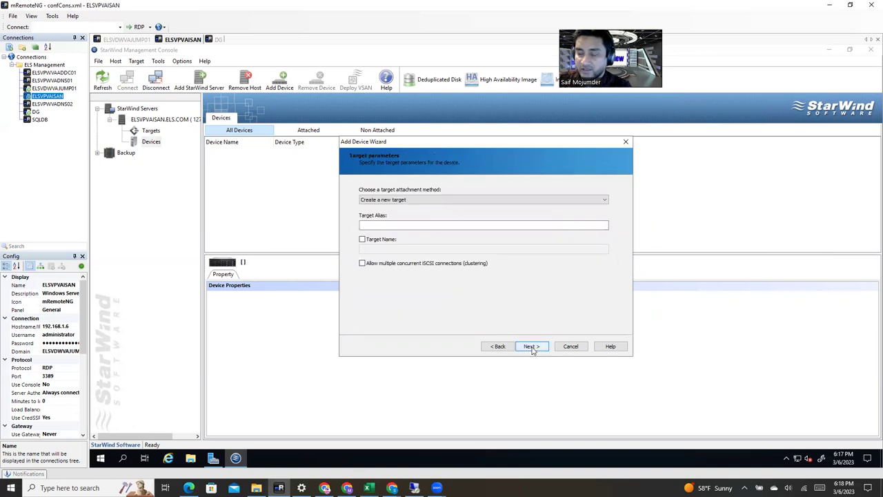
left_click(414, 199)
left_click(404, 208)
left_click(397, 225)
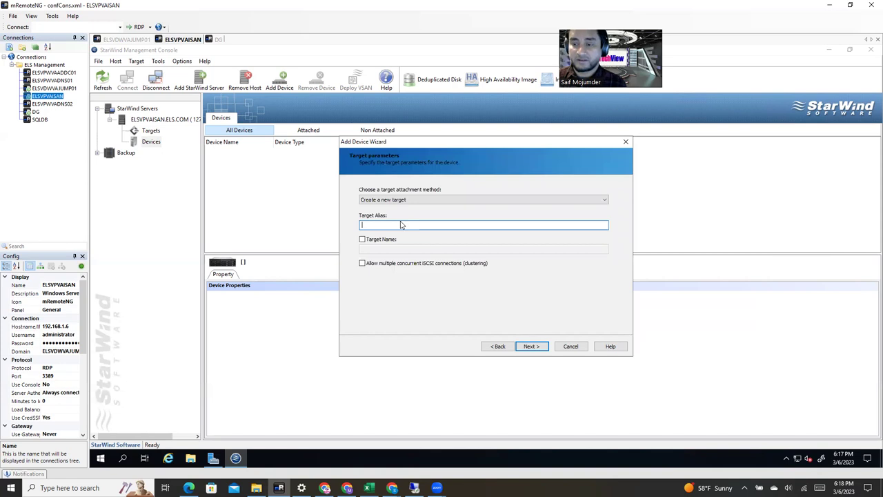
type("L")
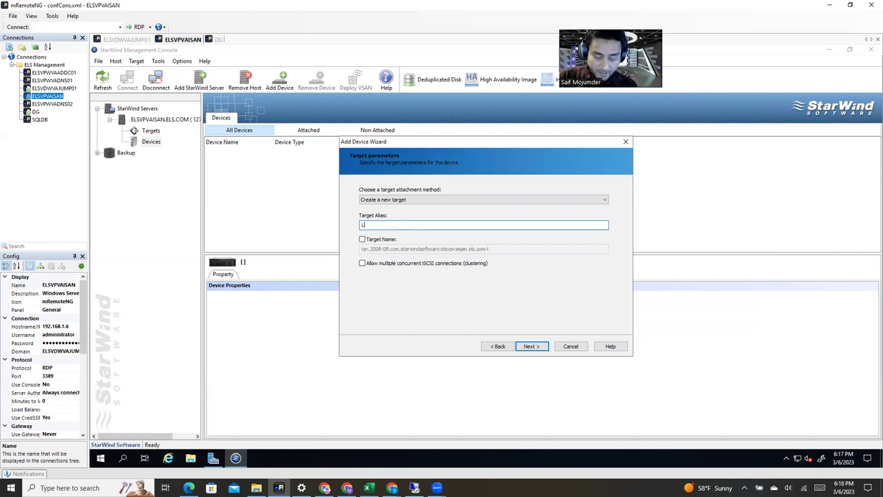
key("BackSpace")
key("BackSpace")
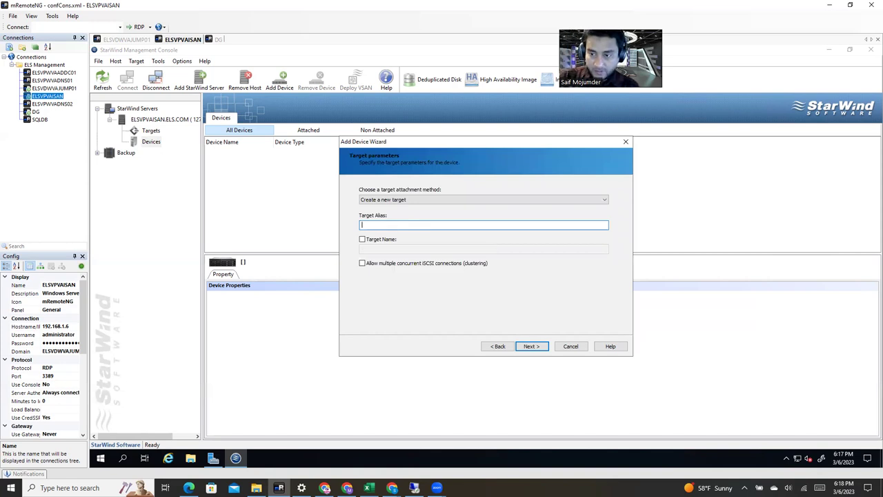
type("SAN0")
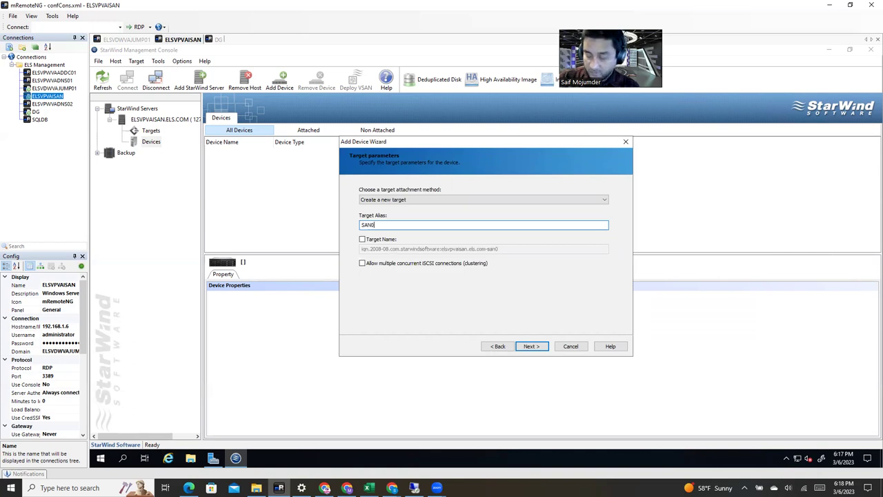
type("1")
Enable the target name option and finish creating ImageFile1 on target SAN01.
left_click(363, 239)
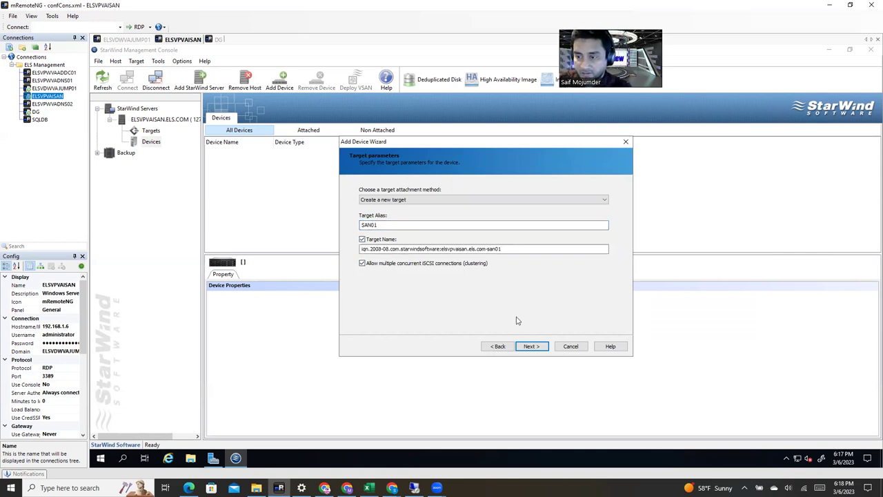
left_click(534, 347)
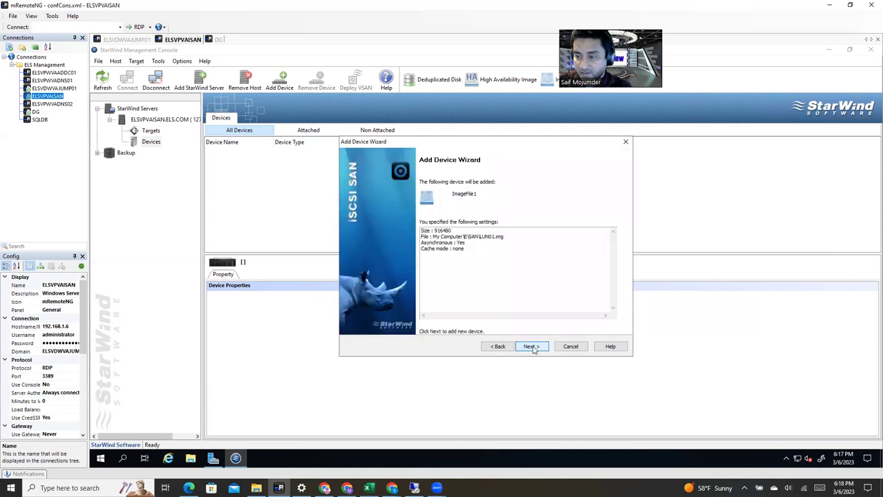
left_click(537, 347)
left_click(532, 346)
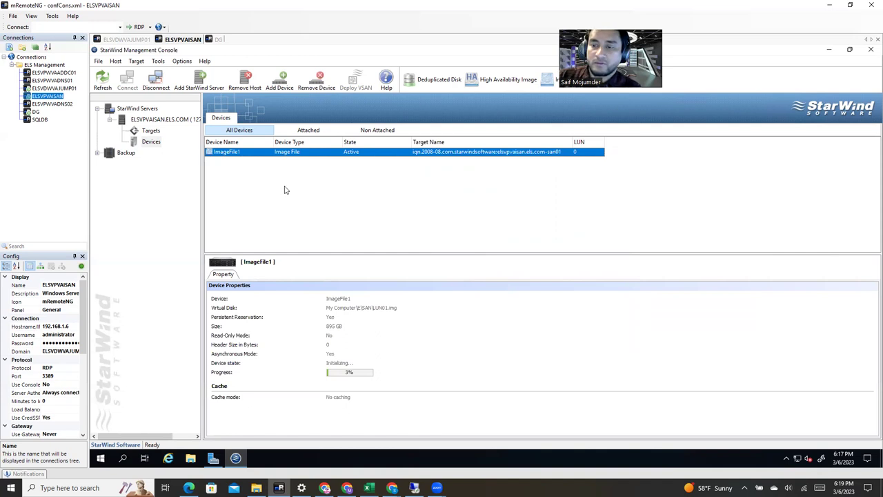
Switch between the Targets and Devices lists to confirm ImageFile1 as LUN 0 on SAN01.
left_click(151, 131)
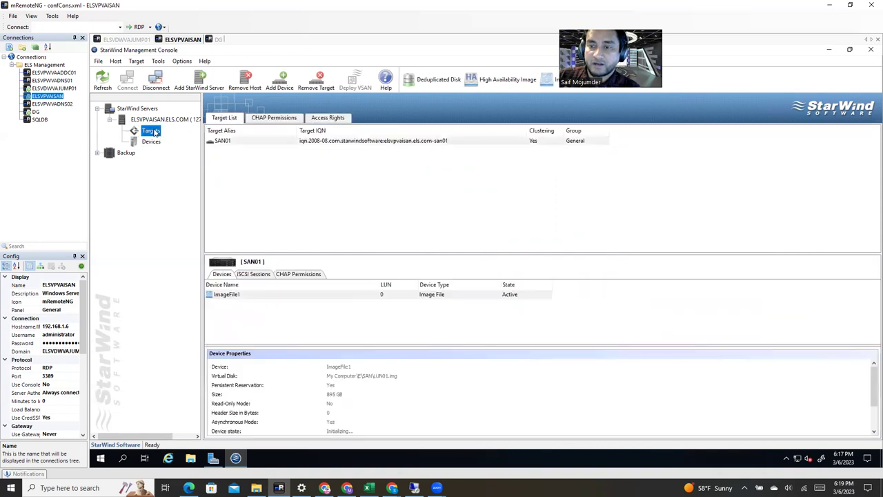
left_click(152, 142)
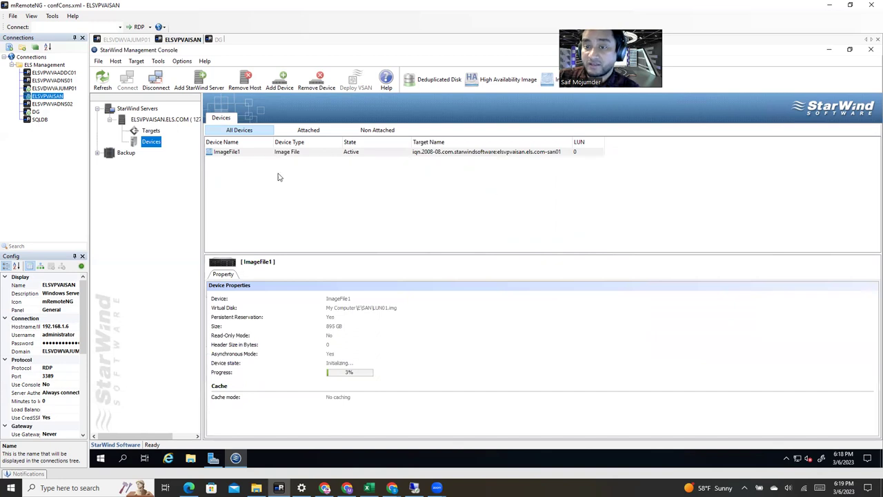
left_click(160, 133)
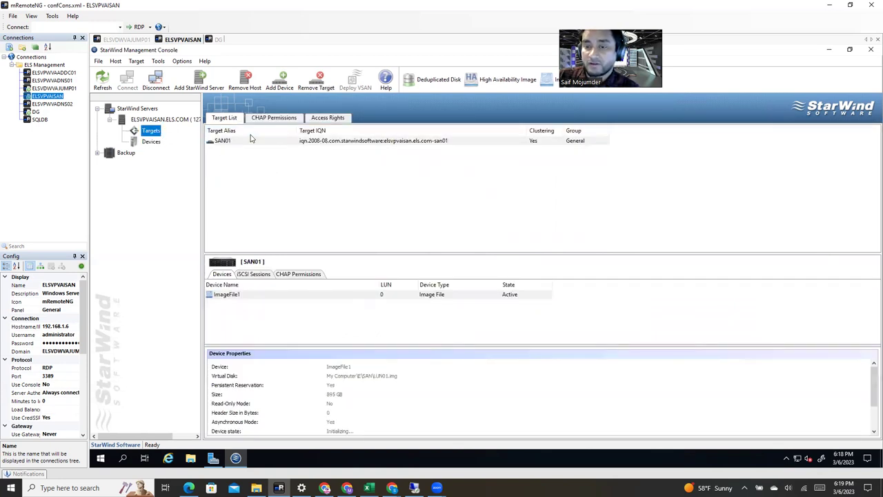
left_click(153, 142)
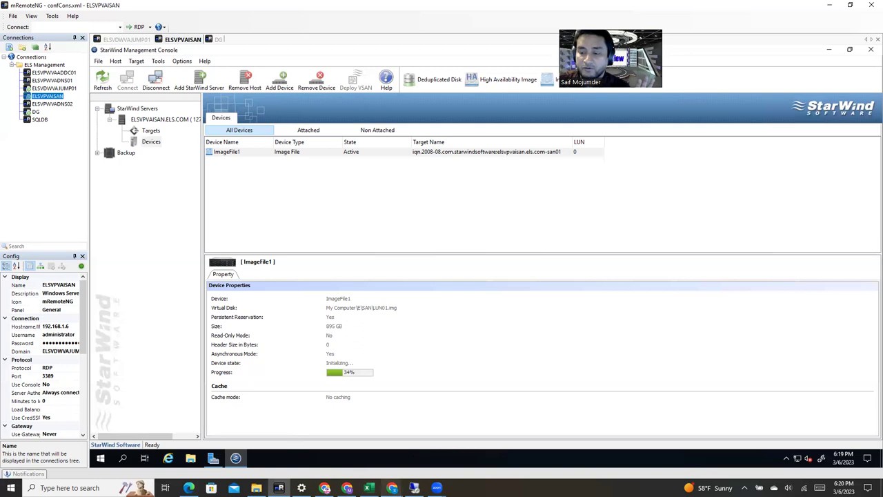
Leave StarWind and switch to the jump server's vSphere Client session.
key("alt+Tab")
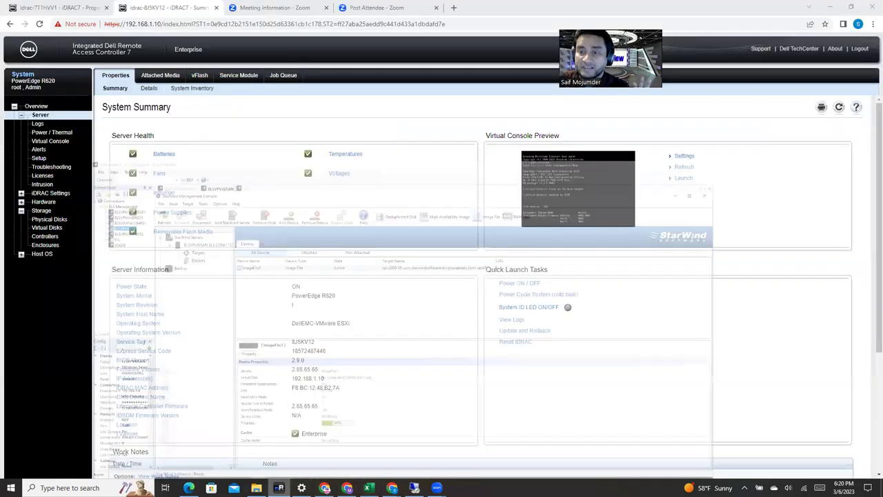
key("alt+Tab")
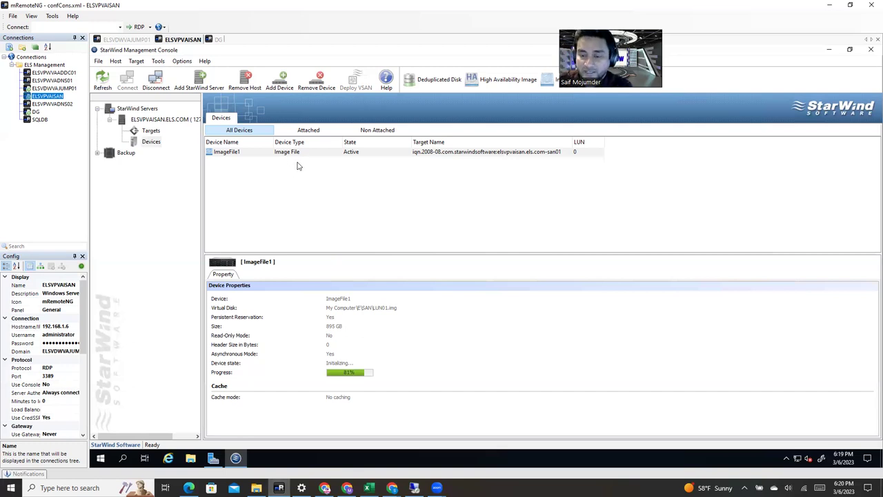
left_click(133, 39)
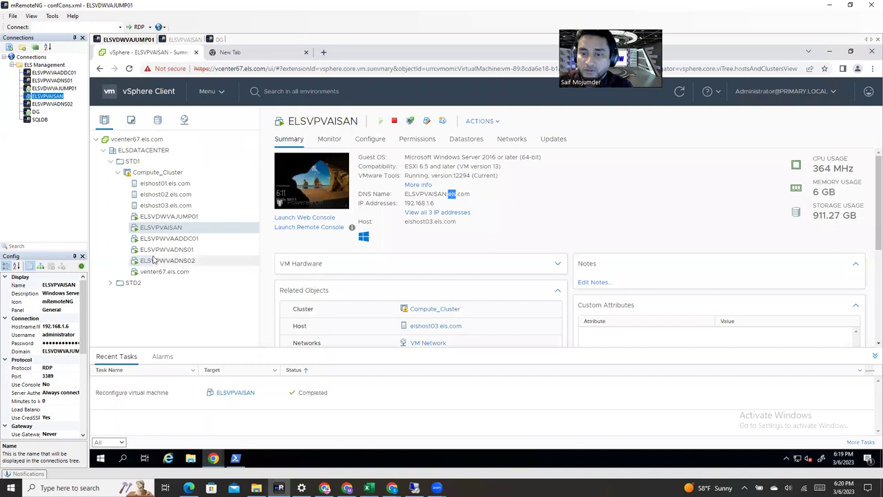
Check the datastores on elshost03 and elshost01, then open elshost01's Configure settings.
left_click(166, 205)
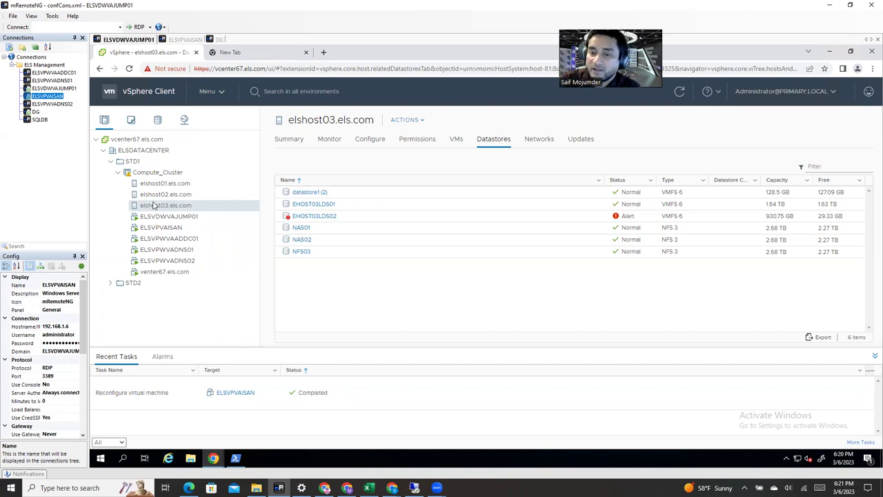
left_click(178, 184)
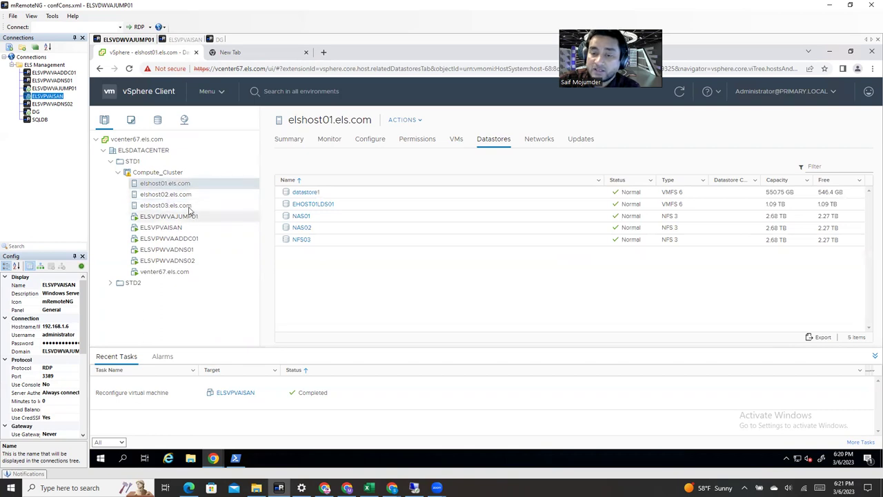
left_click(192, 205)
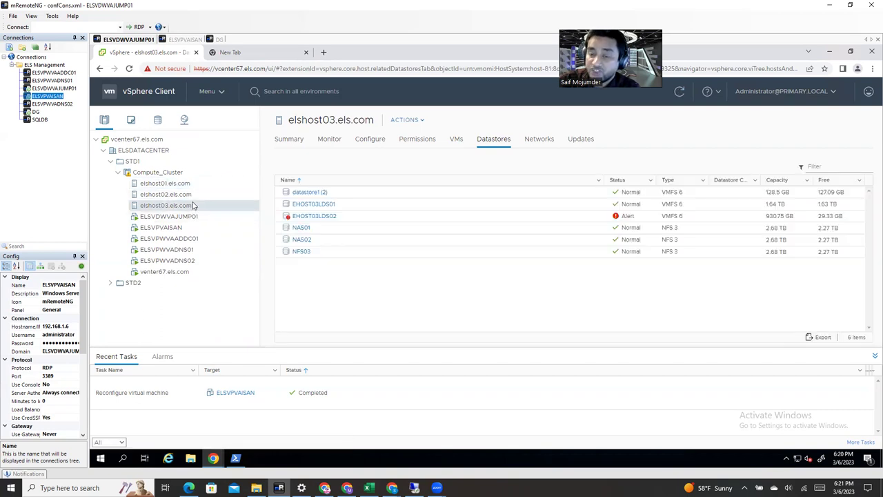
right_click(193, 206)
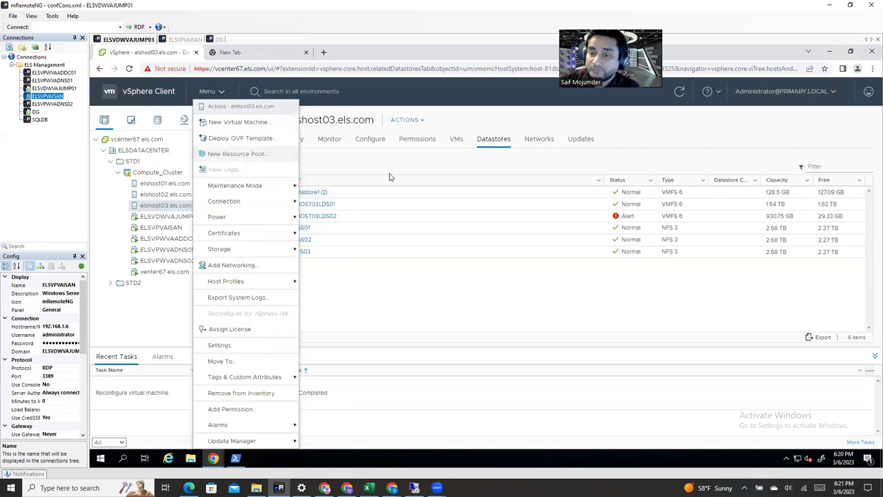
left_click(389, 178)
left_click(187, 185)
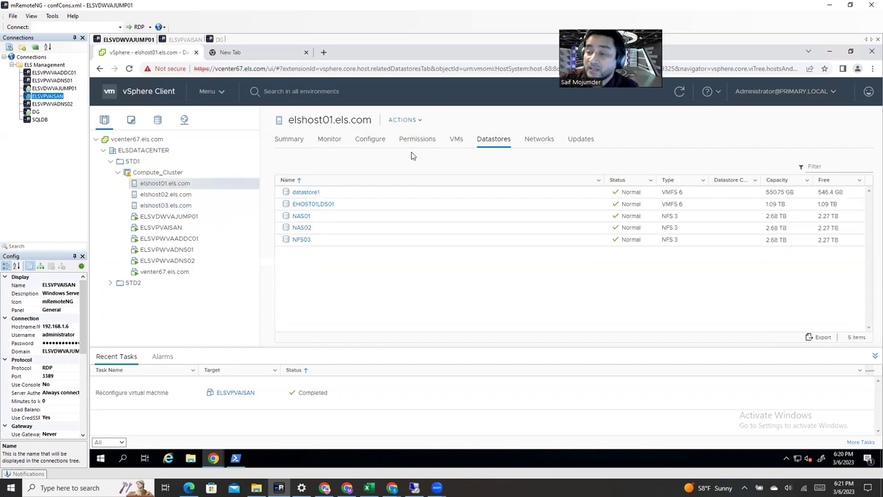
left_click(366, 143)
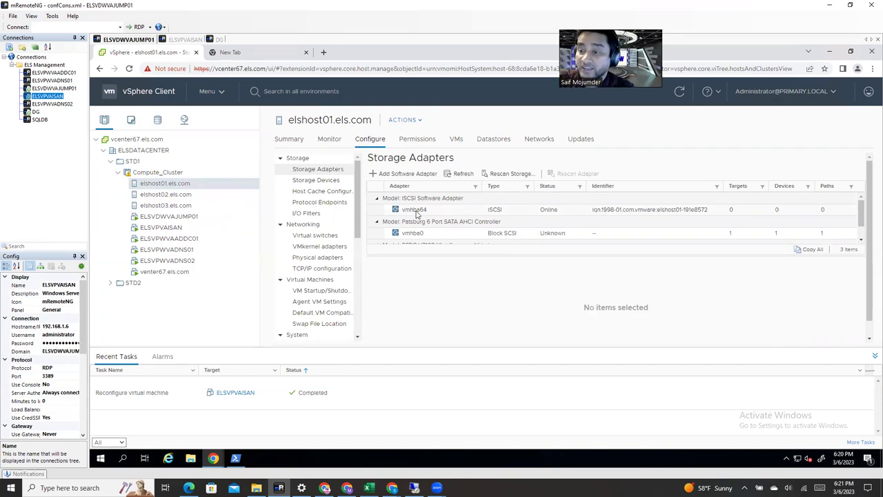
Inspect the iSCSI-SAN port group on vSwitch1 for elshost01 and elshost02.
left_click(317, 235)
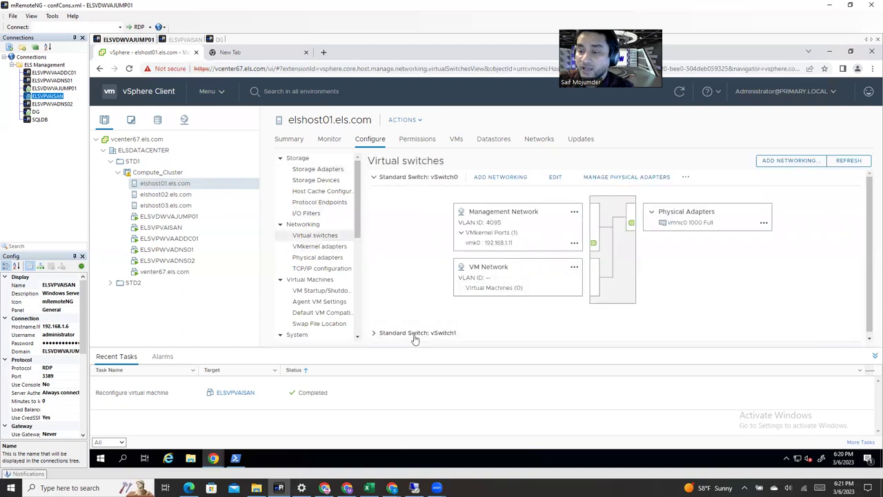
left_click(414, 335)
scroll(502, 332, "down", 1)
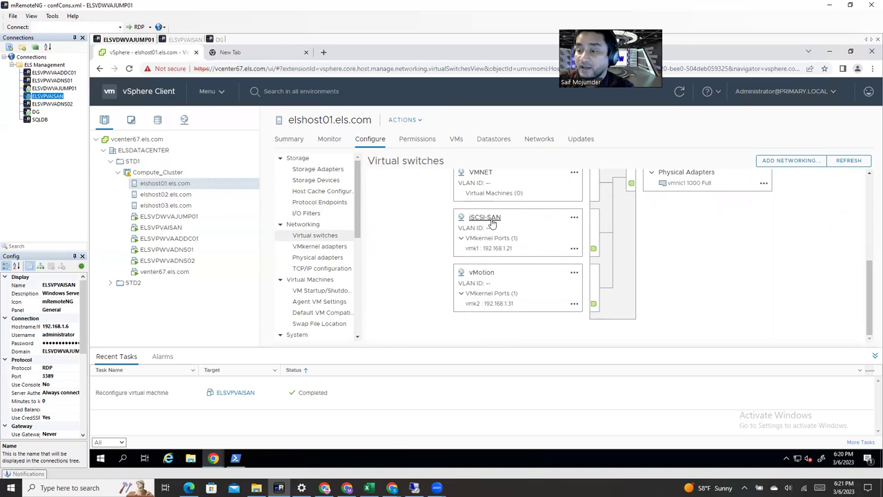
left_click(535, 223)
scroll(550, 238, "up", 3)
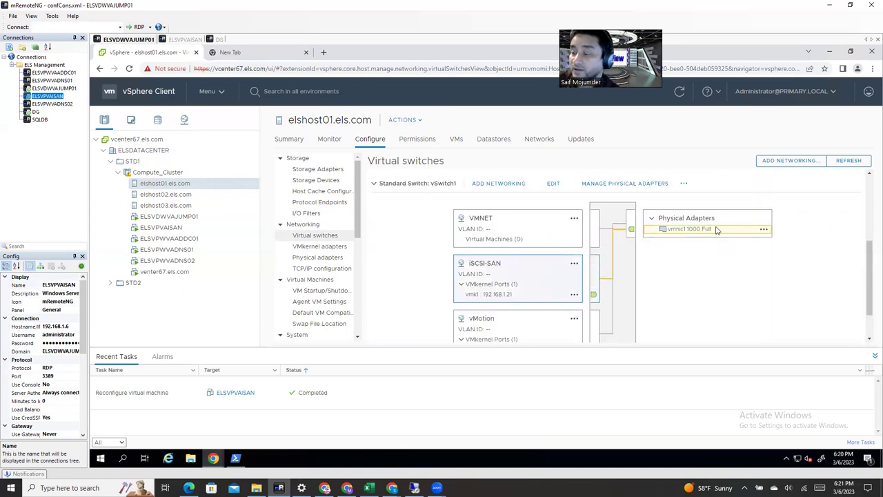
left_click(180, 196)
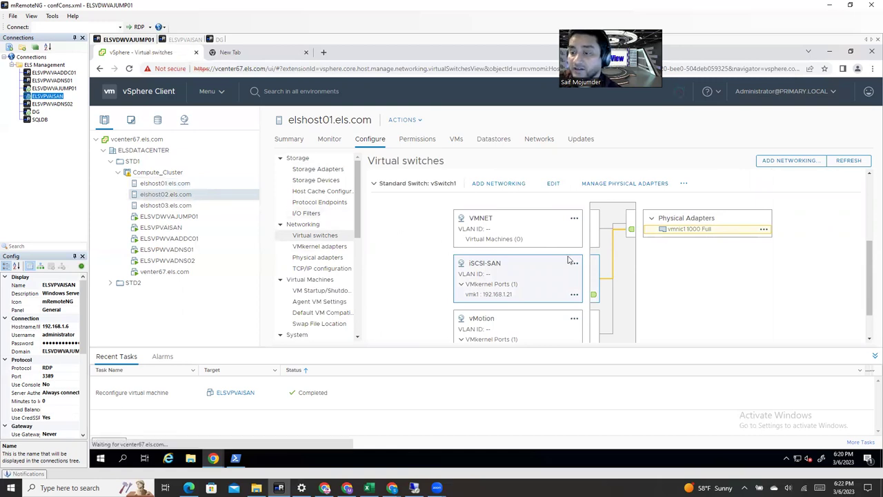
scroll(497, 276, "down", 5)
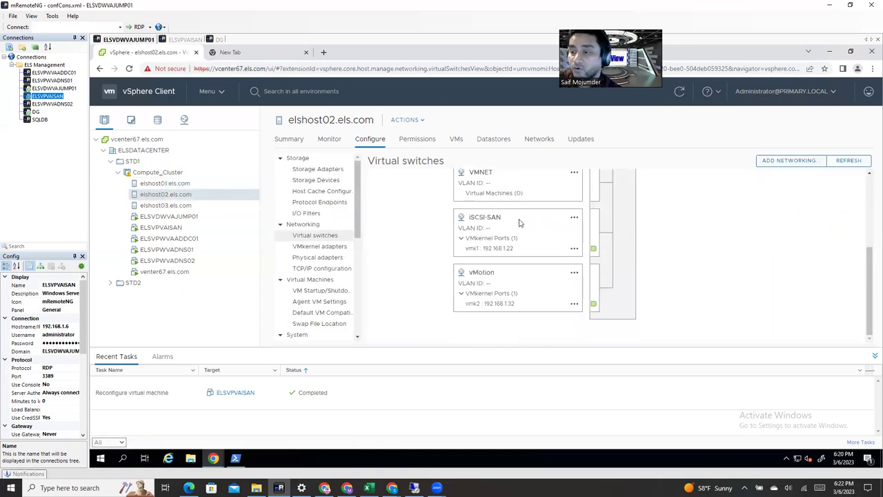
left_click(498, 225)
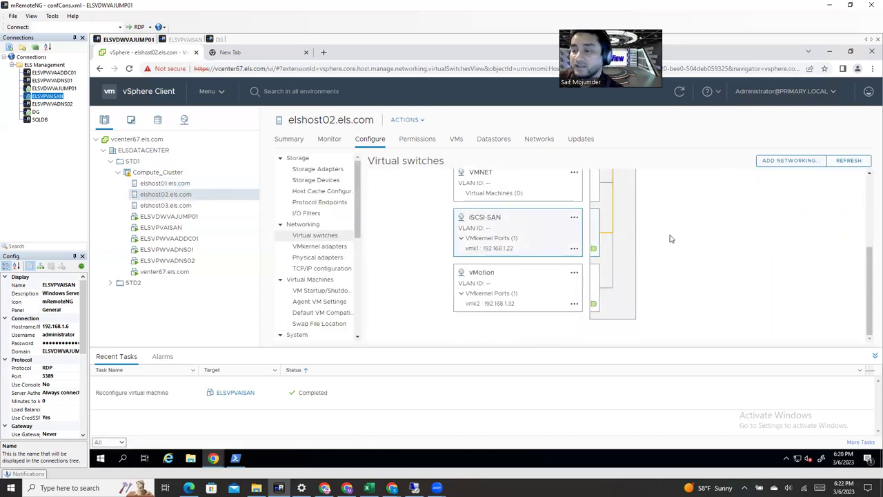
Inspect elshost03's vSwitch1 iSCSI-SAN port group, then show its storage adapters.
left_click(165, 207)
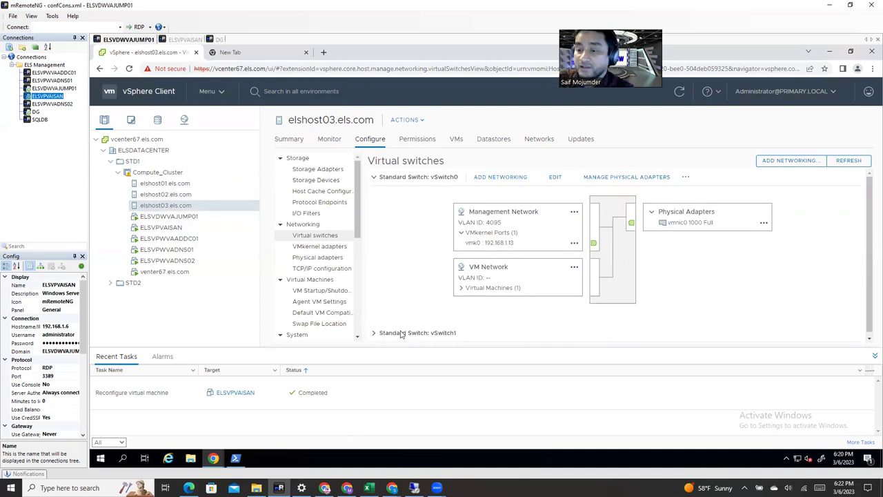
left_click(410, 334)
left_click(485, 232)
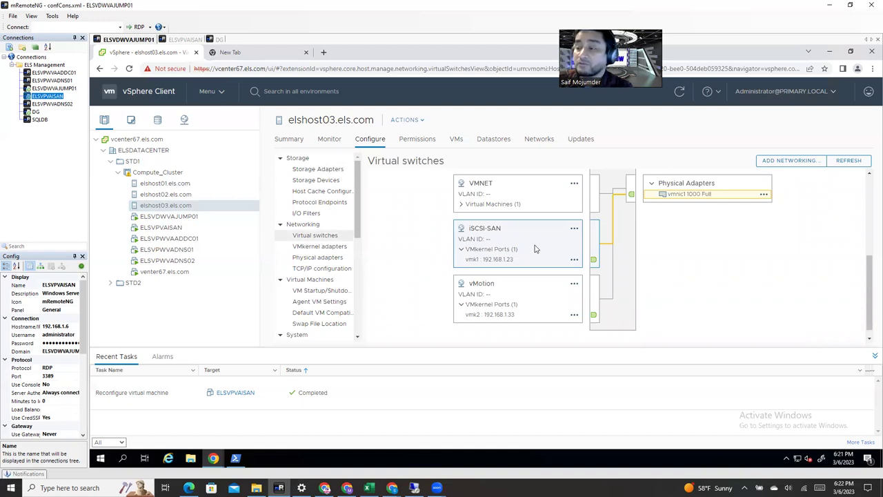
left_click(565, 228)
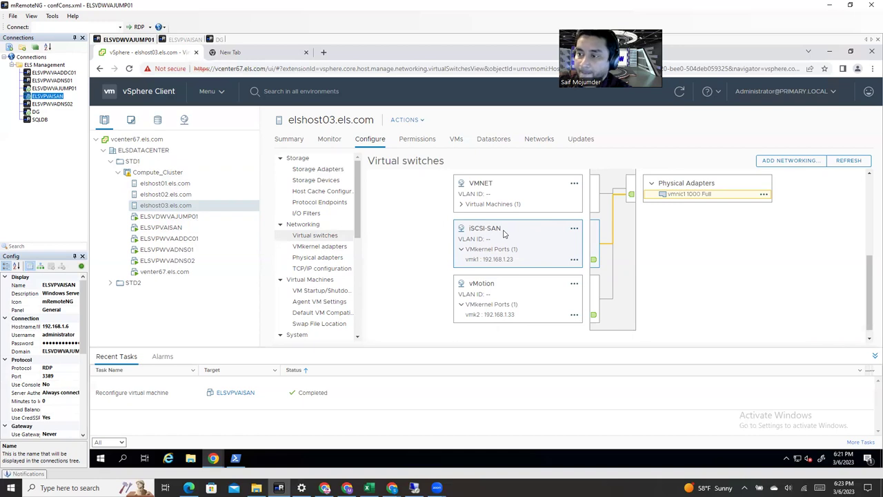
left_click(325, 170)
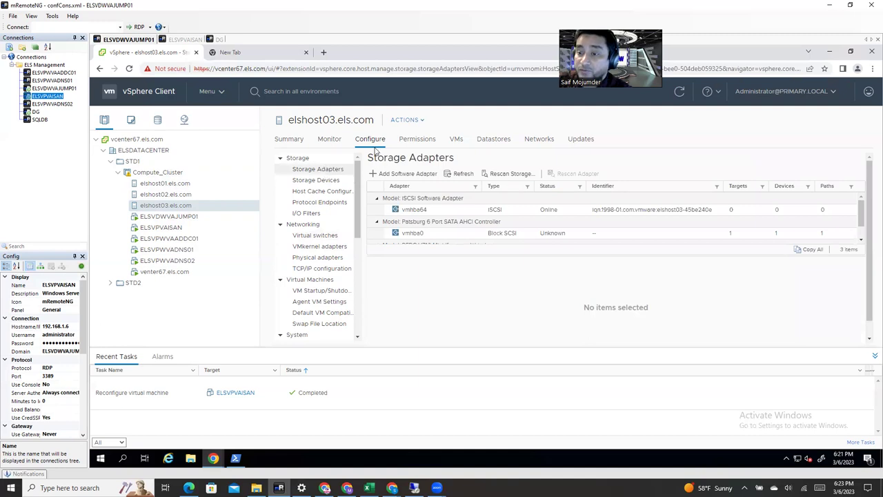
Cancel adding a software adapter and review vmhba64's details and iqn identifier.
left_click(403, 172)
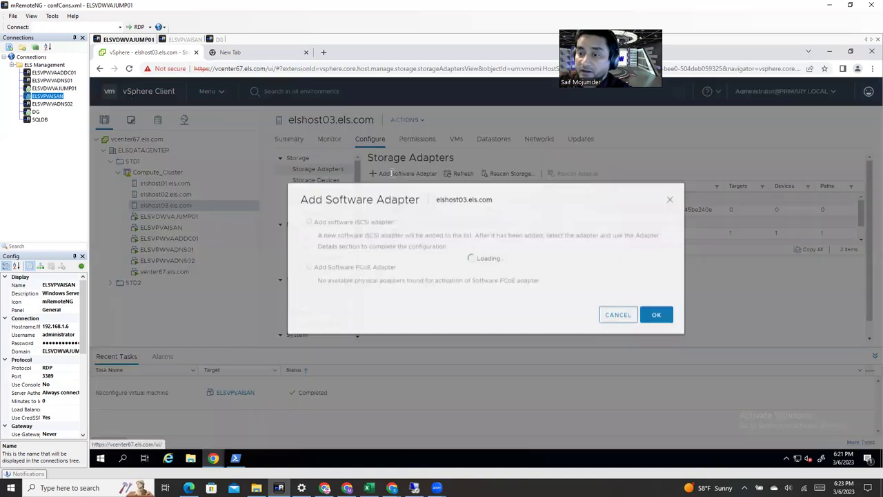
left_click(381, 188)
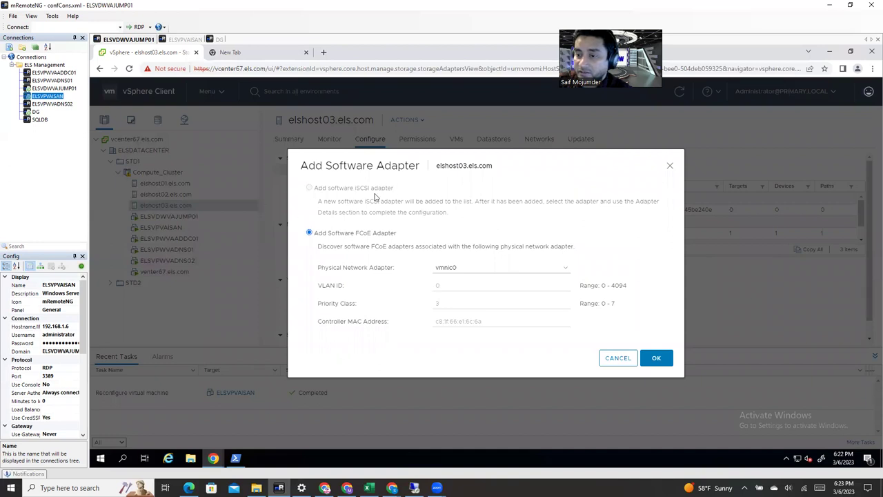
left_click(630, 357)
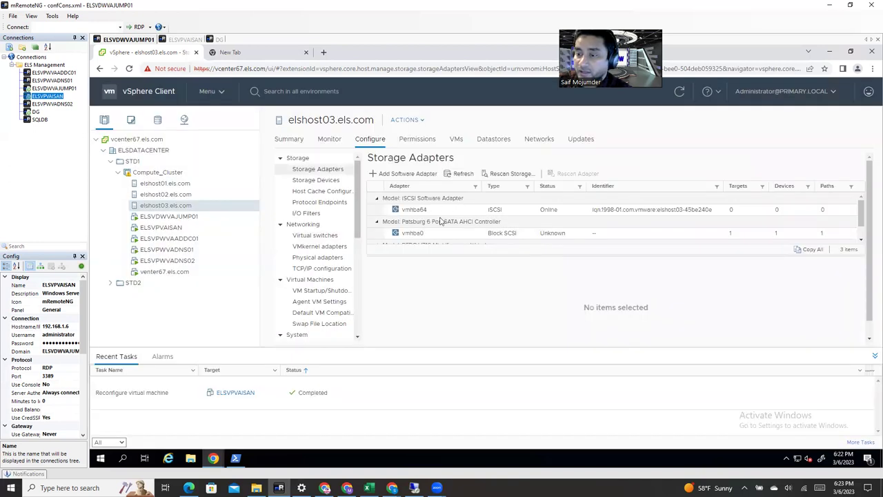
left_click(413, 211)
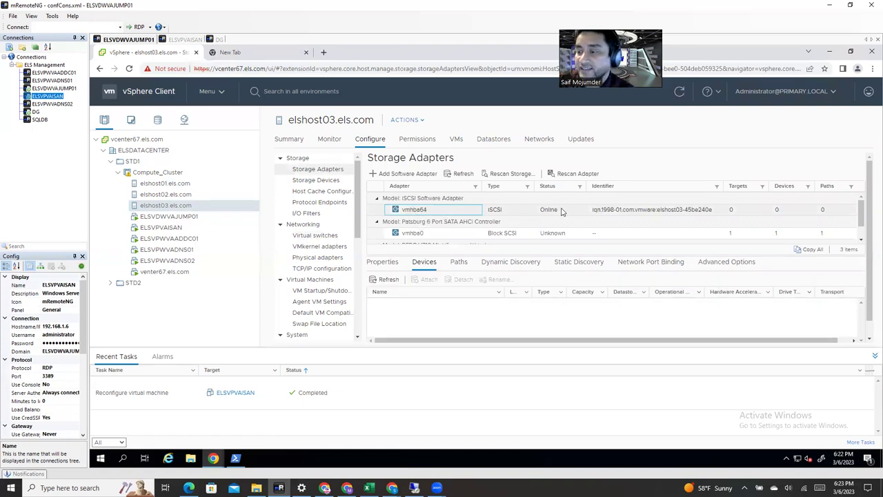
left_click(598, 214)
left_click(452, 214)
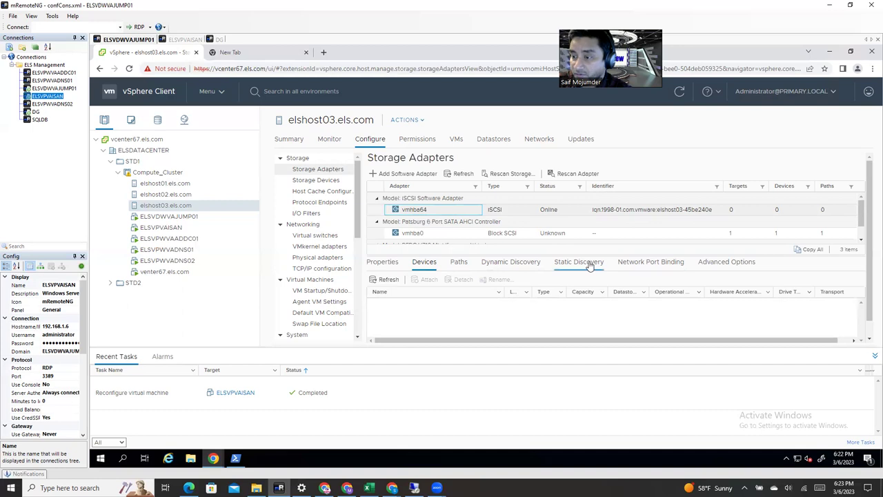
Remove the iSCSI-SAN port binding from vmhba64 and rescan all storage adapters.
left_click(628, 266)
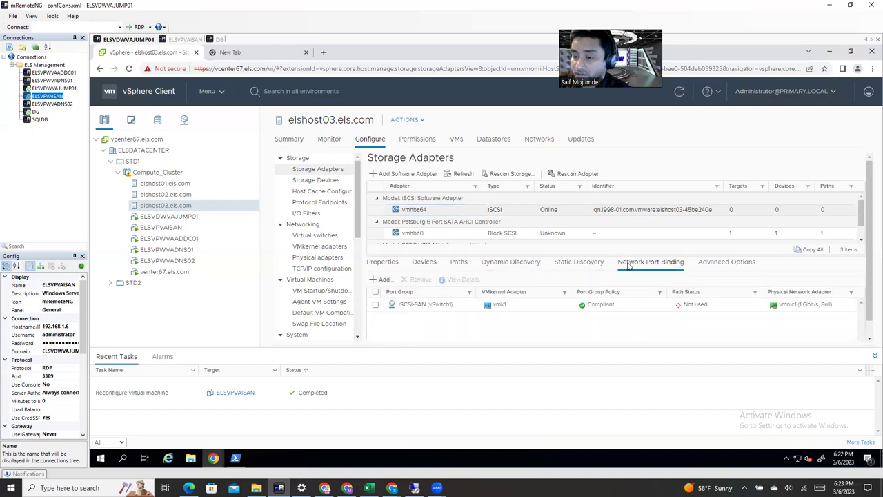
left_click(376, 305)
left_click(419, 280)
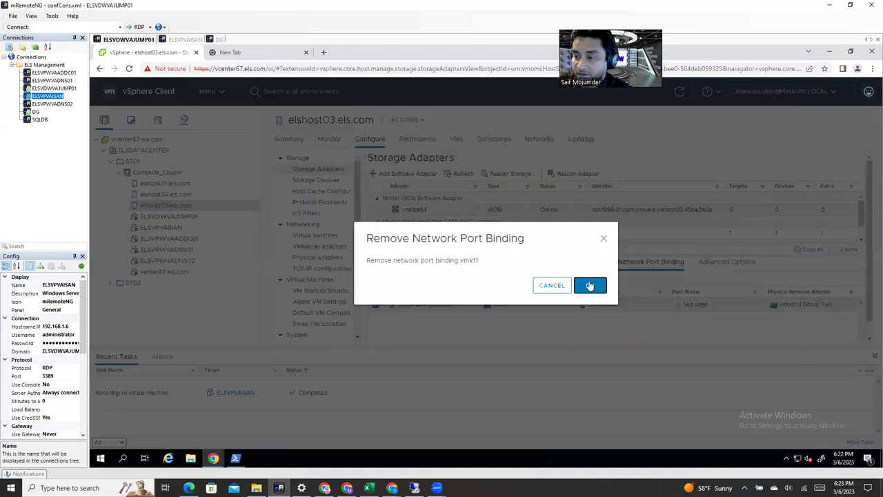
left_click(590, 278)
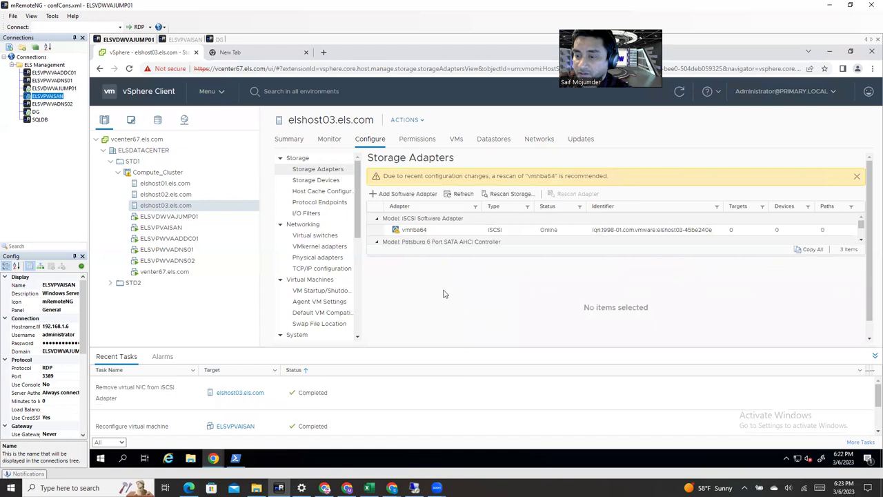
left_click(522, 194)
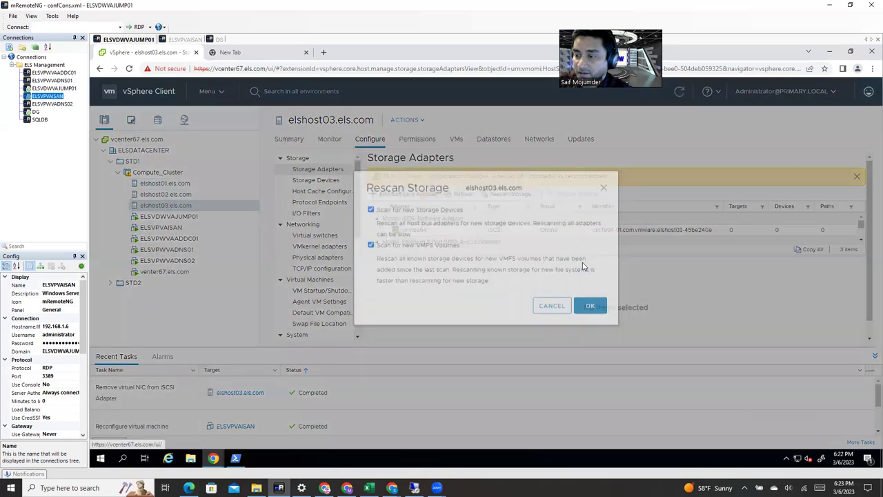
left_click(589, 320)
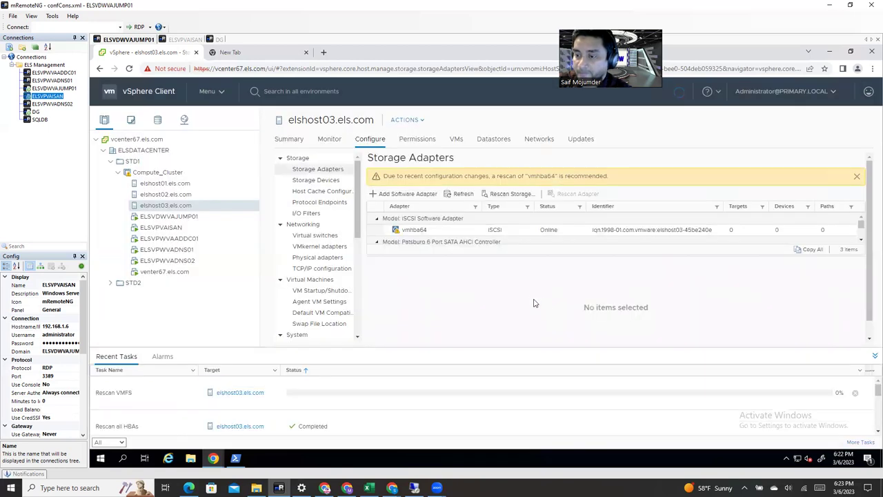
left_click(427, 211)
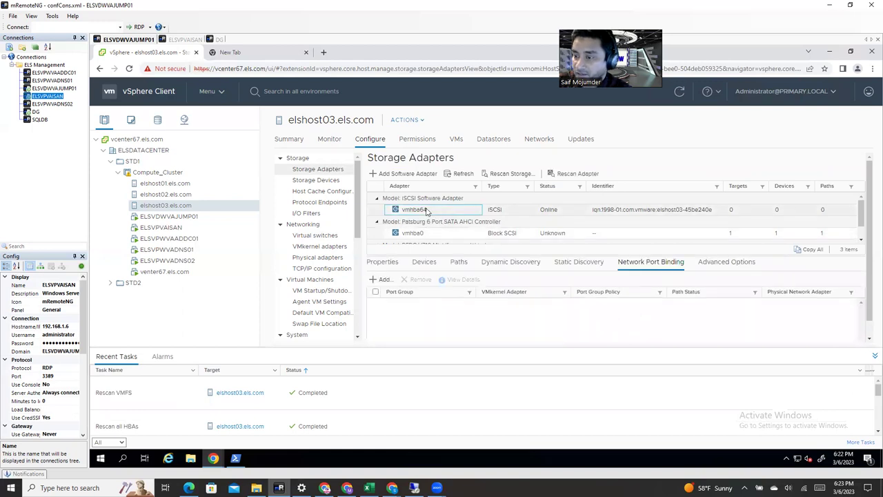
Add the iSCSI-SAN (vSwitch1, vmk1) port binding to vmhba64 and reselect the adapter.
left_click(383, 278)
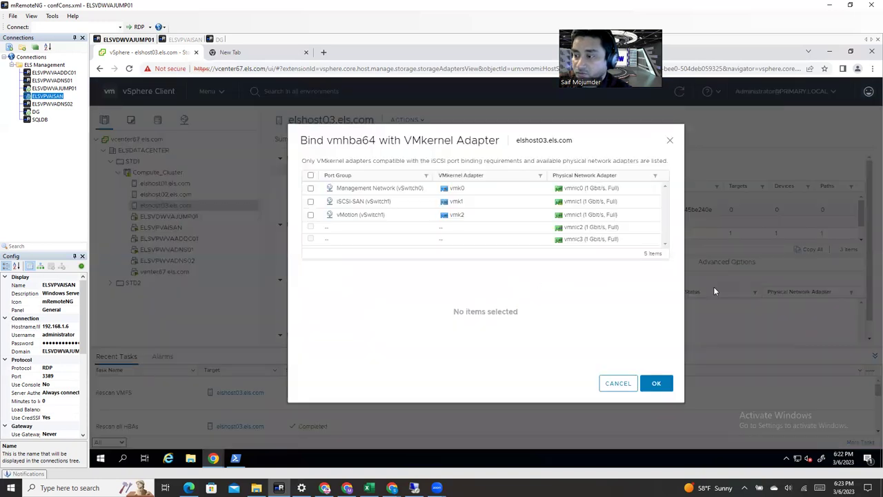
left_click(310, 201)
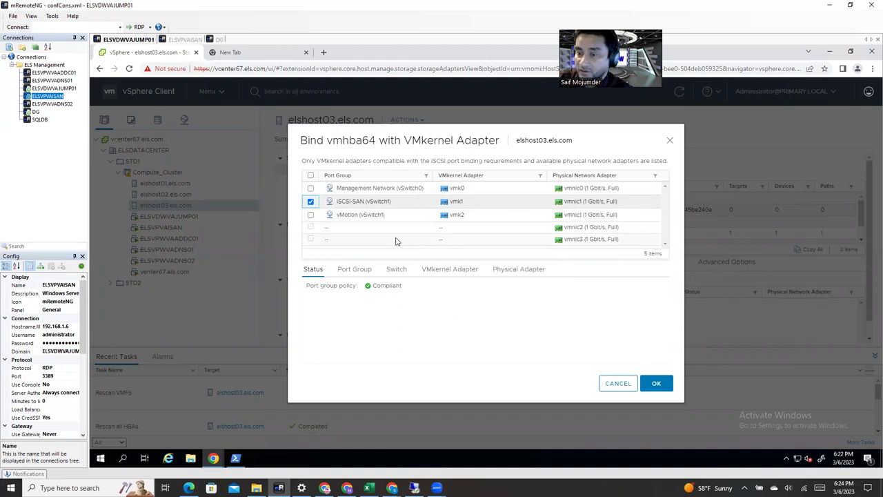
left_click(659, 384)
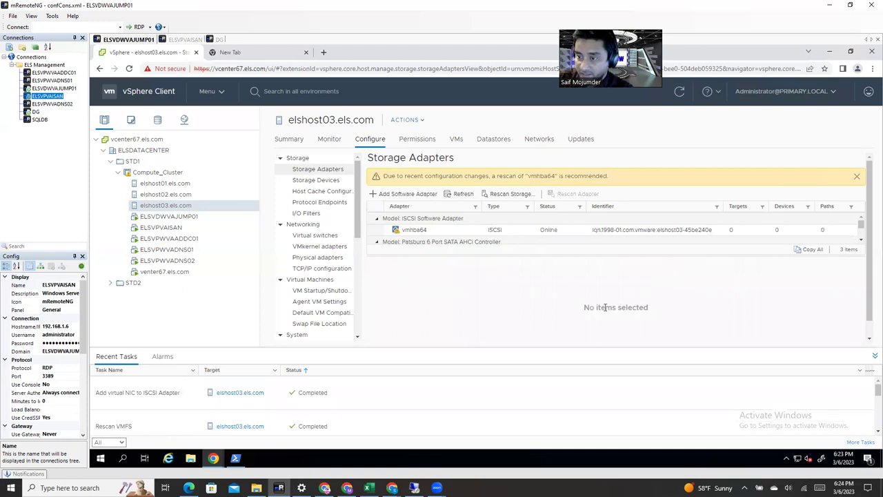
left_click(441, 209)
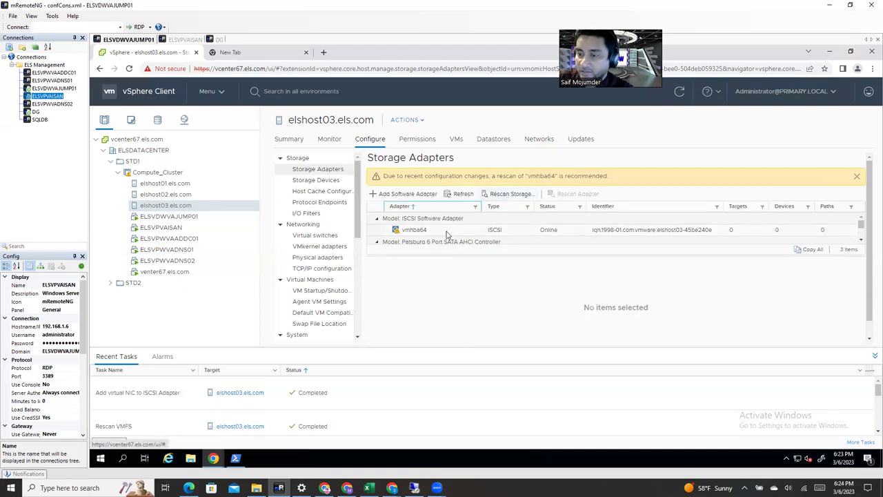
left_click(447, 233)
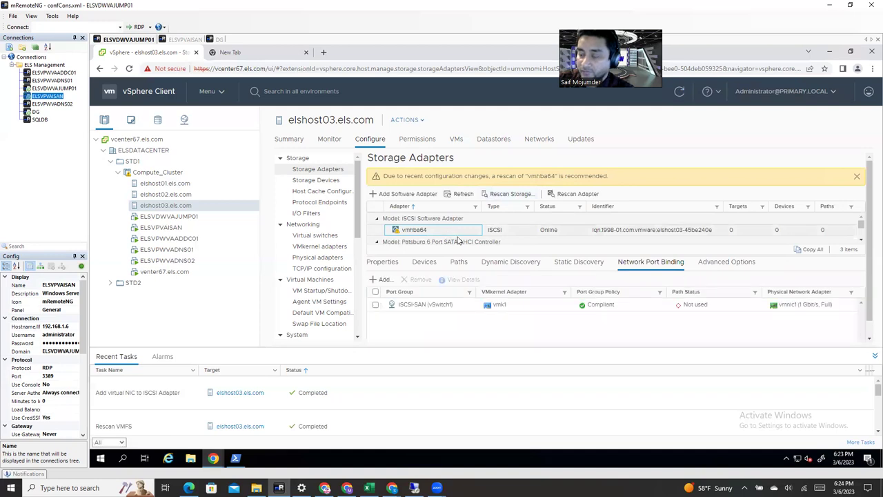
Add 192.168.1.6 as a dynamic discovery send target server on vmhba64.
left_click(507, 268)
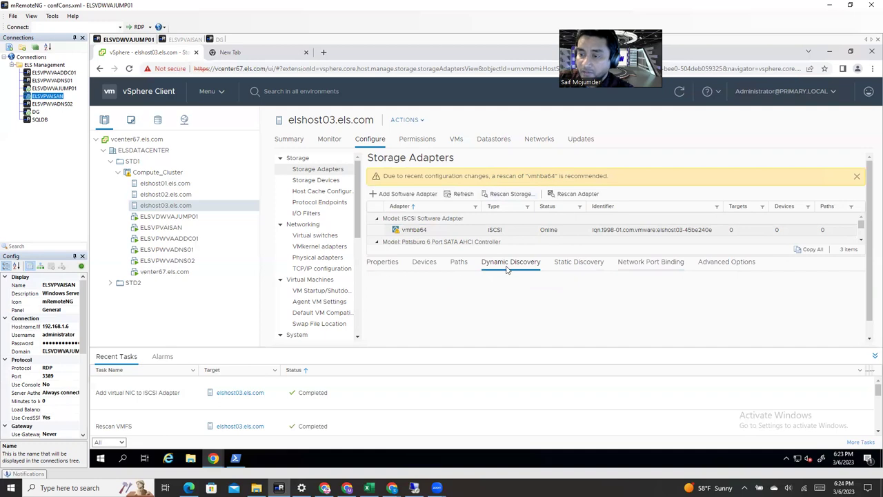
left_click(384, 283)
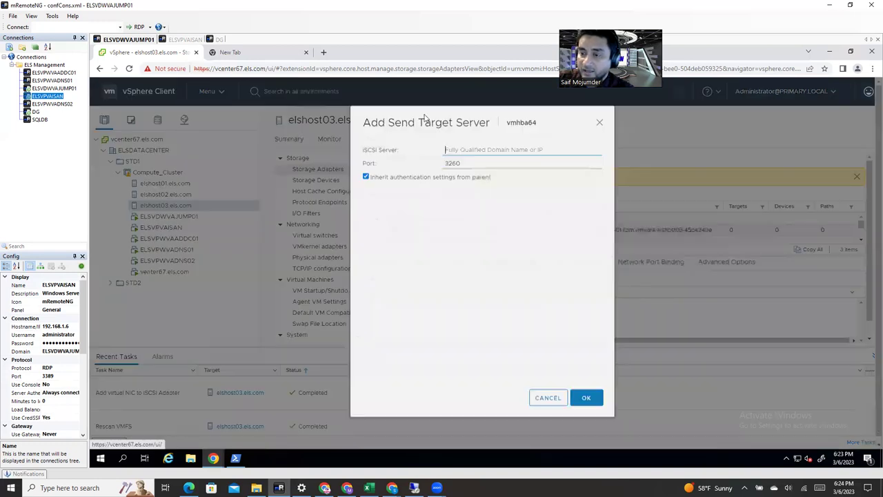
left_click(454, 153)
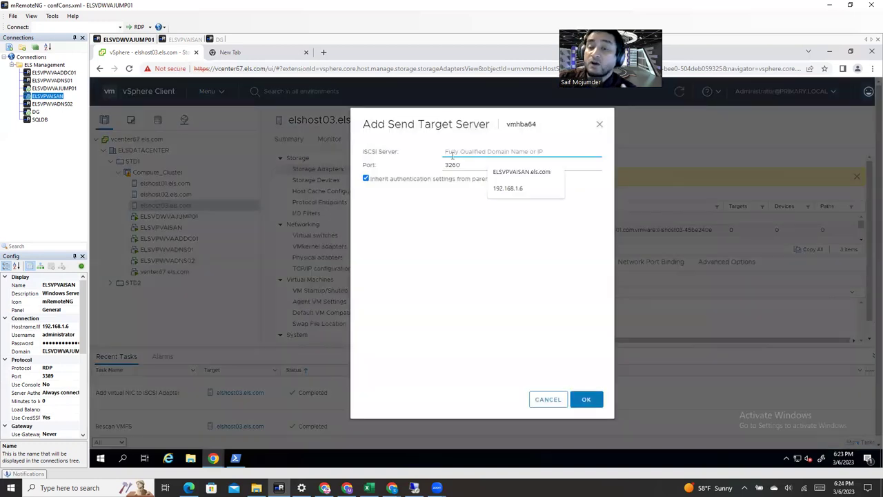
left_click(523, 193)
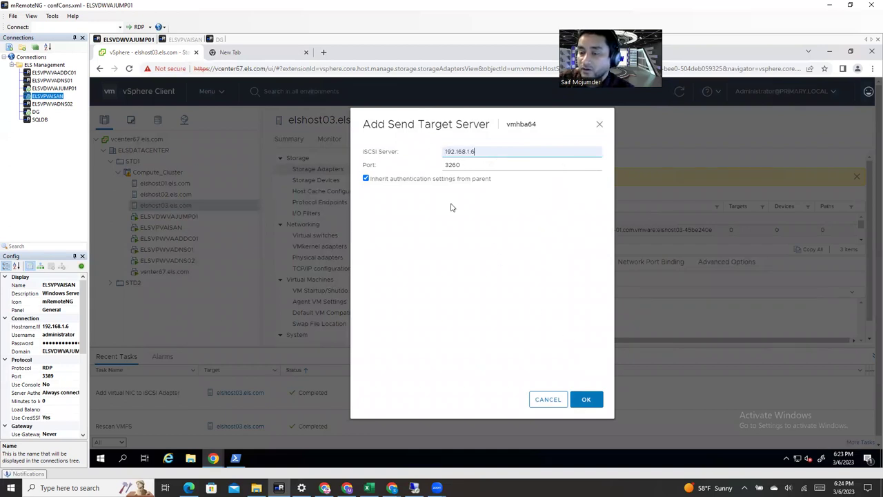
left_click(587, 399)
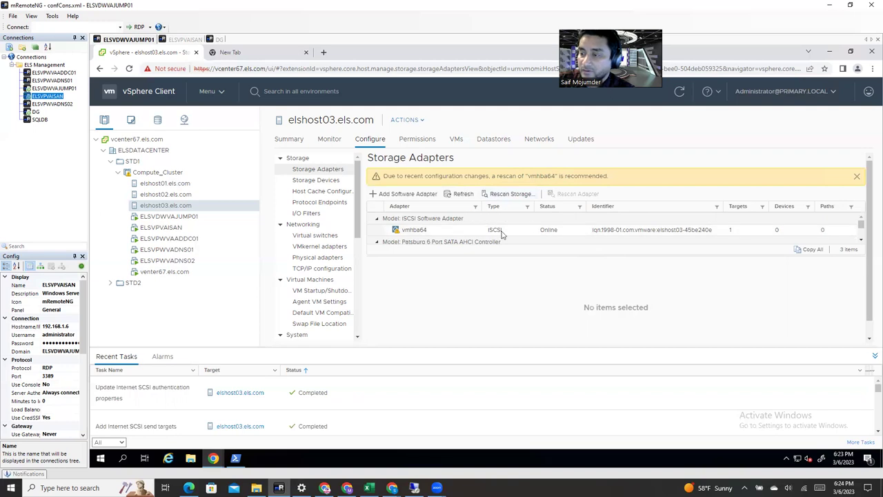
Rescan all storage, then review vmhba64's discovery targets and network port binding.
left_click(468, 232)
left_click(582, 266)
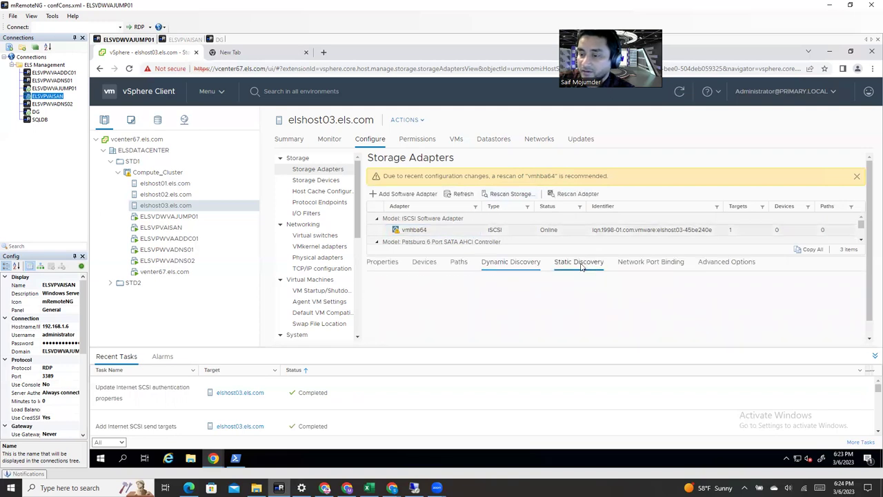
left_click(518, 196)
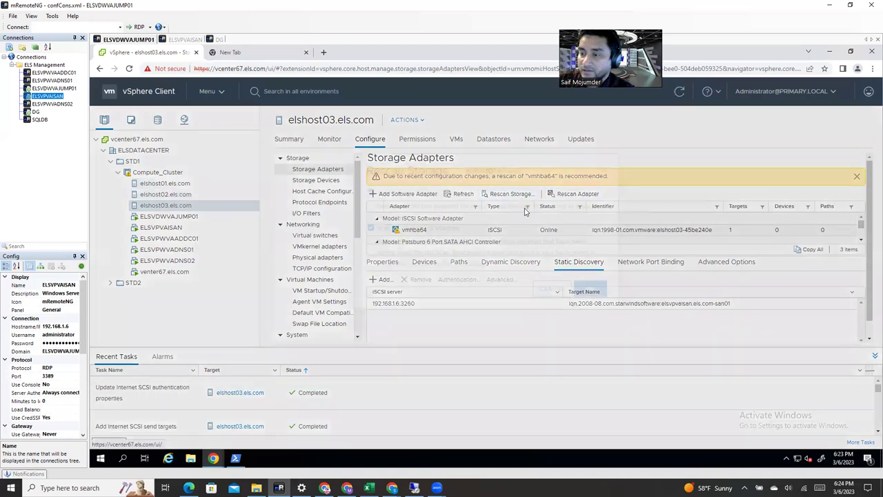
left_click(591, 322)
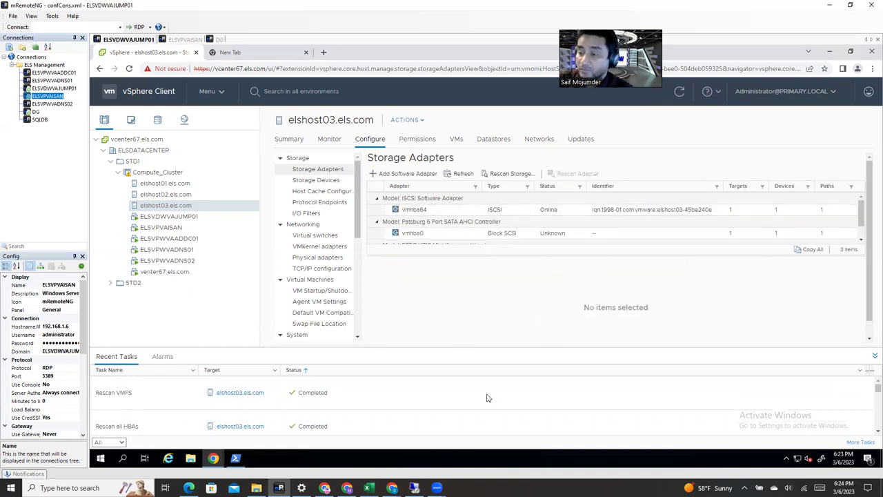
left_click(423, 211)
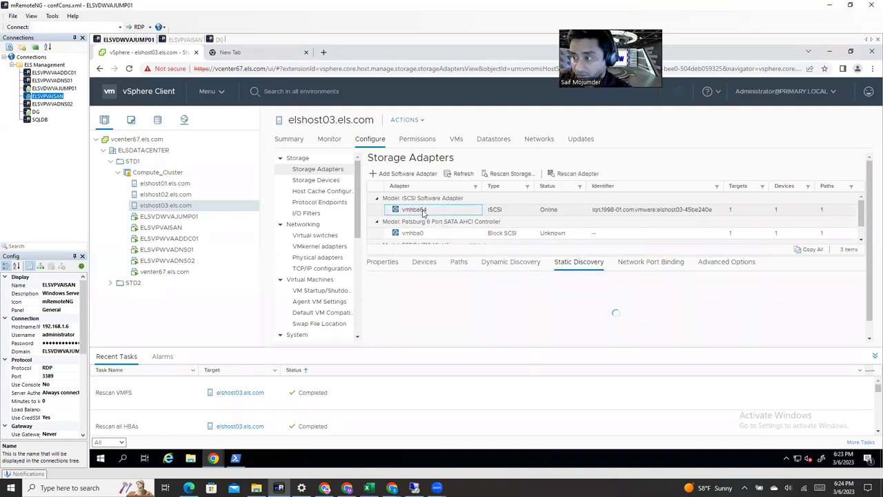
left_click(487, 263)
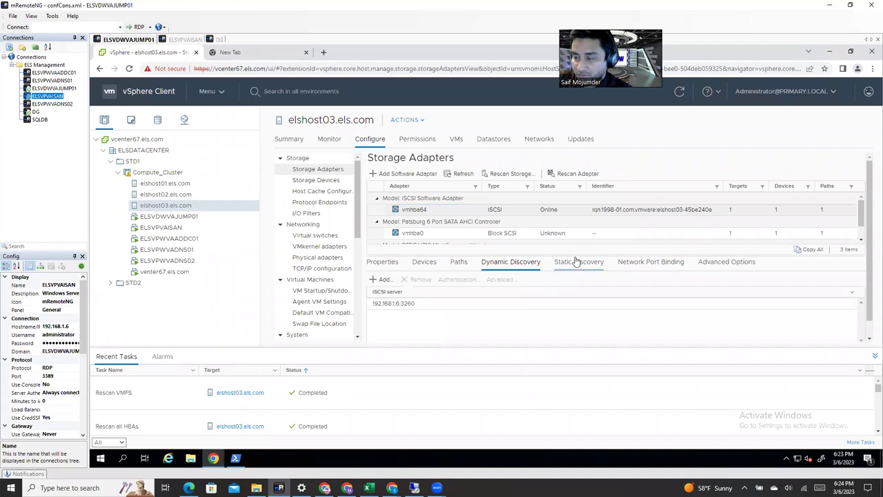
left_click(642, 262)
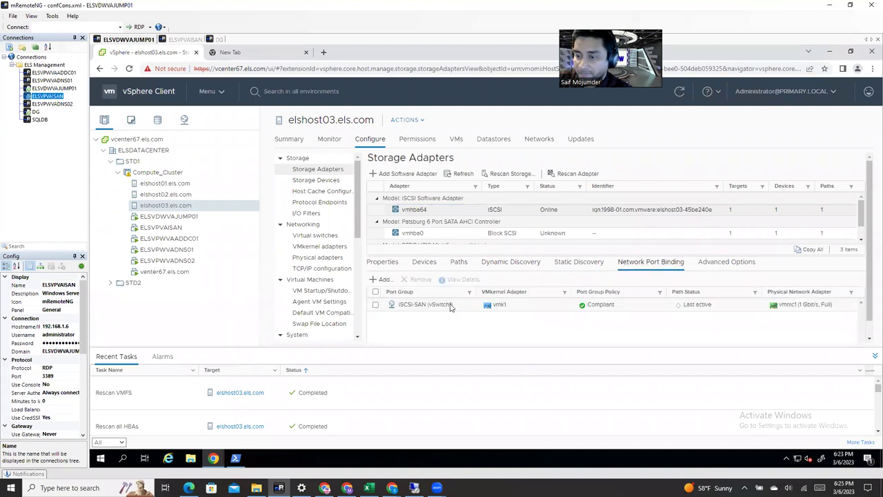
In elshost03's Storage Devices, select the 895 GB ROCKET iSCSI Disk and start renaming it.
left_click(317, 180)
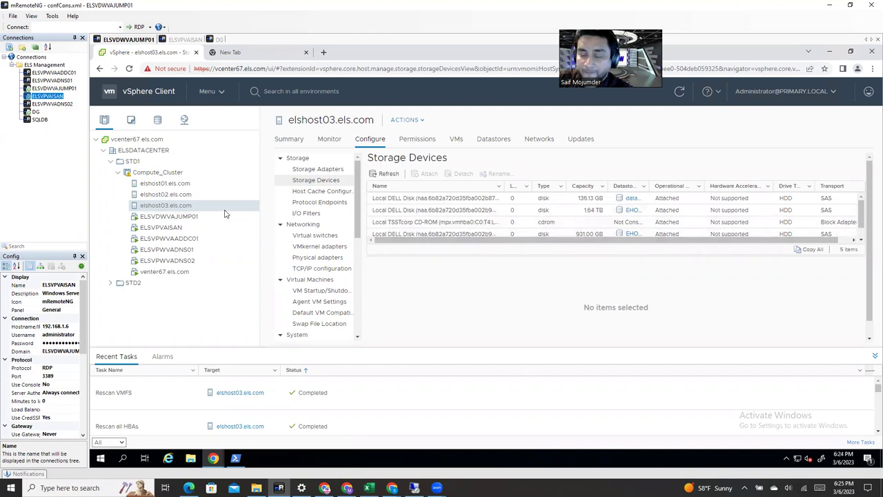
scroll(447, 226, "down", 1)
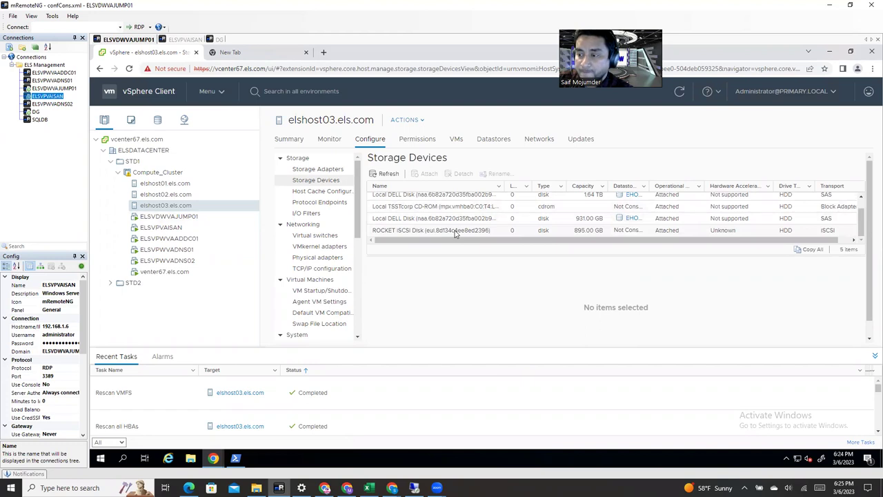
scroll(455, 234, "up", 1)
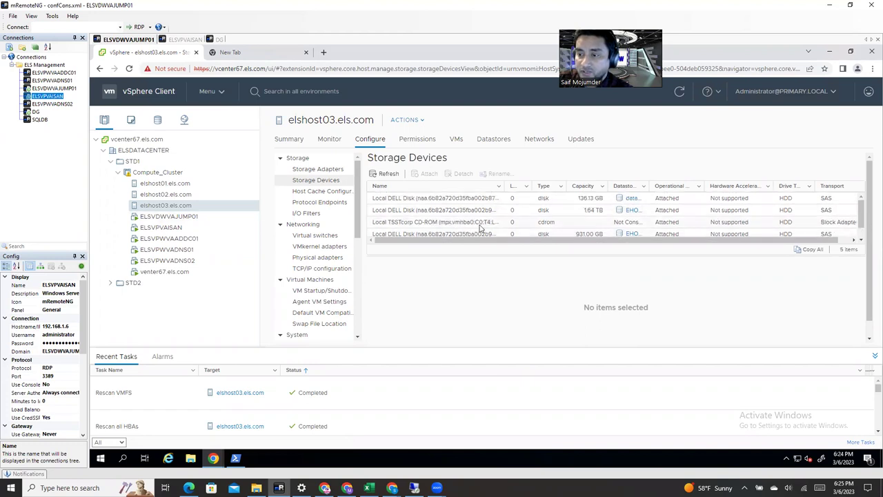
scroll(524, 229, "down", 1)
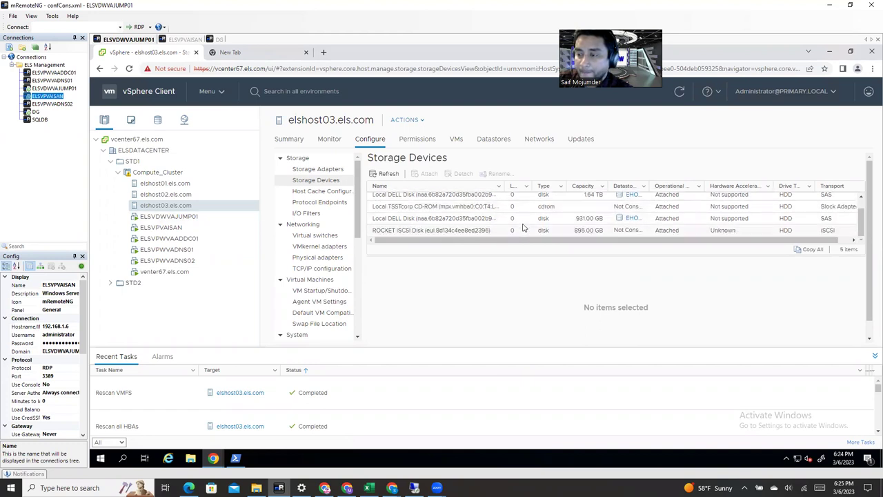
left_click(581, 233)
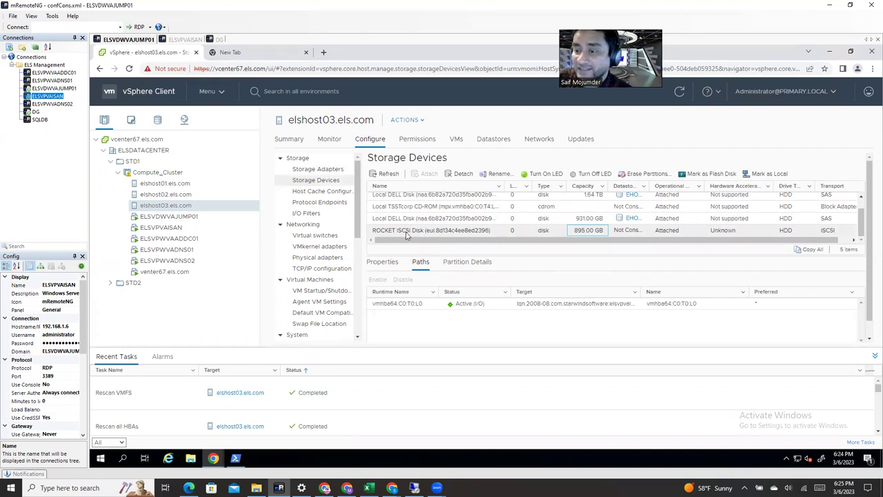
left_click(416, 233)
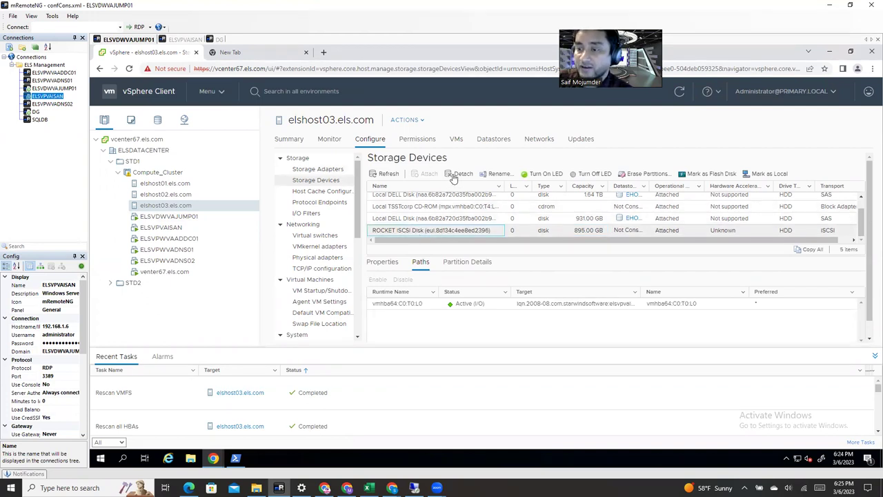
left_click(499, 174)
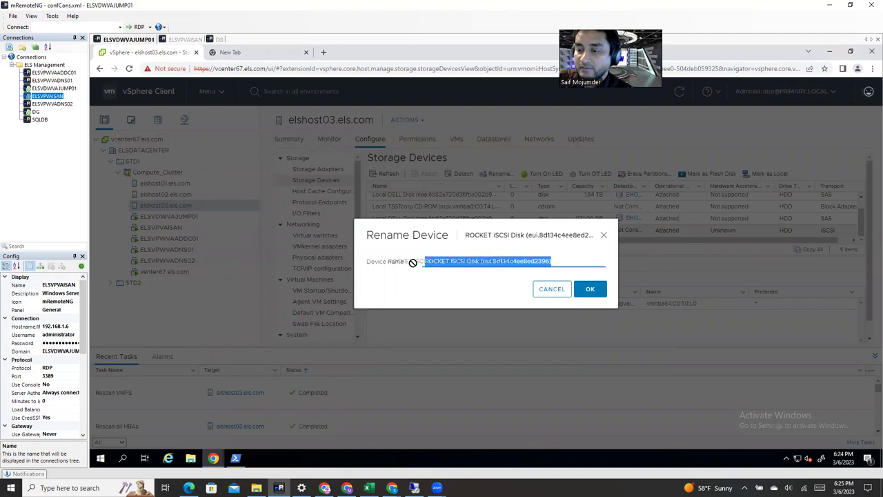
Change the device name from 'ROCKET iSCSI Disk' to 'Unity iSCSI Disk'.
left_click_drag(449, 261, 412, 275)
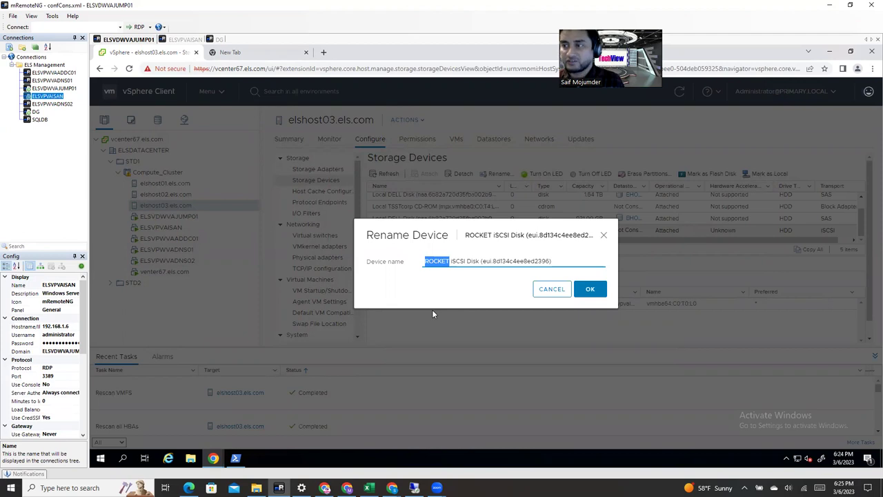
type("Unity")
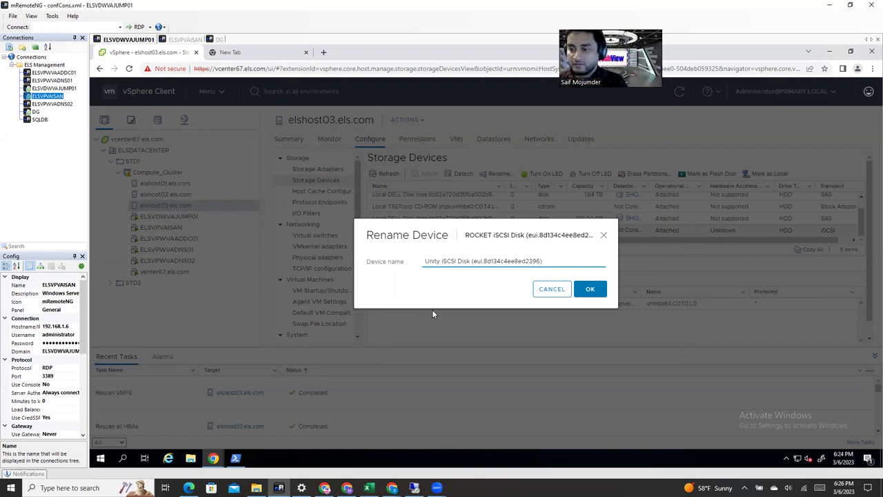
left_click(586, 290)
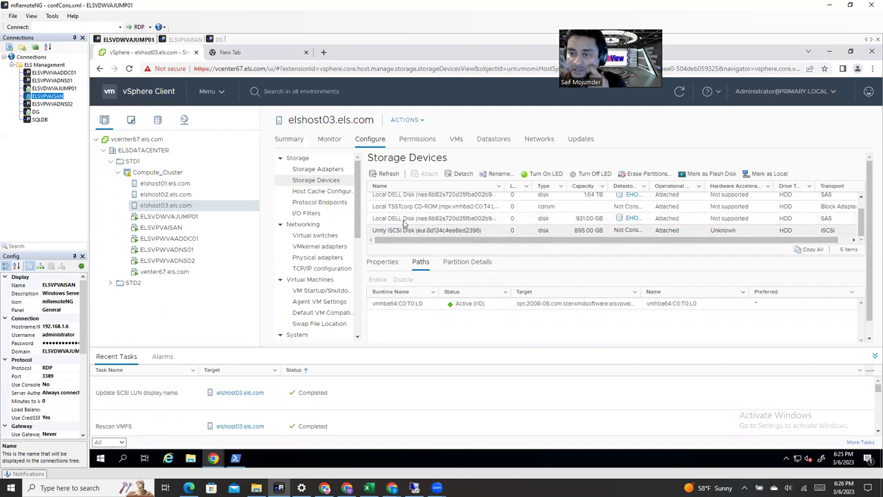
Refresh the storage devices list and bring up elshost03's actions menu.
left_click(335, 170)
left_click(329, 181)
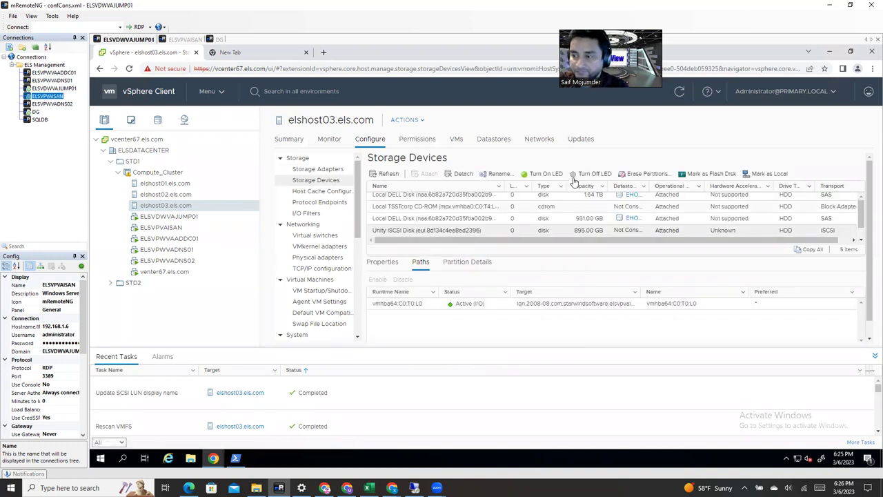
left_click(411, 120)
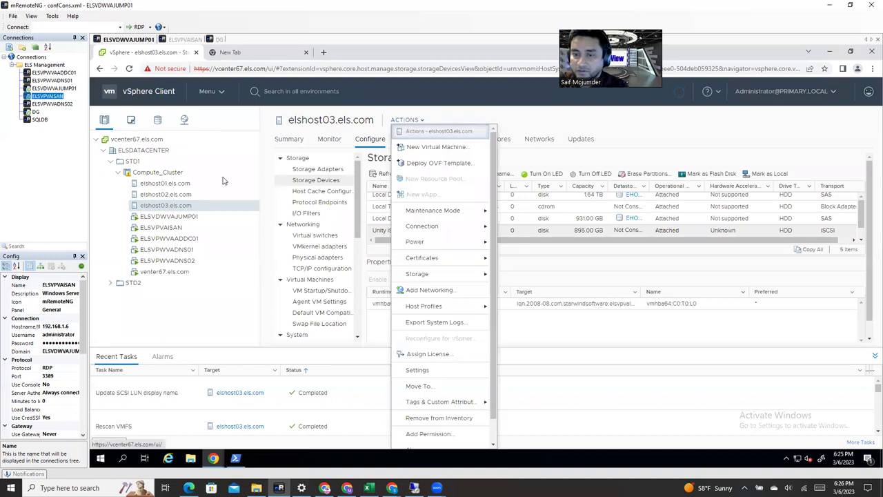
right_click(190, 210)
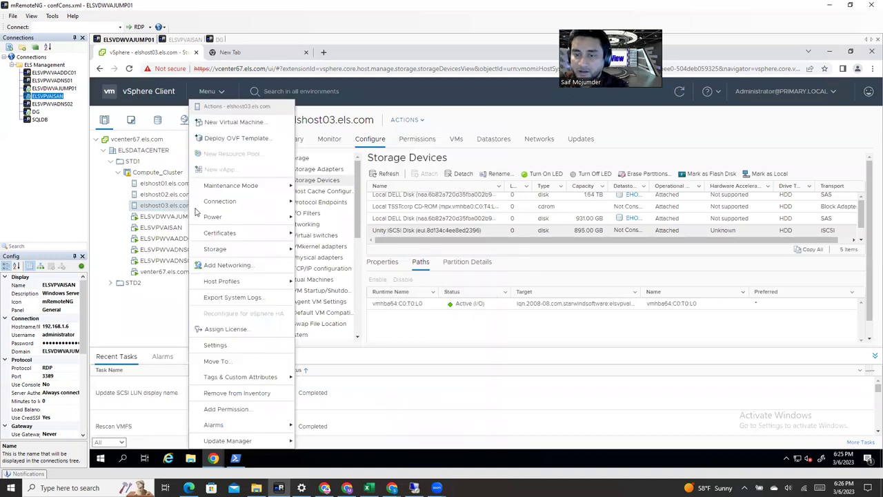
Create VMFS 6 datastore SAN01 on the Unity iSCSI Disk using the full 895 GB partition.
mouse_move(237, 250)
left_click(317, 251)
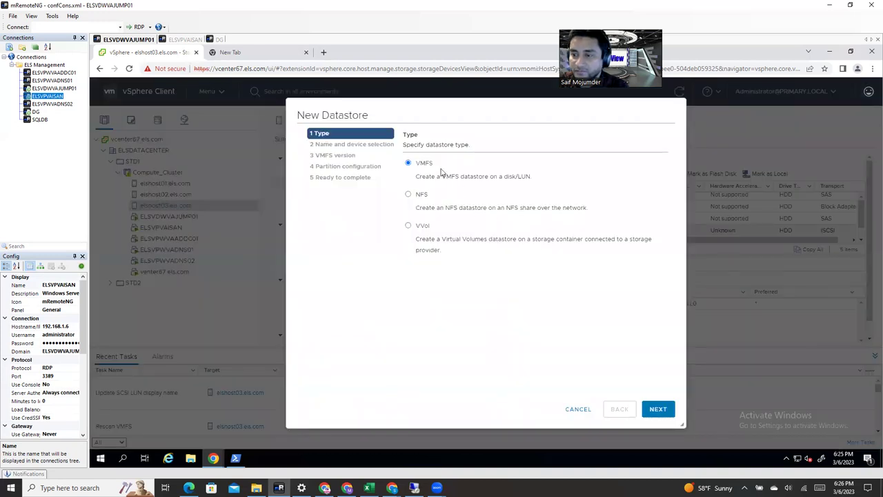
left_click(657, 409)
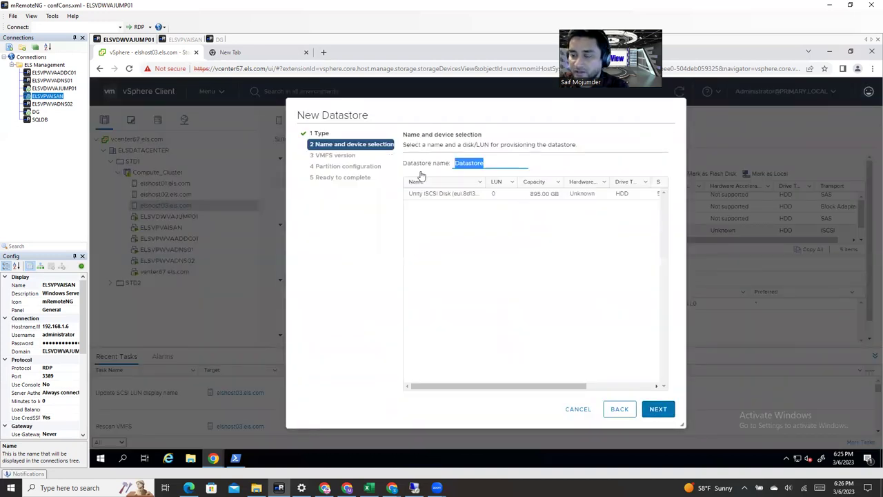
left_click(426, 196)
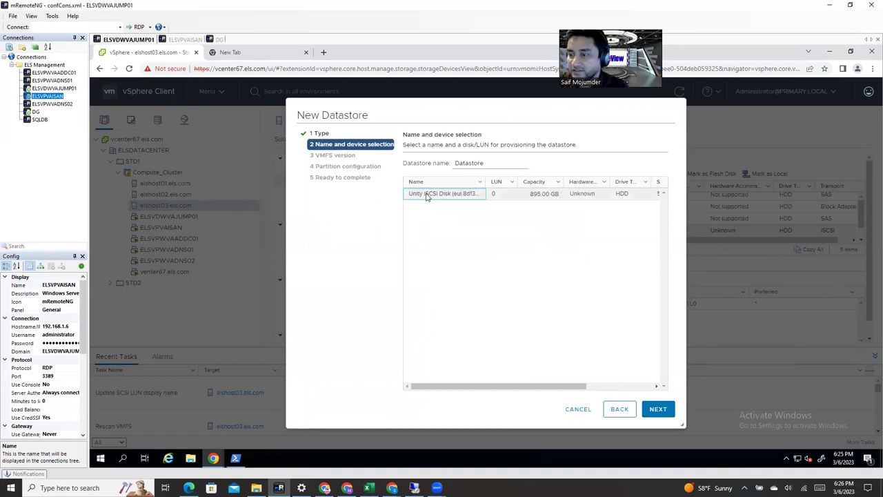
double_click(475, 162)
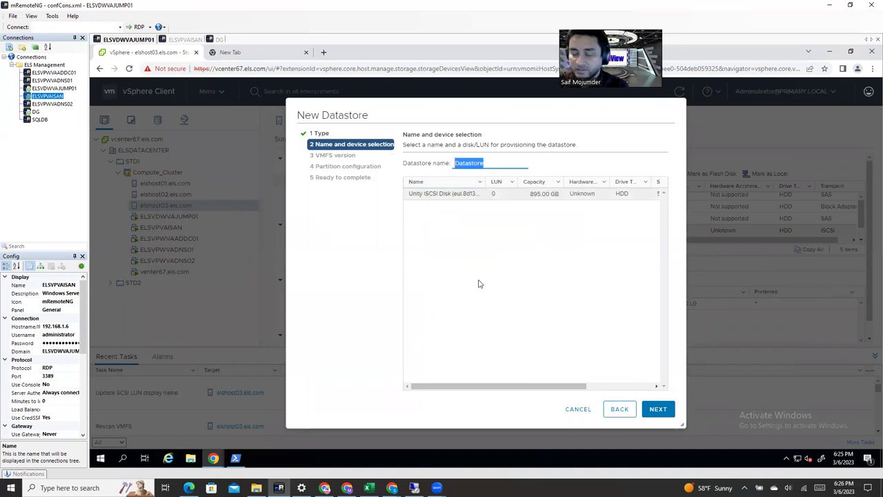
type("SAN01")
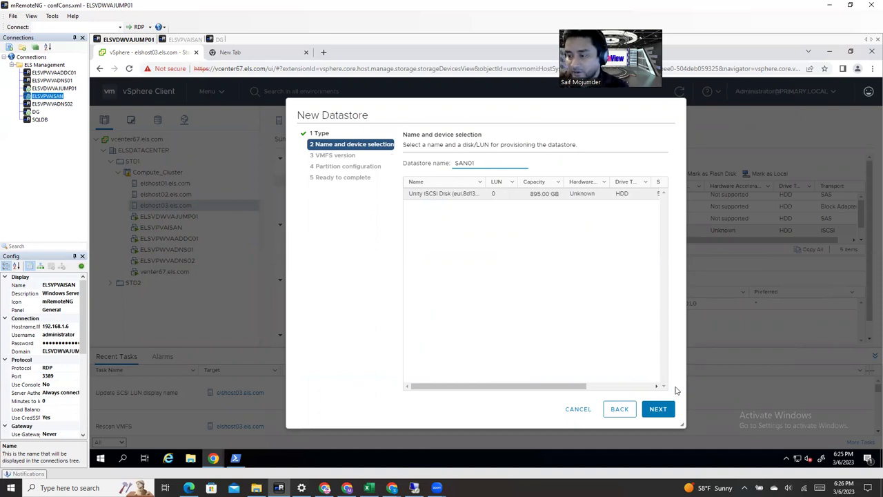
left_click(667, 411)
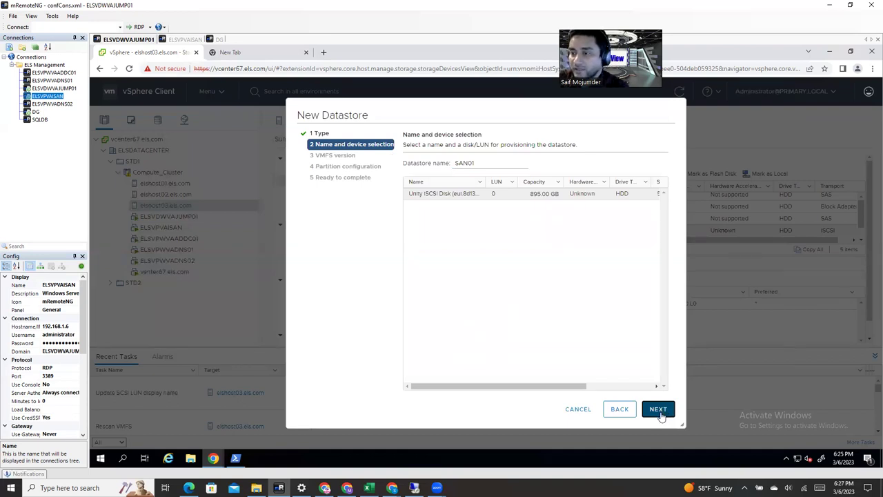
left_click(660, 412)
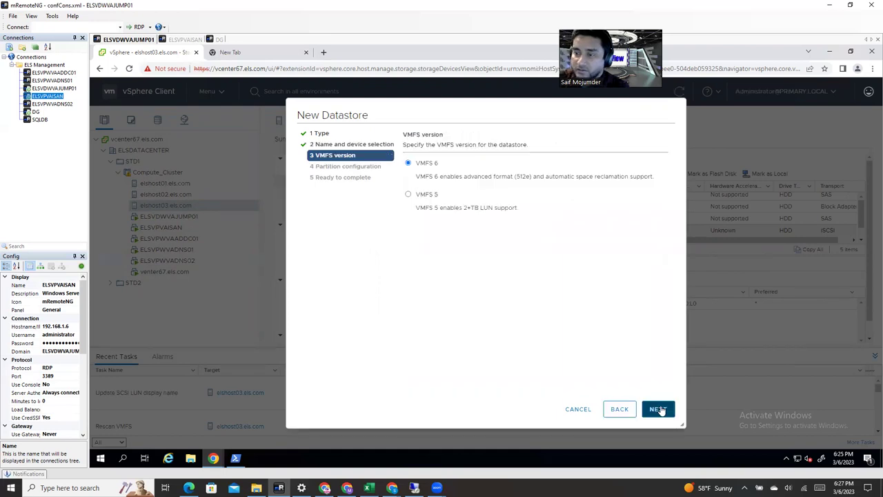
left_click(661, 411)
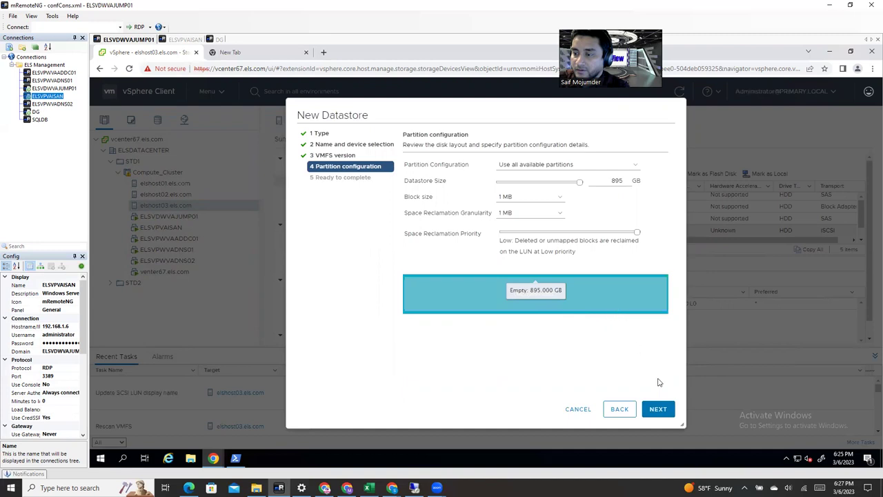
left_click(659, 410)
left_click(658, 409)
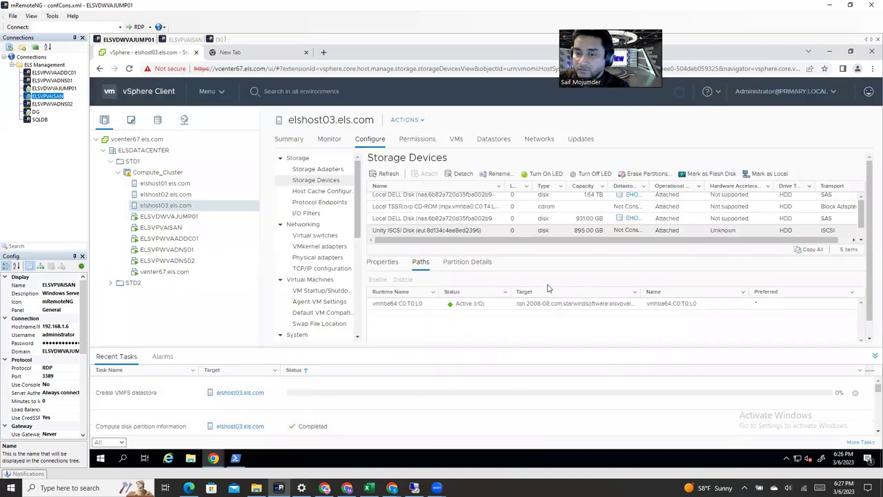
Check SAN01 in elshost03's datastores, then view elshost01's five datastores.
left_click(493, 141)
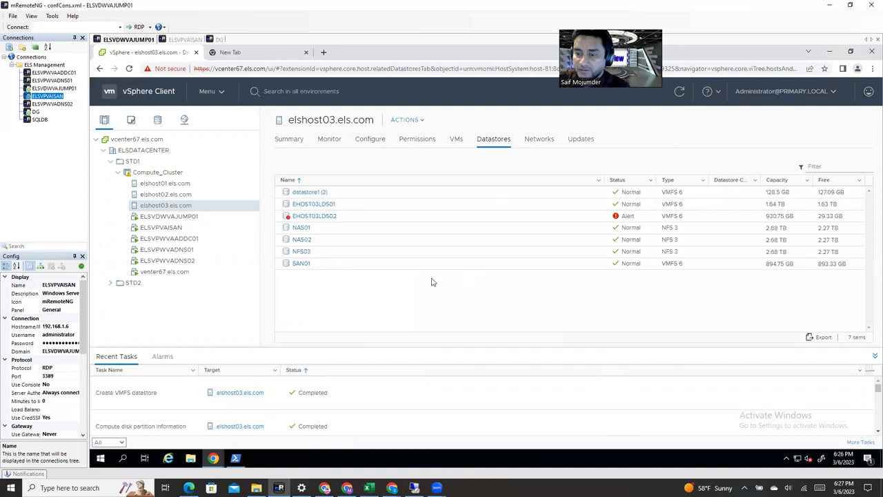
left_click(318, 267)
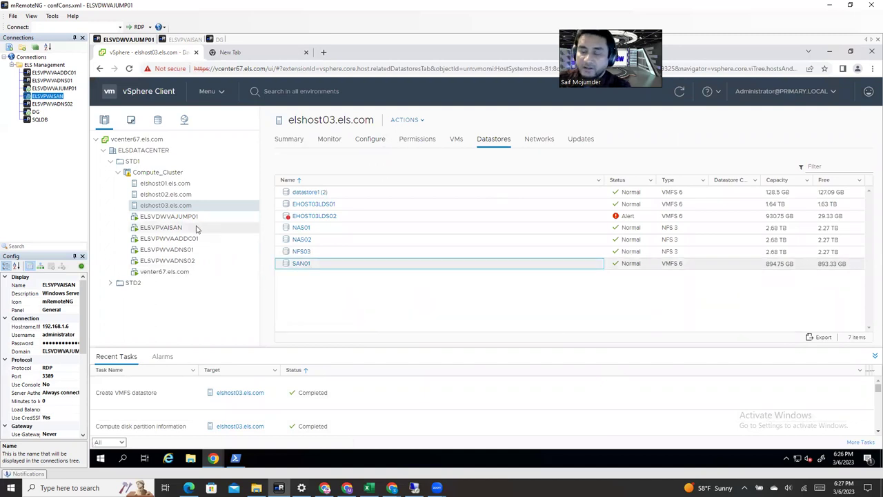
left_click(181, 184)
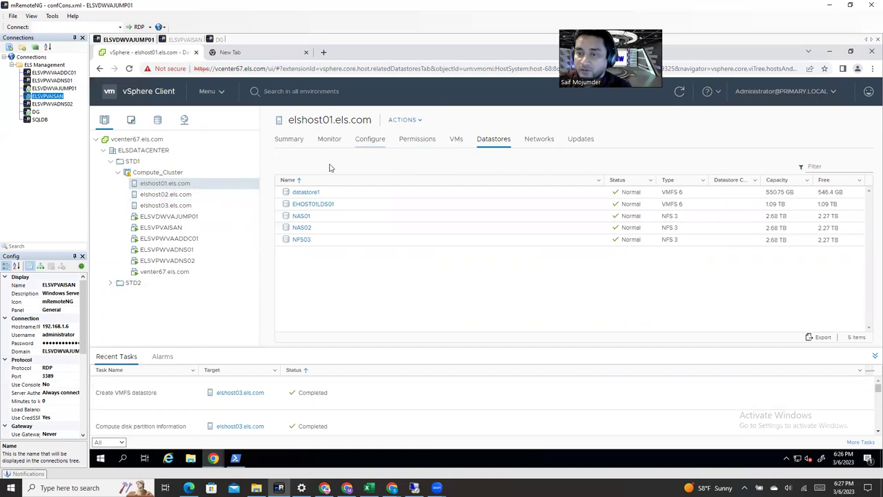
Open elshost01's iSCSI adapter vmhba64 and review its discovery and port binding settings.
left_click(680, 92)
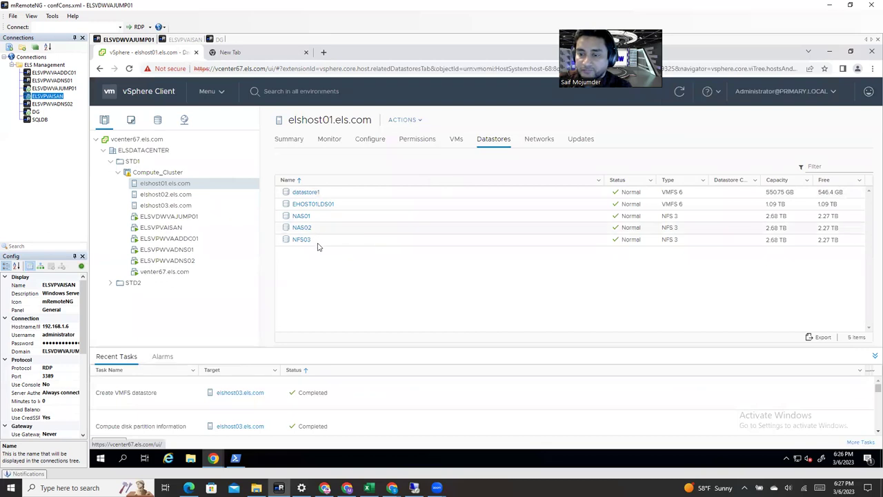
left_click(192, 198)
left_click(176, 184)
left_click(371, 140)
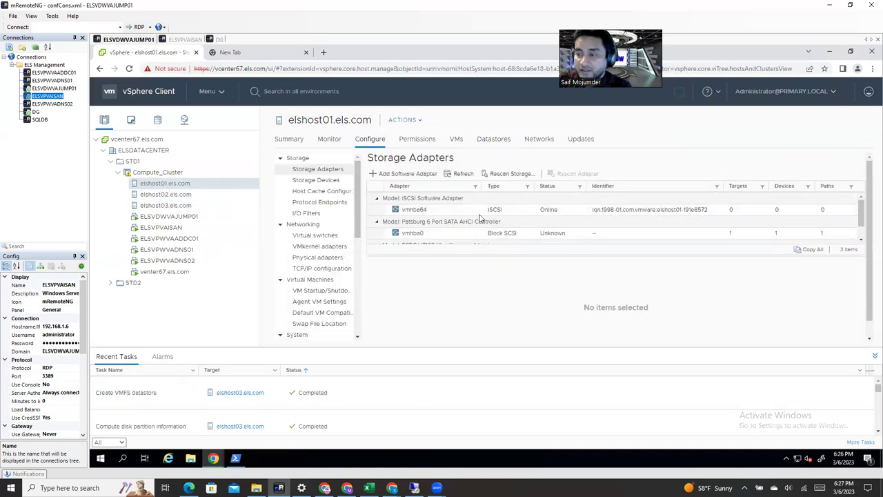
left_click(463, 212)
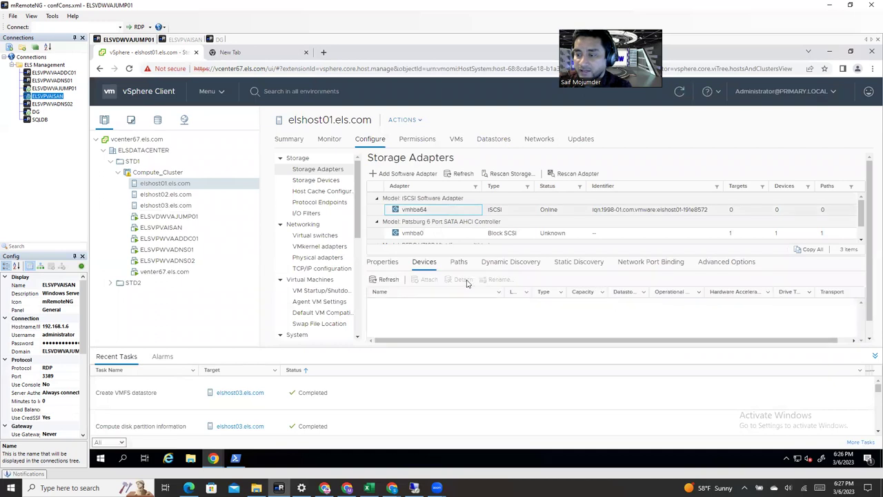
left_click(510, 262)
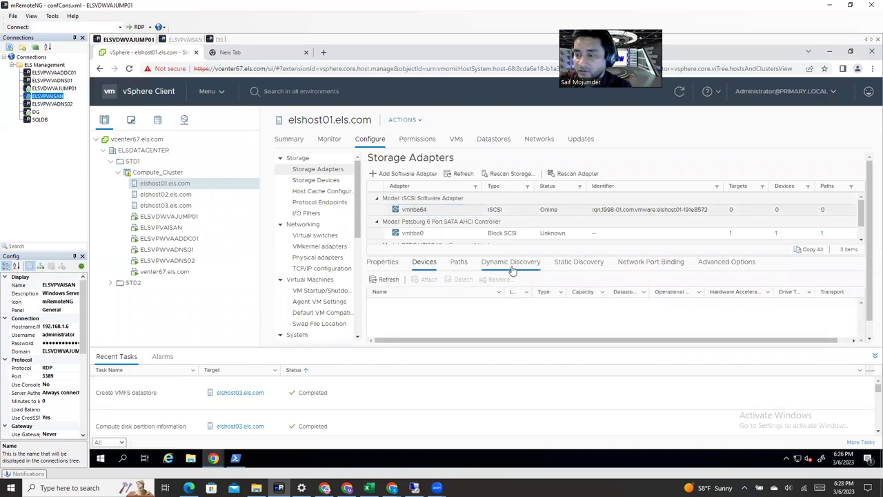
left_click(592, 267)
left_click(659, 263)
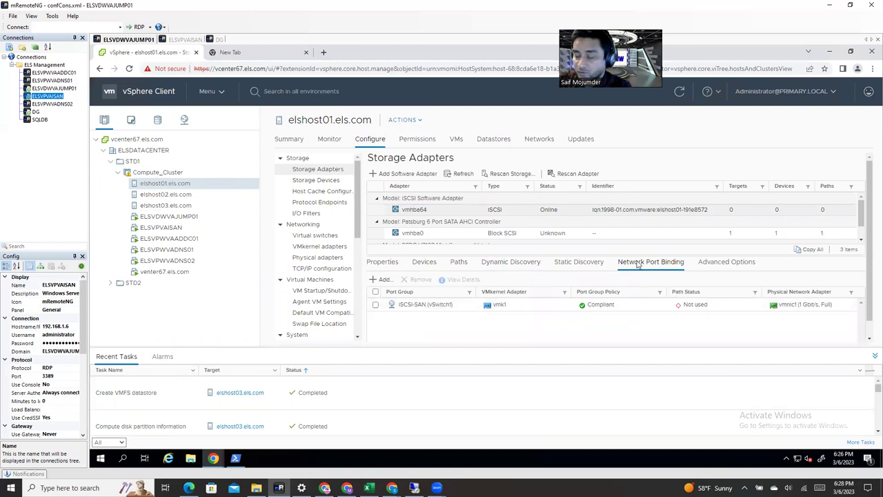
left_click(516, 263)
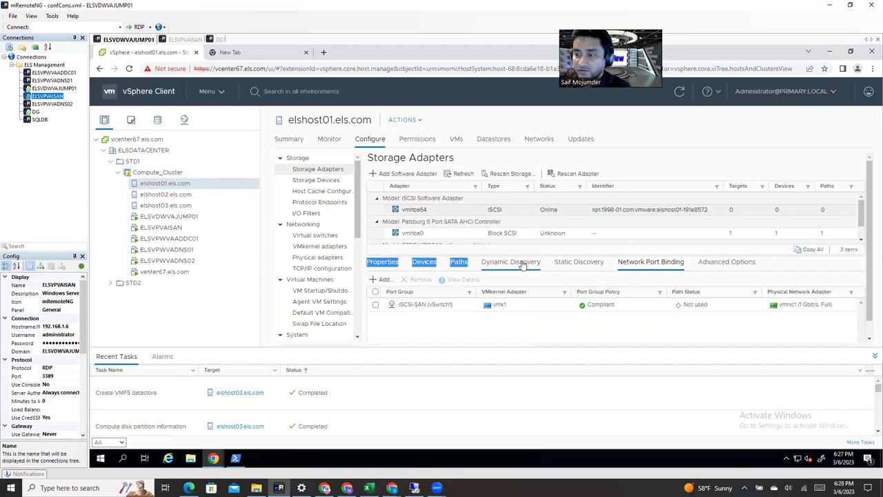
Add send target 192.168.1.6:3260 to vmhba64 and rescan elshost01's storage.
left_click(383, 279)
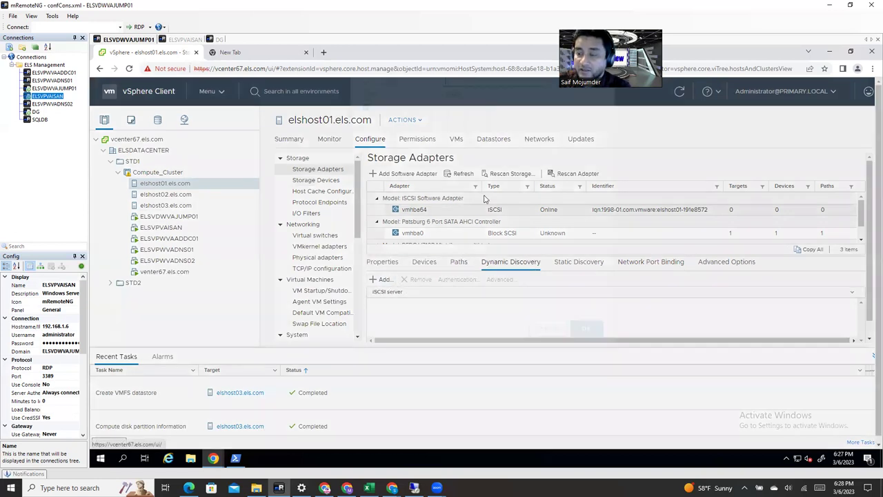
left_click(479, 153)
left_click(498, 190)
left_click(586, 402)
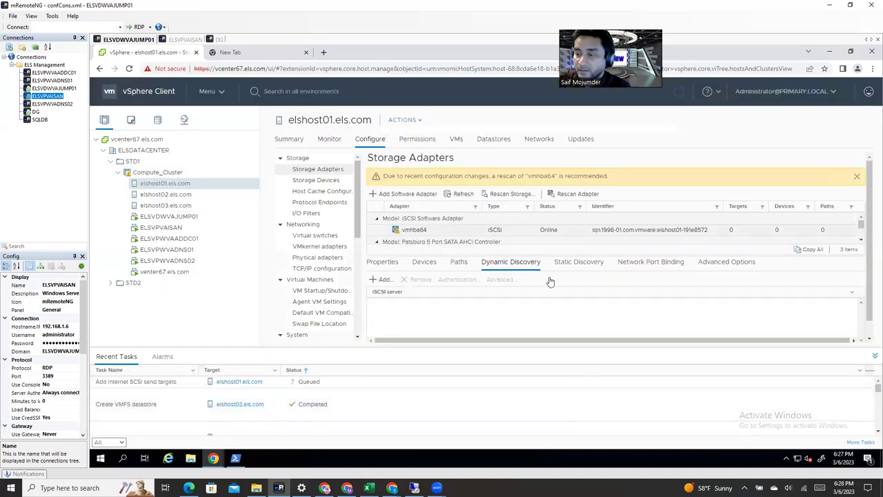
left_click(525, 197)
left_click(588, 325)
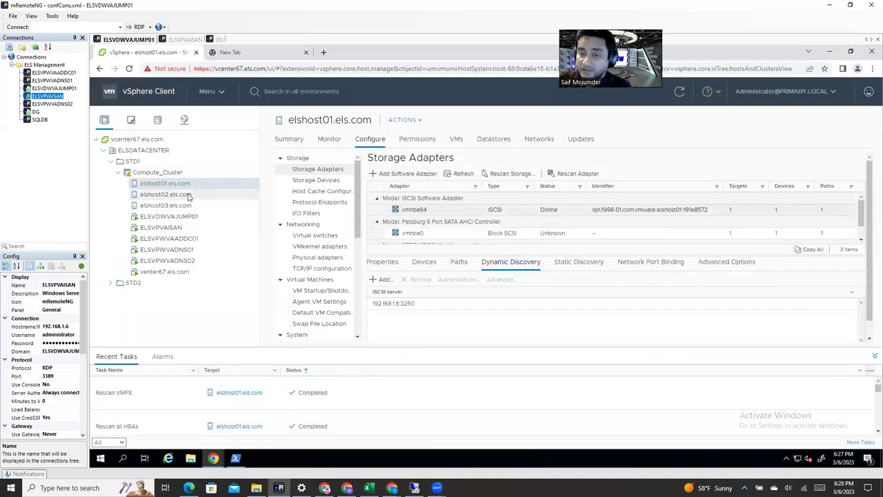
left_click(190, 196)
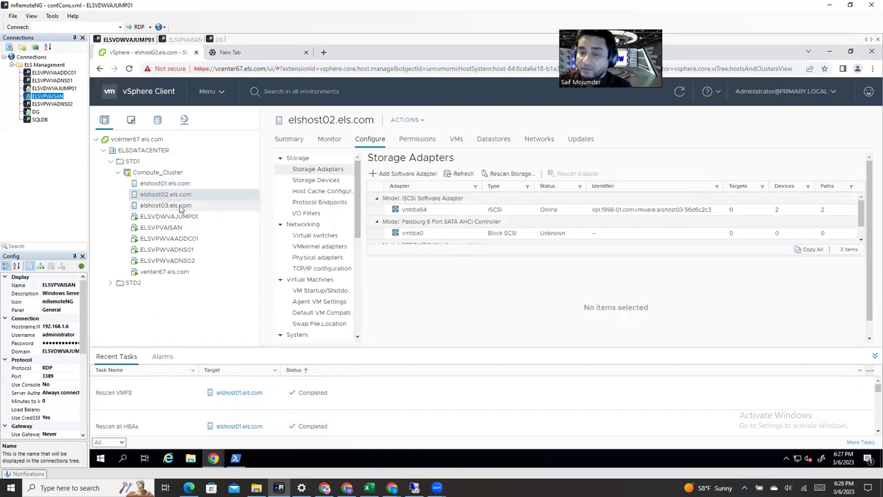
Add 192.168.1.6 as a dynamic discovery send target on elshost02's vmhba64.
left_click(182, 206)
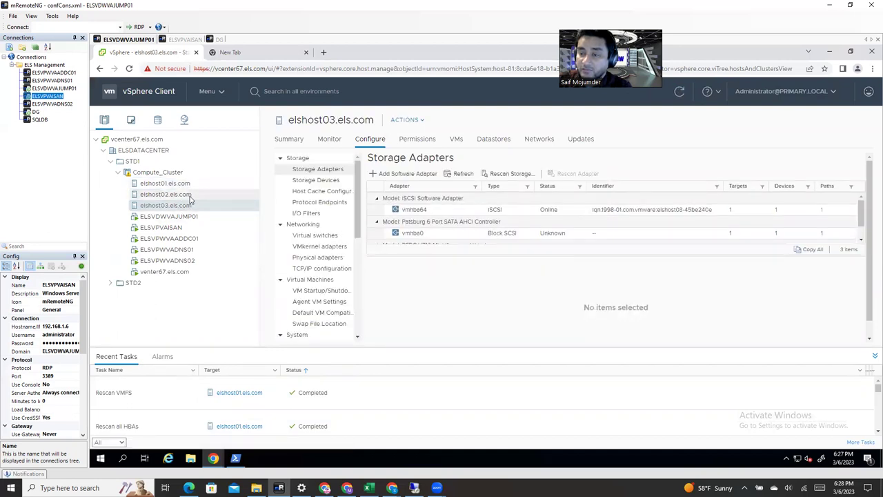
left_click(188, 196)
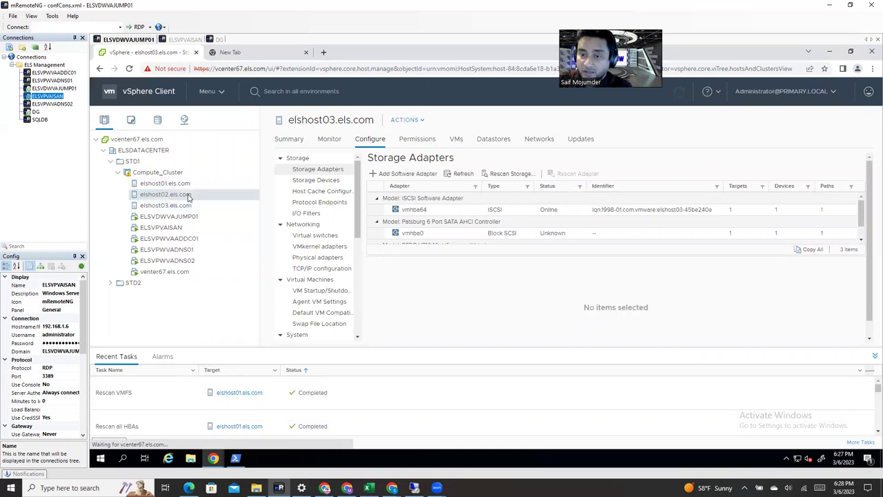
left_click(469, 210)
left_click(510, 262)
left_click(382, 279)
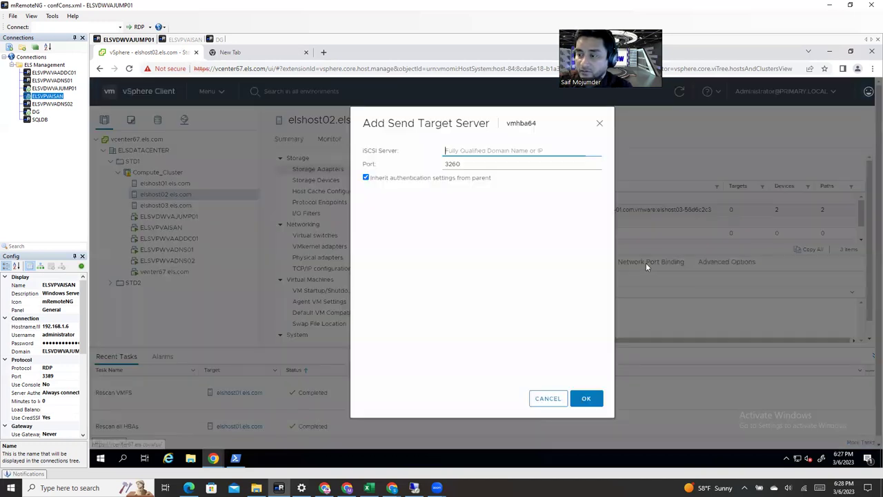
left_click(493, 152)
left_click(510, 189)
left_click(586, 399)
Check port binding and rescan elshost02's storage.
left_click(651, 263)
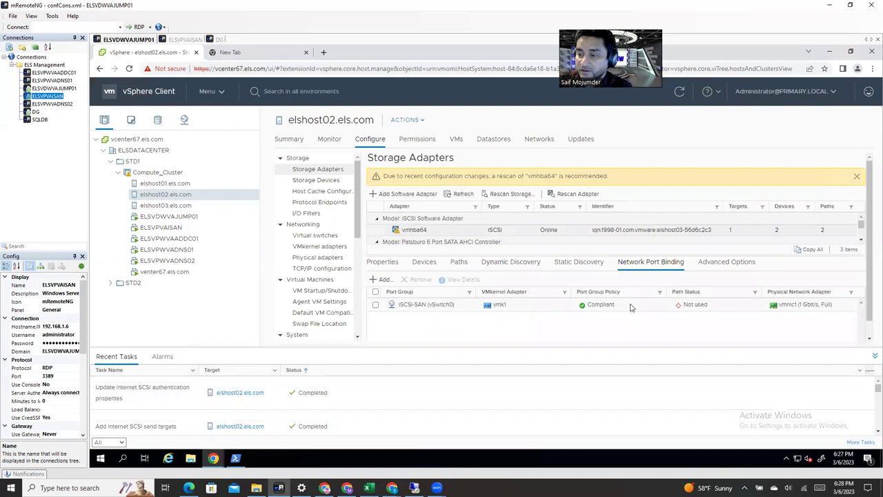
left_click(514, 194)
left_click(590, 319)
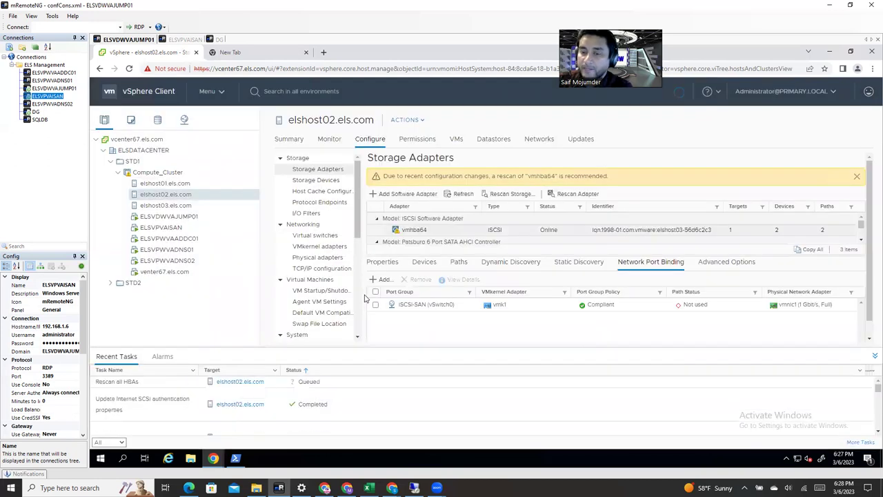
left_click(169, 182)
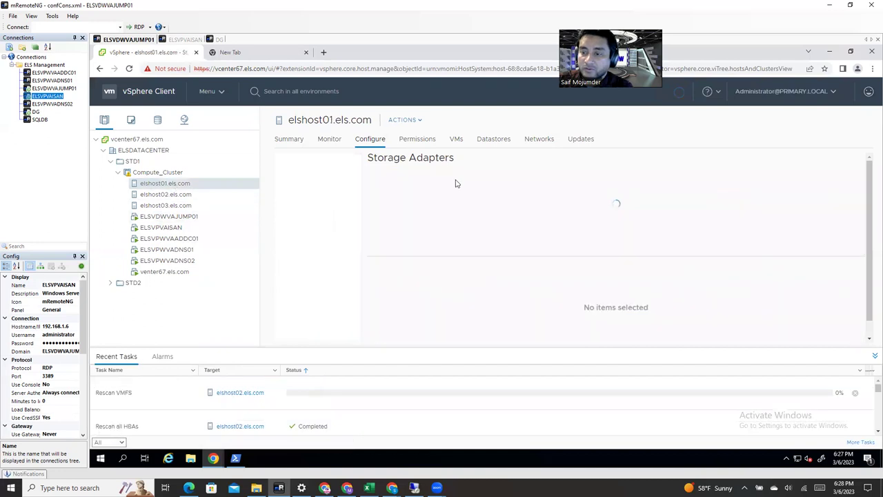
Confirm SAN01 in elshost01's datastores; open and cancel New Datastore on elshost03.
left_click(478, 142)
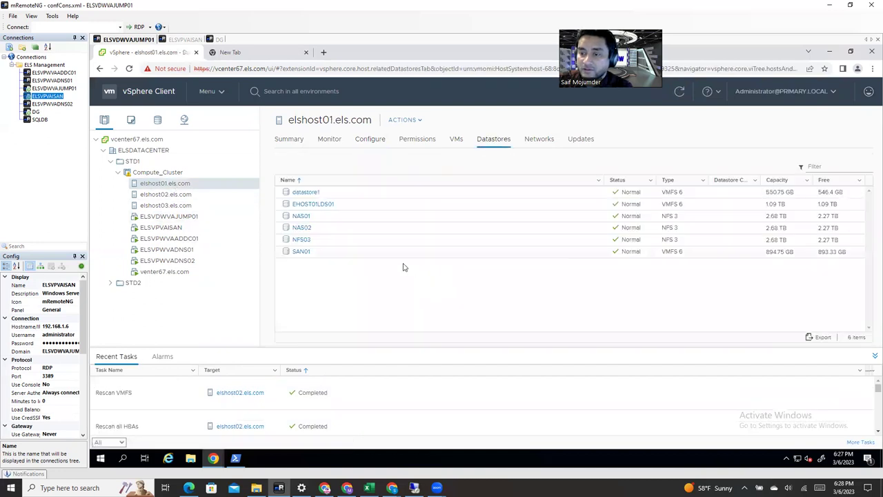
left_click(329, 255)
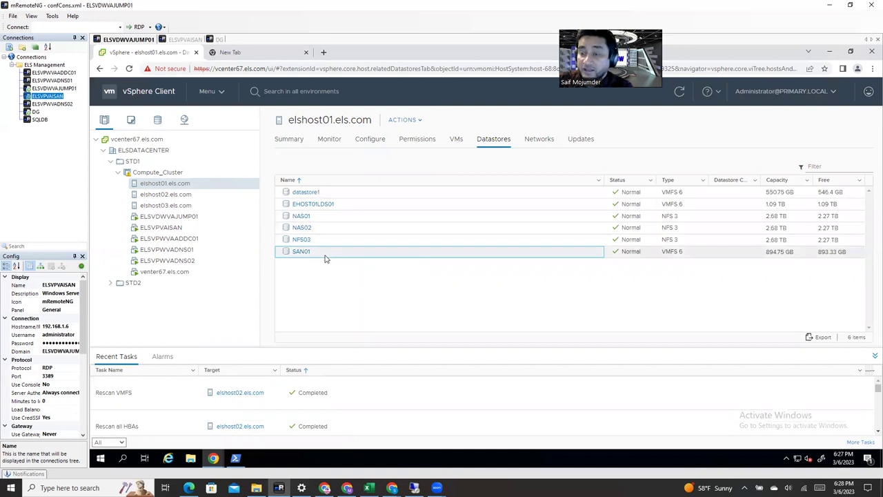
right_click(172, 206)
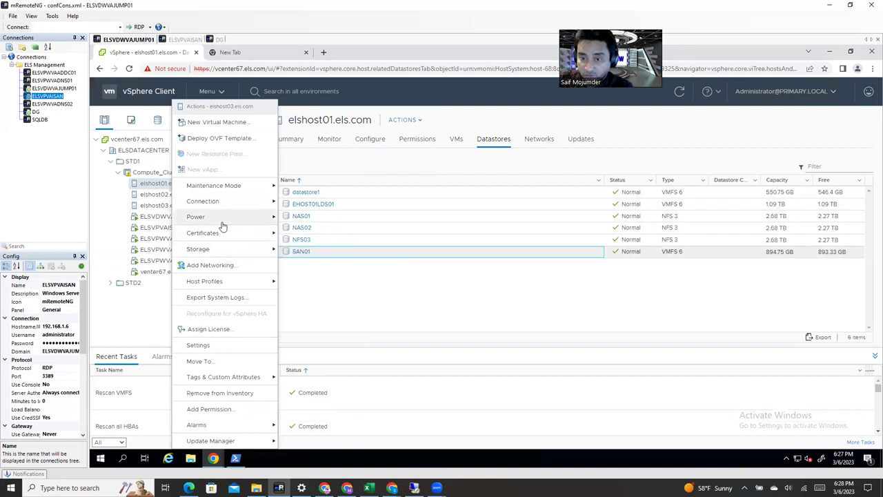
mouse_move(270, 249)
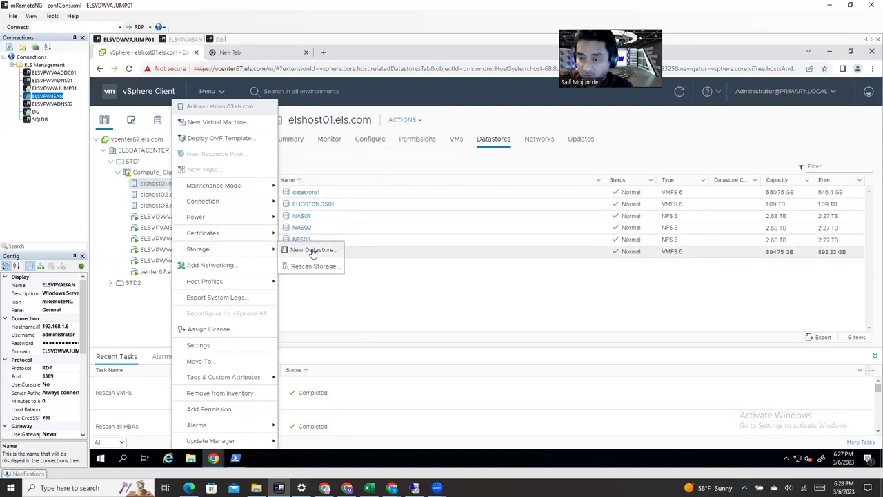
left_click(313, 250)
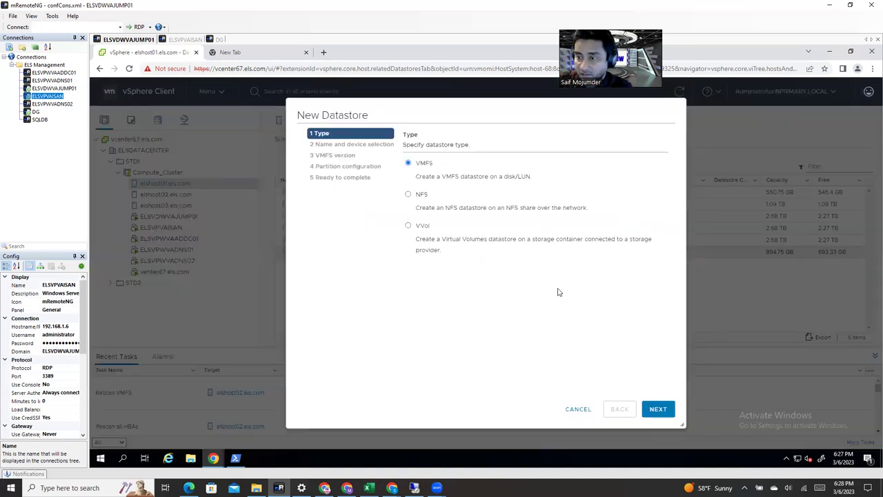
left_click(594, 413)
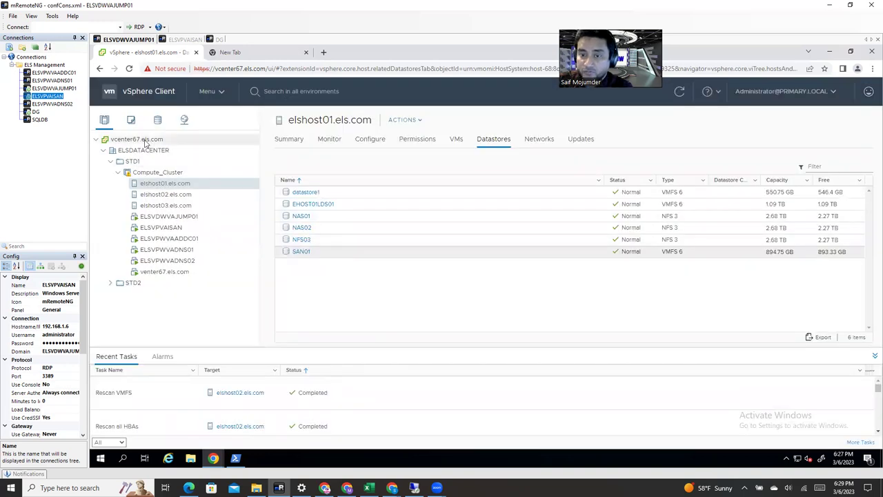
Confirm SAN01 (VMFS 6, 894.75 GB) also appears in elshost02's datastore list.
left_click(166, 195)
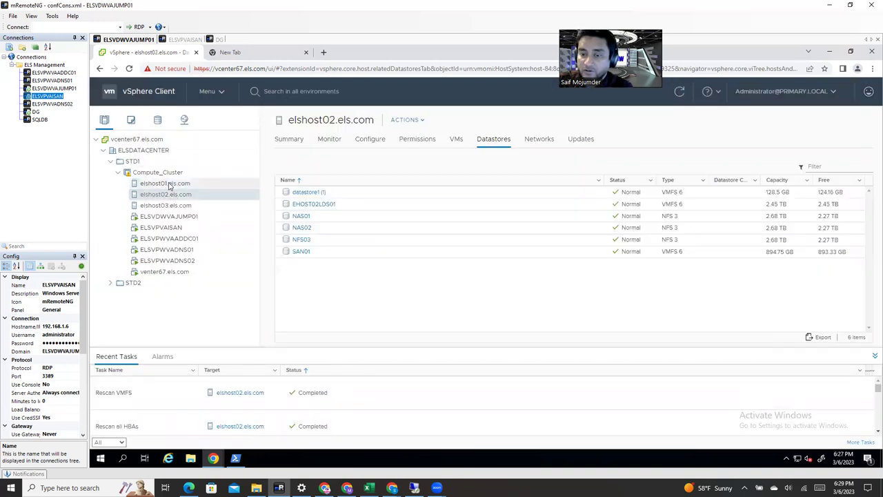
left_click(165, 183)
left_click(207, 195)
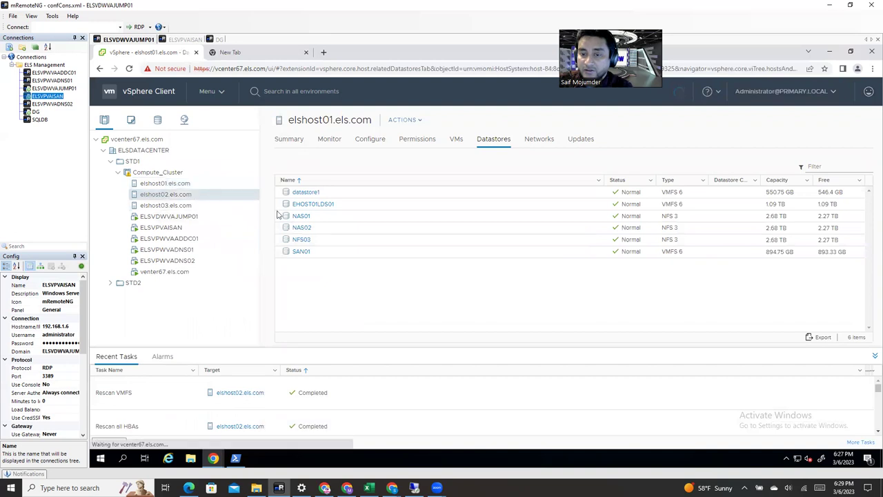
left_click(312, 252)
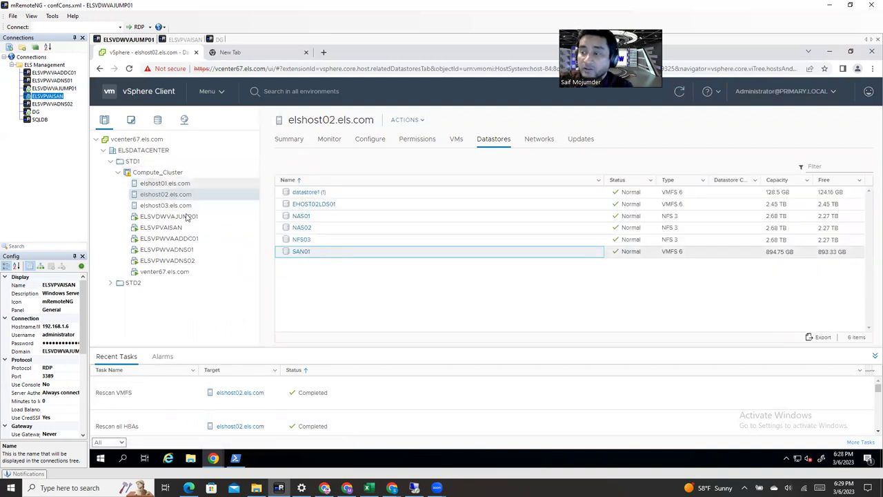
left_click(474, 335)
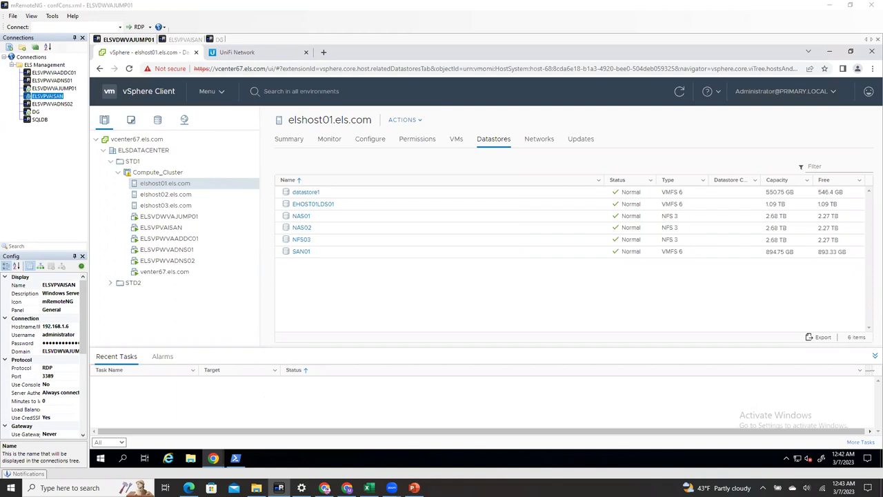
Switch to the vSAN Structural plan presentation in PowerPoint.
left_click(414, 488)
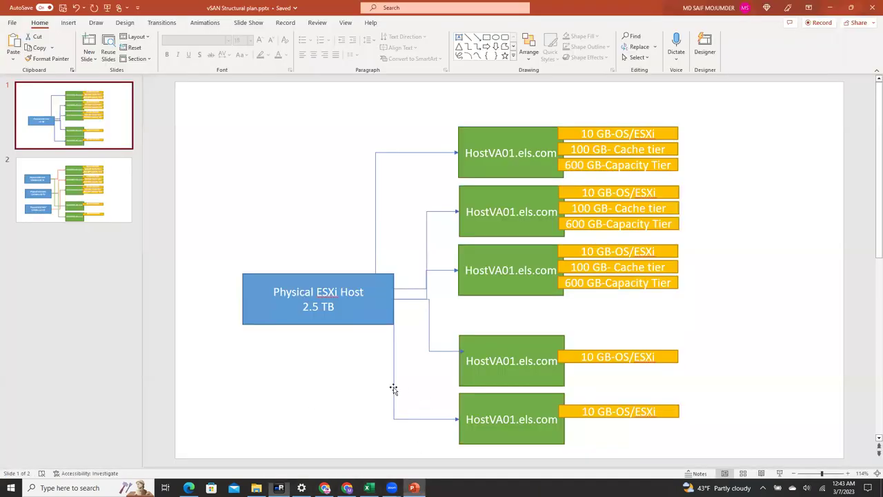
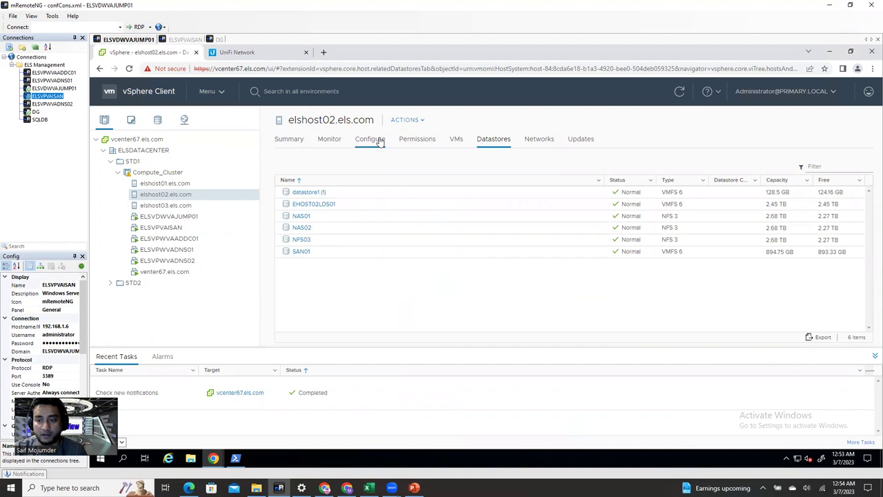
Scroll elshost02.els.com's Configure settings list down toward the Hardware section.
scroll(319, 297, "down", 3)
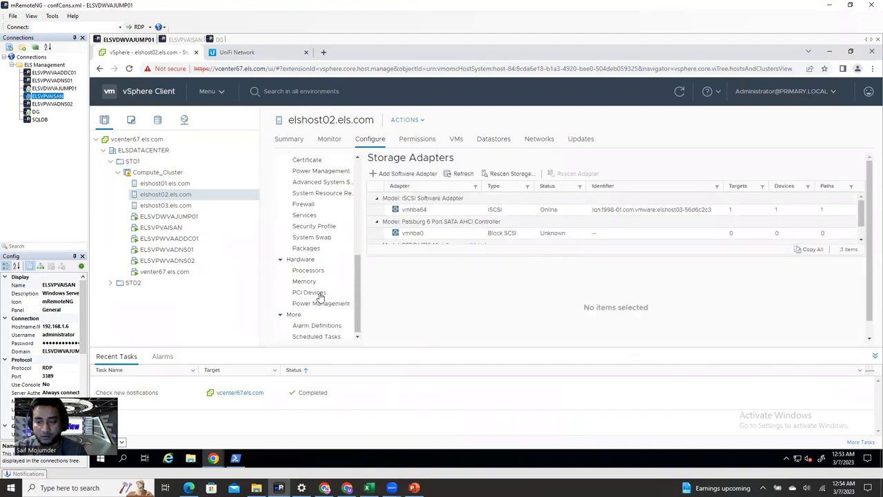
Show elshost02's processor details, highlighting 8 cores per socket and 32 logical processors.
left_click(308, 271)
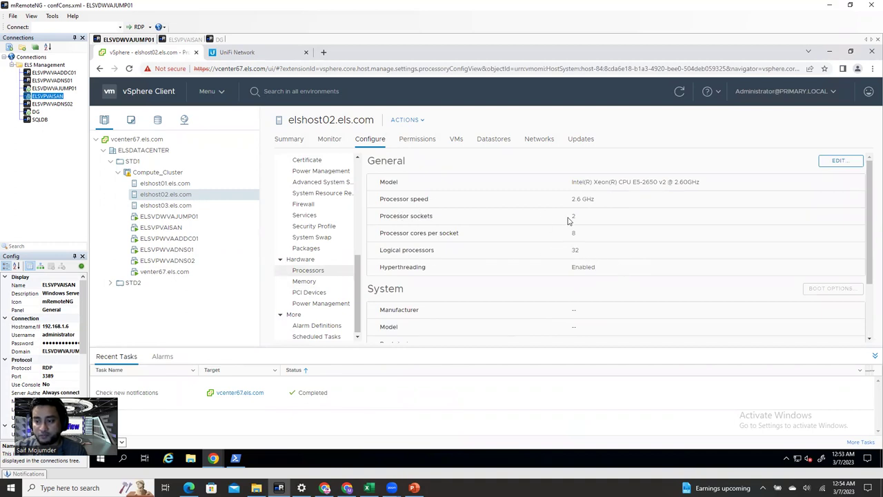
triple_click(397, 234)
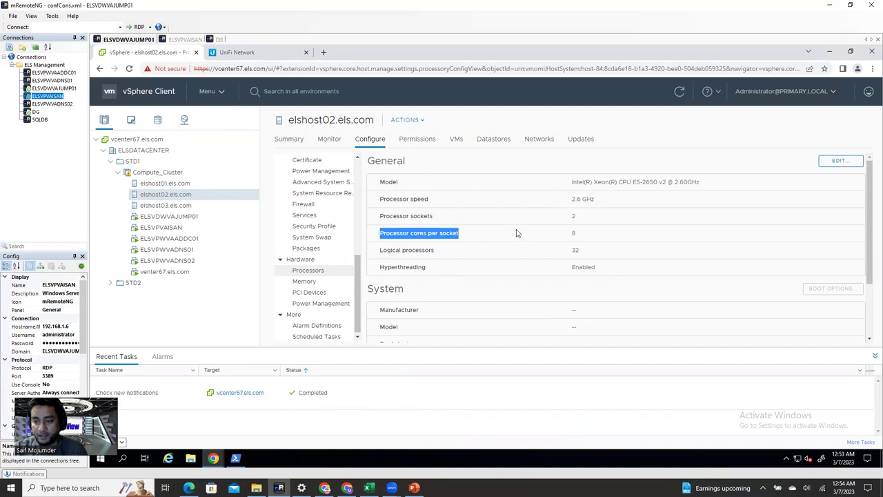
double_click(574, 234)
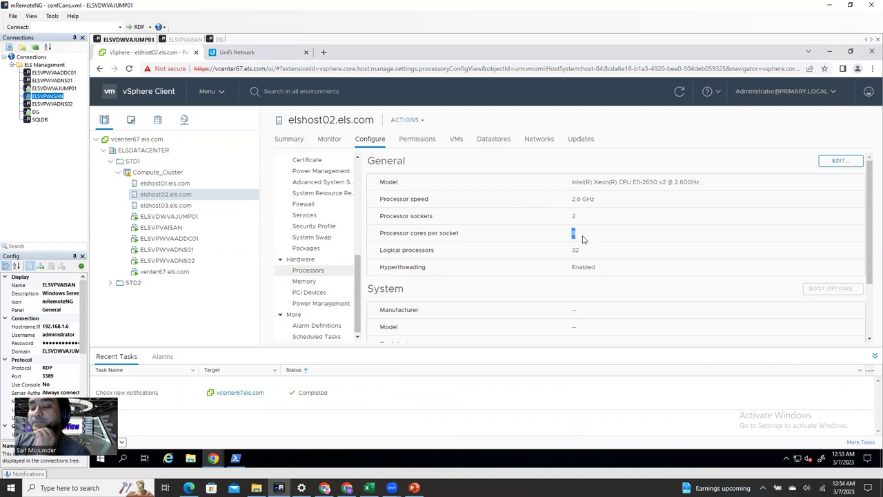
left_click(580, 253)
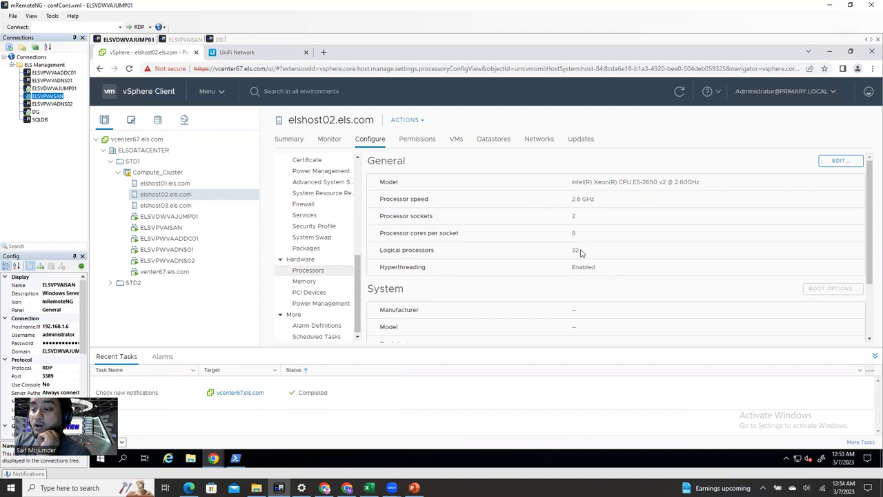
double_click(572, 251)
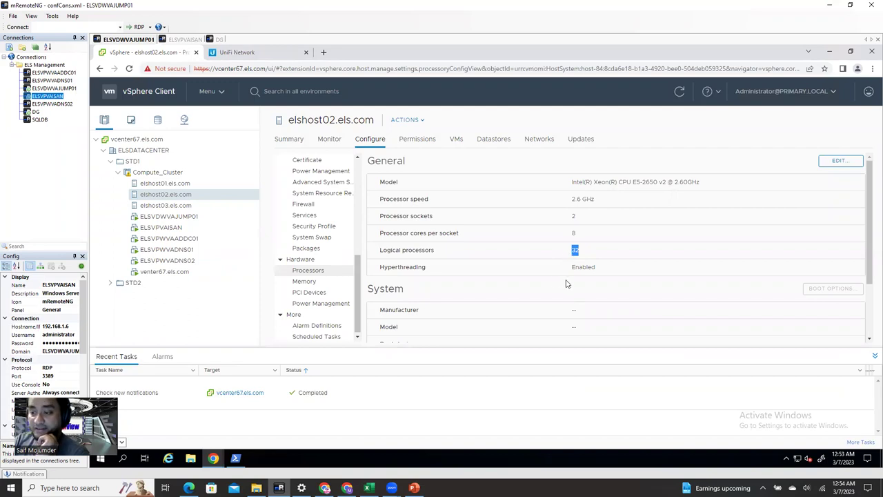
Re-highlight the 32 logical processors count, then show elshost02's memory details.
scroll(552, 319, "down", 2)
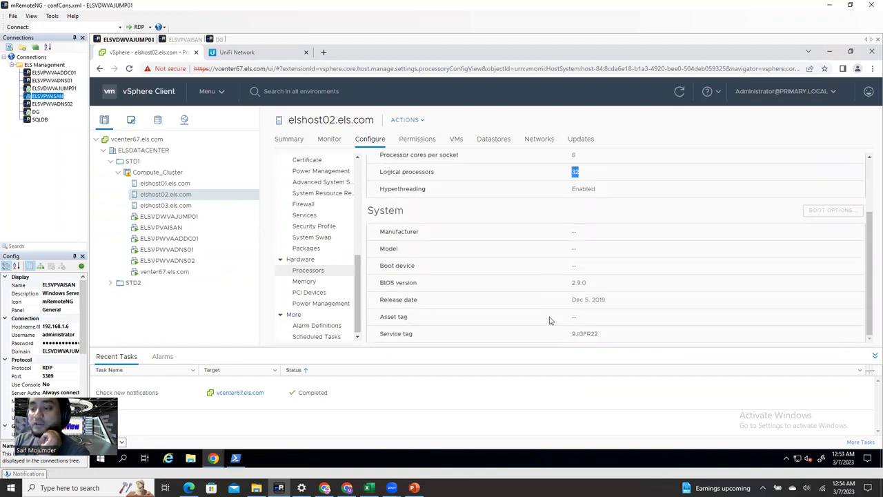
scroll(550, 319, "up", 1)
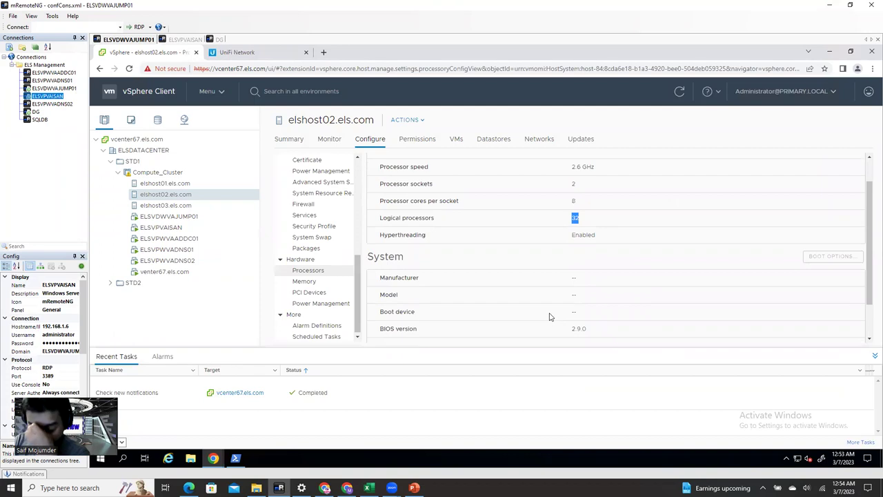
scroll(550, 319, "up", 1)
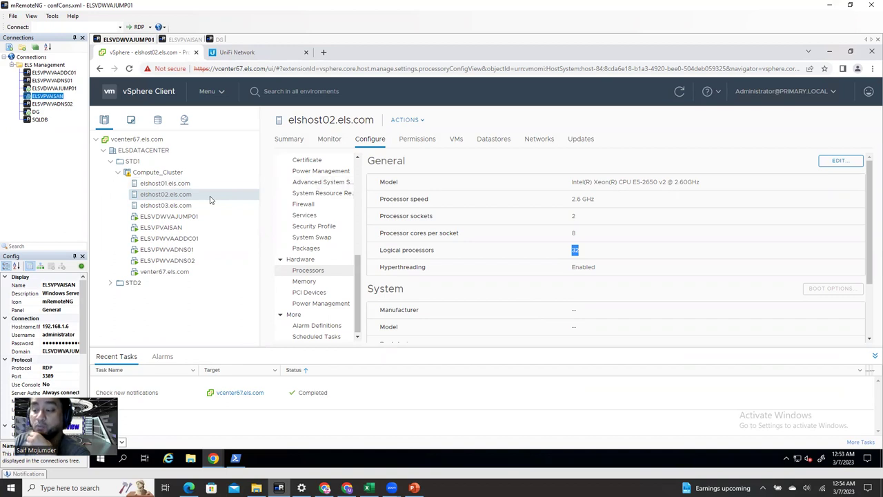
left_click(581, 254)
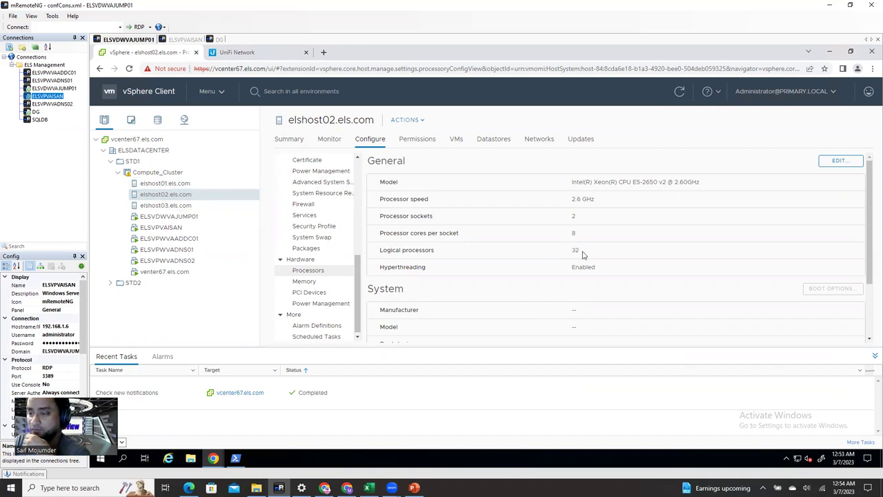
left_click_drag(580, 254, 567, 248)
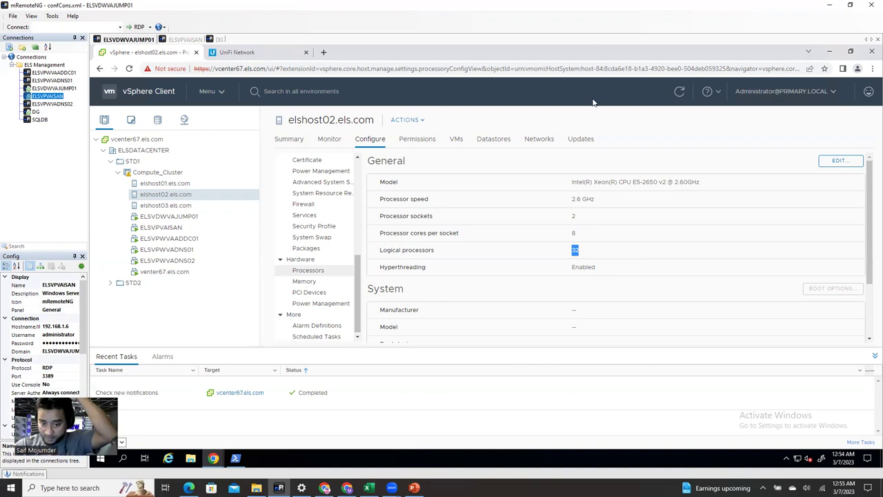
left_click(581, 250)
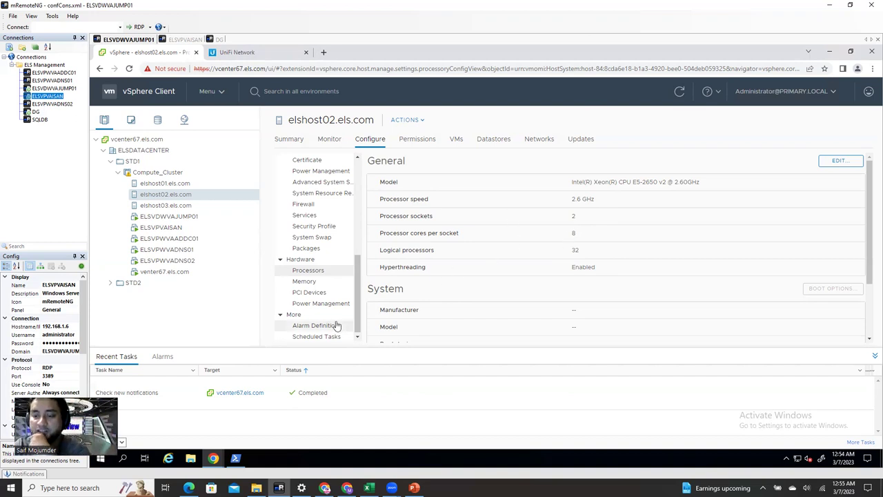
left_click(301, 283)
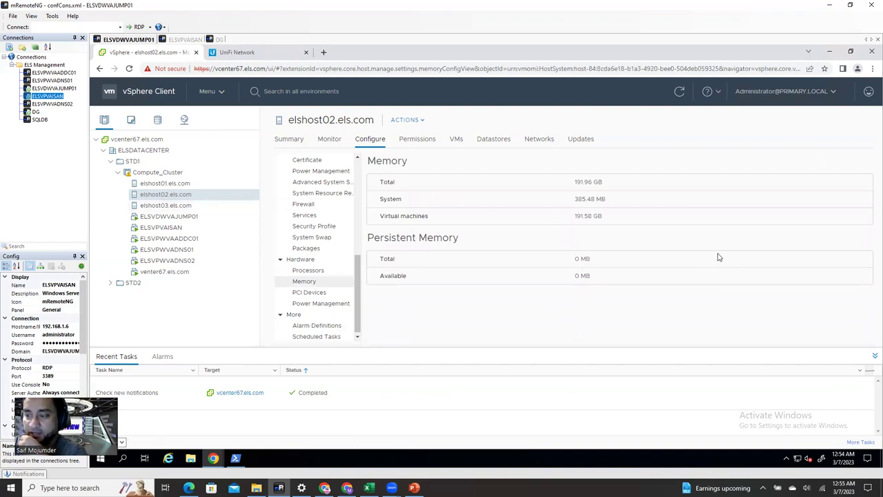
Compare VM memory across hosts: elshost02 at 191.58 GB versus elshost03 at 127.58 GB.
left_click_drag(575, 215, 610, 223)
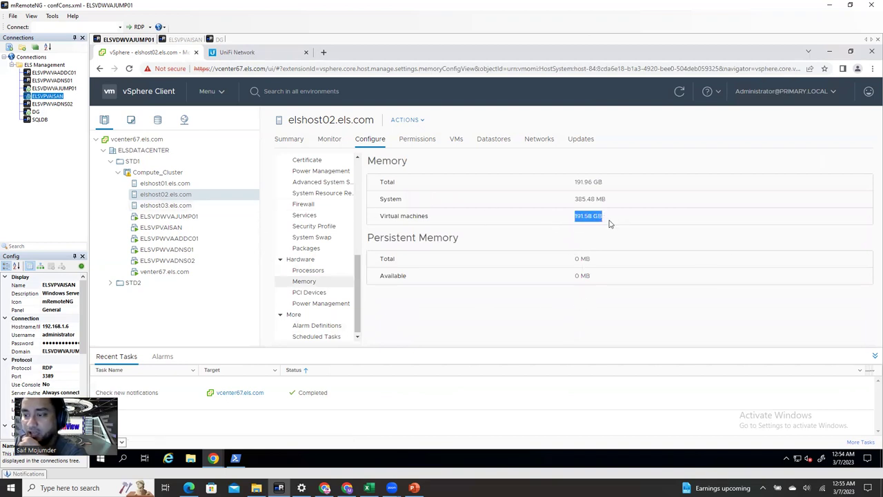
left_click(187, 184)
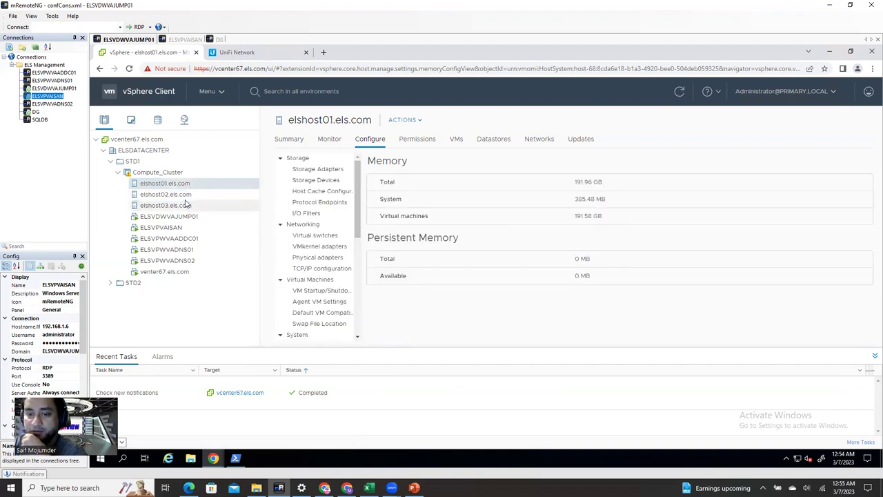
left_click(186, 206)
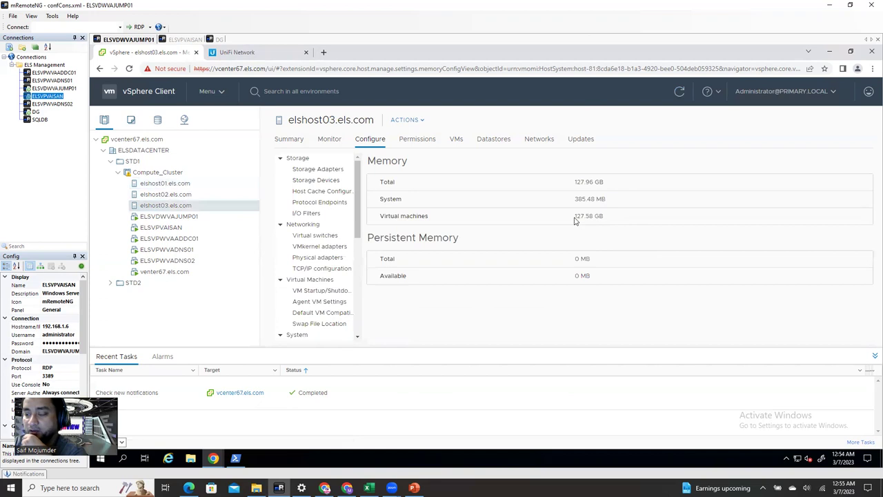
left_click_drag(574, 220, 624, 223)
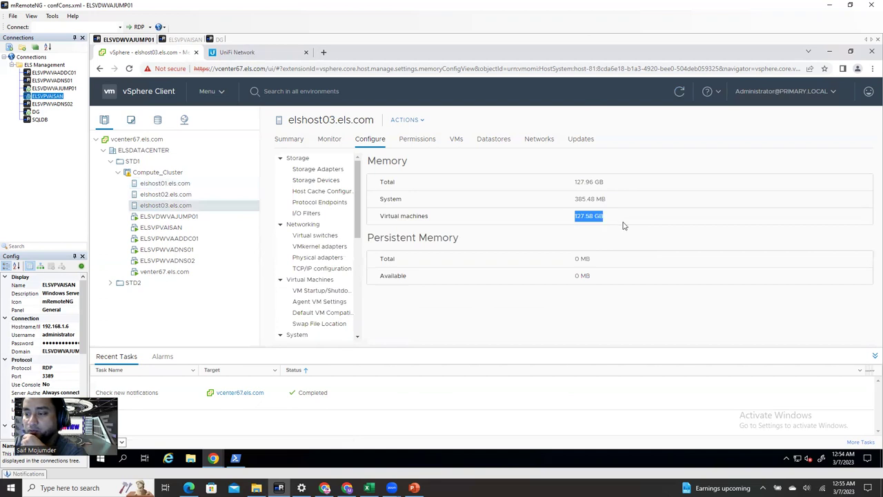
left_click(173, 183)
left_click(181, 196)
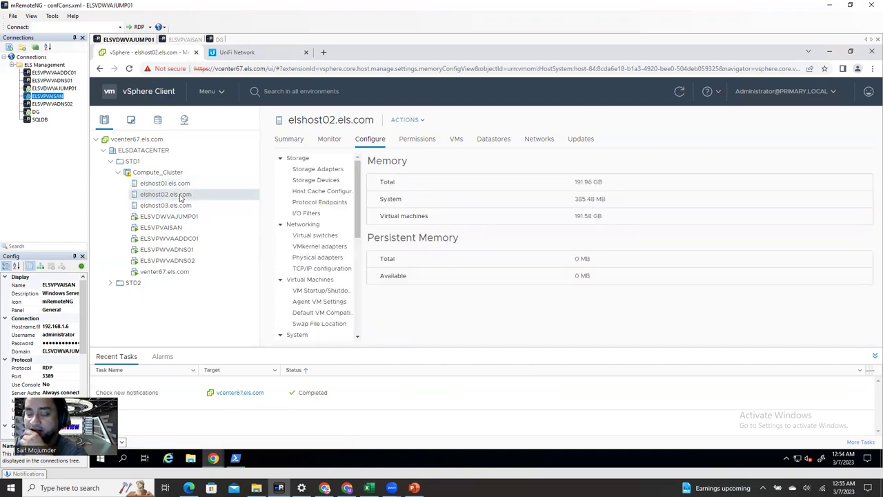
Recheck elshost01 and elshost02's 191.58 GB, ending on elshost03's 127.58 GB VM memory.
left_click(182, 185)
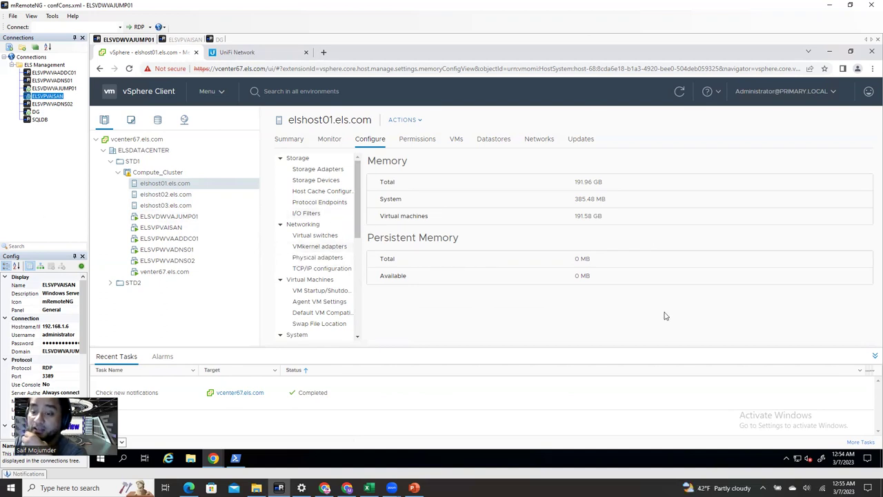
left_click(175, 197)
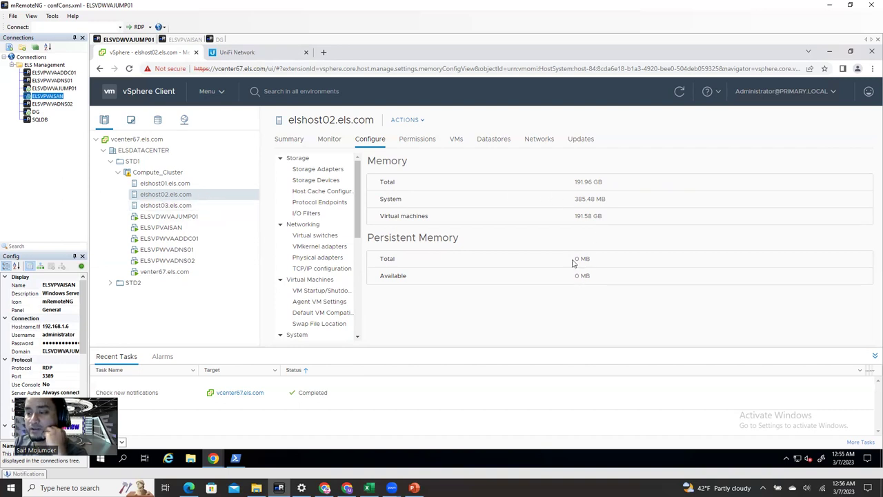
left_click_drag(574, 216, 603, 216)
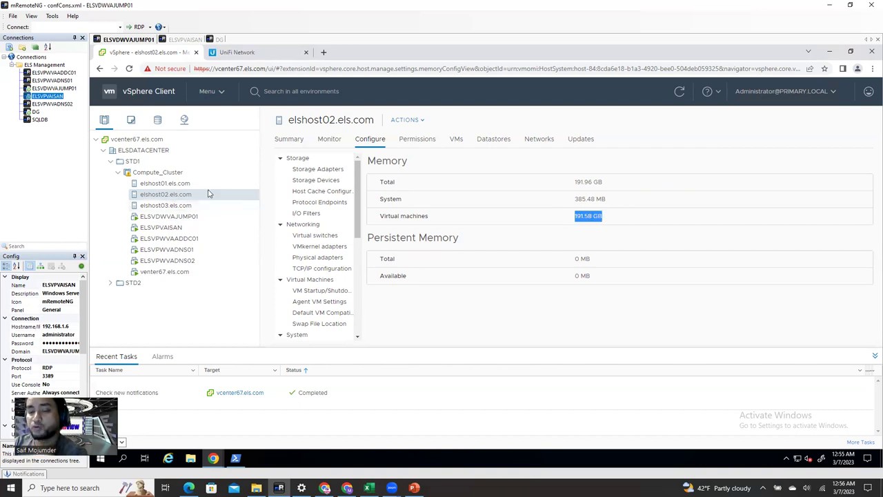
left_click(196, 209)
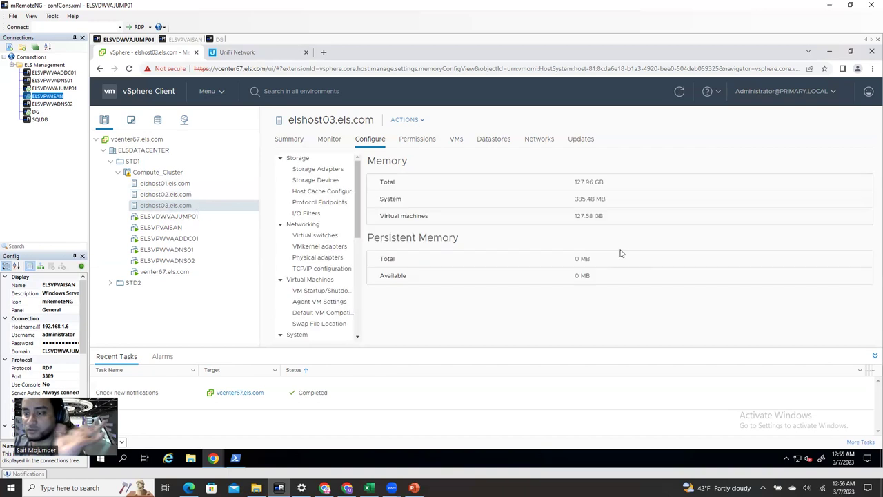
left_click_drag(574, 216, 603, 216)
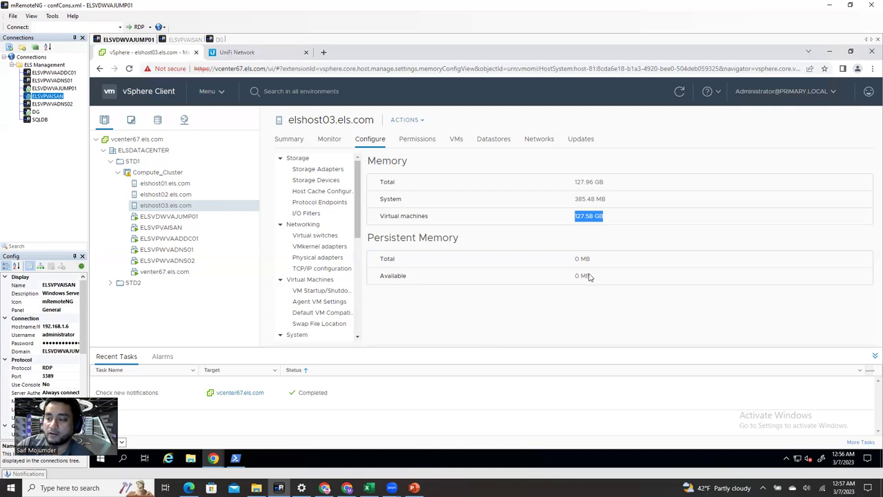
left_click(587, 215)
left_click_drag(604, 216, 566, 218)
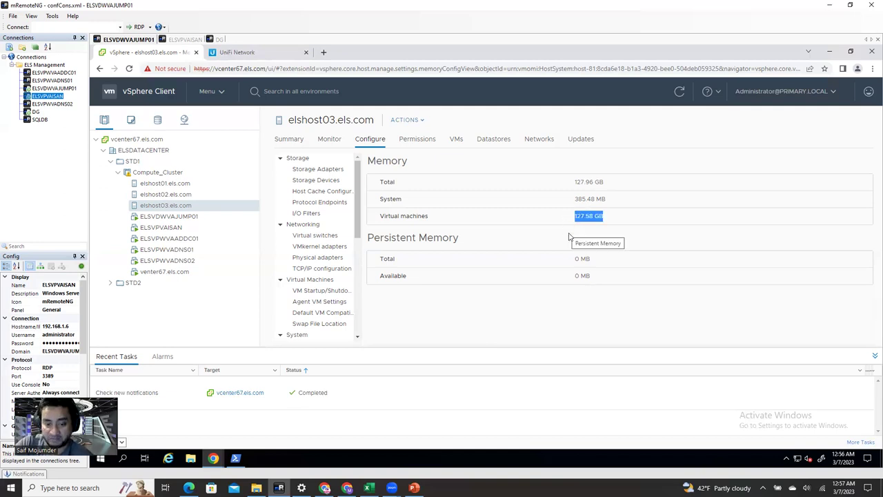
left_click(588, 253)
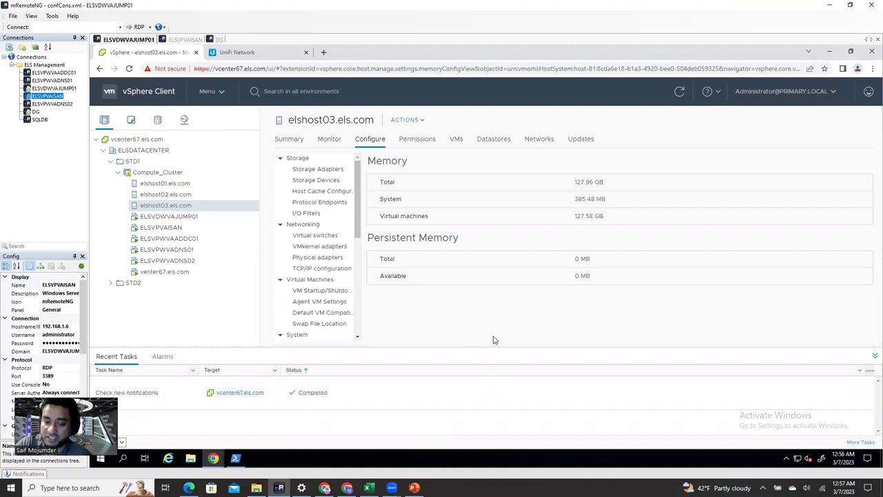
Bring up the vSAN Structural plan presentation in PowerPoint.
left_click(414, 488)
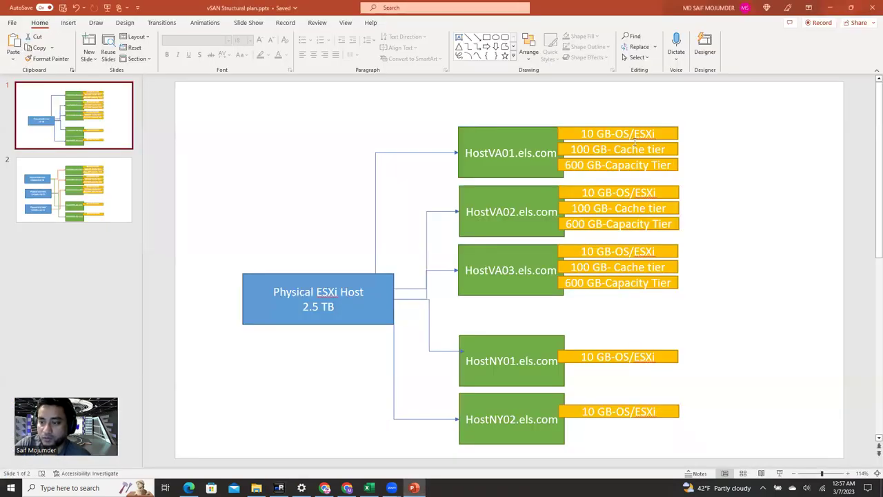
left_click(586, 126)
left_click(238, 131)
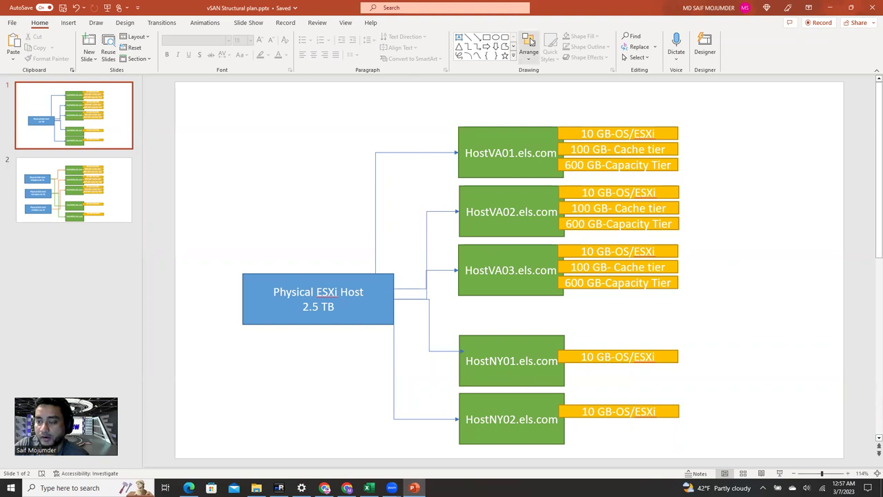
Draw a blue rectangle above the Physical ESXi Host box labelled 'Memory =64 GB'.
left_click(486, 37)
mouse_move(269, 235)
left_mouse_down()
mouse_move(321, 290)
mouse_move(254, 246)
mouse_move(388, 250)
mouse_move(349, 253)
left_mouse_up()
right_click(268, 243)
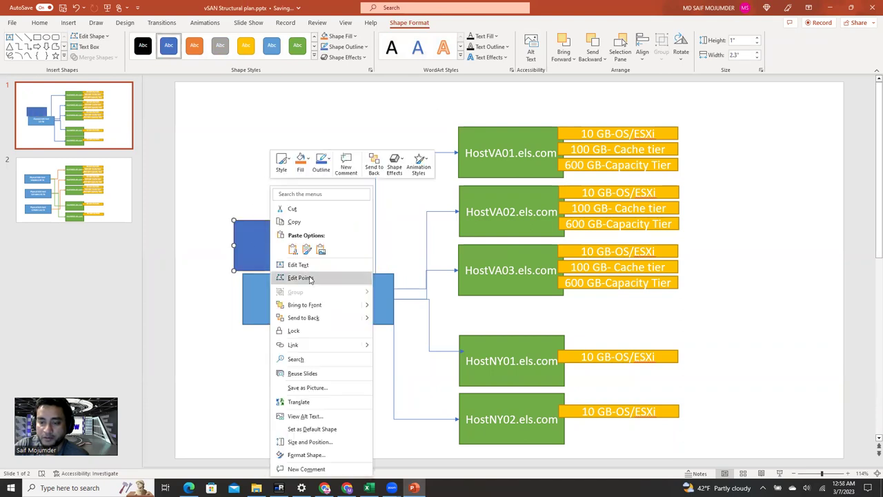
key("Escape")
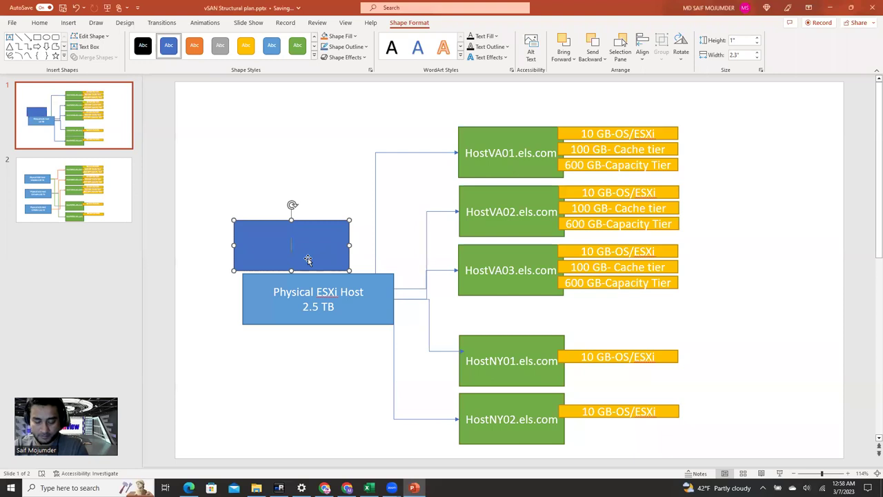
type("Memory")
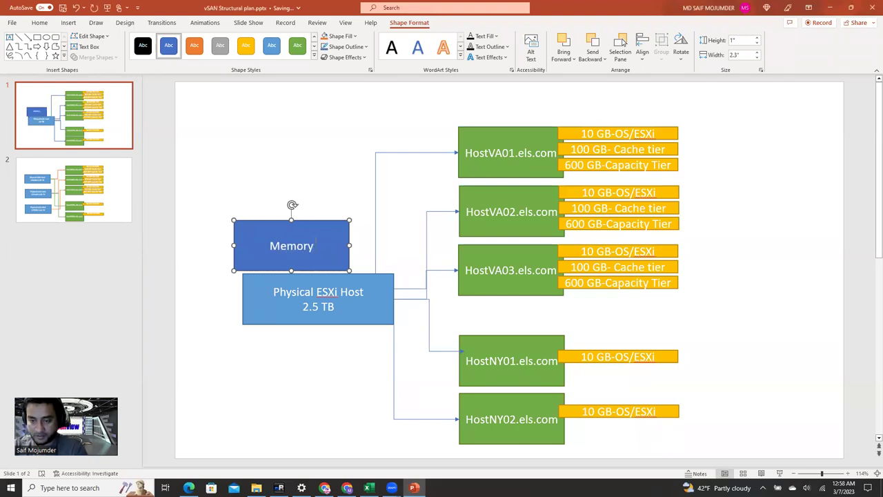
type(" =64 GB")
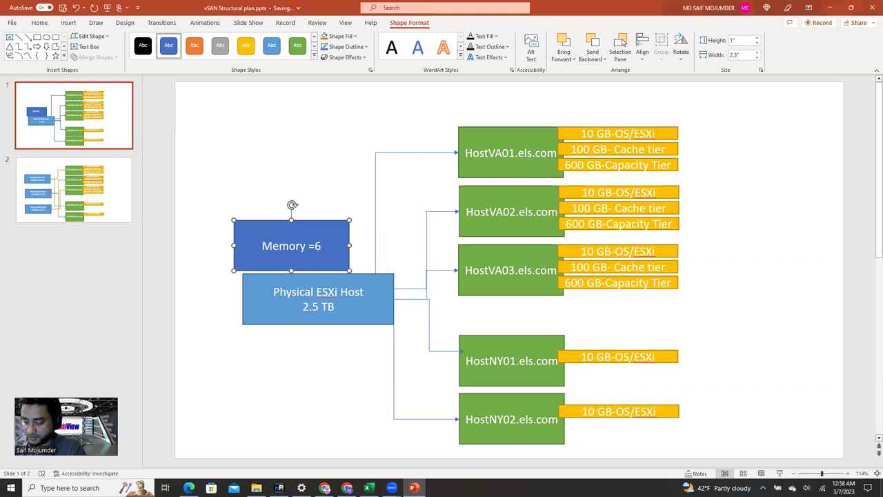
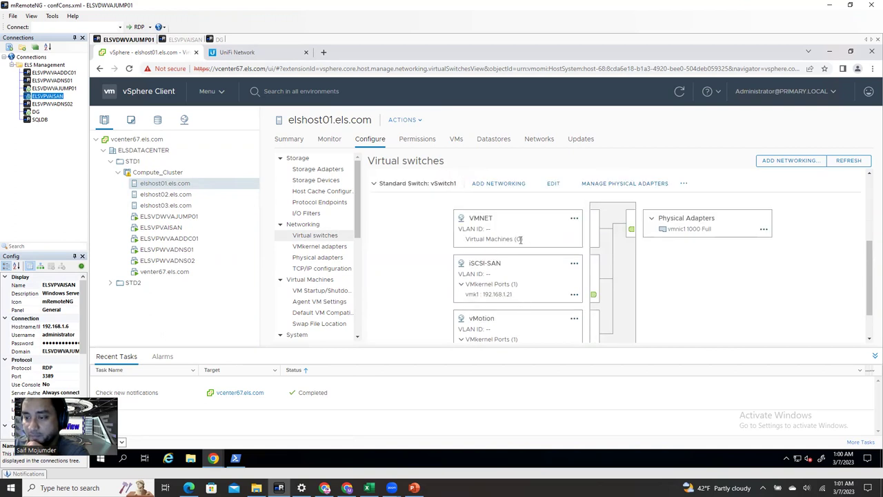
scroll(531, 275, "down", 1)
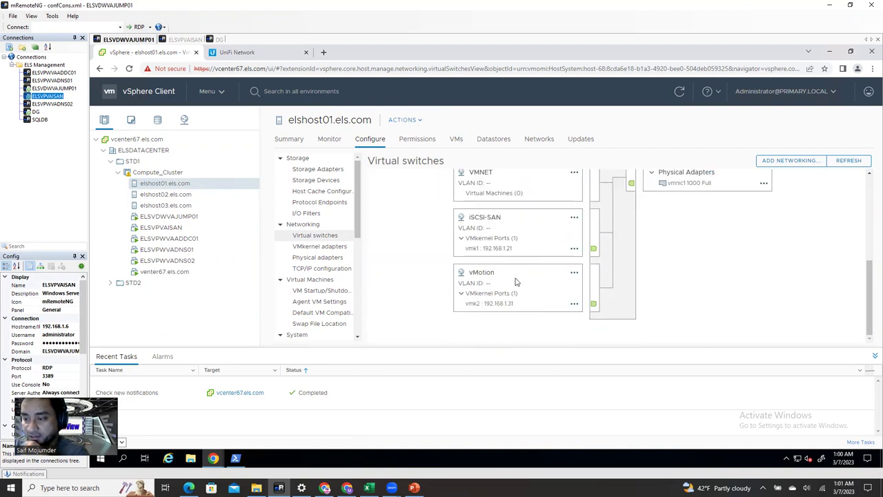
Scroll through elshost01.els.com's virtual switches list to review its port groups.
scroll(532, 275, "up", 2)
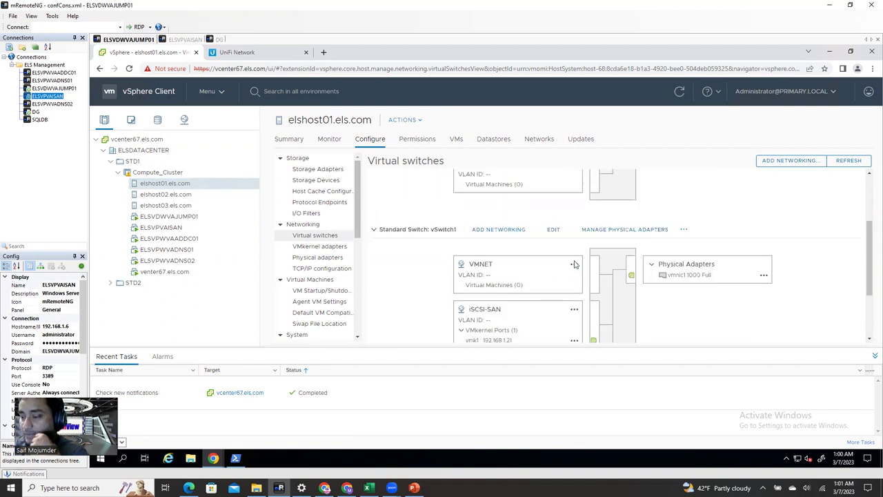
scroll(562, 262, "up", 1)
scroll(607, 289, "down", 3)
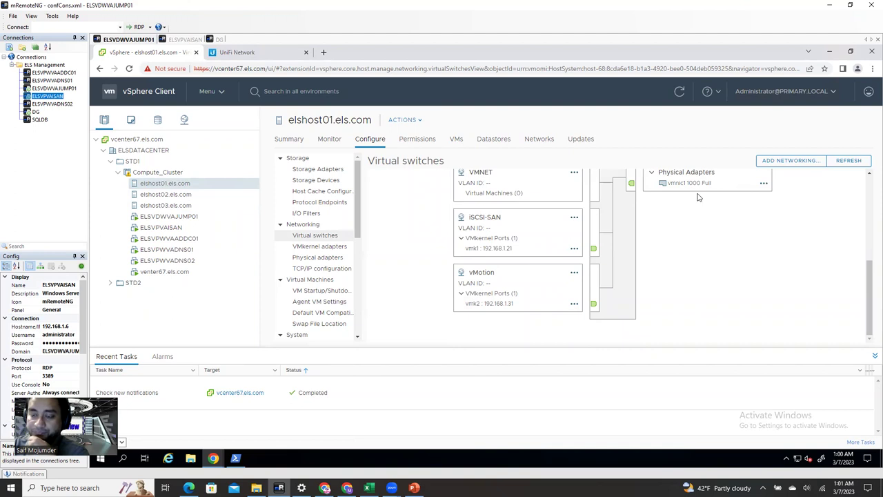
scroll(648, 238, "up", 3)
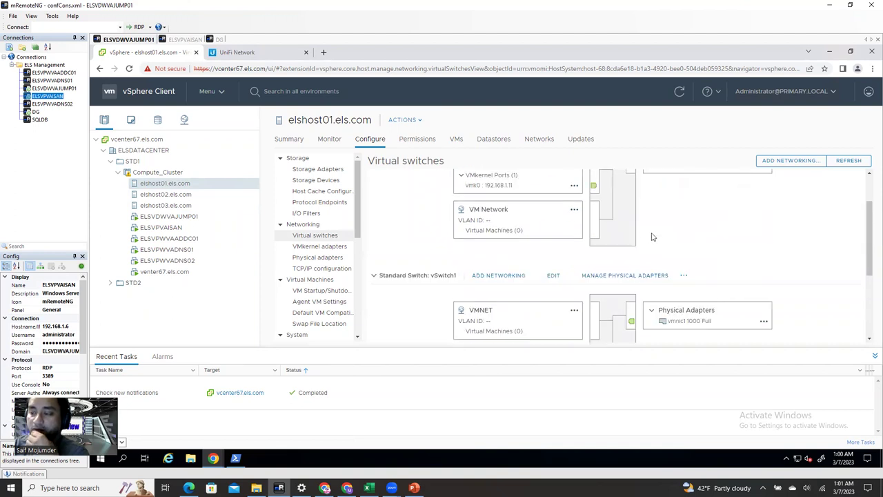
scroll(652, 236, "up", 1)
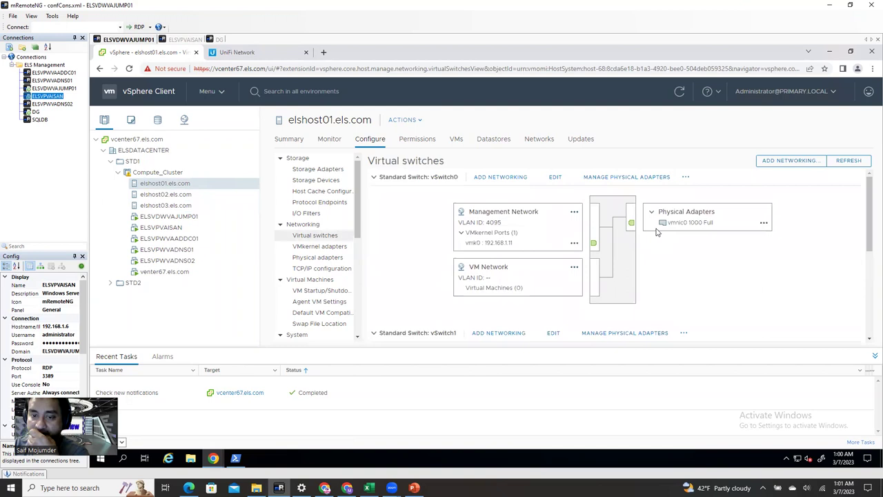
Select Compute_Cluster, then elshost01 and elshost02.els.com to show elshost02's vSwitch0 port groups.
left_click(178, 173)
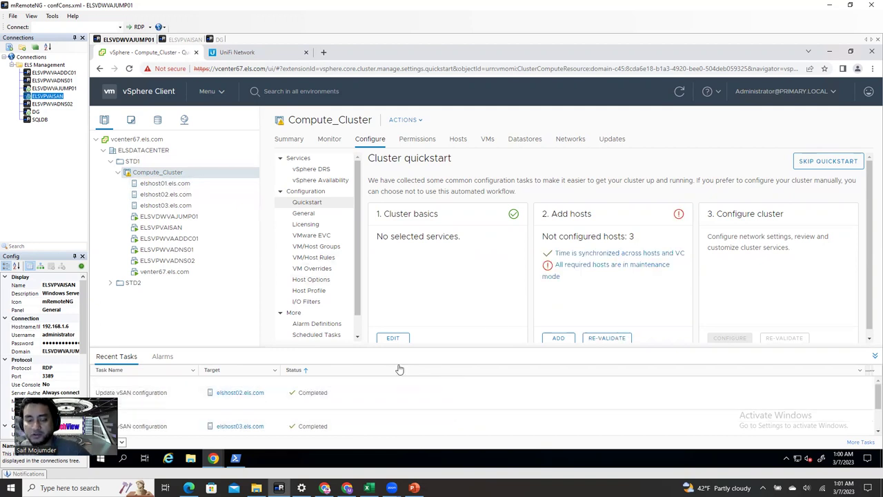
left_click(166, 183)
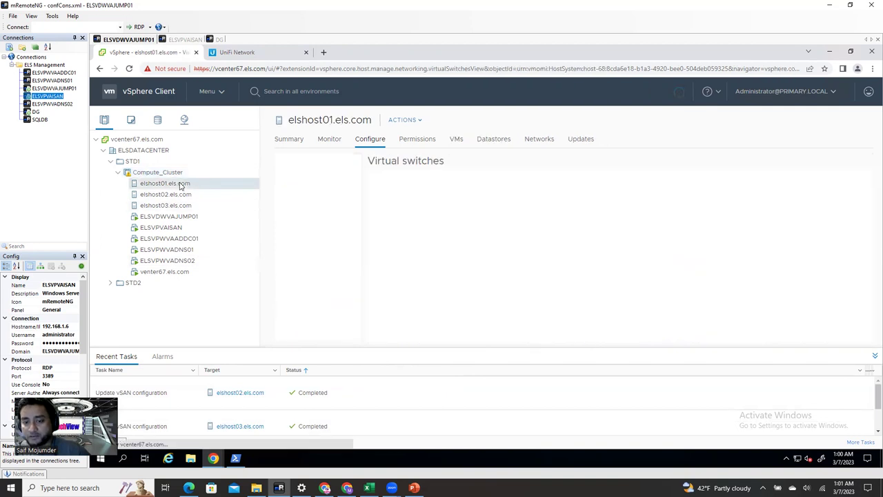
left_click(165, 193)
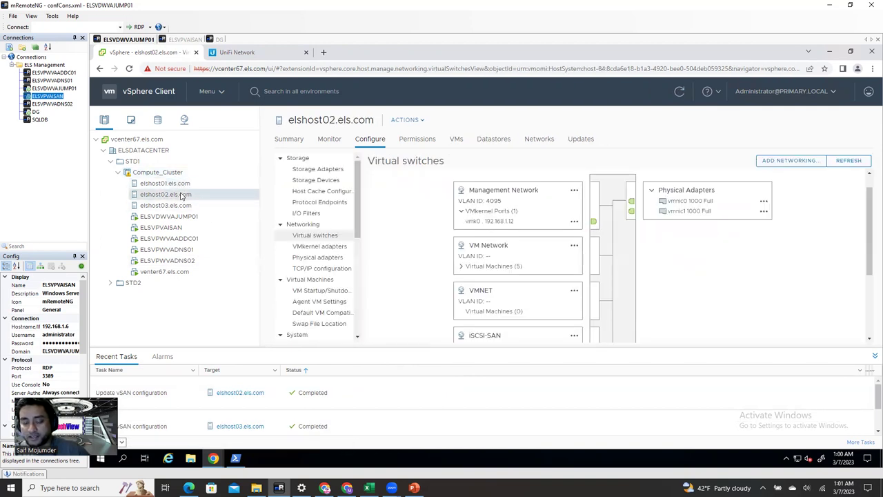
scroll(483, 247, "down", 3)
scroll(510, 241, "up", 2)
scroll(538, 211, "up", 2)
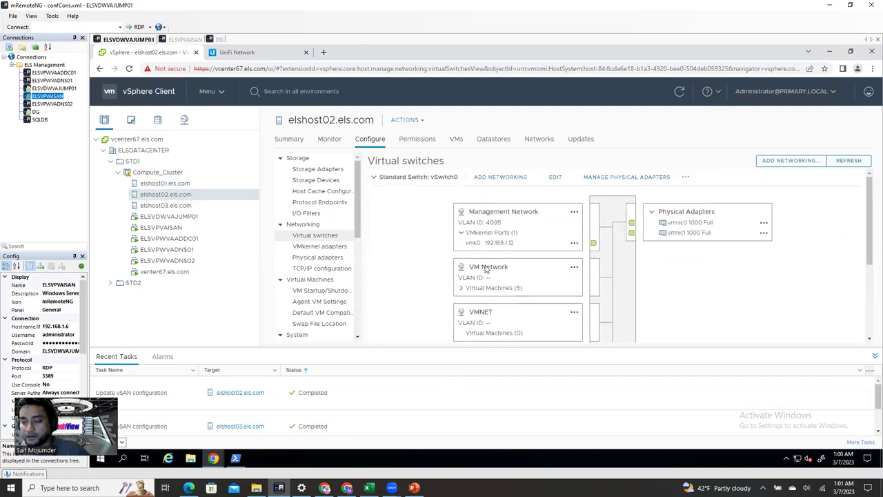
Start a Virtual Machine Port Group on elshost02's existing vSwitch0 and enter the NESTEDESXINET label.
left_click(501, 177)
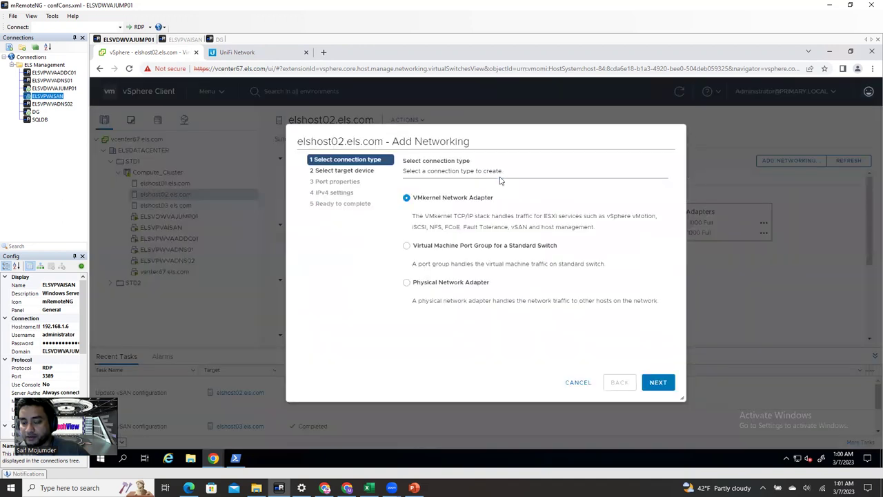
left_click(407, 246)
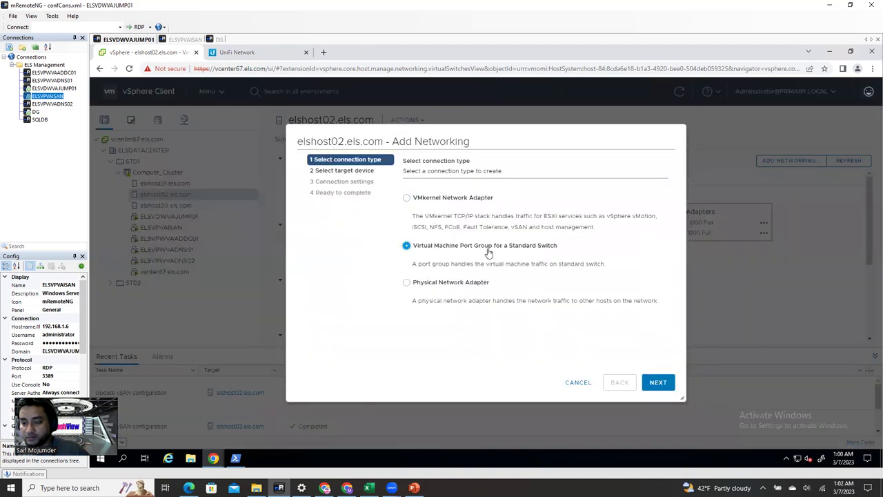
left_click(658, 382)
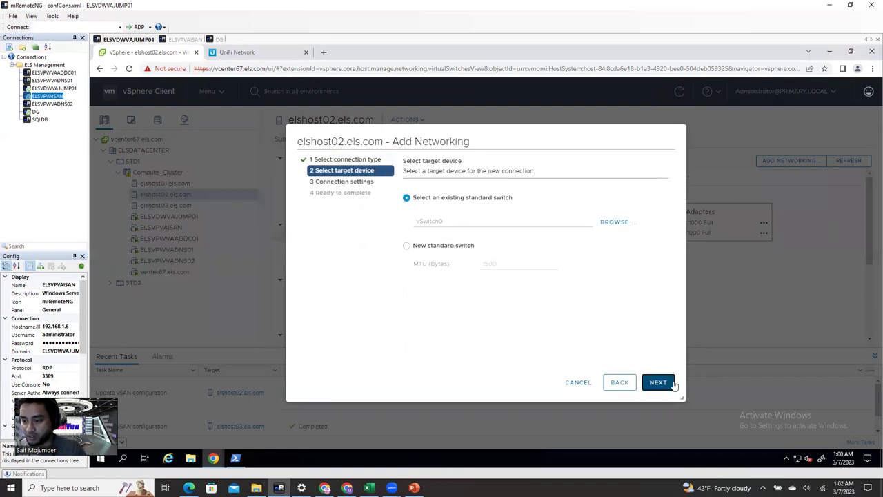
left_click(645, 377)
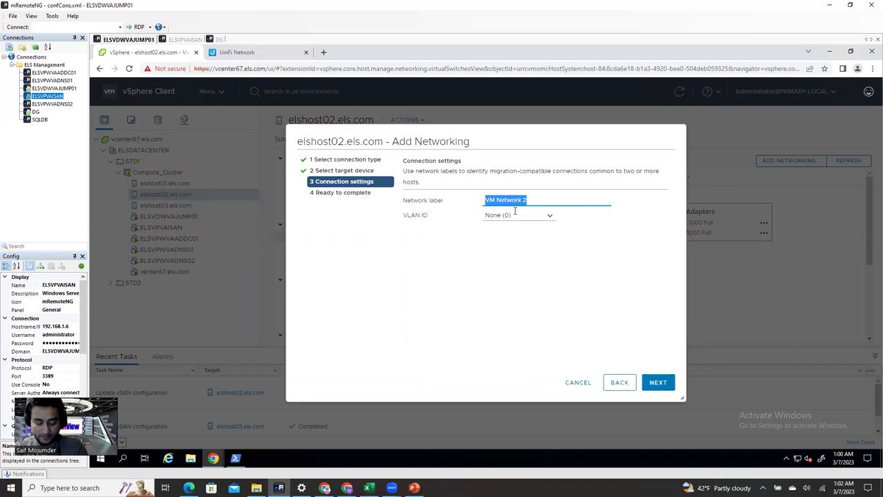
type("V")
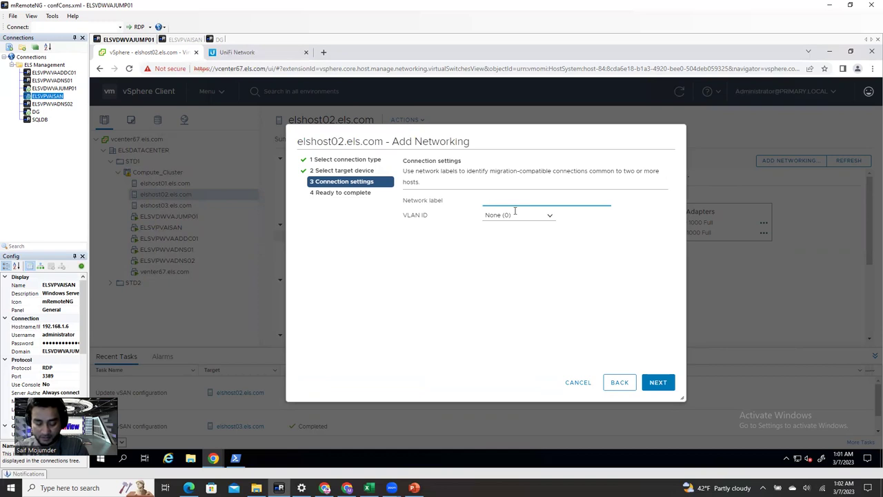
type("ESTED")
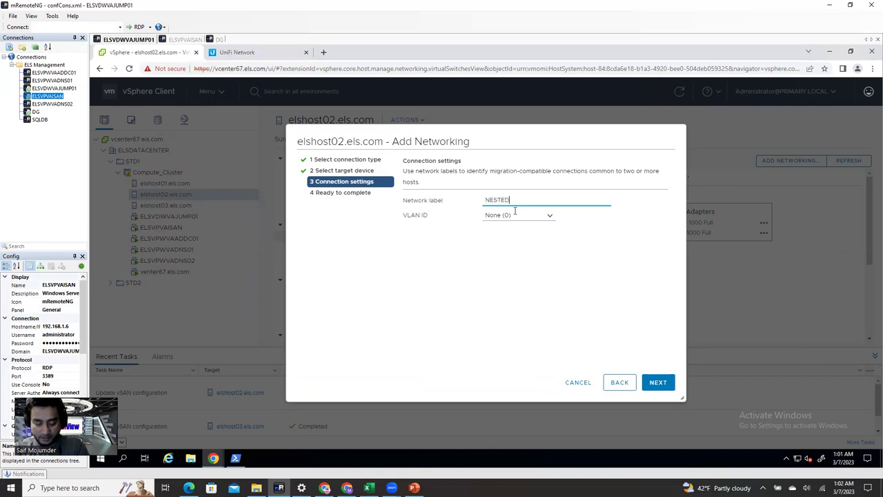
type("ESXINET")
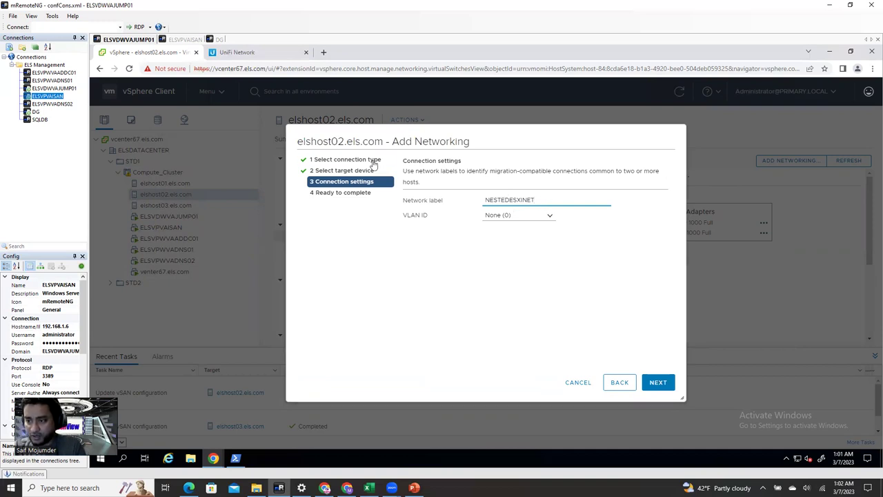
key("ctrl+a")
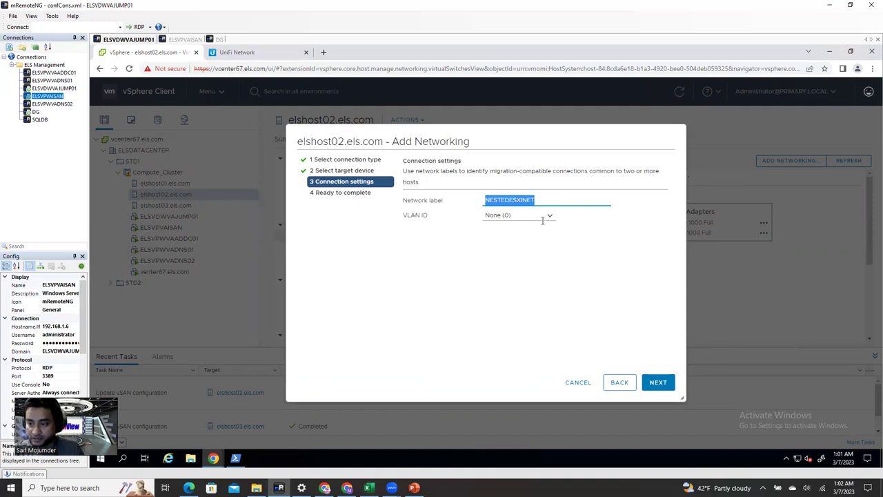
Preview the review page, return to connection settings and examine the VLAN ID choices.
left_click(658, 384)
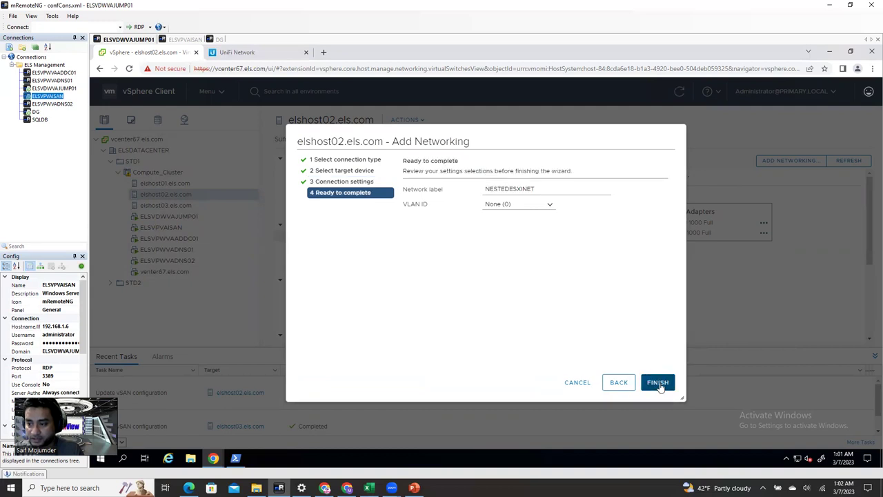
left_click(659, 387)
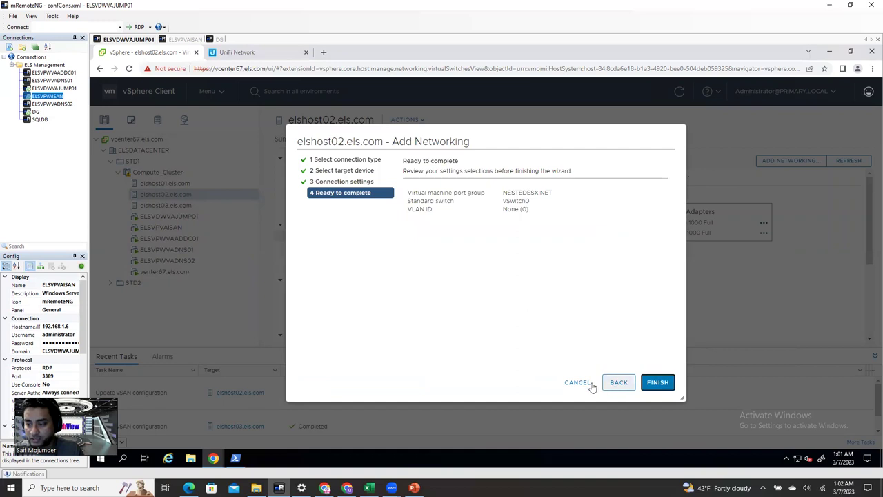
left_click(617, 383)
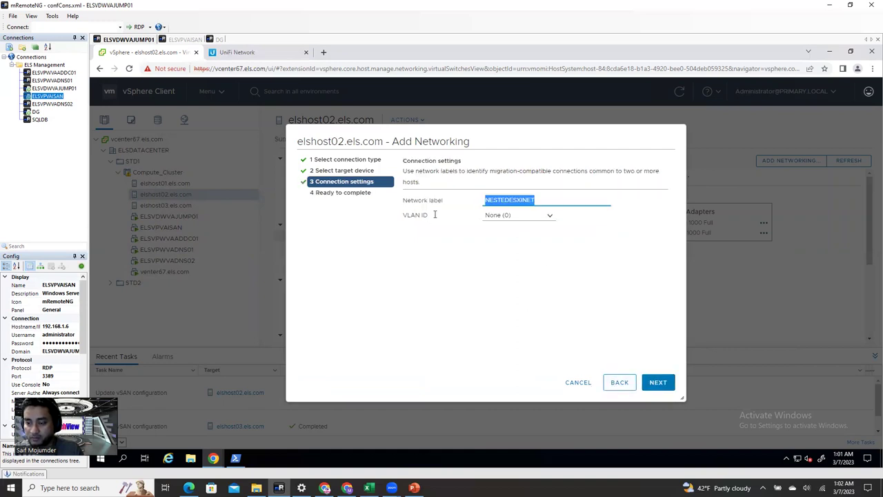
left_click(503, 216)
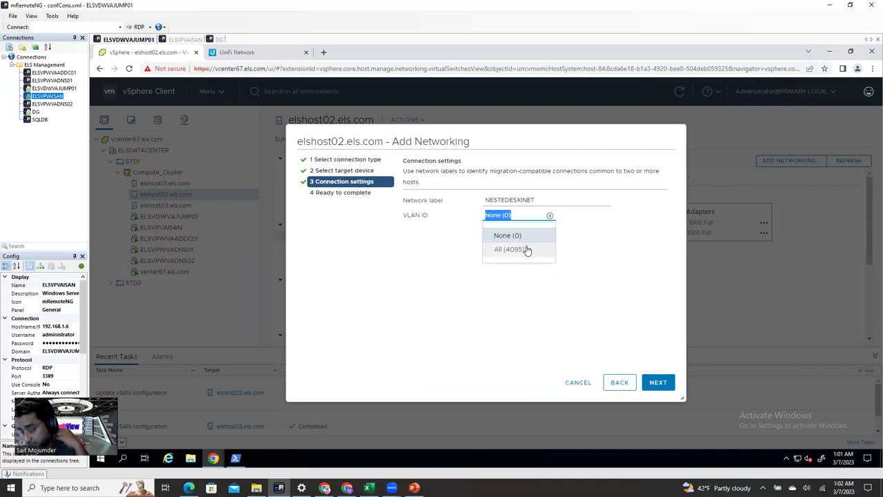
left_click(285, 54)
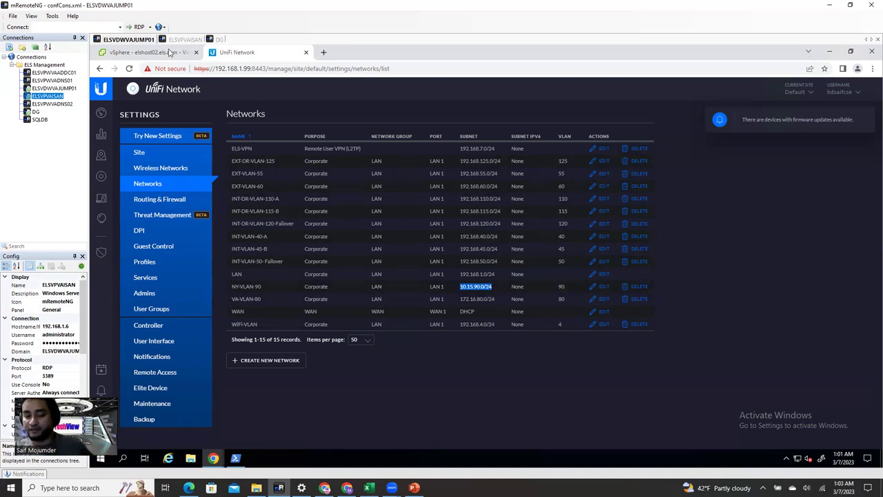
Return to the vSphere Add Networking wizard after checking UniFi's NY-VLAN-90 (VLAN 90) network.
left_click(169, 53)
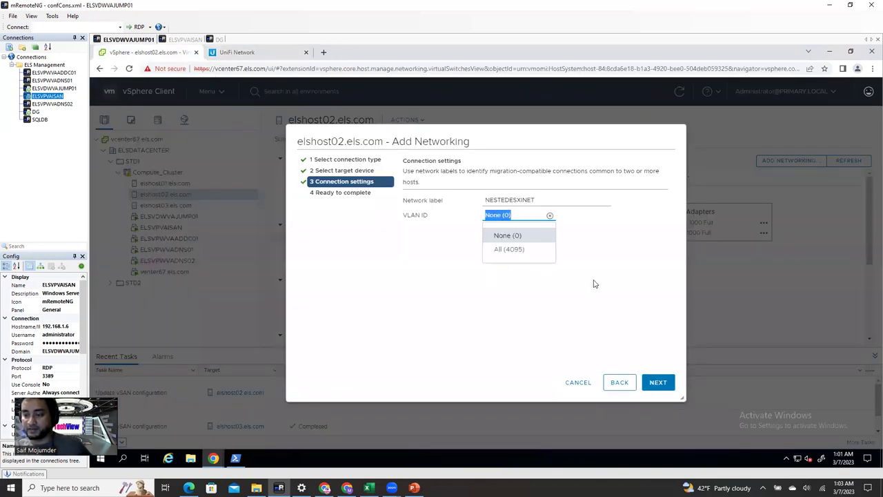
left_click(624, 304)
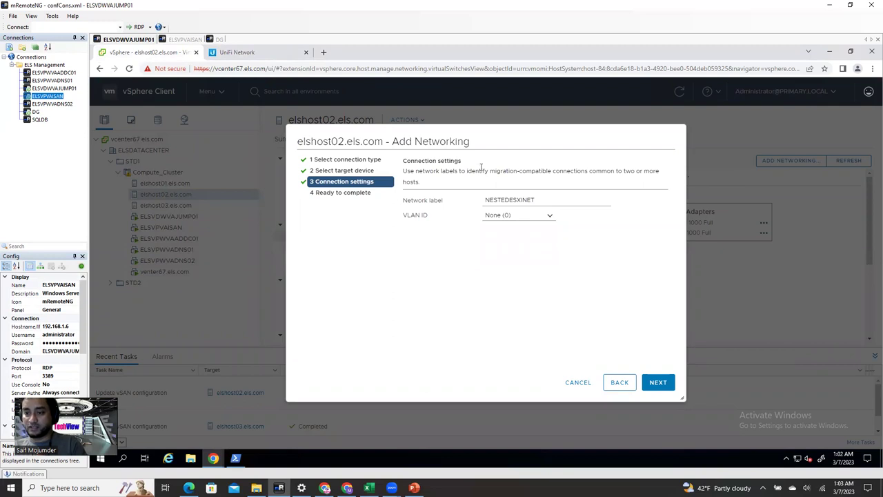
left_click(658, 385)
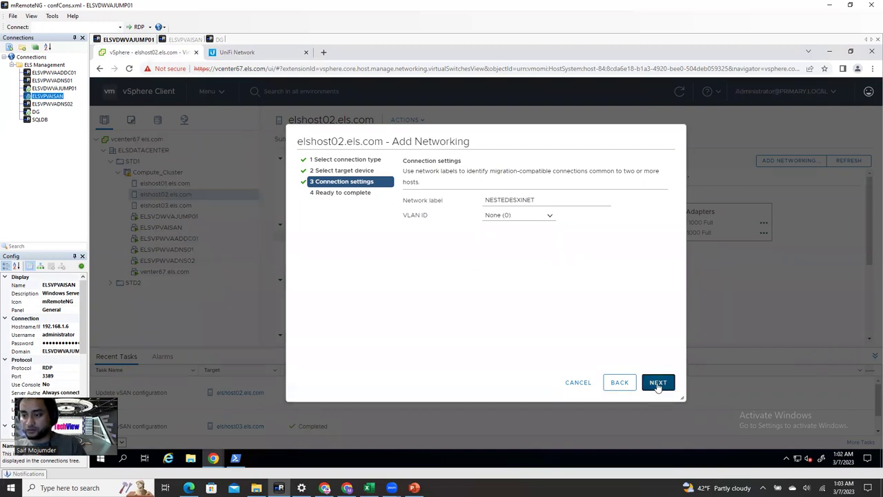
left_click(659, 384)
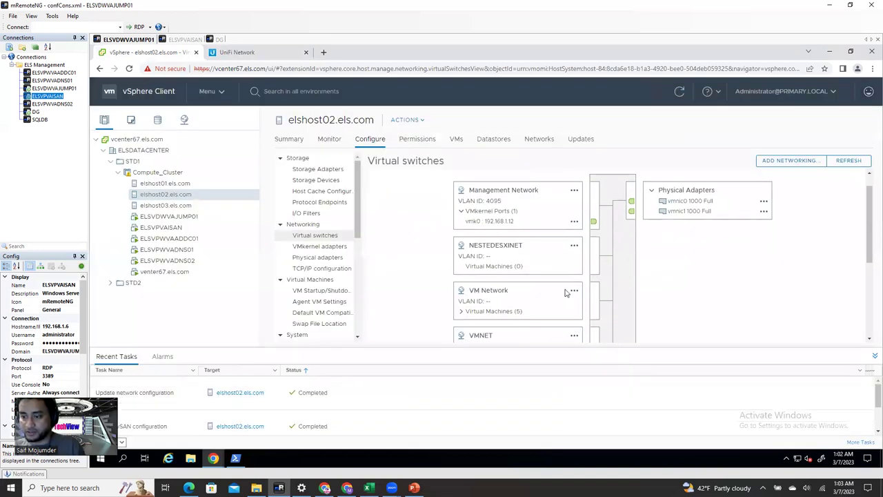
scroll(565, 293, "down", 2)
scroll(567, 289, "up", 2)
left_click(575, 290)
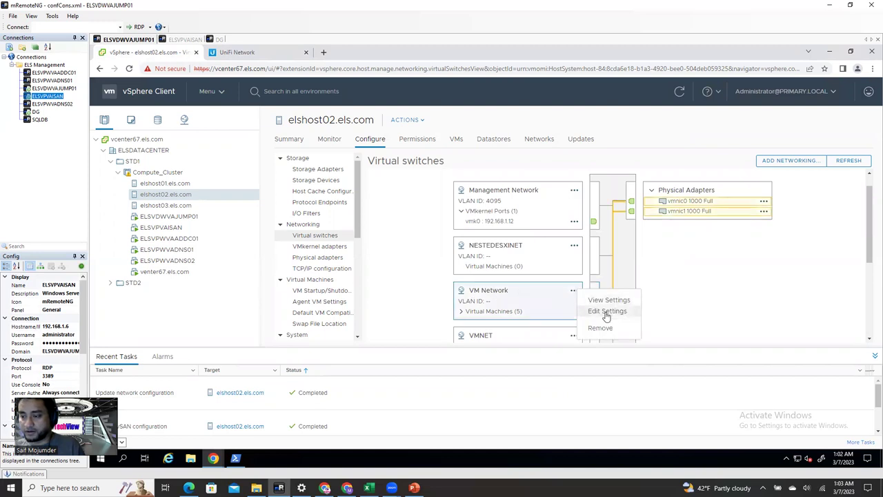
left_click(606, 311)
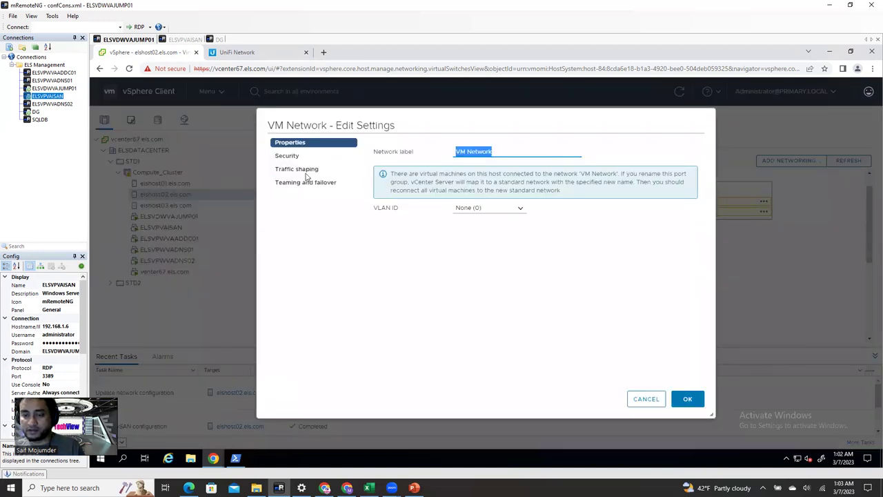
left_click(290, 156)
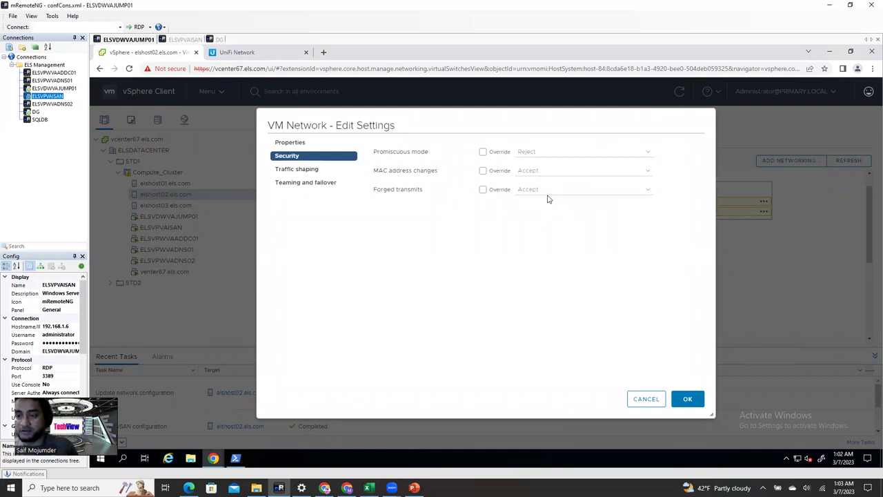
left_click(645, 399)
left_click(574, 245)
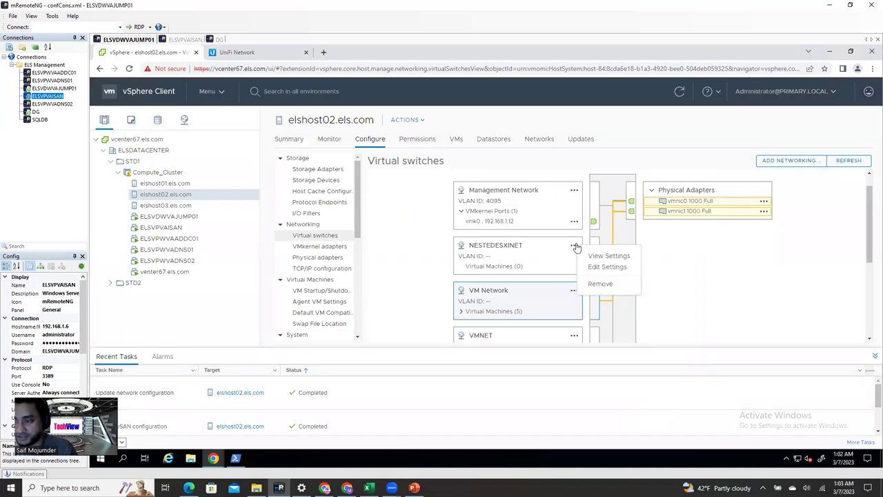
Override NESTEDESXINET's Promiscuous mode and Forged transmits security policies to Accept on elshost02.
left_click(607, 267)
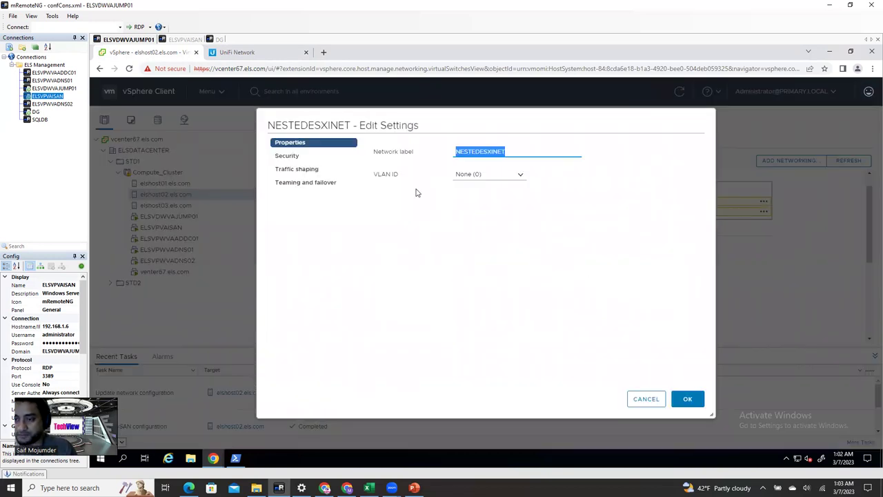
left_click(296, 158)
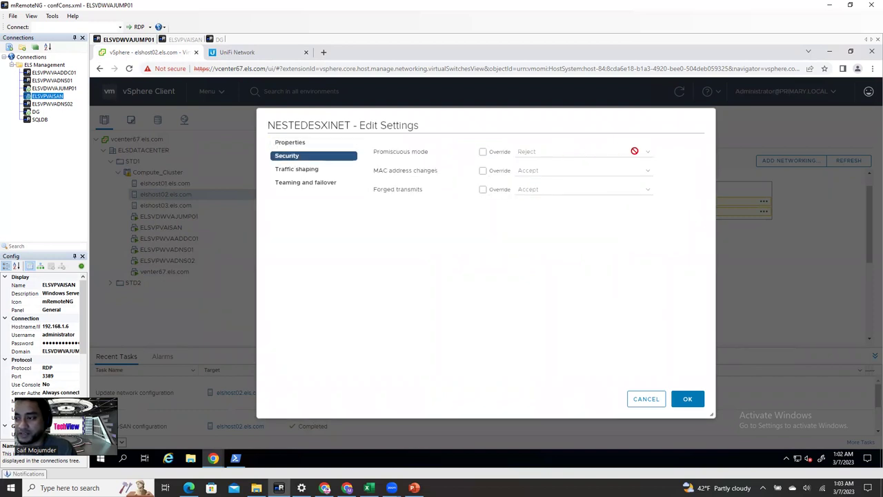
left_click(491, 151)
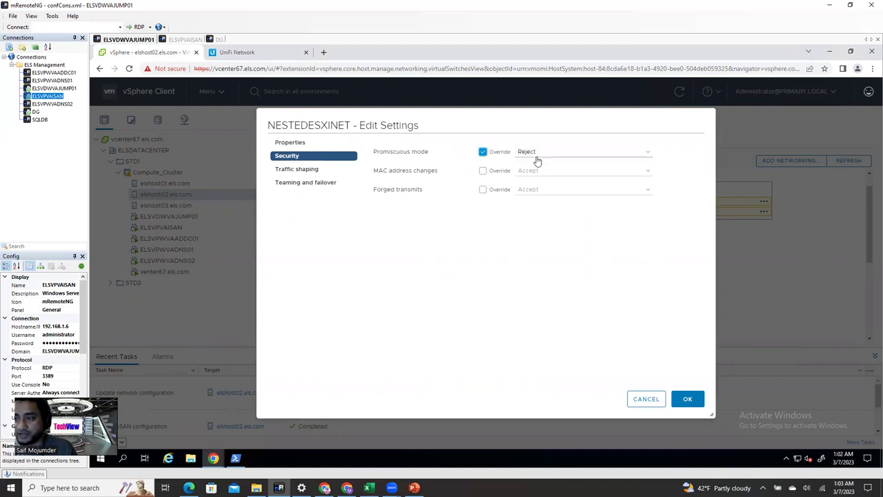
left_click(554, 152)
left_click(531, 162)
left_click(482, 190)
left_click(561, 191)
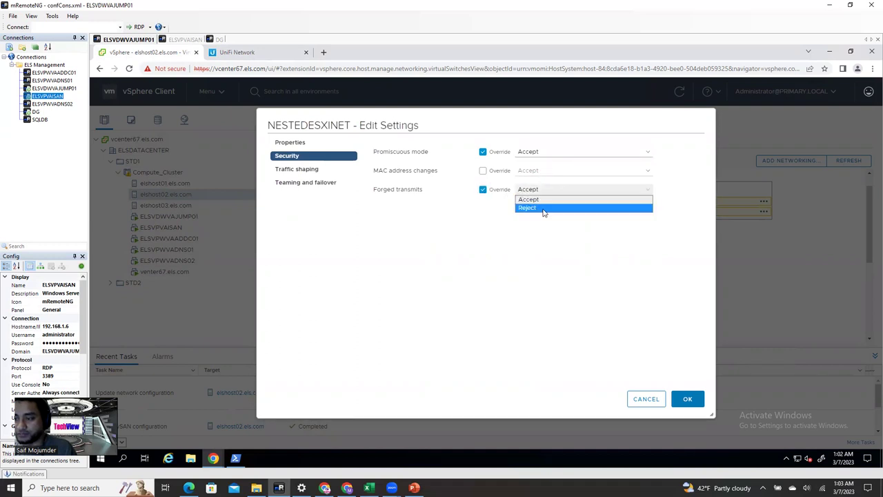
left_click(544, 199)
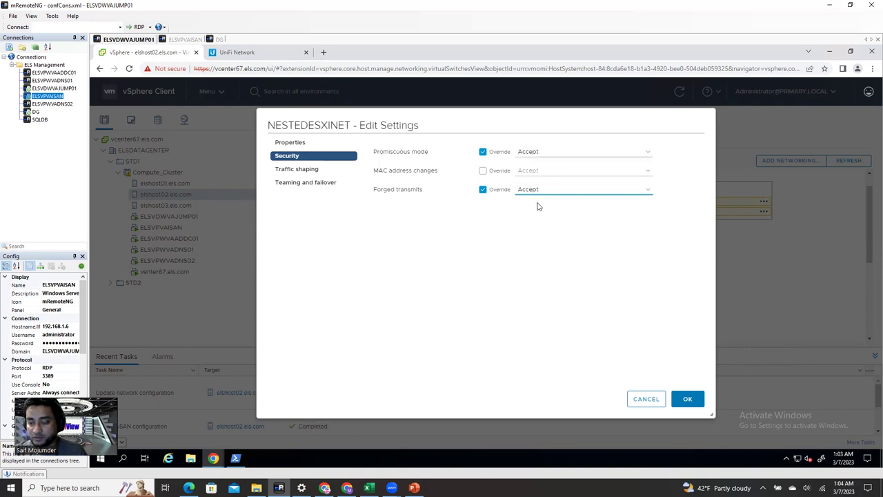
left_click(685, 399)
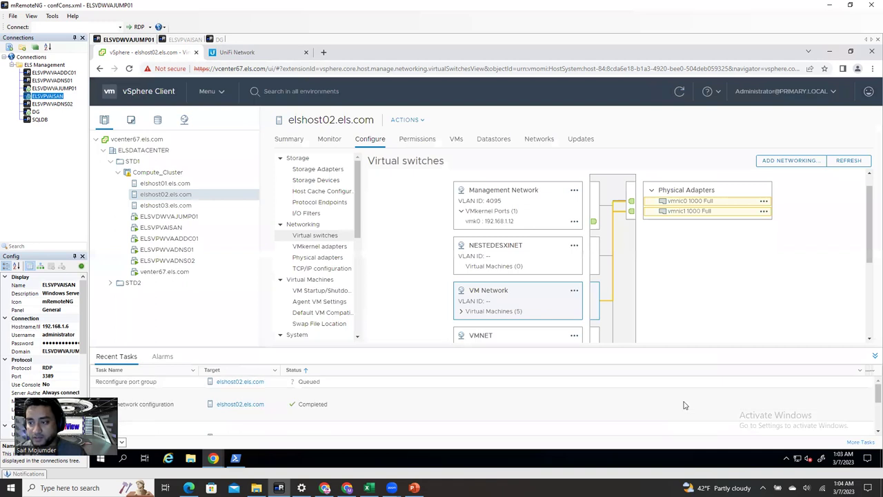
Browse elshost02's Actions menu, inspect NESTEDESXINET's uplink path, then select elshost03.els.com.
left_click(574, 246)
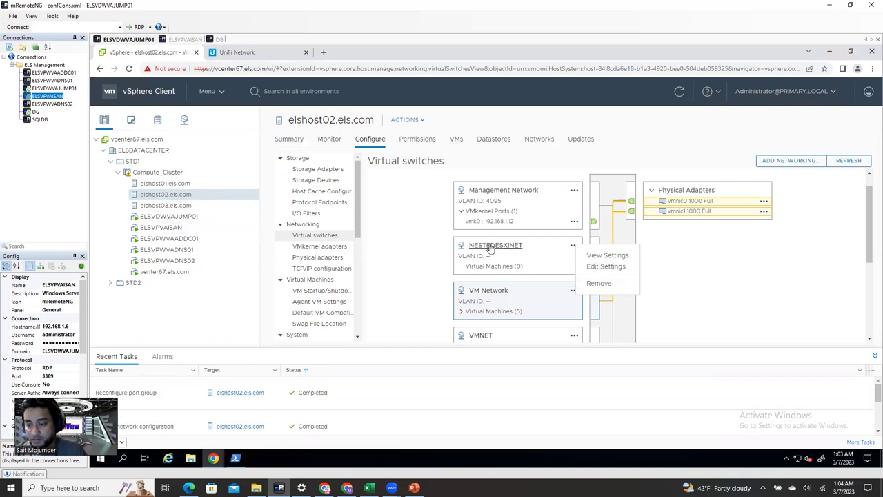
left_click(166, 196)
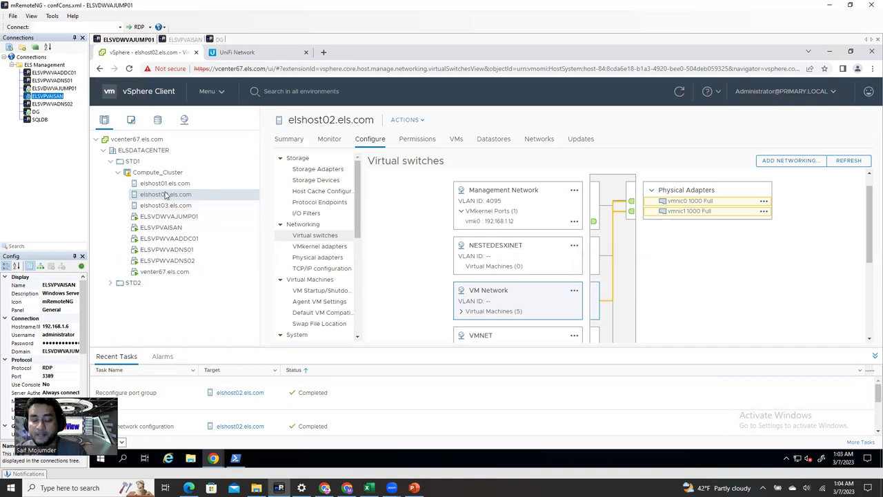
right_click(167, 194)
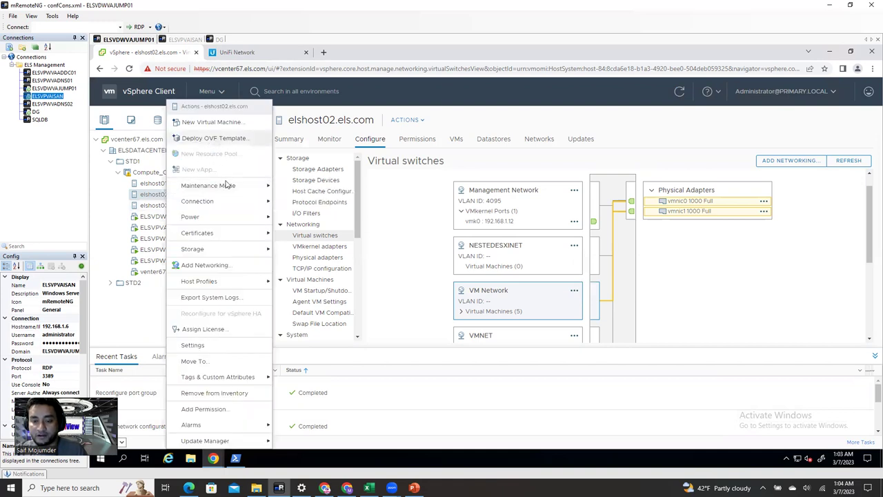
mouse_move(231, 203)
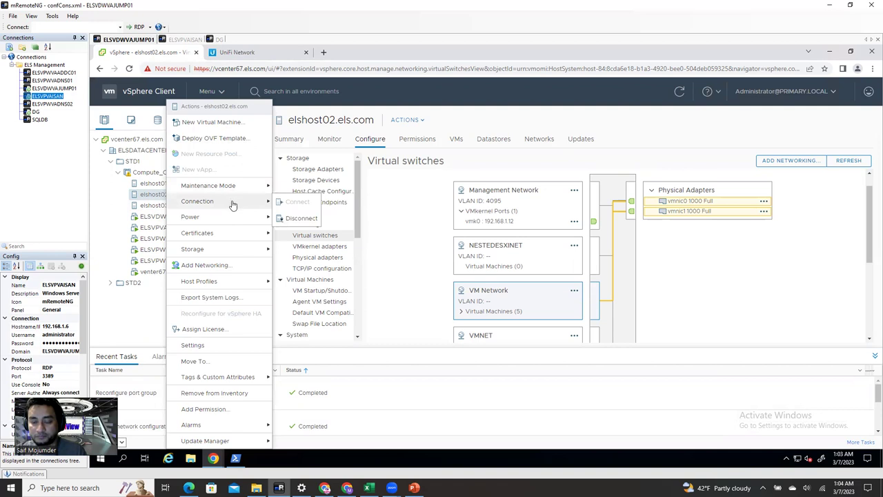
mouse_move(247, 186)
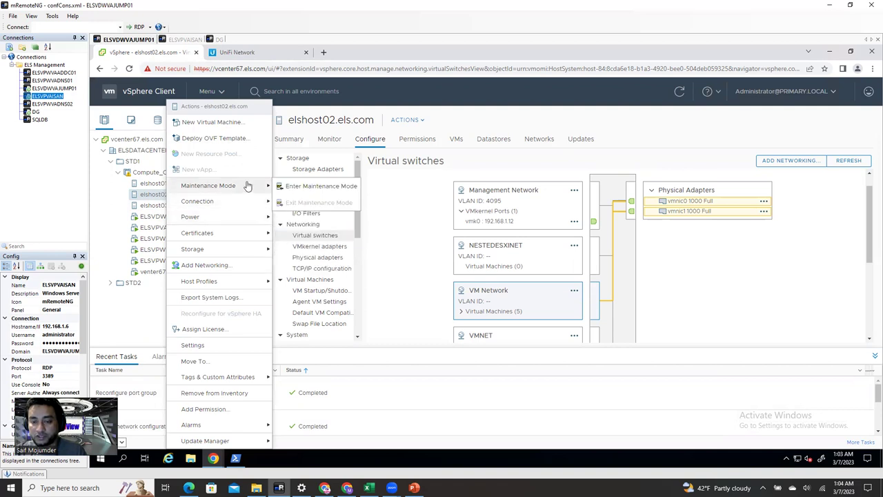
left_click(692, 294)
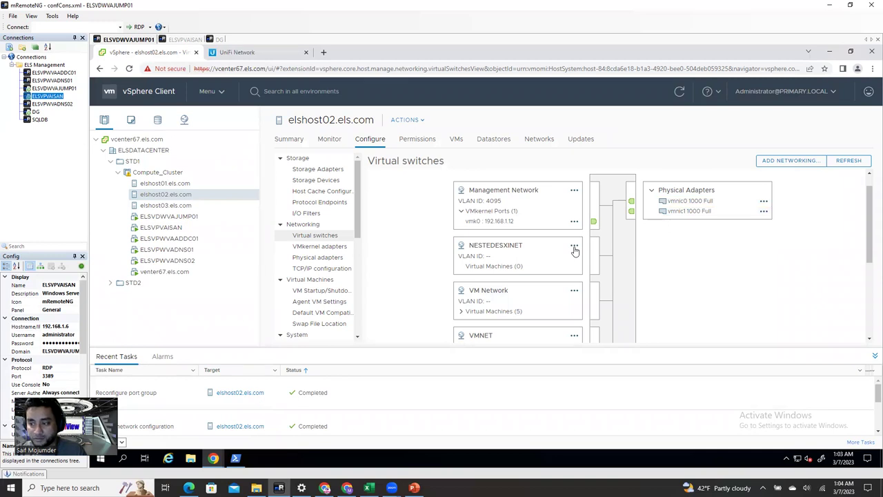
left_click(503, 251)
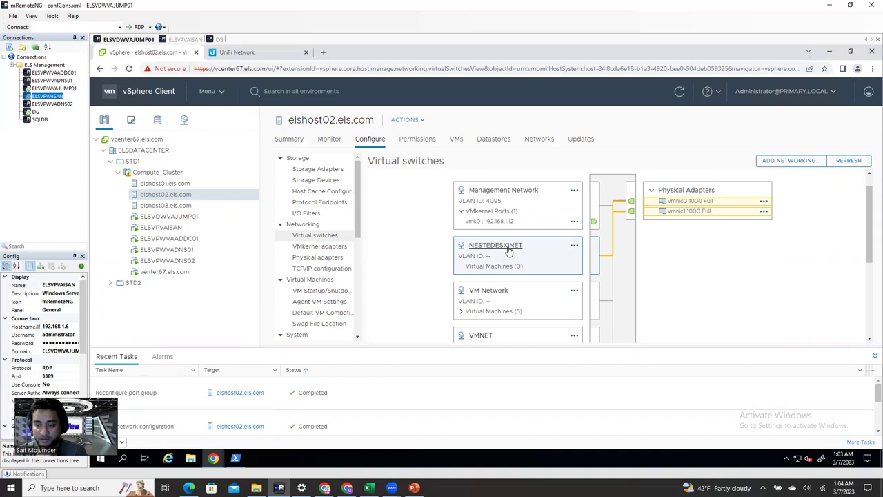
left_click(166, 206)
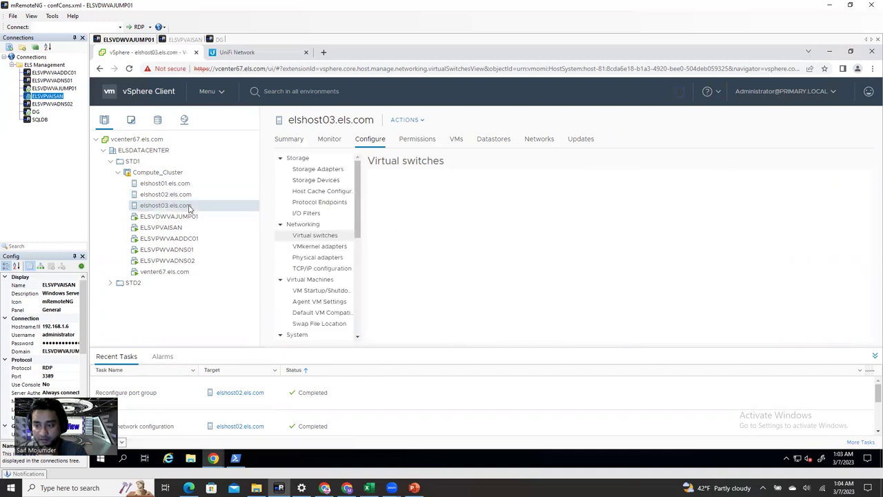
Select elshost02.els.com under Compute_Cluster to show its virtual switches with NESTEDESXINET.
left_click(188, 197)
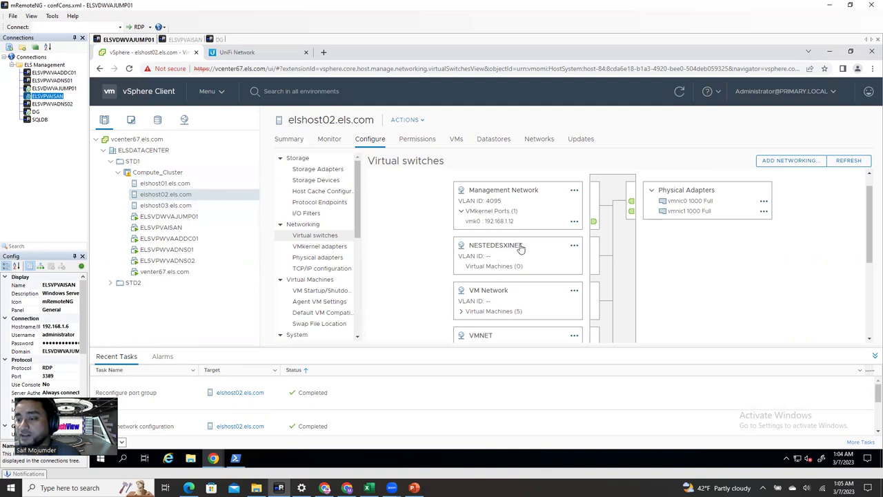
Review NESTEDESXINET's Edit Settings without changes, then select elshost03.els.com.
left_click(573, 249)
left_click(597, 270)
key("ctrl+c")
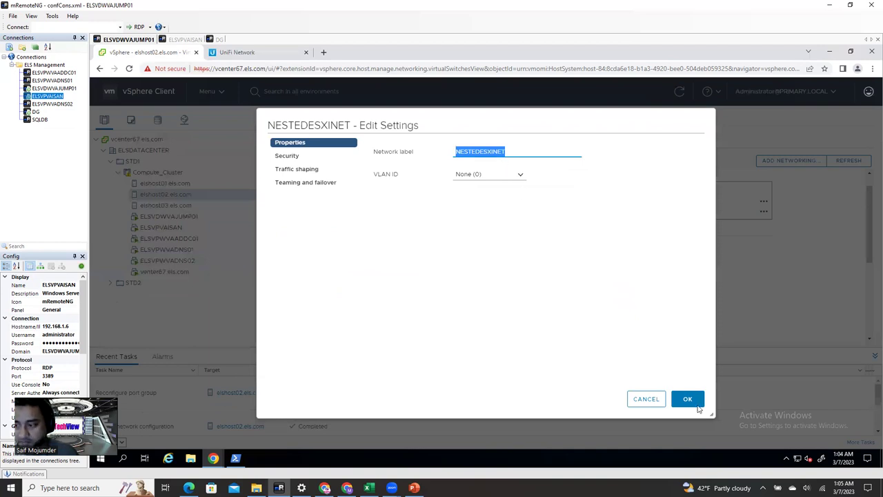
left_click(646, 401)
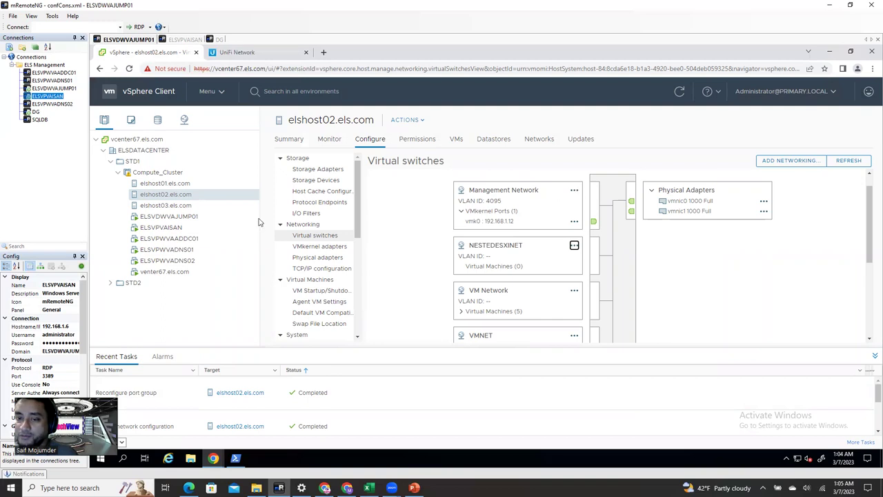
left_click(192, 207)
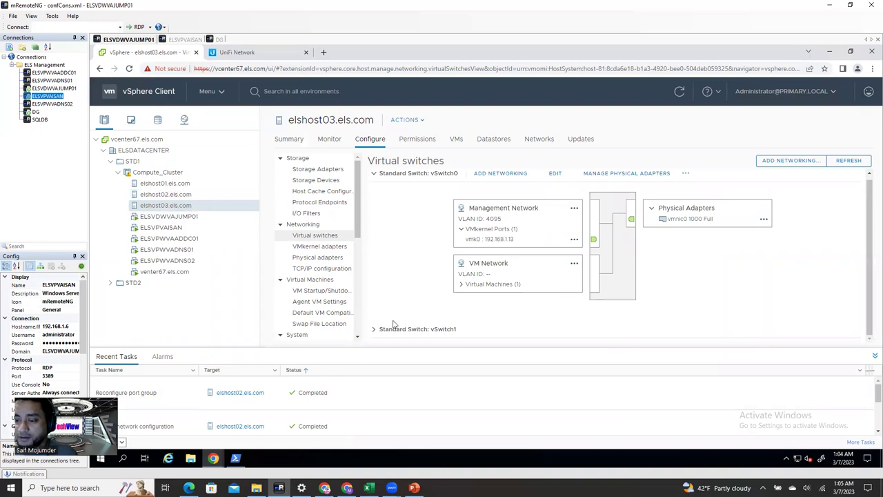
Expand vSwitch1 on elshost03 and elshost01 to view their port groups.
left_click(374, 329)
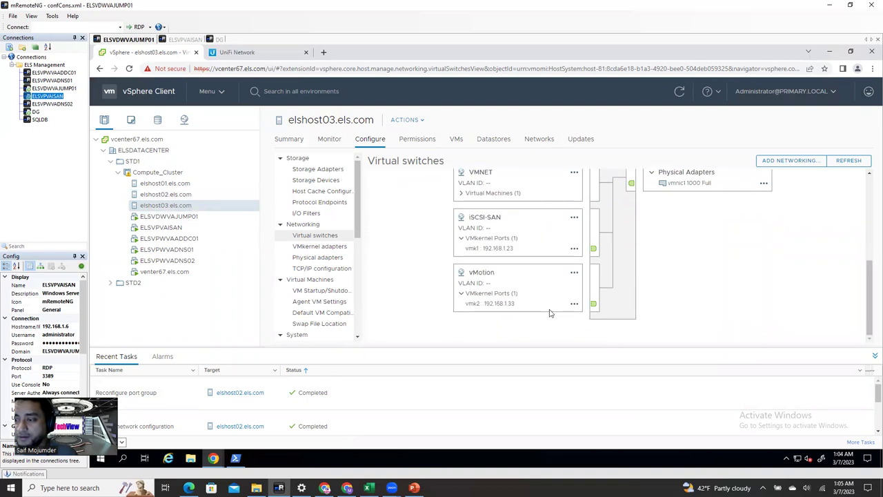
scroll(550, 322, "up", 2)
left_click(177, 186)
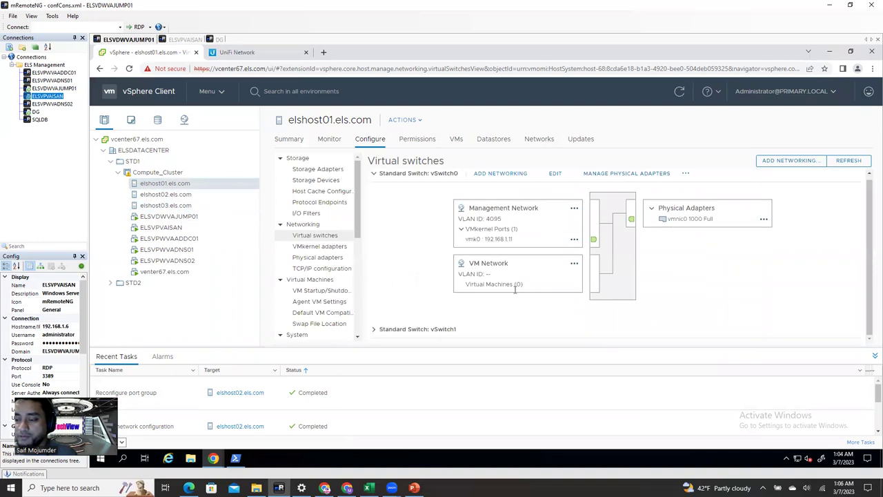
left_click(374, 333)
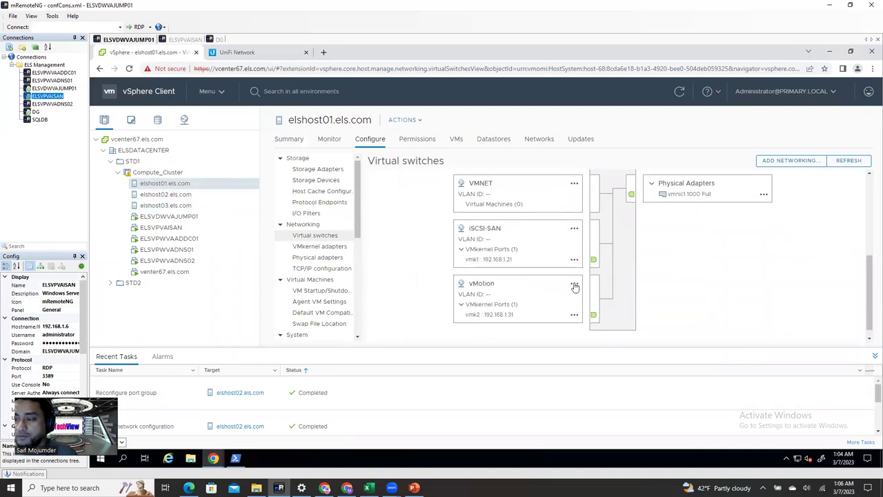
scroll(577, 284, "up", 3)
scroll(583, 276, "down", 1)
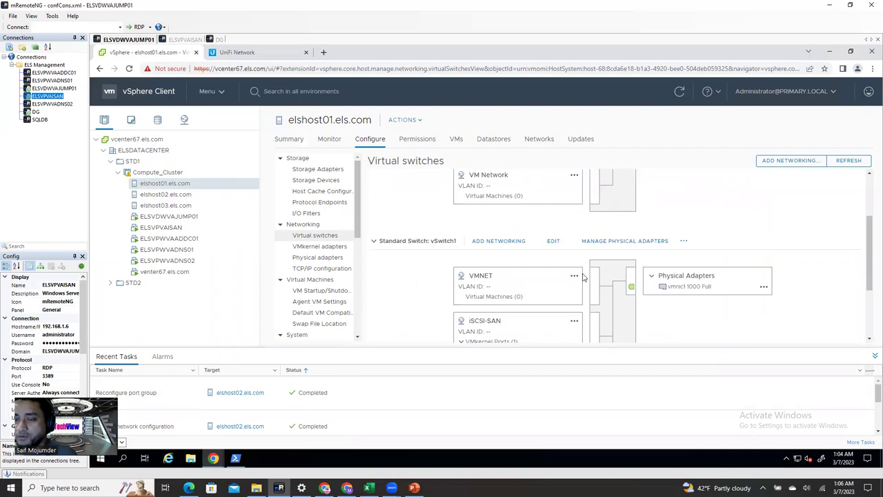
scroll(583, 277, "up", 1)
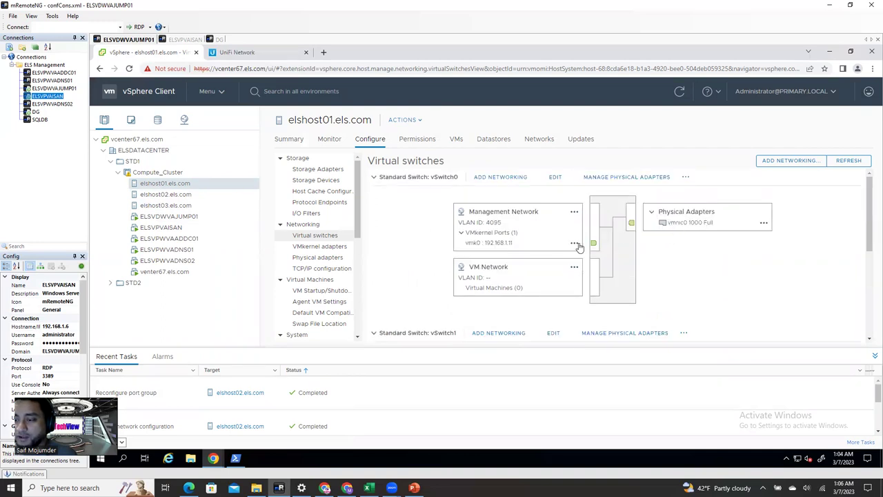
scroll(516, 303, "down", 3)
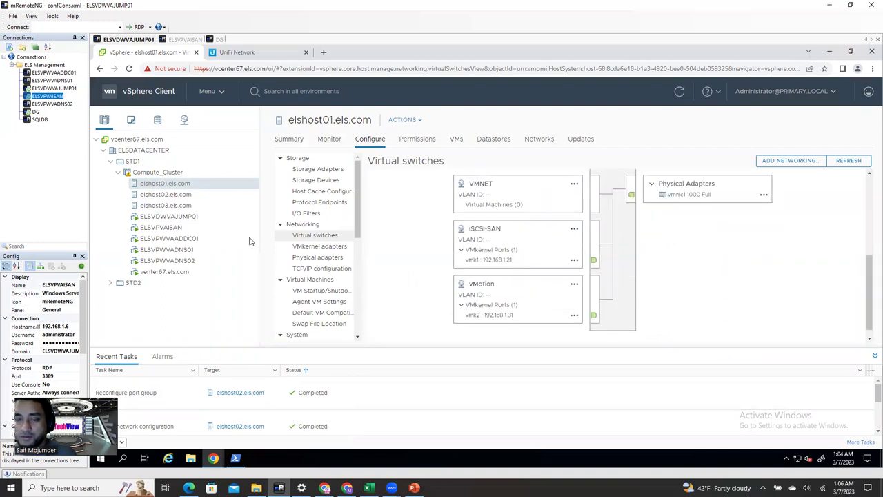
On elshost02, trace the Management Network and NESTEDESXINET uplink paths, then select elshost01.
left_click(183, 196)
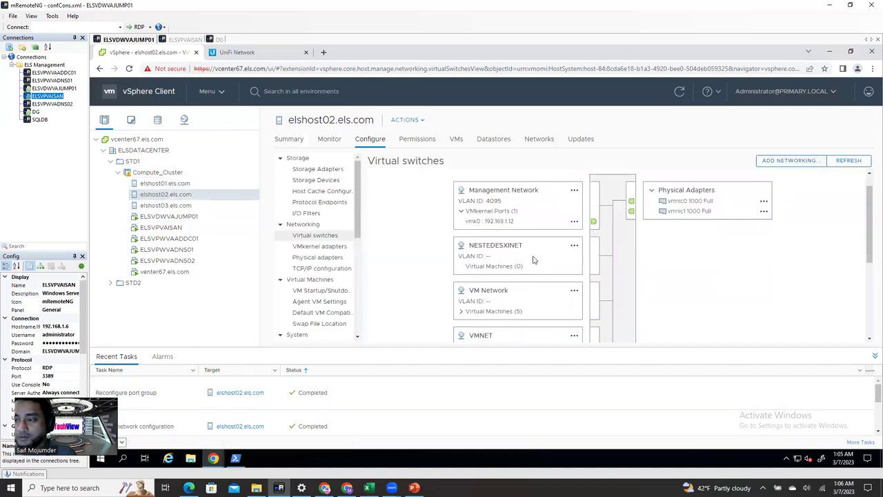
scroll(629, 243, "up", 1)
scroll(630, 249, "down", 3)
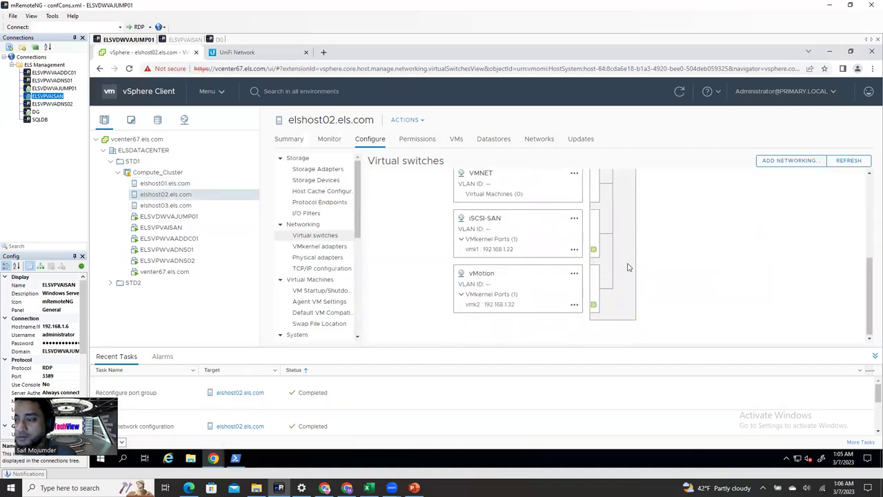
scroll(628, 272, "up", 3)
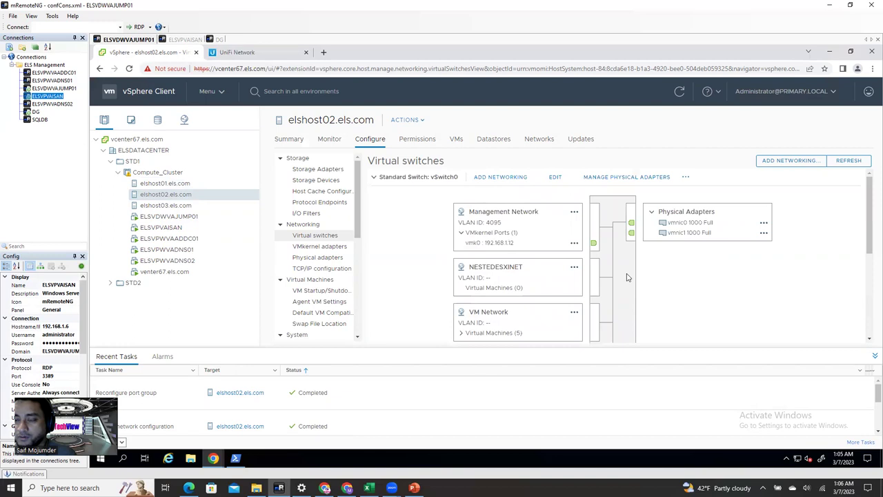
scroll(631, 290, "down", 3)
scroll(638, 303, "up", 3)
left_click(503, 218)
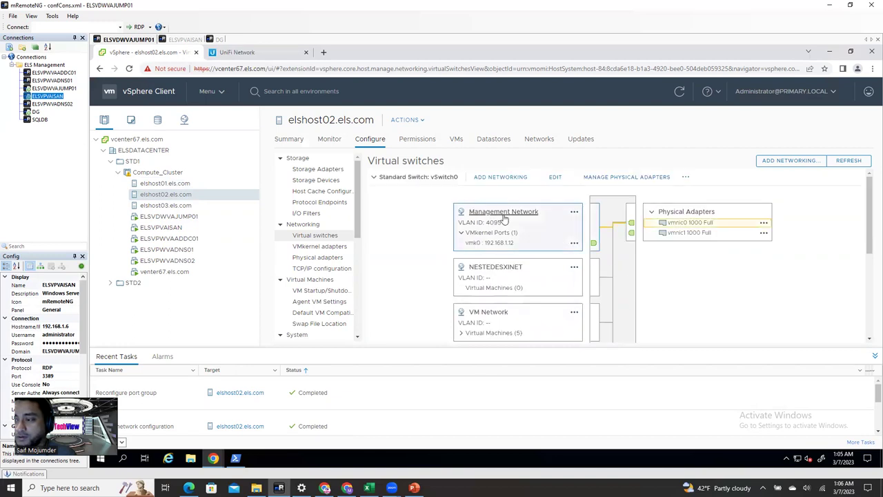
left_click(500, 268)
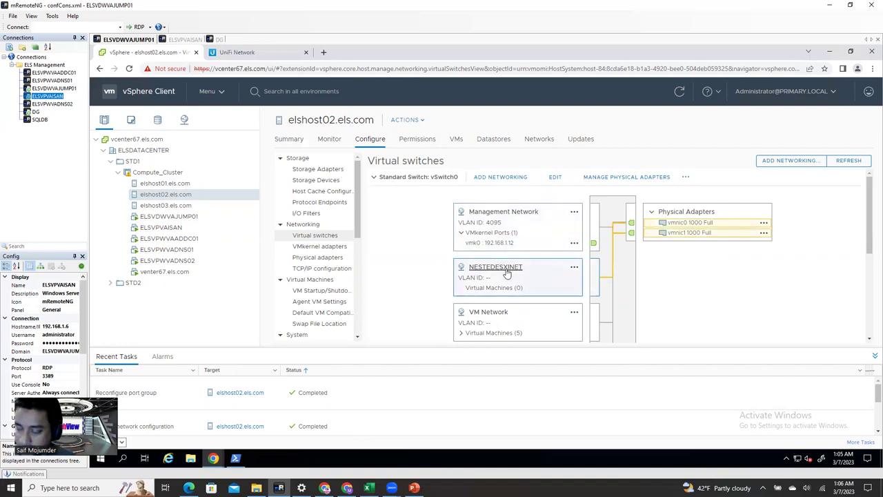
left_click(173, 185)
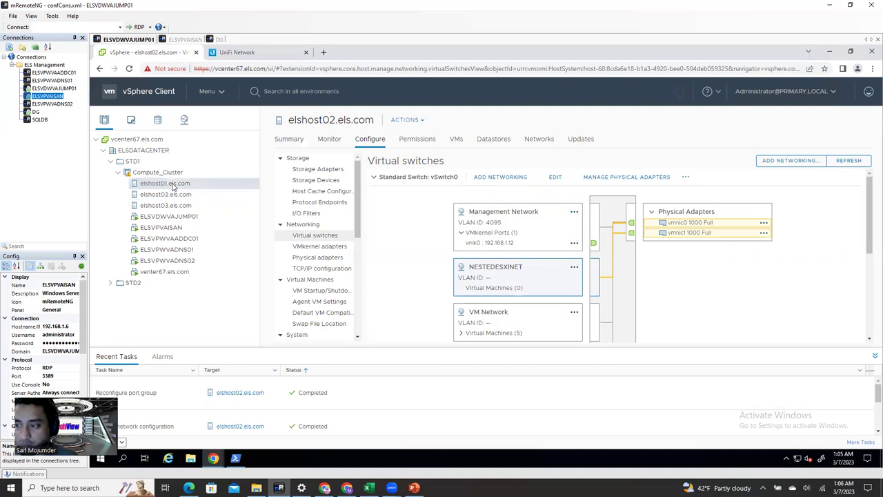
Create a NESTEDESXINET virtual machine port group on elshost01's existing vSwitch0.
left_click(501, 178)
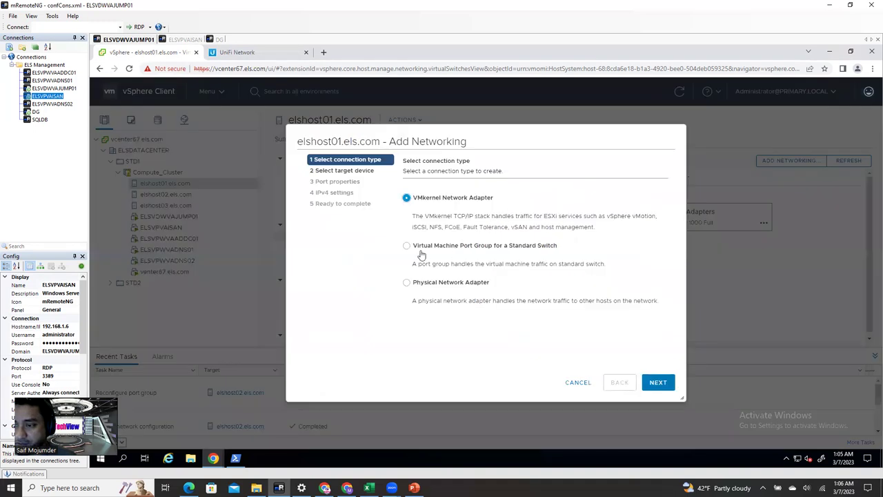
left_click(407, 245)
left_click(658, 382)
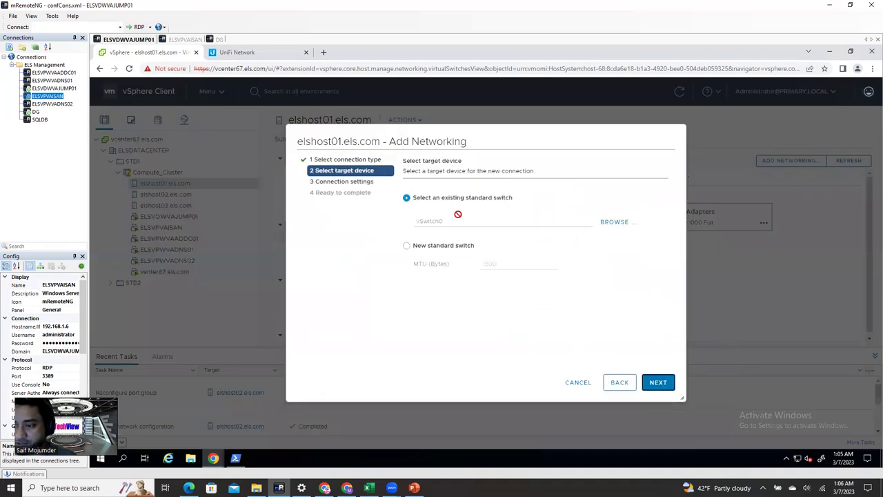
left_click(659, 383)
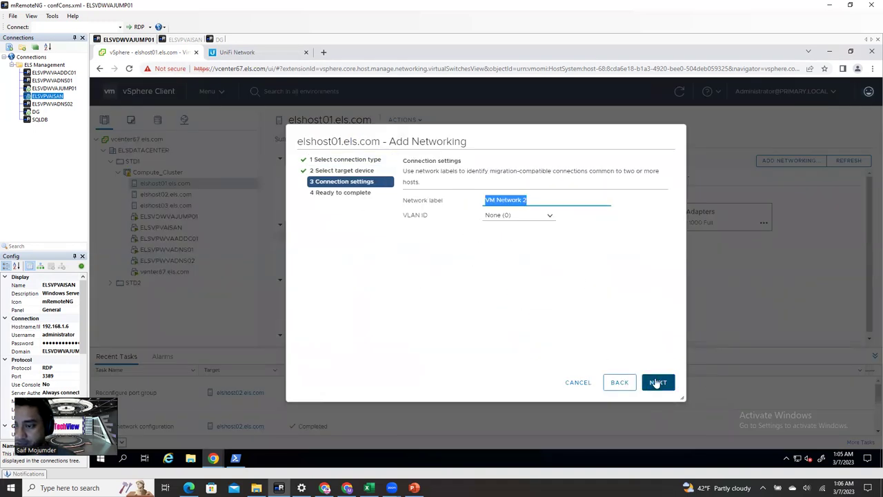
key("ctrl+v")
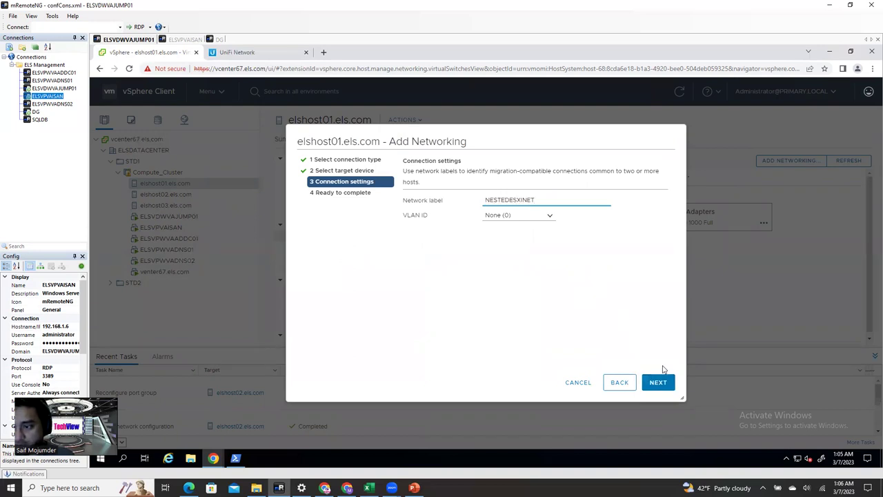
left_click(659, 383)
left_click(659, 383)
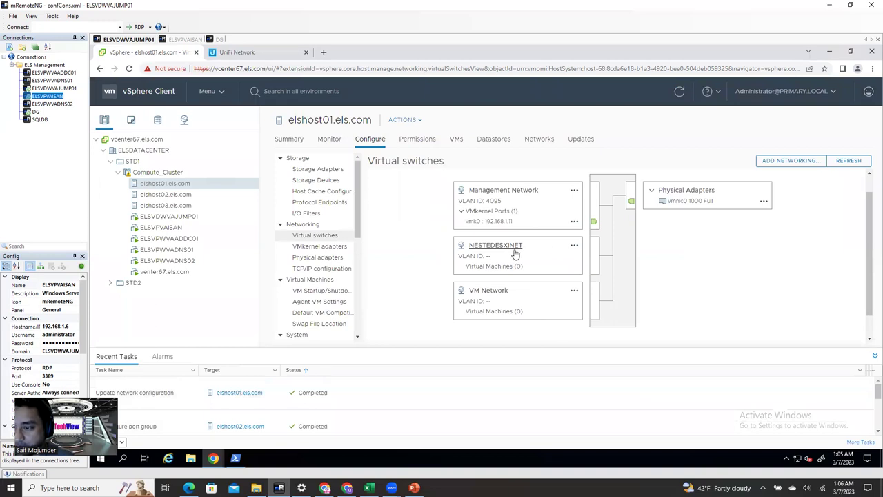
Override the new port group's Promiscuous mode and Forged transmits policies to Accept.
left_click(510, 249)
left_click(574, 245)
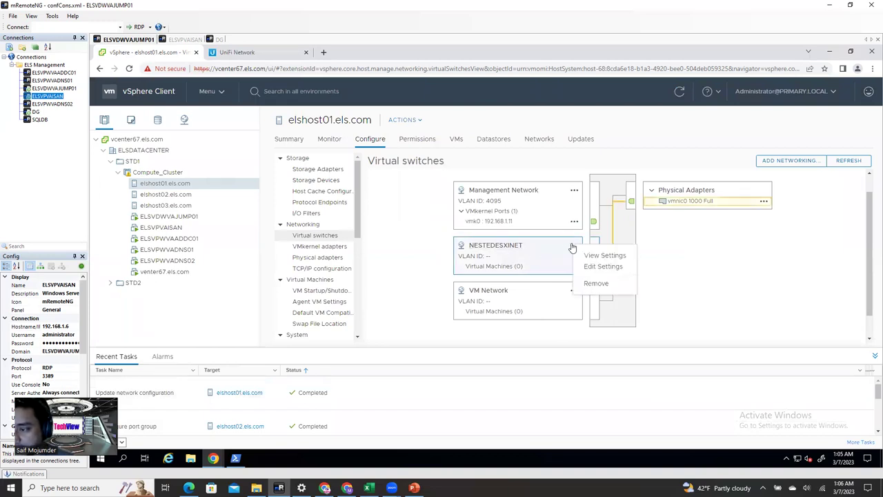
left_click(589, 268)
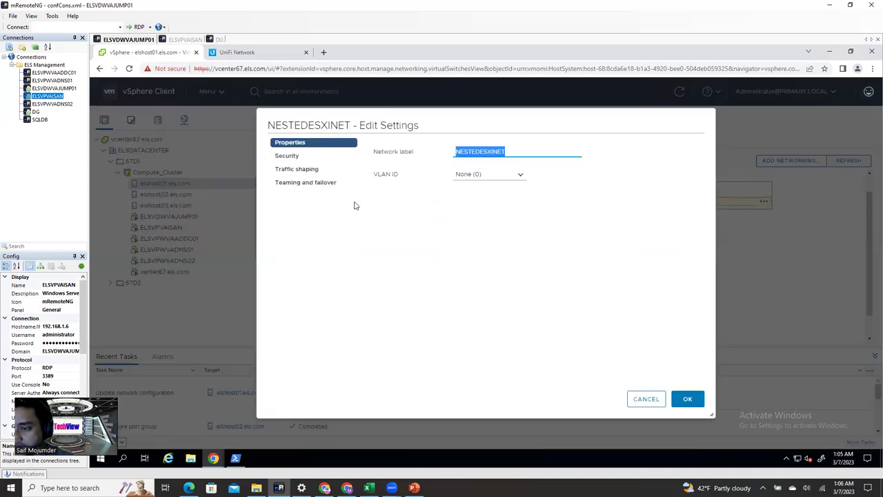
left_click(288, 157)
left_click(488, 155)
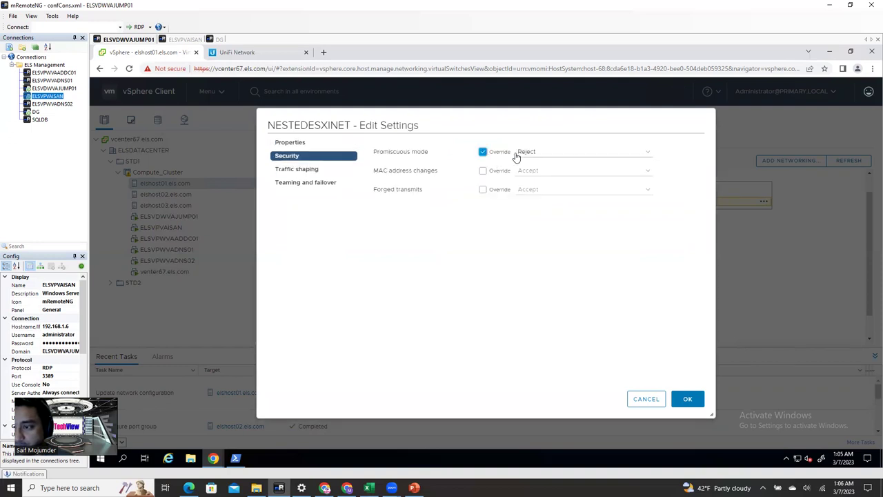
left_click(542, 155)
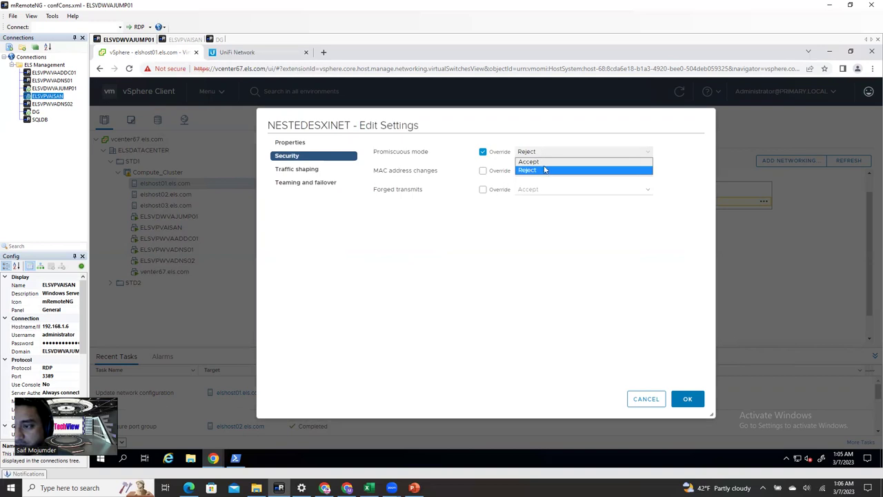
left_click(542, 162)
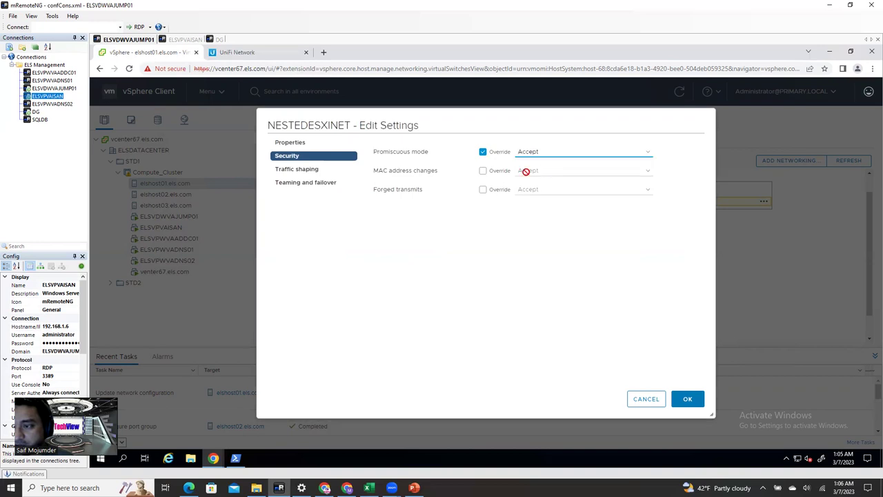
left_click(483, 189)
left_click(543, 190)
left_click(537, 201)
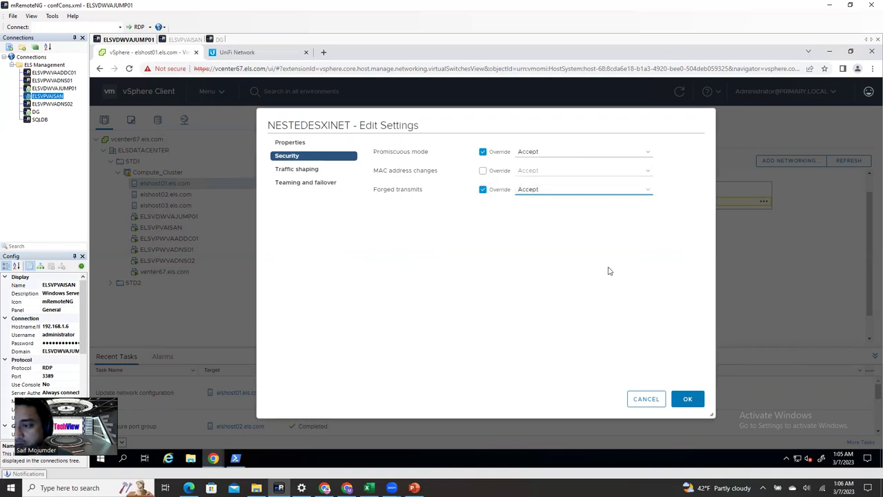
left_click(686, 400)
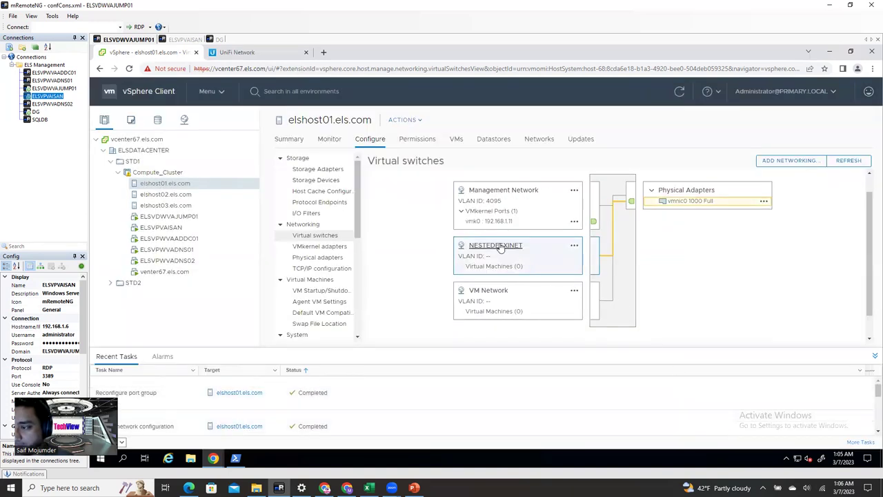
On elshost03.els.com, create VM port group NESTEDESXINET on existing vSwitch0 with no VLAN.
left_click(179, 205)
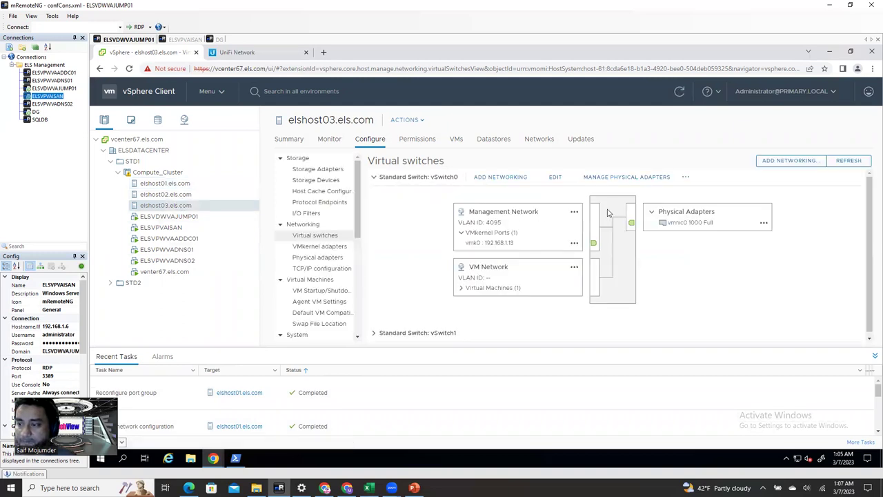
left_click(506, 177)
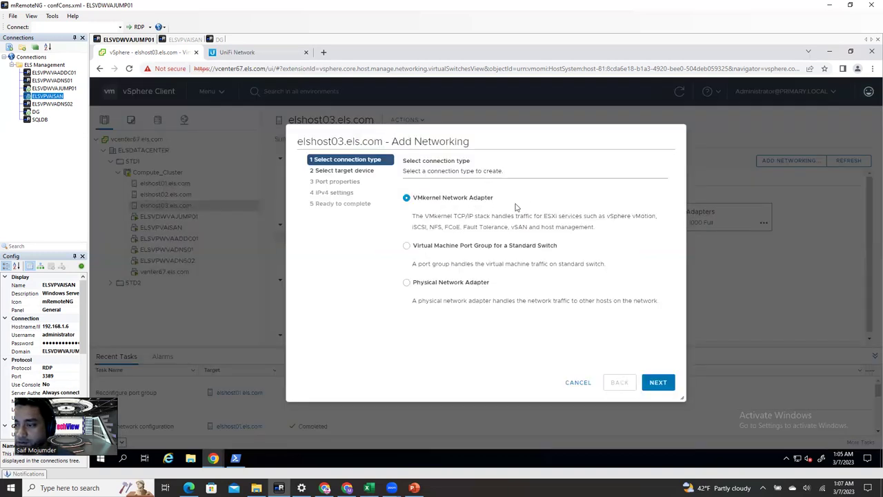
left_click(407, 245)
left_click(658, 384)
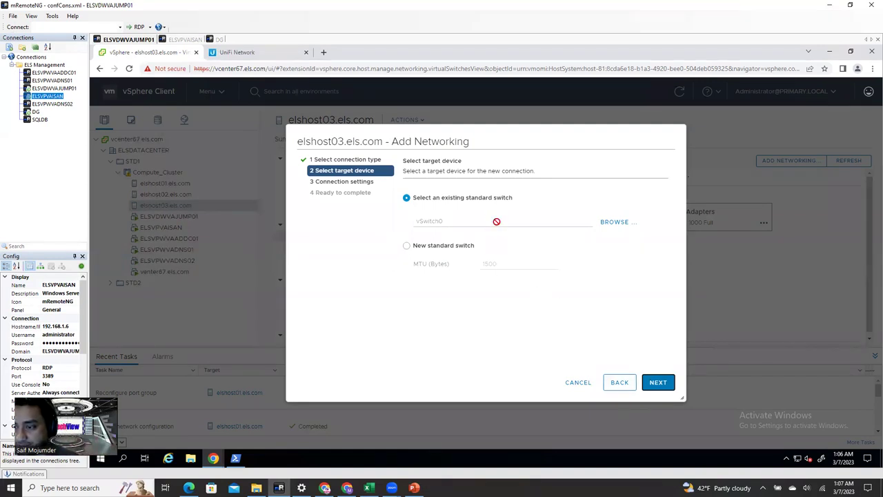
left_click(657, 383)
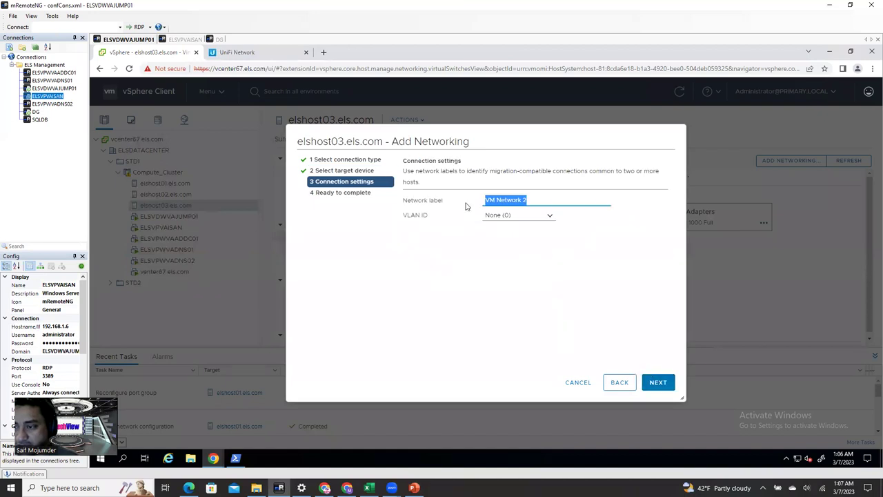
left_click(617, 383)
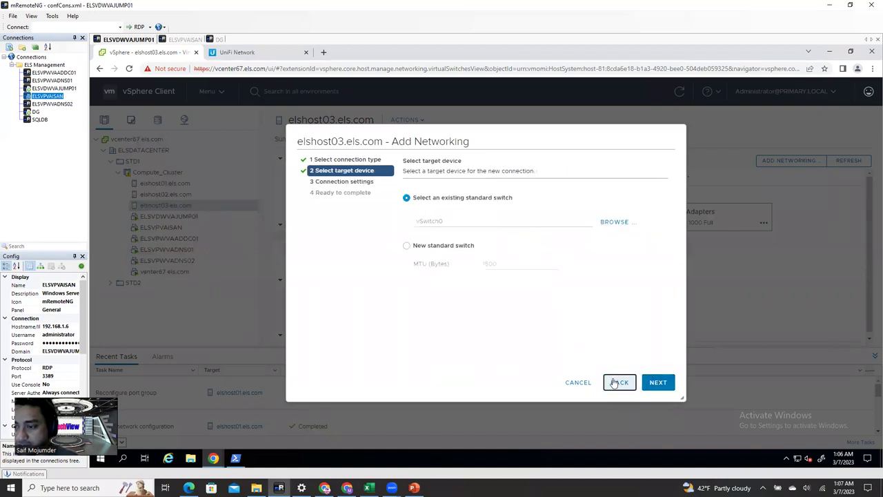
left_click(656, 382)
type("NESTEDESXINET")
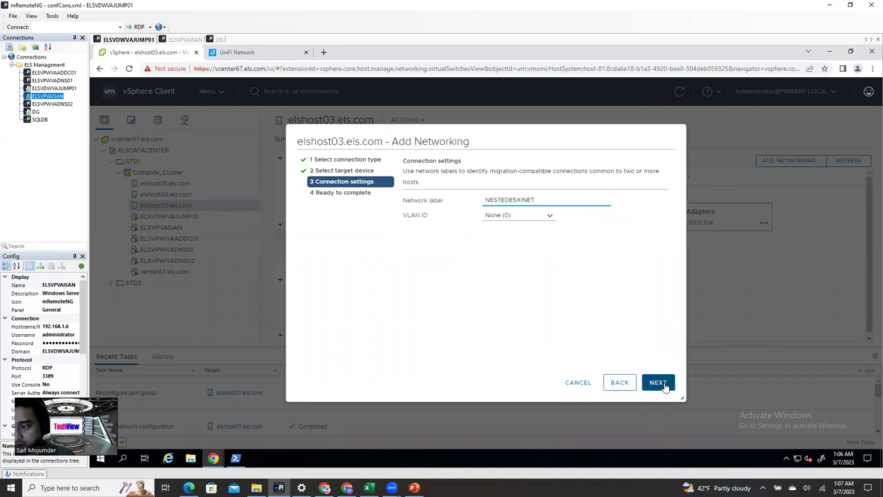
left_click(663, 382)
left_click(666, 385)
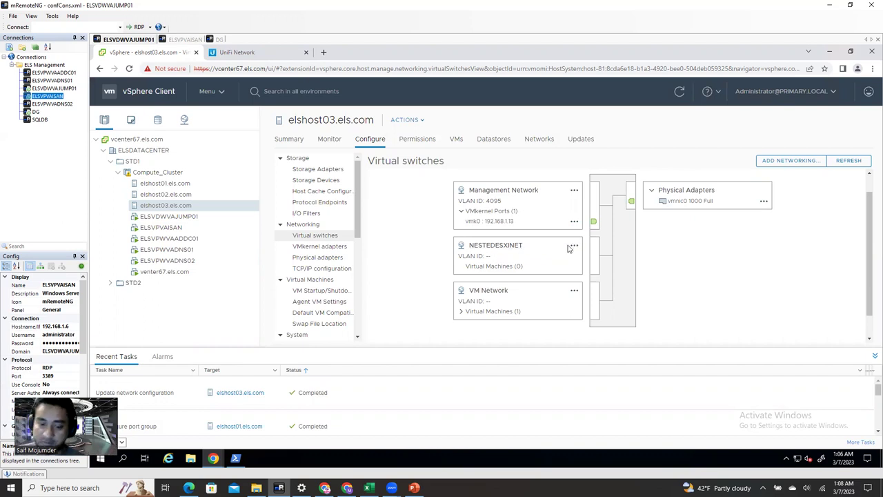
Override elshost03's NESTEDESXINET security so promiscuous mode and forged transmits are Accept, then select elshost01.
left_click(505, 250)
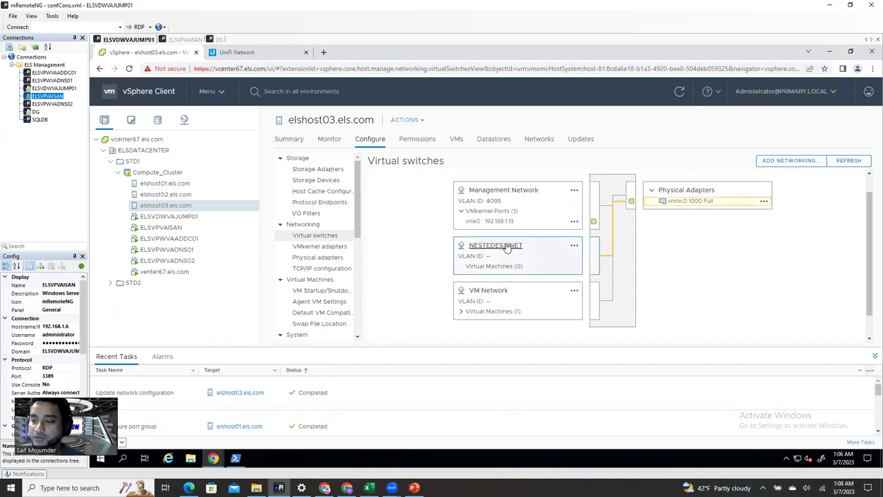
left_click(574, 246)
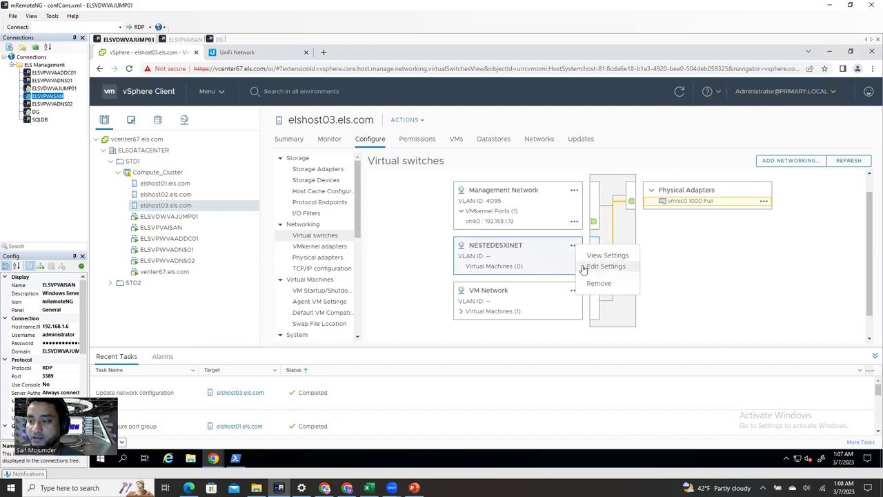
left_click(585, 269)
left_click(302, 157)
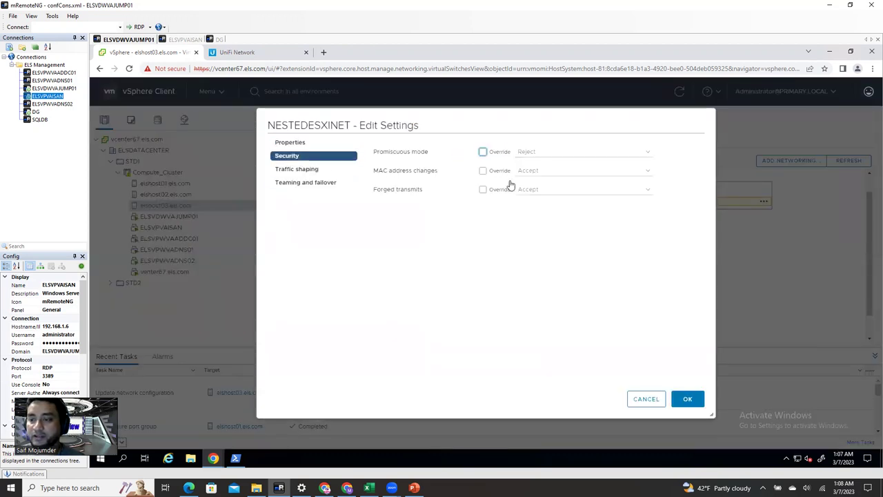
left_click(483, 152)
left_click(525, 153)
left_click(530, 169)
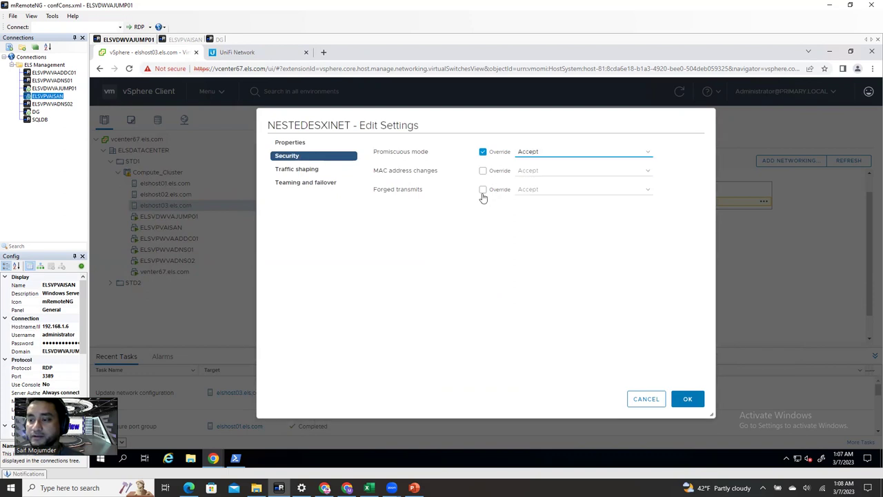
left_click(483, 190)
left_click(535, 192)
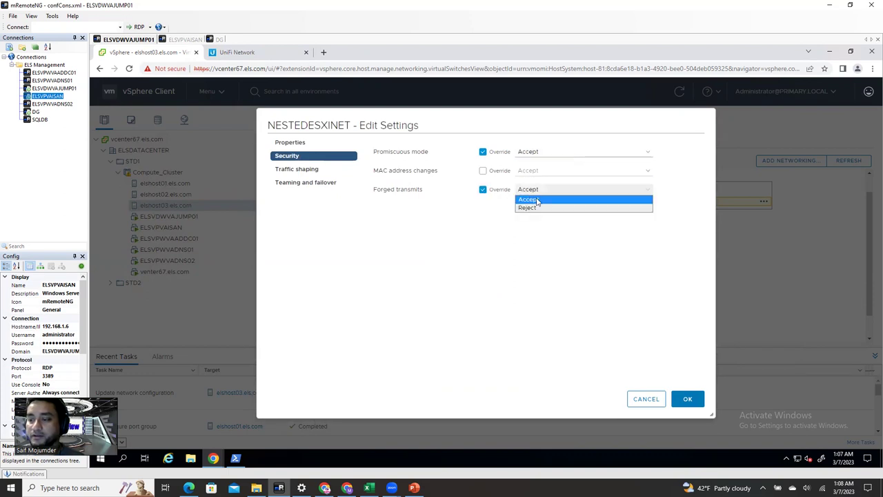
left_click(536, 199)
left_click(688, 400)
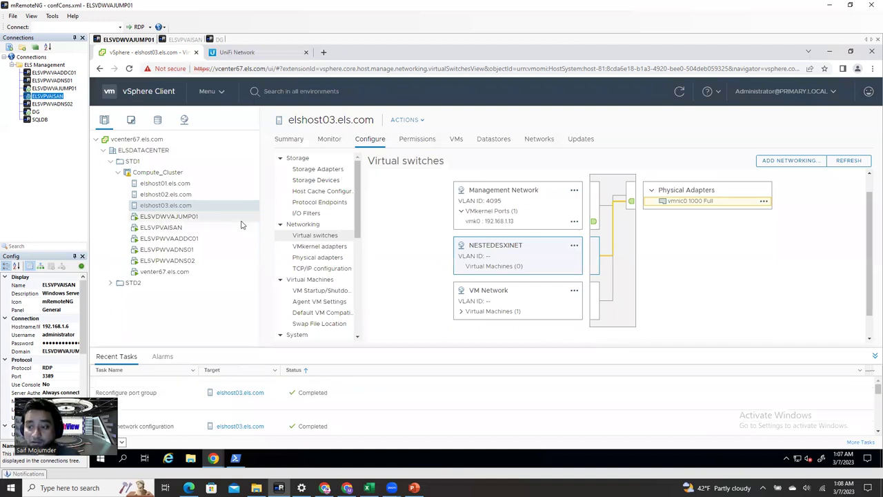
left_click(168, 183)
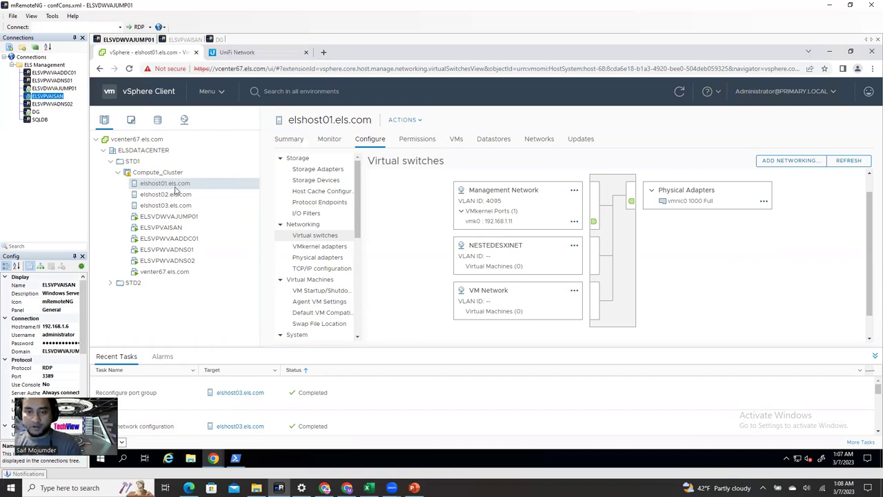
Start adding a Virtual Machine Port Group to elshost01 on the existing standard switch vSwitch0.
right_click(175, 189)
mouse_move(233, 187)
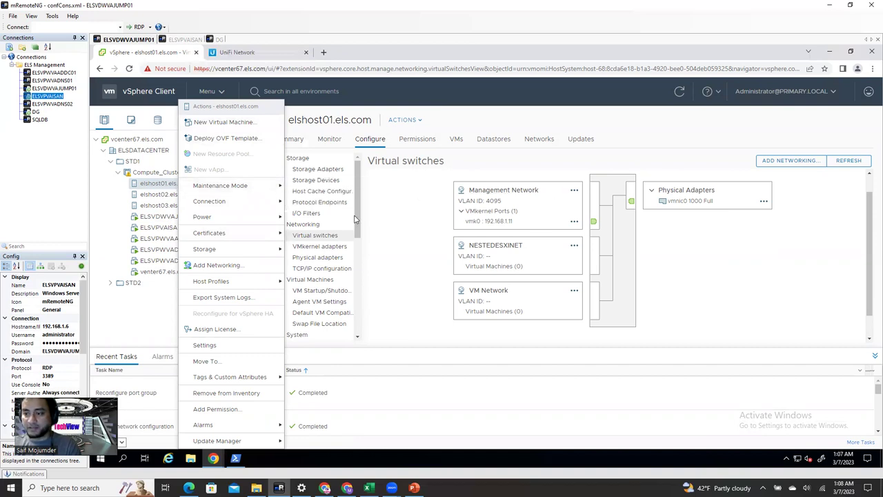
left_click(521, 192)
scroll(527, 200, "up", 1)
left_click(506, 178)
left_click(464, 250)
left_click(658, 383)
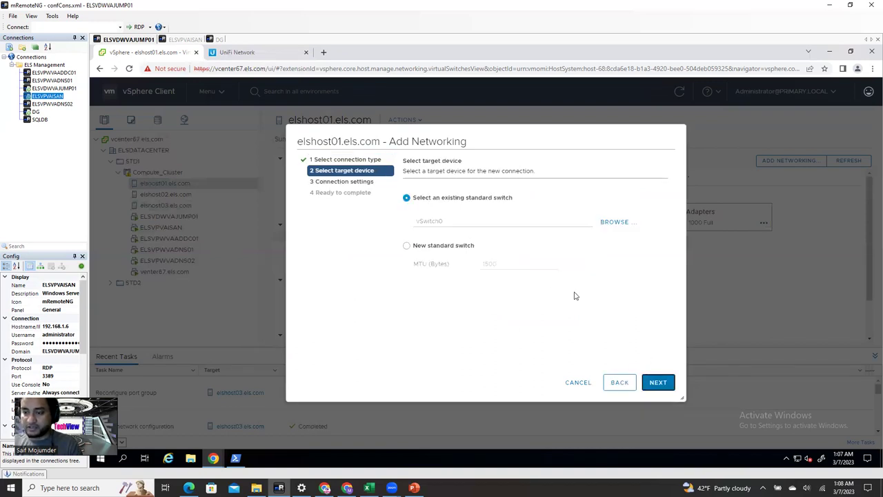
left_click(658, 382)
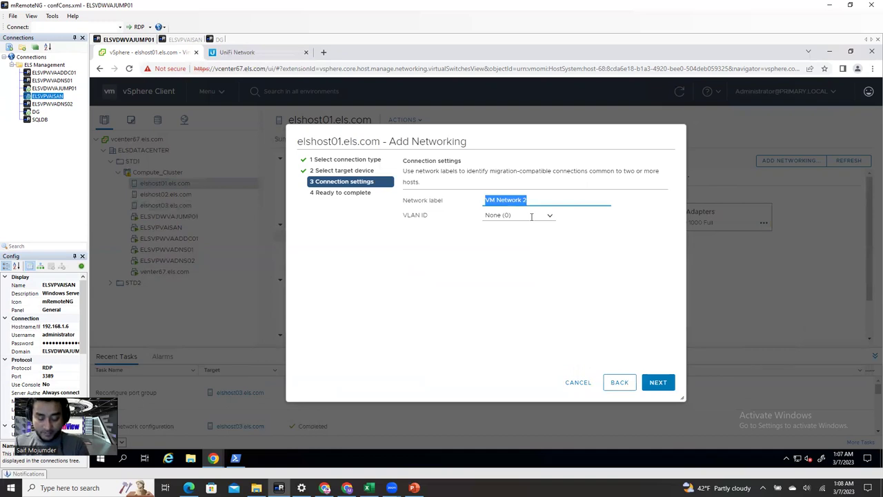
Label the port group NYNESTED with VLAN ID 90, finish, and bring up the vSAN plan slide.
type("NYNESTED")
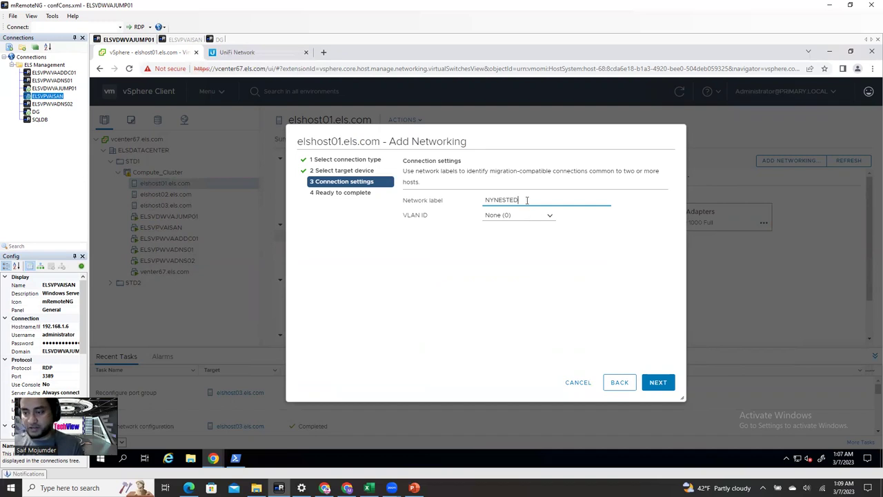
left_click_drag(526, 200, 475, 201)
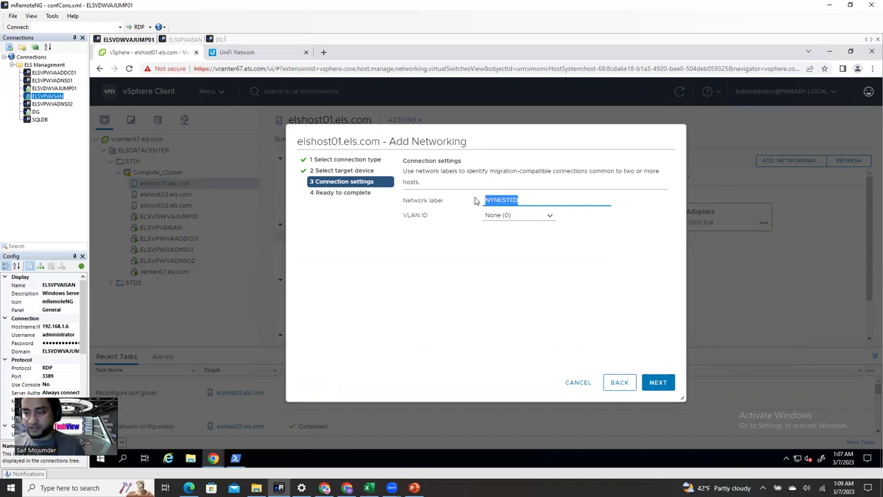
left_click(519, 216)
left_click(516, 216)
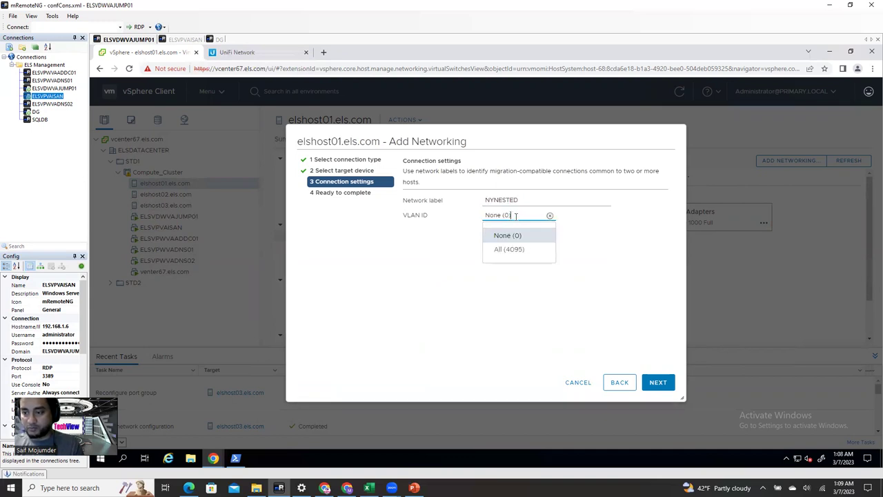
left_click_drag(515, 215, 475, 216)
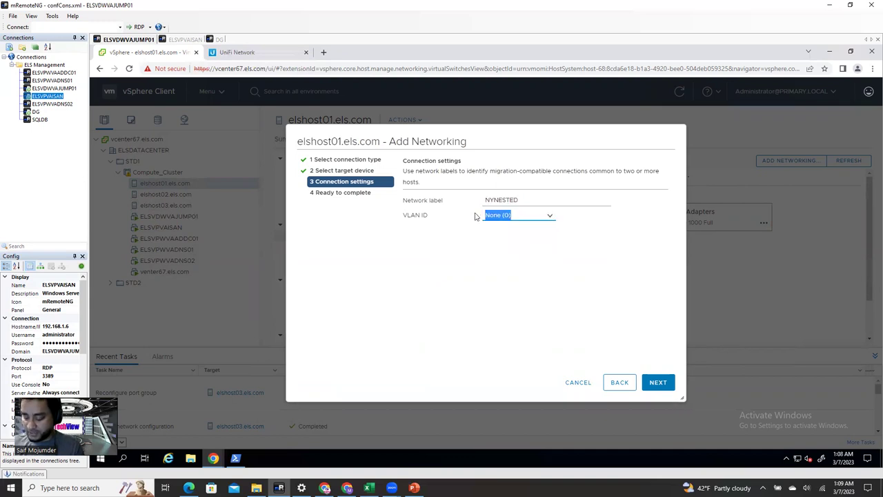
type("90")
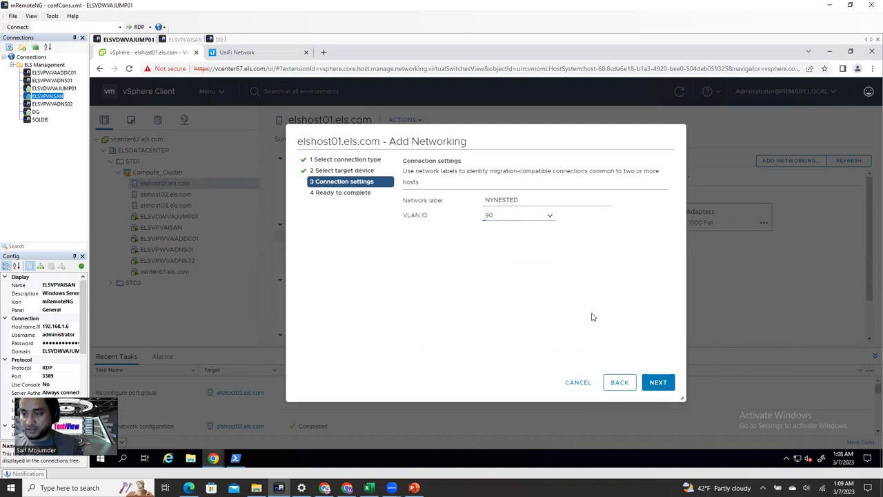
left_click(667, 389)
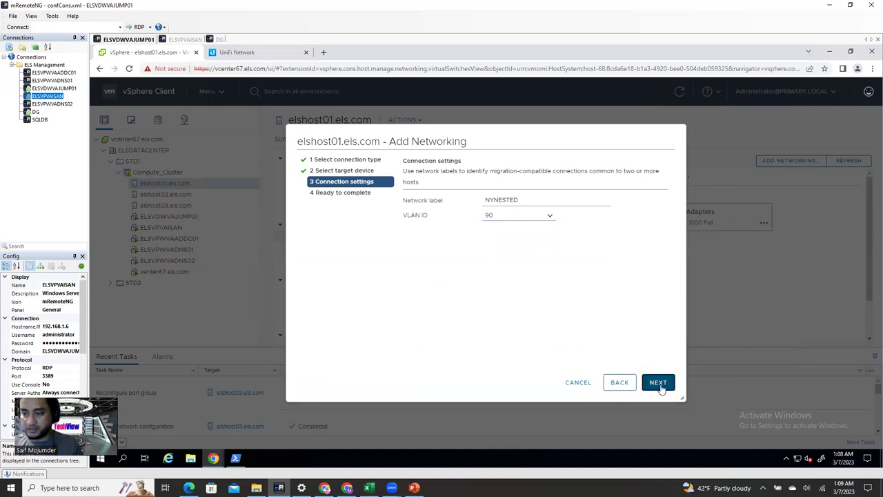
left_click(660, 387)
left_click(657, 384)
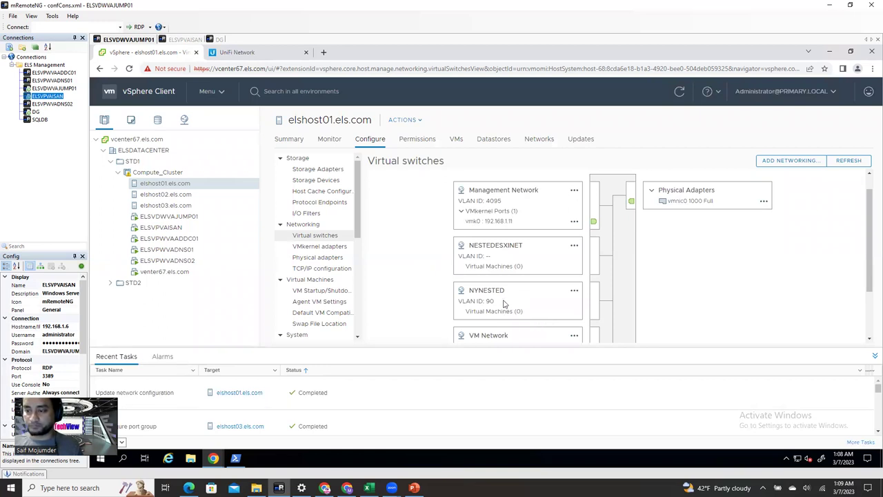
scroll(507, 301, "down", 2)
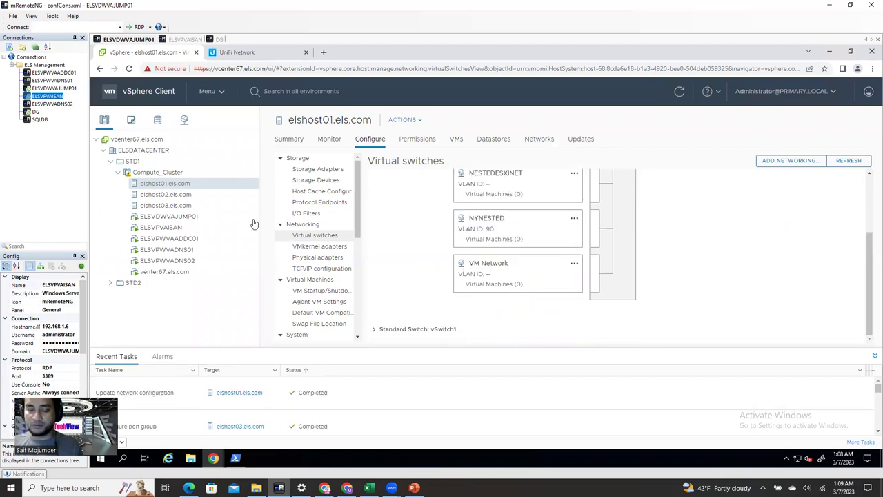
left_click(414, 487)
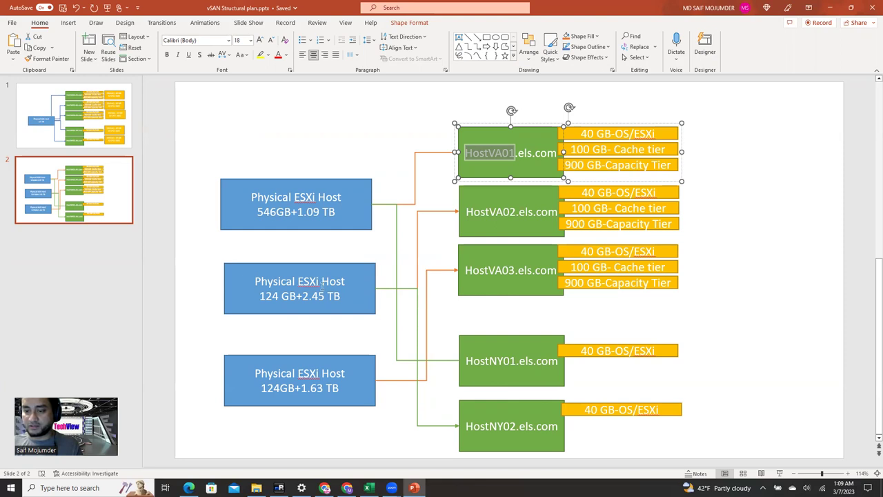
Switch from the PowerPoint plan slide back to the remote vSphere session.
key("alt+Tab")
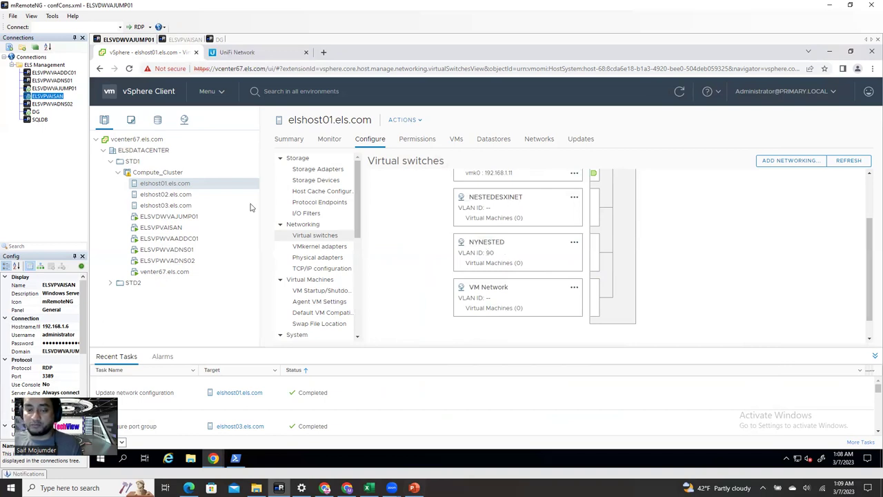
On elshost02, start adding a Virtual Machine Port Group to existing vSwitch0.
left_click(180, 198)
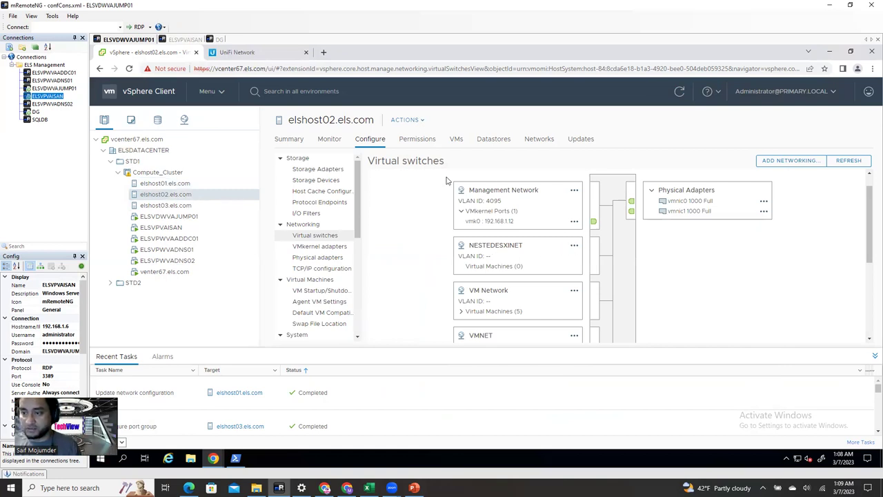
left_click(498, 216)
left_click(498, 177)
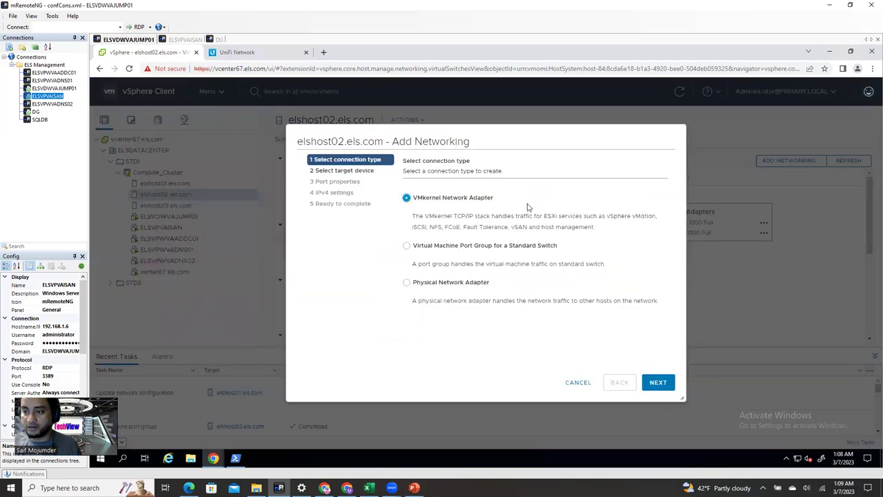
left_click(418, 245)
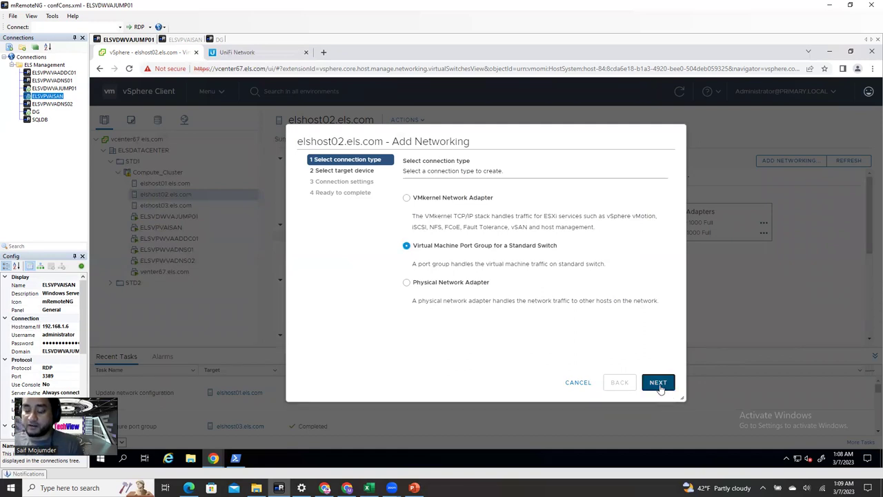
left_click(659, 385)
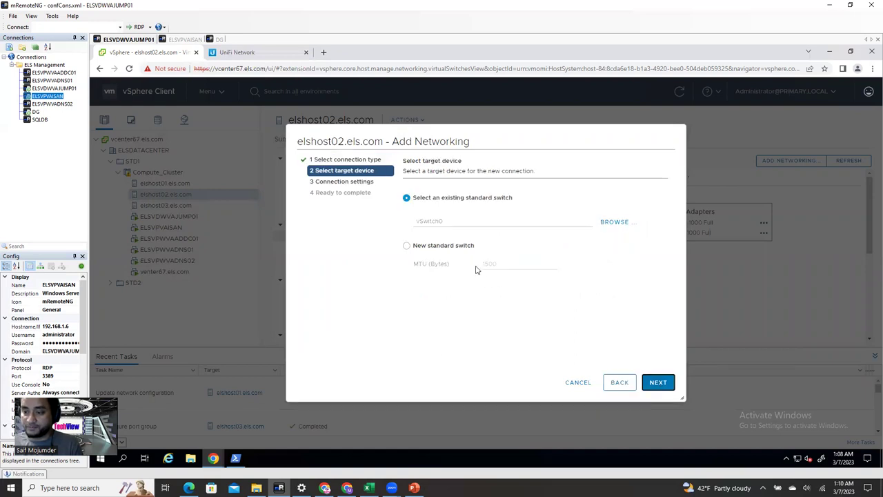
left_click(656, 373)
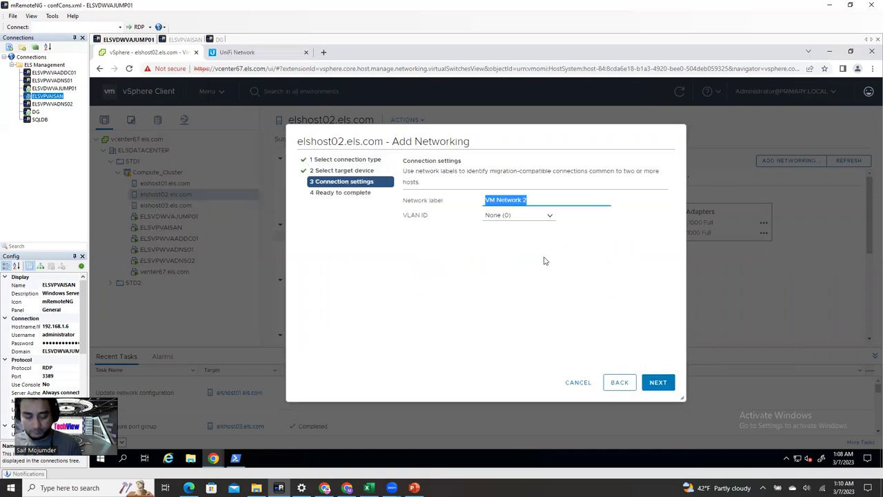
Name the port group NYNESTED, set its VLAN ID to 90, and finish.
type("NYNESTED")
left_click(512, 218)
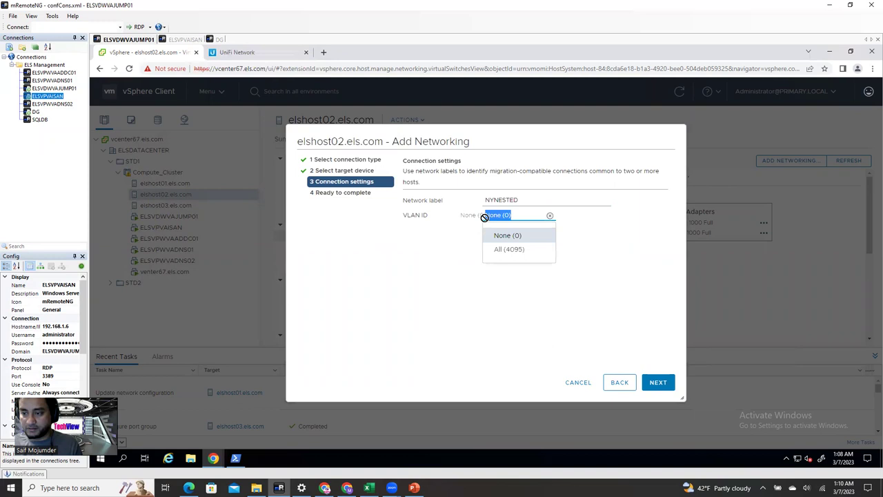
type("1")
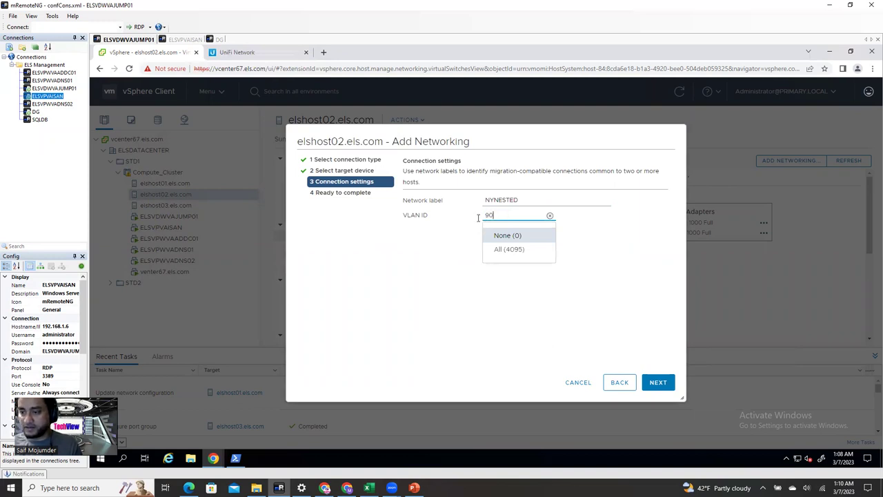
left_click(657, 383)
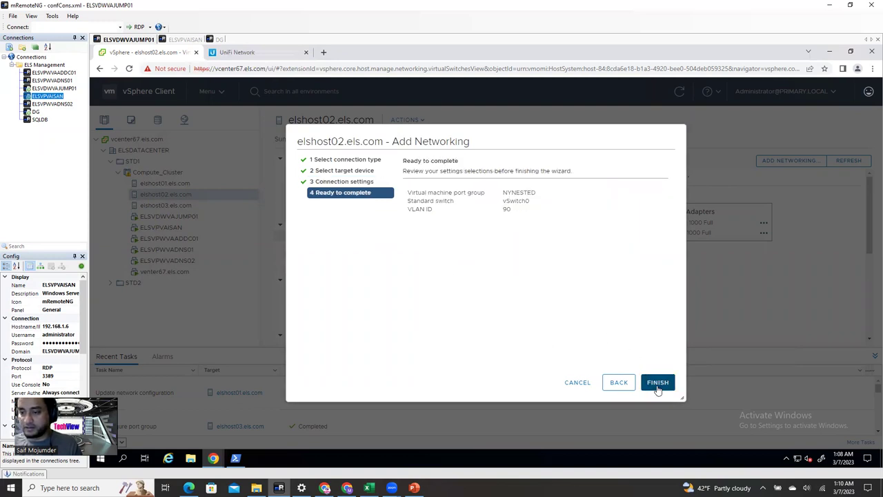
left_click(658, 383)
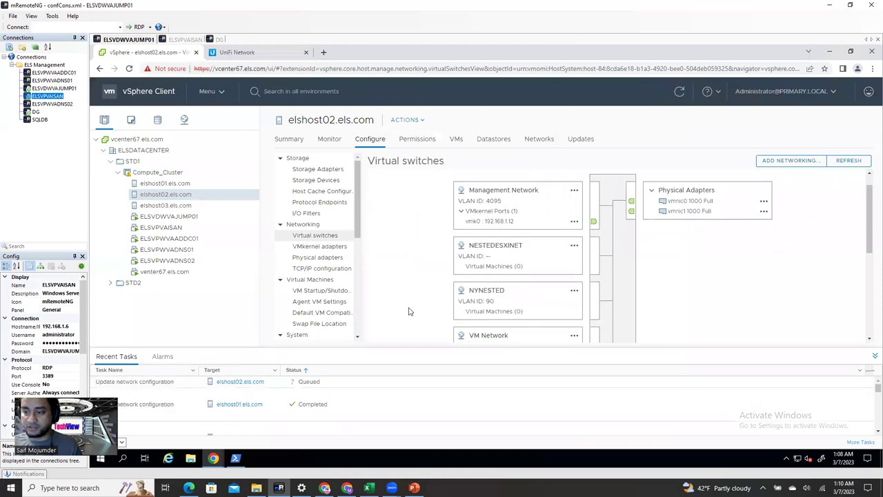
On elshost01, override NYNESTED's promiscuous mode policy to Accept.
left_click(230, 183)
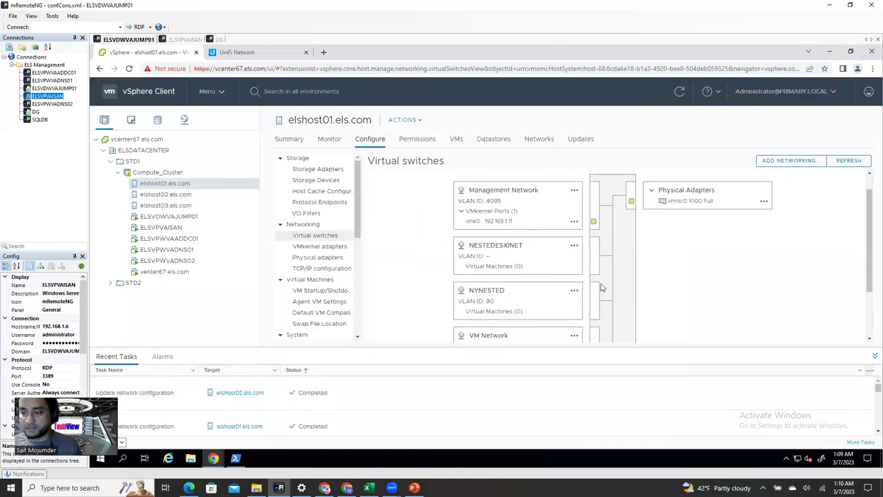
left_click(575, 290)
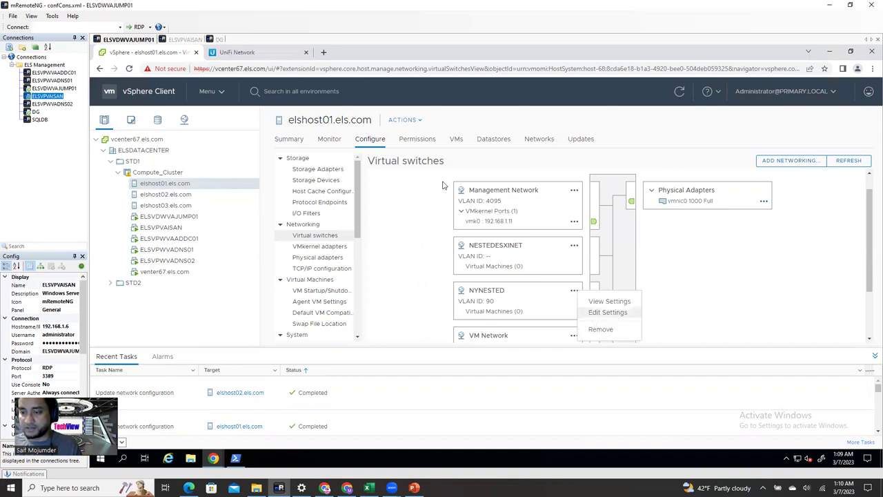
left_click(607, 310)
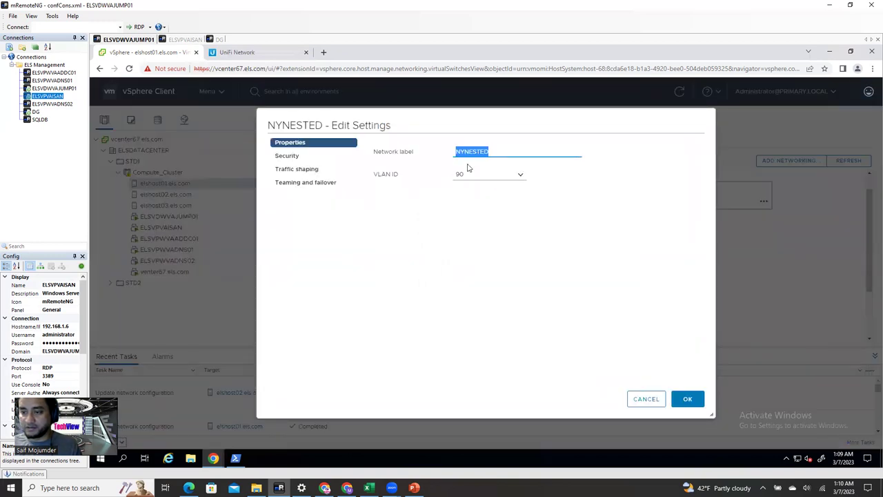
left_click(294, 157)
left_click(520, 152)
left_click(552, 154)
left_click(545, 169)
Set NYNESTED's forged transmits to Accept, save, and show elshost02's virtual switches.
left_click(483, 190)
left_click(552, 190)
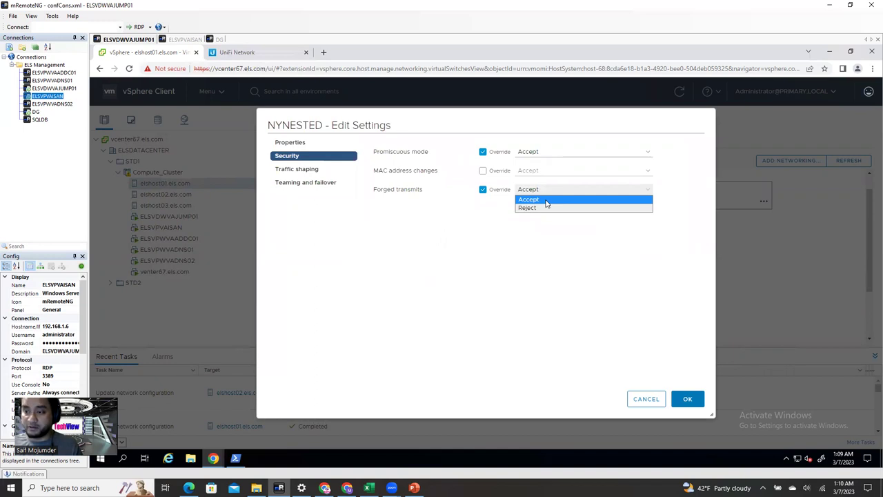
left_click(545, 200)
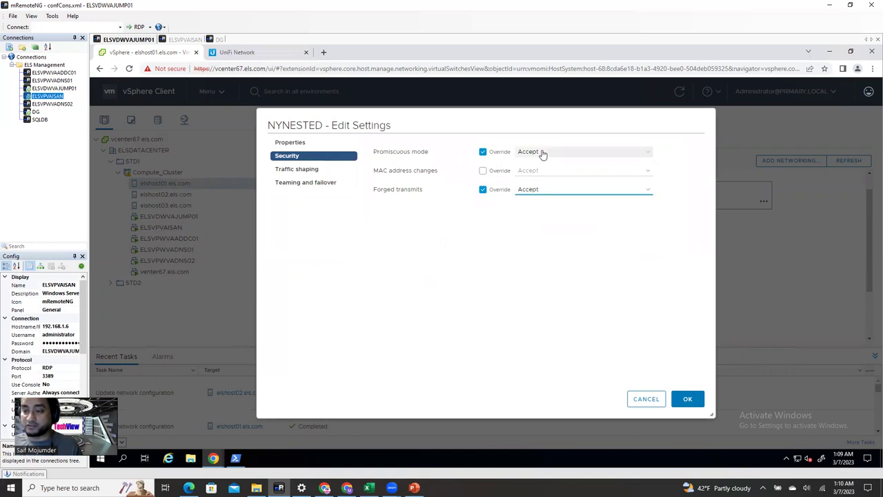
left_click(690, 400)
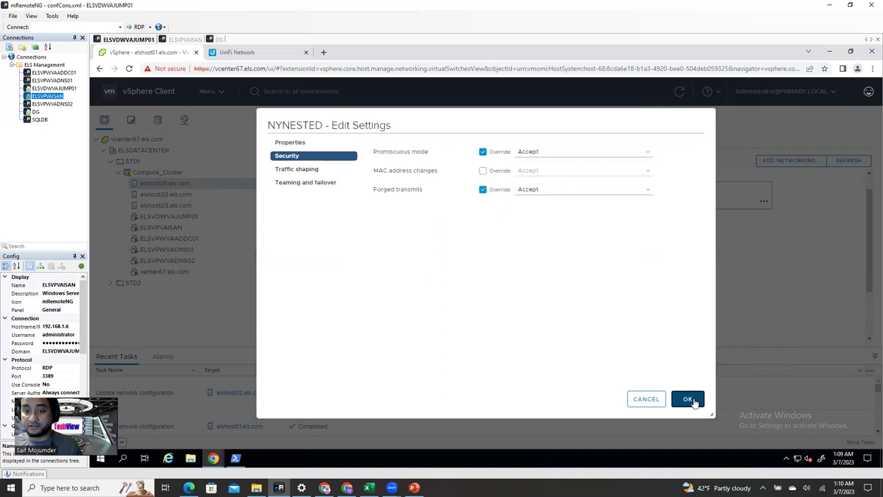
left_click(690, 401)
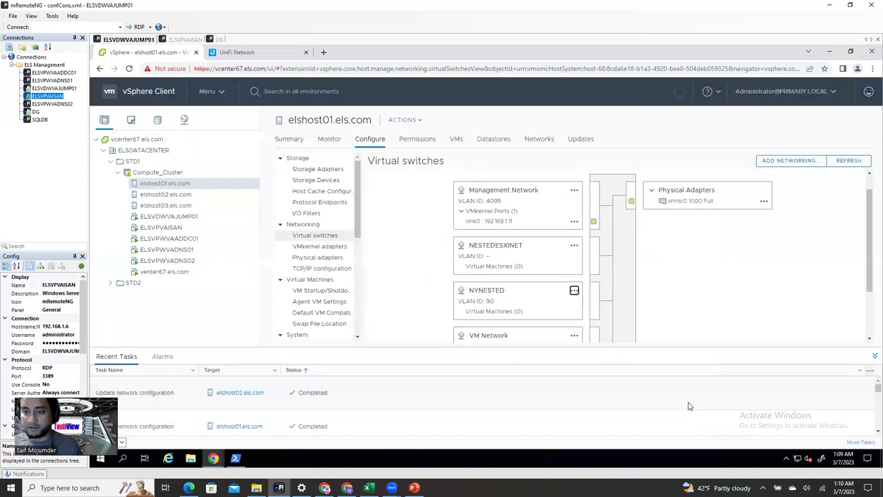
left_click(197, 197)
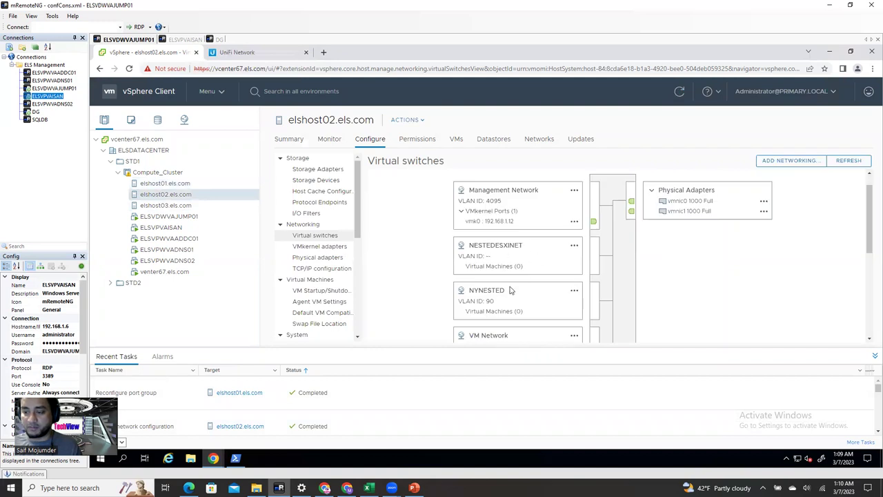
Override Security on elshost02's NYNESTED so promiscuous mode and forged transmits are Accept.
left_click(574, 291)
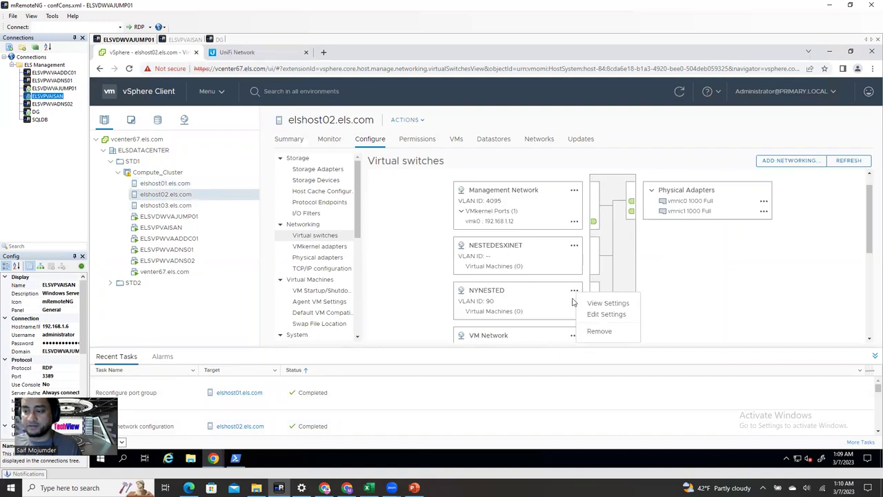
left_click(607, 318)
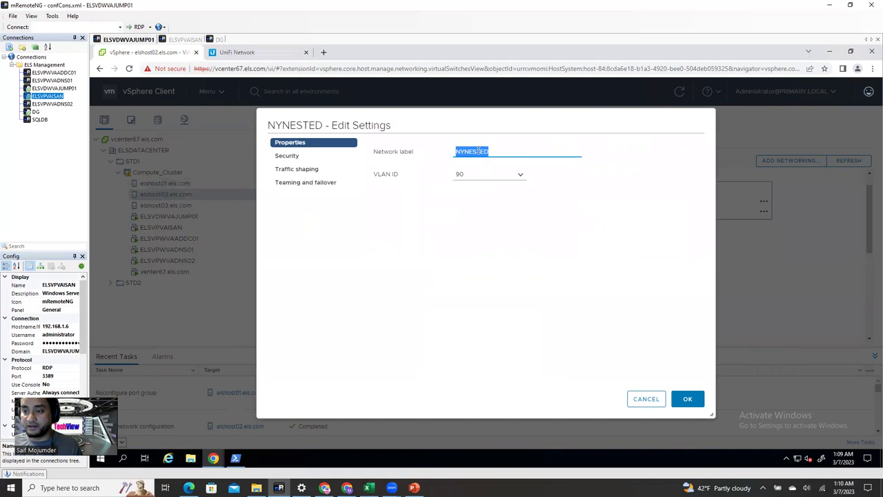
left_click(295, 157)
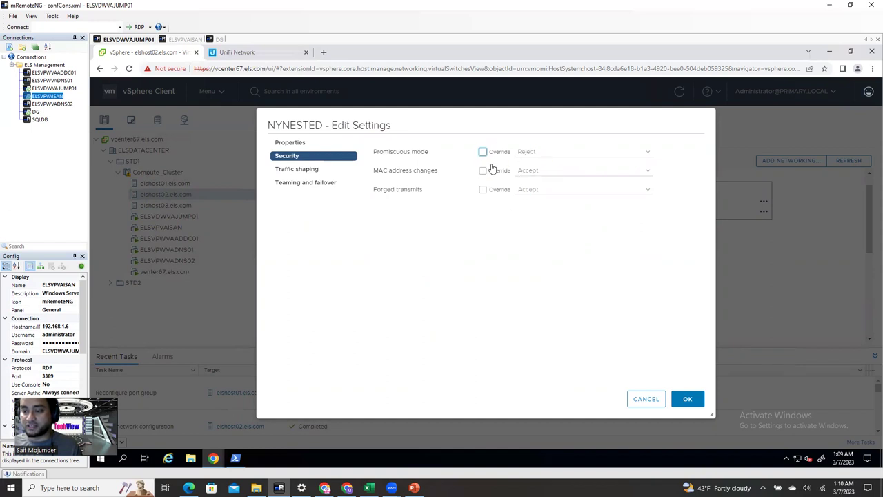
key("space")
left_click(542, 156)
left_click(534, 170)
left_click(483, 189)
left_click(542, 191)
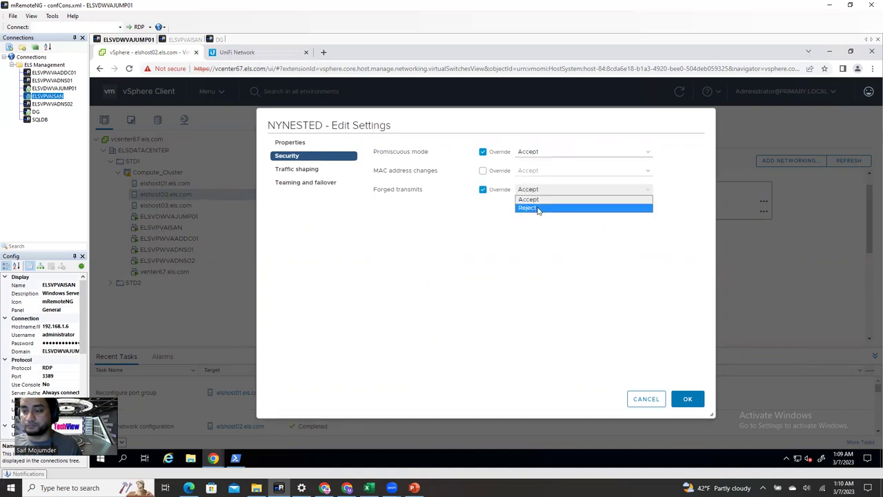
left_click(538, 200)
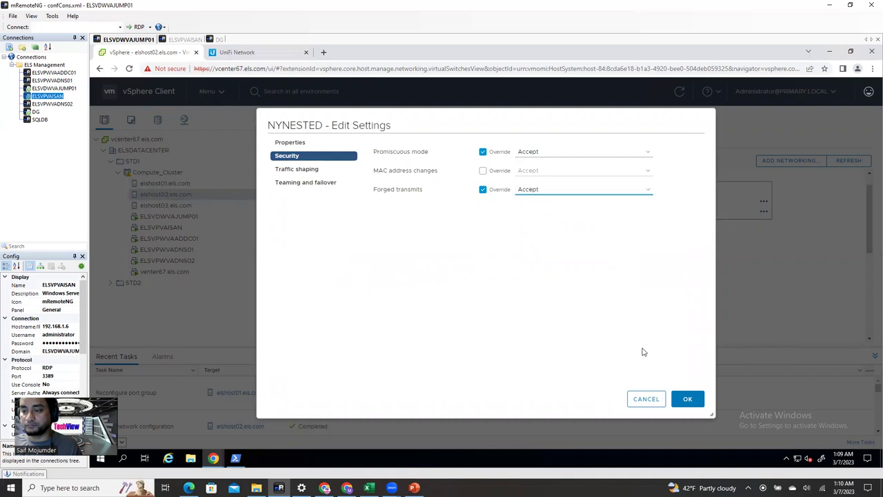
left_click(688, 399)
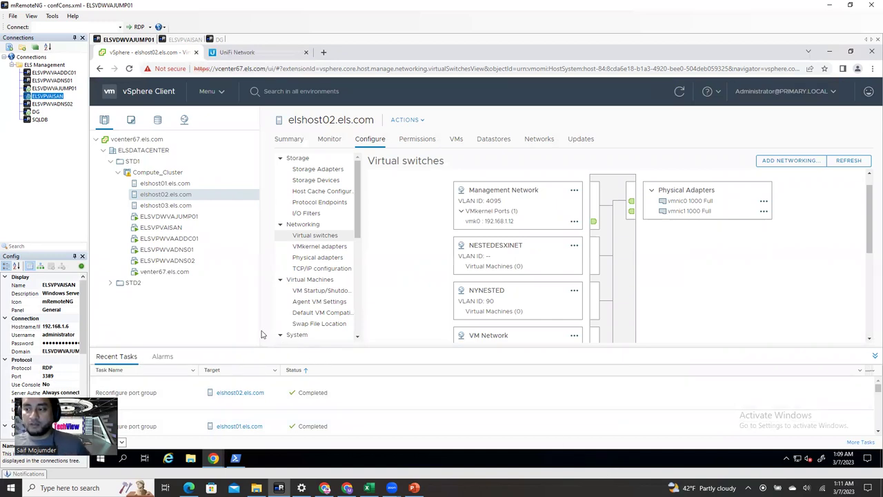
Start a New Virtual Machine wizard on elshost01 and advance past the creation type.
left_click(174, 184)
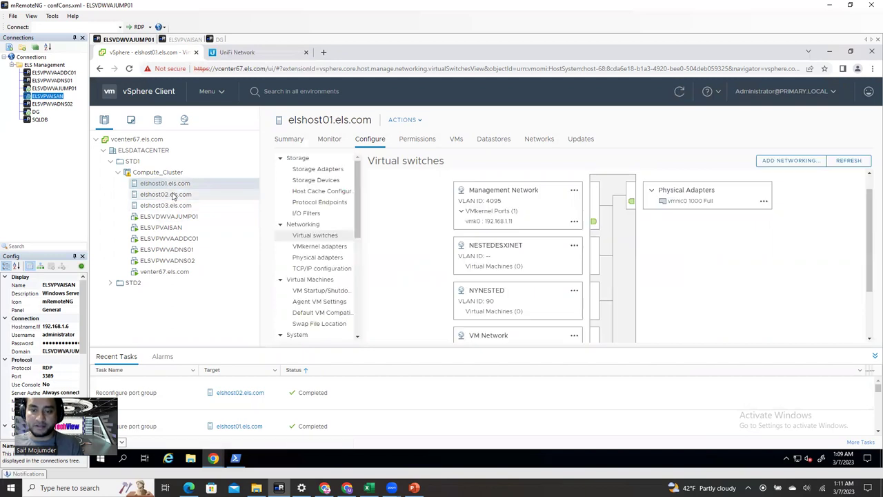
left_click(177, 205)
left_click(175, 183)
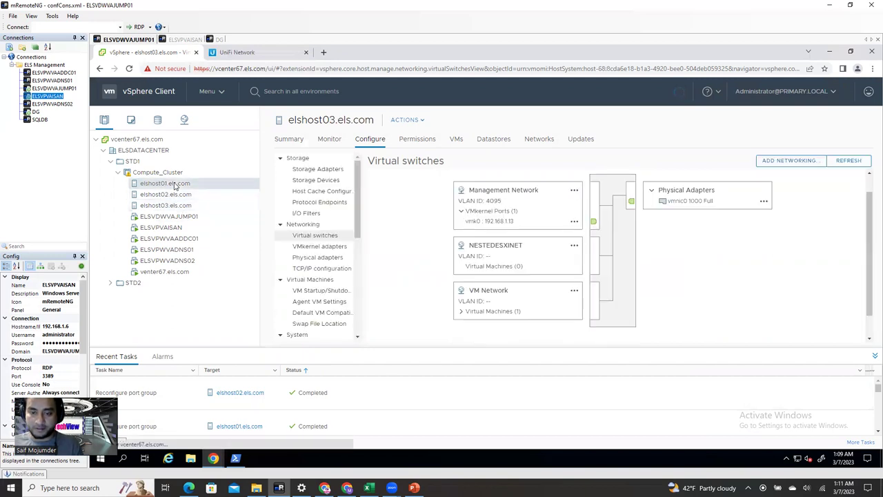
right_click(175, 186)
mouse_move(205, 184)
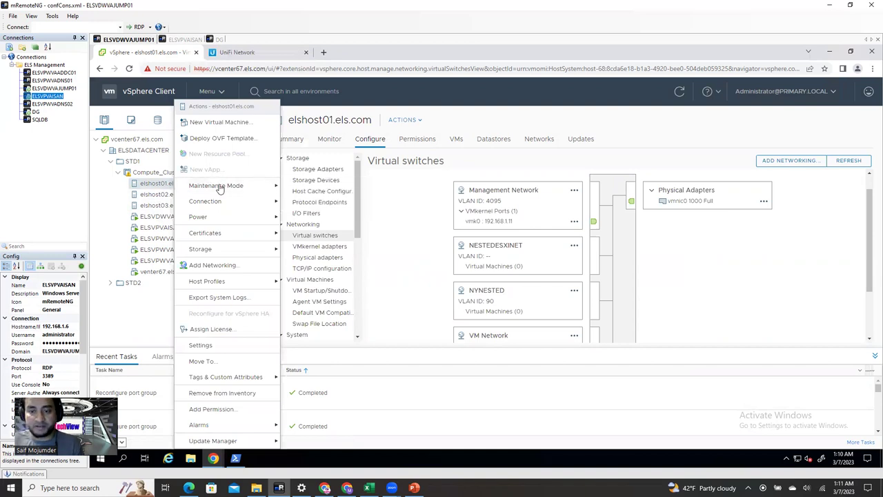
left_click(226, 124)
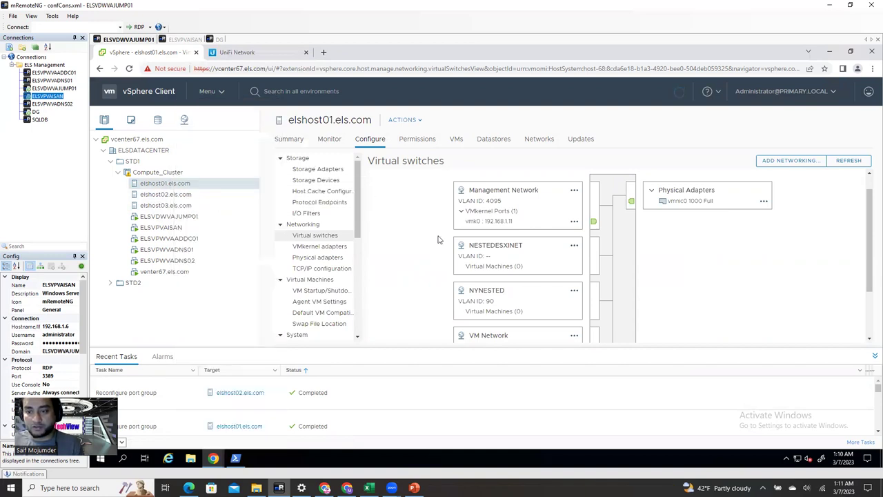
left_click(722, 410)
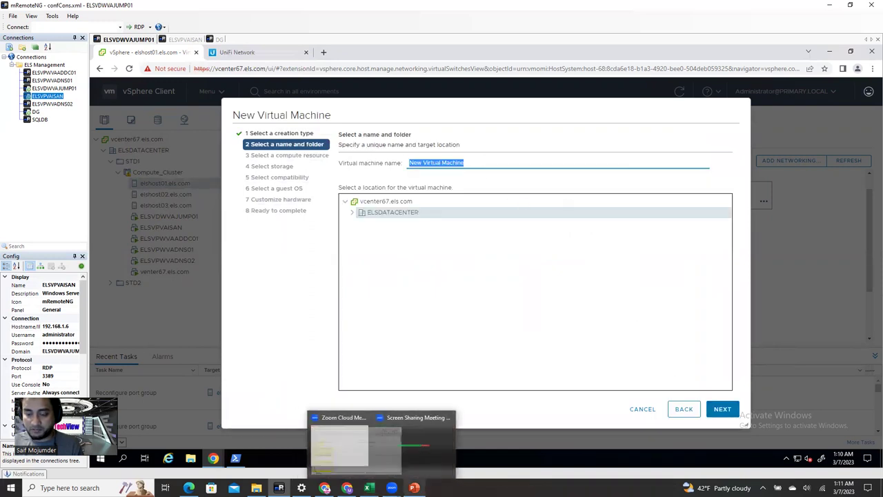
Copy the name HostVA01 from the PowerPoint plan slide and return to the wizard.
left_click(414, 488)
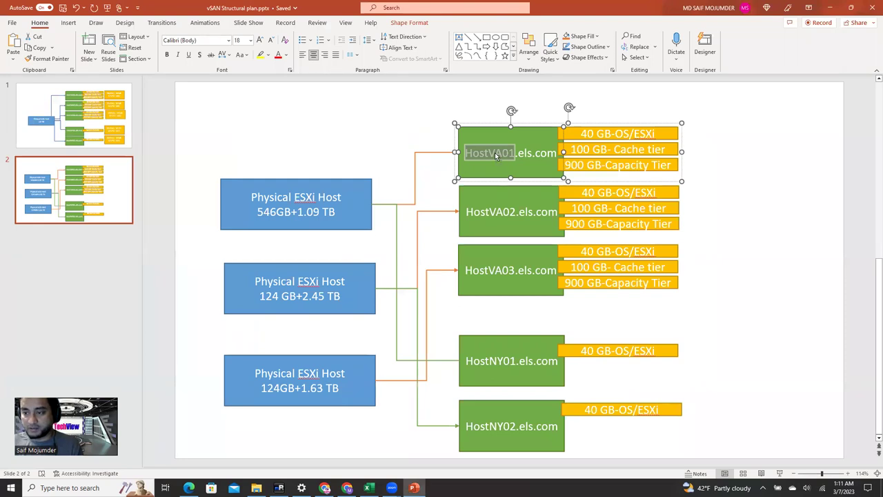
right_click(496, 156)
left_click(517, 187)
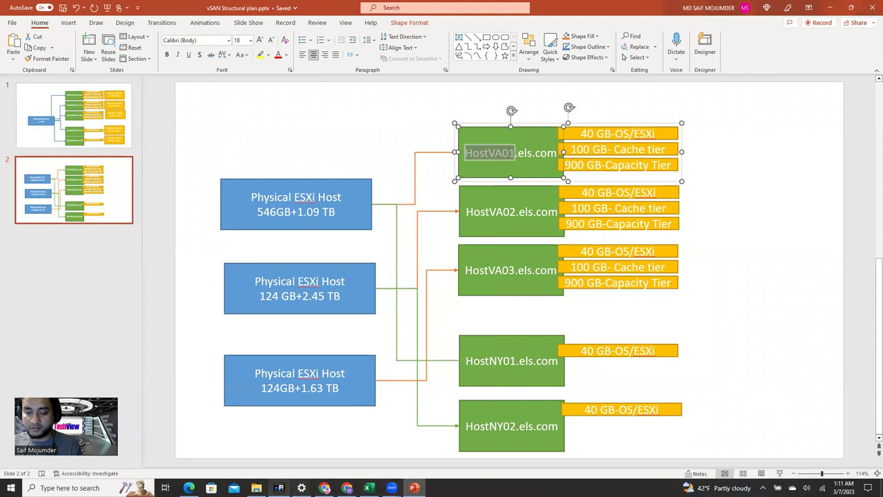
mouse_move(279, 488)
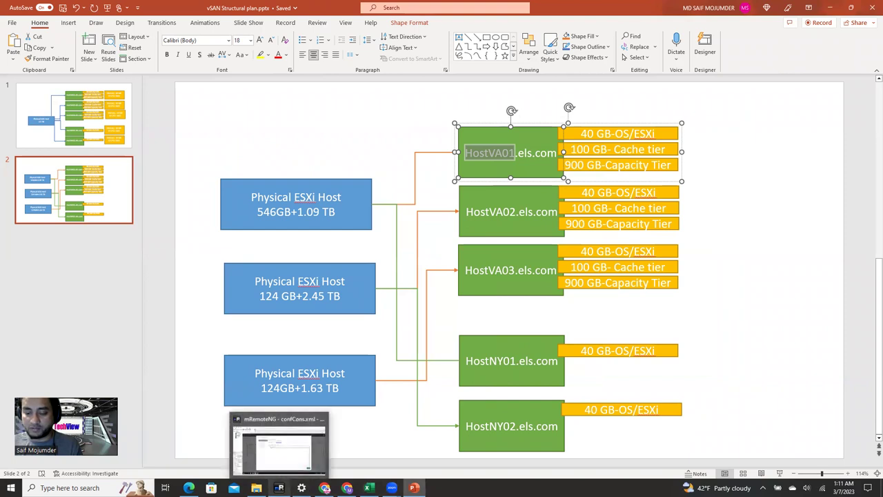
left_click(279, 448)
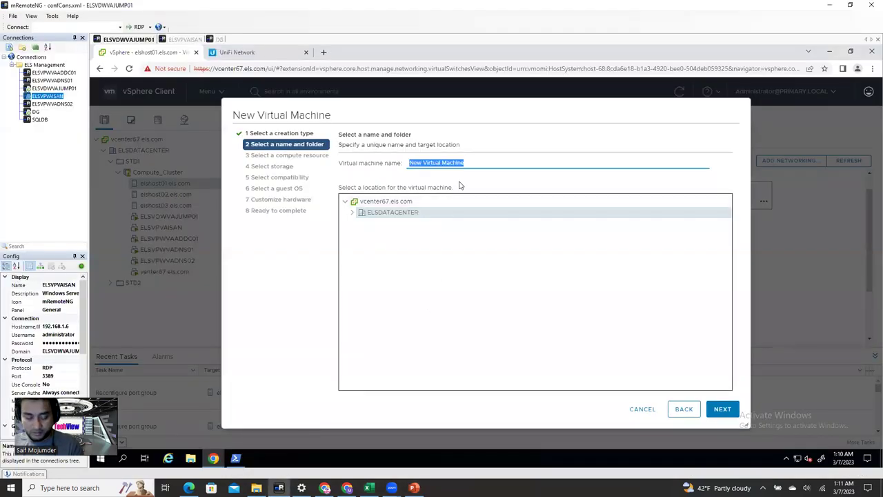
Name the VM HostVA01 in ELSDATACENTER, placing it on host elshost01 and datastore1.
type("HostVA01")
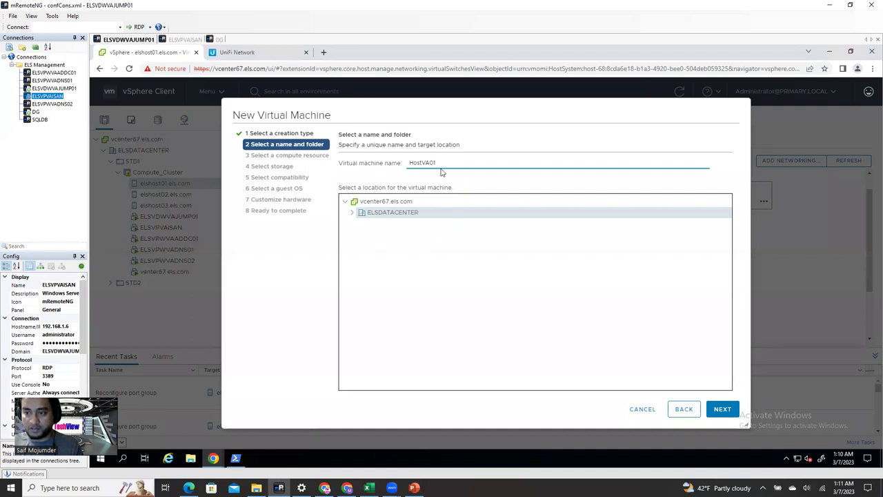
left_click(353, 214)
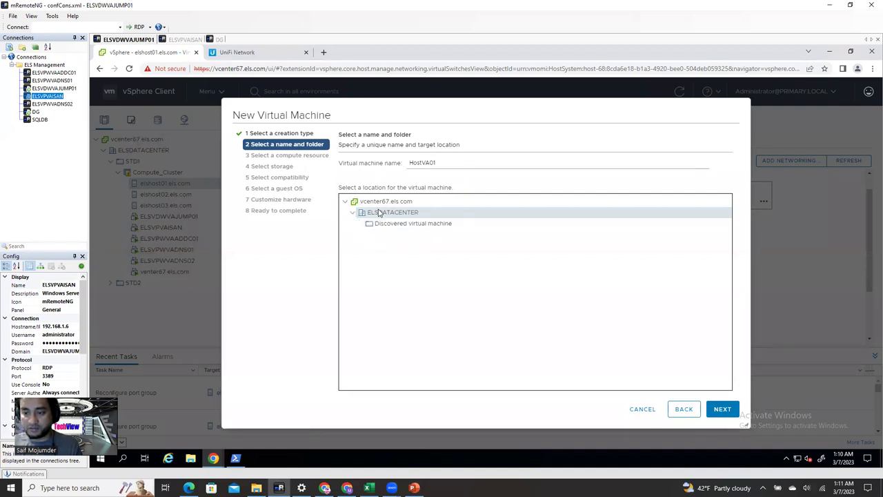
left_click(723, 409)
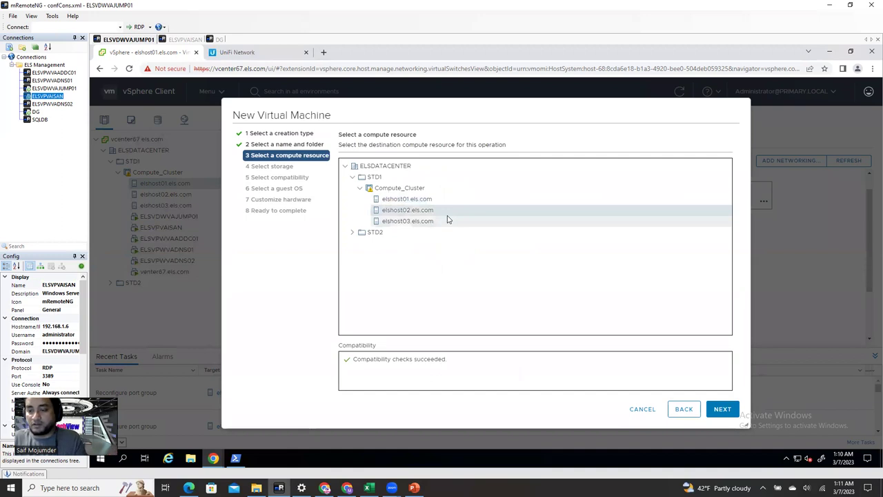
left_click(419, 199)
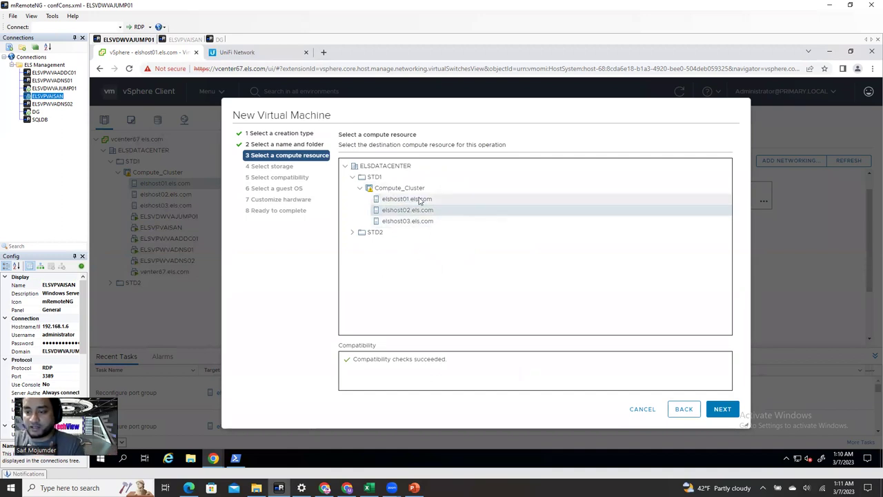
left_click(721, 411)
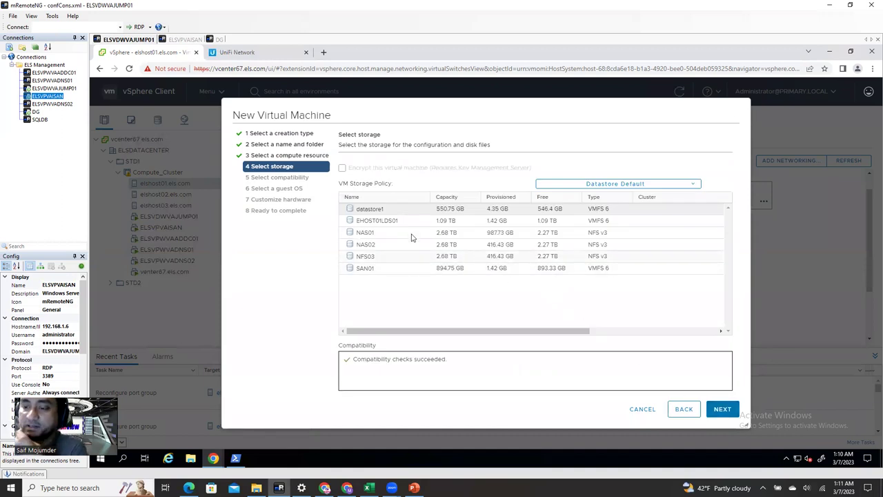
left_click(395, 211)
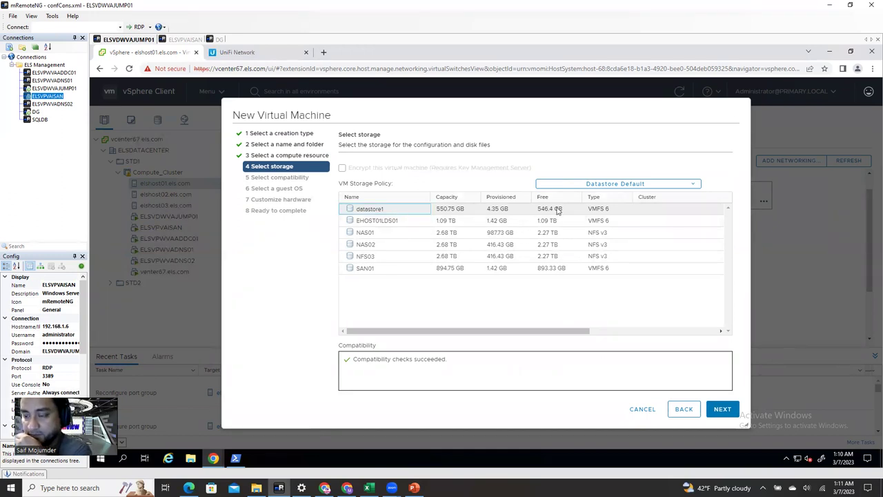
left_click(722, 410)
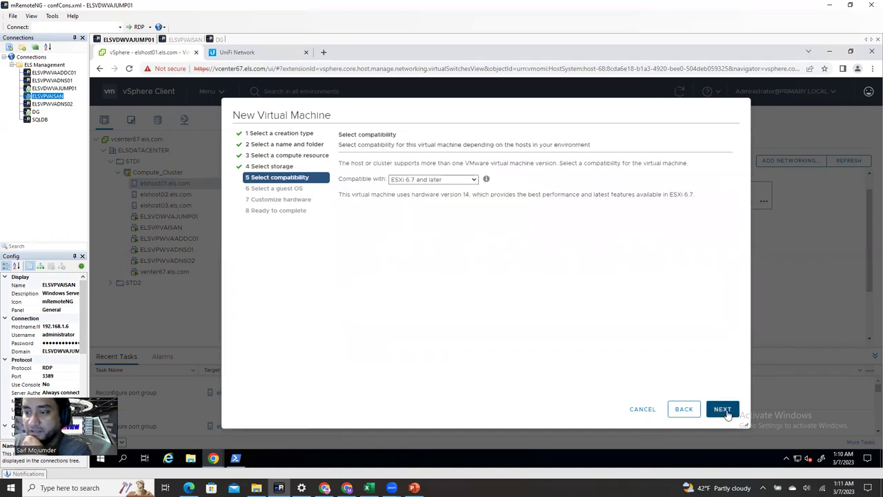
Revisit the storage step, then keep compatibility at ESXi 6.7 and later.
left_click(684, 412)
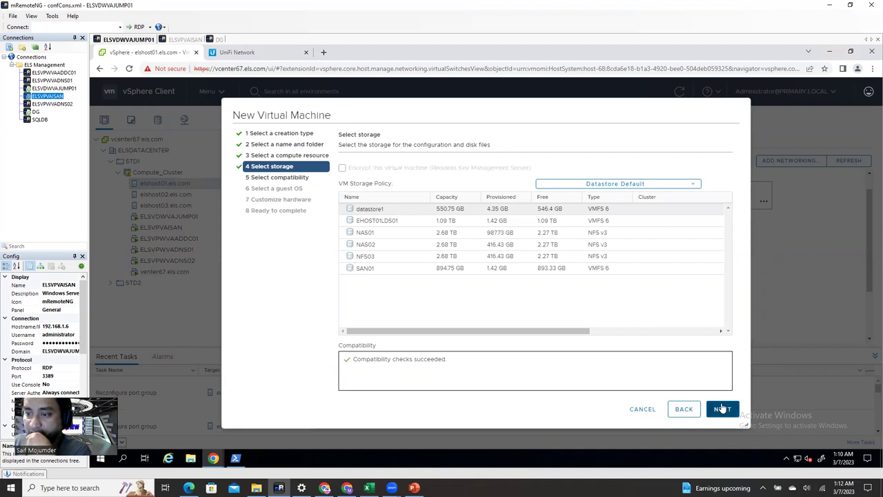
double_click(345, 169)
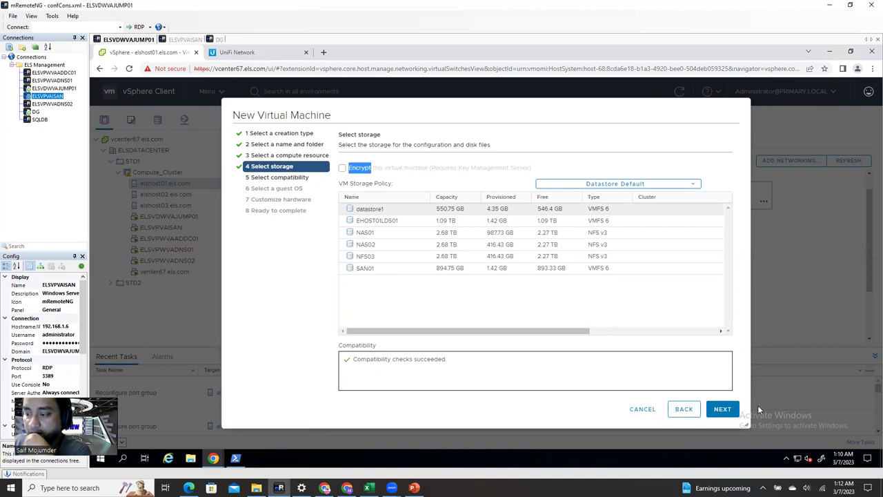
left_click(723, 413)
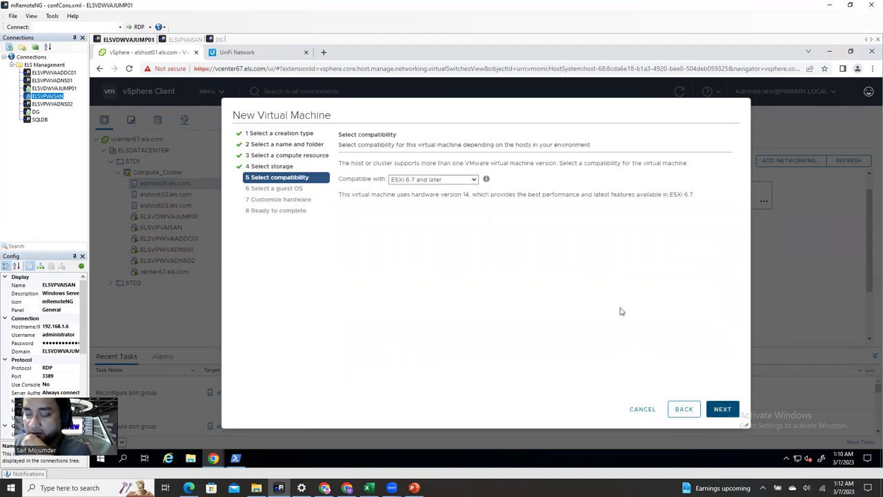
left_click(436, 180)
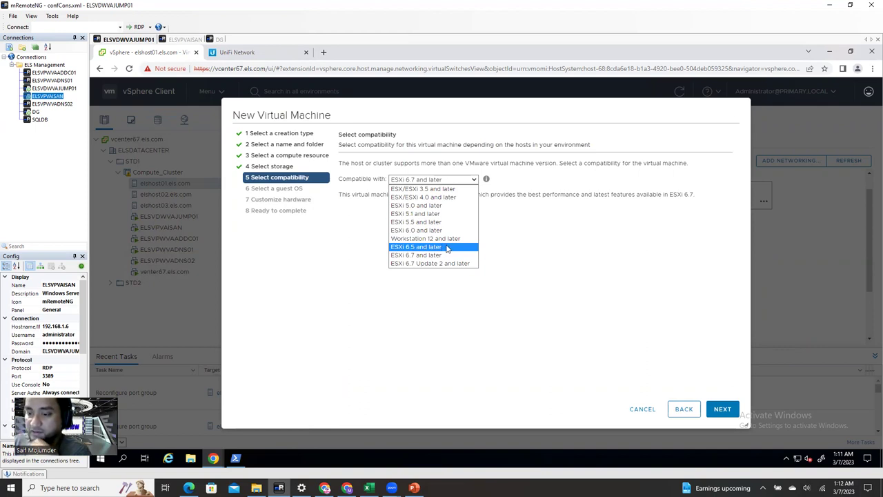
left_click(458, 254)
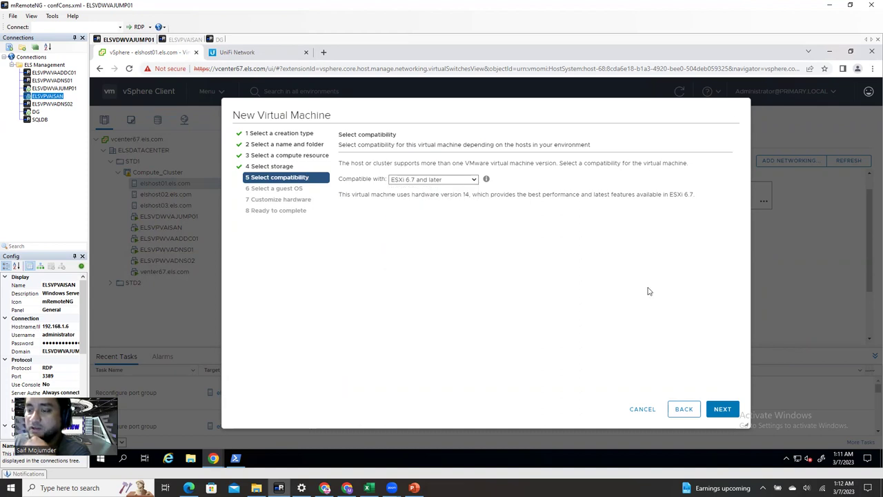
Set guest OS family Other and version VMware ESXi 6.5 or later, then continue to hardware.
left_click(724, 411)
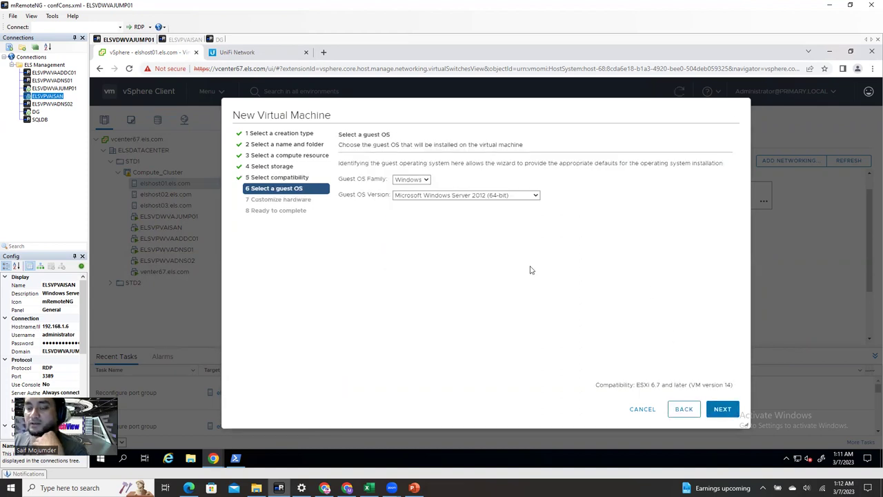
left_click(418, 182)
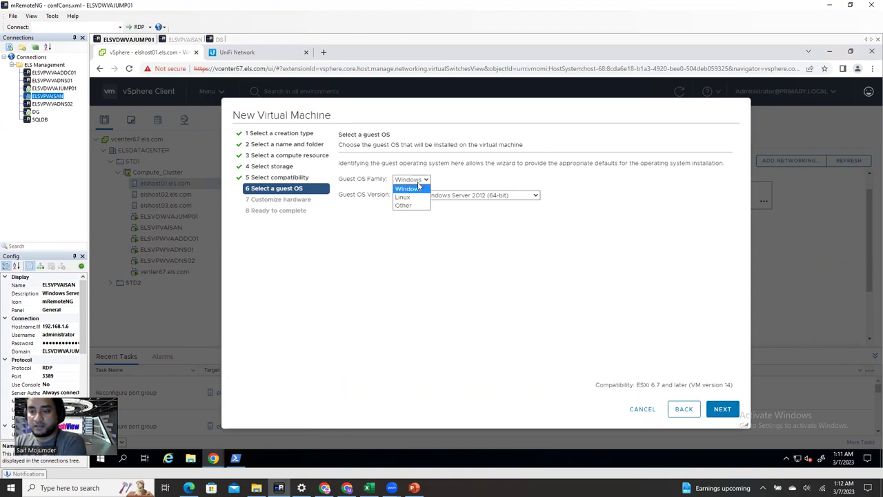
left_click(414, 206)
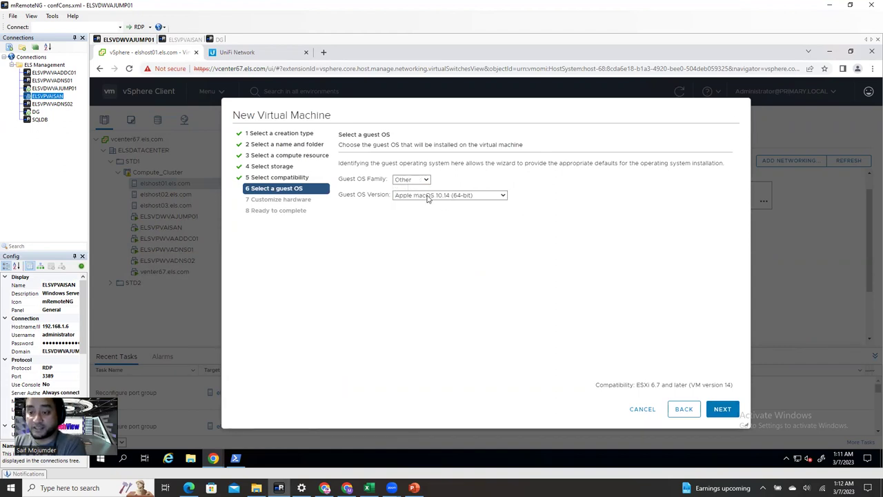
left_click(427, 196)
left_click_drag(504, 283, 504, 369)
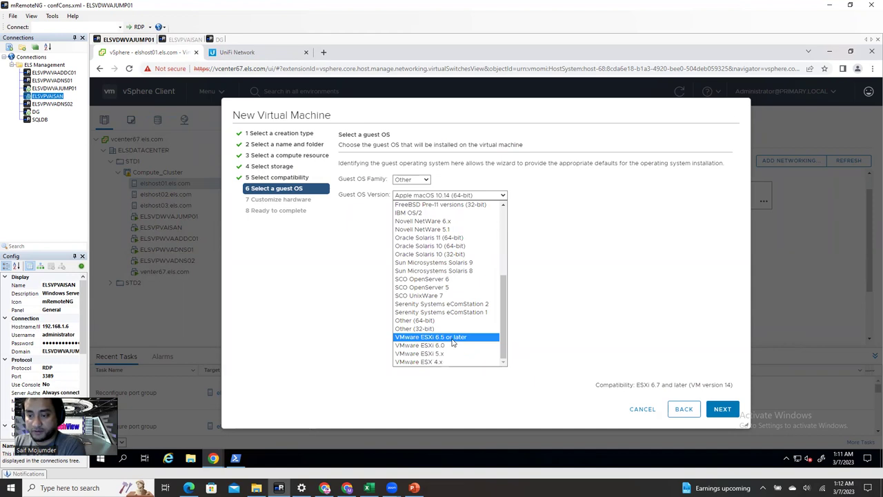
left_click(452, 338)
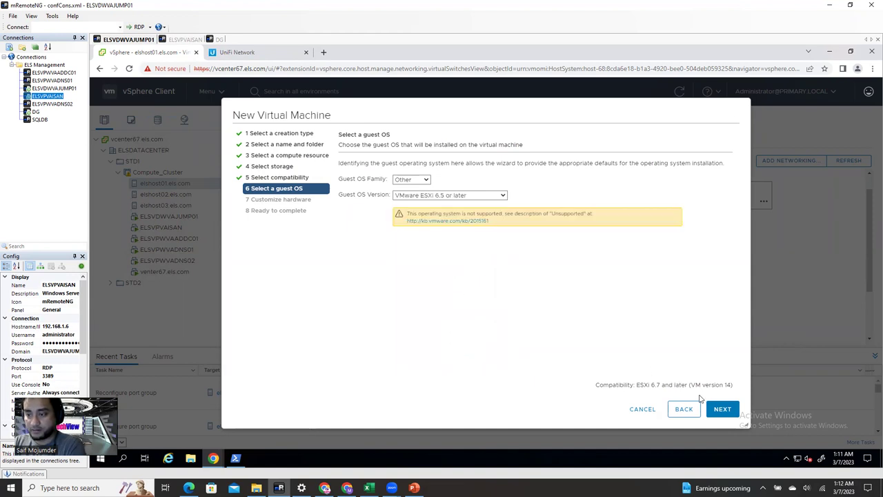
left_click(723, 409)
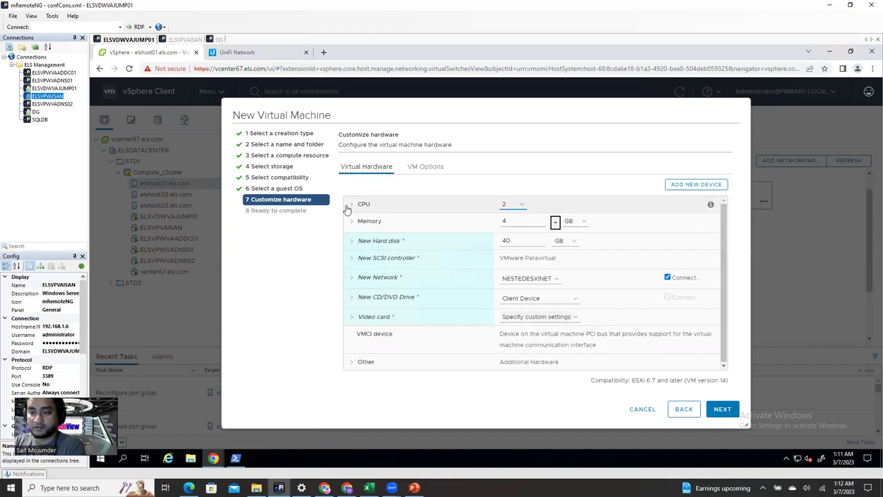
Set the new VM's CPU count to 32.
left_click(352, 204)
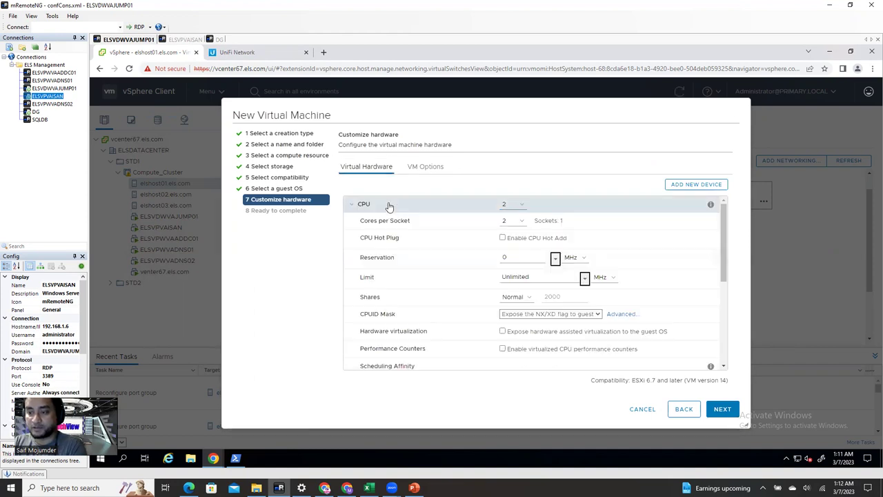
left_click(522, 203)
scroll(508, 360, "down", 3)
left_click(509, 360)
scroll(389, 231, "down", 3)
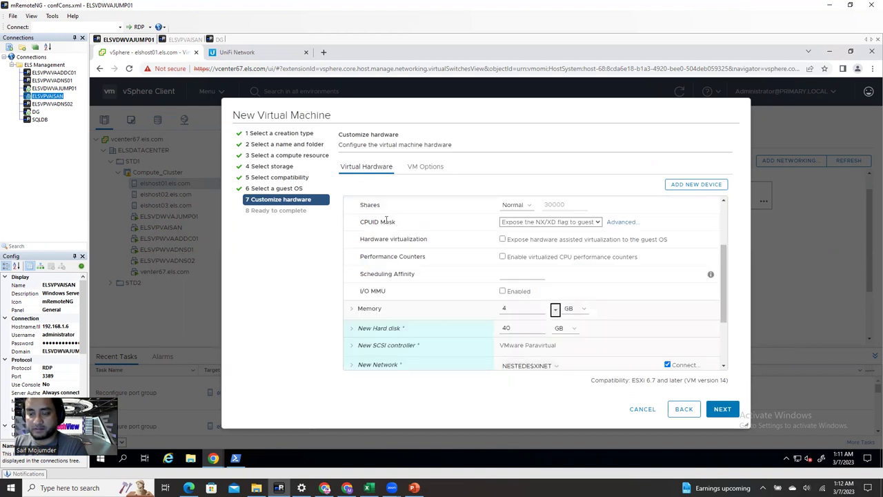
scroll(452, 260, "up", 3)
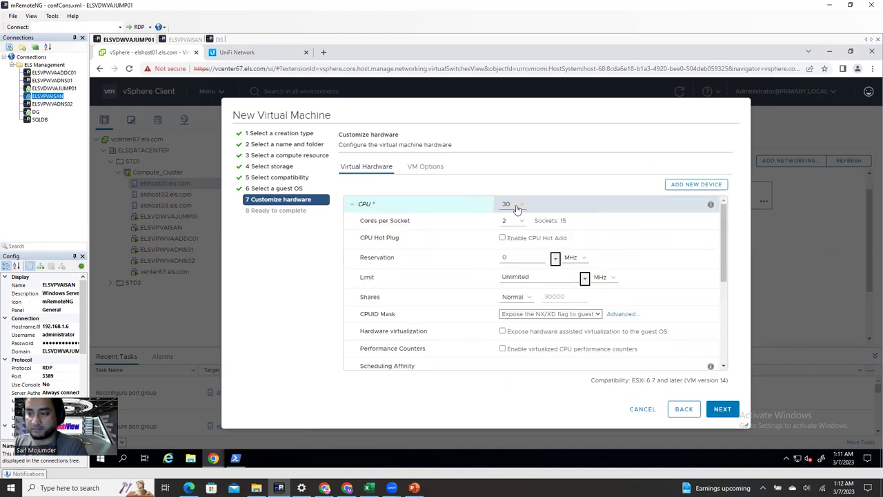
left_click(517, 206)
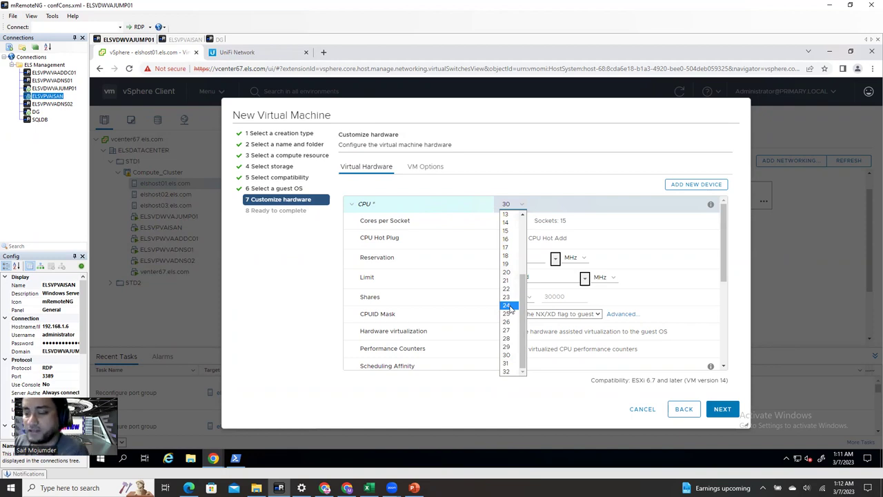
left_click(507, 372)
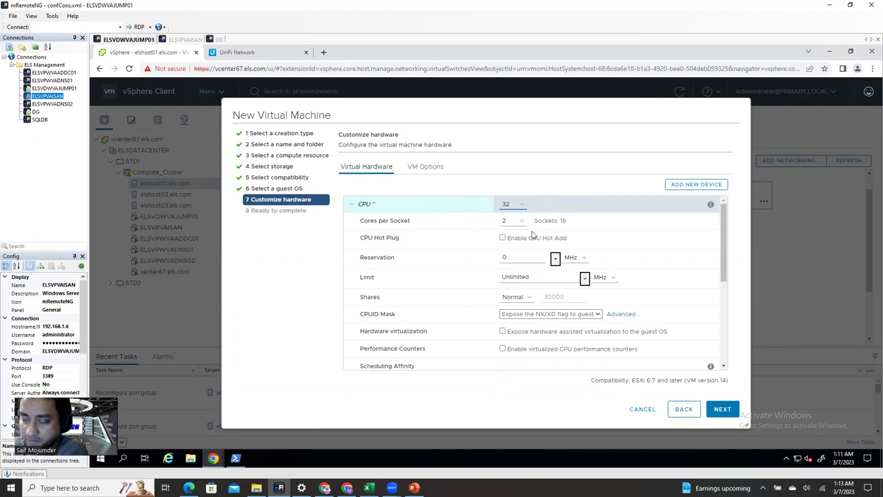
Use 16 cores per socket (2 sockets) and enable CPU Hot Add.
left_click(510, 220)
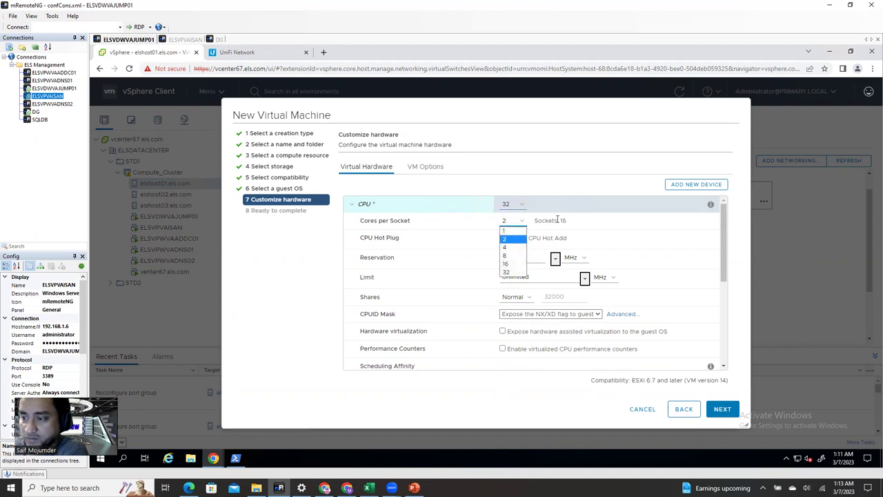
left_click(510, 264)
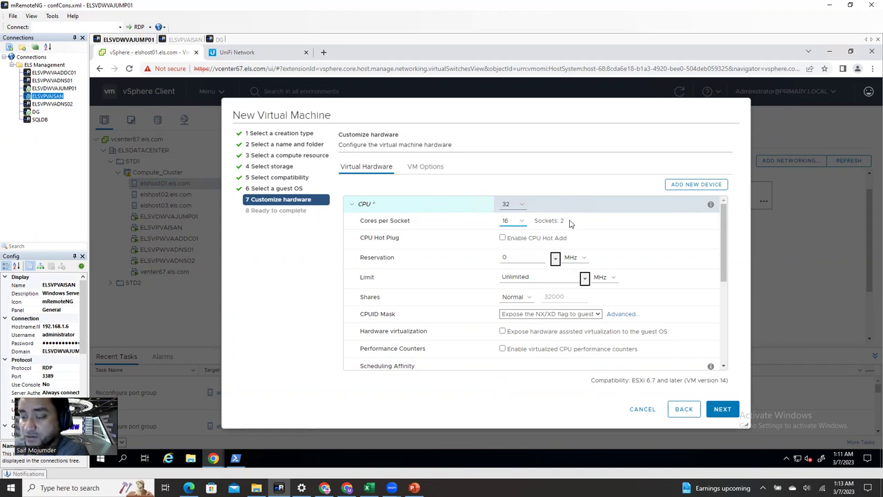
left_click(503, 237)
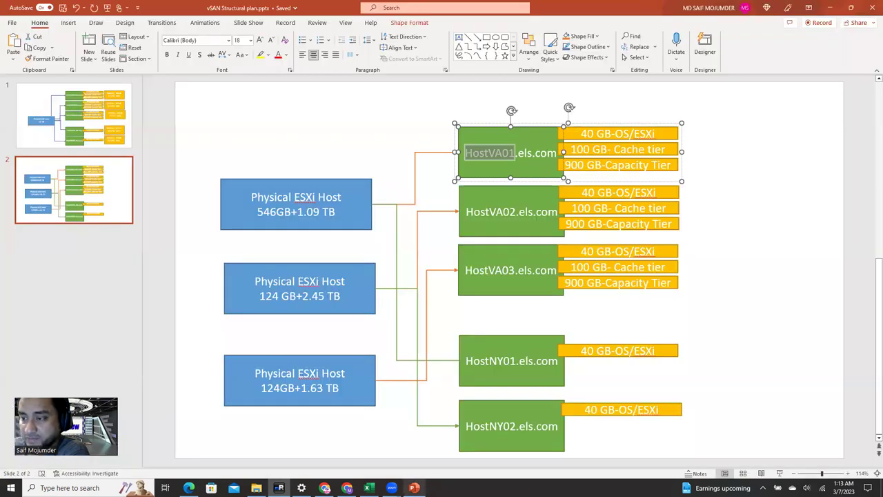
left_click(414, 488)
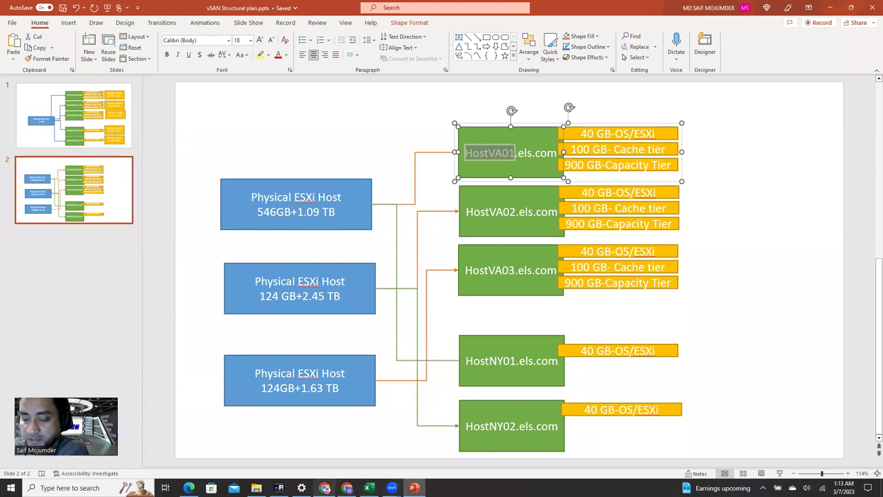
Return from the PowerPoint vSAN plan slide to the New Virtual Machine wizard.
left_click(279, 488)
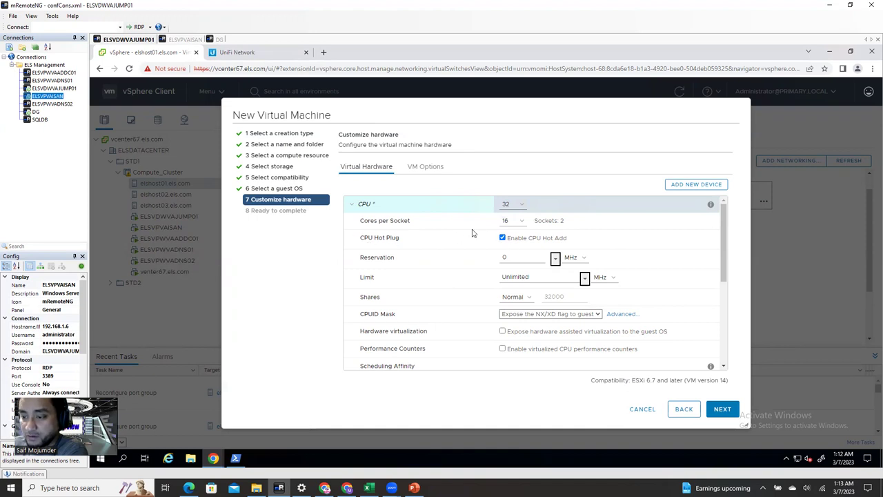
Tick 'Expose hardware assisted virtualization to the guest OS' in the CPU settings.
scroll(414, 314, "down", 2)
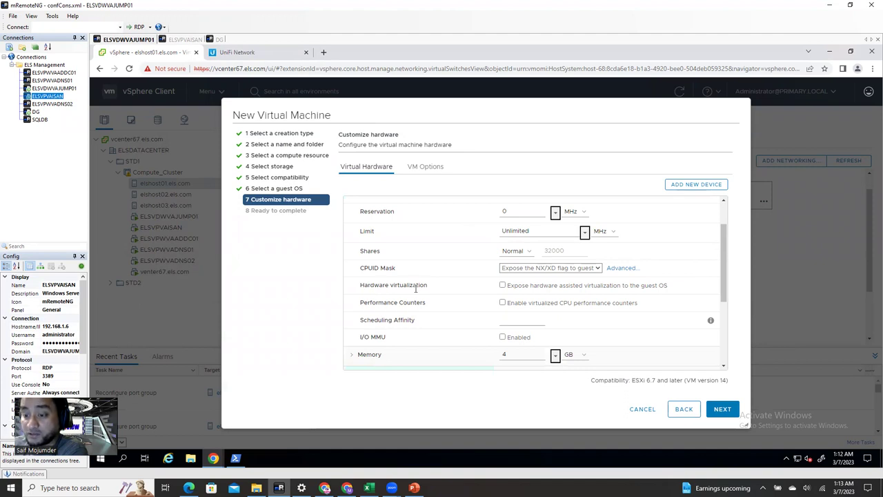
left_click_drag(427, 292, 360, 288)
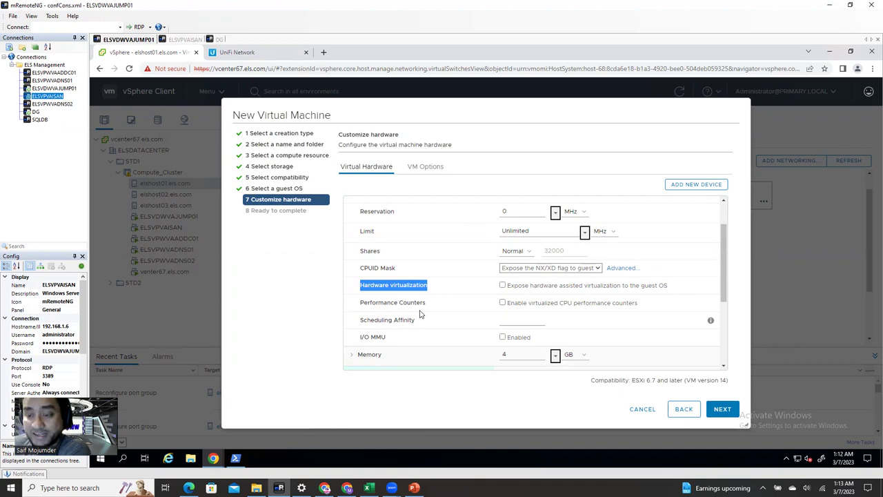
left_click(503, 286)
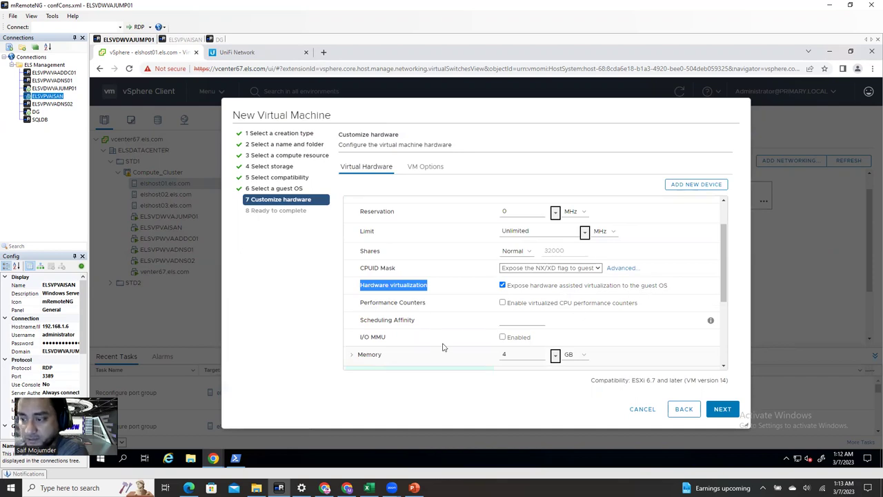
scroll(444, 347, "down", 3)
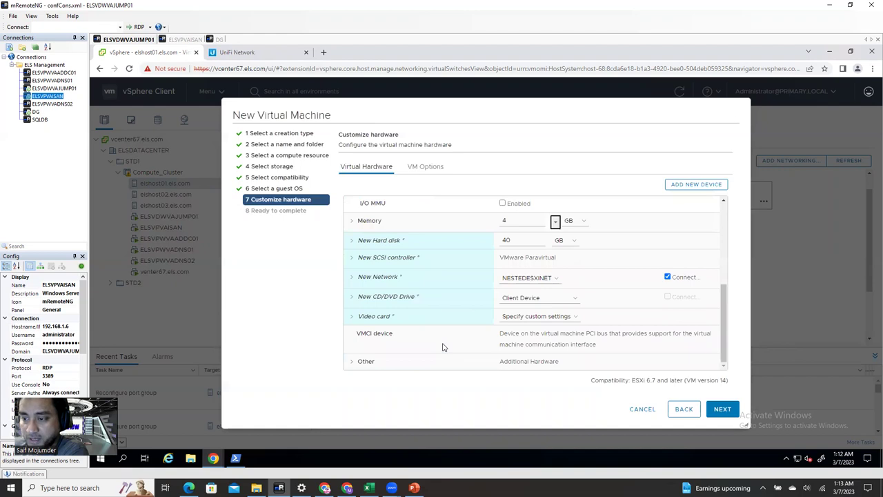
Set the VM memory to 64 GB and enable Memory Hot Plug.
left_click(352, 221)
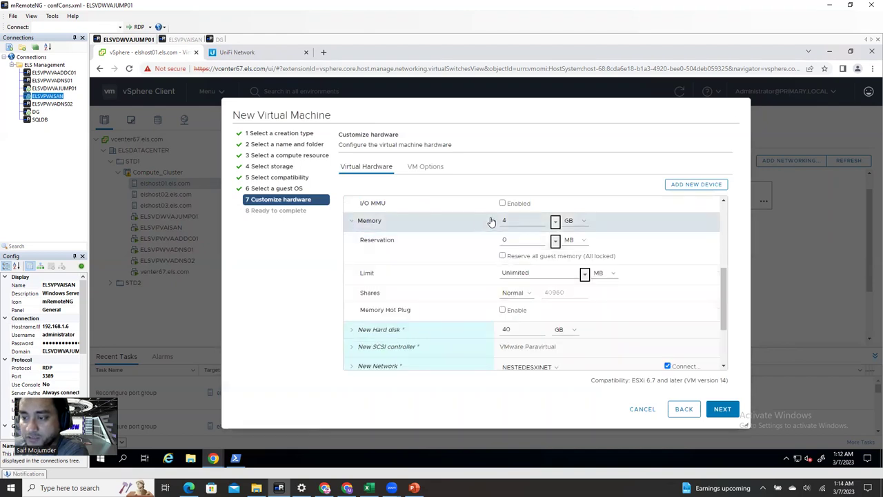
left_click(554, 222)
left_click(516, 221)
double_click(516, 220)
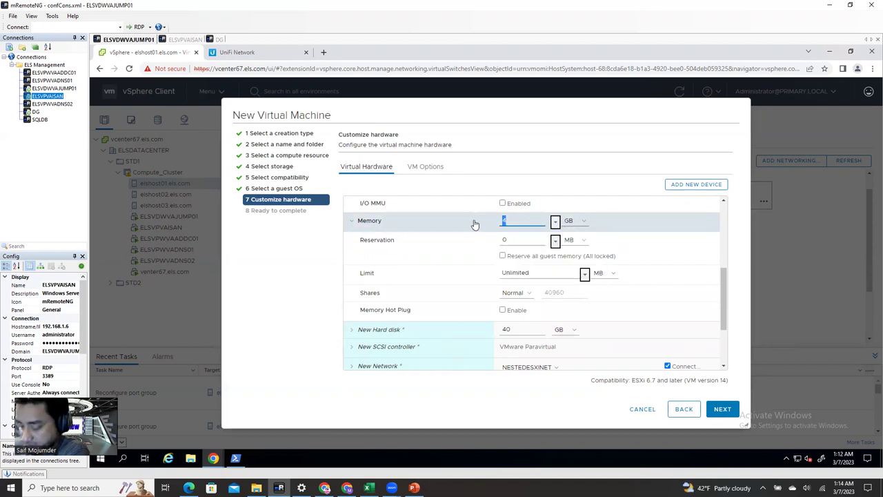
type("64")
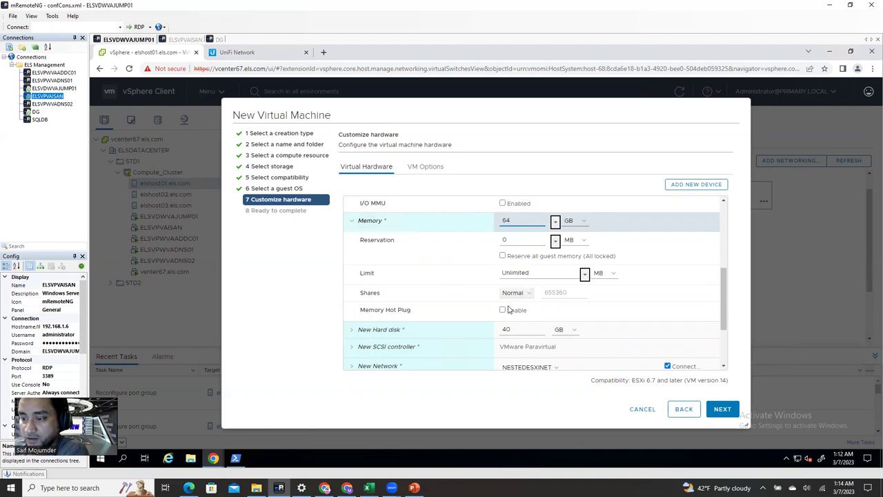
left_click(503, 311)
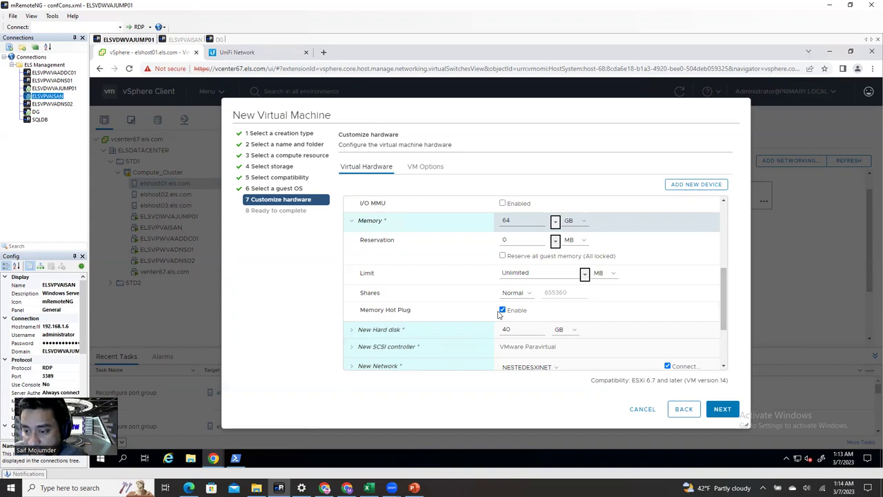
Browse for a datastore to hold the 40 GB new hard disk.
left_click(427, 341)
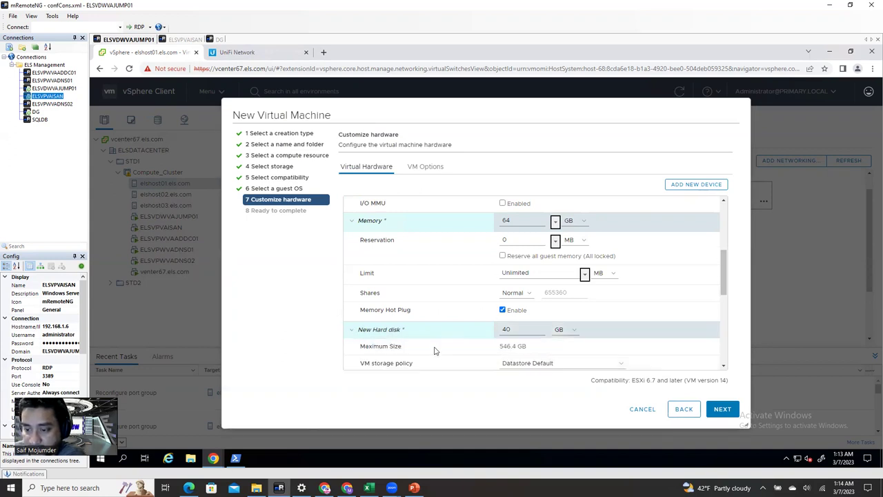
scroll(441, 354, "down", 1)
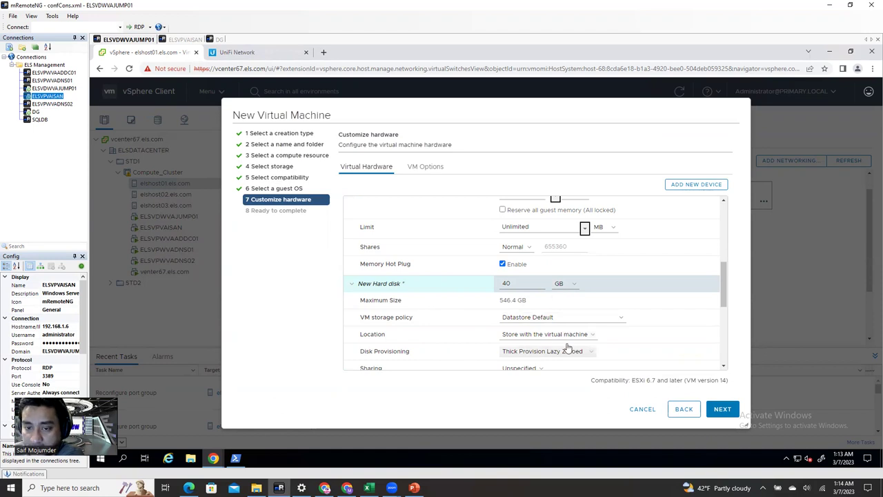
mouse_move(726, 291)
left_mouse_down()
mouse_move(728, 317)
mouse_move(729, 301)
left_mouse_up()
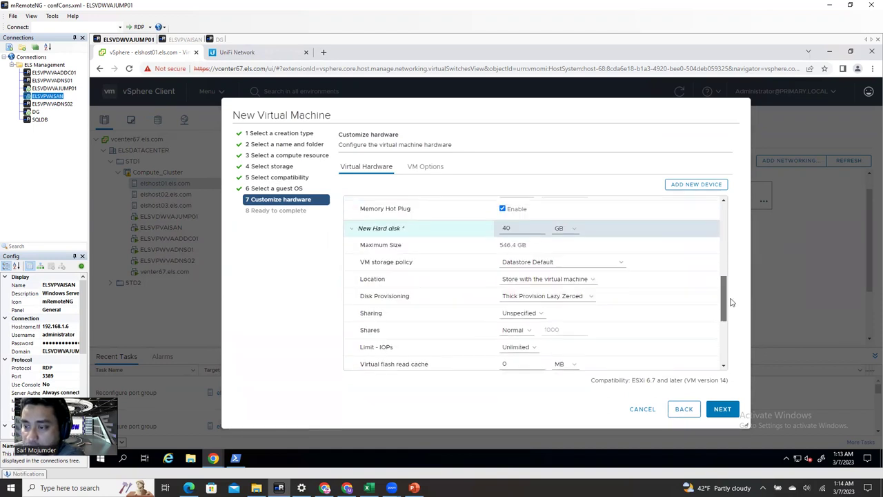
left_click(542, 281)
left_click(532, 301)
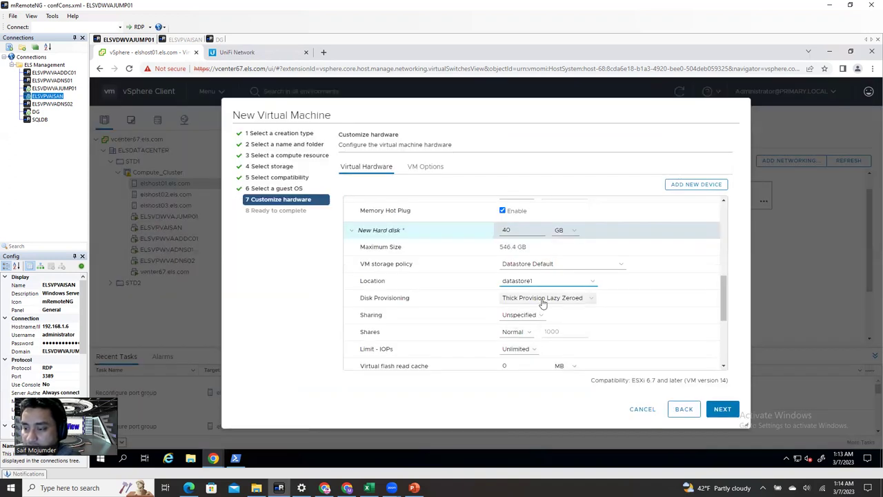
Store the 40 GB disk on datastore1, thin provisioned, collapse it, and switch to the vSAN plan.
left_click(542, 299)
left_click(537, 325)
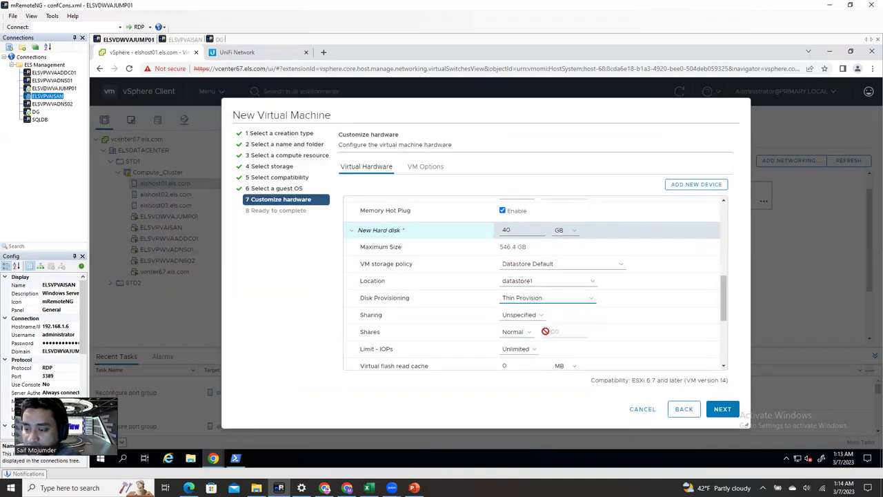
mouse_move(721, 306)
left_mouse_down()
mouse_move(737, 351)
mouse_move(735, 308)
left_mouse_up()
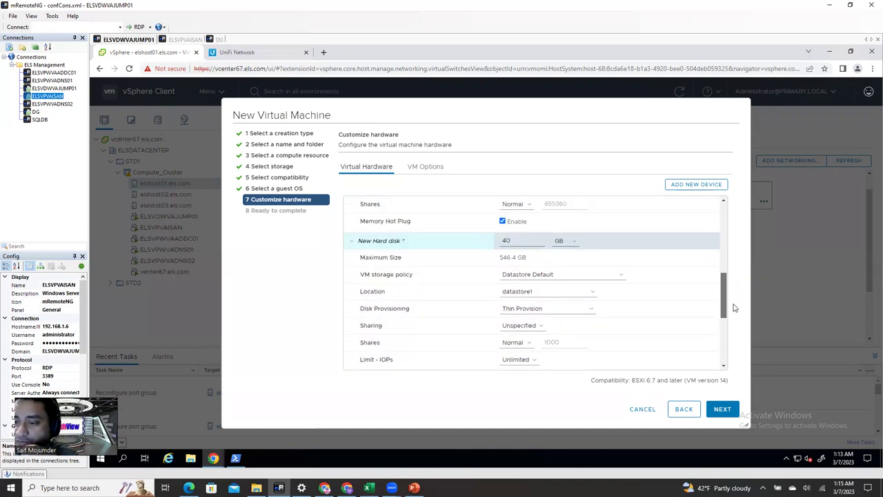
left_click(353, 241)
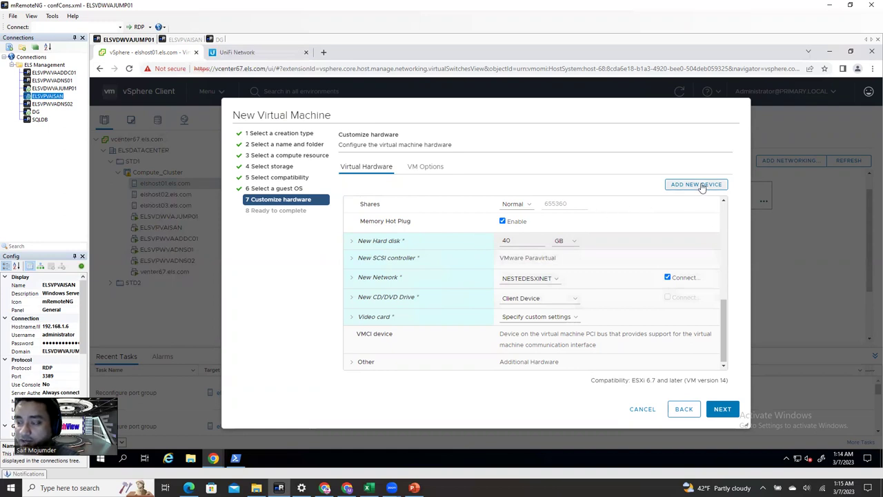
left_click(414, 488)
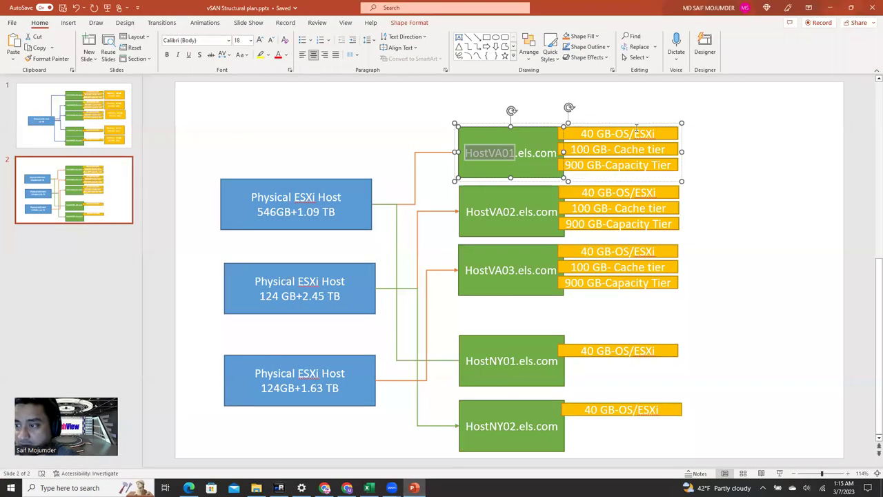
Select the '100 GB- Cache tier' box on the PowerPoint plan slide.
left_click(570, 152)
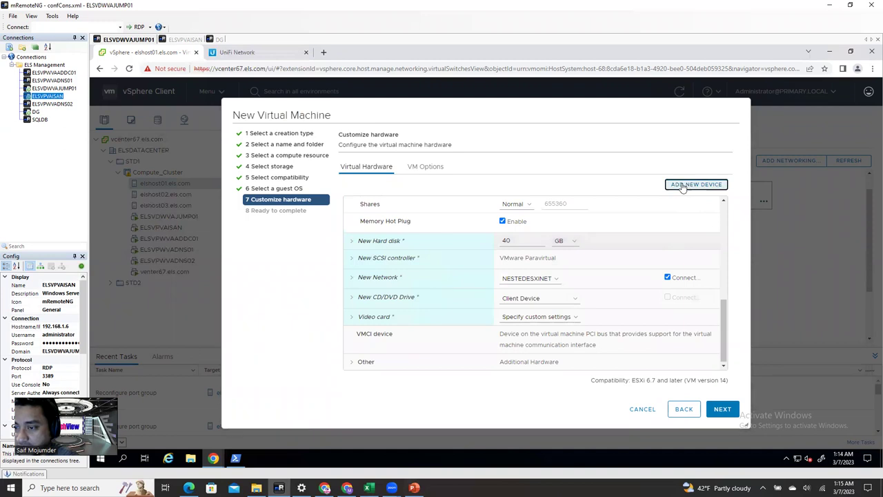
Add a second hard disk sized 100 GB.
left_click(690, 185)
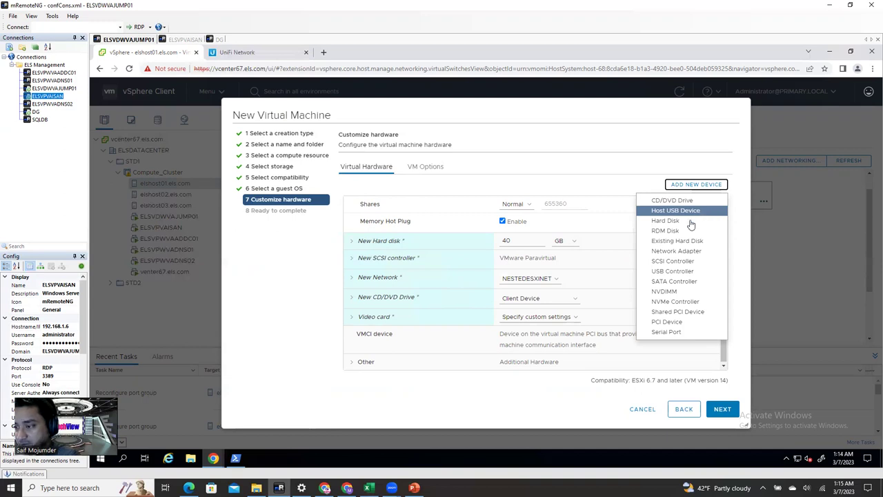
left_click(677, 221)
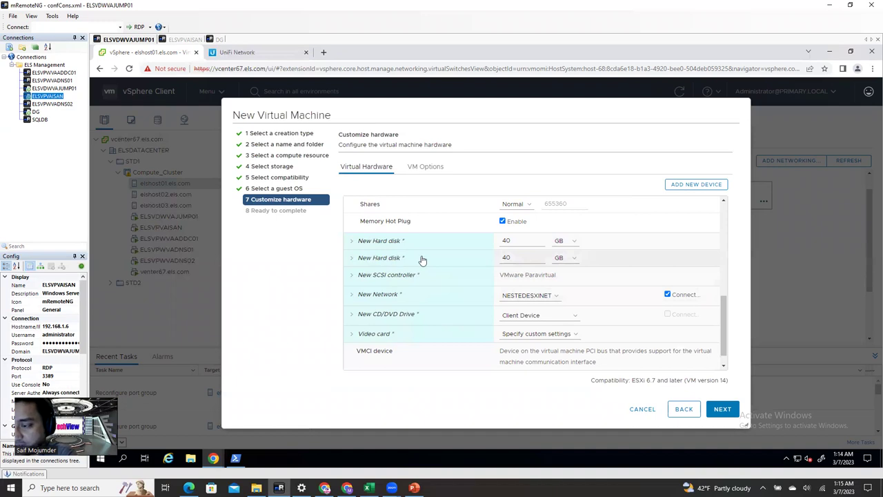
left_click(351, 243)
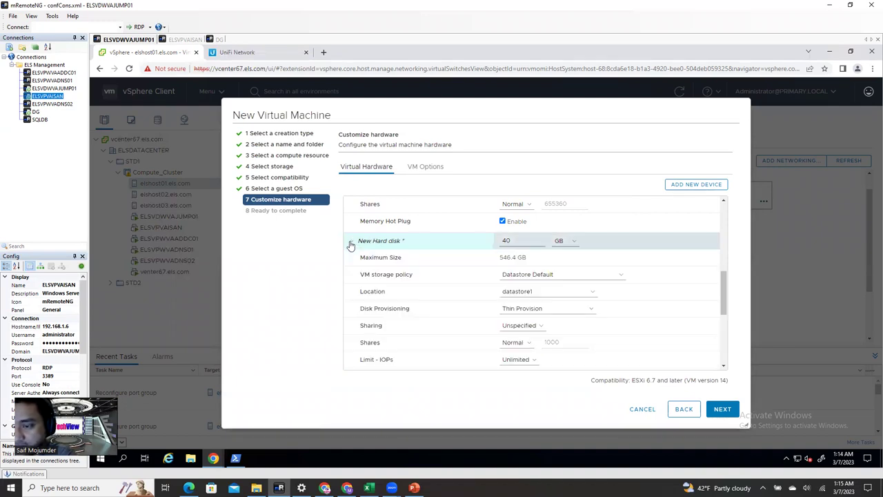
left_click(351, 242)
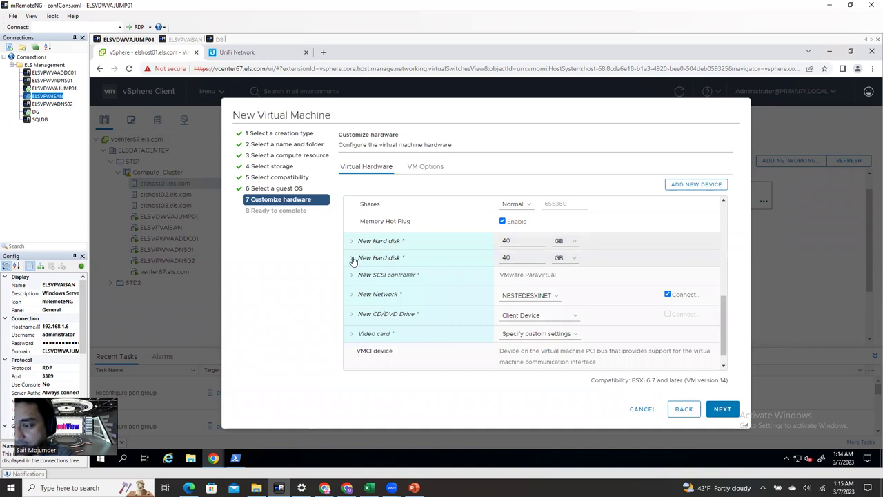
left_click(351, 258)
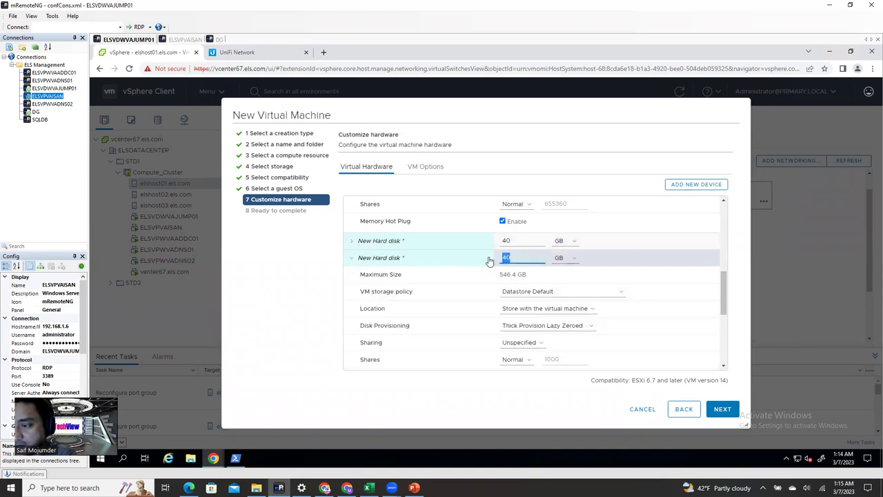
type("100")
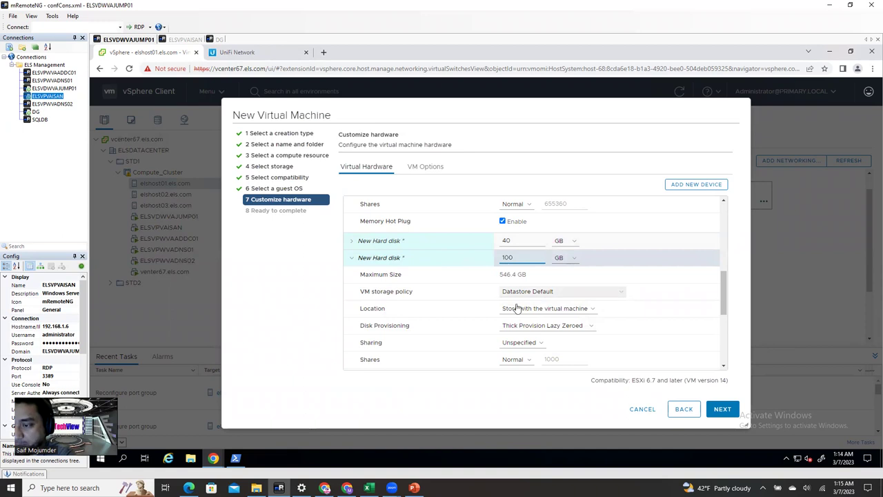
Store the 100 GB disk on datastore EHOST01LDS01 and make it thin provisioned.
left_click(545, 293)
left_click(493, 301)
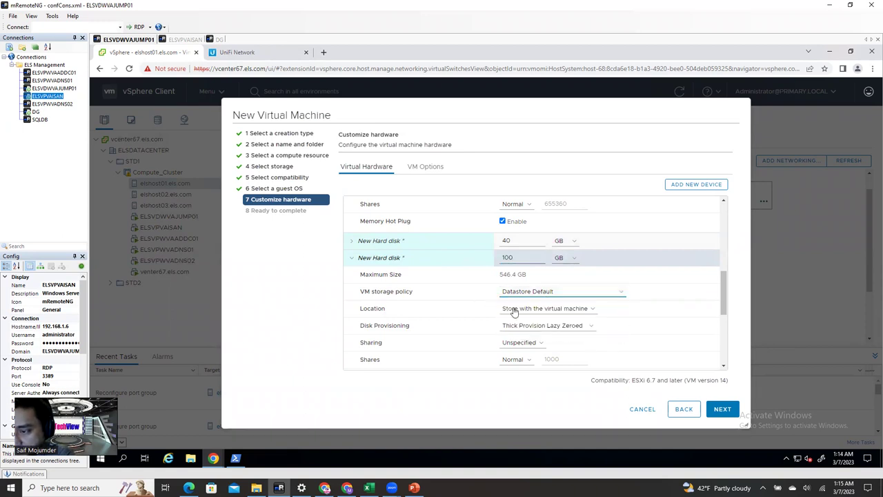
left_click(536, 309)
left_click(529, 330)
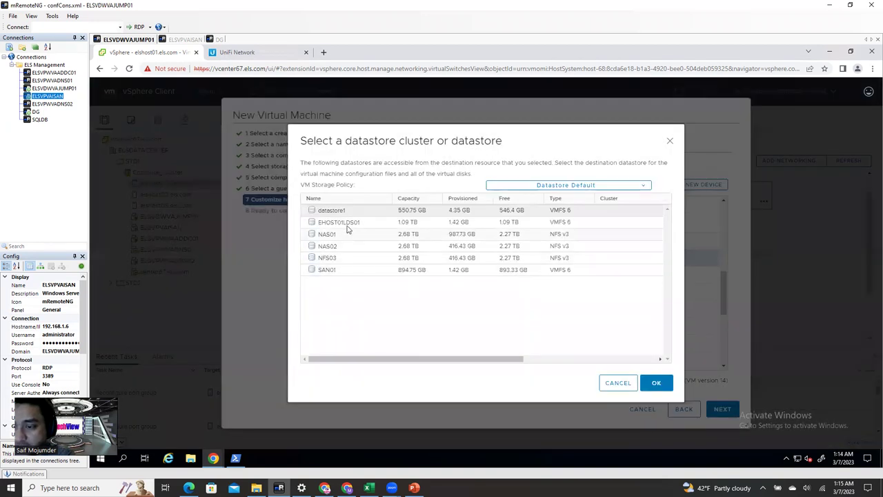
left_click(353, 223)
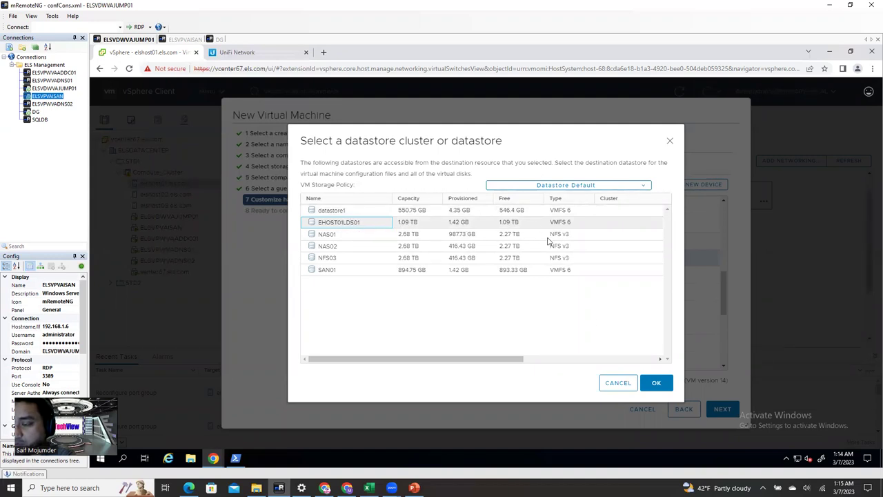
left_click(656, 385)
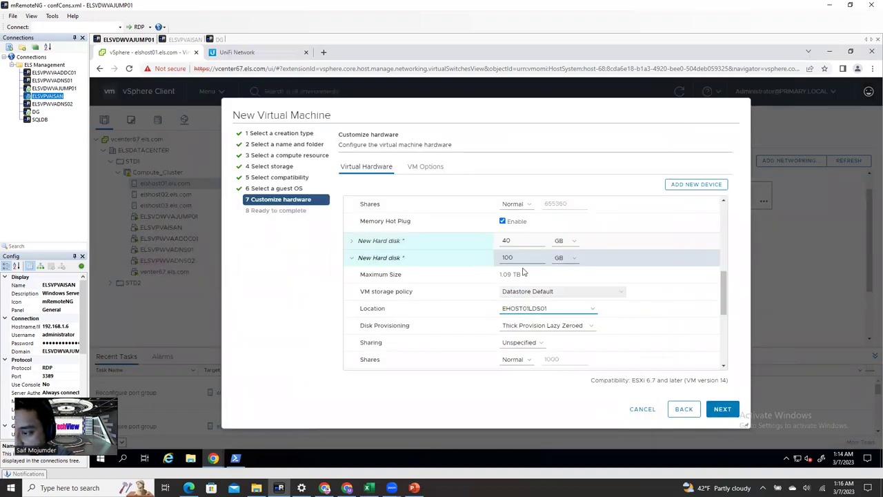
left_click(540, 329)
left_click(531, 353)
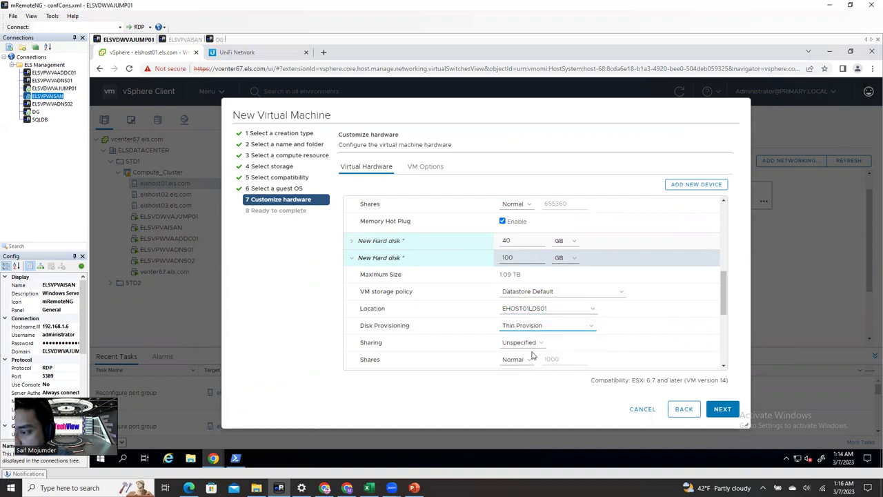
scroll(566, 345, "down", 3)
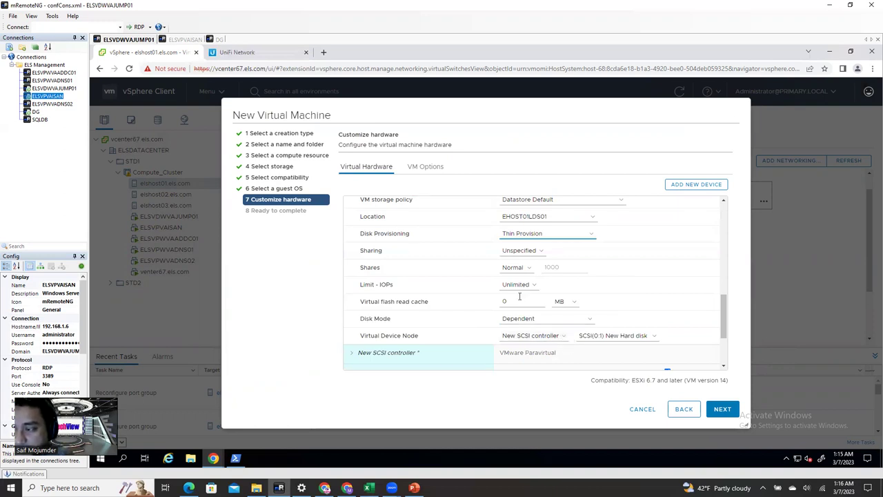
scroll(516, 297, "down", 3)
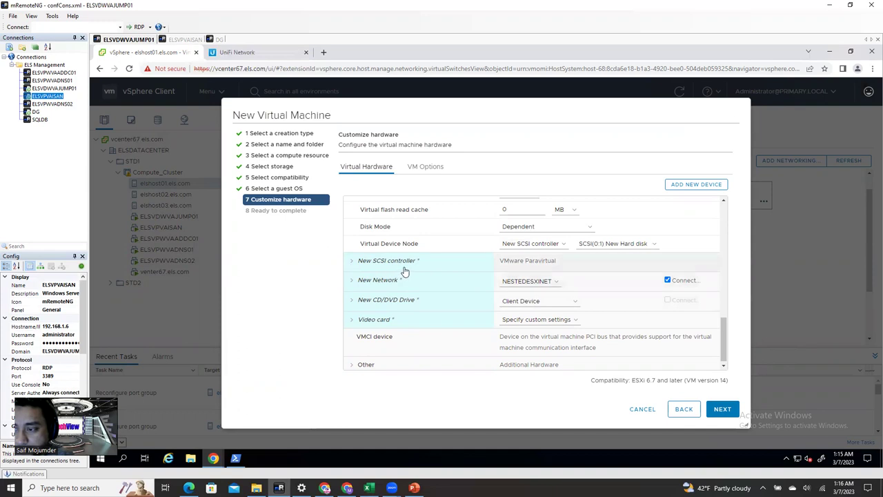
scroll(368, 292, "up", 5)
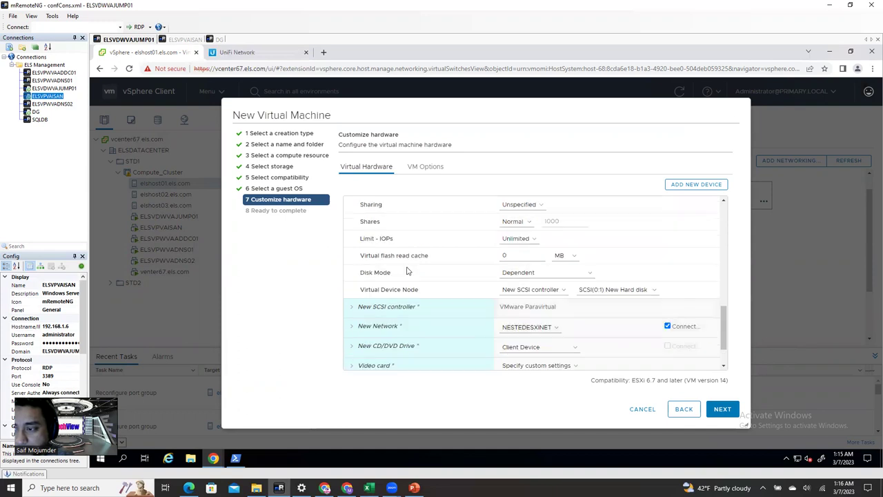
Add a third hard disk sized 900 GB.
left_click(710, 185)
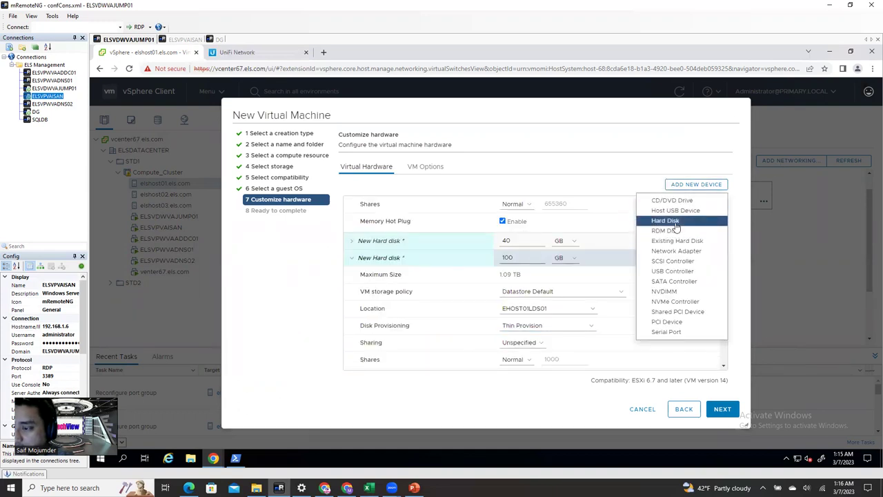
left_click(665, 221)
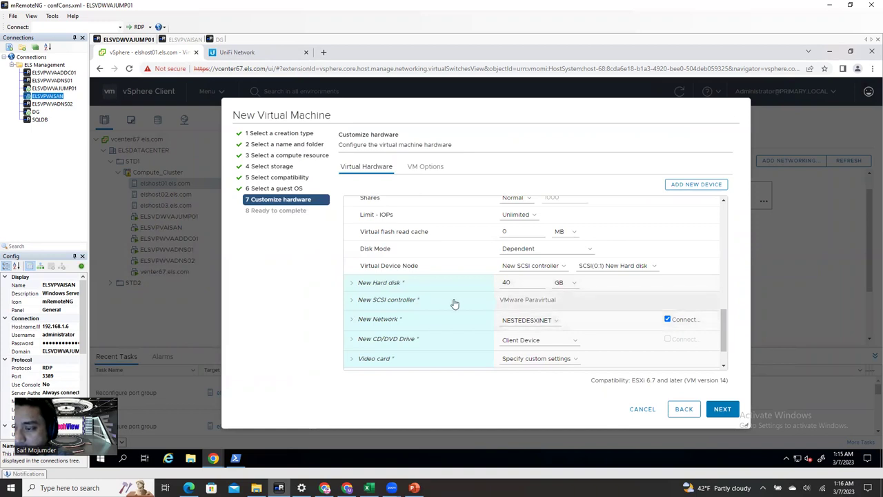
double_click(501, 282)
type("900")
key("alt+Tab")
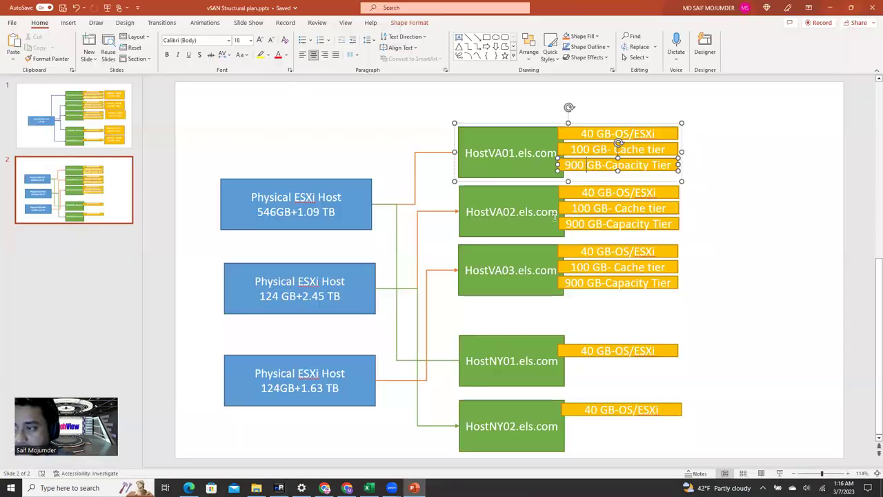
View slide 1's single-host plan, then minimise PowerPoint.
left_click(74, 118)
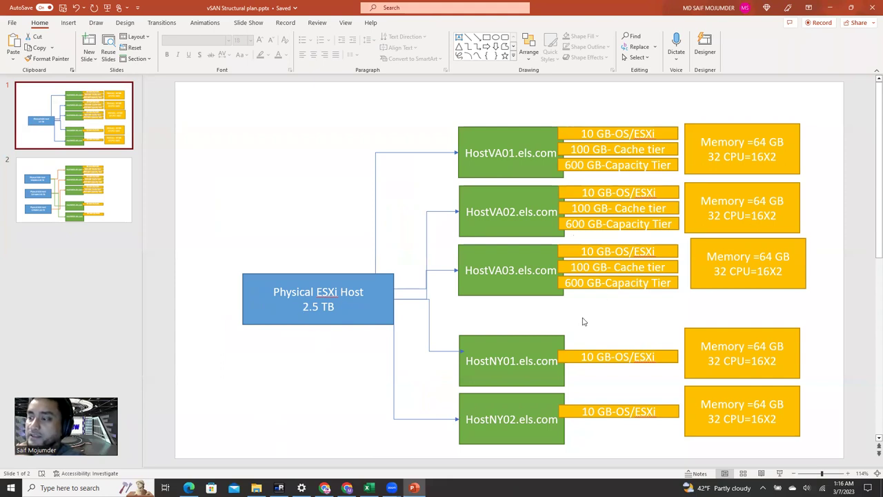
left_click(835, 10)
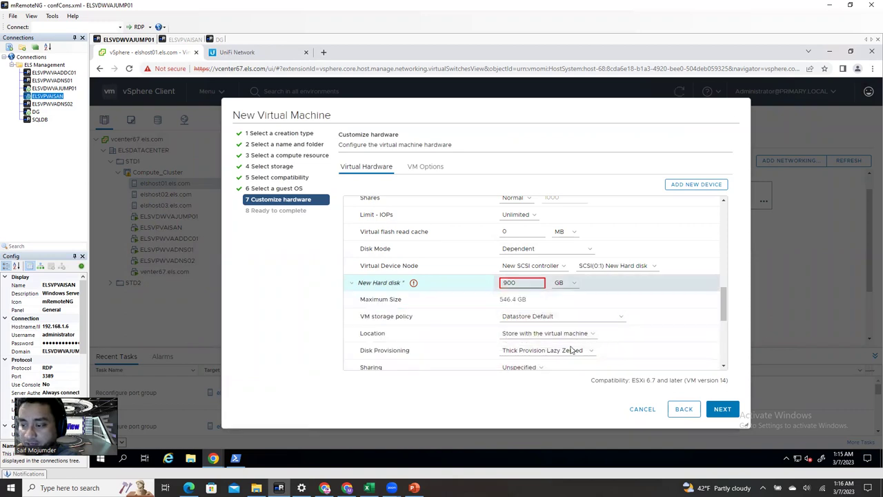
Place the 900 GB third disk on datastore EHOST01LDS01 and choose its disk provisioning type.
left_click(550, 334)
left_click(542, 352)
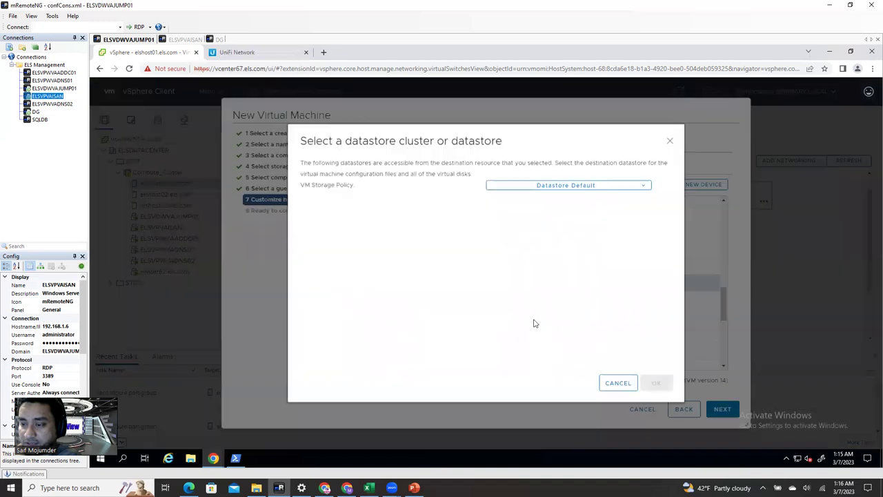
left_click(319, 223)
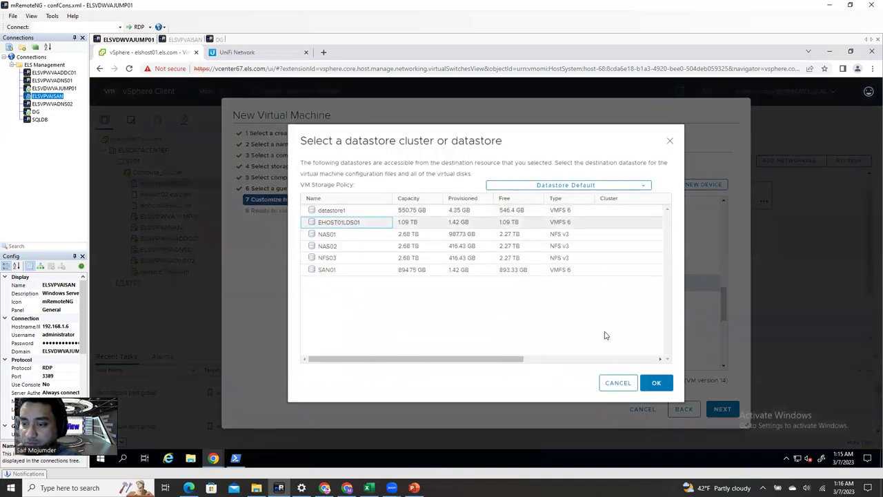
left_click(656, 384)
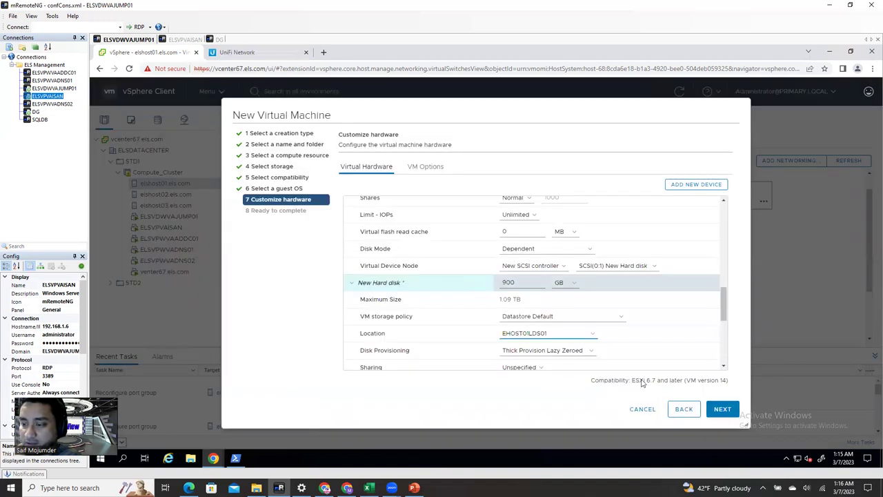
left_click(523, 350)
left_click(523, 377)
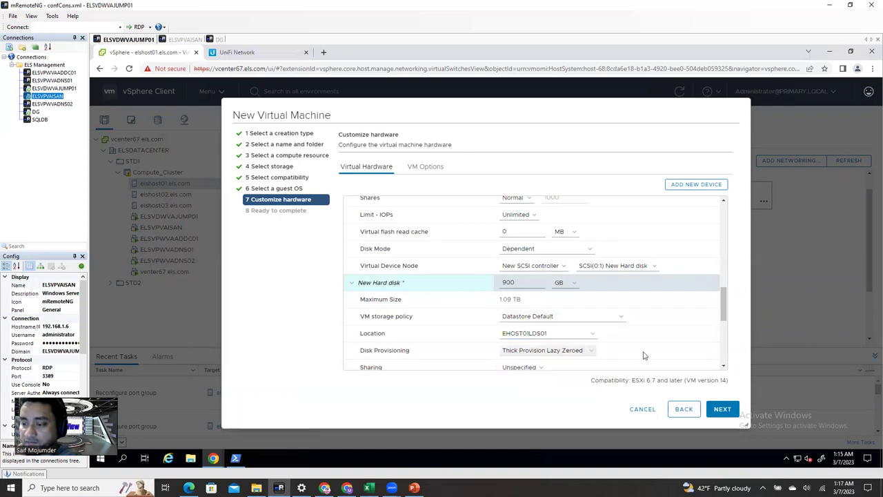
left_click_drag(724, 322, 722, 376)
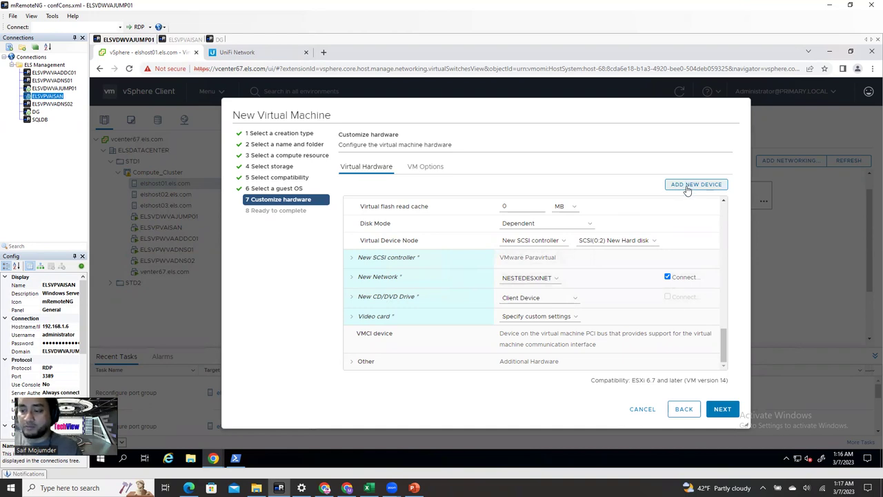
Add six more network adapters on NESTEDESXINET, connected at power on.
left_click(696, 184)
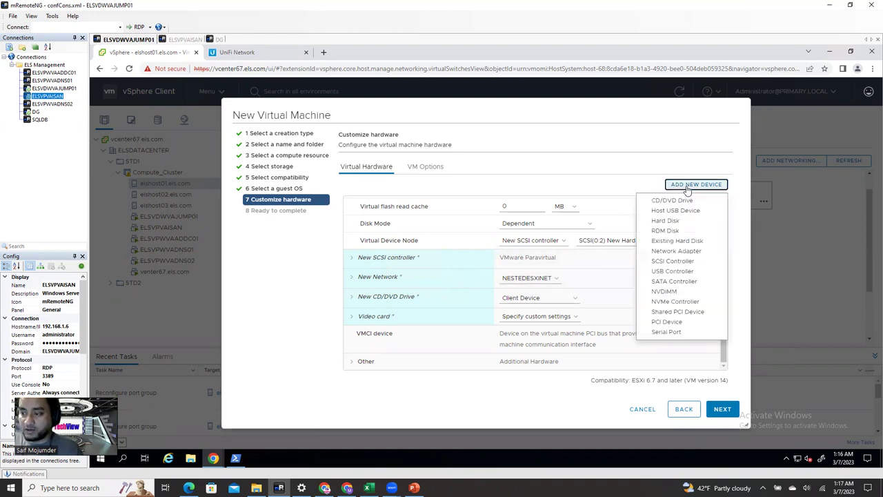
left_click(691, 251)
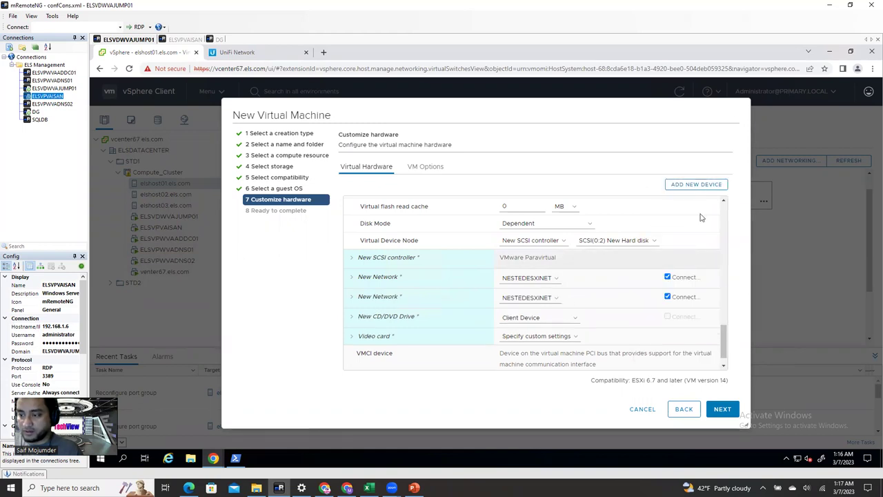
left_click(705, 185)
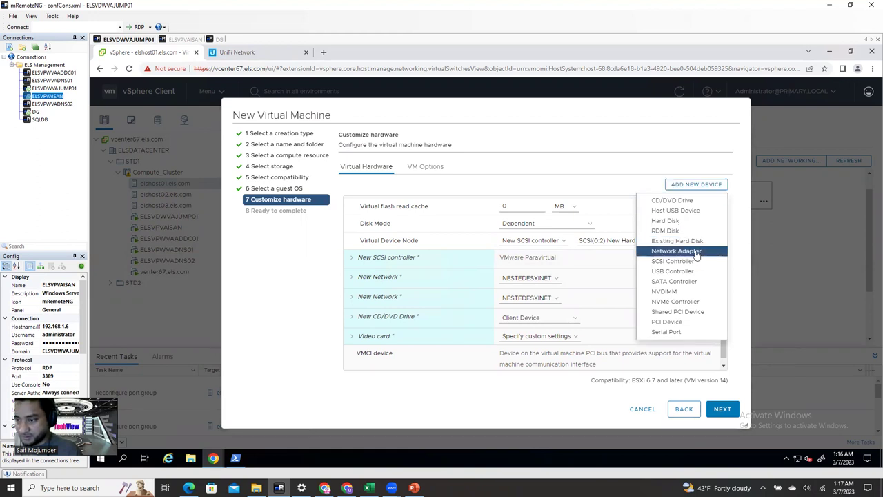
left_click(697, 252)
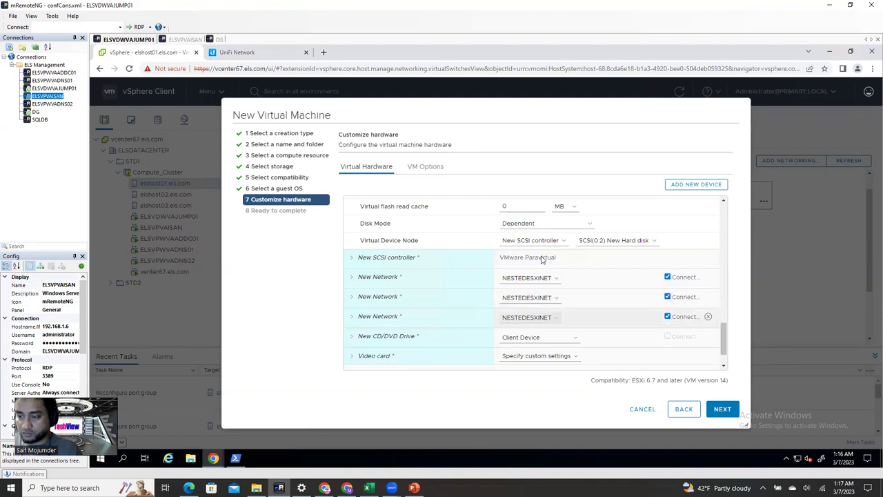
left_click(698, 189)
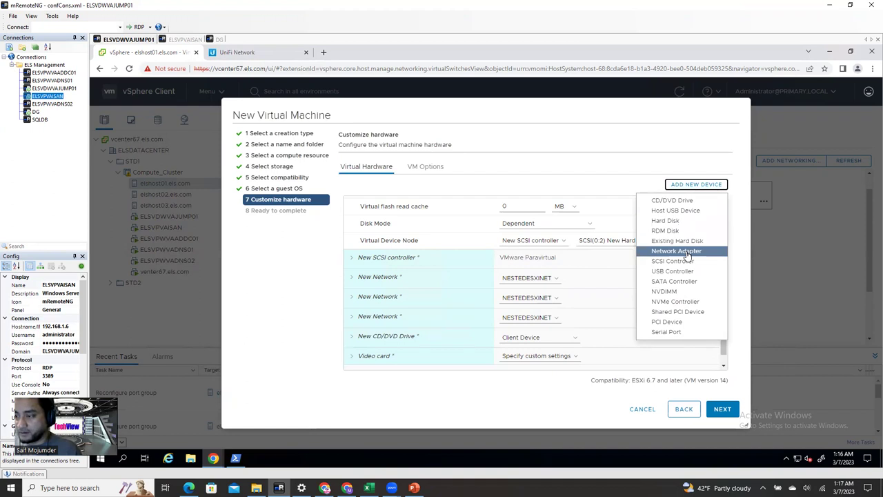
left_click(687, 253)
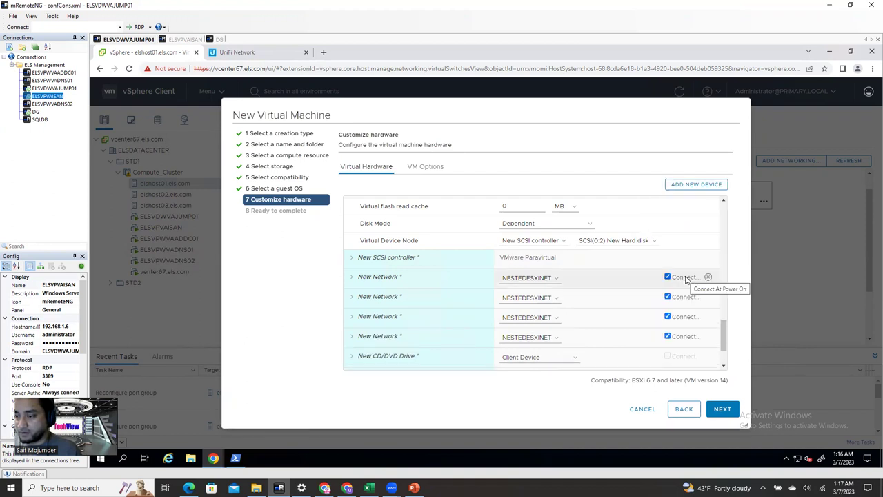
left_click(705, 189)
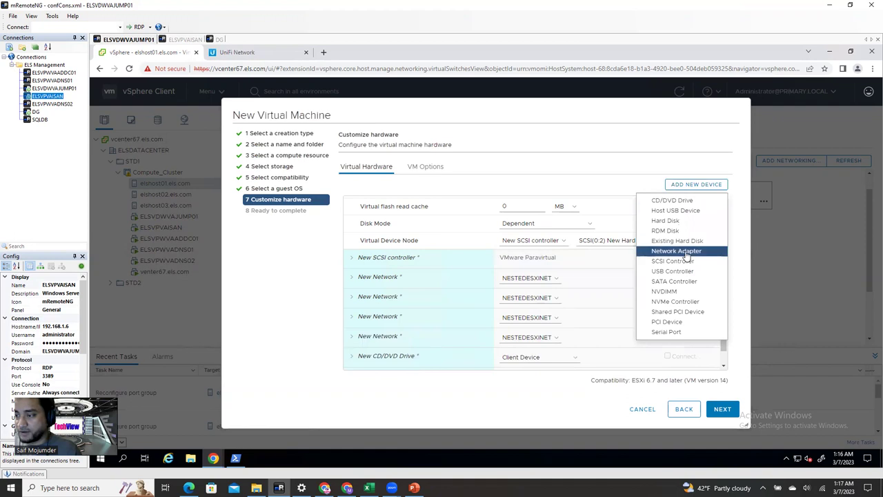
left_click(687, 252)
left_click(703, 189)
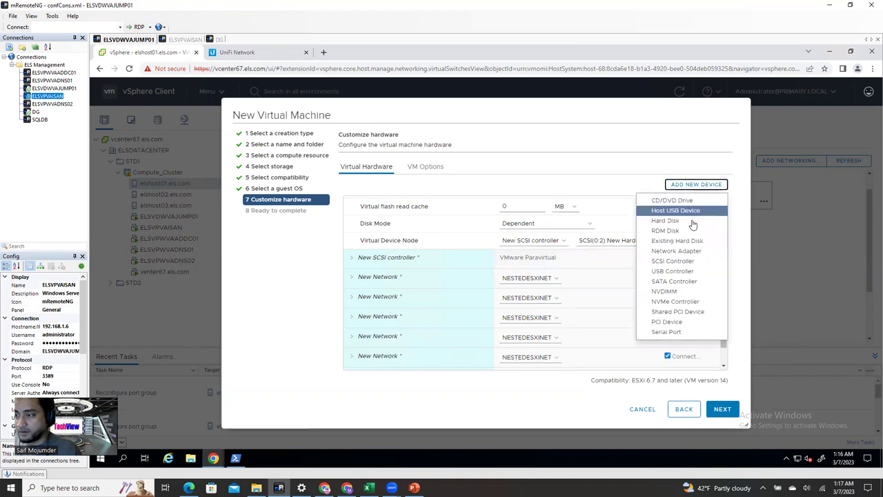
left_click(680, 253)
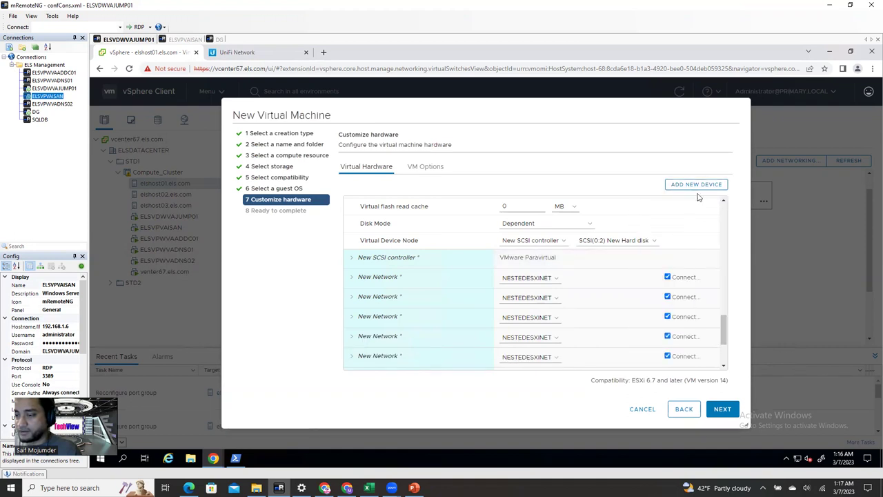
left_click(696, 184)
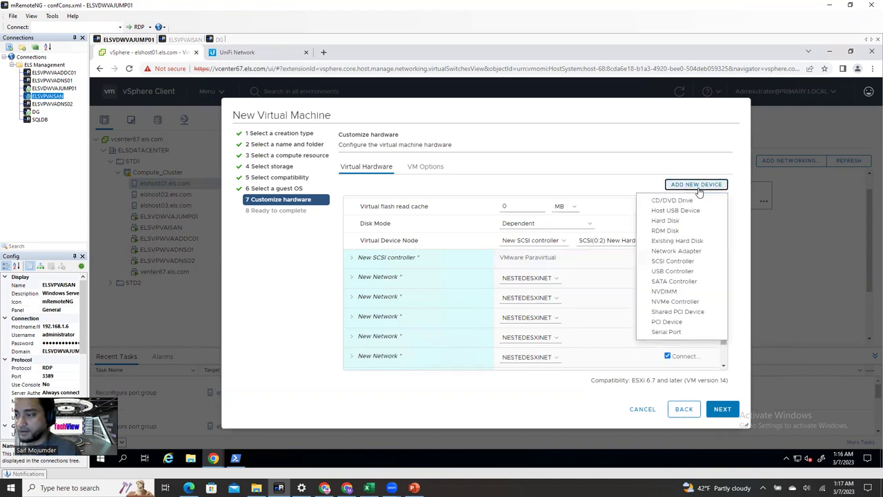
left_click(679, 252)
scroll(621, 325, "down", 3)
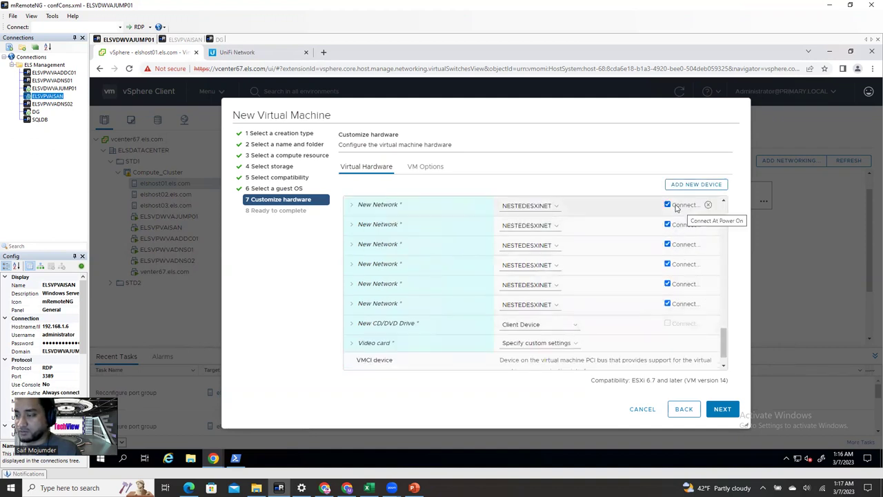
Mount NAS01's ISO/VMware-VMvisor-Installer-6.7.0.update02 image in the CD/DVD drive, connected at power on.
left_click(357, 330)
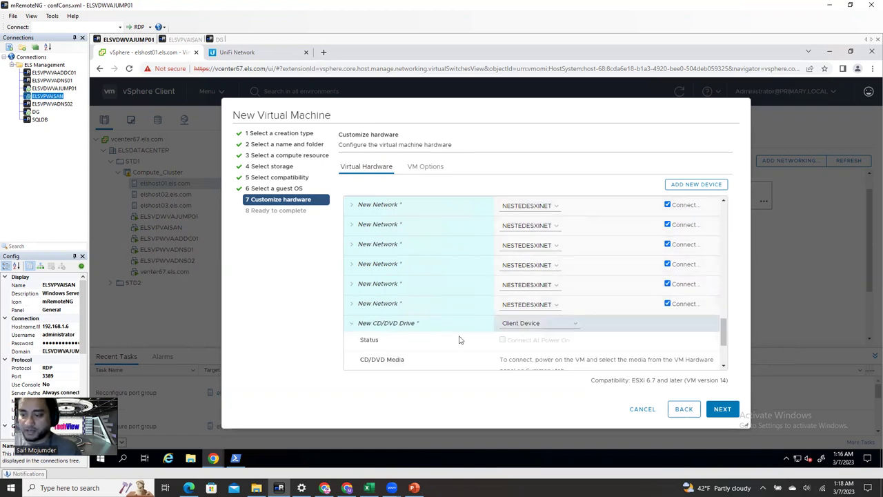
left_click(536, 325)
left_click(541, 350)
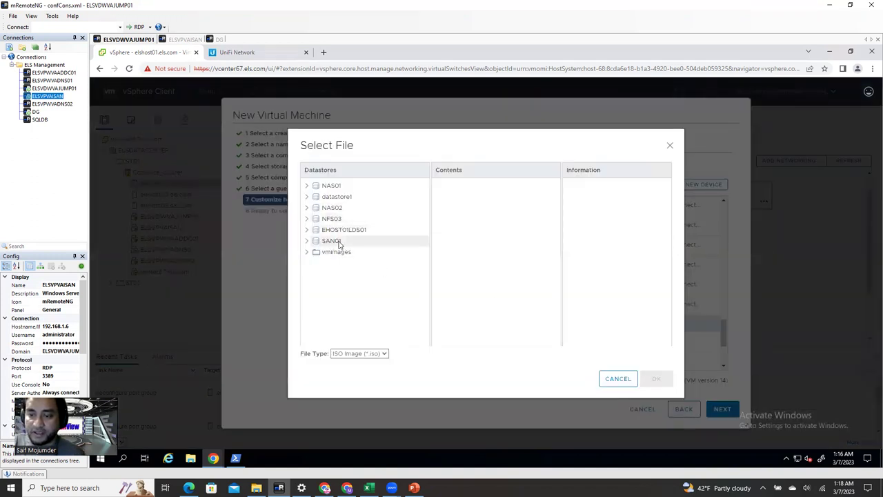
left_click(333, 218)
left_click(329, 186)
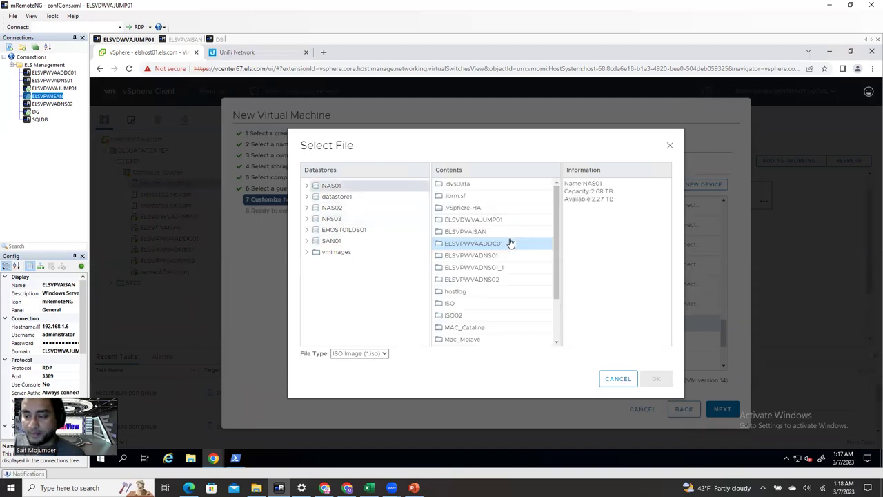
double_click(449, 303)
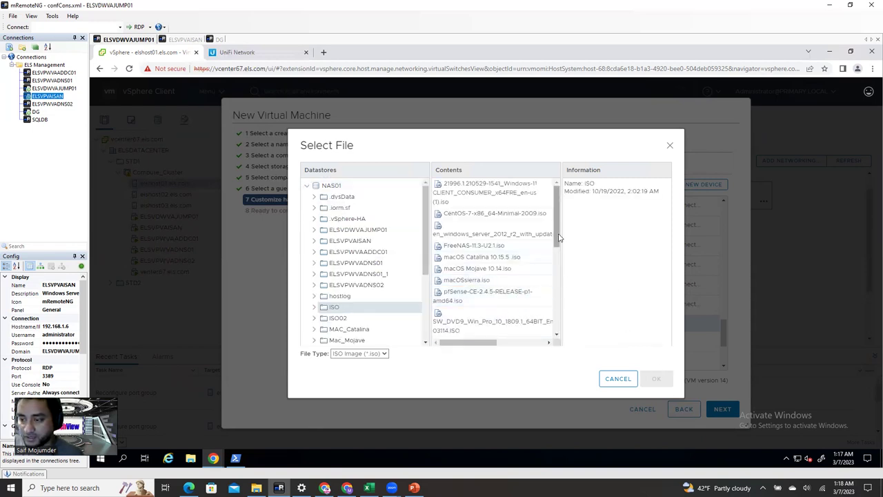
left_click_drag(560, 239, 560, 301)
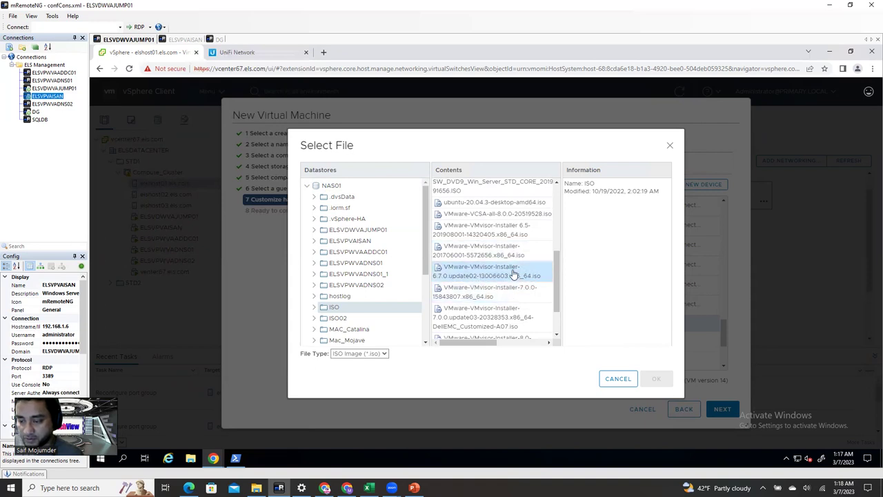
left_click(512, 274)
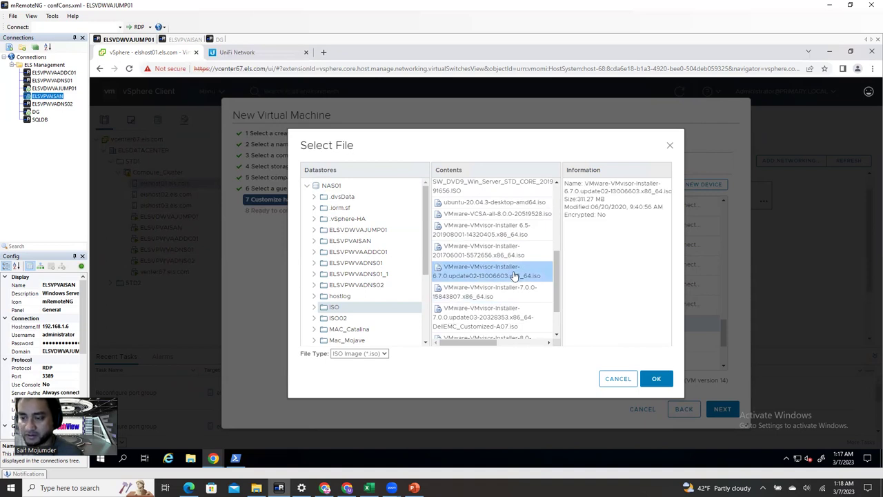
left_click(651, 380)
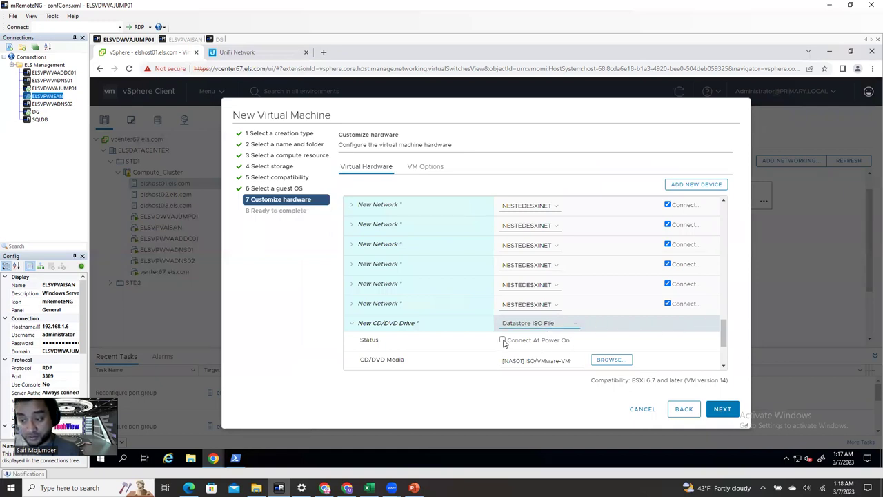
left_click(503, 340)
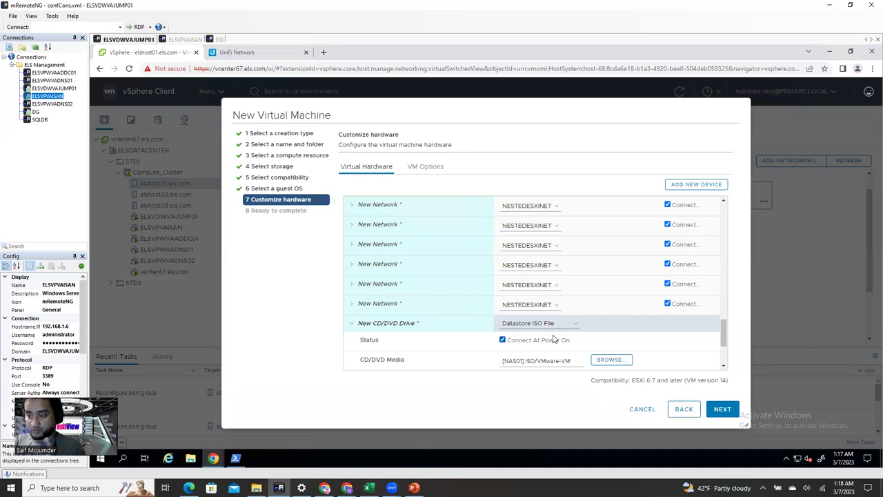
scroll(539, 326, "down", 3)
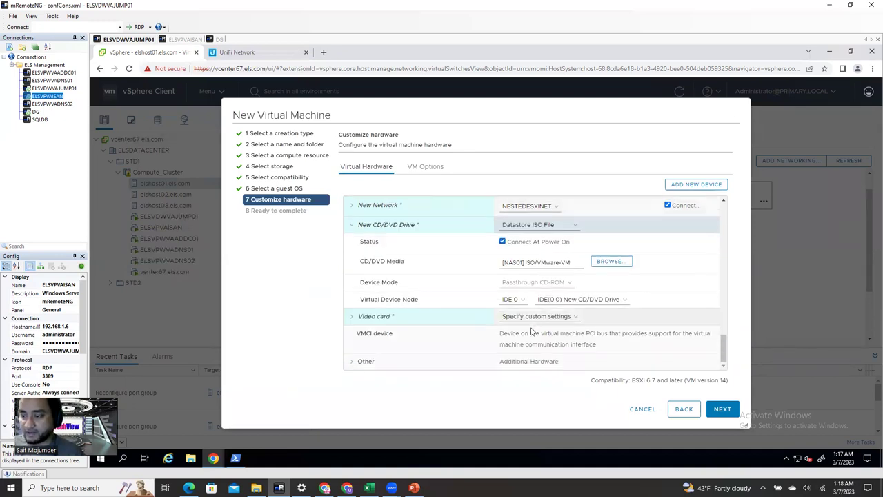
scroll(540, 323, "up", 5)
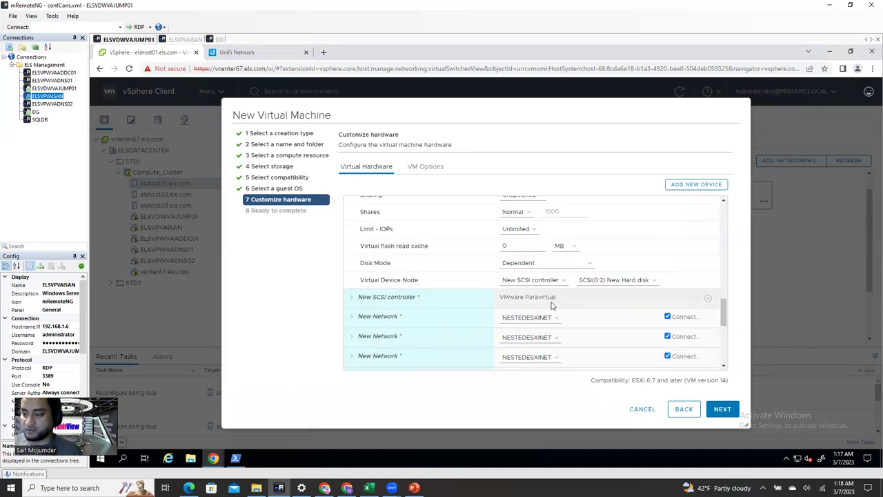
scroll(549, 302, "down", 2)
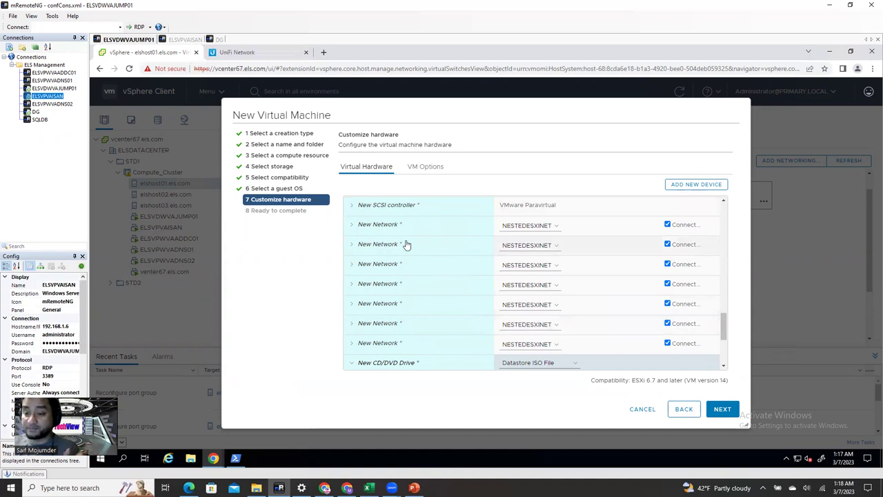
left_click(351, 225)
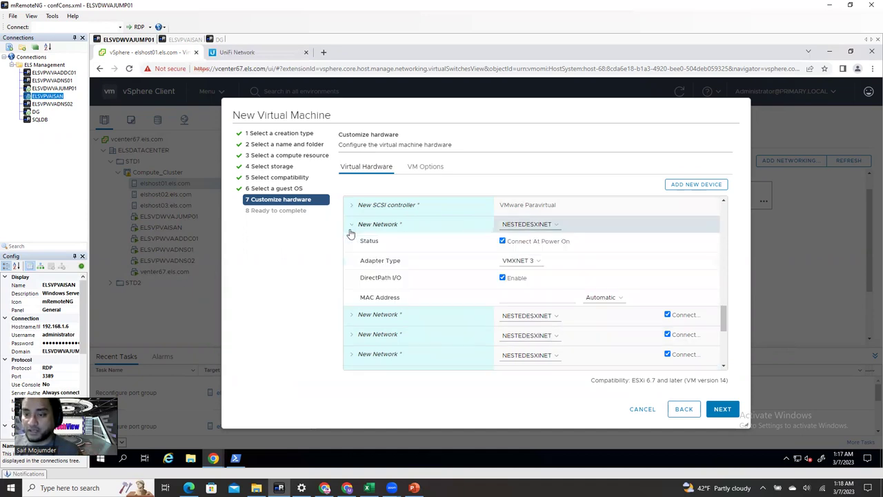
left_click(532, 261)
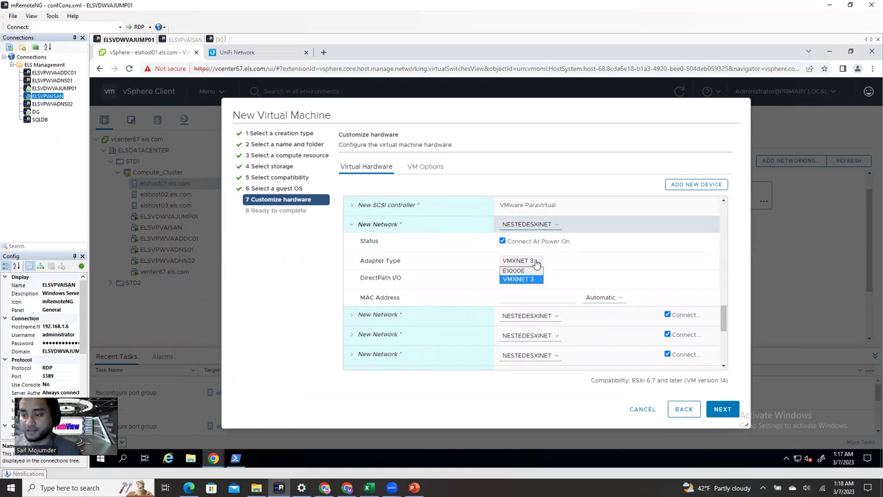
left_click(529, 278)
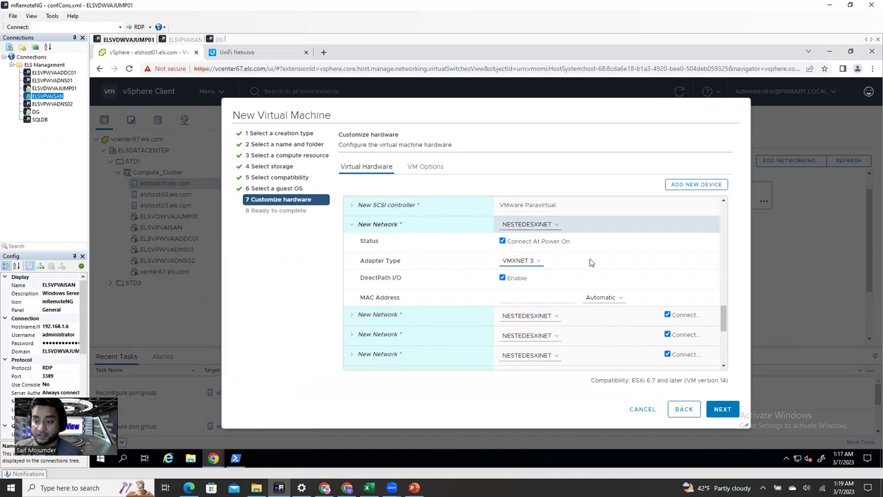
left_click(531, 266)
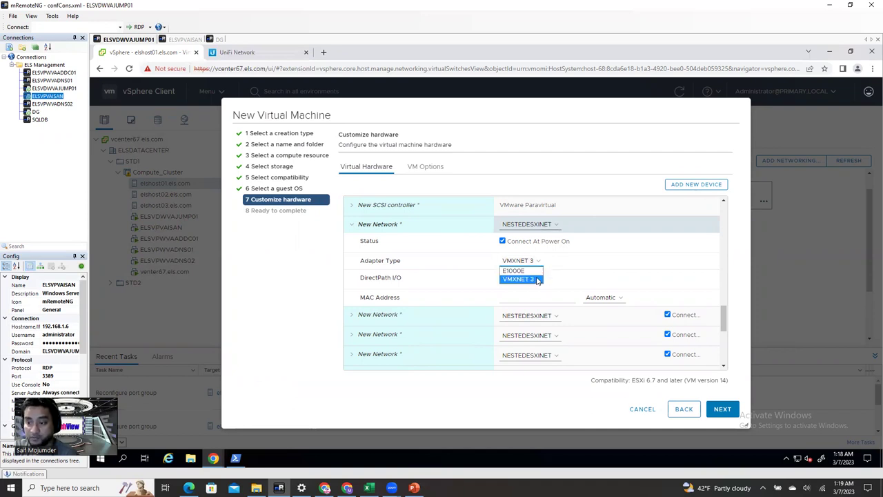
left_click(538, 279)
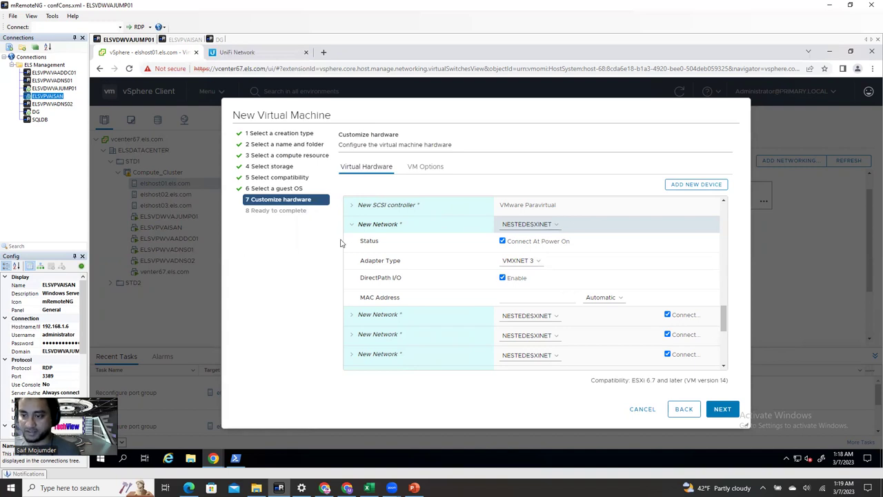
left_click(455, 224)
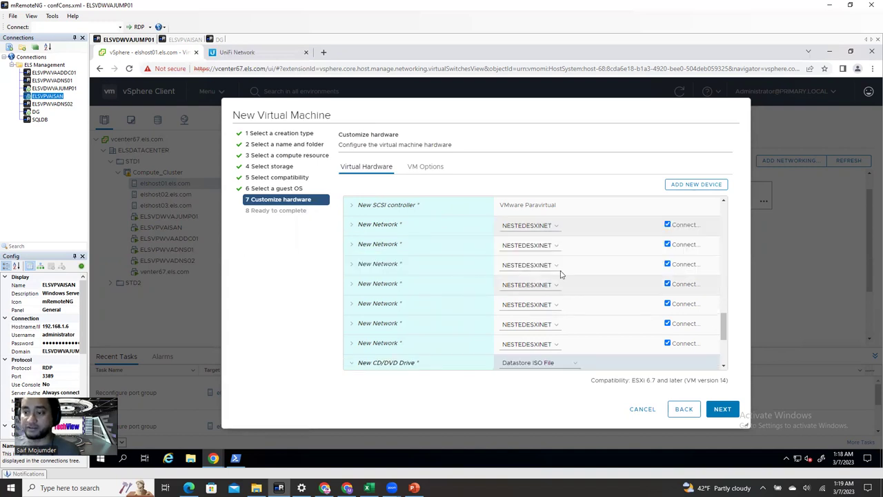
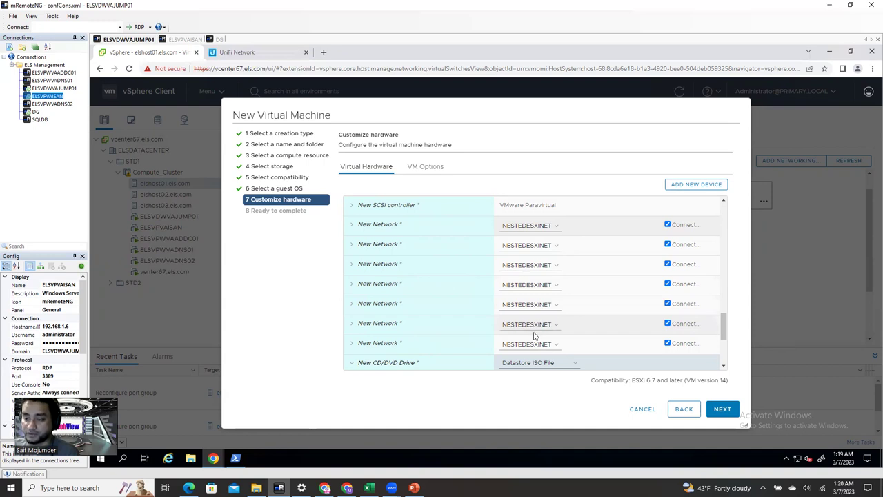
Set HostVA01's boot firmware to BIOS in VM Options.
left_click(428, 167)
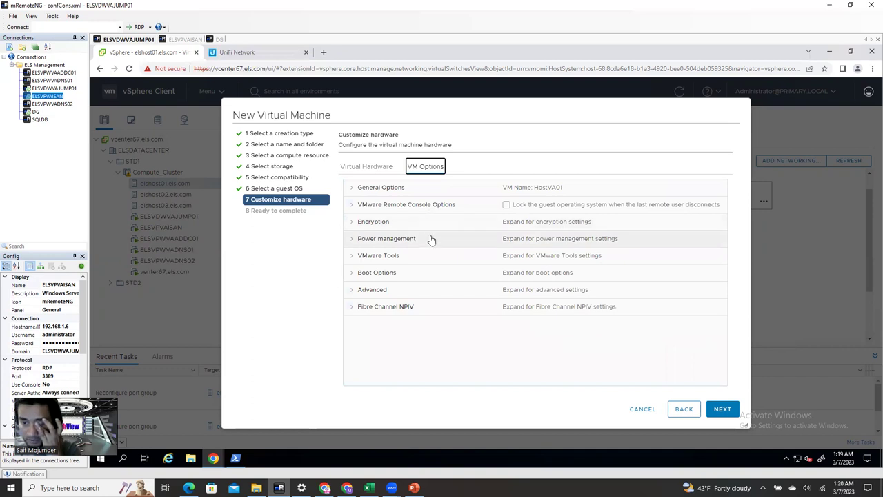
left_click(396, 273)
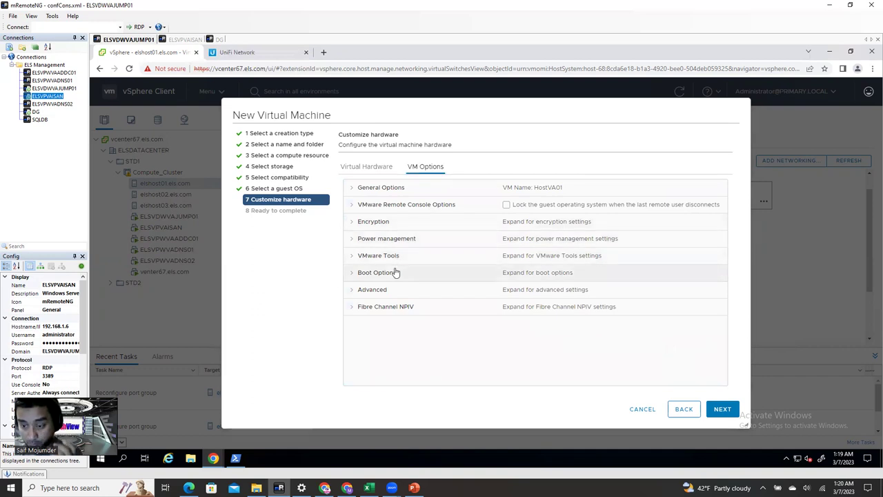
left_click(523, 301)
left_click(522, 310)
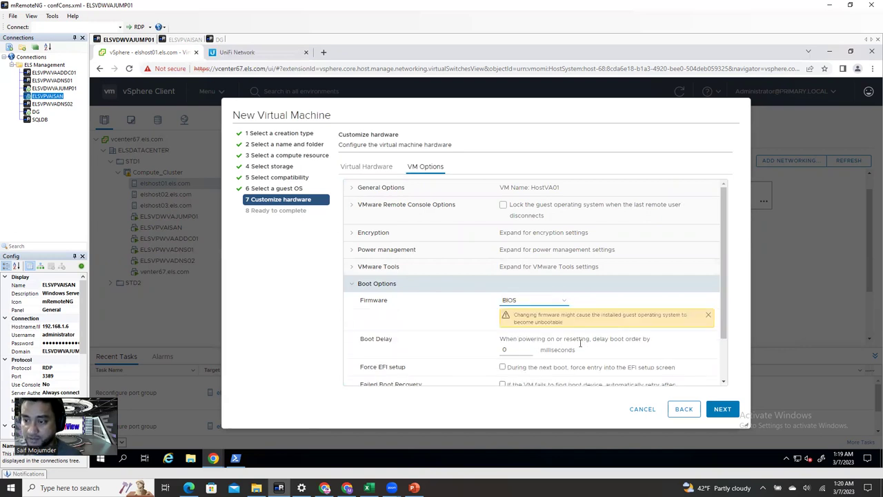
left_click(353, 276)
left_click(353, 272)
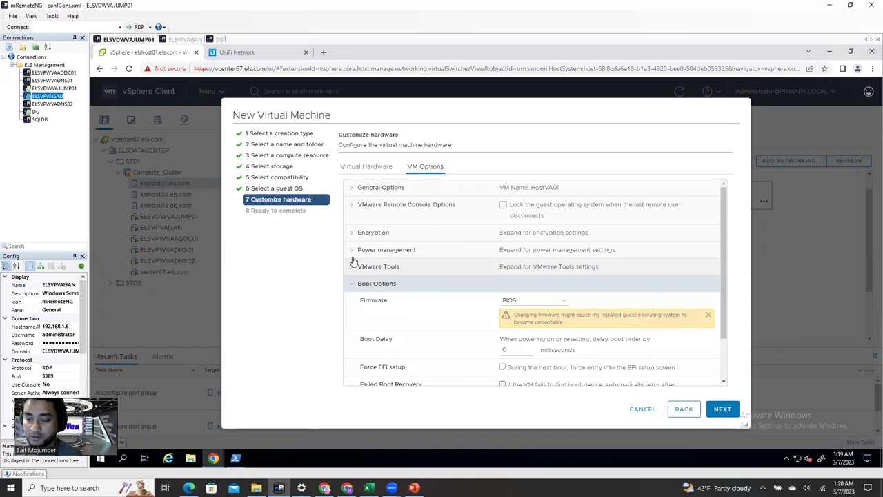
Enable Tools upgrade checks and guest time sync, then finish creating HostVA01.
left_click(353, 269)
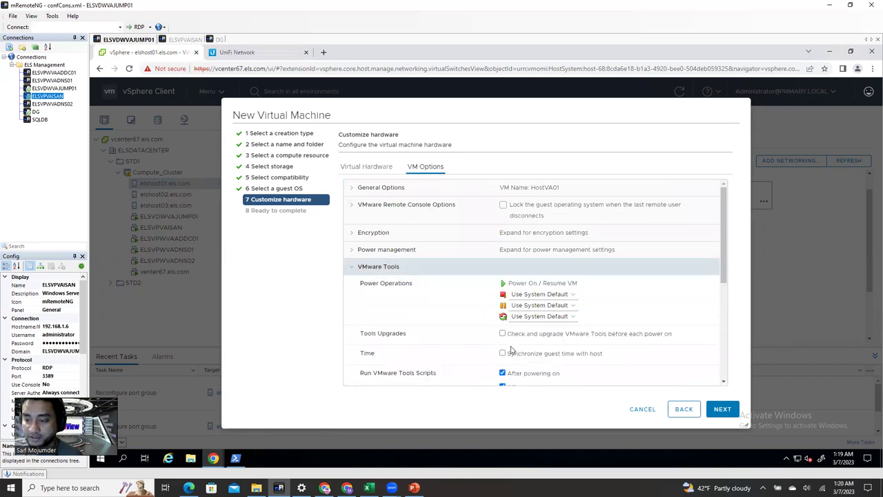
left_click(502, 334)
left_click(503, 354)
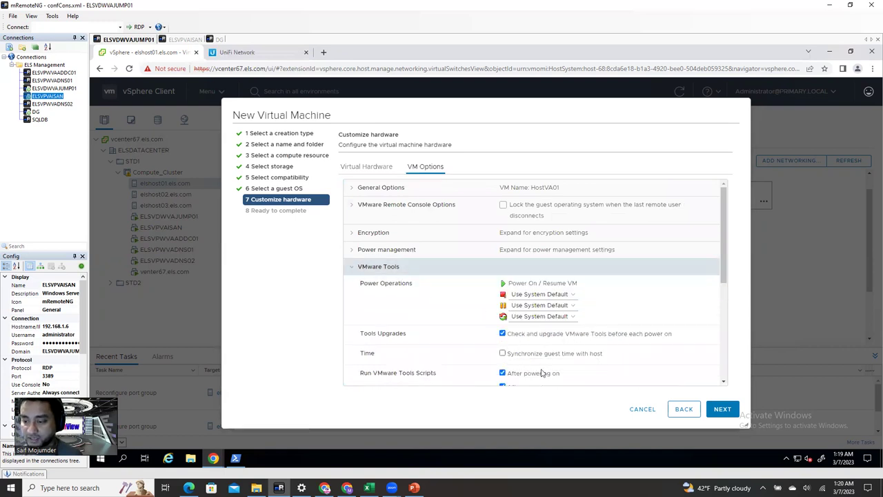
left_click(731, 411)
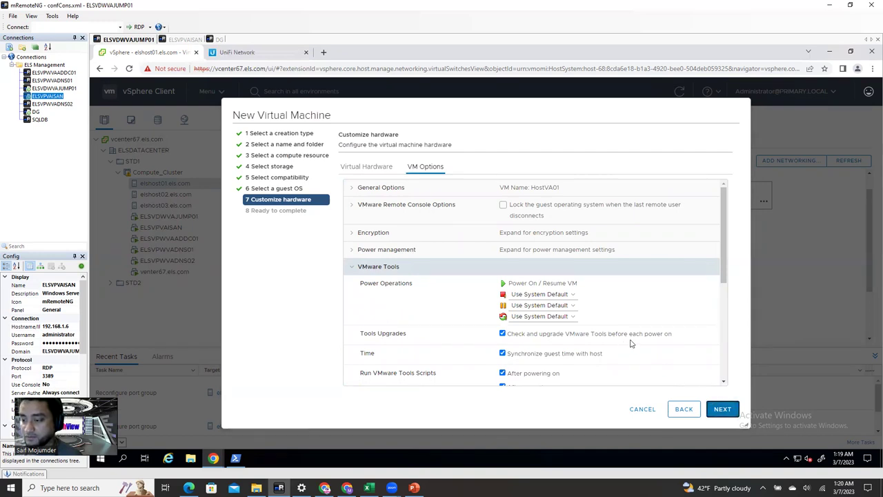
left_click(725, 414)
left_click(721, 410)
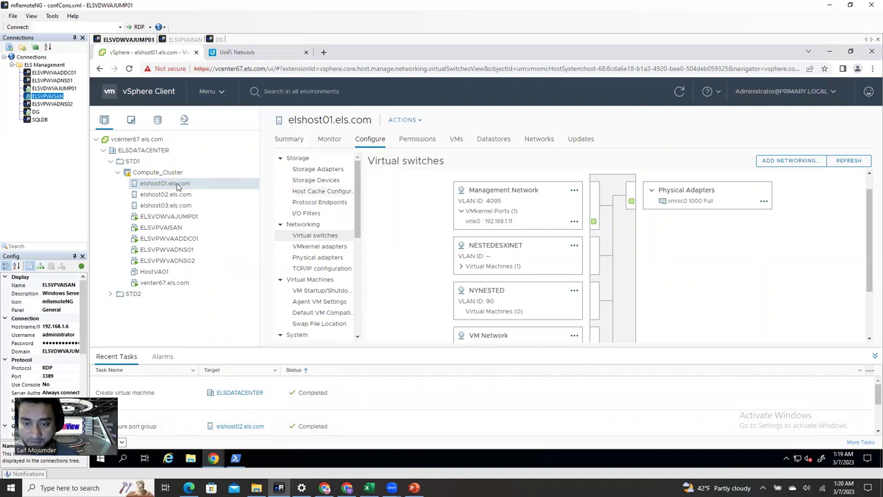
Power on HostVA01 and launch its web console at the ESXi 6.7 boot menu.
left_click(299, 141)
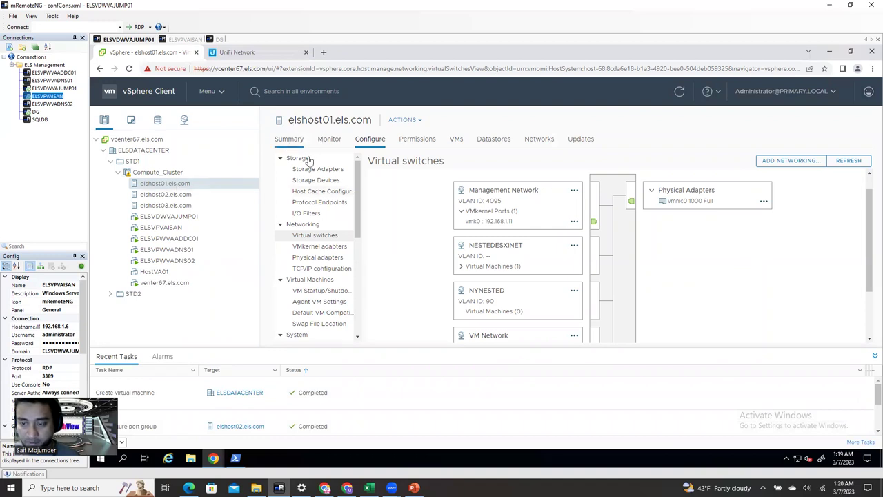
left_click(155, 274)
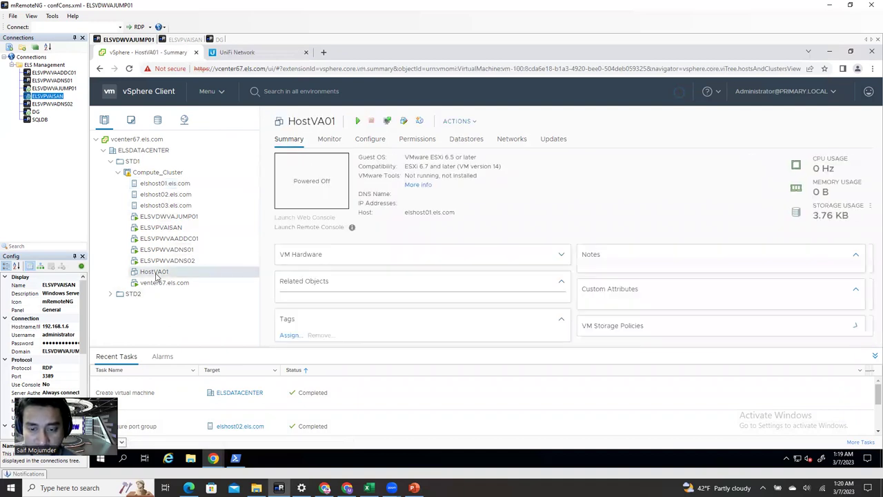
right_click(155, 274)
mouse_move(207, 123)
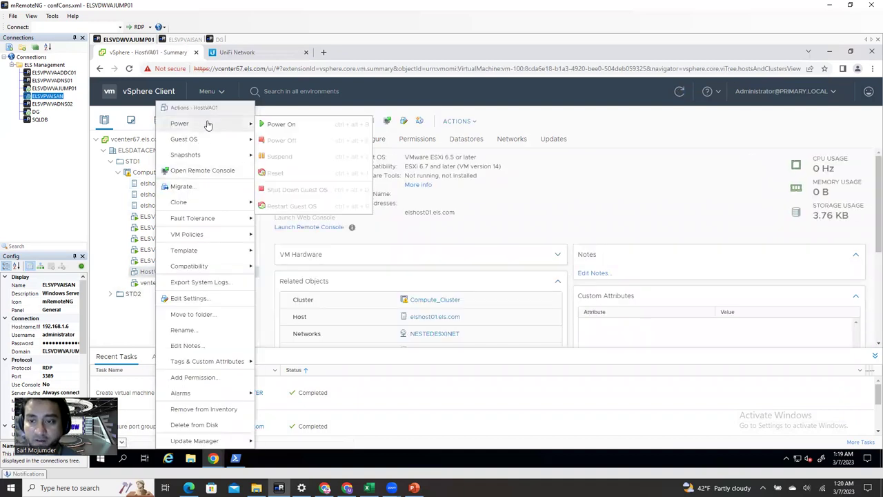
left_click(273, 122)
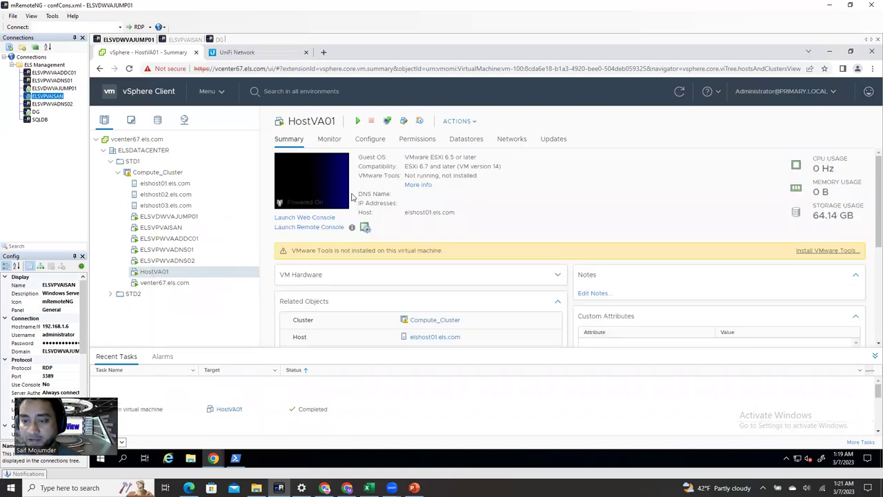
left_click(323, 181)
left_click(590, 306)
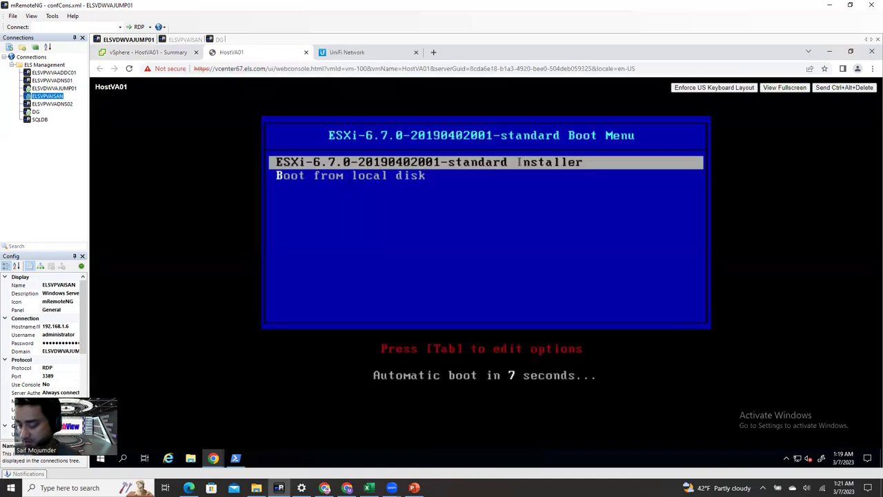
Boot the ESXi installer on HostVA01, check the vSAN plan slides, and return to its Summary page.
key("Return")
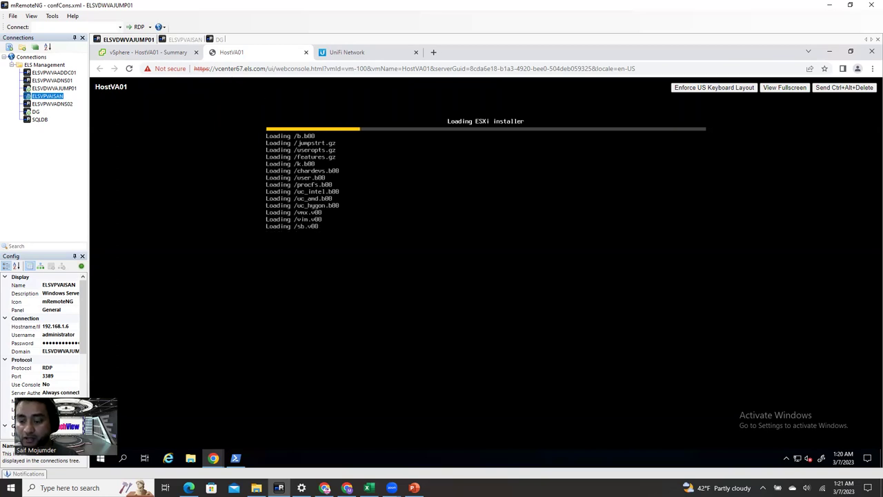
key("alt+Tab")
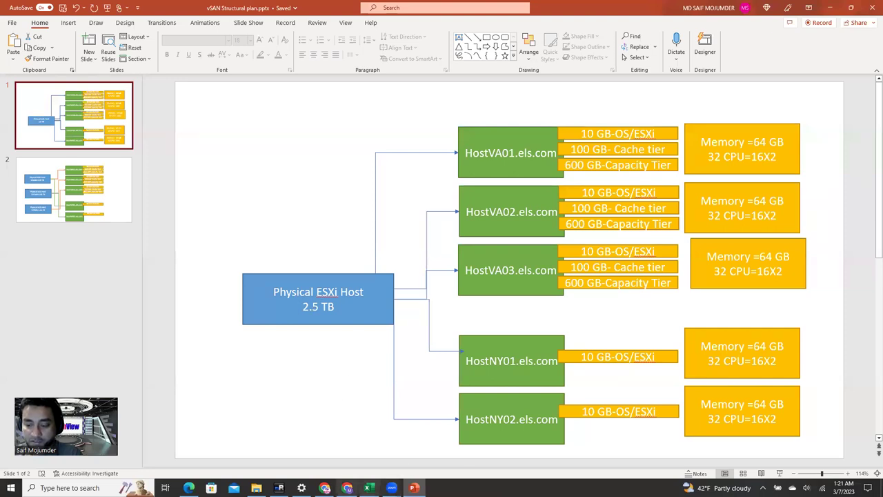
left_click(279, 488)
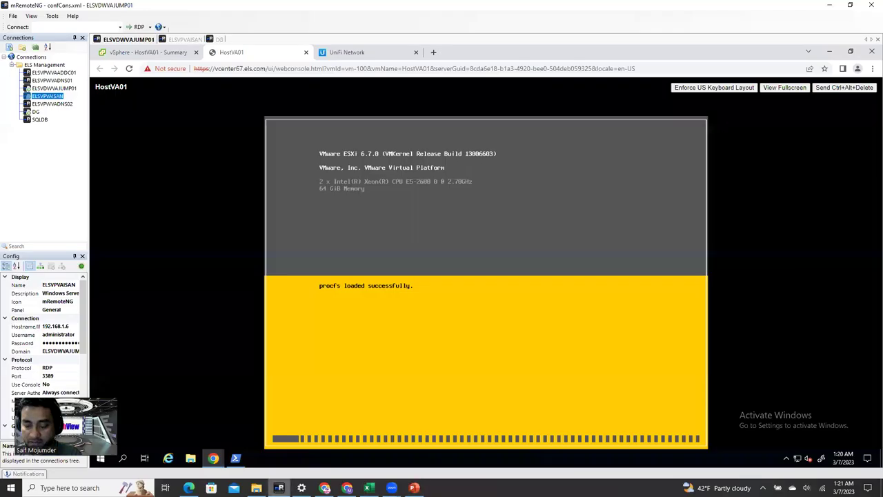
left_click(156, 55)
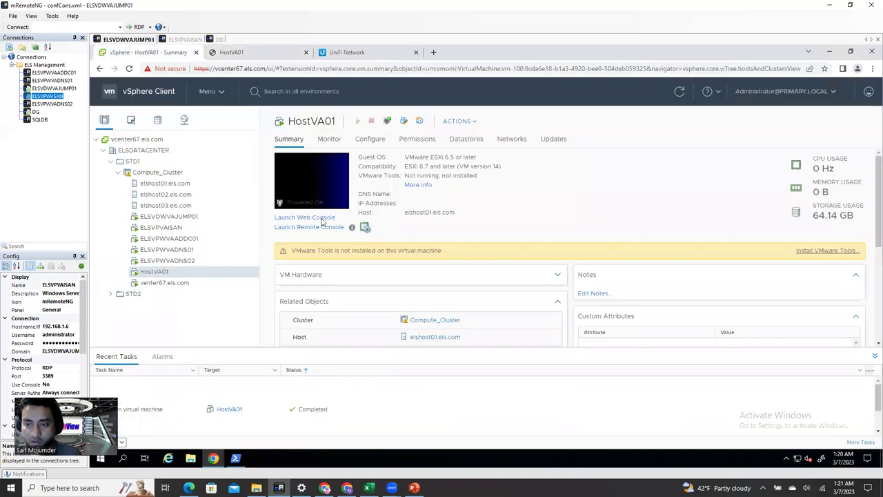
Start a new virtual machine on elshost02.els.com and paste in its name.
double_click(326, 121)
key("ctrl+c")
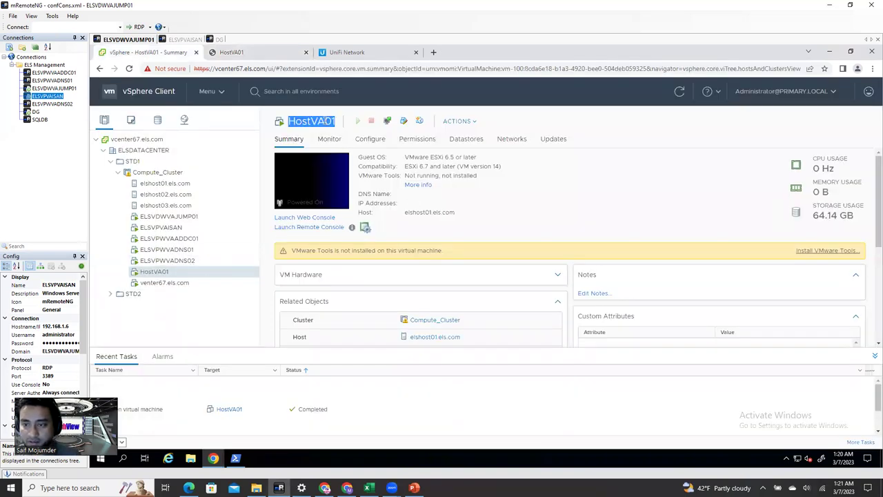
left_click(184, 197)
right_click(185, 200)
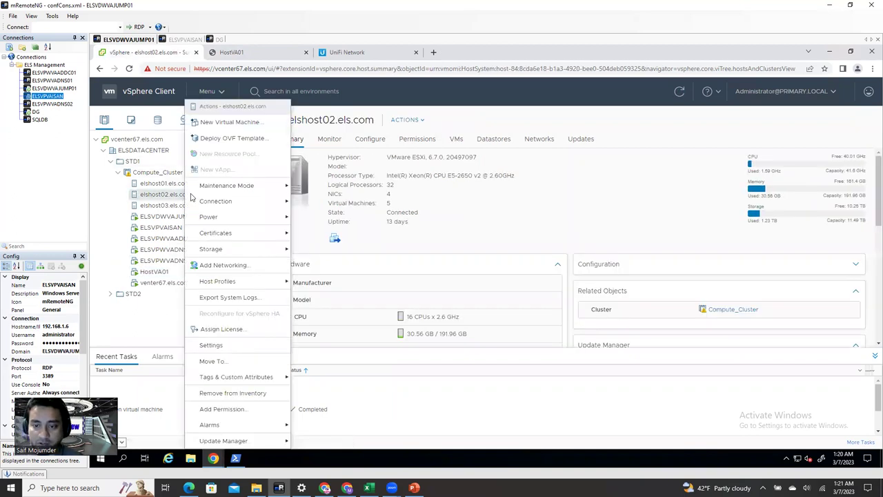
left_click(230, 122)
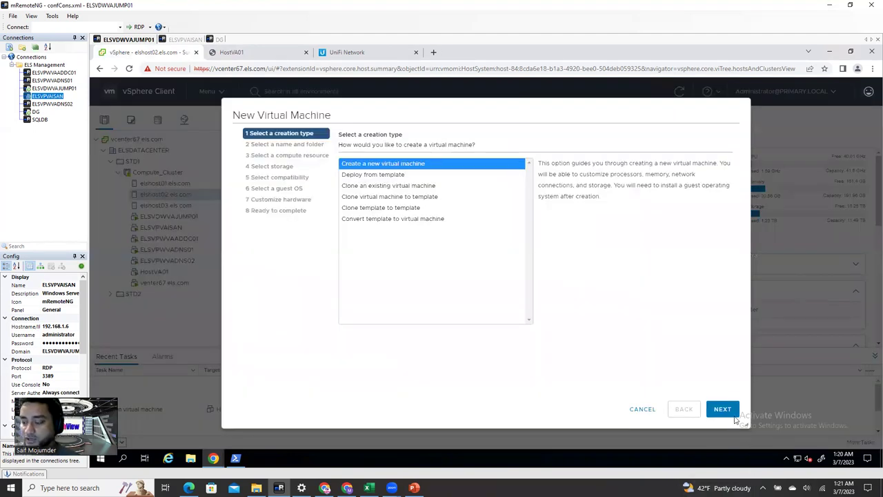
left_click(722, 410)
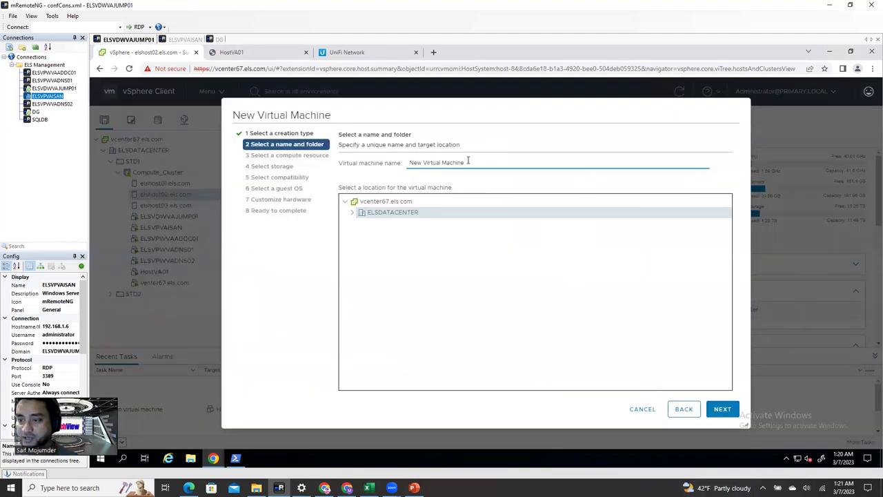
triple_click(417, 164)
key("ctrl+v")
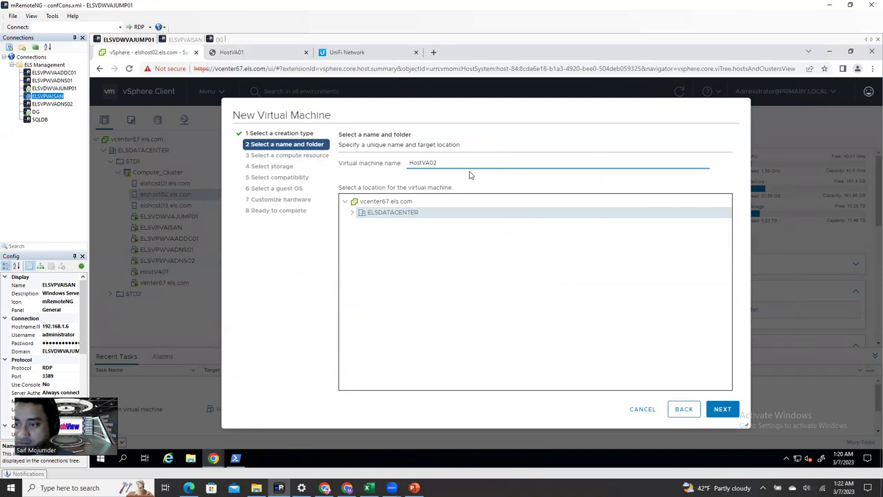
Place the VM in ELSDATACENTER with its files on datastore1, keeping default compatibility.
left_click(352, 212)
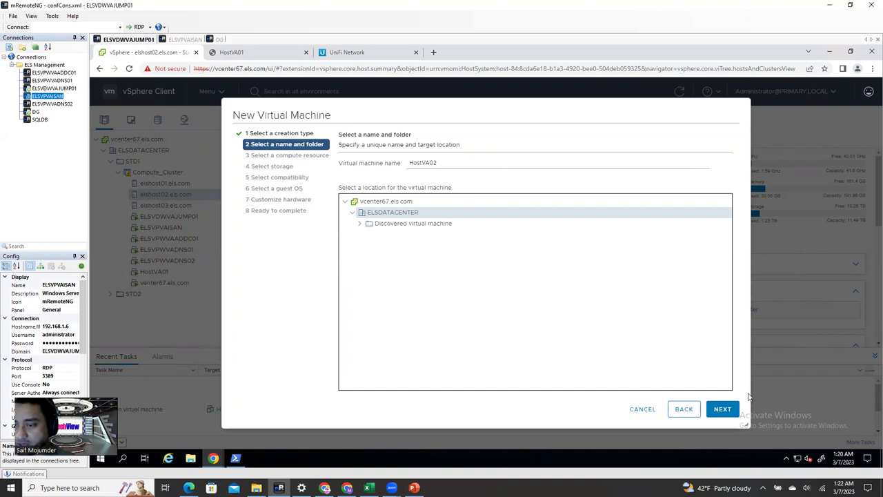
left_click(733, 411)
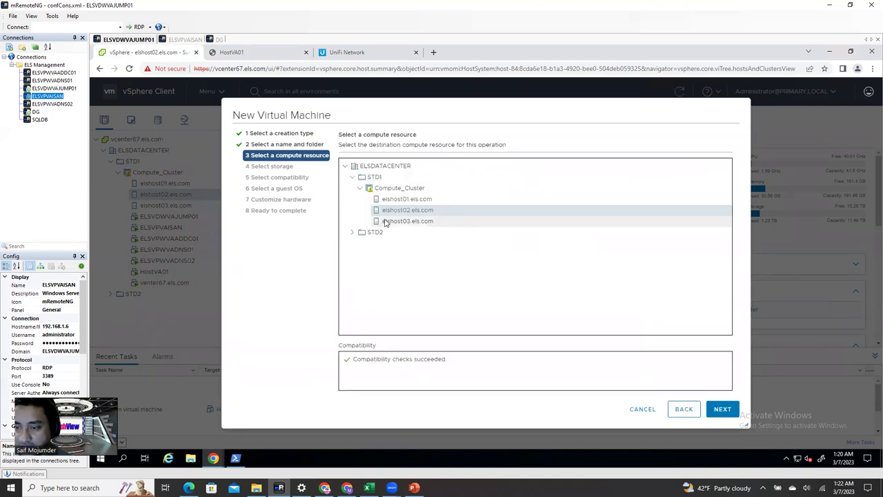
left_click(725, 410)
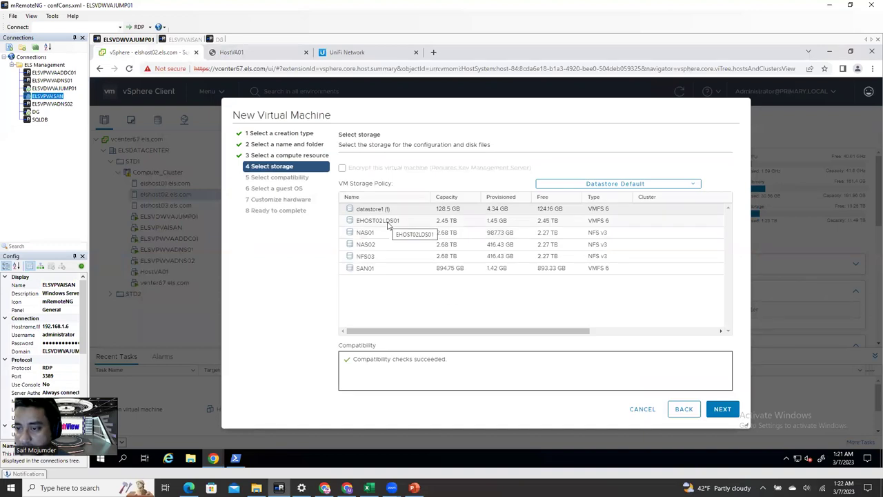
left_click(390, 213)
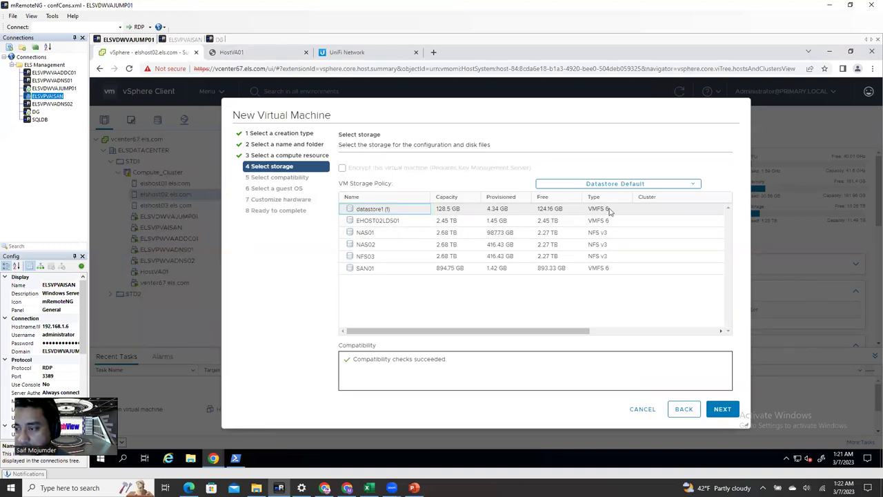
left_click(734, 412)
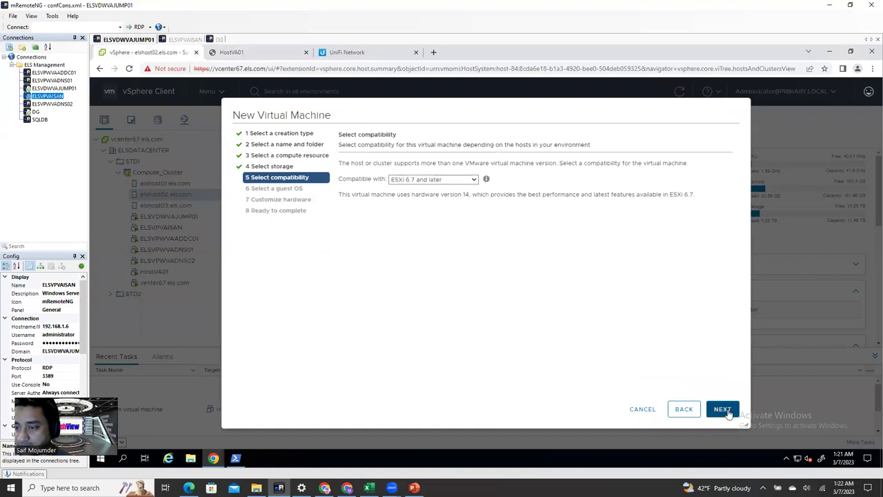
left_click(725, 409)
Set the guest OS family to Other and version to VMware ESXi 6.5 or later.
left_click(423, 180)
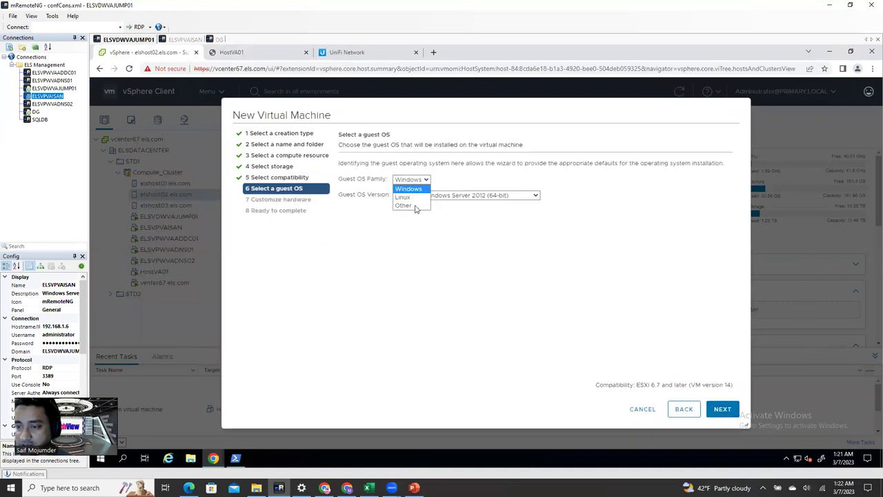
left_click(403, 206)
left_click(456, 197)
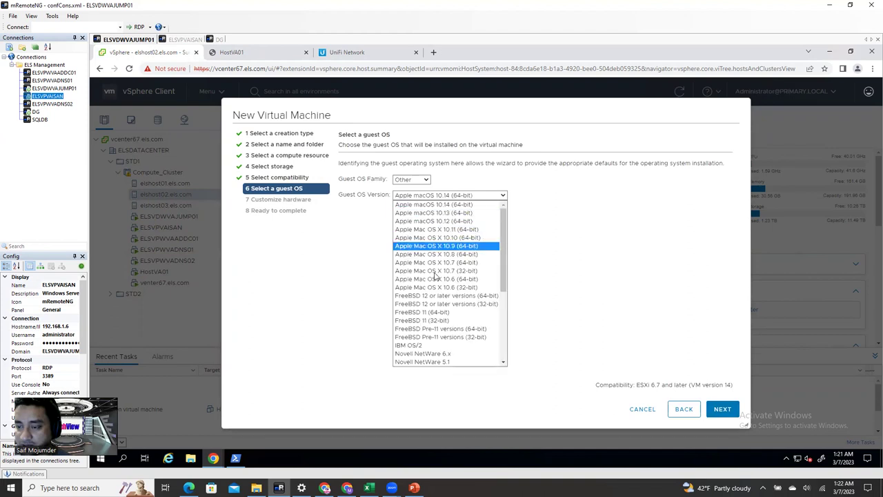
scroll(442, 341, "down", 5)
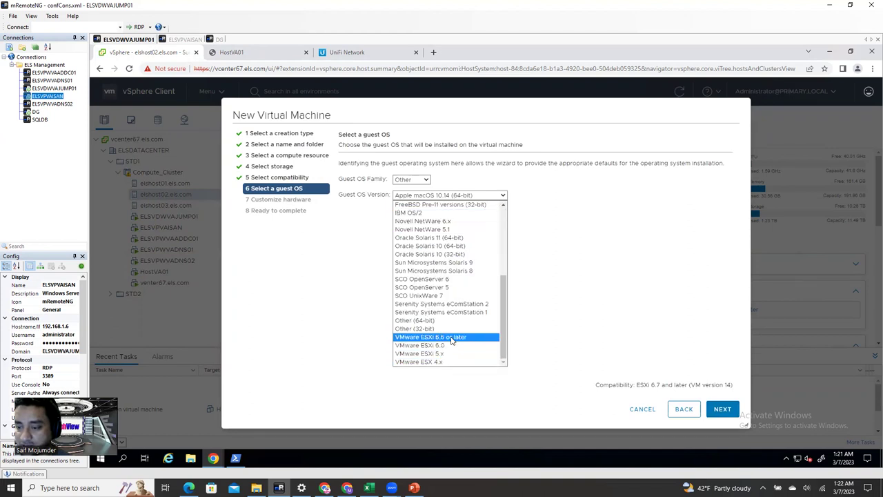
left_click(450, 338)
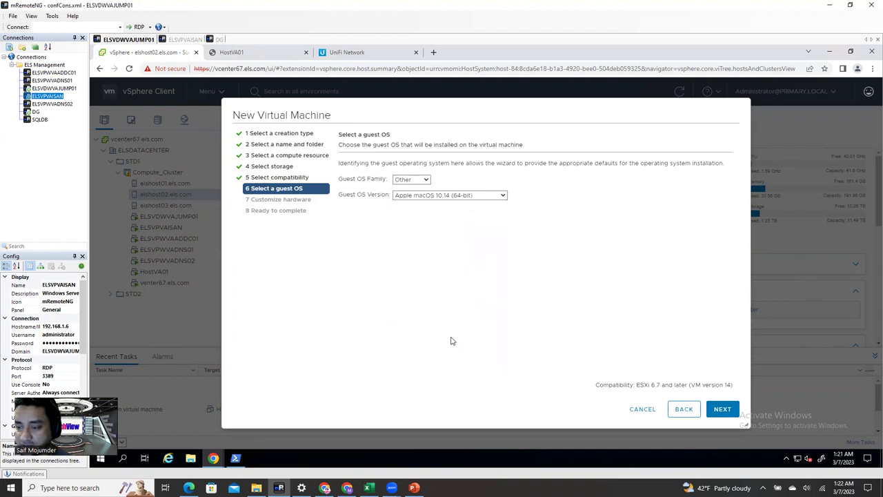
left_click(722, 408)
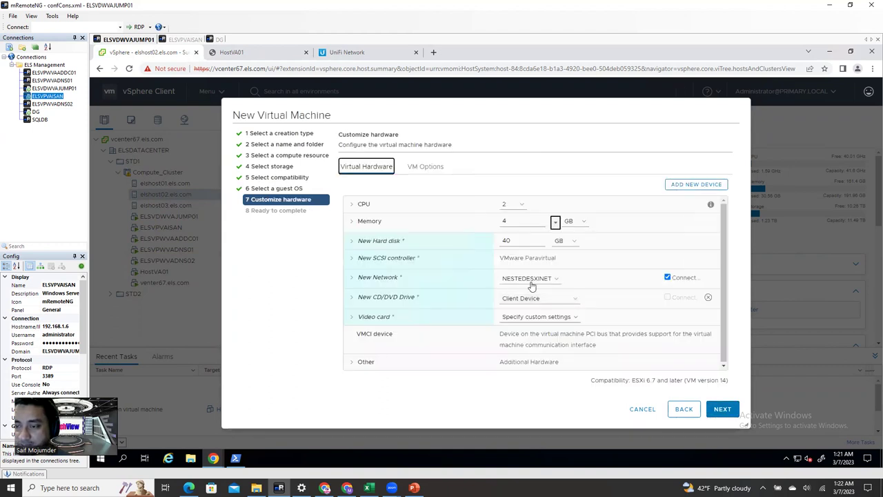
Give the VM 32 CPUs at 16 cores per socket with CPU hot add and hardware virtualization.
left_click(352, 204)
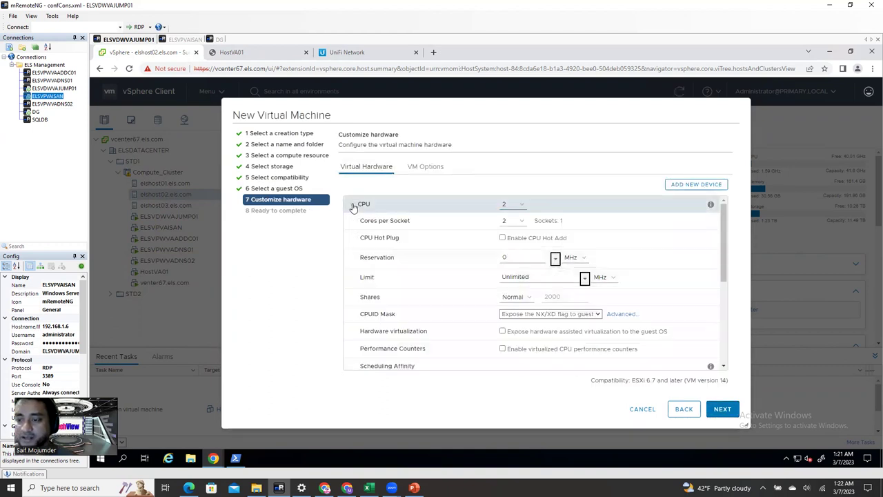
left_click(514, 204)
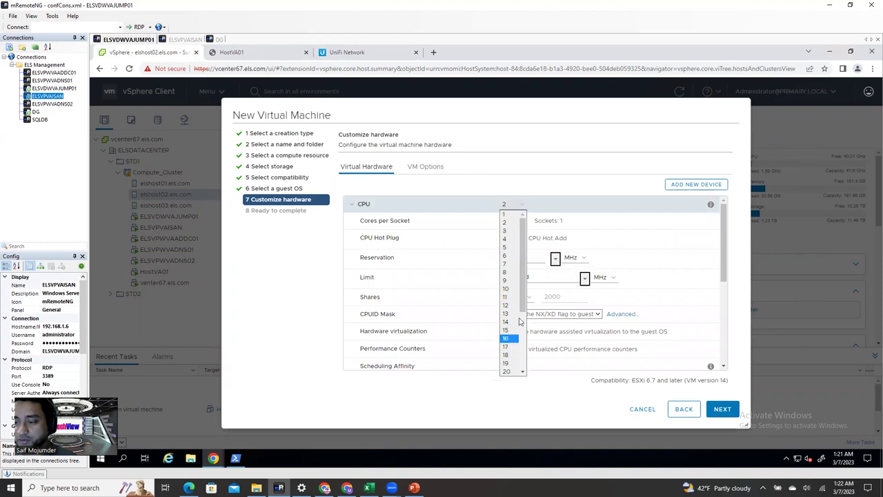
scroll(508, 359, "down", 4)
left_click(507, 372)
left_click(512, 221)
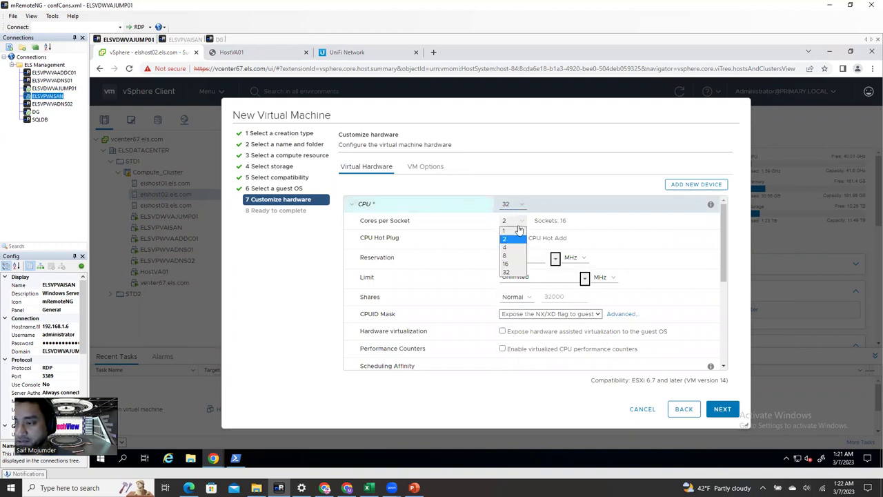
left_click(506, 265)
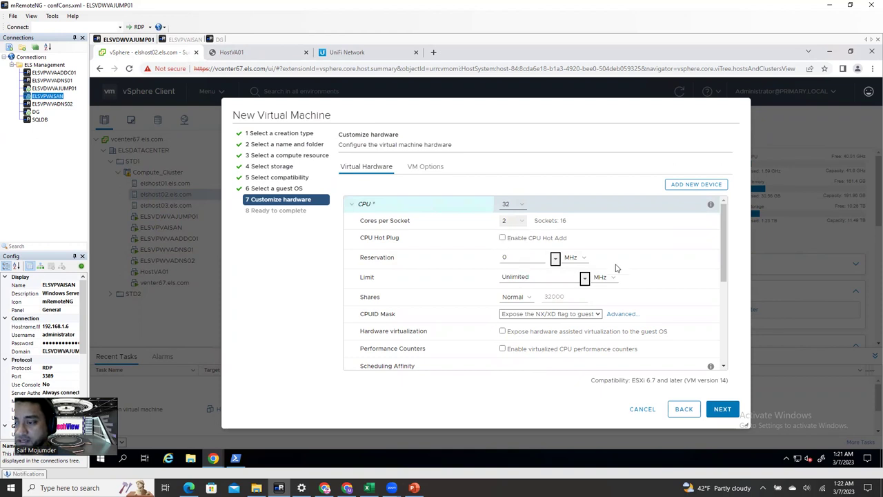
left_click(502, 238)
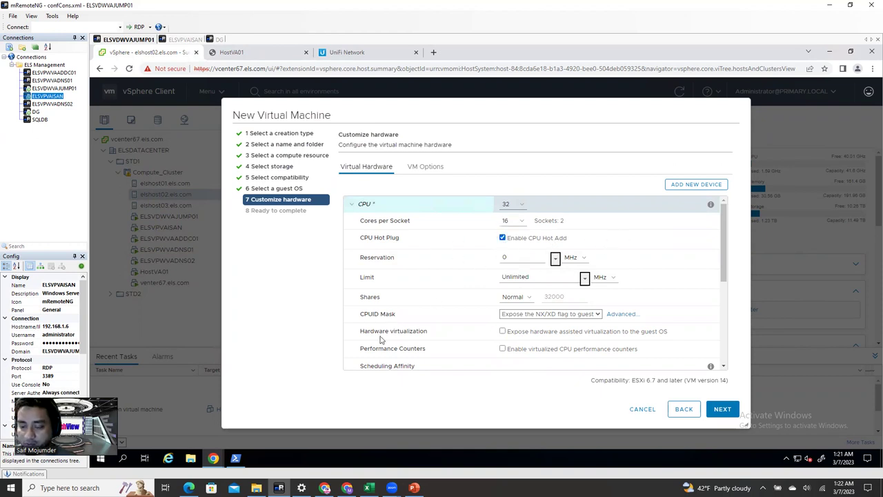
scroll(414, 321, "down", 1)
left_click(503, 286)
scroll(457, 337, "down", 3)
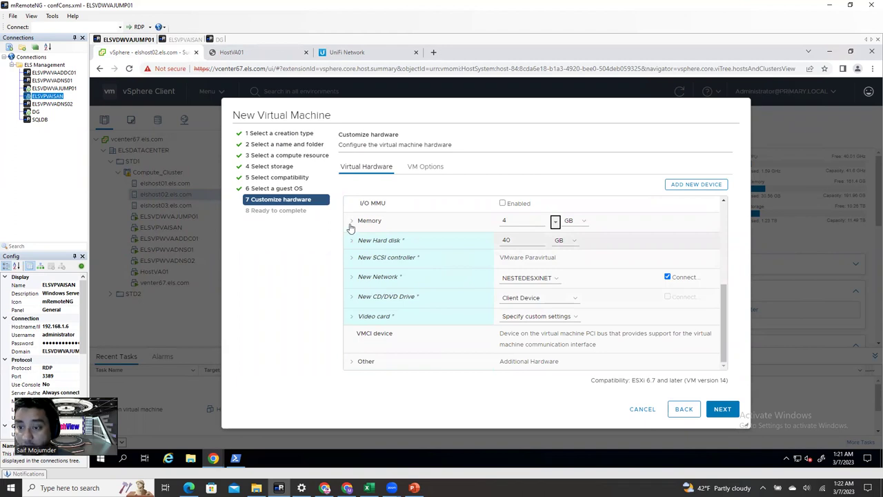
Set memory to 64 GB with Memory Hot Plug enabled.
left_click(352, 221)
left_click_drag(514, 220, 494, 222)
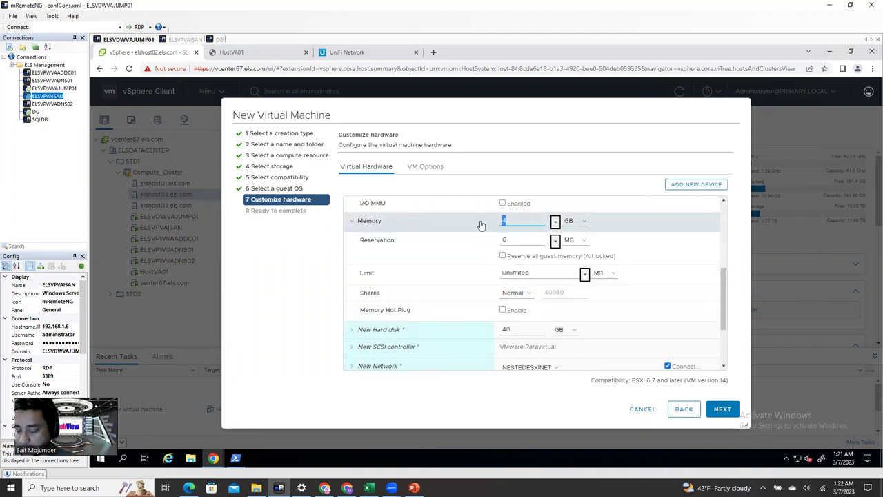
type("64")
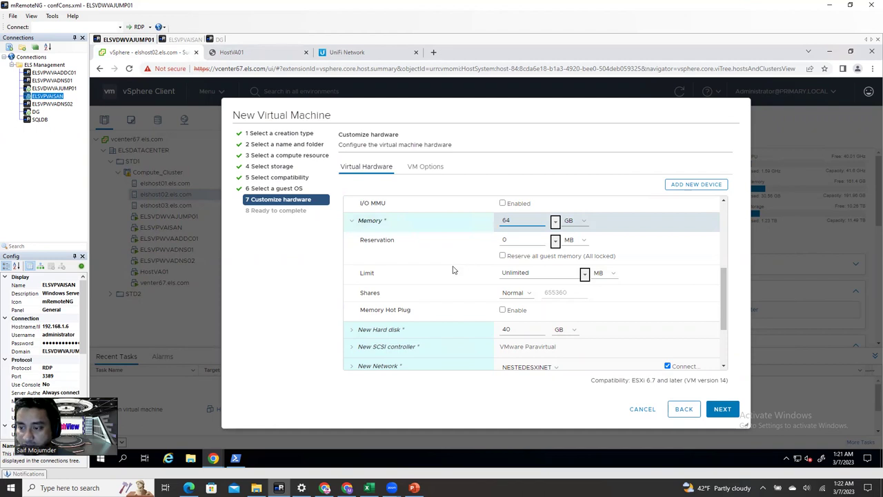
left_click(503, 311)
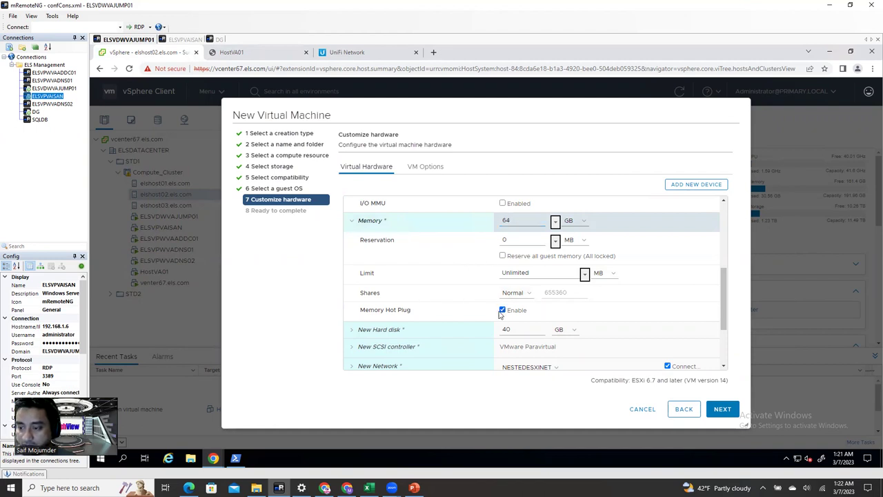
left_click(370, 332)
scroll(369, 333, "down", 2)
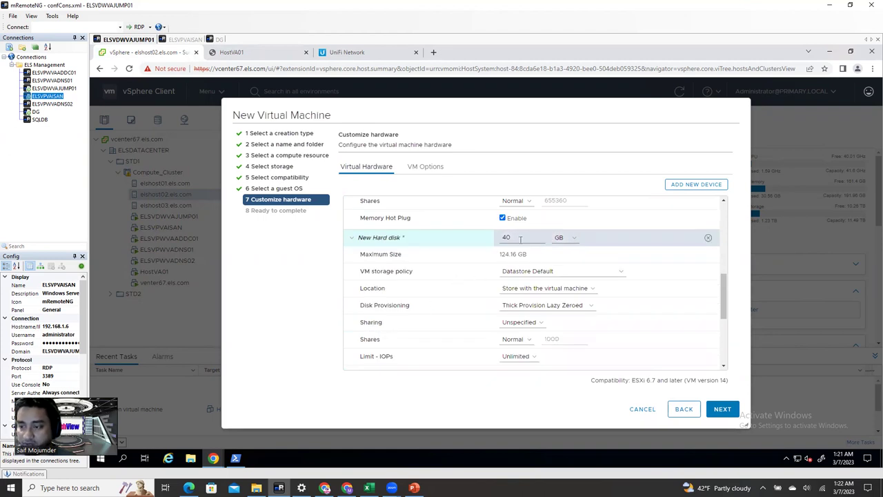
Place the 40 GB hard disk on datastore1.
left_click(540, 293)
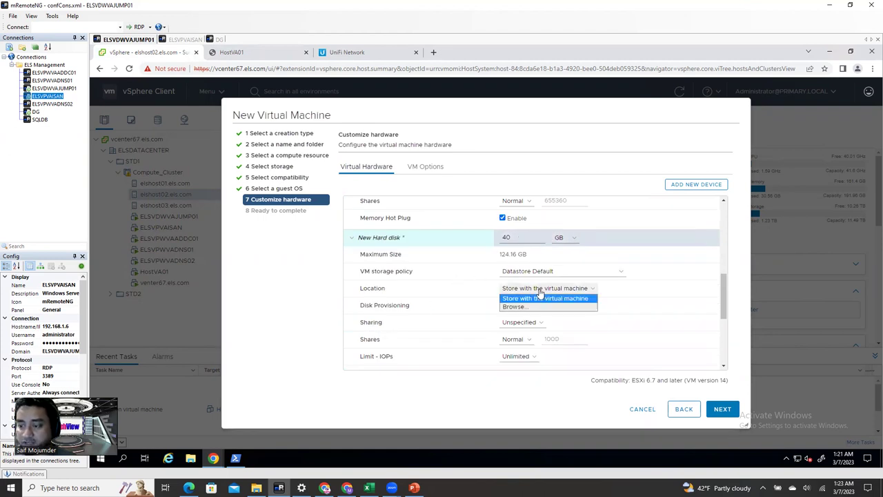
left_click(530, 312)
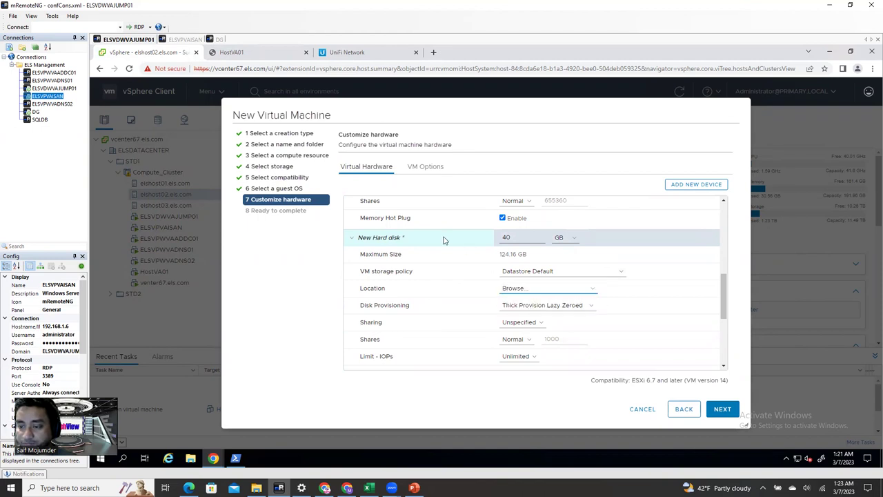
left_click(346, 216)
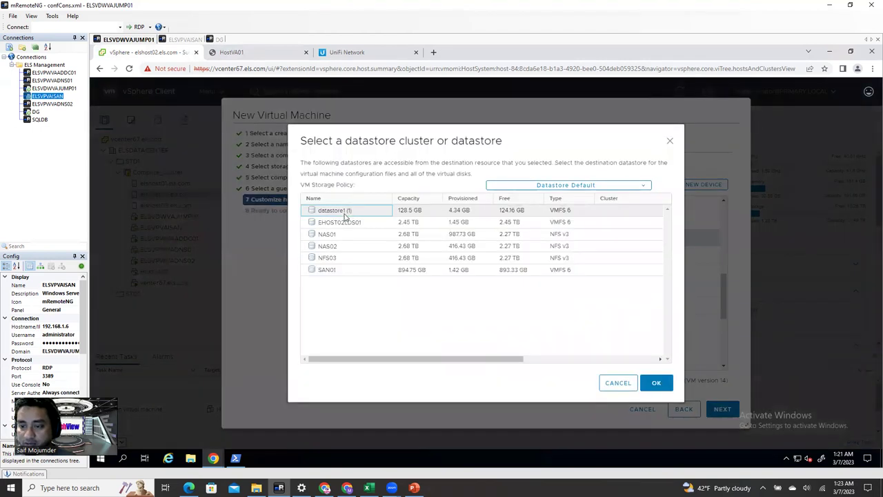
left_click(647, 384)
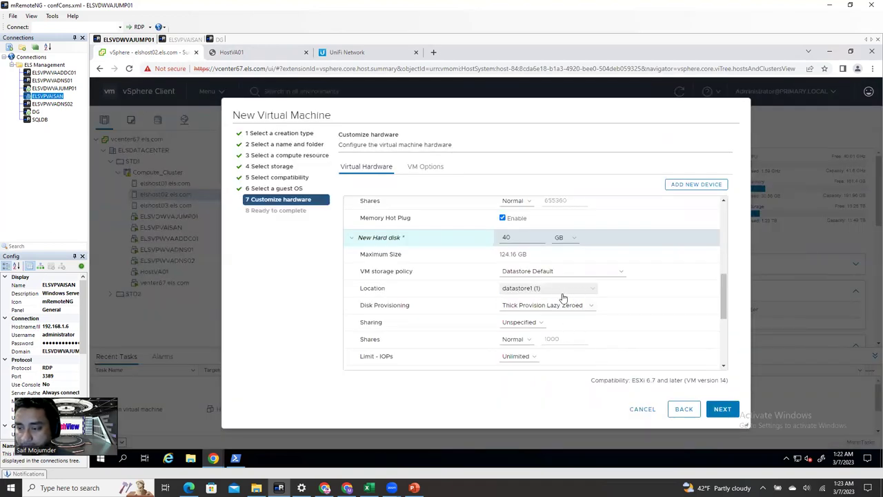
Set the hard disk's provisioning to Thin Provision.
left_click(547, 308)
left_click(532, 335)
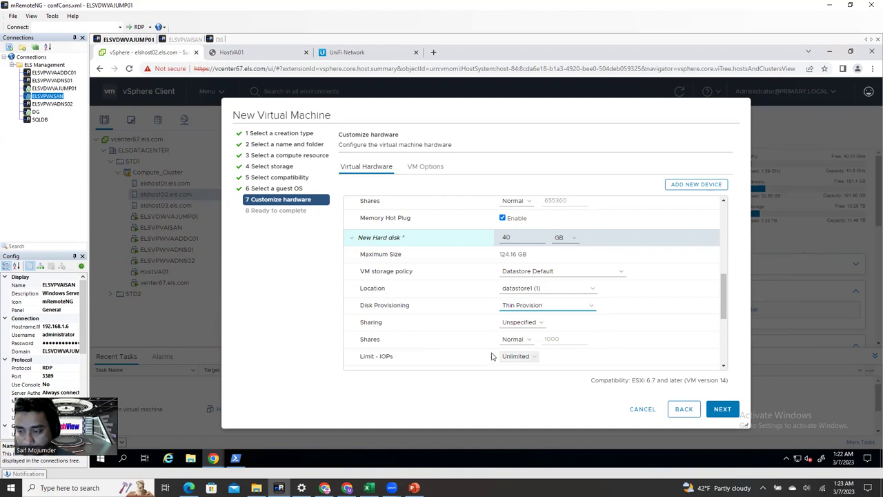
left_click(542, 305)
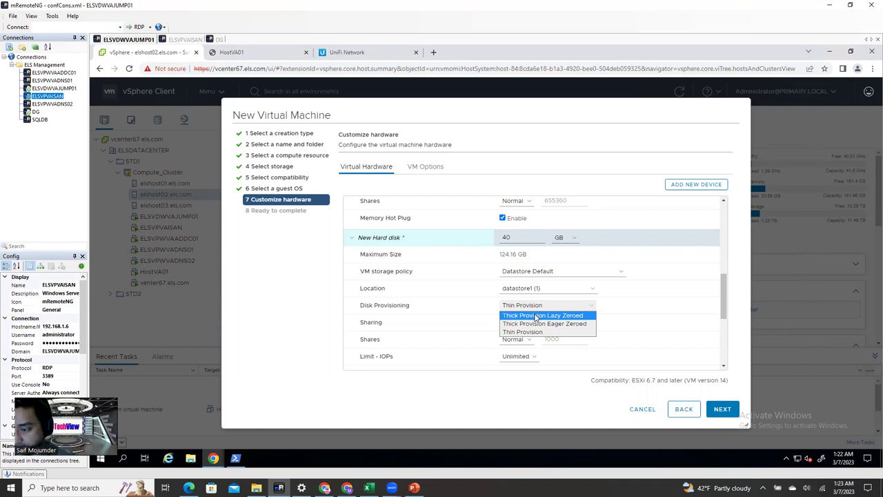
left_click(528, 332)
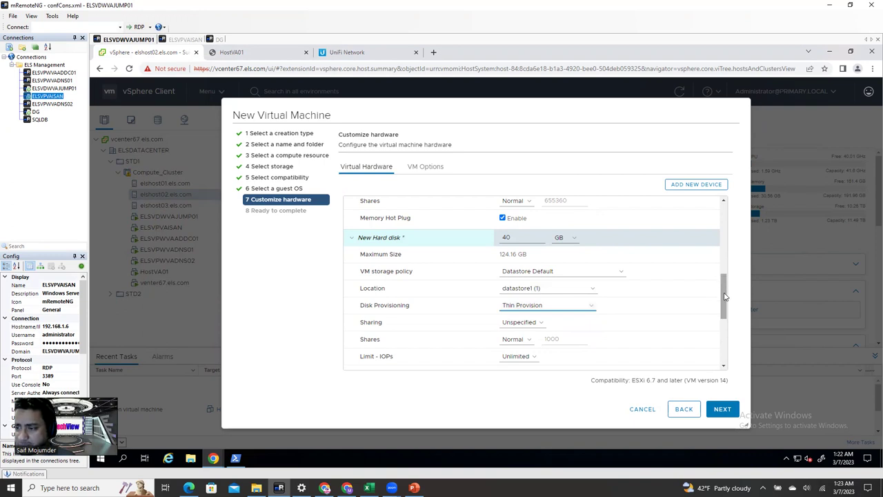
scroll(723, 283, "down", 1)
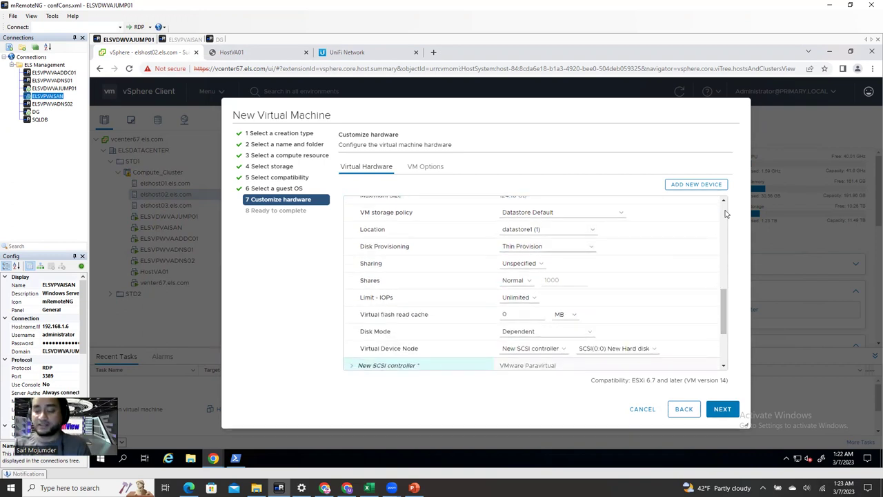
left_click(552, 247)
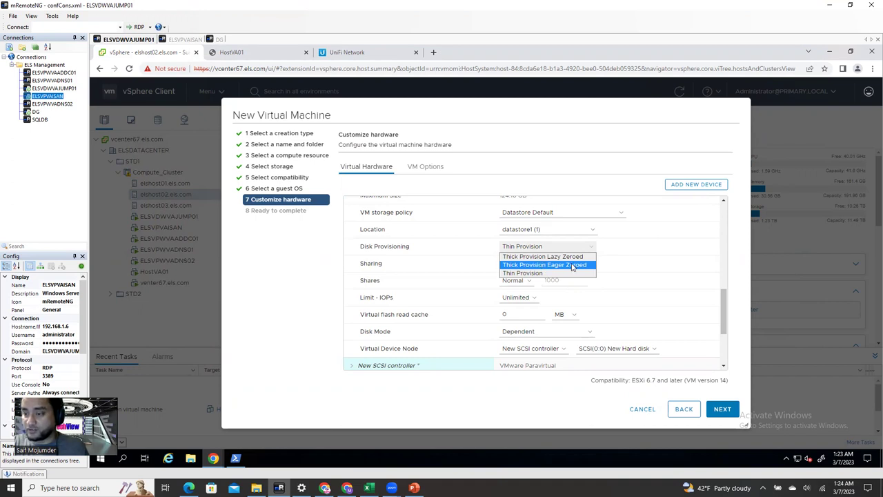
left_click(508, 158)
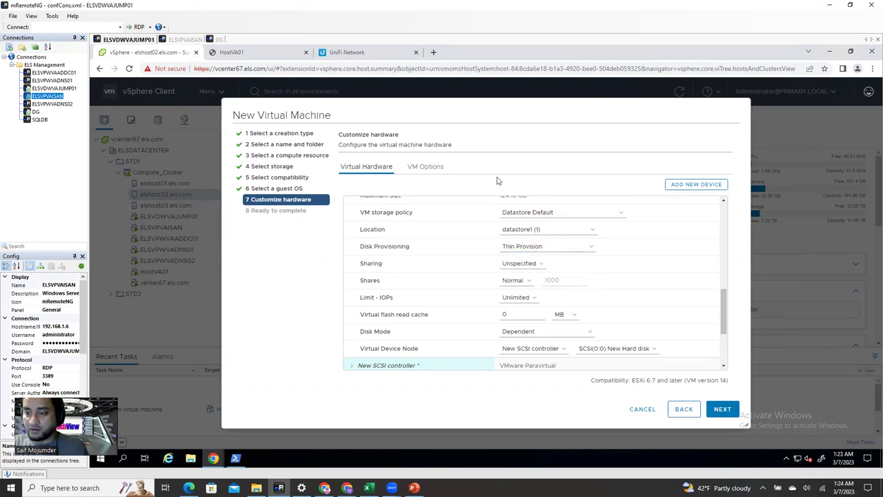
scroll(438, 292, "up", 3)
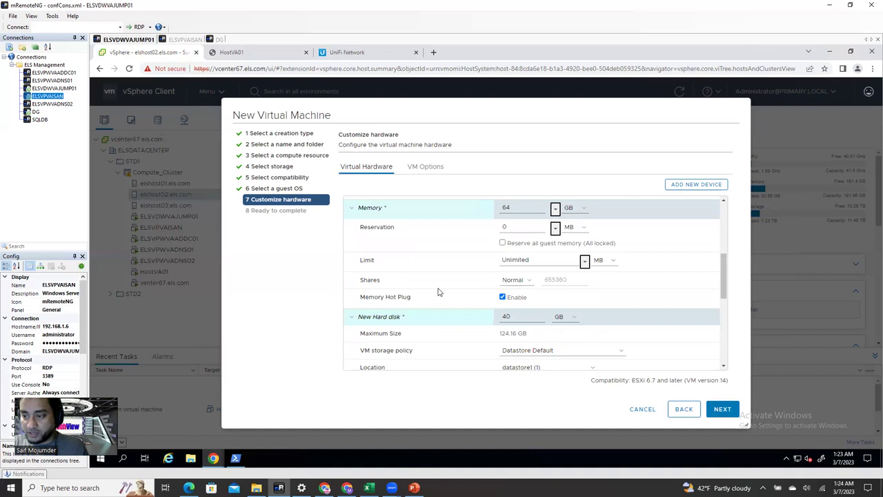
scroll(494, 295, "up", 2)
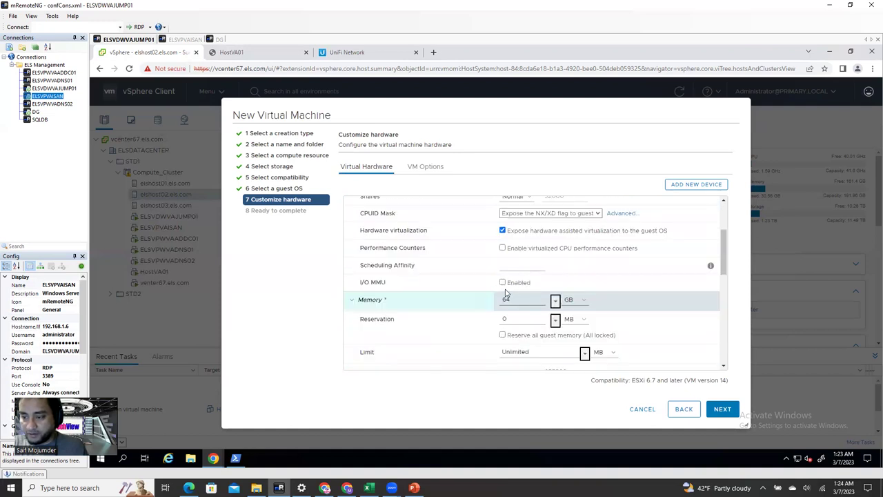
scroll(500, 336, "down", 5)
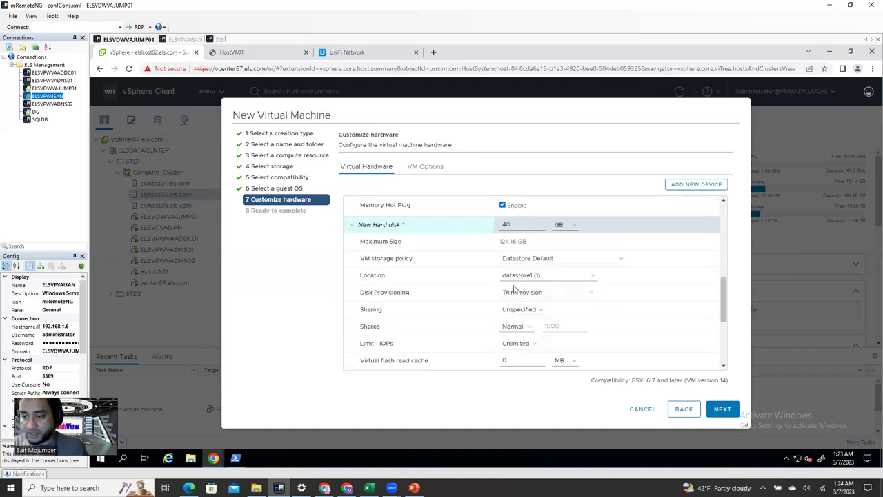
scroll(483, 317, "down", 2)
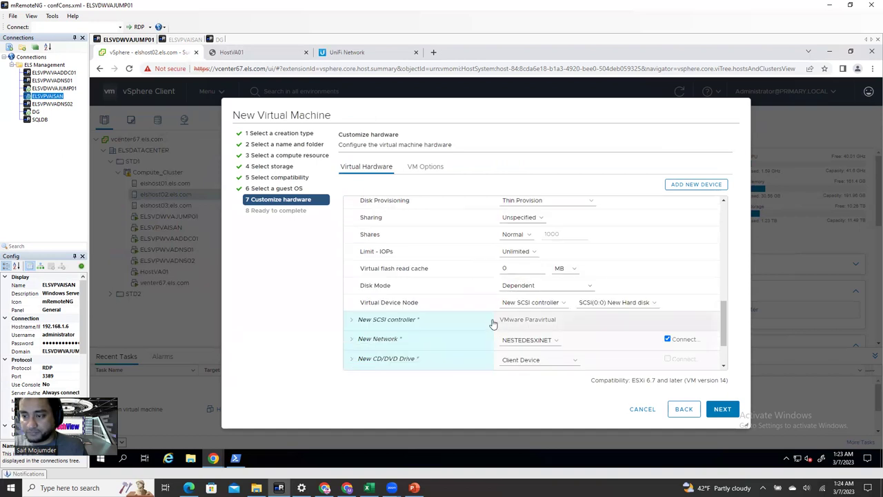
scroll(493, 324, "up", 2)
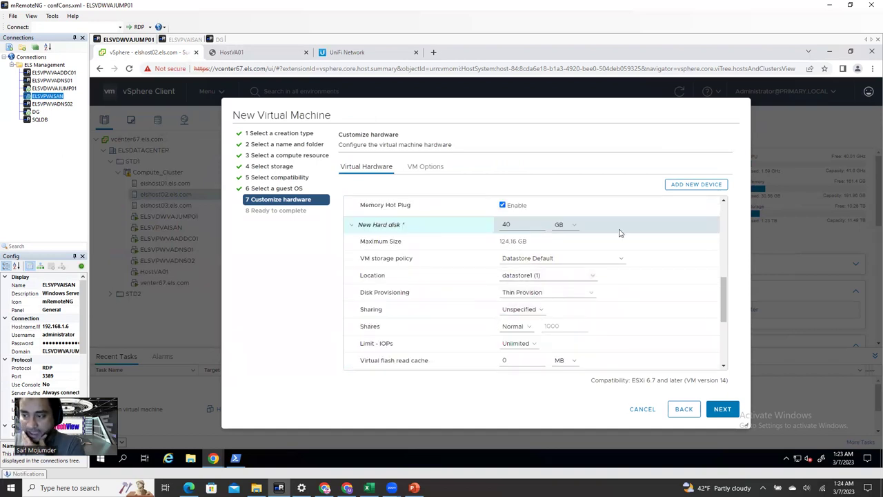
Place the 100 GB hard disk on the EHOST02LDS01 datastore.
left_click(688, 186)
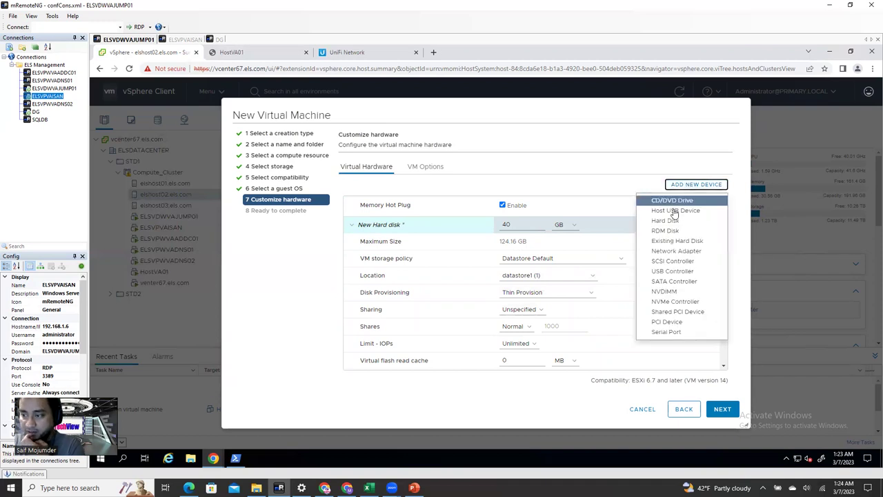
scroll(551, 268, "down", 4)
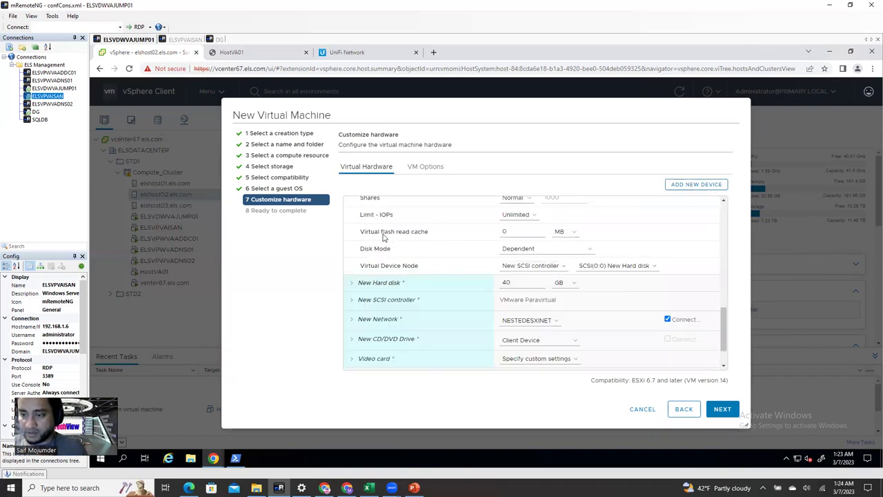
left_click_drag(519, 284, 492, 272)
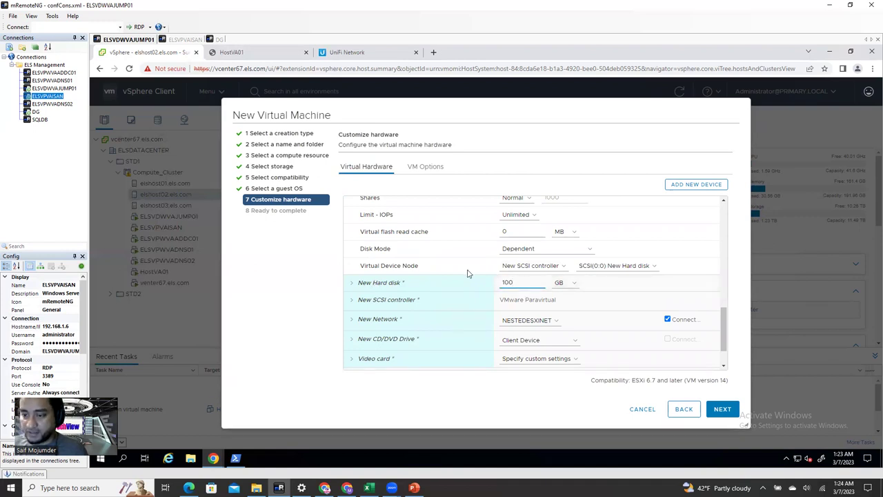
left_click(352, 283)
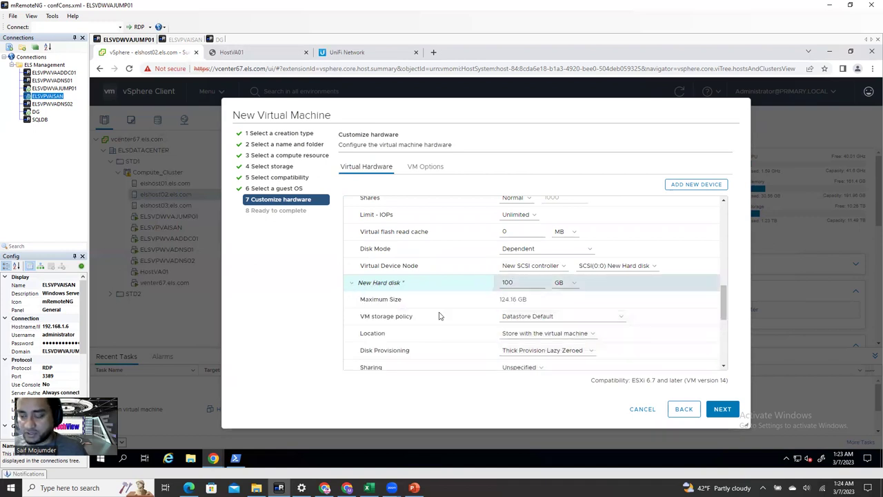
left_click(547, 338)
left_click(532, 354)
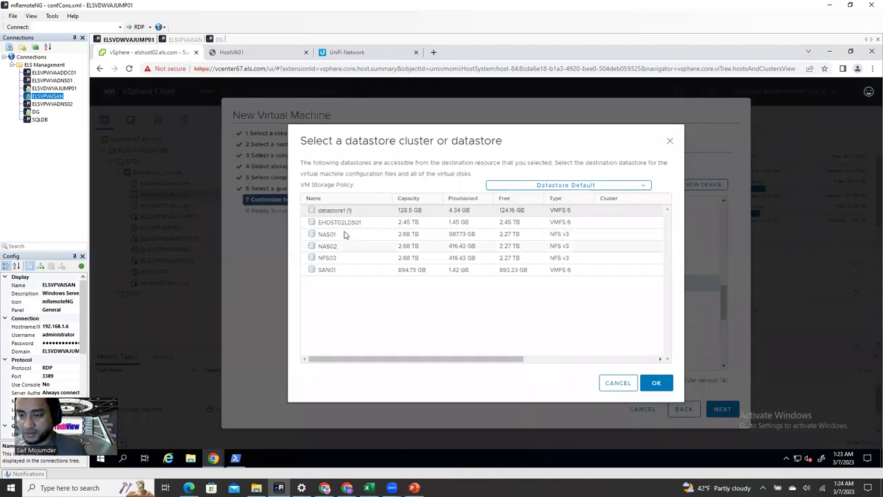
left_click(340, 226)
left_click(656, 383)
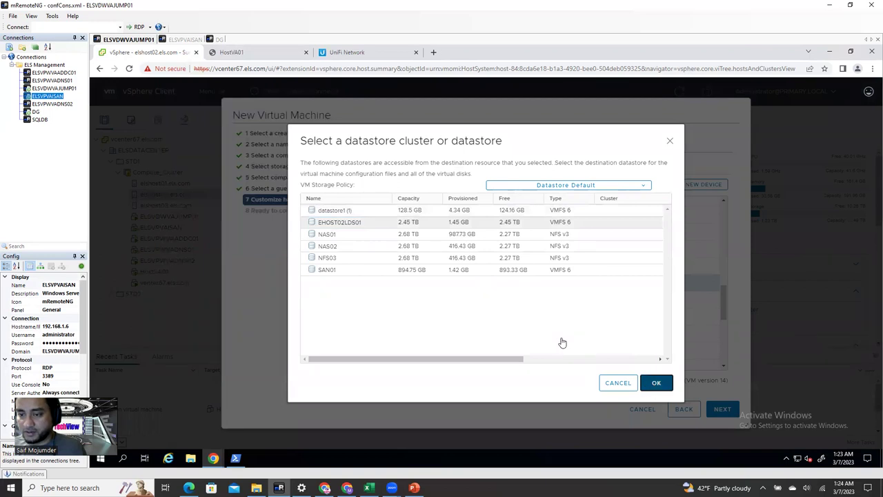
Switch that 100 GB disk to Thin Provision.
scroll(531, 314, "down", 2)
left_click(552, 259)
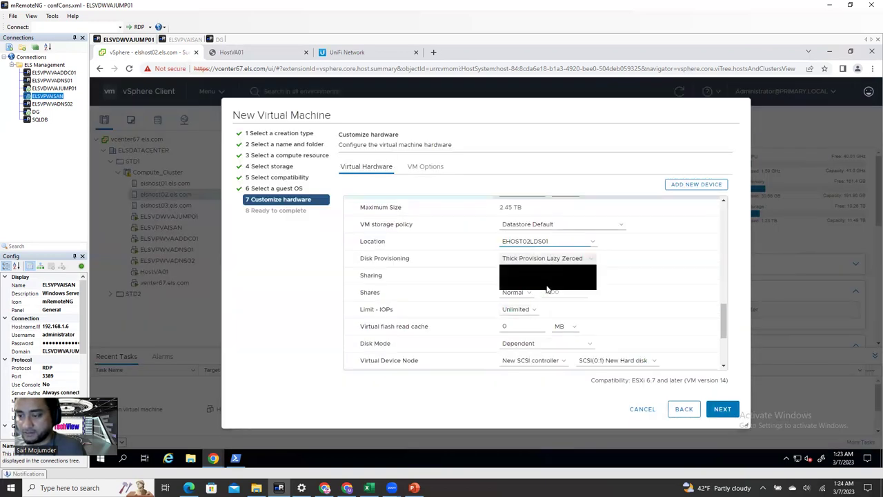
left_click(544, 286)
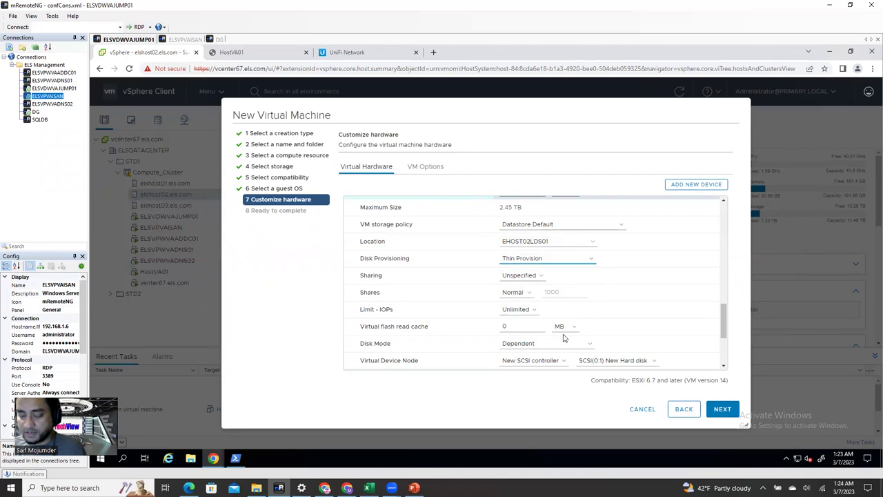
scroll(565, 337, "up", 3)
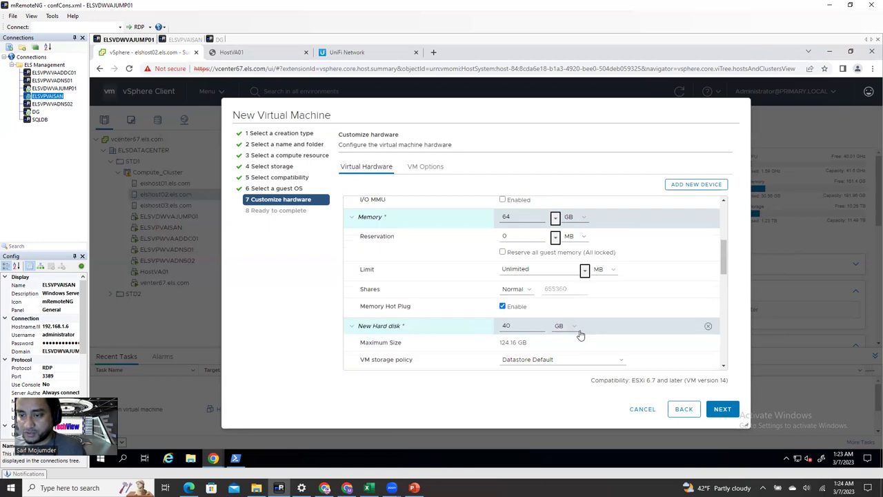
scroll(504, 330, "down", 3)
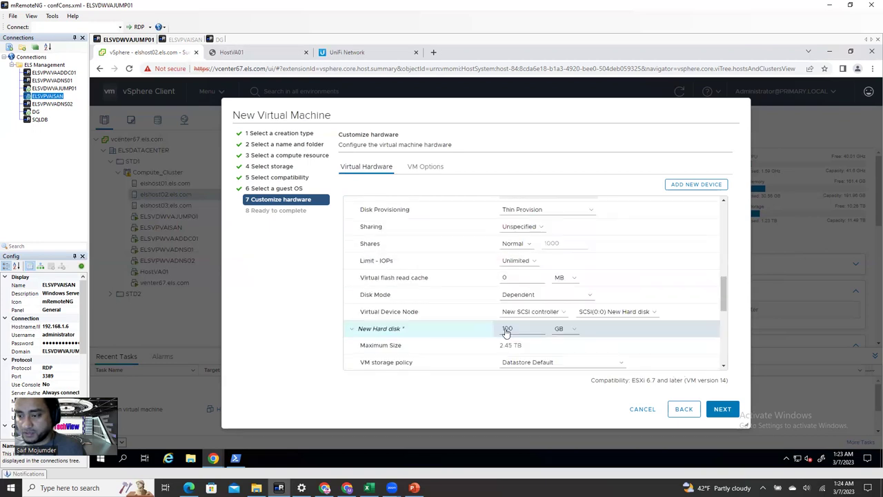
scroll(504, 330, "down", 3)
Add a second hard disk sized 900 GB.
left_click(688, 184)
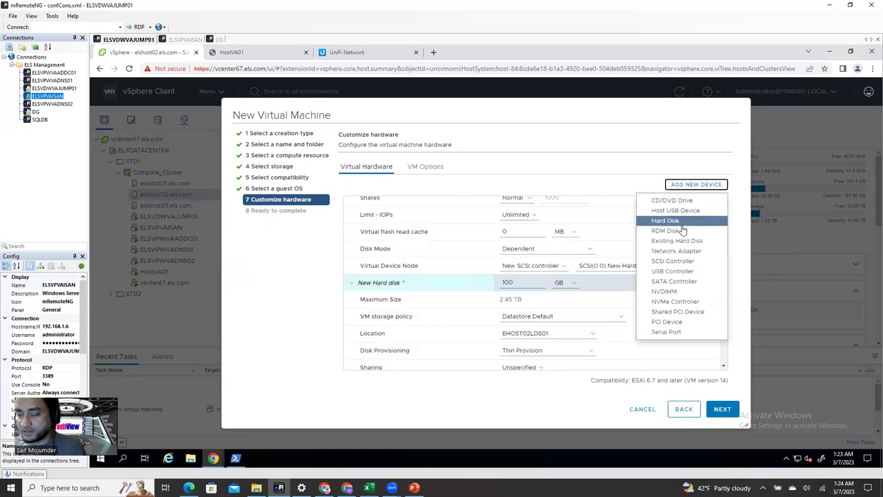
left_click(689, 225)
double_click(517, 283)
type("900")
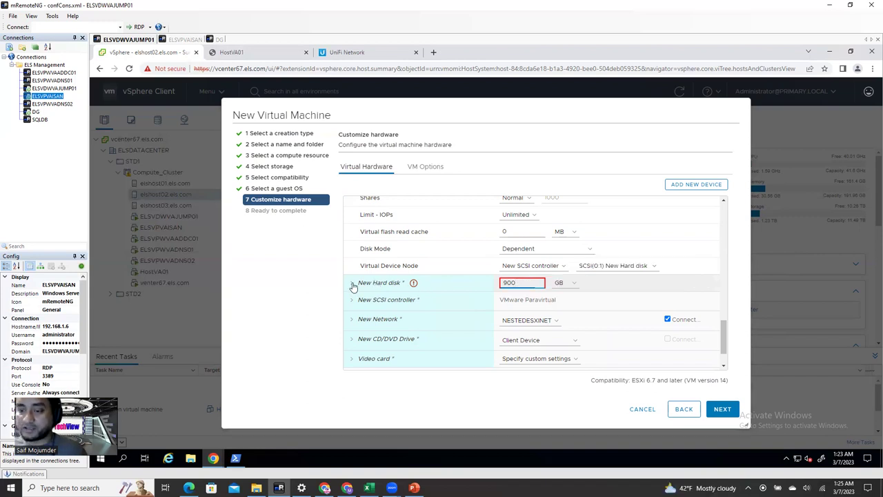
left_click(352, 283)
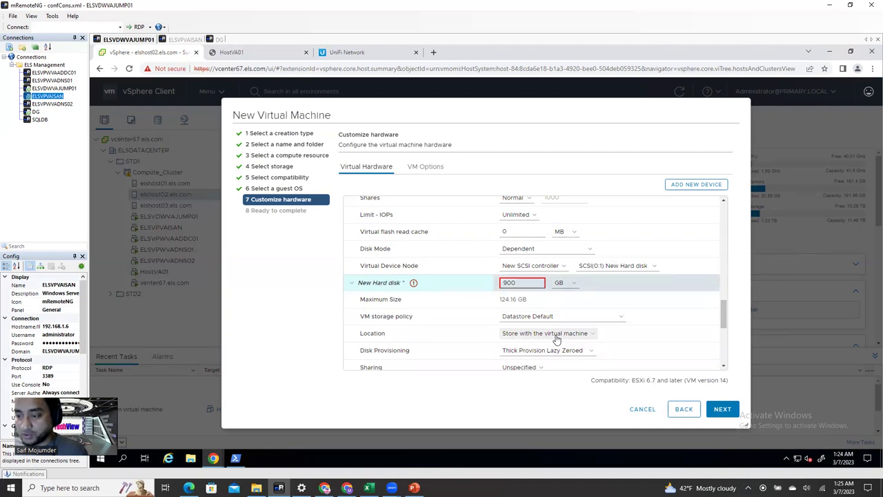
Browse to EHOST02LDS01 for the 900 GB disk's location and set it to Thin Provision.
left_click(590, 334)
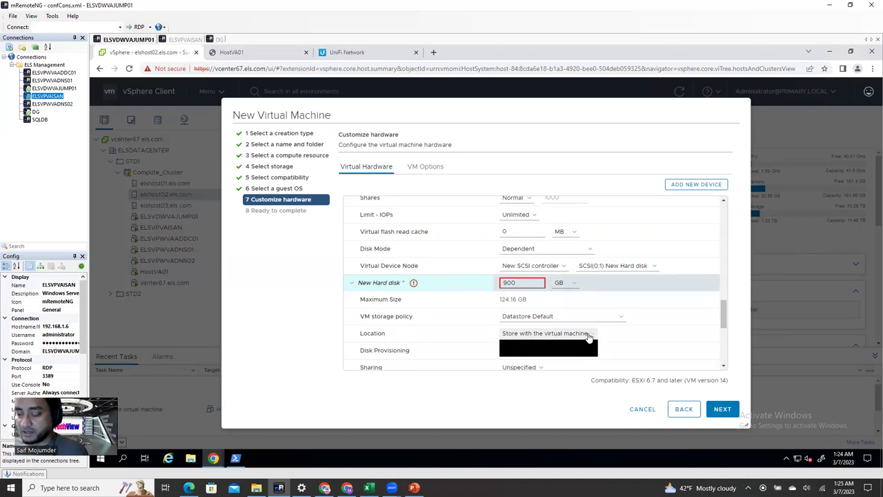
left_click(530, 353)
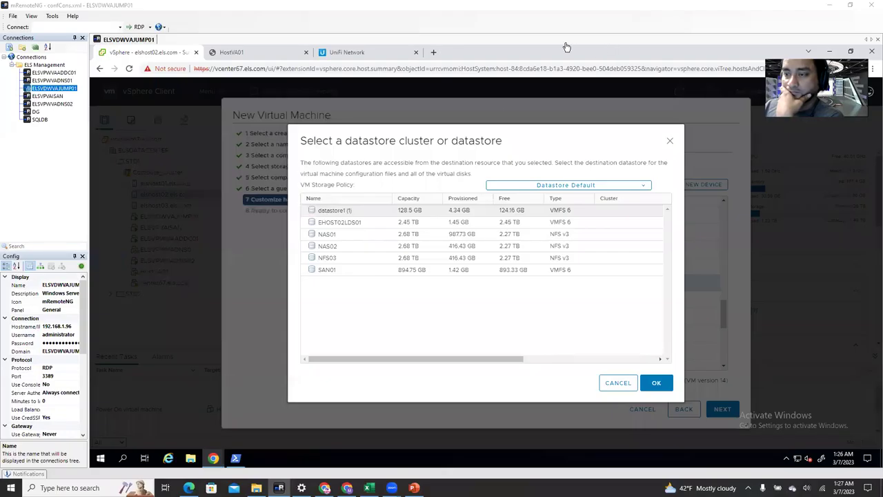
left_click(358, 226)
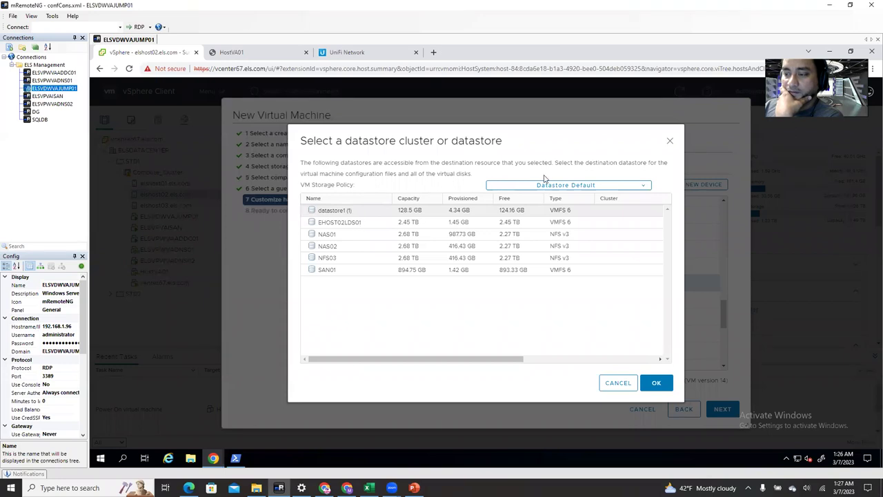
left_click(379, 223)
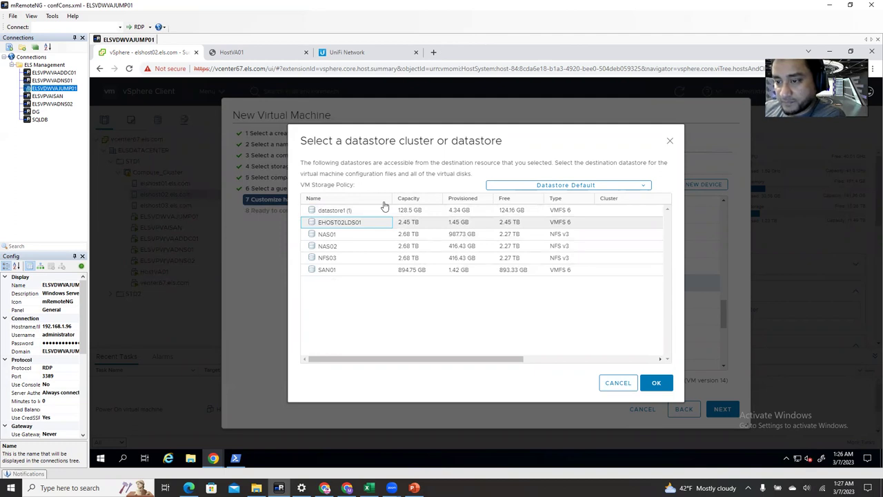
left_click(452, 223)
left_click(407, 226)
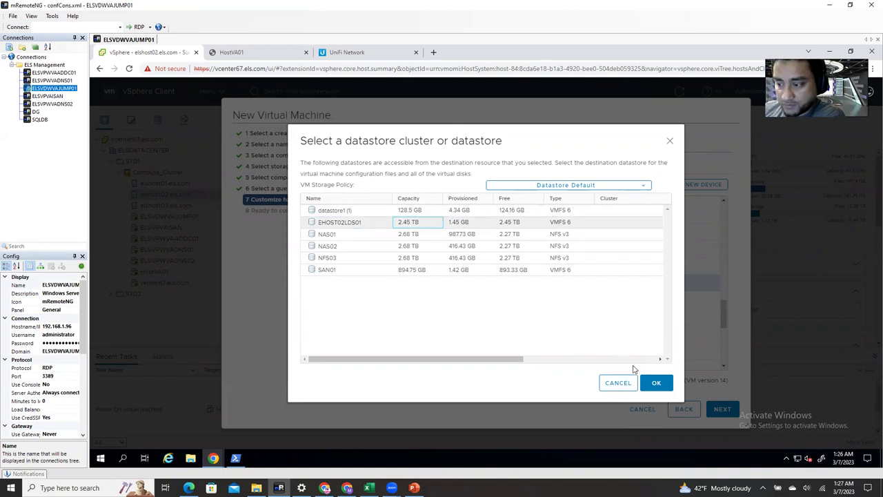
left_click(656, 384)
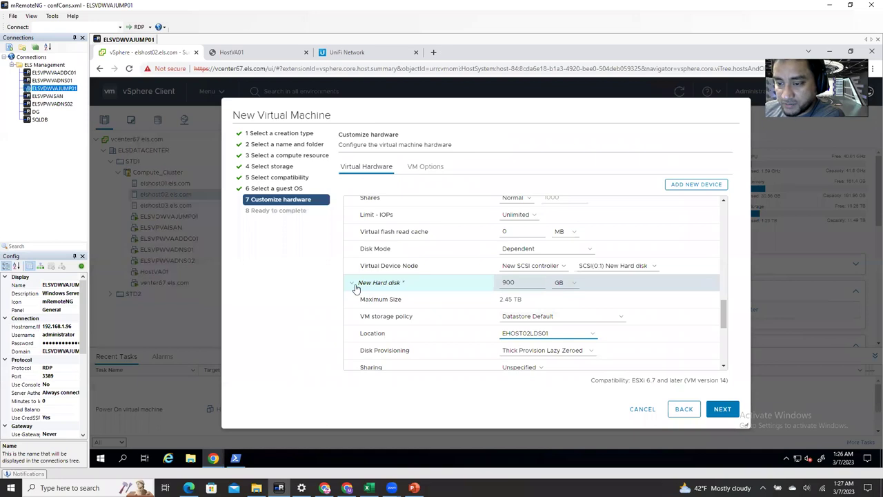
left_click(530, 350)
left_click(529, 378)
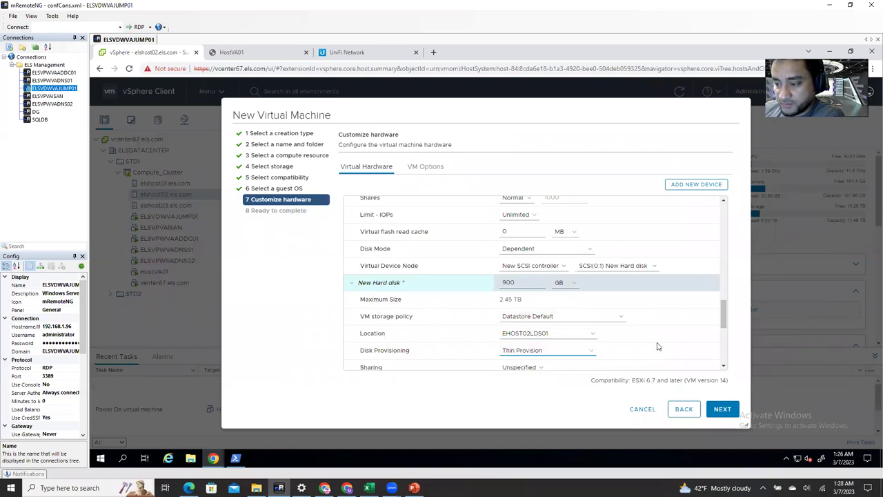
left_click_drag(724, 316, 732, 356)
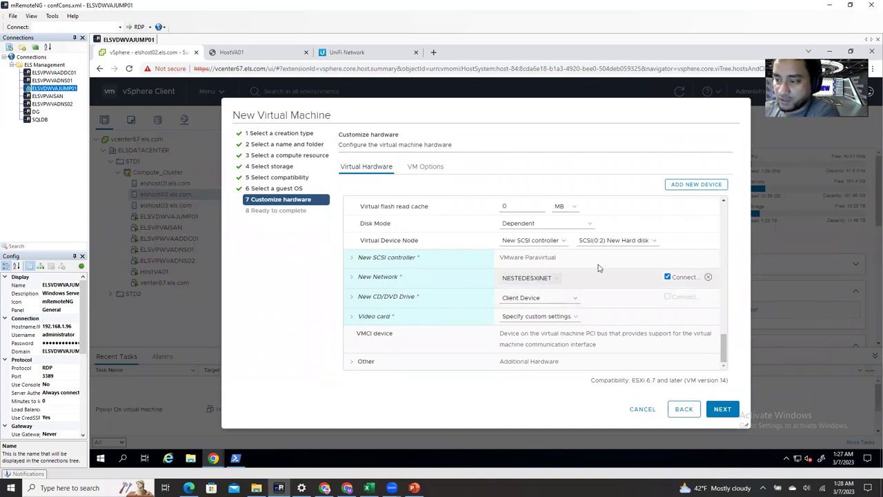
Add network adapters two through five to the new VM.
left_click(682, 186)
left_click(685, 253)
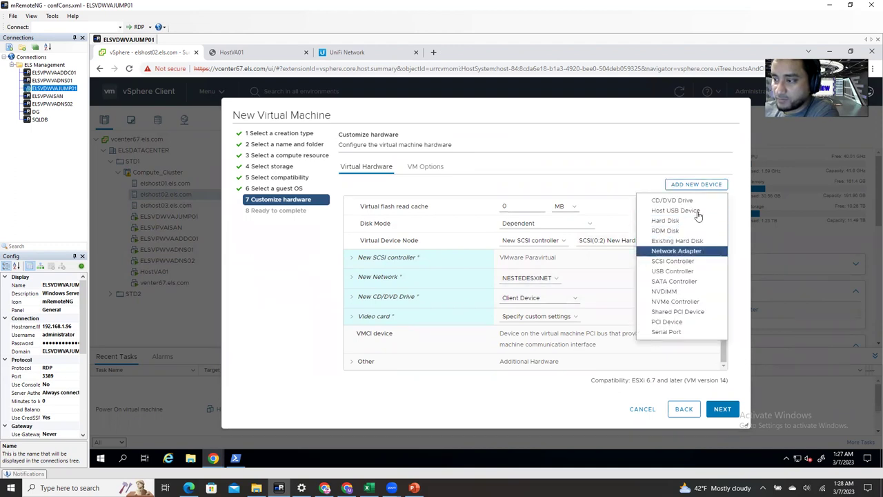
left_click(696, 186)
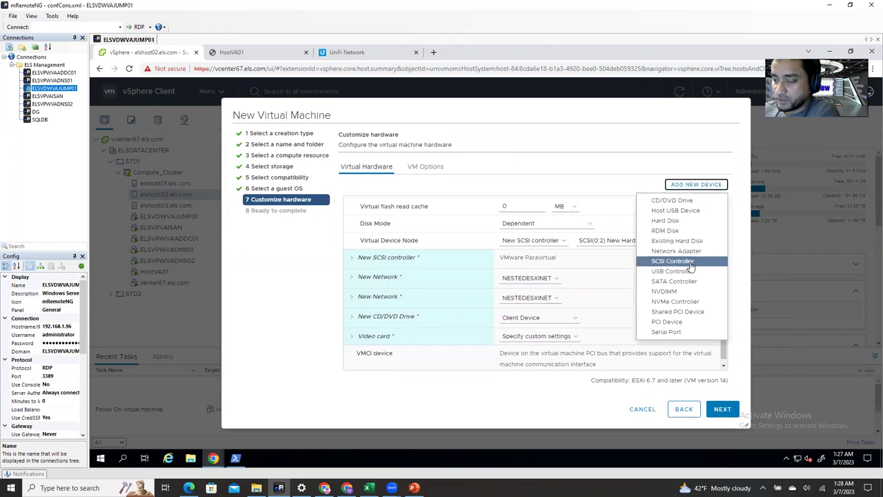
left_click(693, 253)
left_click(697, 187)
left_click(685, 251)
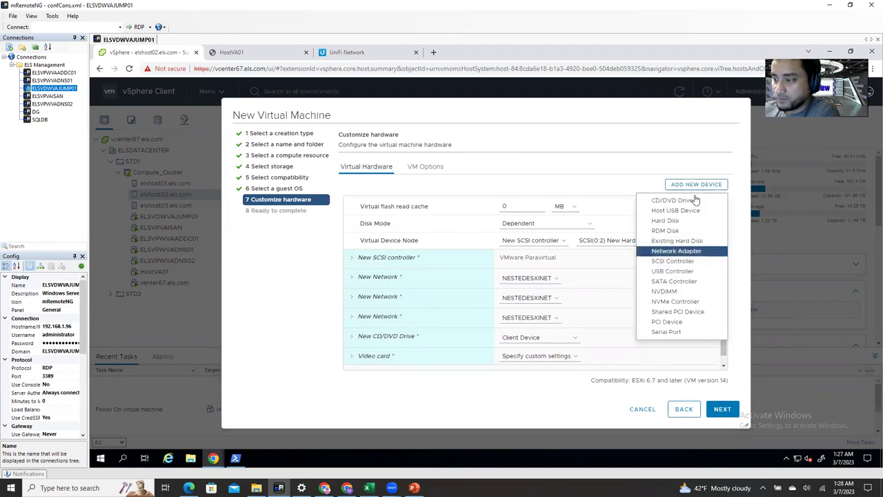
left_click(697, 186)
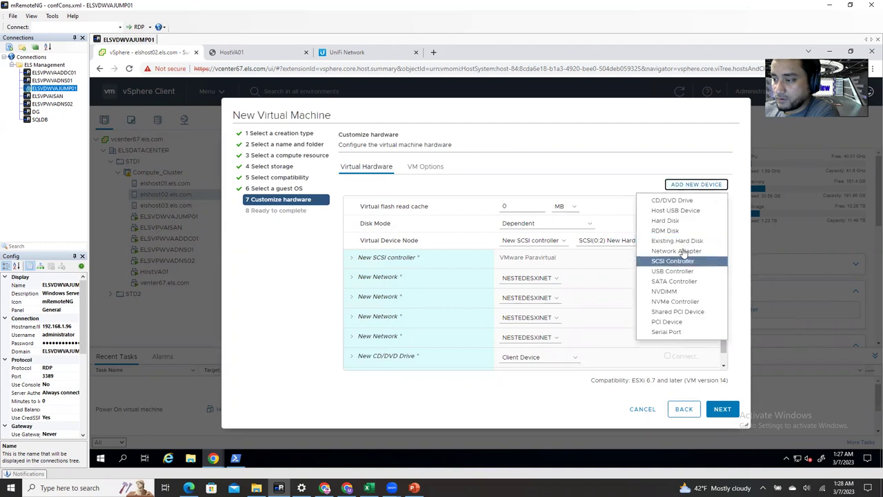
left_click(688, 254)
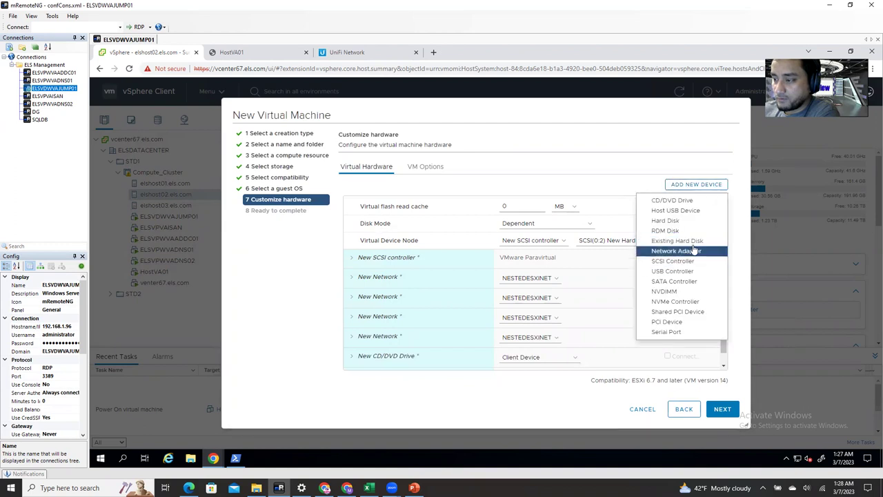
Add a sixth network adapter and open the new CD/DVD drive's source choices.
left_click(697, 185)
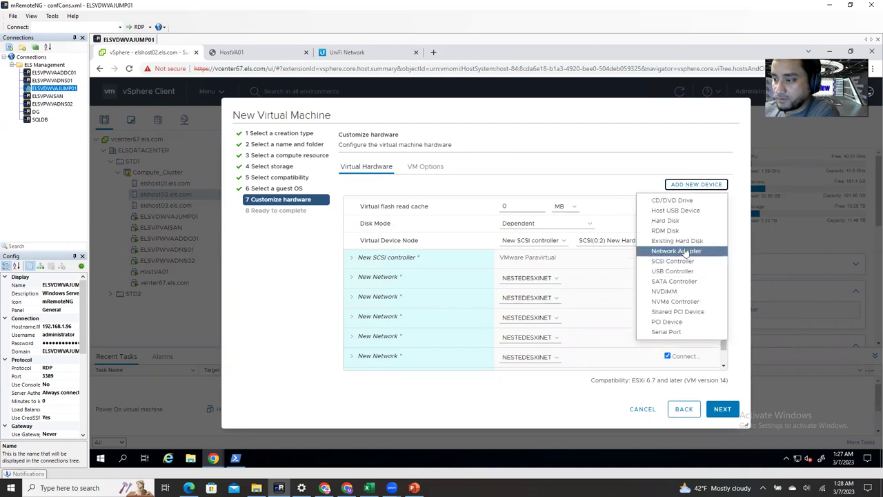
left_click(699, 187)
left_click(697, 185)
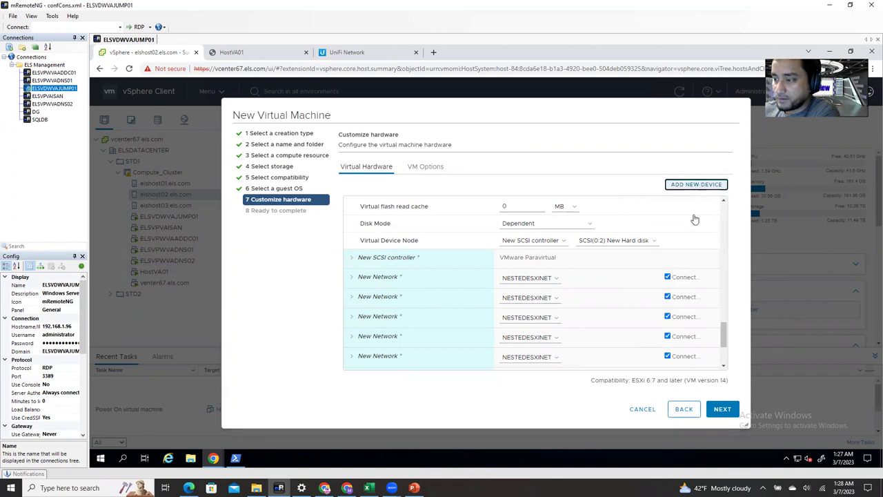
left_click(694, 220)
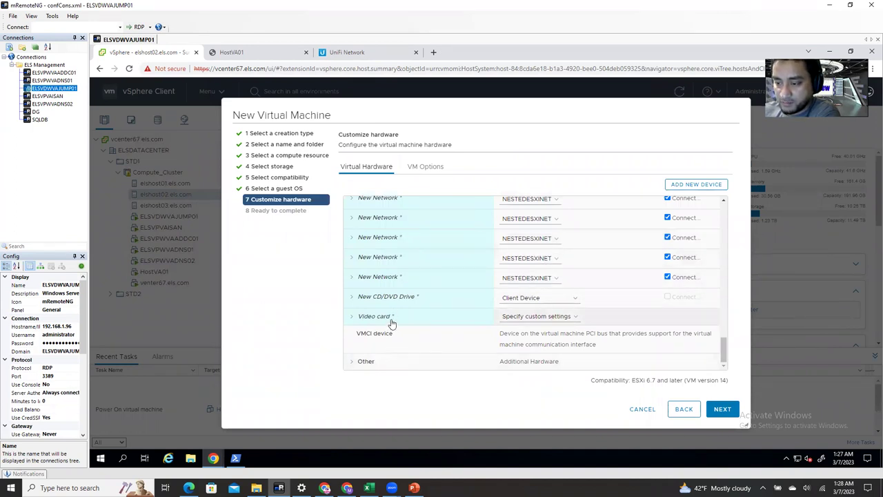
left_click(539, 297)
left_click(535, 298)
Mount the ESXi 6.7.0 update02 ISO from NAS01 on the CD/DVD drive, connecting at power on.
left_click(528, 316)
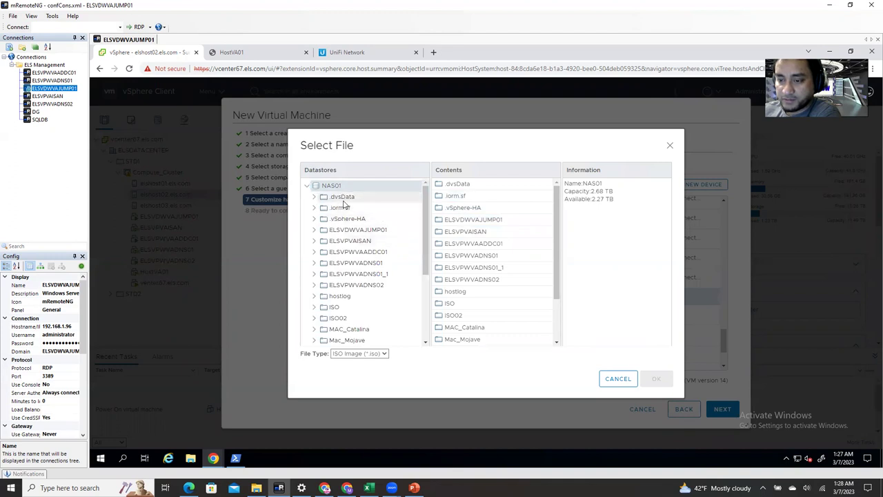
double_click(509, 305)
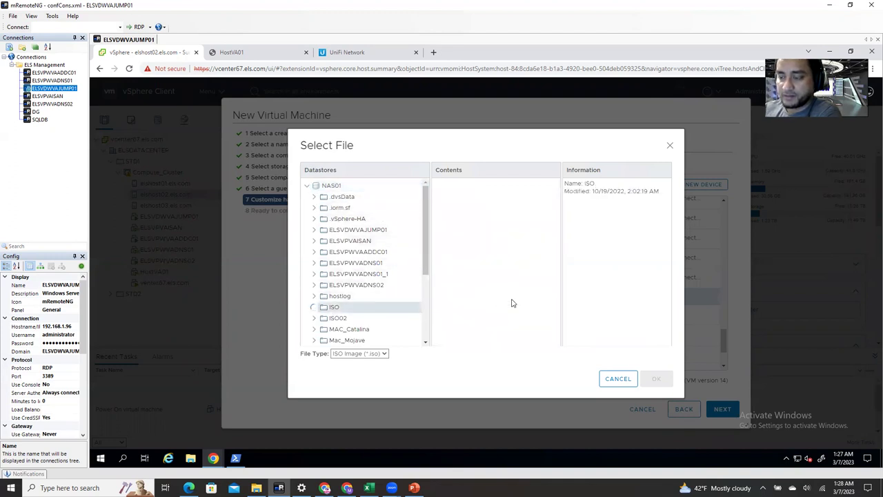
left_click_drag(562, 257, 583, 267)
scroll(529, 305, "down", 5)
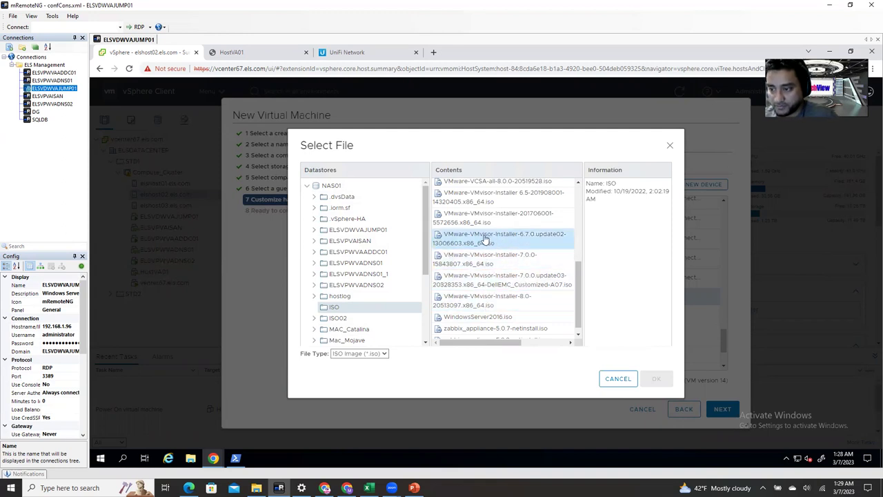
left_click(490, 241)
left_click(657, 379)
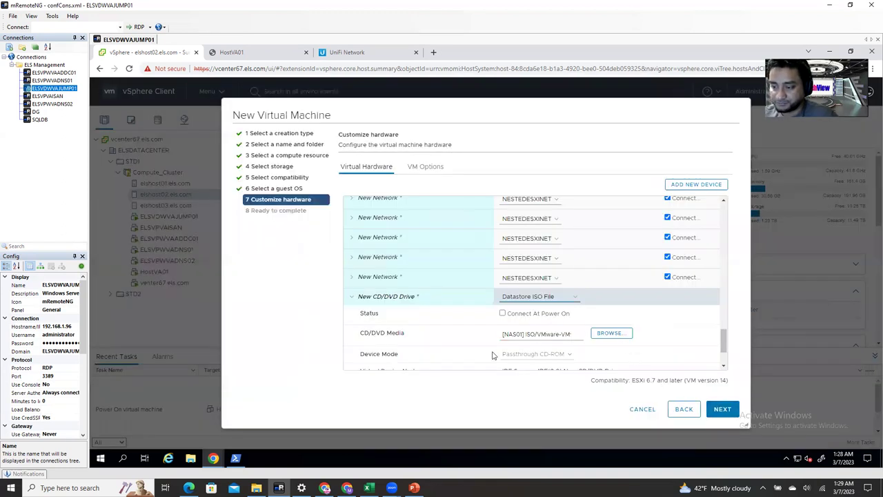
left_click(503, 314)
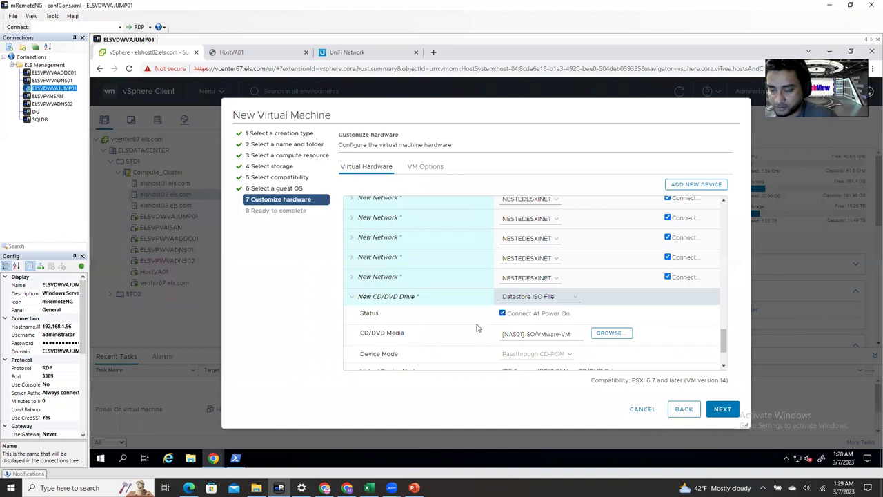
In VM Options, enable VMware Tools upgrades at power on and set firmware to BIOS.
scroll(539, 347, "down", 2)
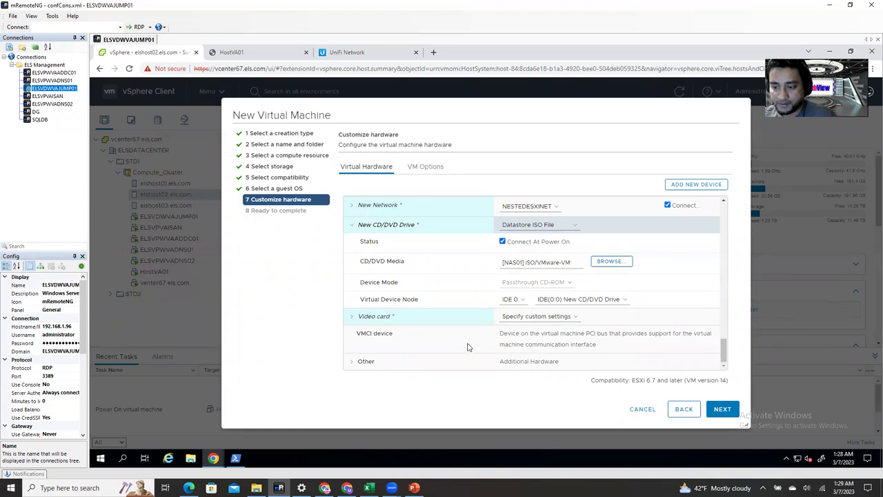
scroll(475, 349, "up", 5)
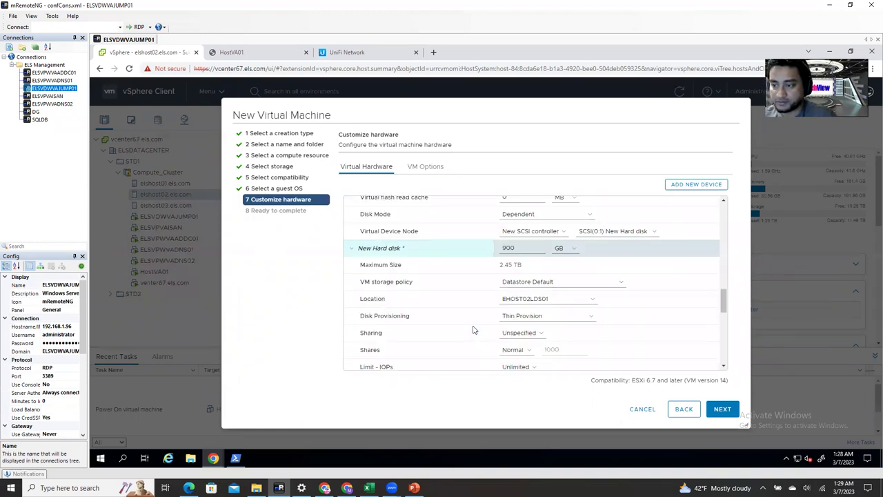
left_click(426, 168)
left_click(352, 256)
left_click(502, 334)
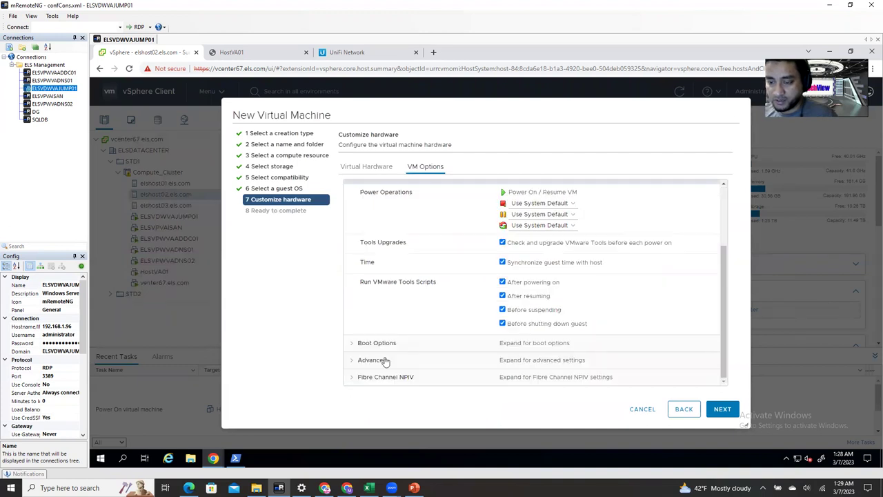
left_click(458, 349)
left_click(518, 360)
left_click(519, 372)
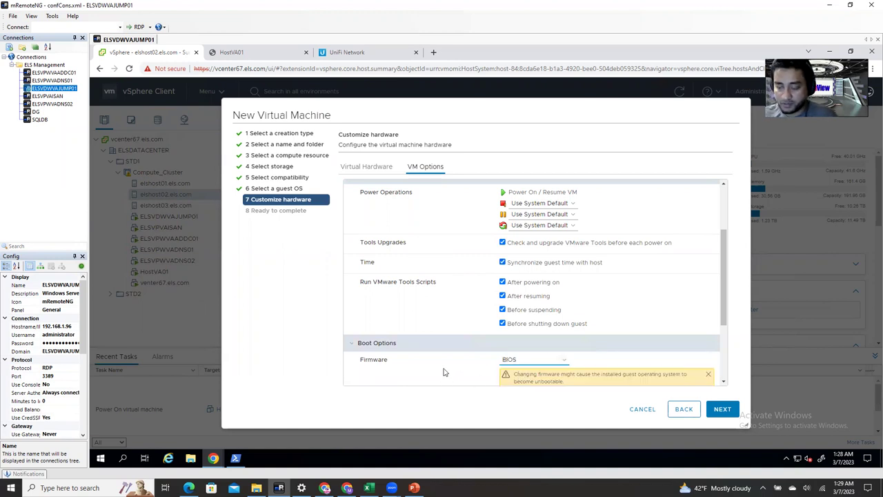
Finish creating the virtual machine and open HostVA02's summary.
scroll(443, 373, "down", 3)
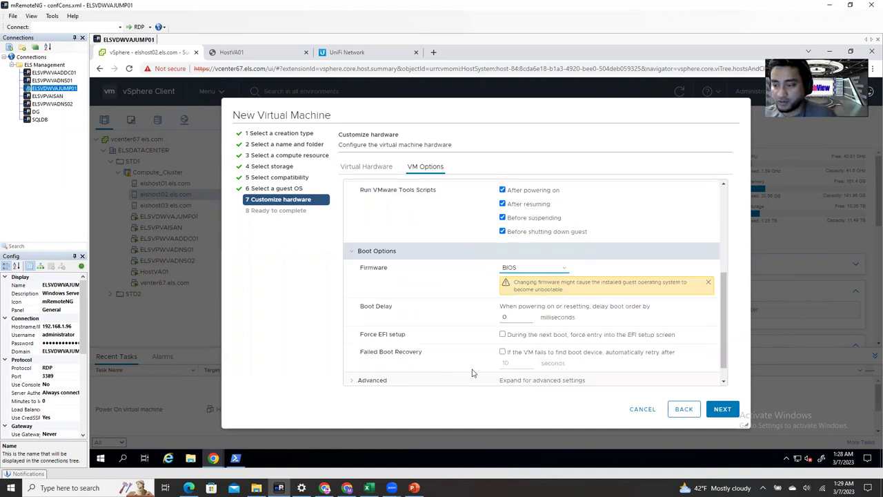
left_click(730, 417)
left_click(726, 414)
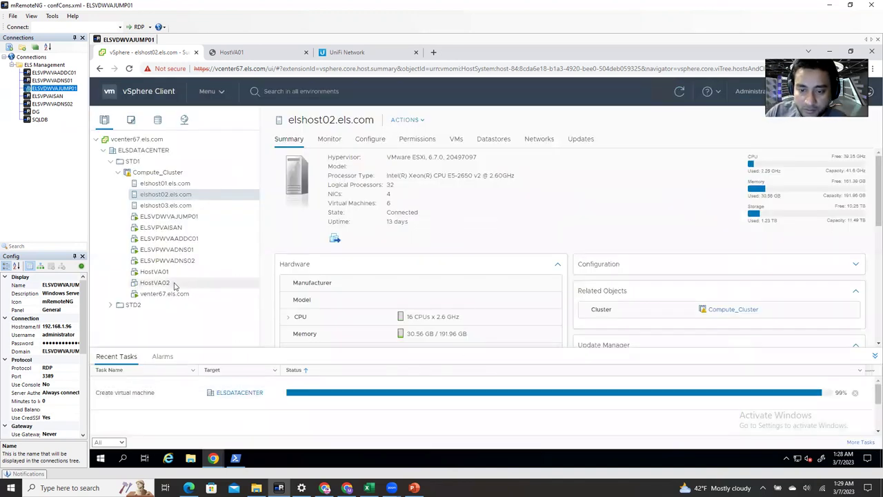
left_click(178, 287)
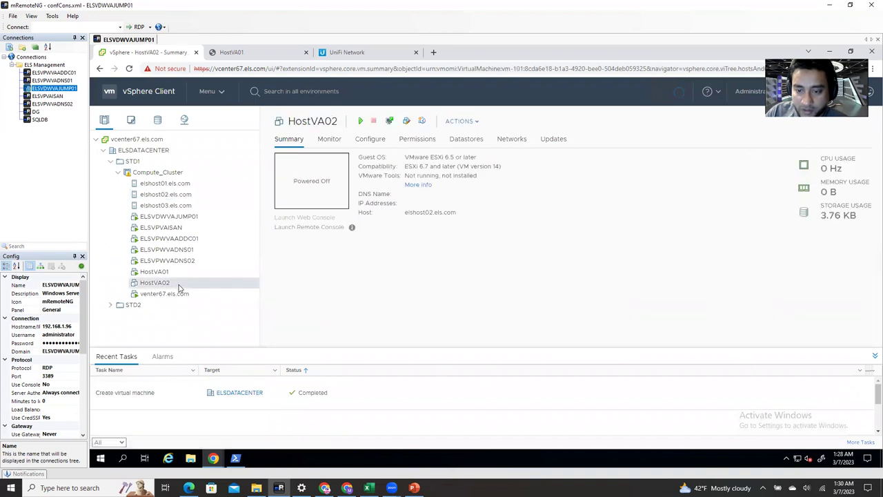
Power on HostVA02, open it in a web console and boot the ESXi installer.
left_click(362, 122)
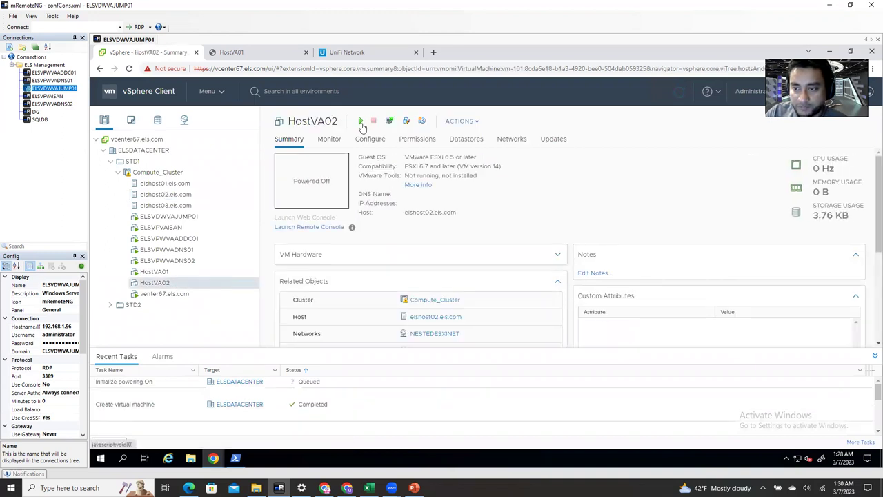
left_click(329, 187)
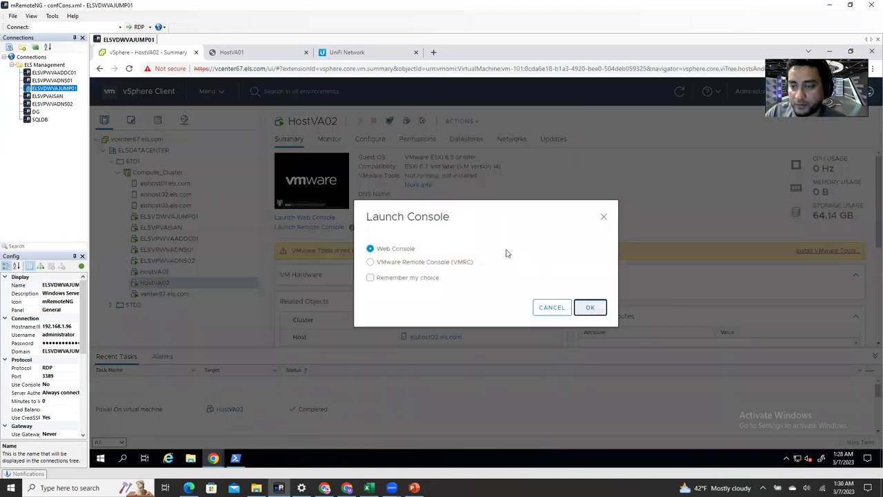
left_click(590, 307)
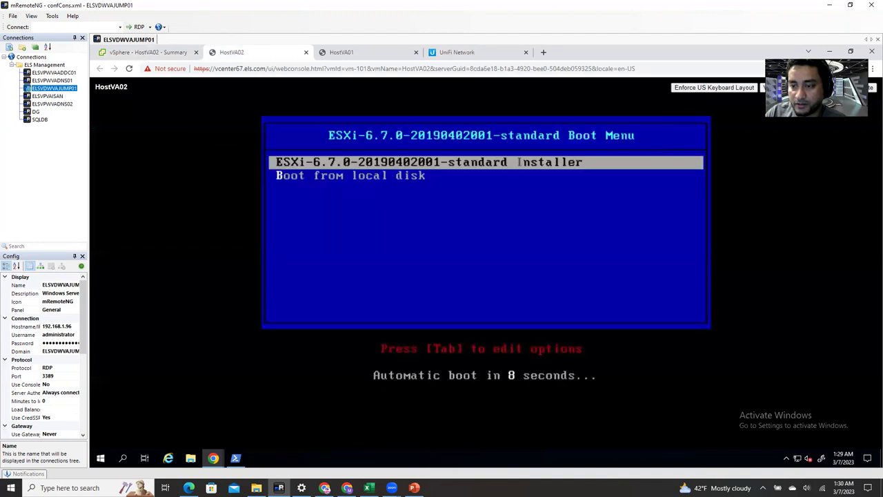
key("Return")
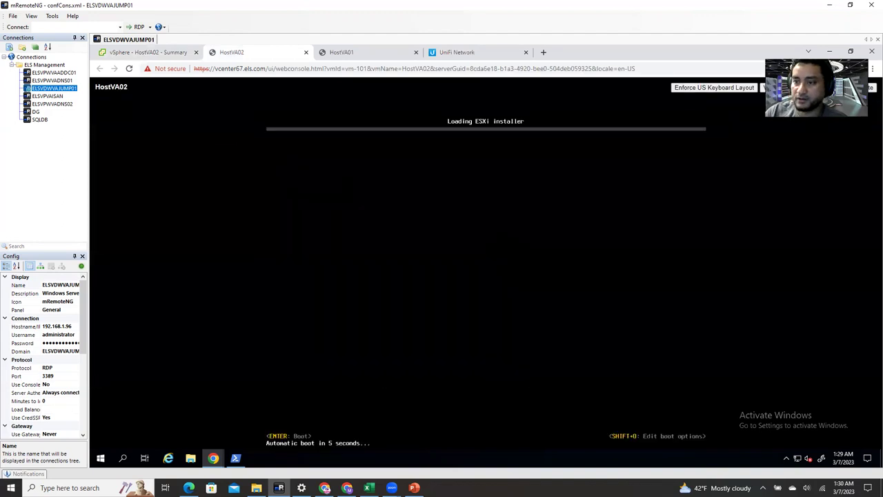
Check the HostVA01 and HostVA02 consoles, then go back to the vSphere summary page.
left_click(371, 54)
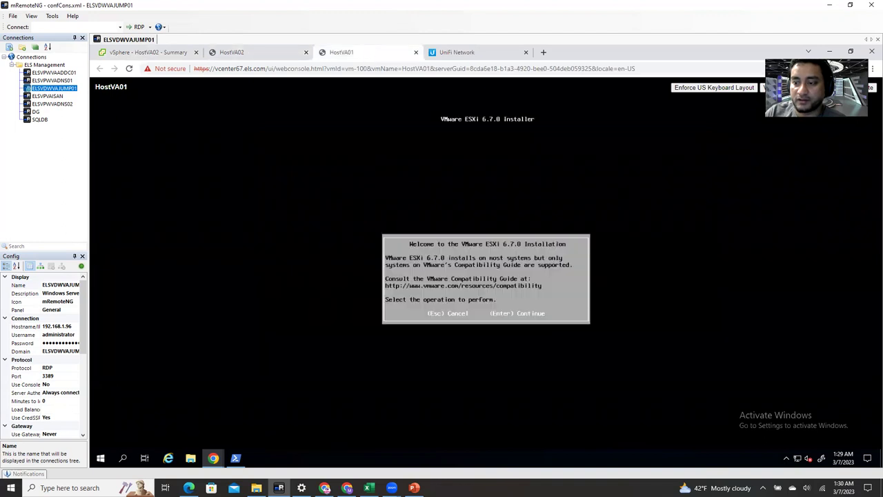
left_click(272, 54)
left_click(163, 53)
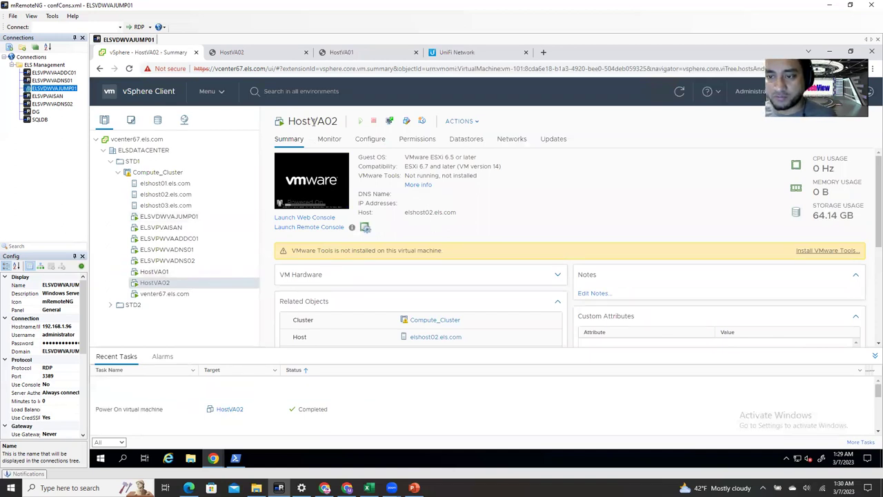
Start a new virtual machine on elshost03.els.com and name it HostVA03.
double_click(314, 121)
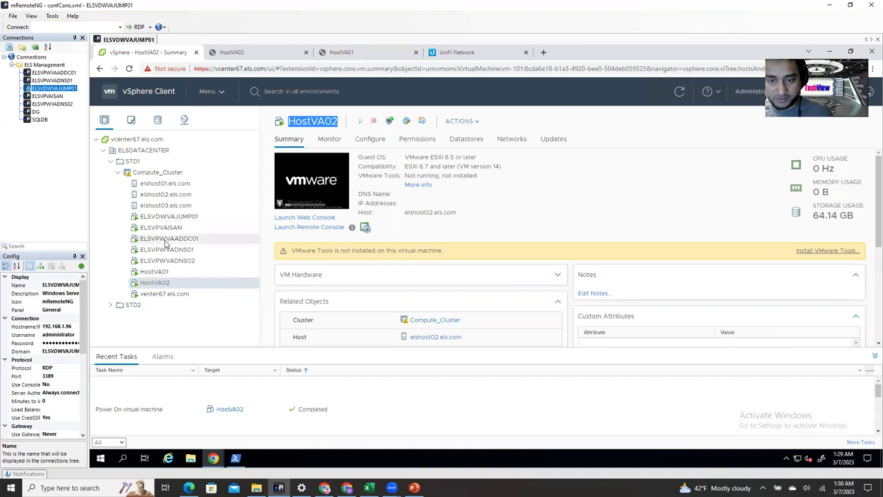
left_click(172, 207)
right_click(172, 206)
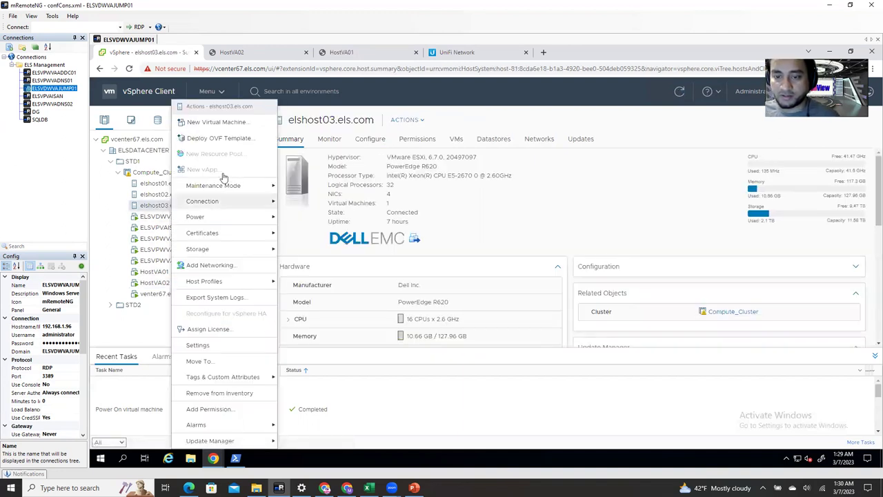
left_click(219, 122)
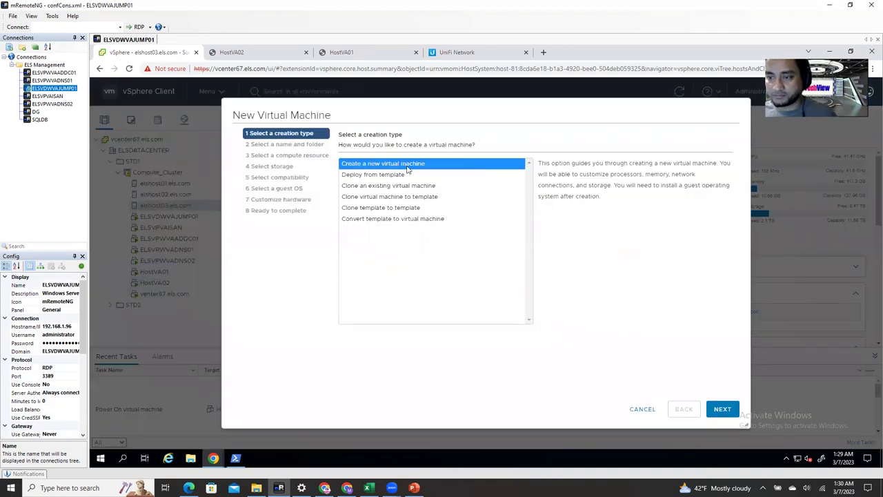
left_click(722, 408)
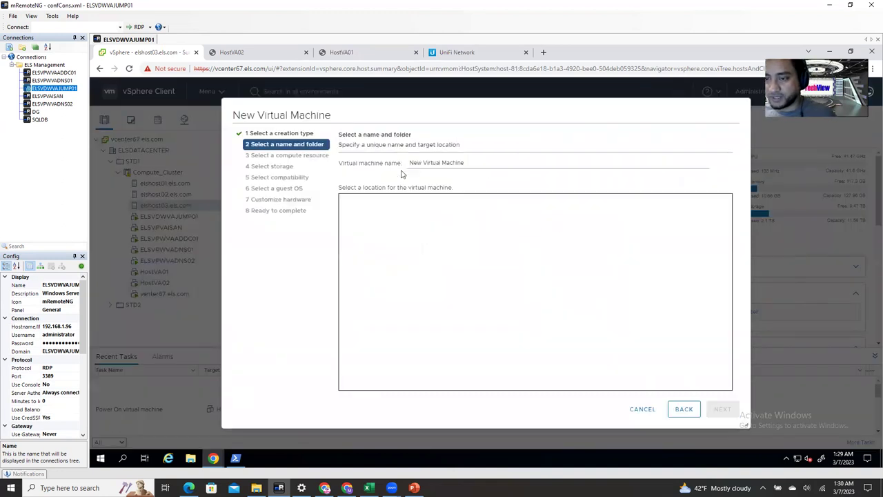
key("ctrl+a")
type("HostVA02")
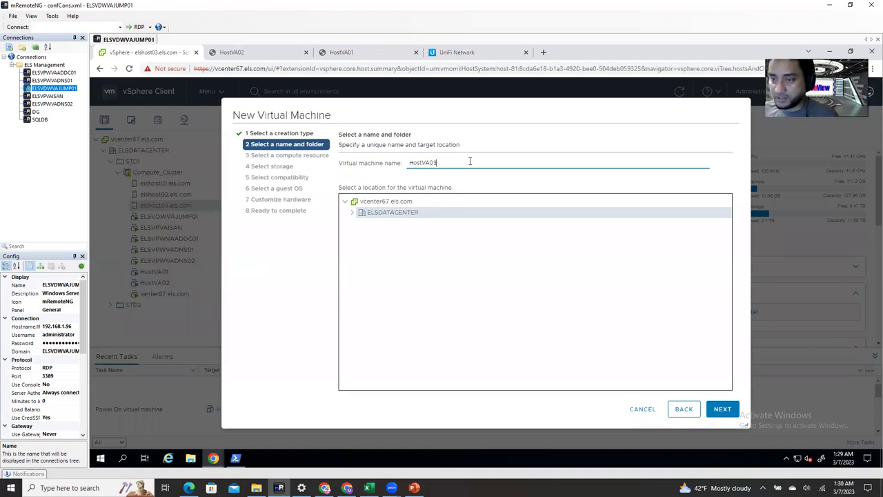
left_click(720, 409)
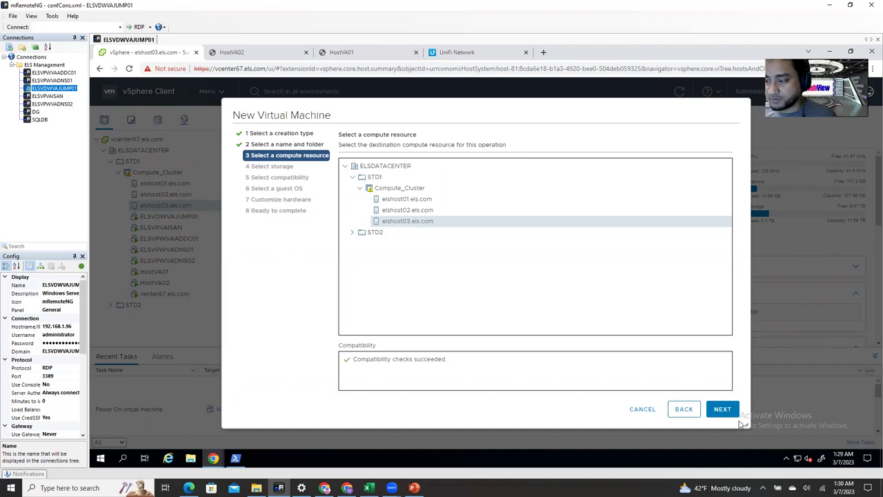
Keep elshost03.els.com as compute resource, store on datastore1 (2), keep ESXi 6.7 compatibility.
left_click(722, 409)
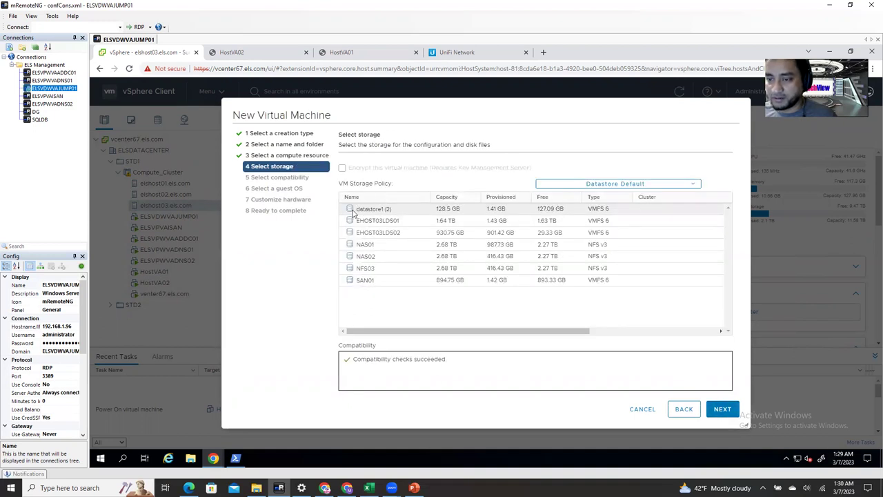
left_click(385, 211)
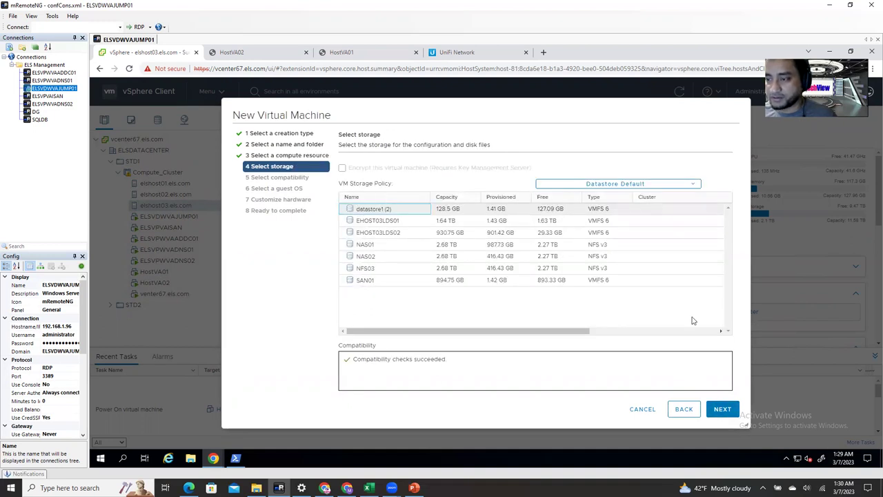
left_click(721, 410)
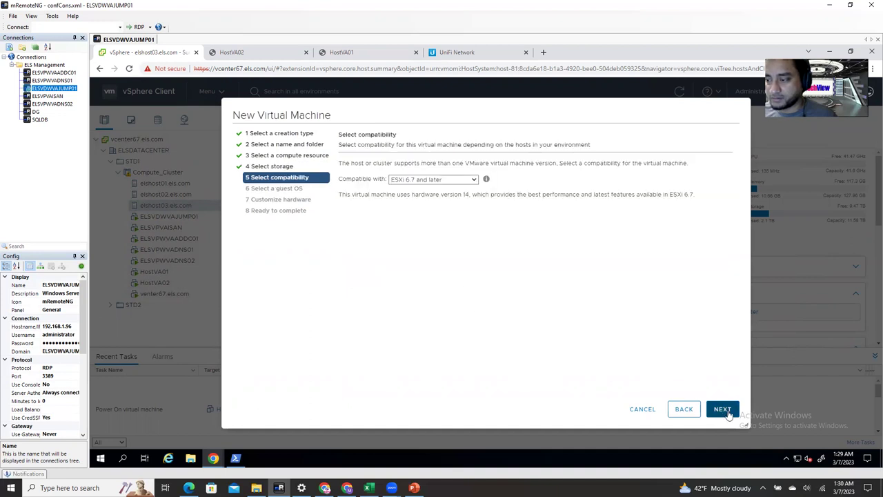
left_click(722, 409)
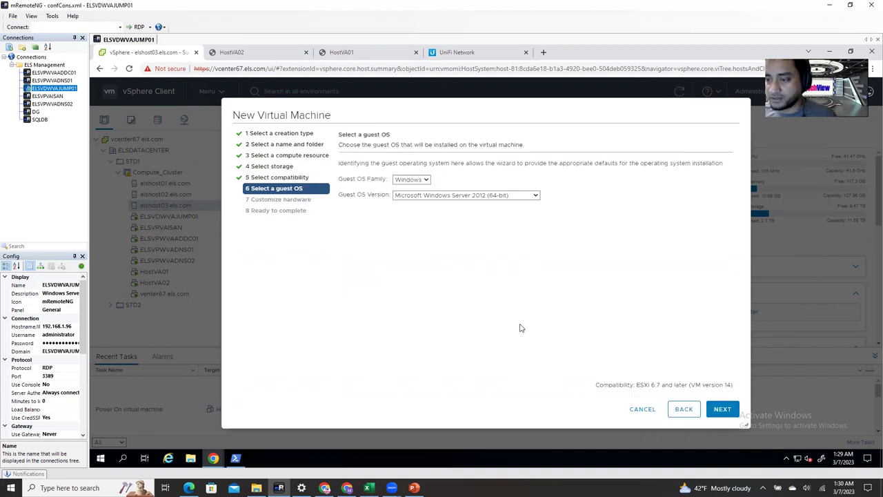
Set the guest OS to Other, VMware ESXi 6.5 or later.
left_click(416, 180)
left_click(414, 204)
left_click(428, 196)
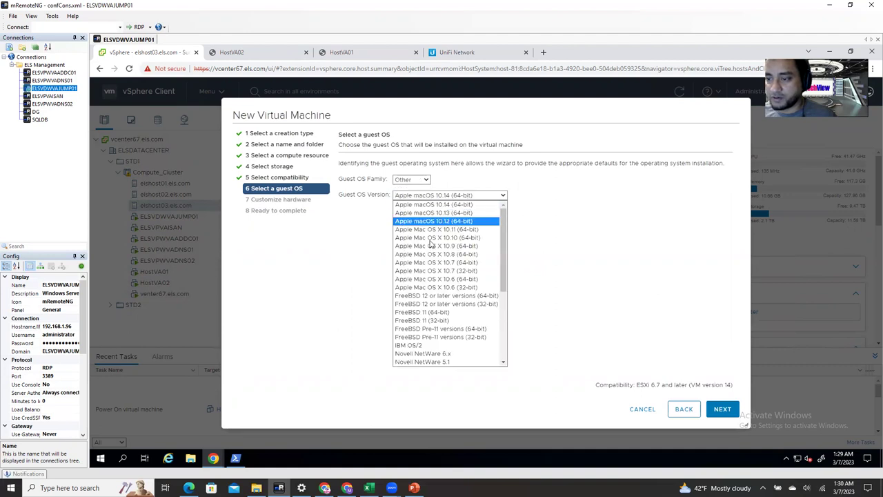
left_click(468, 358)
left_click(455, 198)
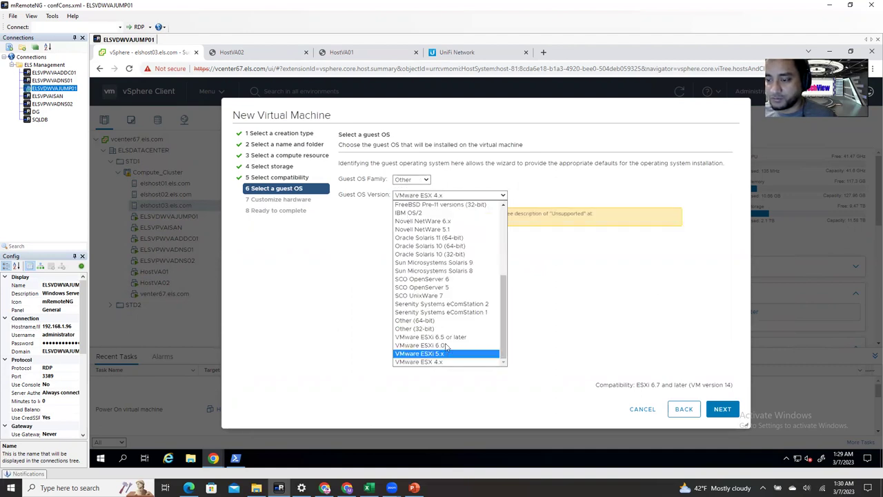
left_click(448, 338)
left_click(721, 408)
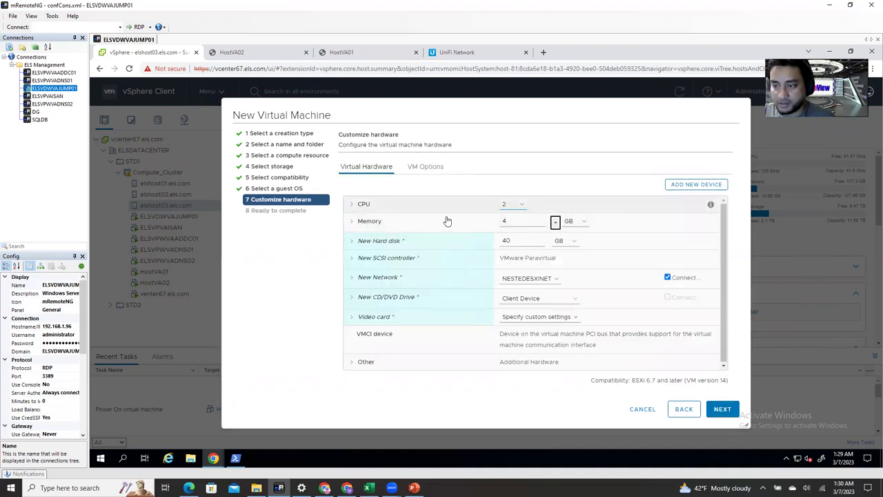
Give the VM 32 CPUs with 16 cores per socket.
left_click(514, 205)
left_click(514, 207)
left_click_drag(527, 309, 525, 372)
left_click(507, 371)
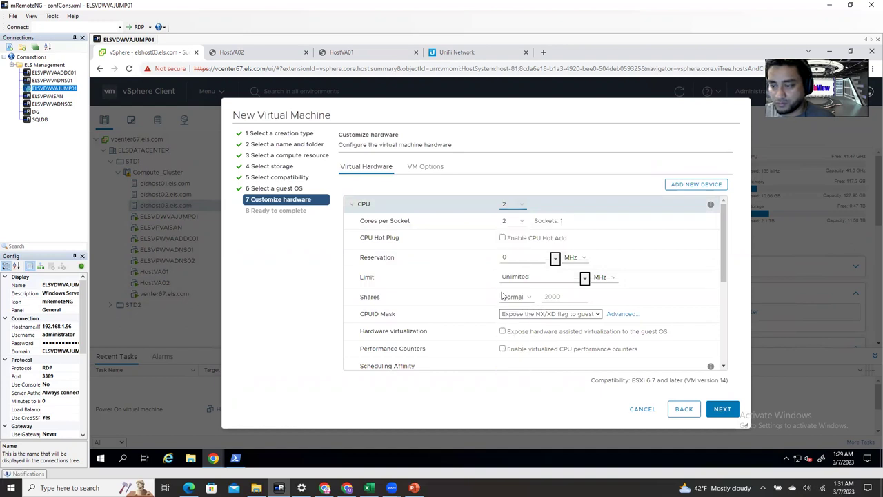
left_click(514, 222)
left_click(513, 263)
left_click(521, 222)
left_click(515, 268)
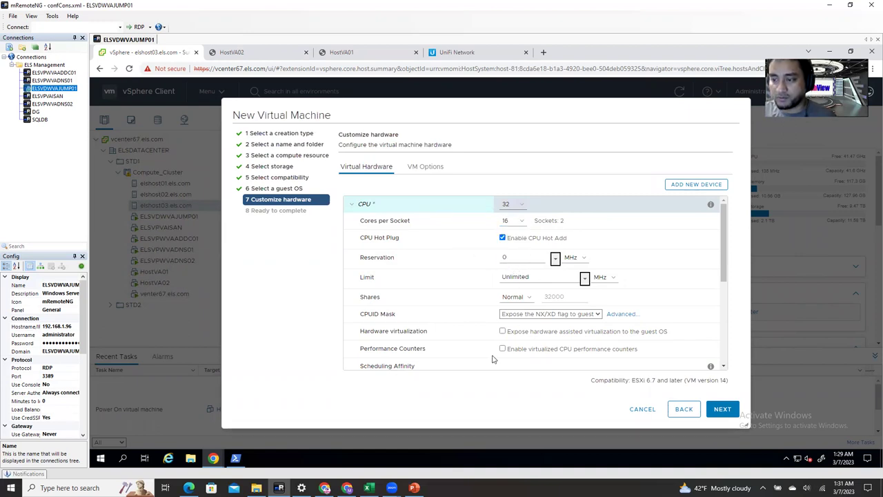
scroll(453, 315, "down", 3)
scroll(511, 267, "up", 1)
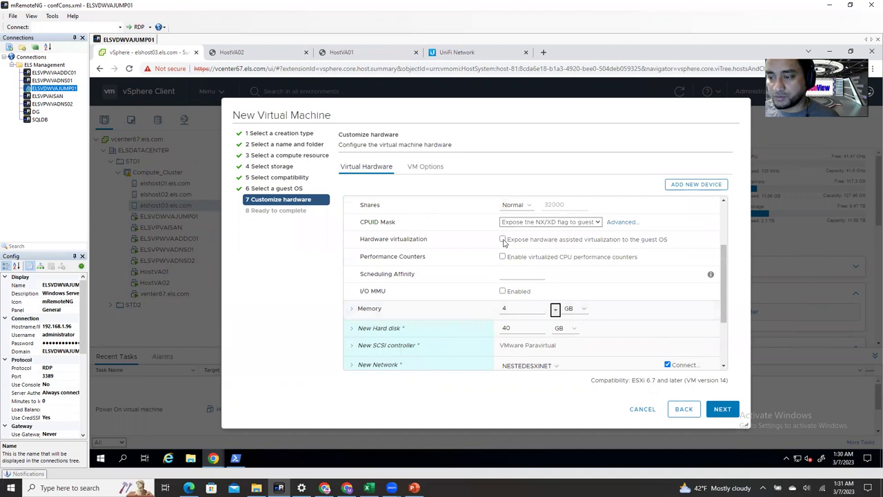
Expose hardware-assisted virtualization and set 64 GB memory with Memory Hot Plug enabled.
left_click(503, 240)
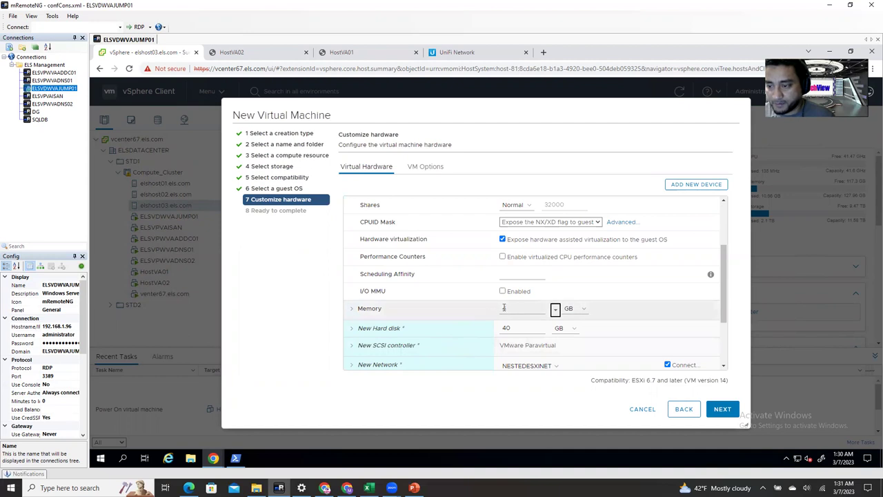
double_click(497, 308)
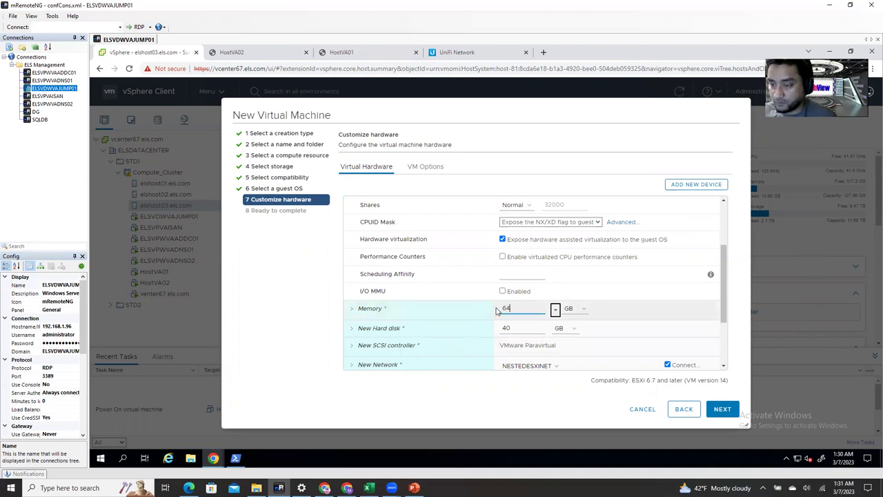
left_click(352, 310)
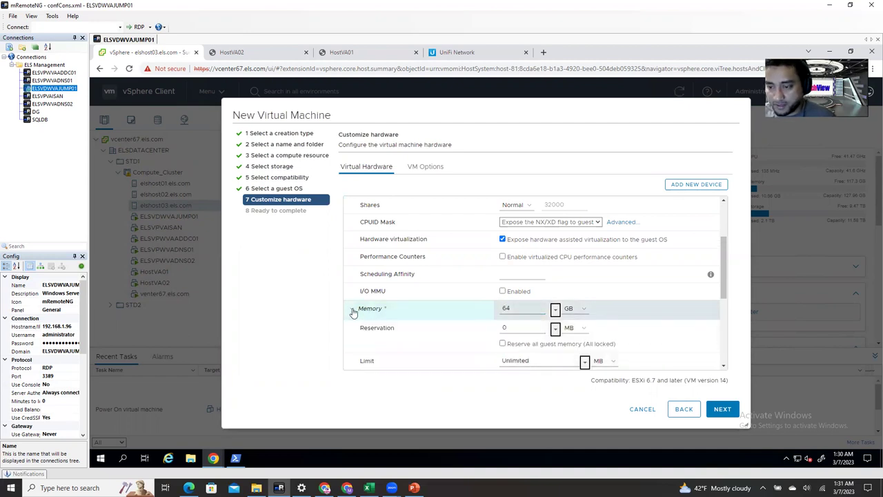
scroll(517, 345, "down", 3)
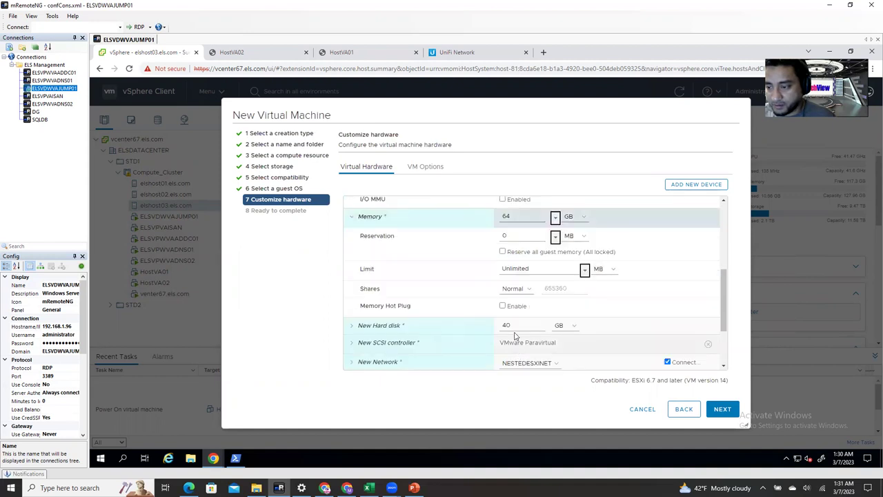
left_click(503, 306)
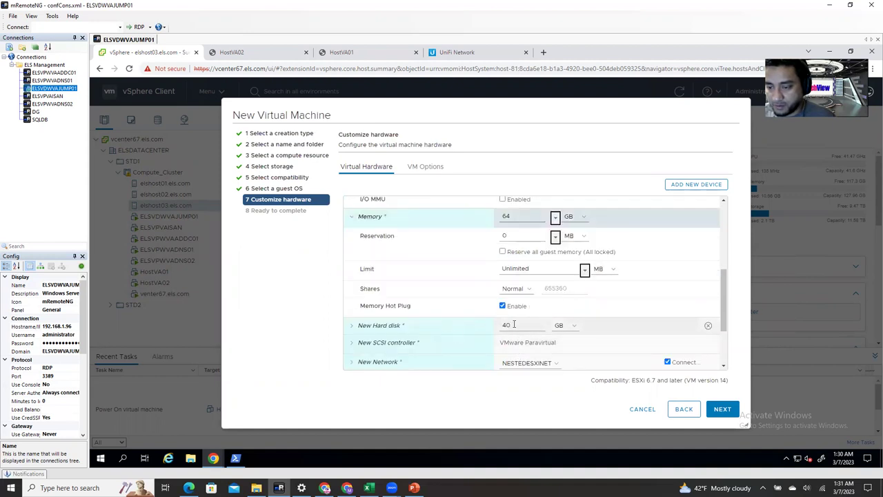
left_click(353, 327)
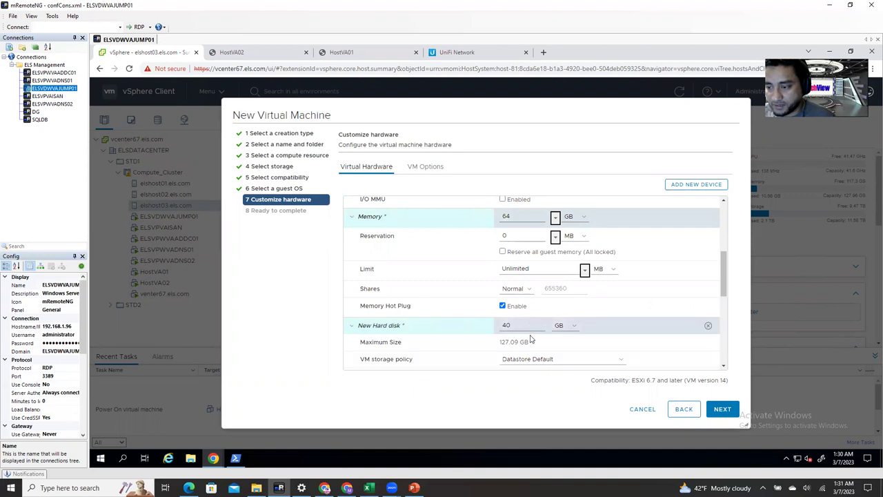
Place the 40 GB hard disk on datastore1 (2) with Thin Provision.
scroll(531, 342, "down", 3)
left_click(543, 308)
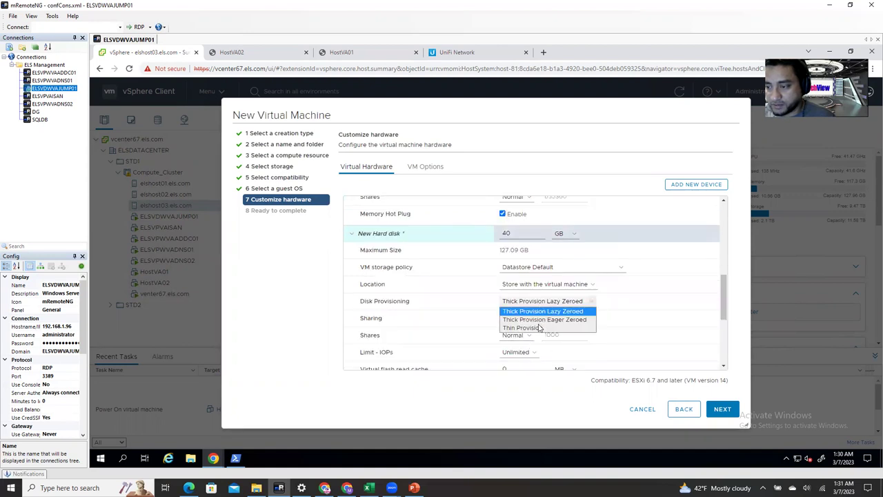
left_click(541, 329)
left_click(545, 287)
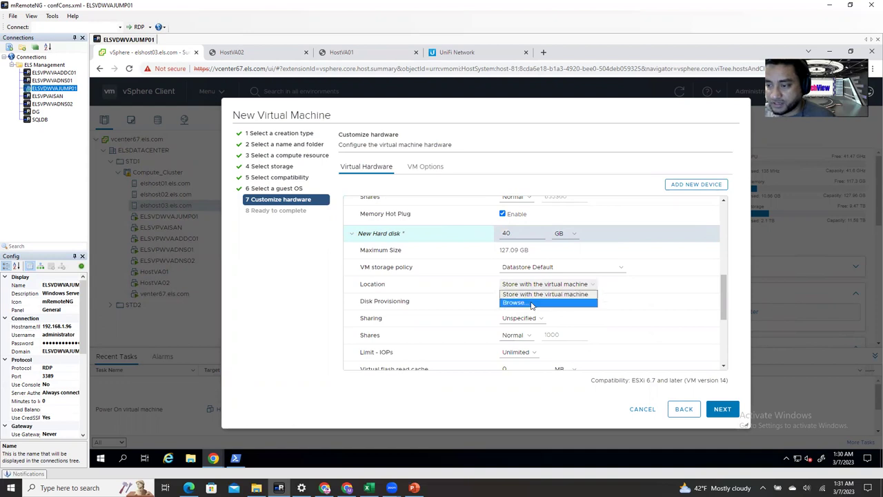
left_click(532, 303)
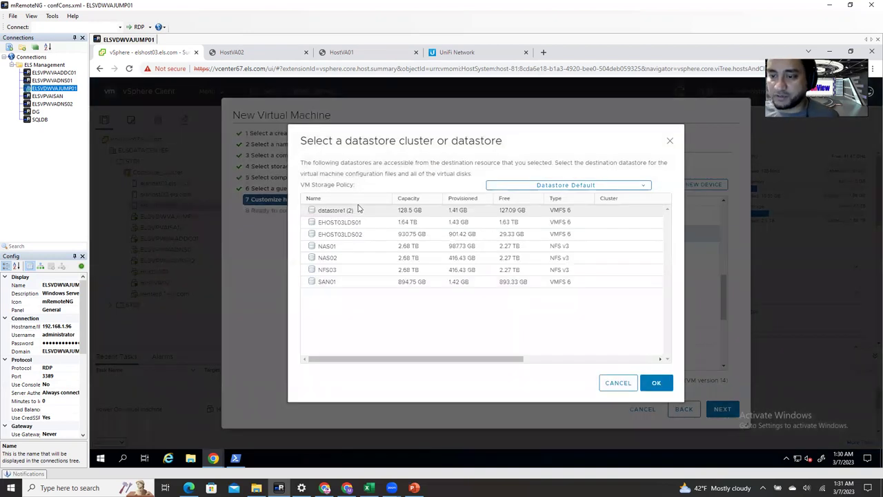
left_click(654, 384)
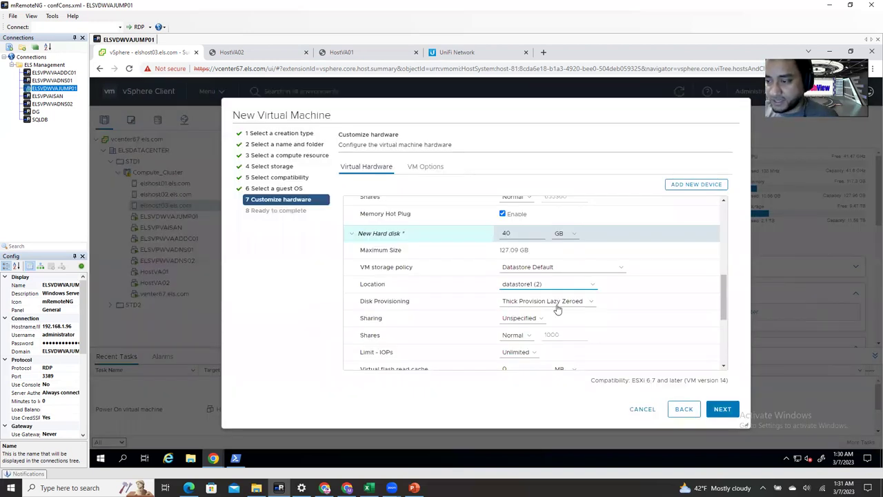
left_click(579, 302)
left_click(545, 326)
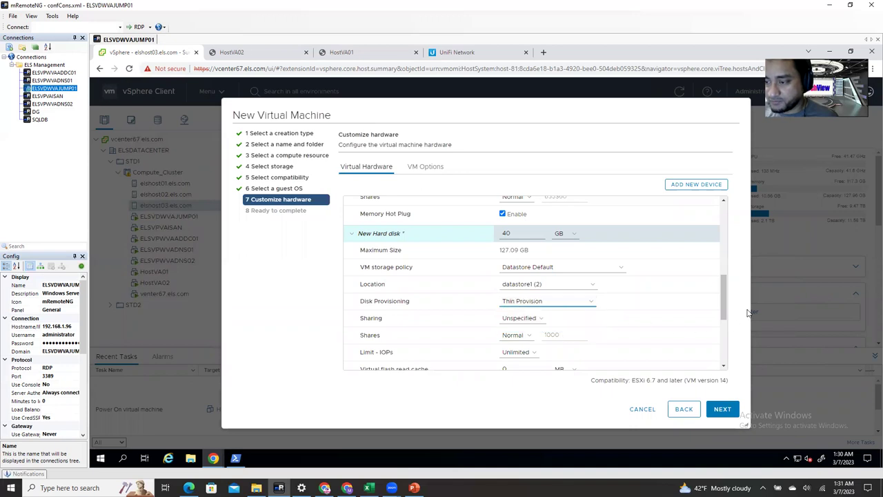
left_click_drag(724, 311, 722, 357)
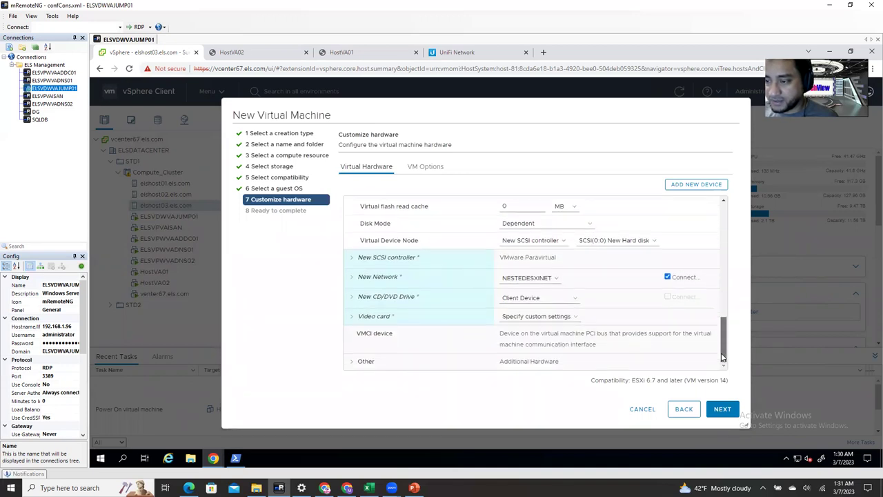
scroll(722, 357, "up", 1)
scroll(722, 357, "down", 1)
left_click_drag(722, 357, 723, 317)
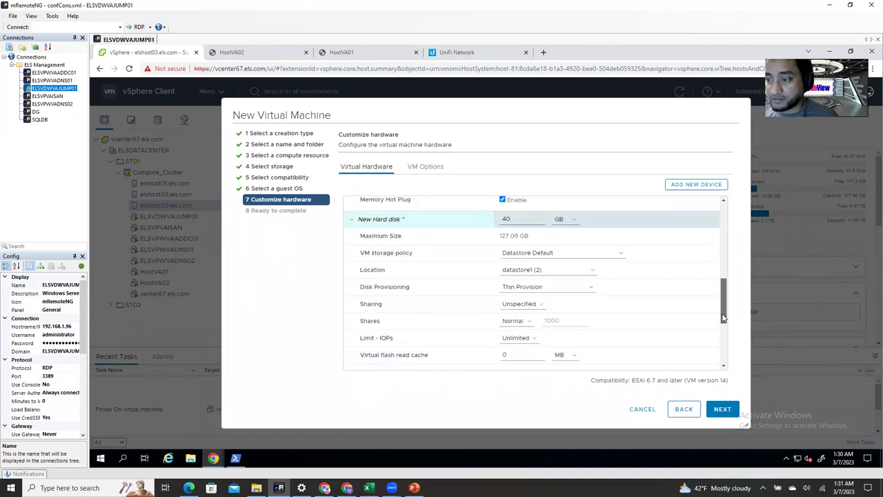
Add a 100 GB second hard disk on EHOST03LDS01, thin provisioned.
left_click(697, 184)
left_click(666, 220)
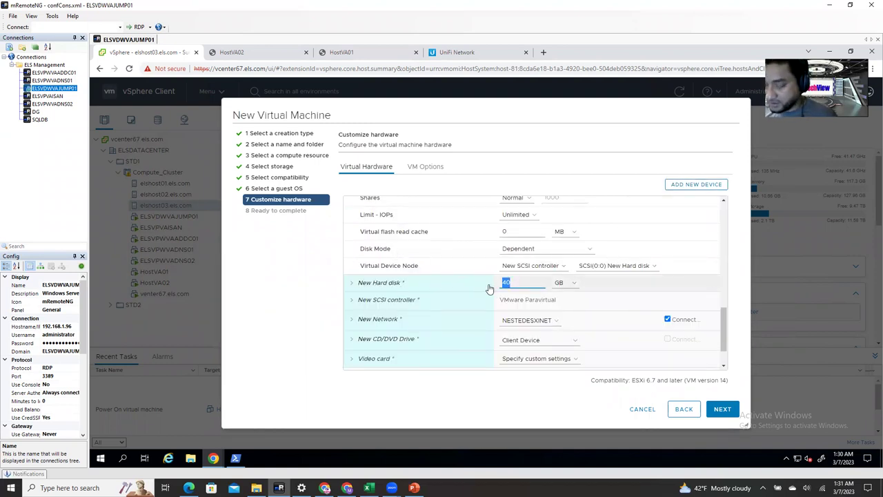
left_click(351, 283)
left_click(545, 333)
left_click(532, 355)
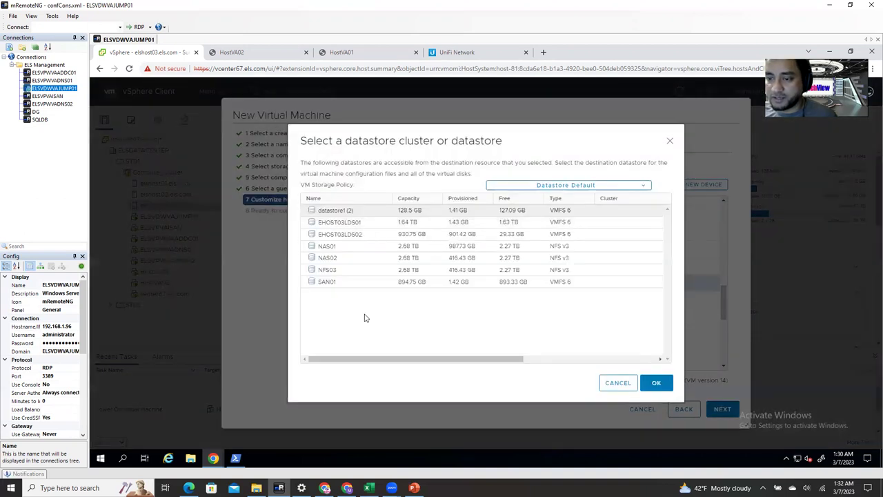
left_click(370, 223)
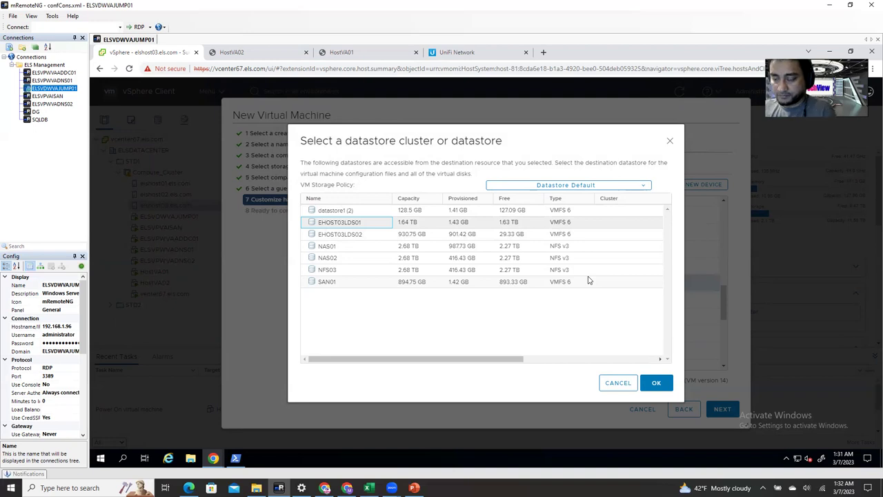
left_click(651, 384)
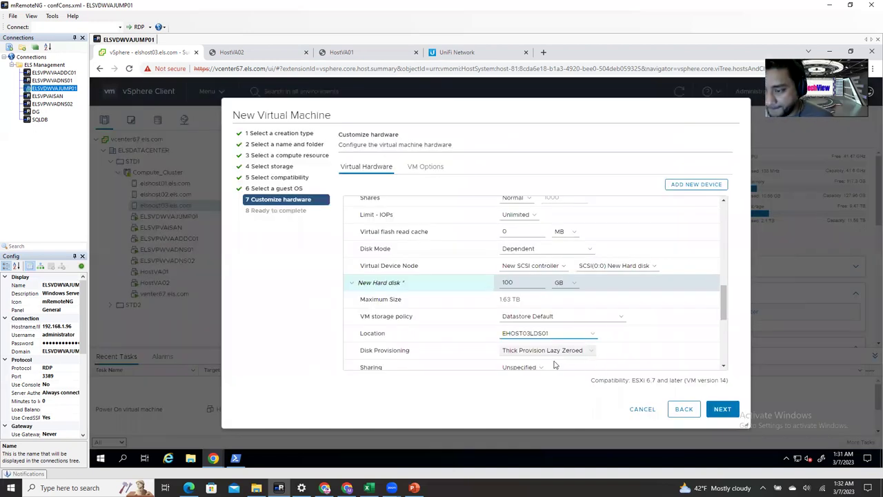
left_click(552, 351)
left_click(539, 379)
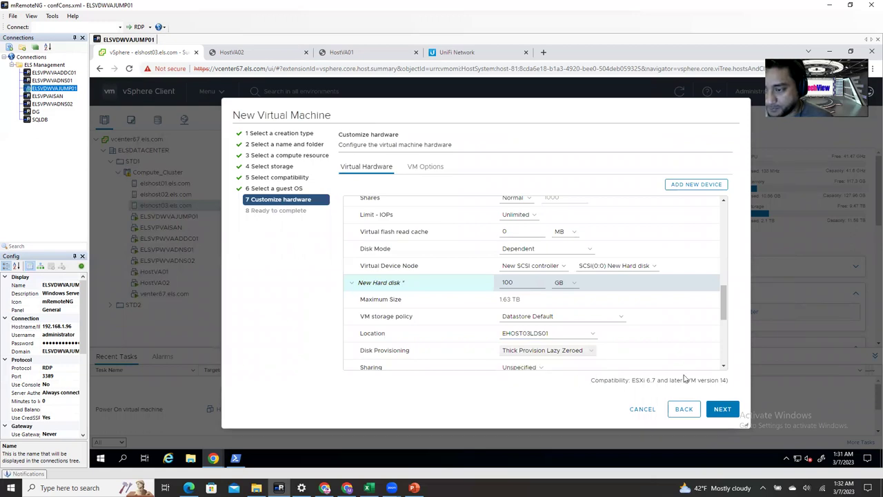
left_click_drag(725, 318, 724, 332)
scroll(724, 331, "down", 2)
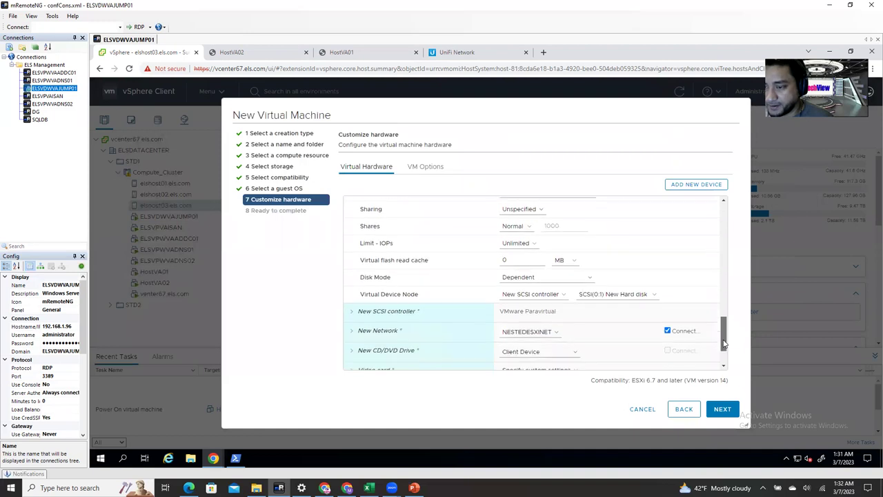
Add a 900 GB third hard disk on EHOST03LDS01, thin provisioned.
left_click(687, 185)
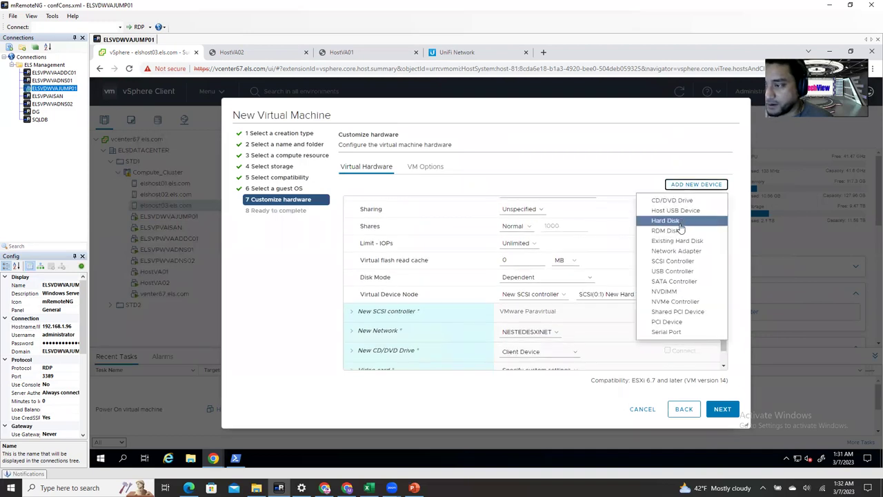
left_click(679, 221)
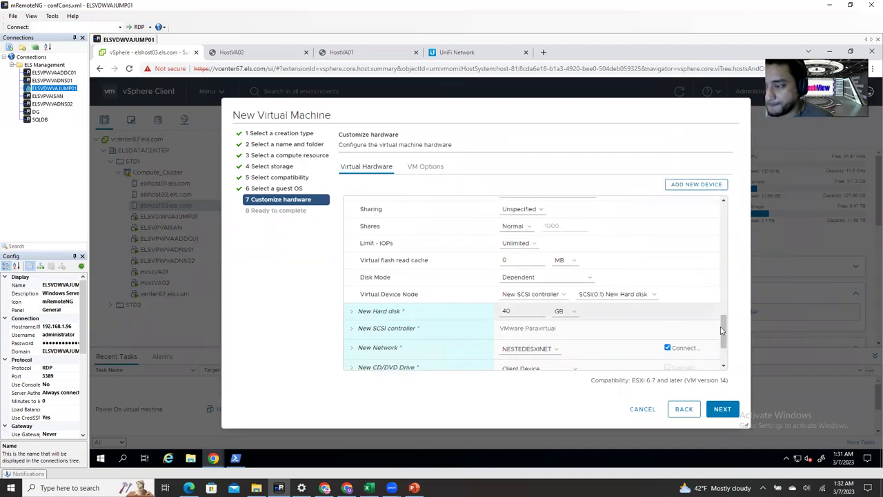
mouse_move(727, 333)
left_mouse_down()
mouse_move(726, 345)
mouse_move(725, 338)
left_mouse_up()
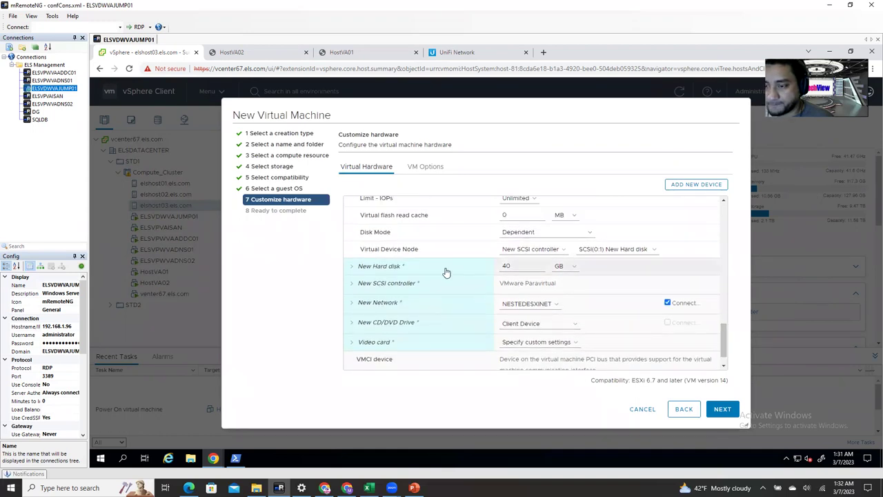
double_click(505, 266)
type("900")
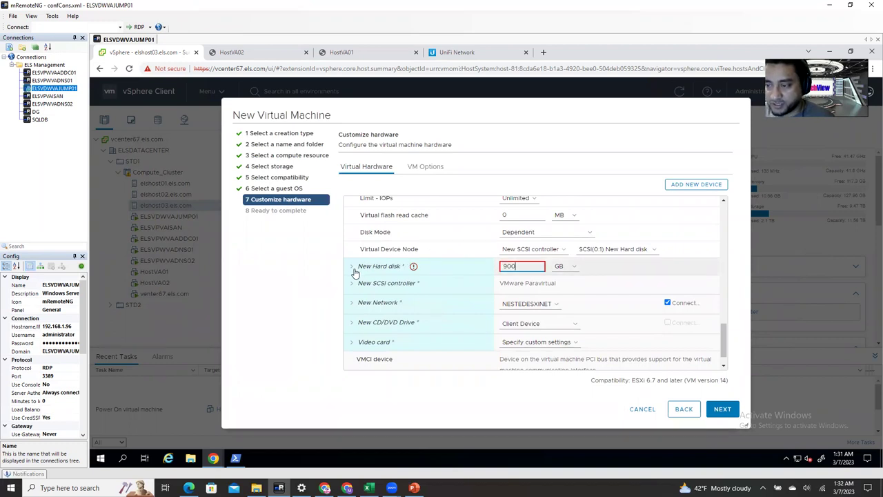
left_click(353, 268)
left_click(552, 316)
left_click(535, 338)
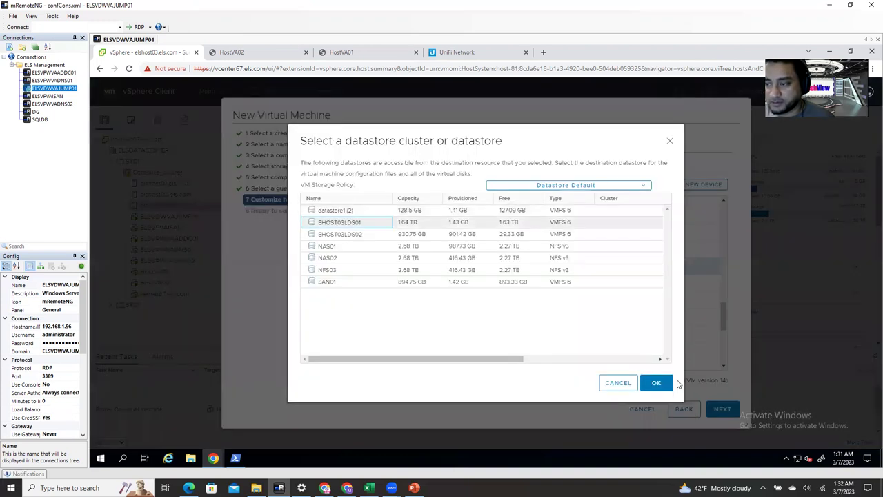
left_click(657, 382)
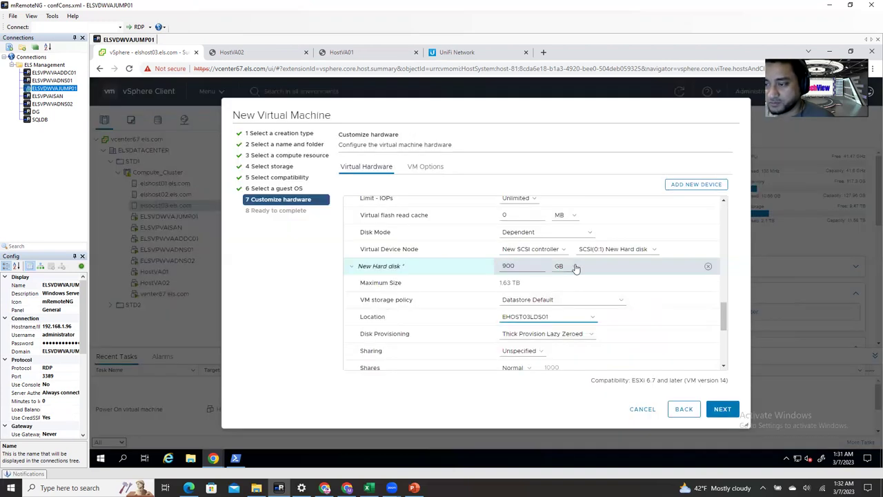
left_click(542, 334)
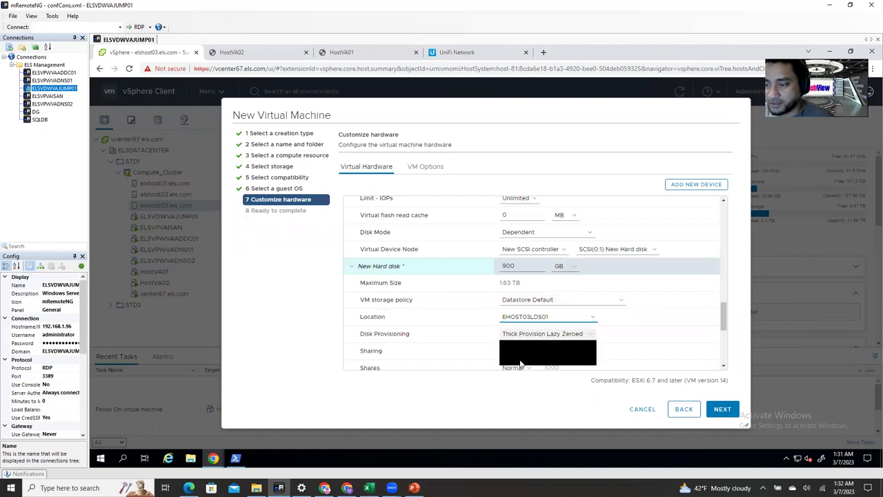
left_click(535, 363)
left_click_drag(724, 323, 724, 346)
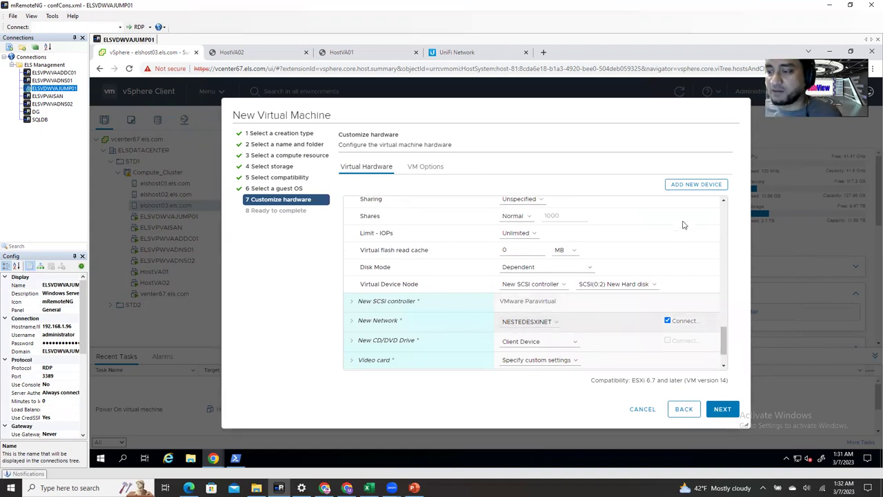
Add several NESTEDESXINET network adapters and review the new rows in the hardware list.
left_click(704, 188)
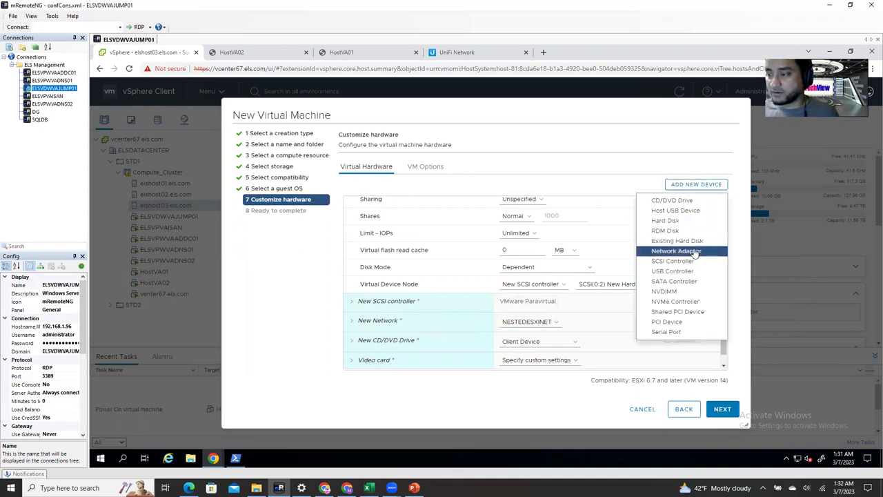
left_click(694, 253)
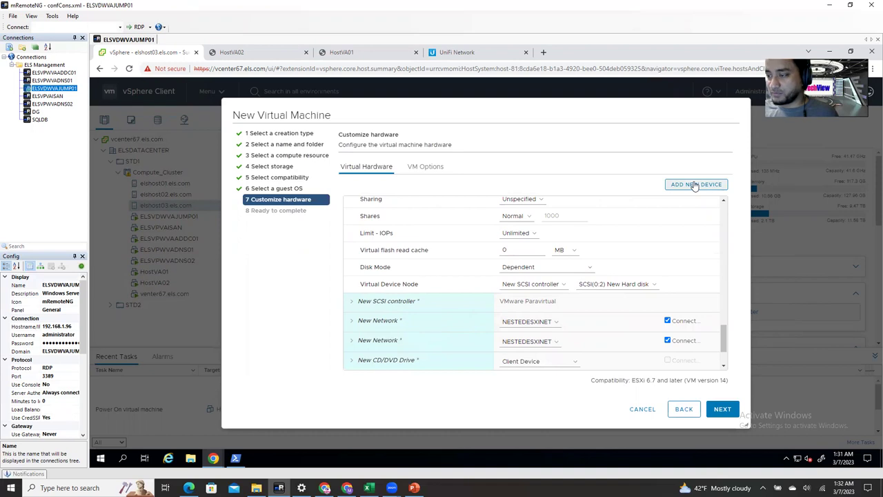
left_click(694, 185)
left_click(686, 253)
left_click(695, 185)
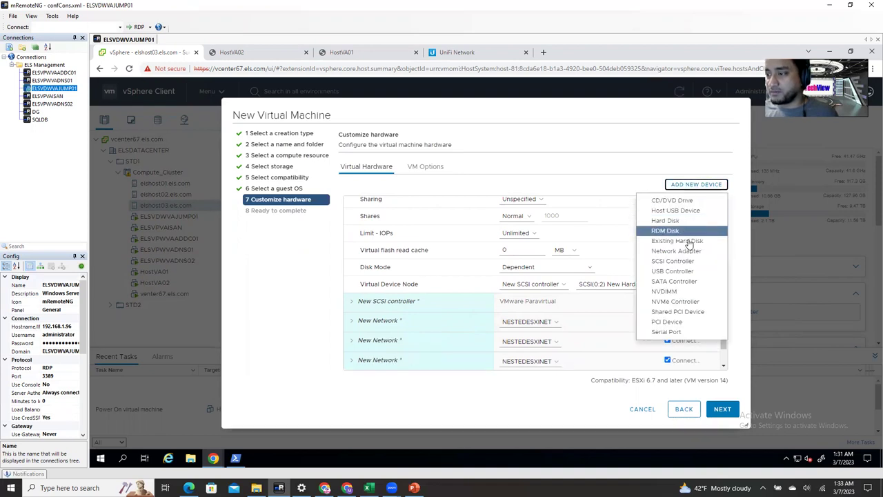
left_click(687, 254)
left_click(694, 185)
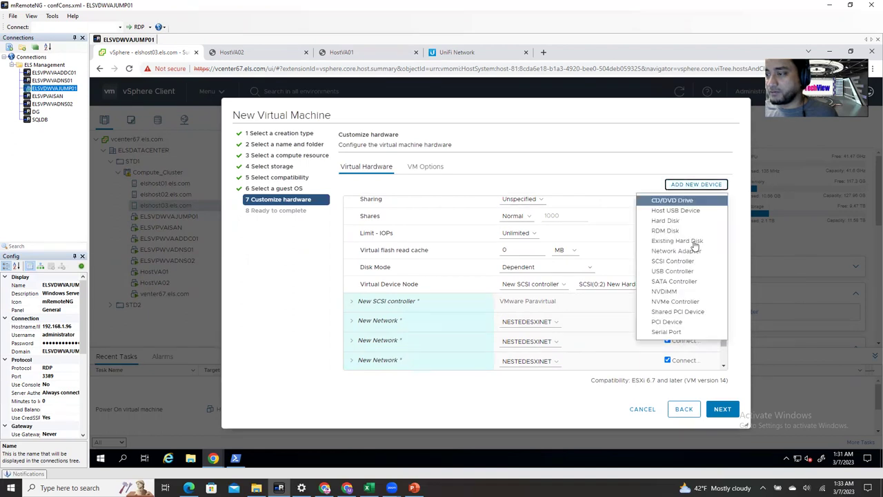
left_click(706, 185)
left_click(706, 186)
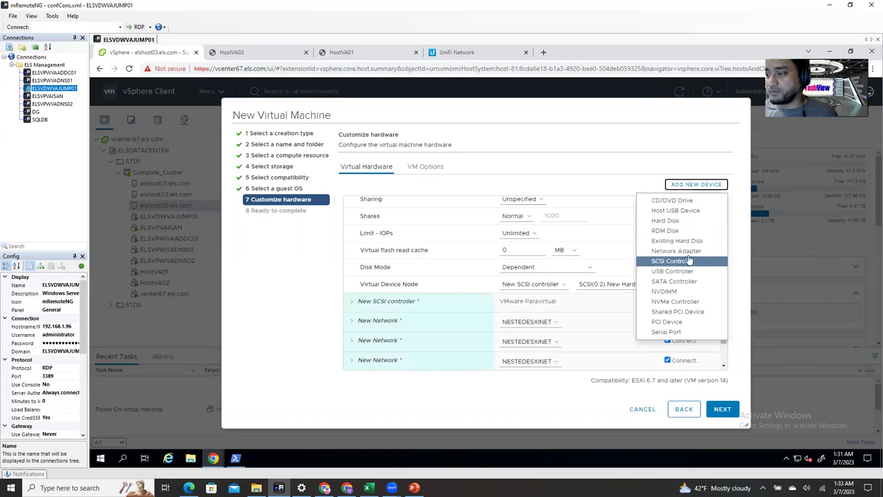
left_click(708, 186)
left_click(707, 186)
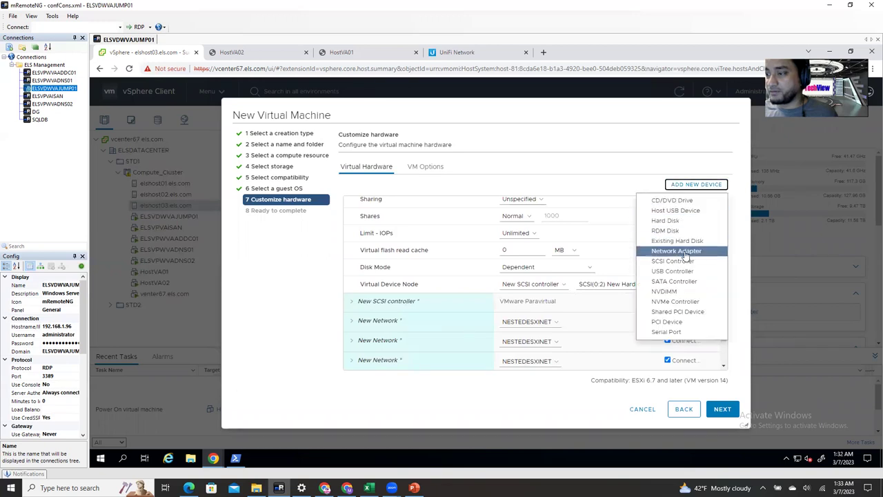
left_click(685, 253)
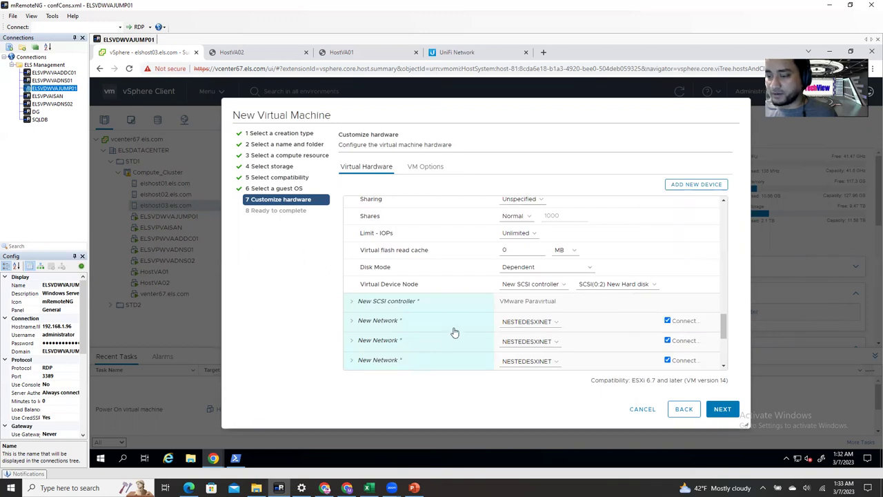
scroll(449, 339, "down", 2)
scroll(449, 339, "down", 1)
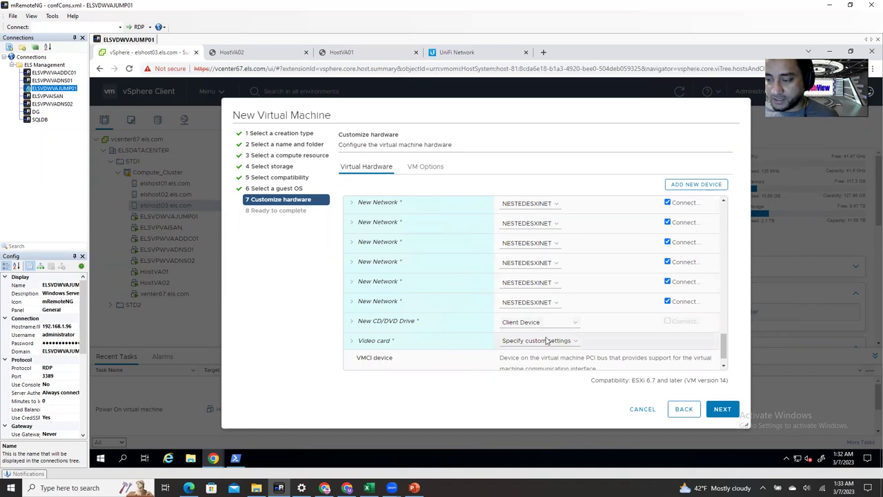
scroll(469, 347, "down", 1)
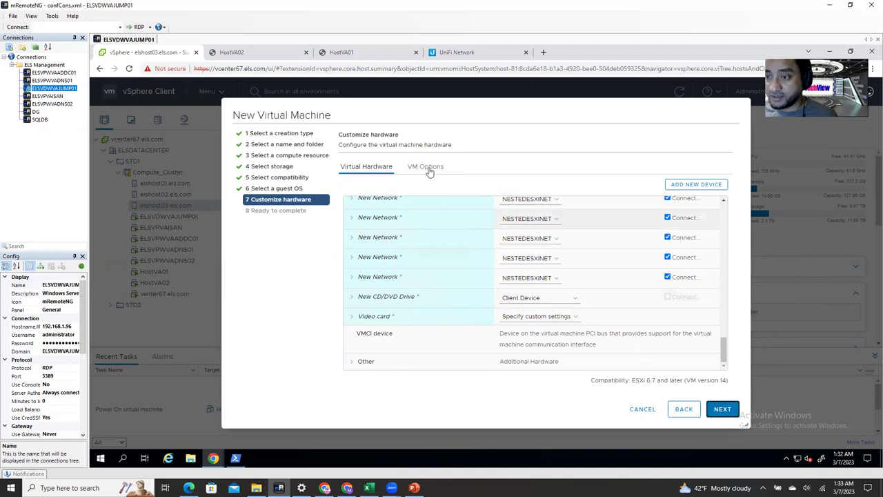
Mount the ESXi 6.7.0 update02 installer ISO from NAS01 > ISO, connected at power on.
left_click(532, 297)
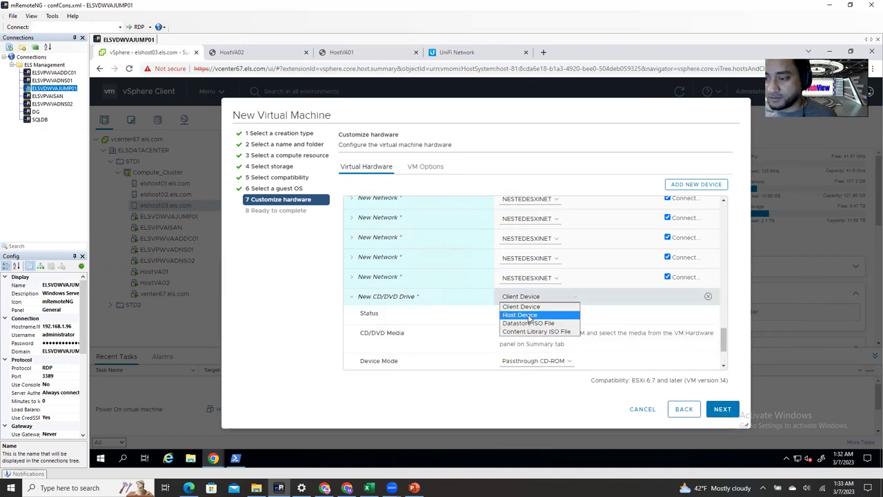
left_click(529, 319)
left_click(528, 297)
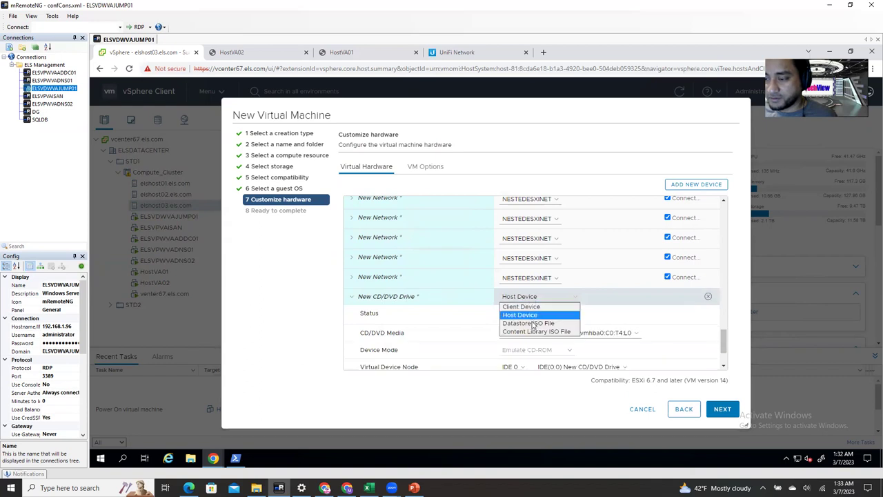
left_click(525, 306)
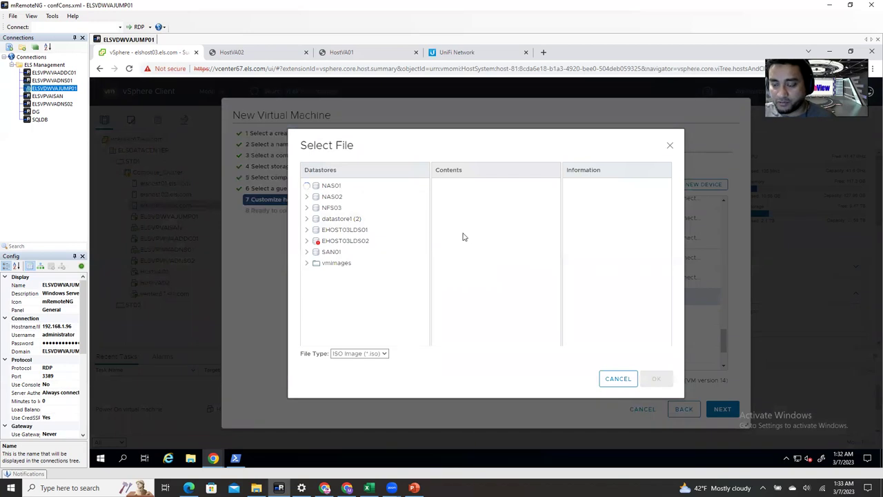
left_click(309, 187)
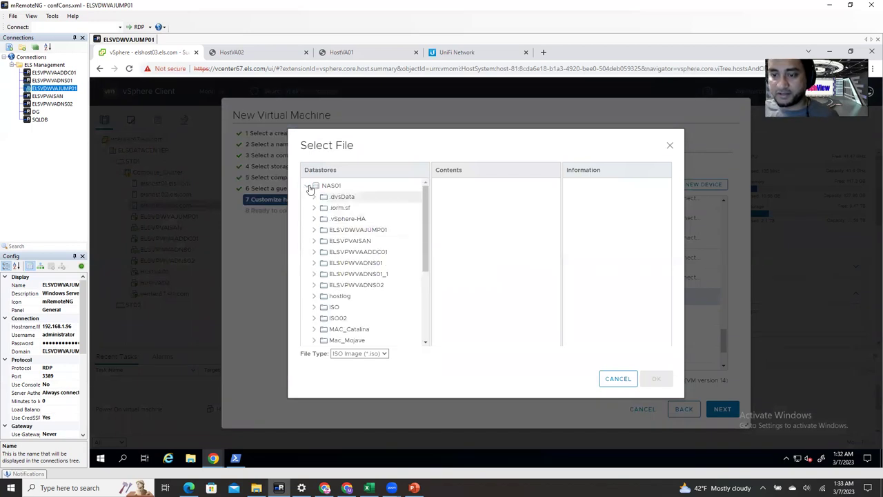
left_click(332, 307)
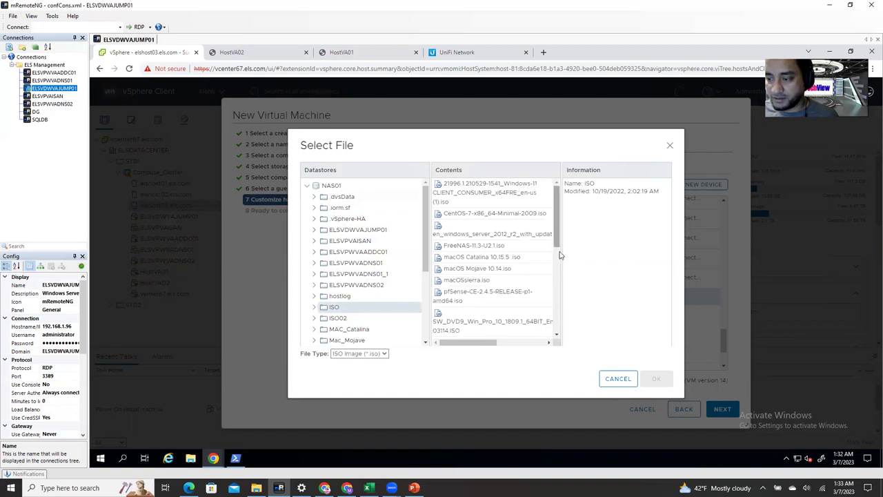
scroll(559, 253, "down", 5)
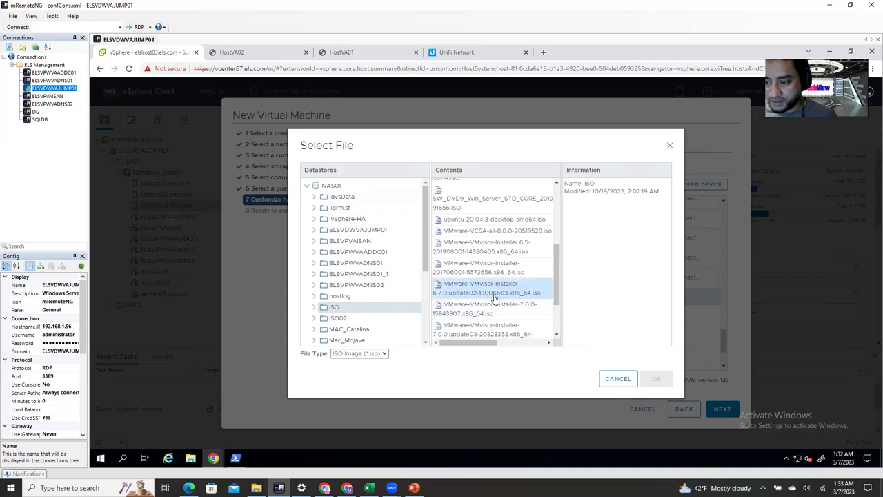
left_click(465, 294)
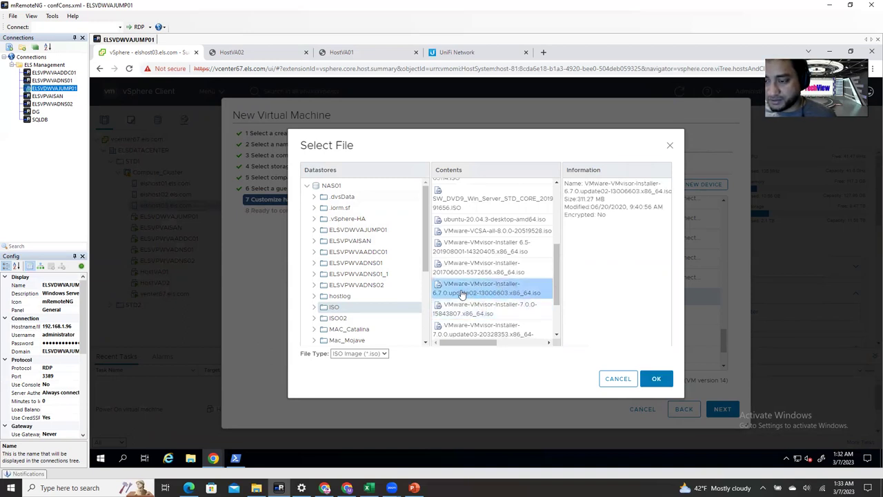
left_click(657, 380)
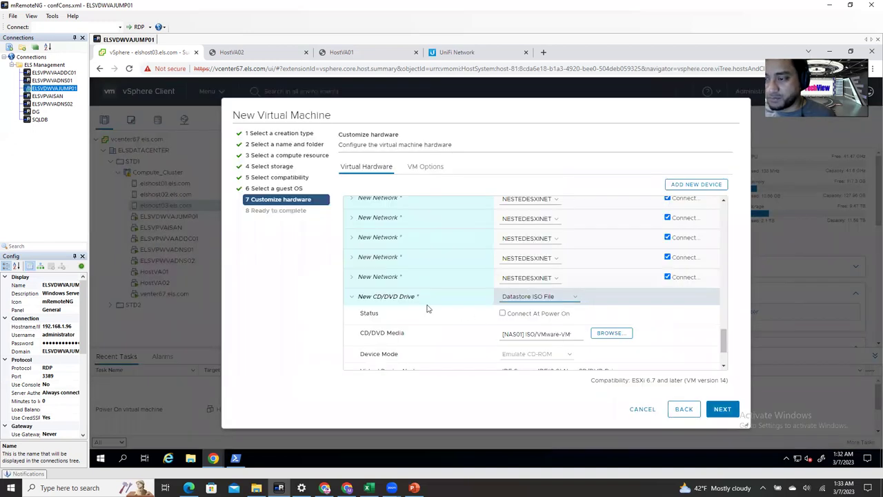
left_click(503, 314)
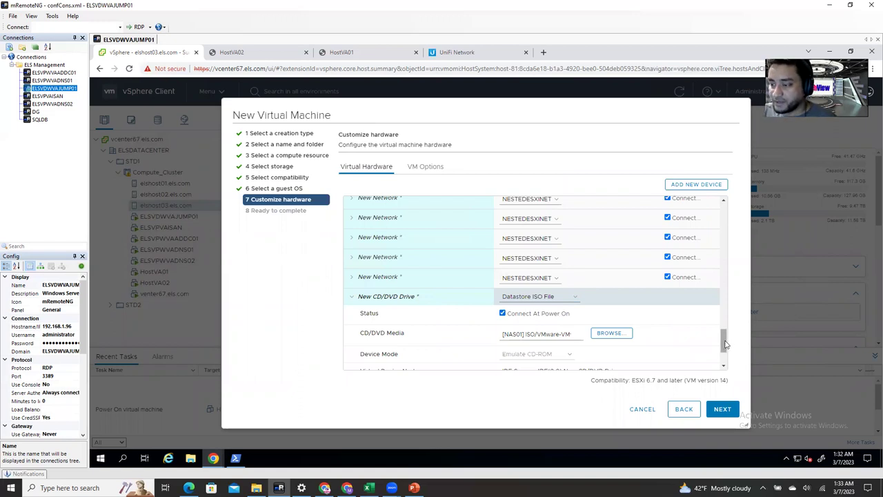
left_click_drag(724, 345, 742, 280)
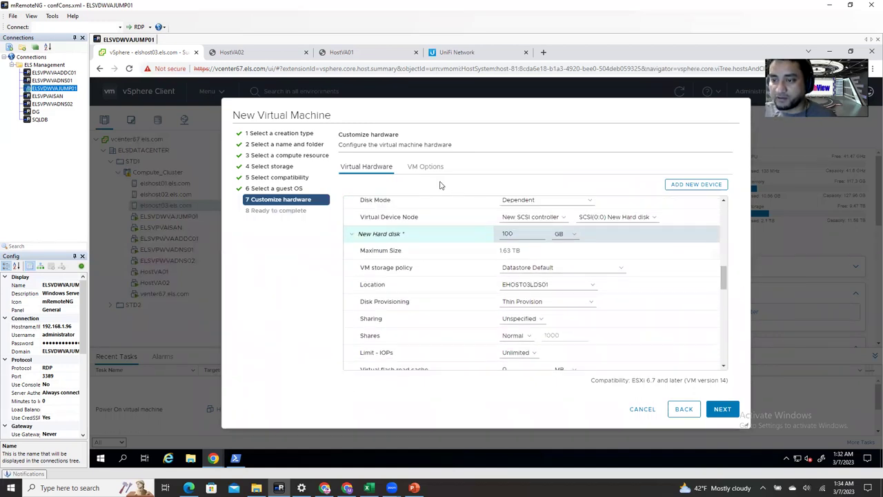
Enable Tools upgrades at power on and guest time sync, keep EFI firmware, and continue.
left_click(425, 167)
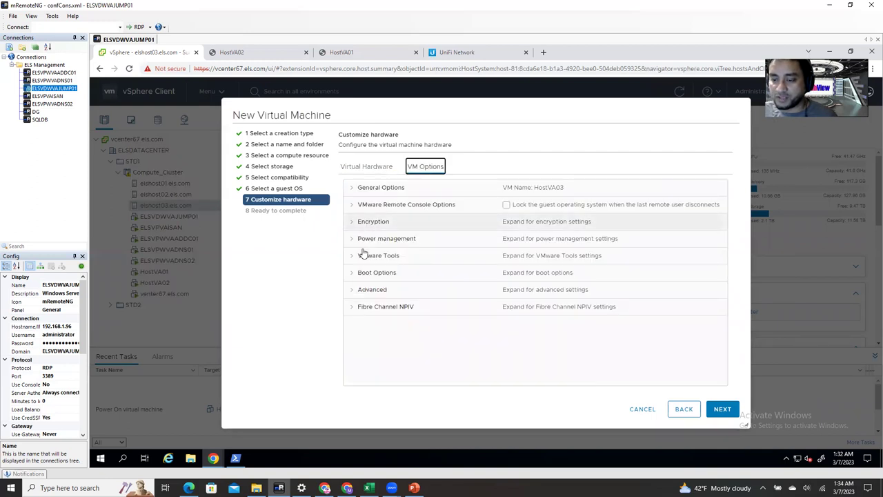
left_click(389, 257)
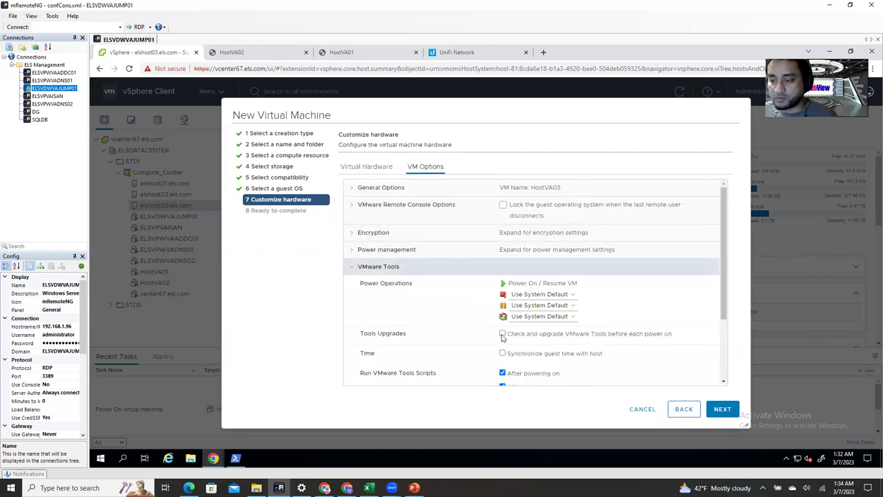
left_click(503, 352)
left_click(502, 333)
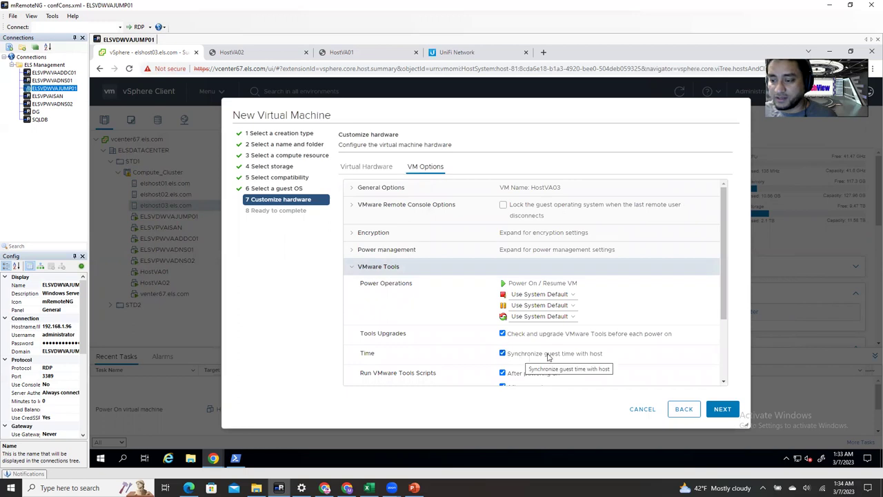
left_click_drag(723, 300, 725, 366)
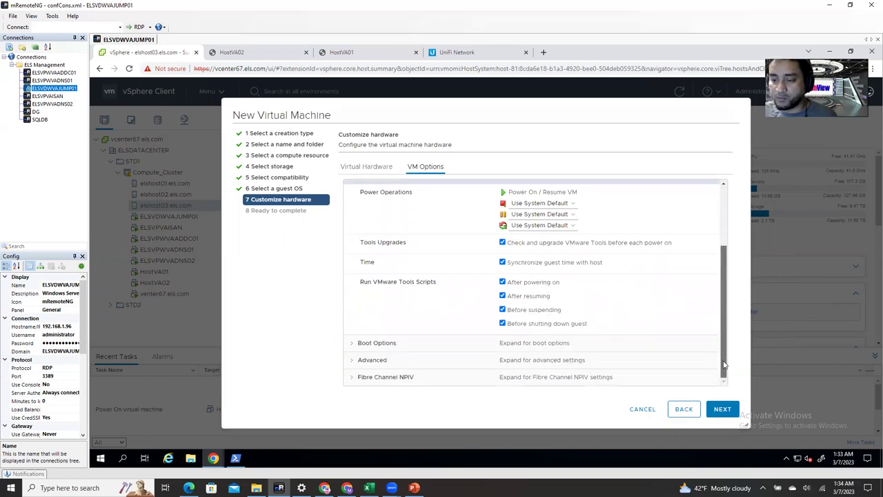
left_click(372, 345)
left_click(530, 359)
left_click(552, 373)
left_click(723, 409)
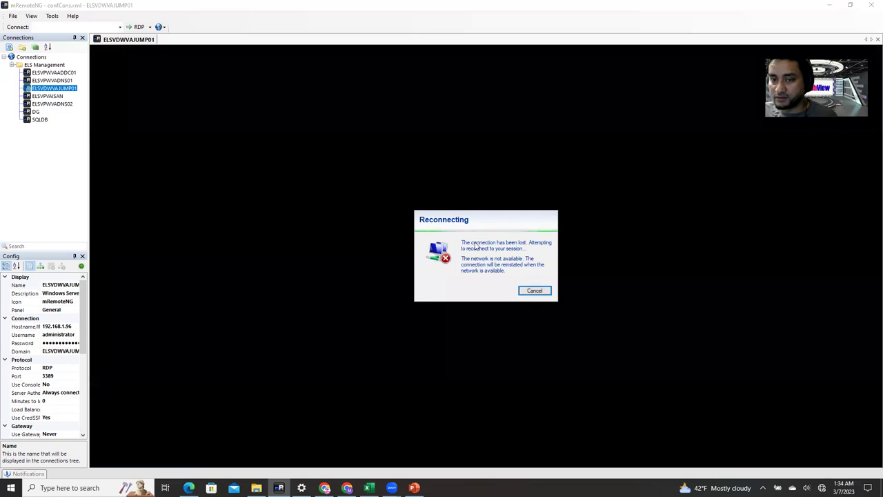
Cancel the stalled reconnection and reopen the ELSVDWVAJUMP01 session from the Connections tree.
left_click(535, 290)
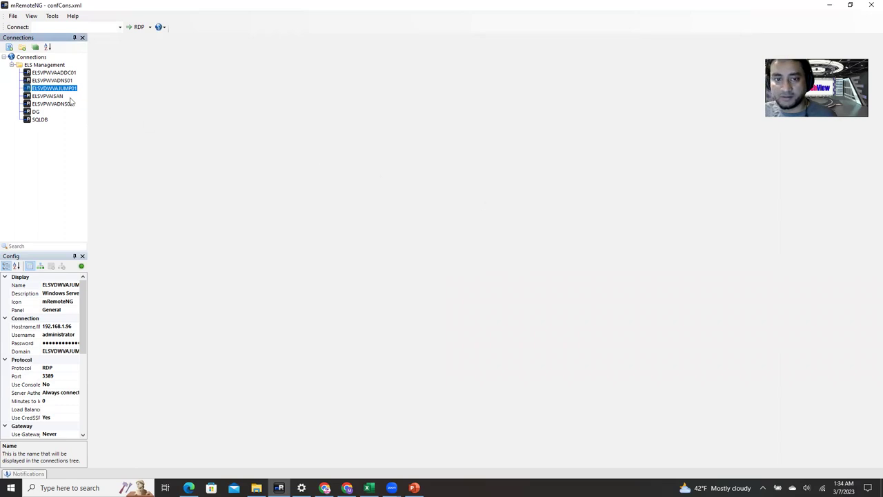
double_click(64, 89)
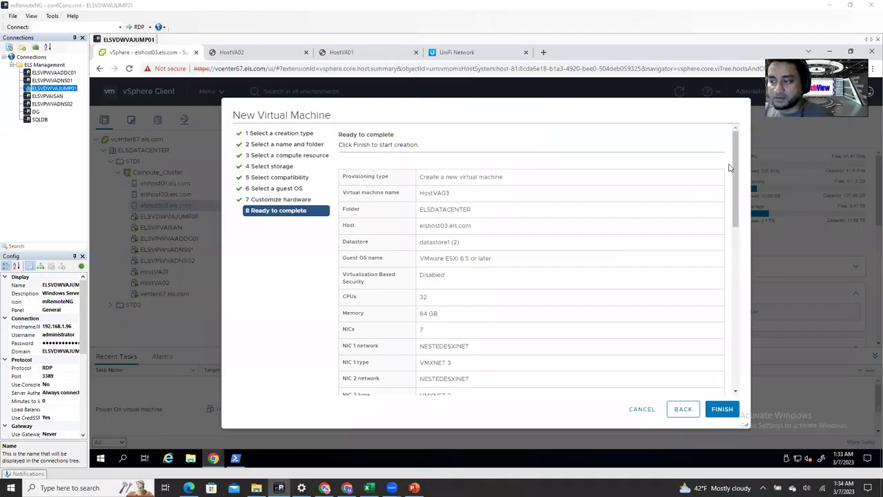
Finish creating the HostVA03 virtual machine and power it on.
left_click_drag(735, 181, 762, 400)
left_click(722, 409)
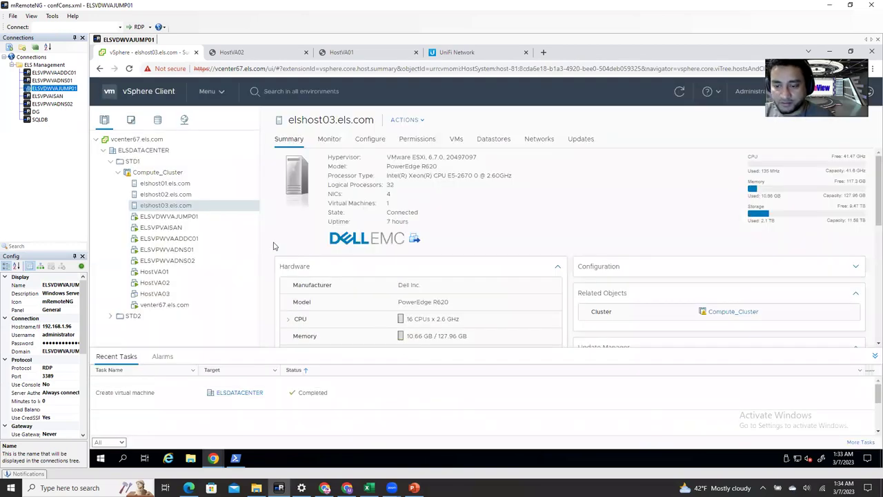
left_click(163, 294)
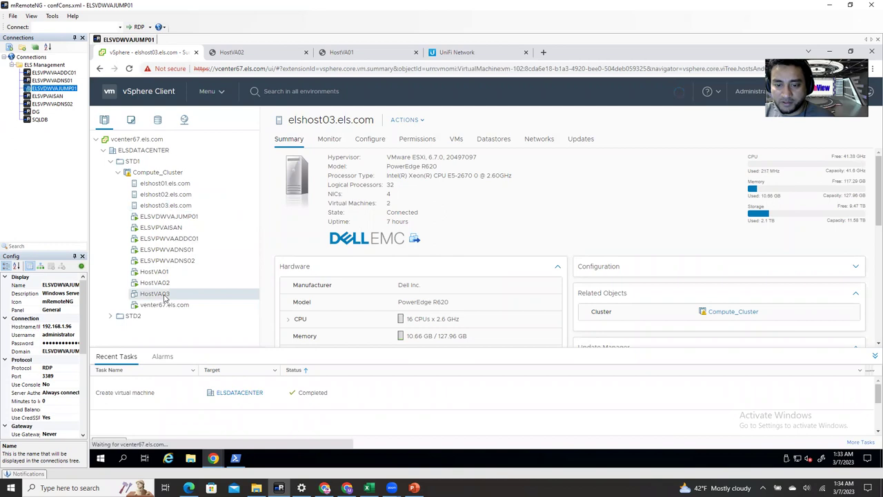
right_click(164, 296)
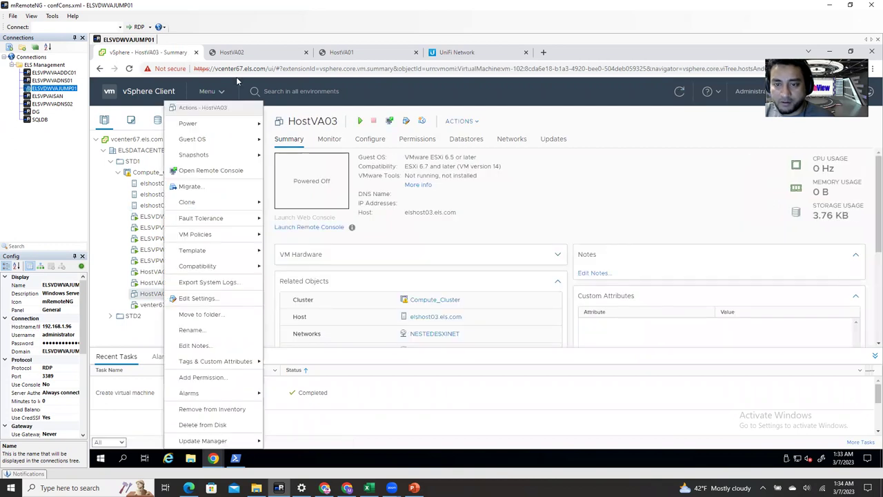
mouse_move(220, 124)
left_click(285, 125)
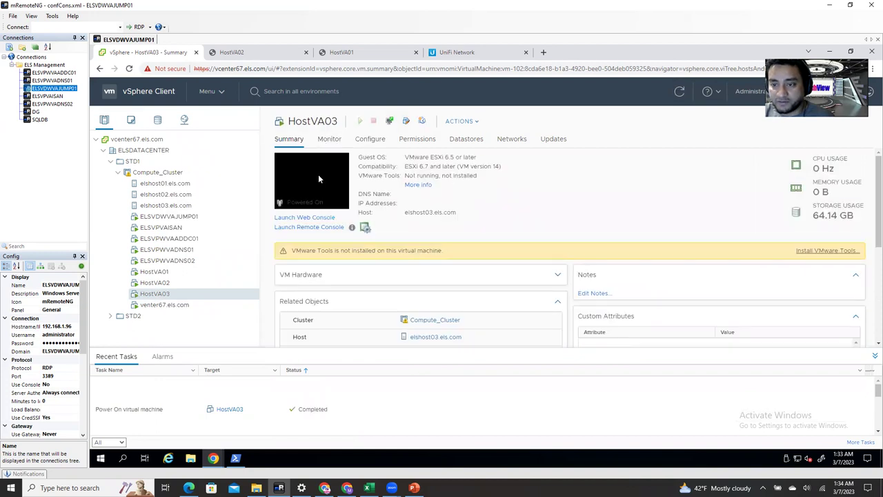
Launch HostVA03's web console, then close the disconnected console tab.
left_click(319, 179)
left_click(590, 306)
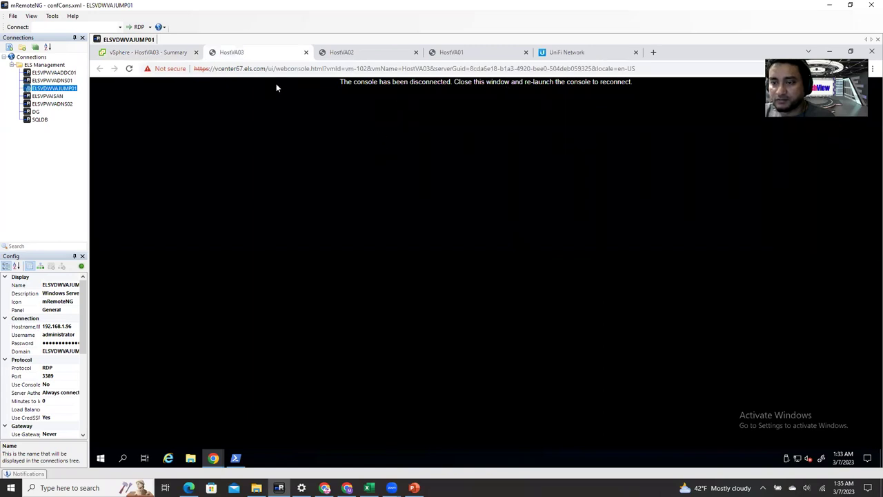
left_click(307, 52)
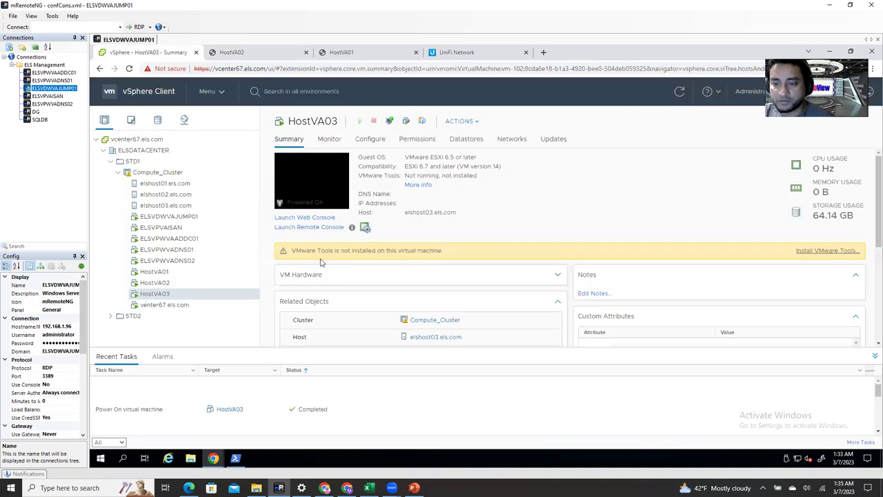
Power off HostVA03 and confirm the power-off.
right_click(224, 295)
mouse_move(296, 123)
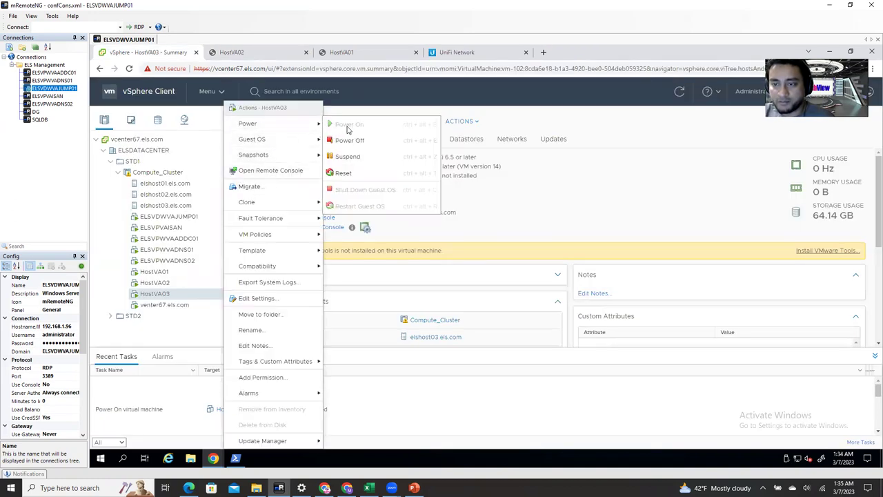
left_click(349, 140)
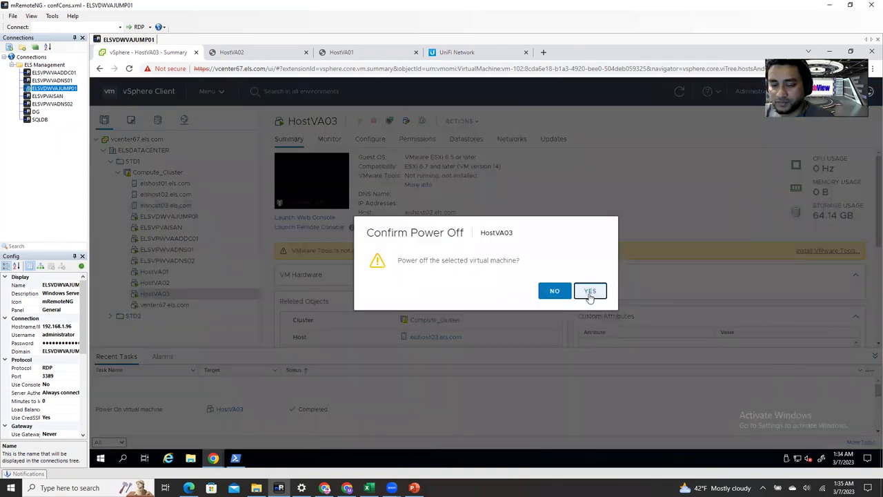
left_click(592, 293)
Review CD/DVD drive 1's ISO media in HostVA03's Edit Settings and save.
right_click(169, 299)
left_click(197, 297)
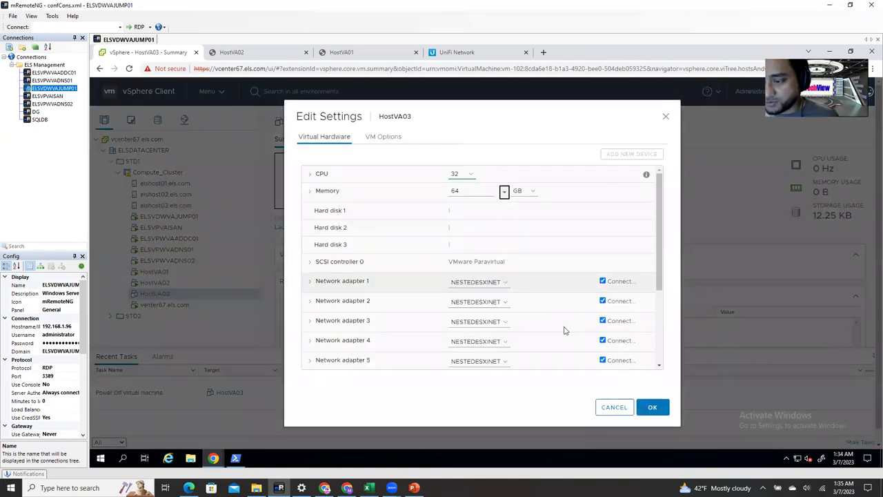
scroll(581, 335, "down", 5)
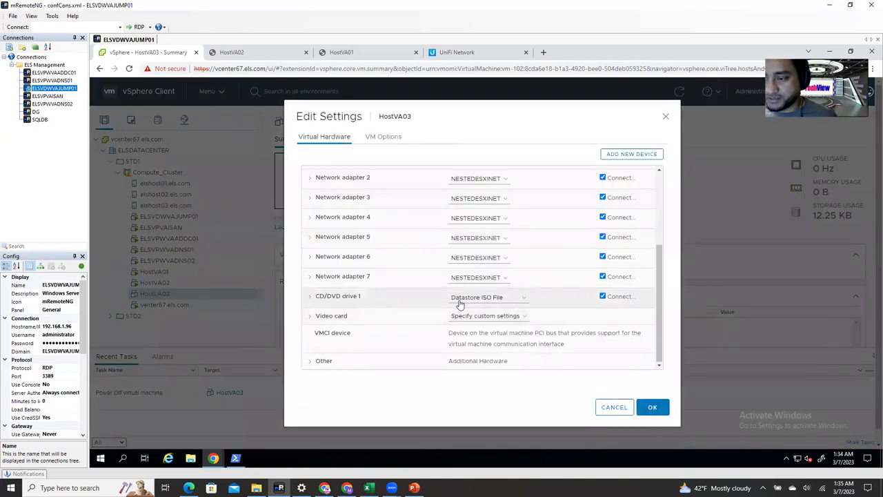
left_click(310, 297)
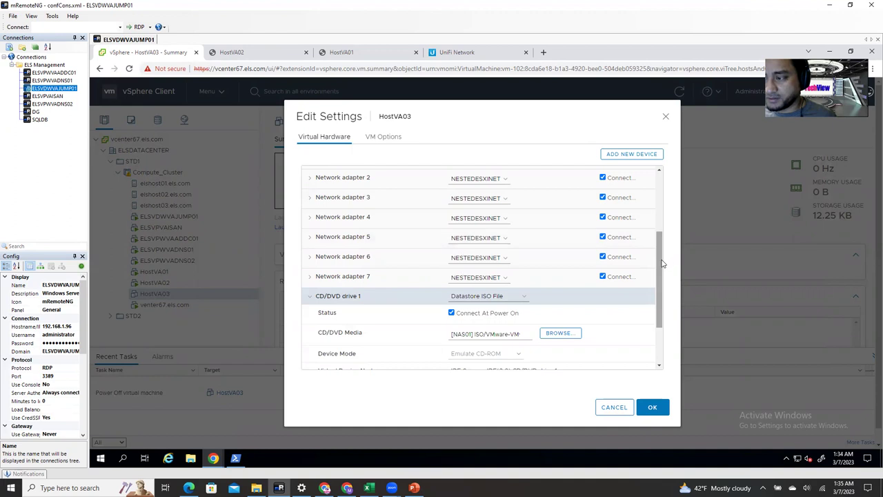
left_click_drag(661, 263, 661, 316)
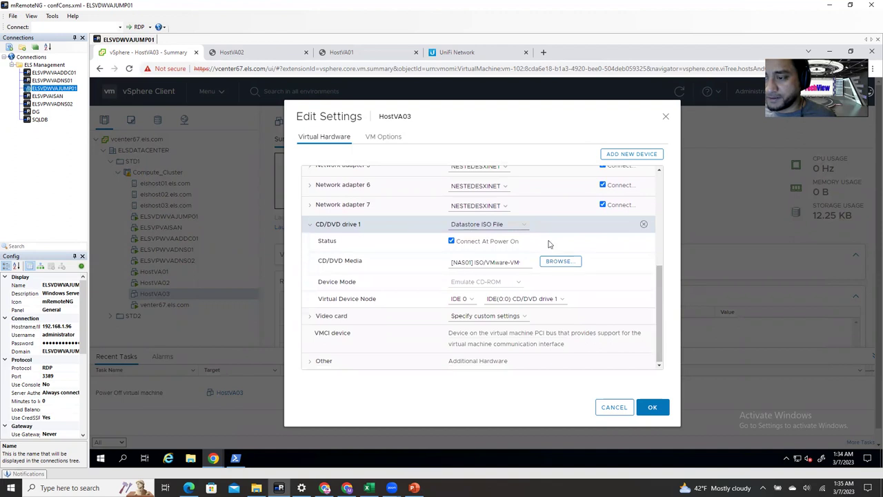
left_click(648, 406)
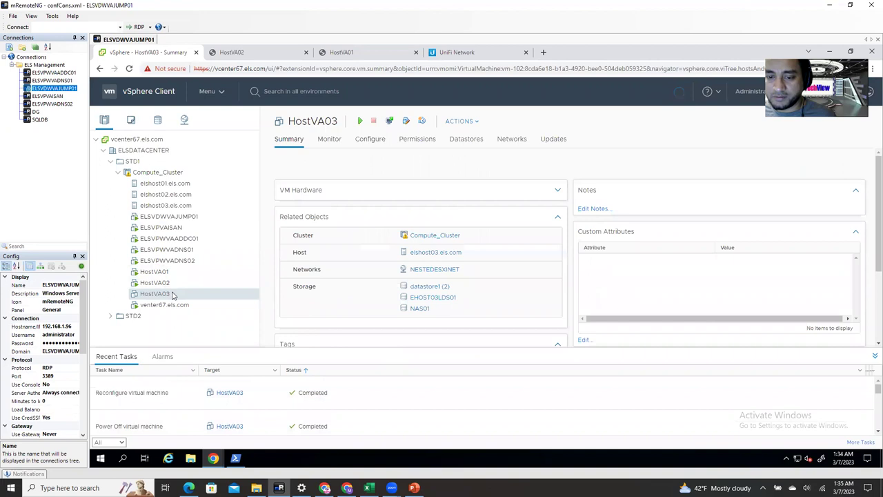
Power HostVA03 back on.
right_click(172, 293)
mouse_move(221, 123)
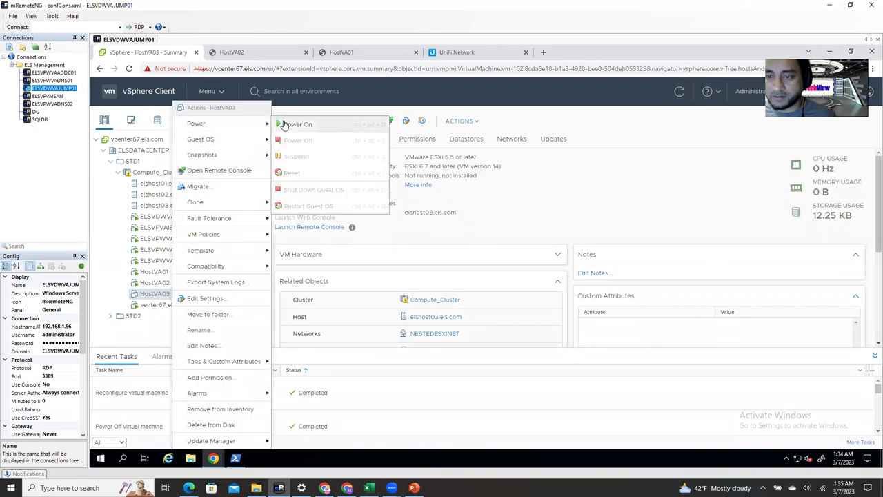
left_click(286, 123)
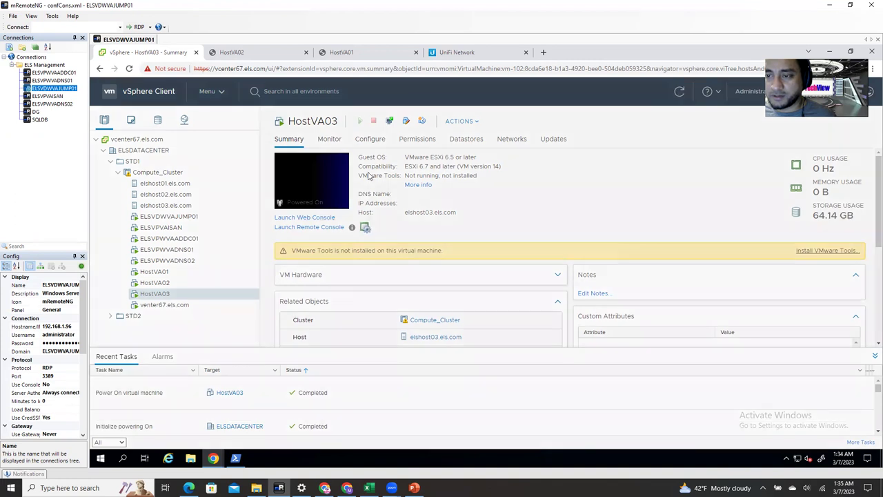
Launch HostVA03's web console, check the HostVA02 and HostVA01 consoles, then close HostVA03's tab.
left_click(329, 178)
left_click(590, 308)
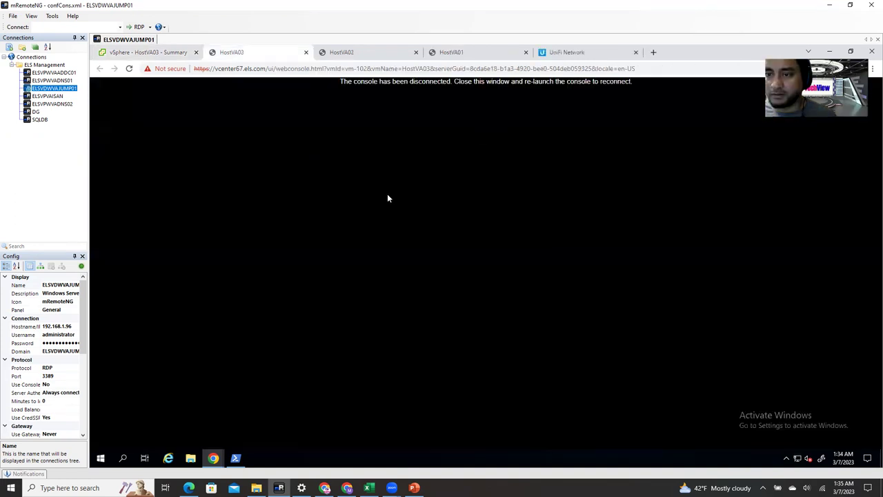
left_click(363, 54)
left_click(445, 53)
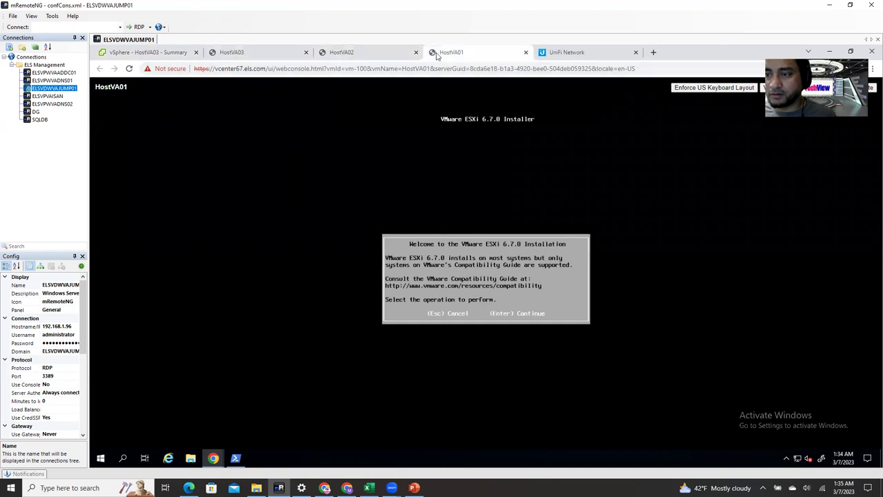
left_click(263, 55)
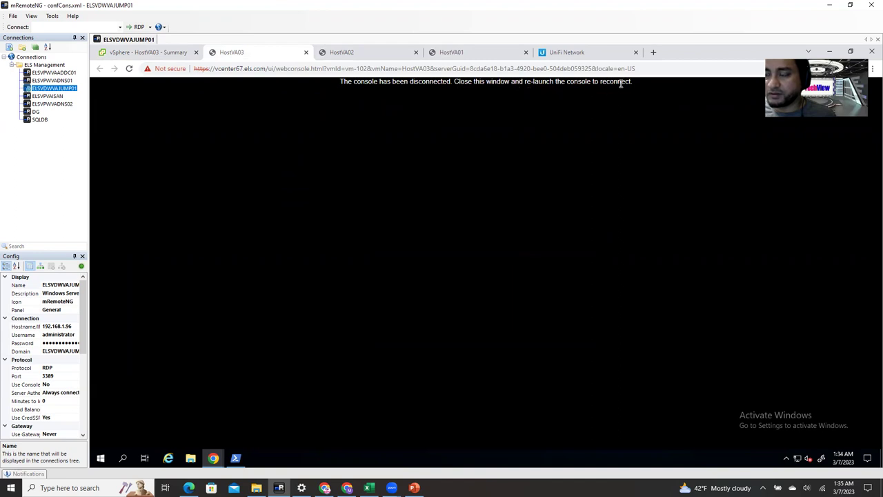
left_click(307, 53)
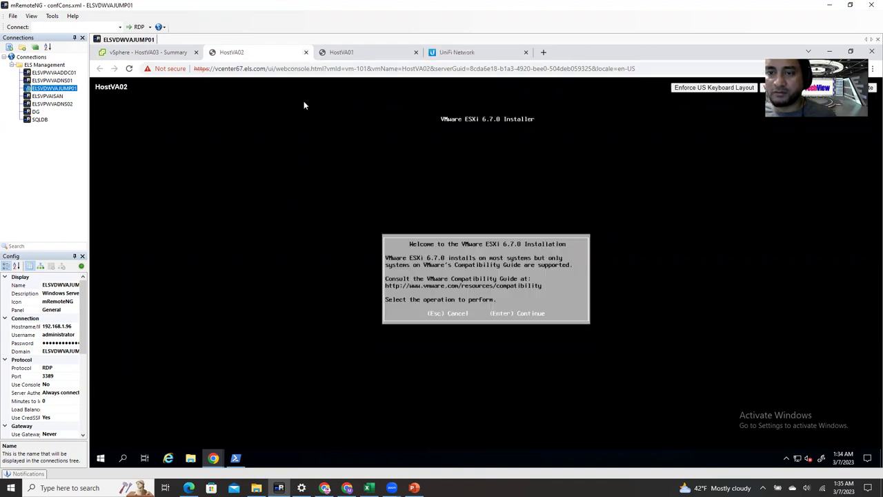
Close the HostVA02, HostVA01 and UniFi tabs, then close Chrome.
left_click(306, 52)
left_click(306, 52)
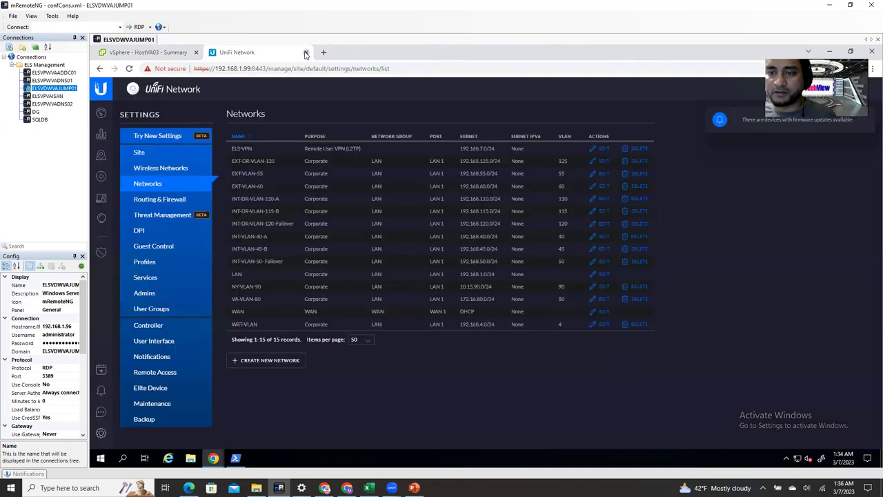
left_click(306, 52)
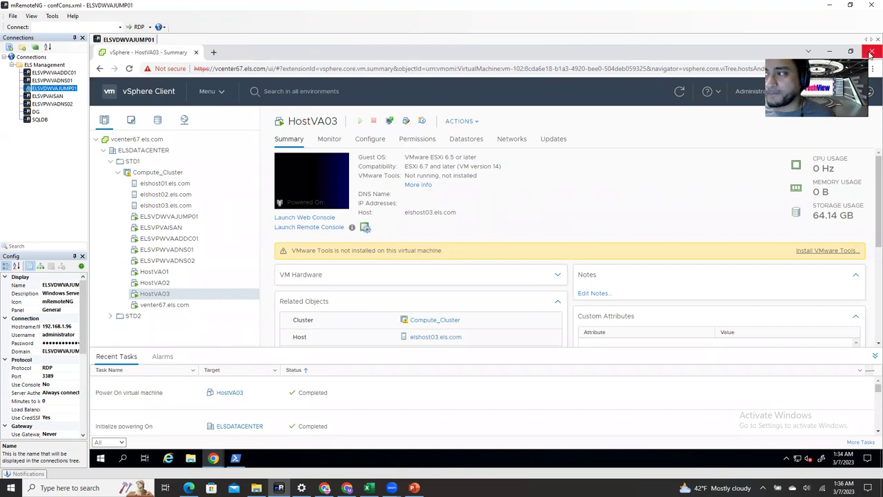
key("ctrl+w")
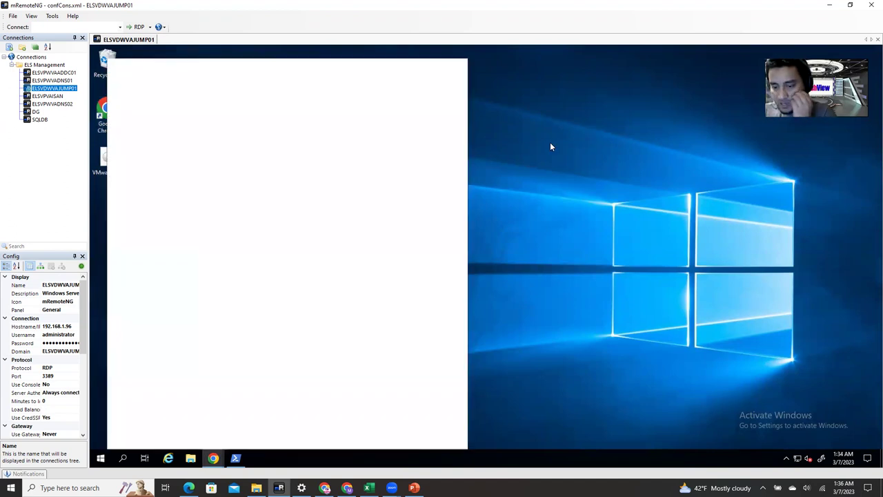
Reopen Chrome maximized, go to vcenter67.els.com and launch the HTML5 vSphere Client.
left_click(437, 66)
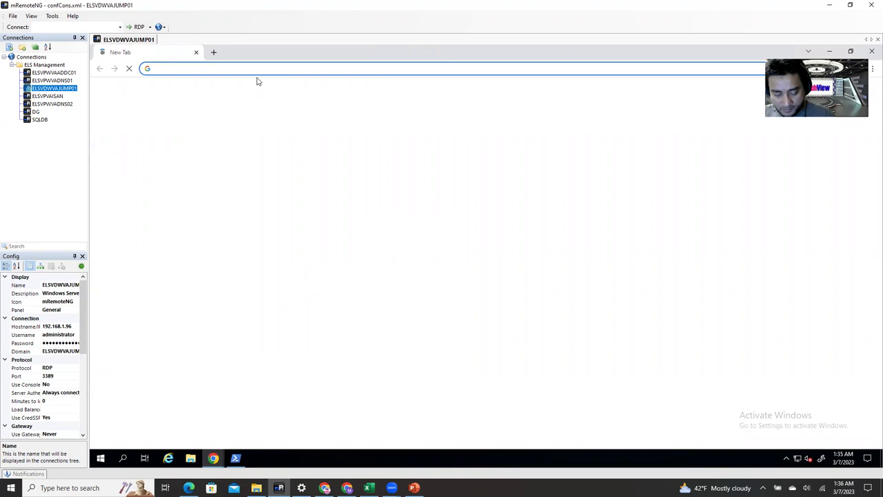
type("v")
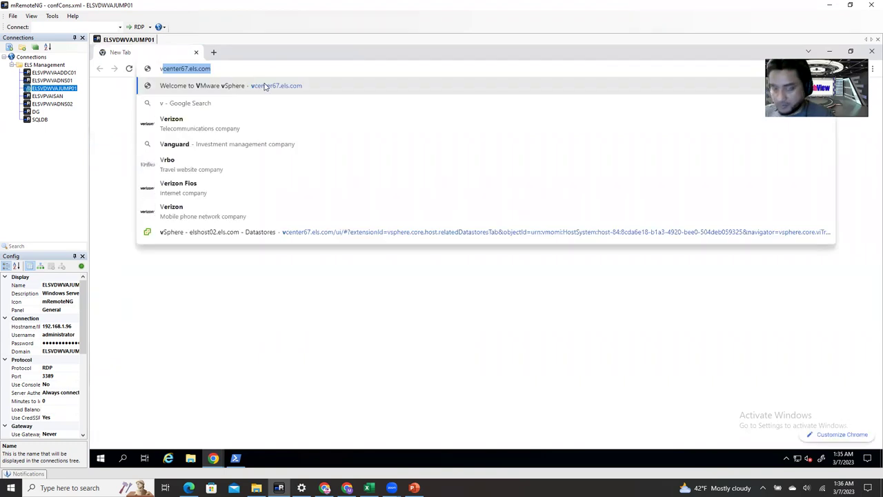
key("Return")
left_click(220, 177)
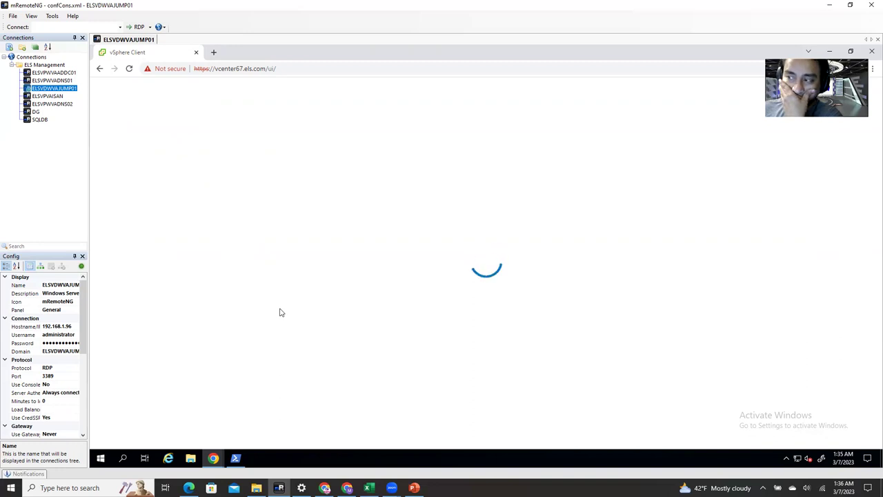
left_click(55, 80)
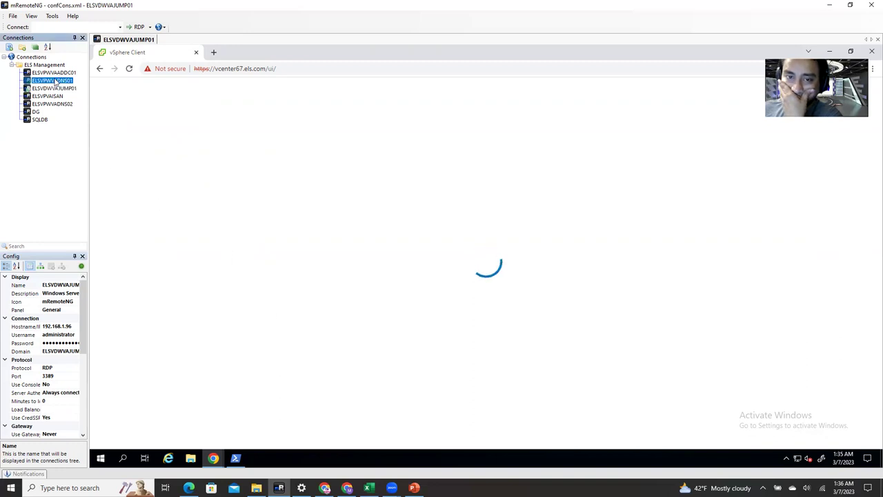
Switch to the ELSVPWVAADDC01 session and open HostVA02's web console.
left_click(54, 72)
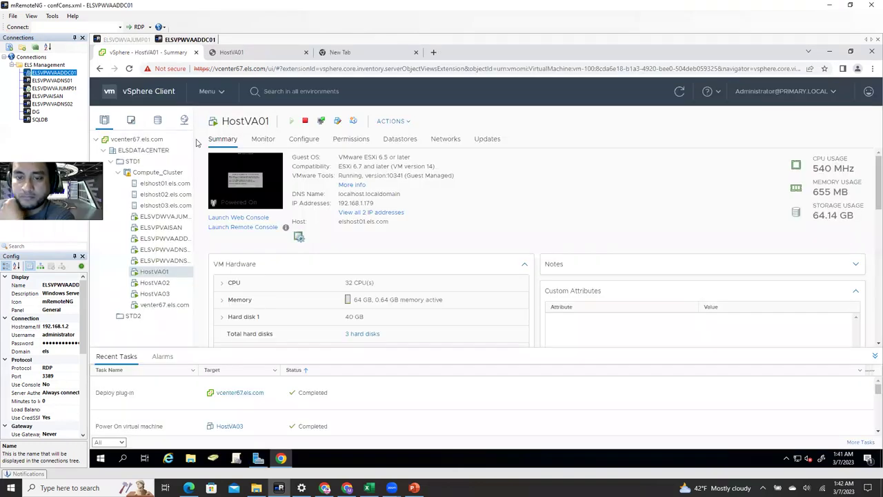
left_click(161, 283)
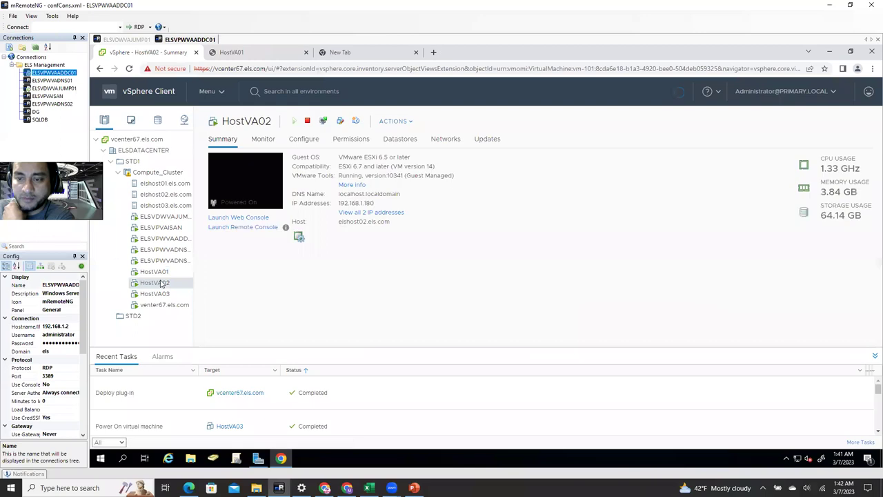
left_click(273, 160)
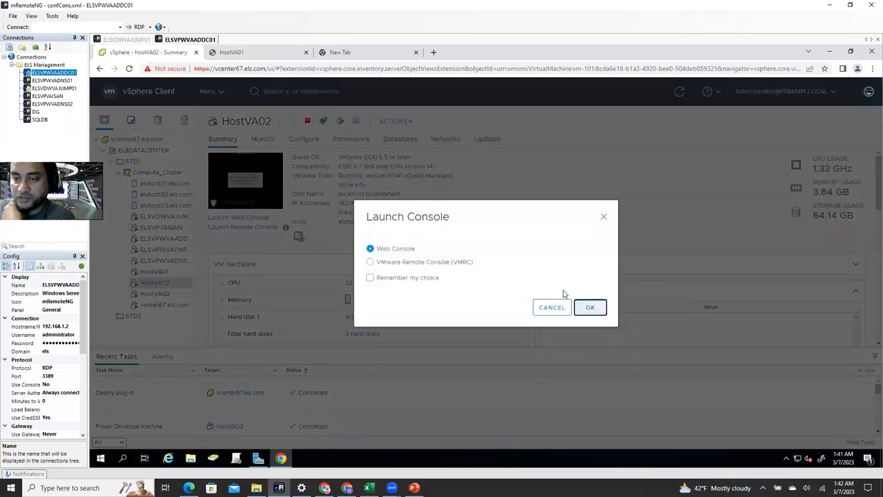
left_click(591, 307)
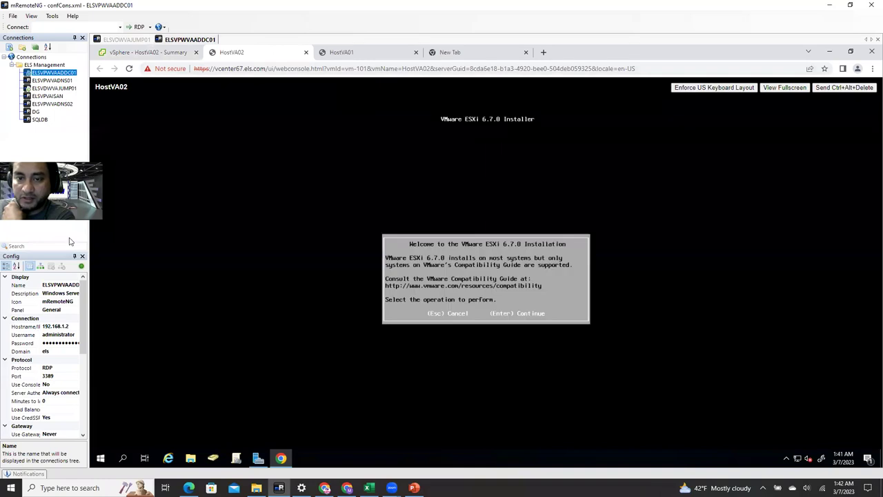
Return to vSphere and open HostVA03's web console from its Summary thumbnail.
key("ctrl+shift+Tab")
left_click(155, 294)
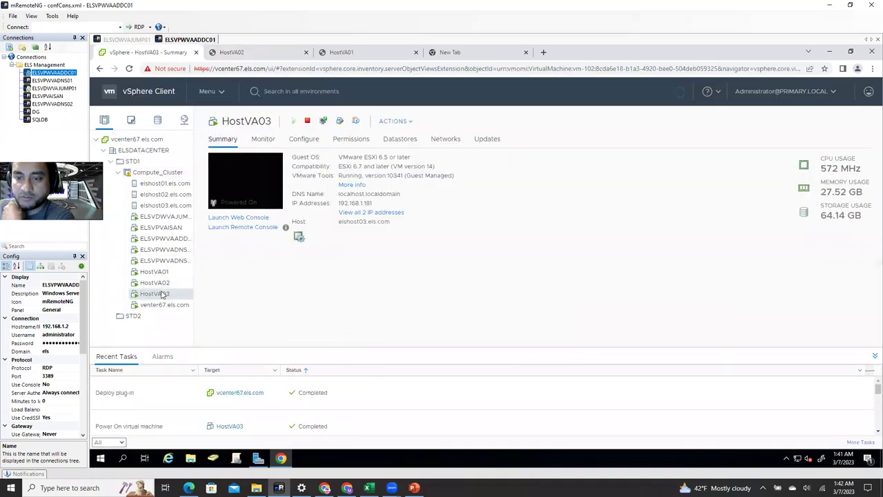
right_click(260, 180)
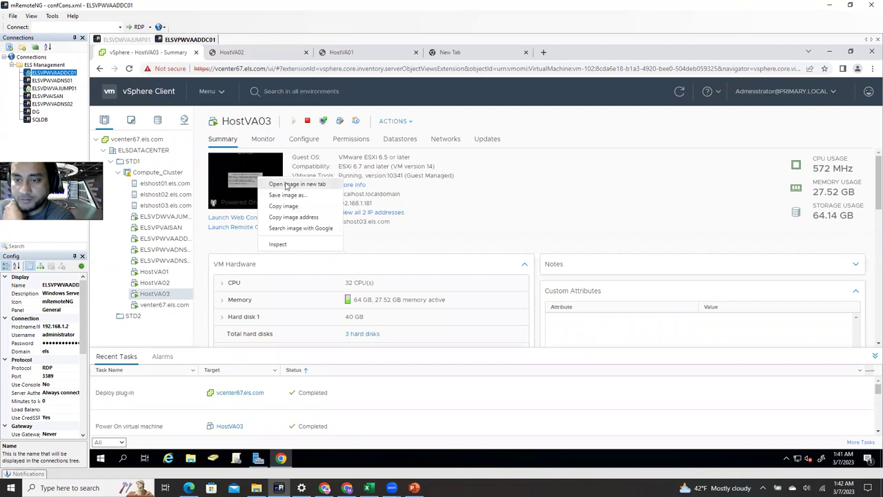
left_click(287, 185)
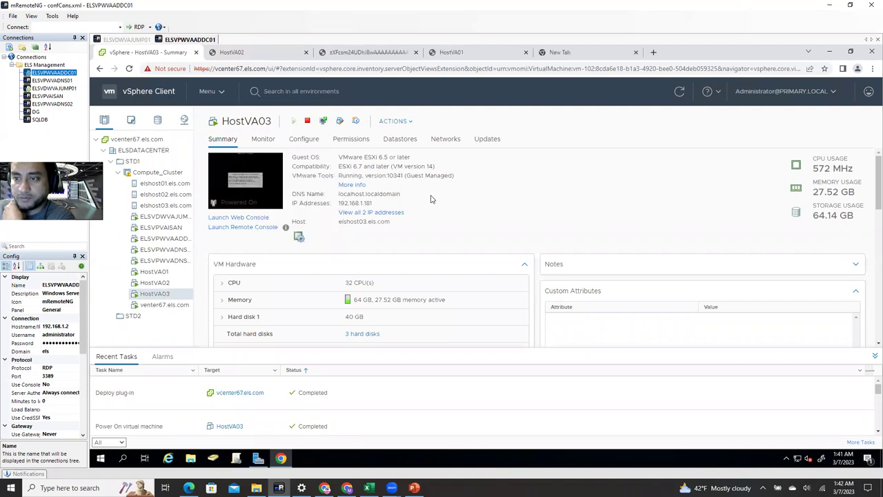
left_click(416, 52)
left_click(260, 178)
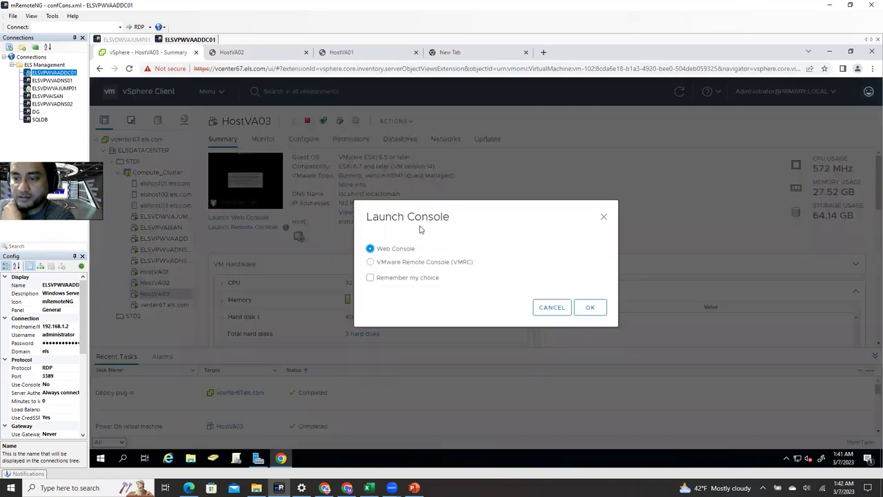
left_click(587, 307)
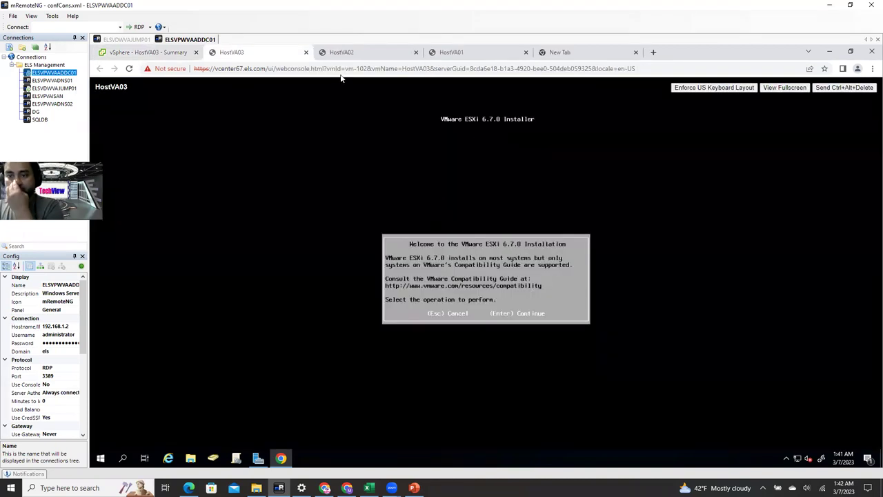
Switch to the HostVA01 console showing the ESXi 6.7.0 installer welcome screen.
left_click(469, 53)
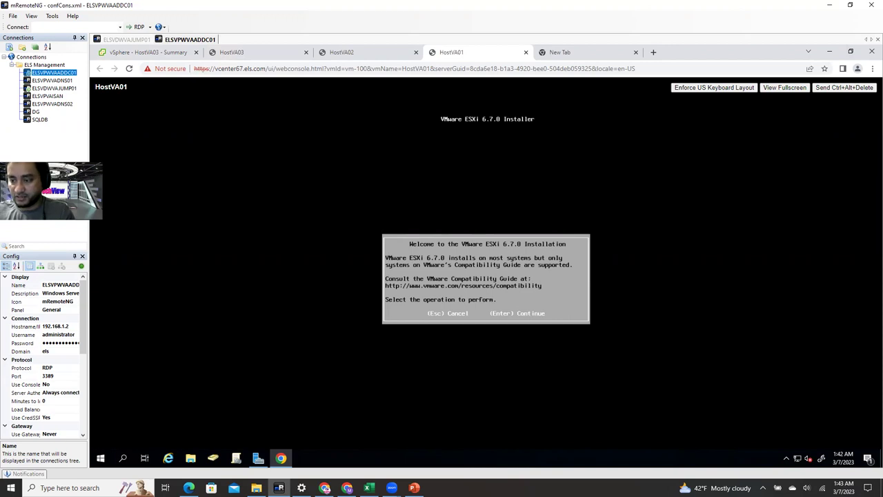
Accept the EULA, choose the 40 GB disk, keep US Default, set the root password, confirm install.
key("Return")
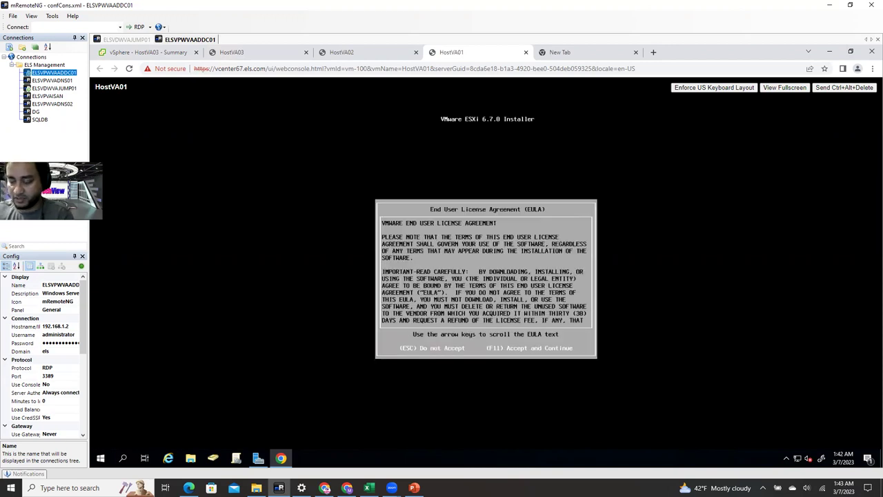
key("F11")
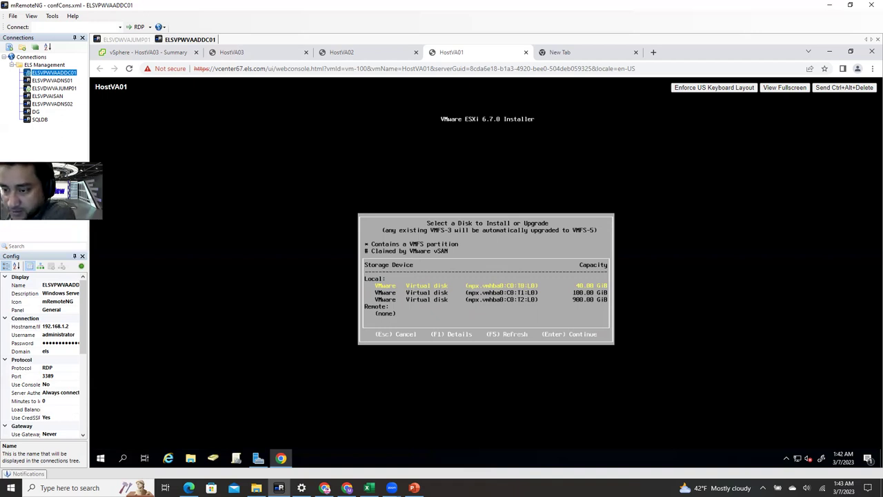
key("Down")
key("Up")
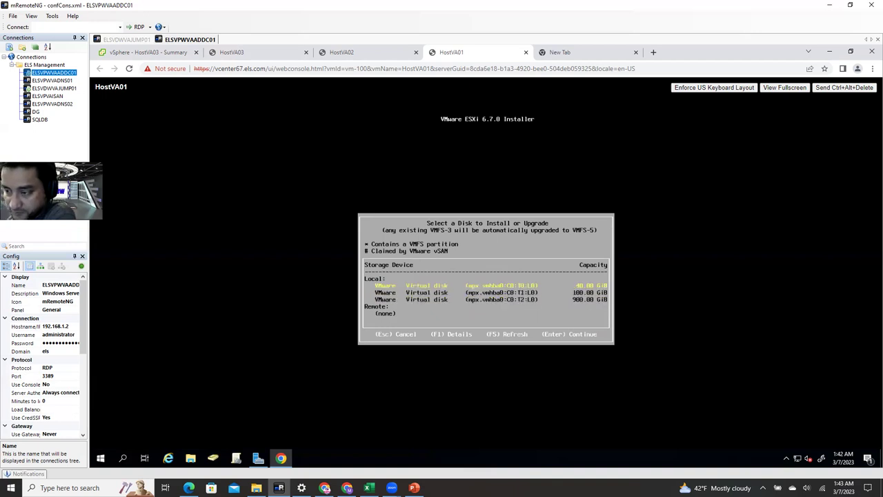
key("Return")
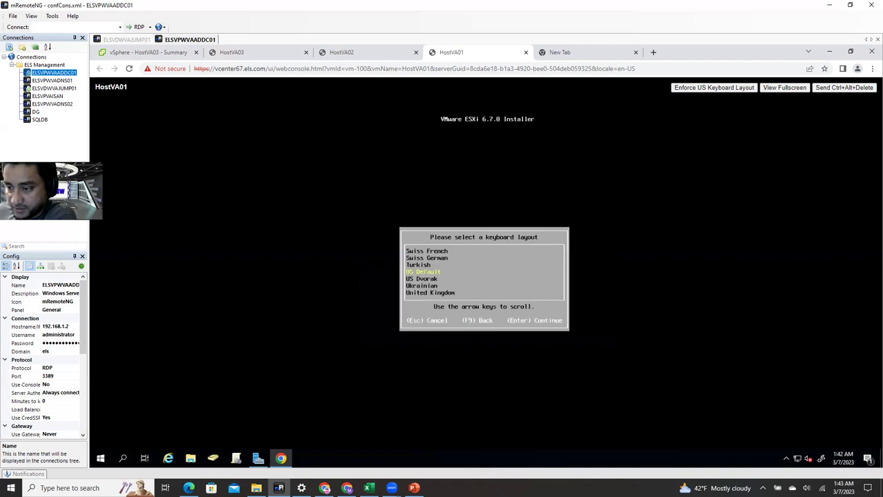
key("Return")
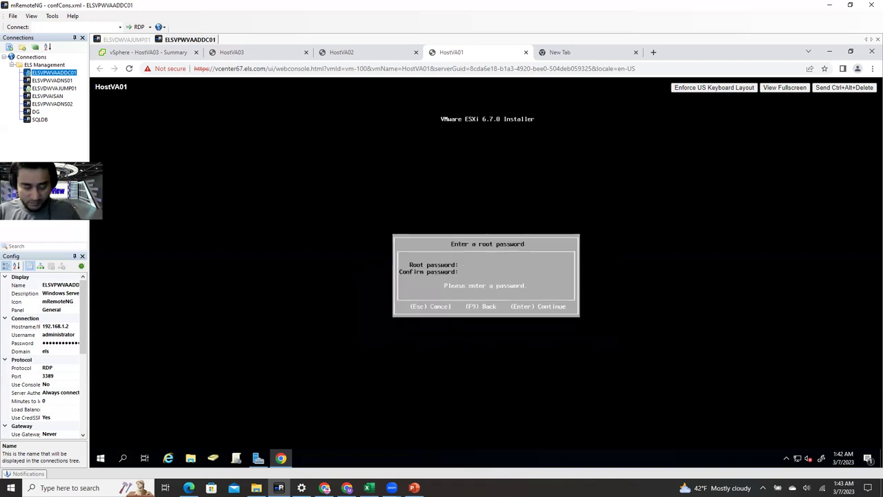
type("***********")
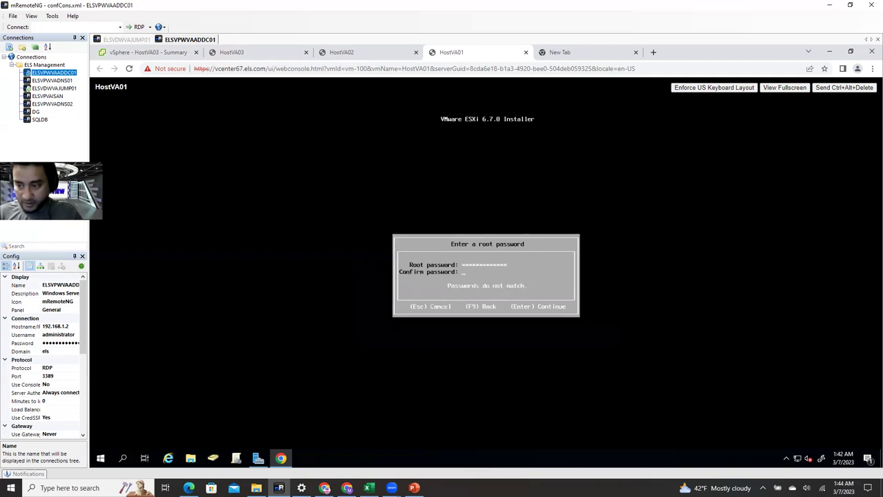
type("**")
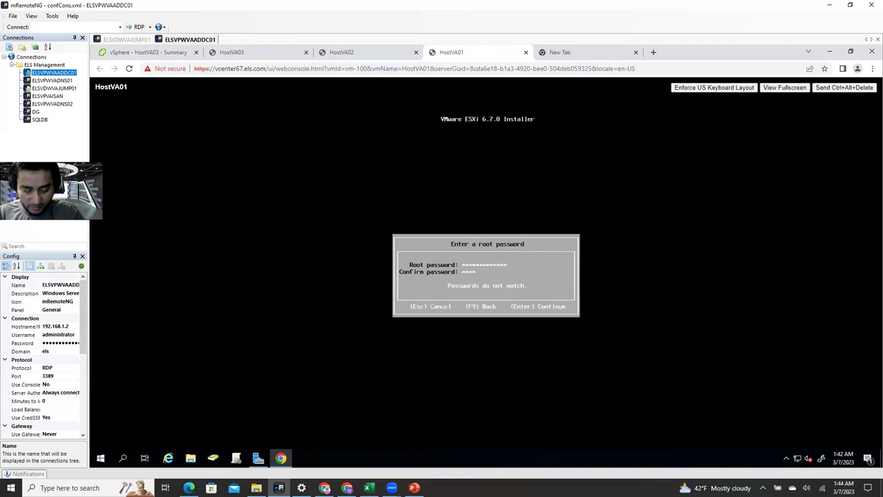
type("*****")
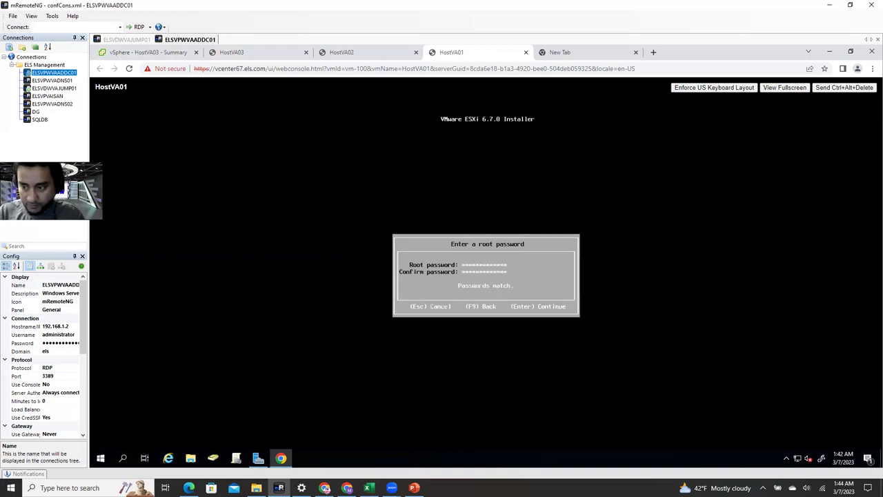
key("Return")
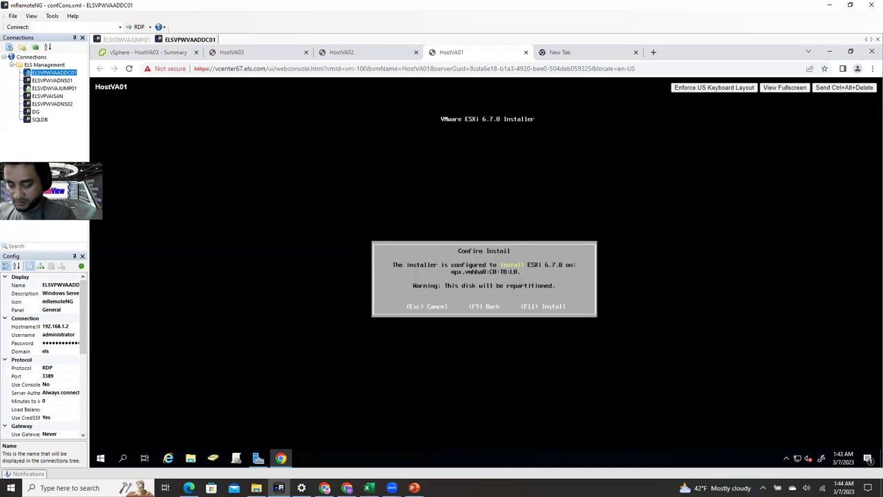
key("F11")
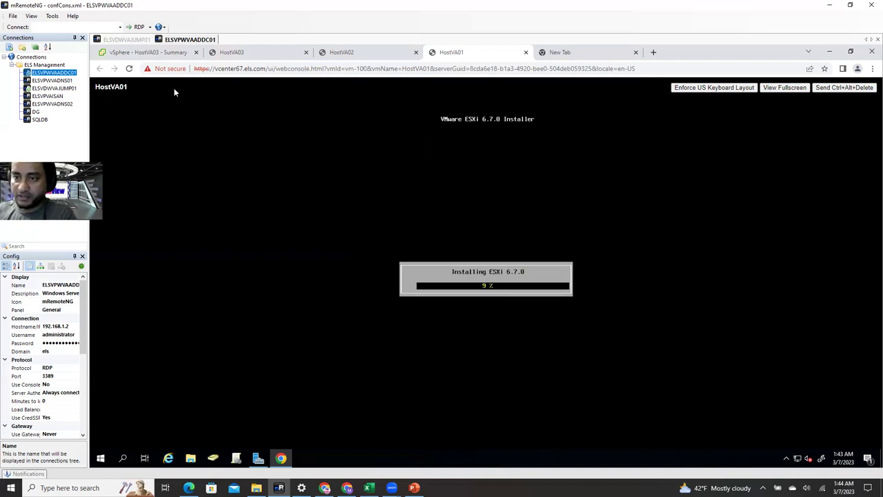
On HostVA02, accept the EULA, install to the first 40 GB disk with US Default keyboard and a root password.
left_click(343, 53)
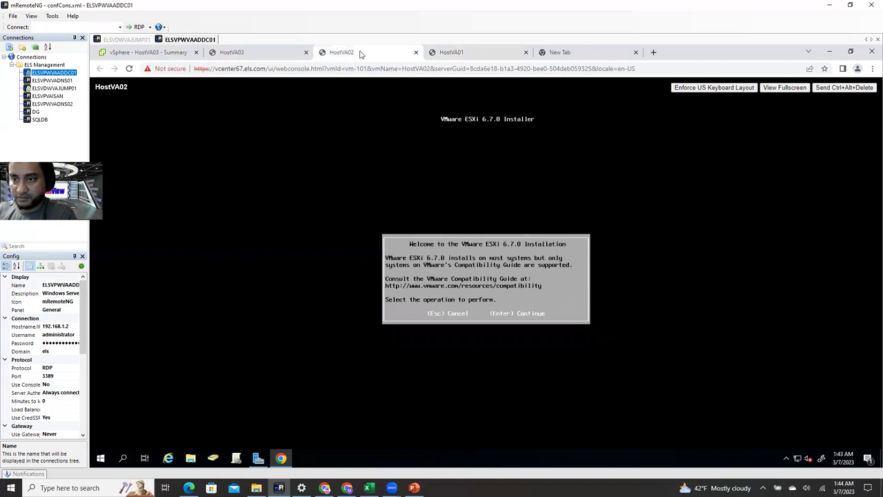
key("Return")
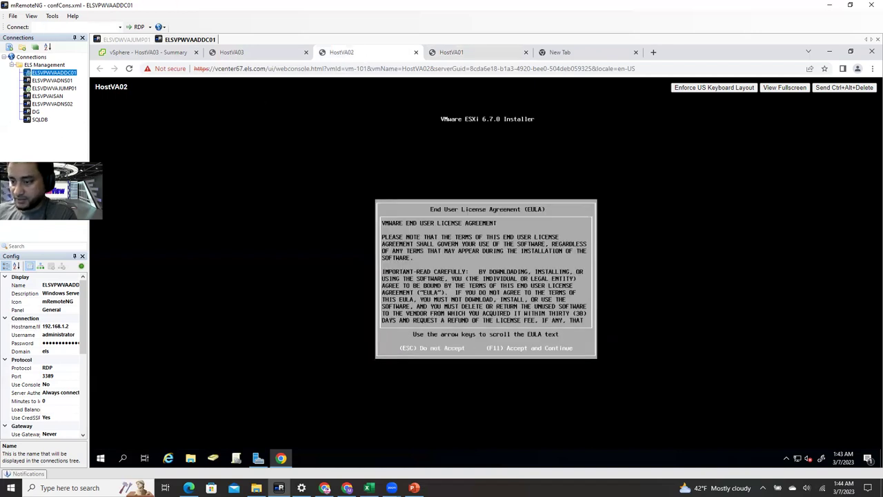
key("F11")
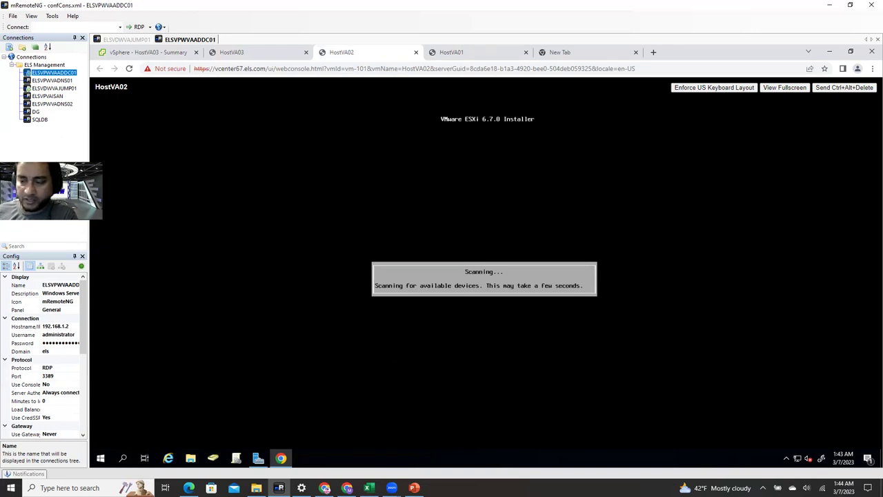
key("Return")
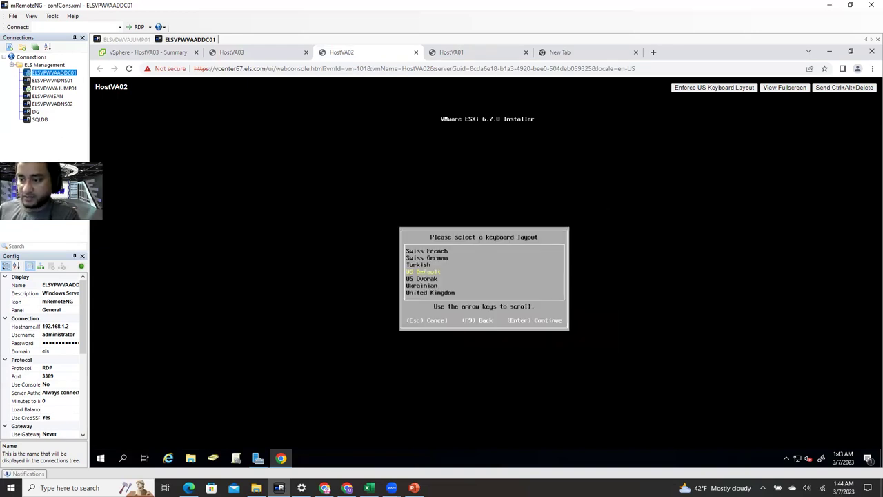
key("Return")
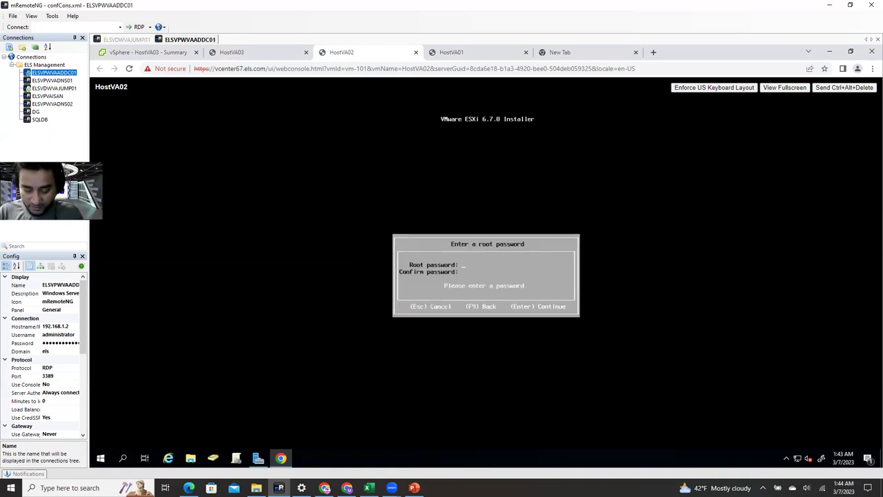
type("**********")
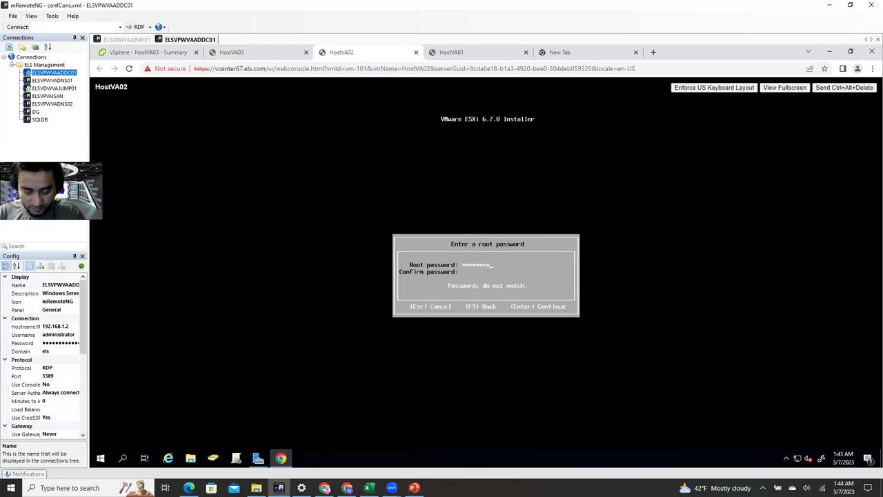
type("*************")
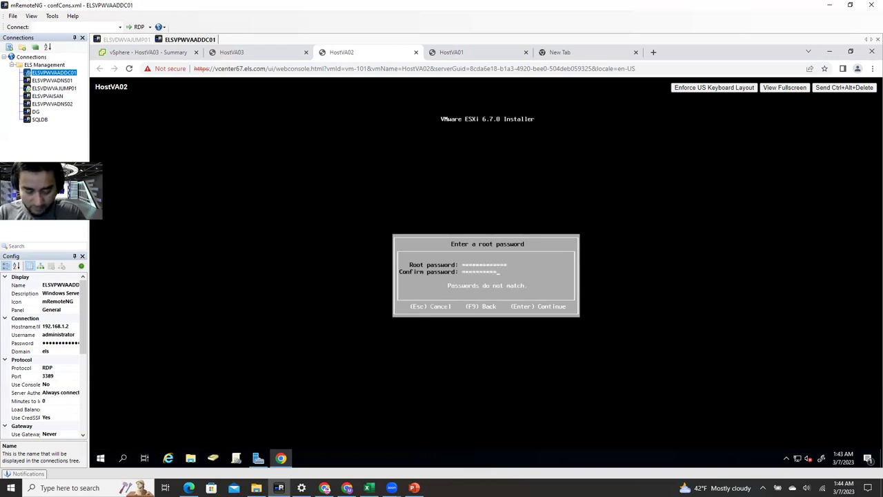
key("Return")
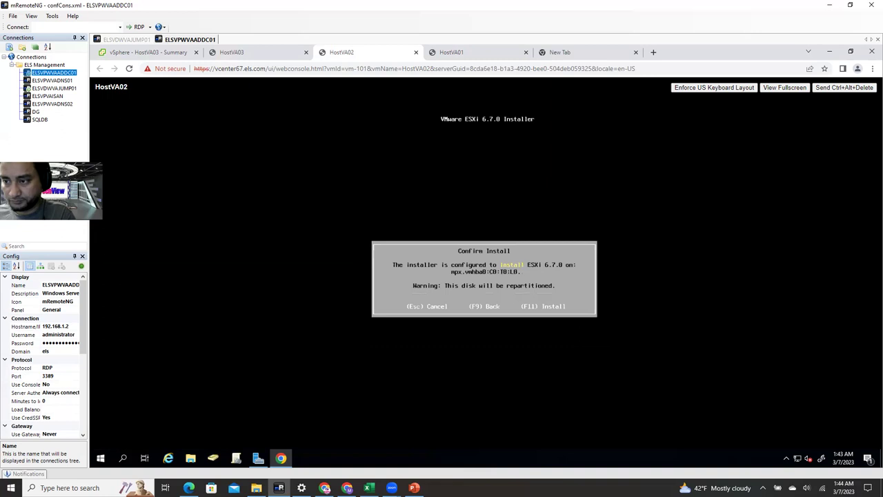
key("F11")
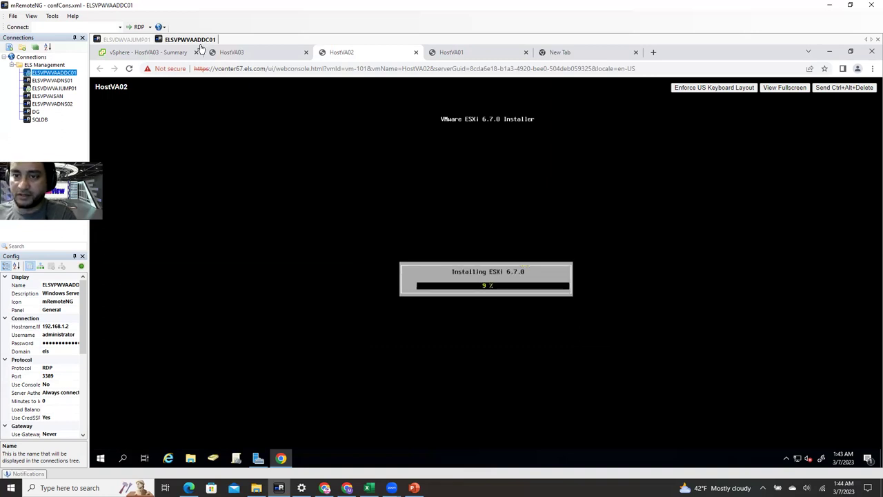
left_click(227, 53)
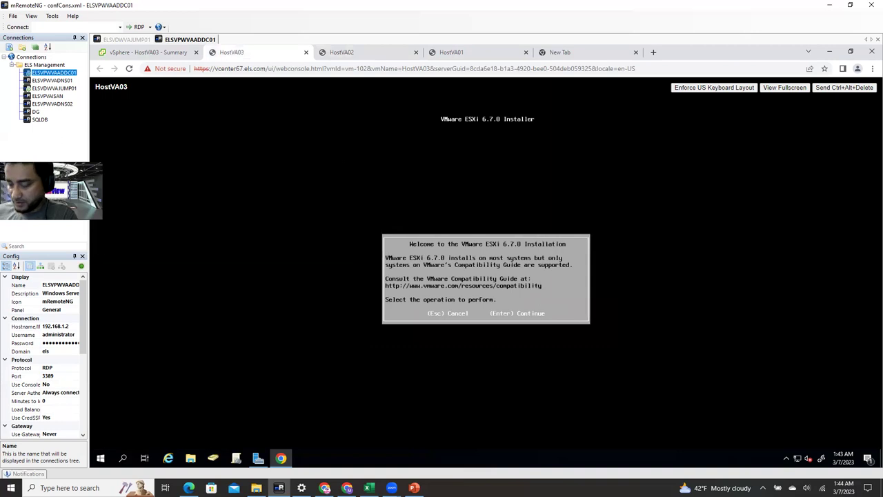
Start HostVA03's ESXi install on the first 40 GB disk with a root password, then check HostVA02 and HostVA01.
key("Return")
key("F11")
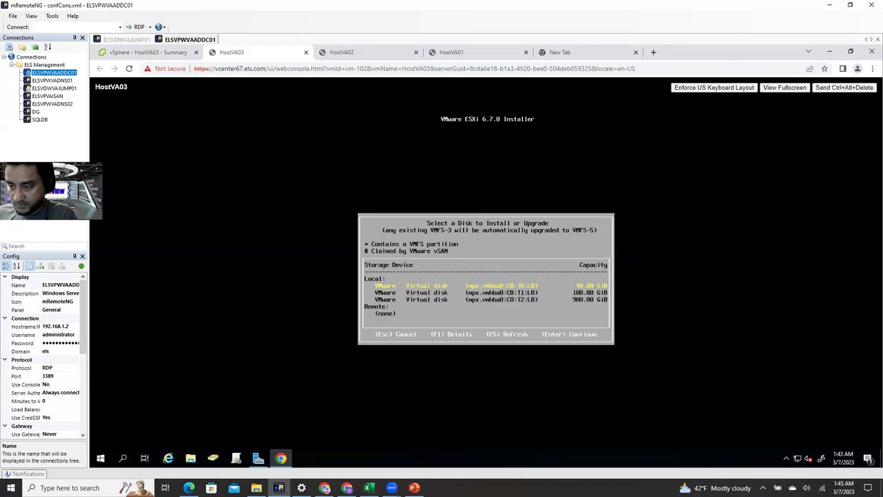
key("Return")
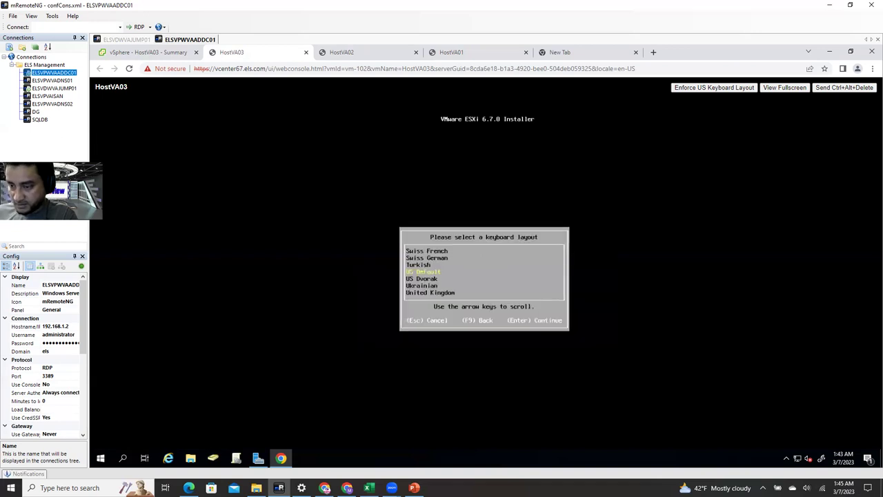
key("Return")
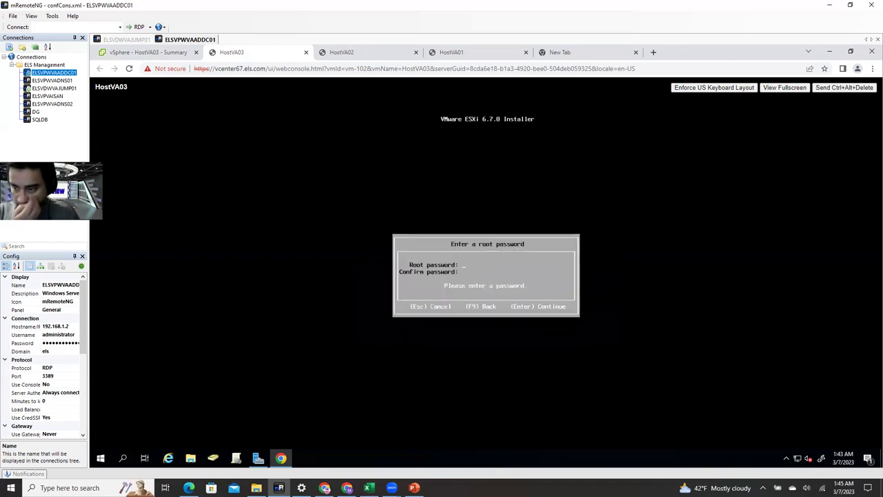
type("*******")
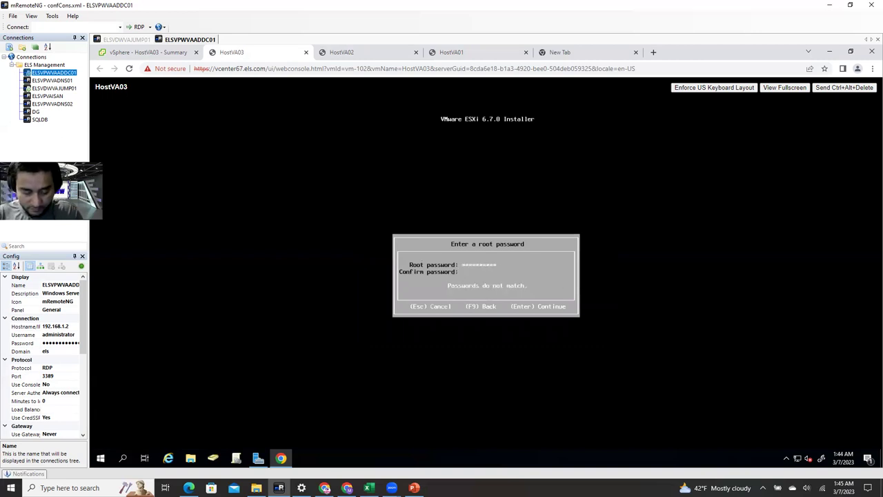
type("*********")
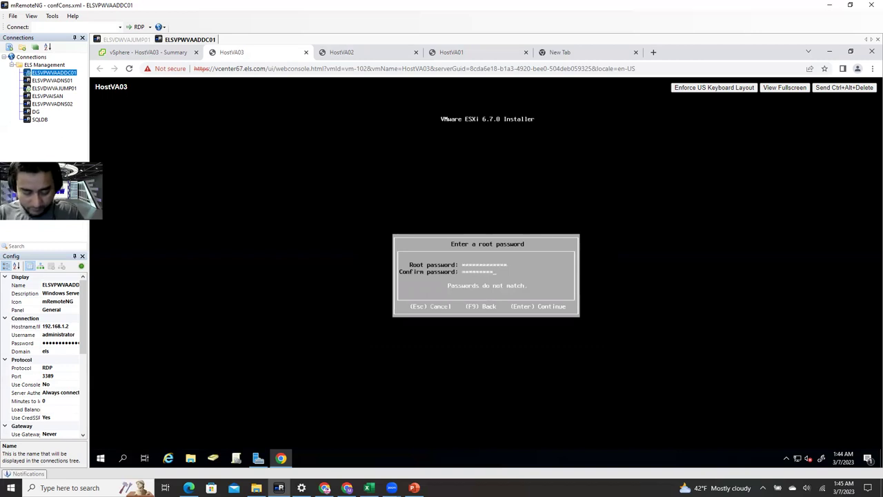
type("*")
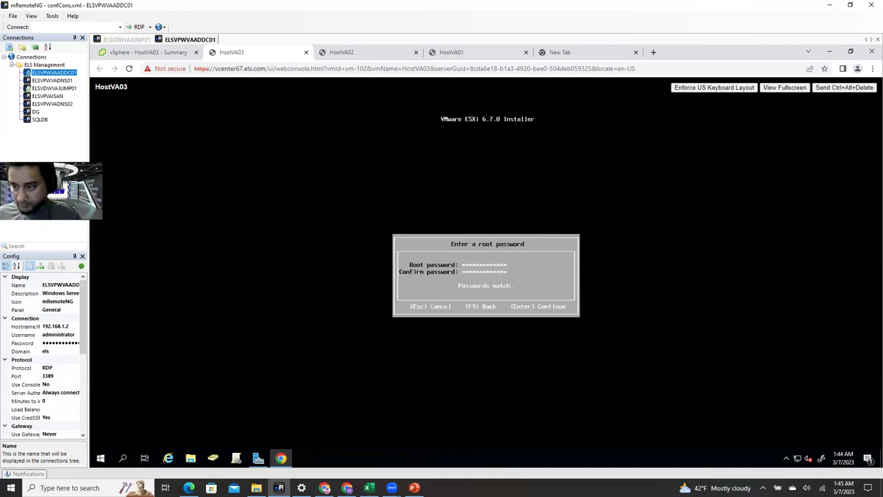
key("Return")
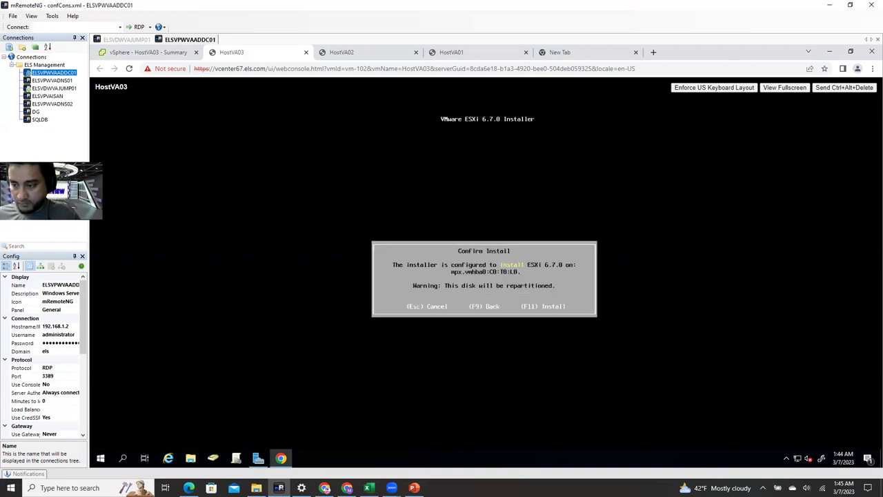
key("F11")
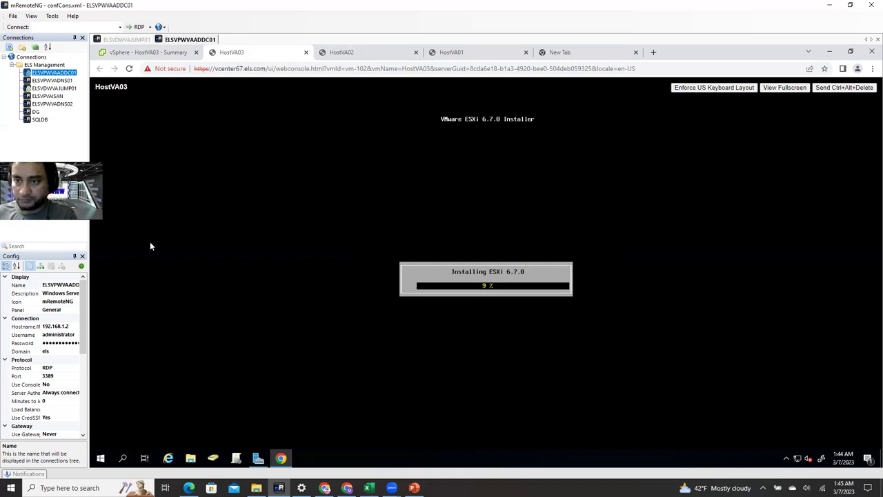
left_click(372, 53)
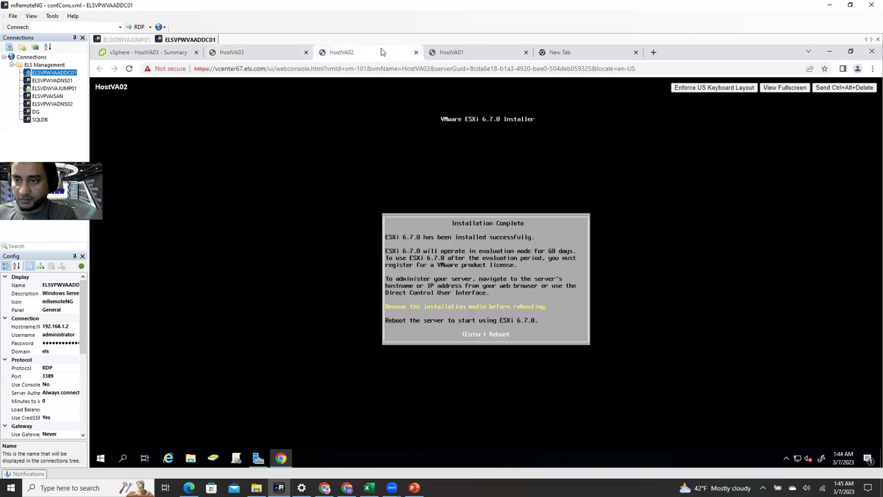
left_click(469, 54)
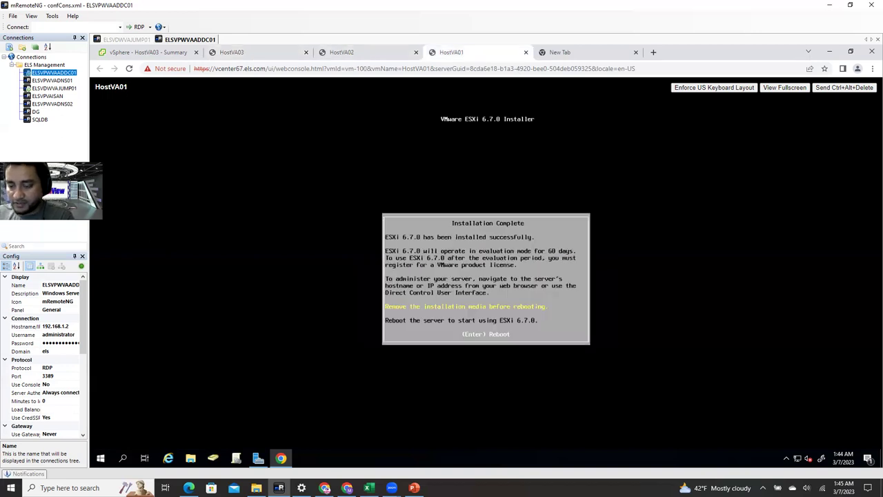
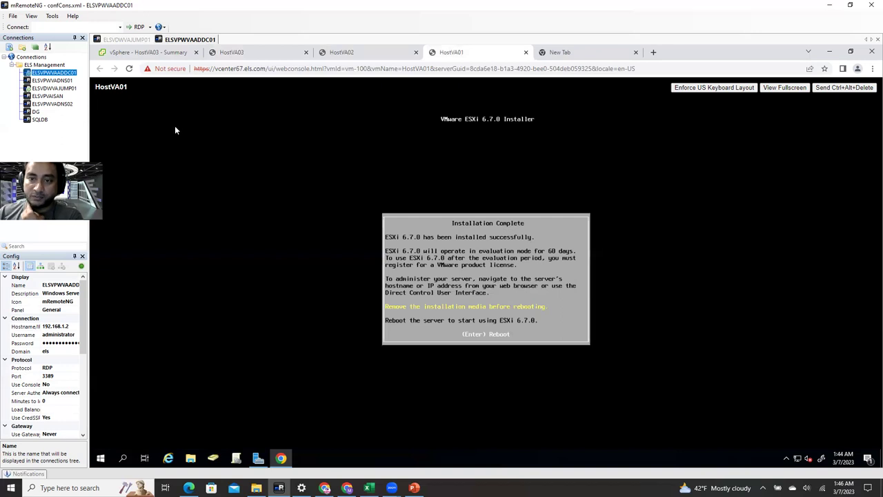
Review HostVA01's virtual hardware settings without saving, then reboot it from its installer console.
left_click(180, 54)
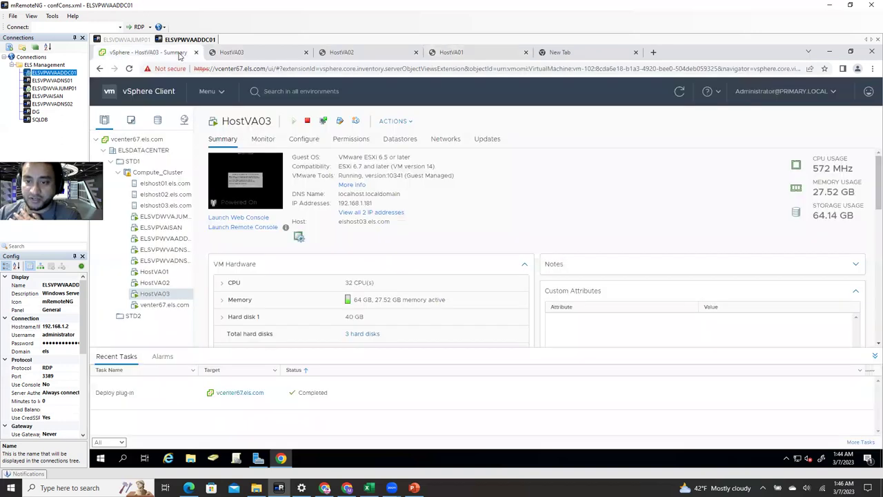
left_click(165, 273)
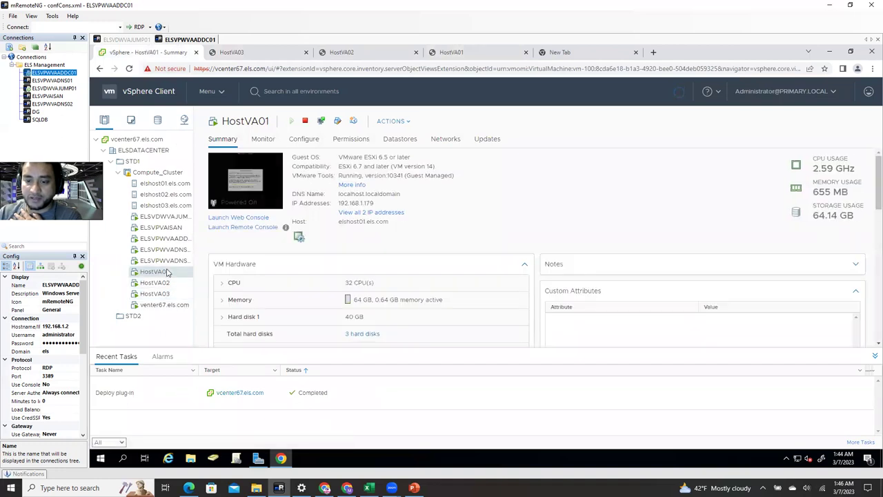
right_click(166, 272)
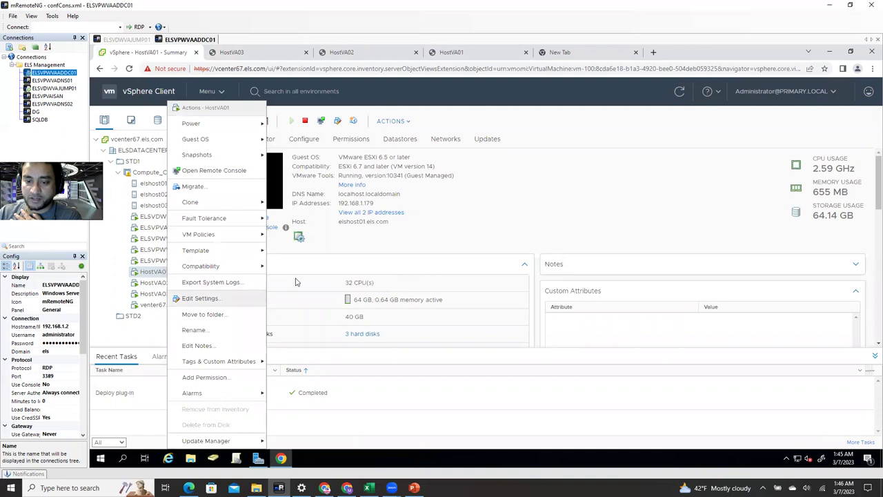
left_click(207, 298)
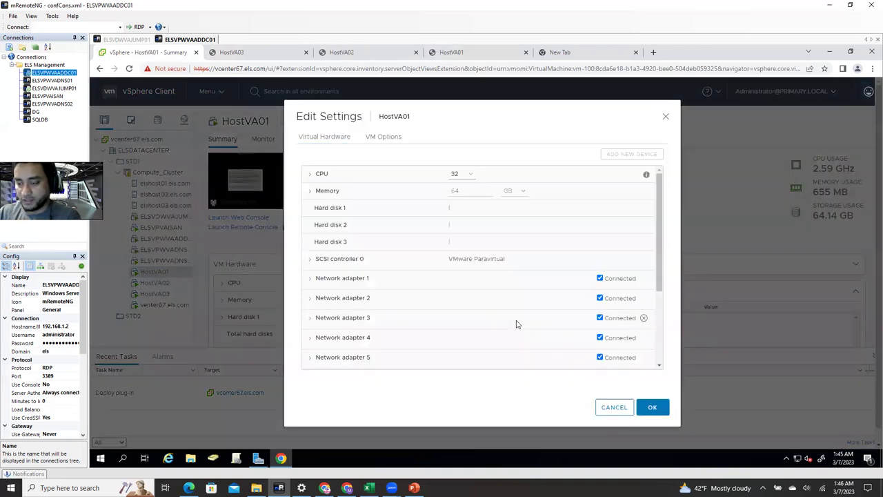
scroll(436, 331, "down", 5)
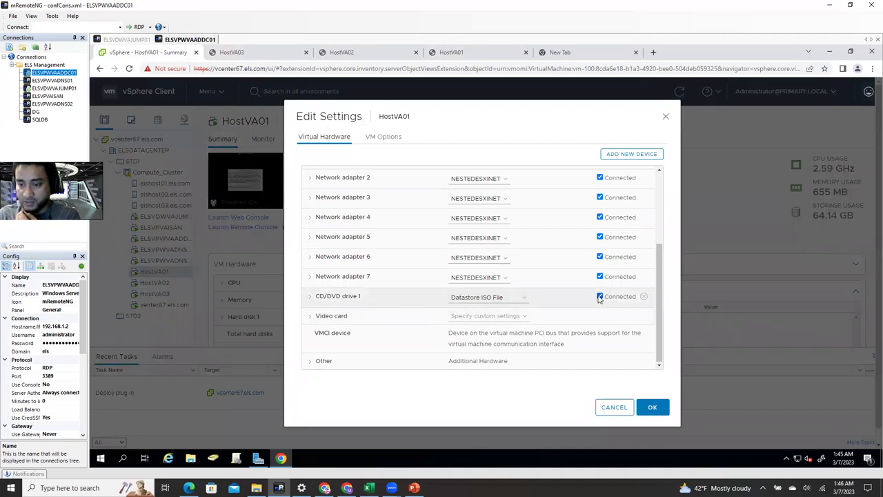
left_click(607, 415)
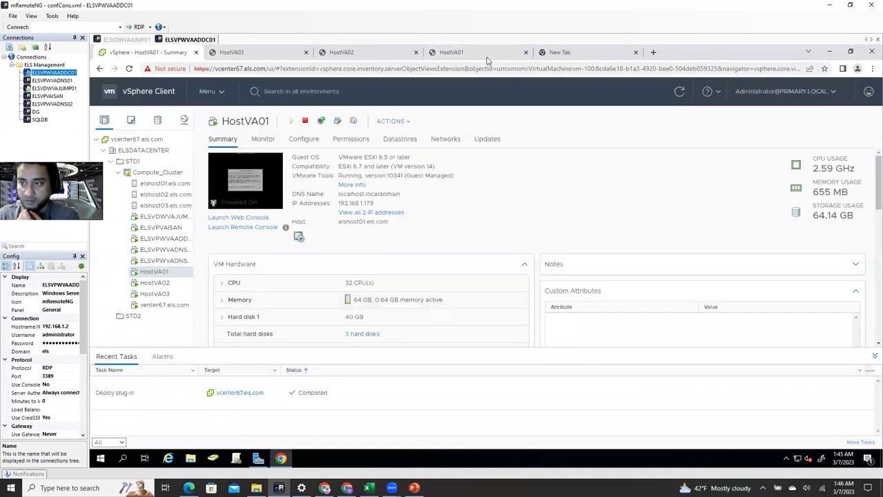
left_click(487, 58)
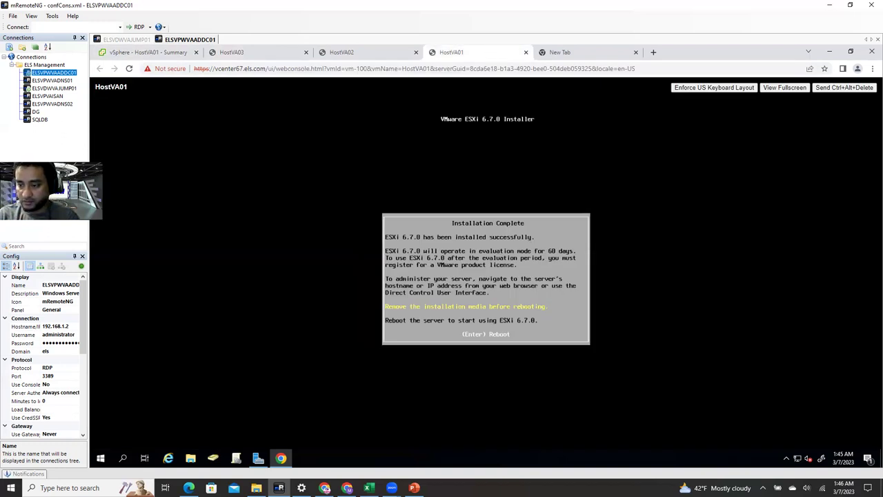
key("Return")
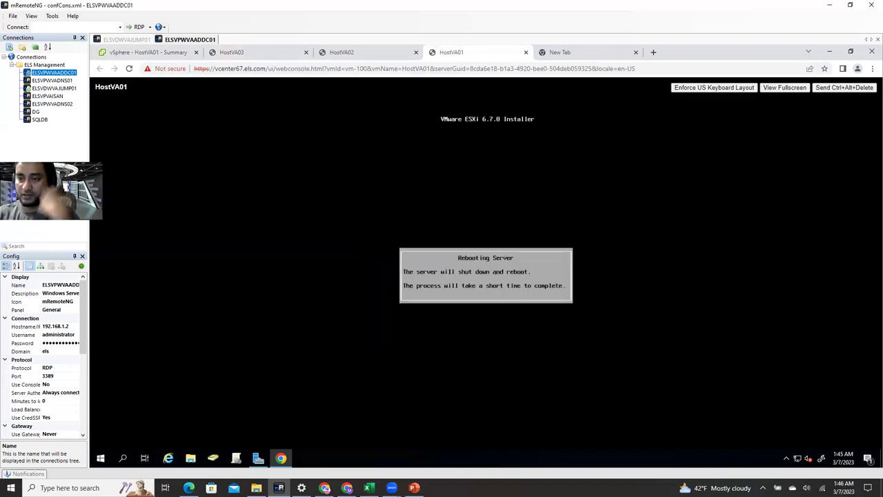
Inspect HostVA01's CD/DVD drive 1 settings and close the dialog without changes.
left_click(148, 51)
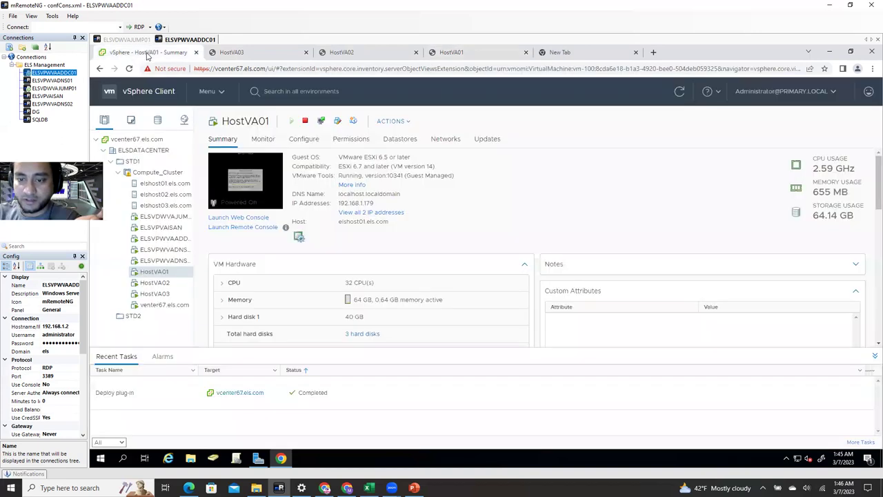
right_click(169, 271)
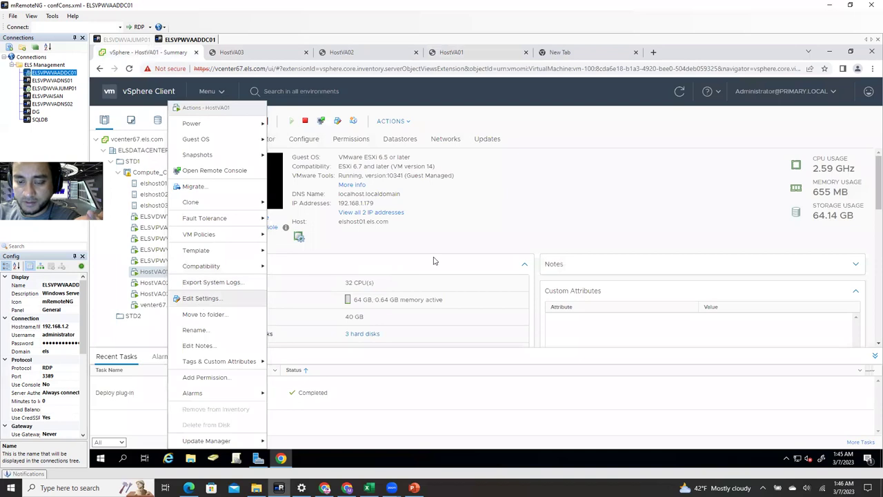
left_click(201, 301)
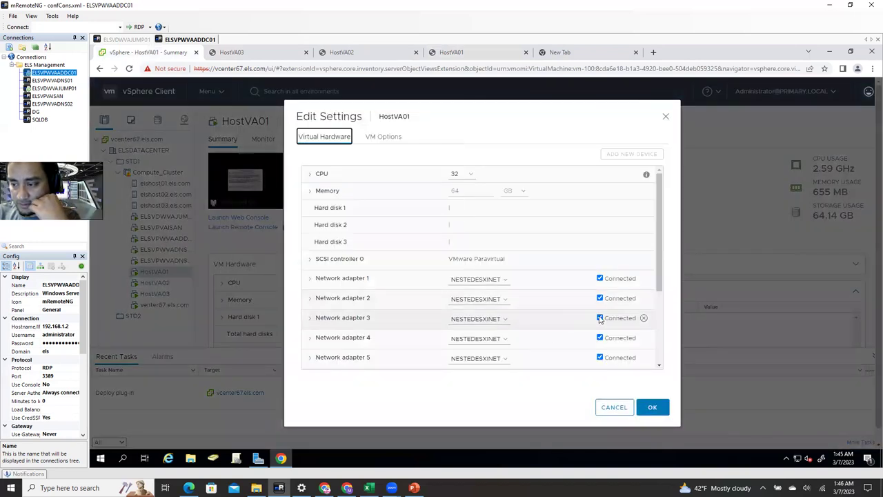
scroll(515, 348, "down", 3)
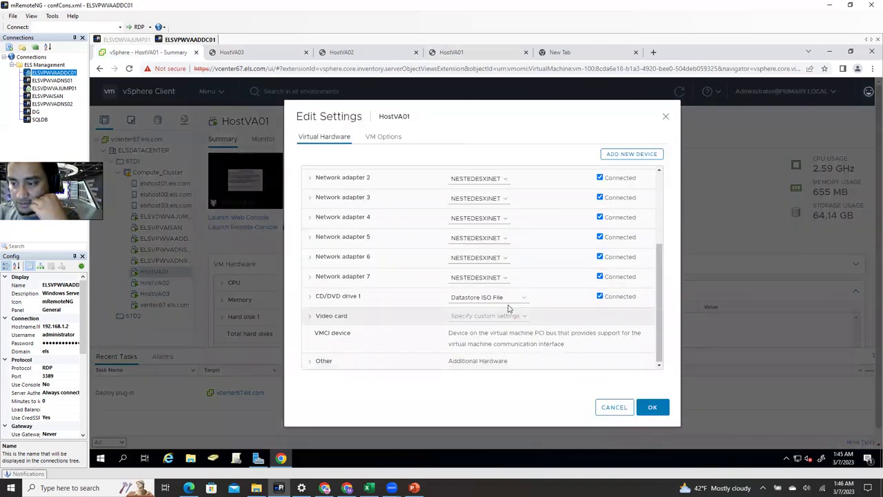
left_click(312, 298)
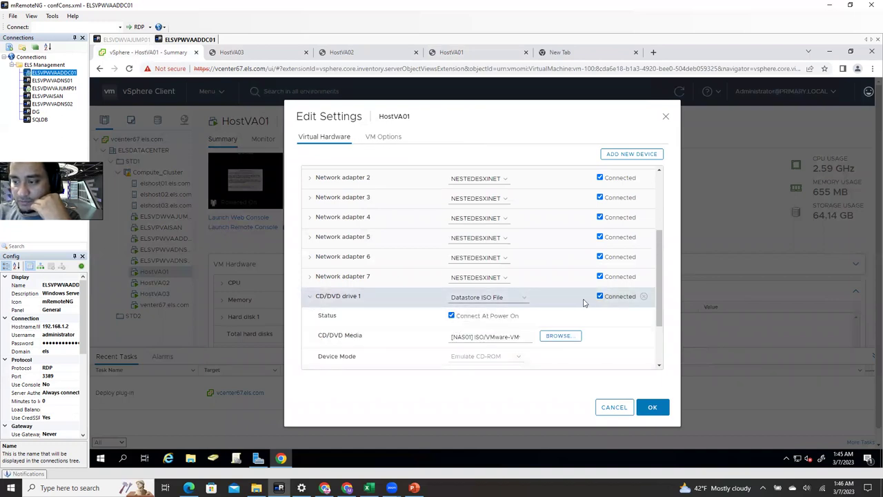
left_click(606, 408)
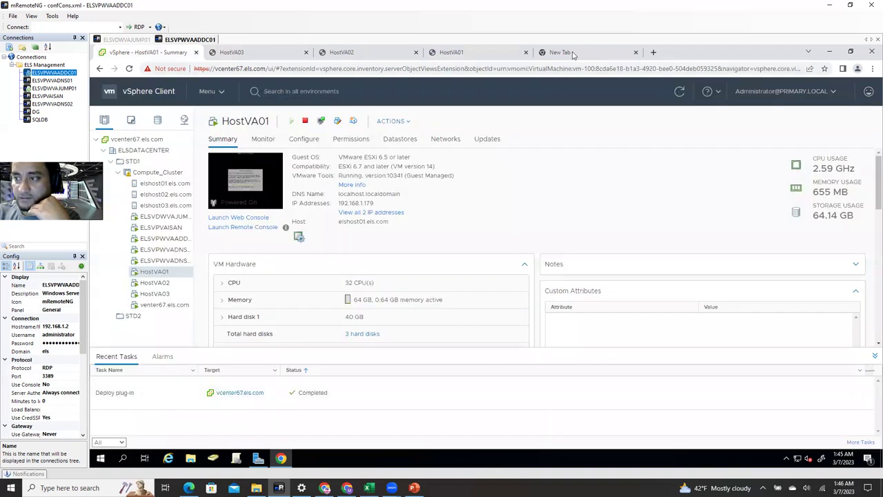
Watch HostVA01's console as it boots, then return to its vSphere summary.
left_click(574, 55)
left_click(481, 55)
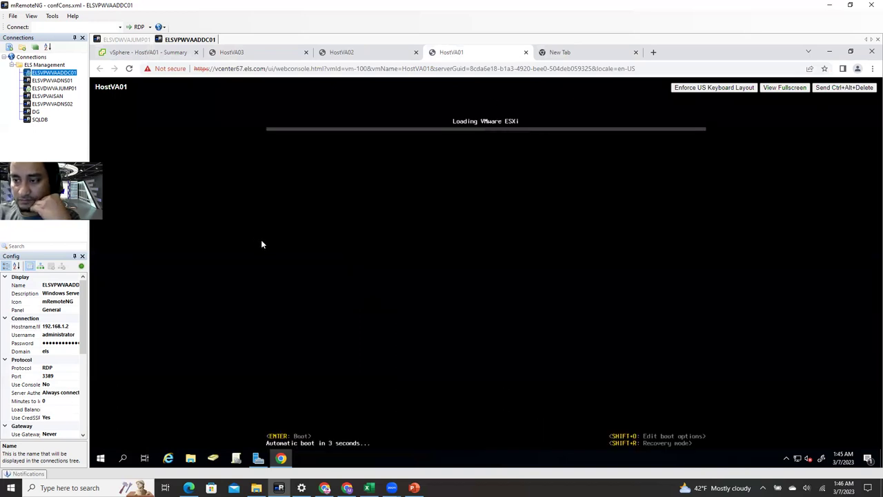
left_click(156, 55)
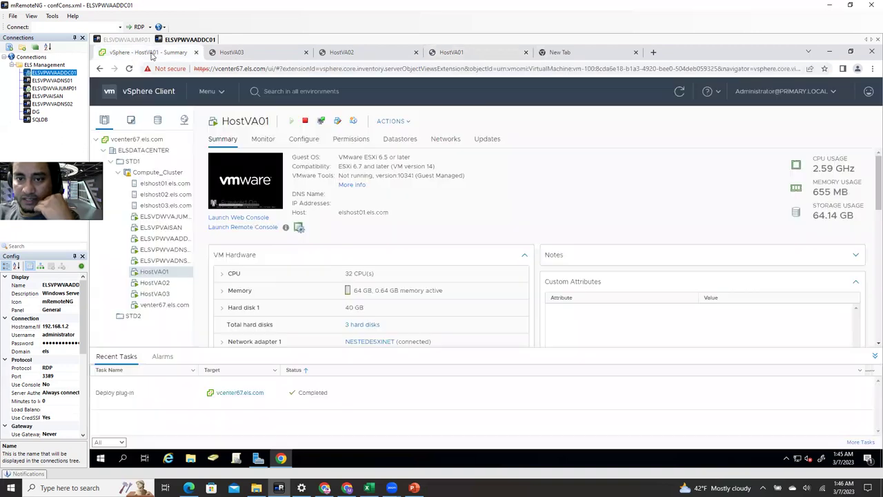
Change HostVA01's CD/DVD drive 1 media to Host Device, then go to HostVA02's console.
right_click(167, 273)
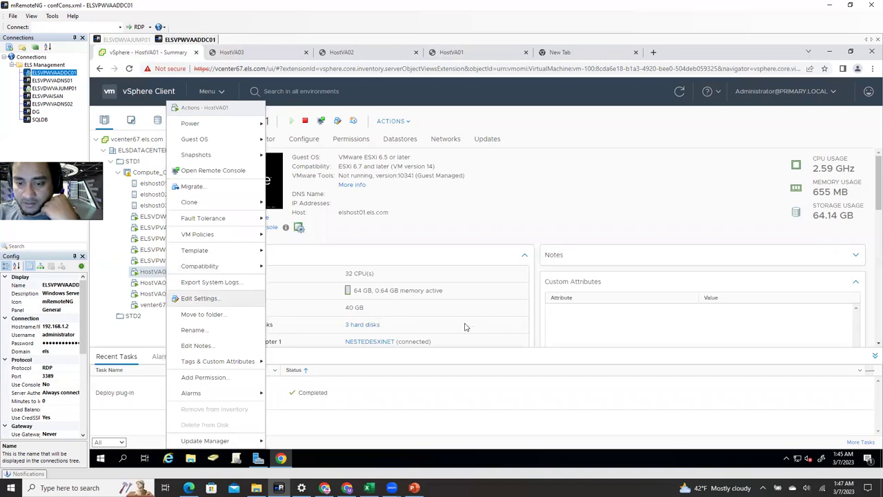
left_click(200, 298)
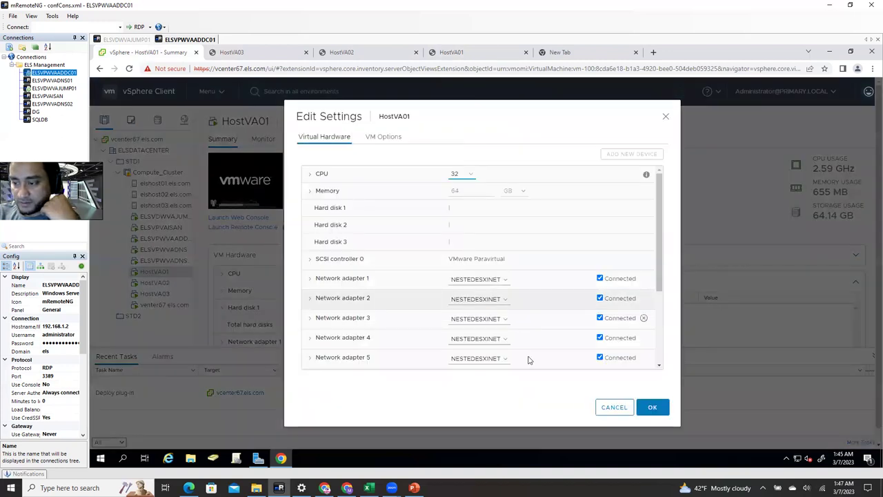
scroll(528, 361, "down", 3)
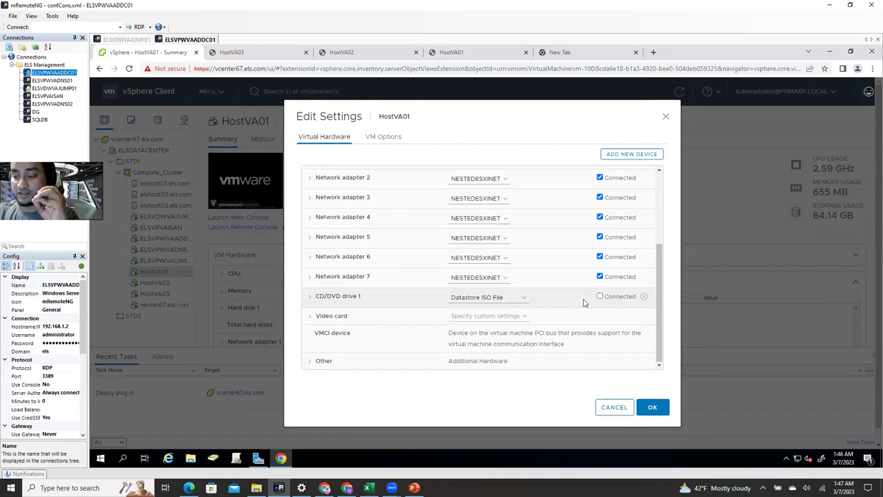
left_click(504, 299)
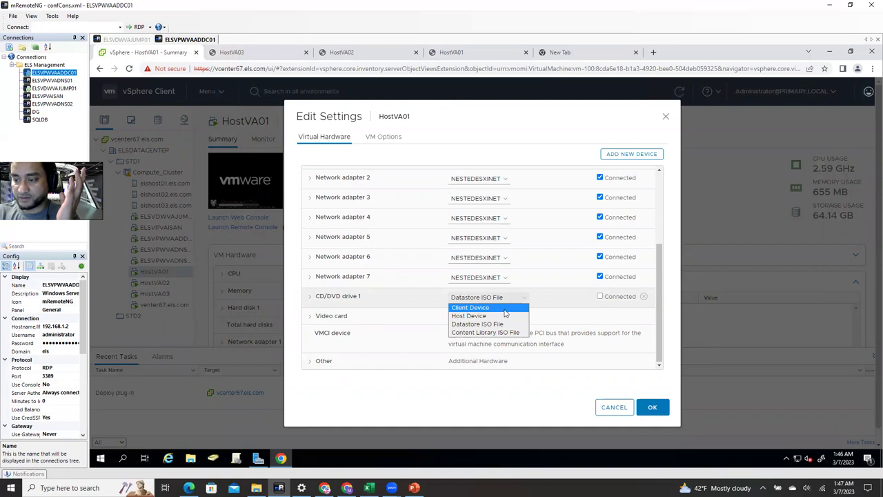
left_click(504, 323)
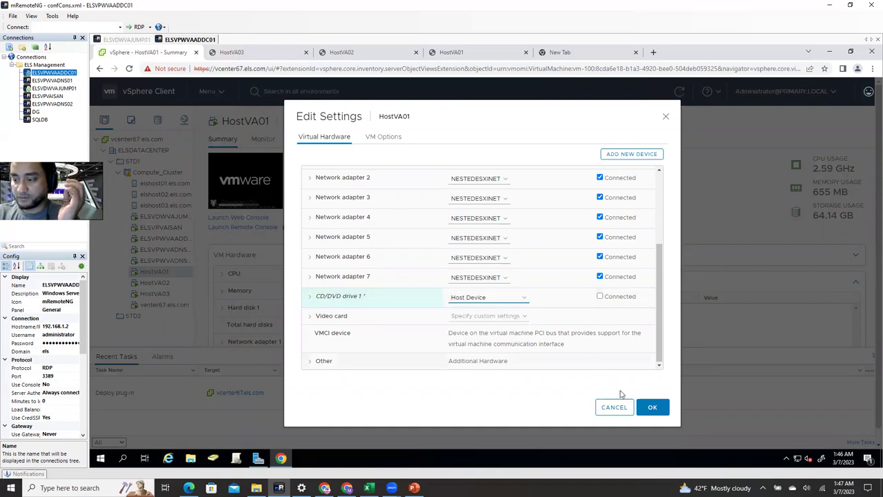
left_click(652, 407)
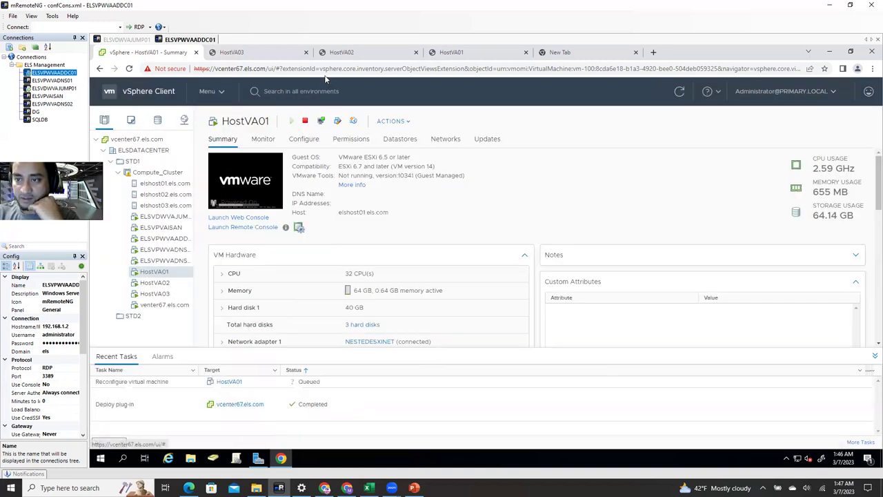
left_click(378, 55)
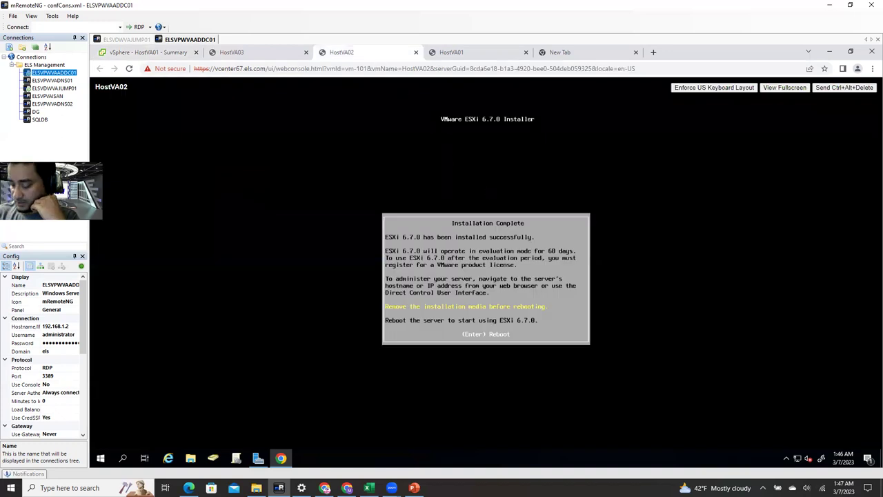
Reboot HostVA02 and HostVA03 into their new ESXi installs, then return to the vSphere inventory.
key("Return")
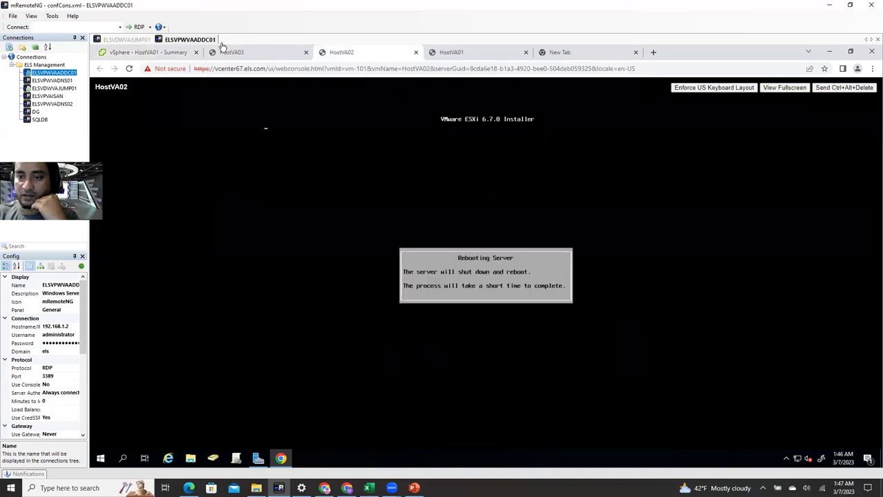
left_click(254, 55)
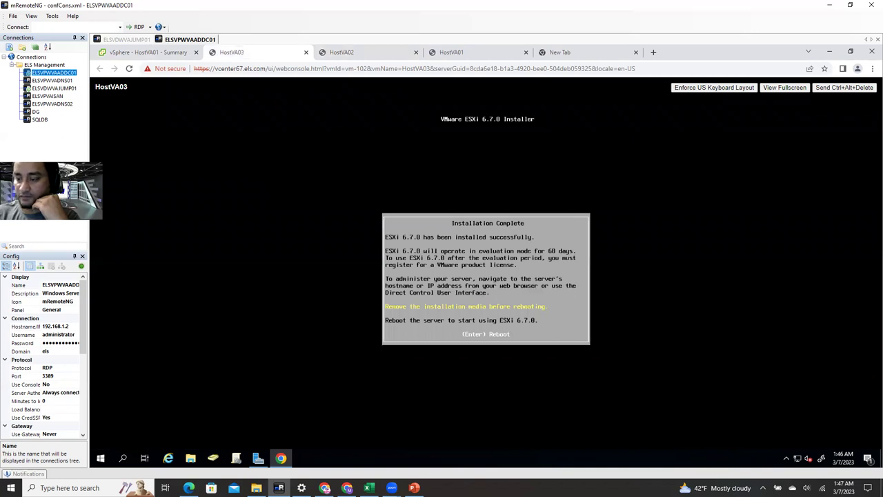
key("Return")
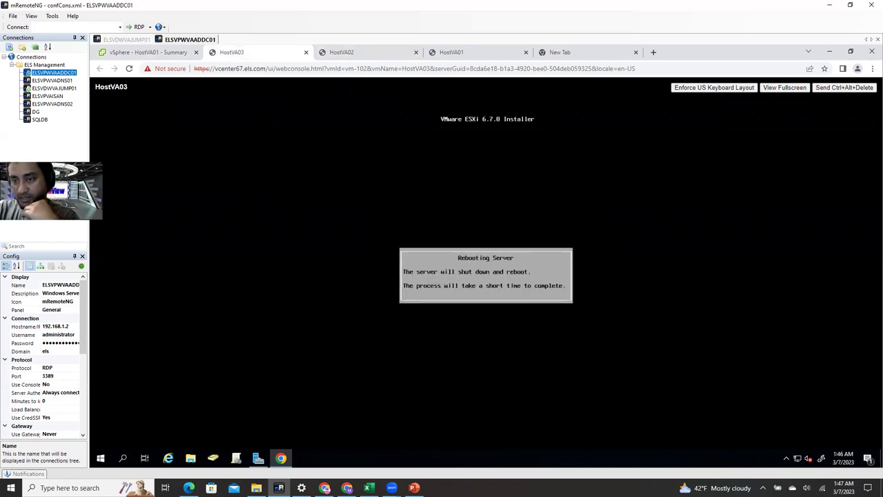
left_click(172, 54)
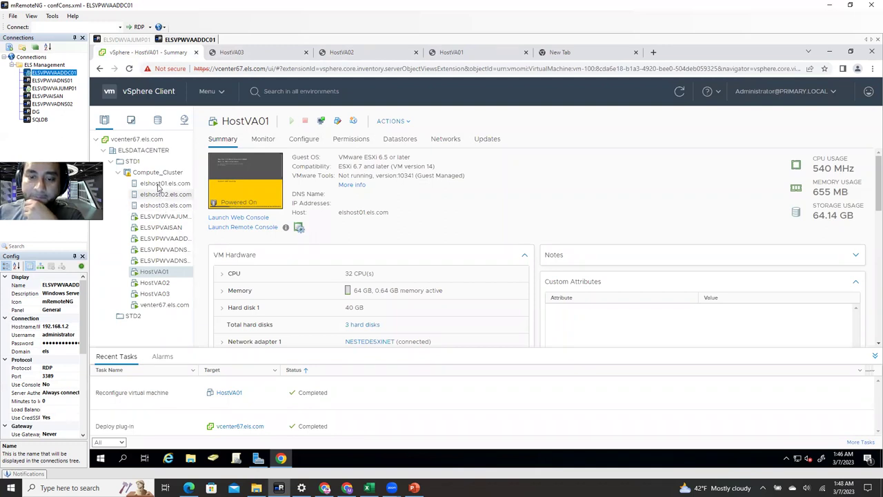
View elshost01.els.com's datastores, then switch to the vSAN structural plan presentation.
left_click(158, 184)
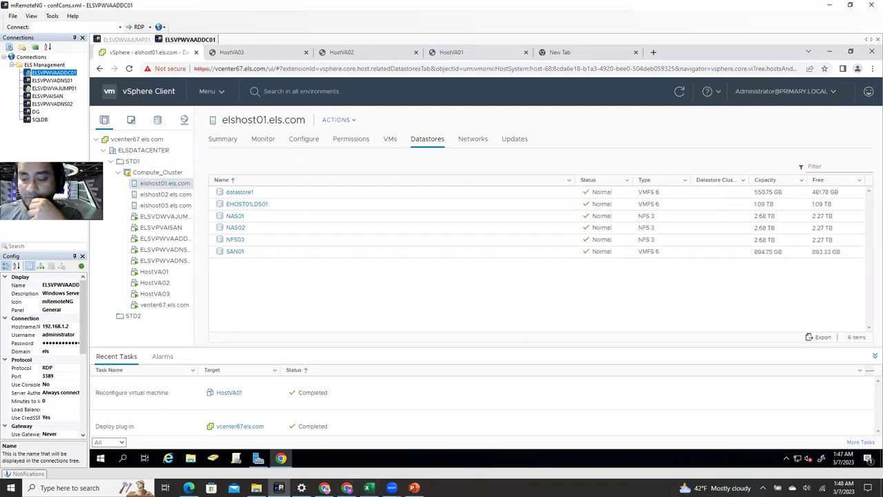
left_click(414, 488)
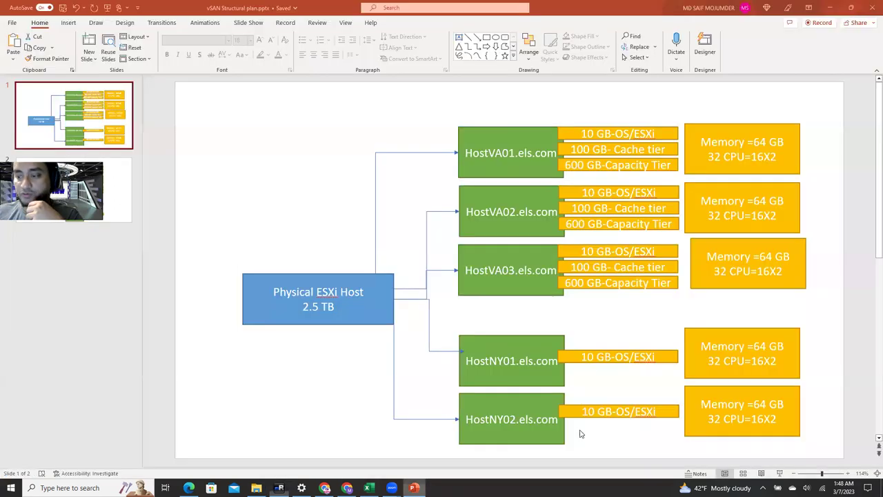
Select the word HostNY01 in the HostNY01.els.com box, then return to the vSphere session.
left_click(522, 363)
left_click(520, 363)
left_click_drag(514, 360, 467, 361)
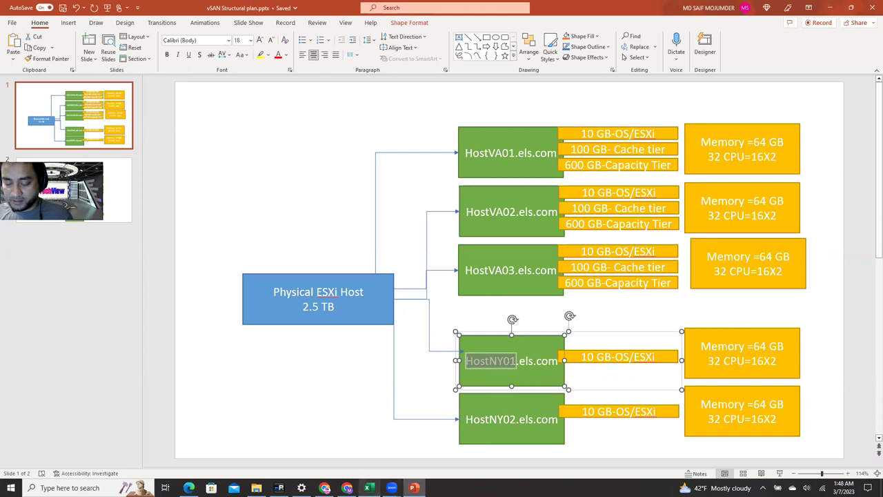
mouse_move(414, 488)
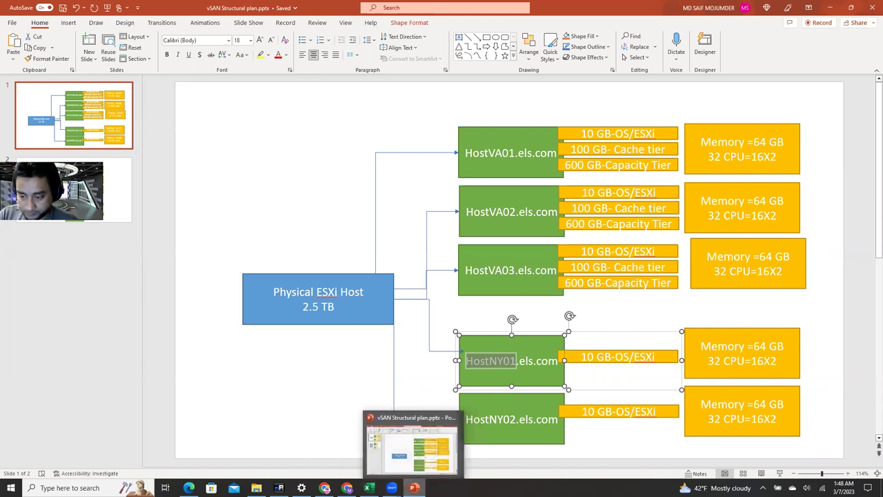
left_click(278, 488)
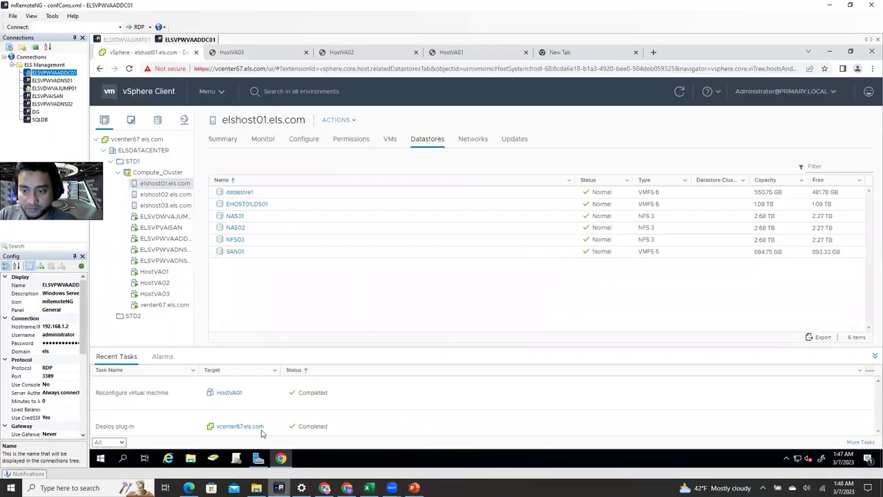
Start a new virtual machine on elshost01.els.com and name it HostNY01.
right_click(171, 183)
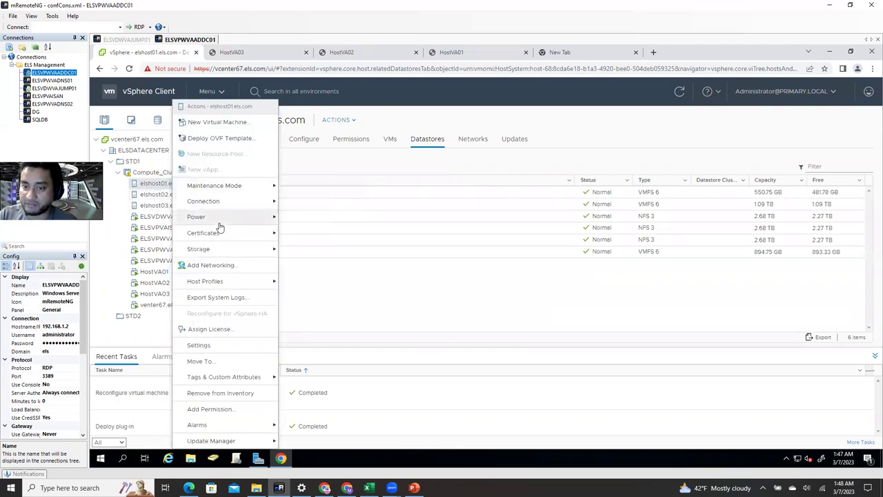
mouse_move(225, 255)
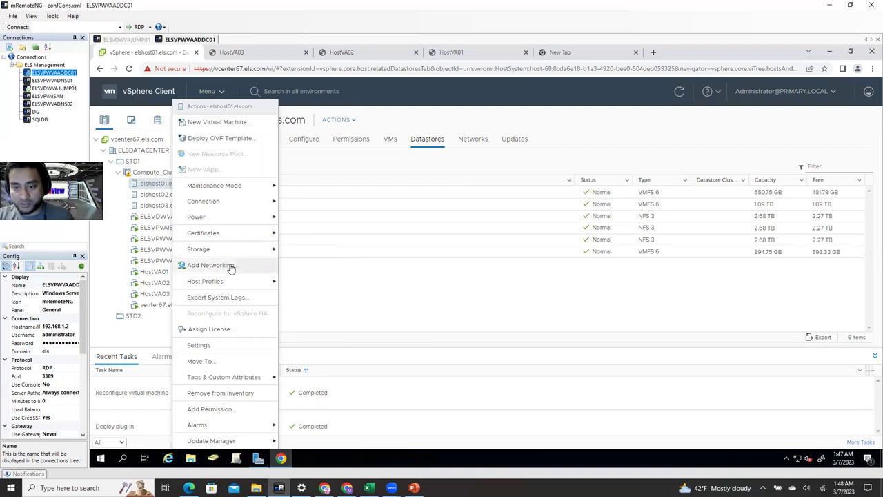
mouse_move(231, 193)
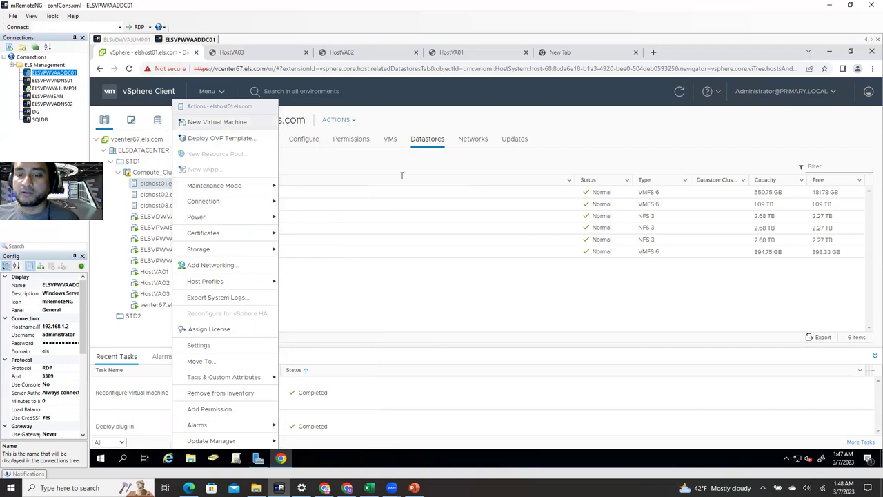
left_click(226, 122)
left_click(723, 408)
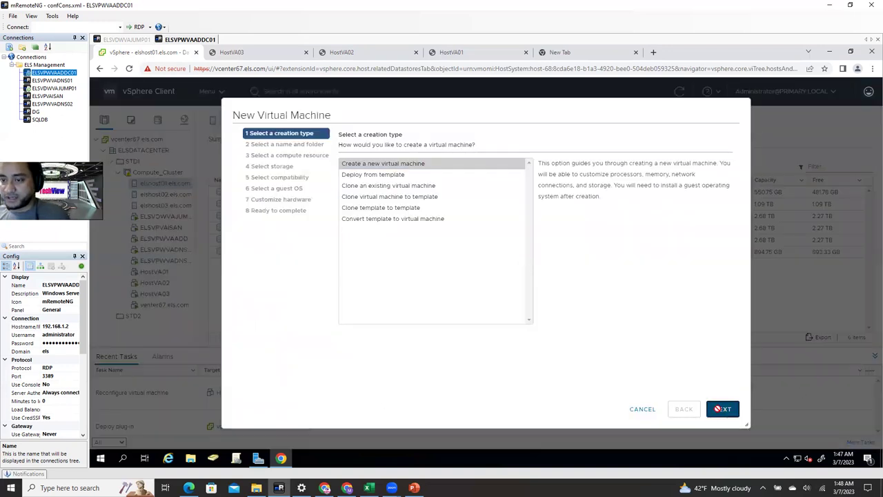
left_click_drag(465, 162, 397, 166)
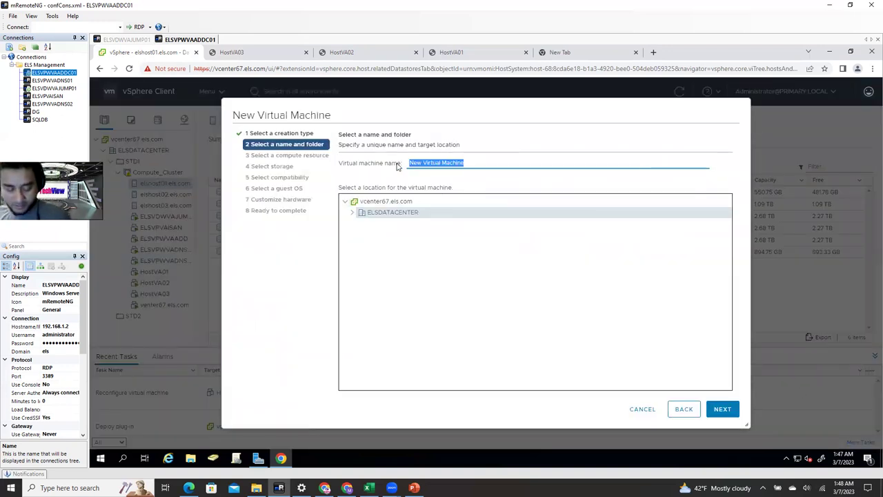
type("HostNY01")
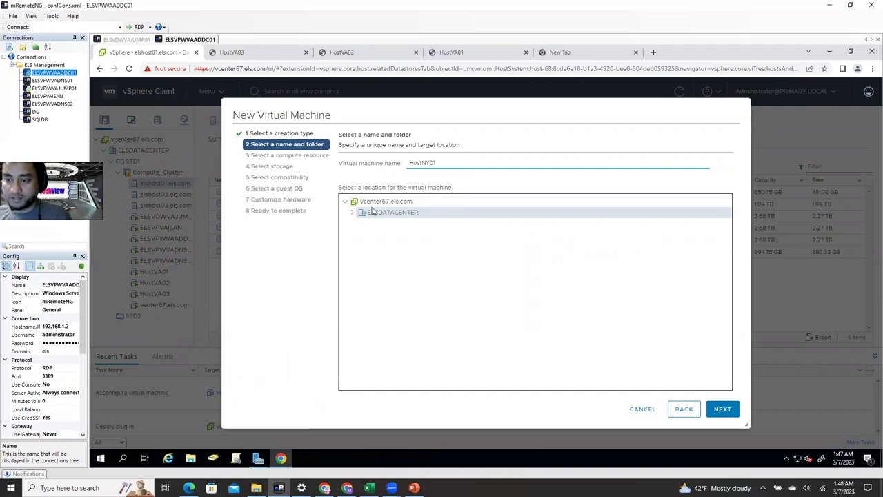
Keep elshost01 as compute resource, store files on datastore1, and keep ESXi 6.7 and later compatibility.
left_click(719, 410)
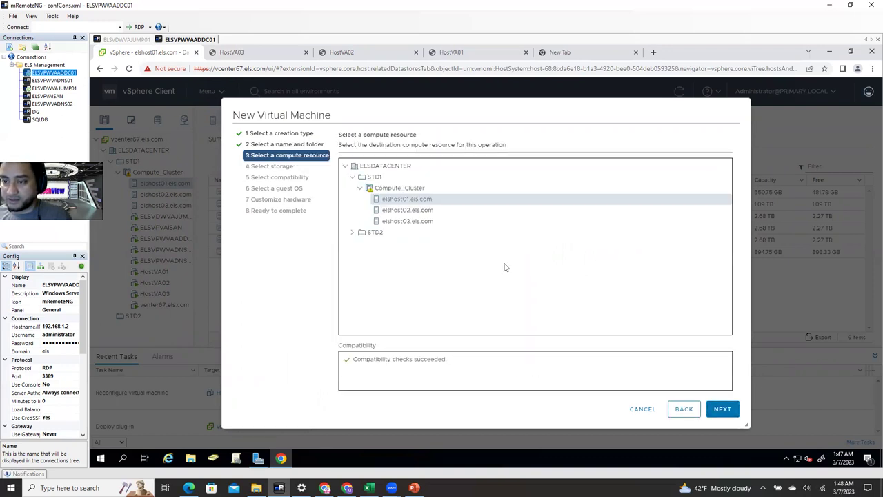
left_click(721, 409)
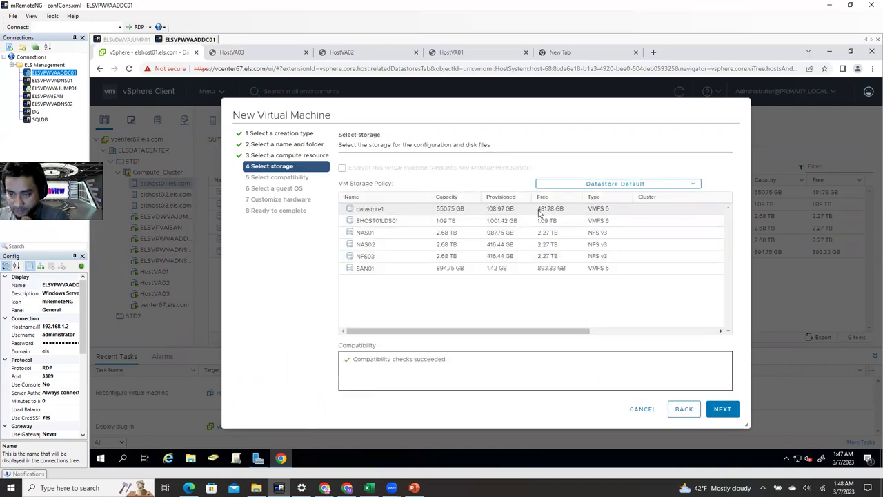
left_click(539, 211)
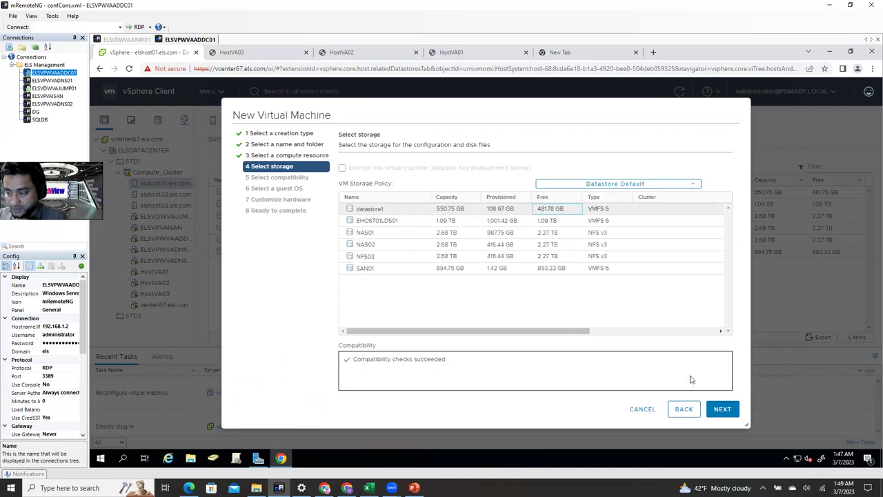
left_click(721, 409)
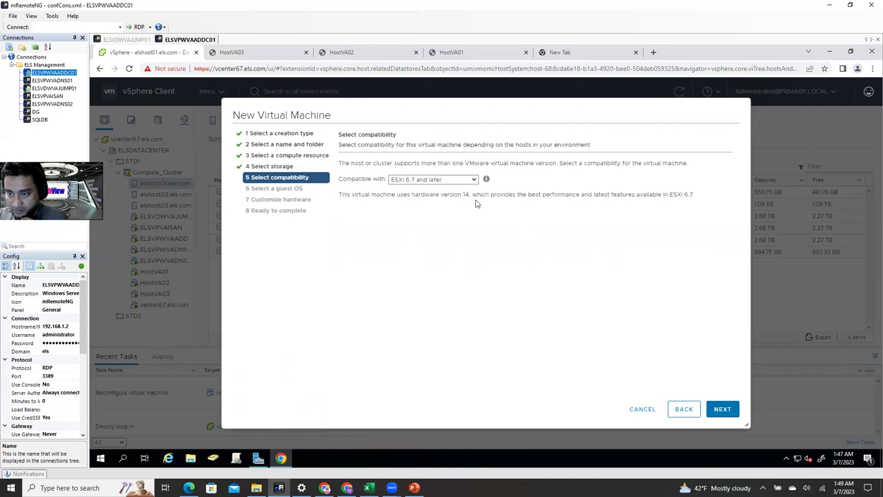
left_click(461, 179)
left_click(461, 179)
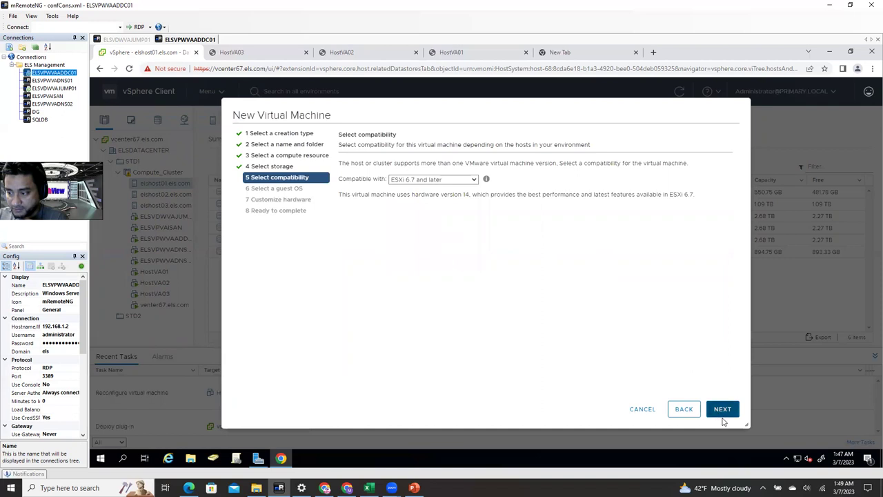
left_click(722, 410)
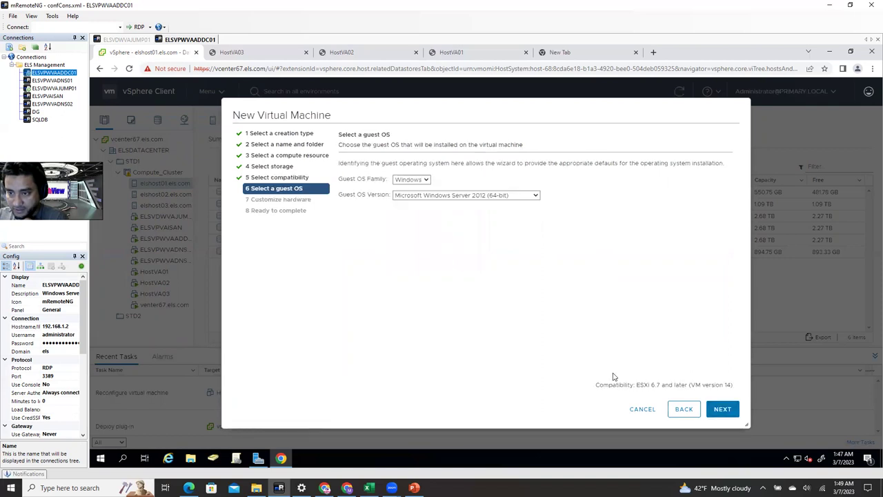
Set the guest OS family to Other and the version to VMware ESXi 6.5 or later.
left_click(427, 180)
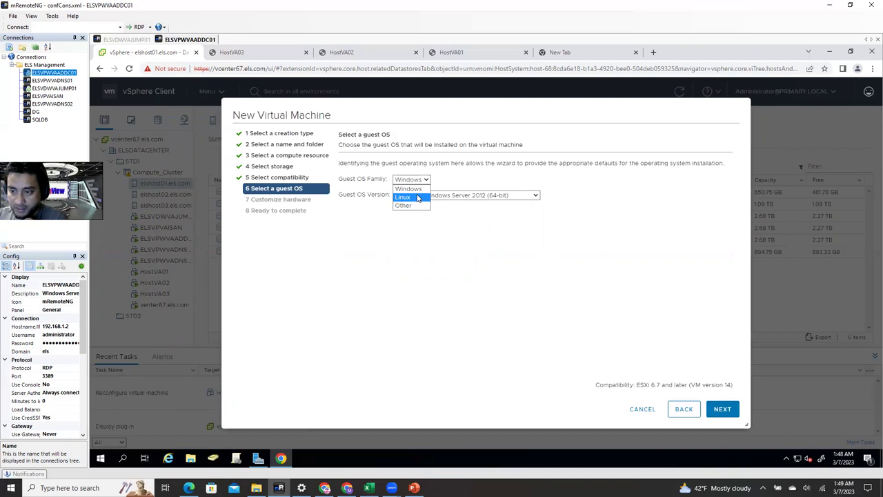
left_click(403, 205)
left_click(438, 197)
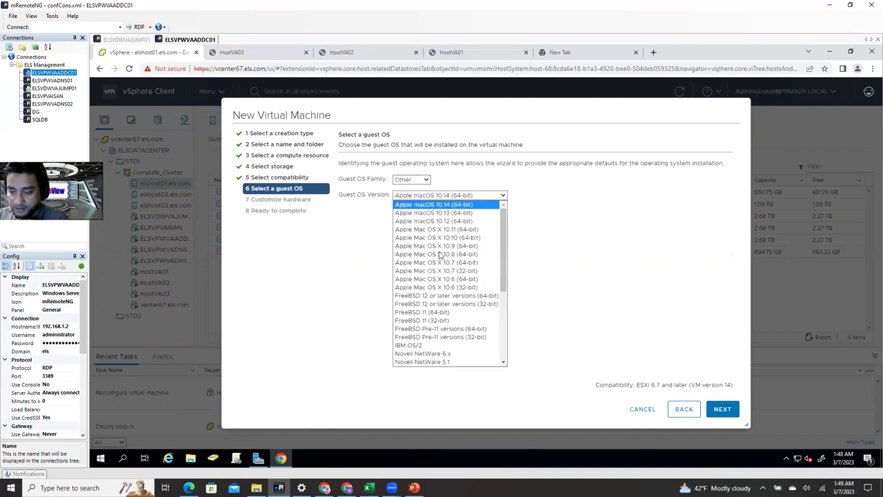
left_click_drag(502, 262, 509, 371)
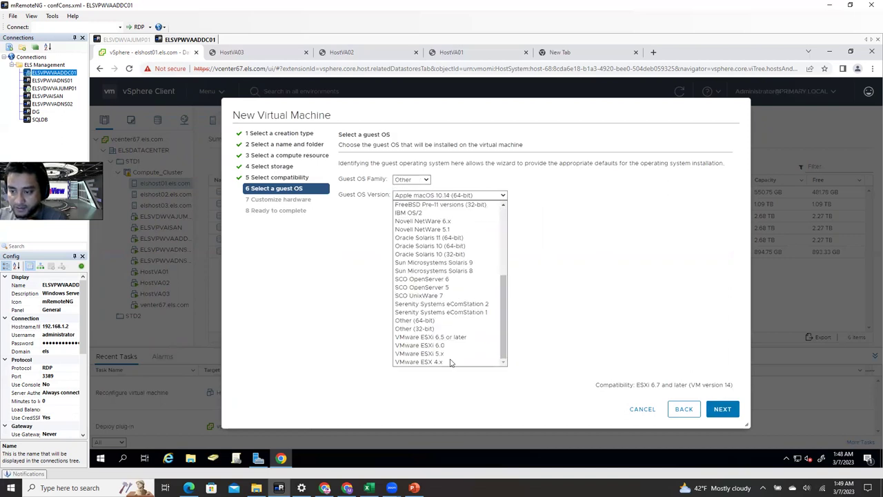
left_click(440, 337)
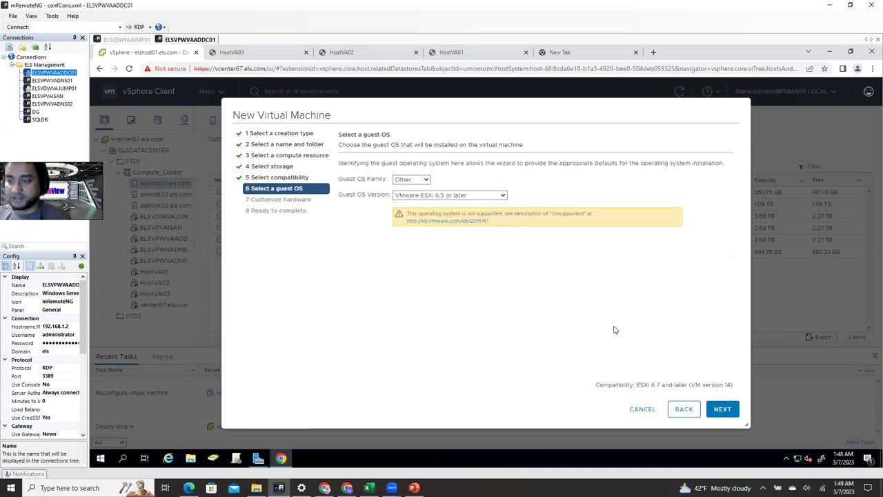
left_click(720, 410)
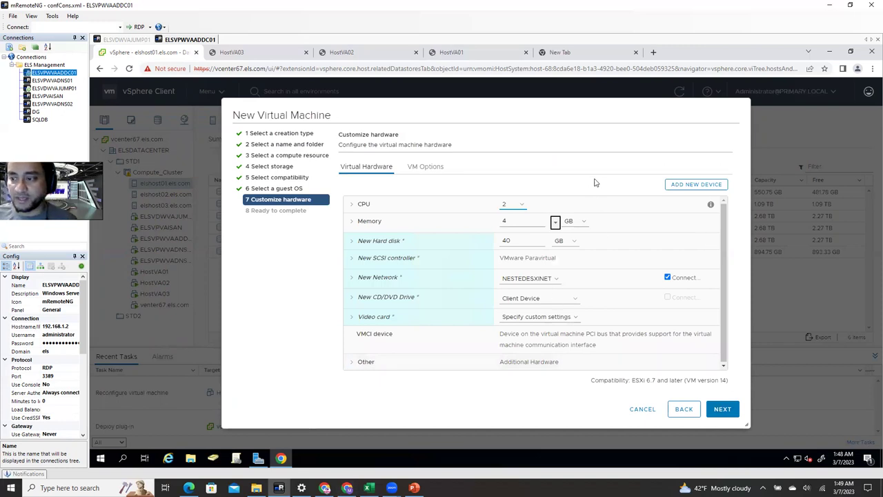
Give the VM 24 CPUs at 12 cores per socket, with CPU Hot Add and hardware-assisted virtualization enabled.
left_click(349, 209)
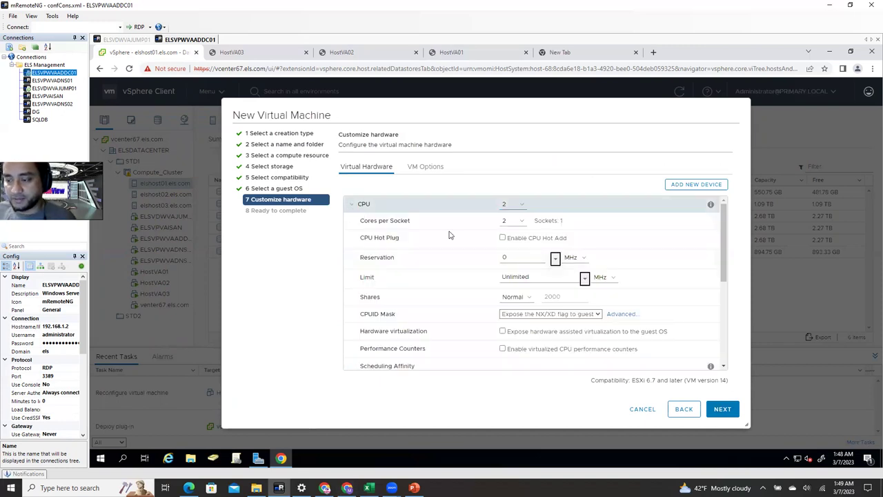
left_click(511, 207)
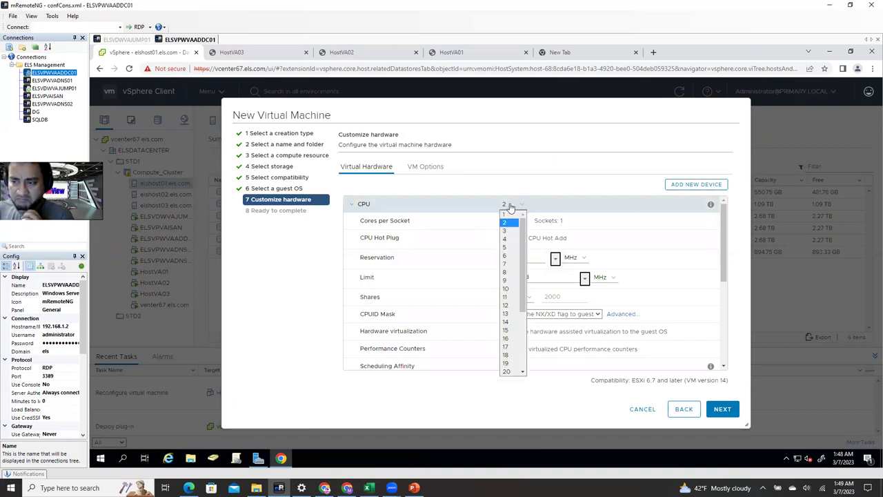
left_click_drag(523, 304, 526, 367)
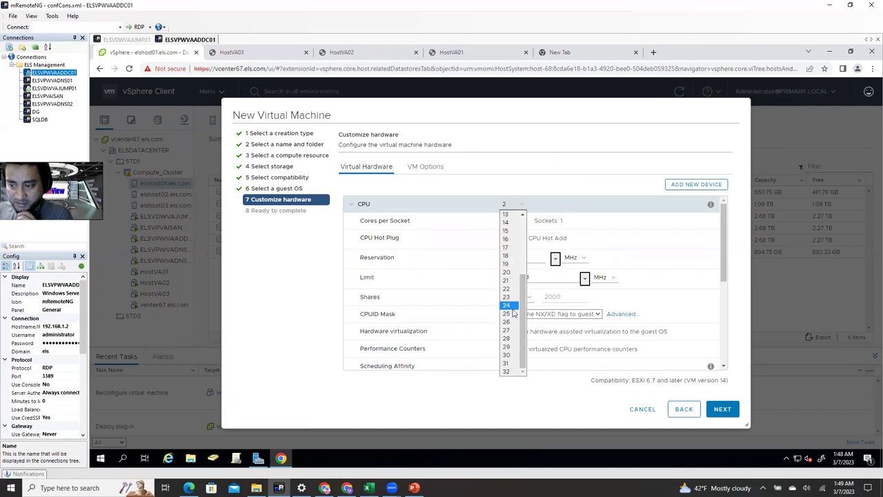
left_click(506, 305)
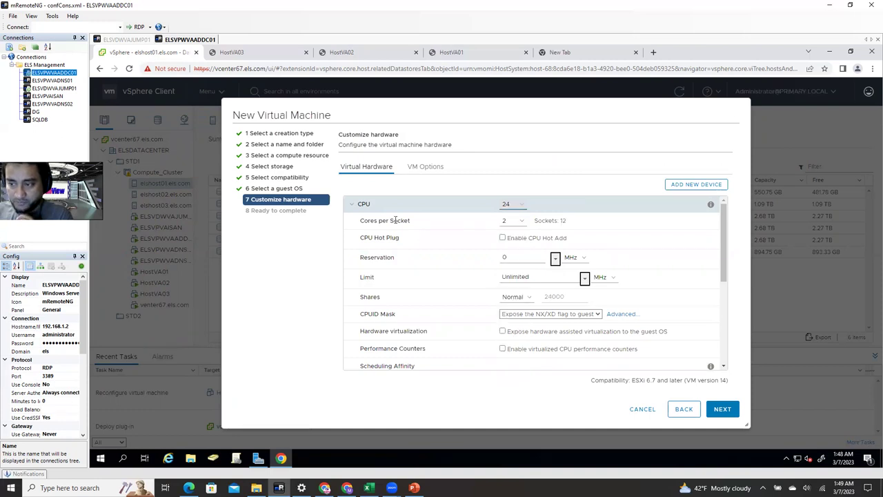
left_click(522, 222)
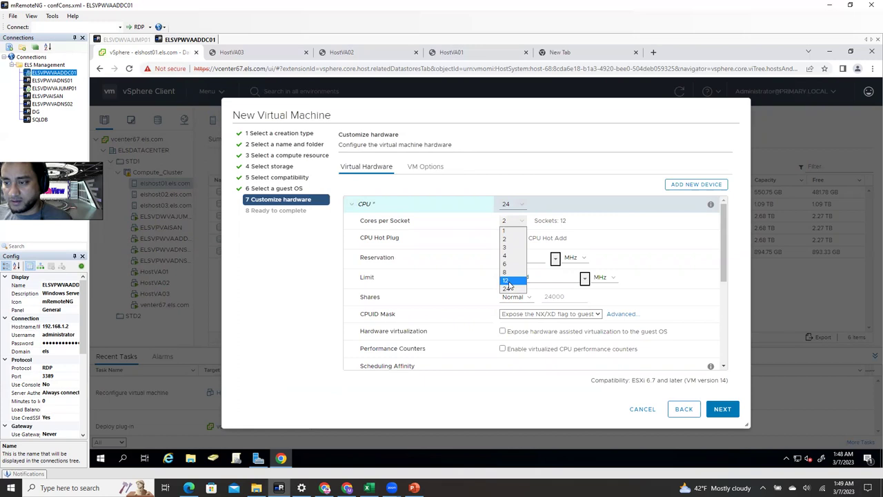
left_click(508, 281)
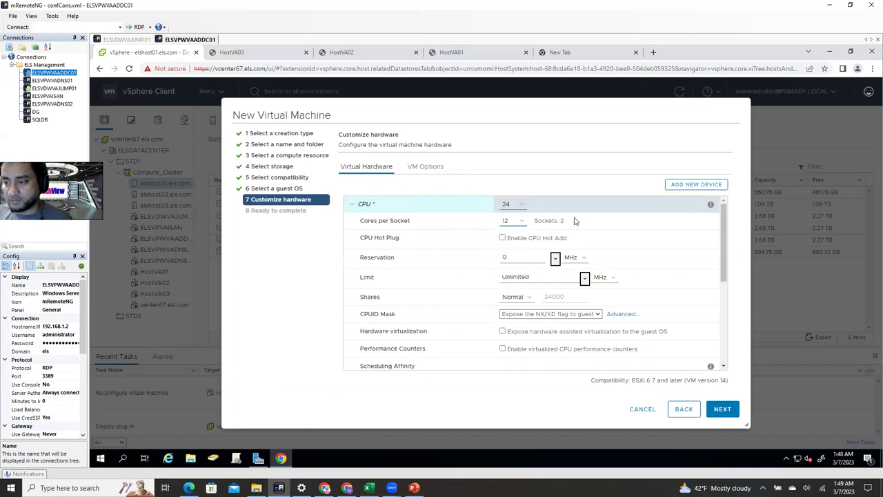
left_click(503, 238)
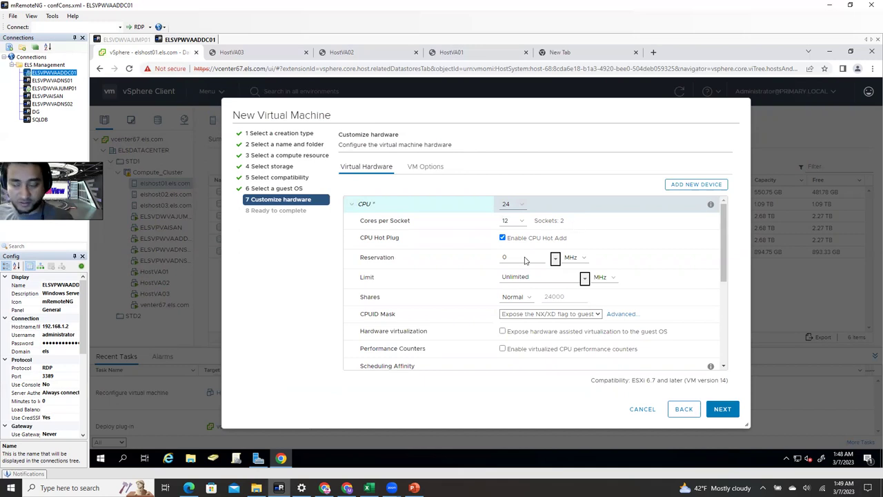
scroll(462, 296, "down", 3)
left_click(503, 239)
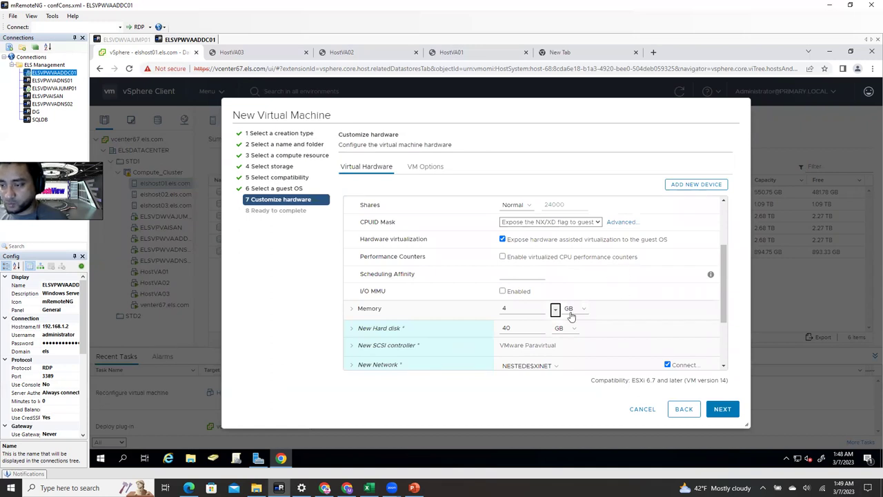
Set memory to 64 GB with Memory Hot Plug enabled, then select the hard disk size field.
double_click(499, 308)
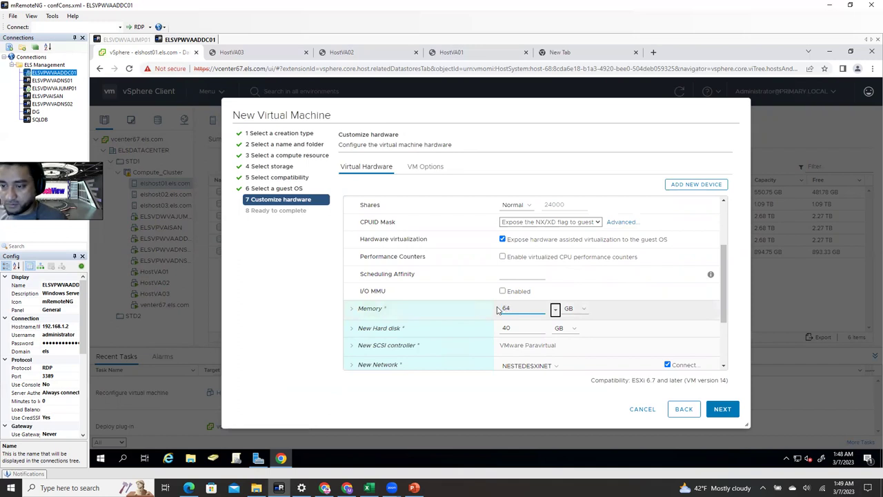
left_click(352, 312)
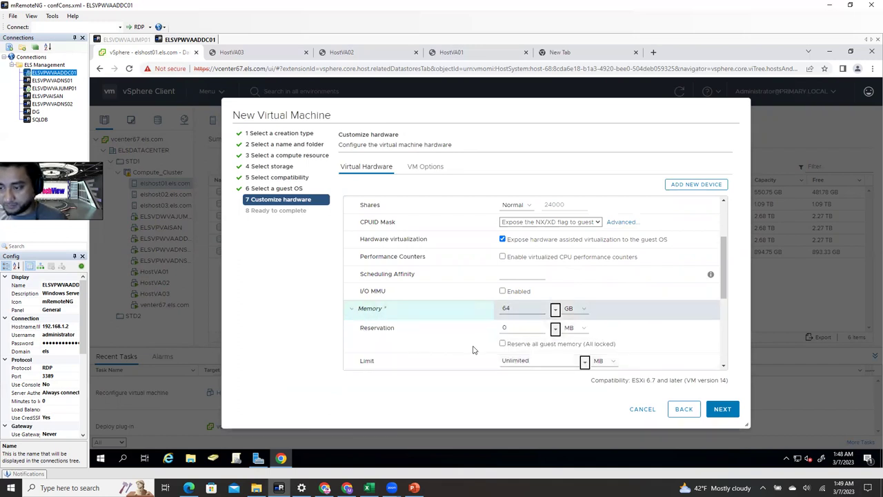
scroll(472, 350, "down", 3)
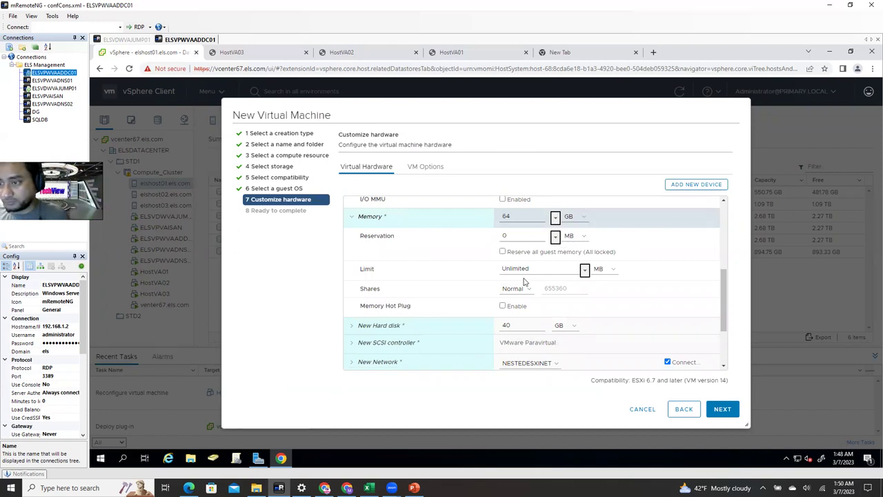
left_click(502, 305)
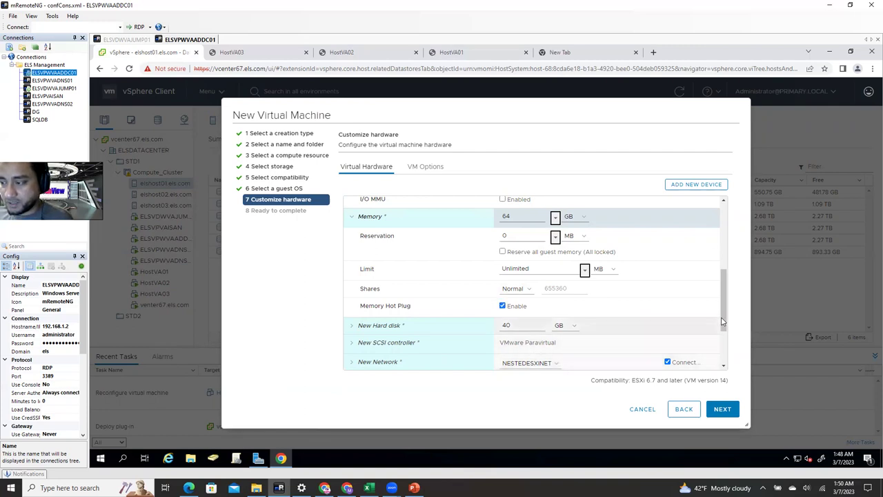
scroll(726, 345, "down", 2)
scroll(728, 349, "down", 1)
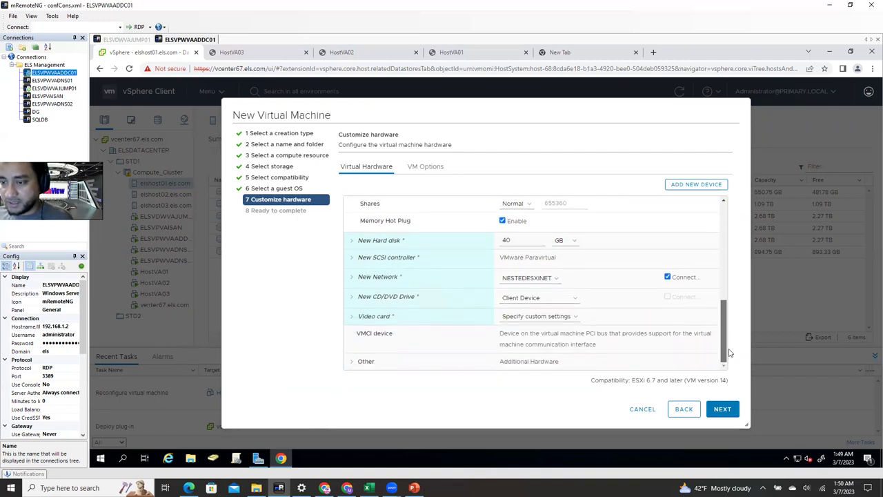
double_click(509, 240)
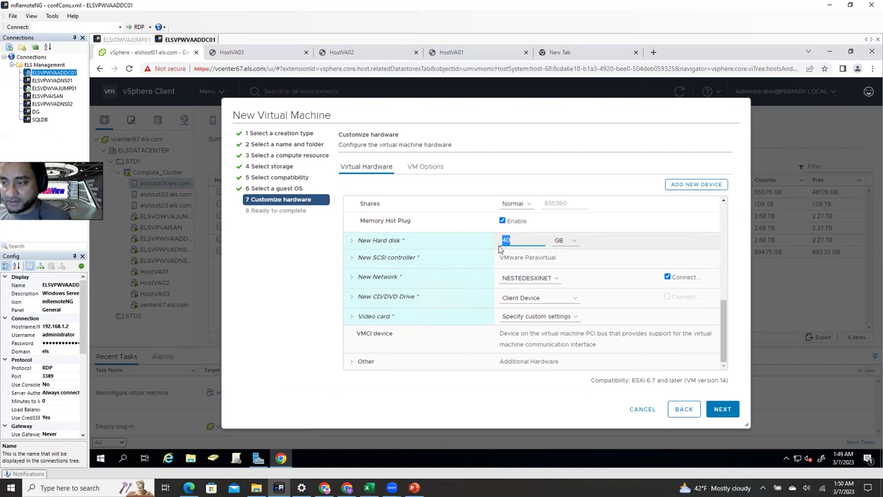
Browse the available networks and attach the new network adapter to NYNESTED.
left_click(547, 278)
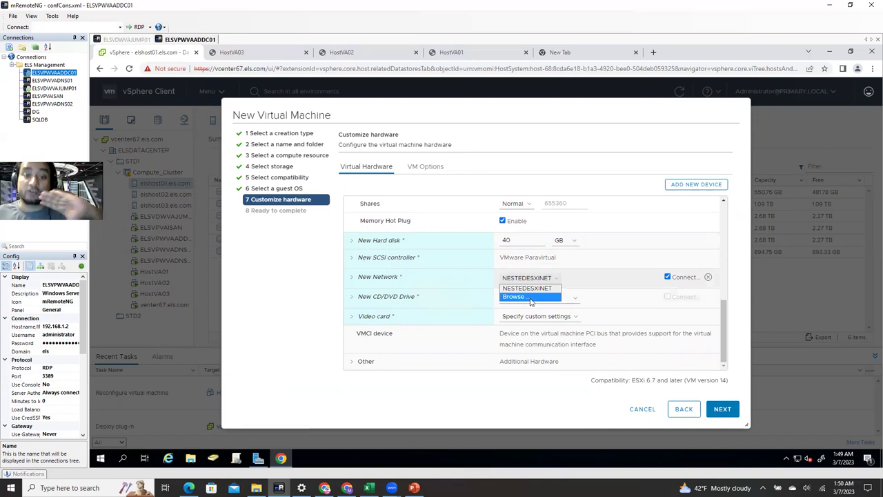
left_click(531, 298)
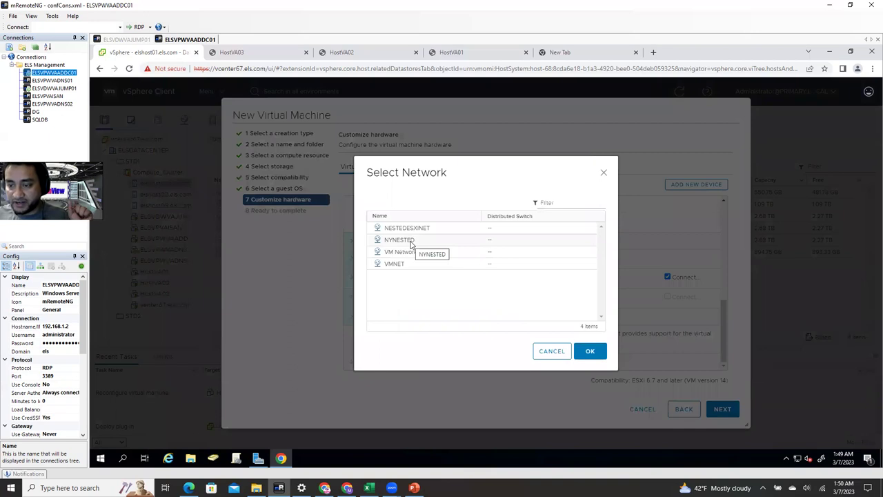
left_click(398, 243)
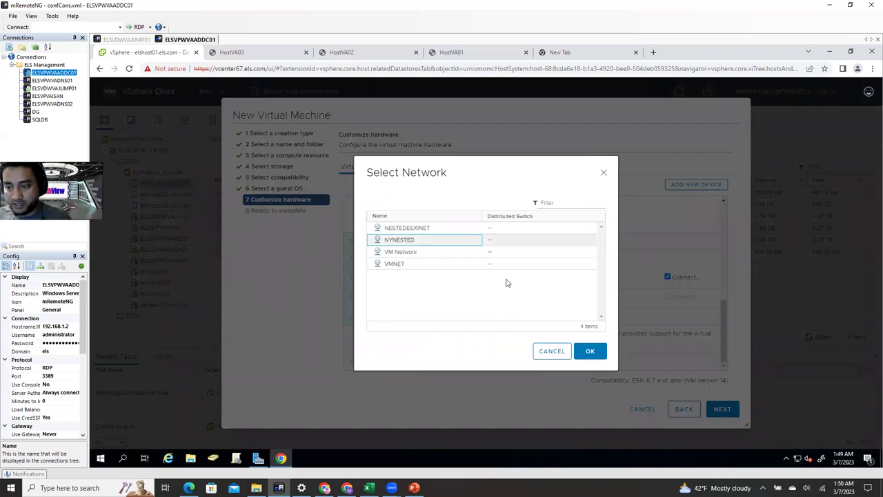
left_click(592, 356)
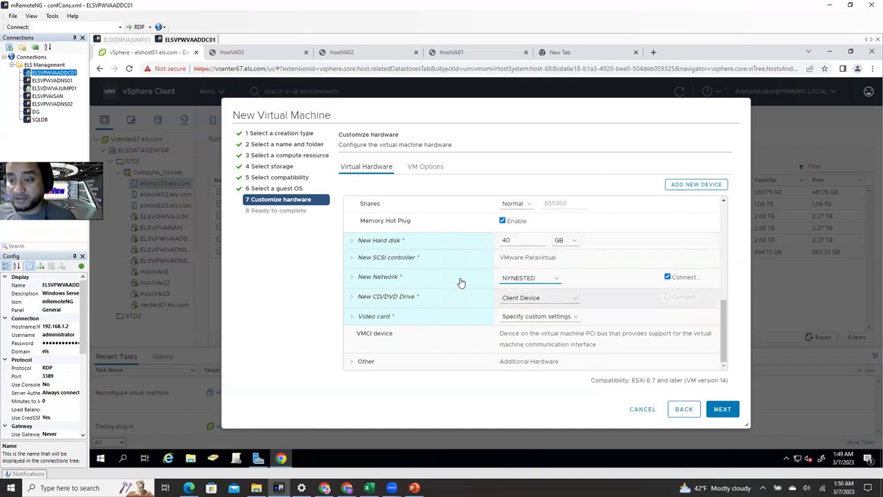
Add a second network adapter and connect it to the NYNESTED network.
left_click(695, 183)
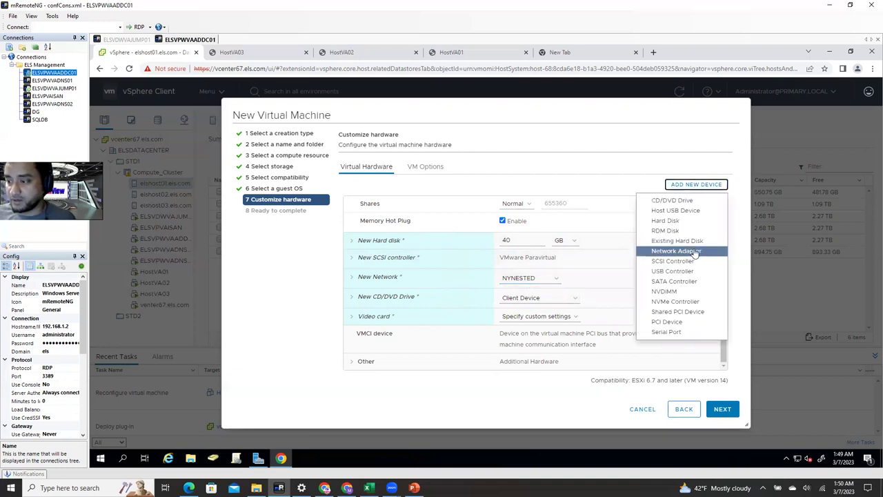
left_click(695, 252)
left_click(558, 297)
left_click(542, 316)
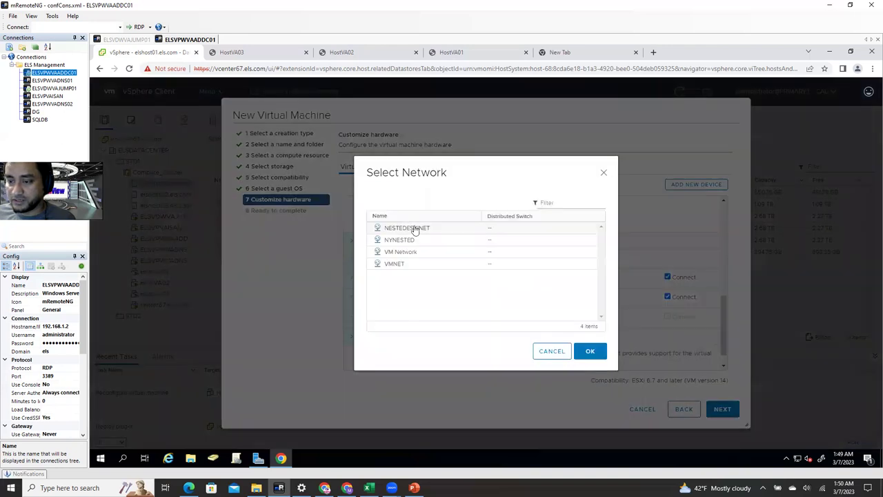
left_click(407, 241)
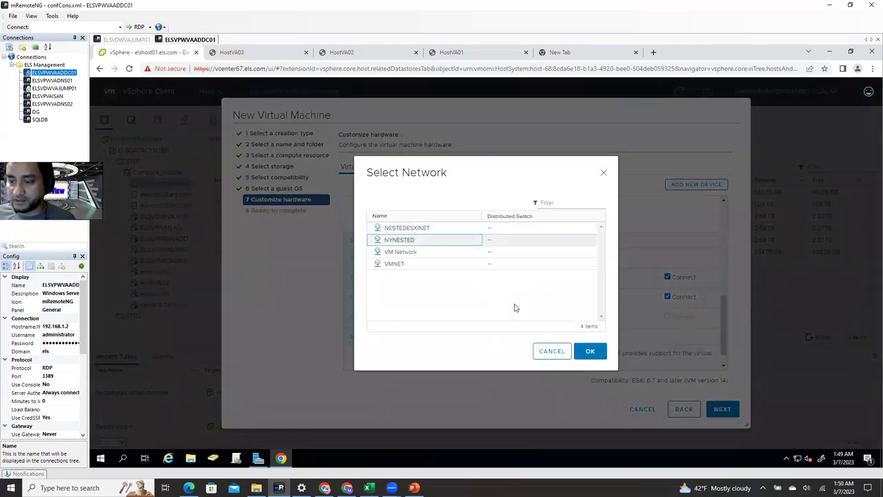
left_click(590, 352)
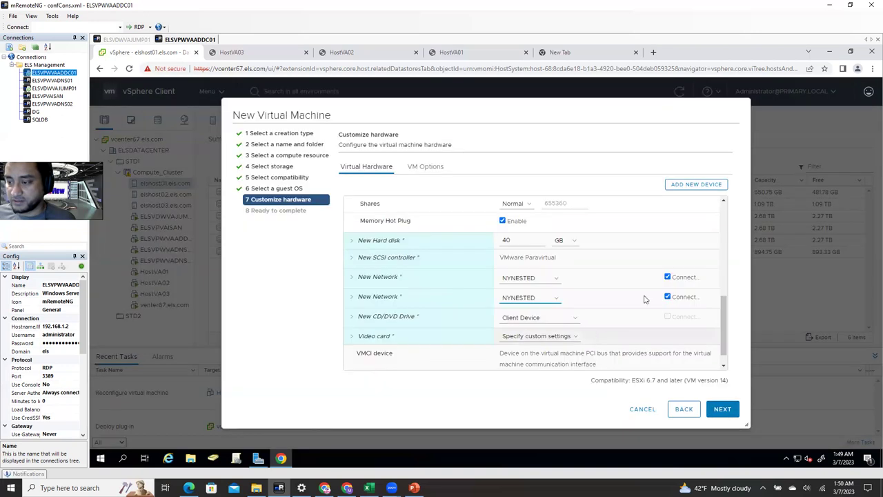
Add several more network adapters, leaving them on NESTEDESXINET.
left_click(696, 184)
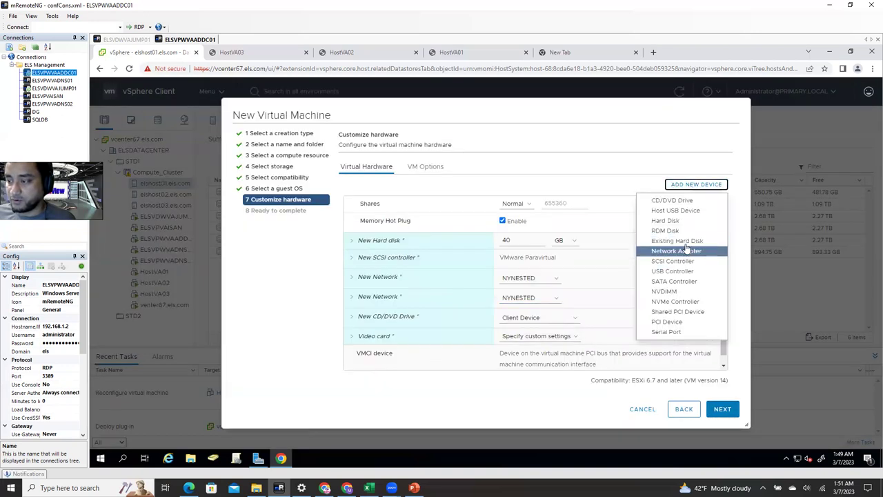
left_click(692, 251)
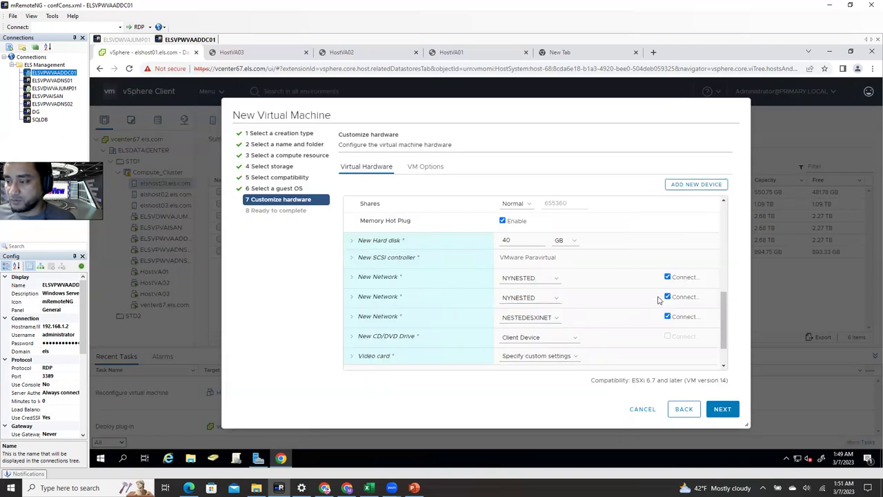
left_click(702, 185)
key("Return")
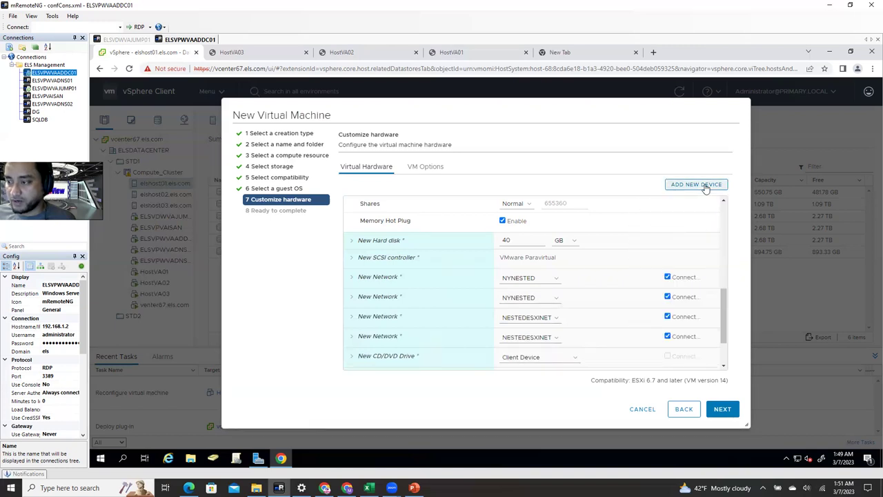
left_click(704, 187)
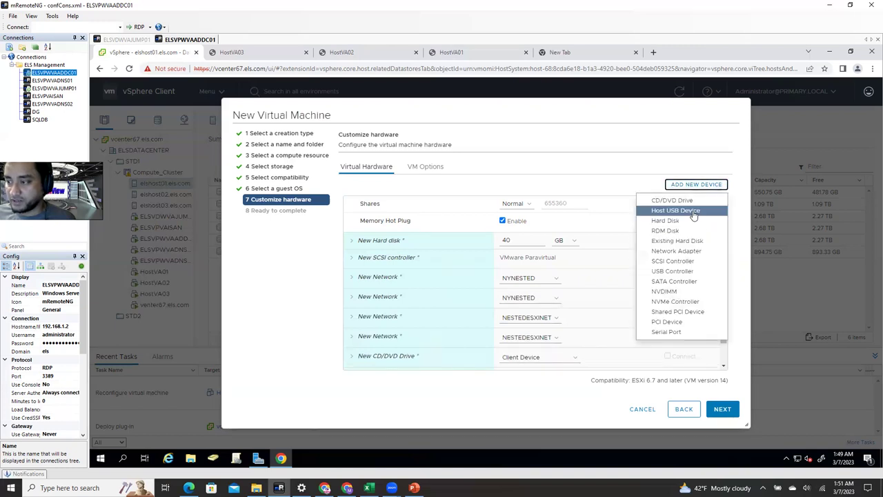
left_click(688, 254)
left_click(715, 184)
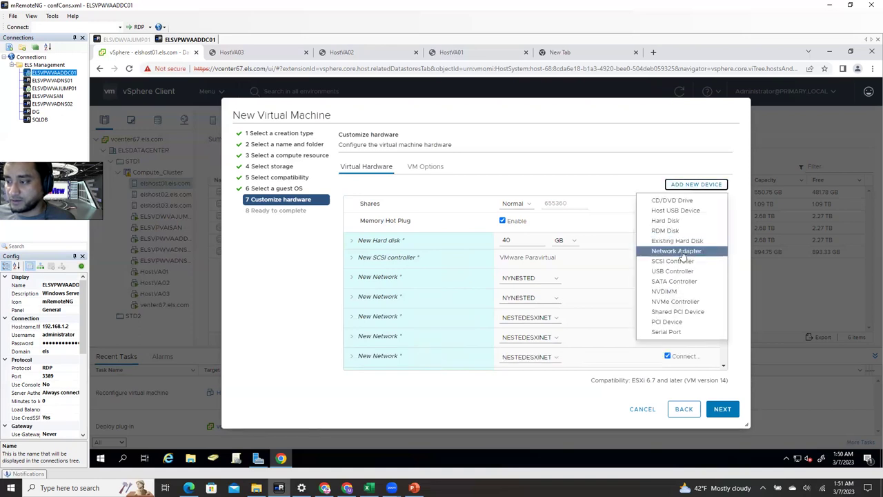
left_click(682, 253)
left_click(696, 184)
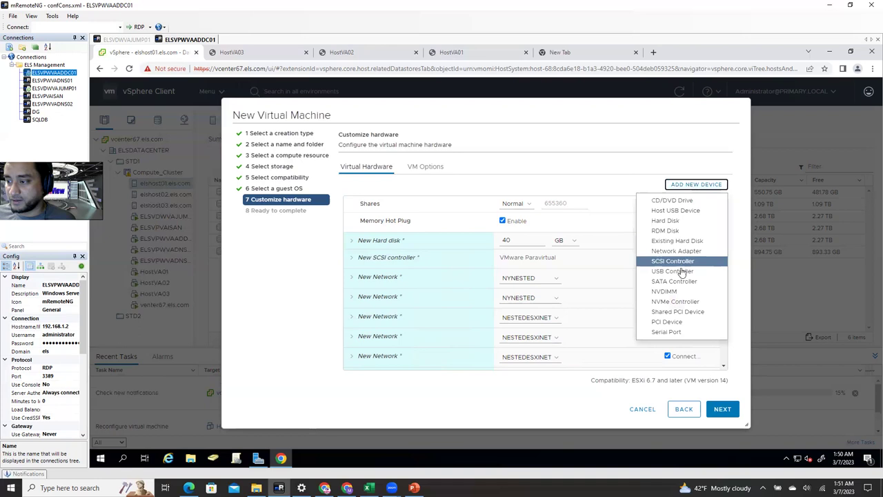
left_click(476, 284)
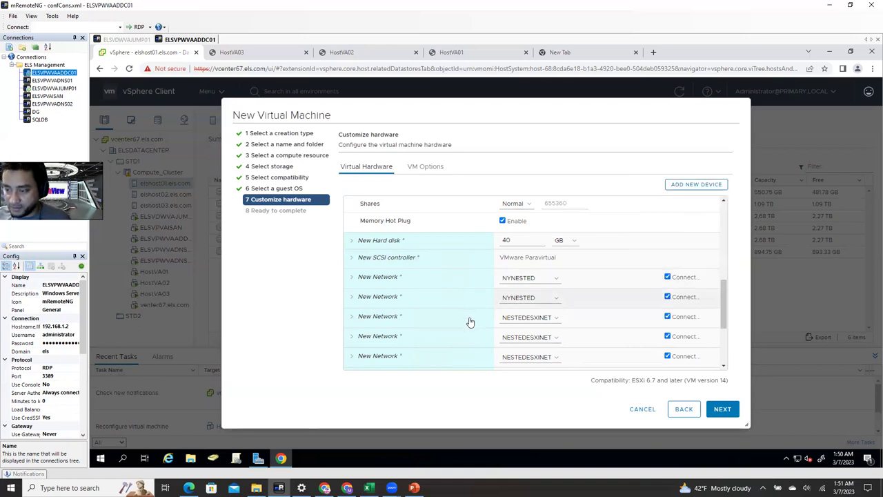
Switch the third and fourth network adapters to NYNESTED.
scroll(470, 321, "down", 2)
left_click(525, 272)
left_click(517, 290)
left_click(397, 242)
left_click(588, 350)
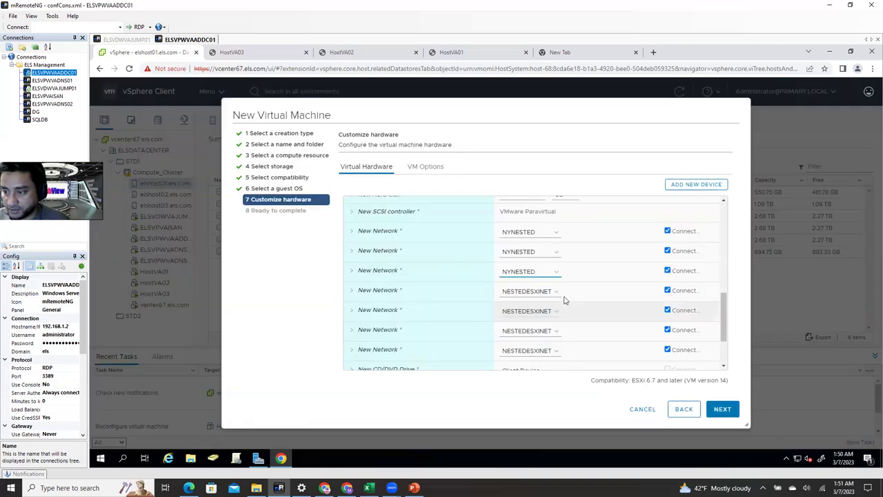
left_click(548, 292)
left_click(524, 302)
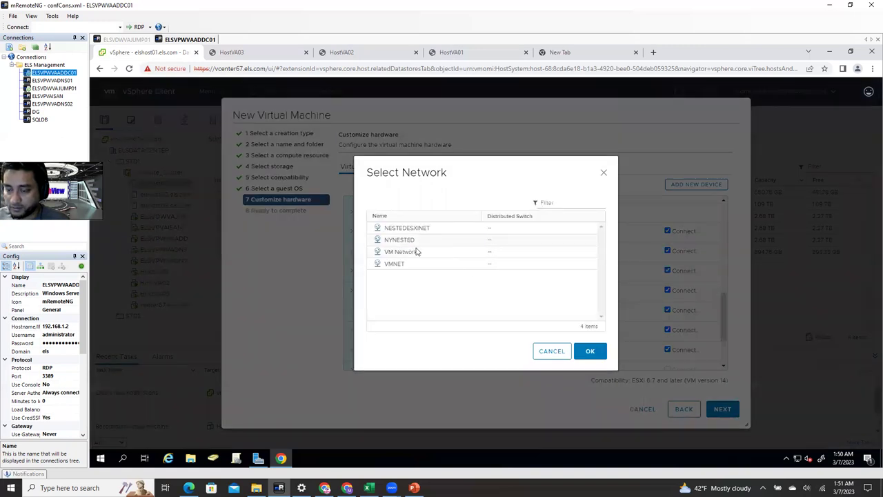
left_click(413, 240)
left_click(581, 347)
Switch the fifth and last network adapters to NYNESTED as well.
left_click(543, 312)
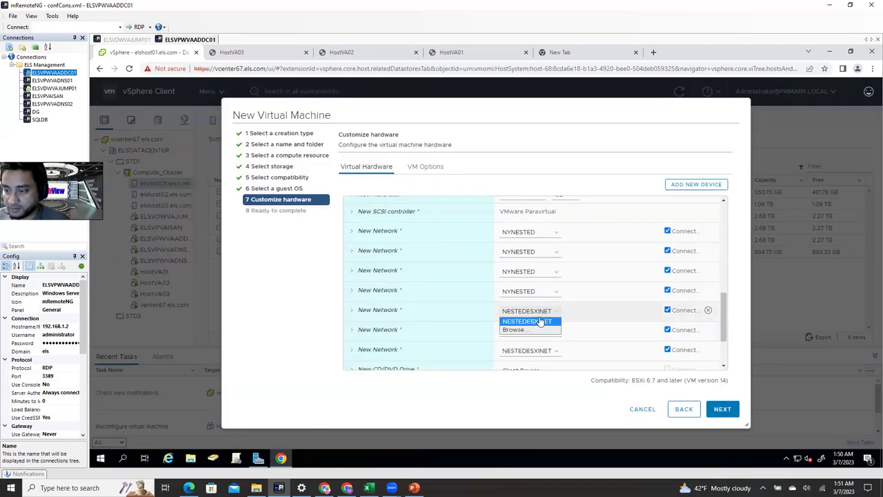
left_click(529, 329)
left_click(398, 241)
left_click(590, 350)
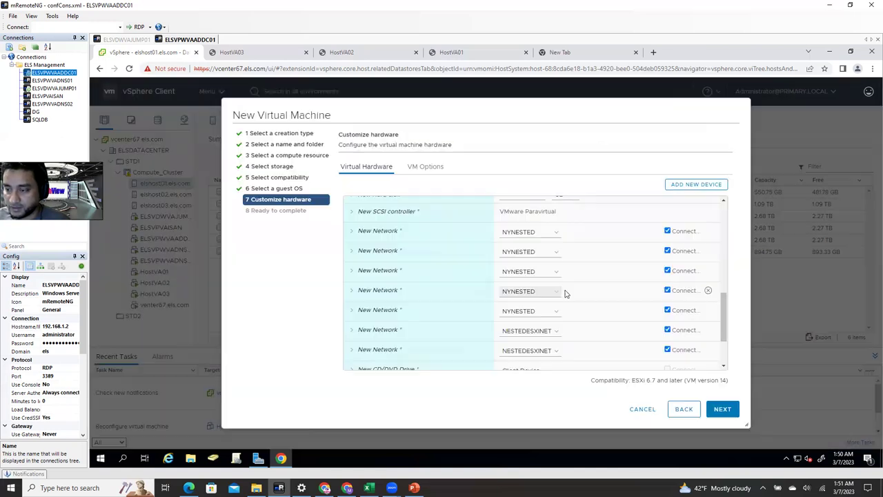
left_click(554, 331)
left_click(514, 351)
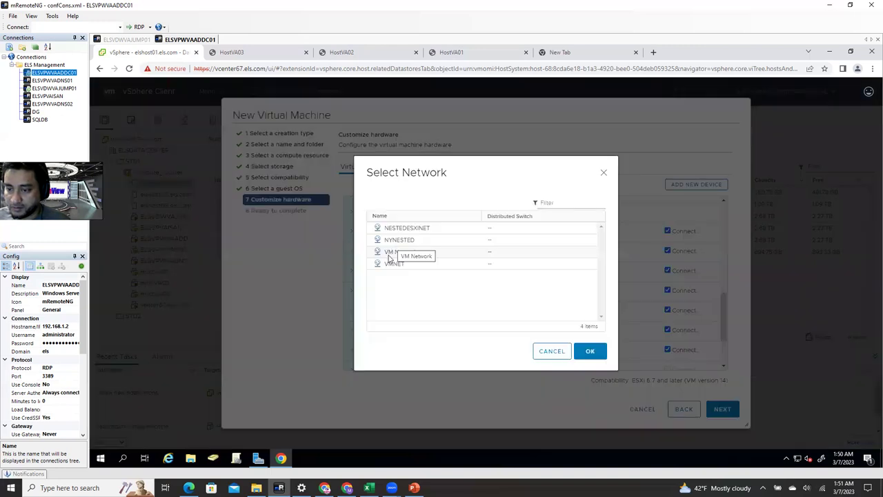
left_click(414, 240)
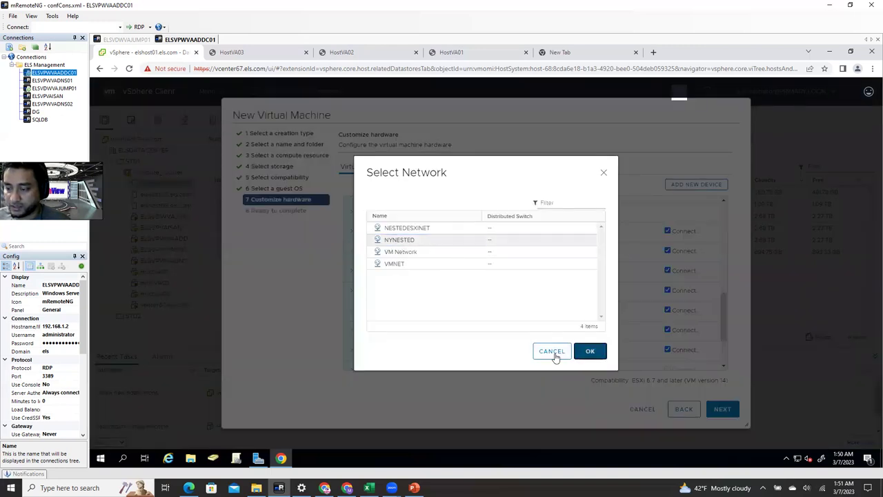
left_click(552, 351)
scroll(554, 343, "down", 1)
left_click(552, 283)
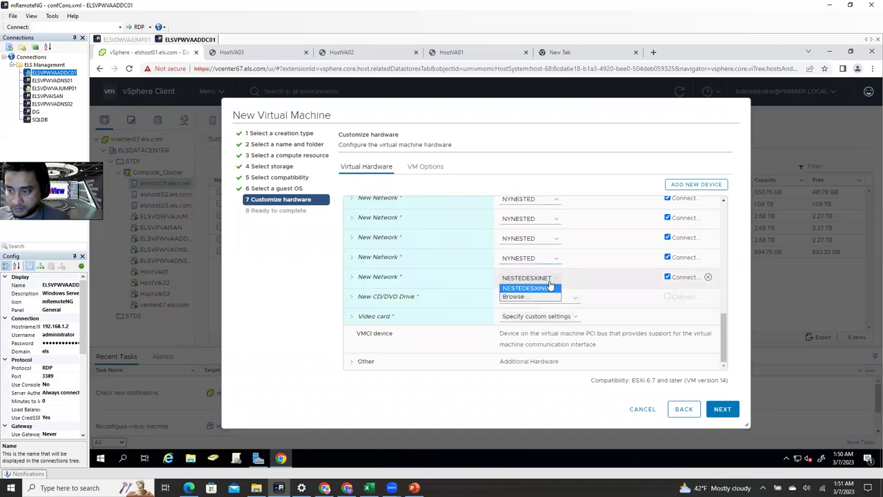
left_click(532, 297)
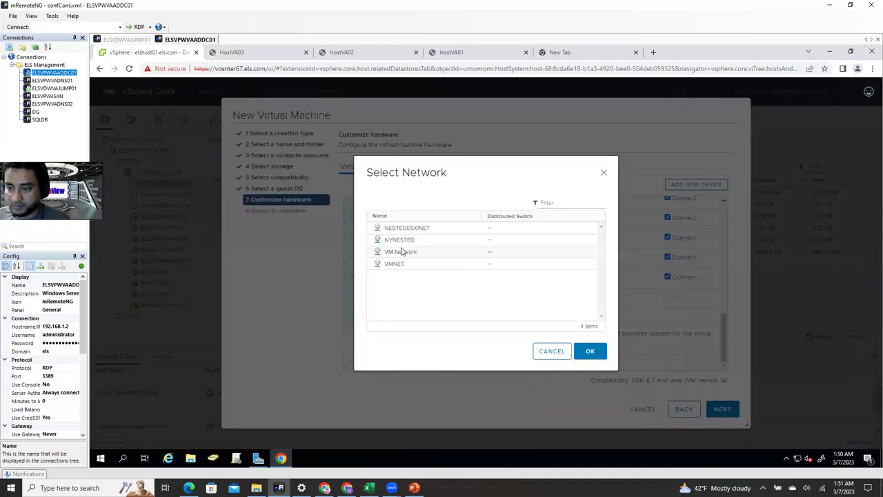
left_click(414, 240)
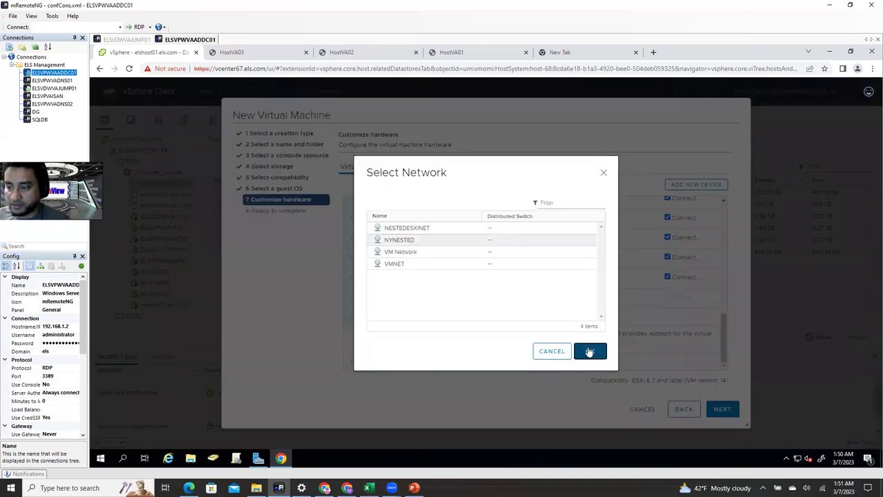
left_click(589, 352)
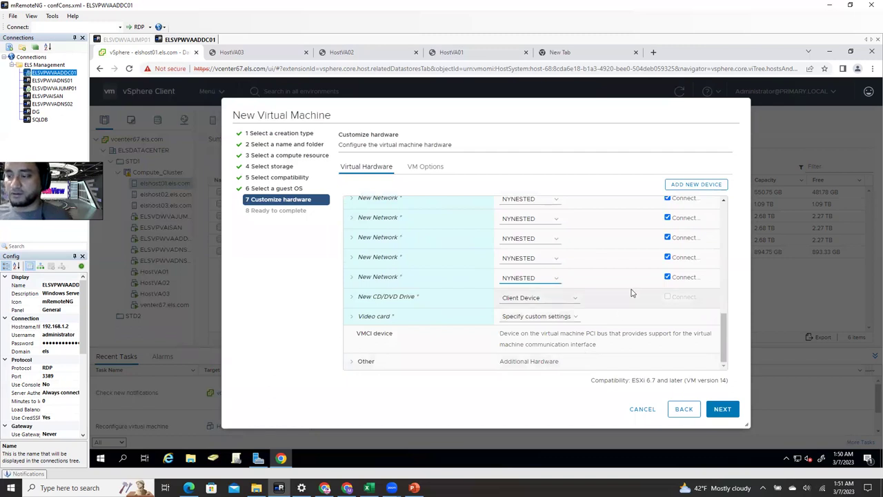
Set the CD/DVD drive to the ESXi 6.7.0 update02 installer ISO in NAS01's ISO folder.
left_click(512, 300)
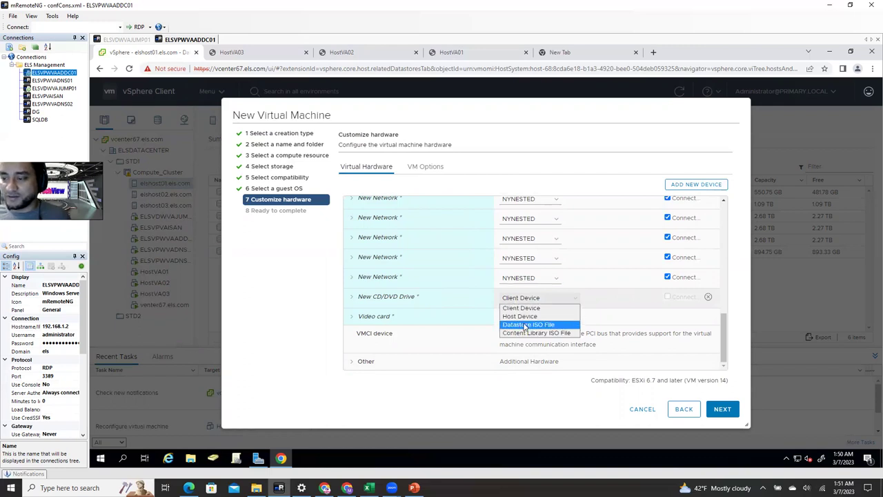
left_click(525, 325)
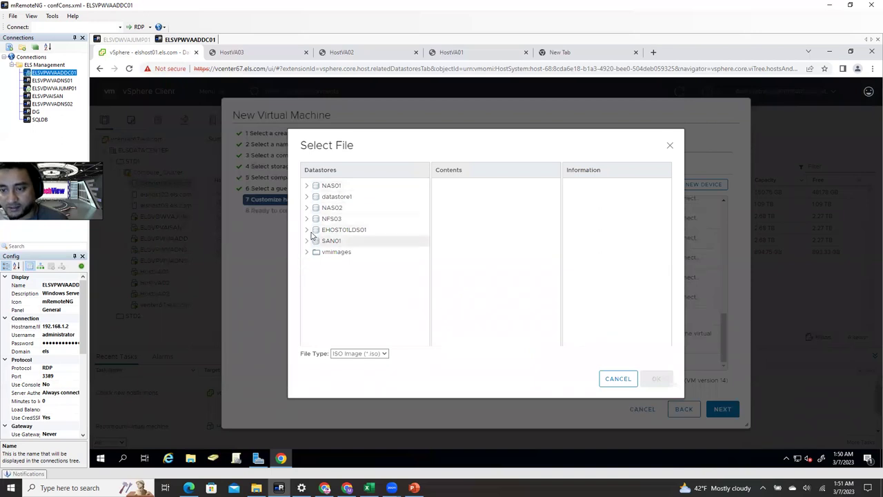
left_click(307, 185)
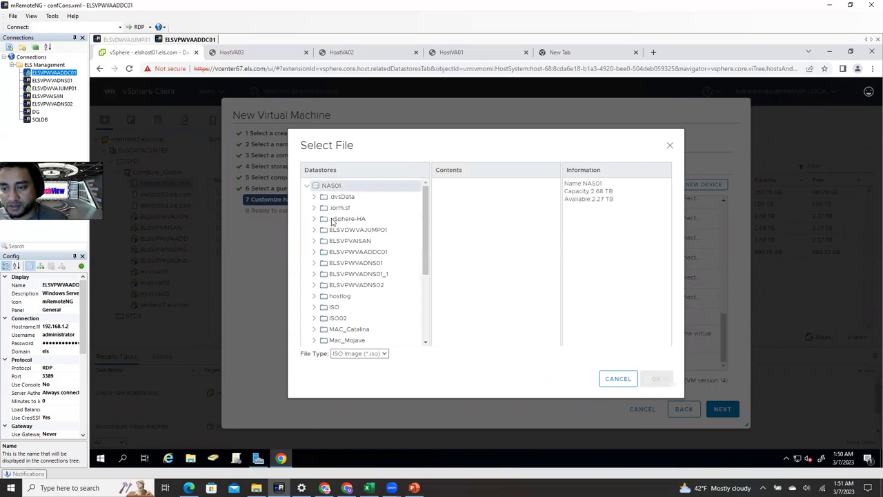
left_click(334, 307)
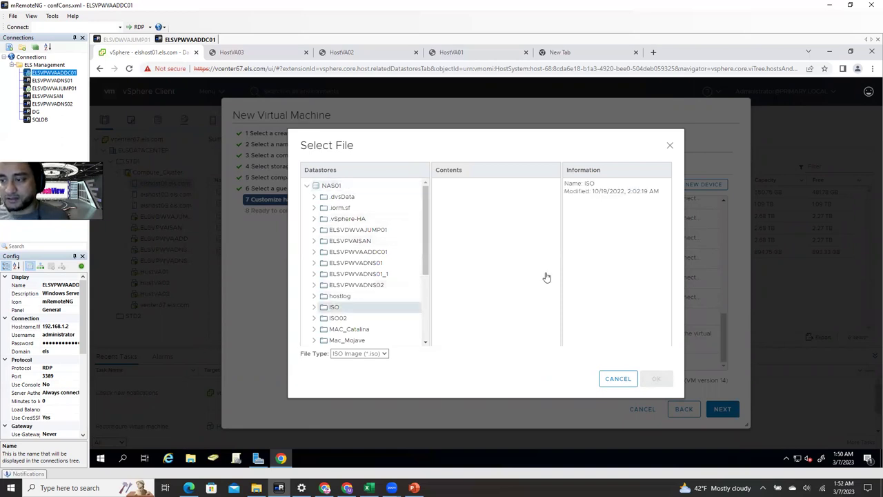
scroll(529, 286, "down", 3)
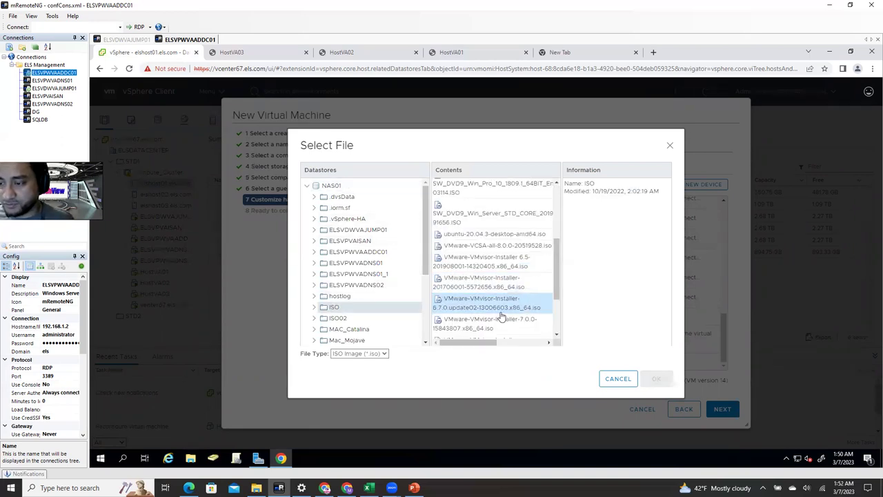
left_click(478, 309)
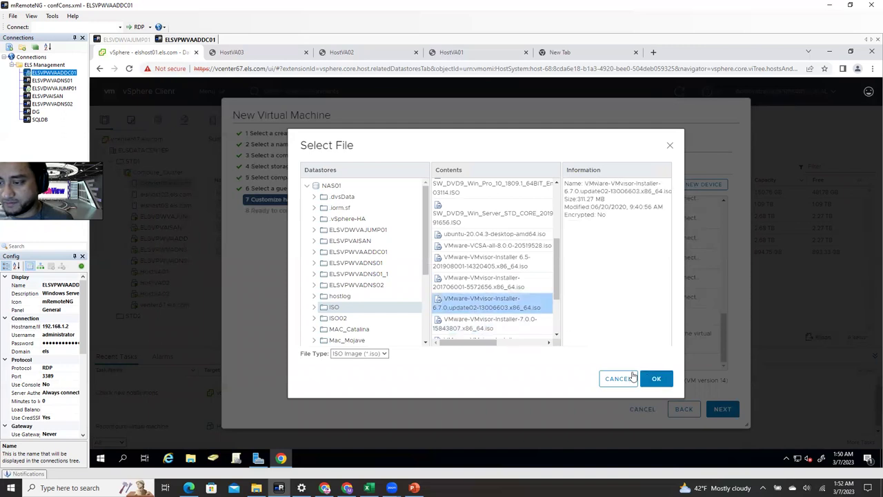
left_click(656, 379)
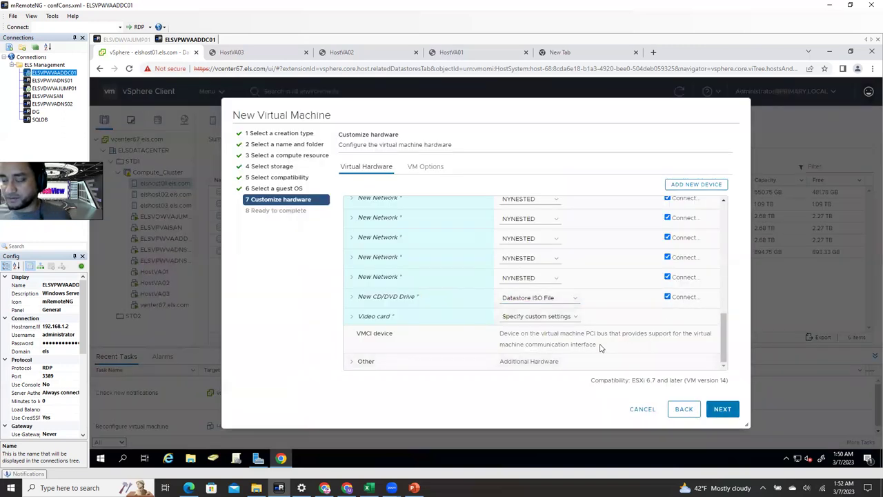
Change the new 40 GB hard disk's provisioning to Thin Provision.
left_click(352, 298)
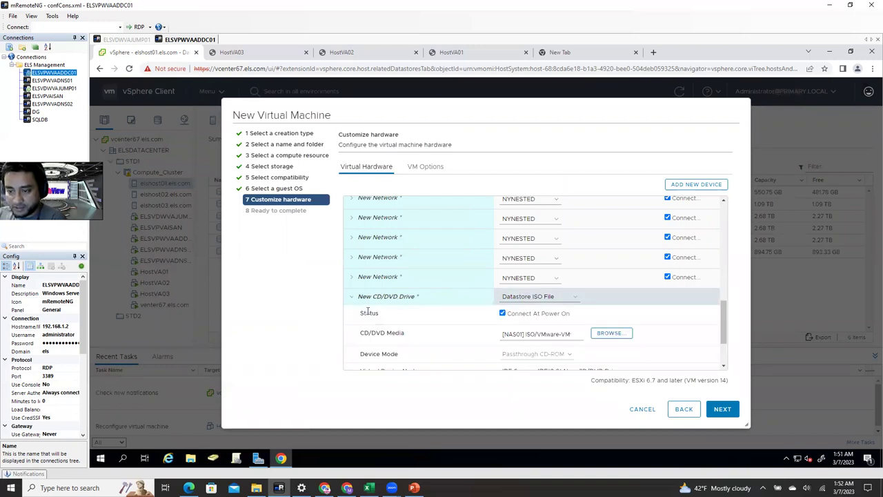
scroll(496, 325, "up", 5)
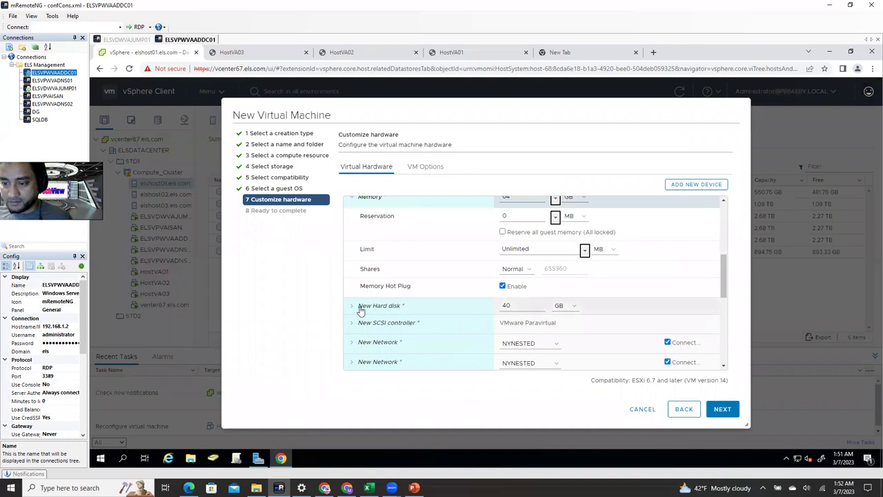
left_click(483, 306)
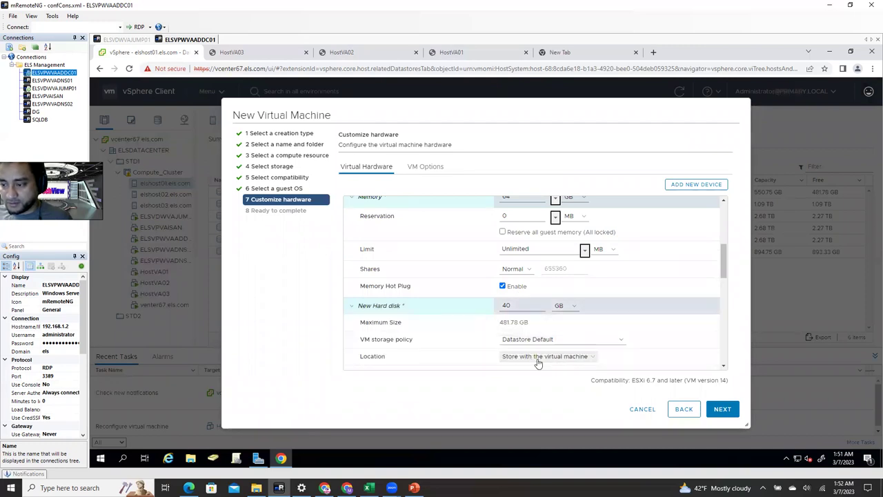
scroll(542, 331, "down", 2)
left_click(547, 283)
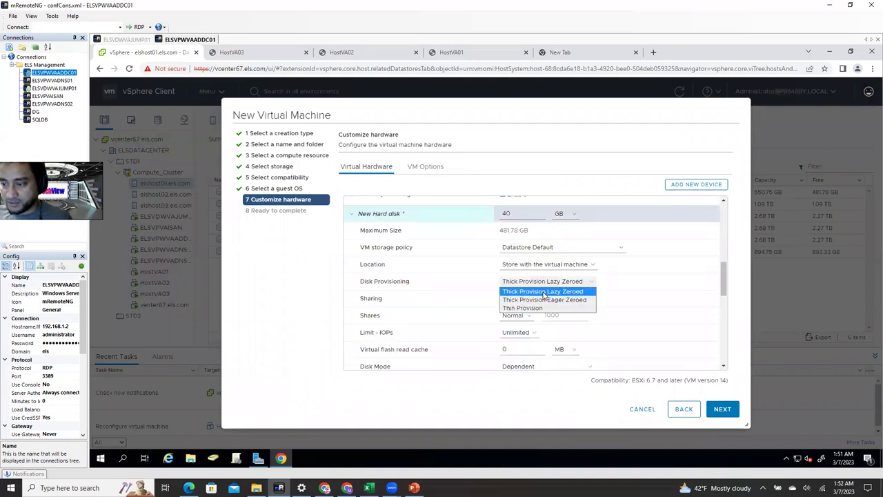
left_click(538, 309)
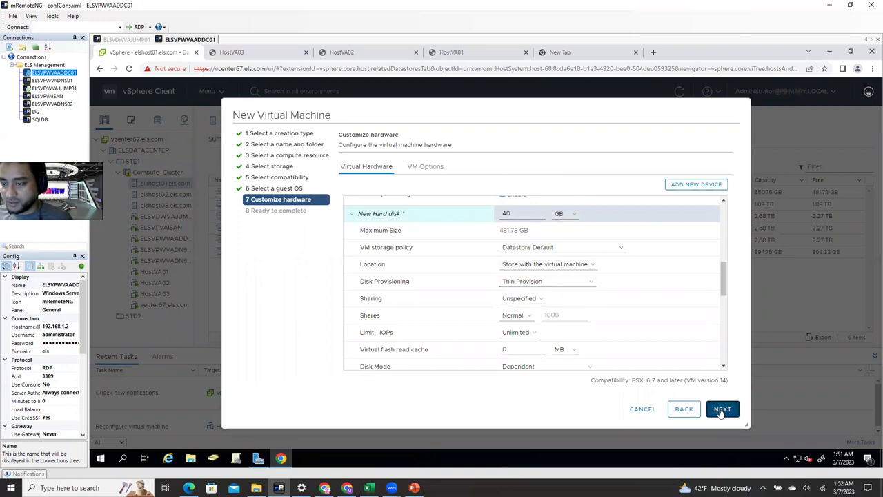
Enable VMware Tools upgrade checks before power-on and guest time sync with the host.
left_click(429, 169)
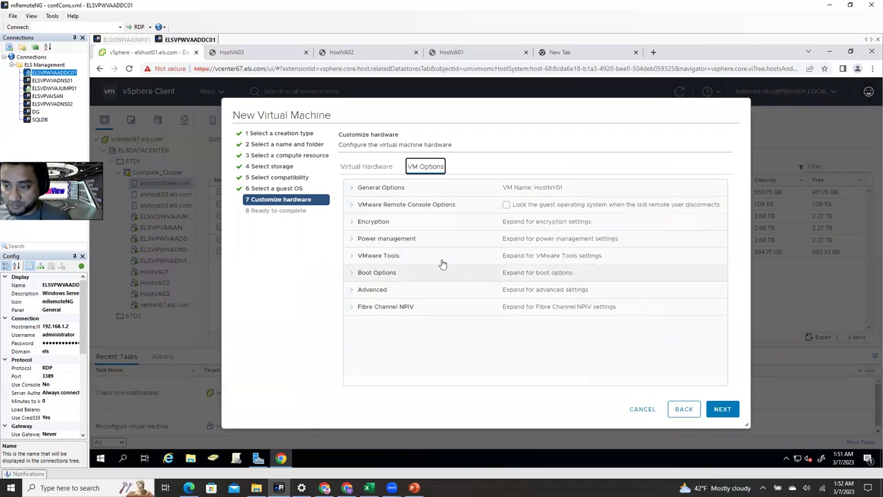
left_click(381, 257)
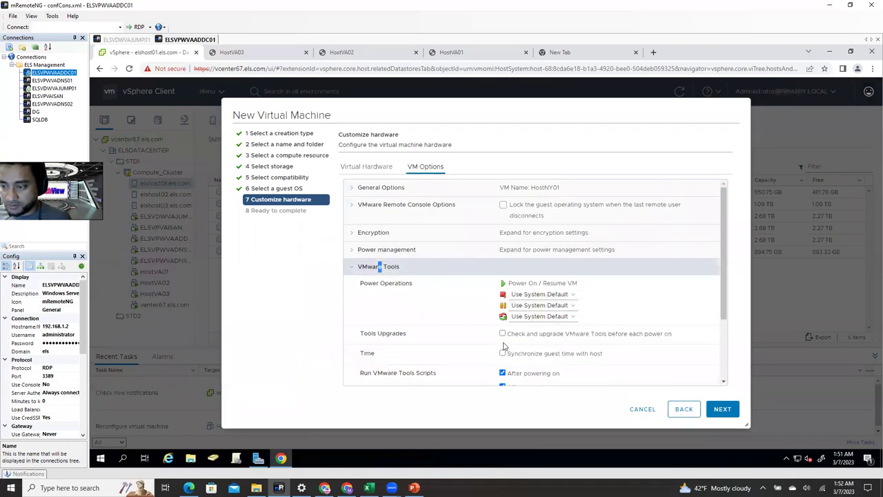
scroll(508, 368, "down", 2)
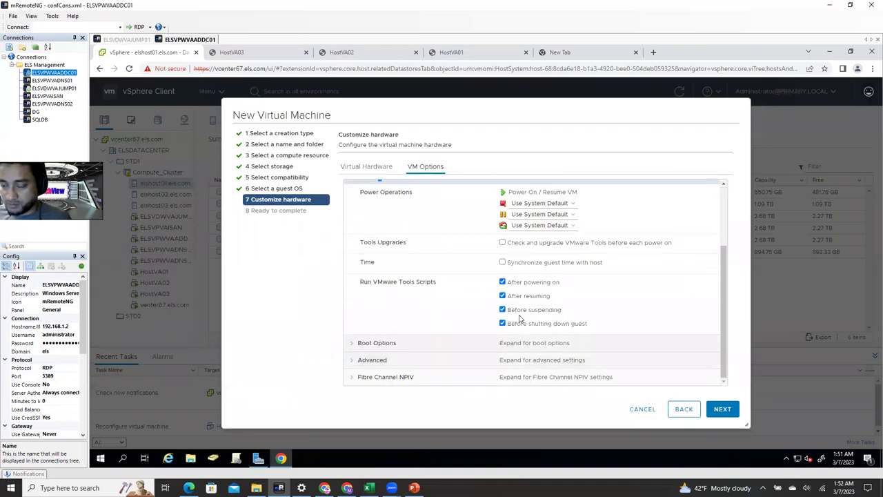
left_click(502, 243)
left_click(502, 262)
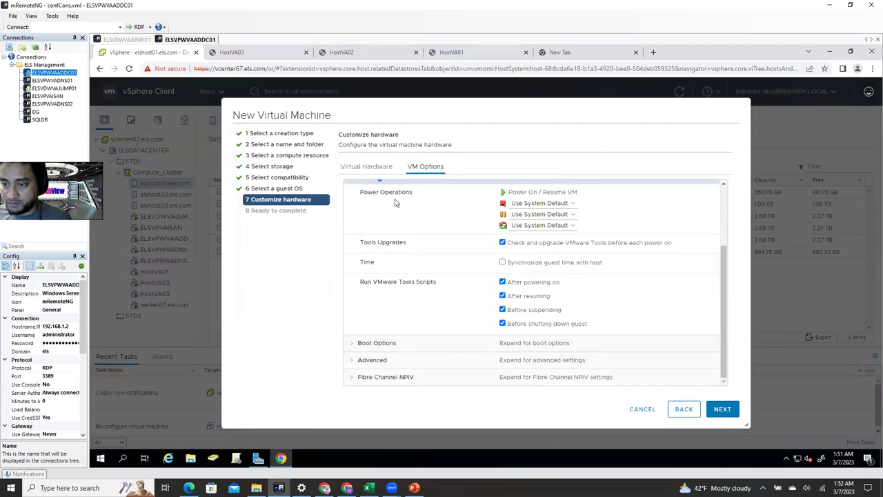
Set the boot firmware to BIOS and finish creating the HostNY01 VM.
left_click(366, 168)
left_click(425, 168)
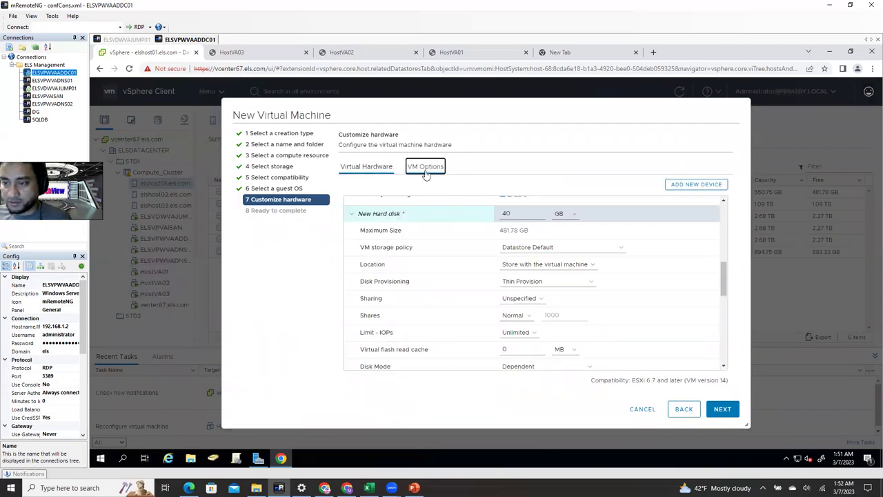
left_click(447, 344)
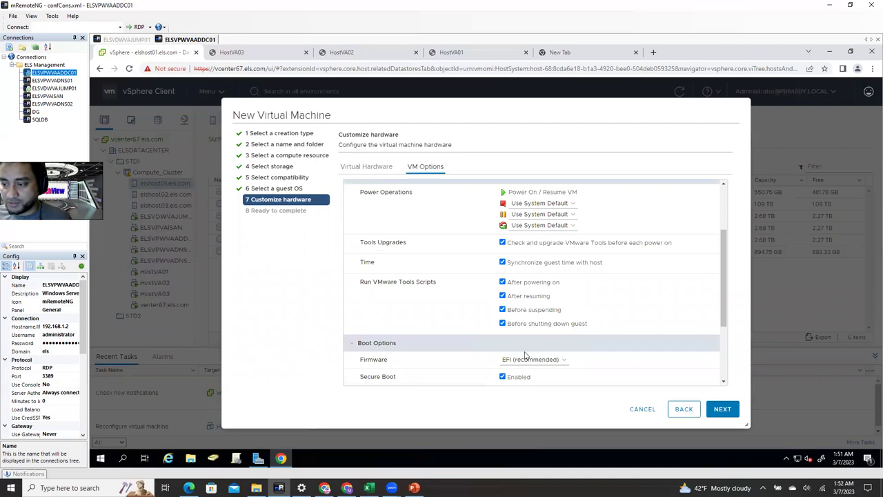
left_click(511, 360)
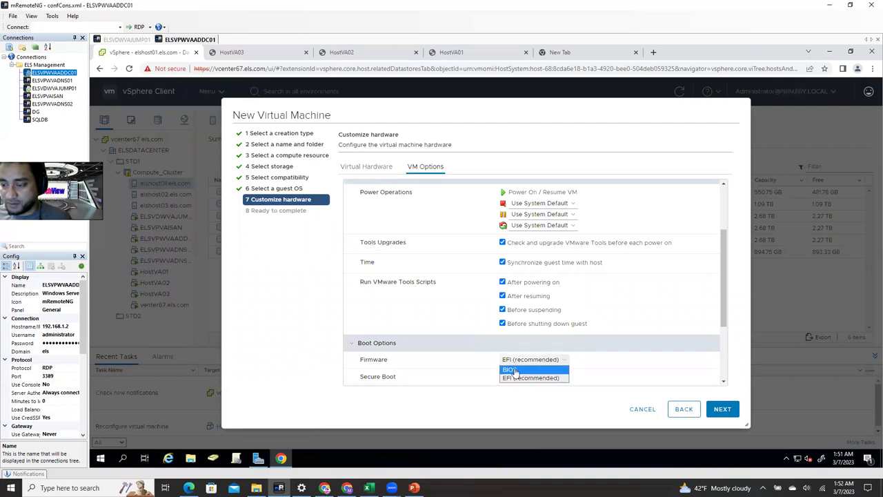
left_click(511, 371)
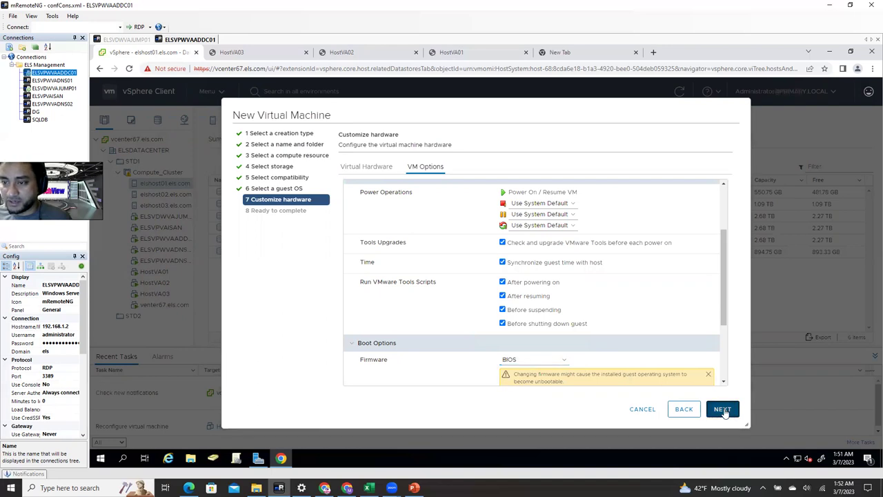
left_click(722, 410)
left_click(724, 410)
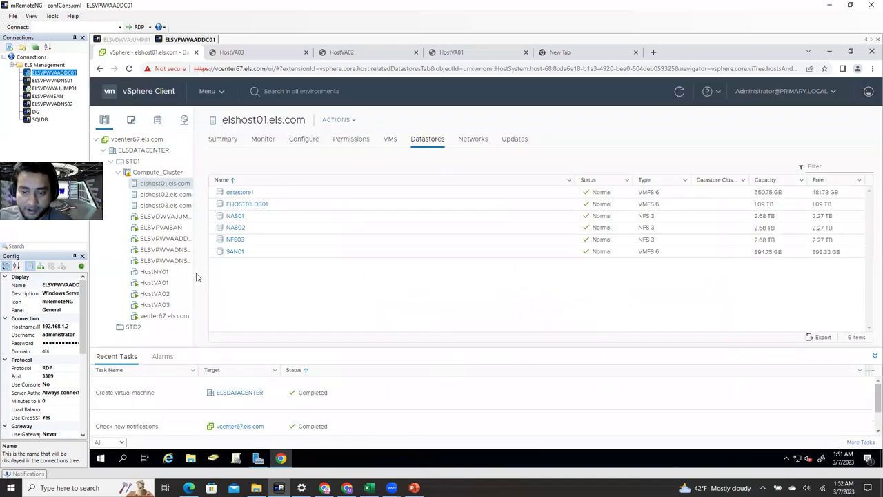
Start a new virtual machine on elshost02.els.com named HostNY02.
left_click(165, 197)
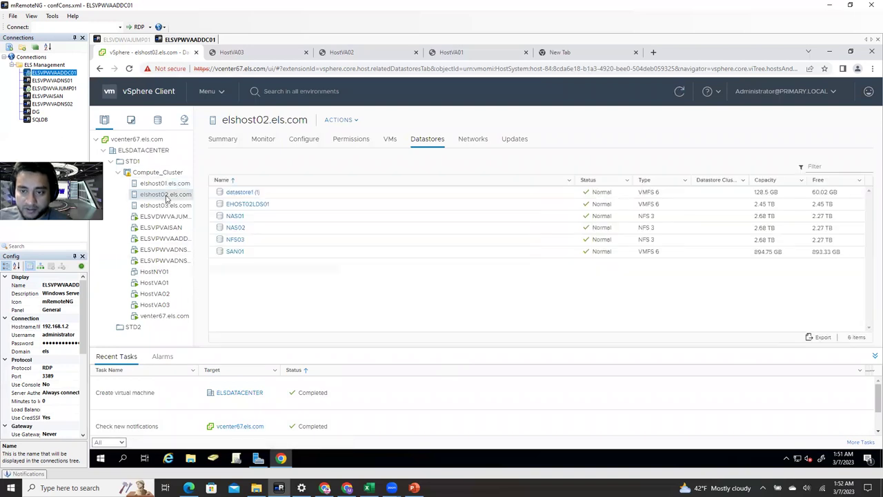
right_click(166, 198)
left_click(230, 121)
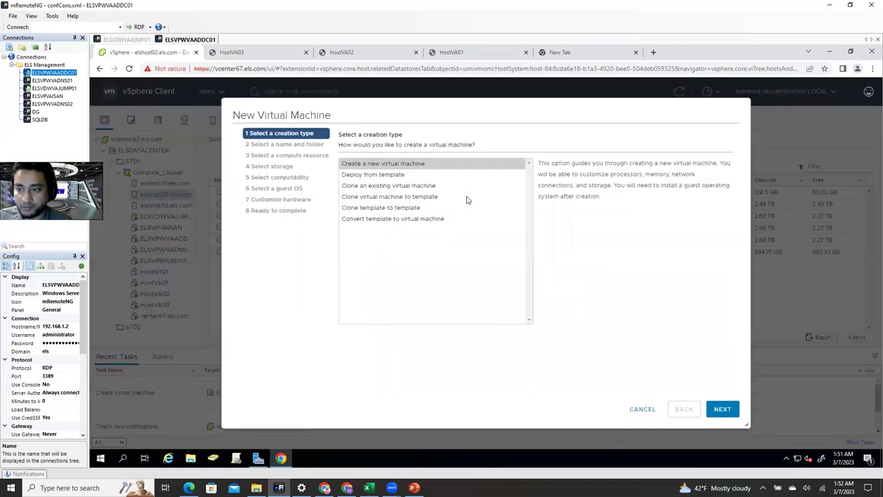
left_click(721, 409)
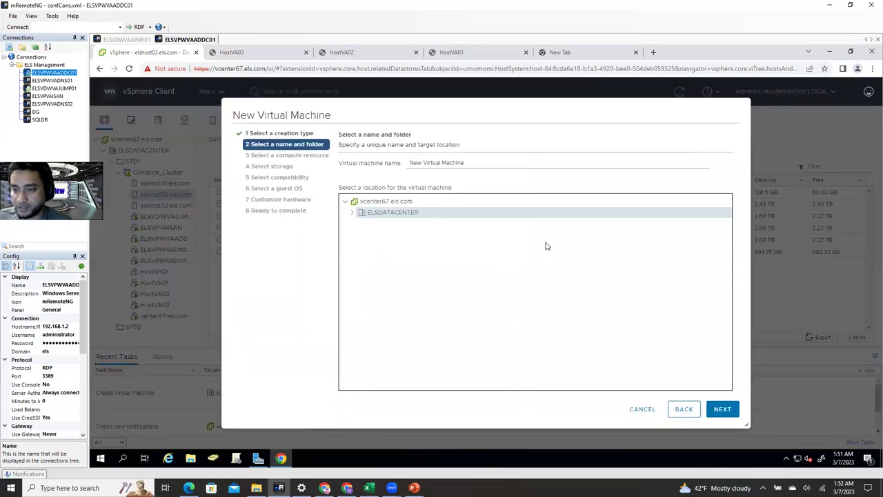
left_click_drag(476, 163, 397, 163)
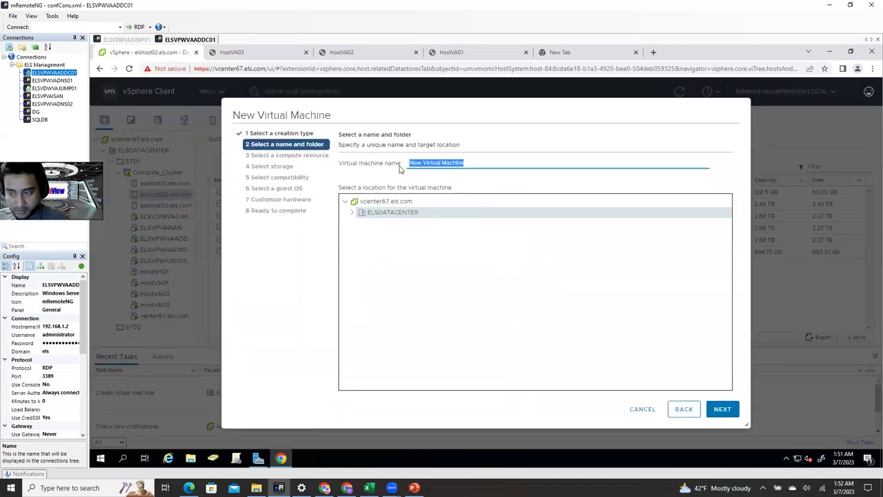
type("HostNY01")
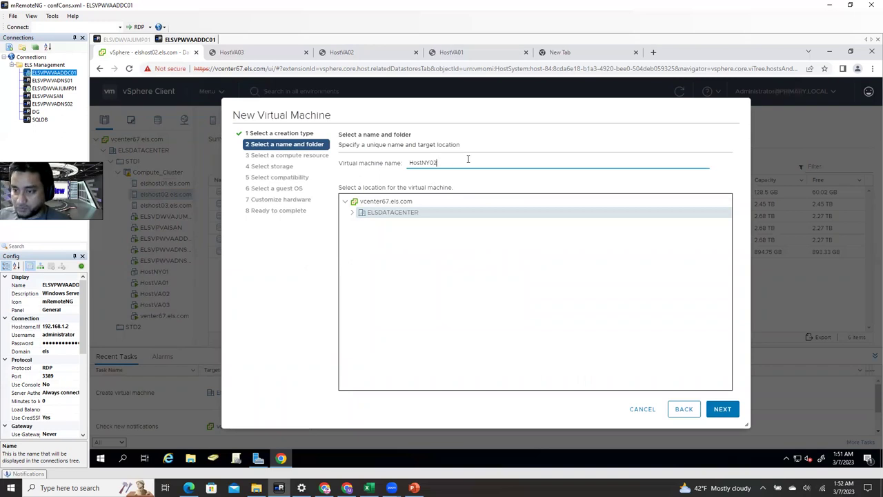
Accept elshost02 as compute resource, the default storage, and ESXi 6.7 compatibility.
left_click(722, 409)
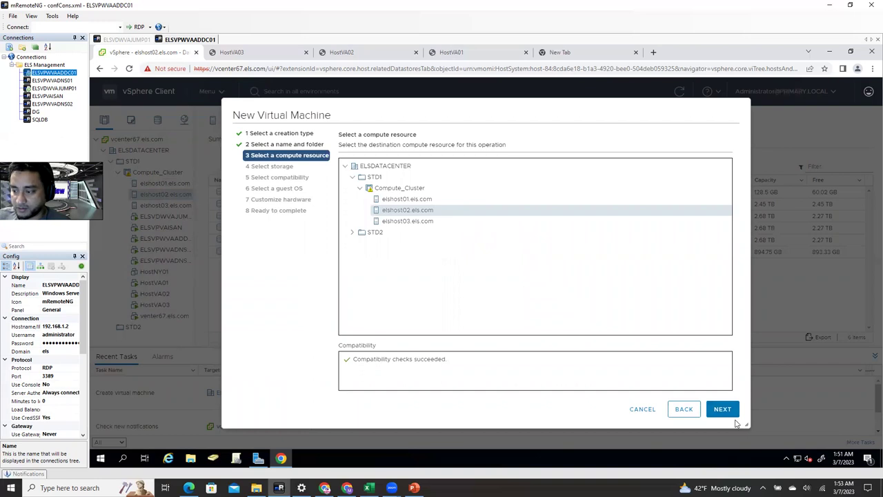
left_click(722, 409)
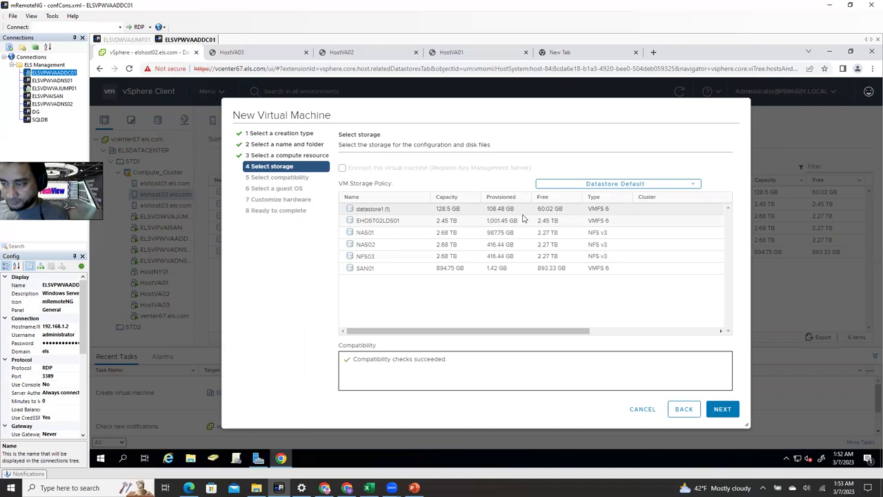
left_click(717, 412)
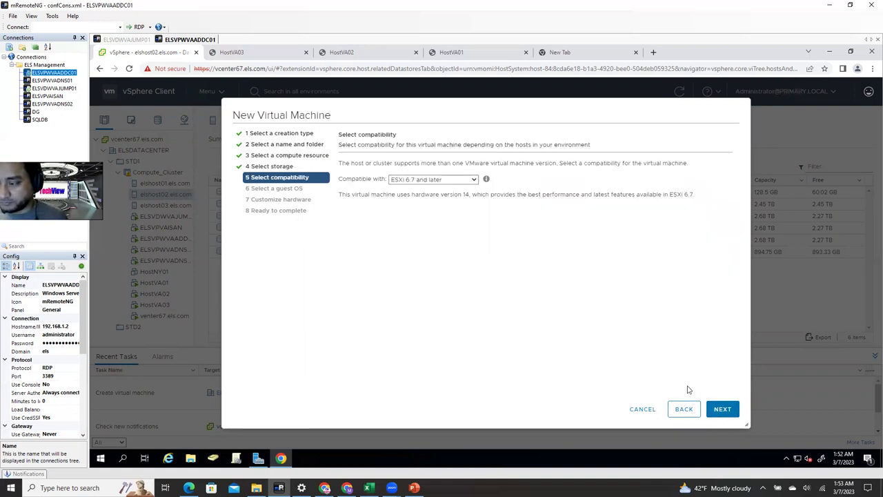
left_click(722, 410)
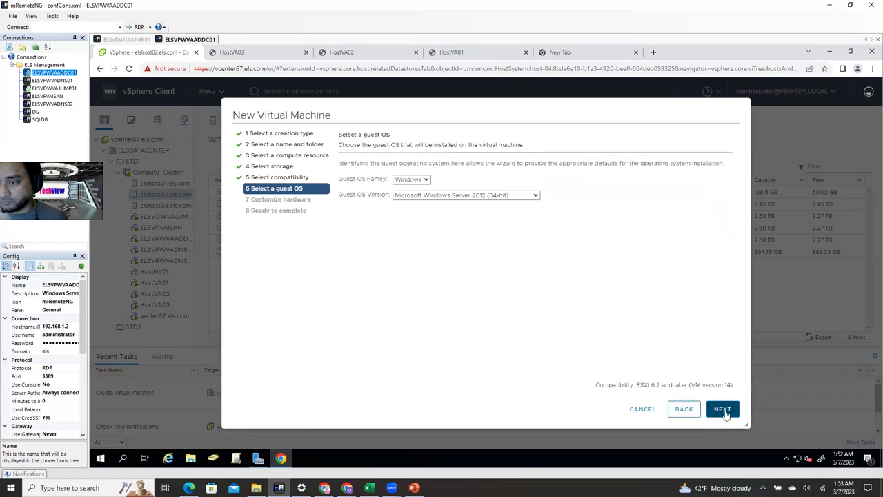
Set the guest OS to family Other, version VMware ESXi 6.5 or later.
left_click(422, 181)
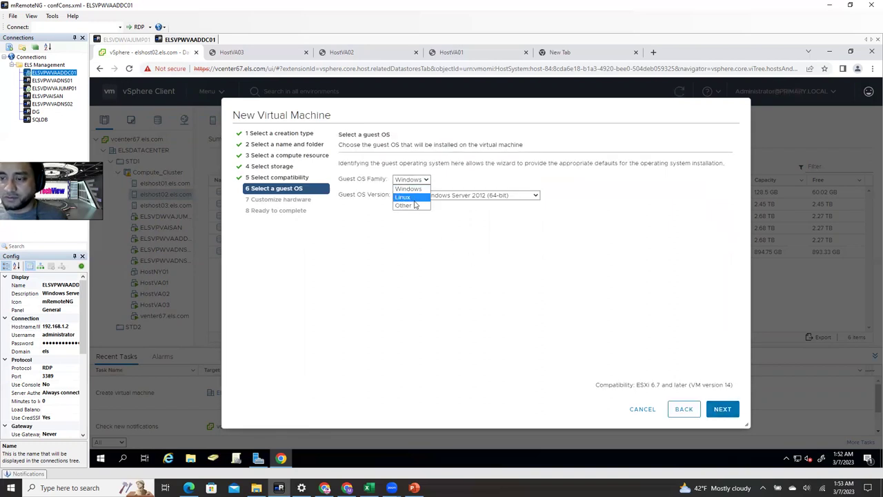
left_click(403, 206)
left_click(450, 196)
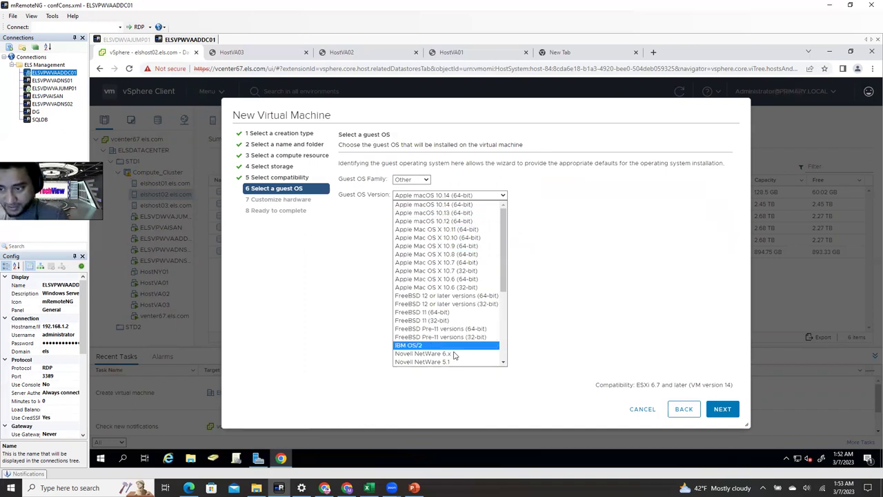
scroll(454, 355, "down", 3)
left_click(461, 352)
left_click(474, 196)
left_click(486, 196)
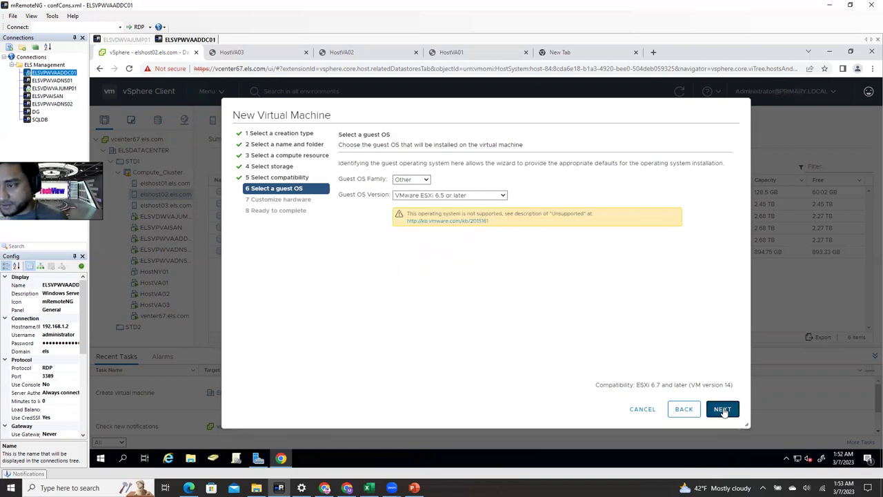
left_click(722, 410)
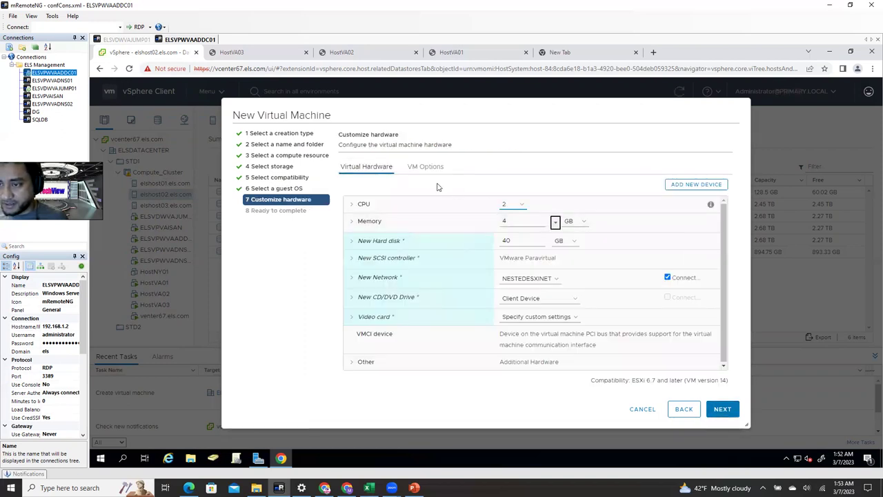
Give the VM 24 CPUs at 12 cores per socket with CPU Hot Add enabled.
left_click(350, 205)
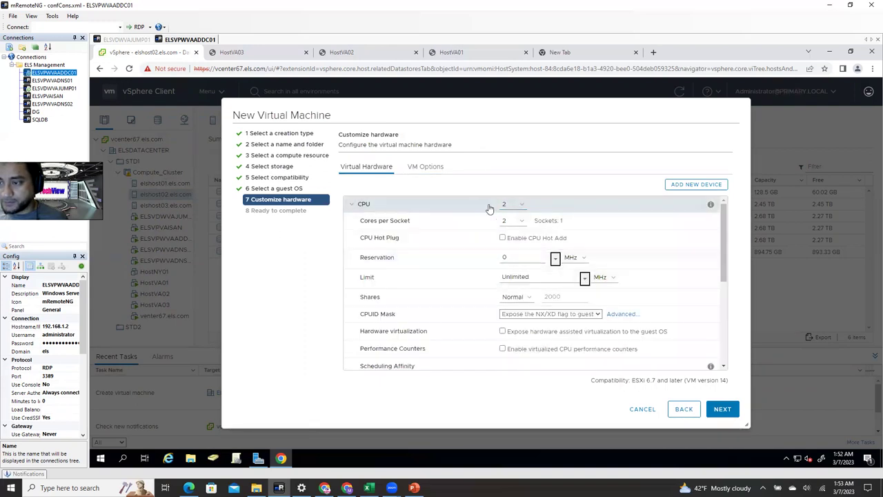
left_click(512, 204)
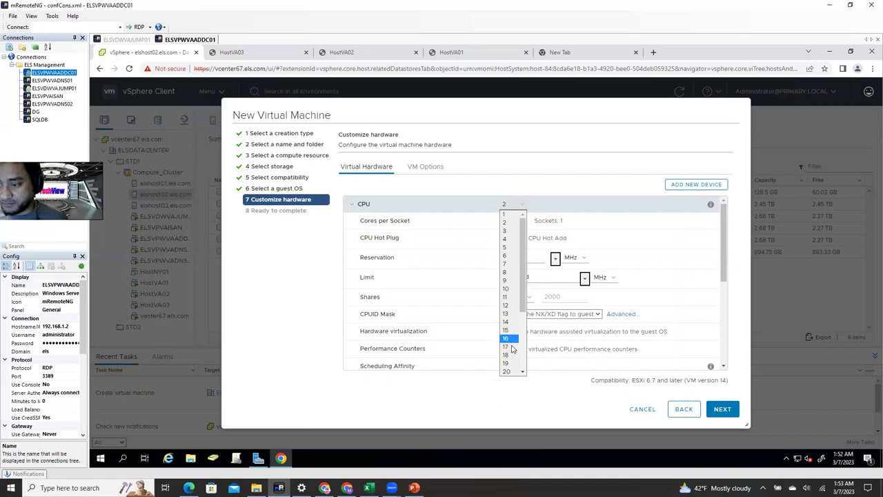
key("Escape")
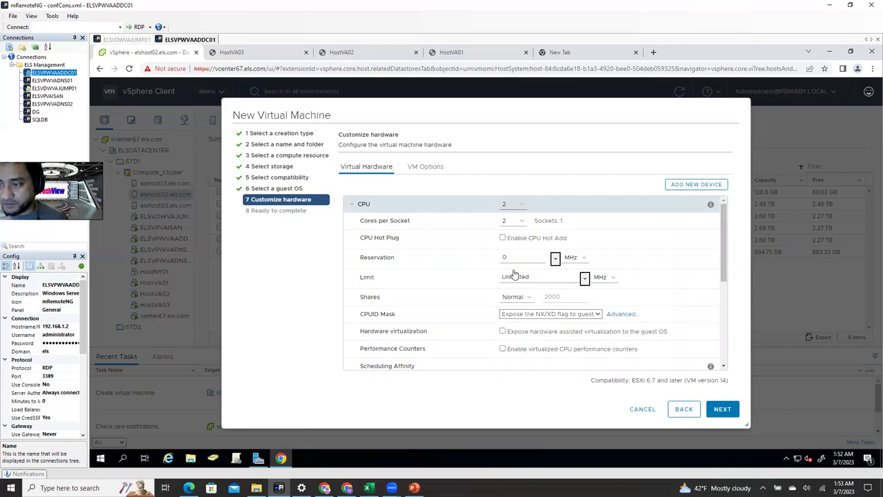
left_click(509, 221)
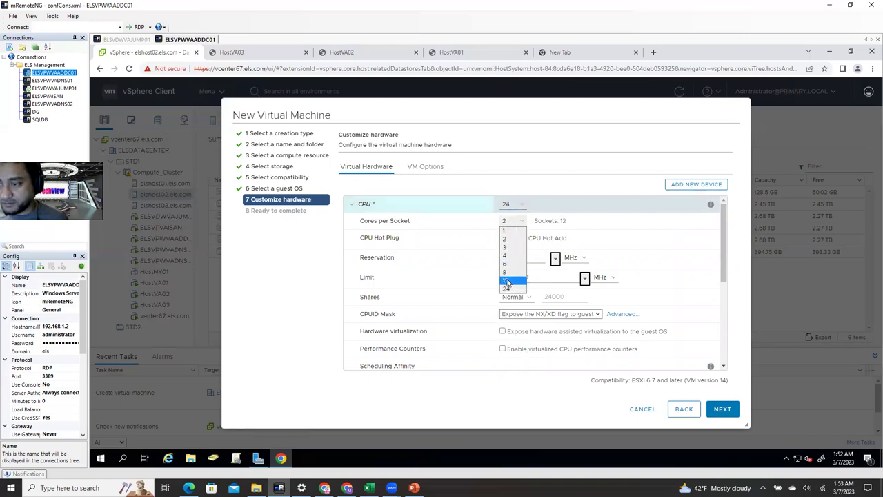
left_click(509, 281)
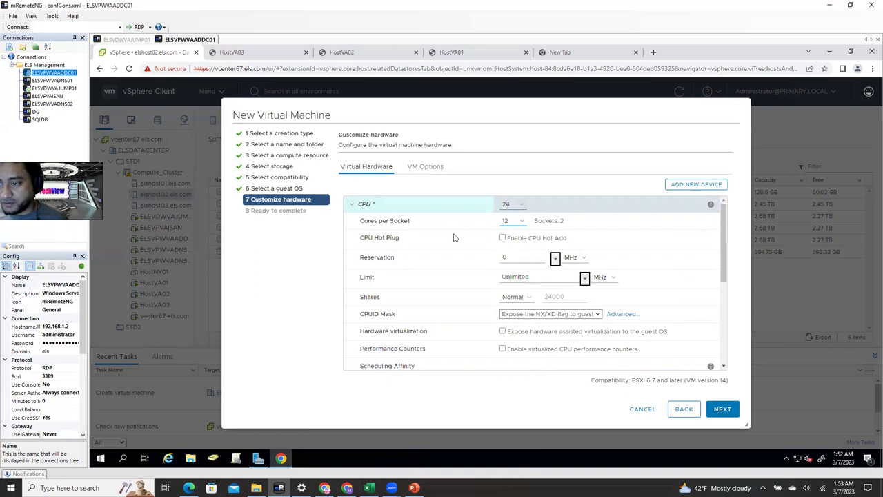
left_click(502, 238)
Set memory to 64 GB and enable Memory Hot Plug.
scroll(467, 329, "down", 2)
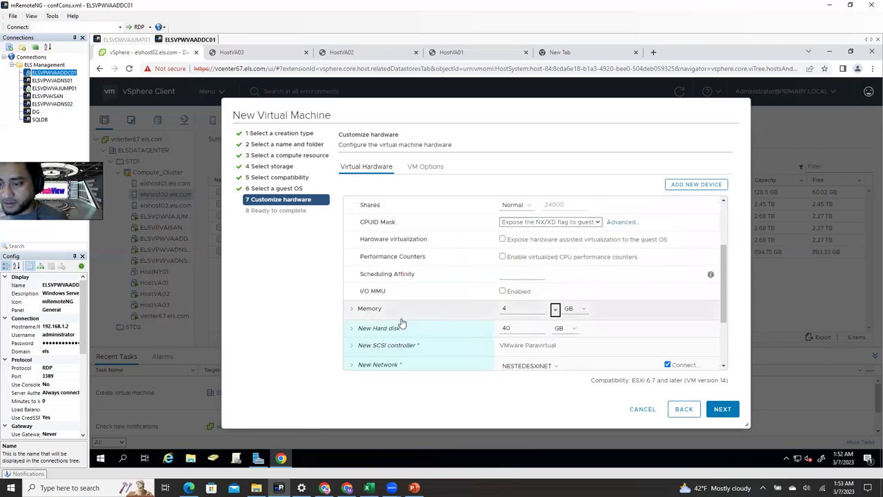
double_click(505, 308)
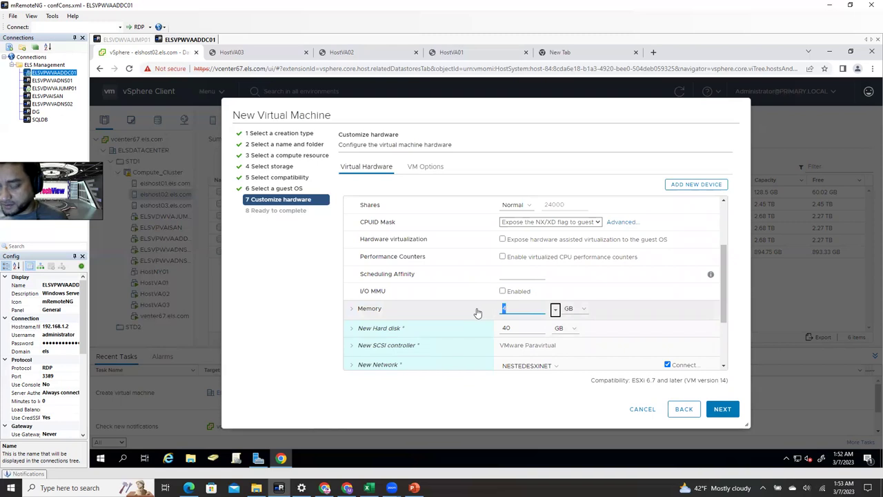
type("64")
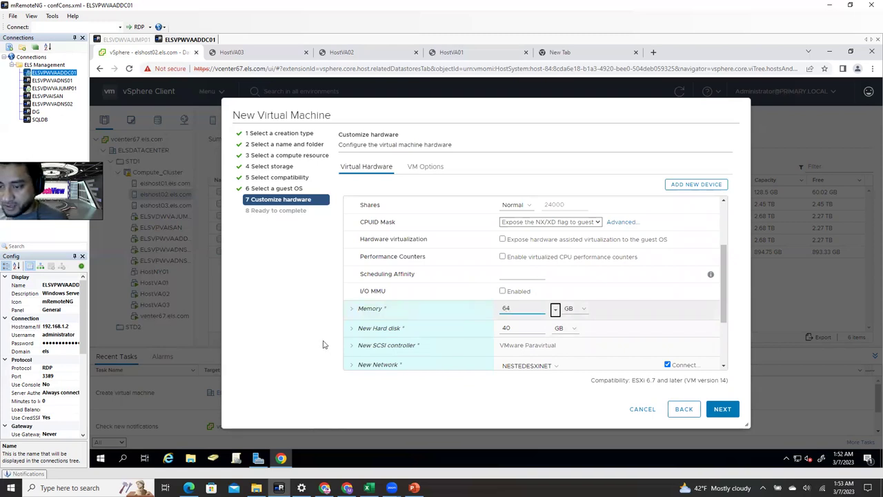
left_click(352, 308)
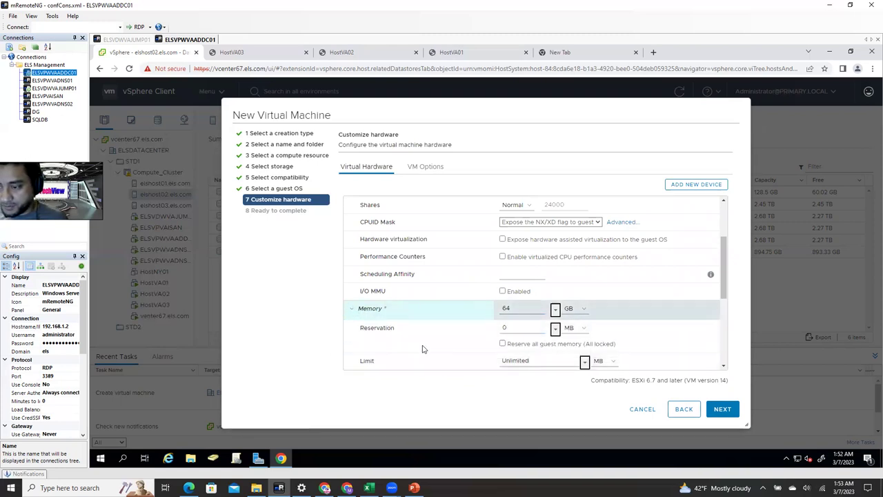
scroll(422, 348, "down", 3)
left_click(503, 222)
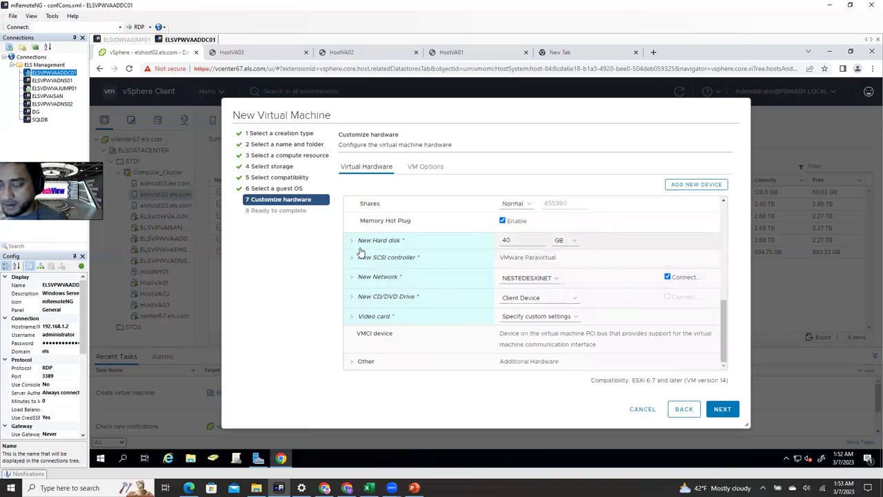
Make the new hard disk 20 GB with Thin Provision.
double_click(501, 240)
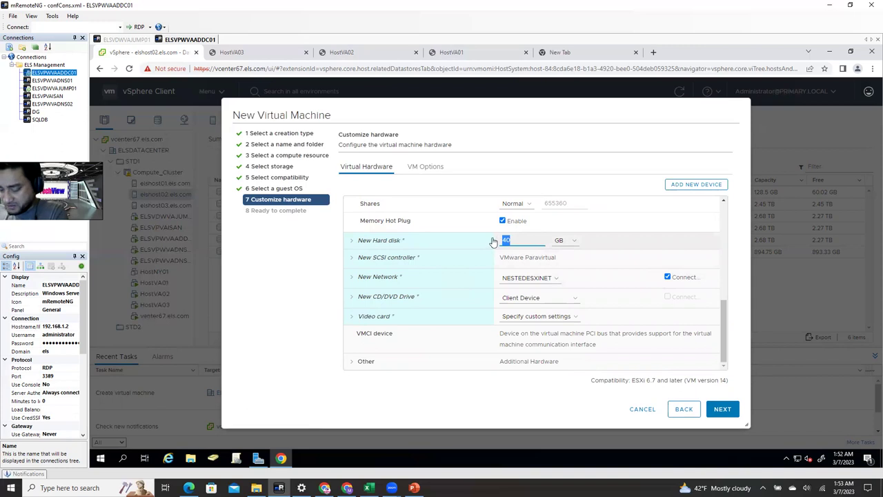
type("20")
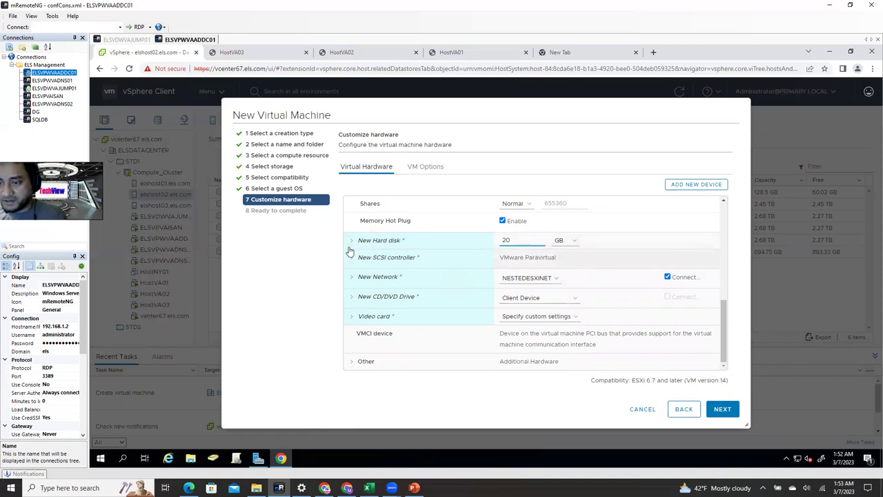
left_click(531, 308)
left_click(528, 335)
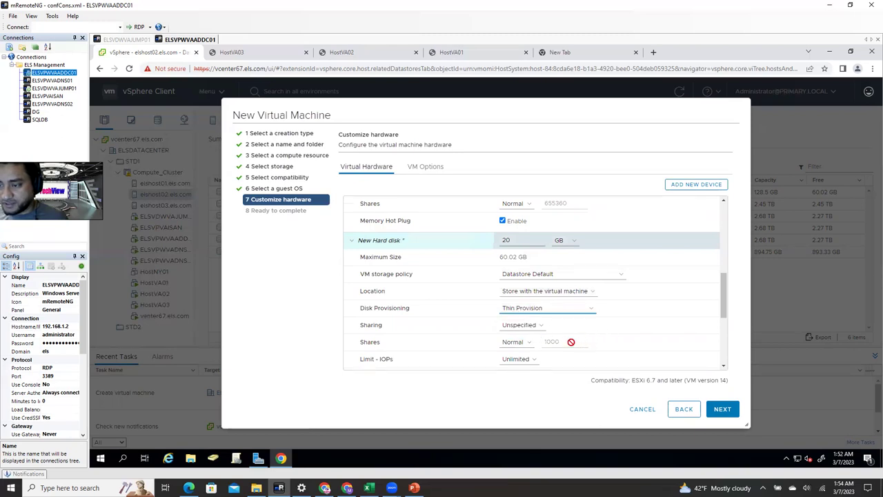
scroll(463, 328, "down", 2)
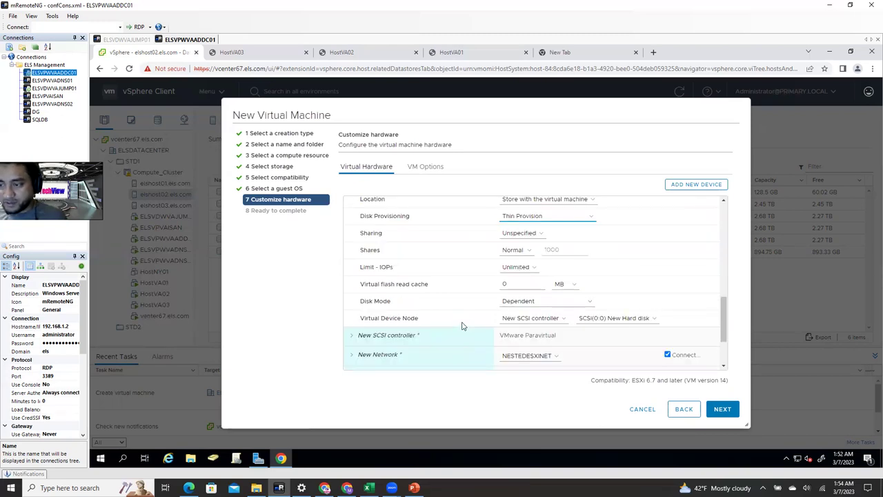
scroll(457, 325, "down", 1)
scroll(449, 319, "down", 1)
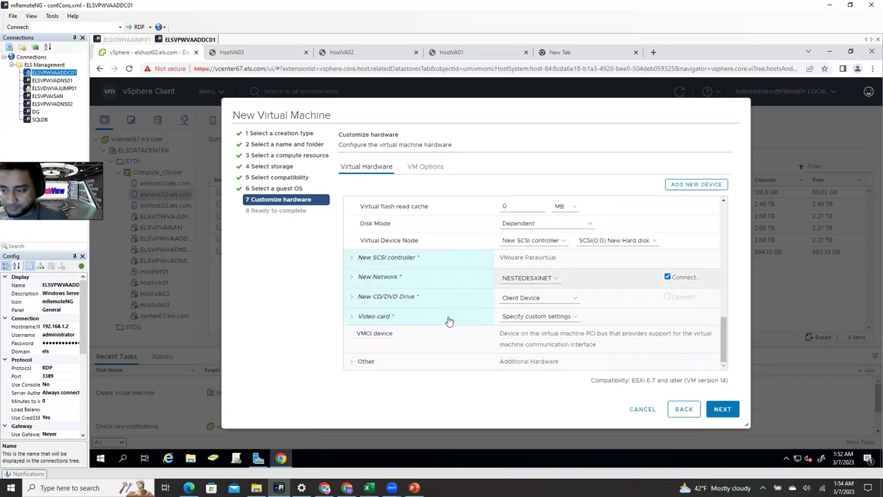
Connect the first network adapter to the NYNESTED network.
left_click(535, 278)
left_click(528, 295)
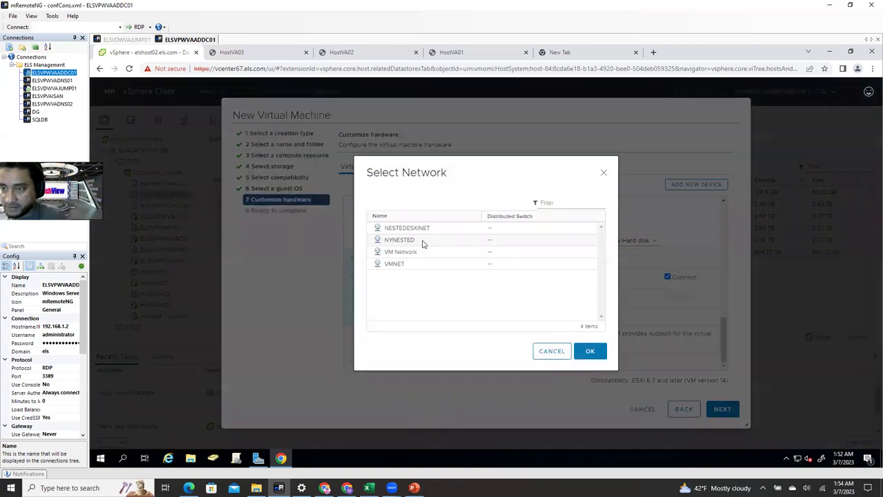
left_click(421, 240)
left_click(590, 352)
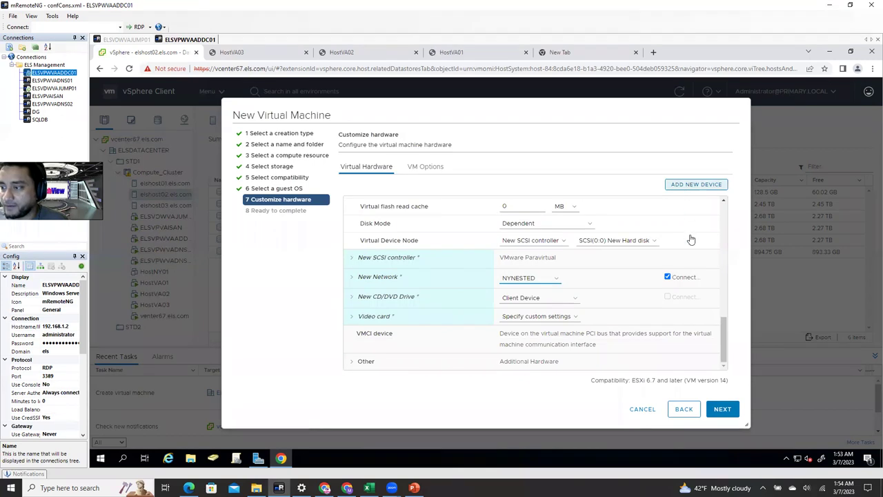
Add several more network adapters, left on NESTEDESXINET.
left_click(688, 251)
left_click(695, 184)
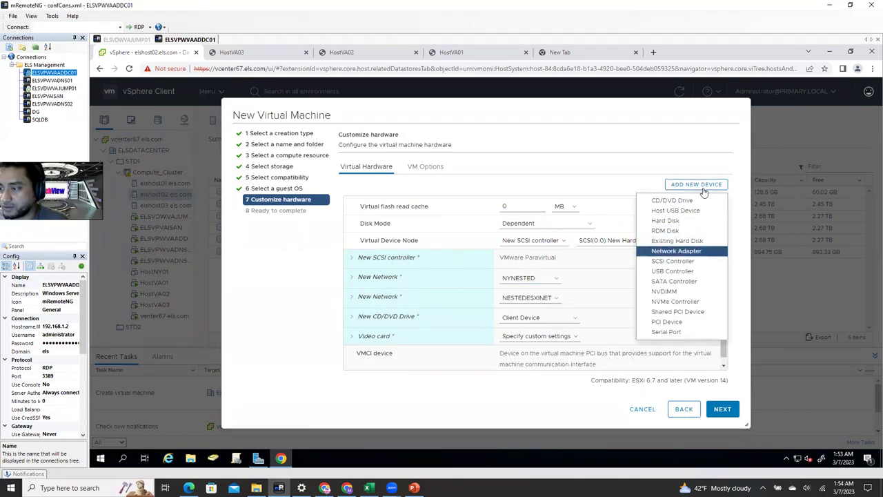
left_click(688, 251)
left_click(695, 184)
left_click(682, 251)
left_click(695, 184)
left_click(682, 251)
left_click(695, 184)
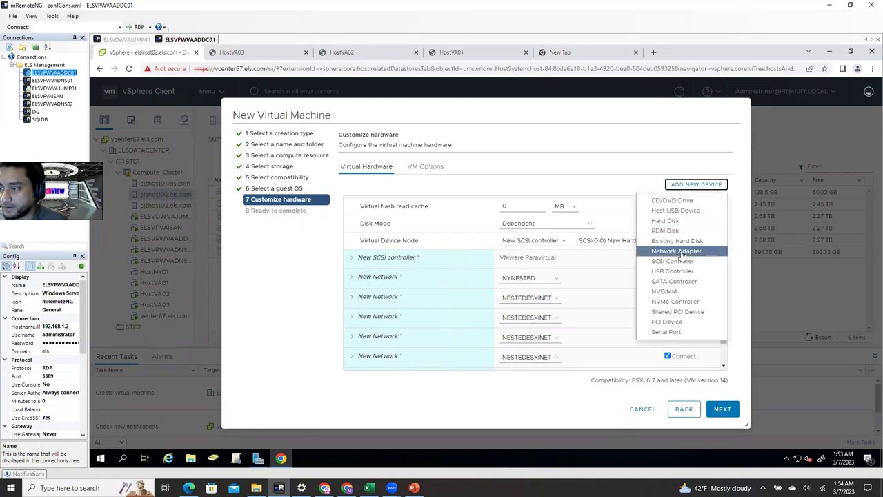
left_click(703, 203)
left_click(696, 185)
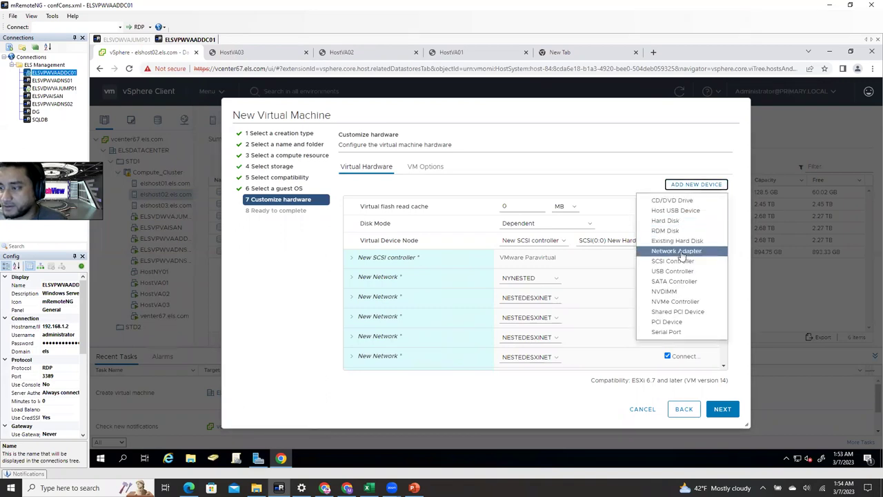
left_click(706, 188)
key("Return")
left_click(680, 252)
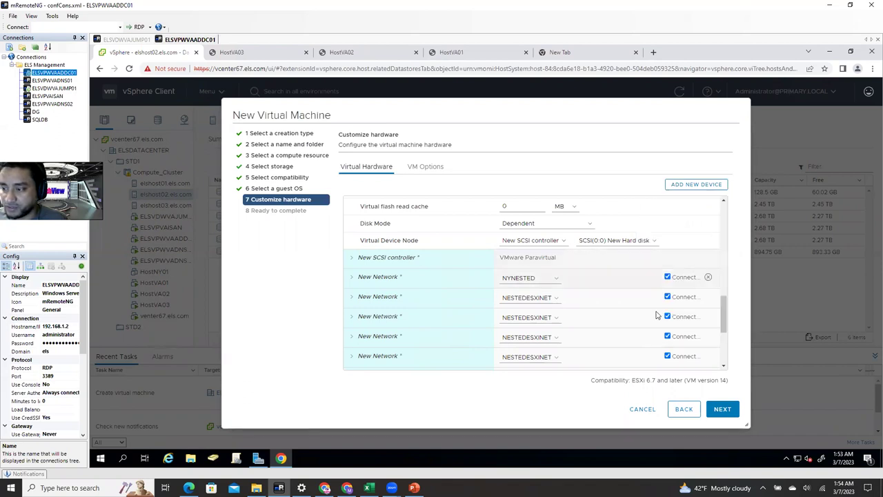
scroll(649, 324, "down", 5)
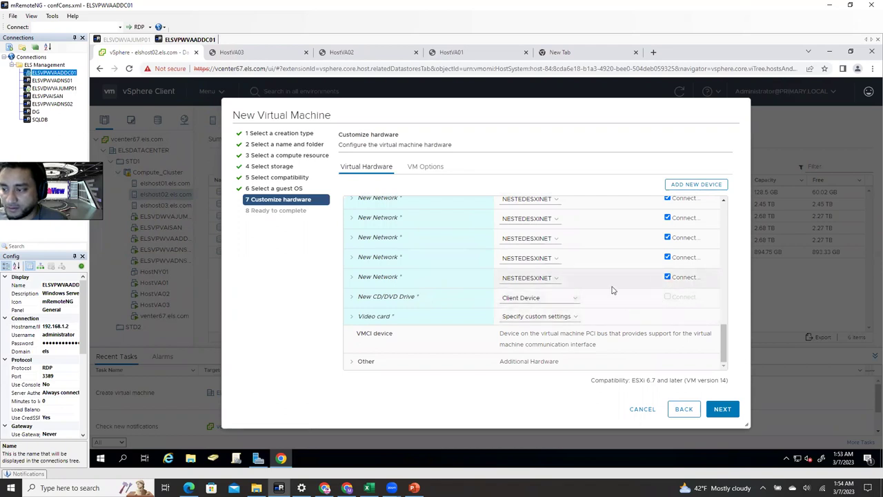
scroll(612, 290, "up", 3)
Switch the second, third and fourth network adapters to NYNESTED.
left_click(538, 276)
left_click(528, 290)
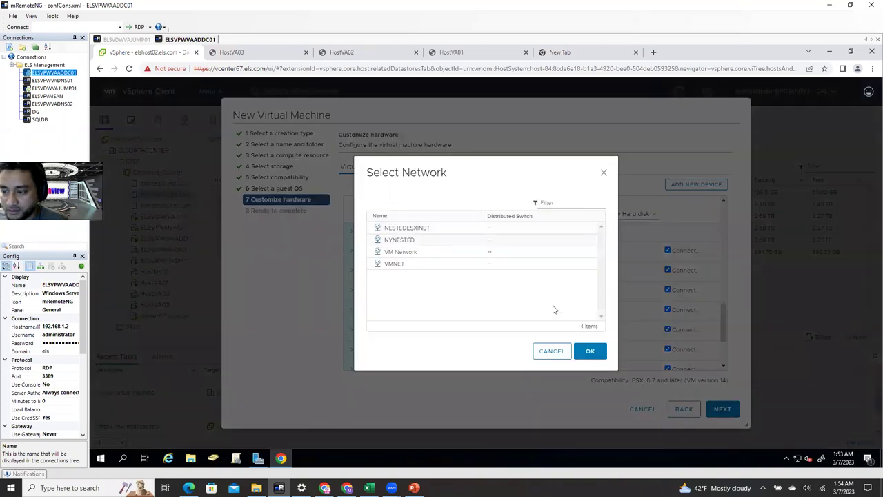
left_click(592, 353)
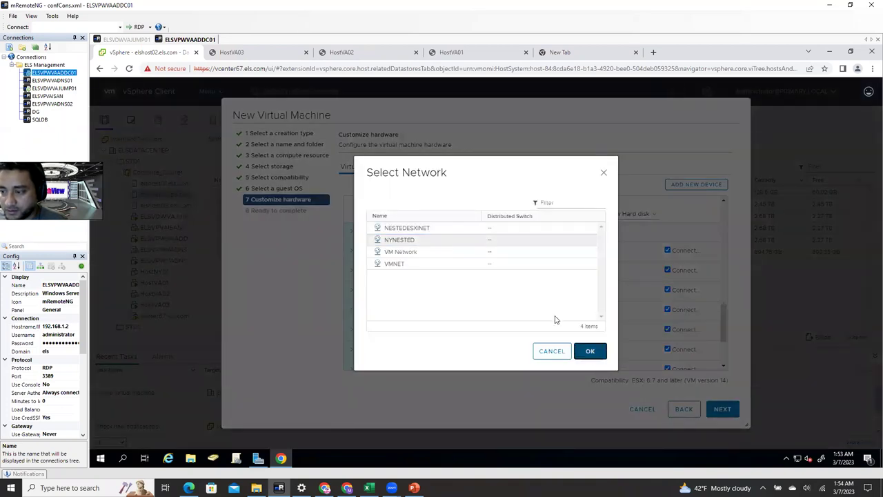
left_click(530, 294)
left_click(524, 310)
left_click(414, 240)
left_click(591, 353)
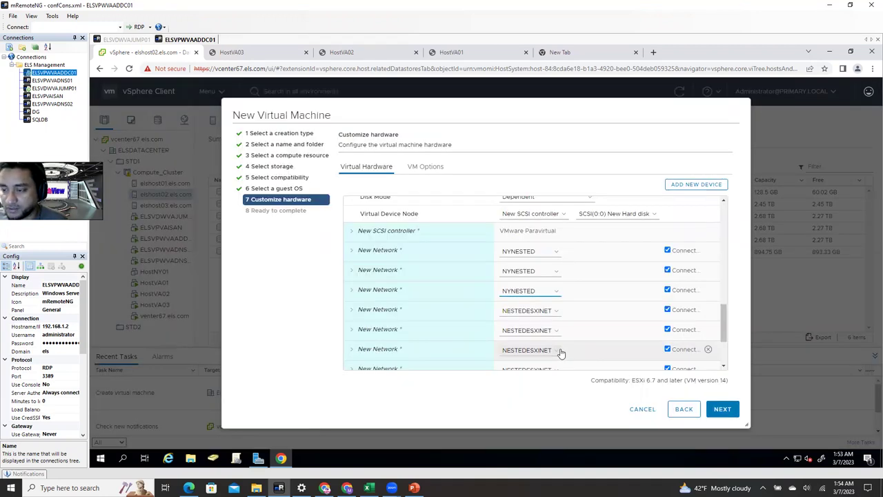
left_click(529, 312)
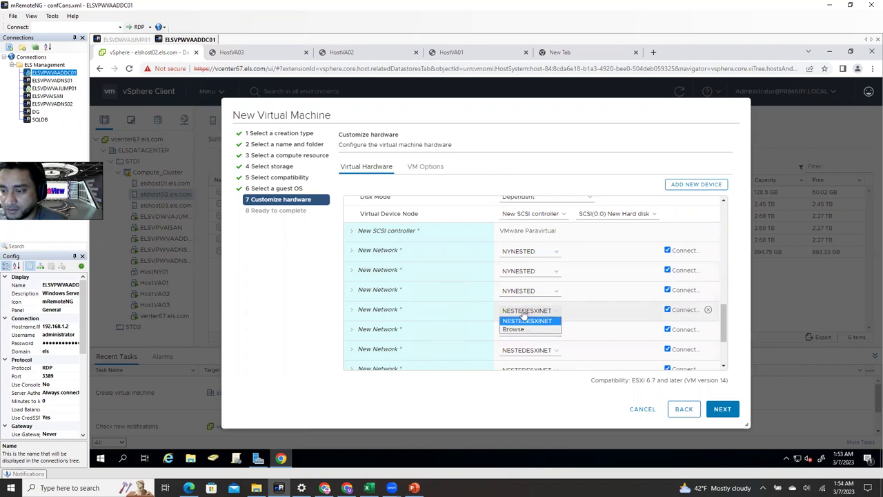
left_click(515, 320)
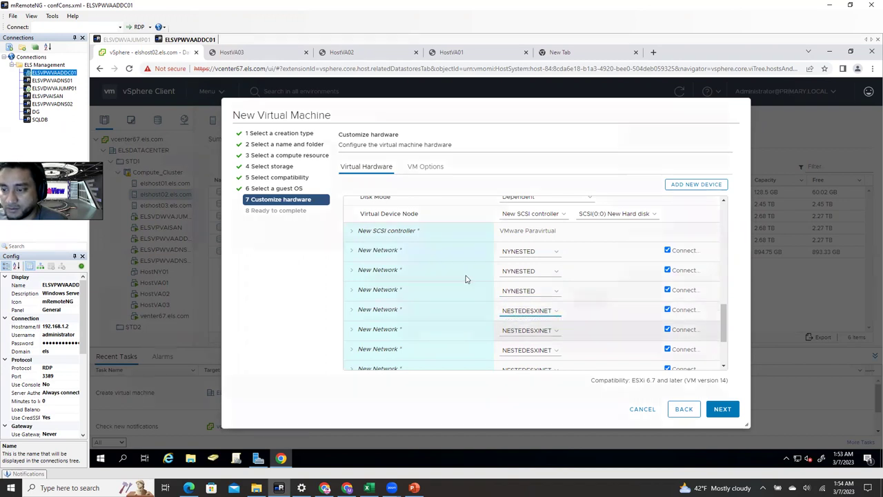
left_click(404, 239)
left_click(590, 352)
Switch the fifth and sixth network adapters to NYNESTED too.
scroll(585, 356, "down", 2)
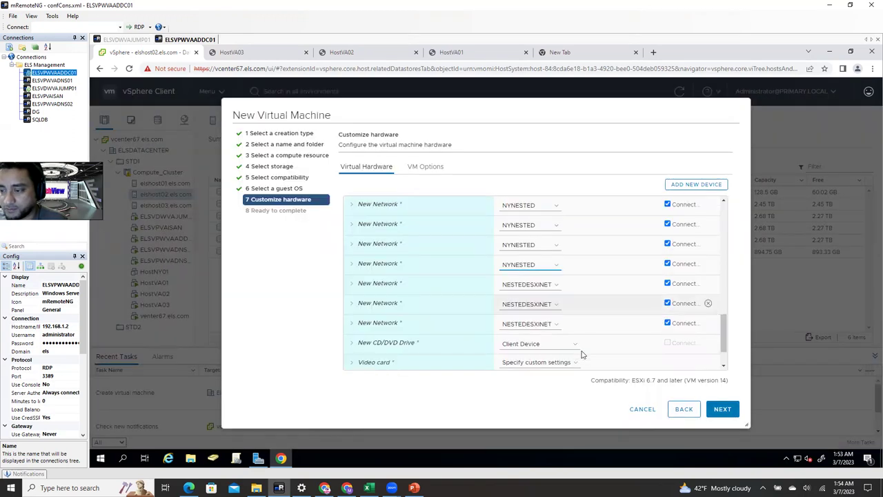
left_click(542, 284)
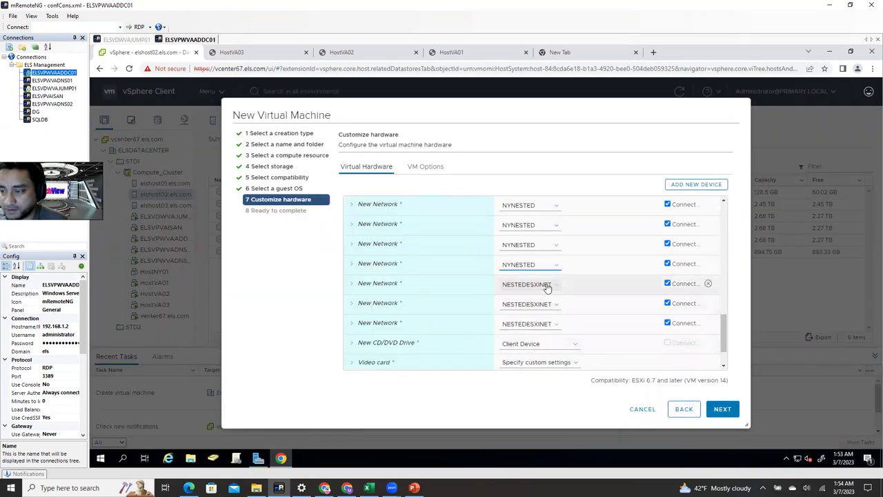
left_click(532, 307)
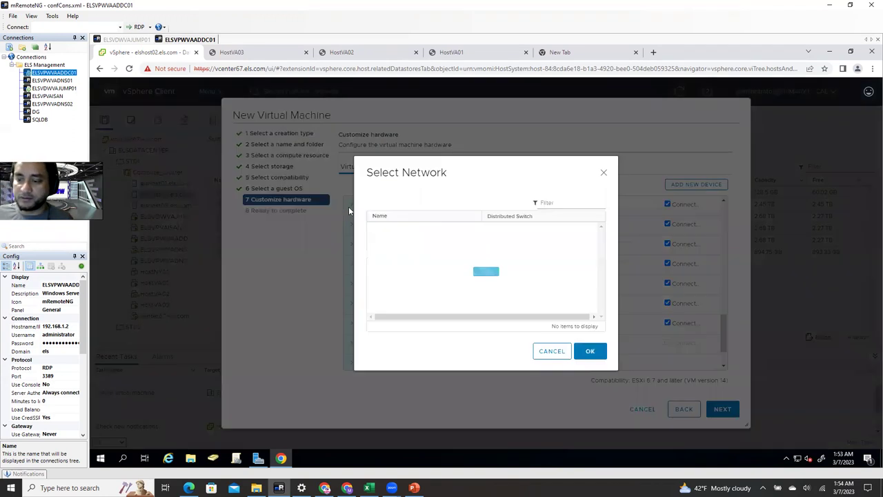
left_click(404, 241)
left_click(588, 350)
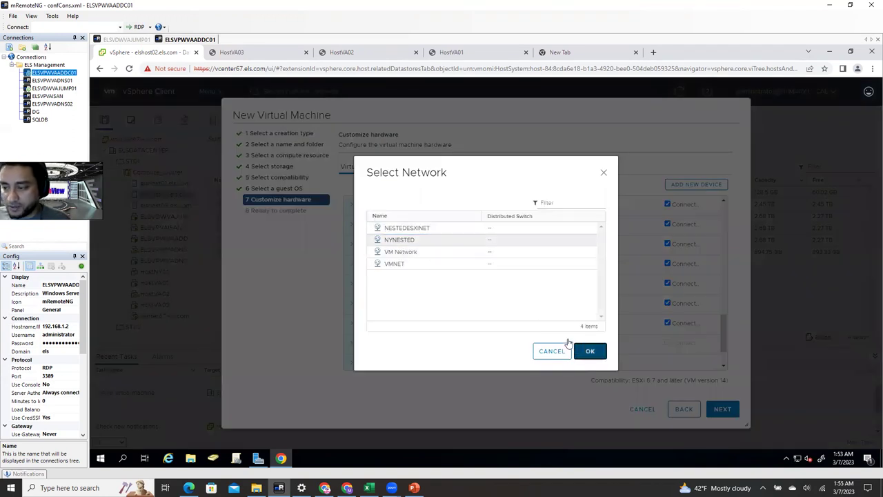
left_click(540, 310)
left_click(513, 323)
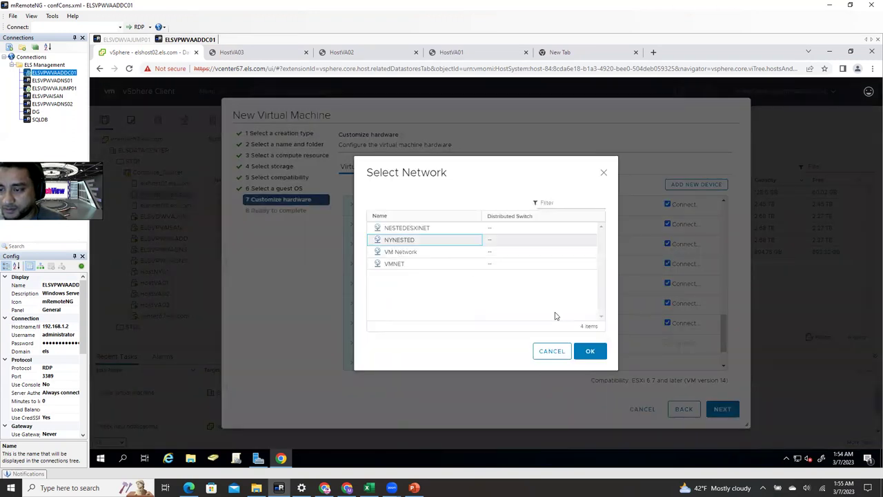
left_click(590, 350)
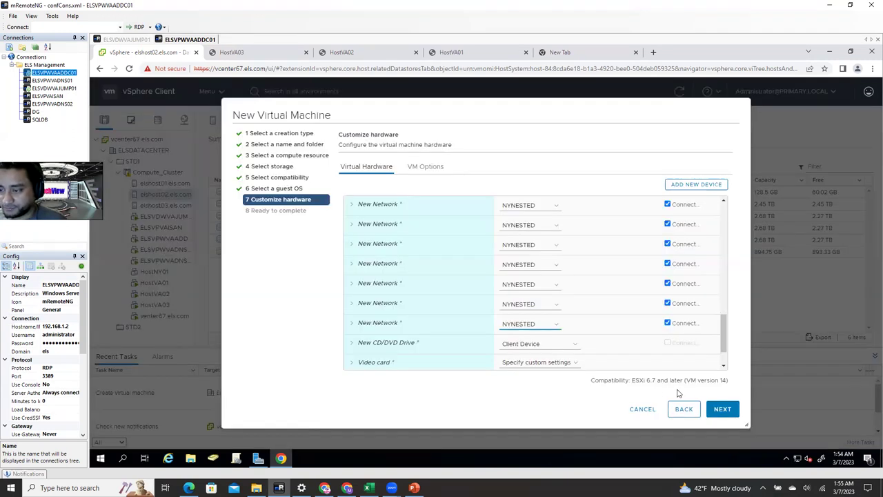
scroll(538, 342, "down", 1)
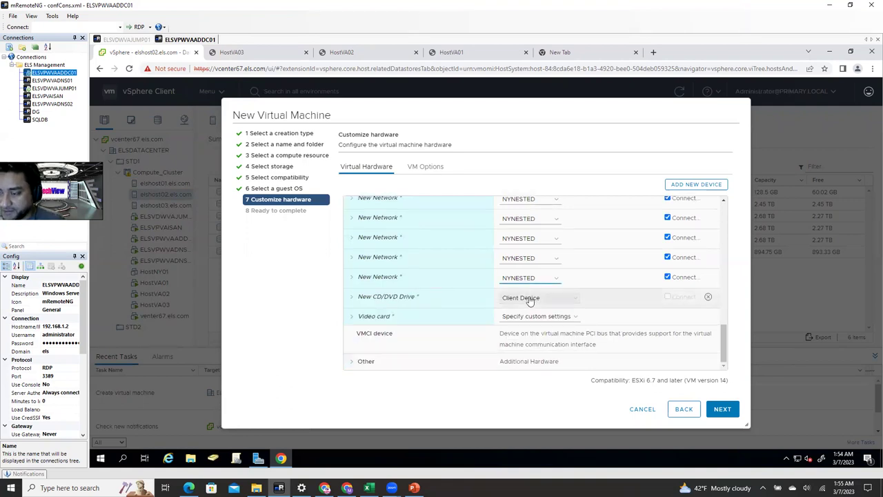
Load the ESXi 6.7.0 update02 installer ISO from NAS01's ISO folder into the new CD/DVD drive.
left_click(532, 298)
left_click(528, 316)
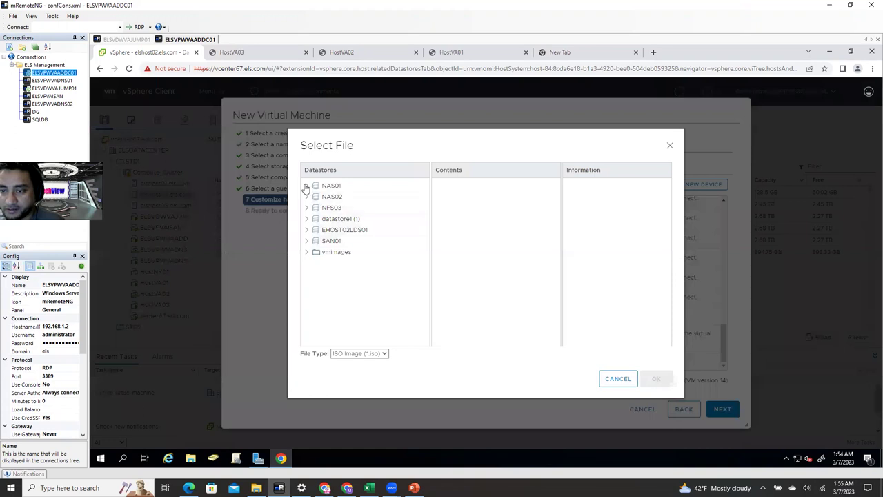
left_click(307, 186)
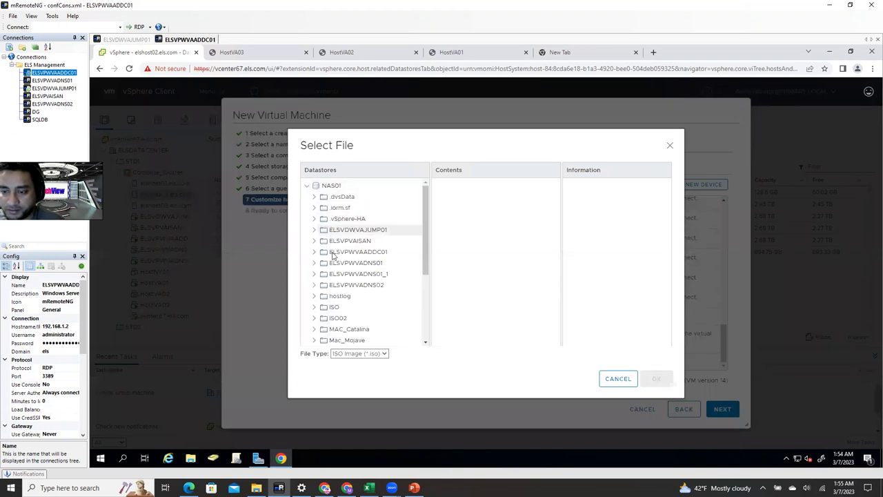
left_click(332, 308)
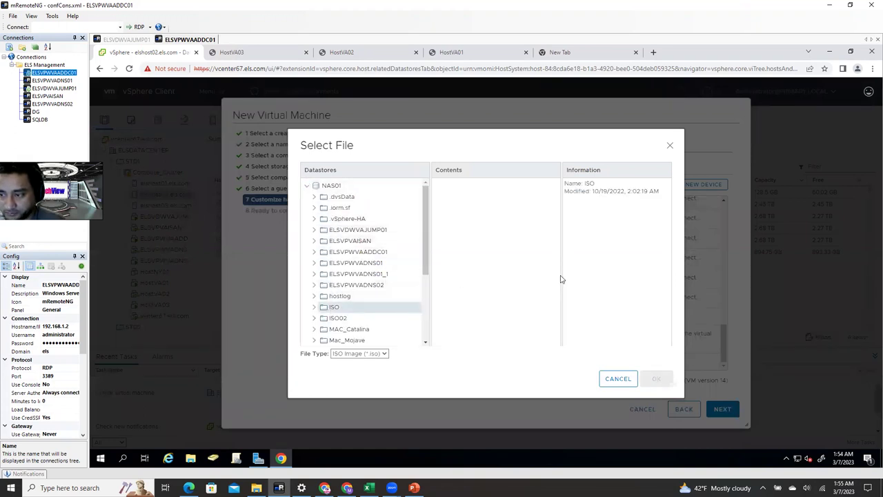
scroll(500, 314, "down", 3)
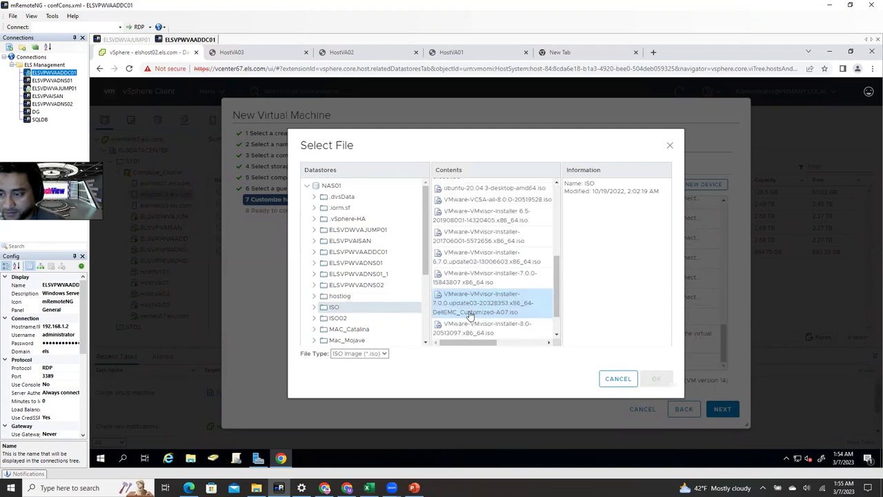
left_click(545, 258)
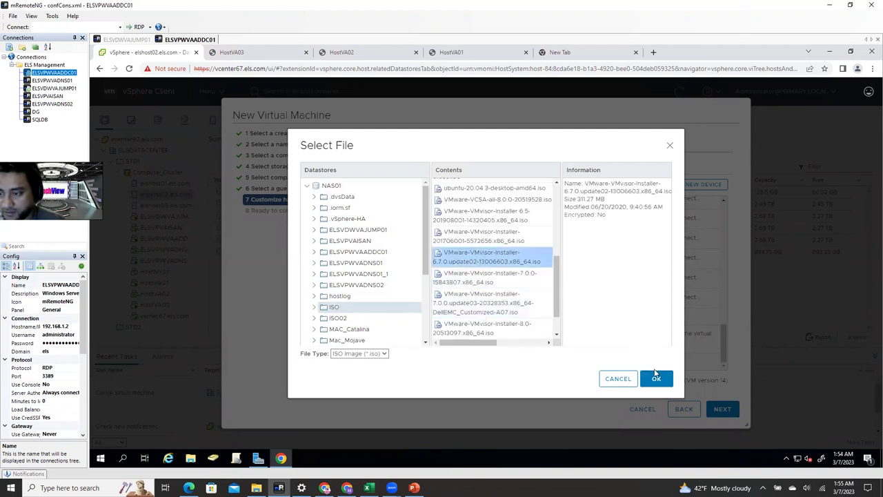
left_click(656, 379)
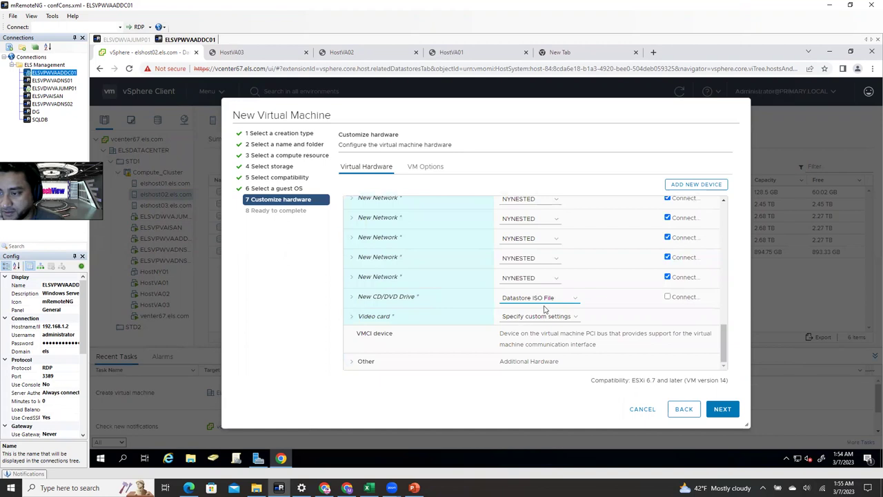
Set the new CD/DVD drive to Connect and review its expanded settings.
left_click(667, 297)
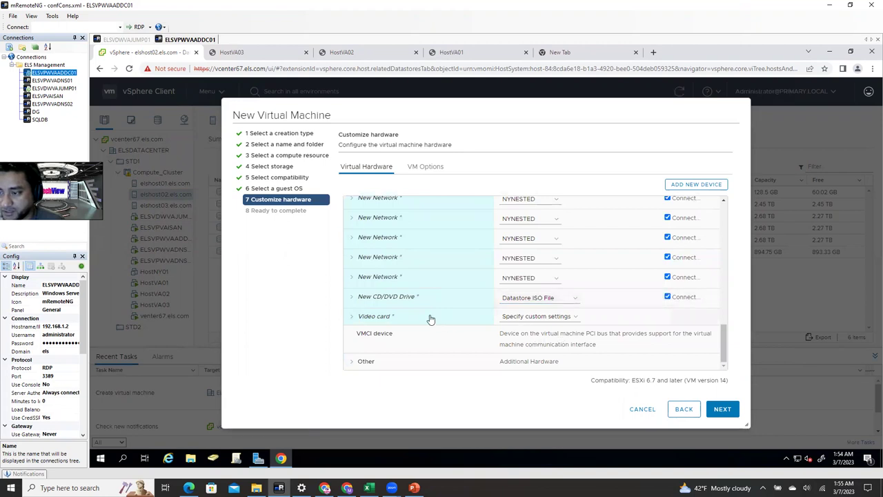
left_click(352, 297)
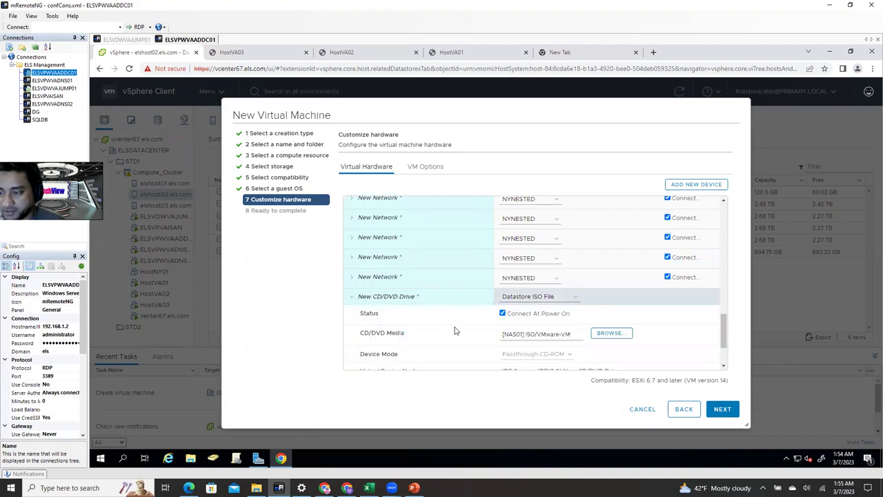
scroll(455, 332, "down", 1)
scroll(456, 339, "down", 1)
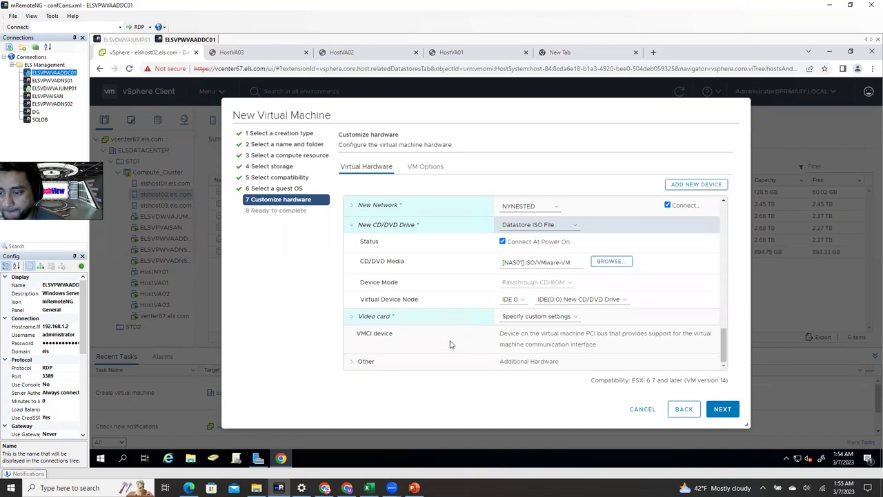
scroll(429, 338, "up", 10)
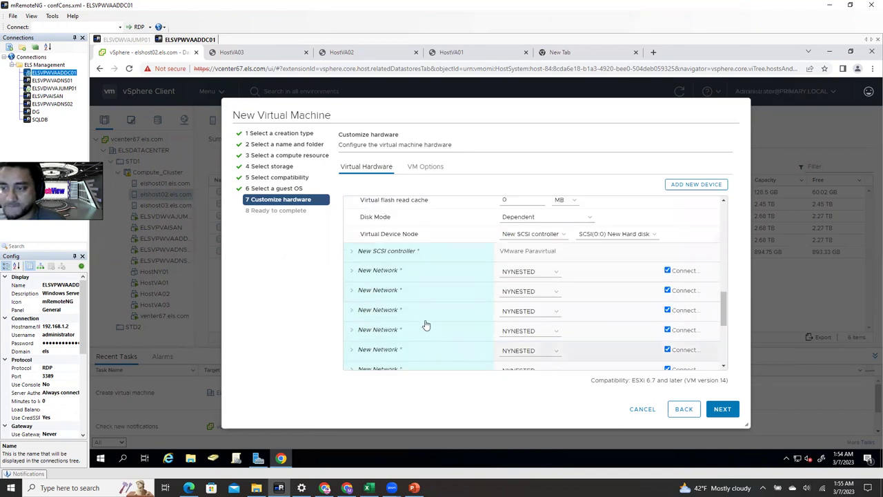
scroll(434, 292, "up", 2)
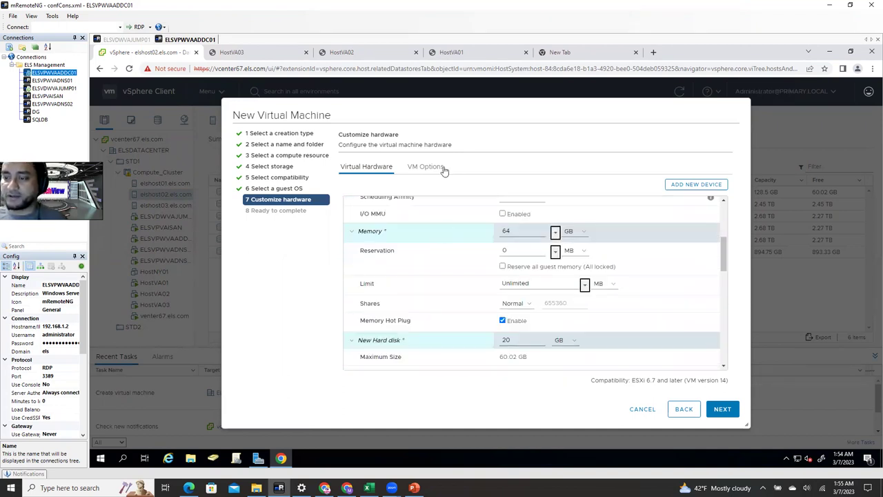
Enable VMware Tools upgrade before each power on and guest time sync with the host.
left_click(426, 167)
left_click(359, 257)
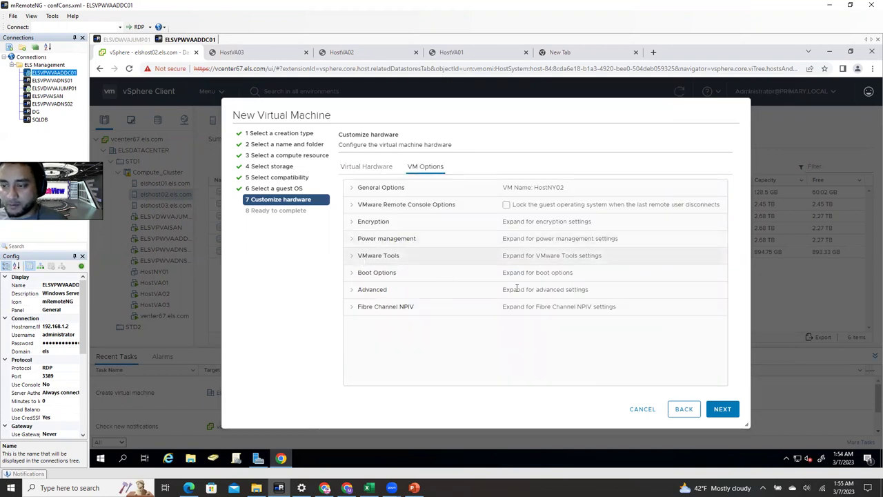
left_click(502, 334)
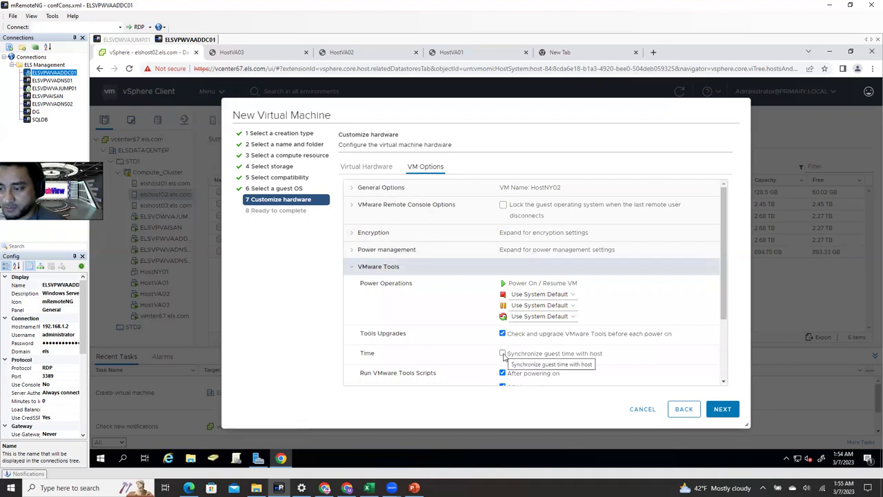
left_click(503, 354)
Set the boot firmware to BIOS and finish creating the HostNY02 VM.
scroll(405, 364, "down", 2)
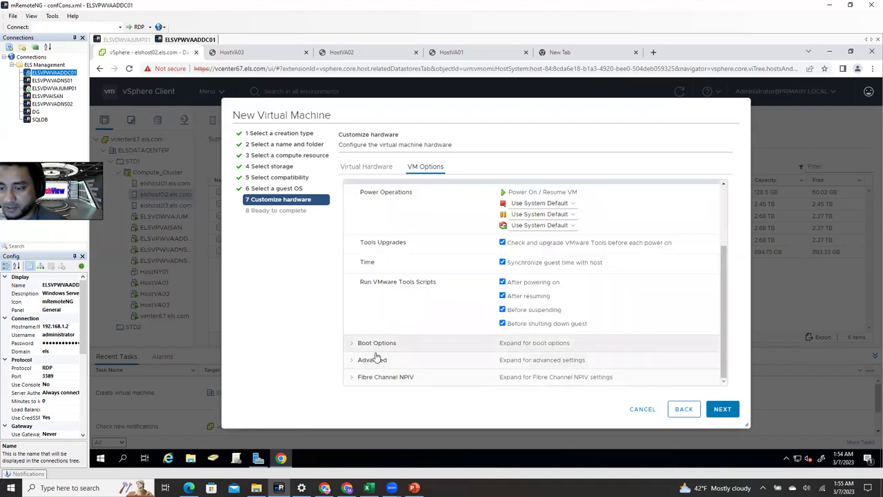
left_click(386, 344)
left_click(514, 359)
left_click(516, 371)
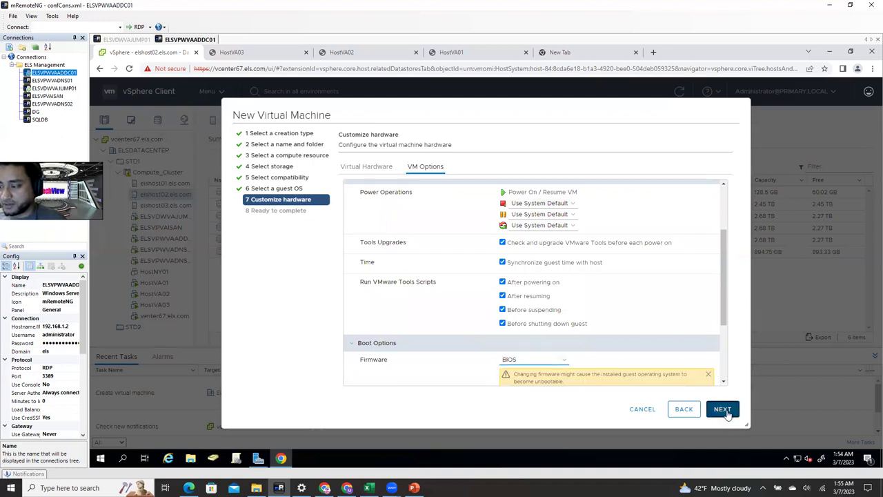
left_click(722, 409)
left_click(726, 411)
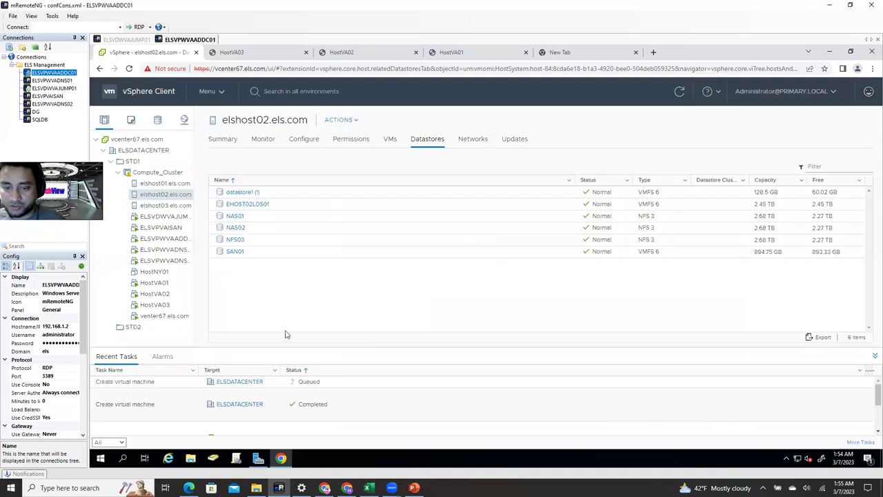
Power on HostNY01 from its right-click actions menu.
left_click(154, 272)
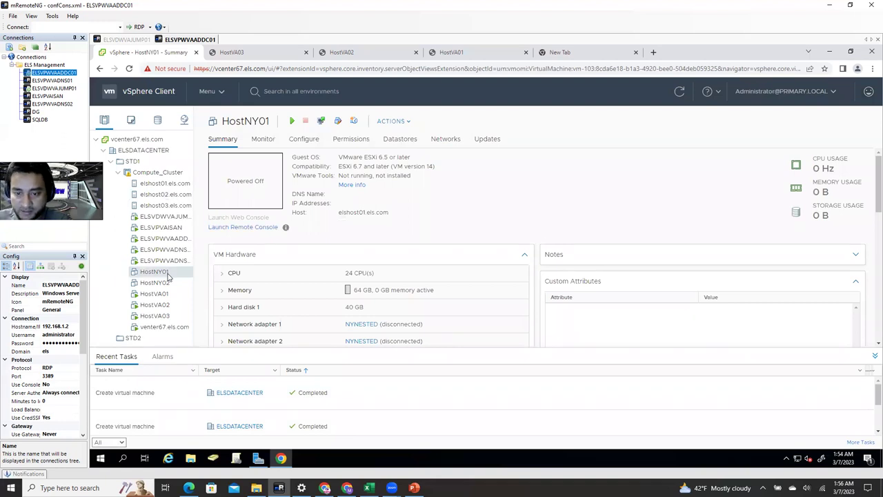
right_click(168, 275)
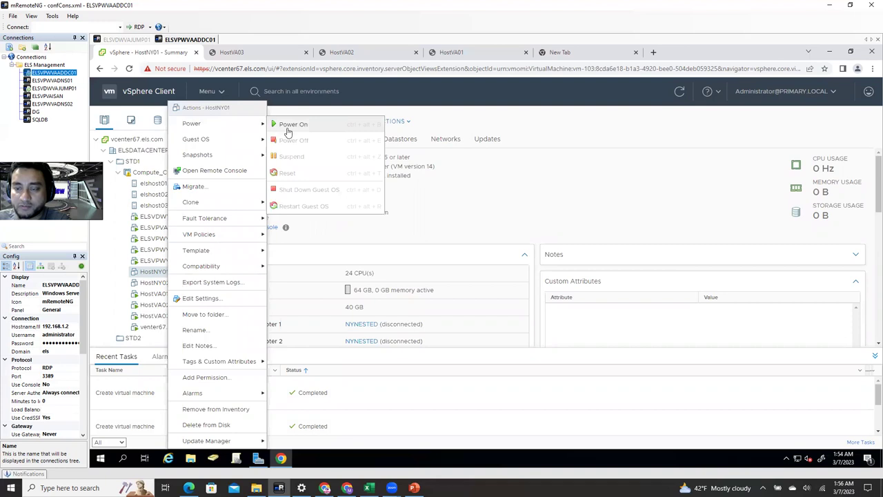
left_click(279, 127)
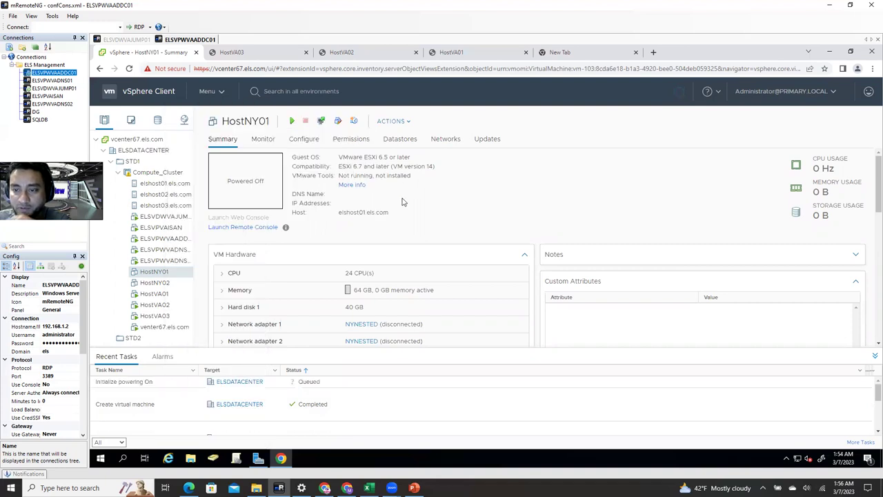
Launch HostNY01's web console and boot the ESXi installer immediately from the boot menu.
left_click(256, 179)
left_click(591, 311)
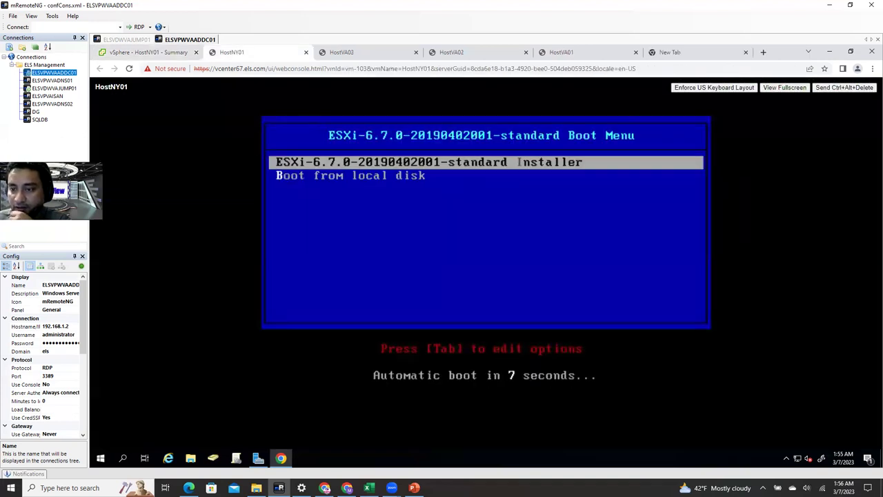
key("Return")
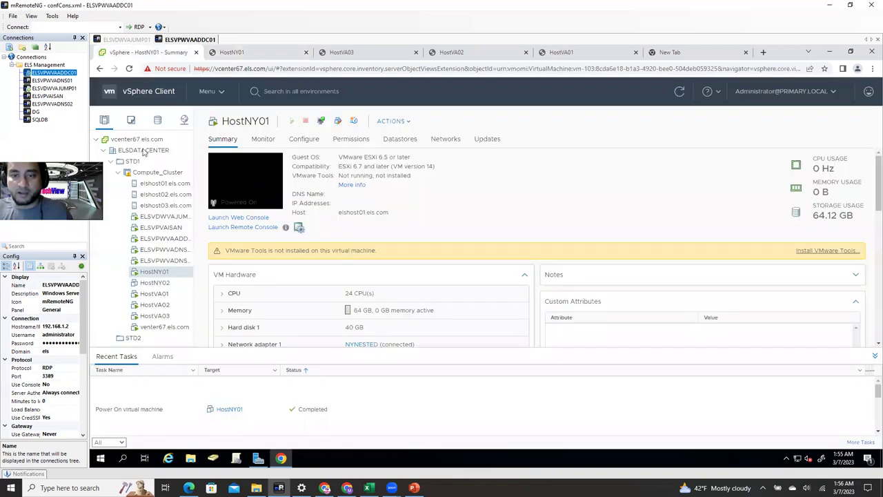
Try powering on HostNY02, dismiss the no-space failure, and bring up its actions menu.
left_click(142, 52)
left_click(158, 283)
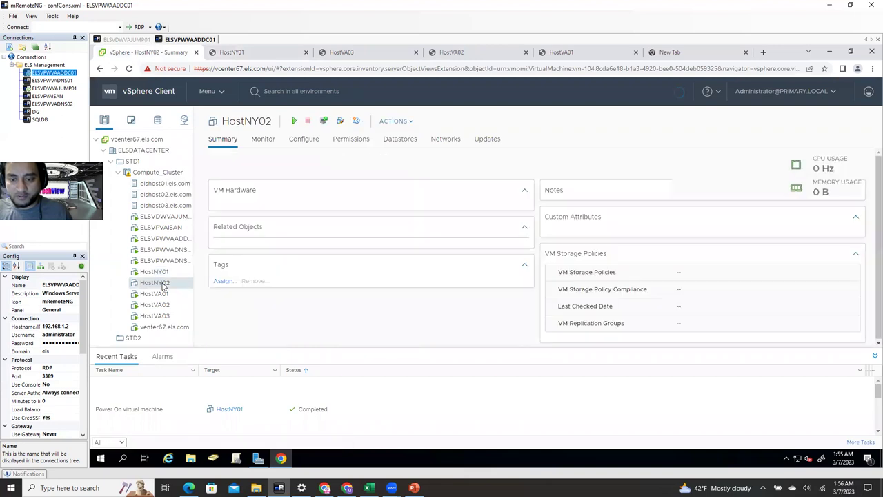
right_click(159, 283)
mouse_move(222, 126)
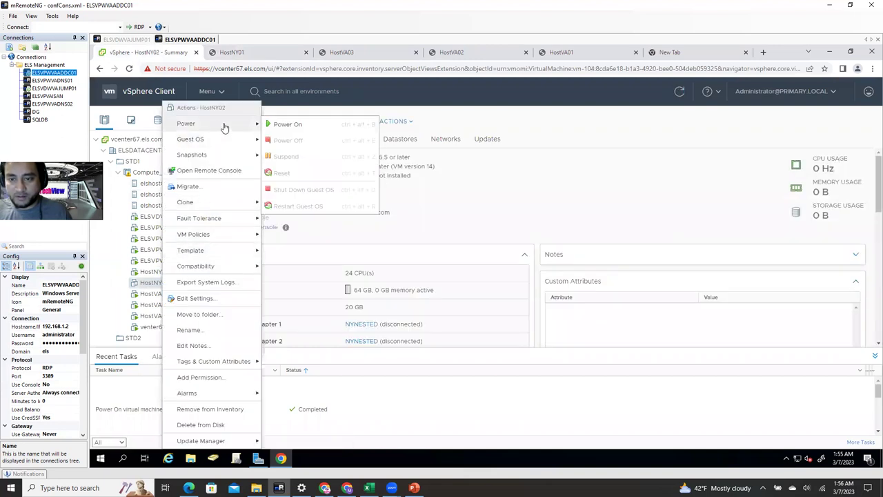
left_click(287, 126)
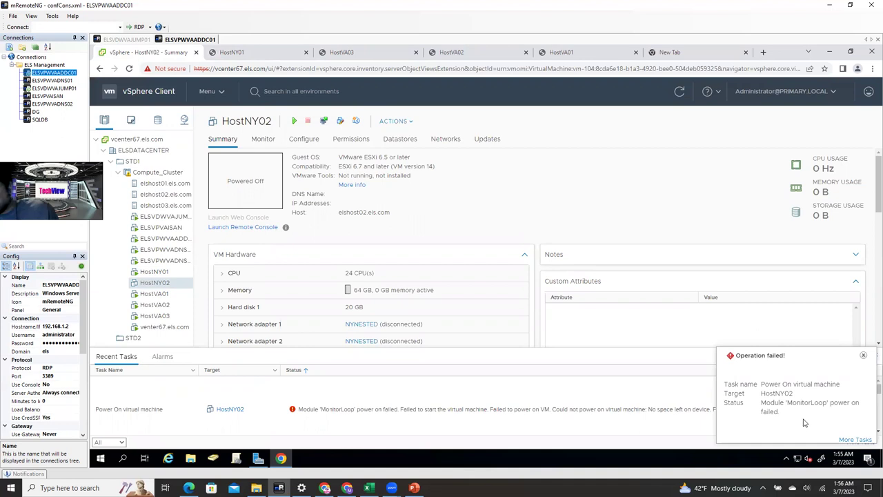
left_click(864, 357)
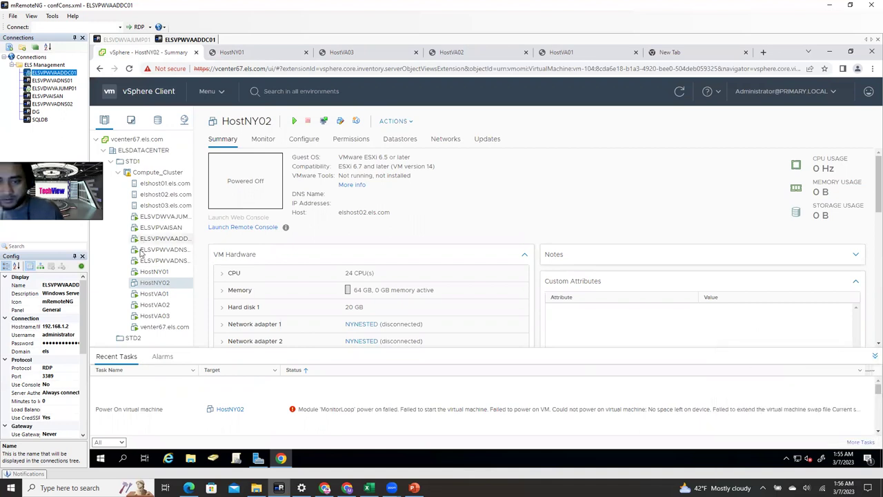
right_click(159, 283)
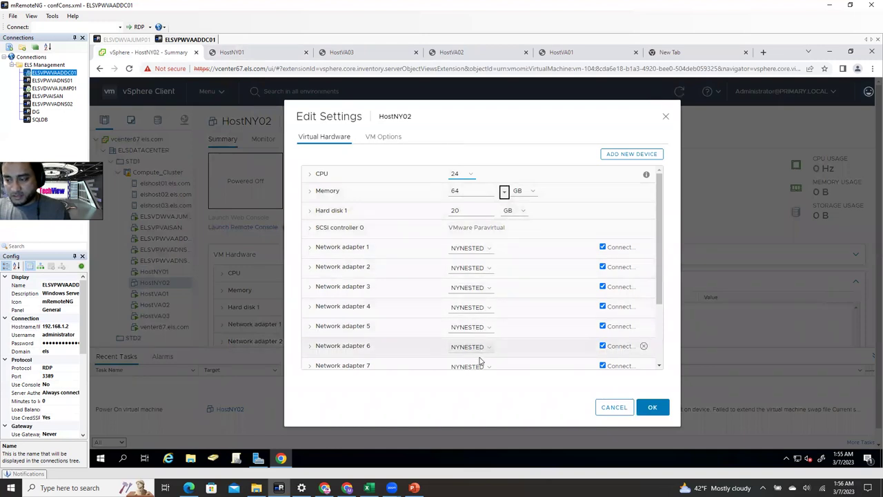
Inspect HostNY02's CD/DVD drive 1 settings.
scroll(481, 352, "down", 3)
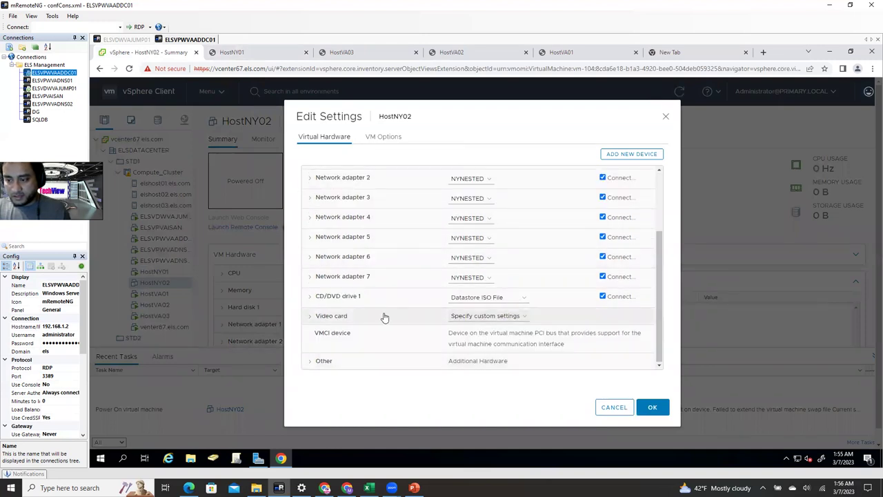
left_click(309, 297)
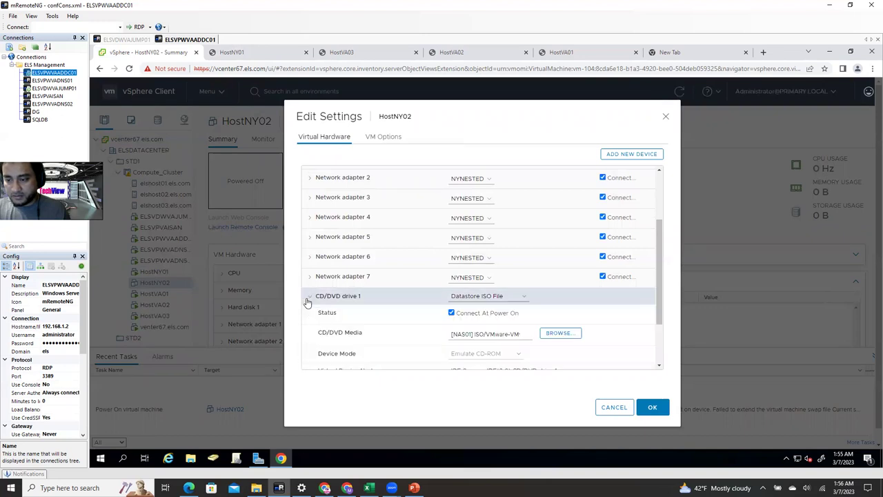
left_click(309, 298)
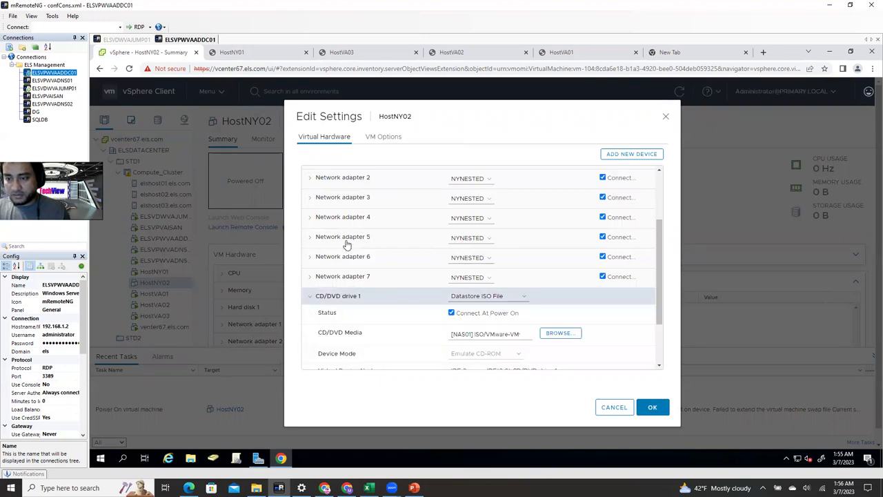
Review VMware Tools and Boot Options, save the settings, and retry powering on HostNY02.
left_click(384, 137)
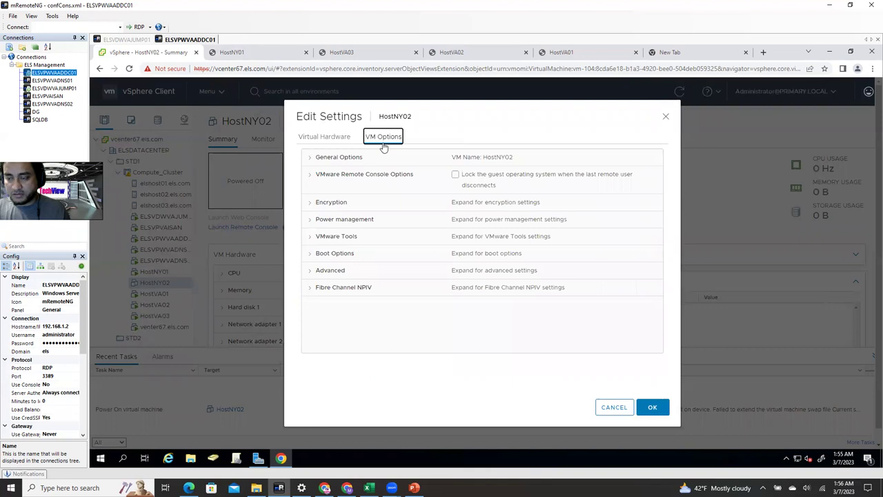
left_click(309, 237)
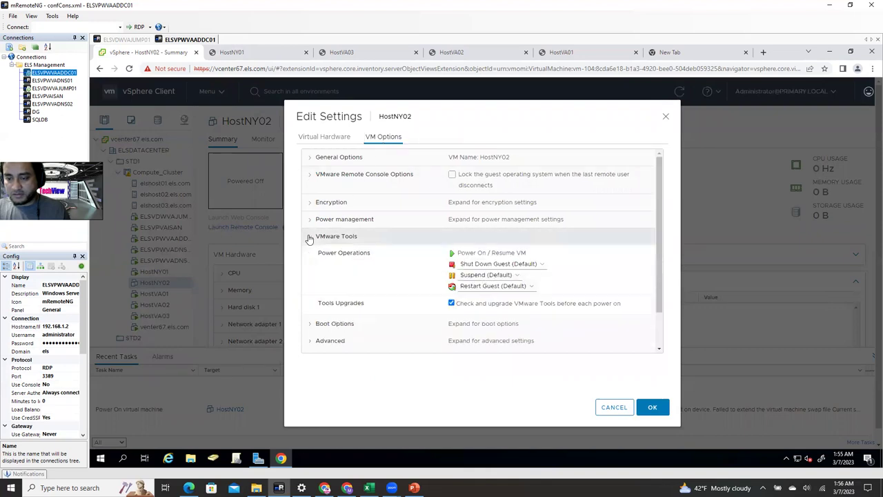
left_click(309, 236)
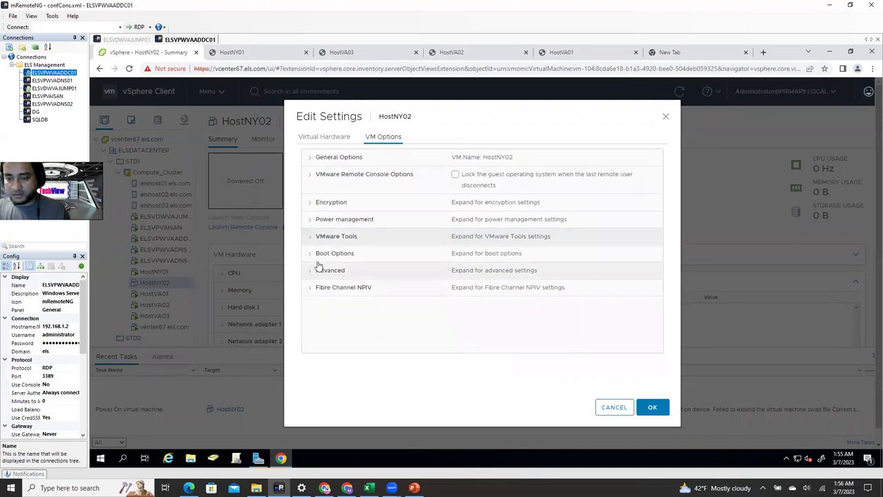
left_click(308, 254)
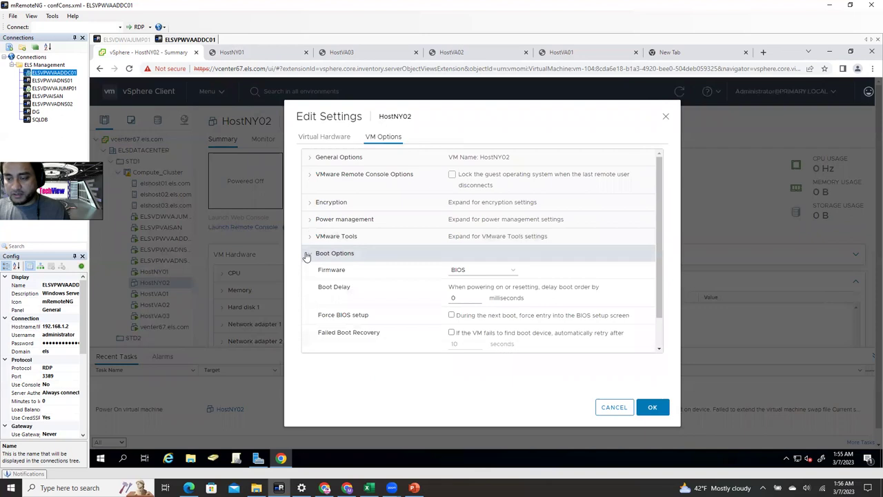
left_click(308, 254)
left_click(652, 407)
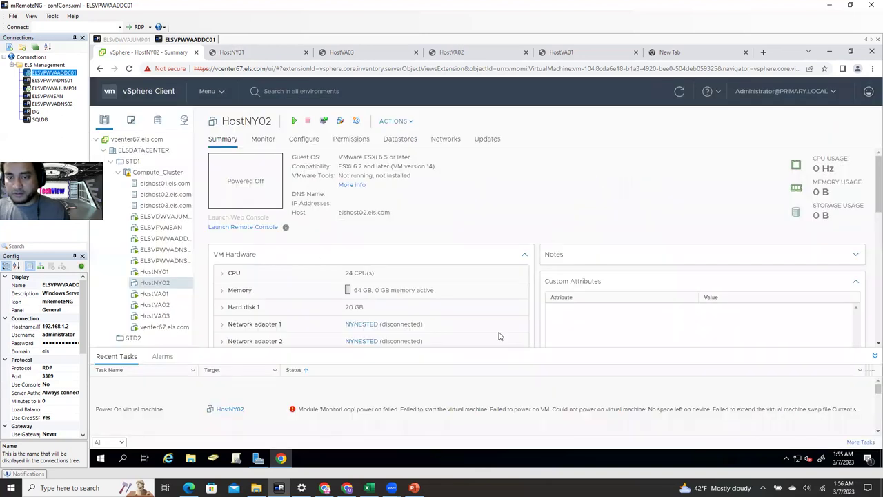
left_click(295, 124)
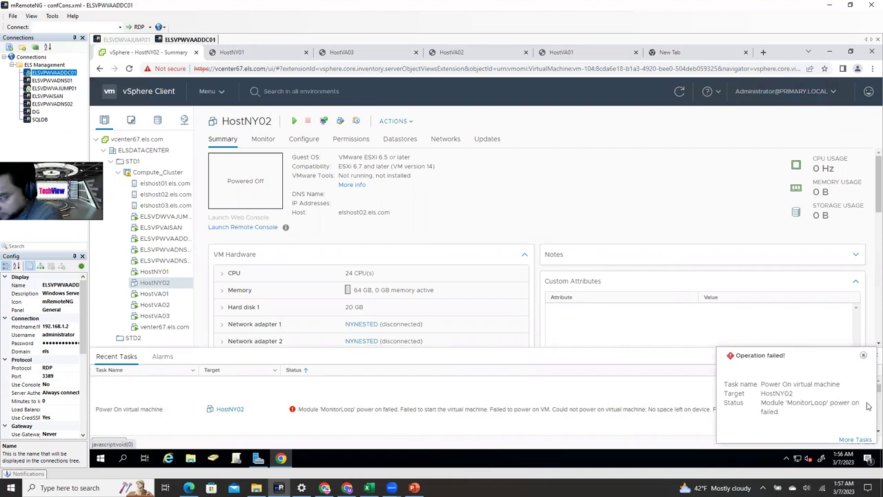
Dismiss HostNY02's second power-on failure and show HostNY01's summary.
left_click(864, 358)
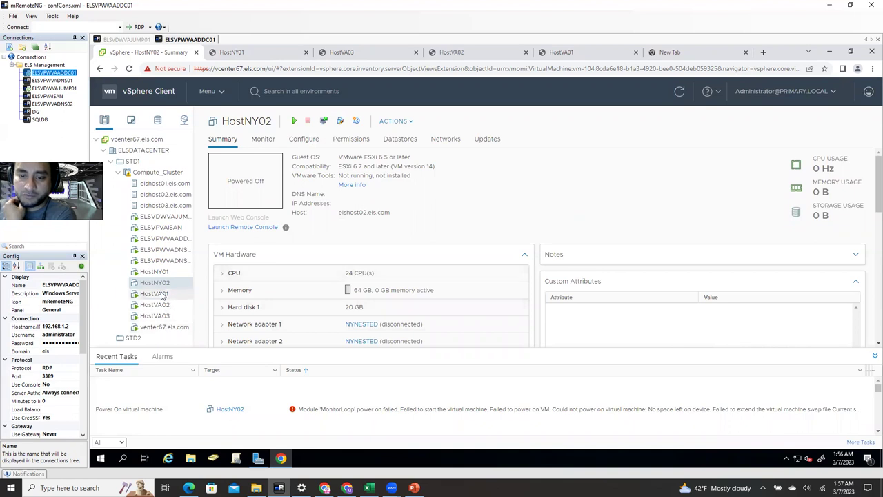
left_click(156, 272)
Check the HostNY01 and HostVA03 console tabs, then bring up ELS IPAM.xlsx in Excel.
left_click(254, 52)
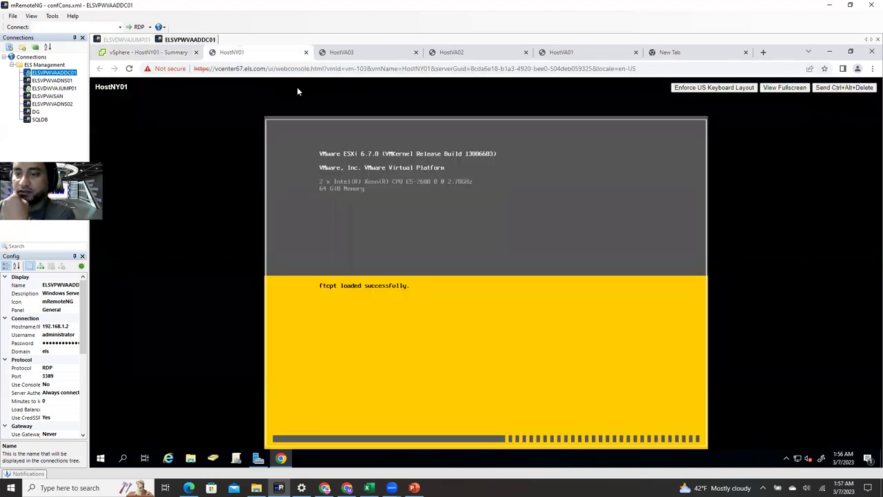
left_click(363, 54)
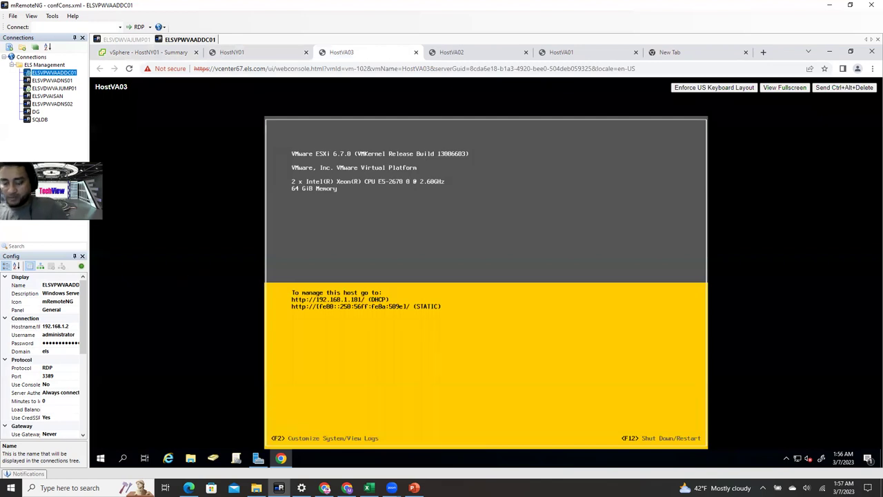
left_click(368, 488)
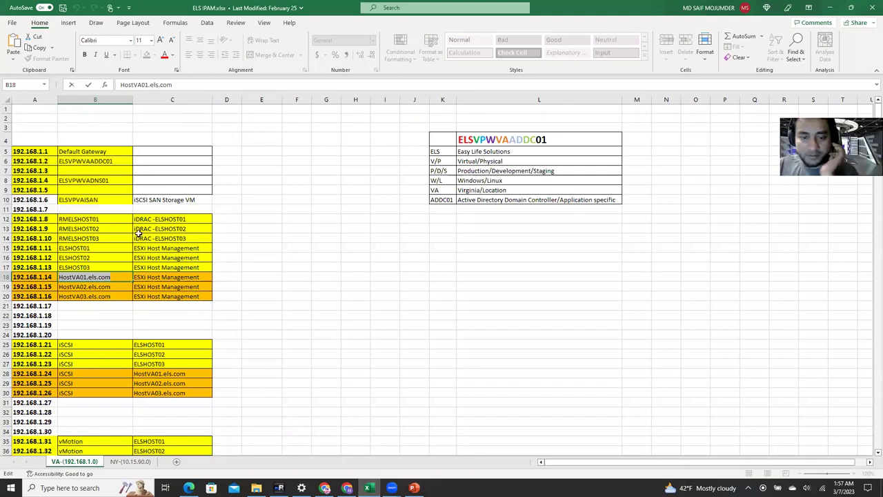
Review the HostVA01–HostVA03 entries and addresses 192.168.1.15–16, then return to the mRemoteNG session.
left_click(96, 297)
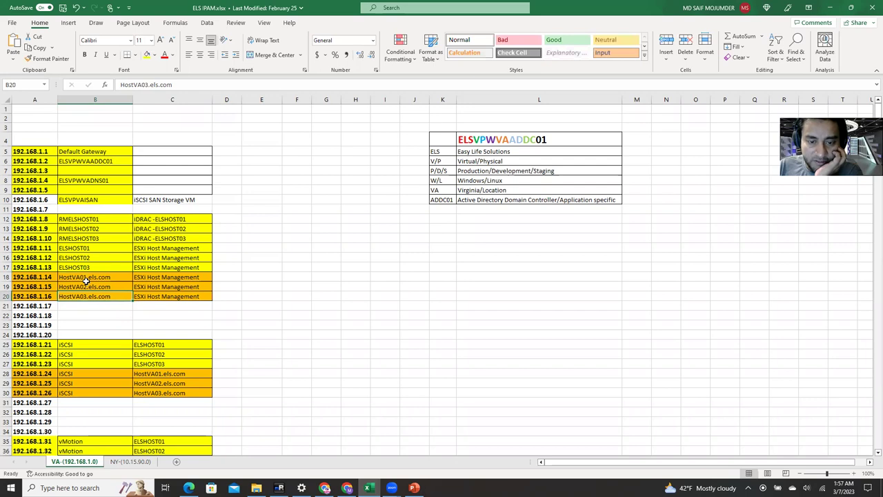
left_click(85, 278)
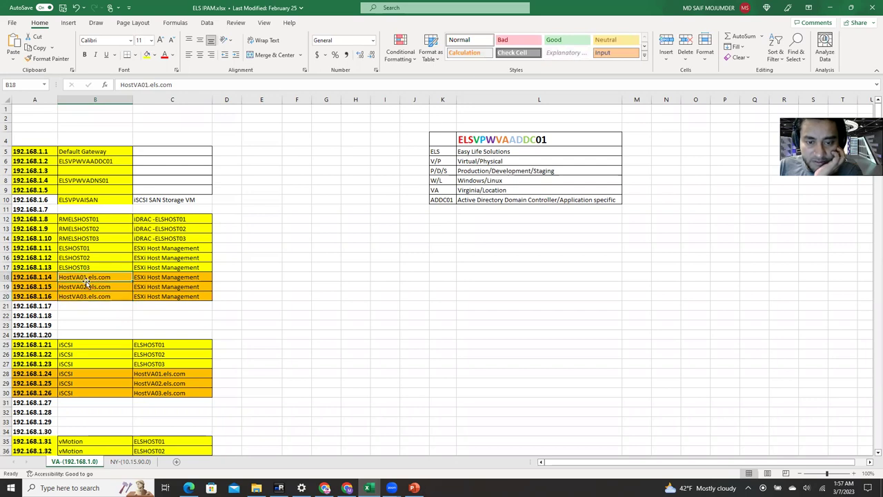
left_click(42, 287)
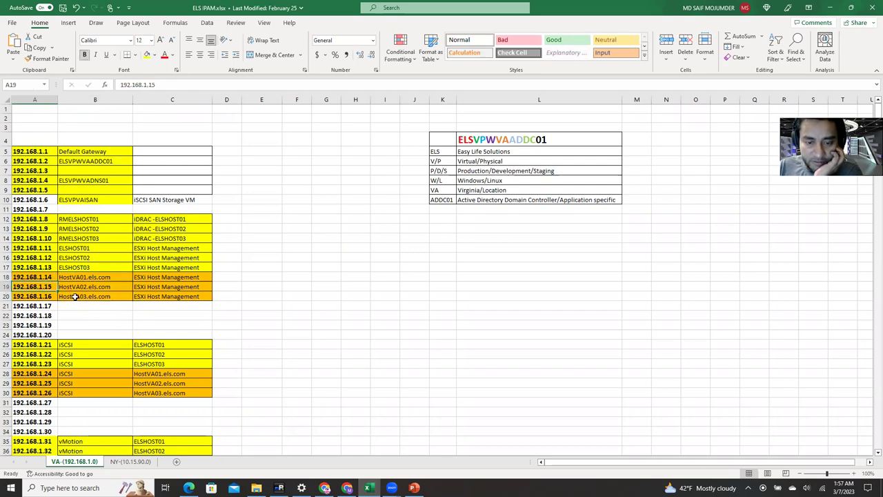
left_click(47, 296)
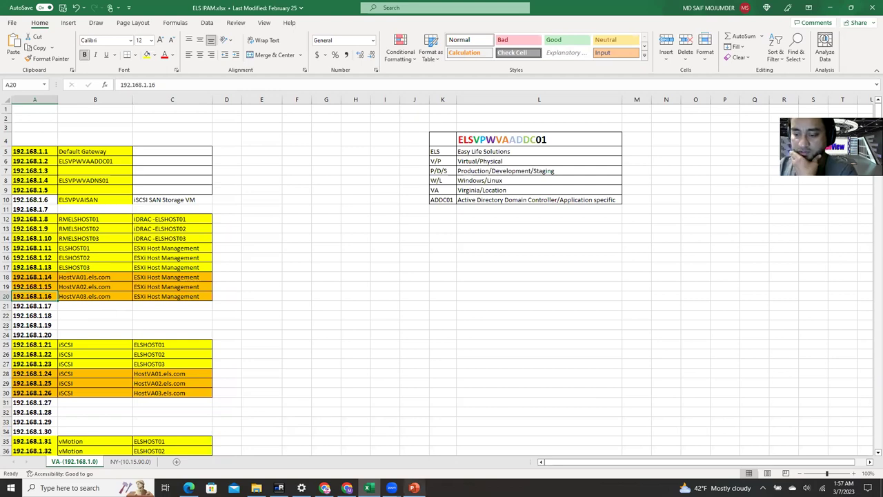
mouse_move(279, 488)
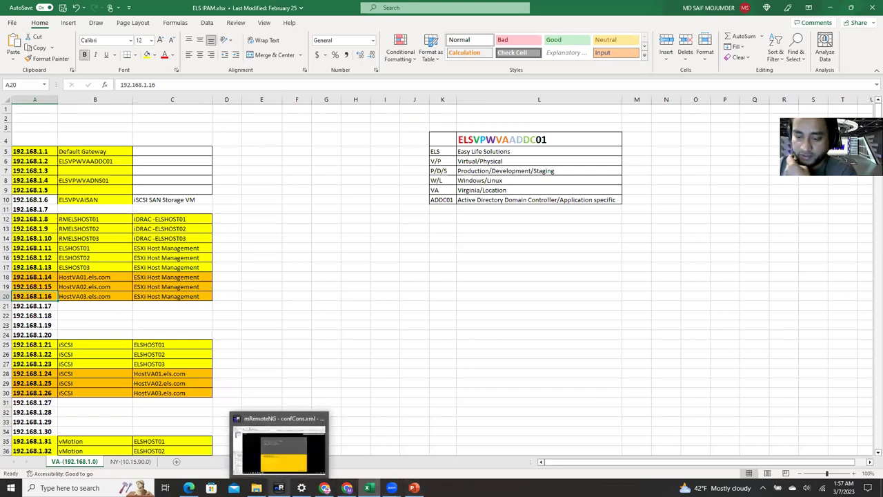
left_click(279, 452)
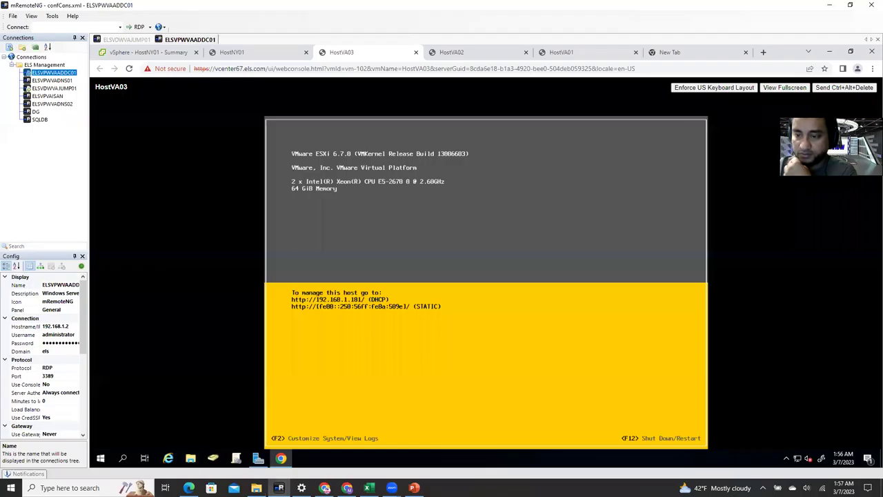
Check the HostVA consoles, then pass HostNY01's installer welcome and accept the EULA.
left_click(474, 55)
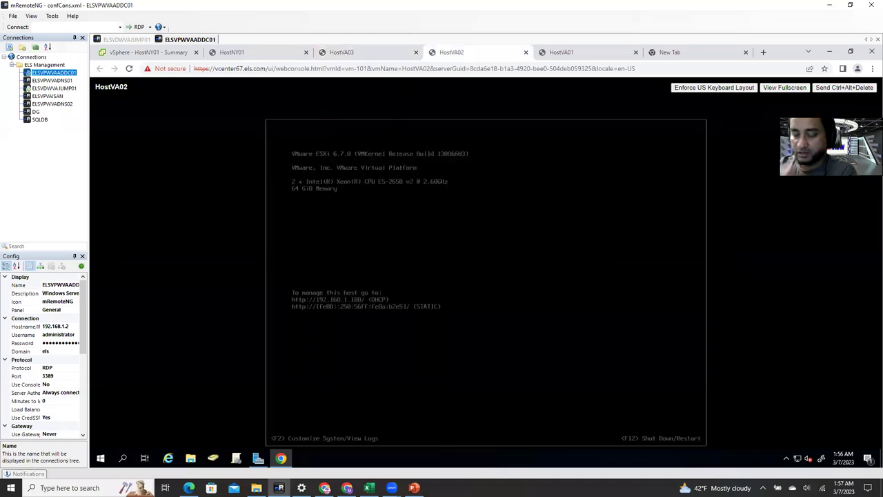
left_click(610, 54)
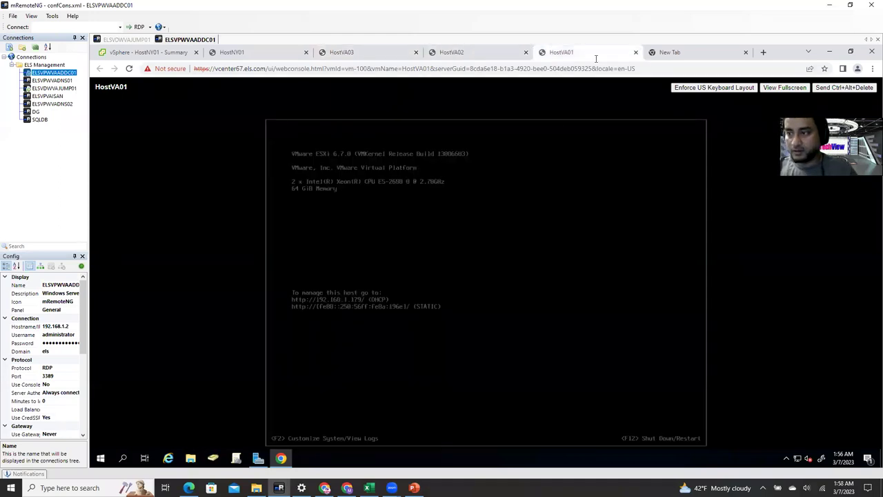
left_click(354, 55)
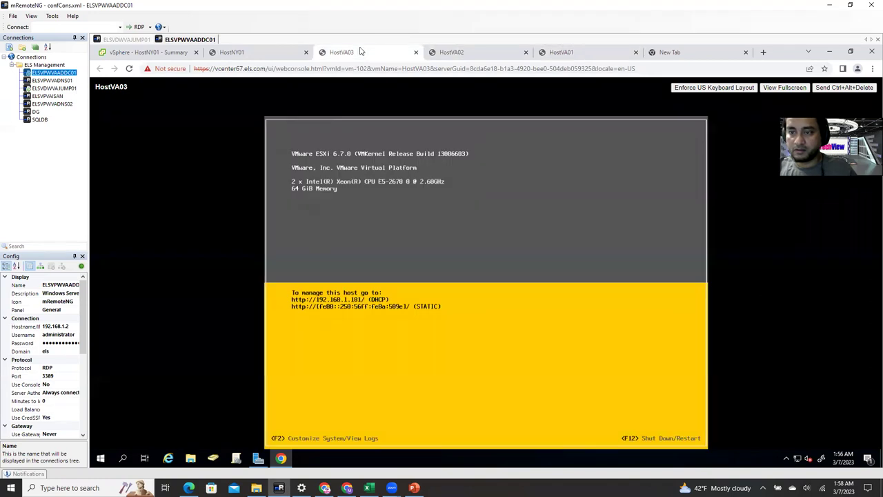
left_click(260, 54)
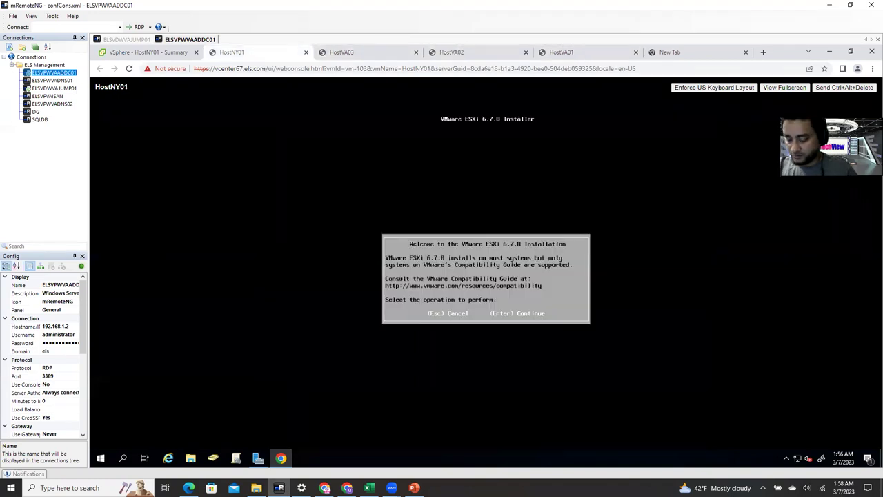
key("Return")
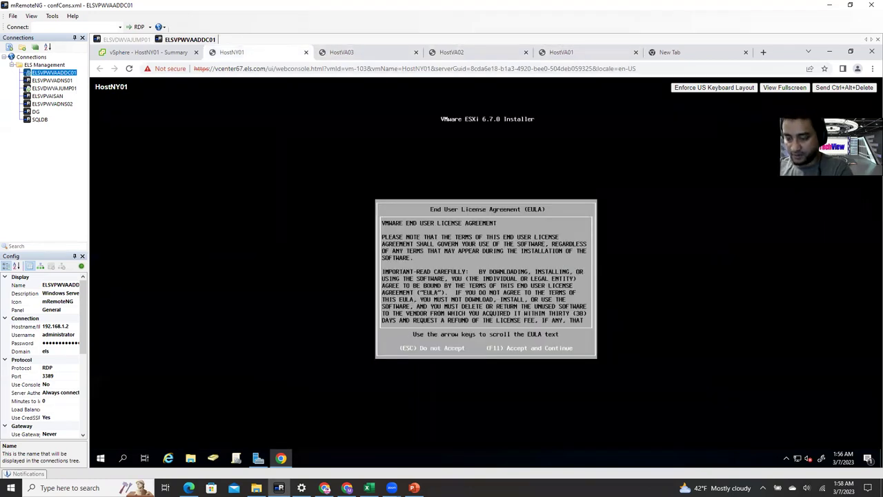
key("F11")
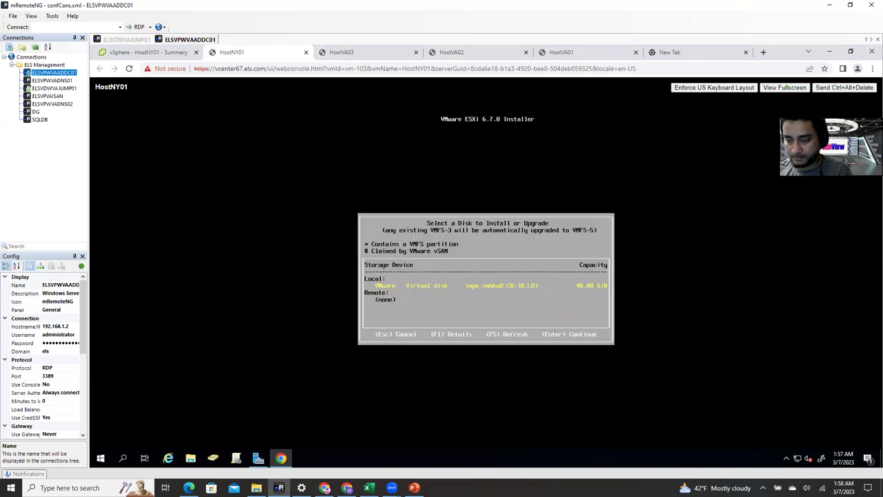
Install onto the 40 GB virtual disk, set the root password, and start installation.
key("Return")
key("Return")
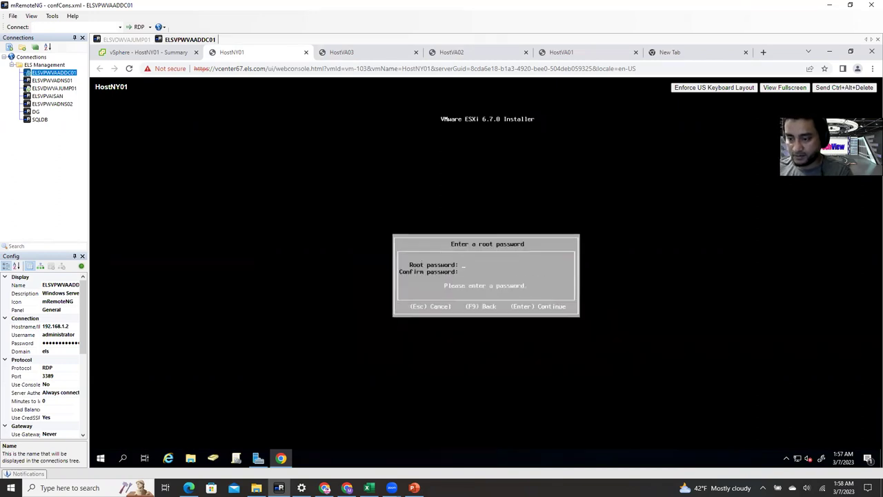
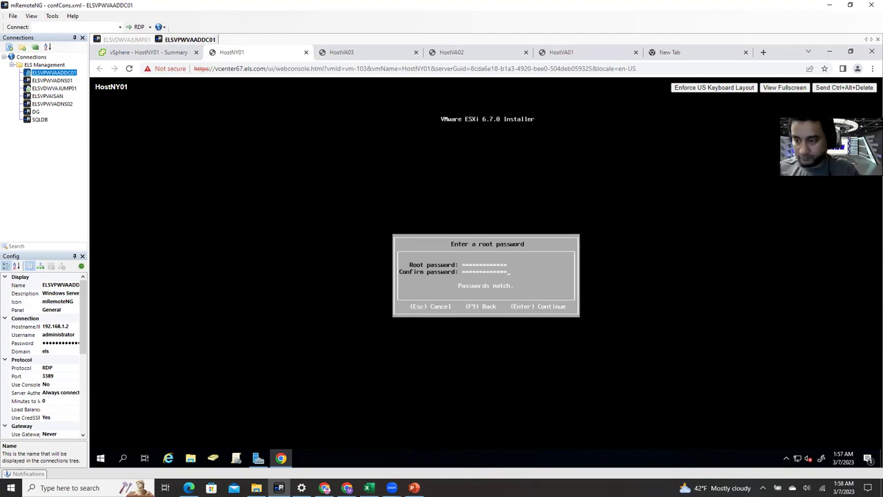
key("Return")
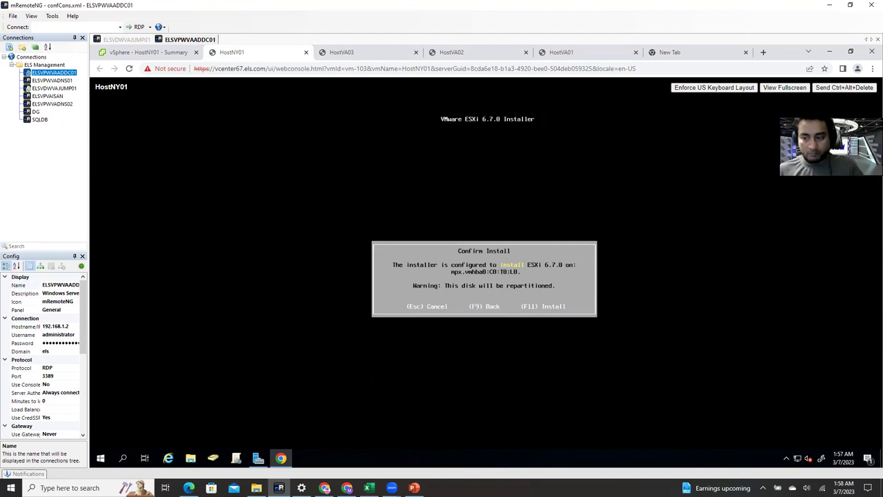
key("F11")
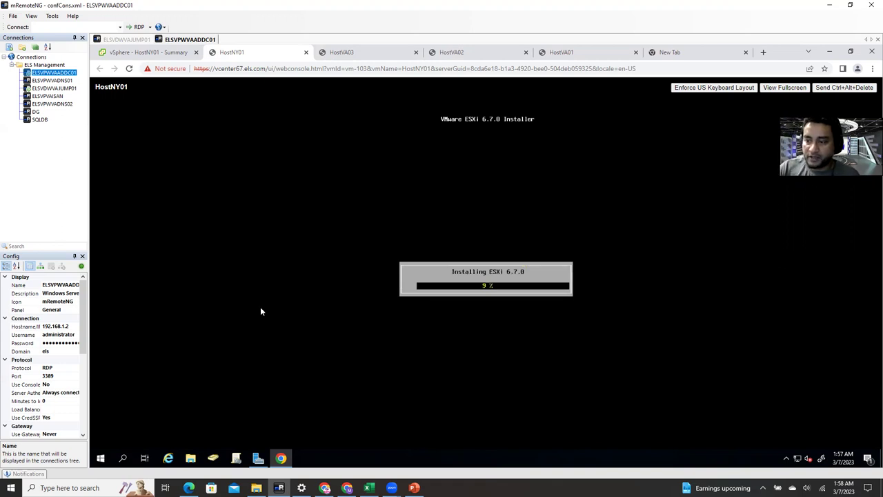
Check the HostVA03 and HostNY01 consoles, then open HostNY02's Edit Settings.
left_click(388, 53)
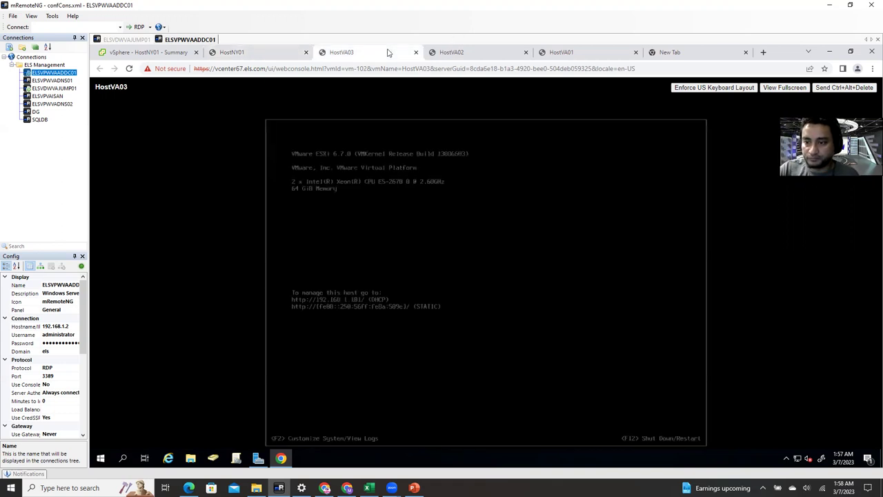
left_click(280, 53)
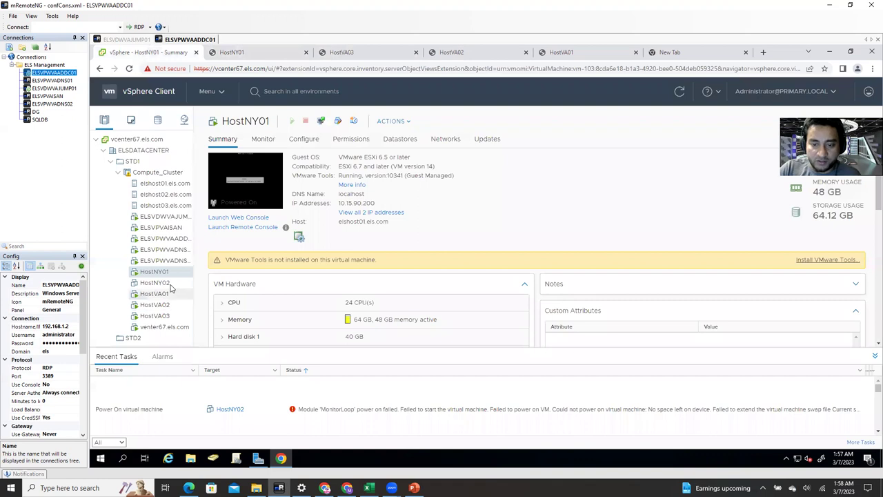
left_click(169, 284)
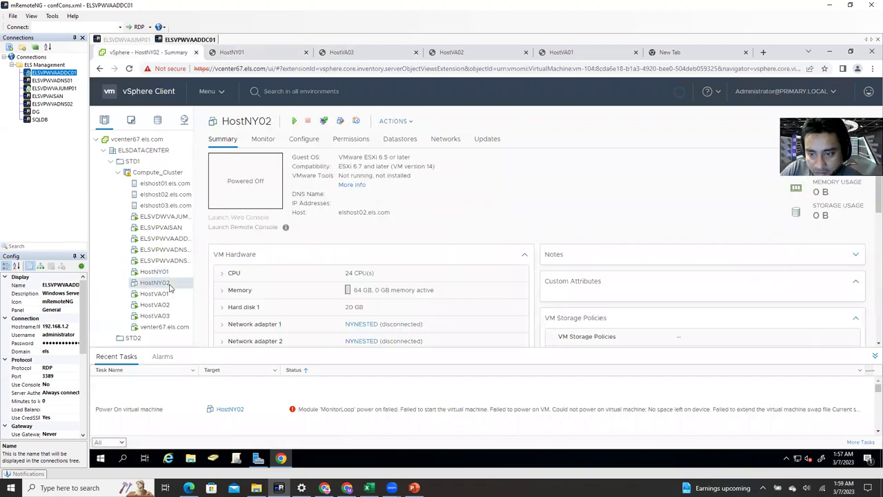
right_click(170, 287)
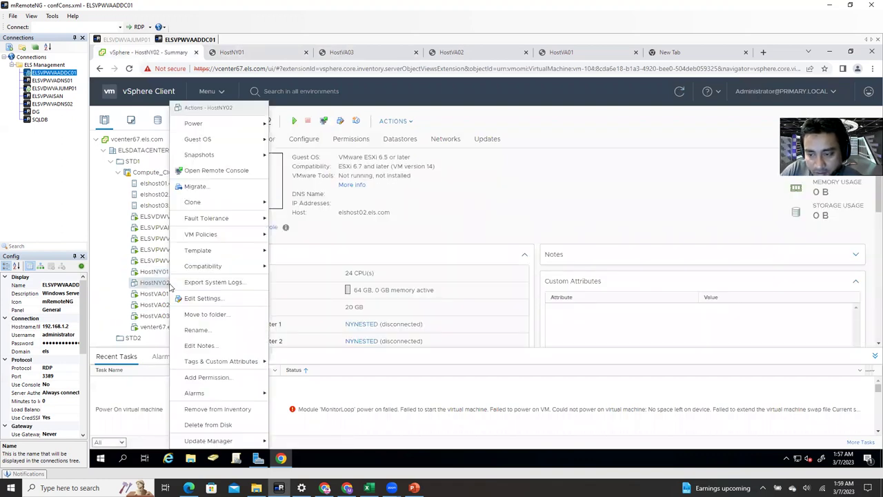
left_click(201, 298)
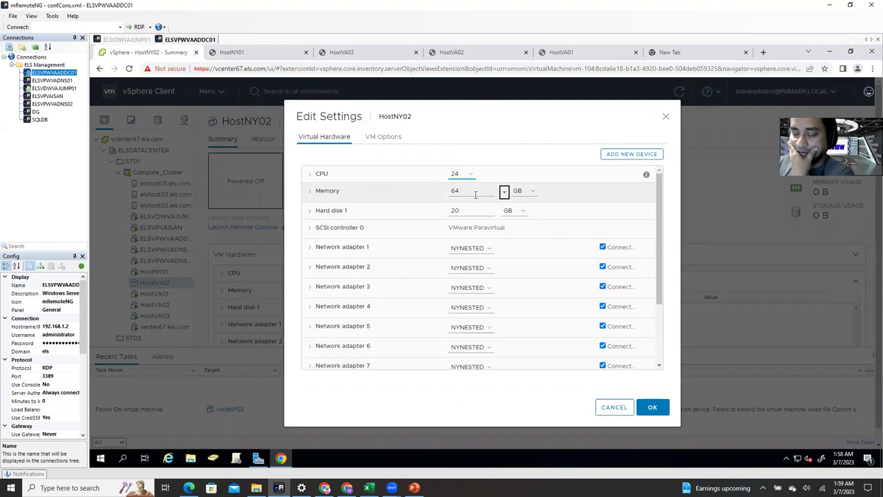
Review HostNY02's memory and CPU, exposing hardware virtualization to the guest OS.
left_click(310, 191)
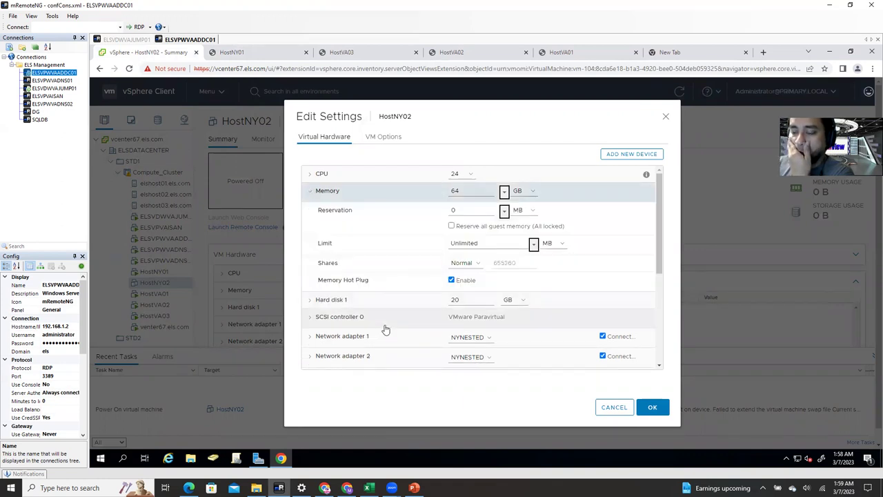
scroll(384, 328, "down", 3)
scroll(385, 329, "up", 3)
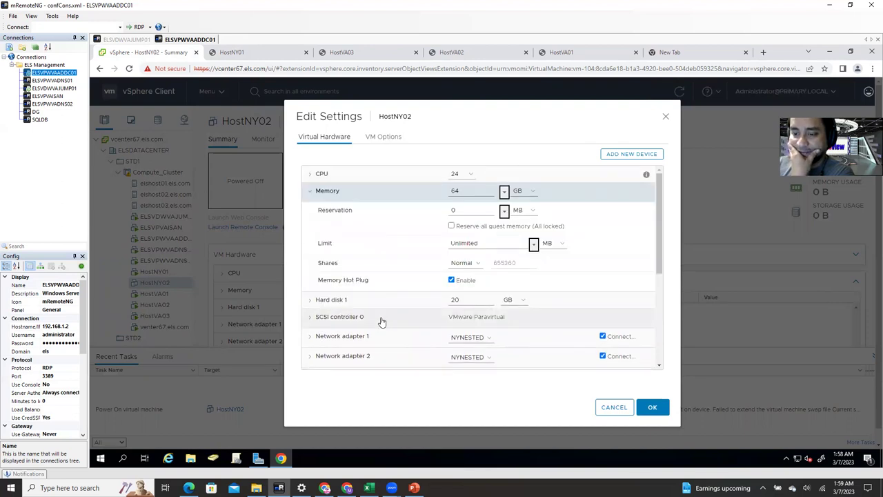
left_click(309, 173)
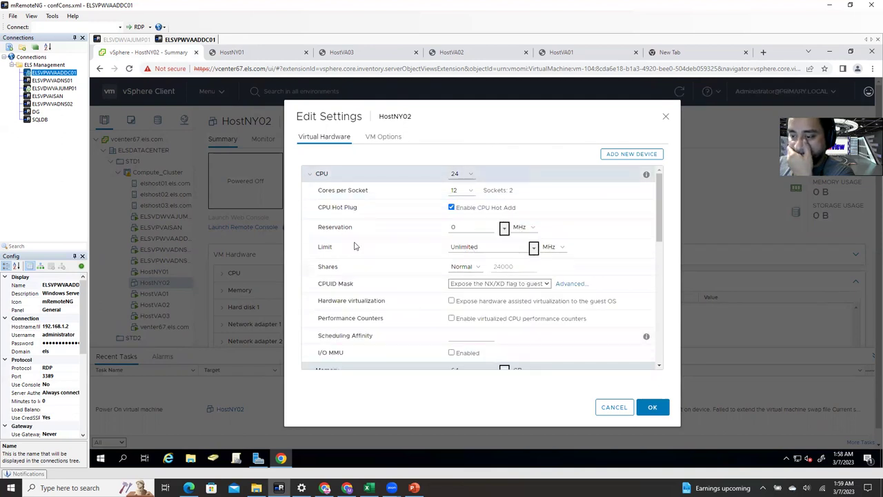
left_click(452, 302)
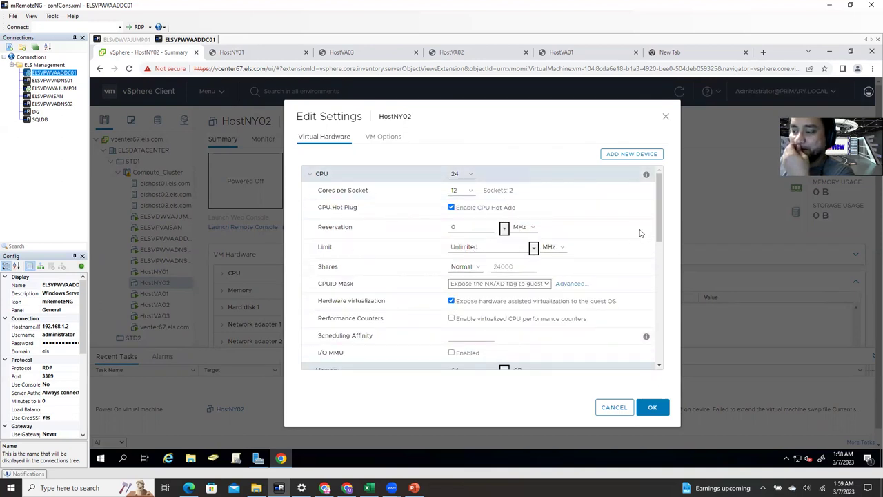
left_click_drag(660, 234, 670, 323)
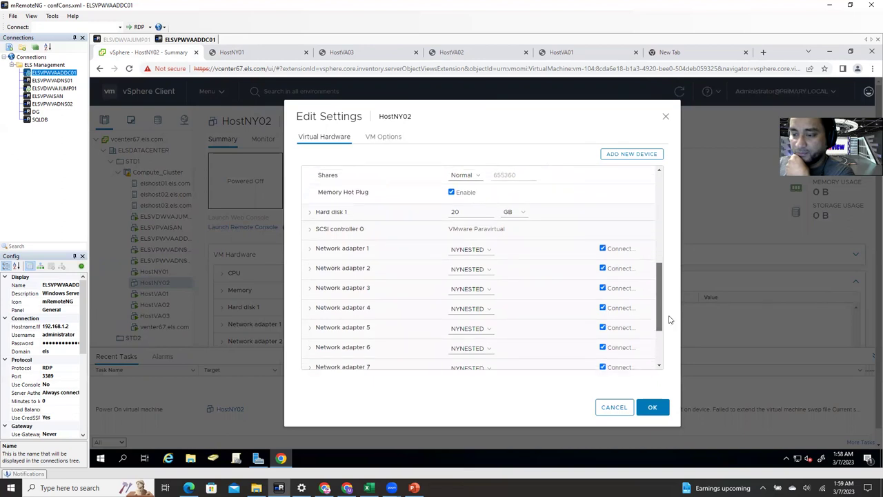
Inspect Hard disk 1 and CD/DVD drive 1, then close the settings with OK.
left_click(311, 216)
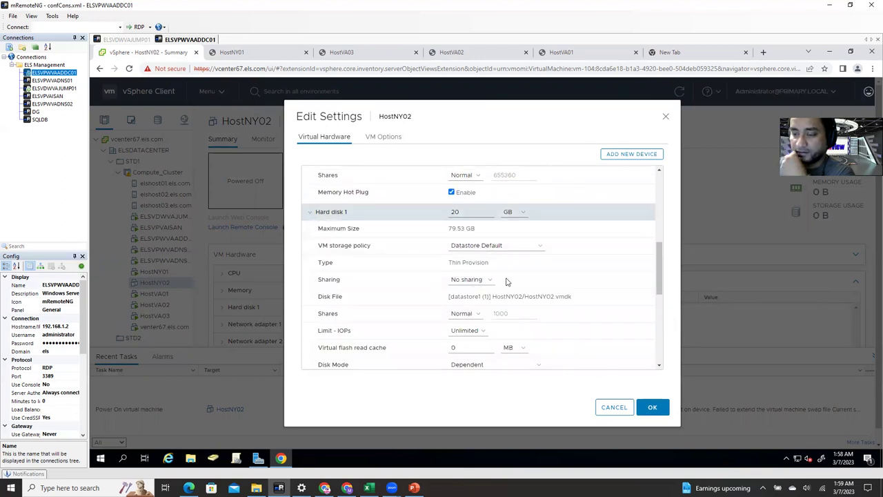
left_click_drag(664, 270, 662, 280)
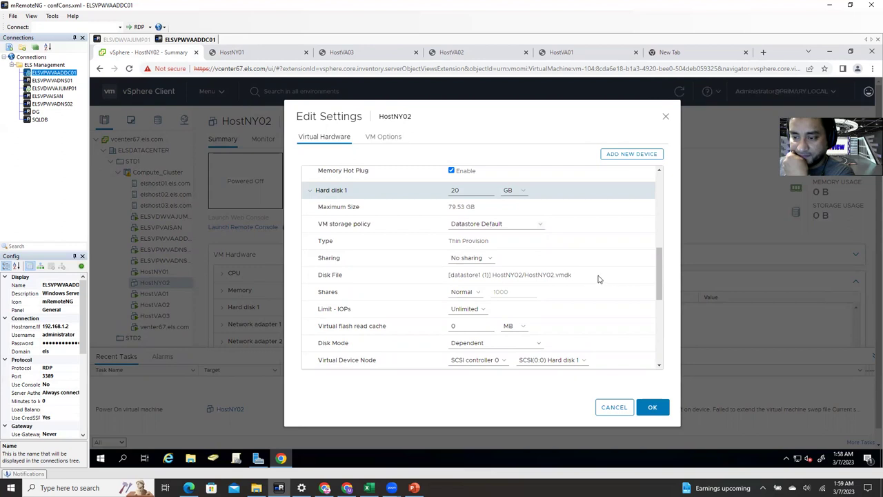
left_click_drag(661, 288, 677, 354)
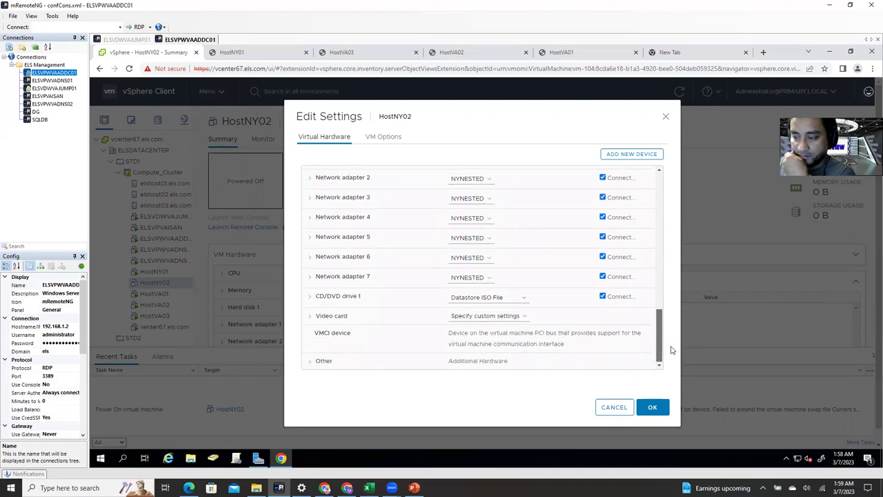
left_click(308, 303)
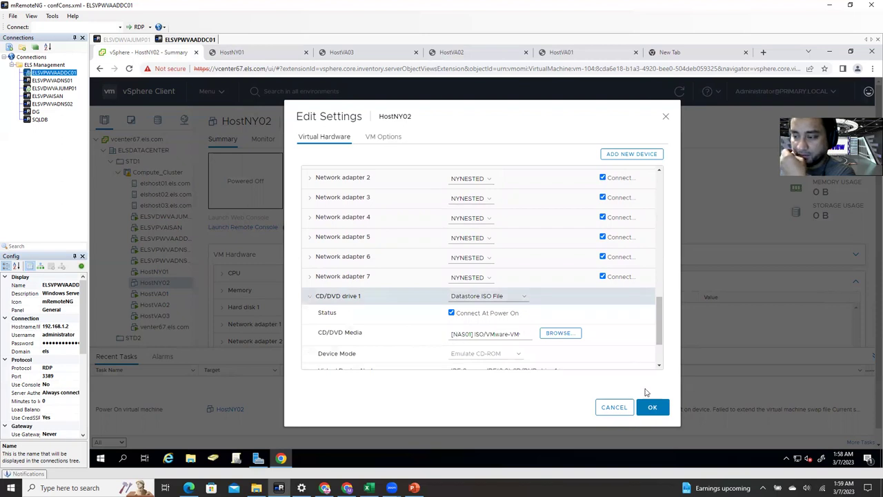
left_click(653, 408)
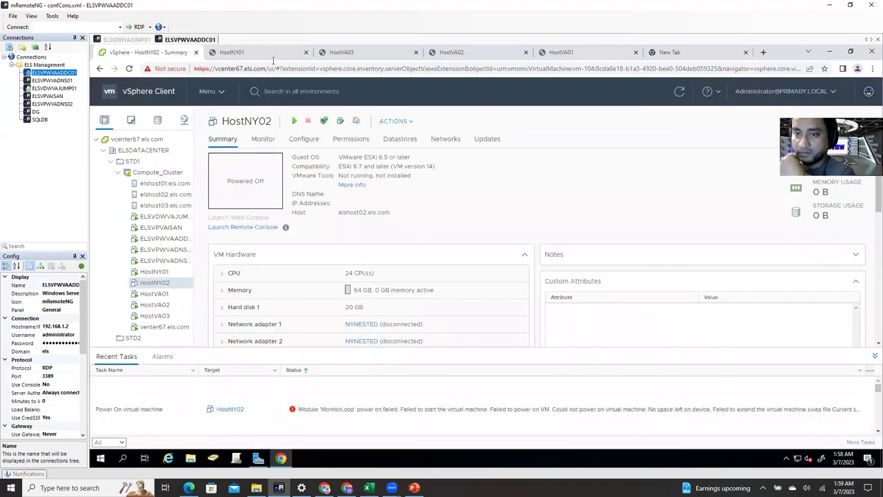
Reboot HostNY01 after its ESXi 6.7.0 install, then return to HostNY02's summary.
left_click(248, 52)
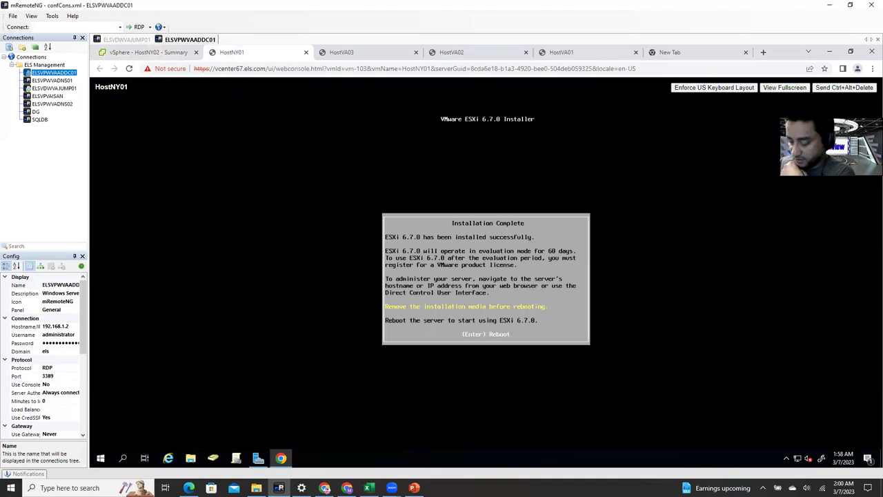
key("Return")
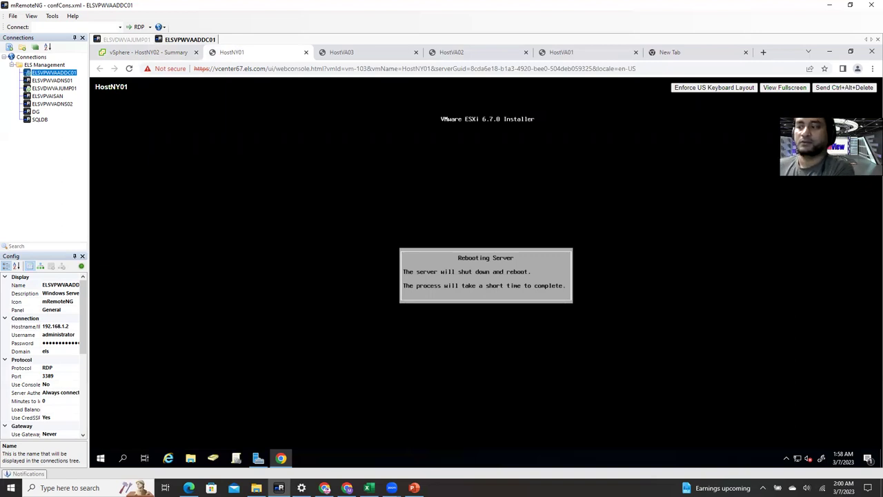
left_click(177, 52)
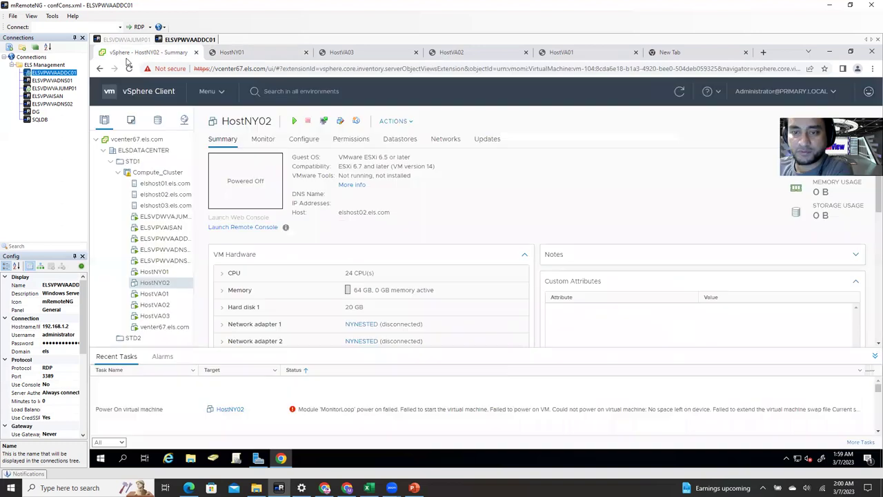
Retry powering on HostNY02, review the failed power-on tasks with a wider Details column, then return Home.
right_click(171, 285)
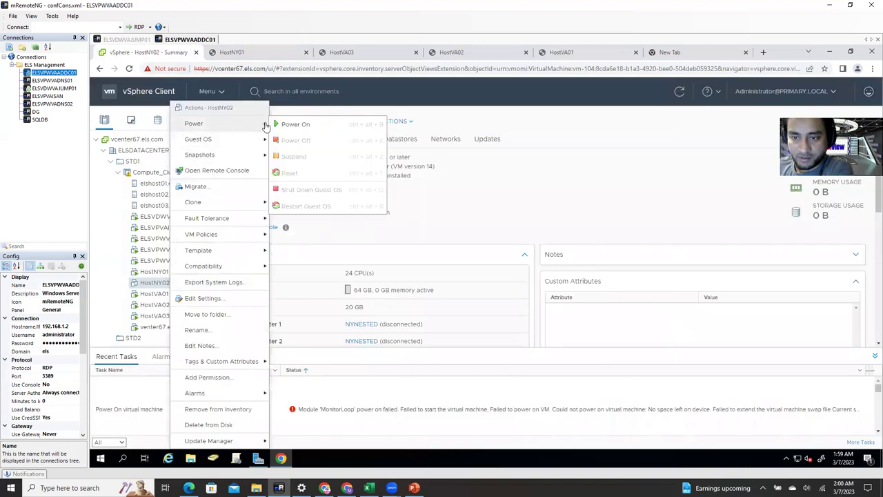
left_click(287, 127)
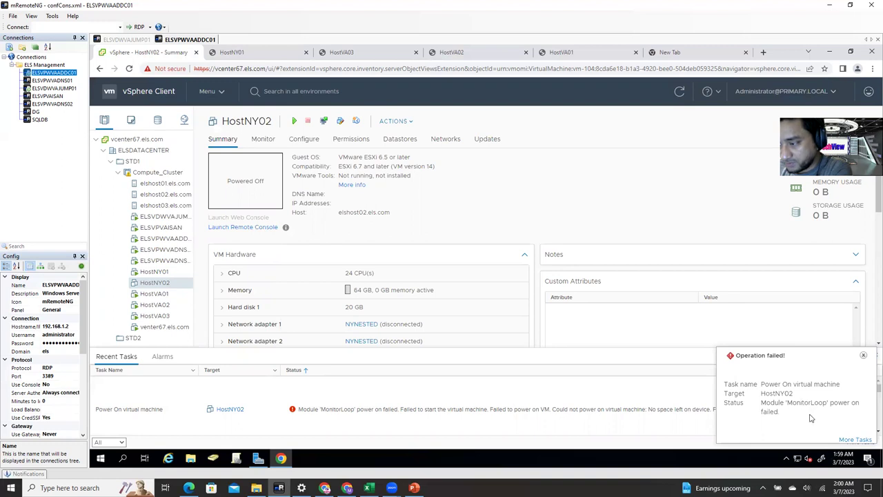
left_click(854, 439)
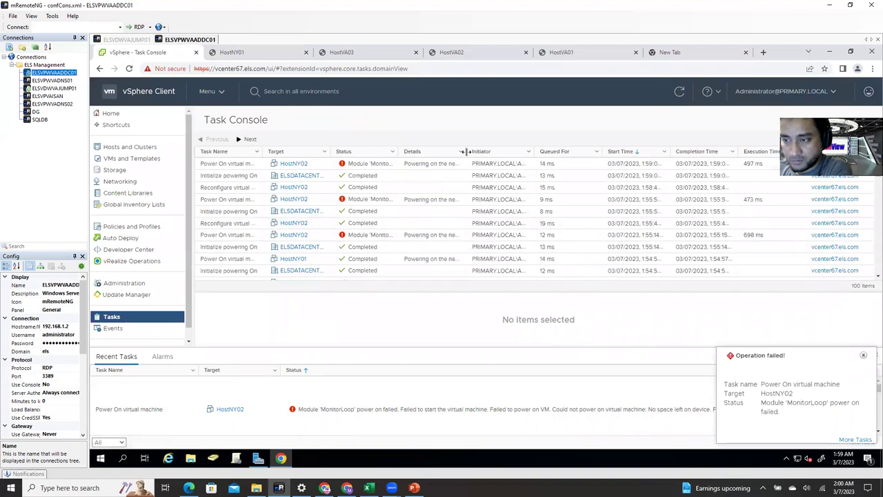
left_click_drag(466, 152, 586, 163)
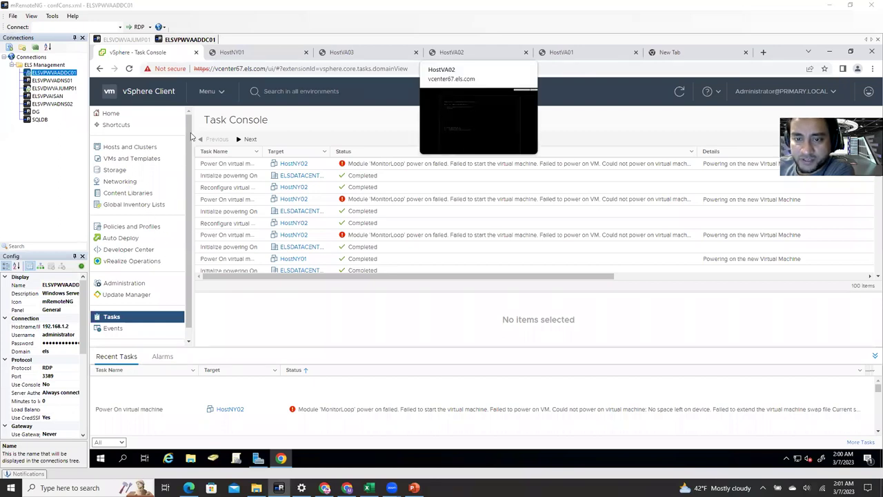
left_click(110, 114)
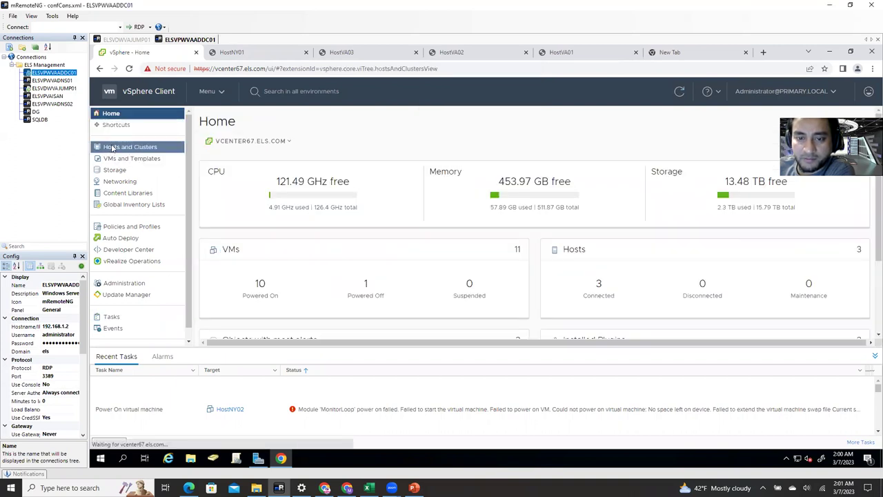
Remove HostNY02's 20 GB Hard disk 1 and delete its files from the datastore.
left_click(108, 149)
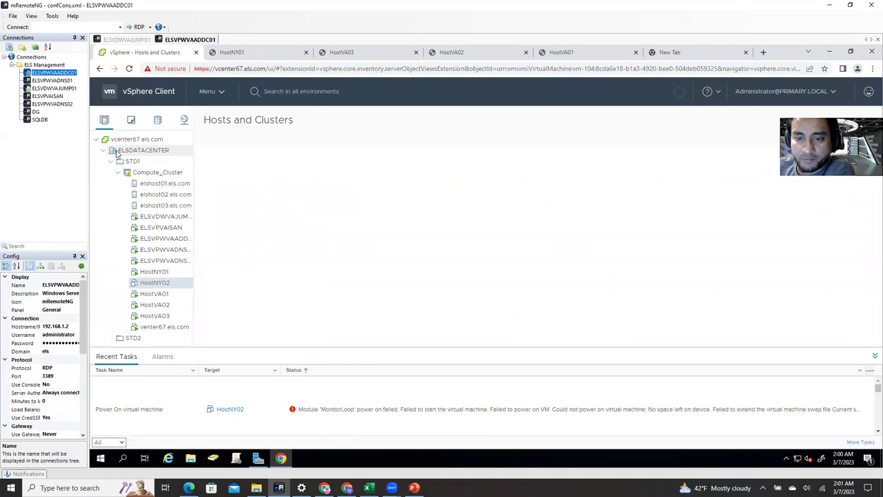
right_click(167, 284)
left_click(207, 297)
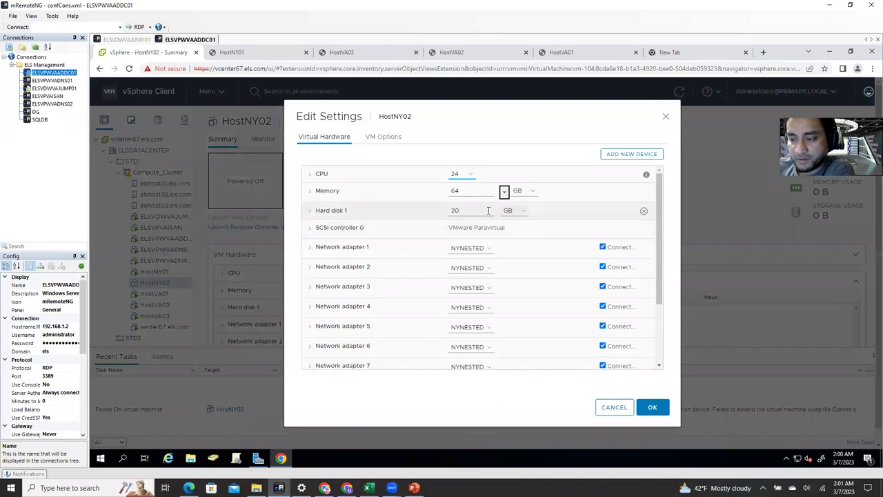
left_click(310, 211)
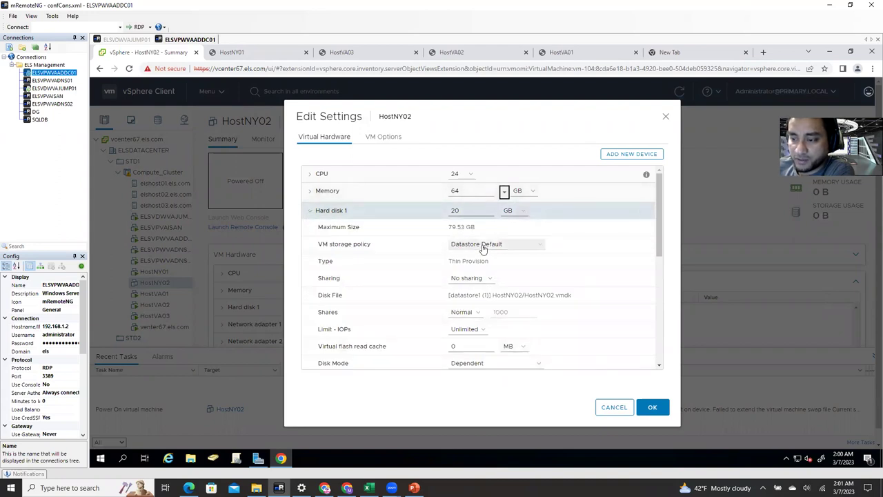
left_click(643, 212)
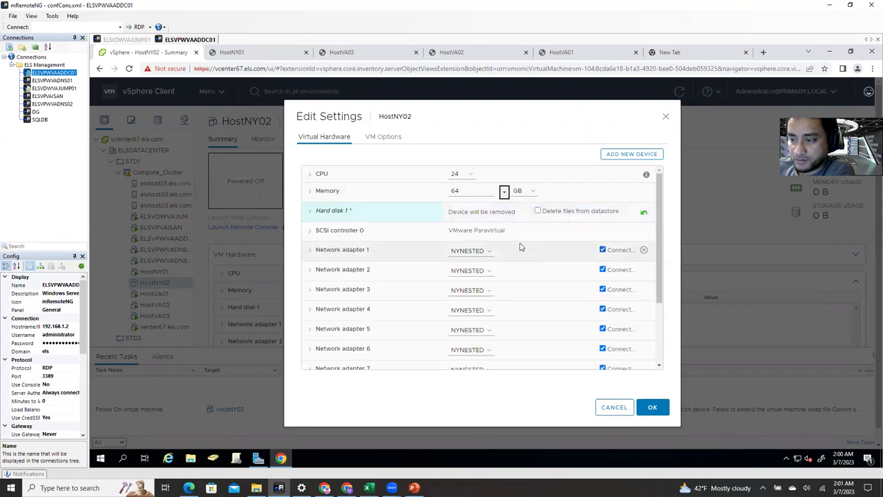
left_click(538, 211)
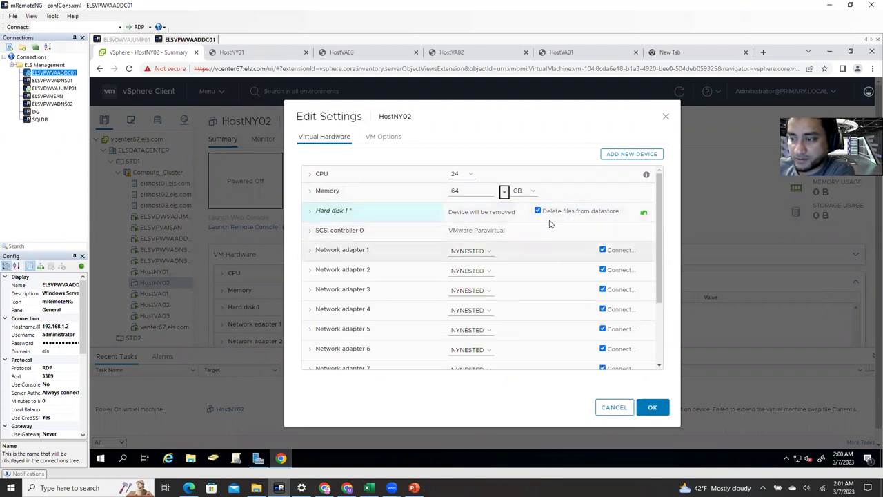
left_click(652, 406)
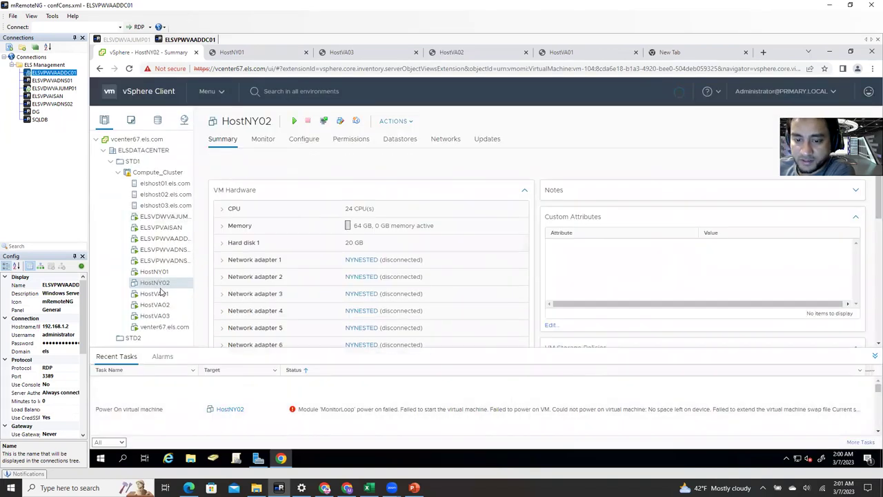
Add a new hard disk to HostNY02 and set its size to 20 GB.
right_click(161, 286)
left_click(187, 299)
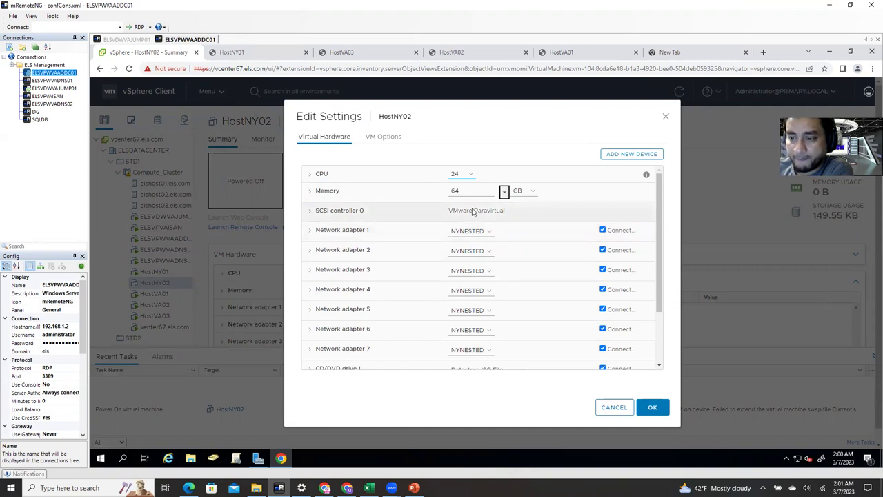
left_click(624, 156)
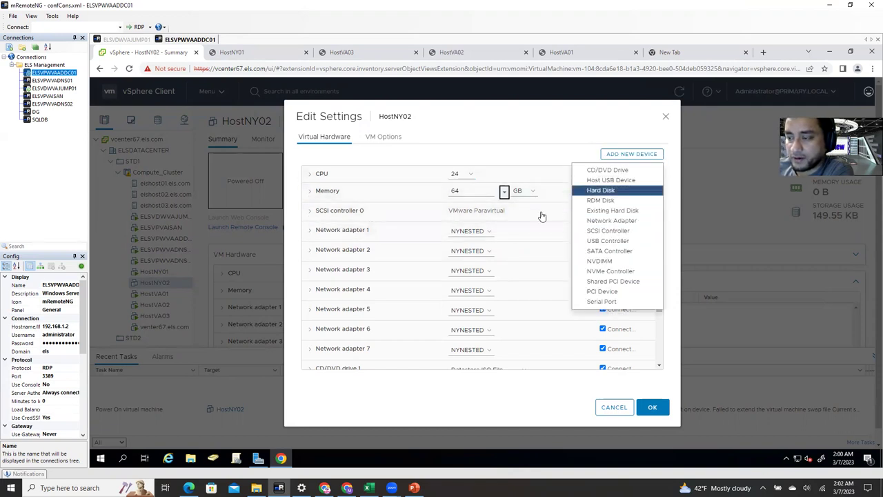
left_click(612, 192)
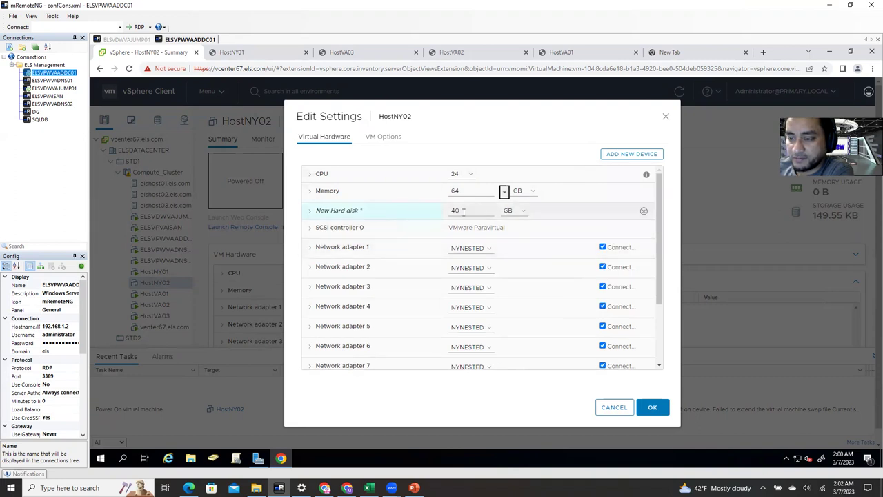
left_click(463, 211)
double_click(463, 212)
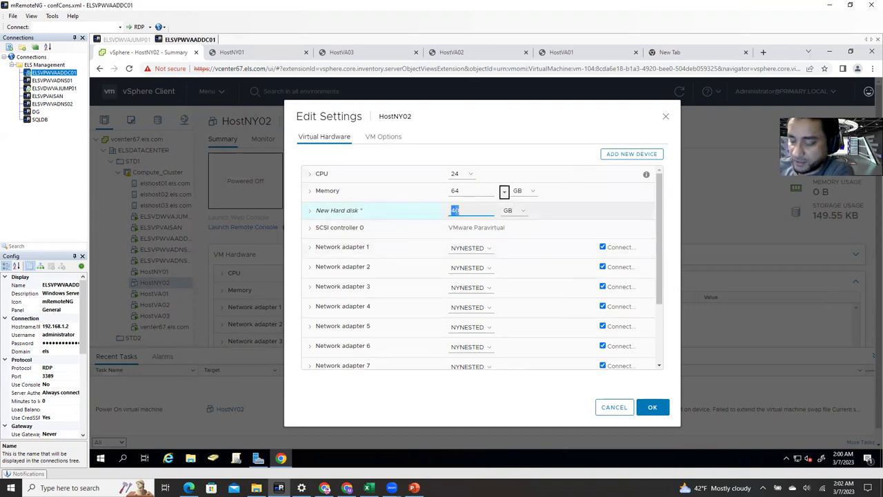
Make the new disk Thin Provision and store it on the EHOST02LDS01 datastore.
left_click(310, 211)
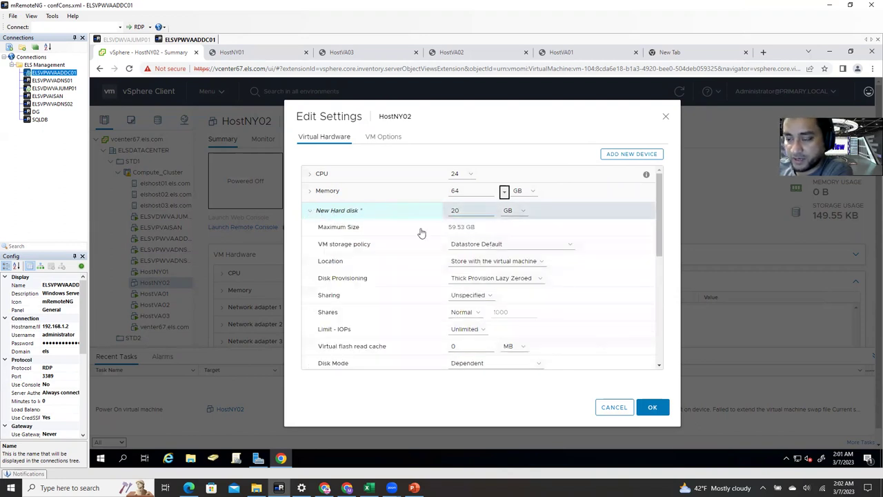
left_click(515, 278)
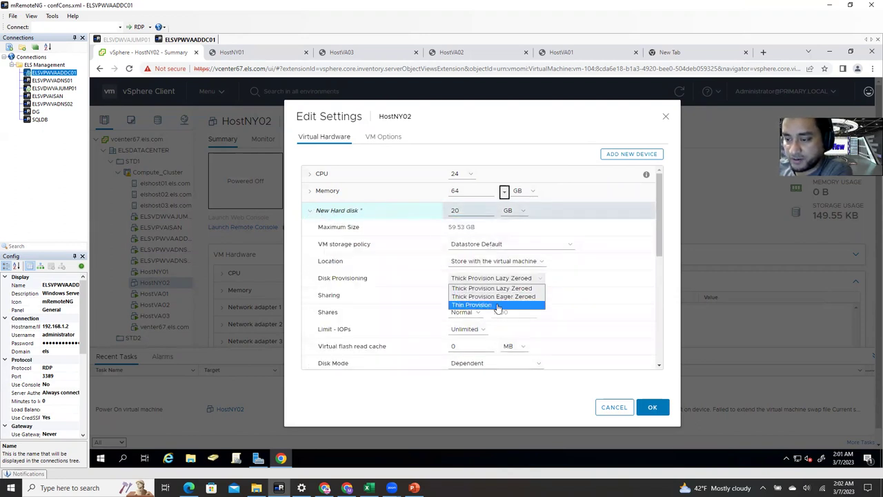
left_click(498, 305)
left_click(494, 262)
left_click(487, 281)
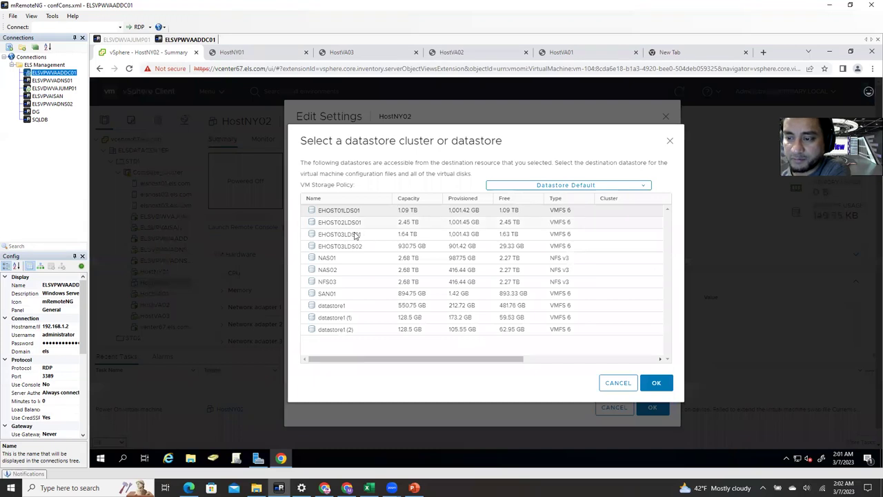
left_click(336, 227)
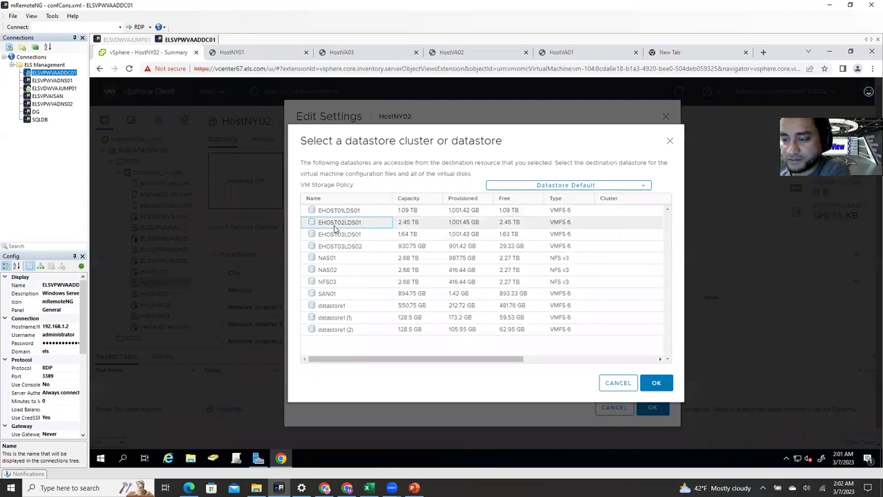
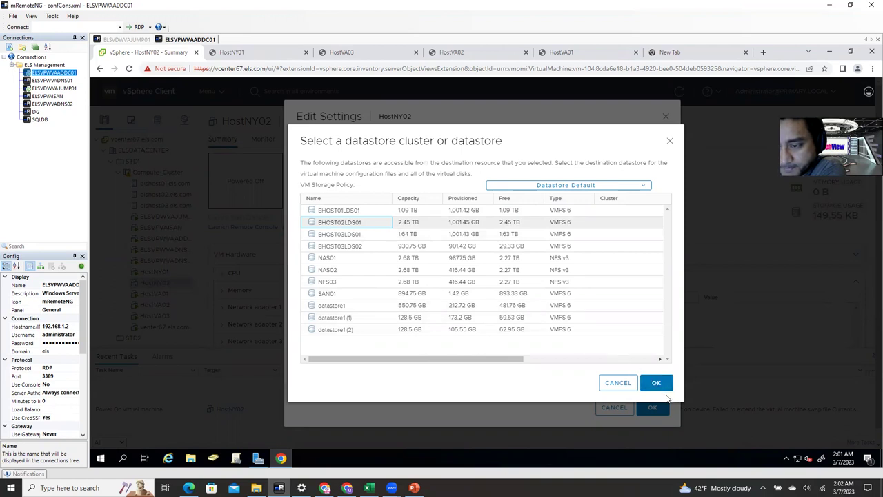
Add a 20 GB thin-provisioned hard disk on EHOST02LDS01 to HostNY02.
left_click(660, 382)
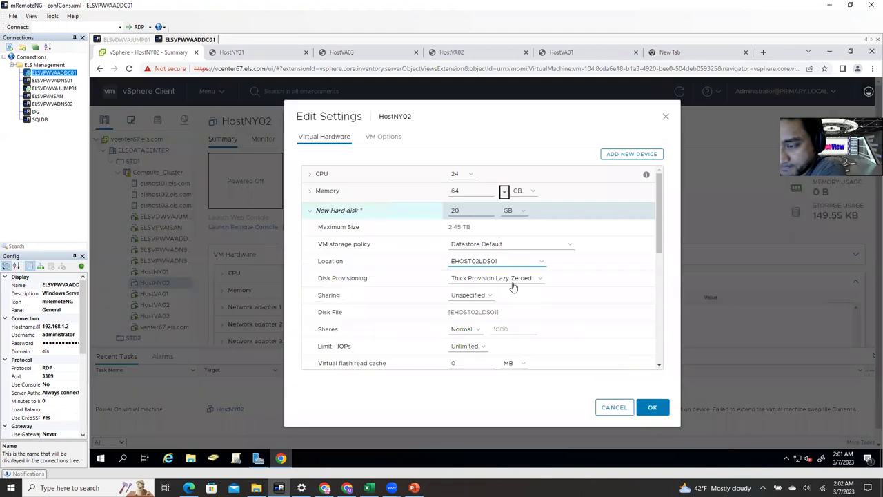
left_click(514, 278)
left_click(492, 306)
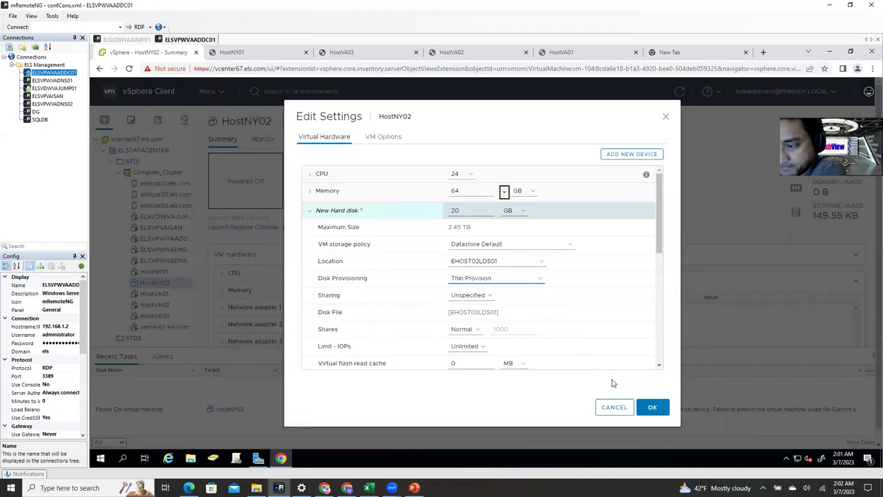
left_click(651, 408)
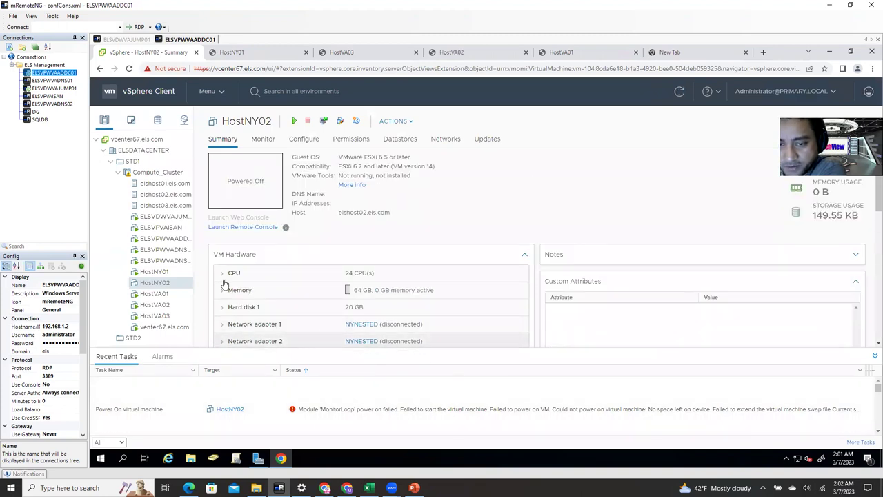
Try powering on HostNY02 and dismiss the operation-failed notice.
right_click(154, 282)
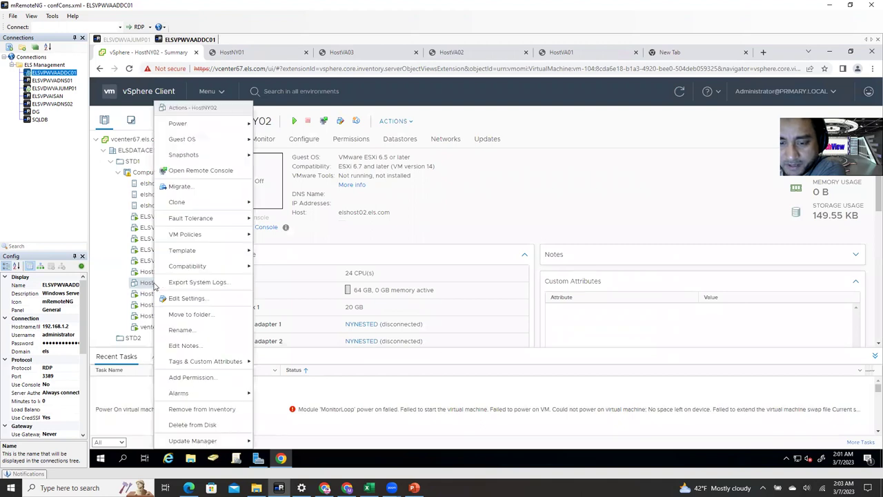
mouse_move(218, 130)
left_click(259, 124)
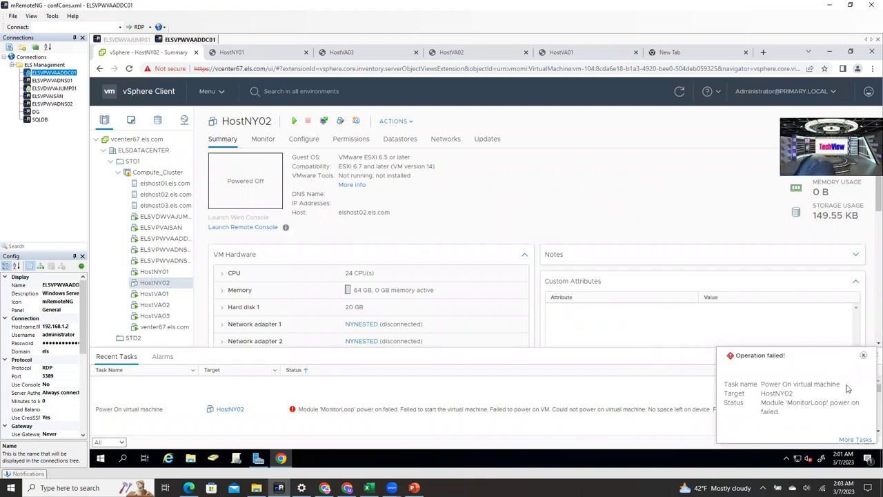
left_click(864, 355)
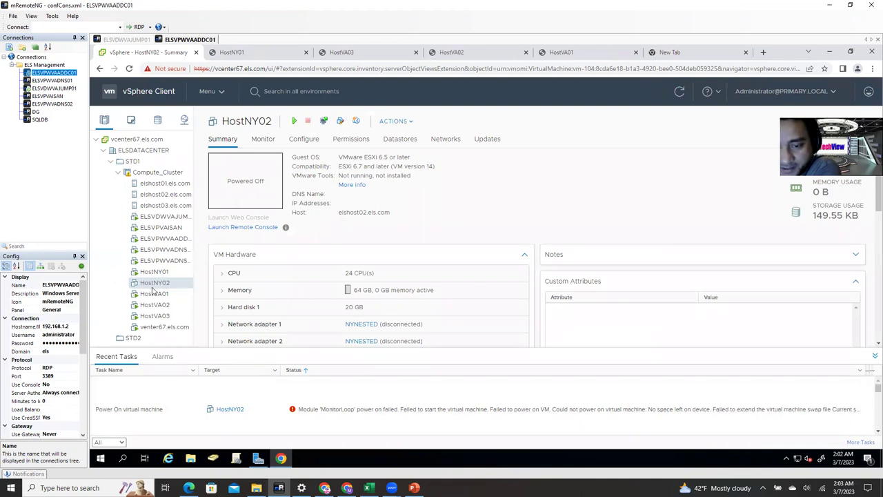
right_click(151, 284)
In HostNY02's settings, enlarge Hard disk 1 from 20 GB to 40 GB.
left_click(172, 298)
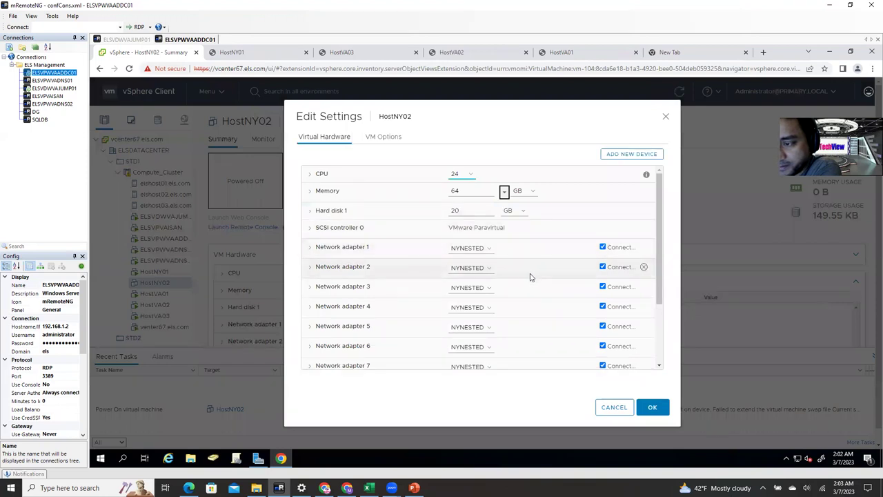
left_click_drag(462, 212, 446, 216)
type("40")
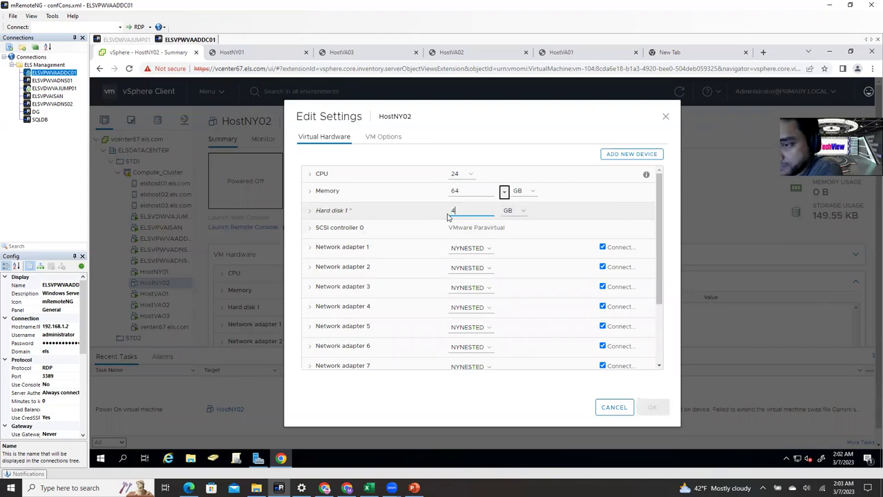
left_click(310, 210)
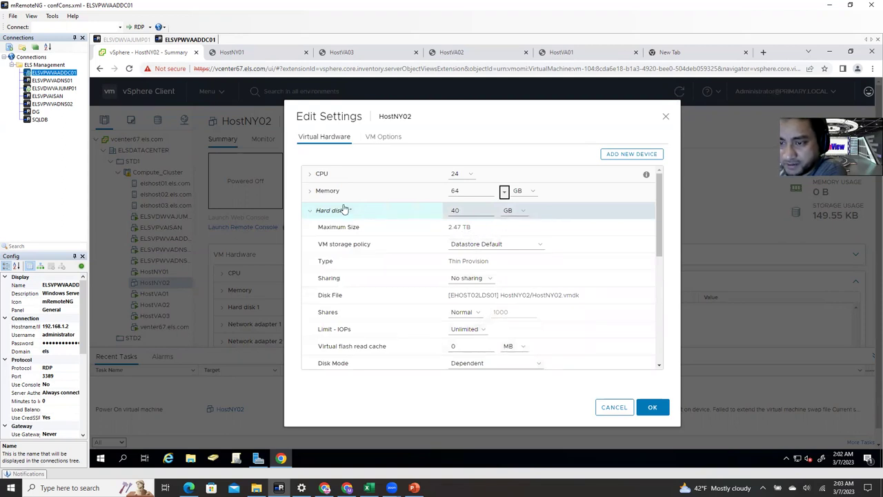
Set HostNY02 to 16 CPUs with 8 cores per socket and save the changes.
left_click(309, 176)
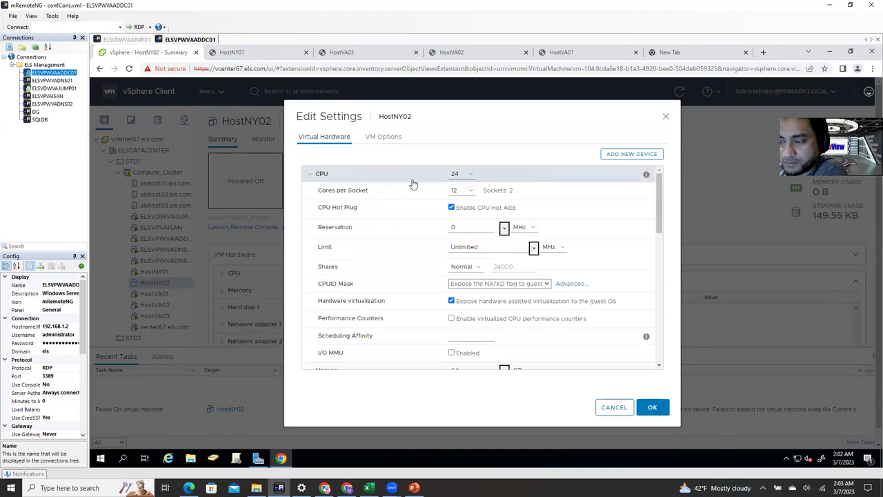
left_click(467, 175)
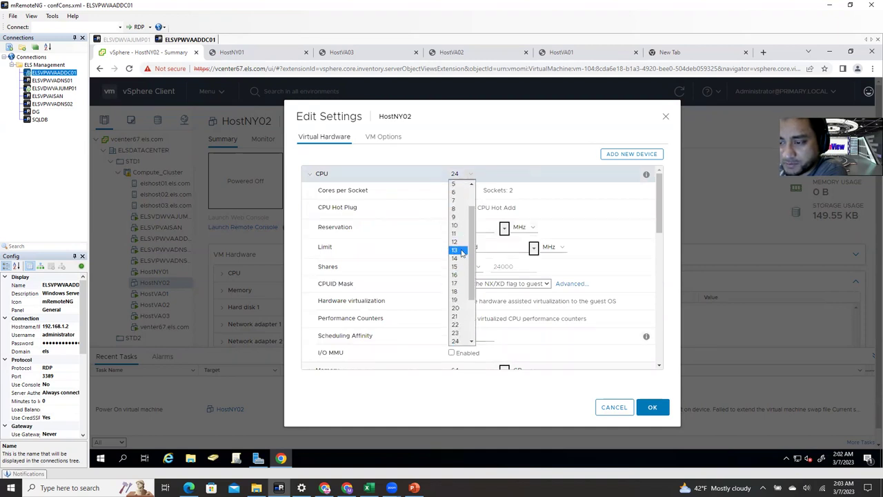
key("Escape")
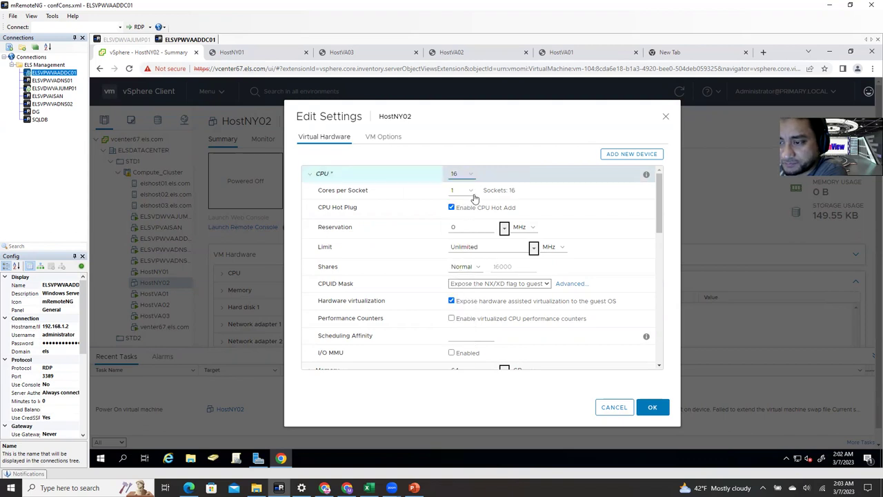
left_click(471, 191)
left_click(457, 226)
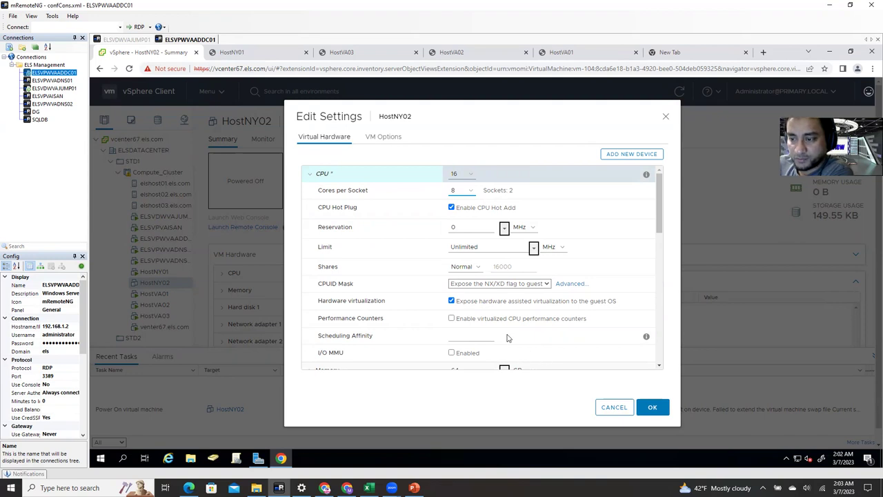
scroll(574, 358, "down", 3)
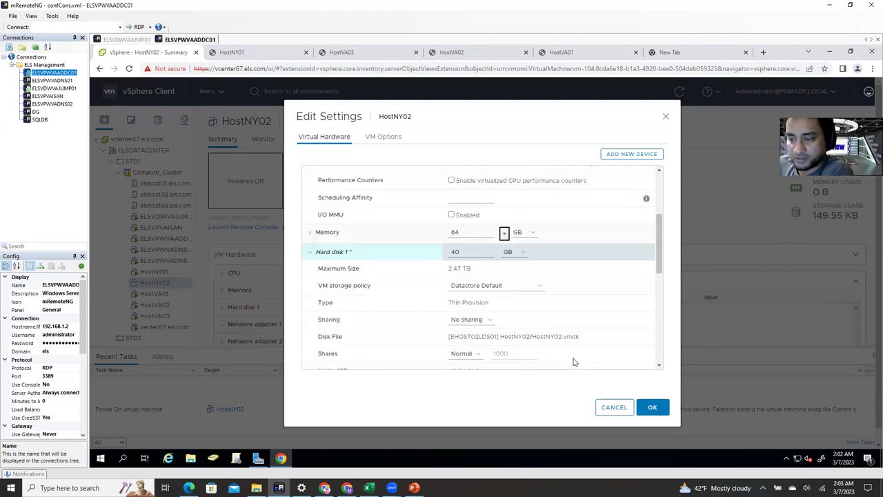
scroll(569, 376, "down", 1)
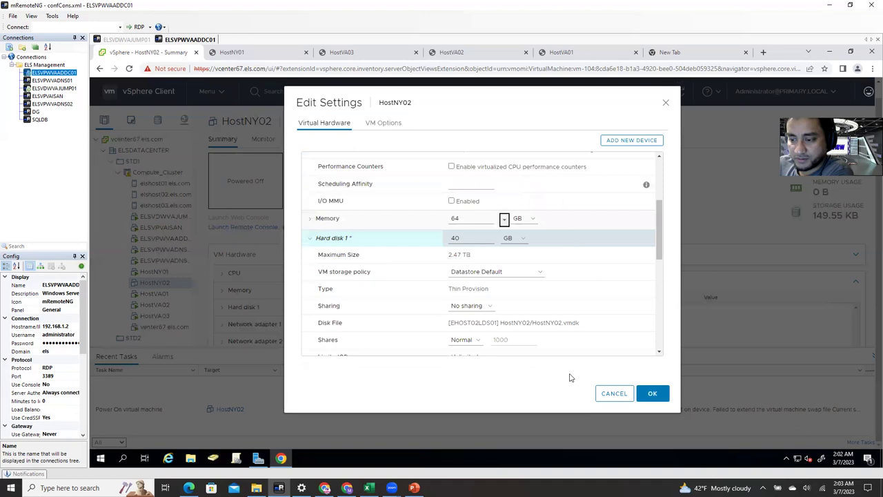
scroll(559, 304, "down", 2)
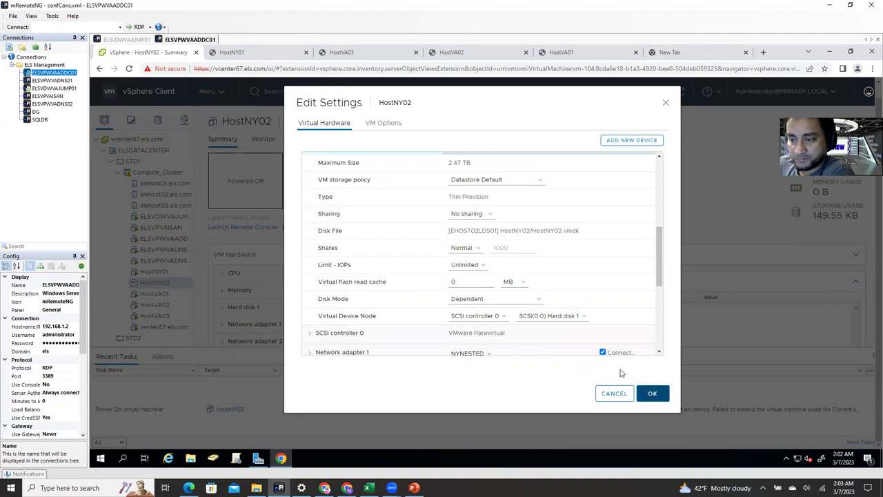
scroll(522, 334, "up", 1)
scroll(522, 332, "up", 2)
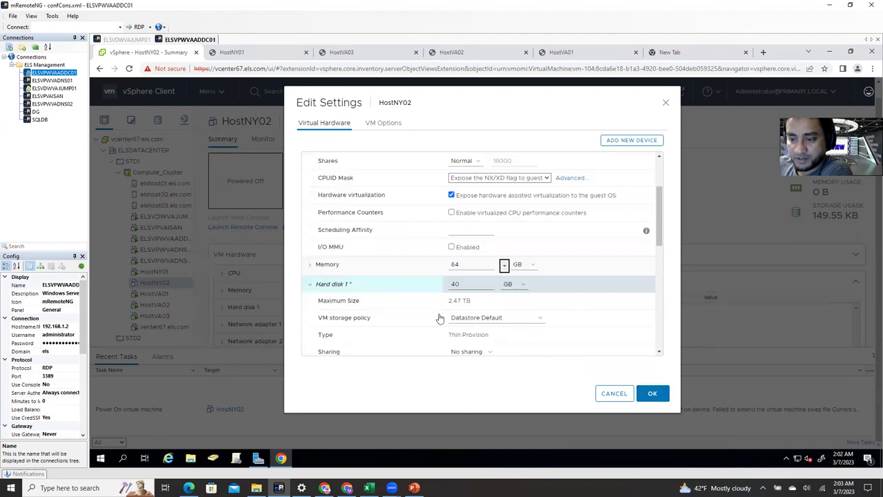
left_click(310, 288)
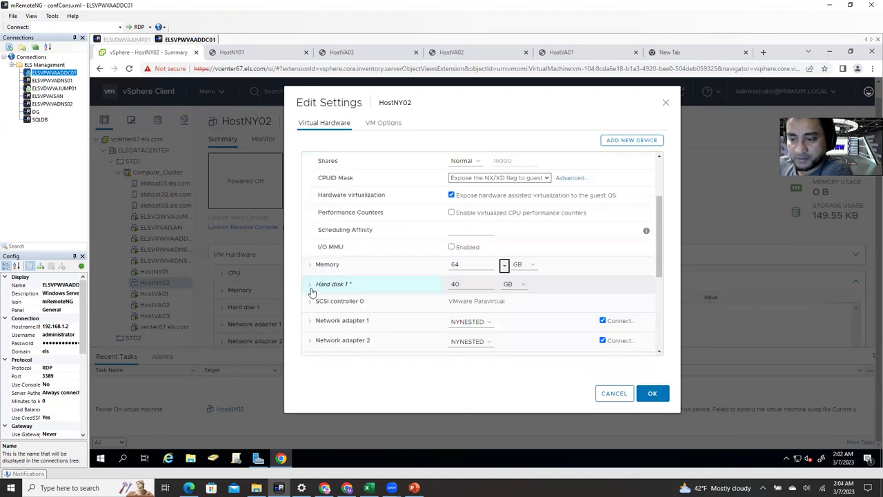
left_click(652, 394)
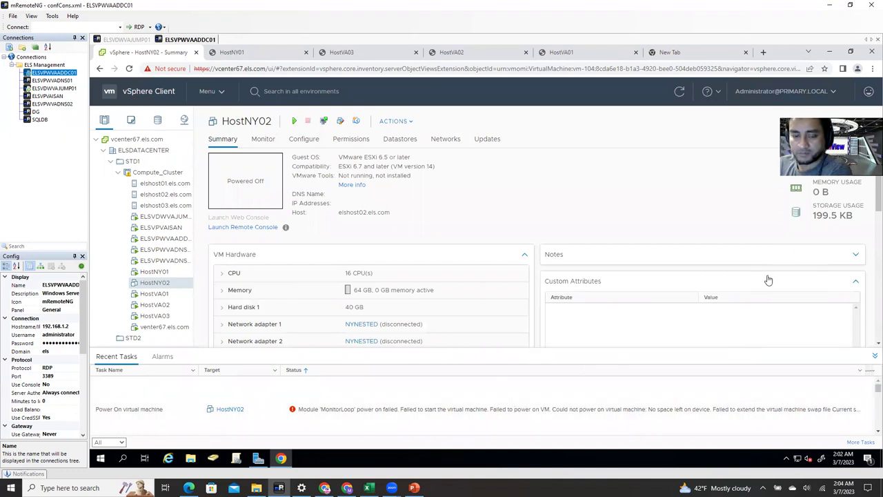
left_click(235, 53)
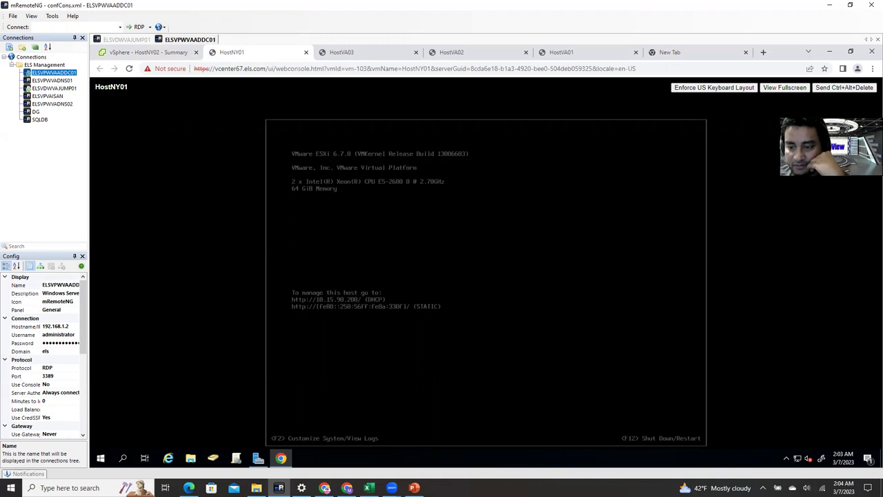
left_click(379, 55)
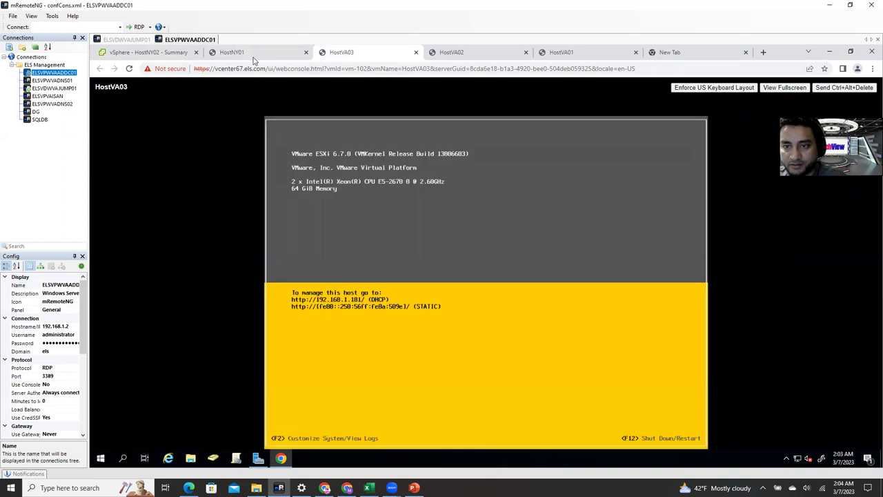
left_click(257, 55)
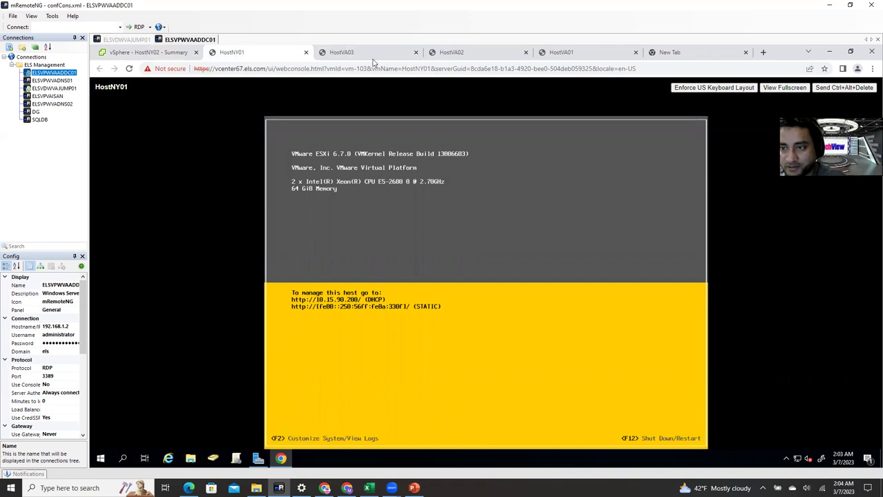
left_click(365, 53)
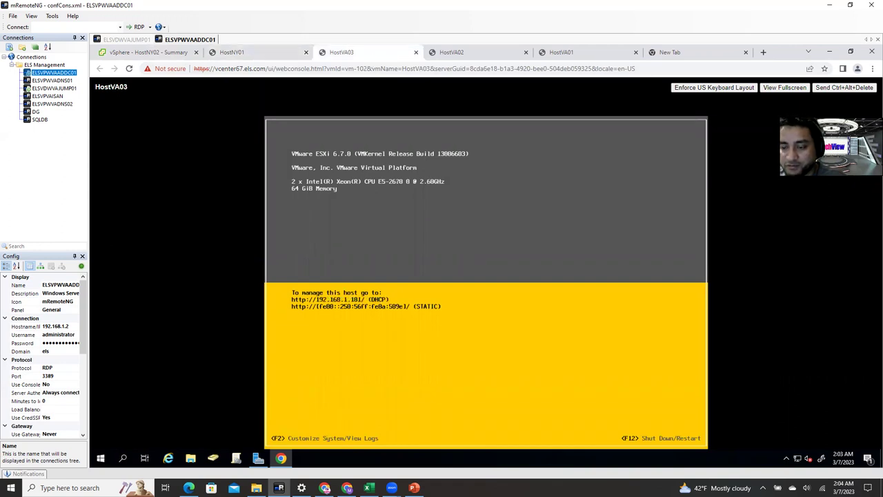
left_click(254, 52)
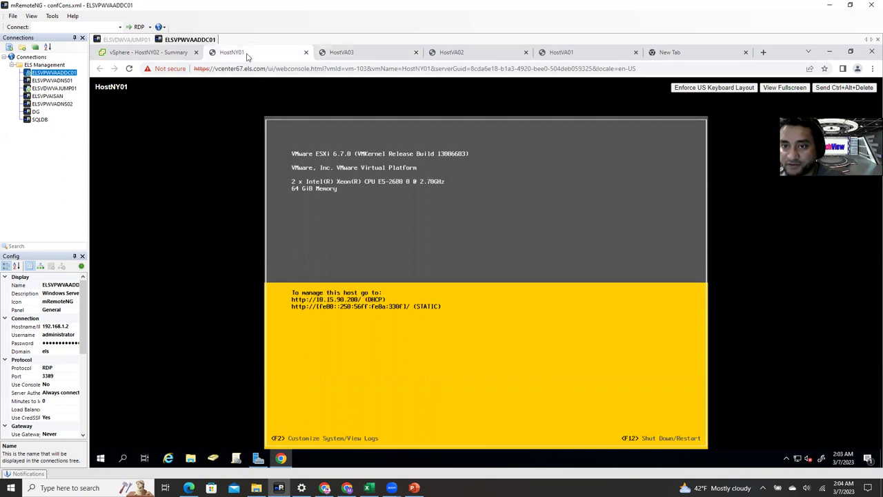
left_click(148, 53)
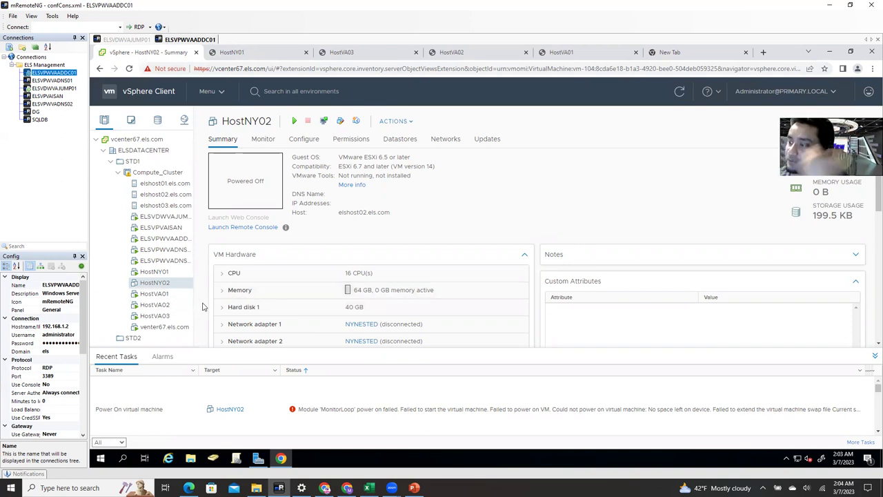
left_click(158, 272)
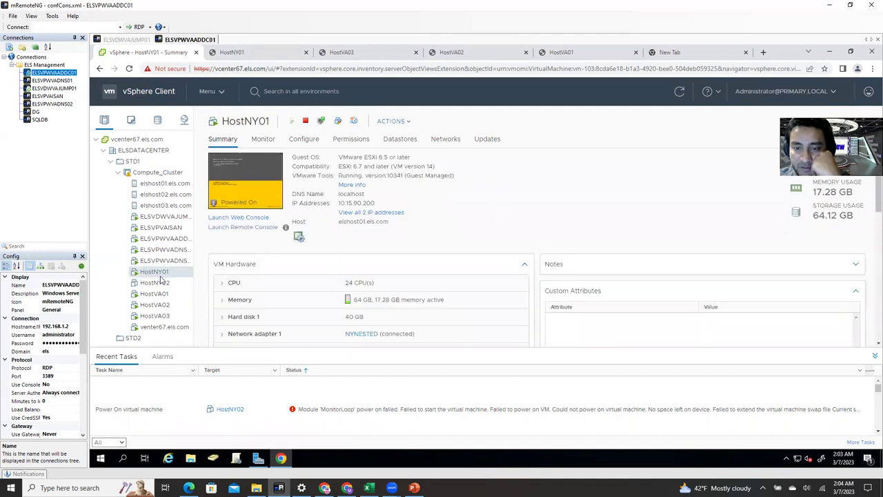
left_click(164, 183)
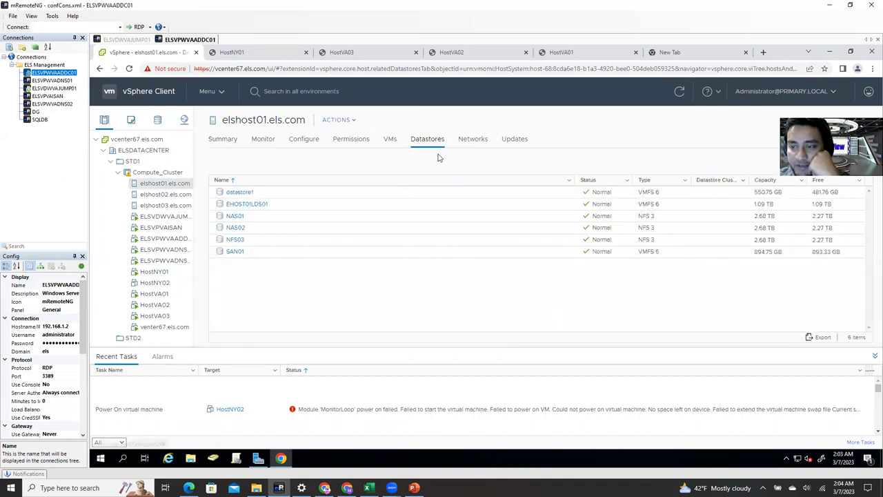
left_click(391, 152)
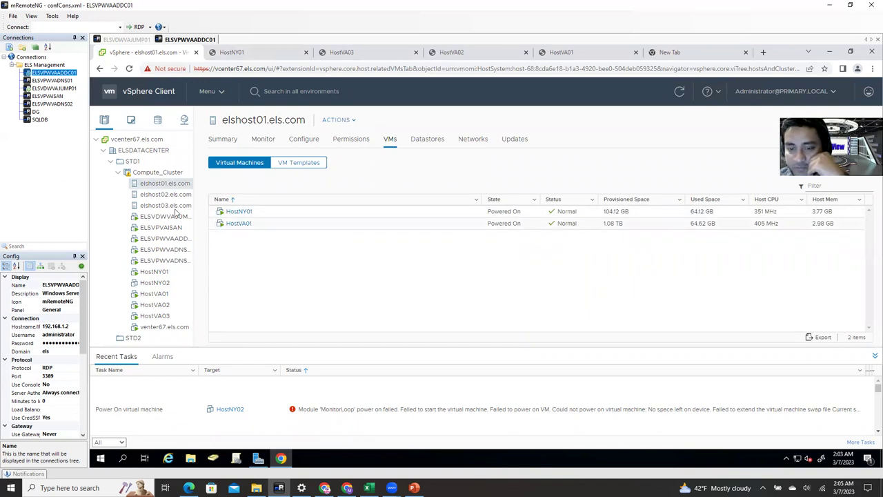
left_click(143, 195)
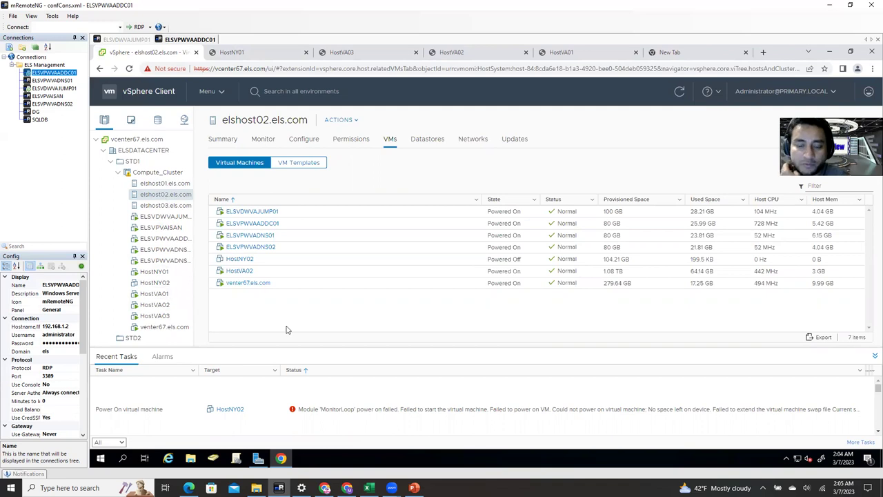
left_click(149, 283)
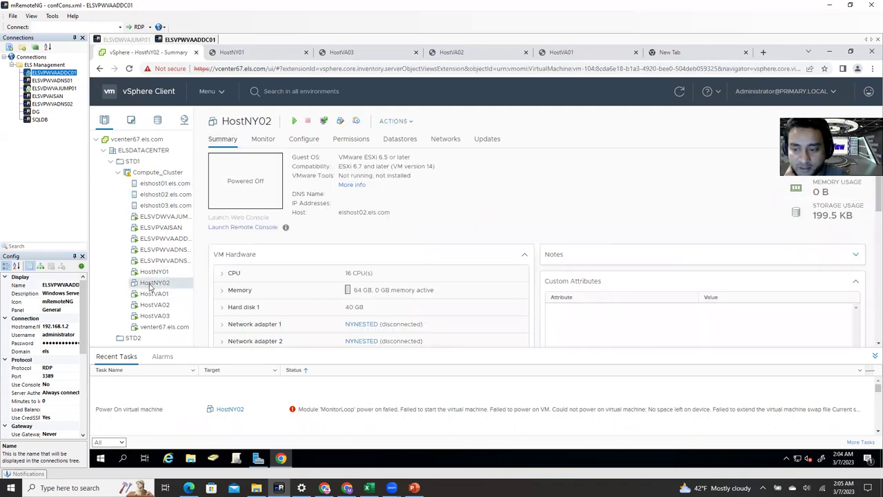
right_click(133, 286)
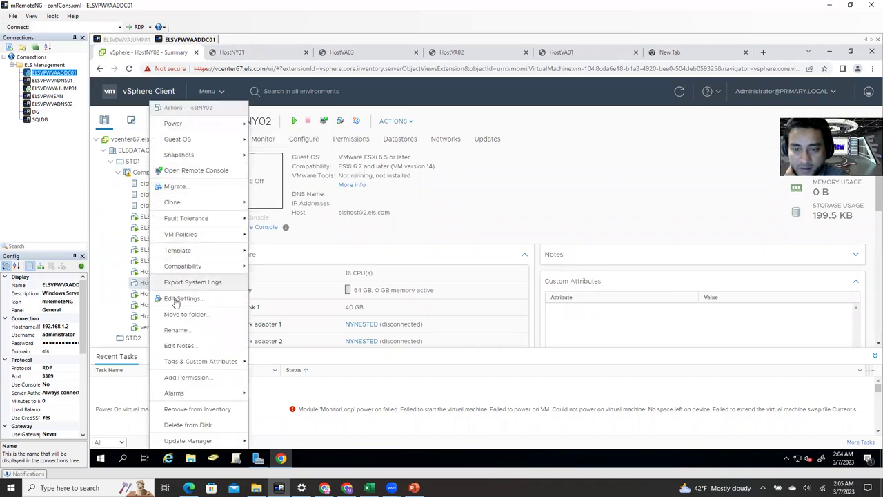
left_click(176, 299)
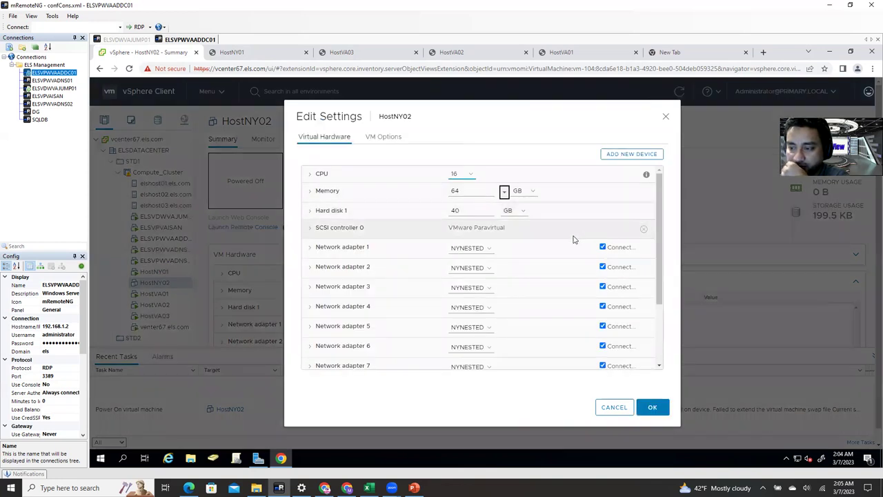
left_click(312, 174)
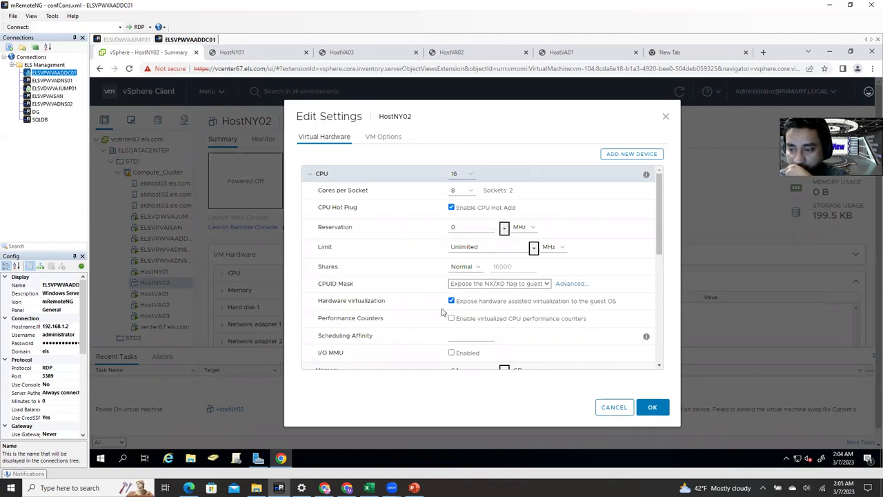
scroll(393, 352, "down", 3)
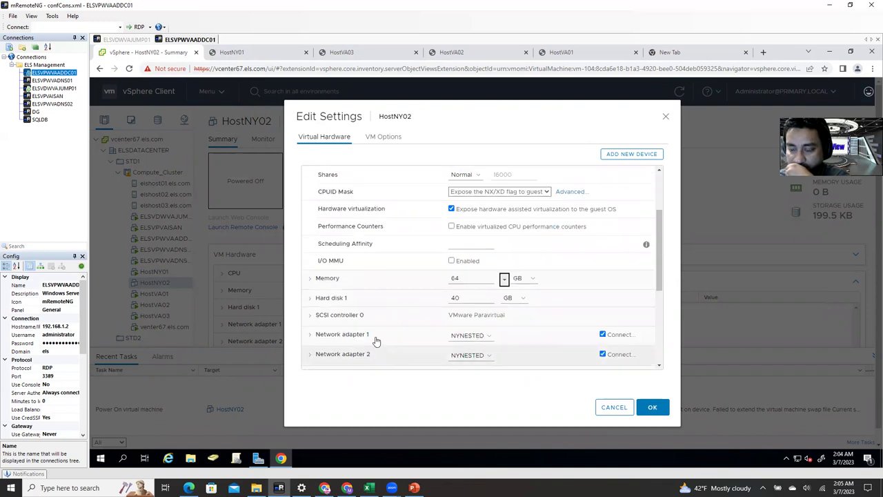
left_click(326, 284)
scroll(358, 332, "down", 3)
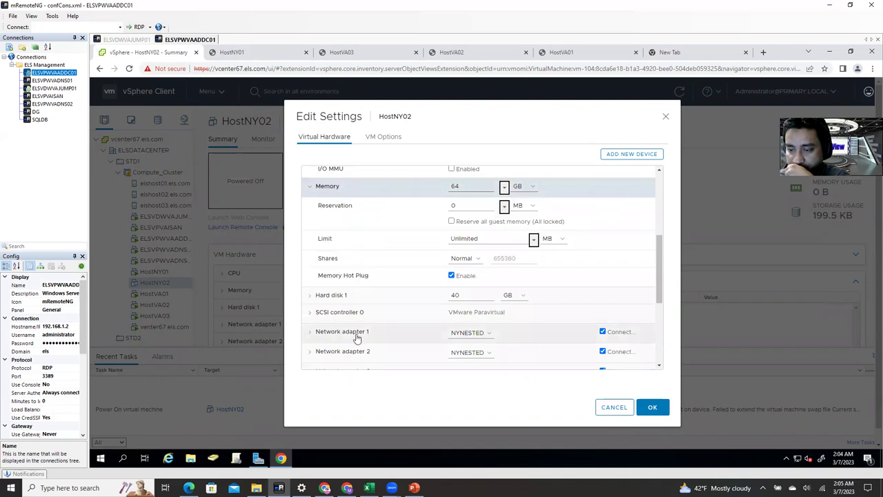
scroll(352, 341, "down", 3)
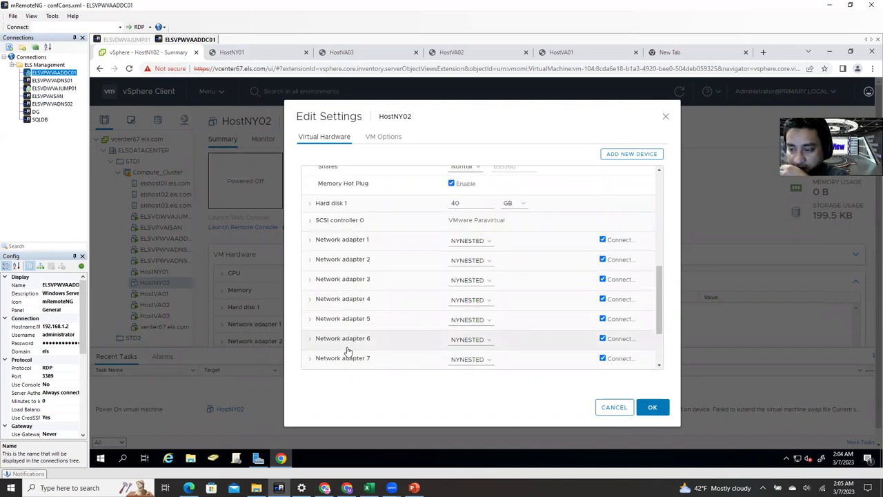
scroll(348, 351, "down", 2)
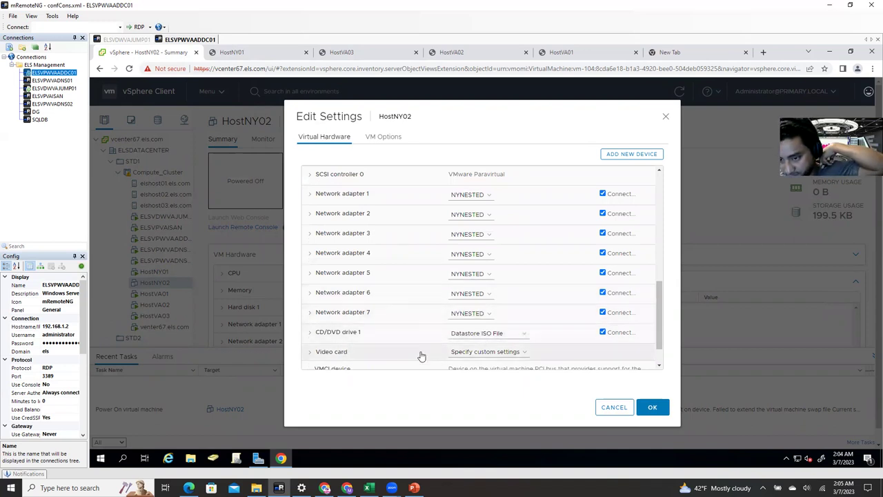
scroll(422, 355, "down", 2)
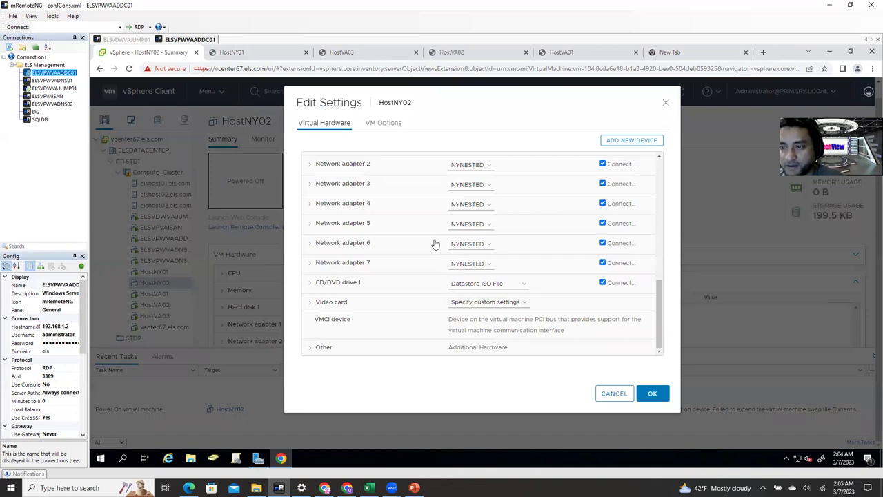
left_click(387, 125)
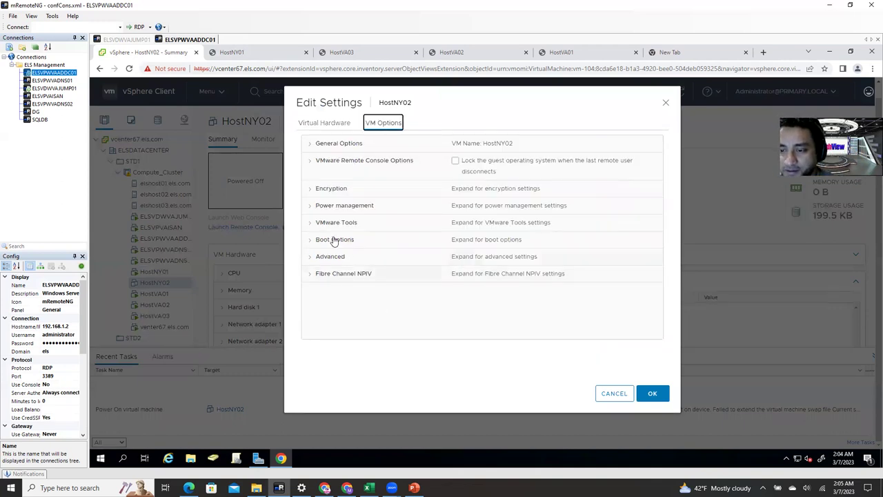
left_click(323, 223)
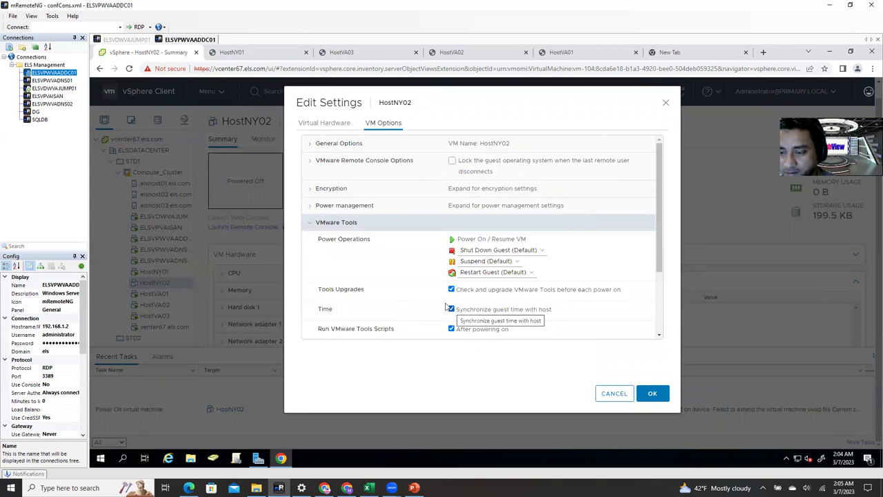
scroll(345, 303, "down", 3)
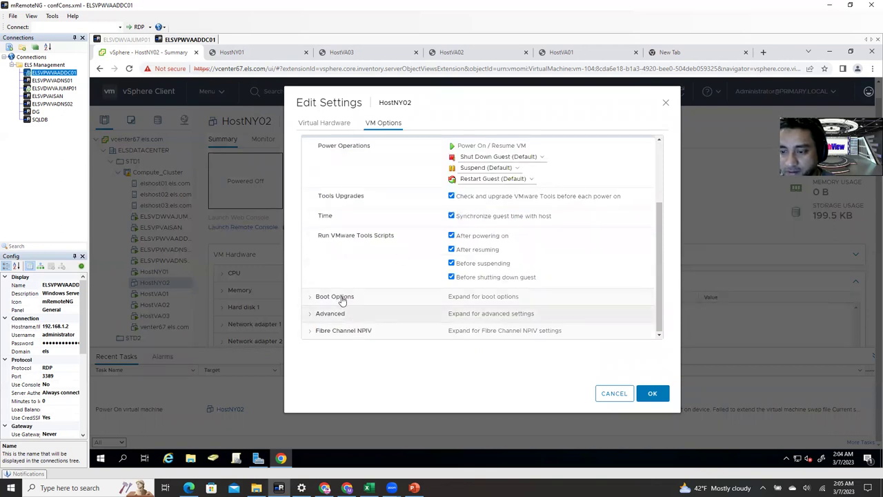
left_click(341, 298)
scroll(405, 319, "down", 3)
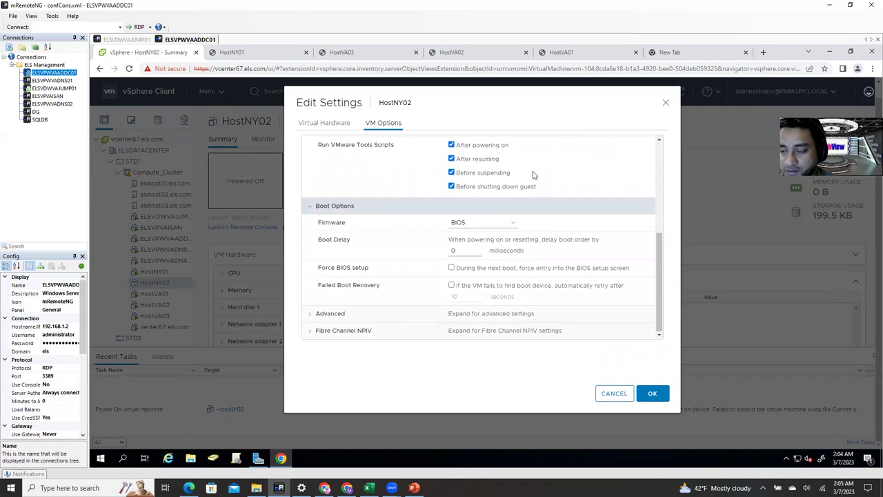
left_click(659, 393)
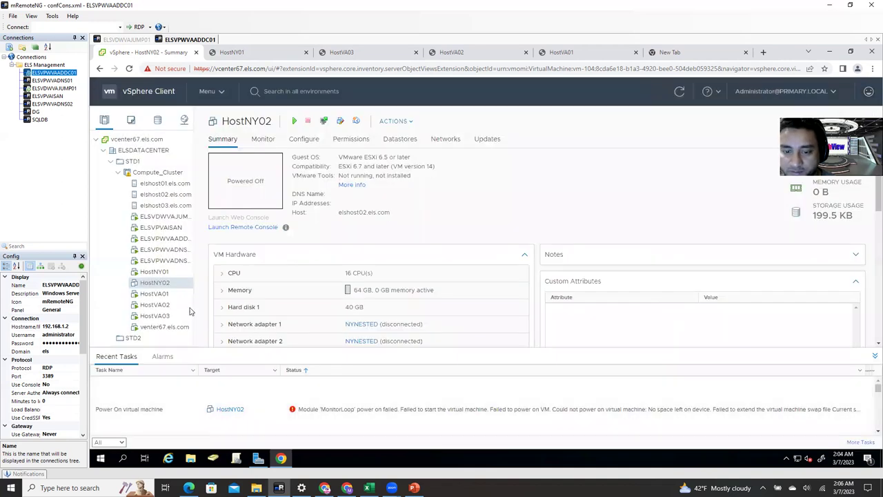
Power on HostNY02 and dismiss the operation-failed notification.
right_click(160, 286)
mouse_move(207, 127)
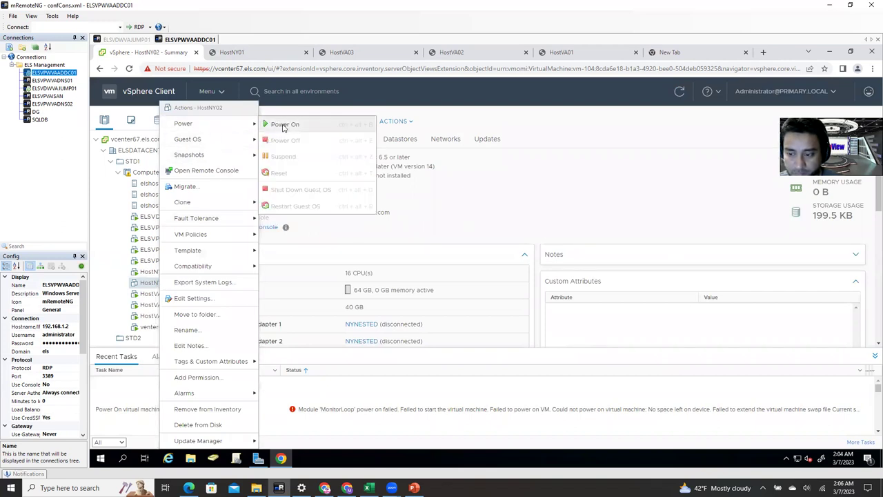
left_click(282, 125)
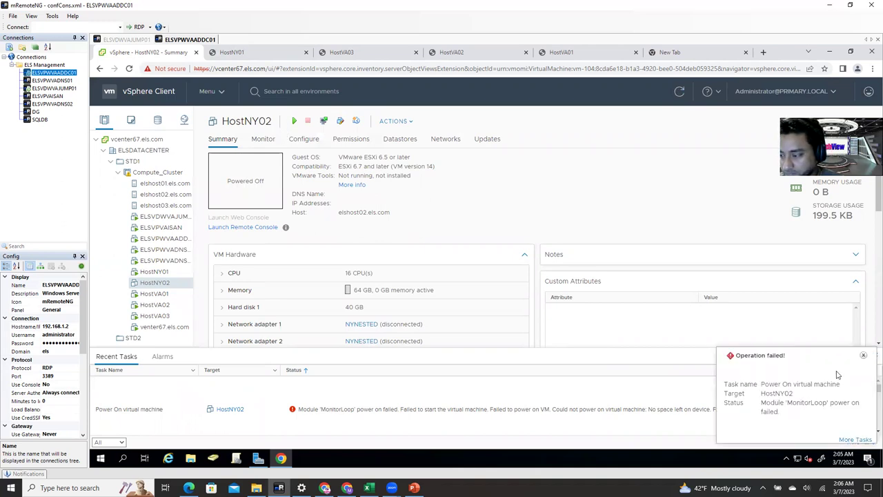
left_click(863, 355)
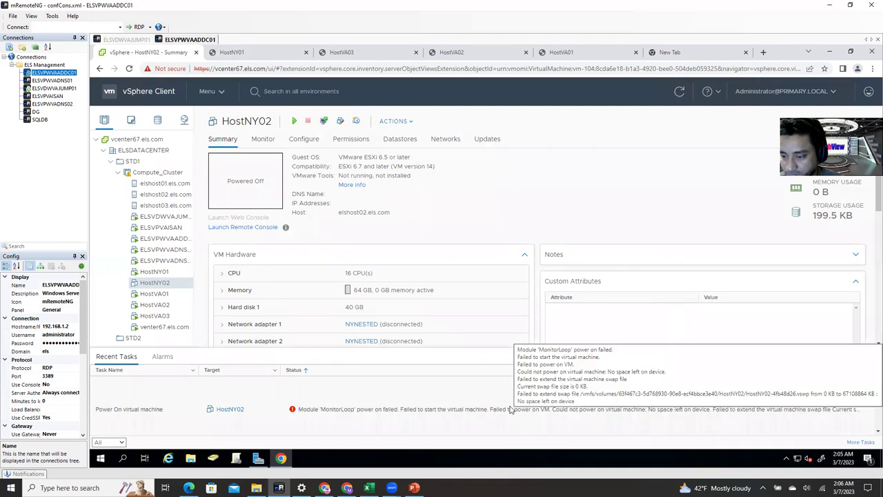
Copy the power-on error message from the task list and open HostNY02's console.
scroll(513, 414, "down", 1)
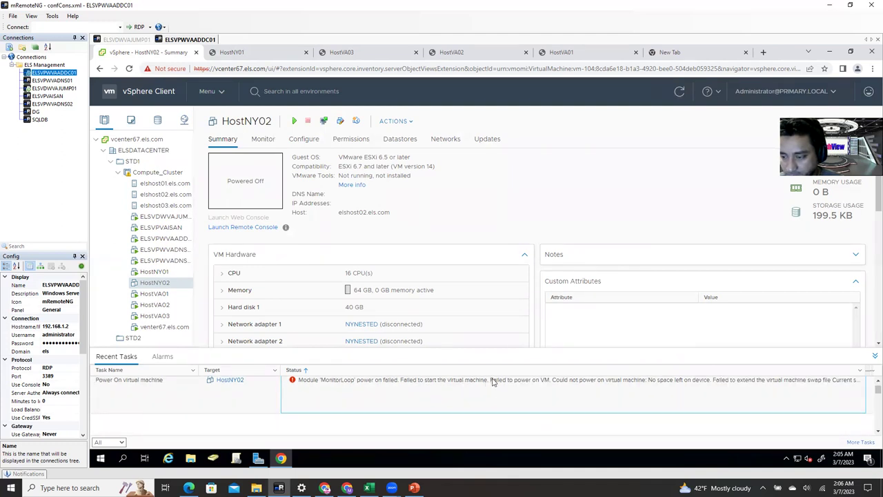
right_click(492, 382)
left_click(501, 386)
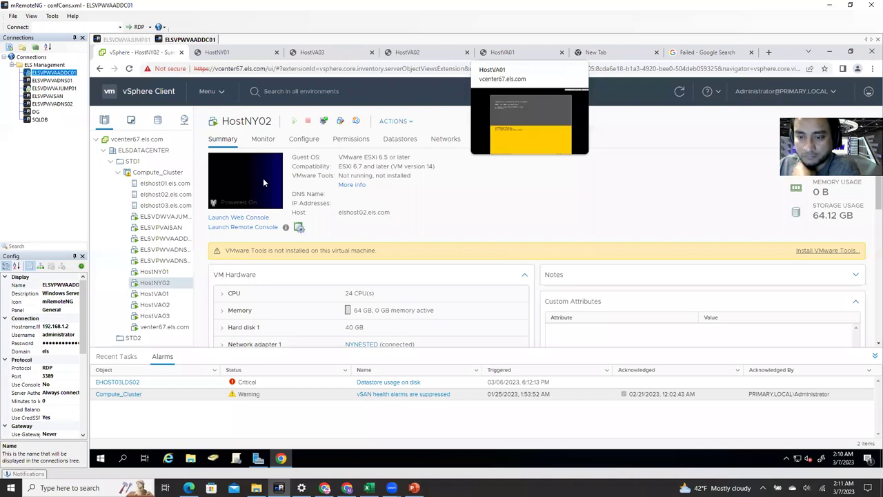
left_click(269, 180)
Boot the ESXi installer on HostNY02, then move through the consoles to HostVA01.
left_click(591, 309)
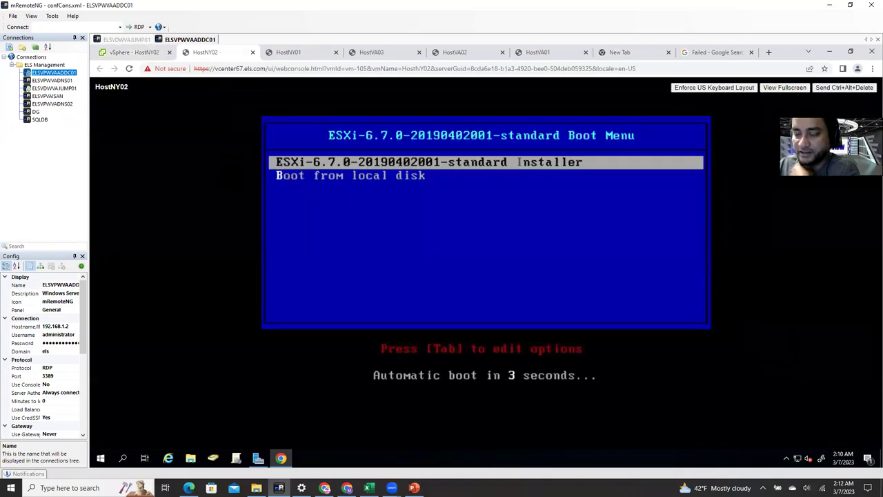
key("Return")
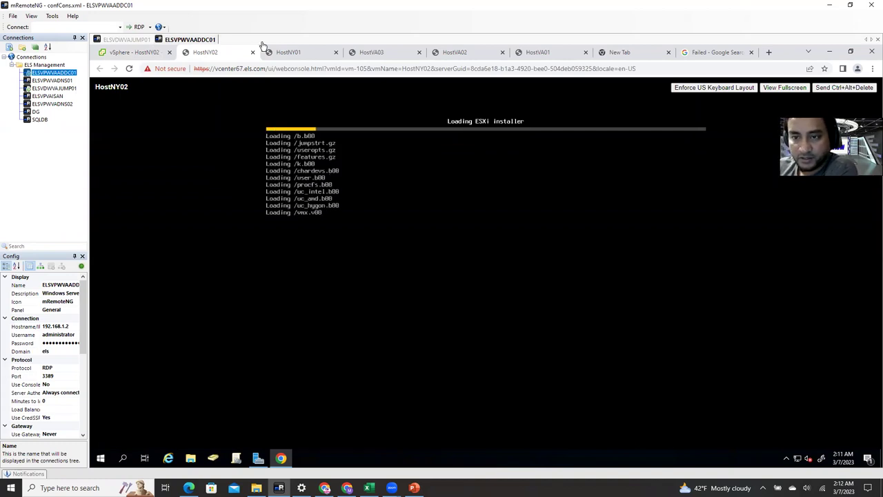
left_click(296, 54)
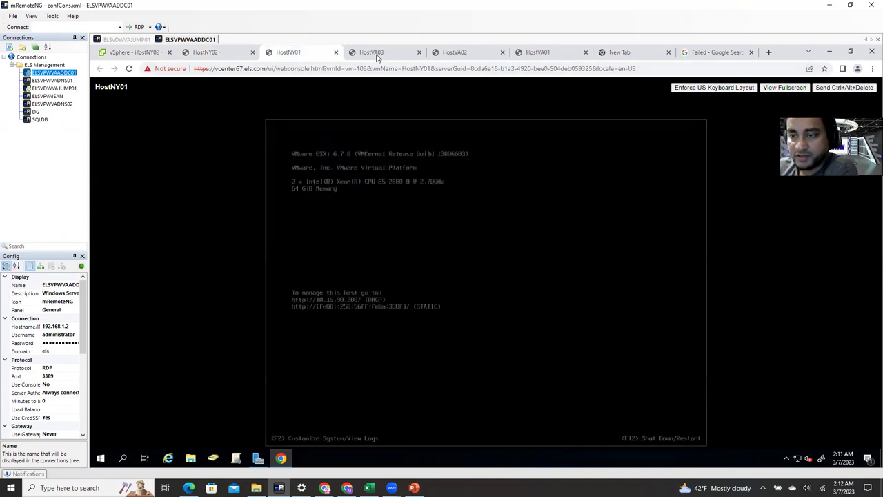
left_click(371, 55)
left_click(473, 52)
left_click(539, 55)
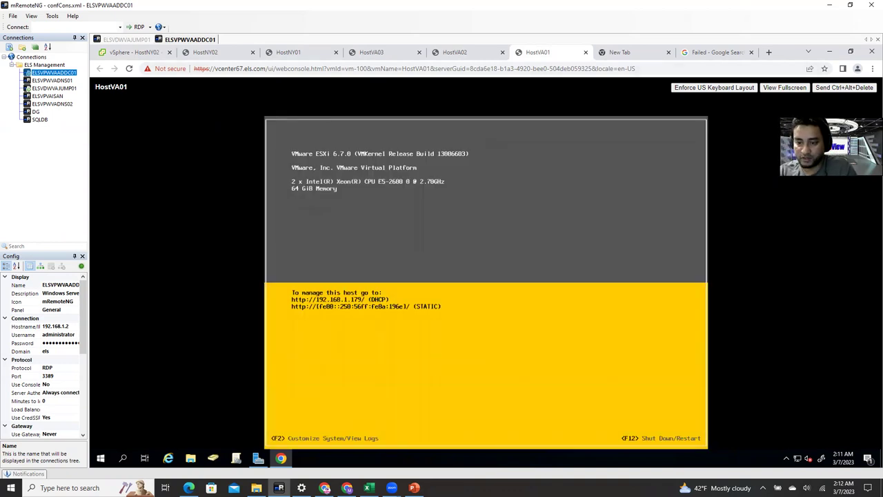
Log in to HostVA01's ESXi system customization as root.
key("F2")
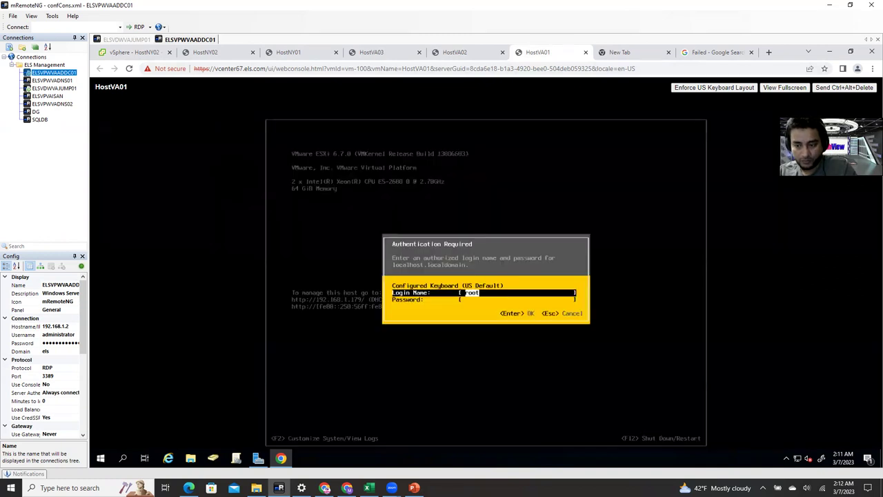
key("Tab")
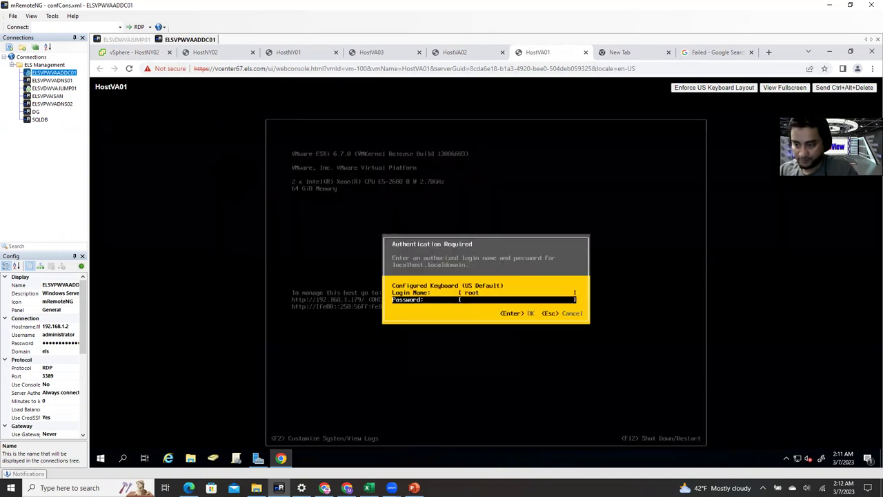
type("*************")
key("Return")
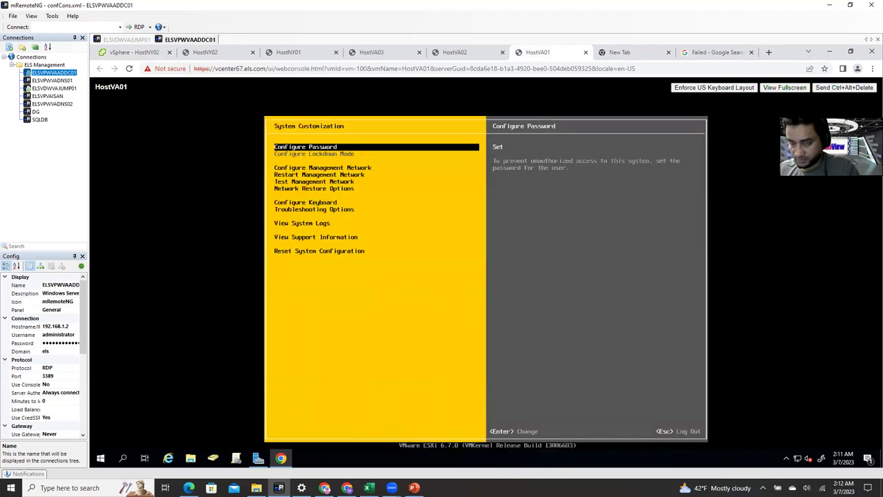
Select both vmnic0 and vmnic1 as the management network adapters.
key("Down")
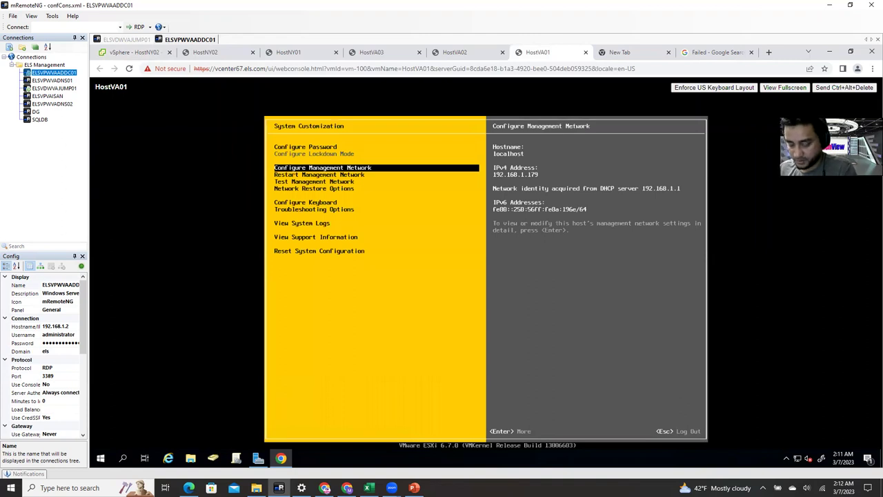
key("Return")
key("Return")
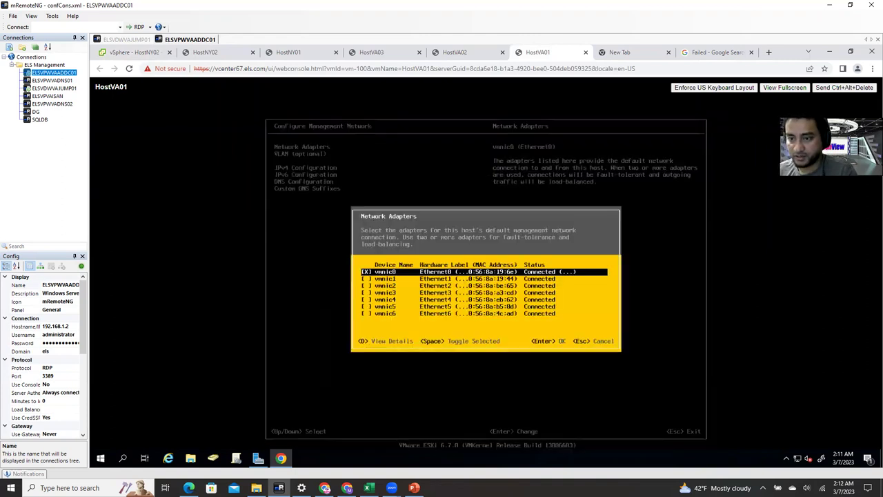
key("Down")
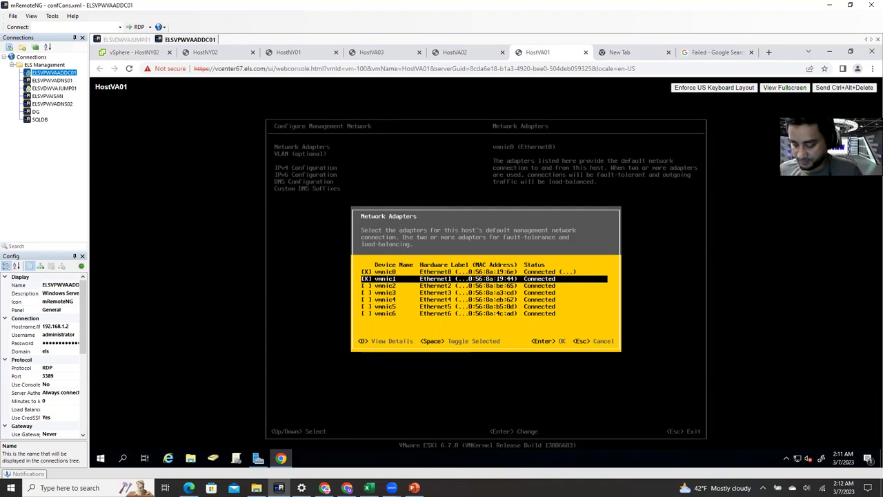
key("Up")
key("Down")
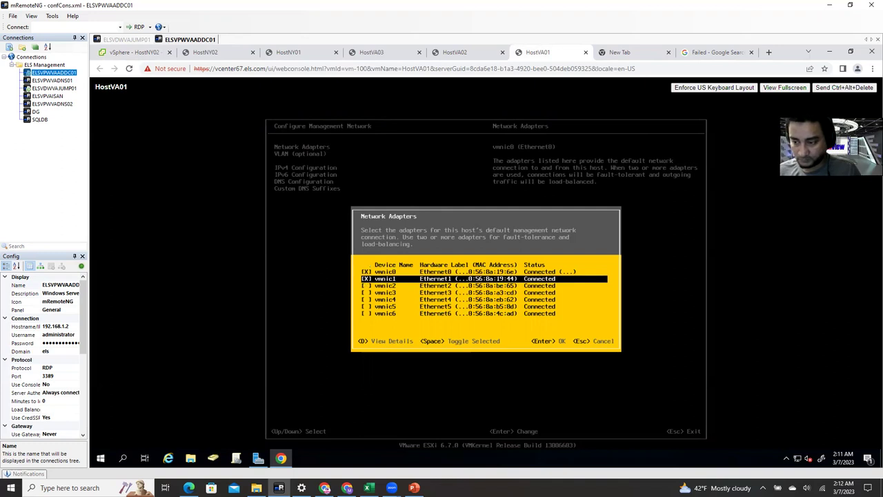
key("Return")
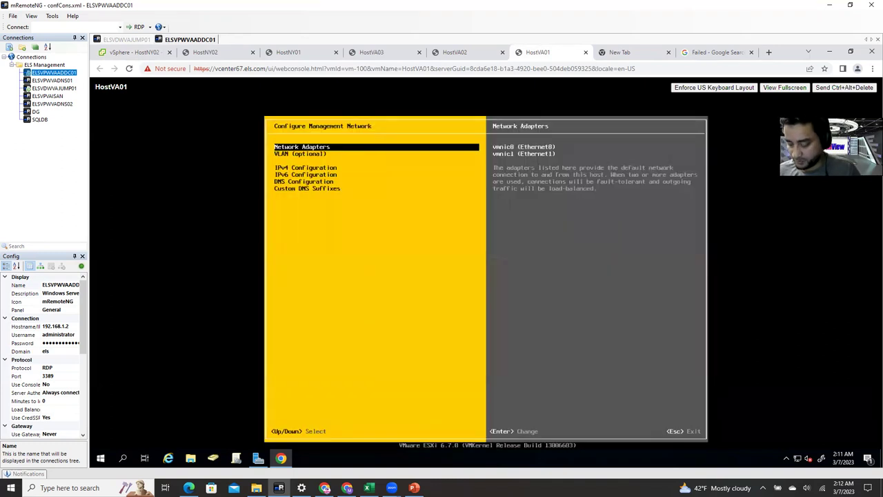
key("Down")
Set the management VLAN ID to 4095 and accept the warning.
key("Return")
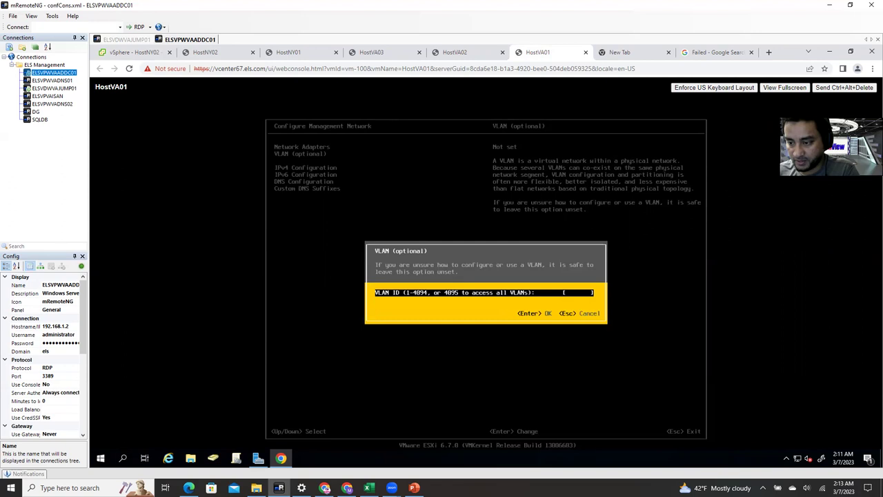
type("4095")
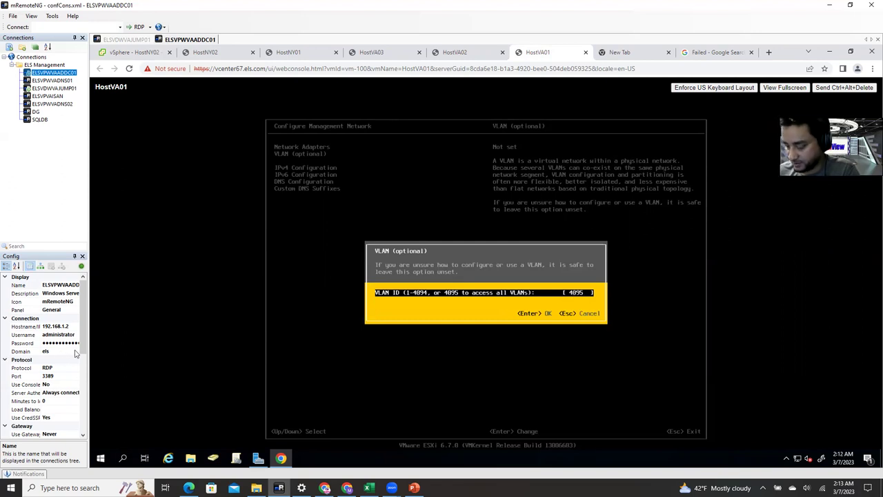
key("Return")
key("Return")
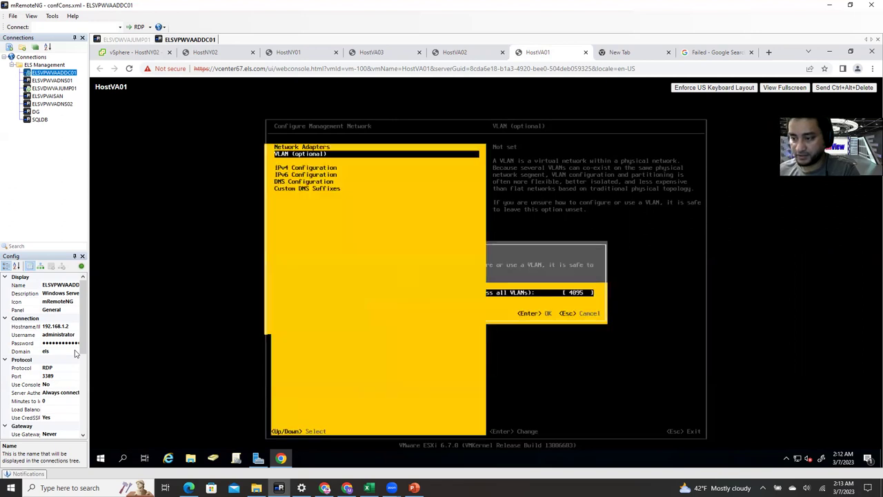
key("Down")
key("Return")
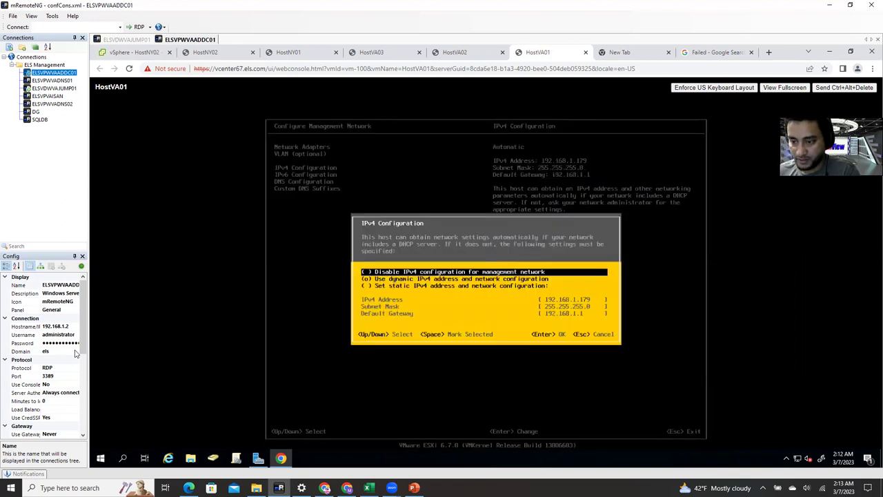
Switch IPv4 to static and edit the address to 192.168.1.14, checking the IPAM sheet.
key("Down")
key("Down")
key("space")
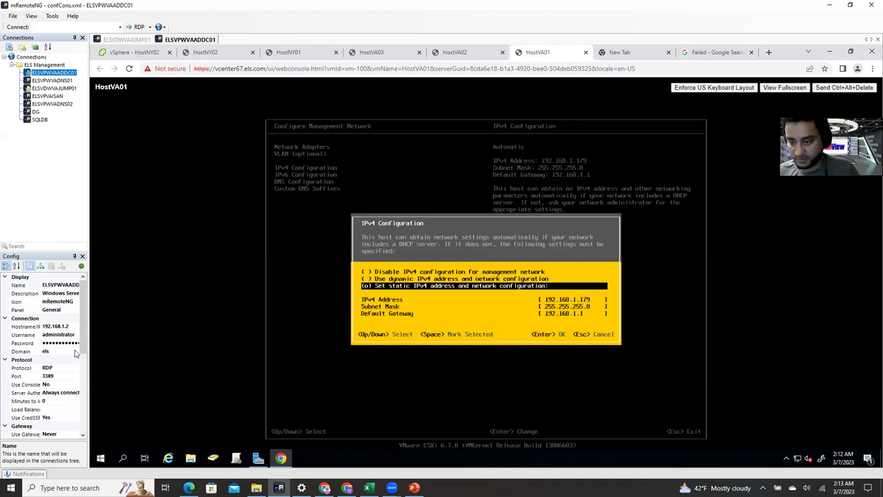
key("Down")
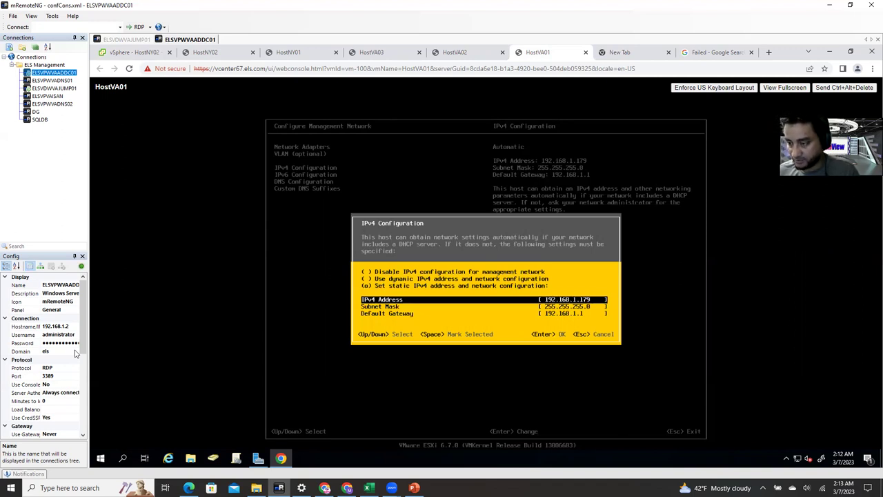
key("BackSpace")
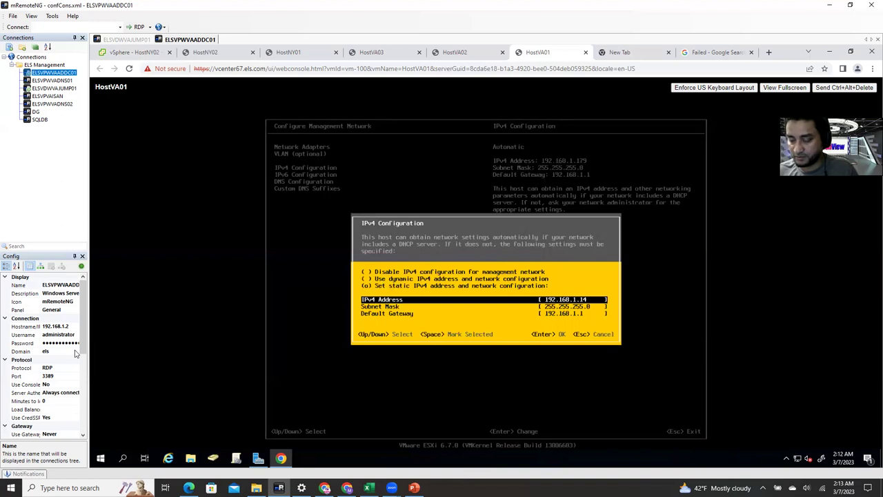
left_click(369, 488)
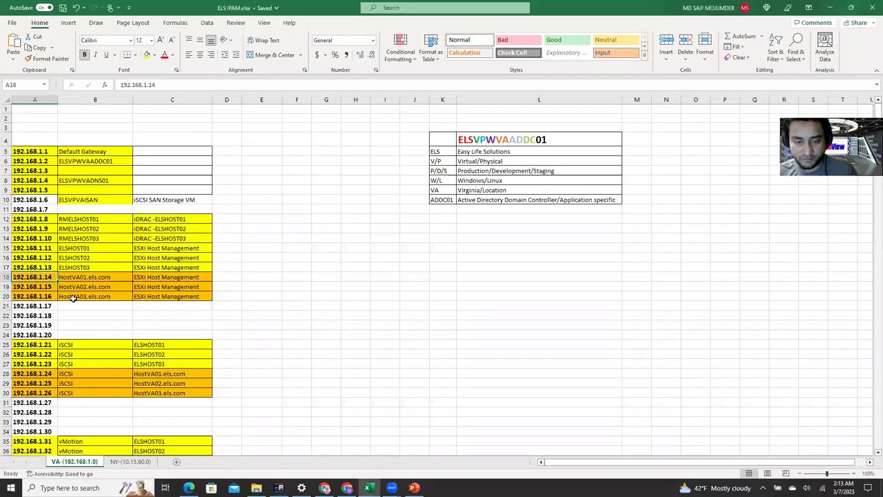
mouse_move(348, 488)
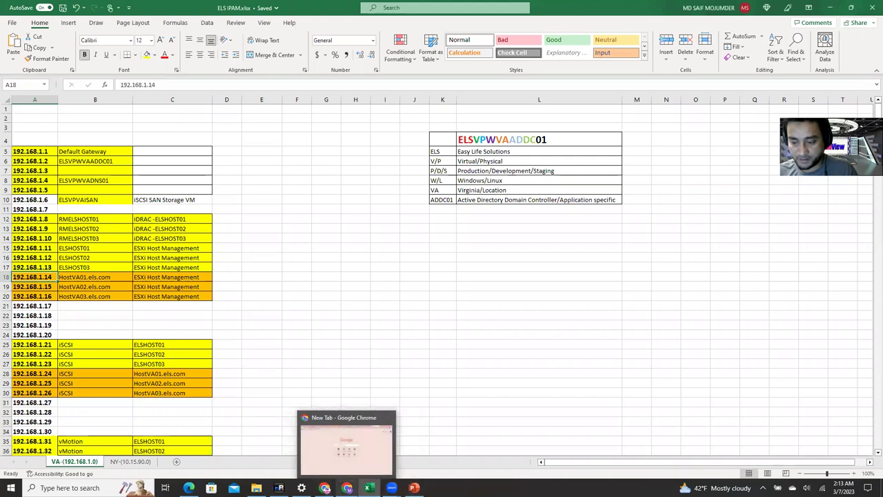
left_click(279, 488)
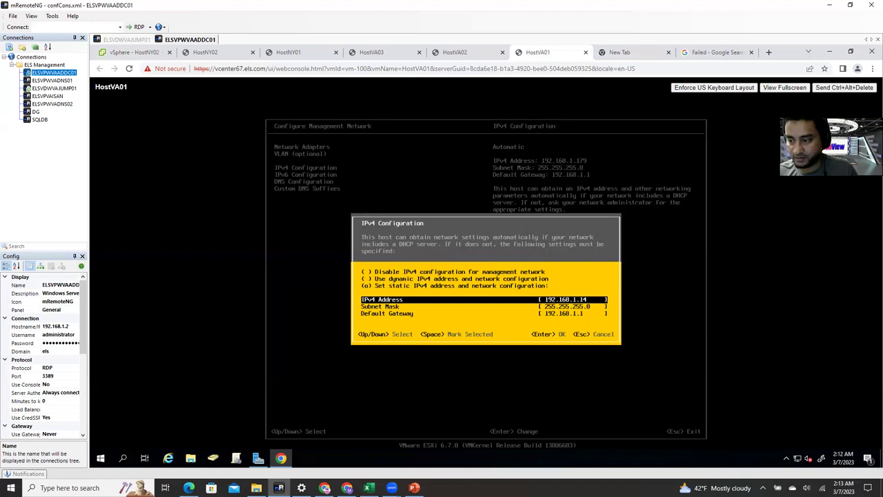
Save the static IPv4 address 192.168.1.14 with the existing subnet mask and gateway.
key("Down")
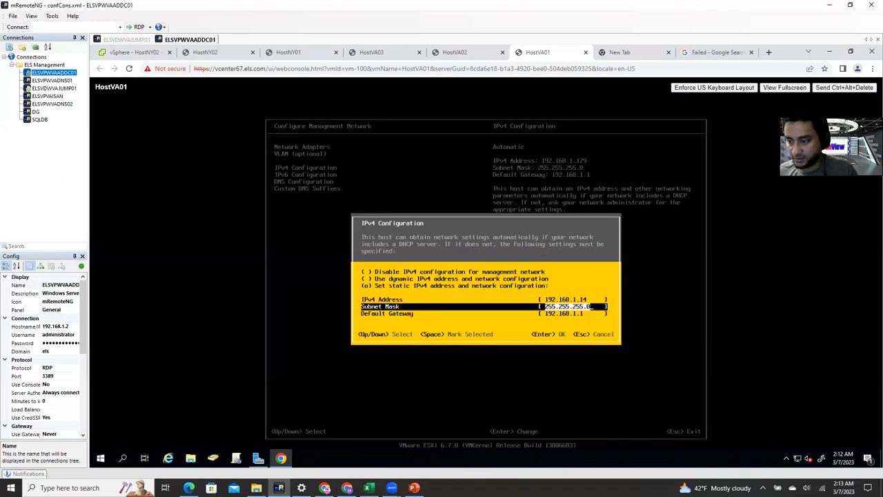
key("Down")
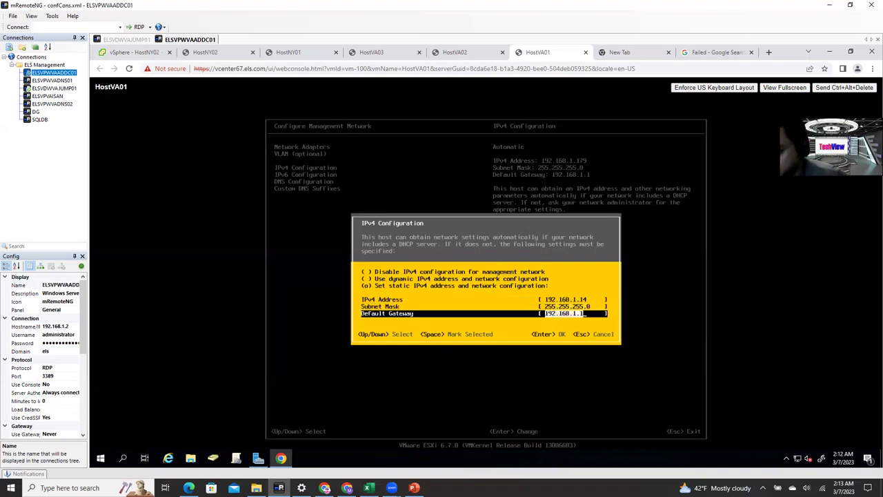
key("Return")
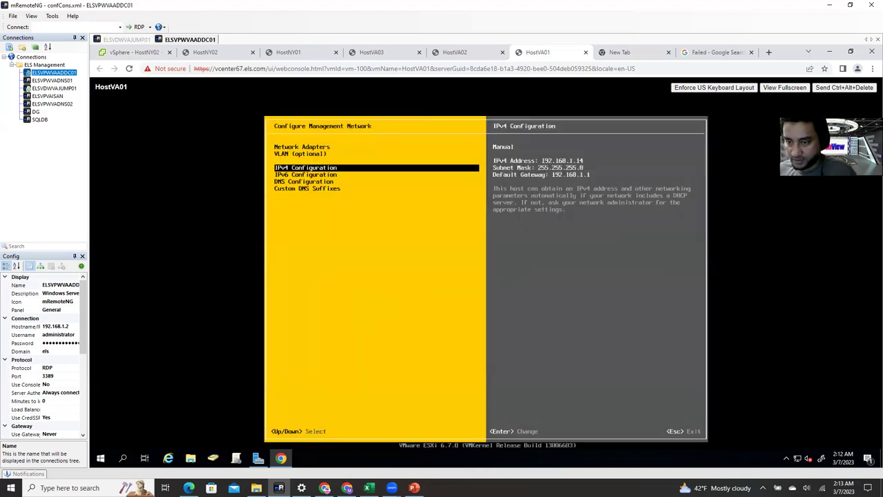
Disable IPv6 on HostVA01's management network.
key("Down")
key("Return")
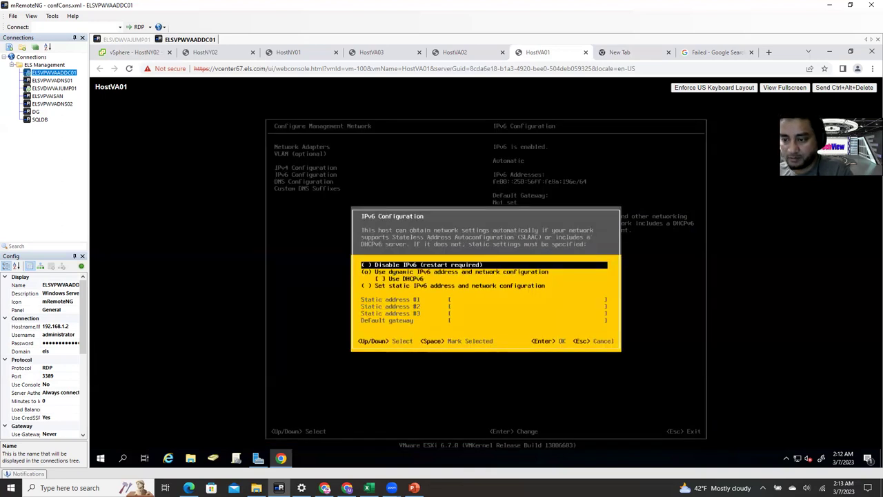
key("Down")
key("Up")
key("space")
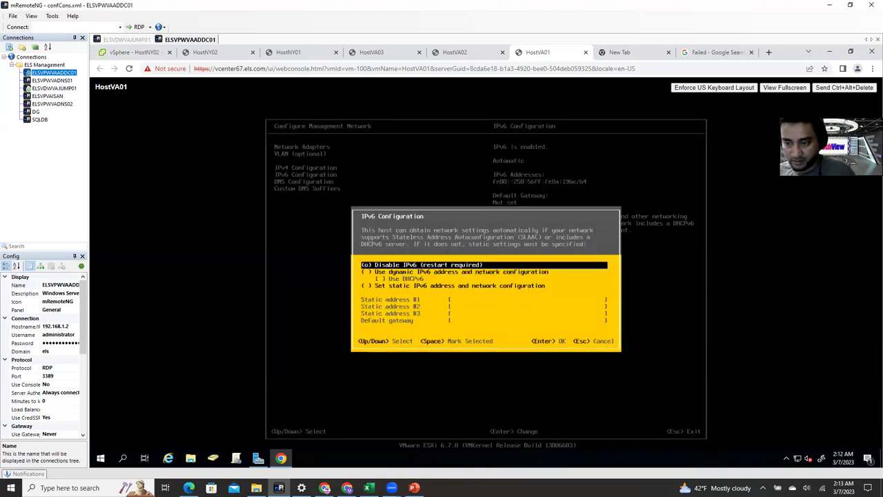
key("Down")
key("Return")
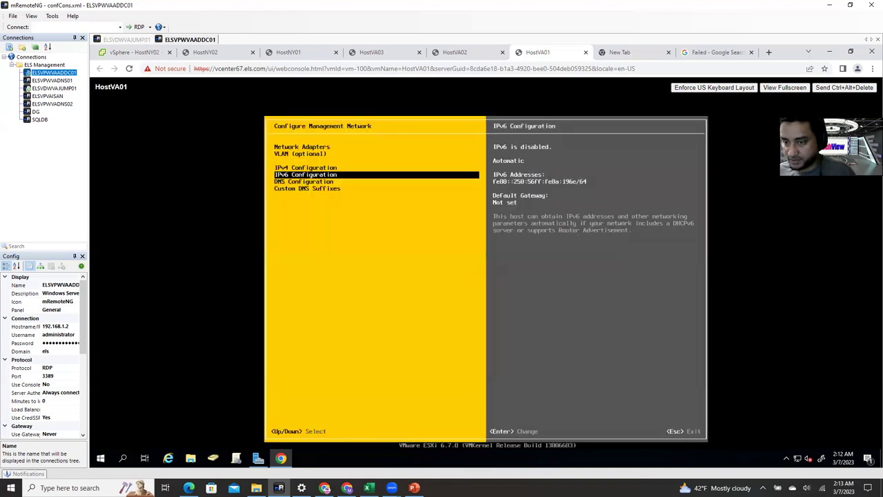
Use manual DNS with primary server 192.168.1.4, verifying ELSVPWVADNS01 in the IPAM sheet.
key("Down")
key("Return")
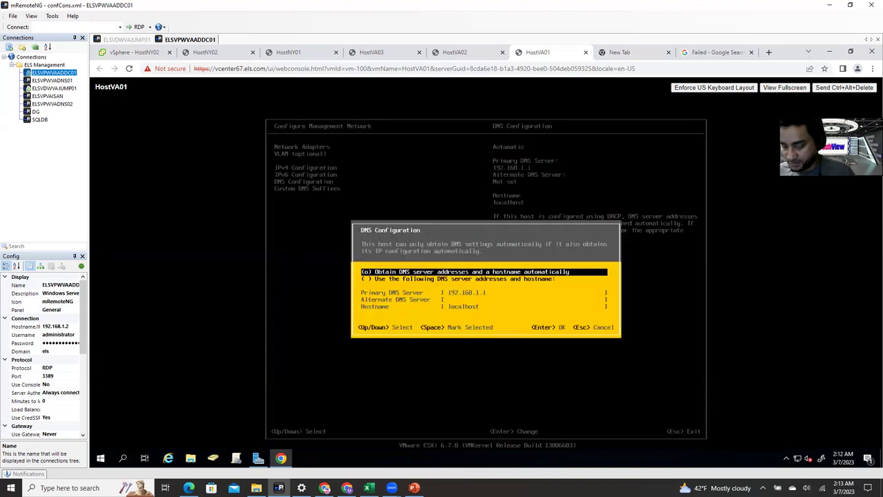
key("Down")
key("space")
key("Down")
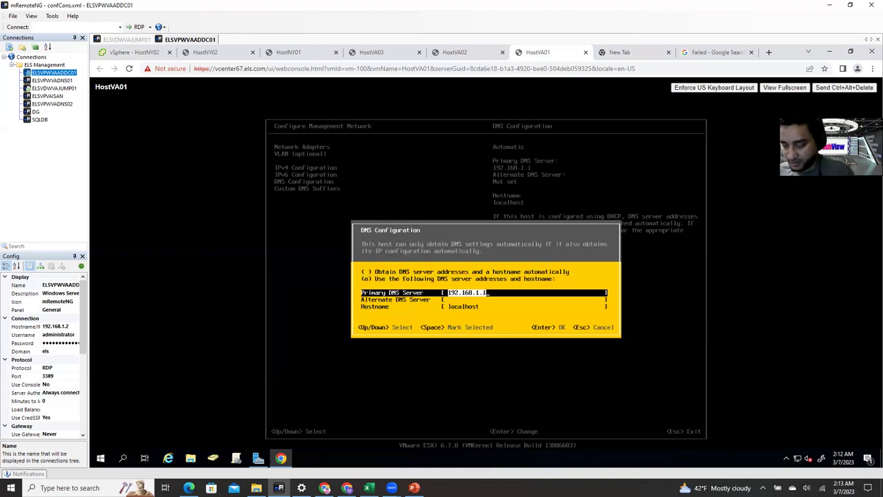
key("End")
key("BackSpace")
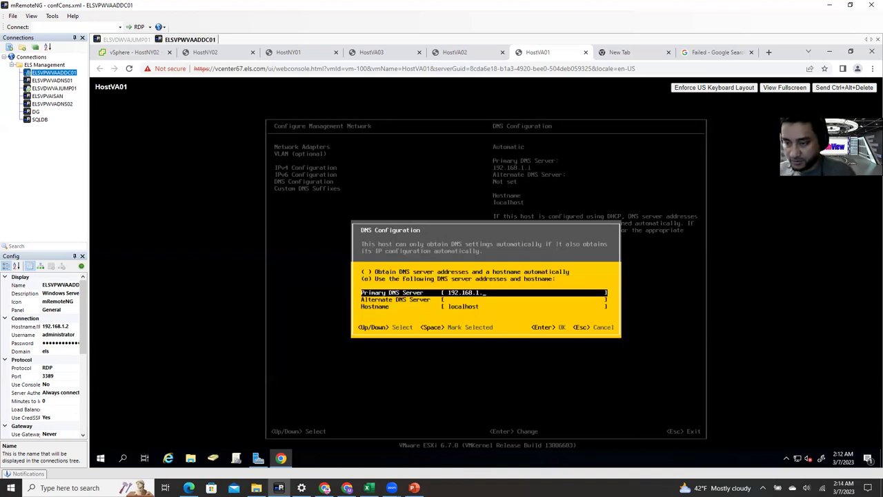
key("BackSpace")
key("BackSpace")
key("BackSpace")
key("BackSpace")
key("BackSpace")
key("BackSpace")
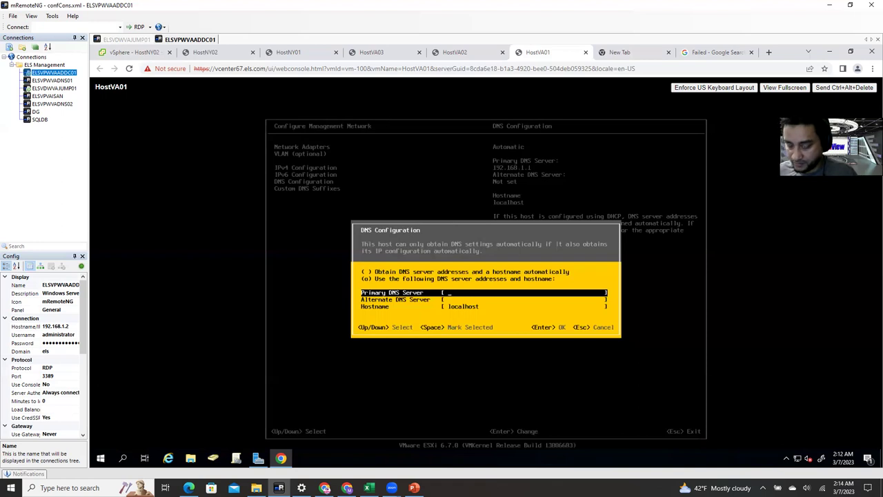
type("192.1")
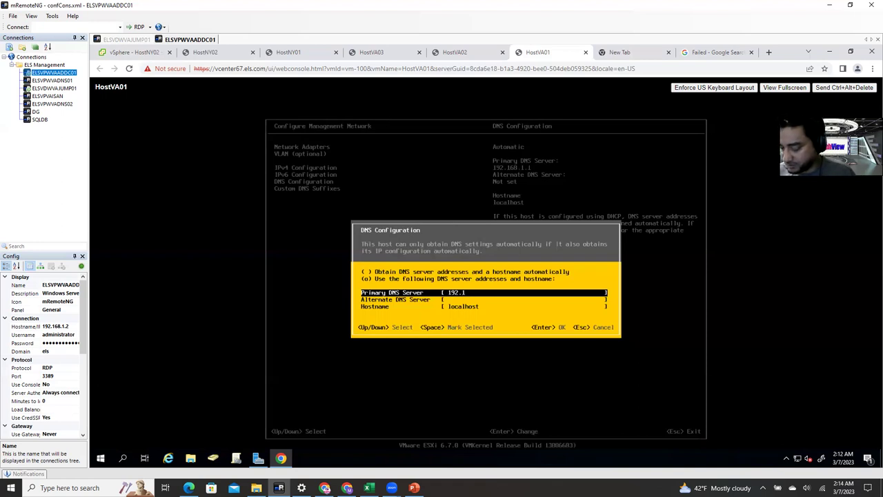
type("68.1.4")
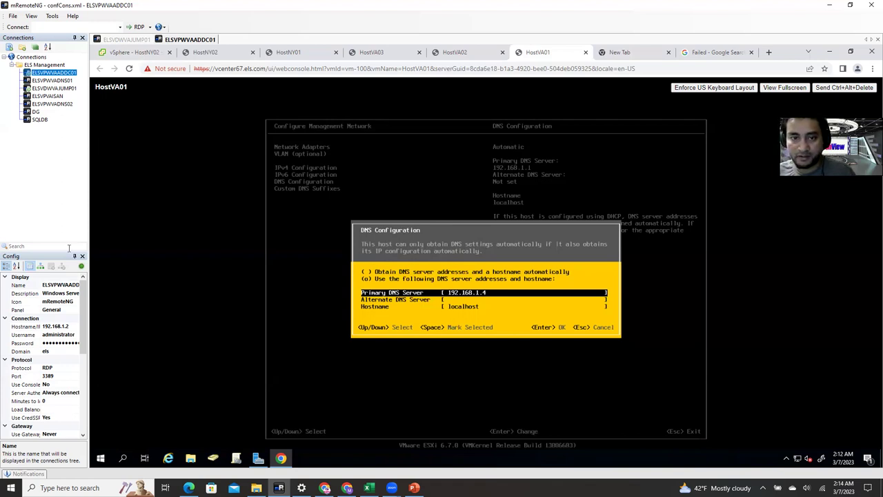
left_click(55, 81)
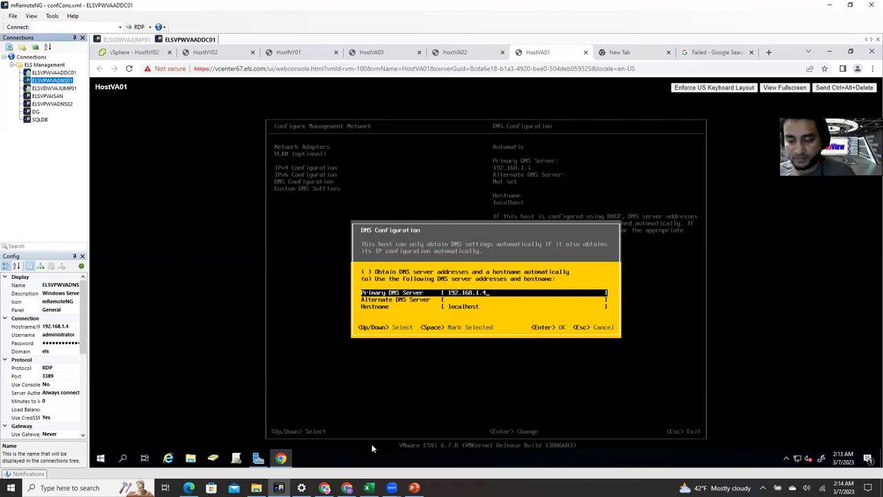
left_click(368, 487)
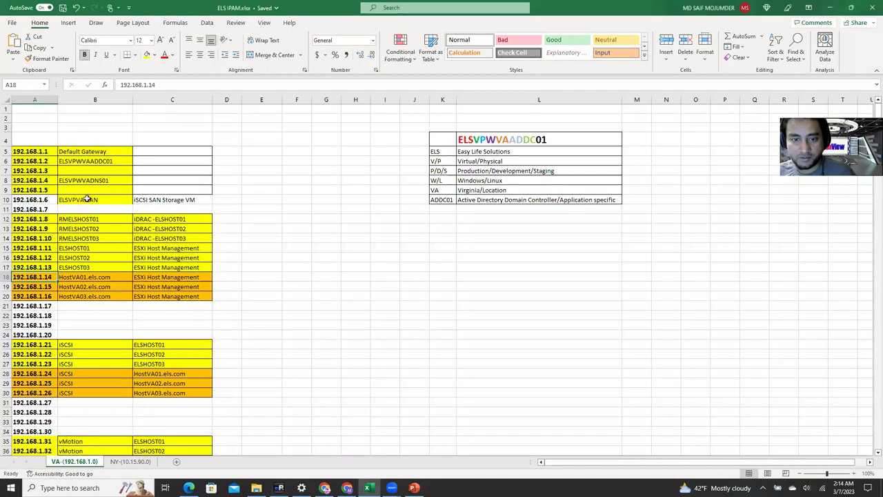
Find the 10.15.90.4 DNS server on the NY-(10.15.90.0) sheet, then return to HostVA01.
left_click(98, 180)
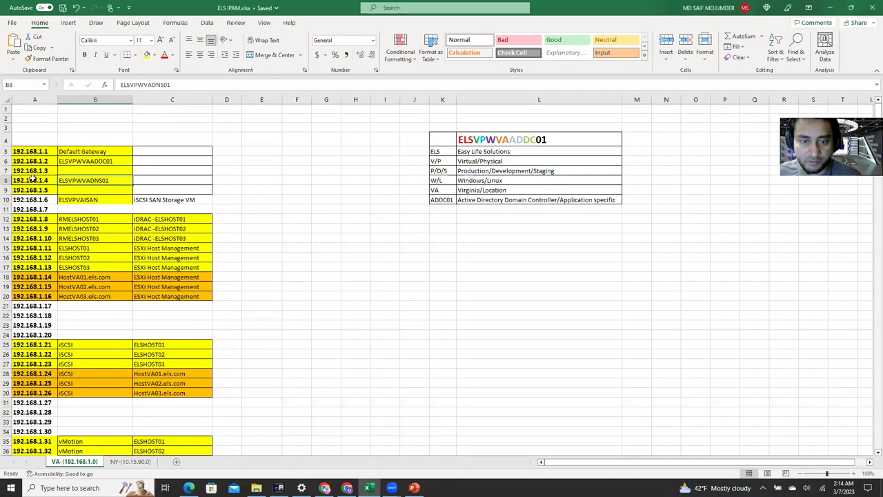
left_click(130, 461)
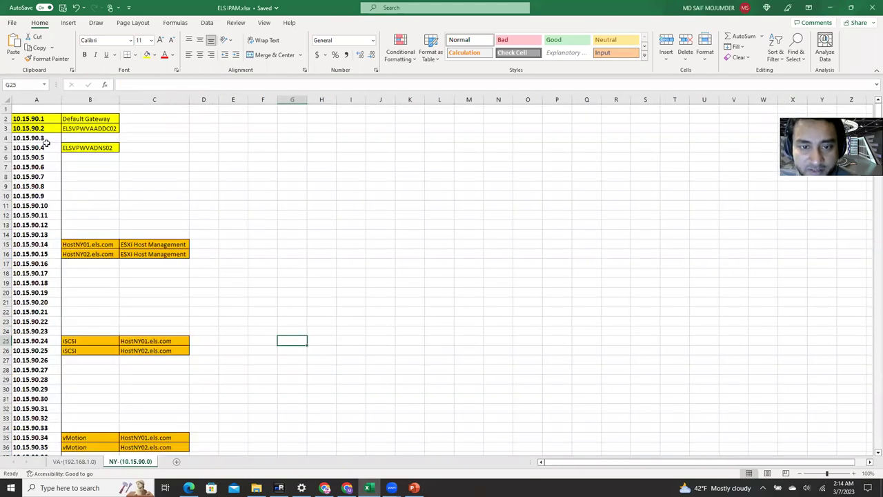
left_click(43, 149)
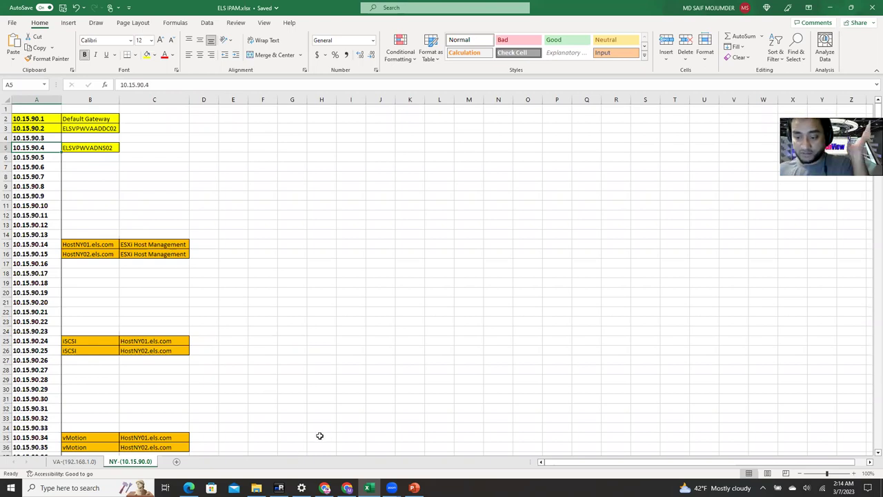
mouse_move(346, 488)
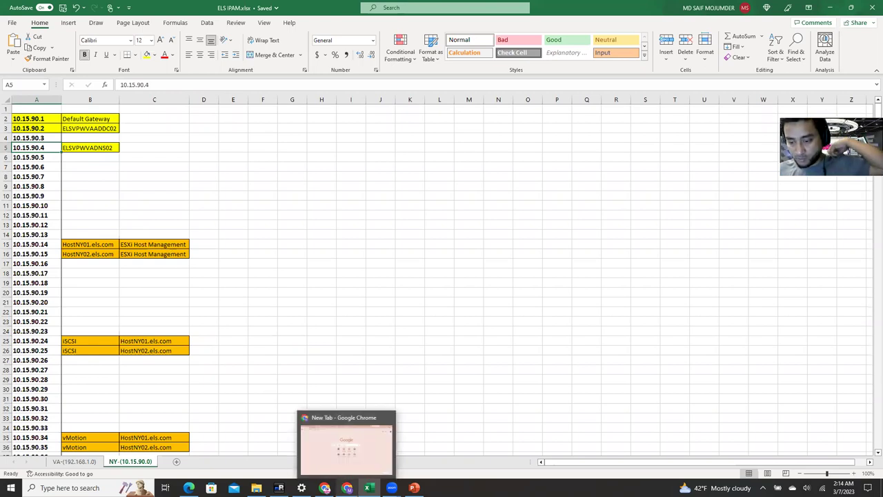
mouse_move(301, 488)
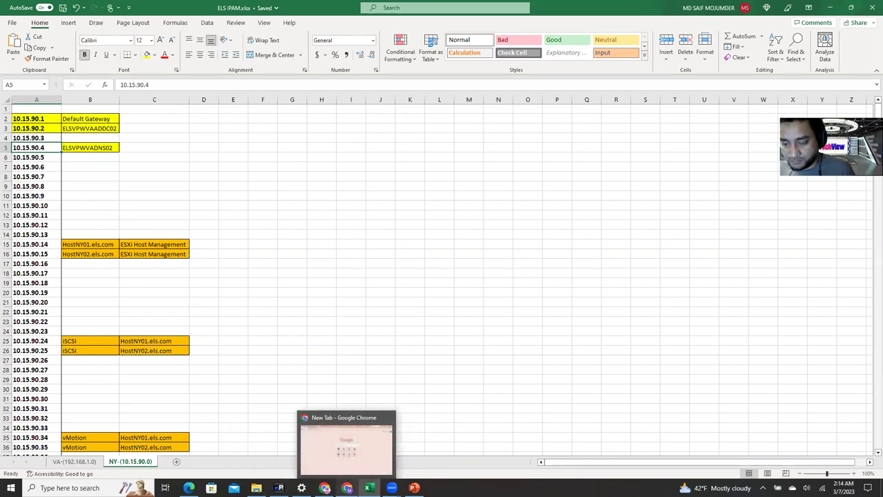
left_click(279, 488)
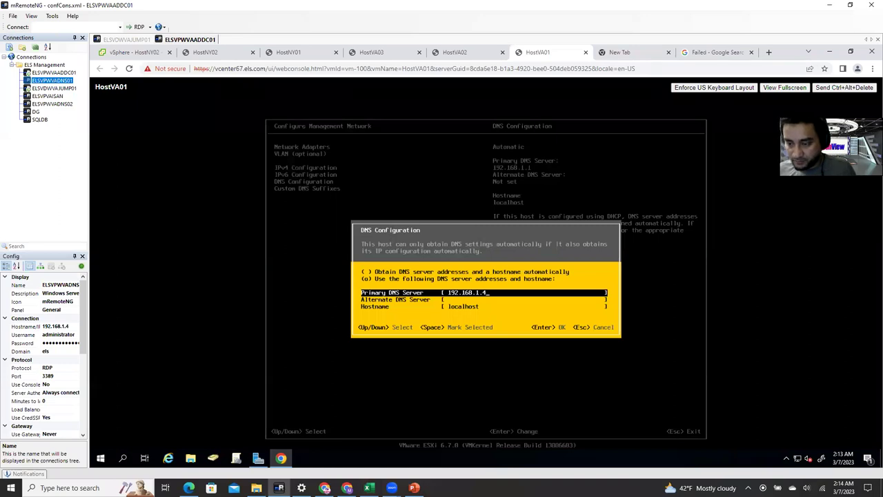
Set the alternate DNS server to 10.15.0.4 and the hostname to hostva01.
key("Down")
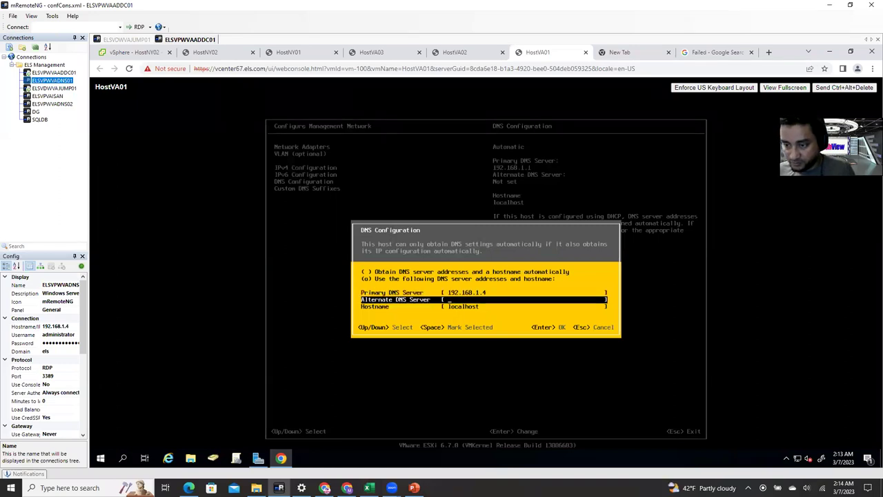
type("192.168")
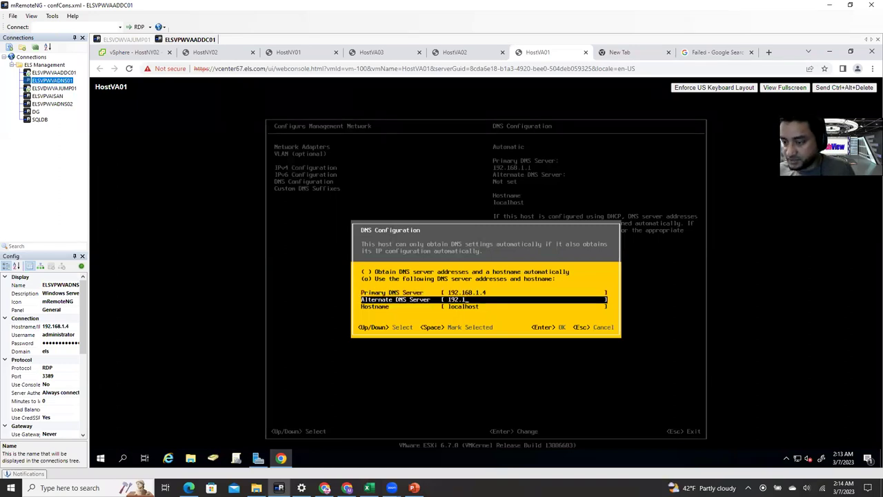
key("BackSpace")
key("BackSpace")
key("BackSpace")
key("BackSpace")
key("BackSpace")
key("BackSpace")
key("BackSpace")
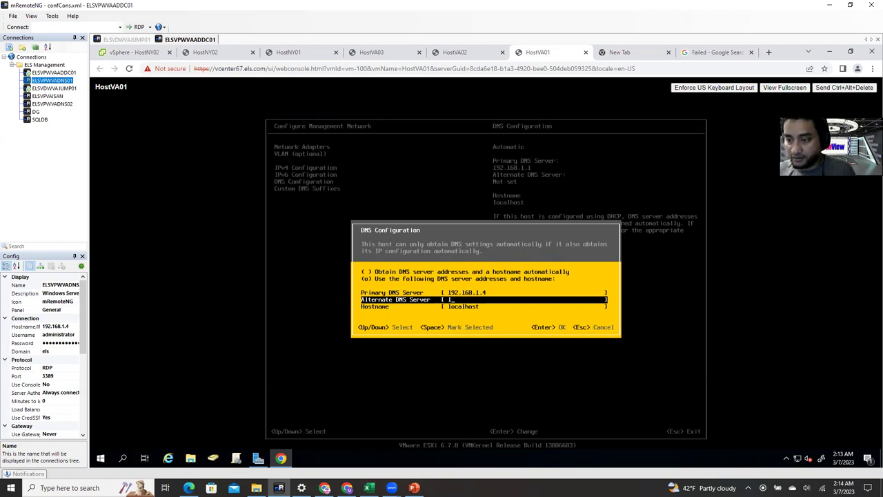
type("10.15.0.4")
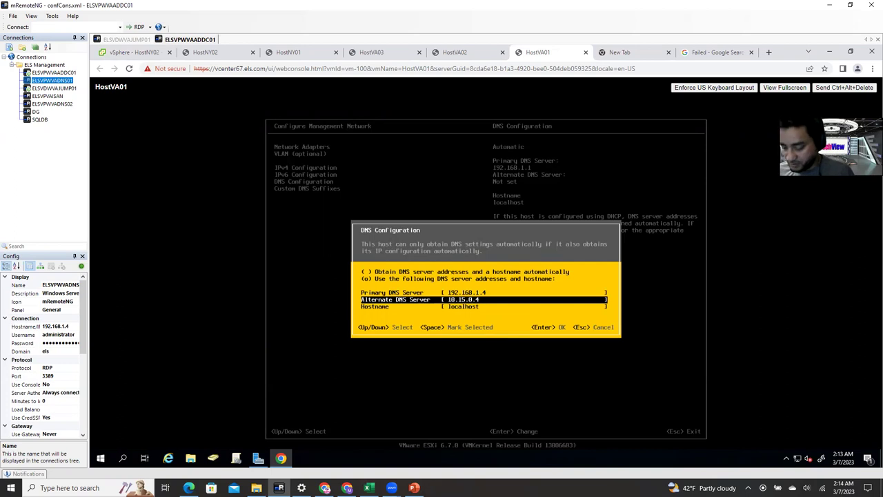
key("Down")
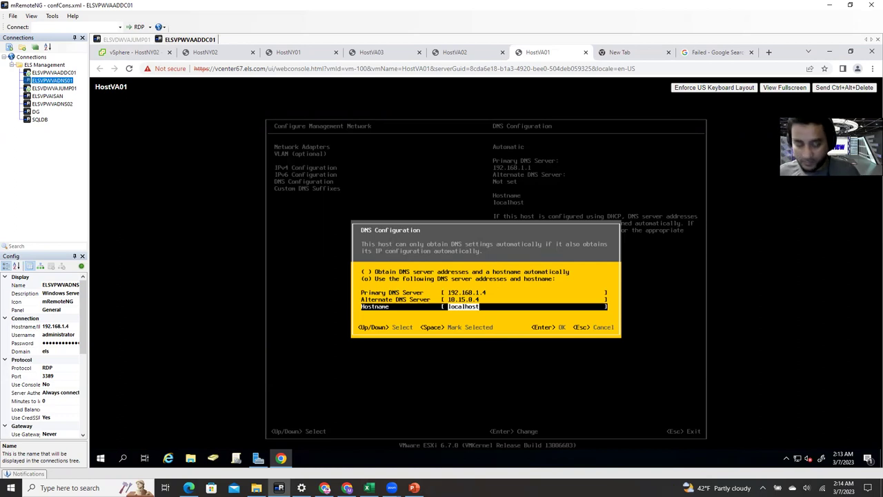
type("host")
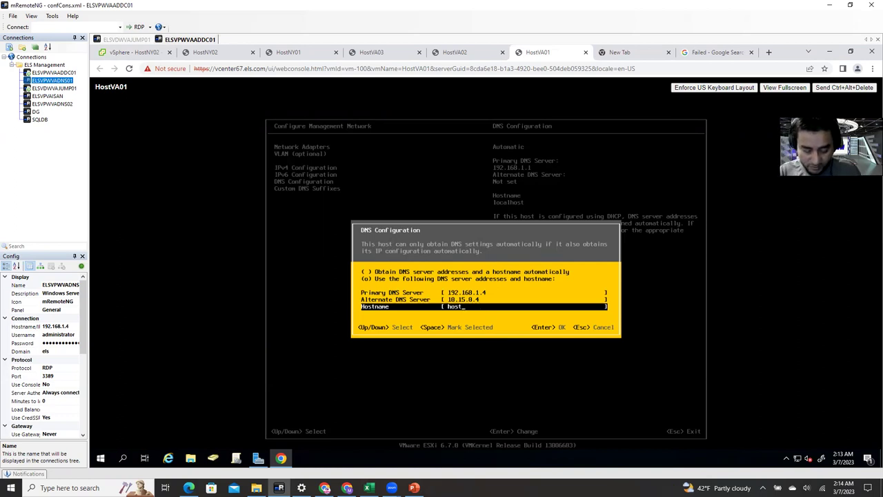
type("va")
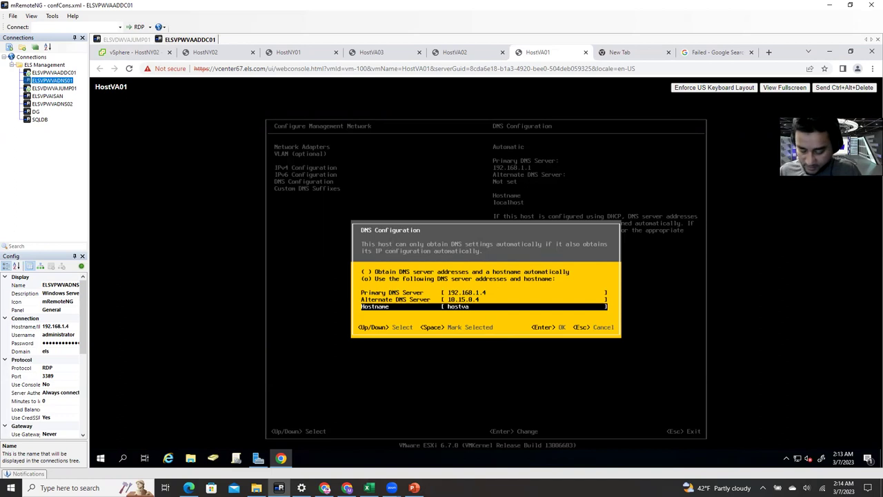
type("01")
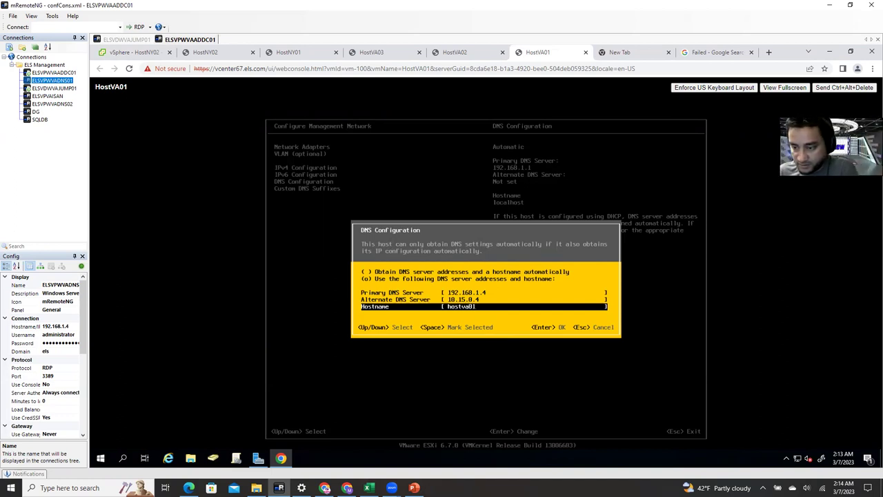
key("Return")
key("Down")
key("Return")
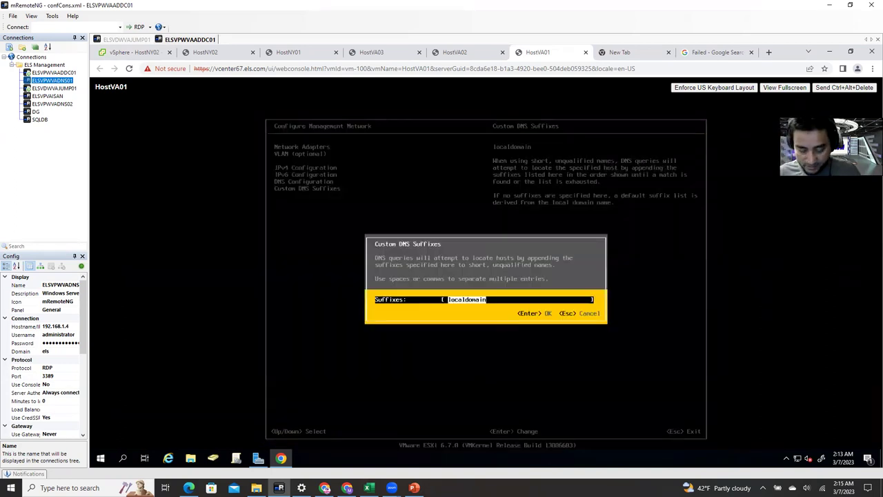
Set the custom DNS suffix to els.com, exit without rebooting, and go to HostVA02's console.
type("els.com")
key("Return")
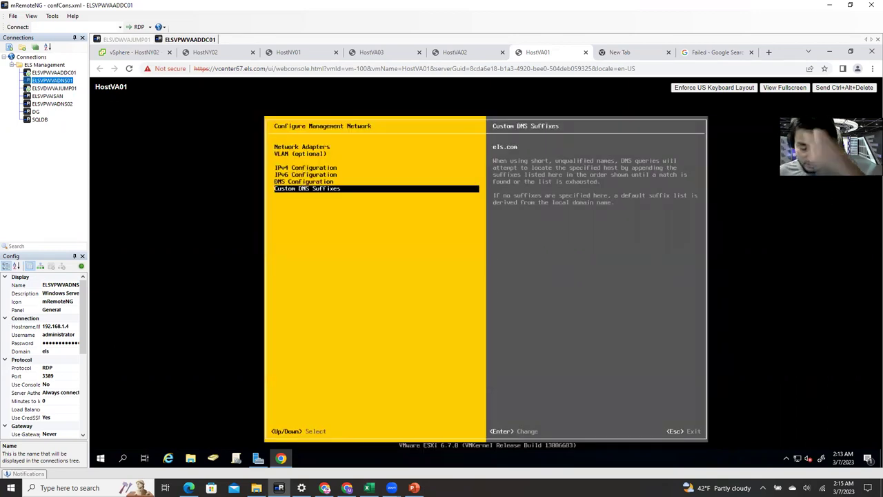
key("Escape")
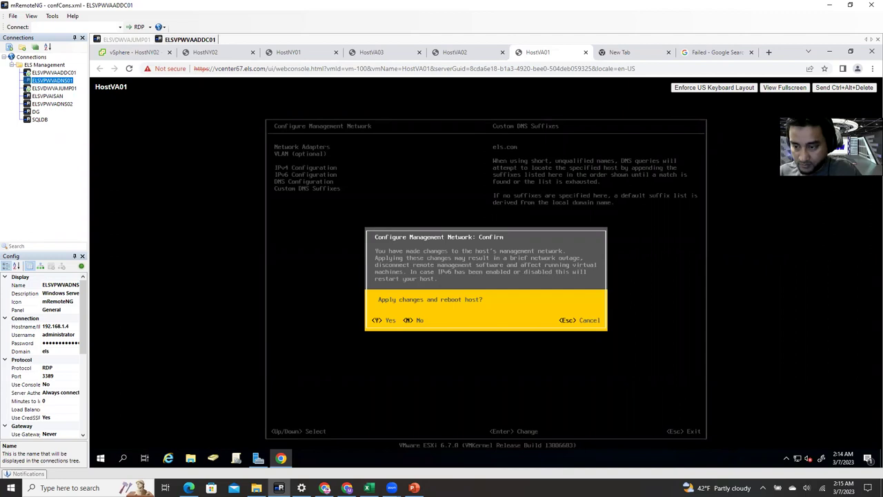
key("Escape")
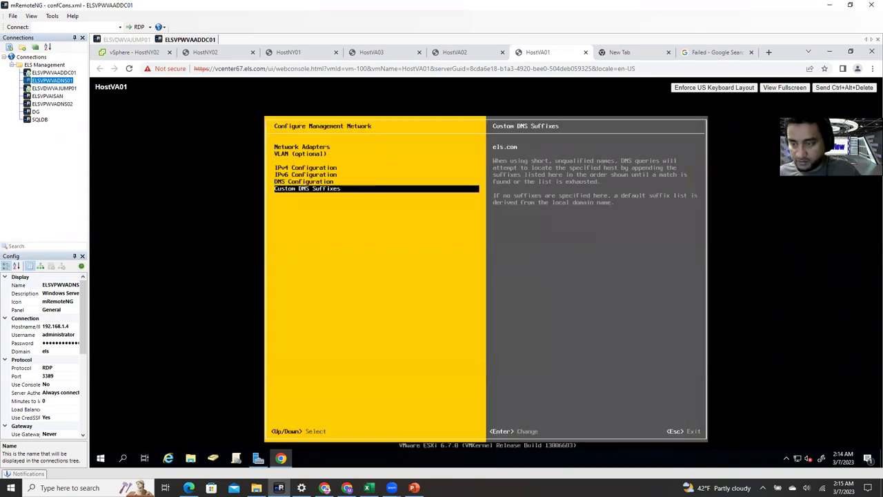
left_click(461, 53)
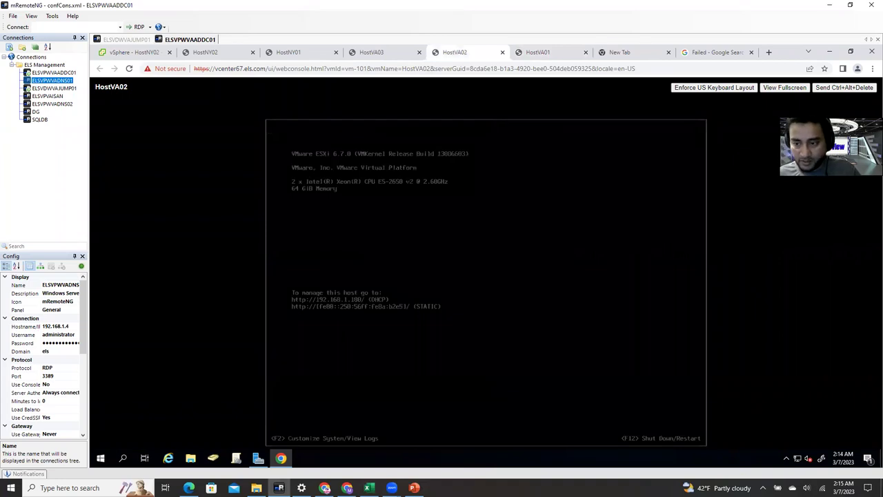
Log in to HostVA02's console as root.
key("F2")
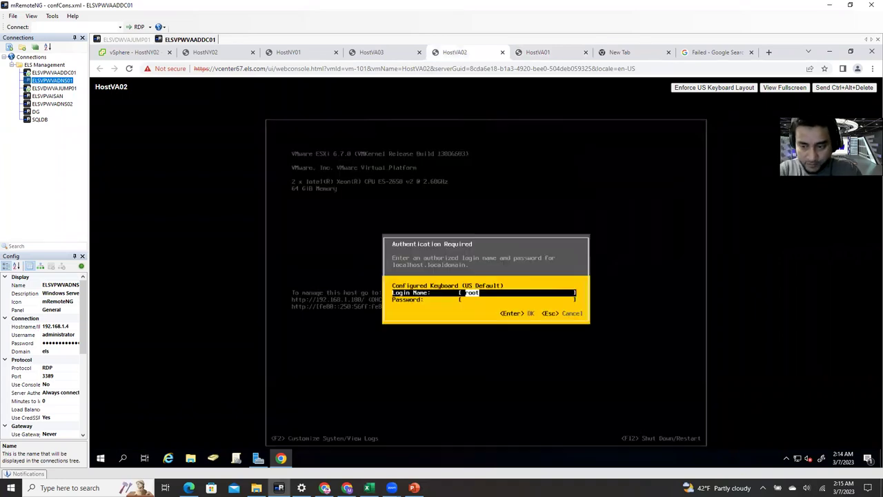
key("Tab")
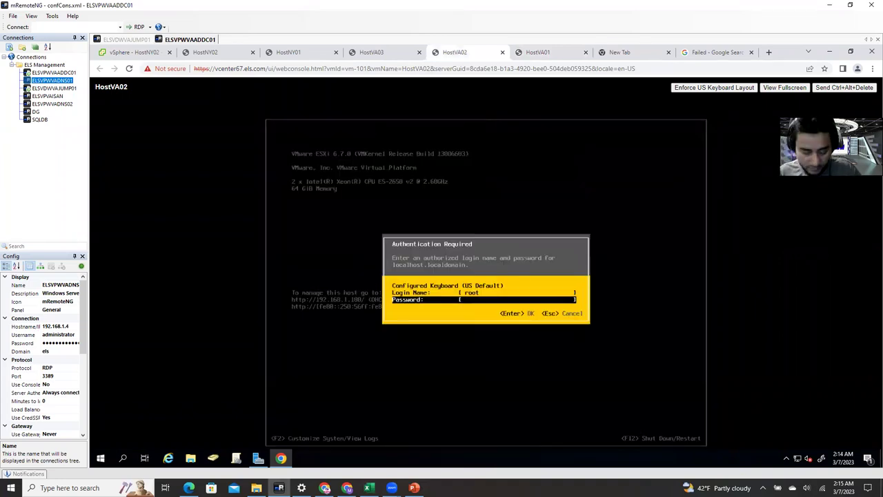
type("**********")
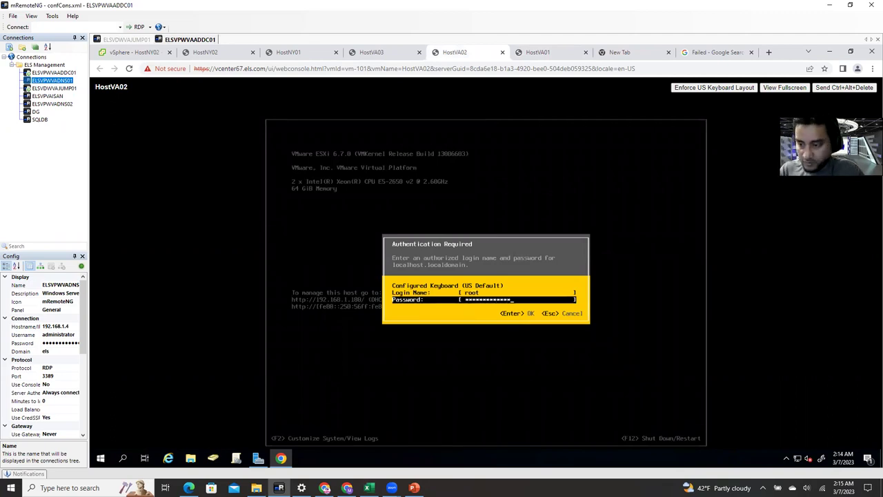
key("Return")
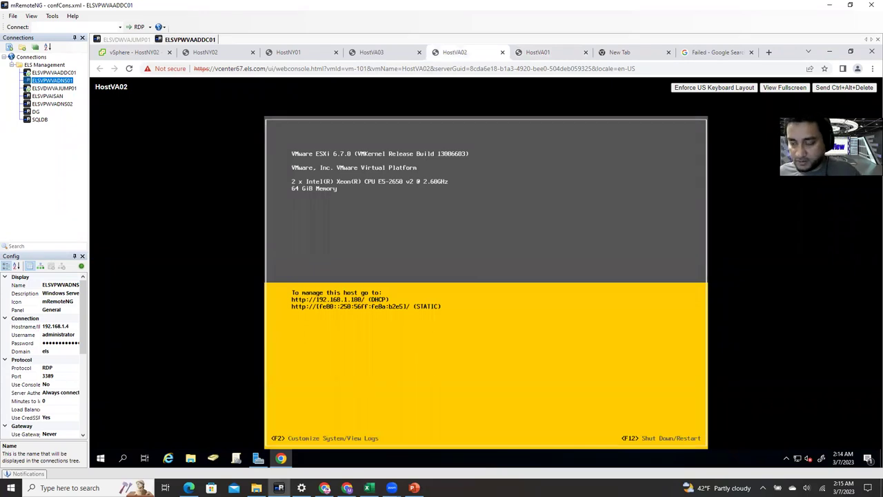
Make vmnic0 and vmnic1 HostVA02's management network adapters.
key("Down")
key("Down")
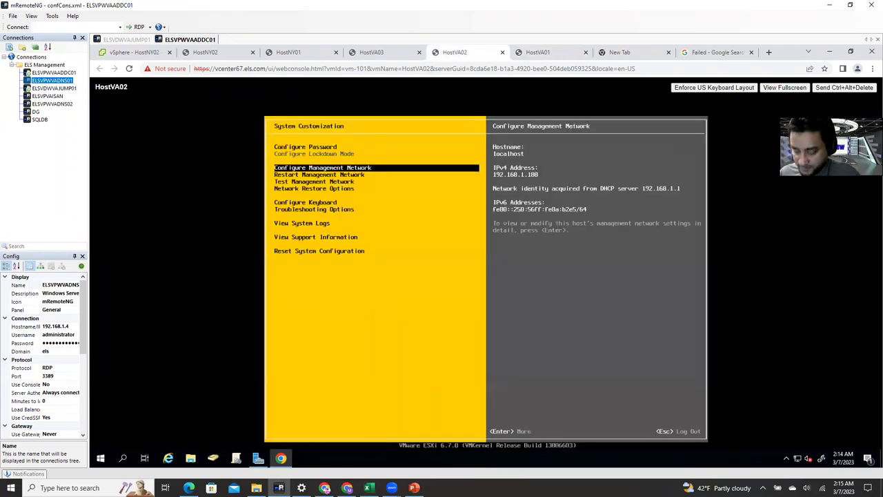
key("Return")
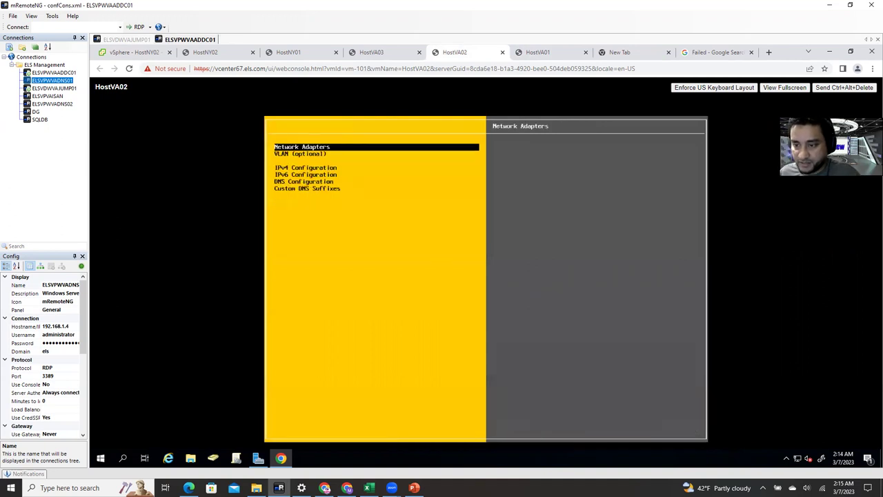
key("Return")
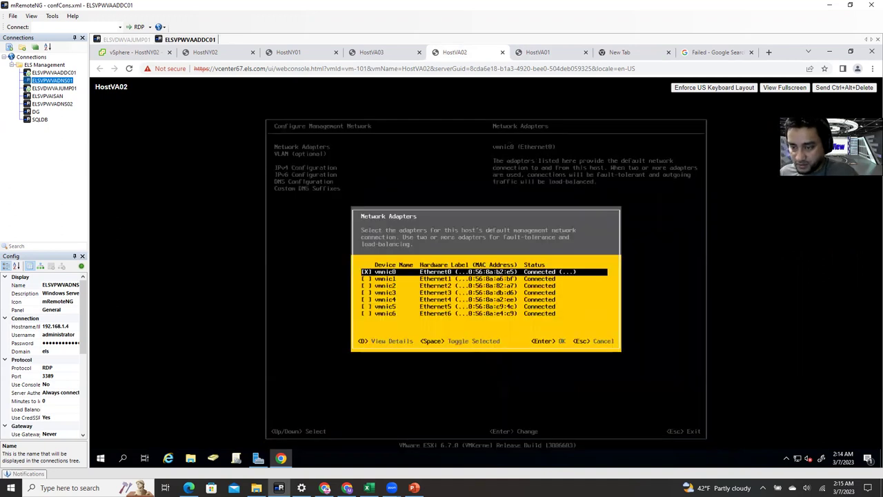
key("Down")
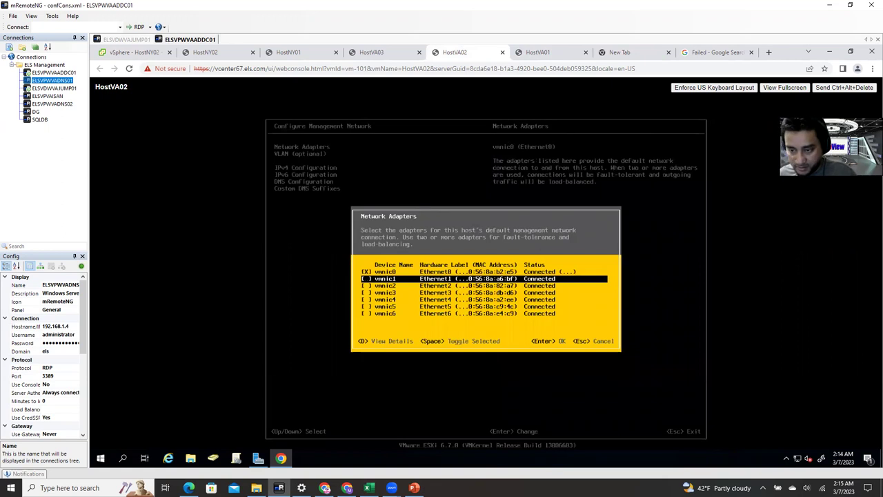
key("Up")
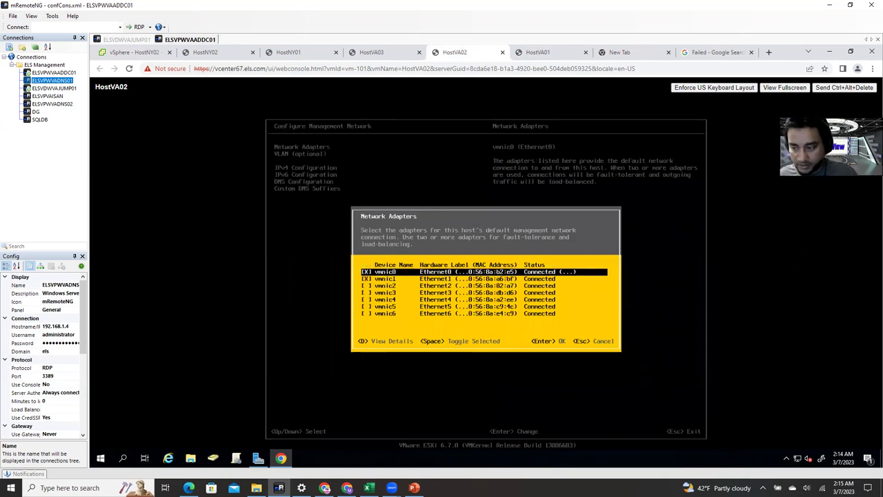
key("Return")
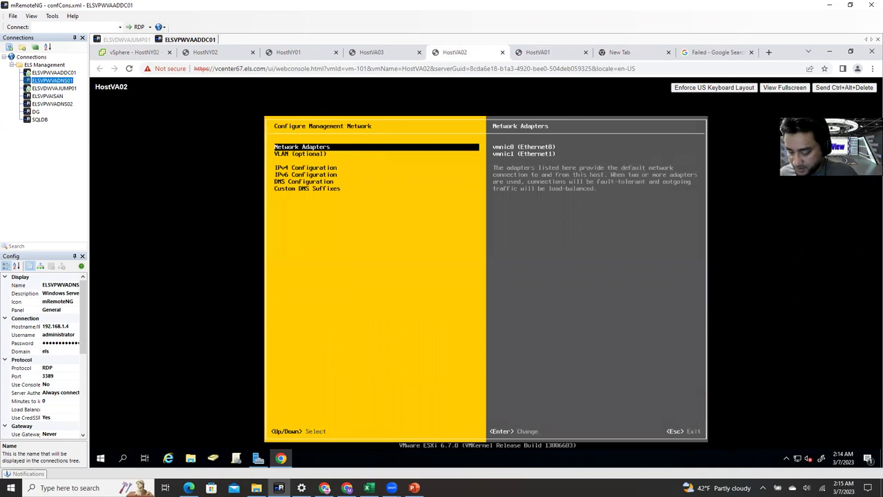
key("Down")
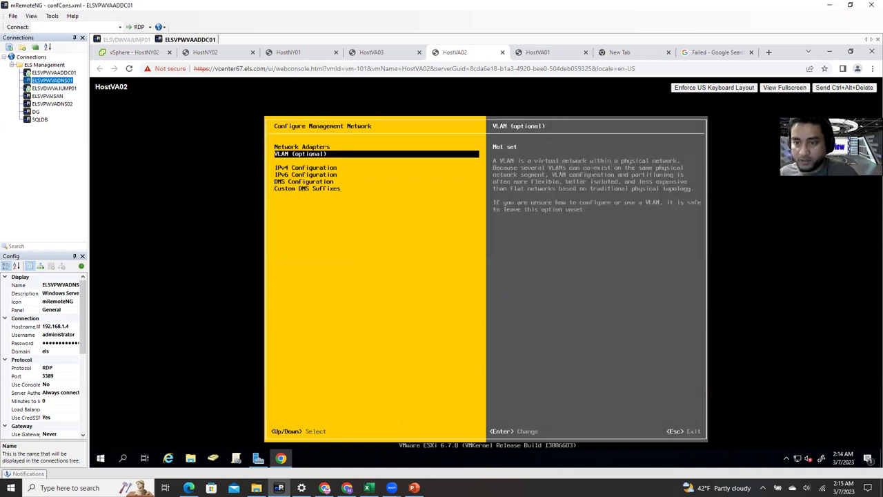
Enter 4095 as HostVA02's management VLAN ID and accept it.
key("Return")
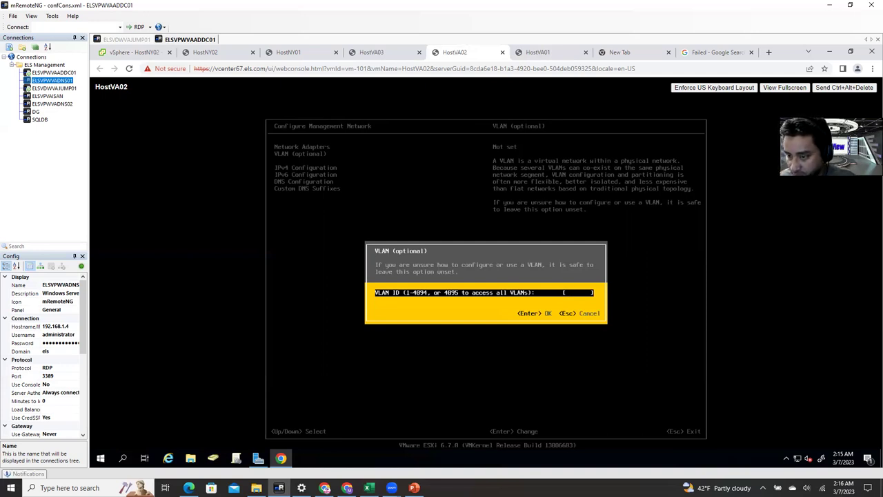
type("095")
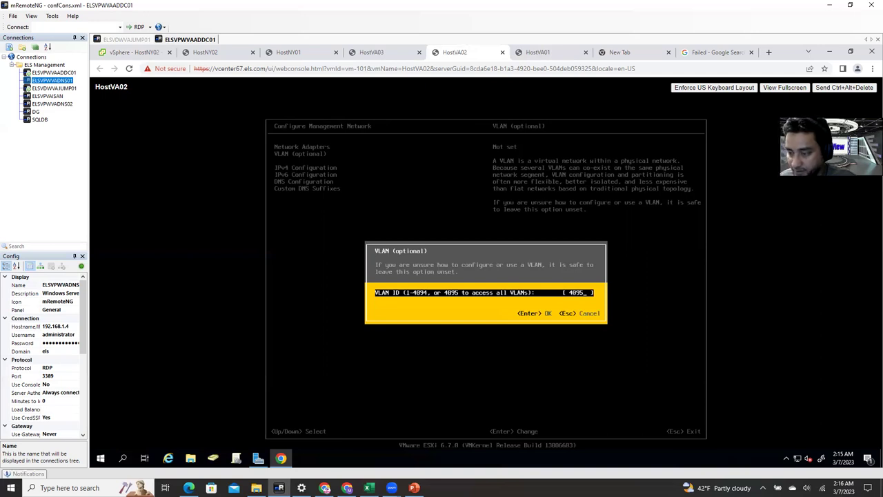
key("Return")
key("Return")
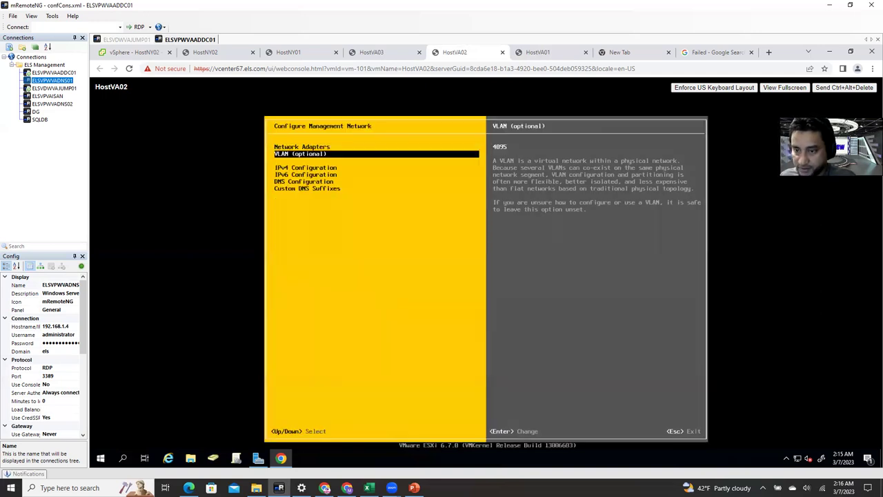
key("Down")
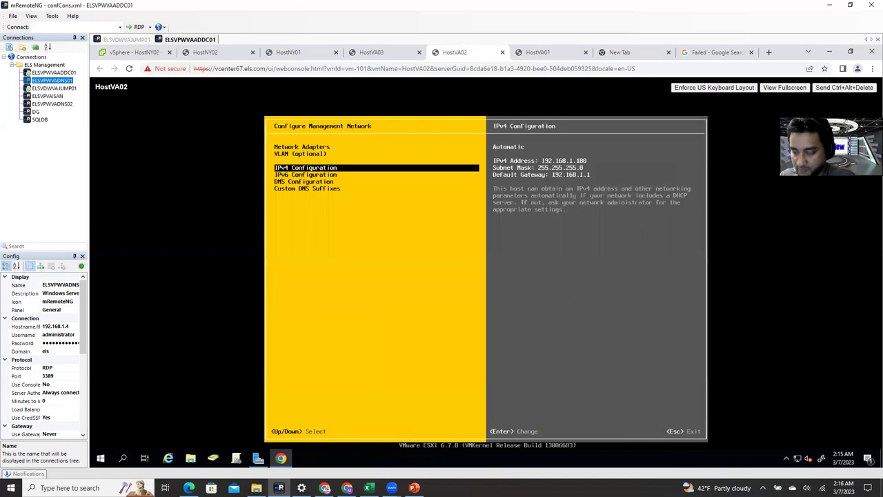
Switch HostVA02 to a static IPv4 address of 192.168.1.15.
key("Return")
key("Down")
key("Down")
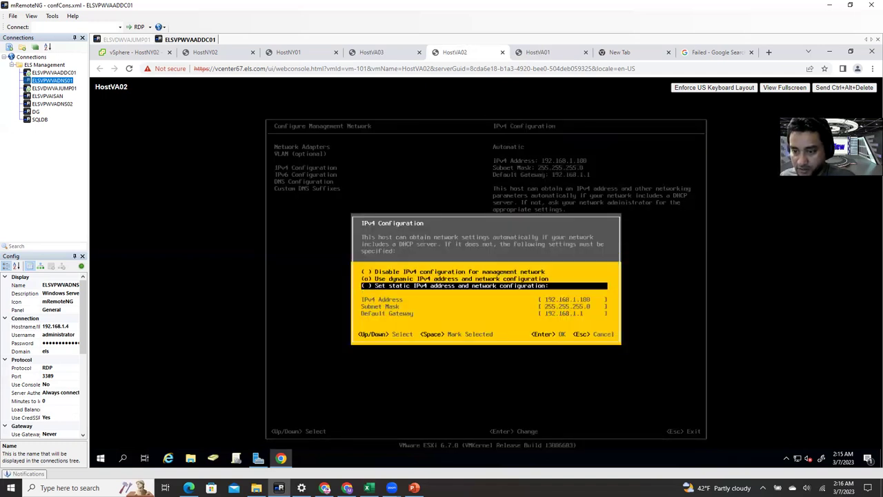
key("space")
key("Down")
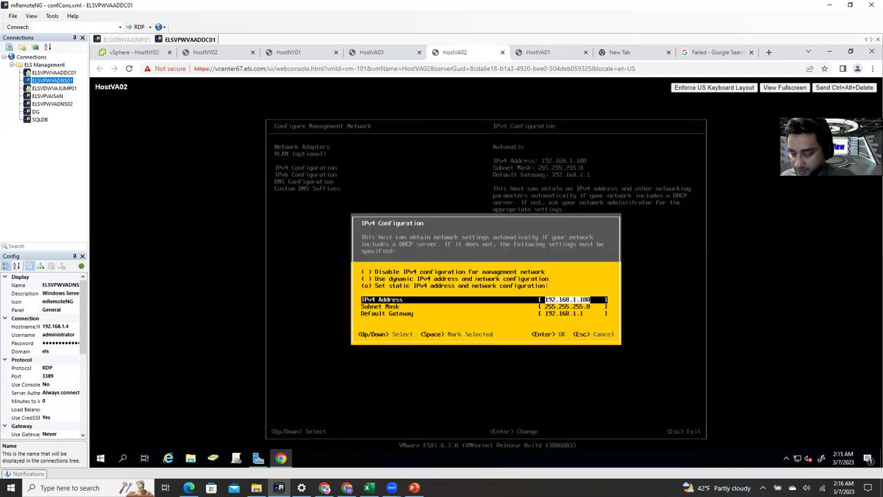
key("BackSpace")
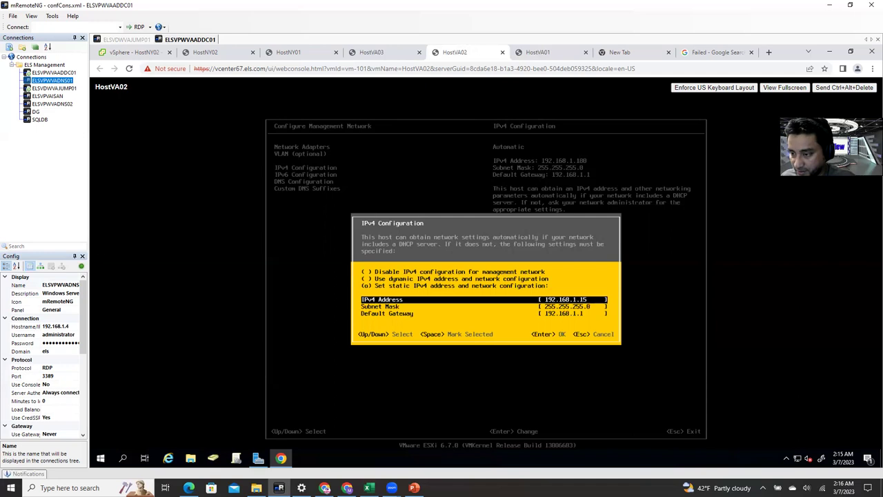
key("Return")
Disable IPv6 on HostVA02's management network.
key("Down")
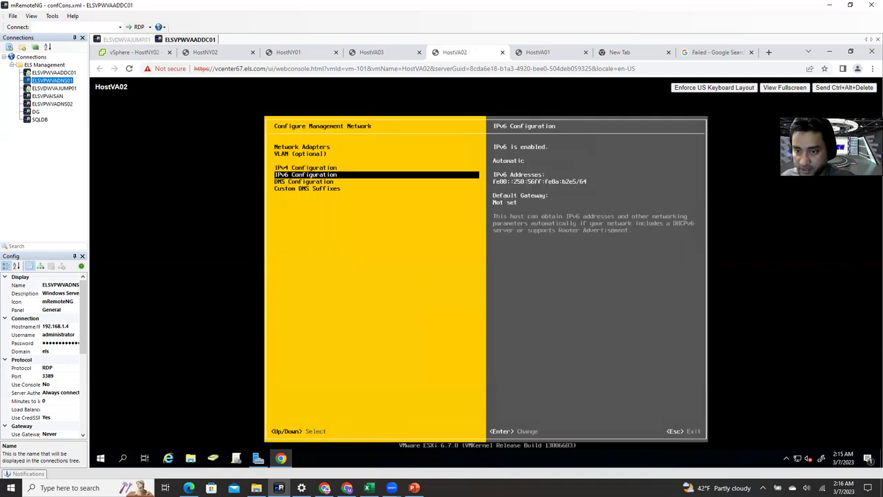
key("Return")
key("space")
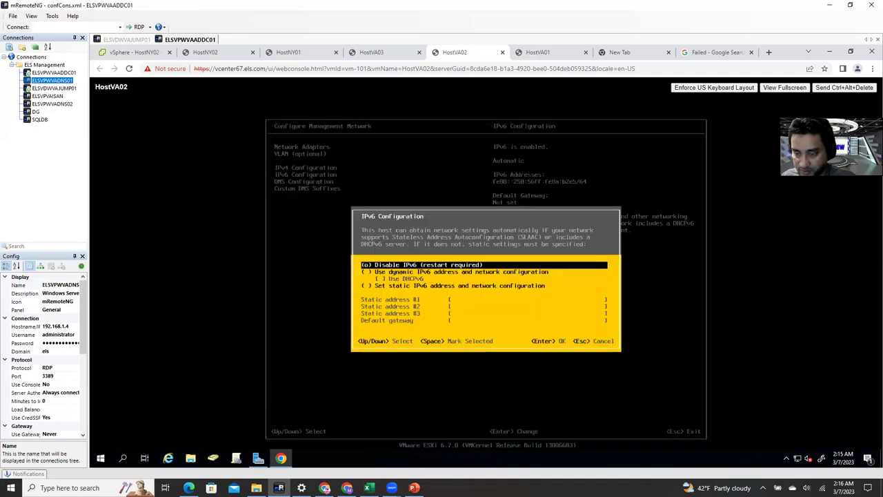
key("Return")
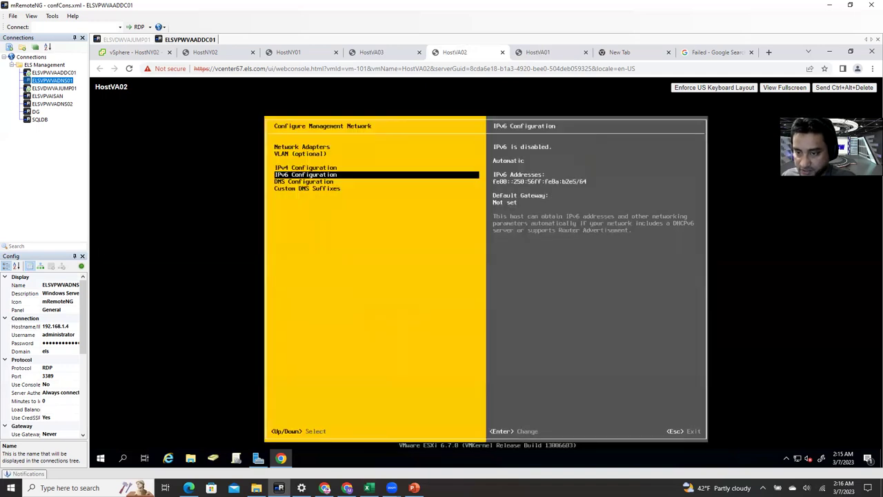
key("Down")
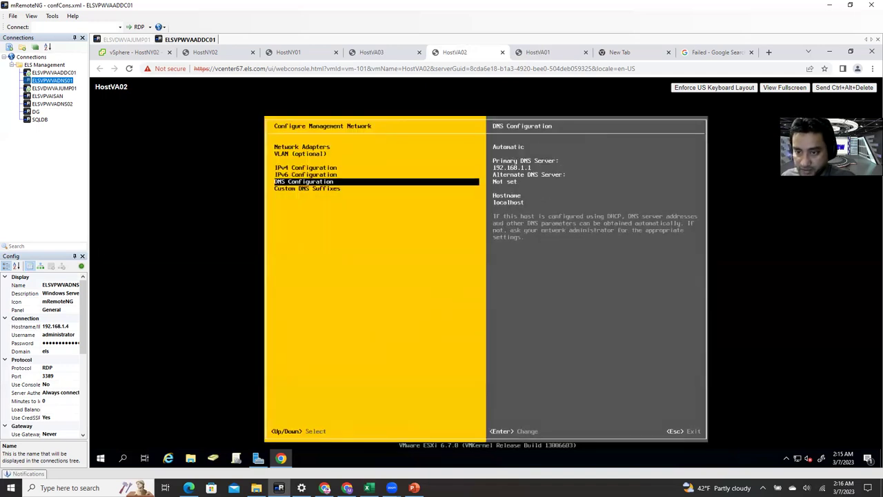
Set manual DNS servers 192.168.1.4 and 10.15.90.4 with hostname hostva02.
key("Return")
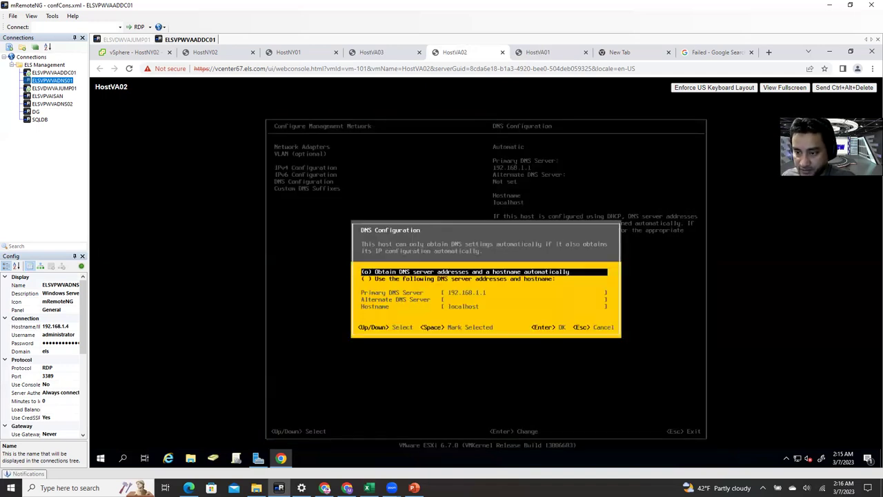
key("Down")
key("space")
key("Down")
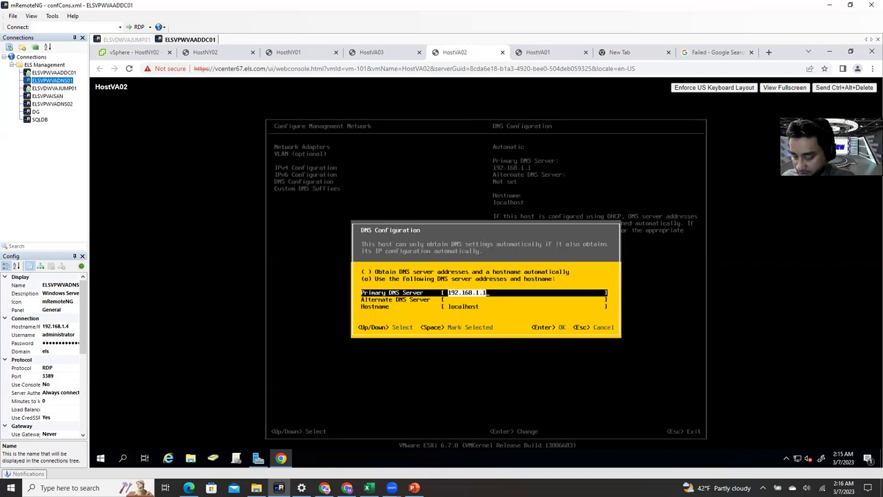
key("BackSpace")
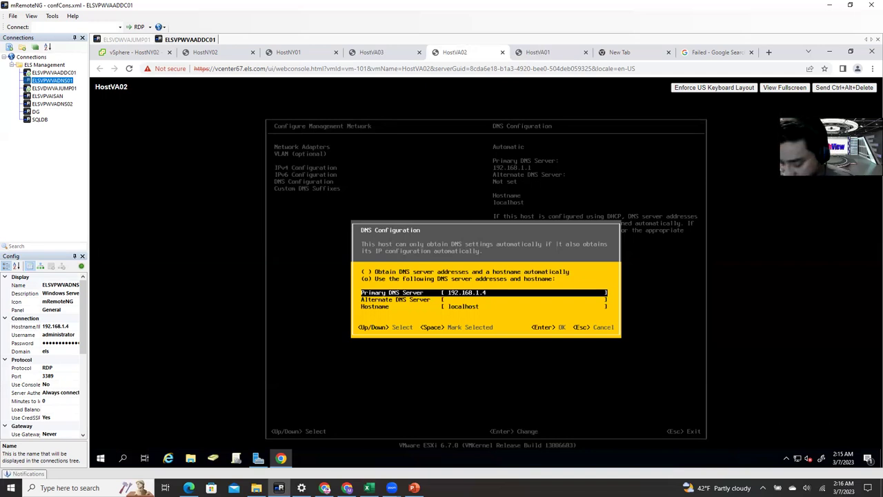
key("Down")
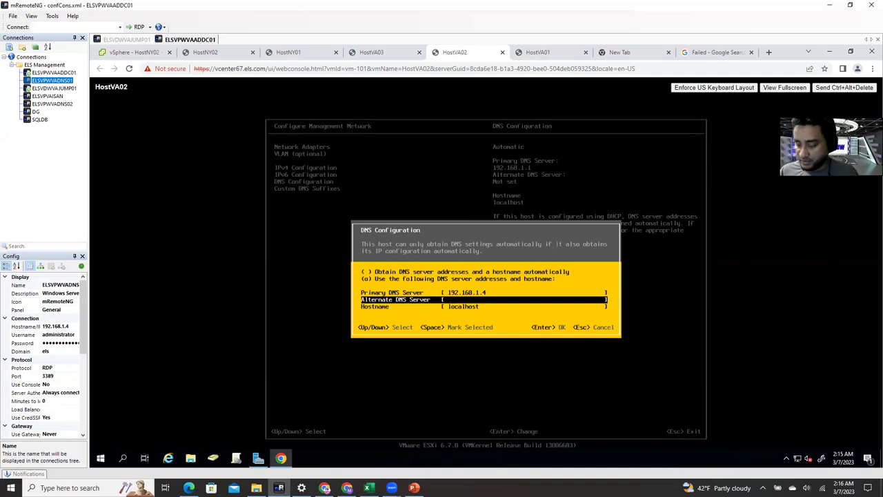
type("10.15.90.")
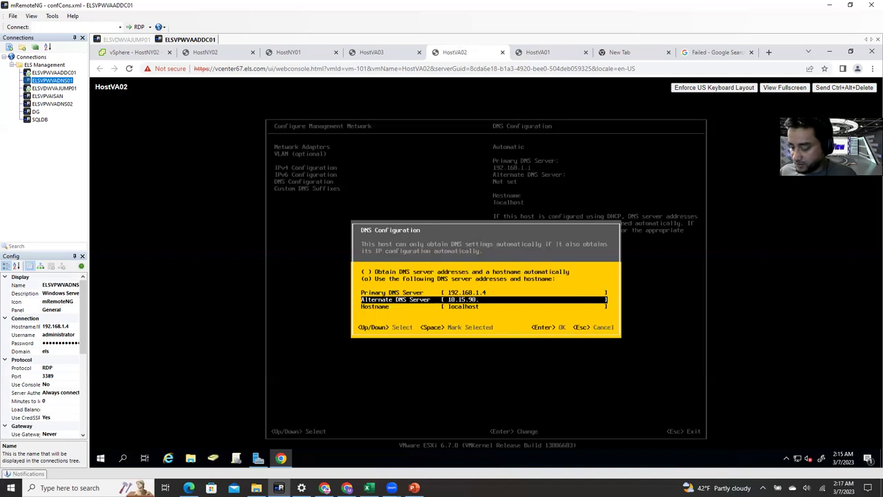
type("4")
key("Down")
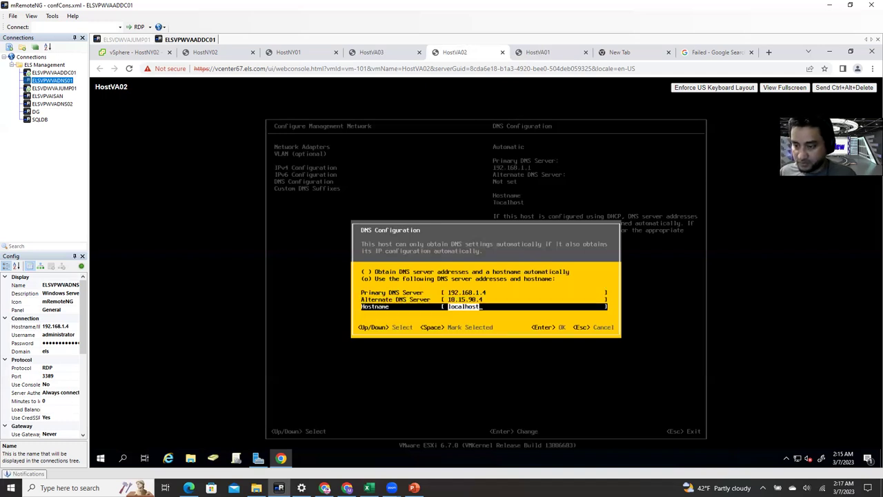
type("h")
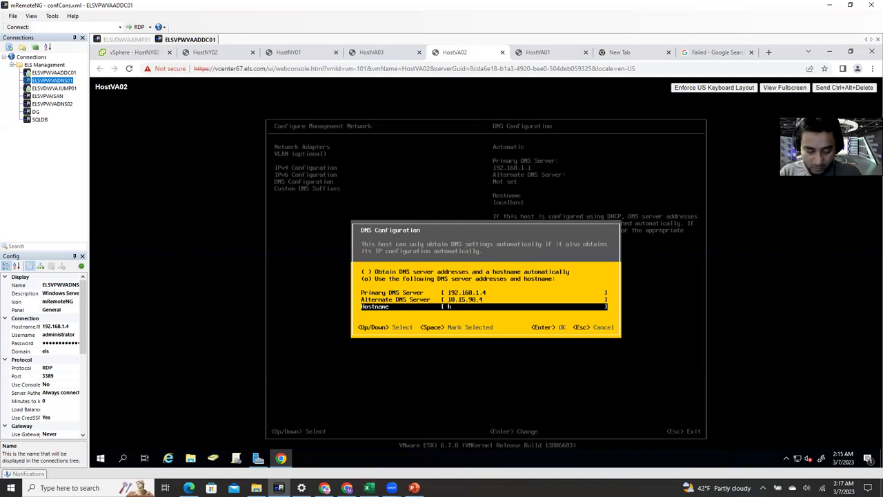
type("ostva02")
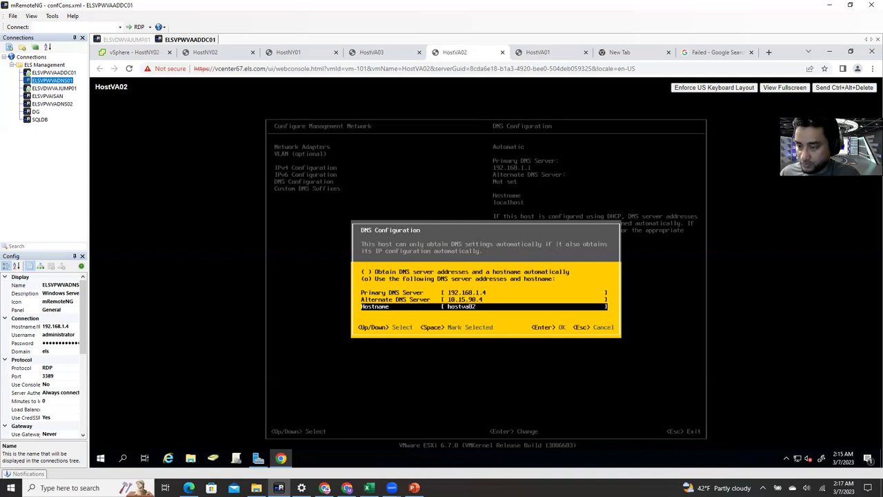
key("Return")
Set HostVA02's custom DNS suffix to els.com.
key("Down")
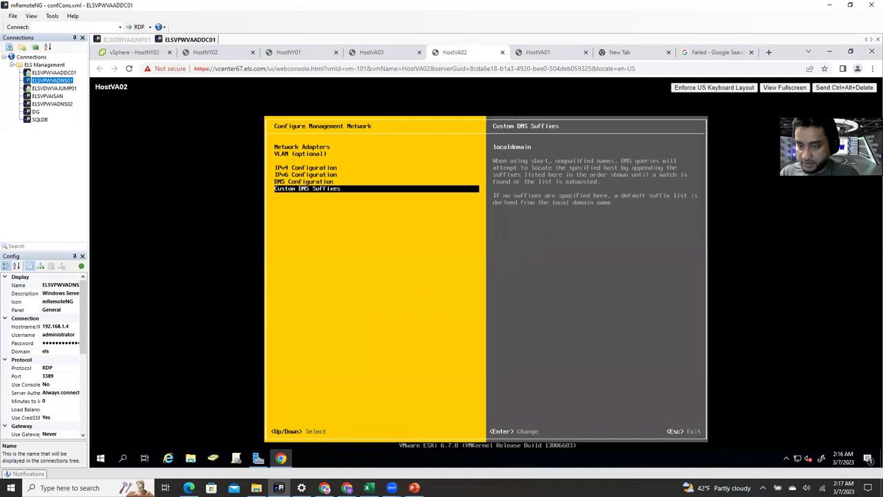
key("Return")
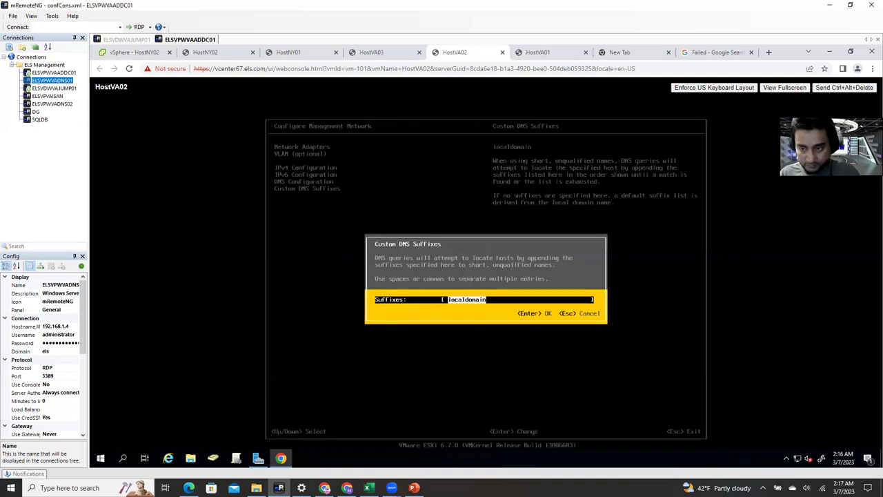
type("els.com")
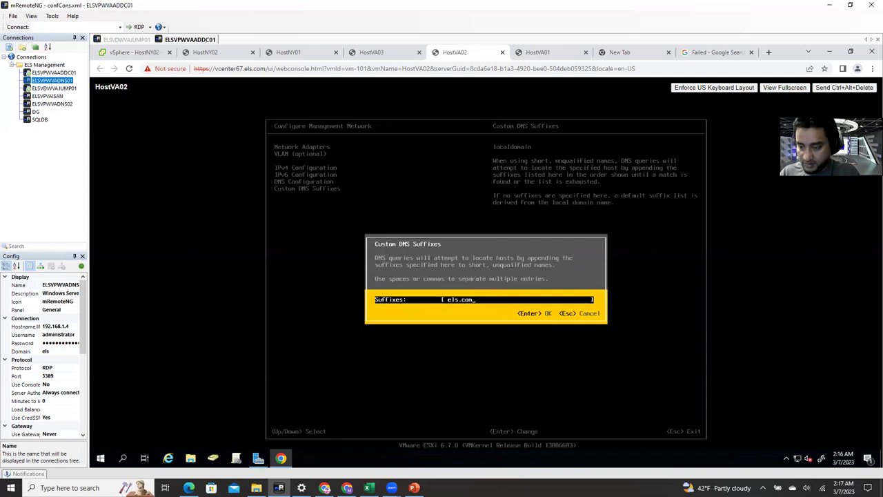
key("Return")
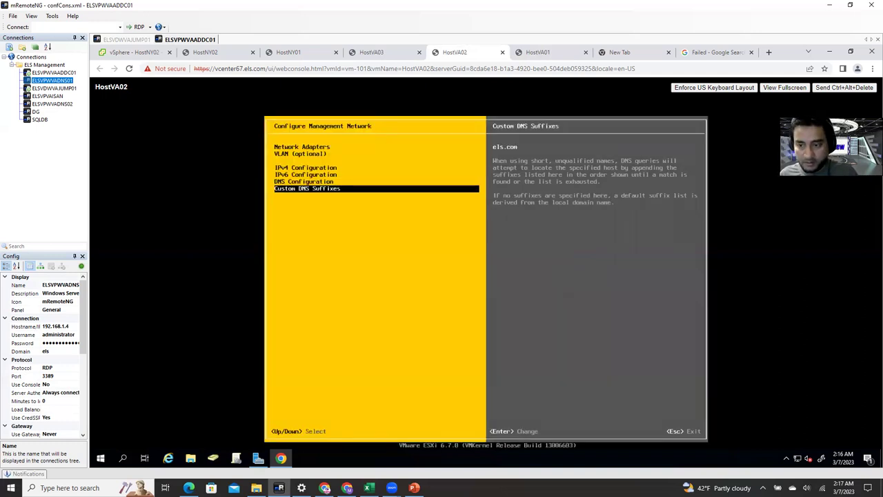
Apply the network changes with a restart of HostVA02, then show HostVA03's console.
key("Escape")
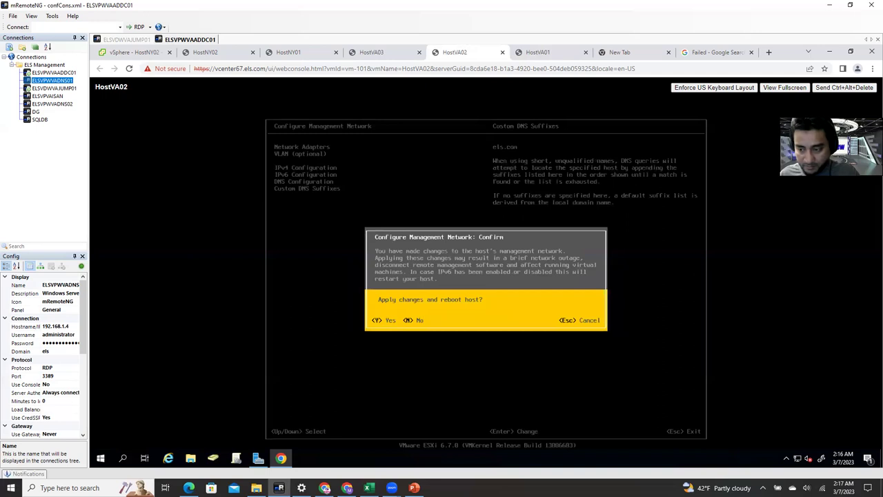
key("Escape")
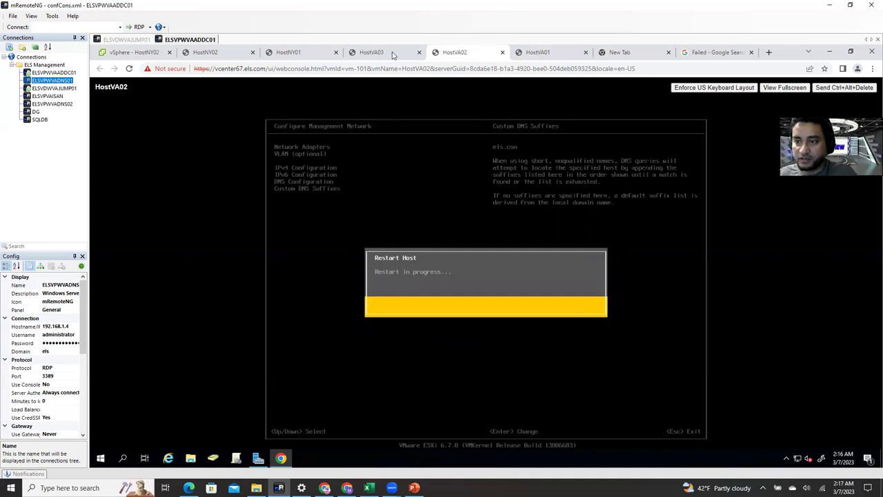
left_click(376, 53)
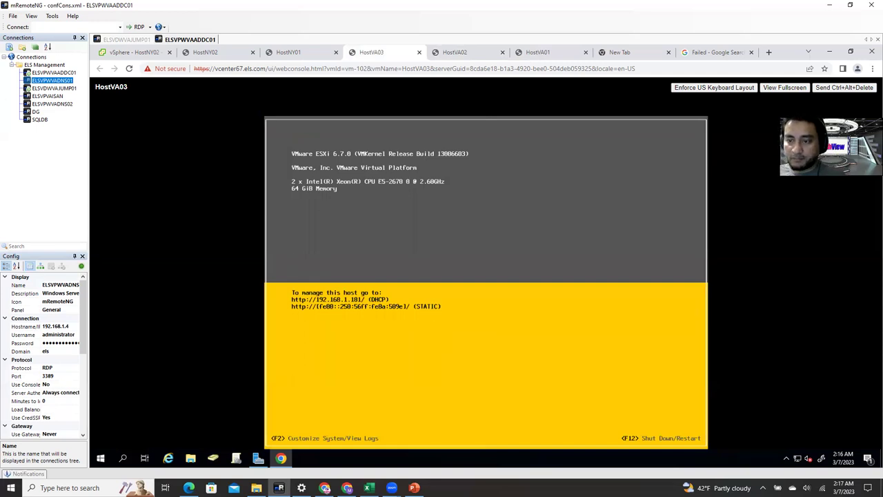
On HostNY02's installer, accept the EULA, install disk and US Default keyboard.
left_click(207, 53)
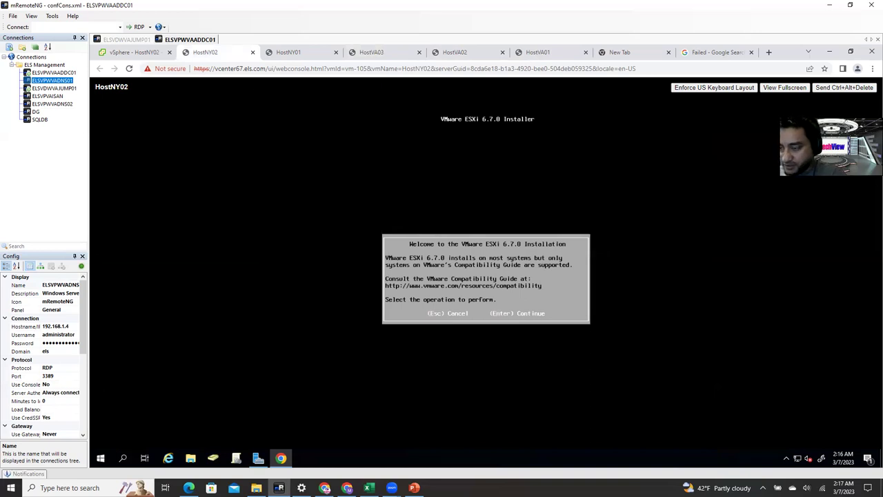
key("Return")
key("F11")
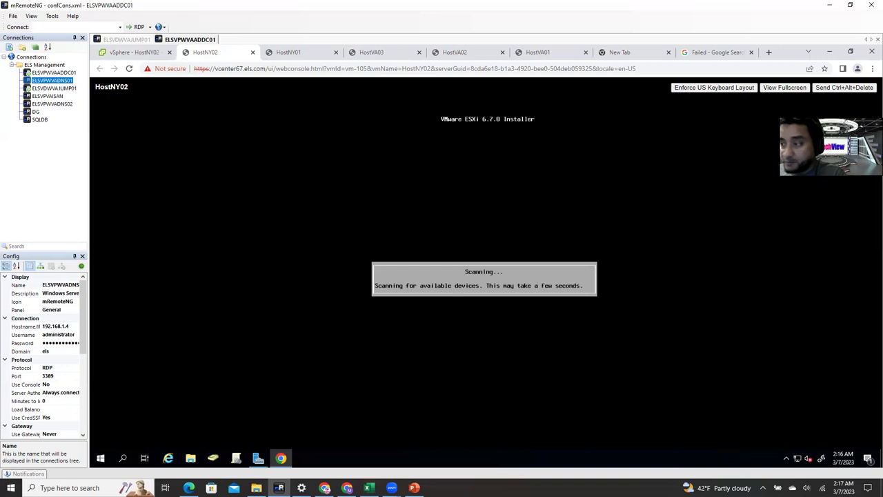
key("Return")
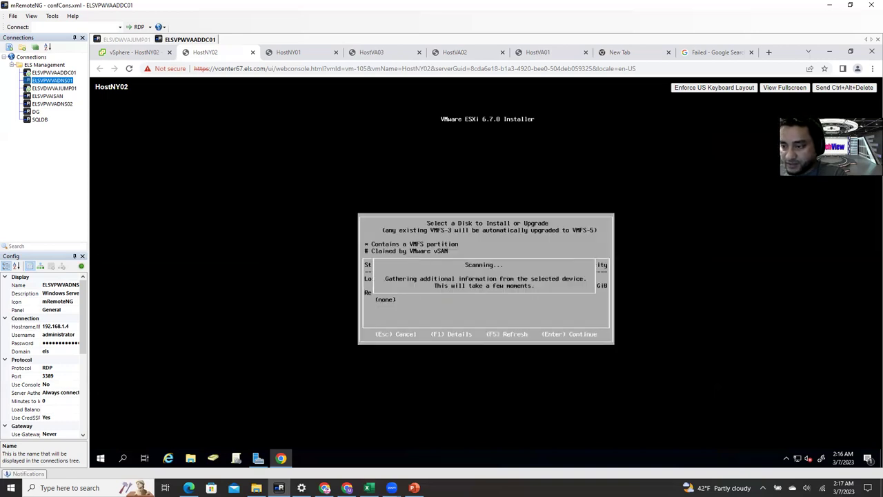
key("Return")
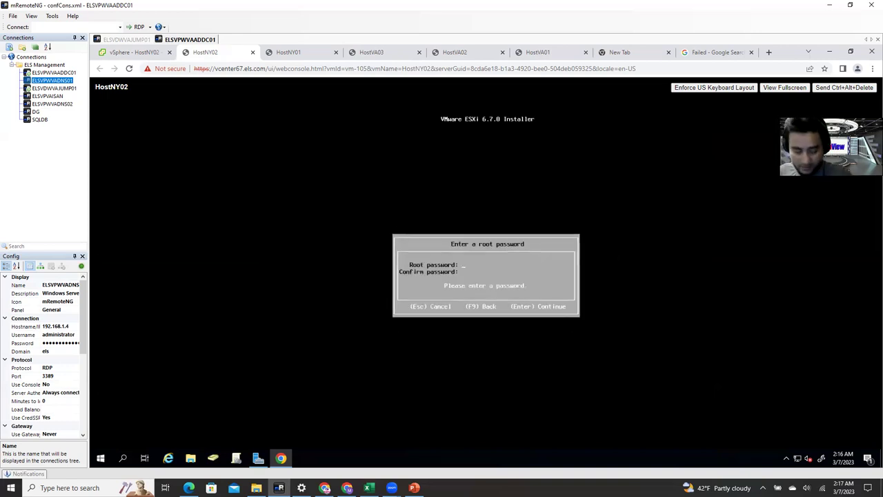
Set the root password and start the ESXi 6.7.0 install, then show HostNY01.
type("**********")
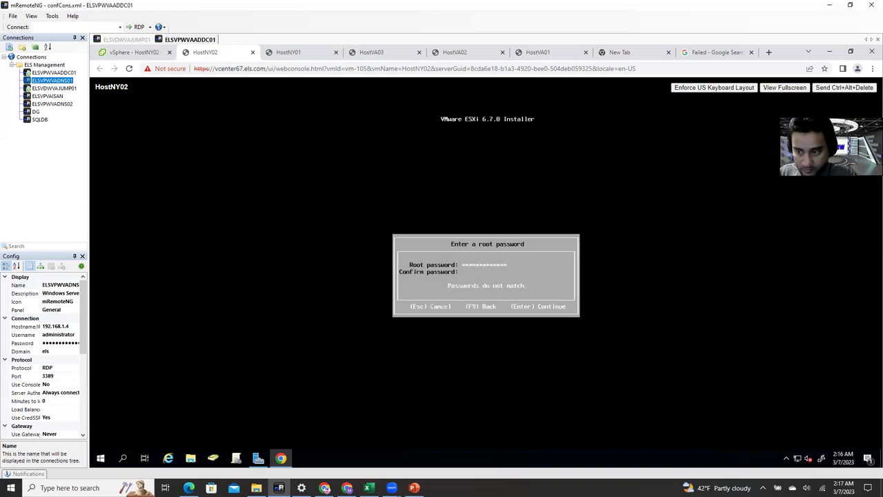
type("**********")
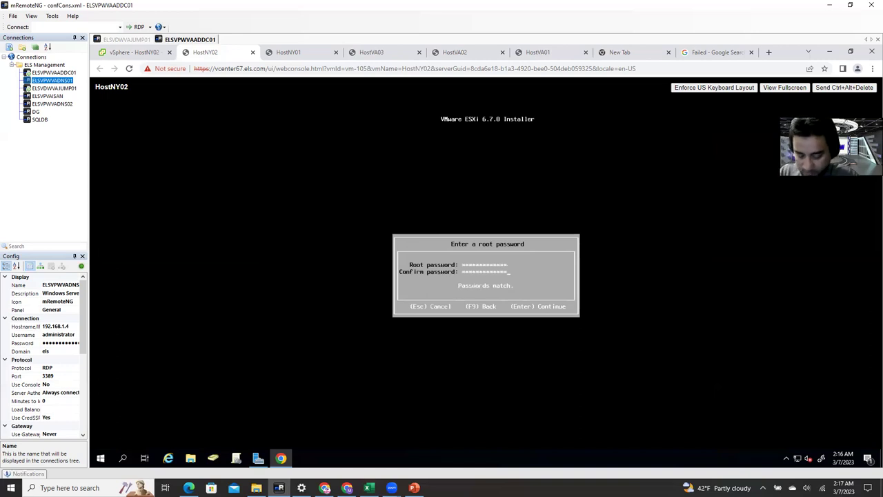
key("Return")
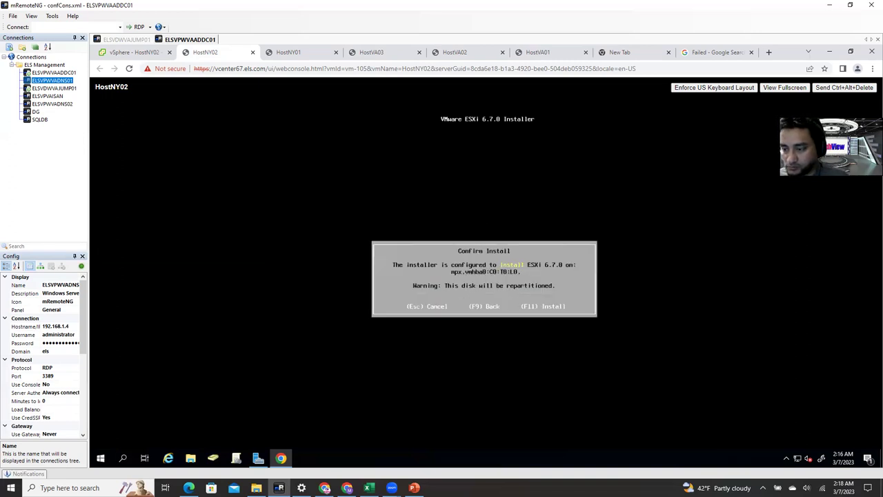
key("F11")
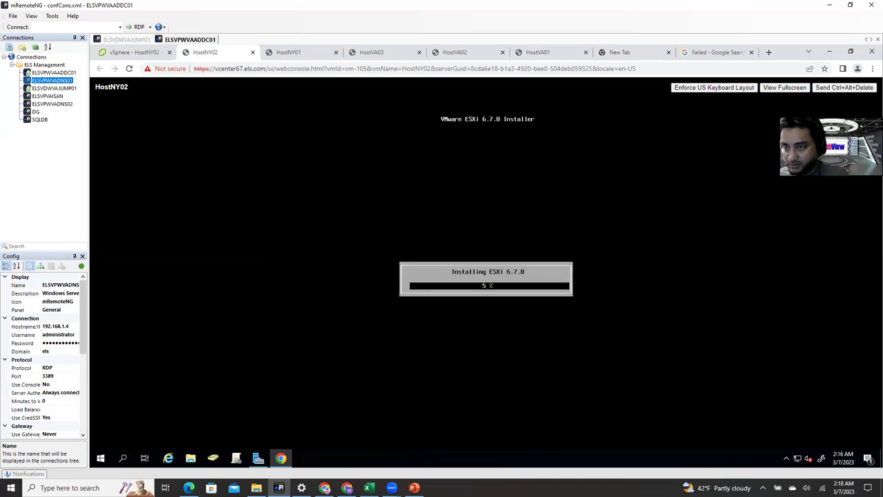
left_click(304, 55)
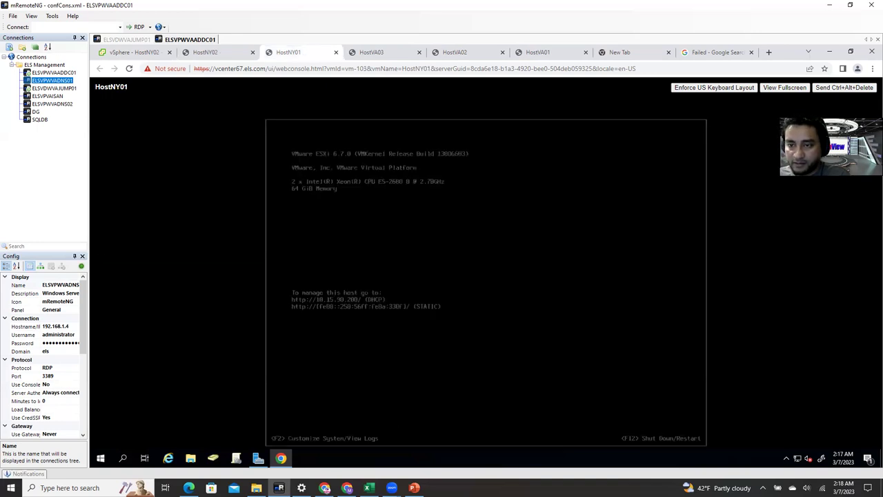
Log in to HostVA03's console as root.
left_click(379, 59)
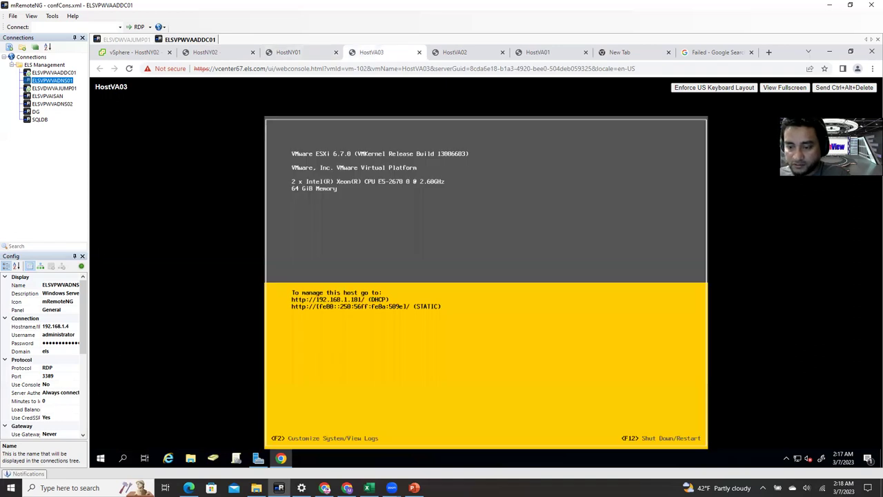
key("F2")
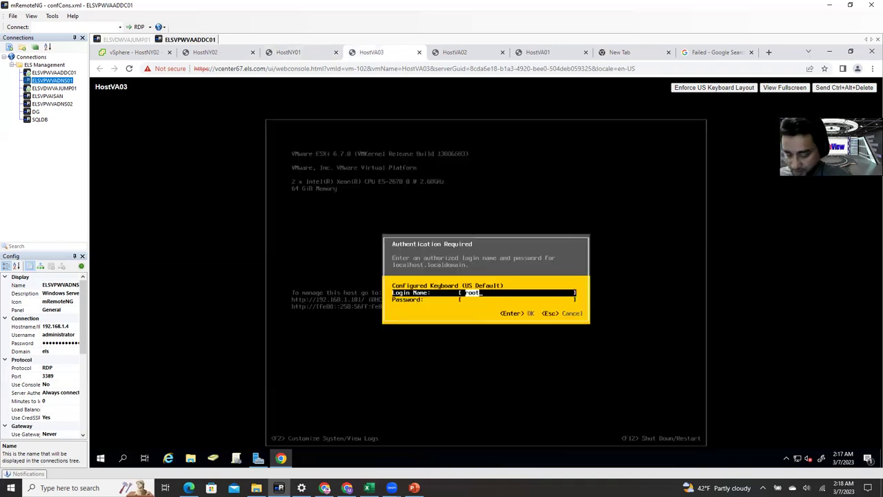
key("Tab")
type("****")
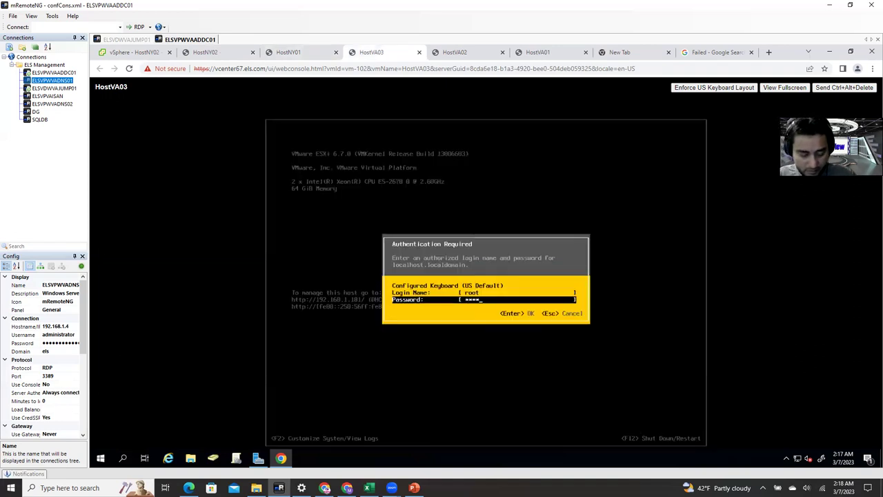
type("*********")
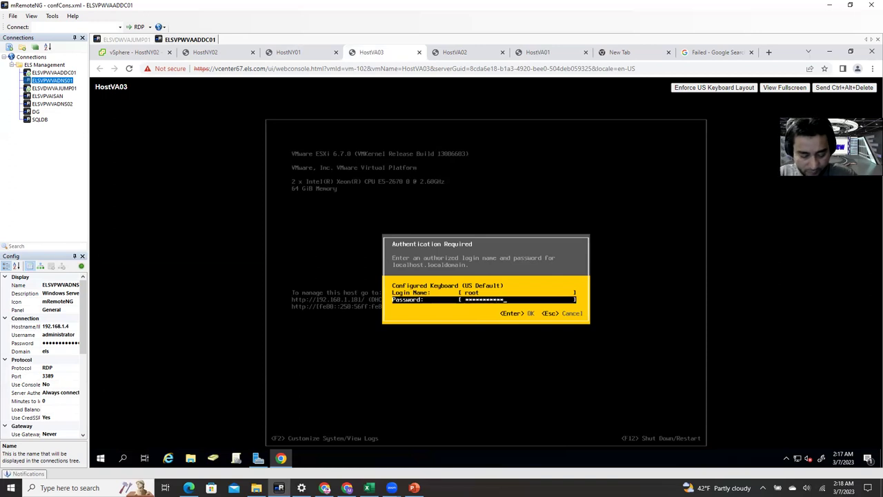
key("Return")
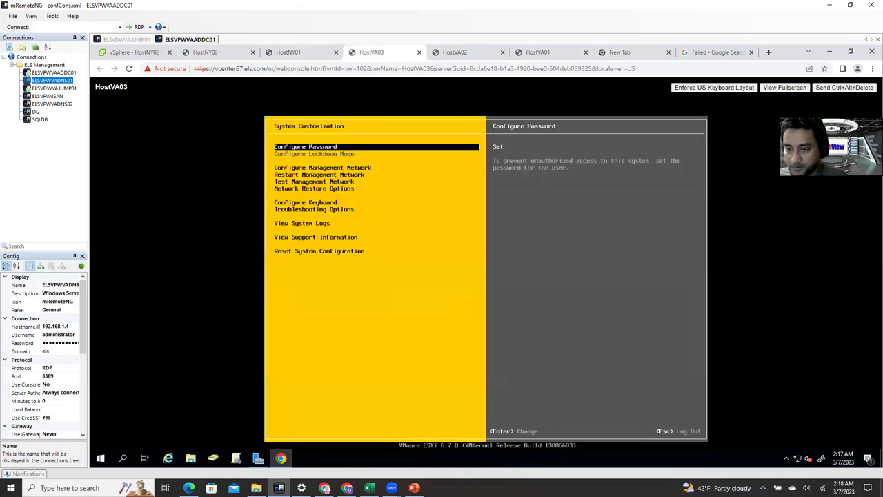
Make vmnic0 and vmnic1 HostVA03's management network adapters.
key("Down")
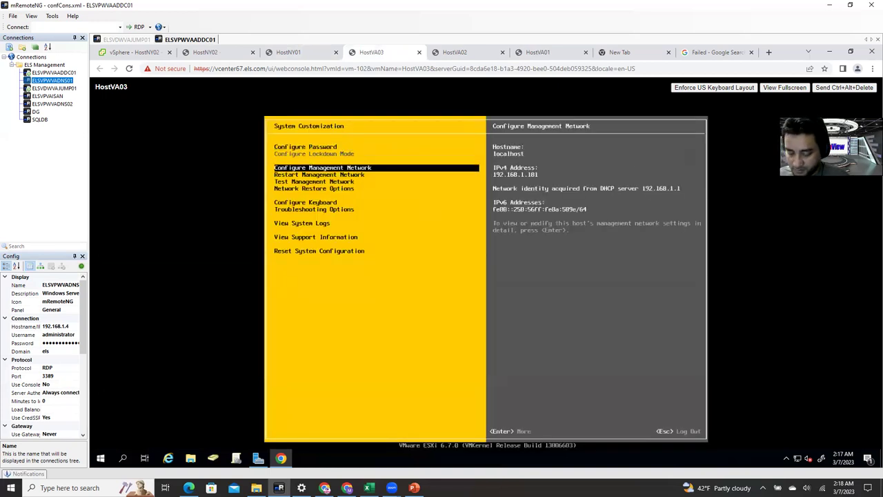
key("Return")
key("Return")
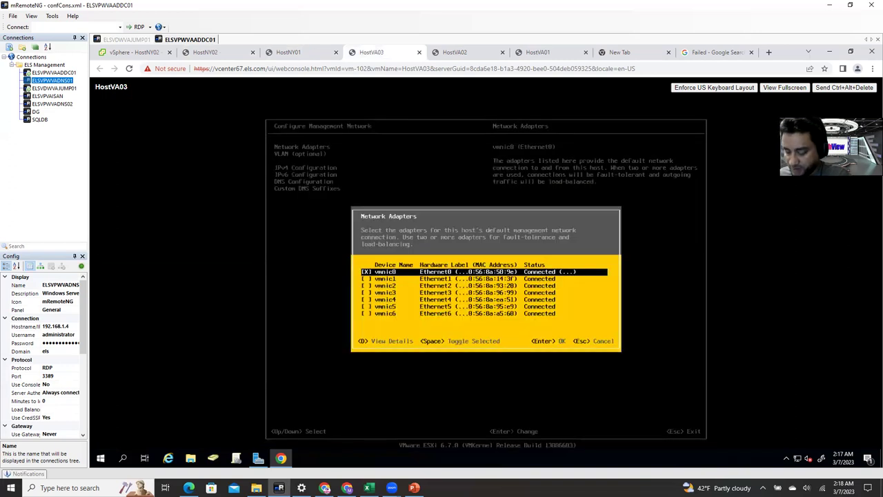
key("Down")
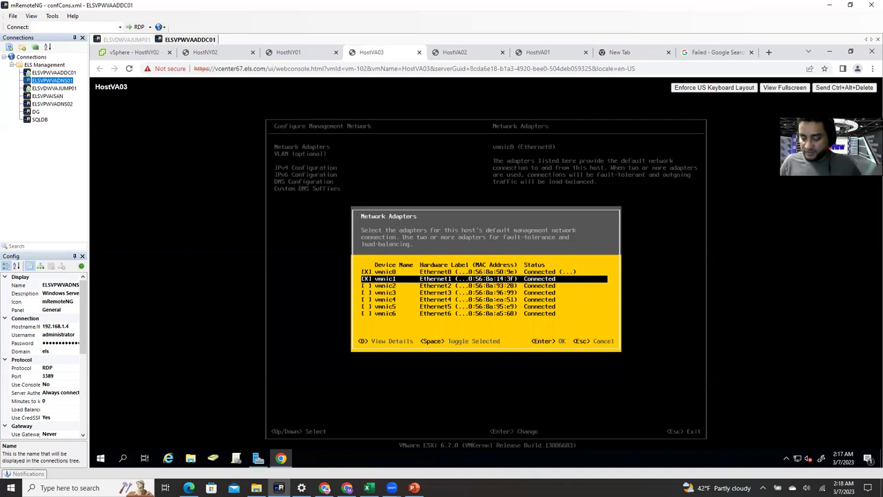
key("Return")
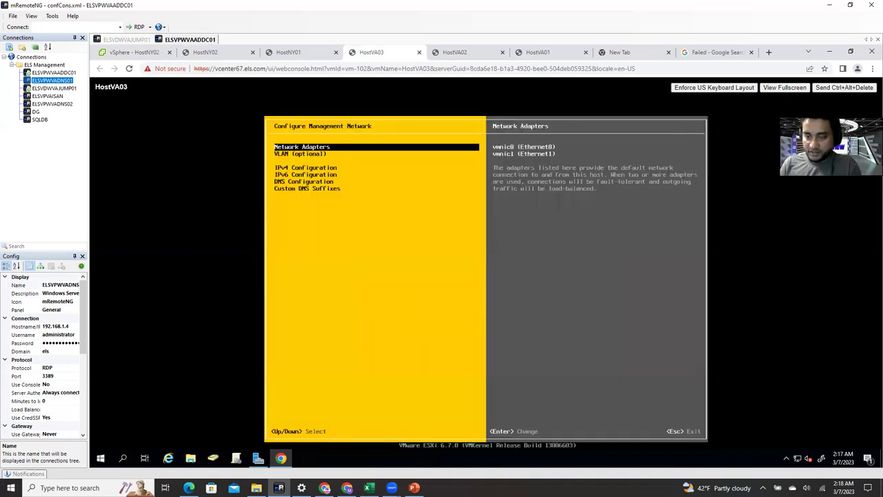
key("Down")
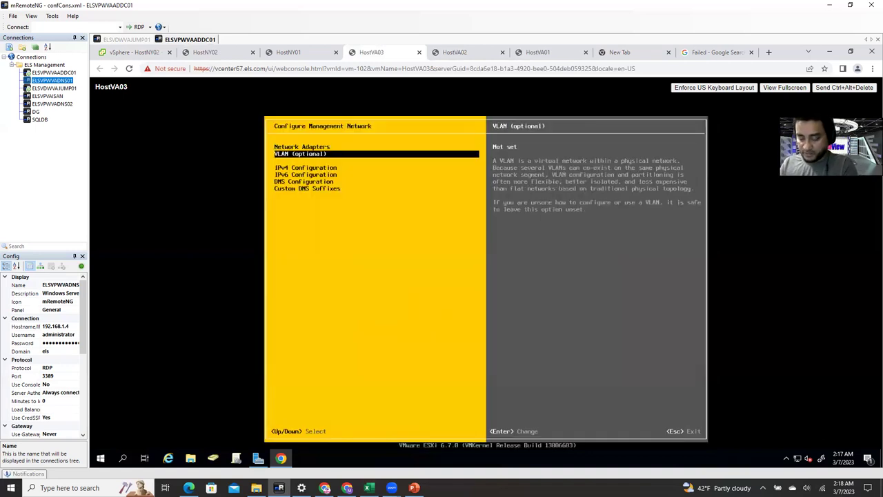
Set HostVA03's management VLAN ID to 4095.
key("Return")
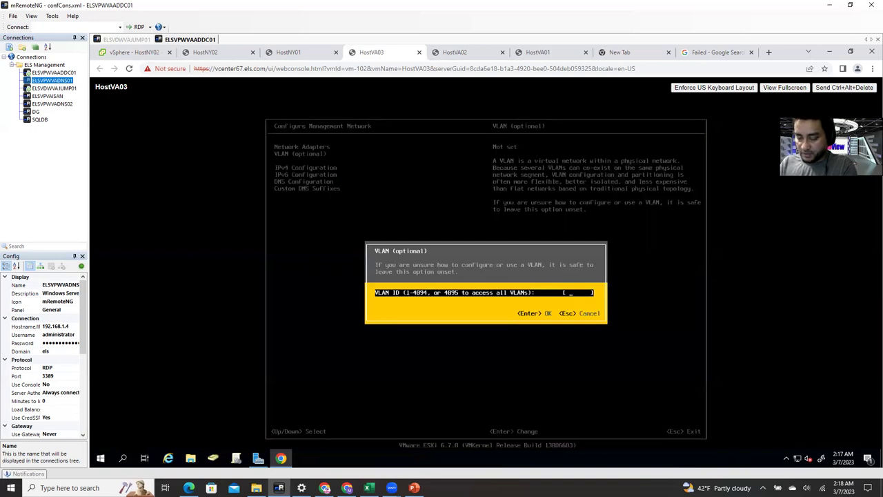
type("40")
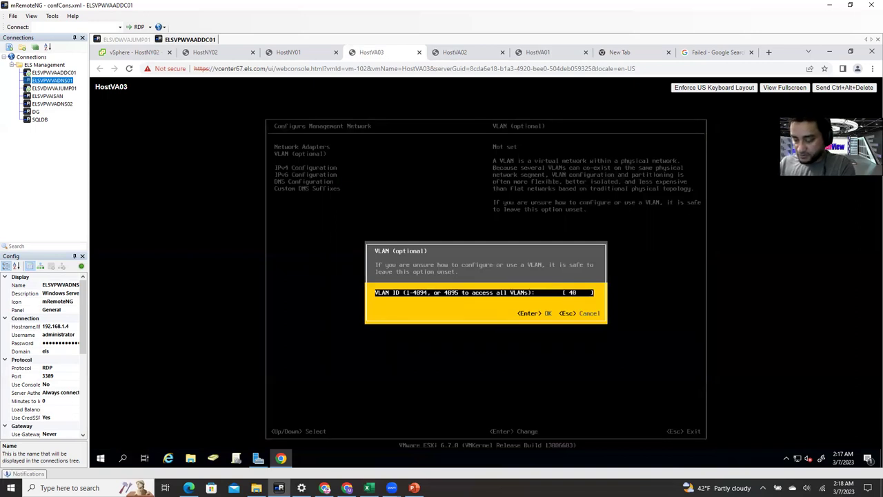
type("95")
key("Return")
key("Return")
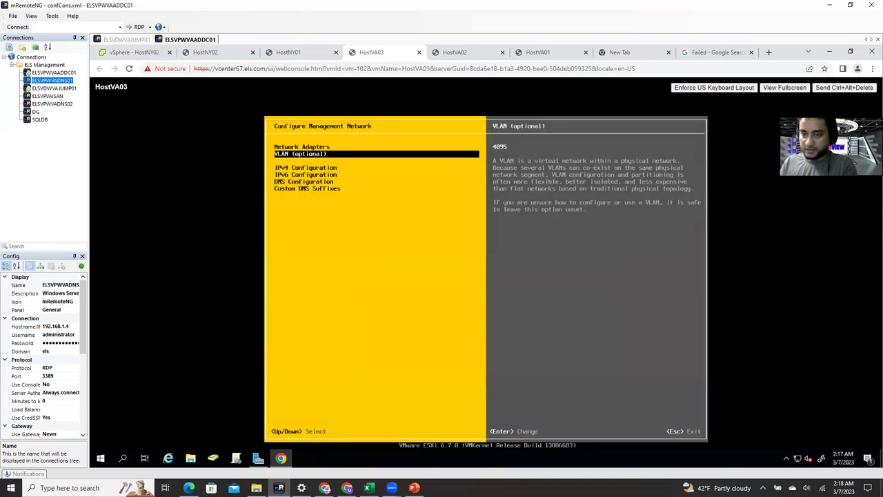
key("Down")
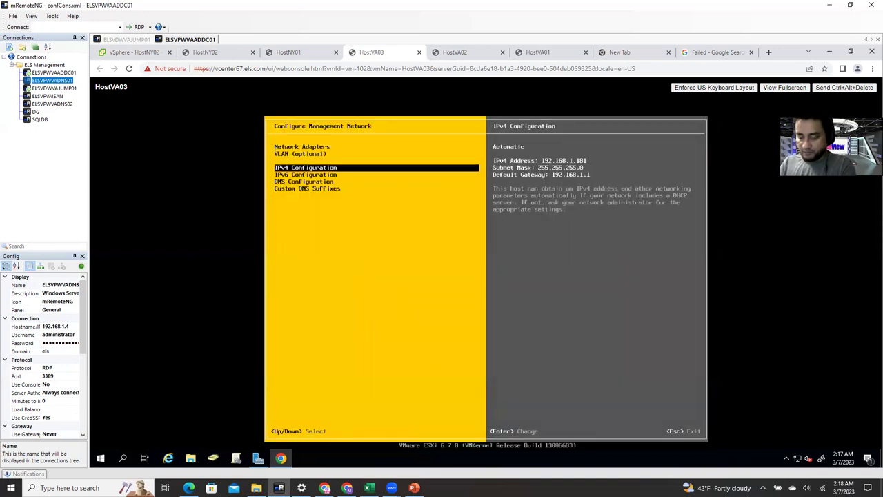
Select static IPv4 on HostVA03 and change the address to 192.168.1.16.
key("Return")
key("Down")
key("Down")
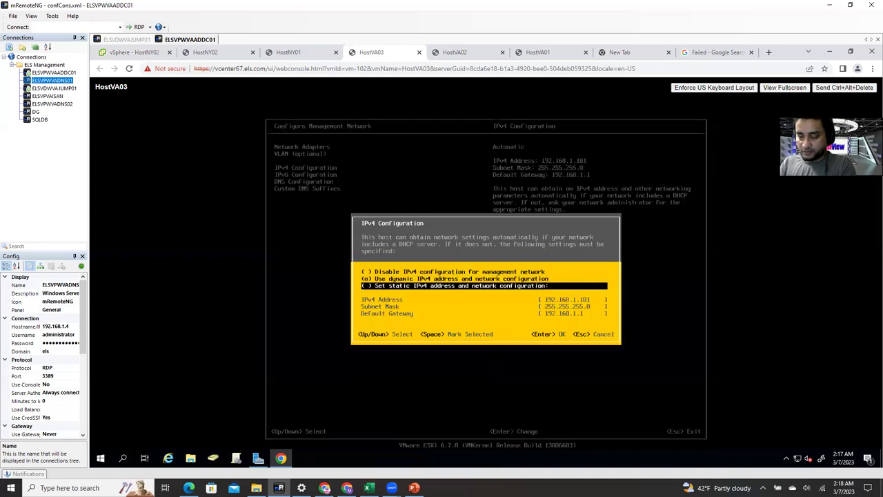
key("Escape")
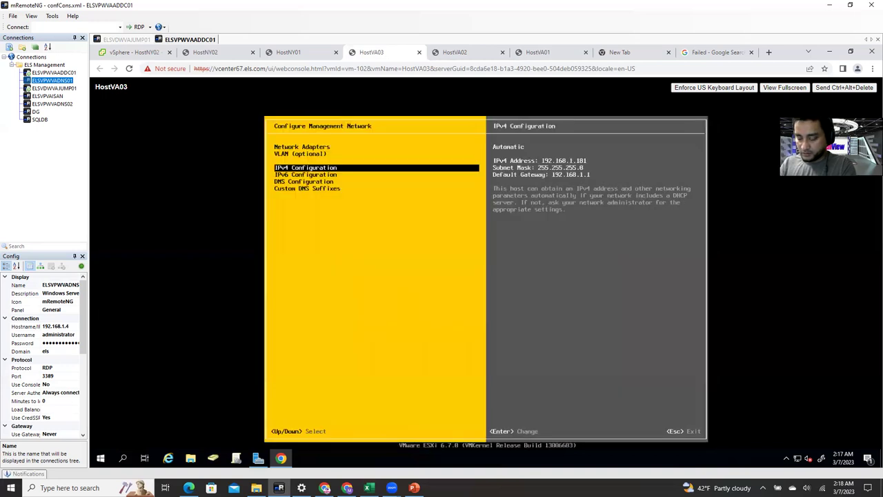
key("Return")
key("Down")
key("Down")
key("space")
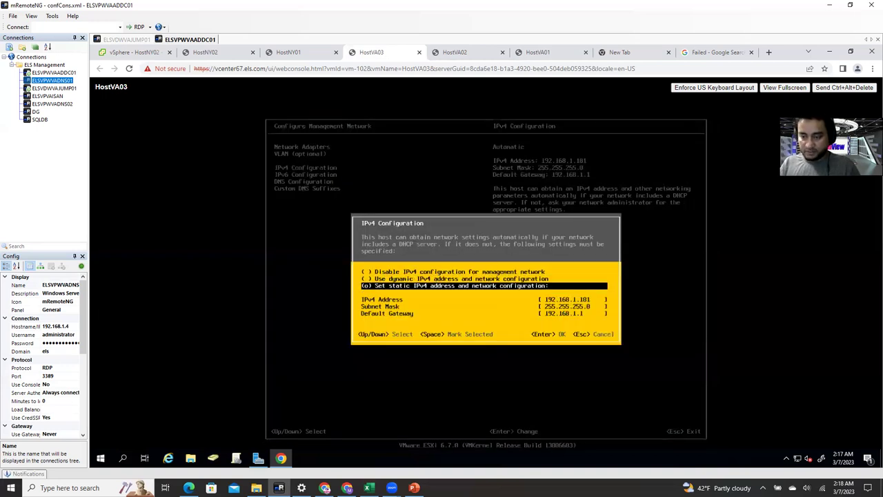
key("Down")
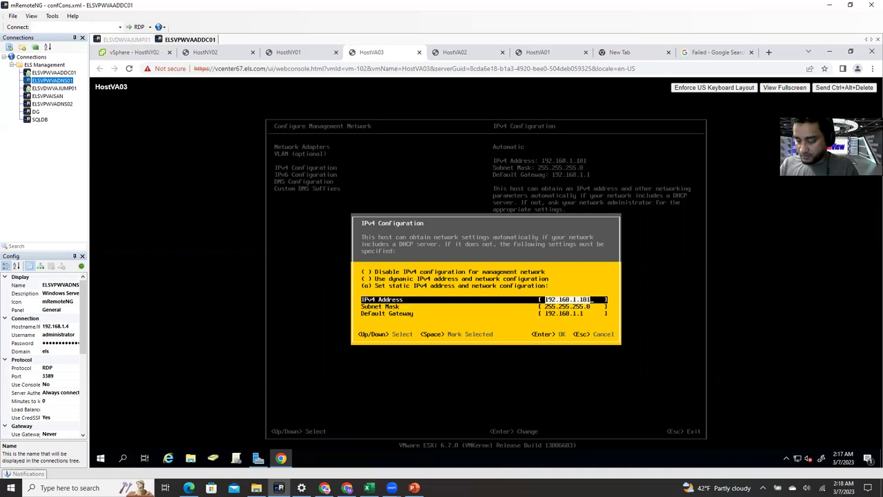
key("BackSpace")
key("BackSpace")
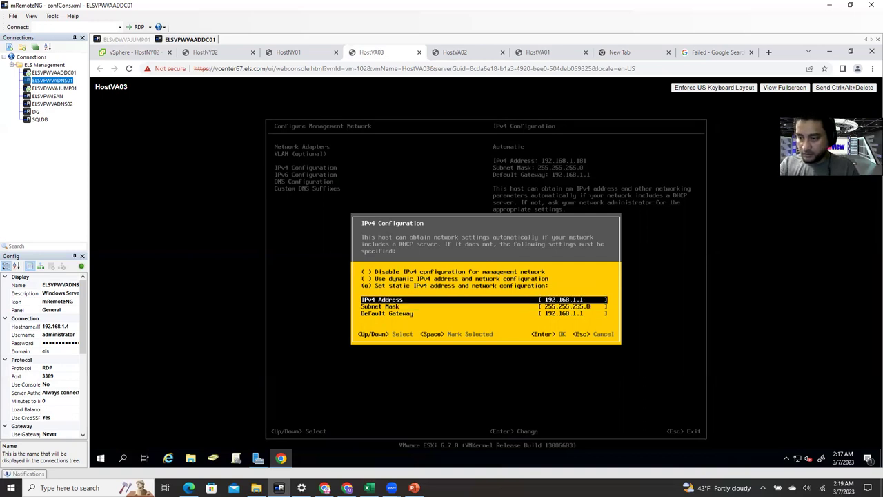
key("BackSpace")
type("16")
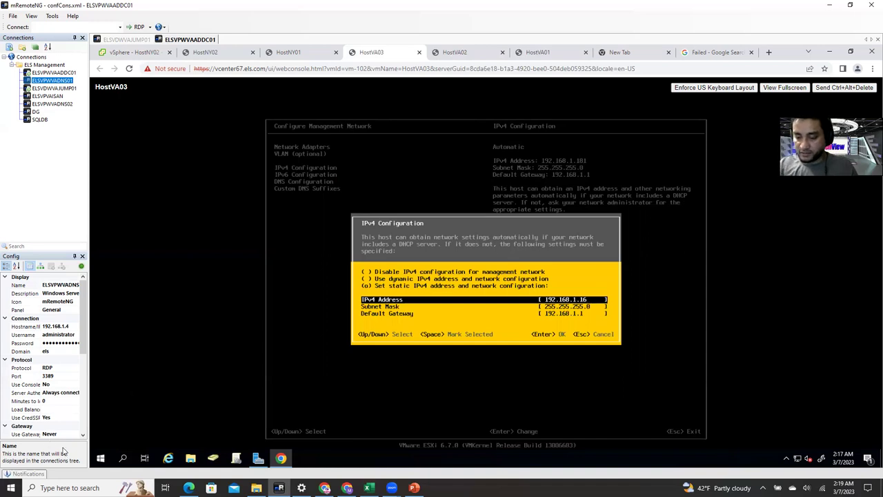
left_click(369, 488)
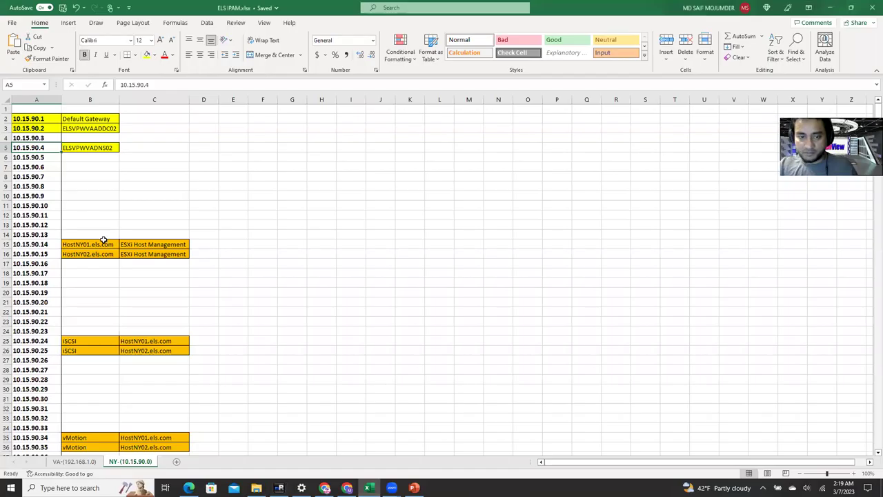
left_click(73, 461)
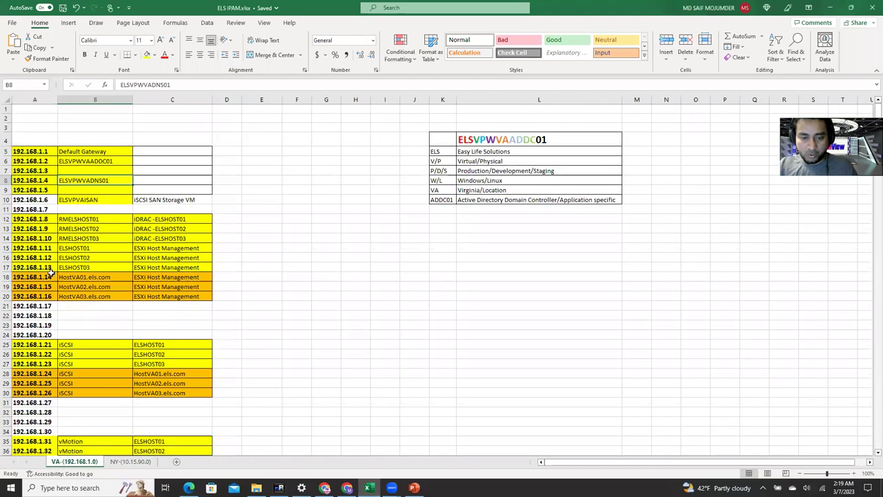
left_click(50, 268)
left_click(50, 286)
left_click(49, 296)
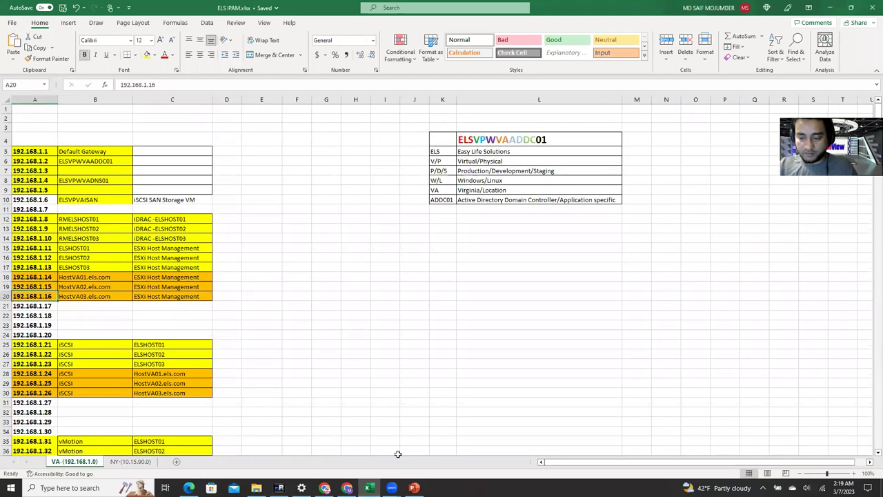
left_click(279, 488)
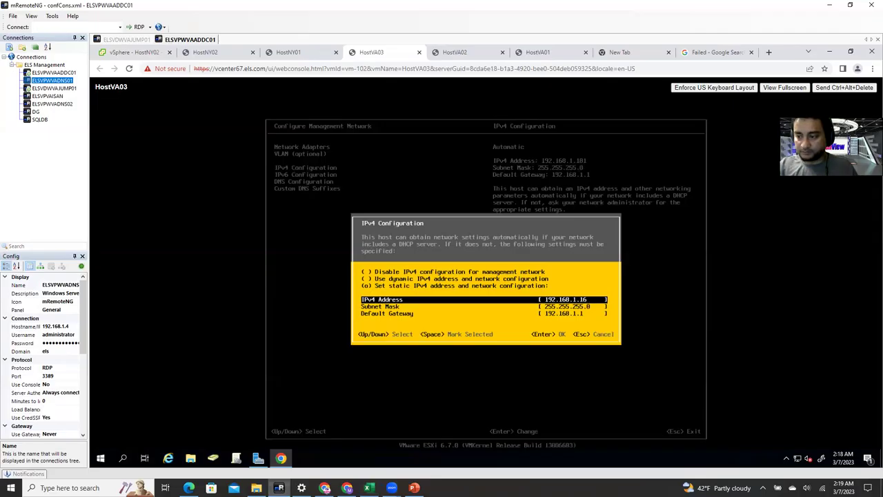
Save HostVA03's static IPv4 settings and disable IPv6.
key("Down")
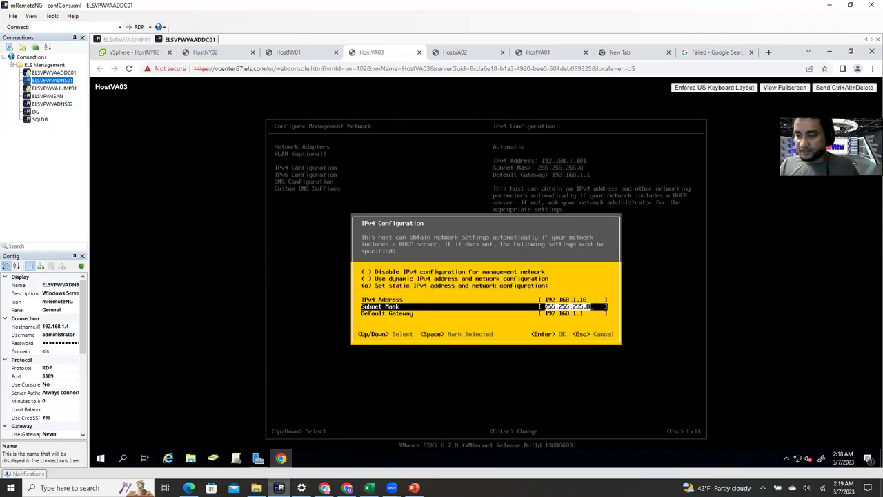
key("Down")
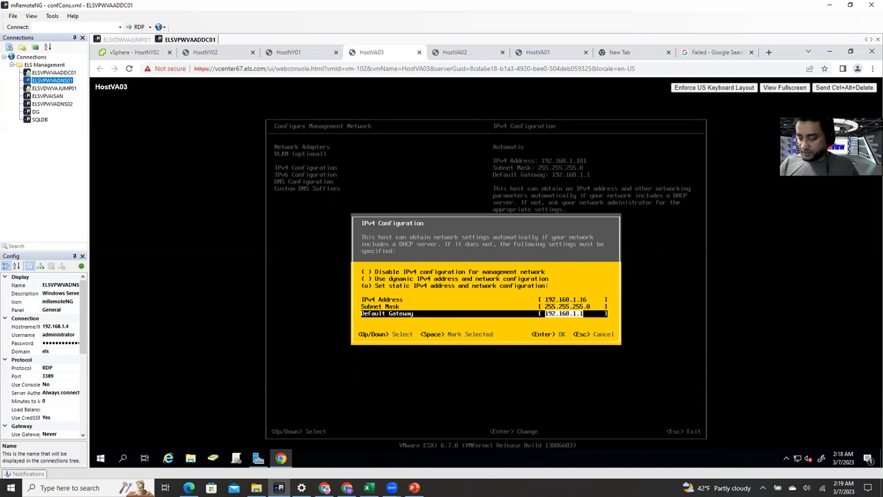
key("Return")
key("Down")
key("Return")
key("space")
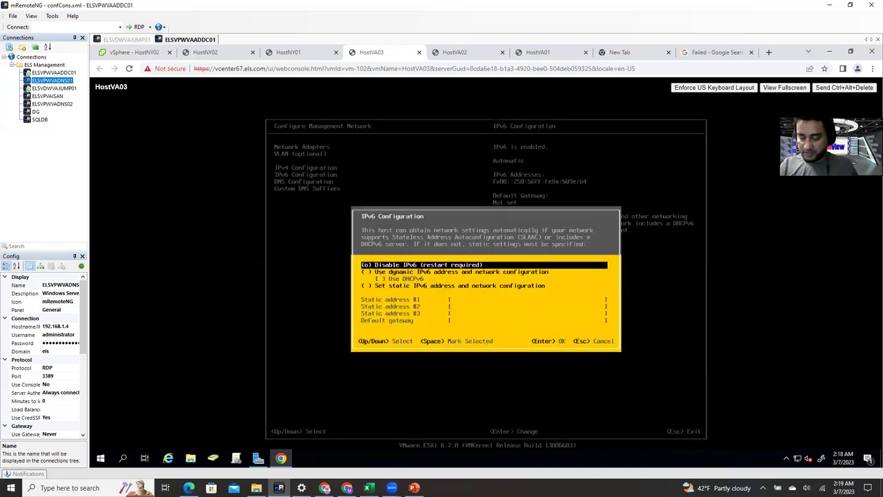
key("Return")
Set manual DNS servers 192.168.1.4 and 10.15.90.4 on HostVA03.
key("Down")
key("Return")
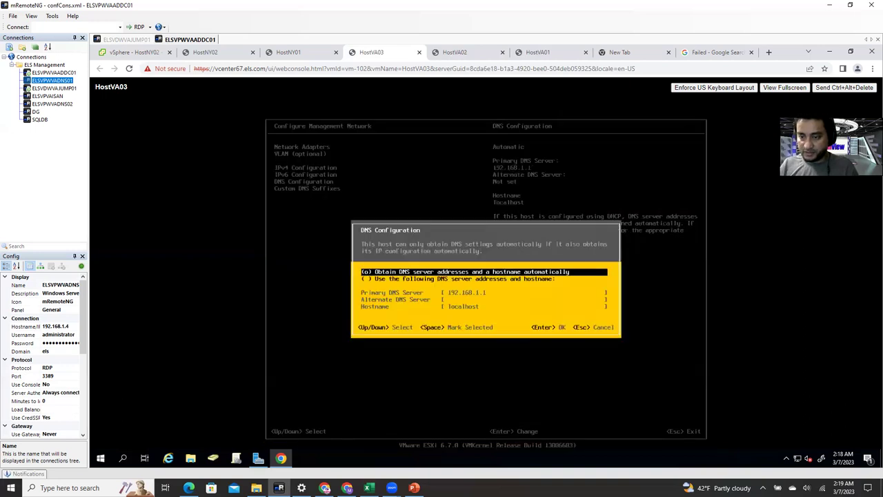
key("Down")
key("space")
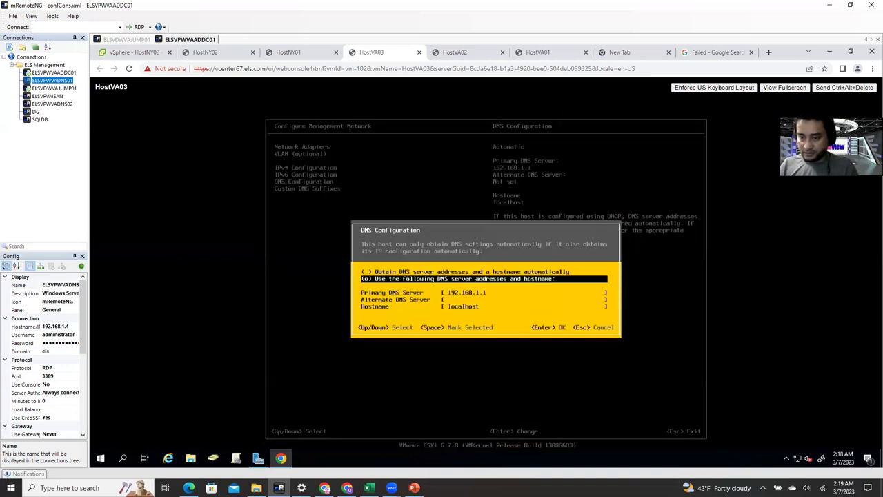
key("Down")
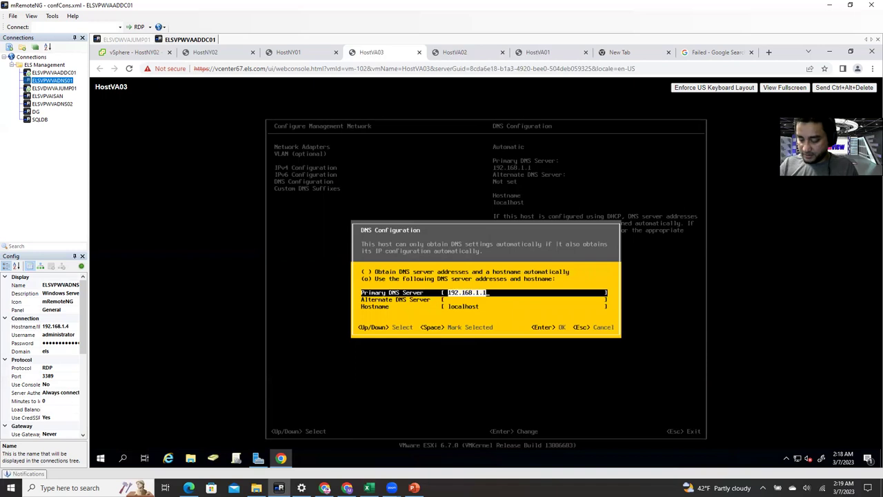
key("Right")
key("BackSpace")
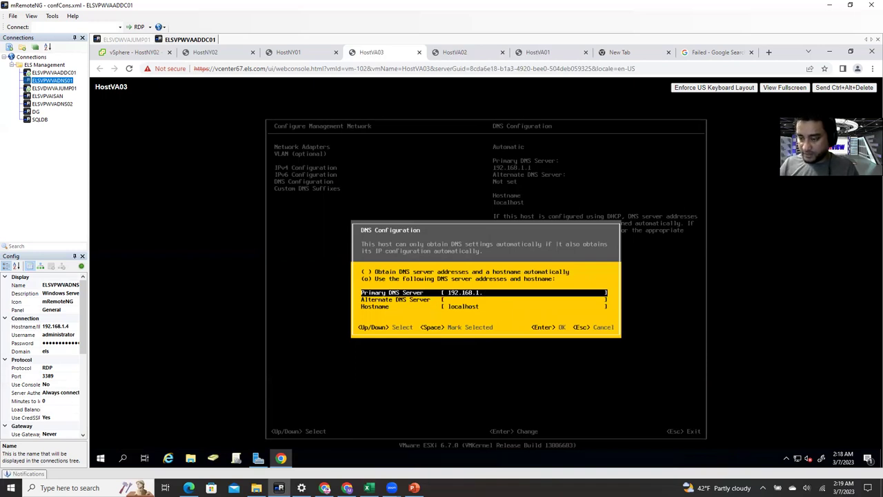
type("4")
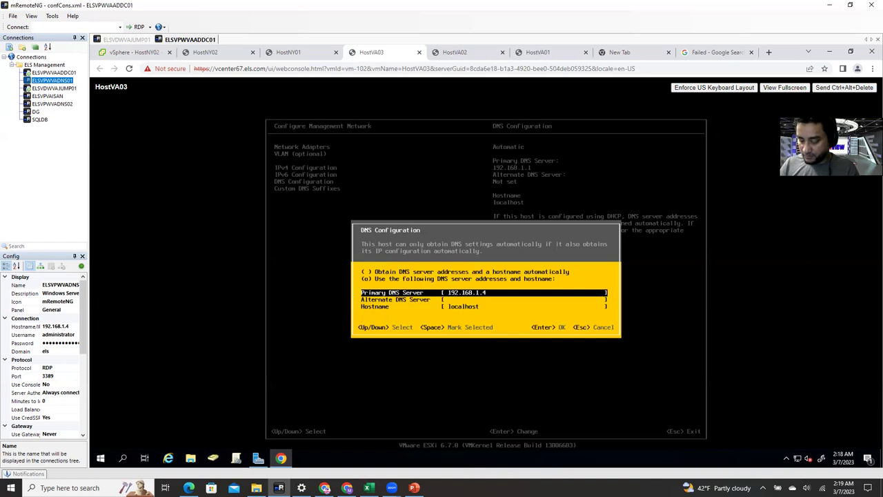
key("Down")
type("10.15.90.4")
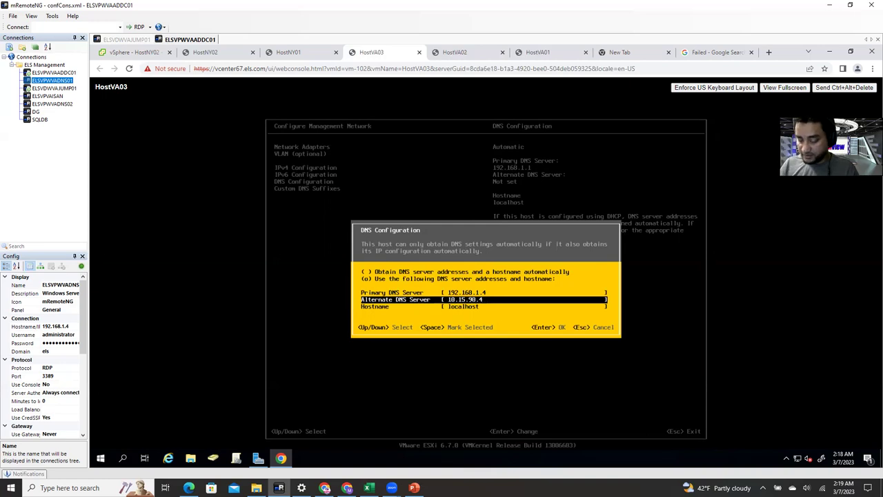
key("Down")
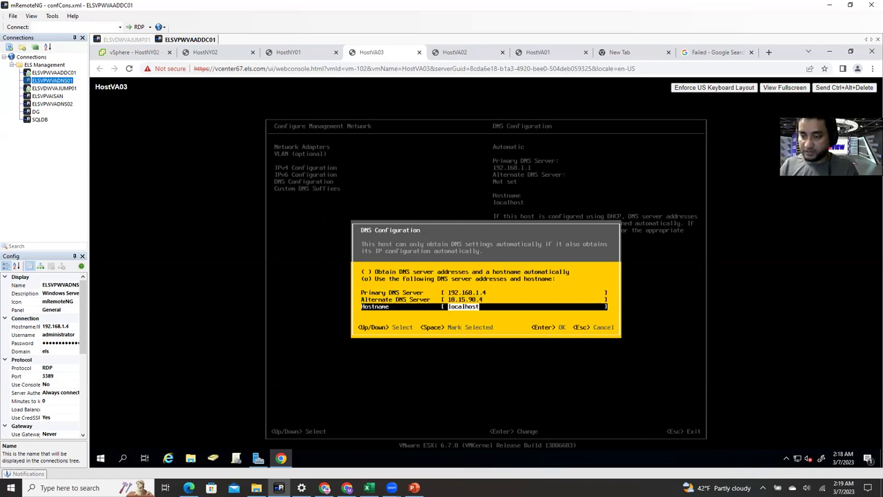
type("els.com")
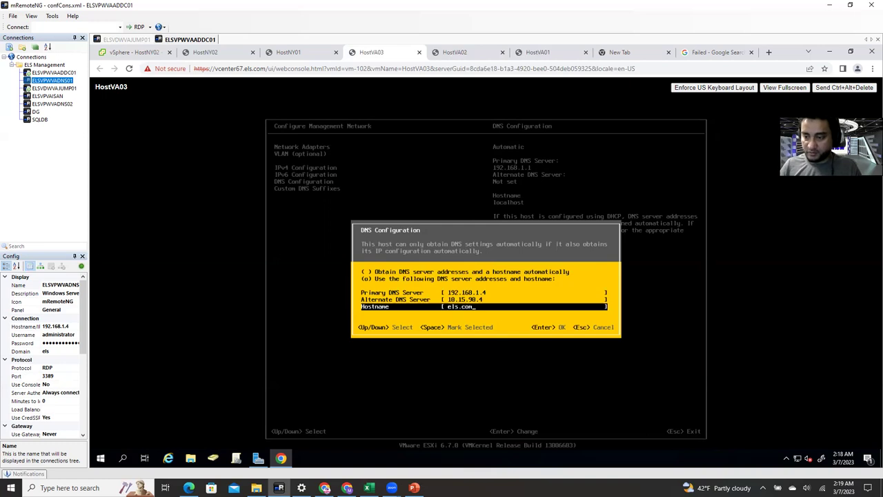
key("Return")
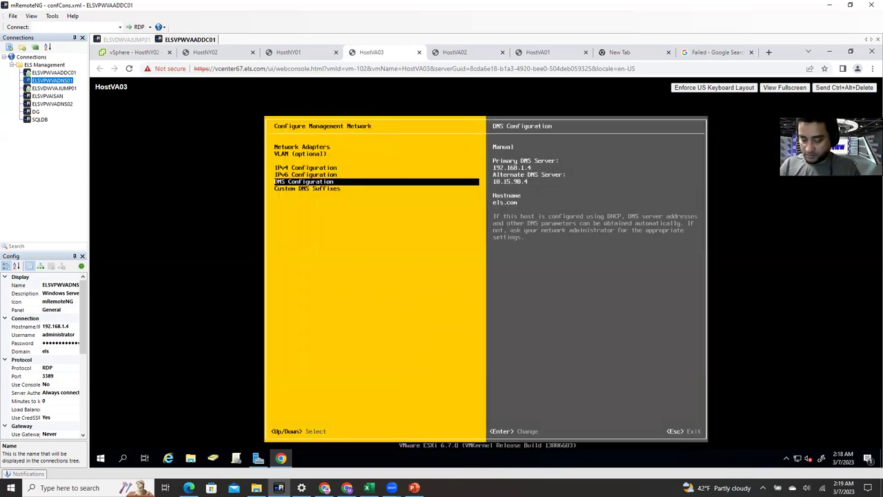
Change HostVA03's hostname to hostva03 in the DNS configuration.
key("Return")
key("Down")
key("Down")
key("Down")
key("Down")
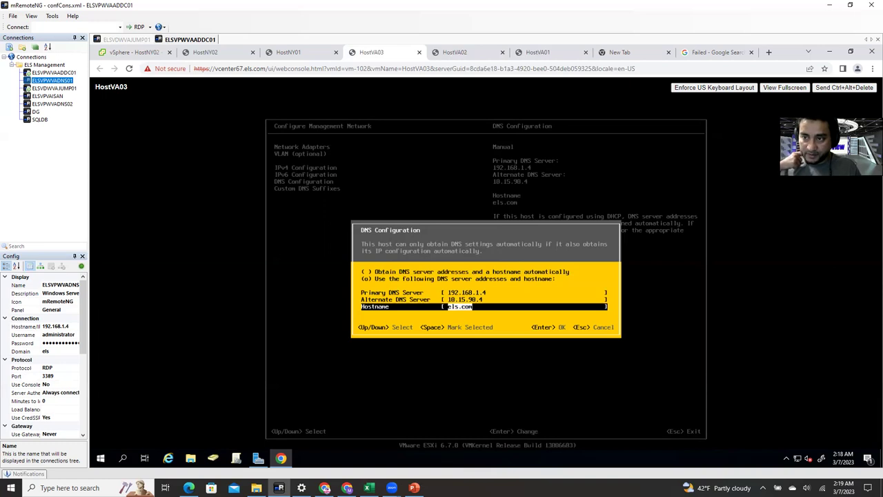
type("hostva03")
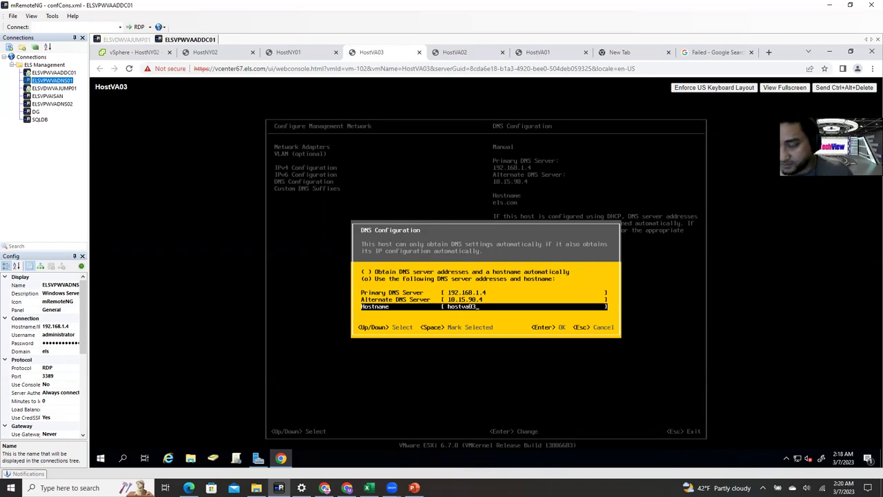
key("Return")
Set the custom DNS suffix to els.com and exit to the apply prompt.
key("Down")
key("Return")
type("e")
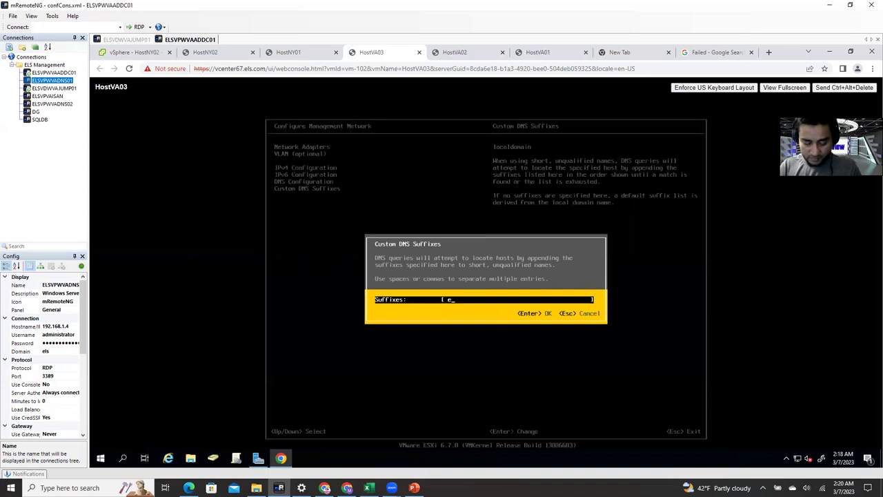
type("ls.com")
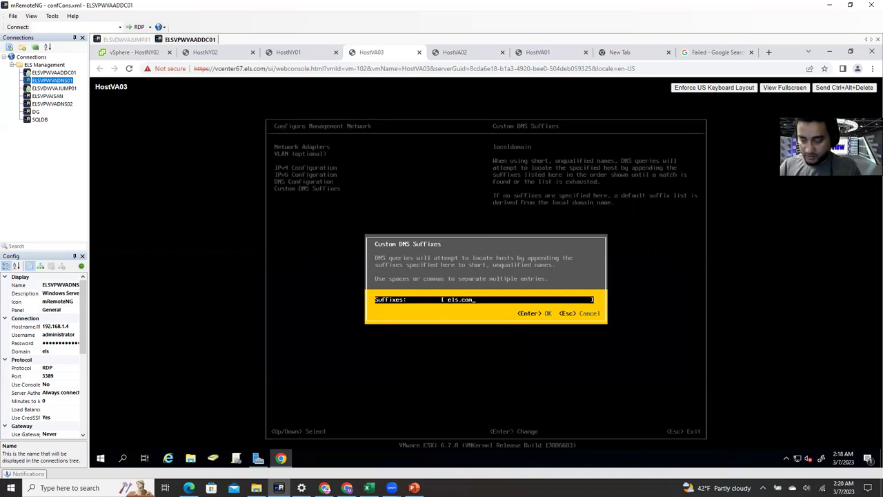
key("Return")
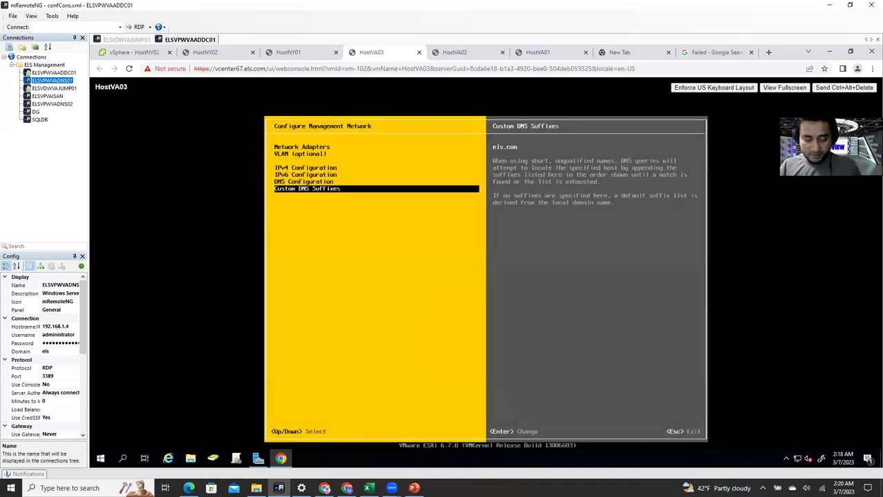
key("Escape")
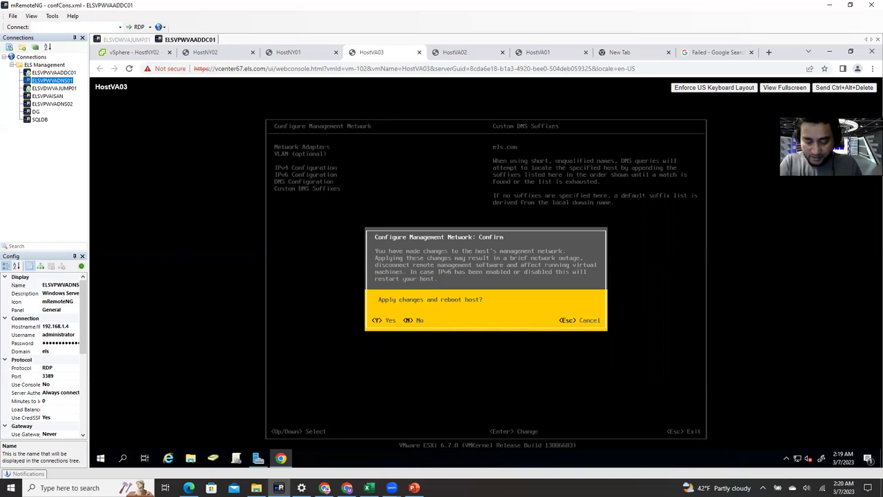
Apply changes and reboot HostVA03, then check HostVA01, HostVA02, HostVA03 and HostNY01 consoles.
key("y")
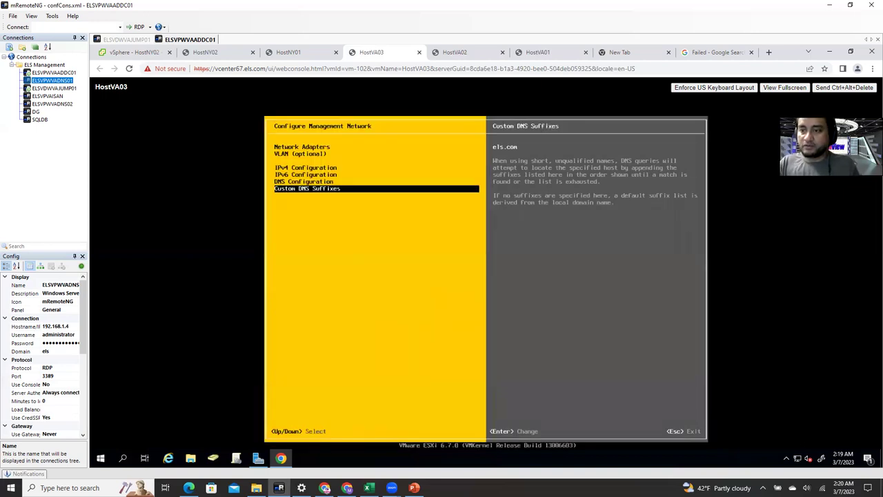
left_click(542, 52)
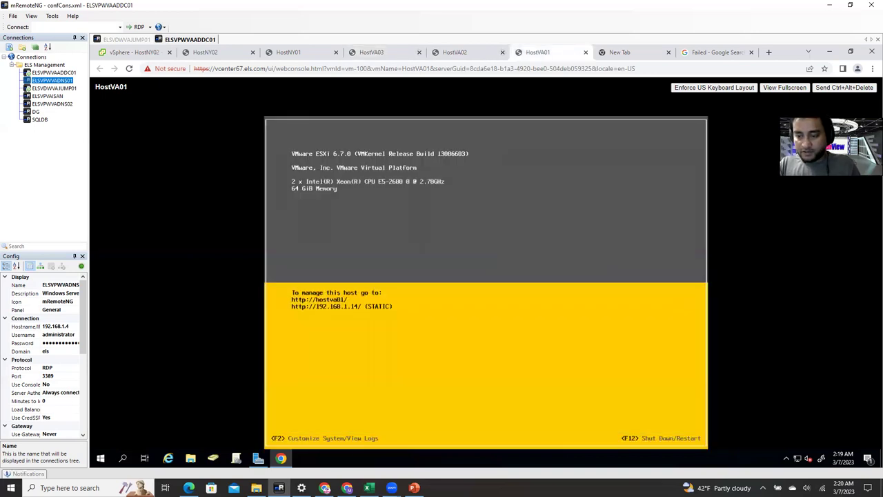
left_click(466, 53)
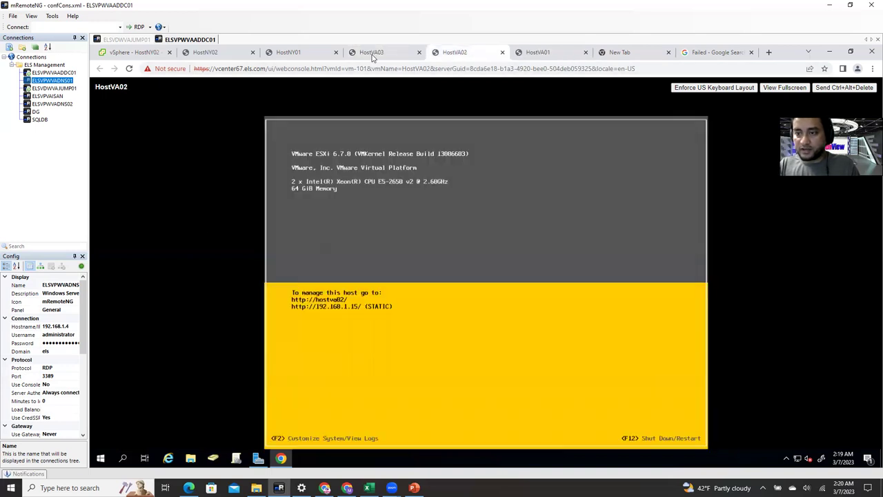
left_click(372, 53)
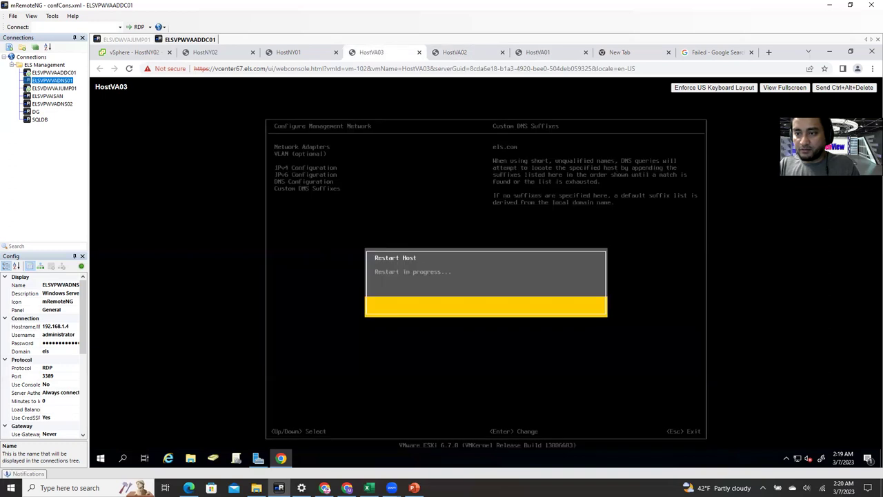
left_click(301, 54)
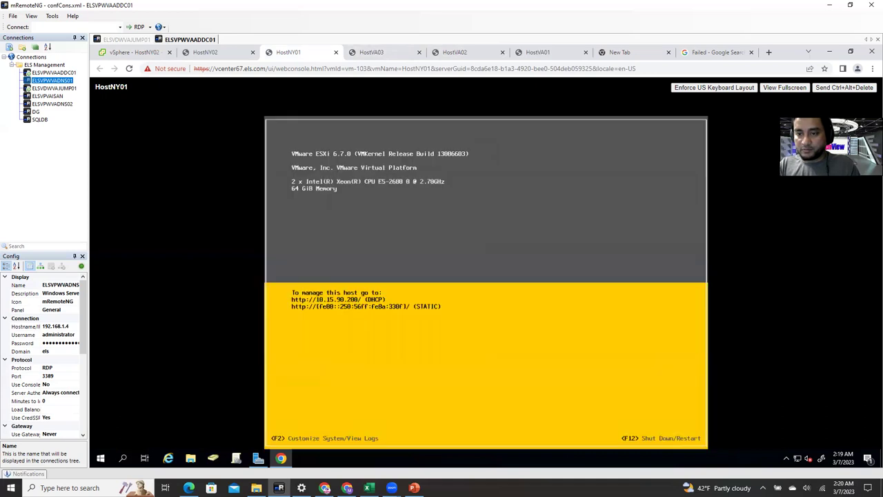
Reboot HostNY02 now that its ESXi installation has finished.
left_click(210, 58)
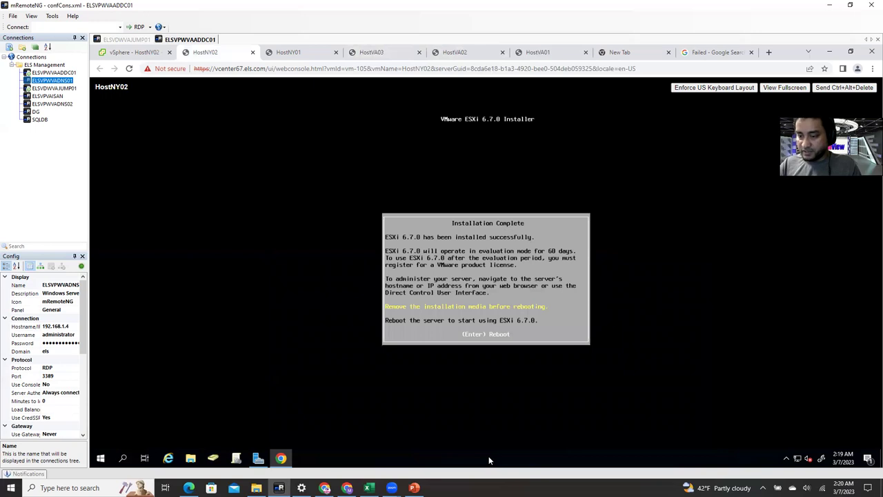
key("Return")
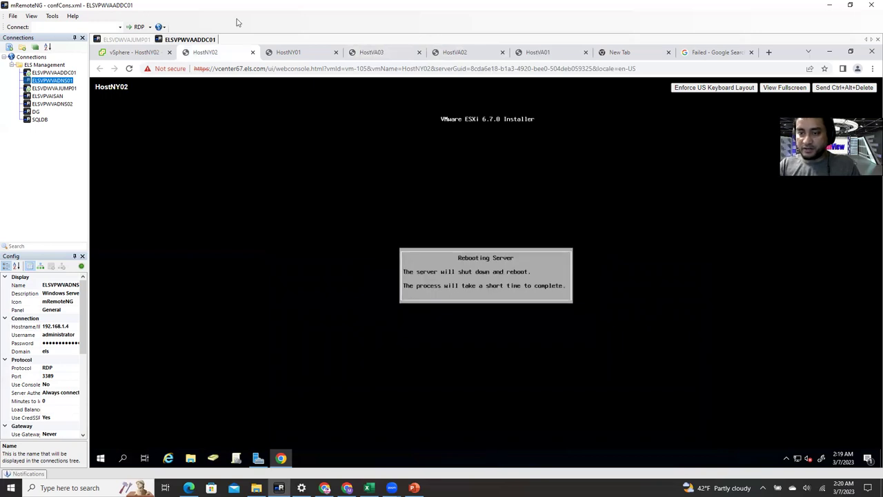
left_click(303, 58)
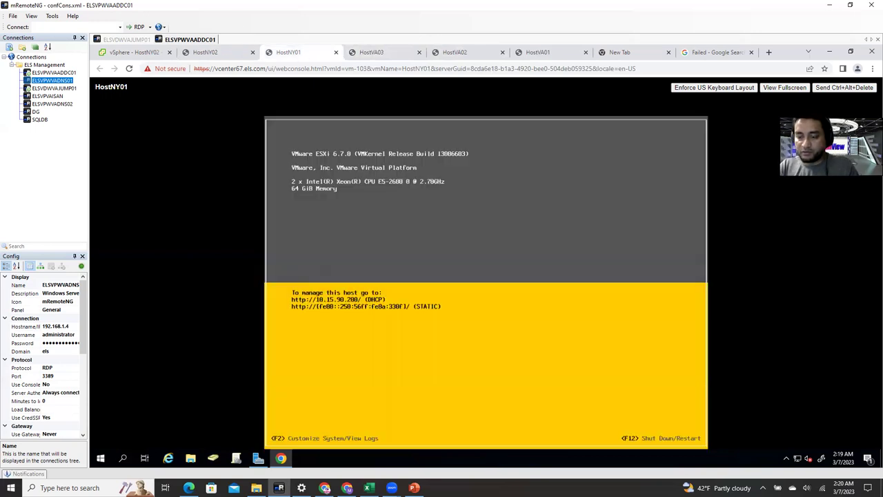
Log in as root to HostNY01's System Customization menu.
key("F2")
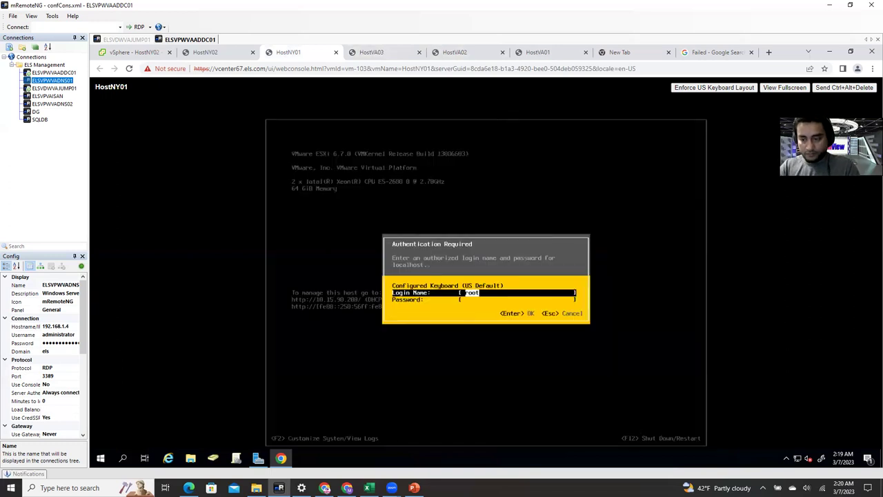
key("Tab")
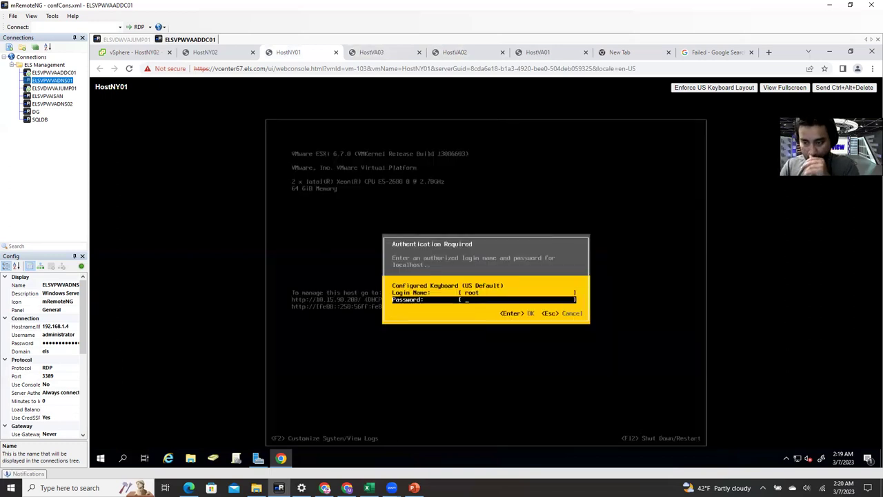
type("*********")
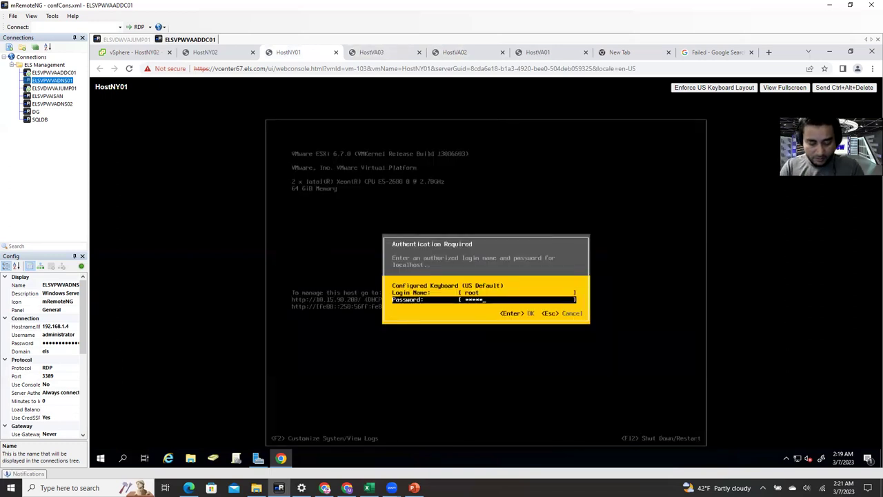
type("*")
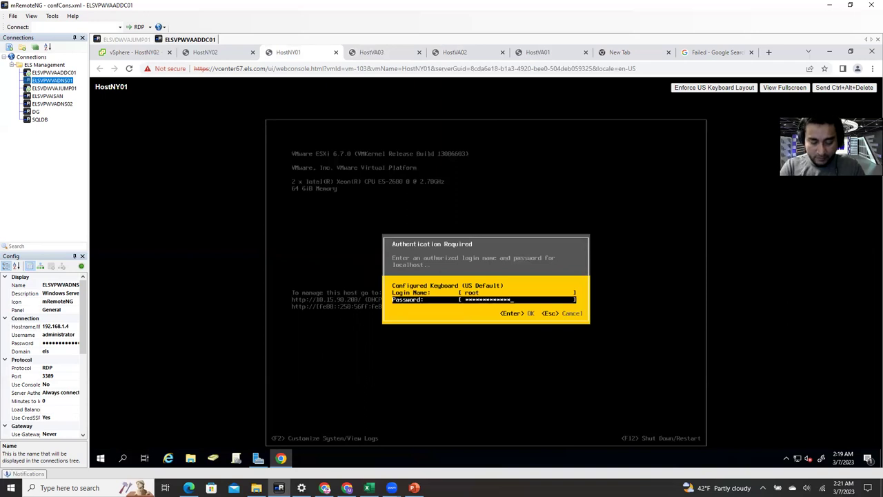
key("Return")
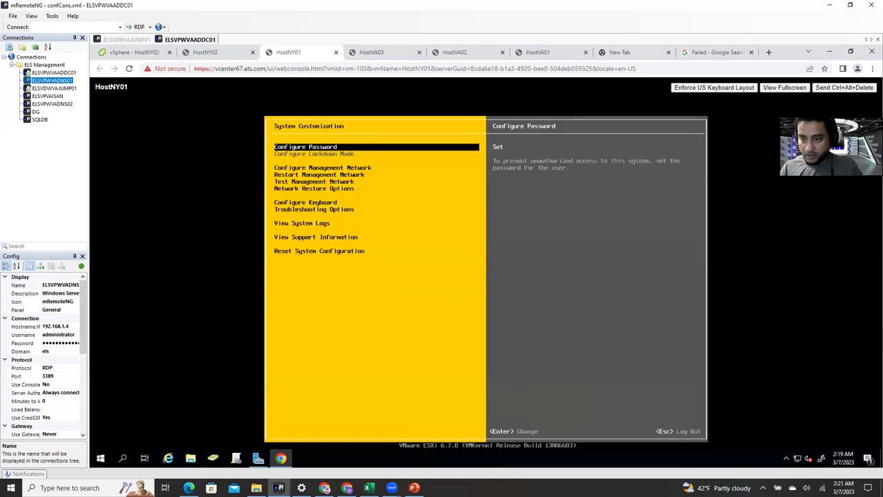
Add vmnic1 alongside vmnic0 as HostNY01's management network adapters.
key("Down")
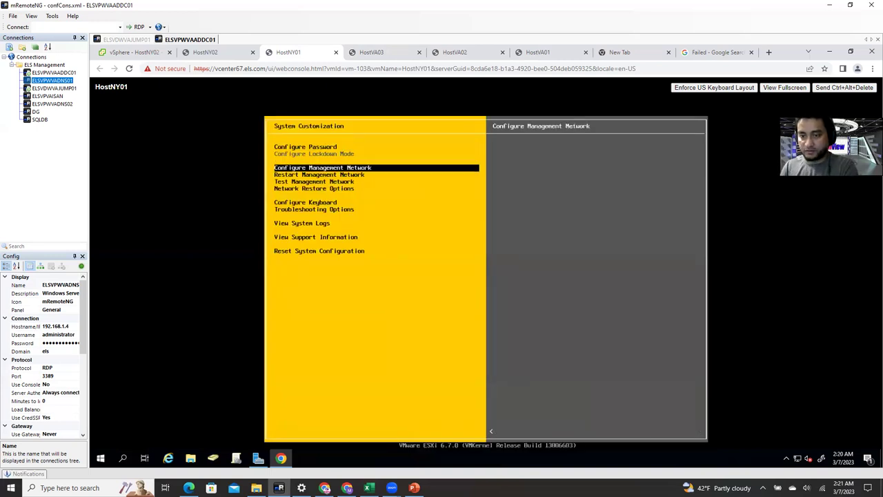
key("Return")
key("Return")
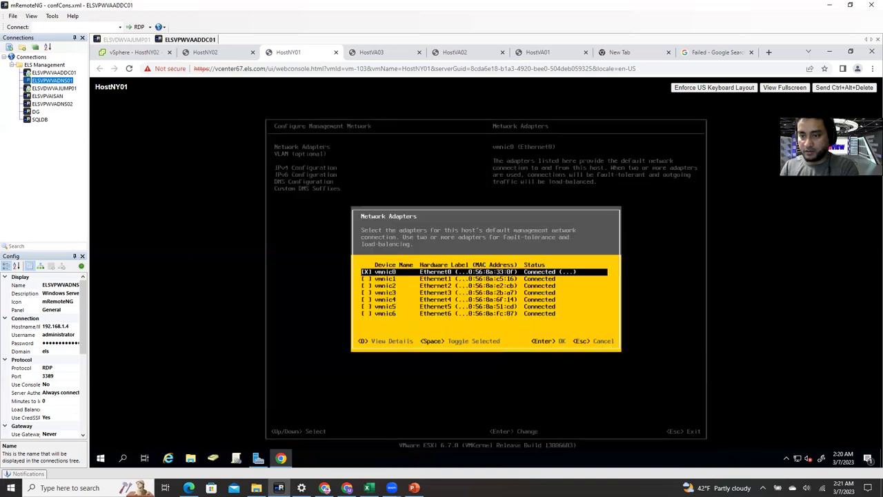
key("Down")
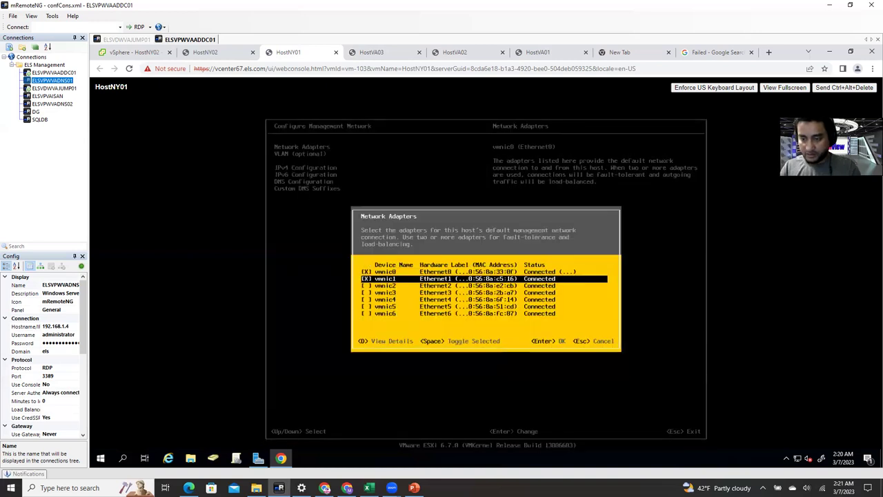
key("Return")
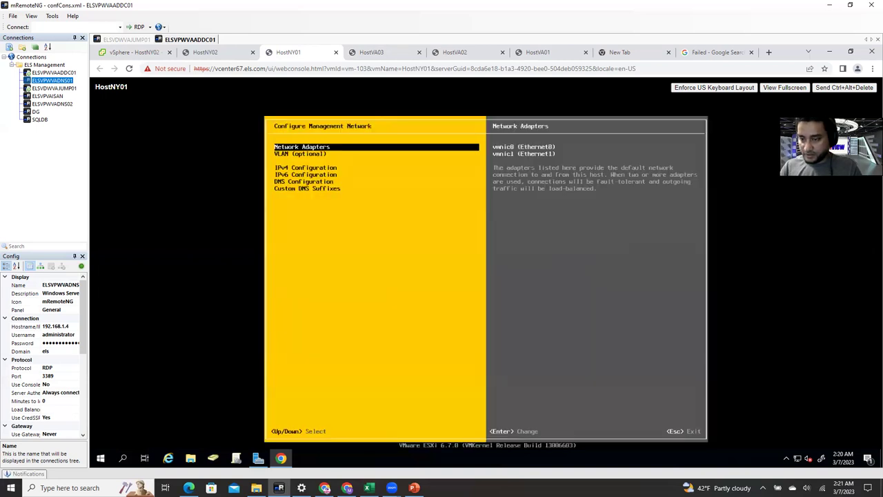
Set HostNY01's management VLAN ID to 4095 and accept the warning.
key("Down")
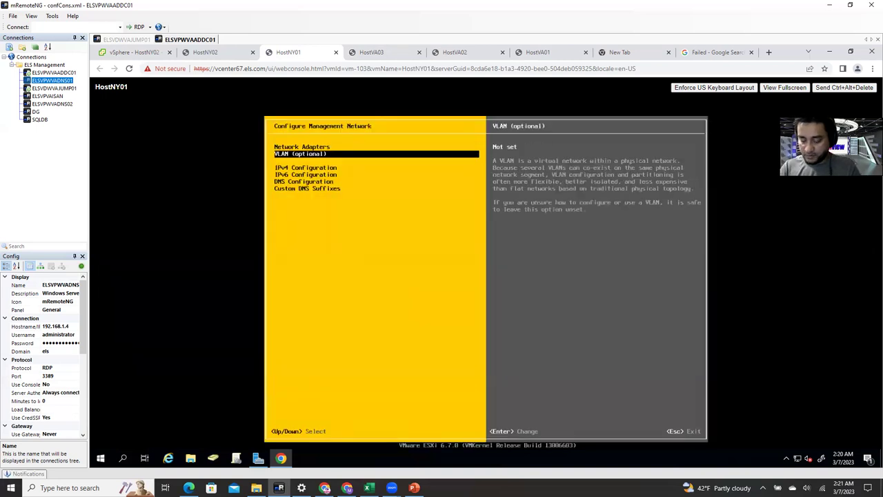
key("Return")
type("4095")
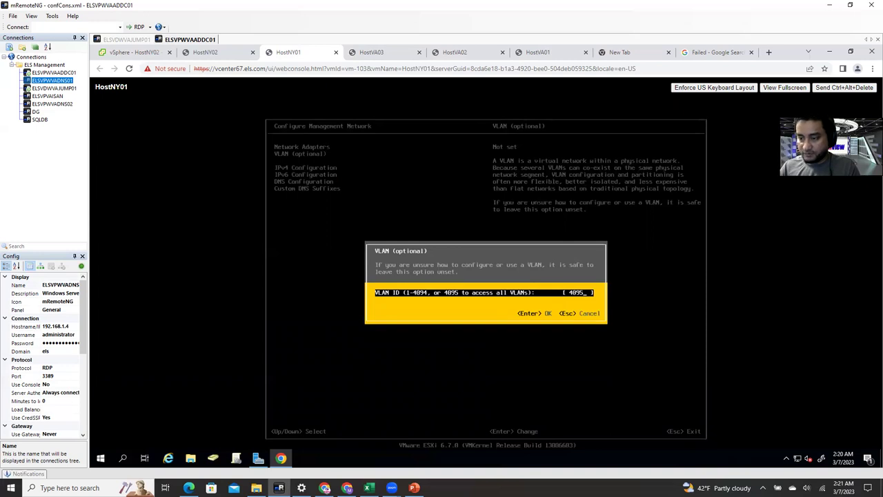
key("Return")
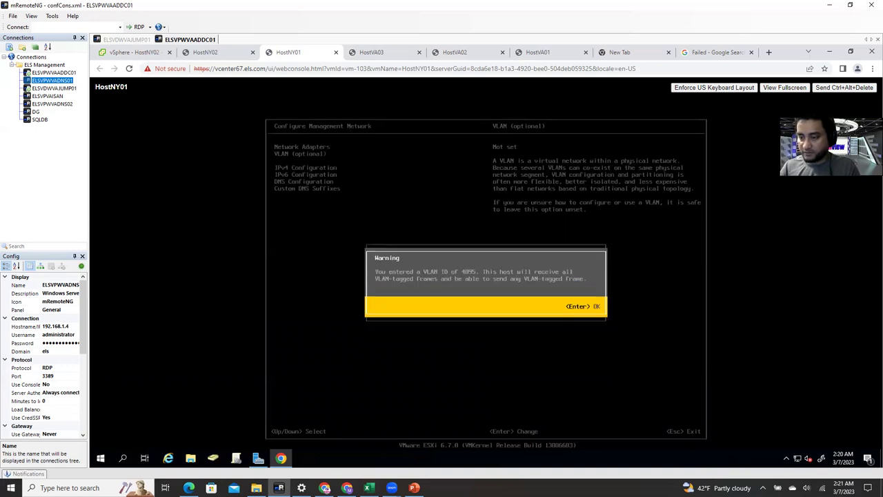
key("Return")
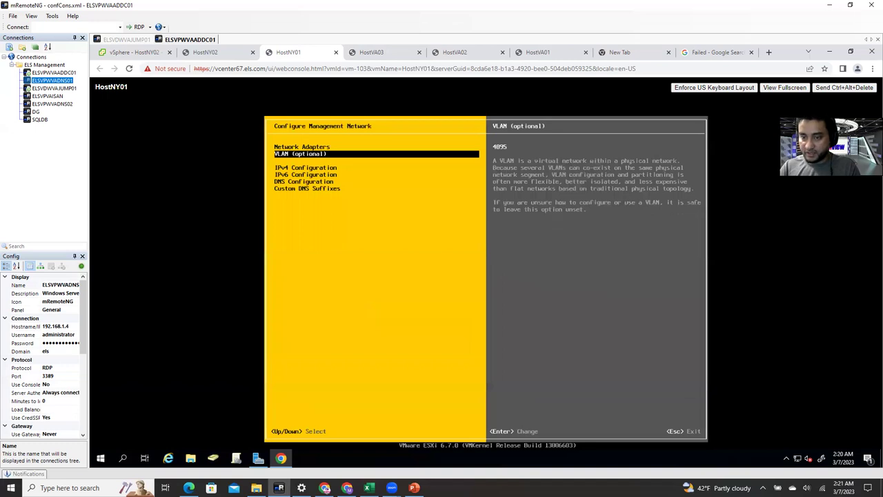
key("Down")
Switch HostNY01 to static IPv4, looking up its address in the NY-(10.15.90.0) IPAM sheet.
key("Return")
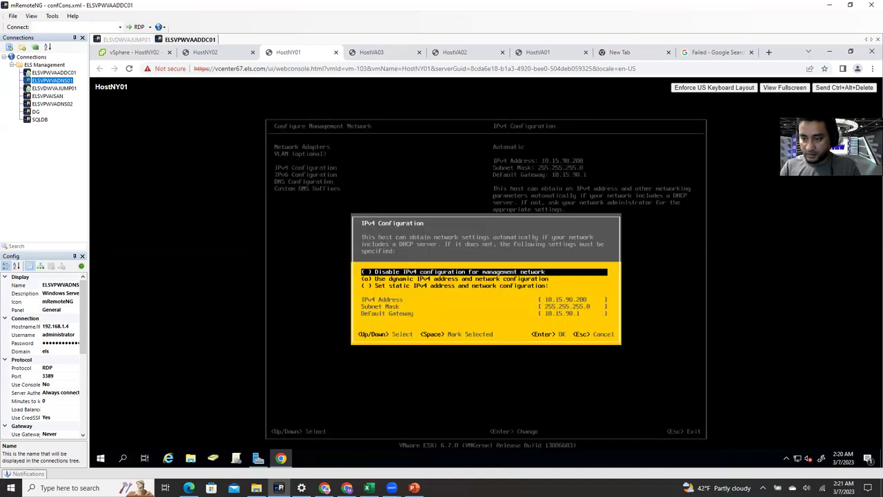
key("Down")
key("Down")
key("space")
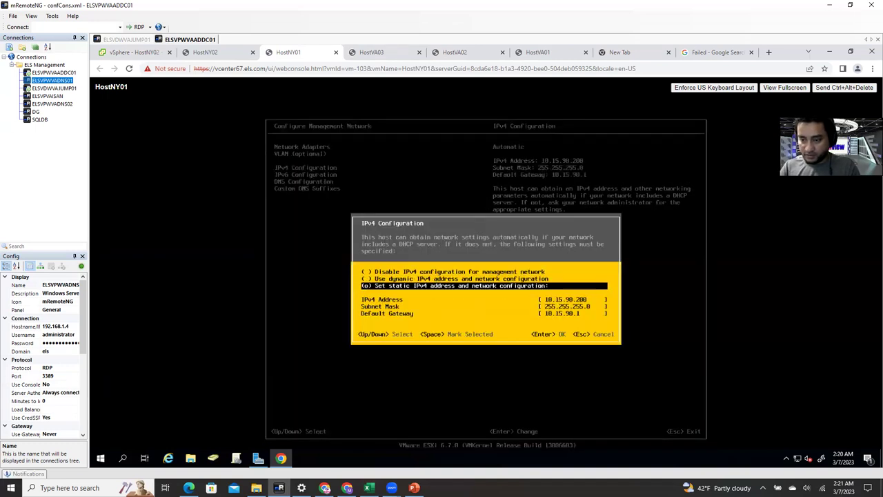
key("Down")
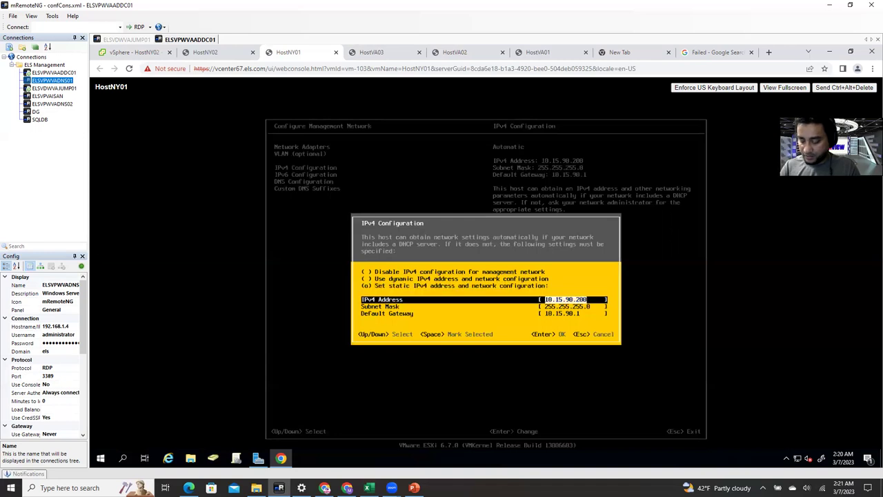
key("BackSpace")
key("BackSpace")
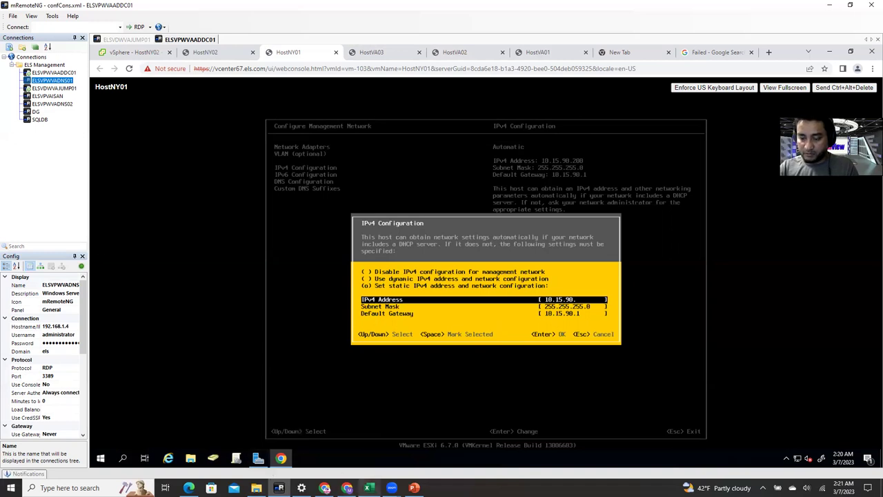
left_click(368, 488)
left_click(135, 462)
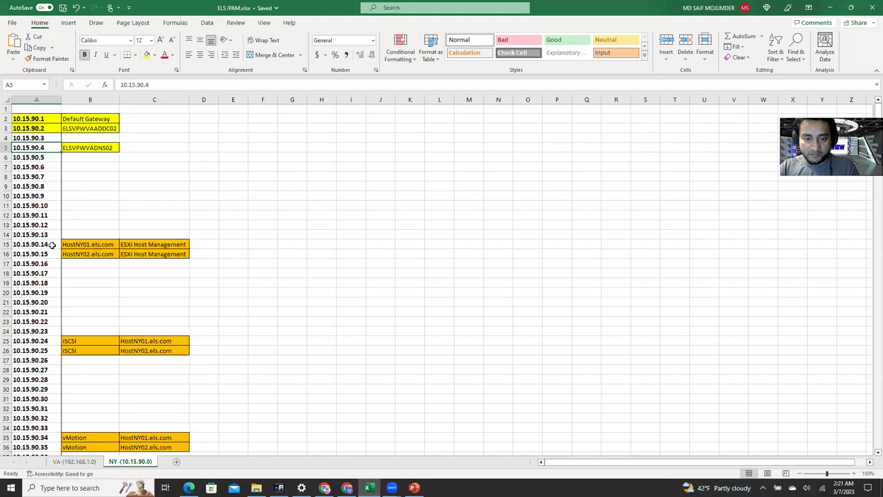
left_click(279, 488)
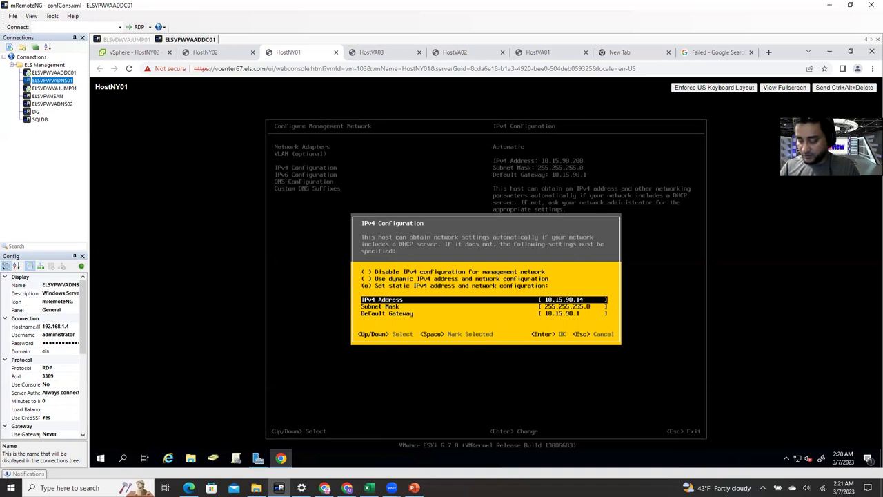
Accept static IPv4 10.15.90.14, mask 255.255.255.0, gateway 10.15.90.1, and open IPv6 settings.
key("Down")
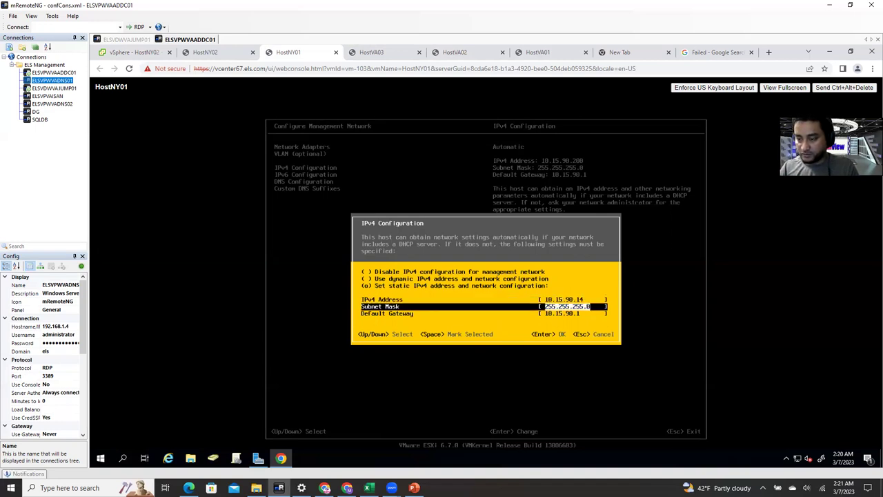
key("Down")
key("Return")
key("Down")
key("Return")
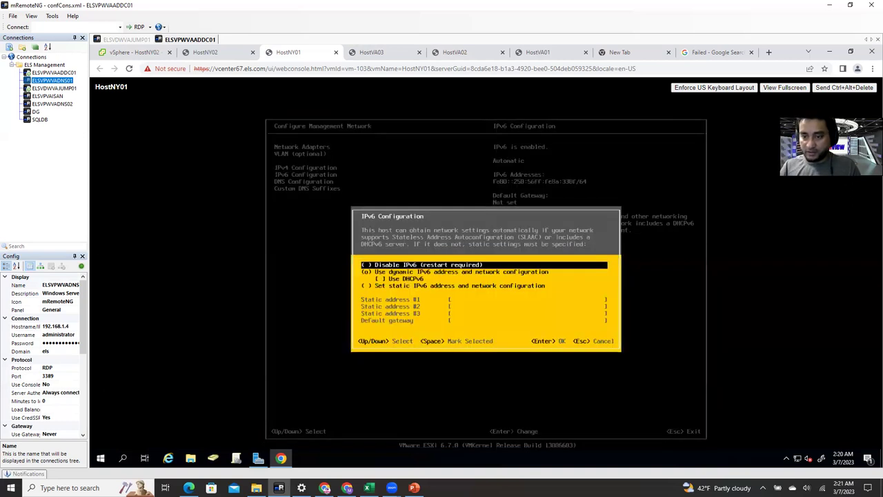
Disable IPv6 on HostNY01 and set manual DNS with alternate server 10.15.0.4.
key("space")
key("Return")
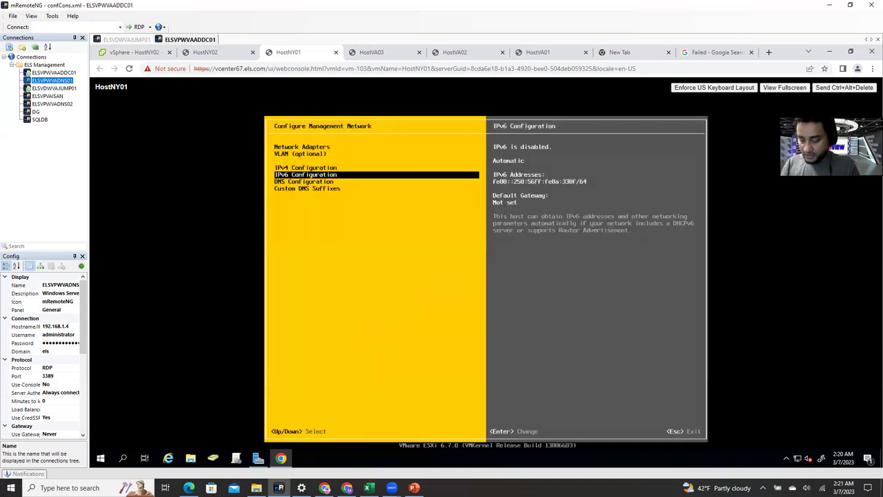
key("Down")
key("Return")
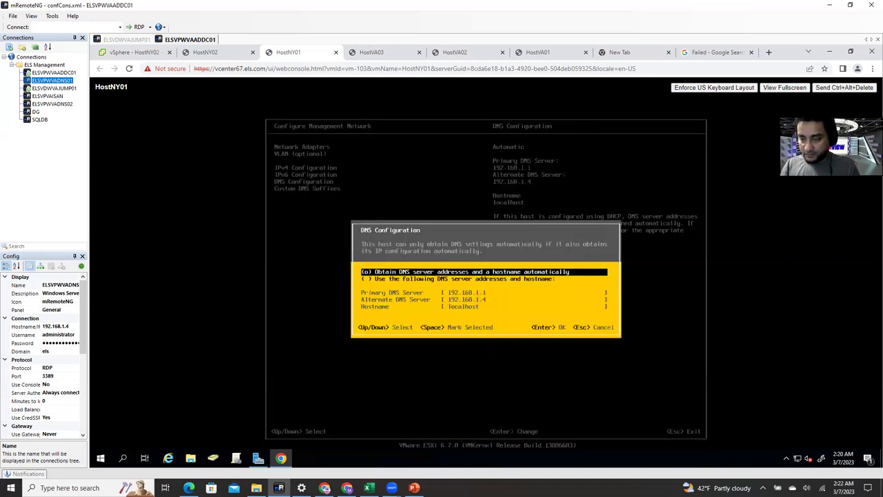
key("Down")
key("space")
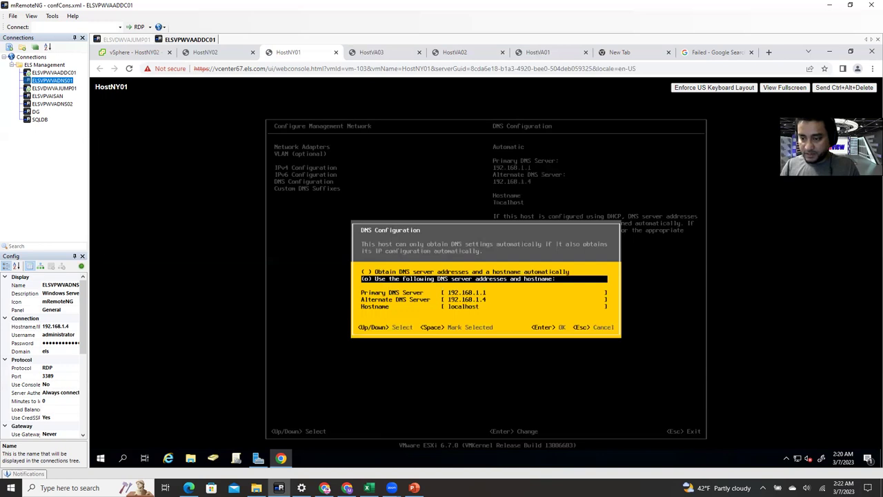
key("Down")
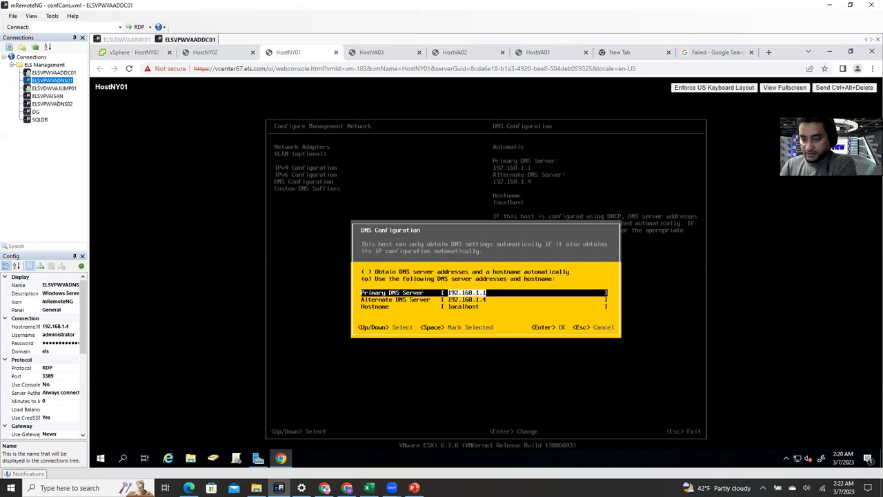
key("Down")
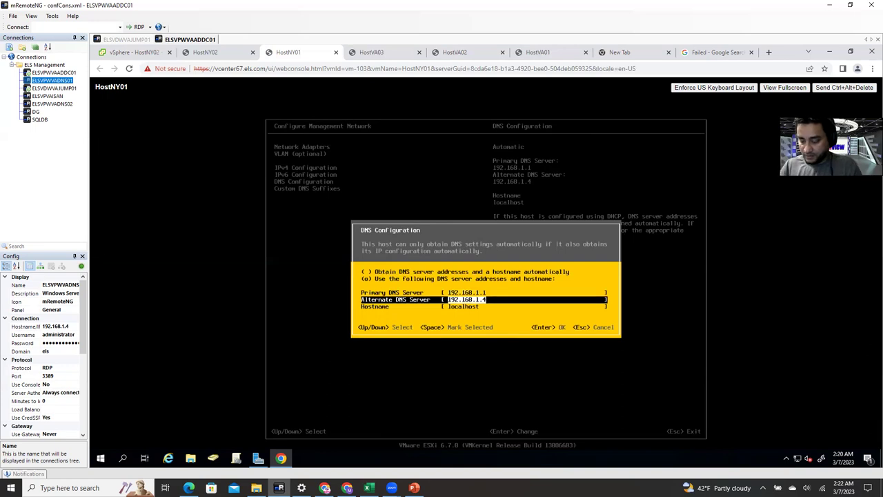
type("10.15.0.")
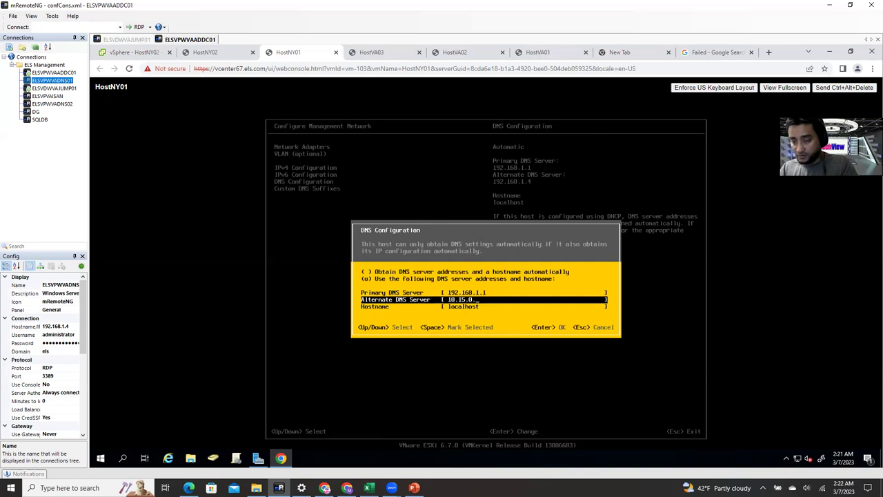
type("4")
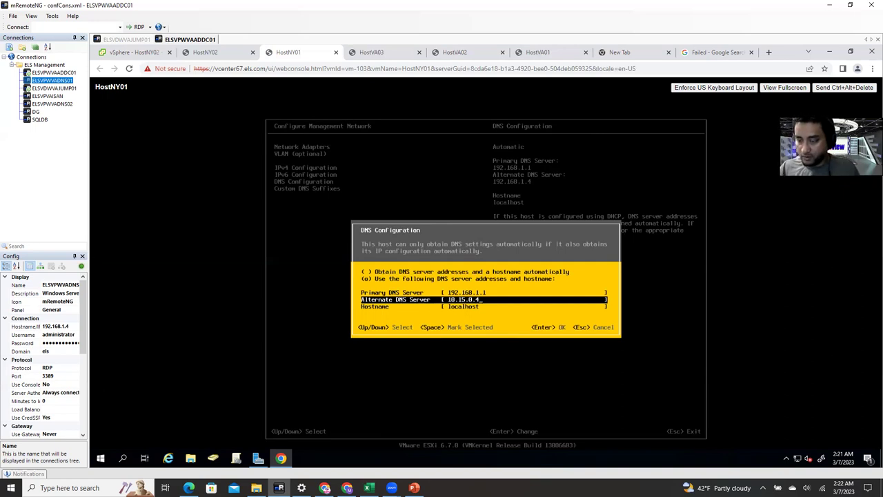
Correct the primary DNS to 192.168.1.4 and set hostname hostny01.
key("Up")
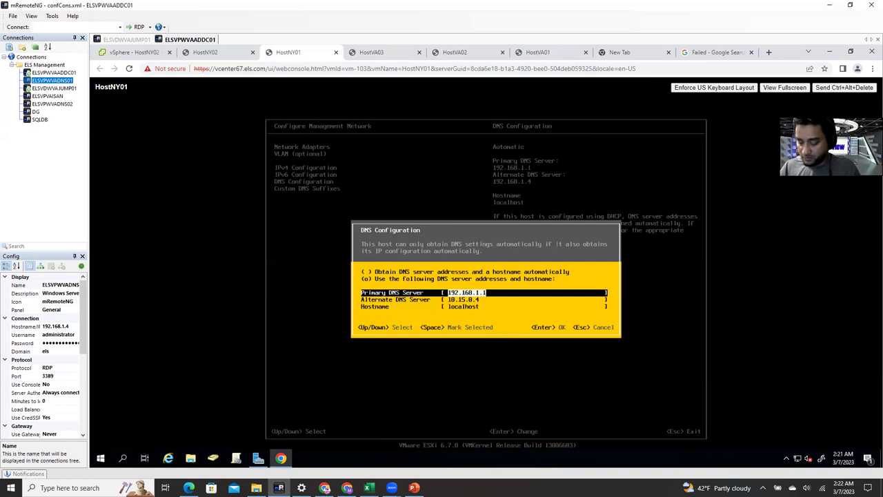
key("BackSpace")
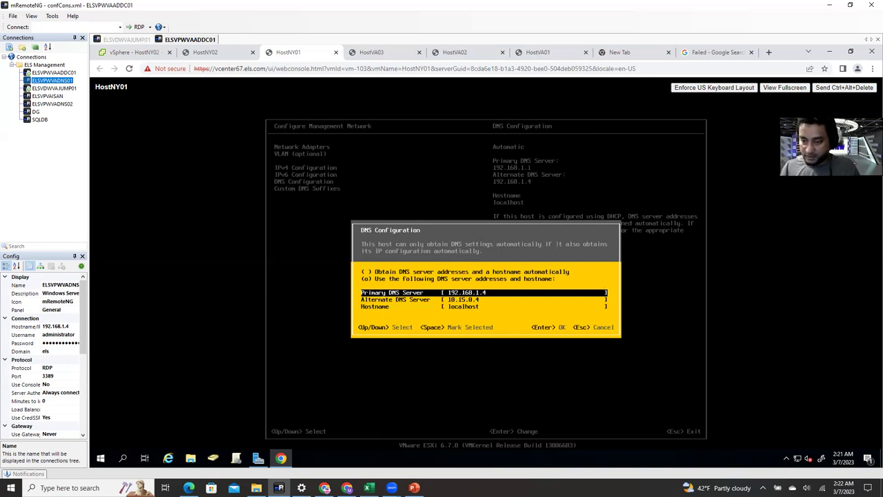
key("Down")
key("Down")
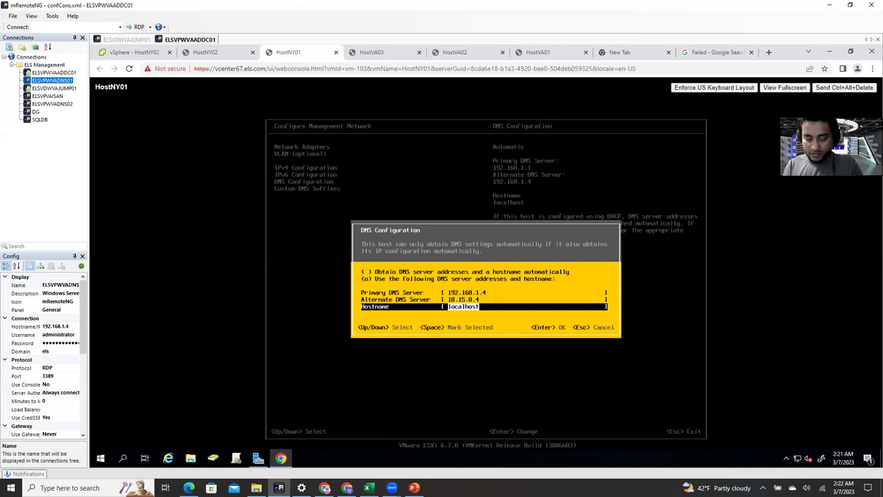
type("hostny01")
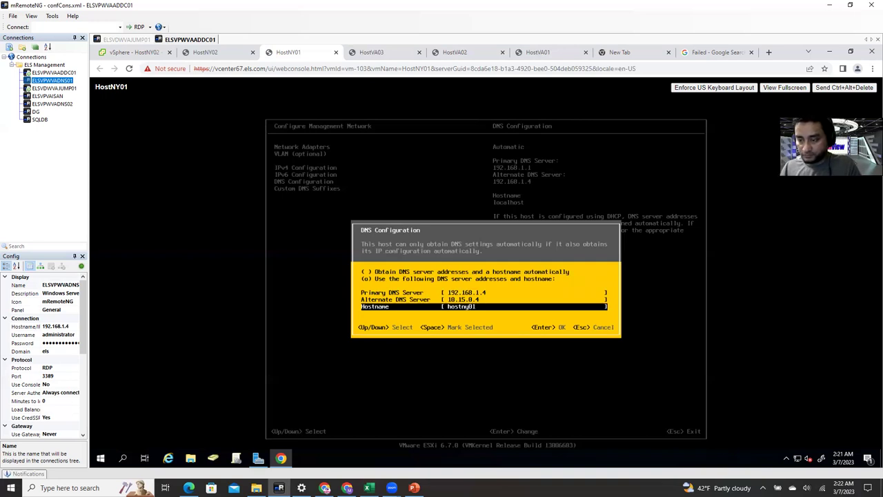
key("Return")
Set DNS suffix els.com, apply the changes to restart HostNY01, then view HostNY02.
key("Down")
key("Return")
type("els.com")
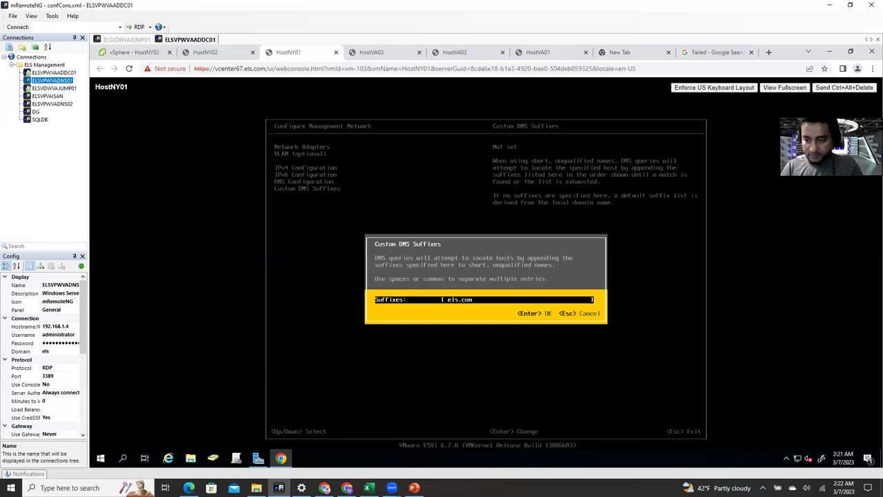
key("Return")
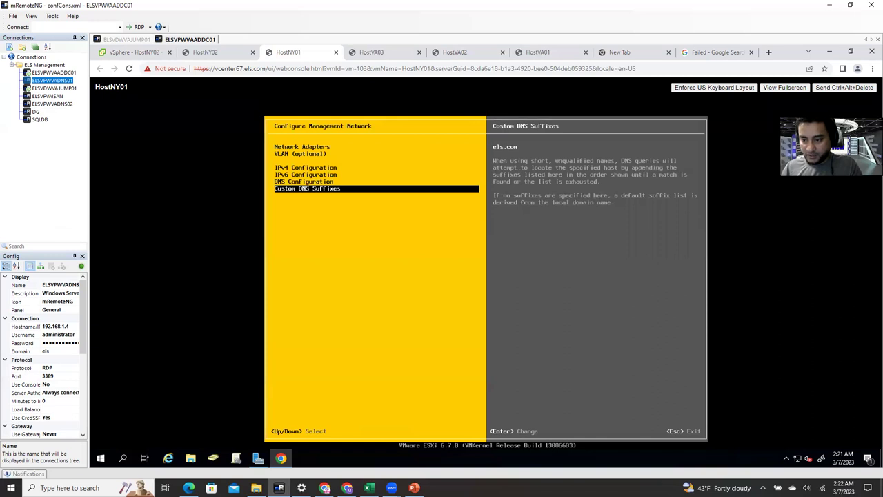
key("Escape")
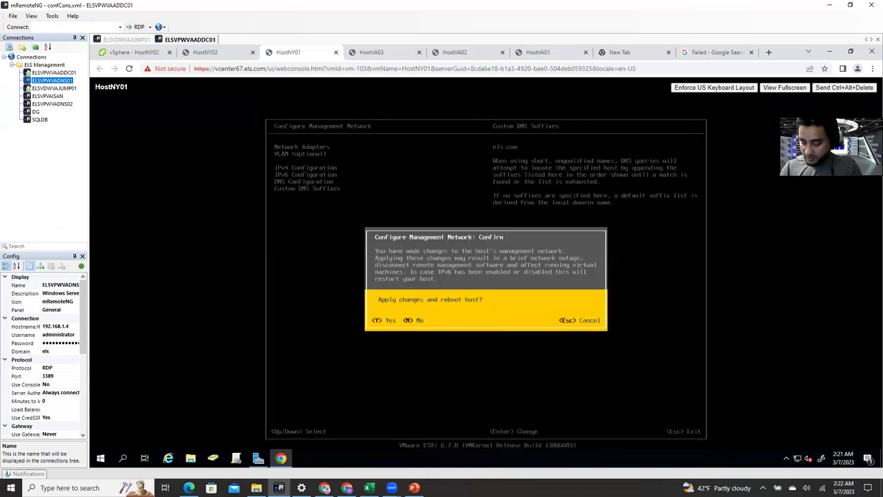
key("Escape")
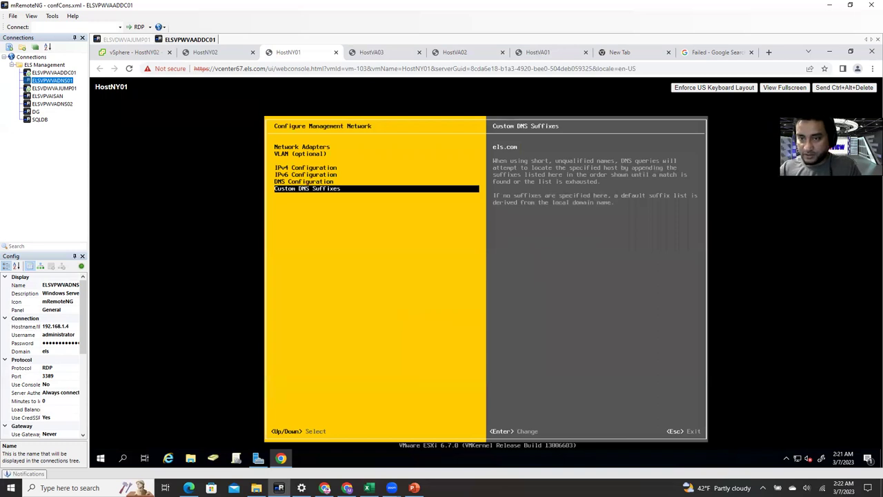
left_click(206, 53)
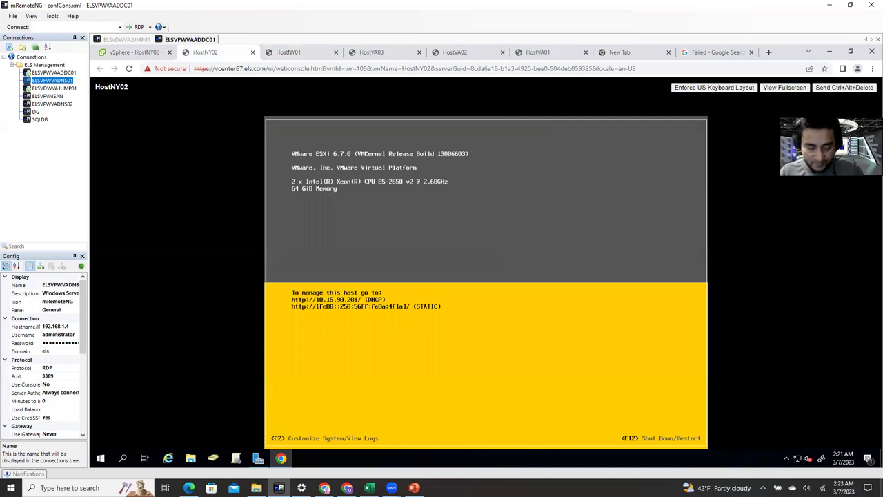
Log in to HostNY02's DCUI as root with the account password and open Configure Management Network.
key("F2")
key("Tab")
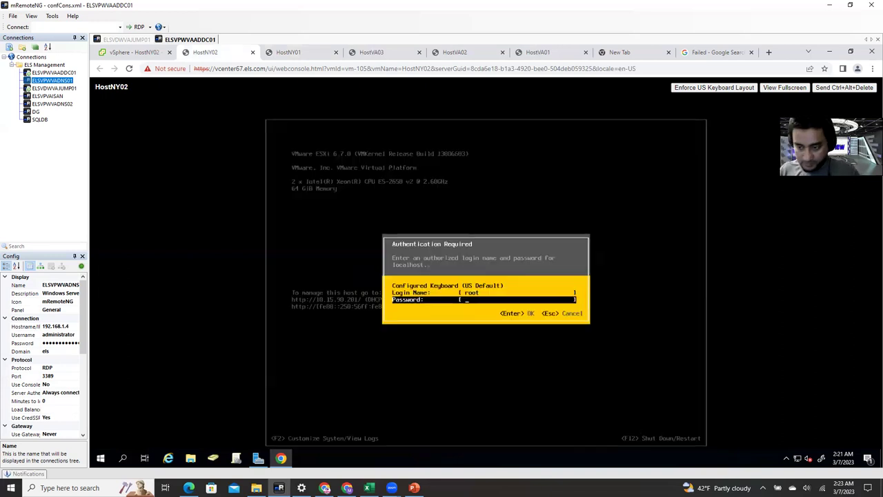
type("***********")
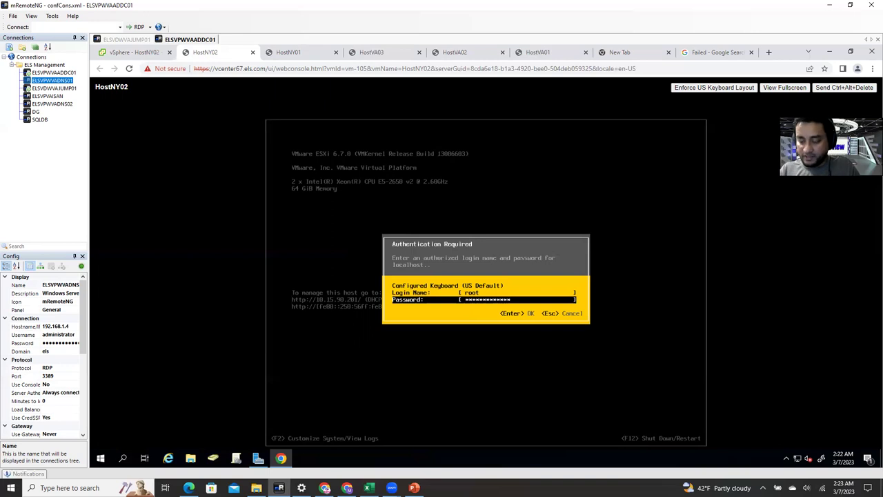
key("Return")
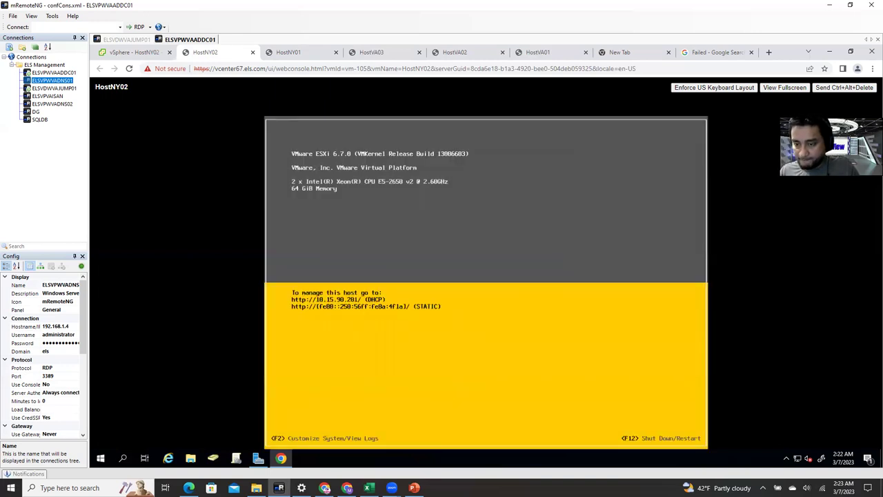
key("Down")
key("Return")
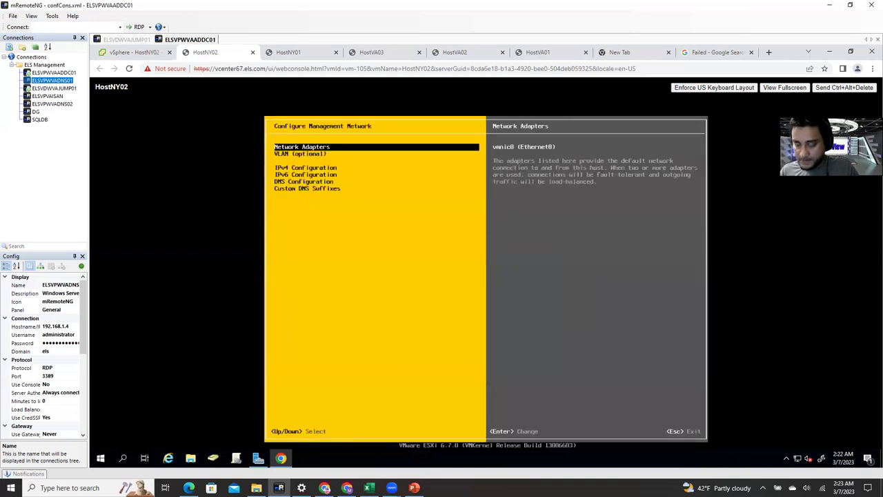
Add vmnic1 to HostNY02's management adapters and enter VLAN ID 40, accepting the warning.
key("Return")
key("Down")
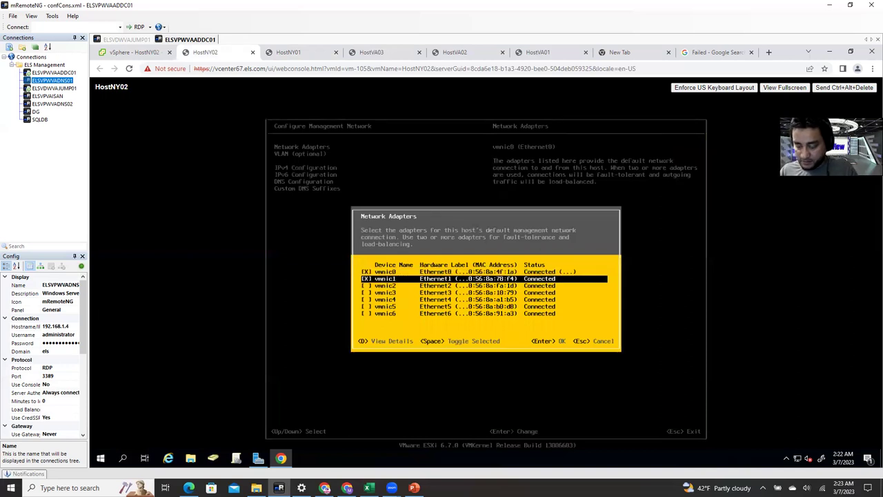
key("Return")
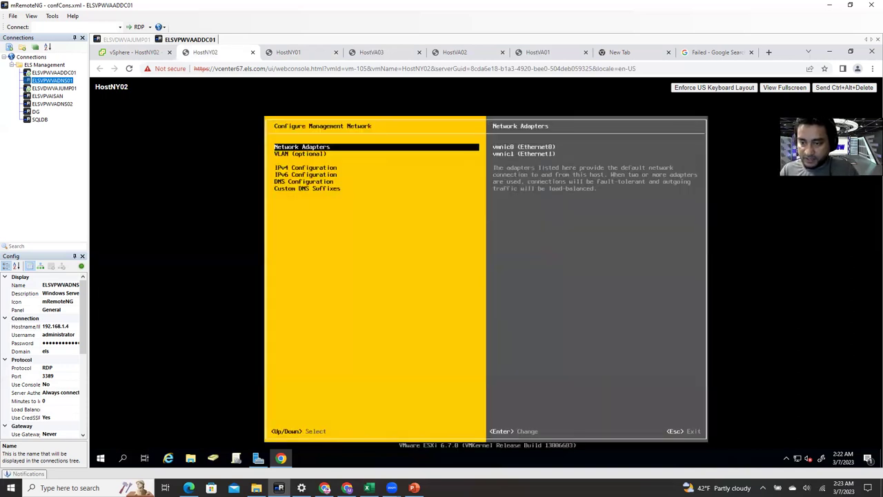
key("Down")
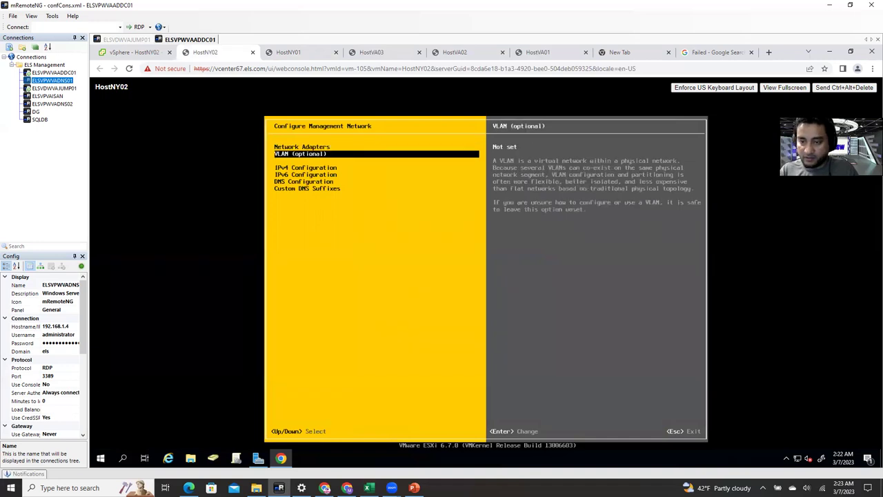
key("Return")
type("40")
key("Return")
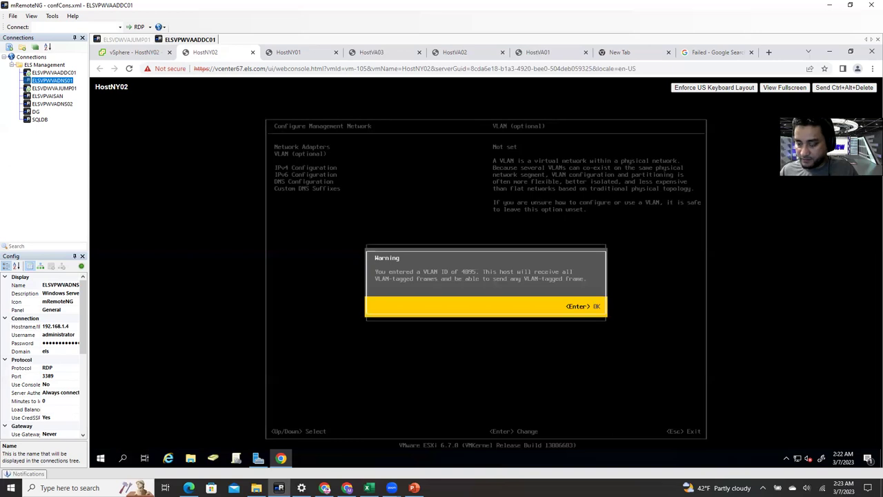
key("Return")
Set HostNY02 to static IPv4 10.15.90.15, mask 255.255.255.0, gateway 10.15.90.1.
key("Down")
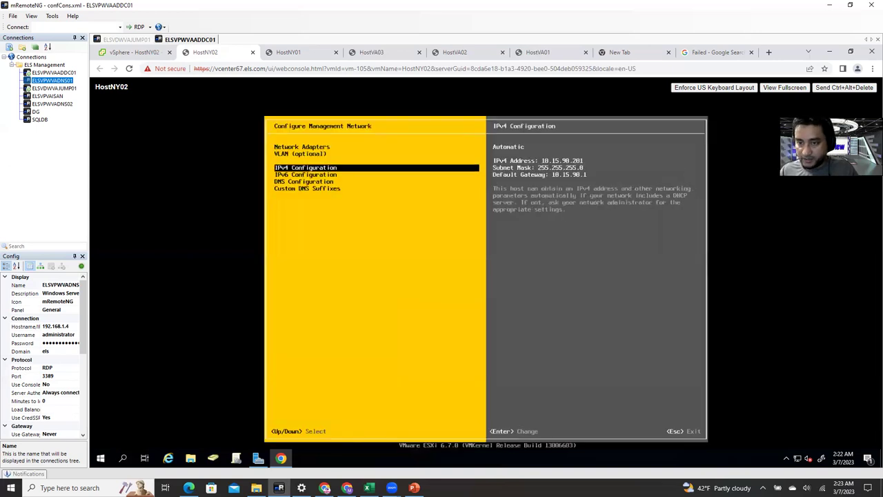
key("Return")
key("Down")
key("Down")
key("space")
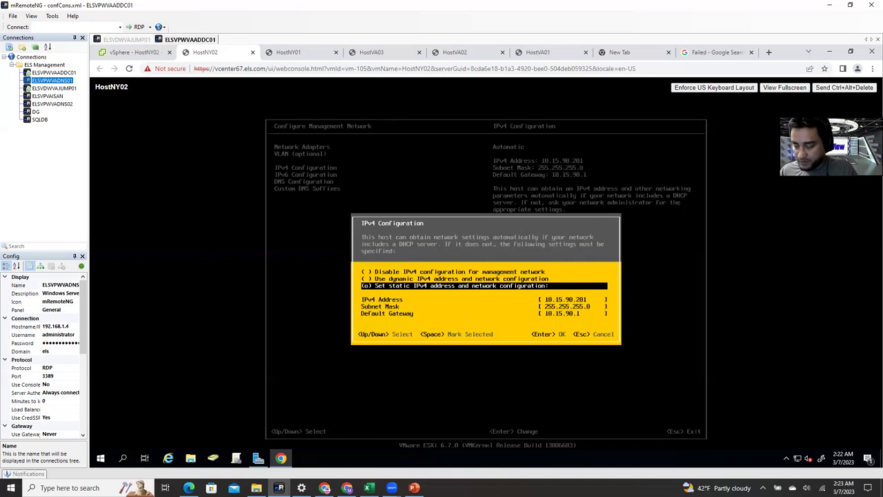
key("Down")
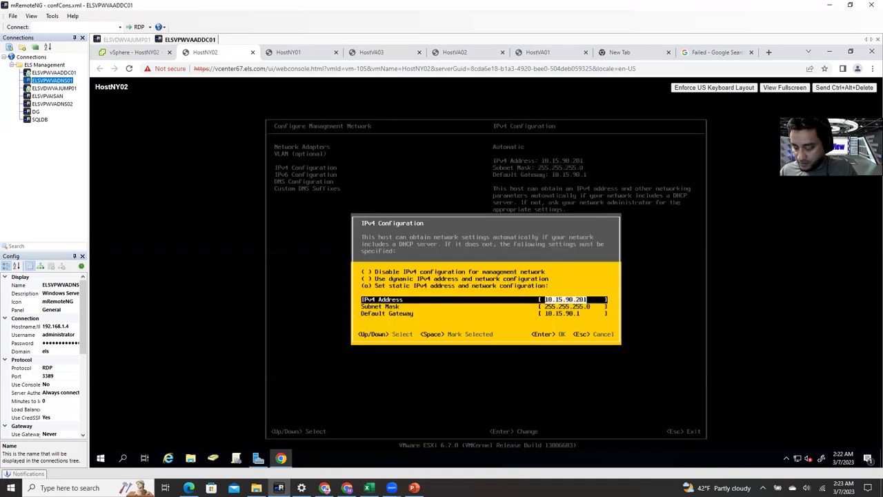
key("BackSpace")
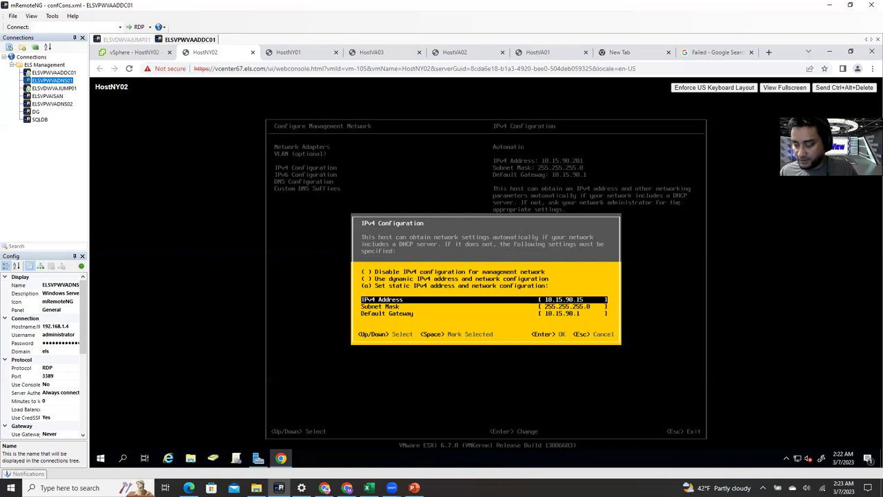
key("Down")
key("Down")
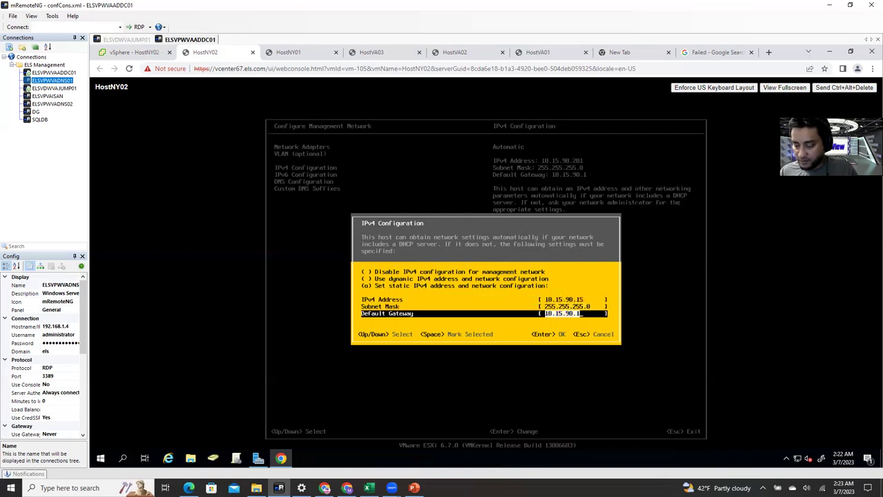
key("Return")
key("Down")
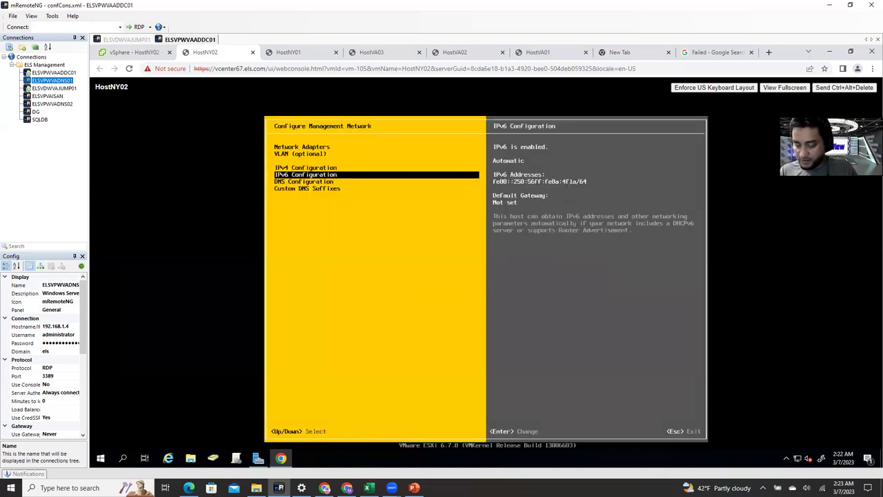
Disable IPv6 on HostNY02 and switch DNS to manually entered servers.
key("Return")
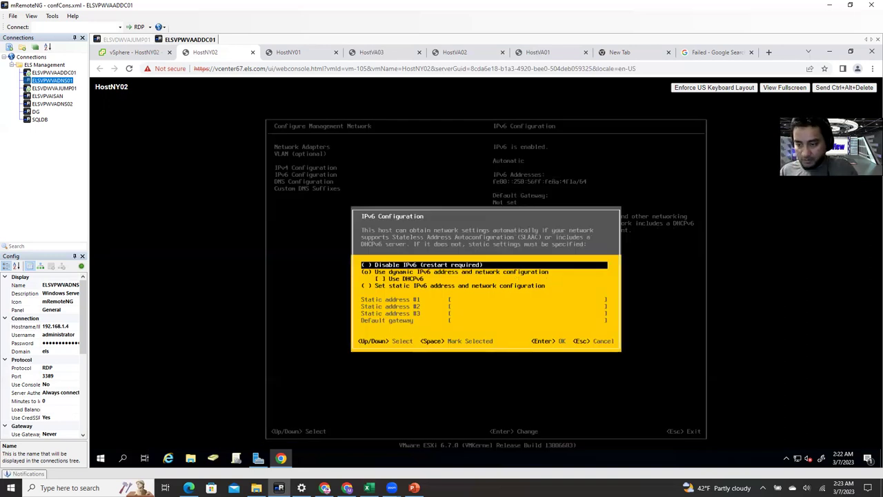
key("space")
key("Return")
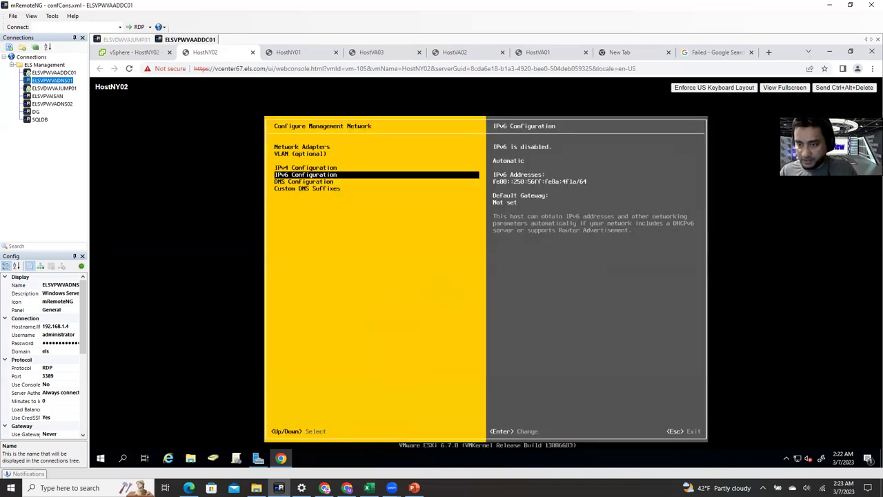
key("Down")
key("Return")
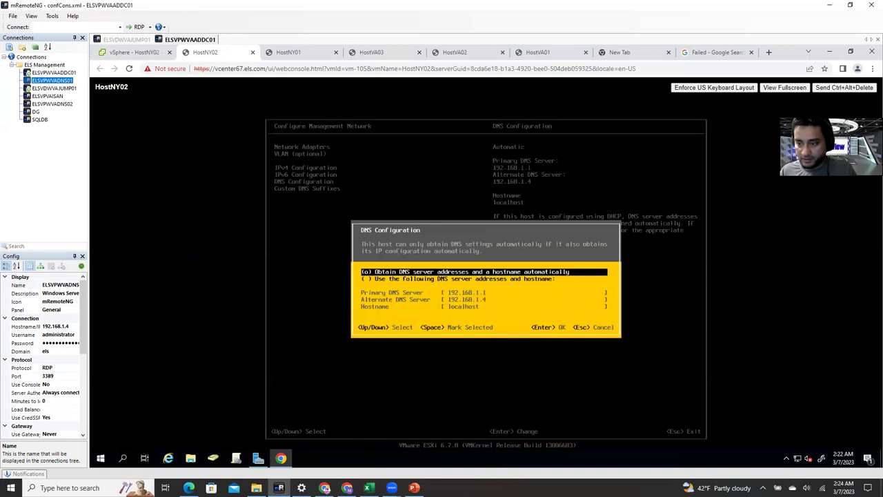
key("Down")
key("space")
Set primary DNS 192.168.1.4, alternate 10.15.90.4 and hostname hostny02, then save.
key("Down")
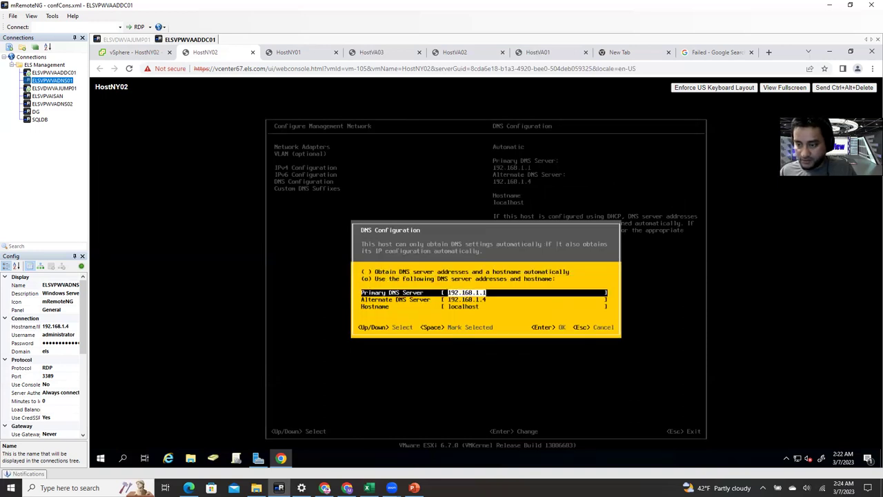
key("BackSpace")
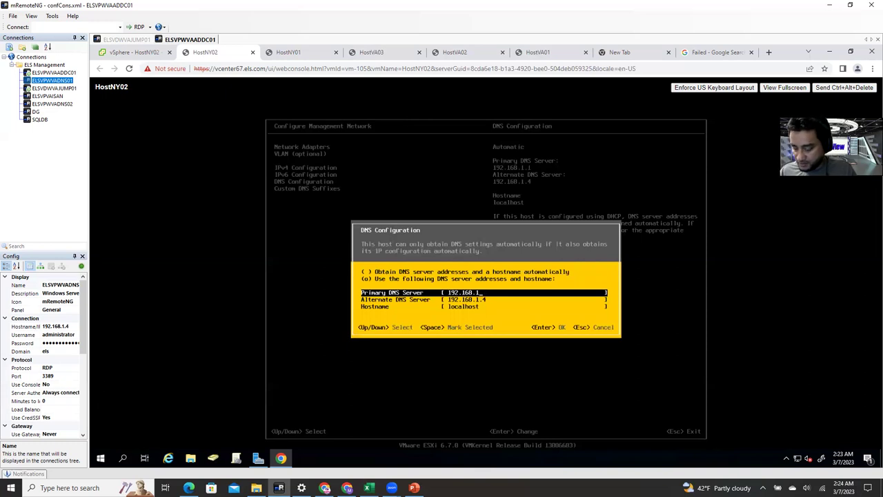
type("4")
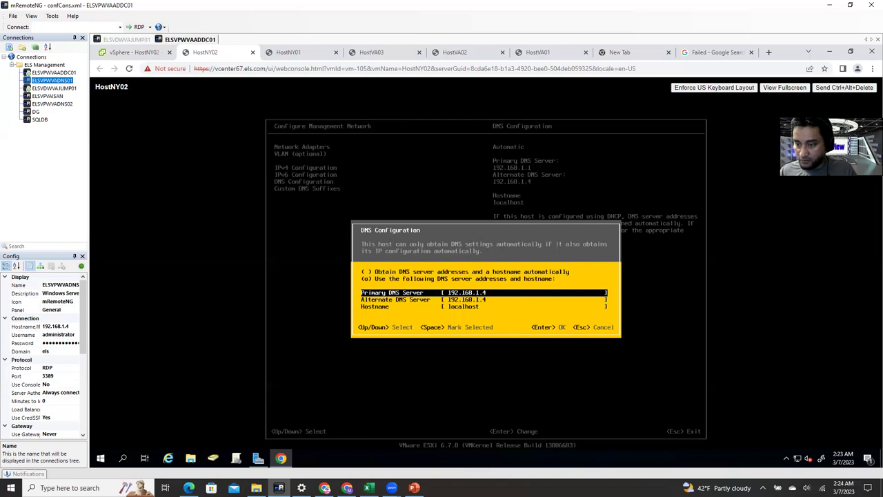
key("Down")
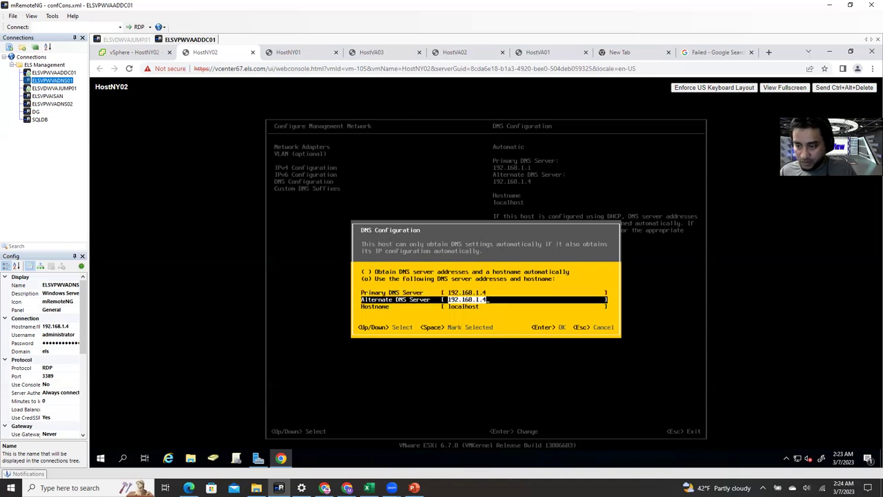
key("BackSpace")
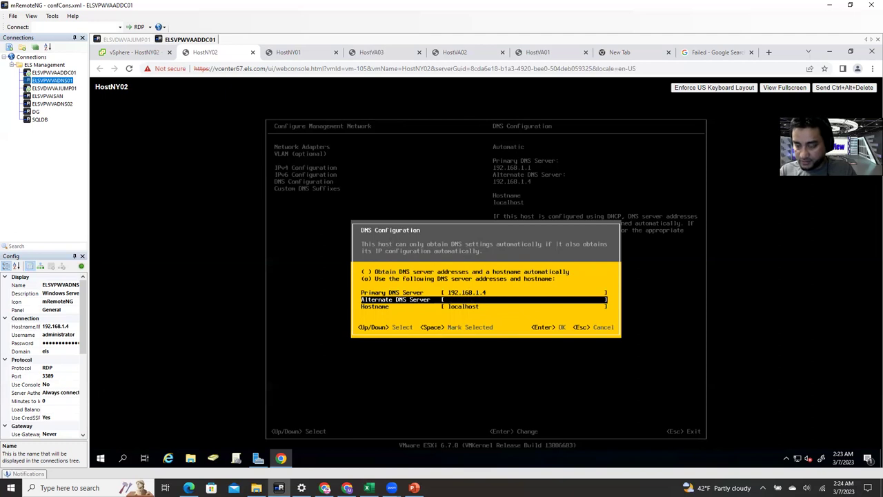
type("10.15")
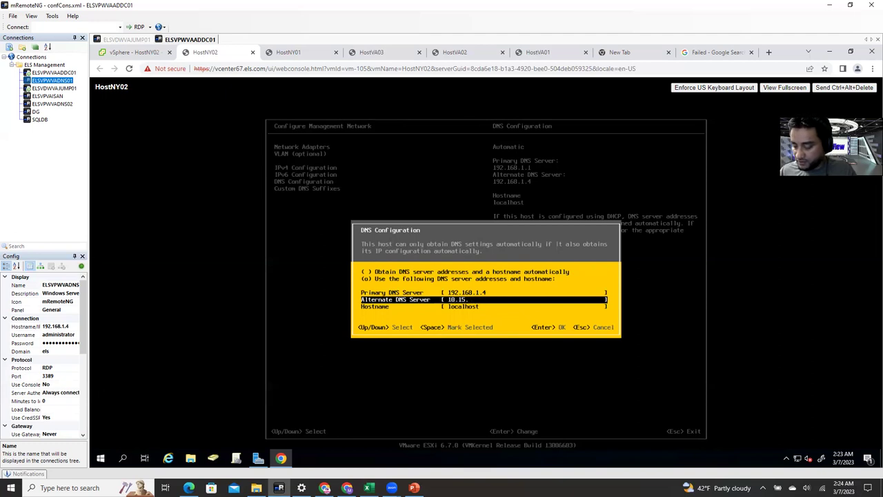
type(".90.4")
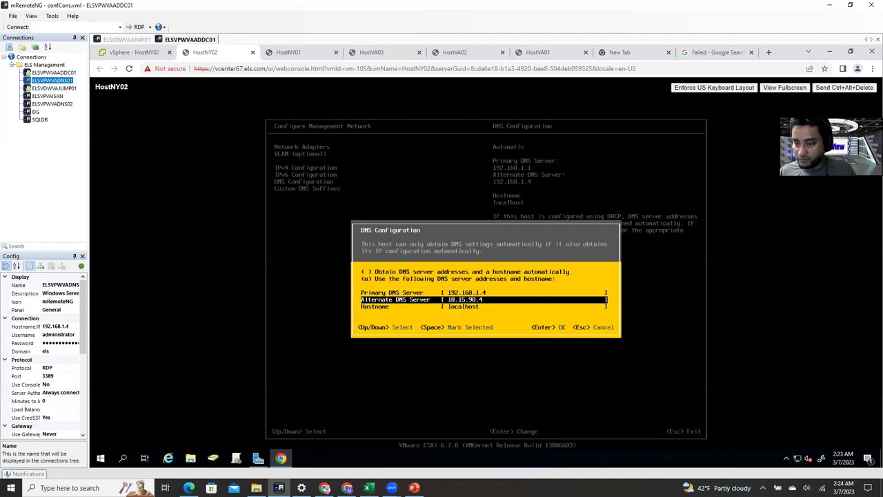
key("Down")
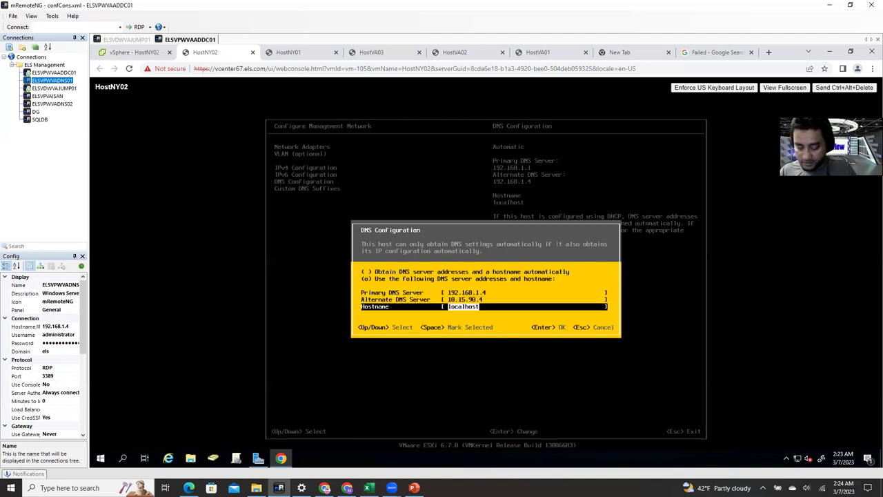
type("ny")
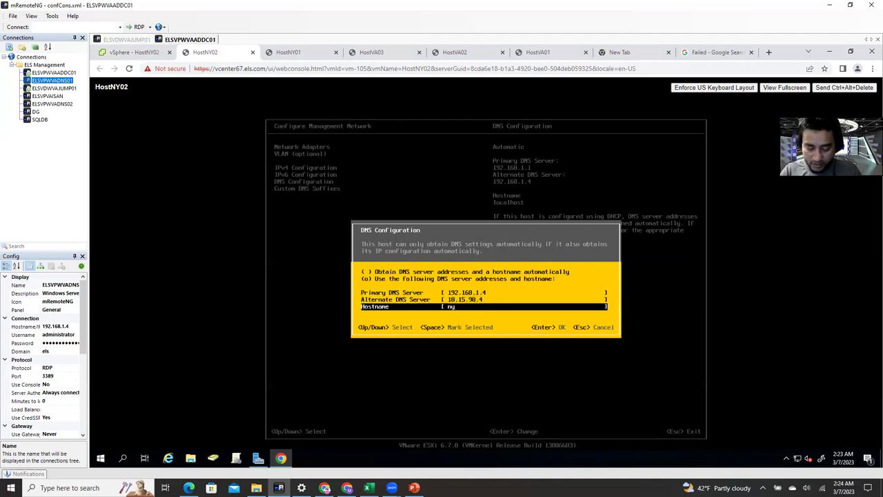
key("BackSpace")
key("BackSpace")
type("hostny0")
key("Return")
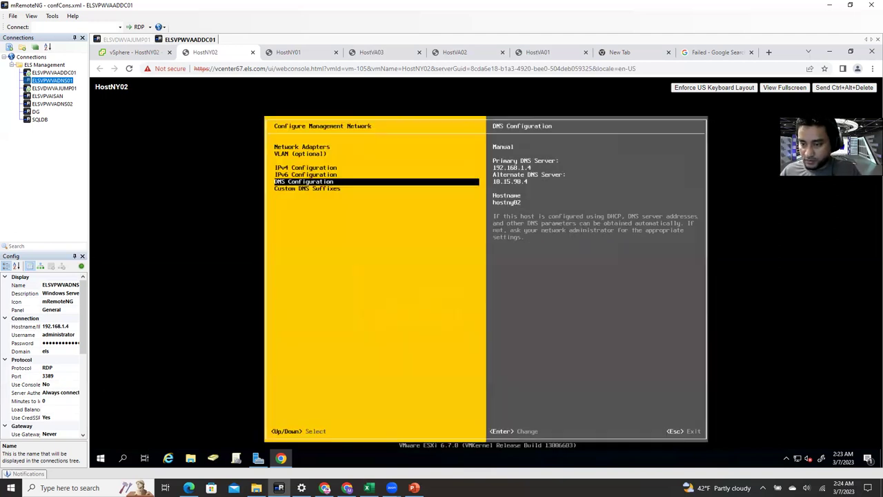
Enter els.com as HostNY02's DNS suffix and apply the changes with a host reboot.
key("Down")
key("Return")
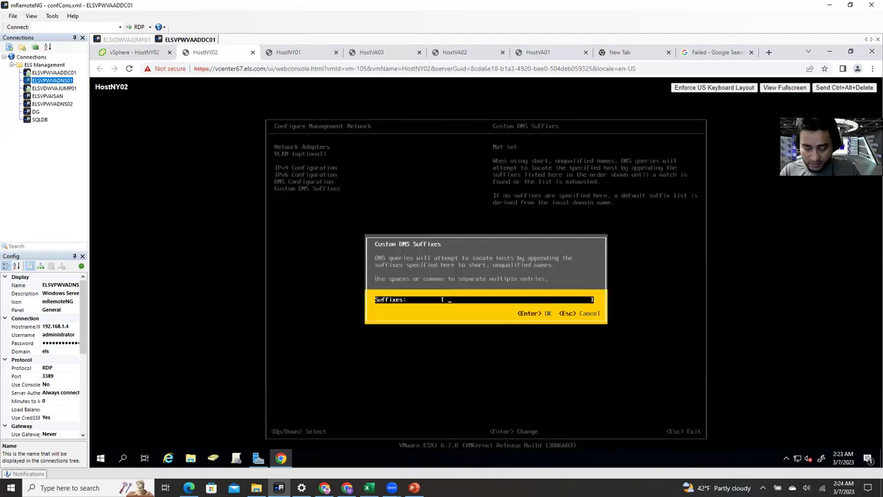
type("dns")
key("BackSpace")
key("BackSpace")
key("BackSpace")
type("e")
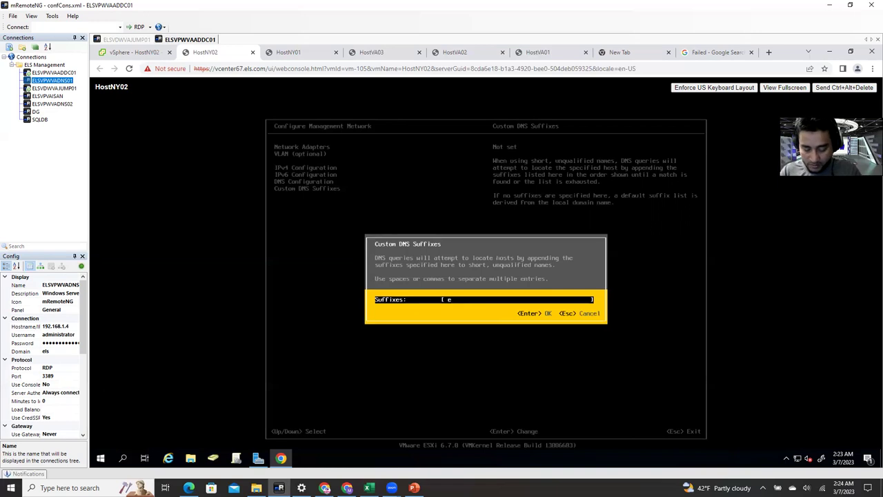
type("ld")
key("BackSpace")
type("s")
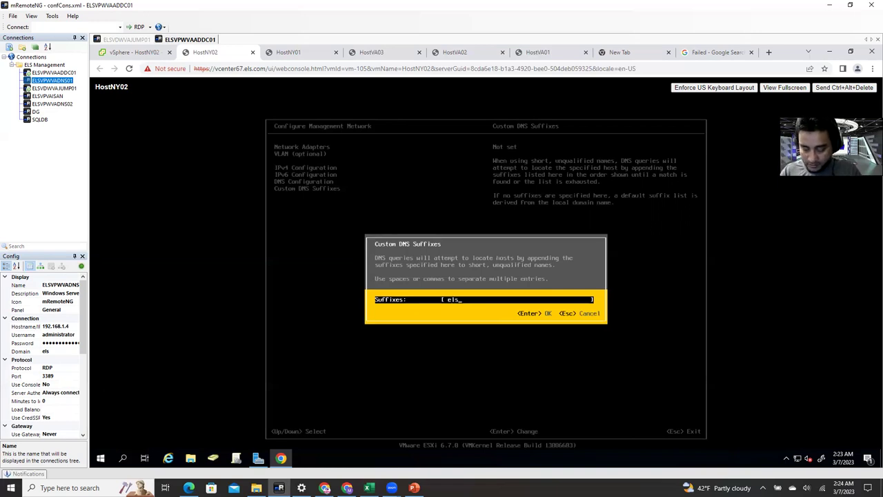
type(".com")
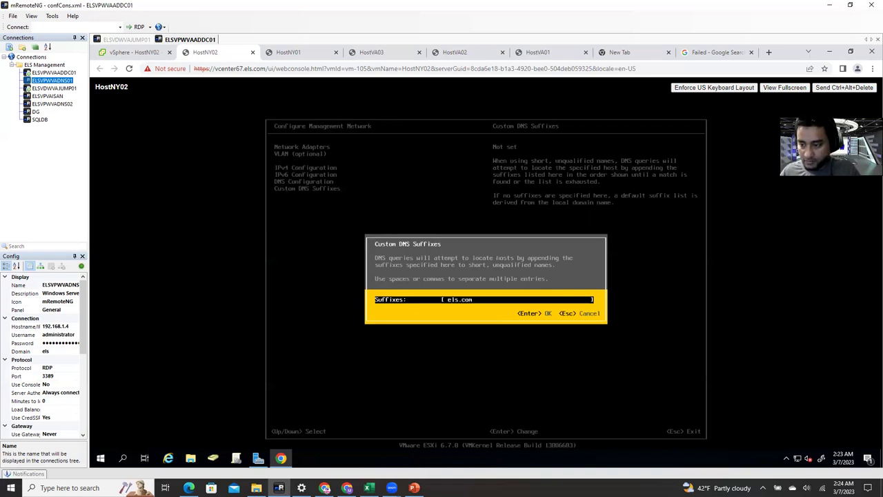
key("Return")
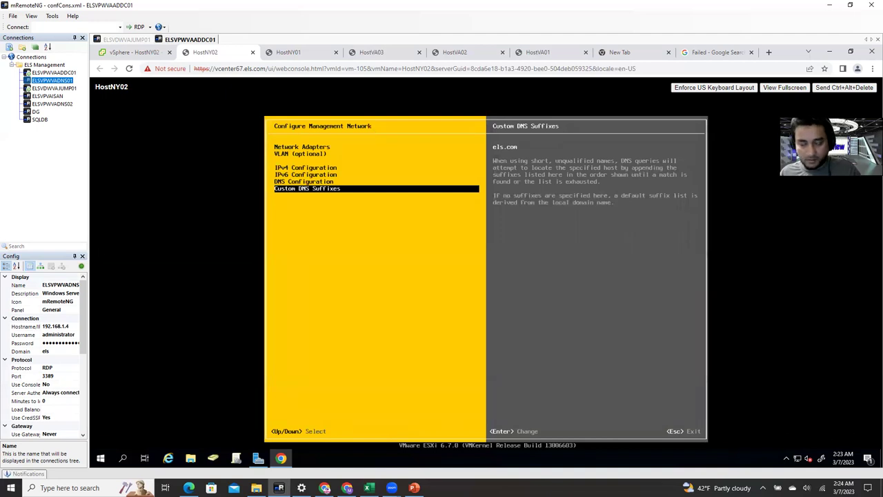
key("Escape")
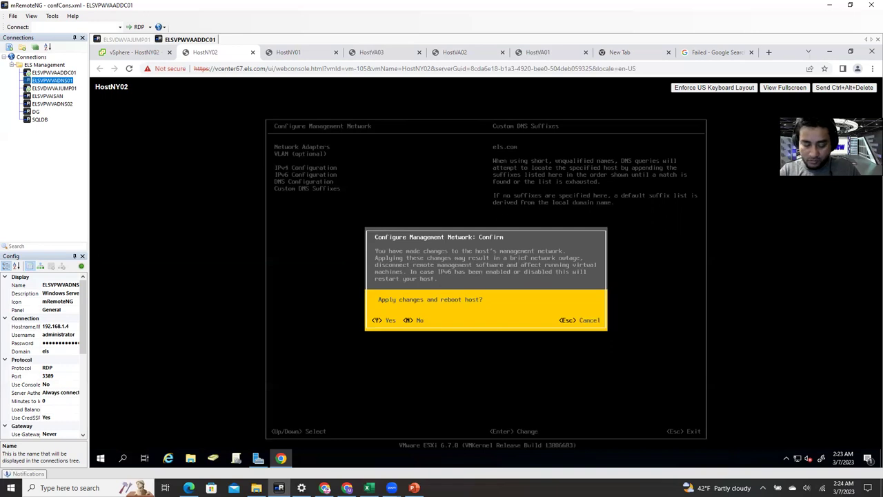
key("Escape")
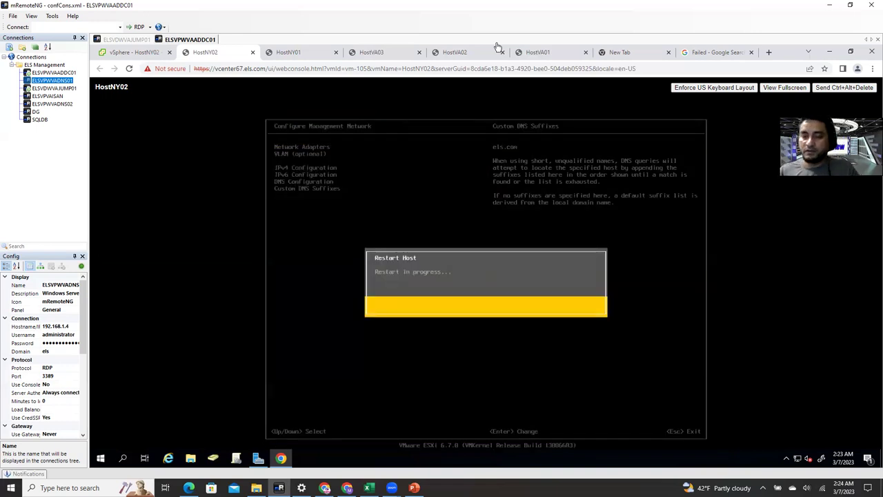
Check the HostNY01, HostVA03, HostVA02 and HostVA01 consoles, then minimize Chrome on a blank tab.
left_click(293, 54)
left_click(366, 54)
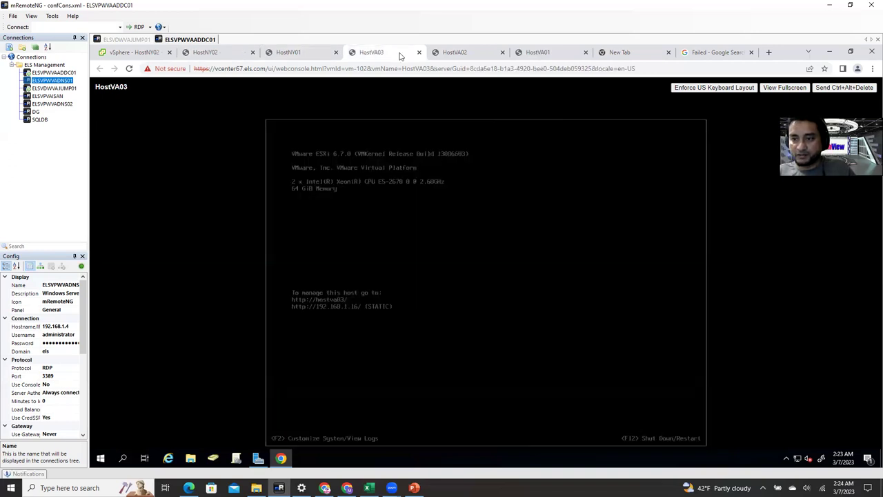
left_click(473, 54)
left_click(556, 55)
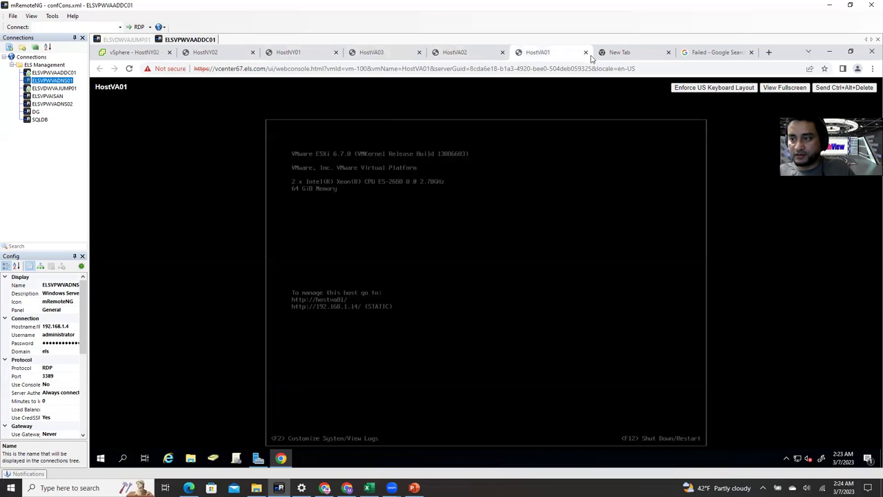
left_click(621, 57)
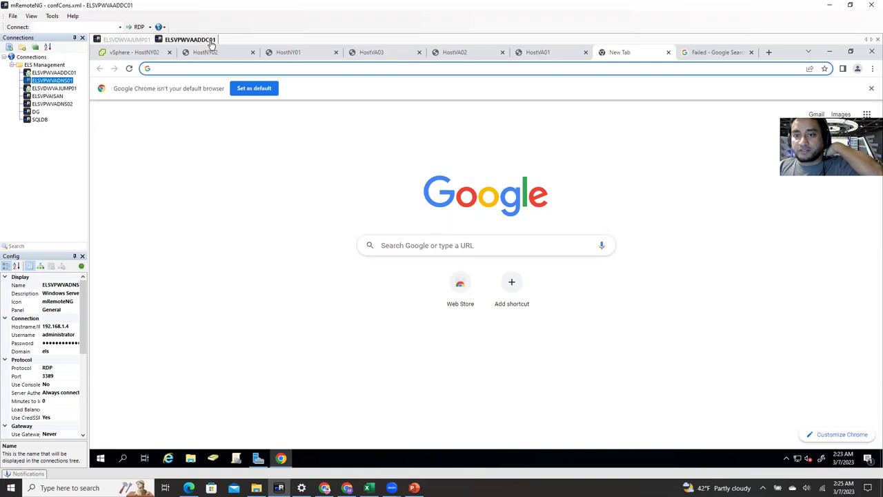
left_click(830, 52)
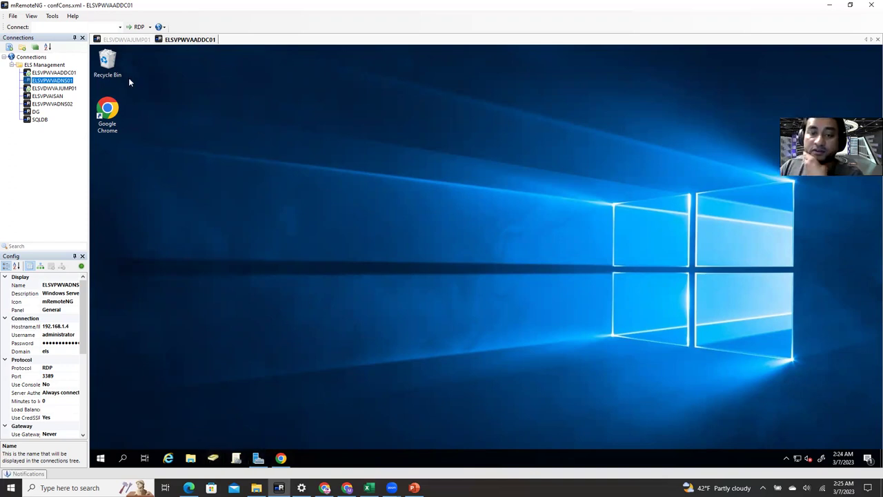
Start an RDP session to ELSVPWVADNS01 from the mRemoteNG Connections tree.
double_click(67, 83)
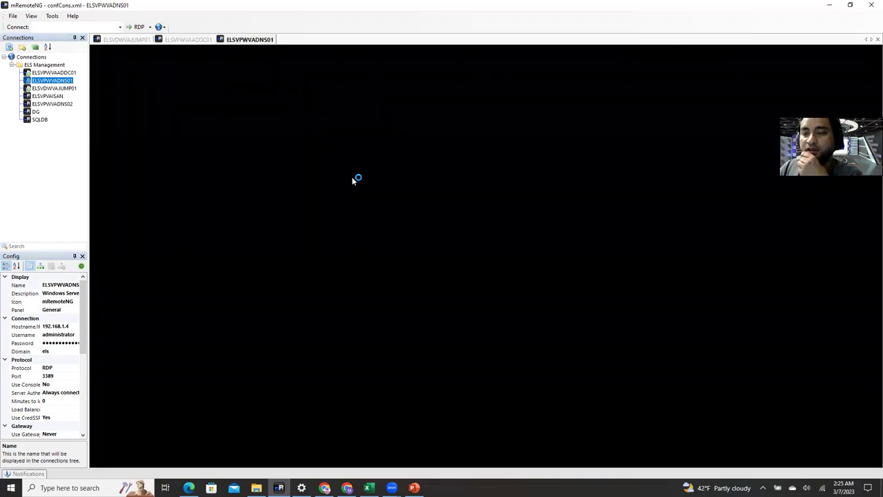
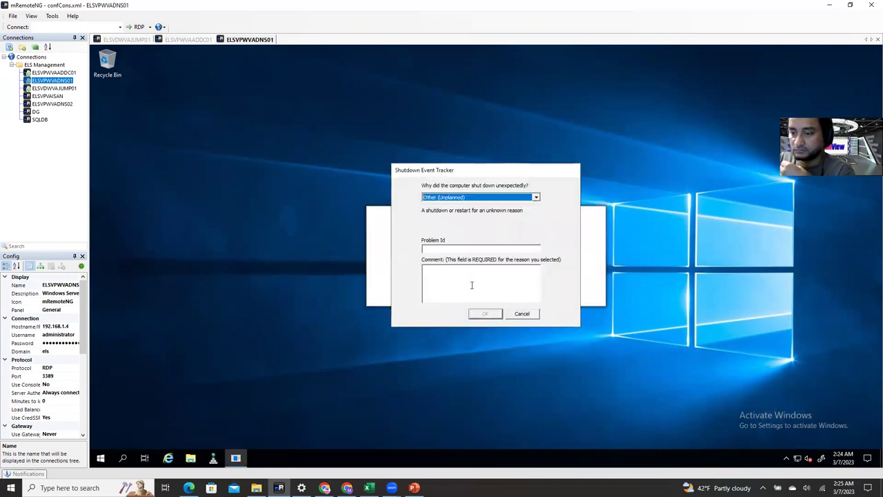
Dismiss the Shutdown Event Tracker with the comment 'test'.
left_click(473, 285)
type("test")
left_click(485, 314)
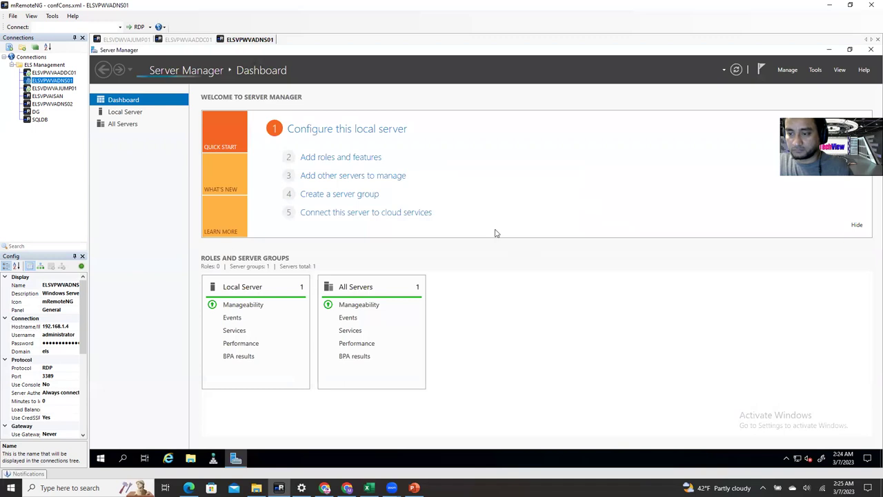
Minimize Server Manager and launch the DNS Manager console.
left_click(814, 69)
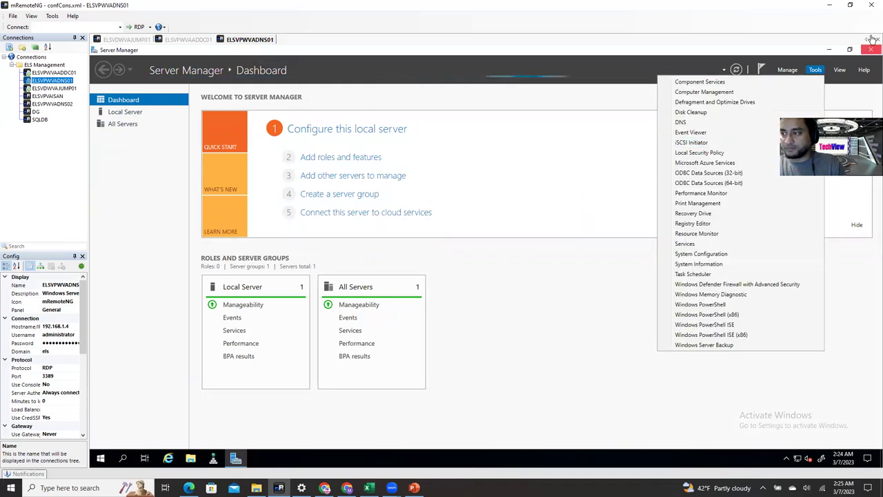
left_click(841, 48)
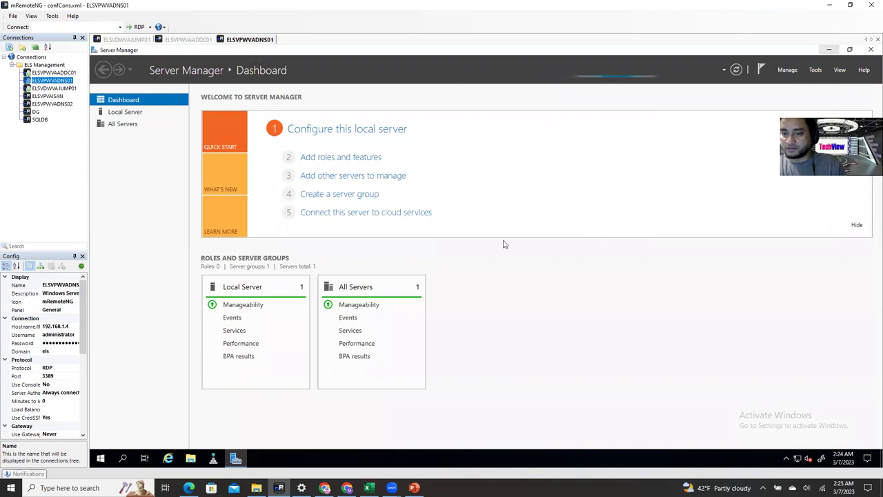
left_click(829, 51)
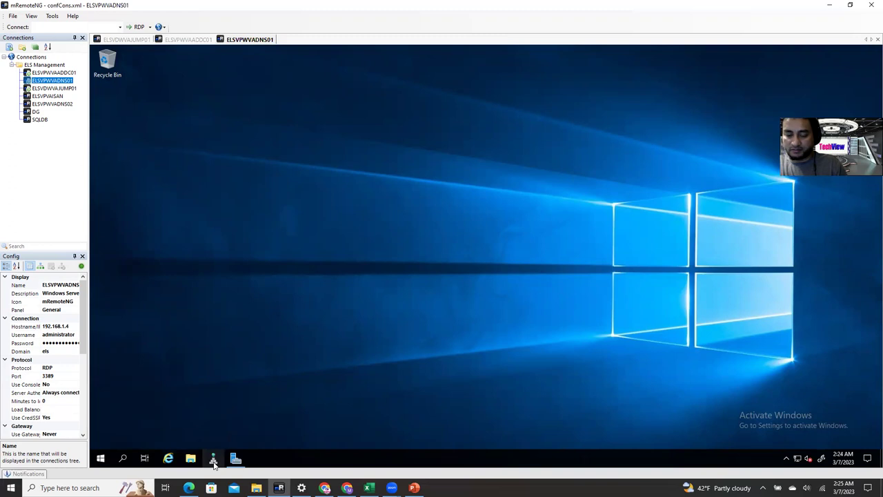
left_click(215, 460)
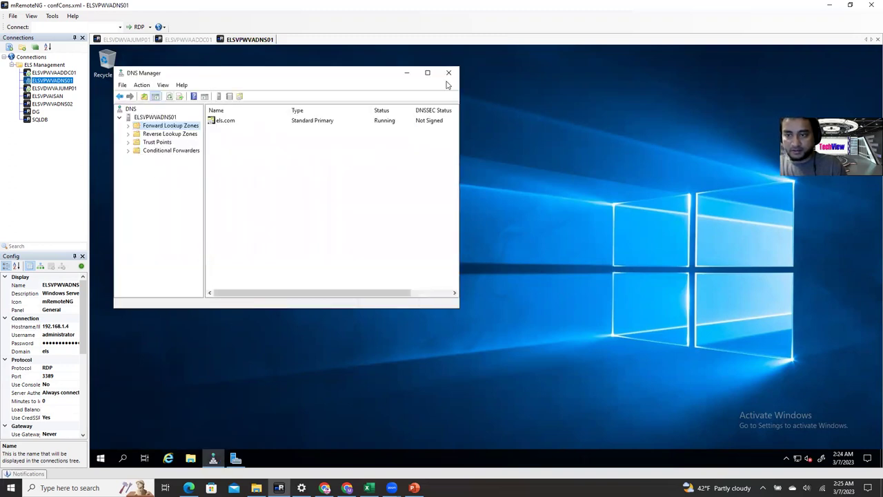
Maximize DNS Manager, review the els.com and 90.15.10.in-addr.arpa records, then list all reverse zones.
left_click(427, 72)
left_click(105, 101)
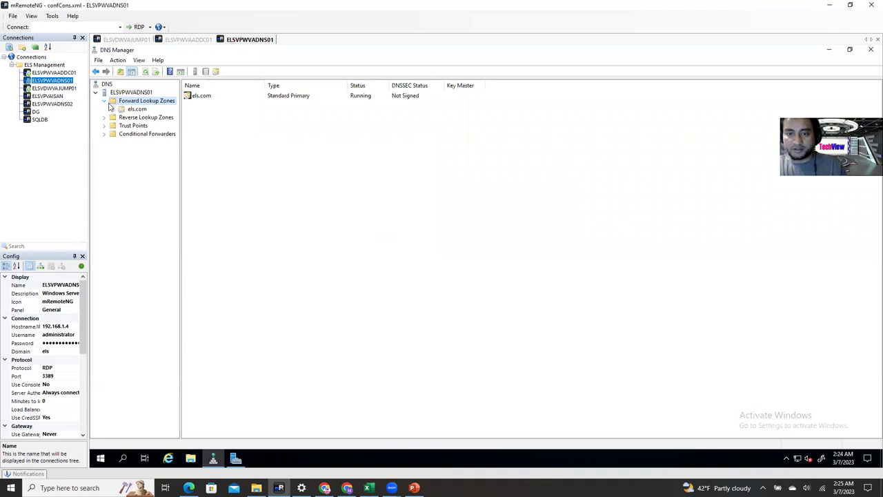
left_click(105, 118)
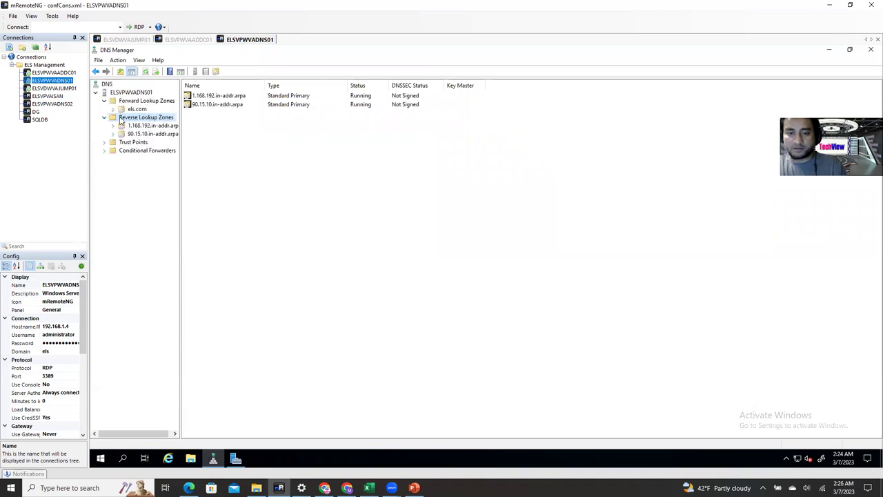
double_click(122, 109)
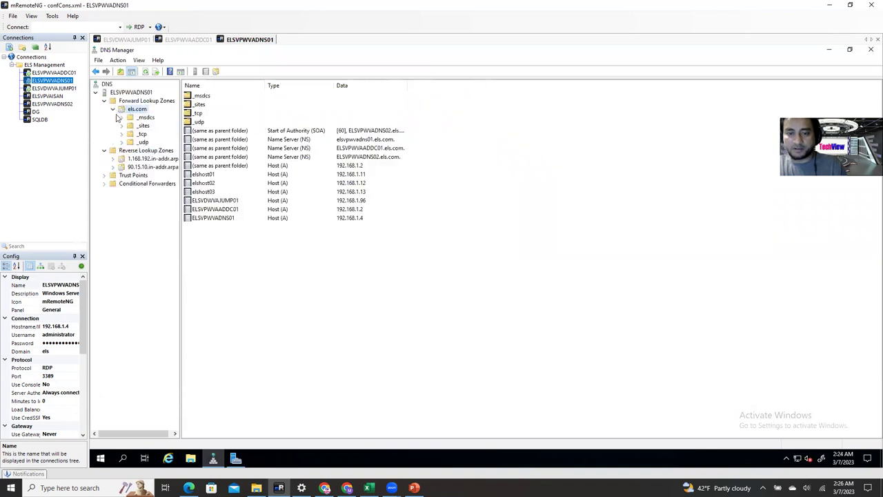
left_click(142, 168)
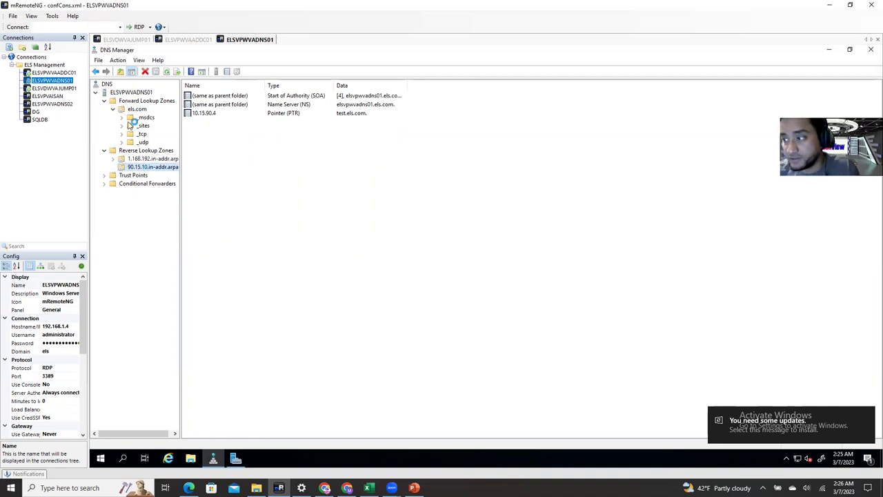
left_click(153, 153)
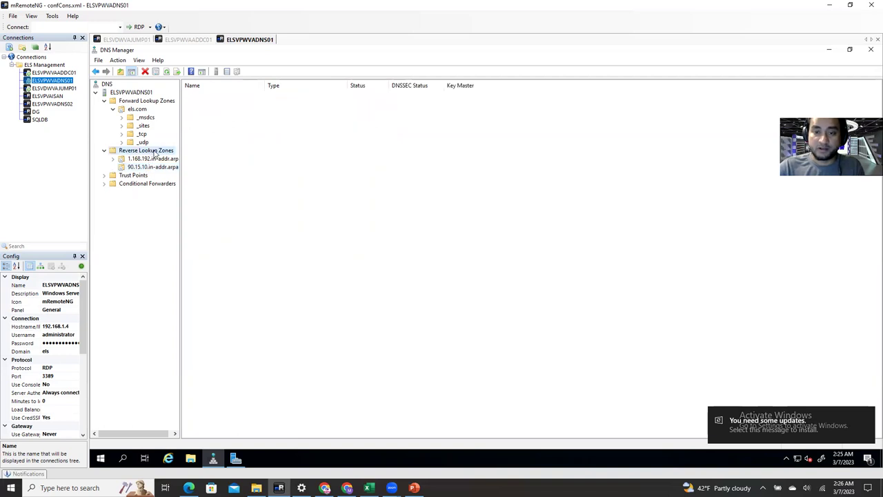
Create a primary reverse zone for network ID 10.15.80 with default file, allowing nonsecure and secure updates.
right_click(155, 154)
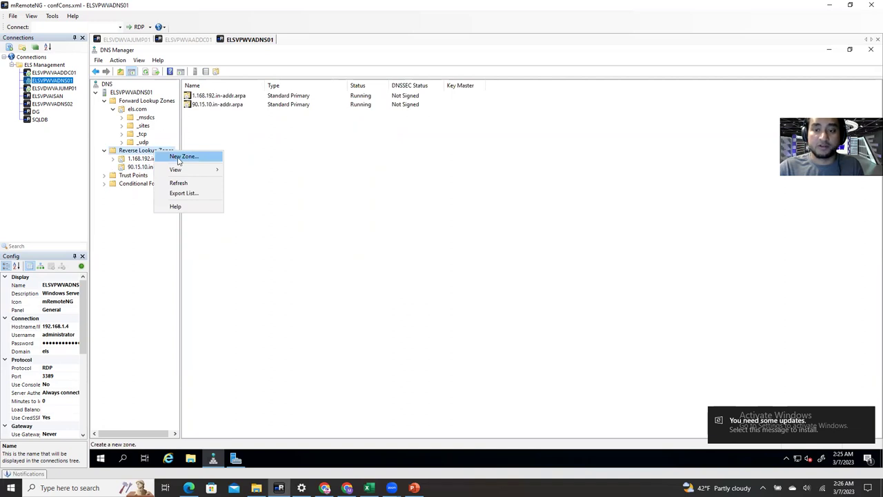
left_click(179, 157)
left_click(271, 221)
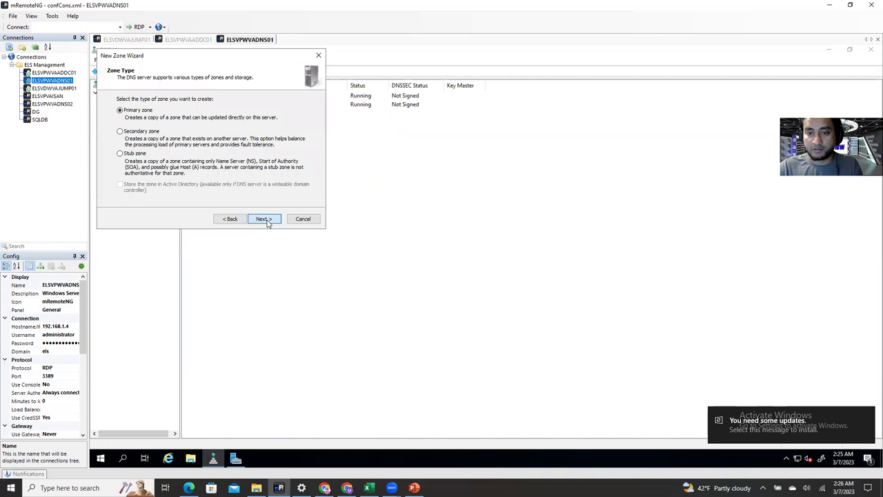
left_click(265, 219)
left_click(264, 219)
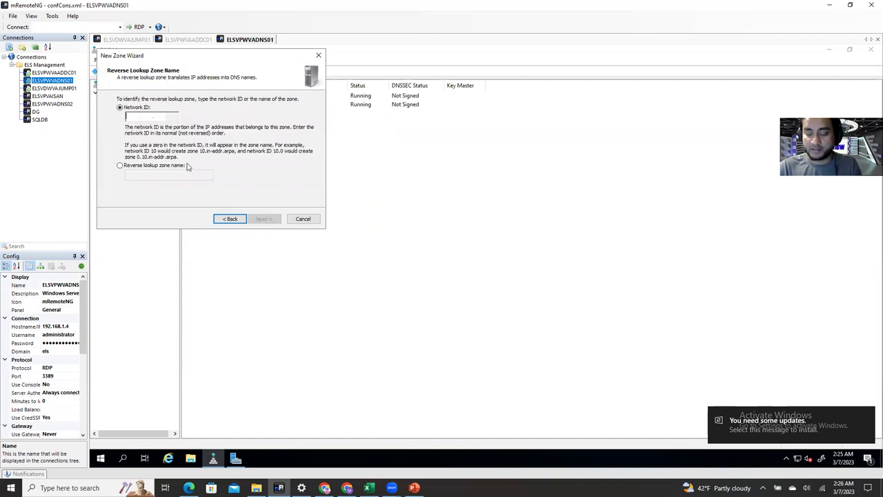
type("10.15.")
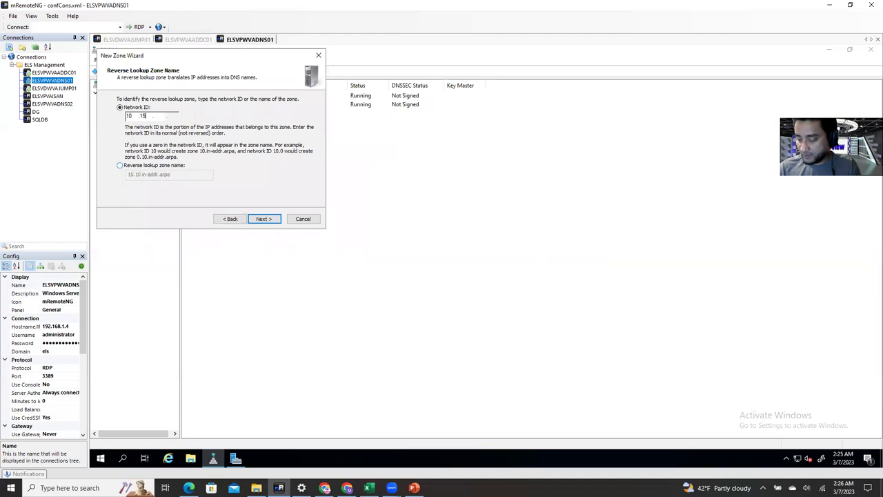
type("80.")
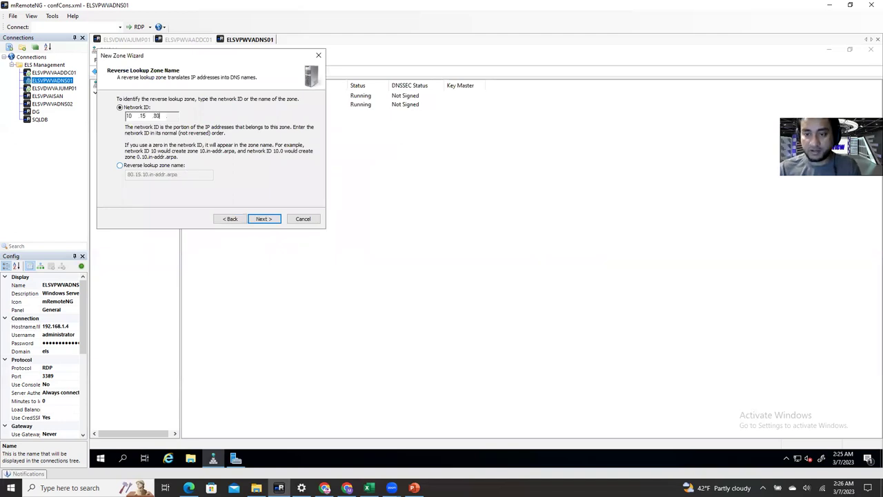
left_click(263, 220)
left_click(265, 220)
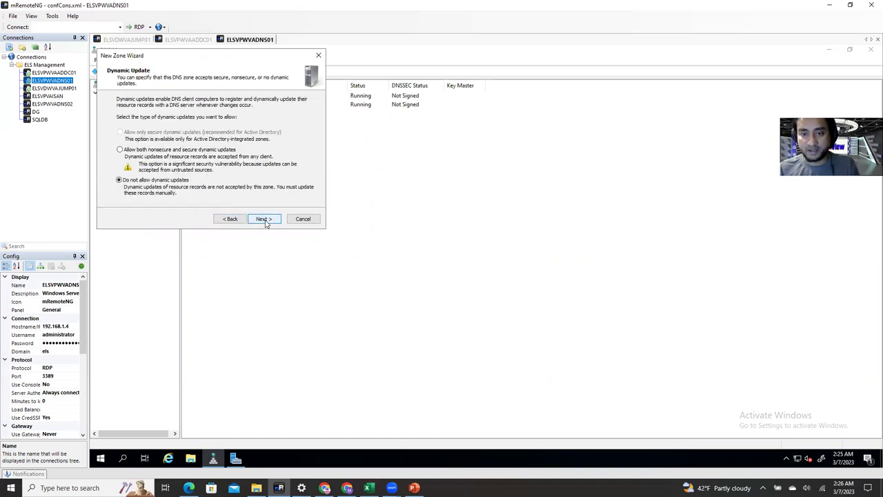
left_click(120, 150)
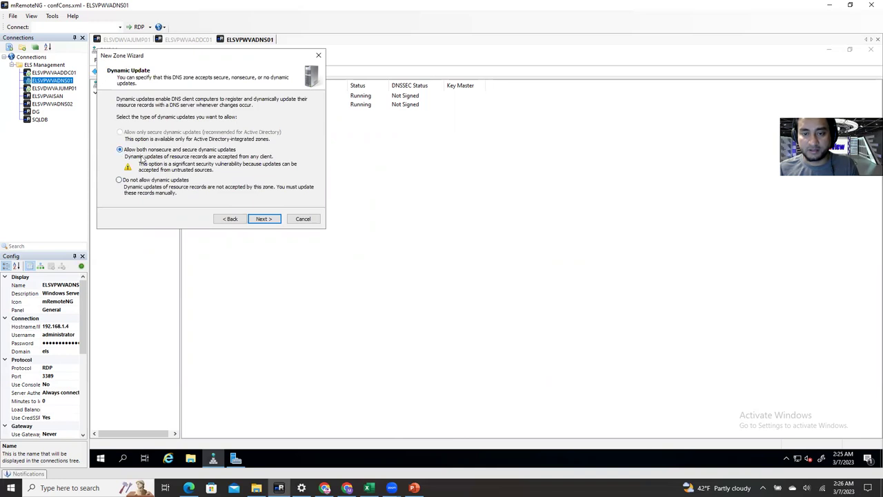
left_click(262, 219)
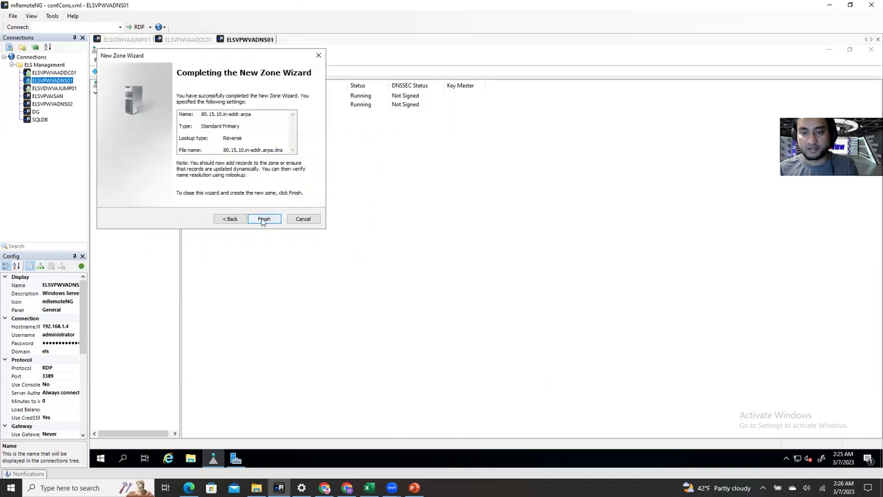
left_click(265, 220)
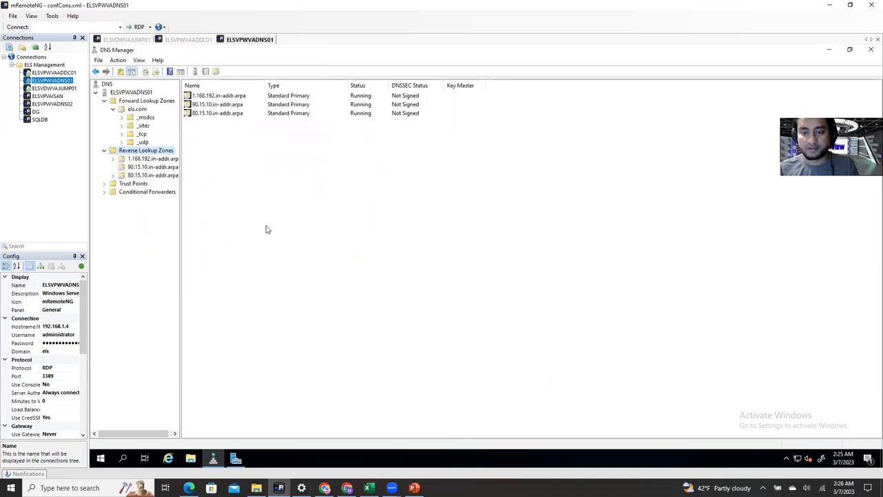
Delete the 80.15.10.in-addr.arpa reverse lookup zone.
left_click(138, 176)
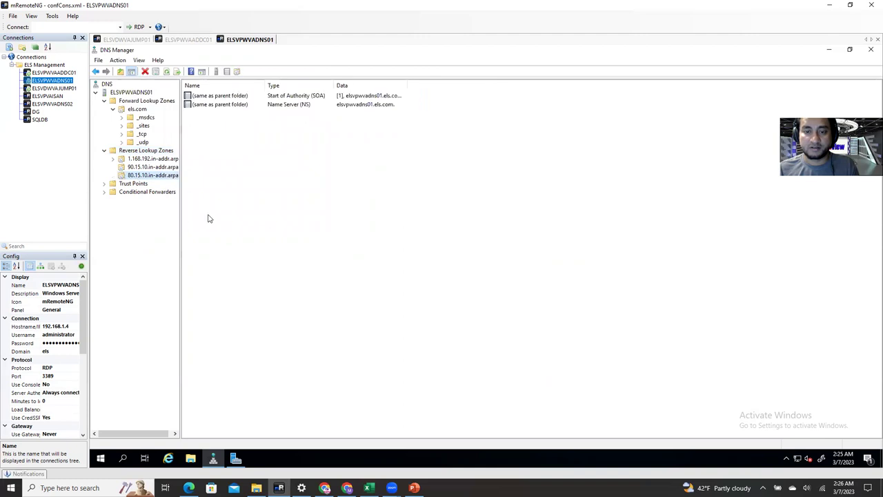
right_click(160, 178)
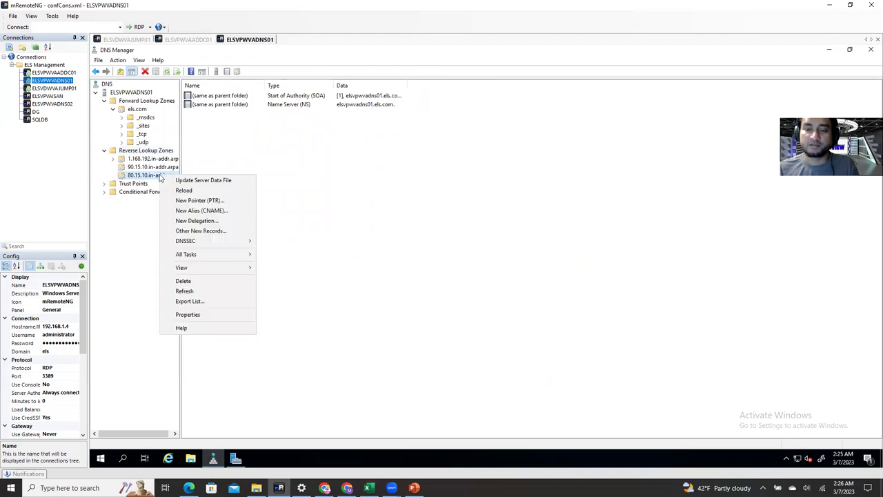
left_click(202, 282)
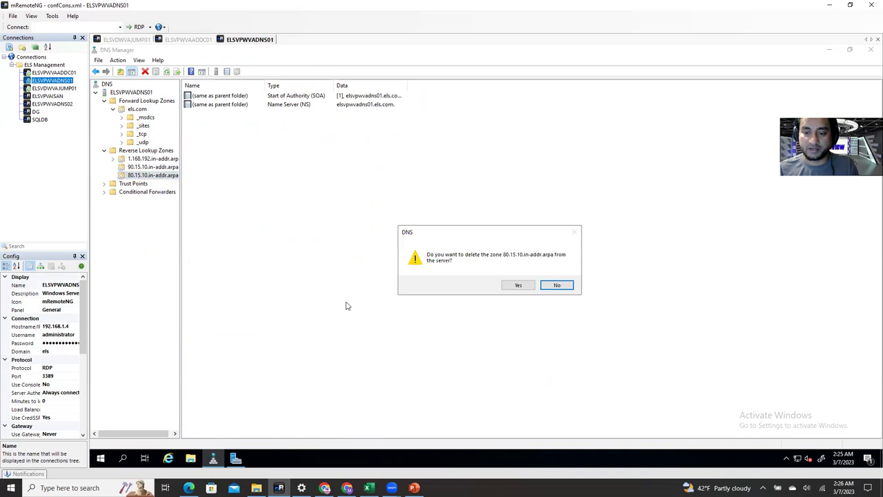
left_click(518, 285)
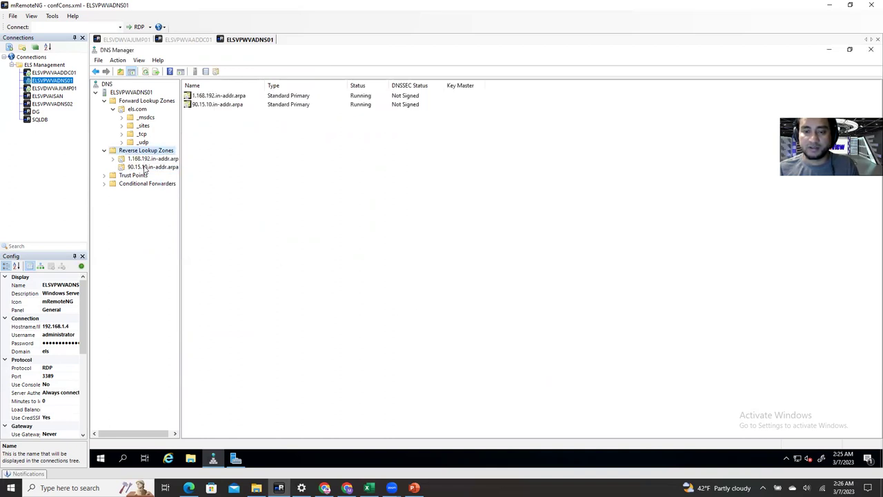
View the 90.15.10.in-addr.arpa records, then return to the els.com host records.
left_click(164, 167)
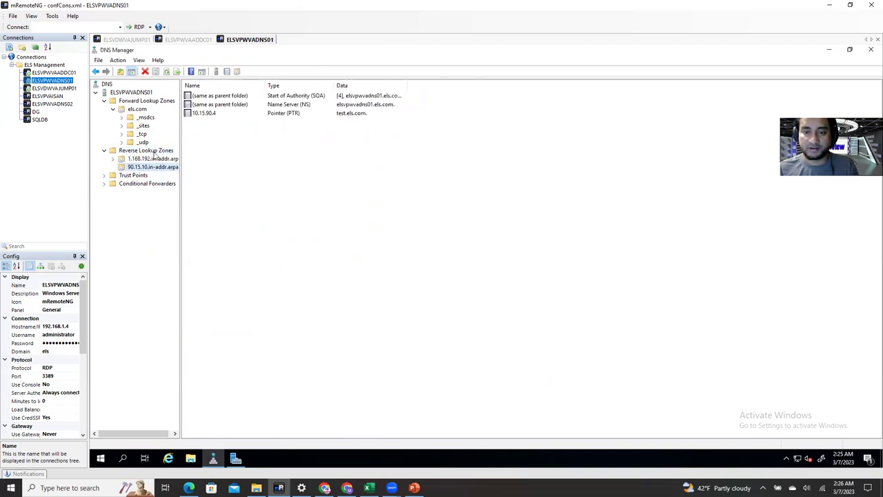
left_click(137, 109)
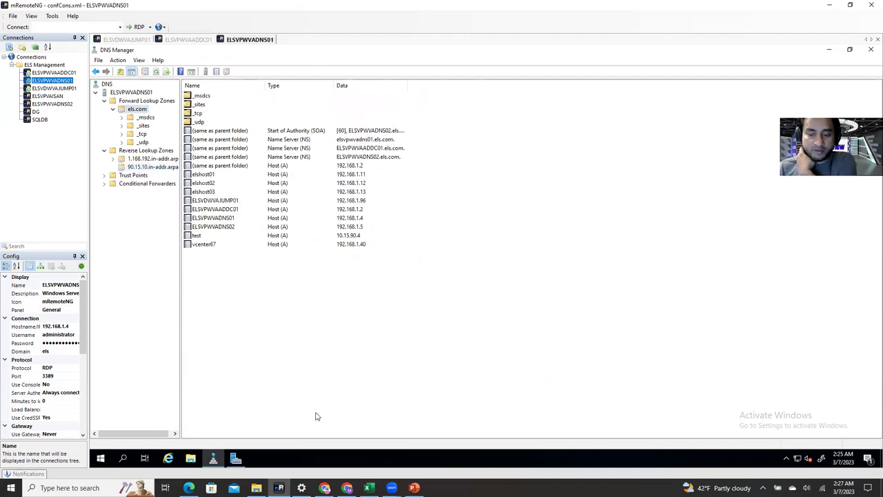
right_click(317, 332)
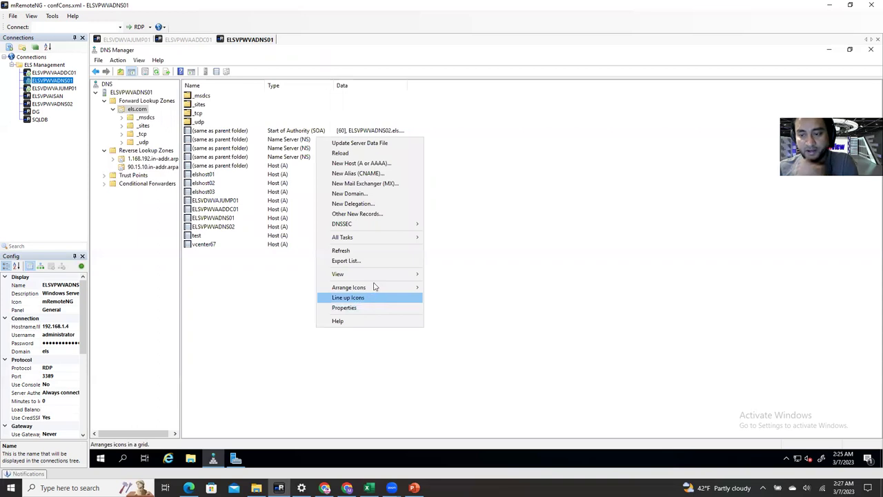
left_click(251, 343)
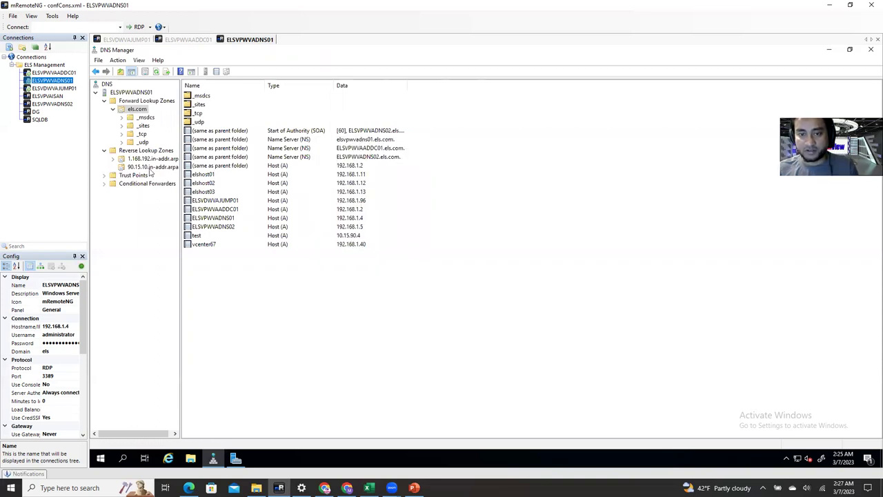
Add host record hostva01 at 192.168.1.14 with a PTR record to els.com.
right_click(479, 209)
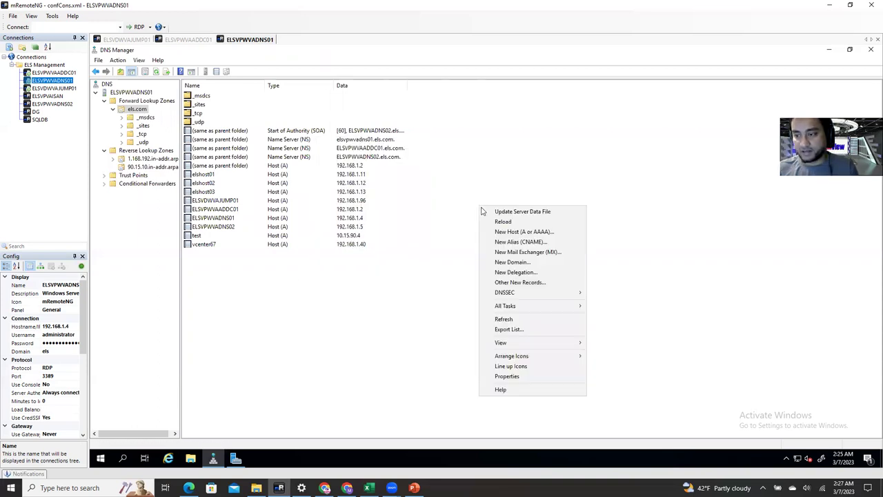
left_click(528, 231)
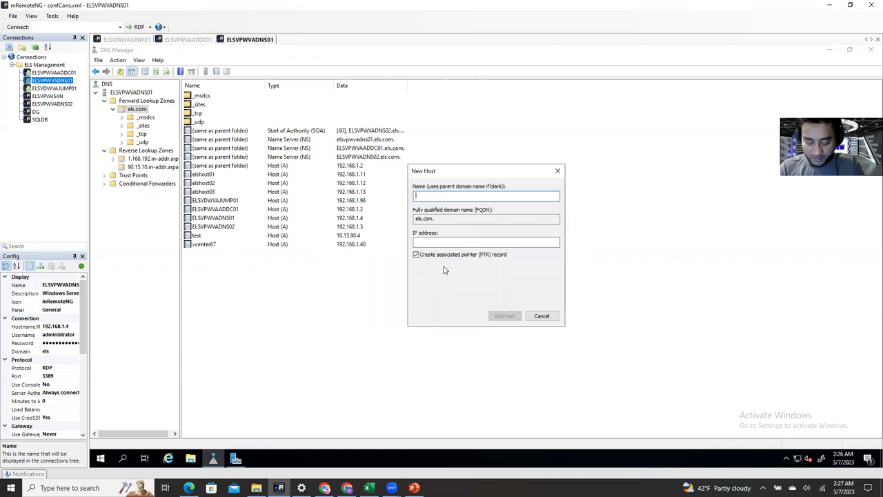
type("hostva")
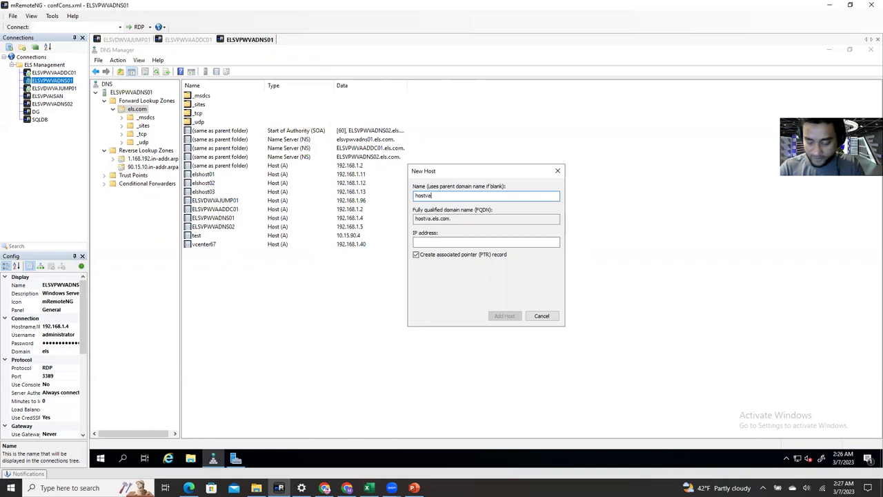
type("01")
double_click(461, 194)
key("ctrl+c")
left_click(430, 241)
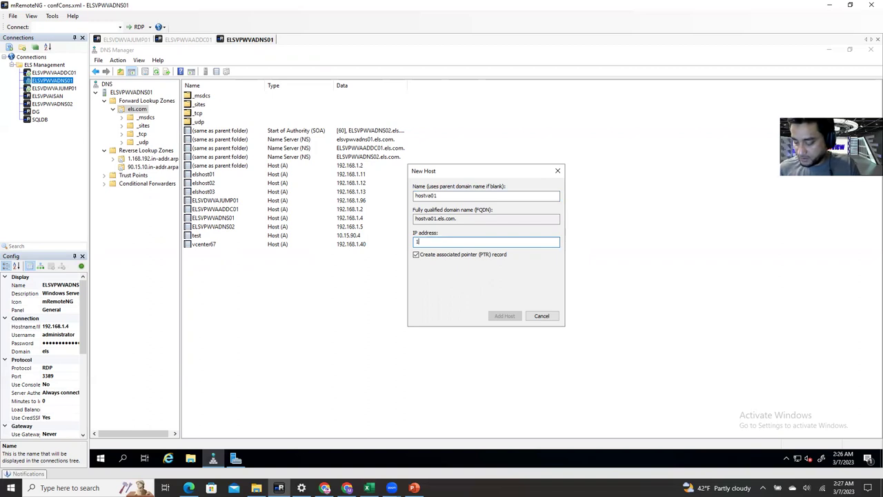
type("192.168.1.14")
left_click(505, 316)
left_click(556, 285)
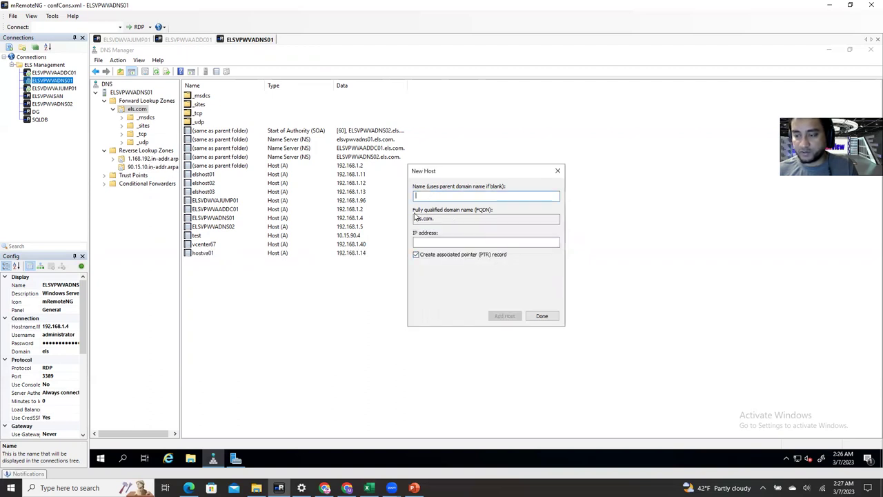
Add host record hostva02 at 192.168.1.15, keeping PTR creation enabled.
key("ctrl+v")
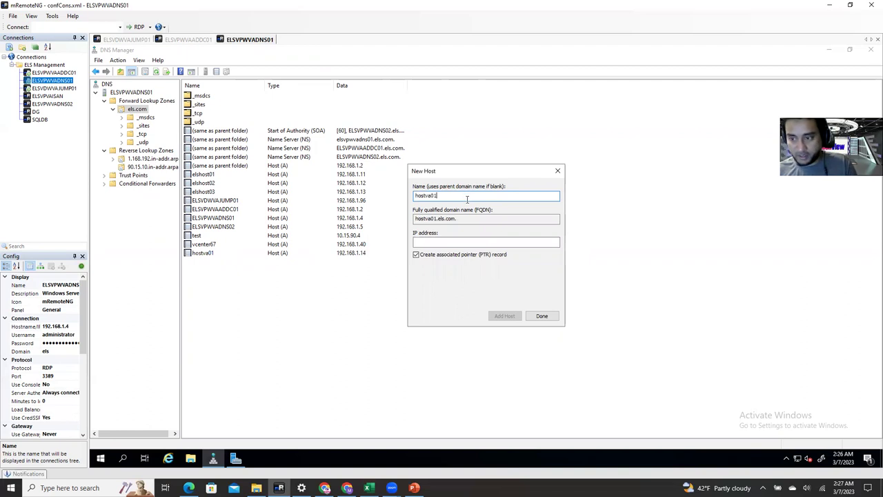
key("BackSpace")
type("2")
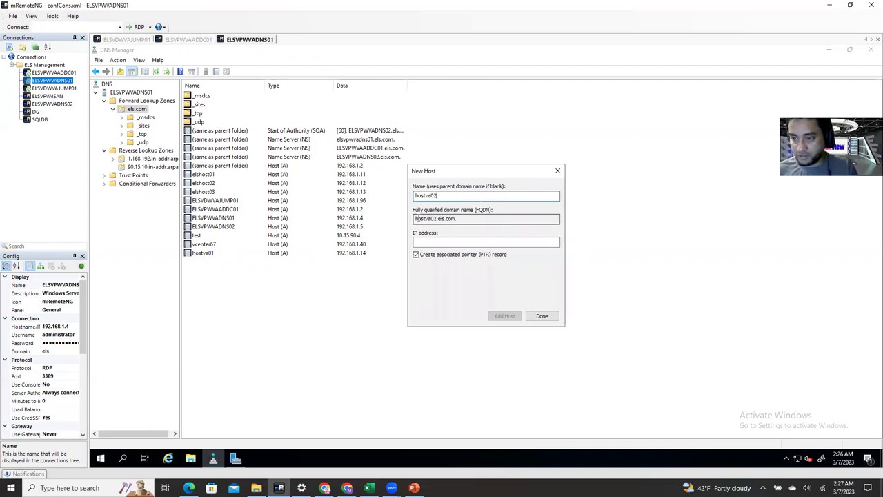
left_click_drag(416, 218, 475, 221)
left_click(430, 242)
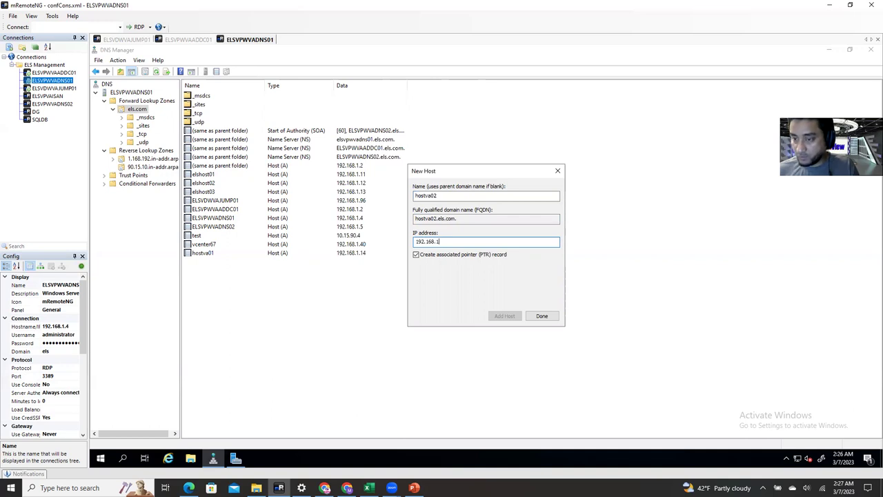
type("192.168.1.15")
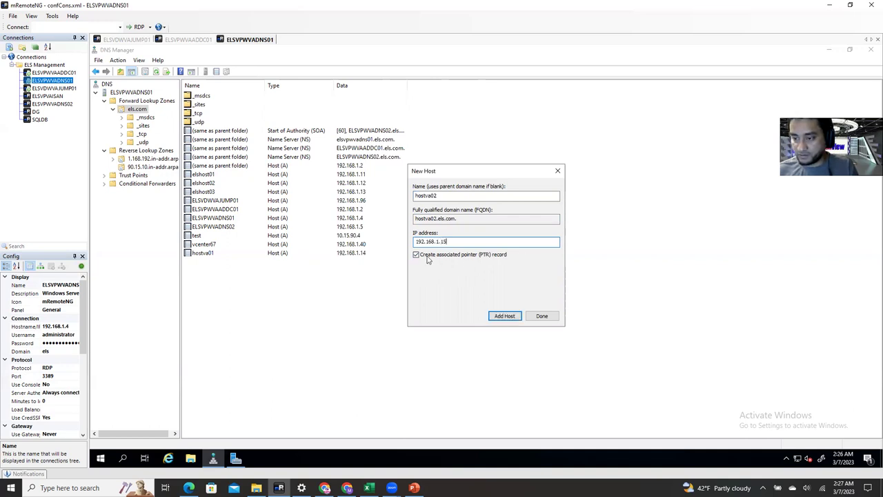
left_click(416, 255)
left_click(416, 255)
left_click(502, 316)
left_click(543, 283)
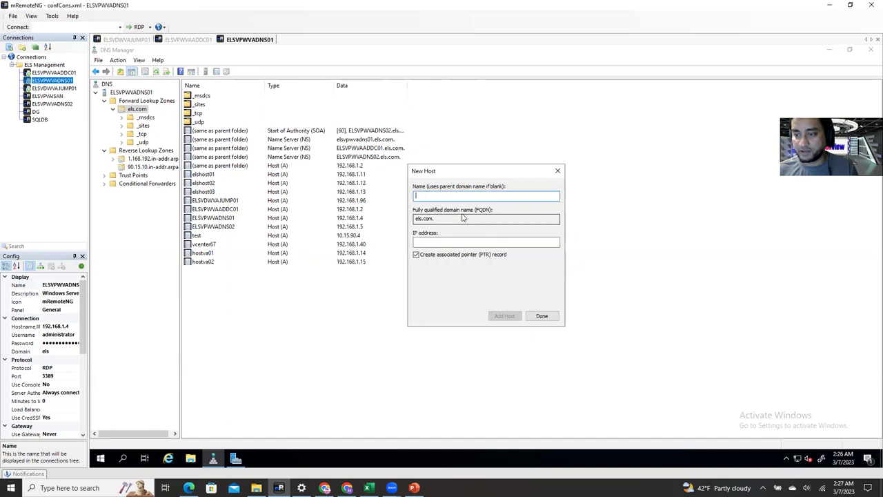
Add host record hostva03 at 192.168.1.16.
type("hostva03")
key("BackSpace")
type("3")
left_click(444, 243)
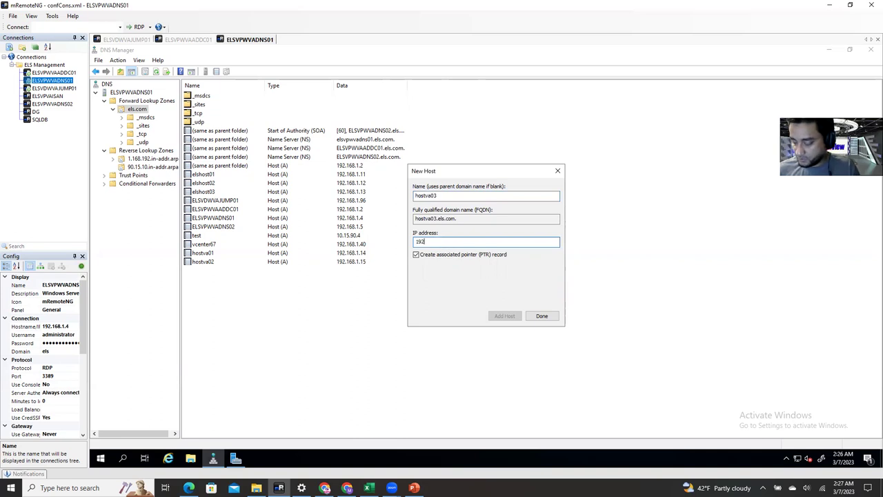
type("192.168.1.16")
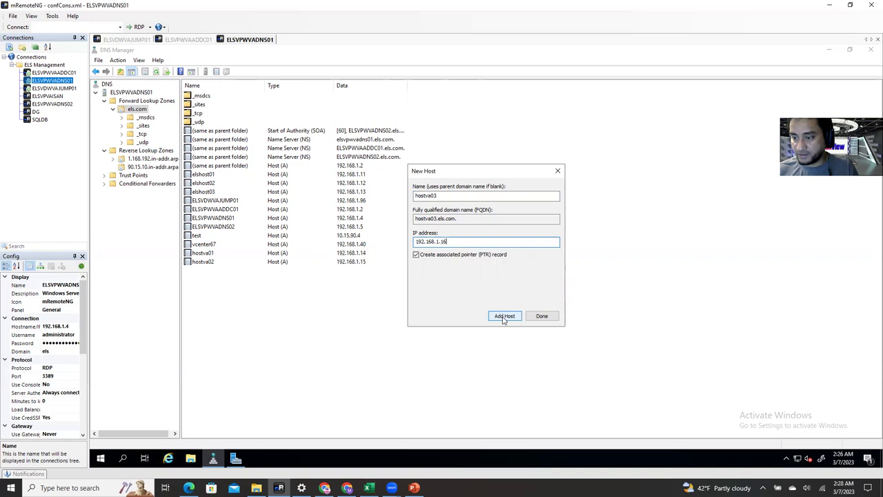
left_click(505, 316)
left_click(552, 285)
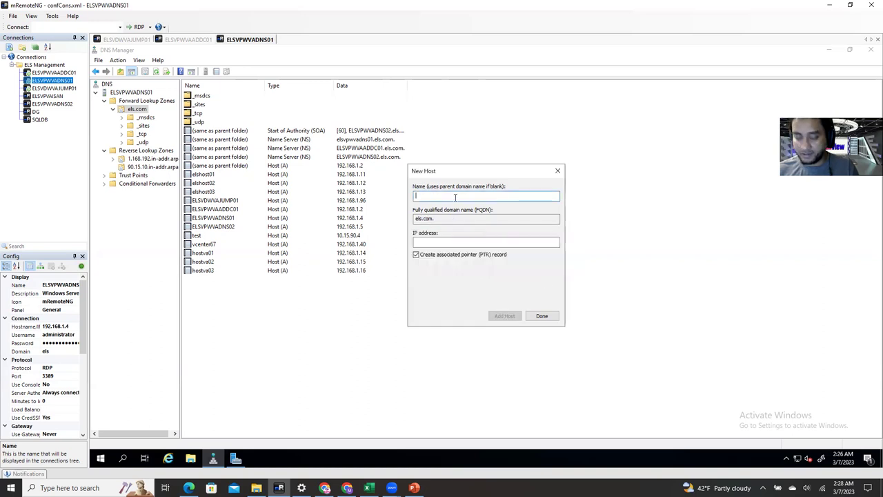
Add host record hostny01 at 10.15.90.14.
type("hostva01")
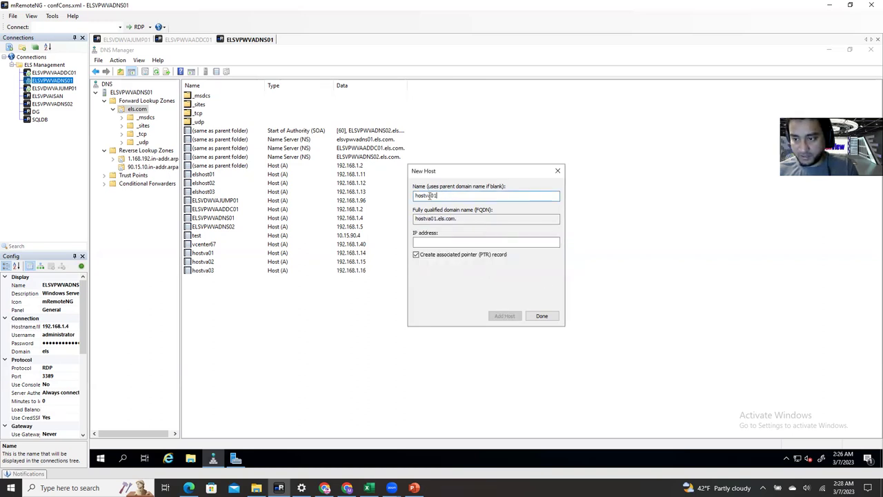
key("BackSpace")
key("BackSpace")
type("ny")
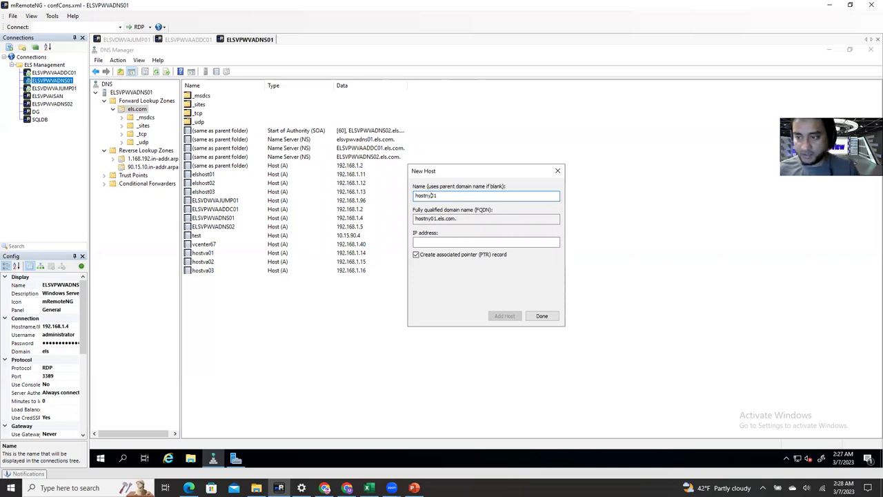
double_click(448, 196)
left_click(442, 241)
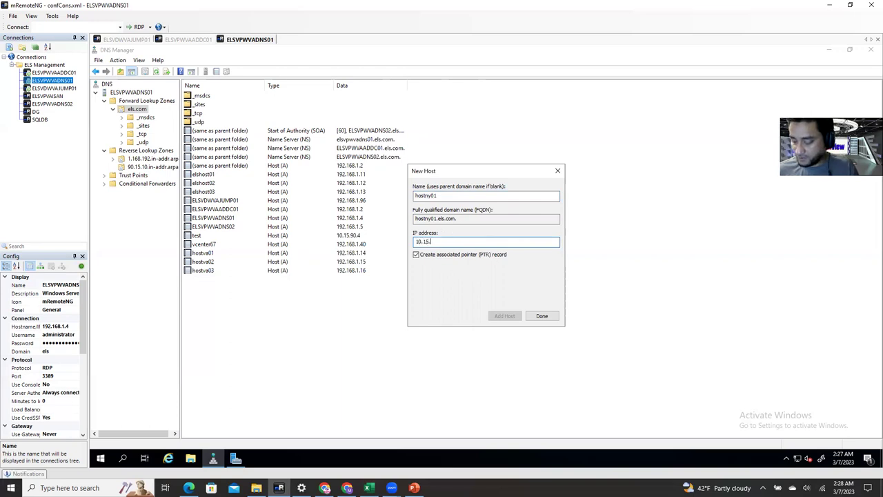
type("10.15.90.14")
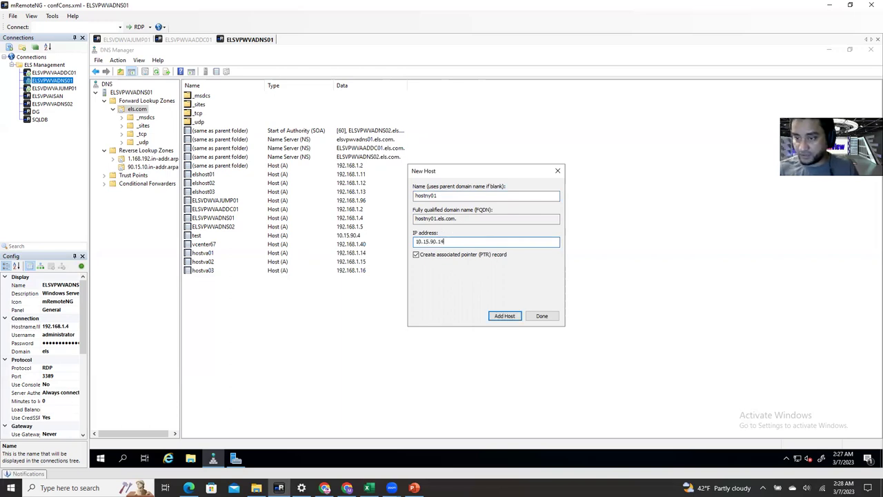
left_click(504, 316)
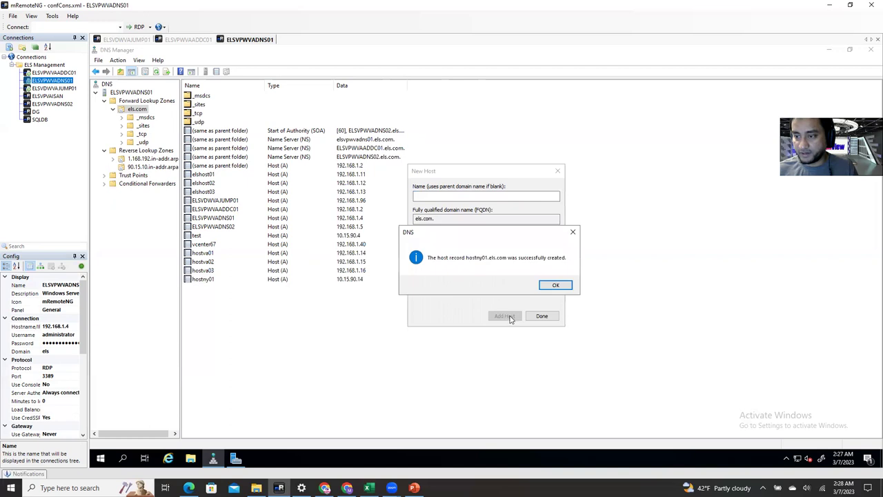
left_click(556, 285)
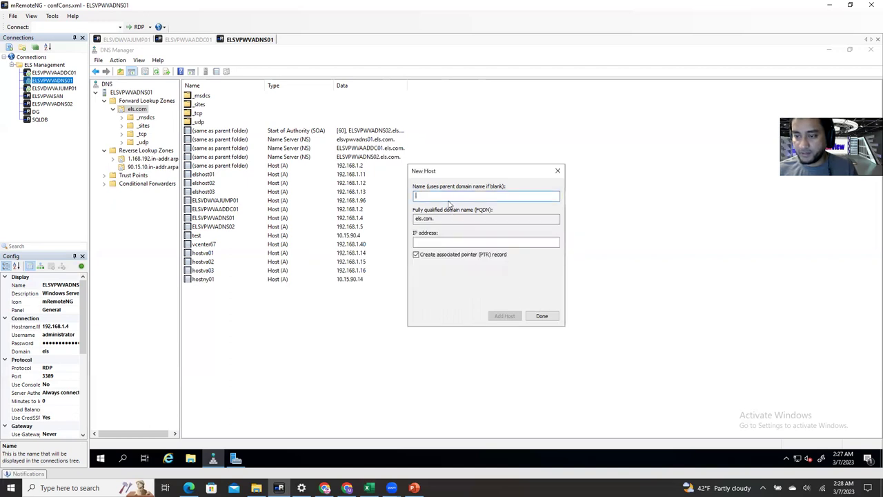
Add host record hostny02 at 10.15.90.15 and close the New Host dialog.
type("hostny01")
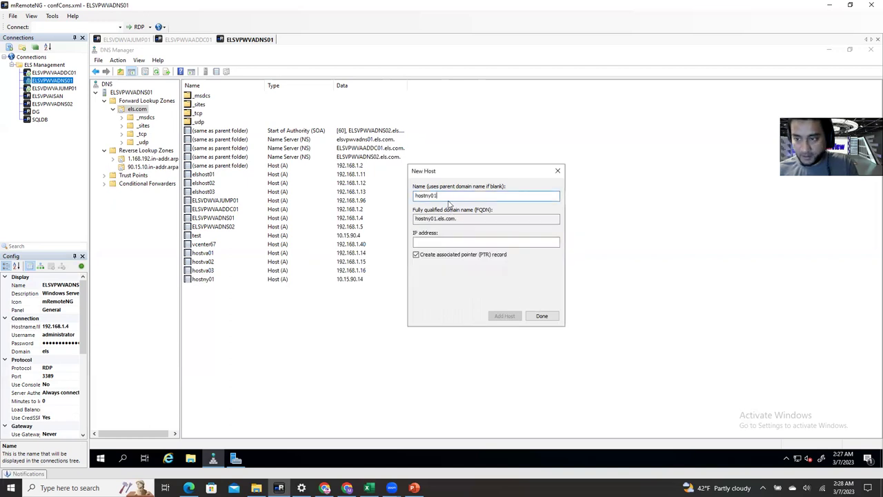
key("BackSpace")
type("2")
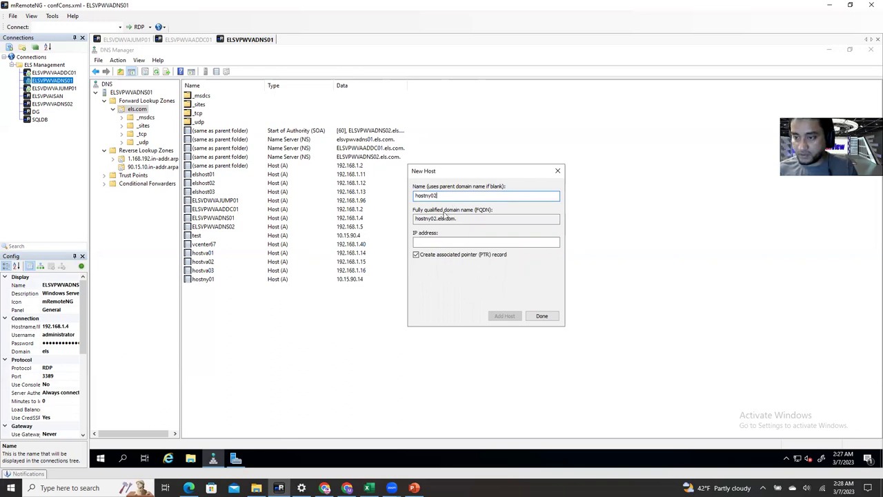
left_click(442, 241)
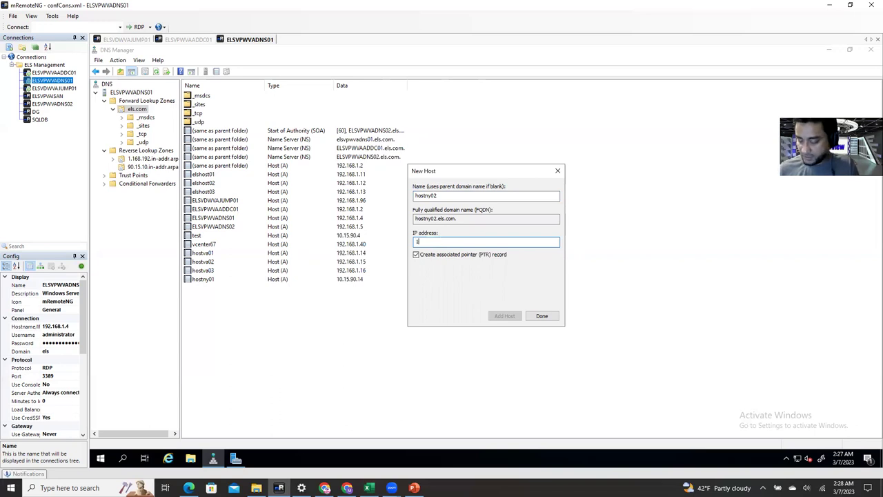
type(".15.90.15")
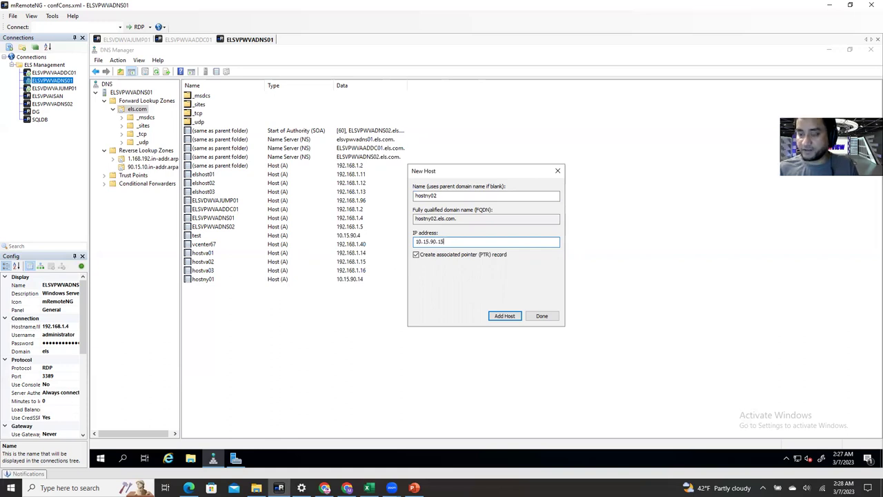
left_click(504, 316)
left_click(556, 284)
left_click(541, 316)
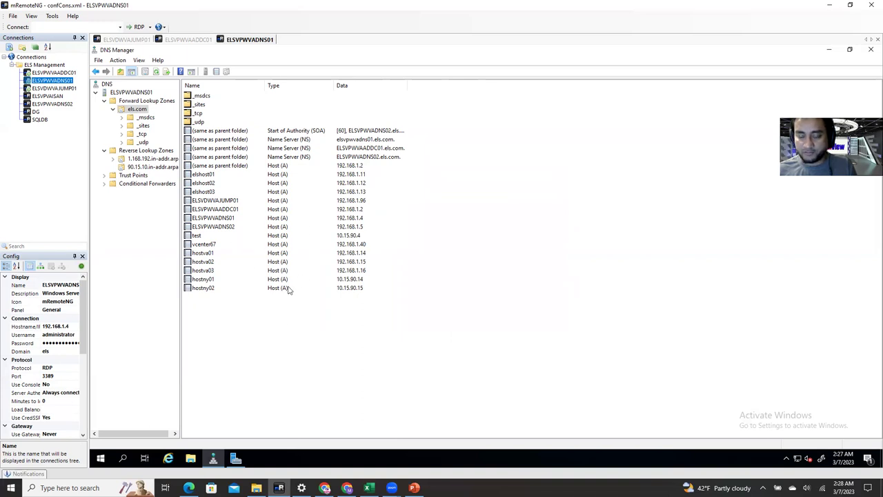
Refresh the els.com and 90.15.10.in-addr.arpa zones to load the new pointer records.
right_click(326, 336)
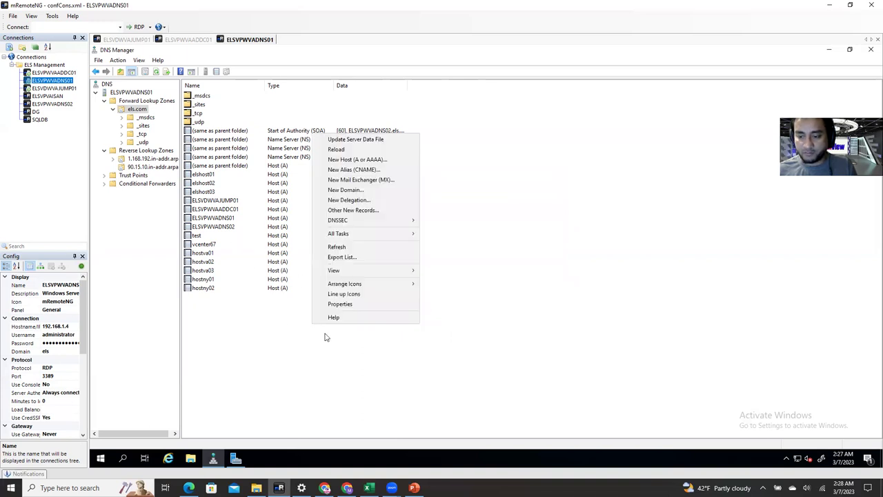
left_click(355, 246)
left_click(148, 159)
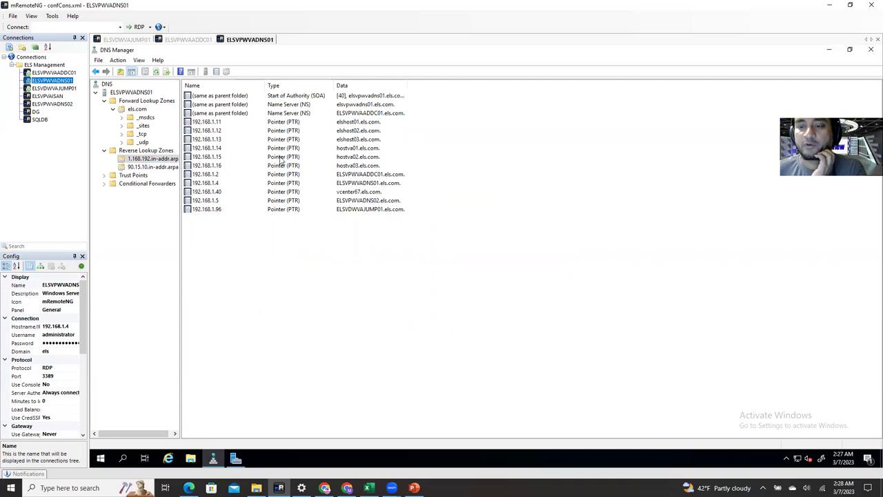
left_click(147, 167)
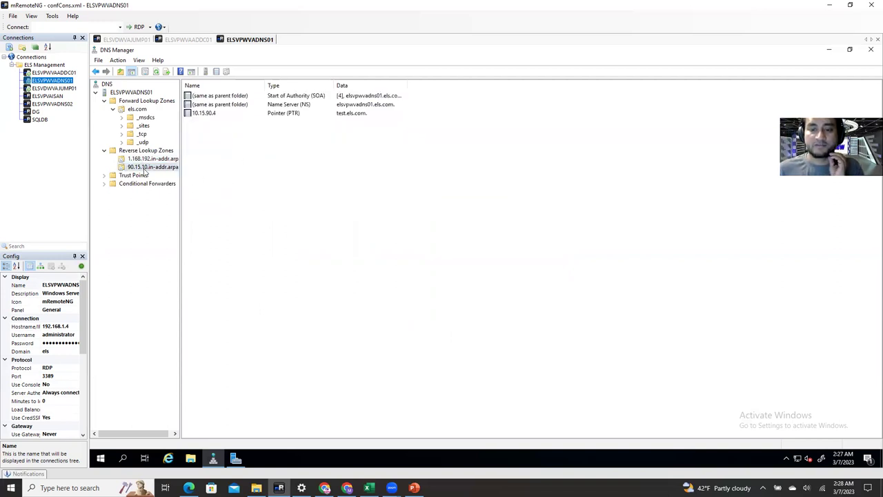
right_click(265, 164)
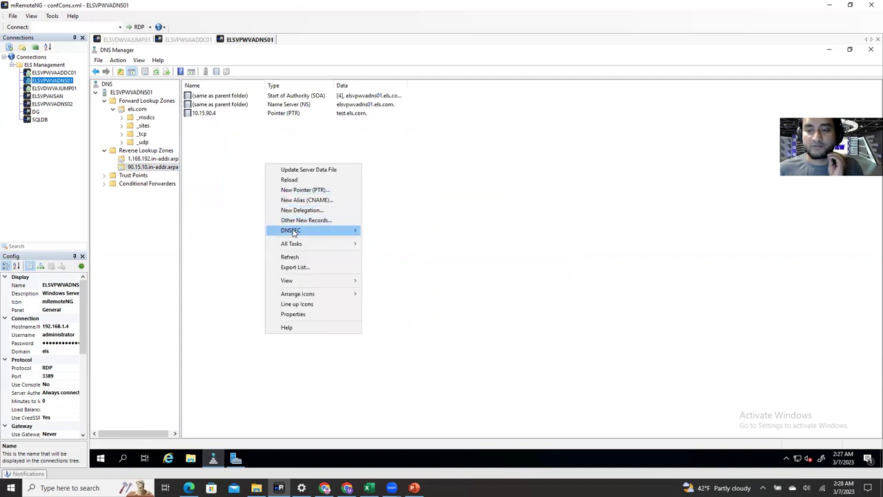
left_click(293, 257)
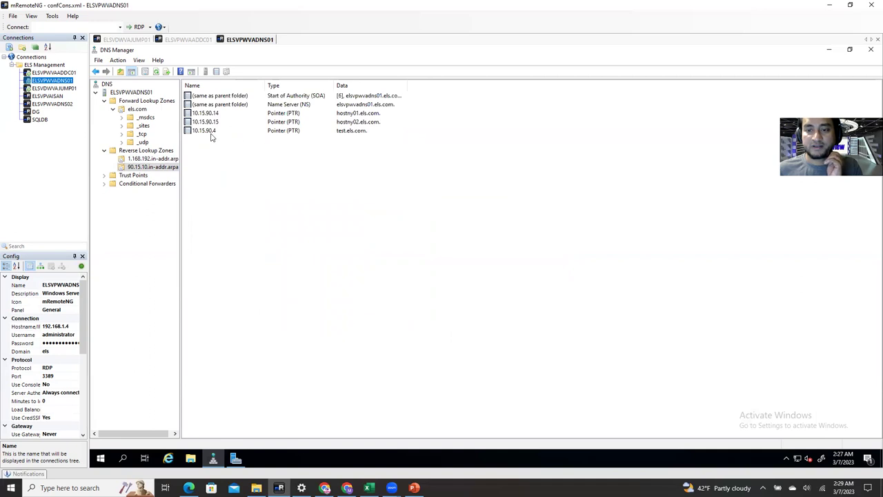
Check the 10.15.90.14 and 10.15.90.15 pointer records, then switch to Lab design.pdf in Edge.
left_click(216, 122)
left_click(218, 113)
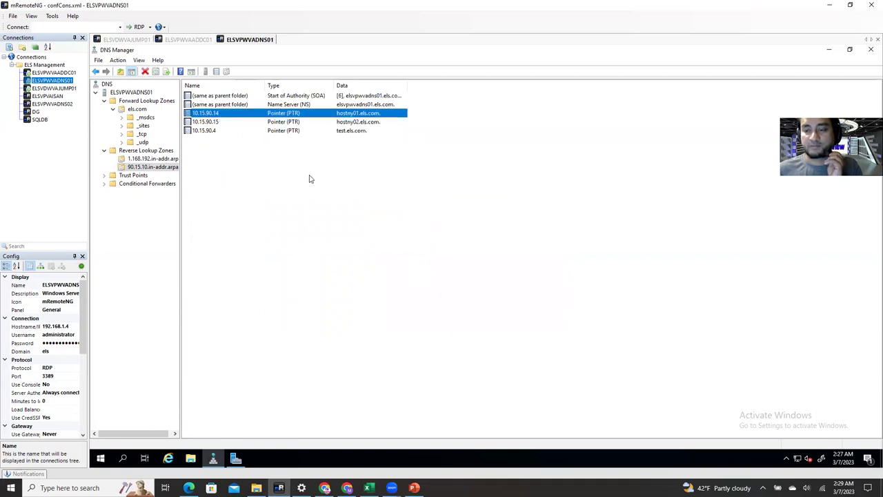
left_click(323, 221)
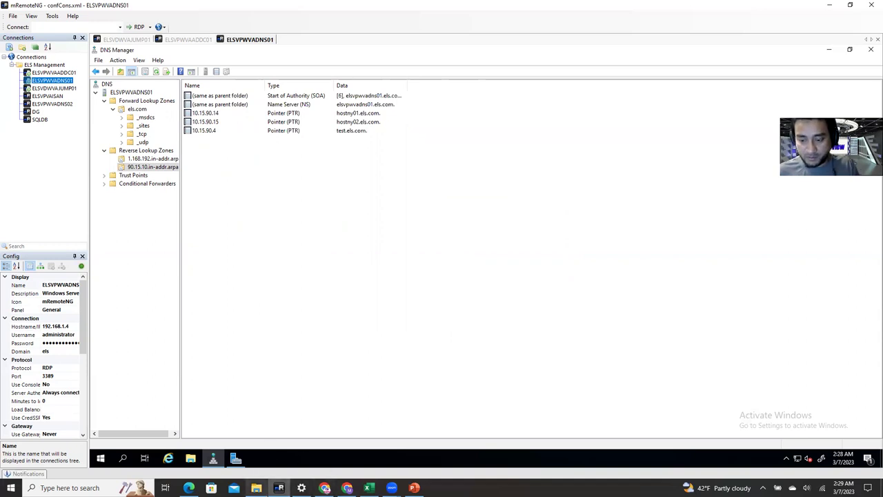
left_click(189, 488)
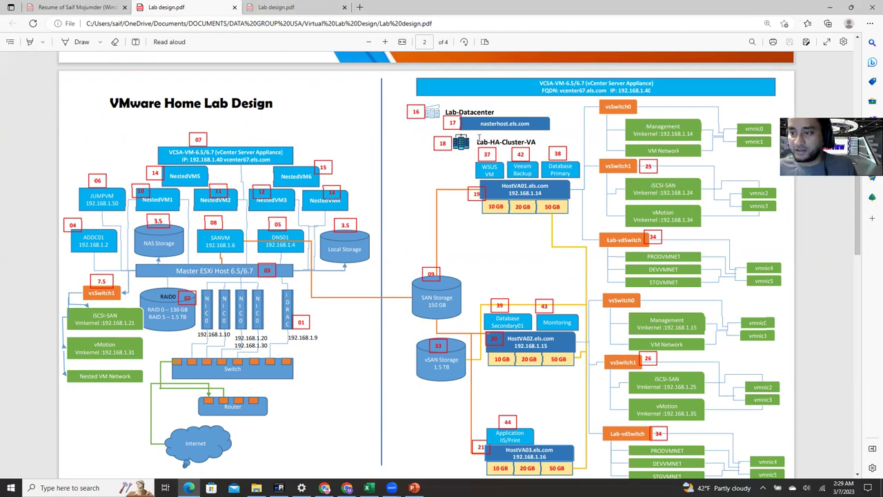
Scroll Lab design.pdf, highlight the Lab-HA-Cluster-VA label, then return to mRemoteNG.
left_click_drag(479, 139, 534, 142)
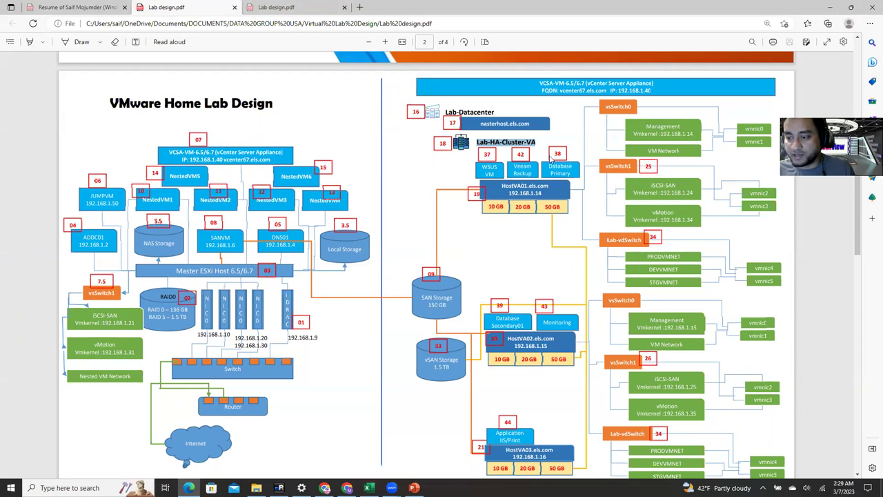
scroll(523, 341, "down", 4)
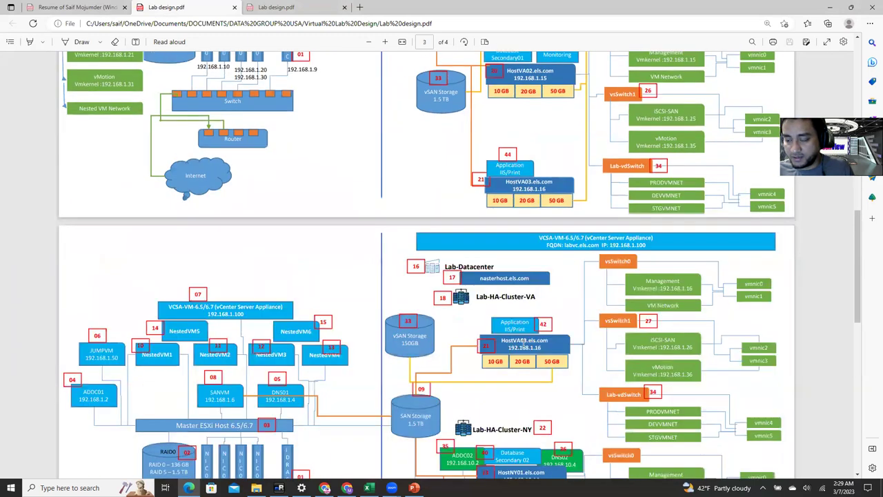
scroll(523, 340, "down", 1)
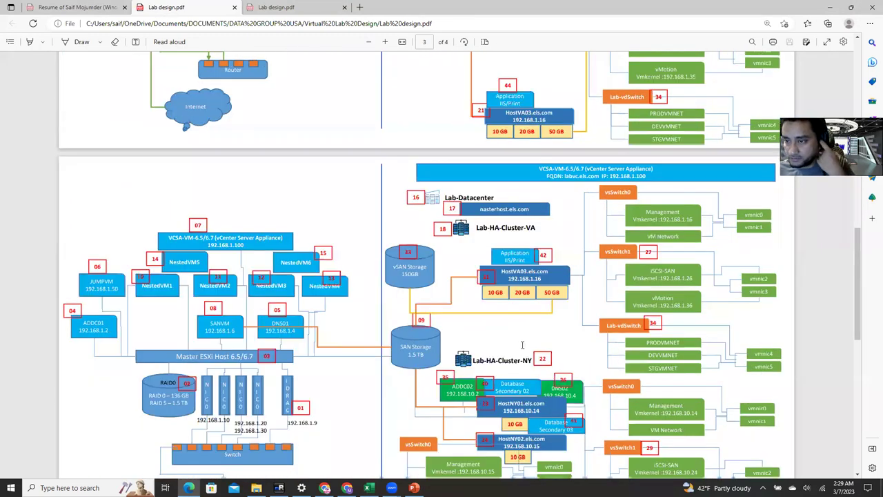
scroll(523, 345, "down", 1)
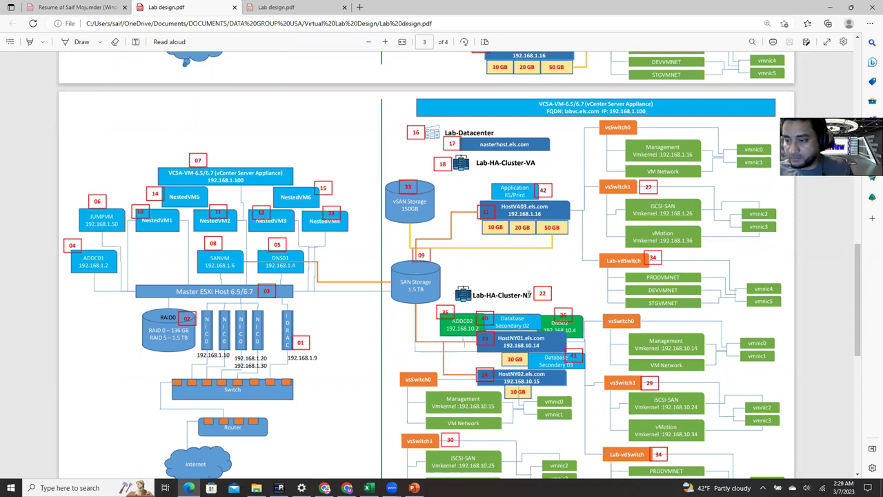
scroll(535, 274, "up", 4)
scroll(535, 273, "up", 4)
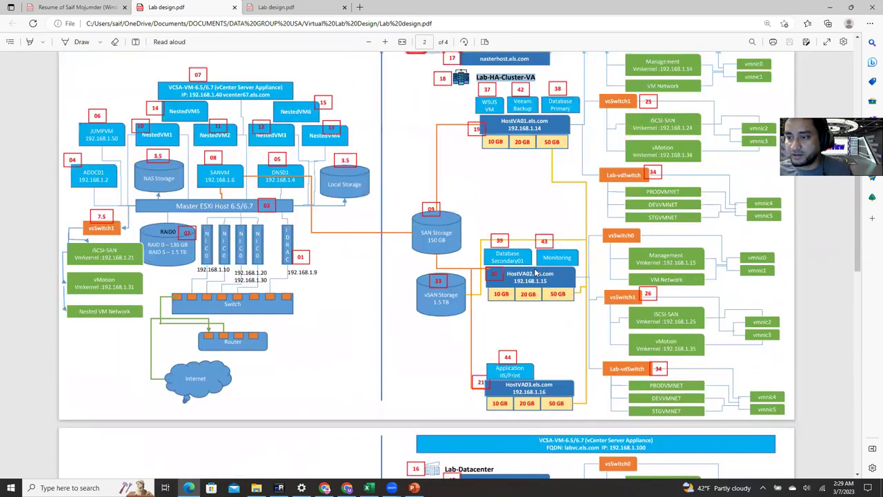
scroll(547, 299, "down", 4)
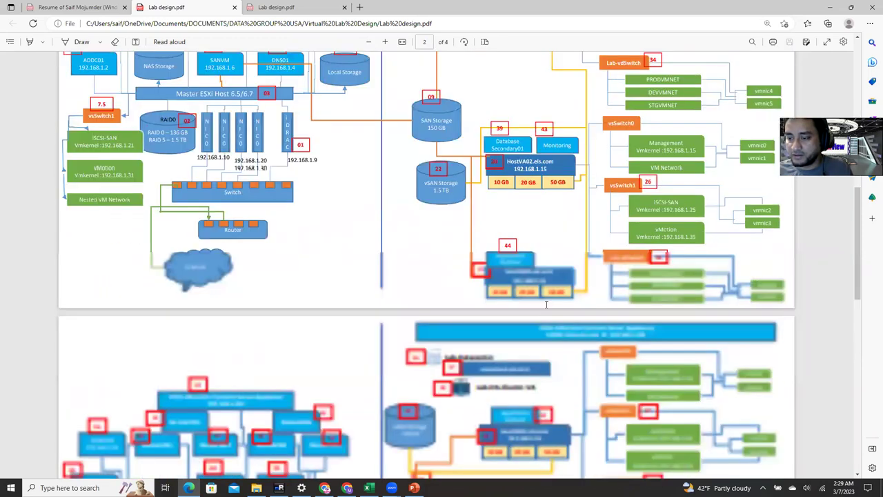
scroll(545, 311, "down", 3)
left_click_drag(476, 231, 536, 232)
key("ctrl+c")
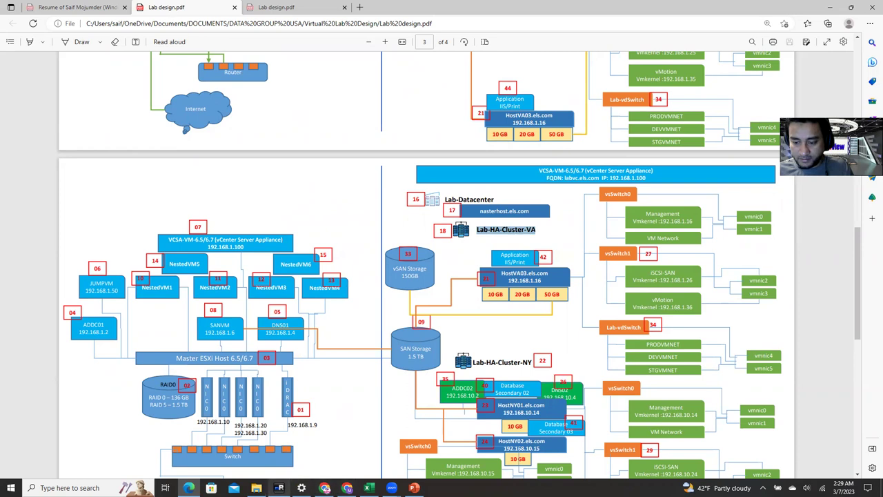
left_click(279, 488)
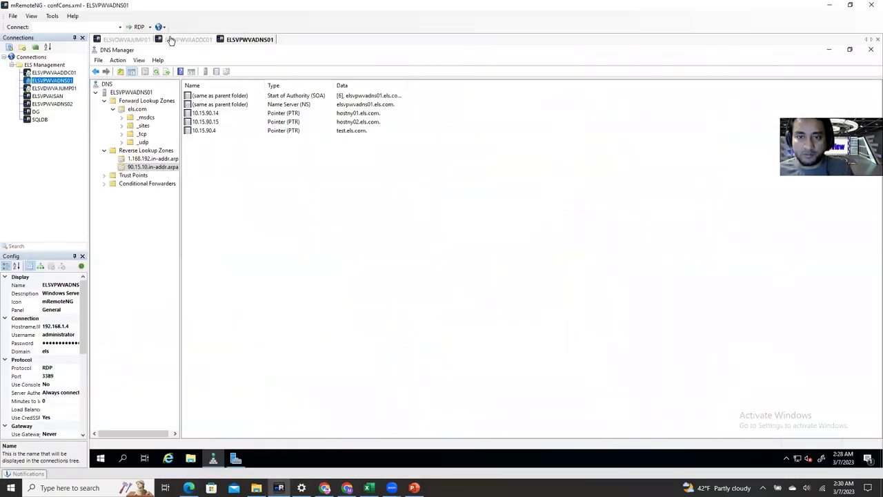
Open vSphere Client in Chrome on ADDC01 and browse the STD1 and STD2 folders.
left_click(170, 40)
left_click(280, 458)
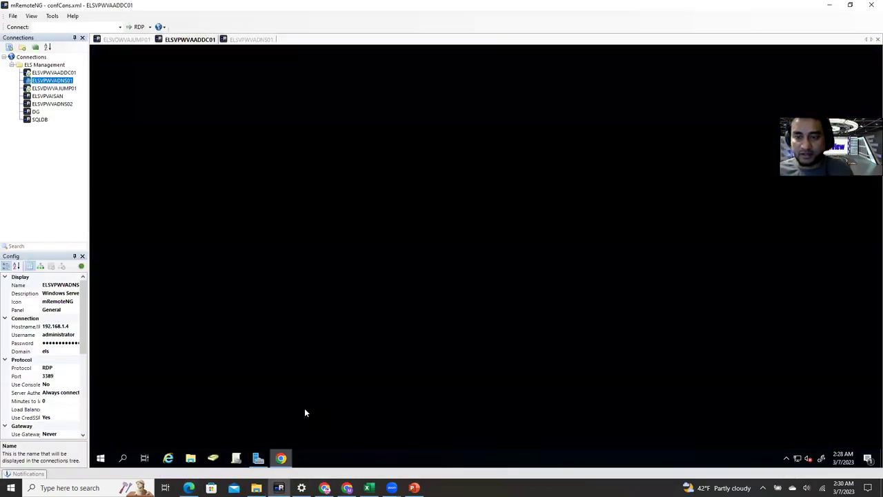
left_click(138, 52)
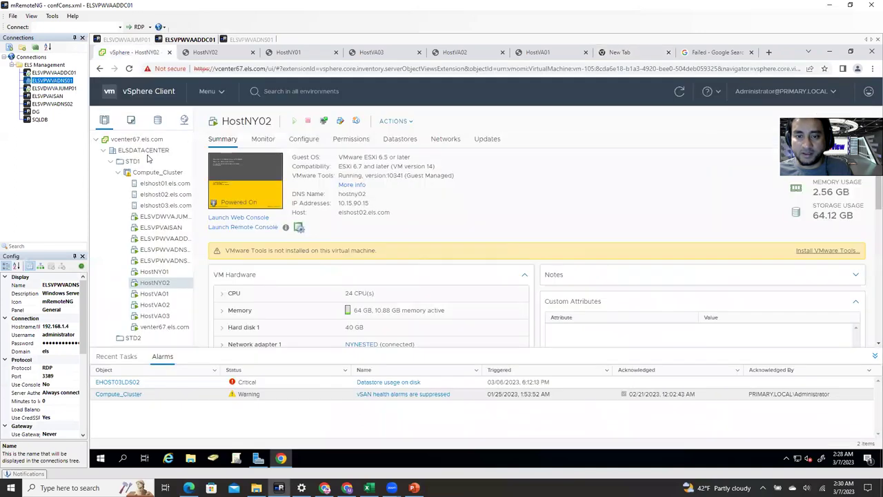
left_click(118, 174)
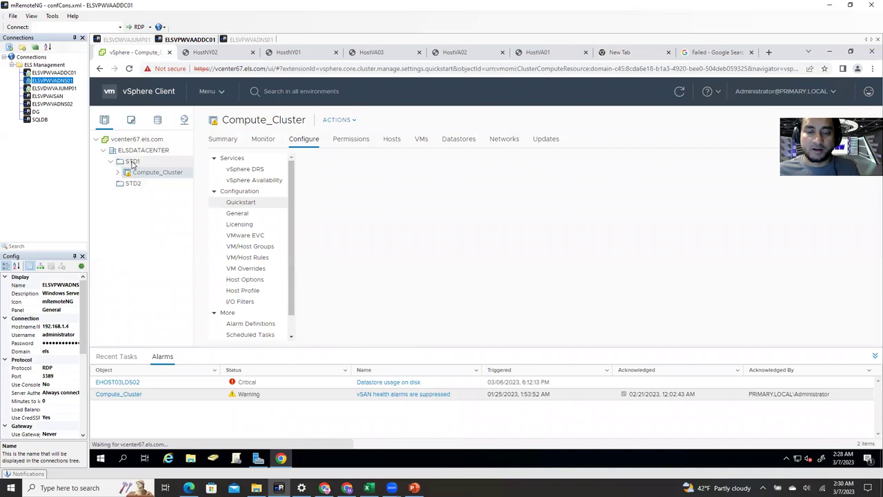
left_click(135, 163)
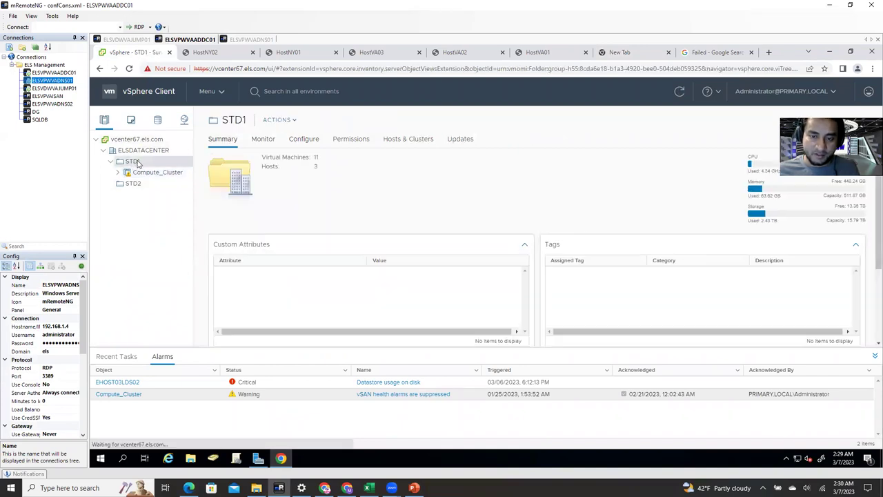
right_click(137, 163)
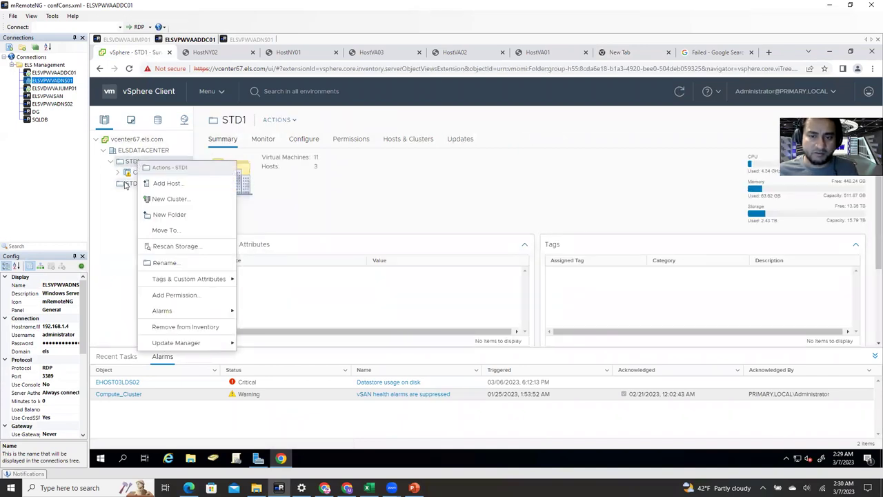
left_click(135, 183)
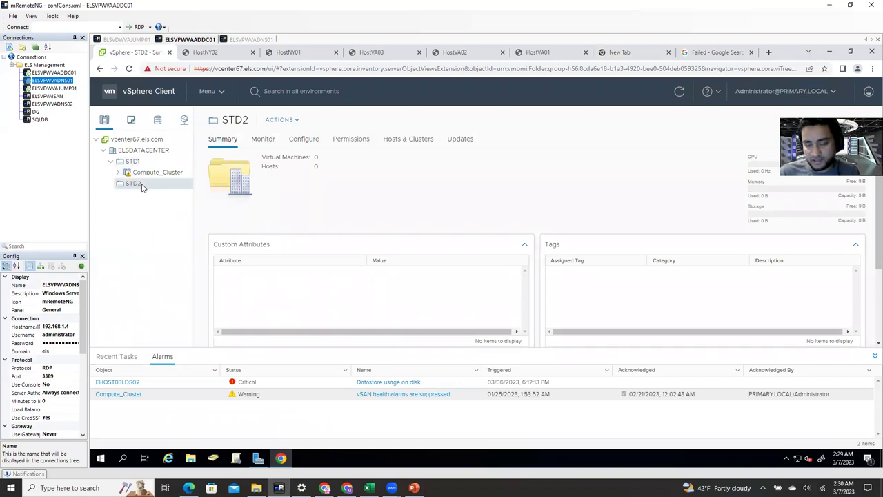
right_click(143, 190)
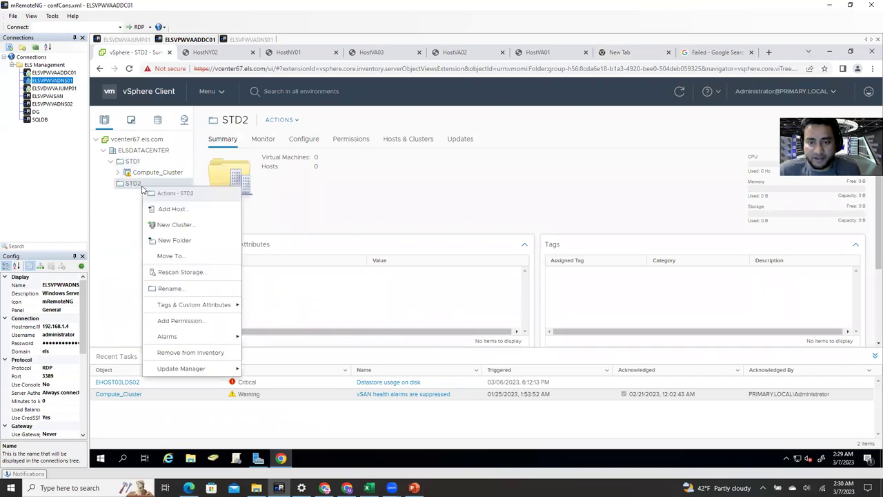
left_click(136, 163)
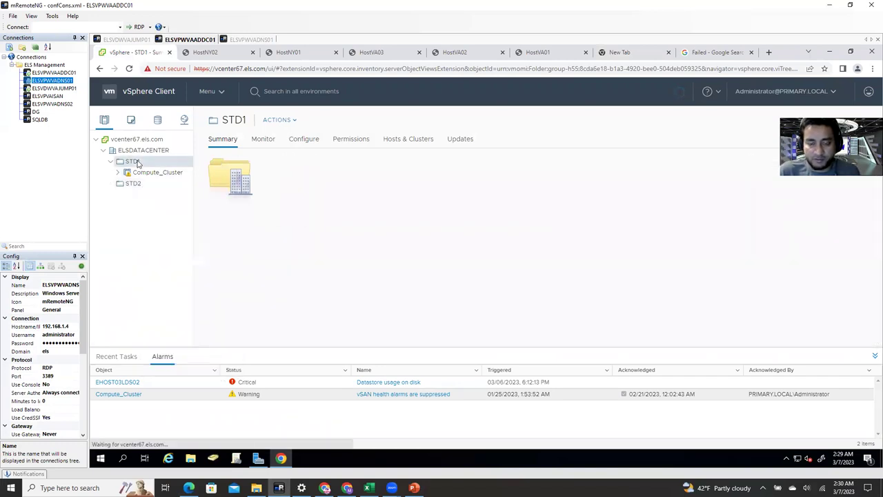
Create cluster Lab-HA-Cluster-VA in the STD1 folder and open it.
right_click(137, 163)
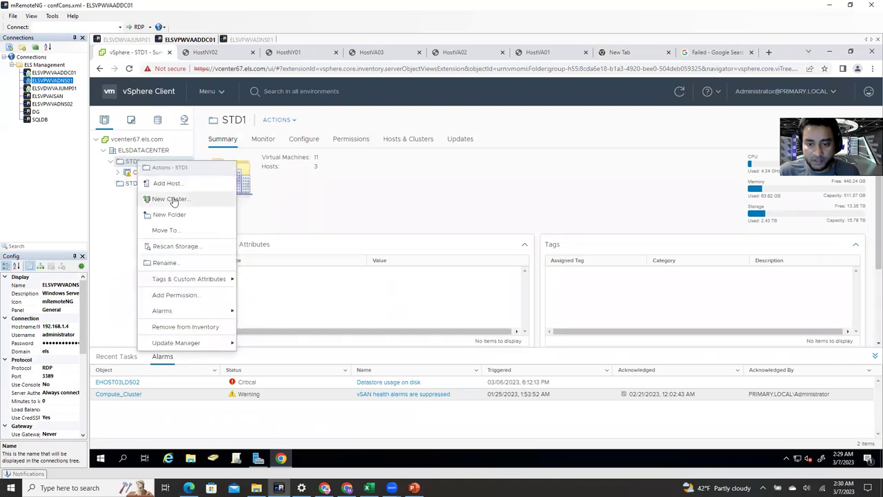
left_click(173, 200)
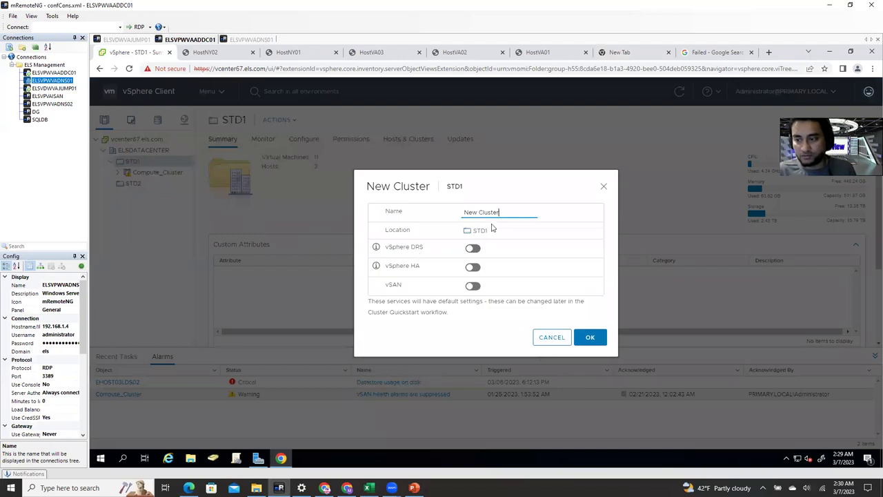
left_click_drag(500, 212, 449, 209)
key("ctrl+v")
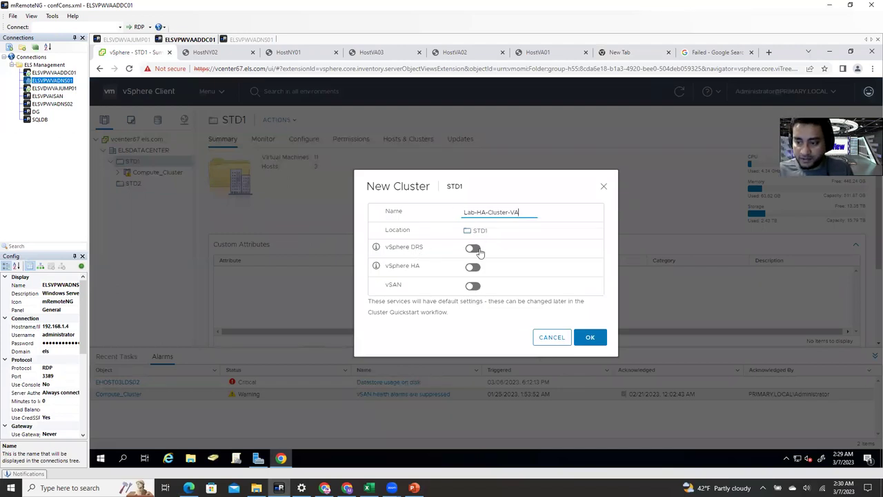
left_click(591, 339)
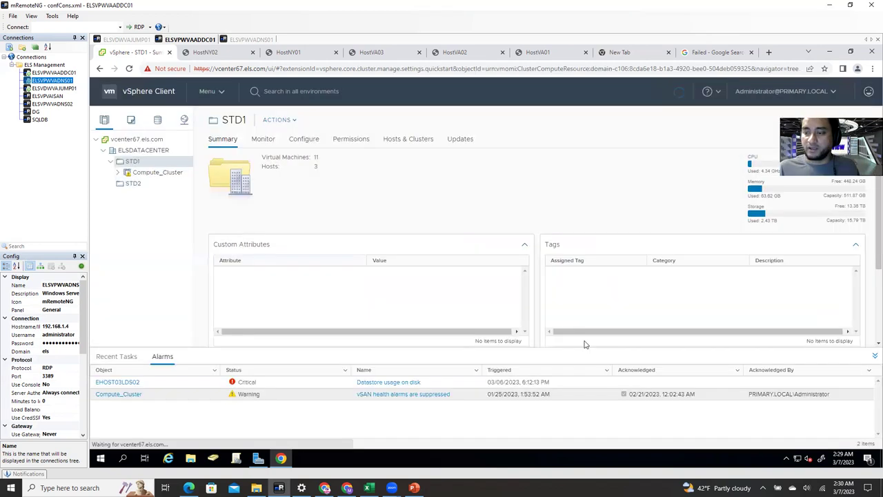
left_click(165, 184)
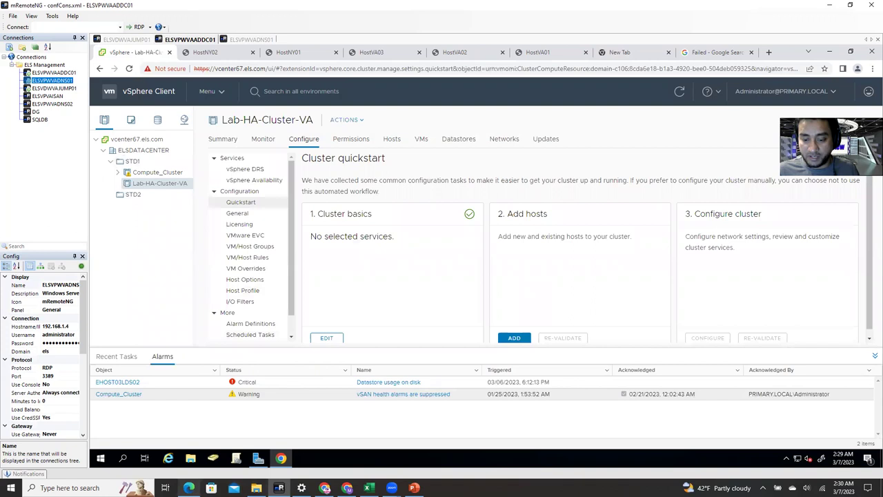
Highlight Lab-HA-Cluster-NY in the lab design PDF, then return to the vSphere session.
left_click(188, 488)
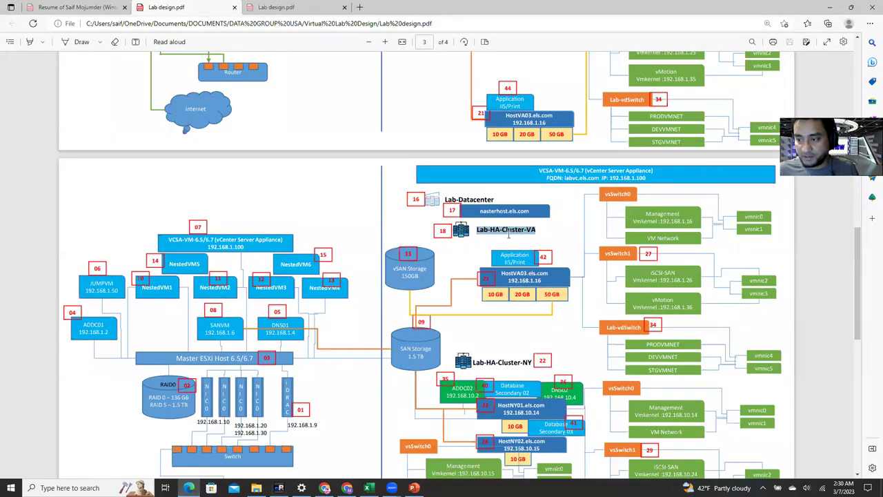
scroll(533, 236, "down", 3)
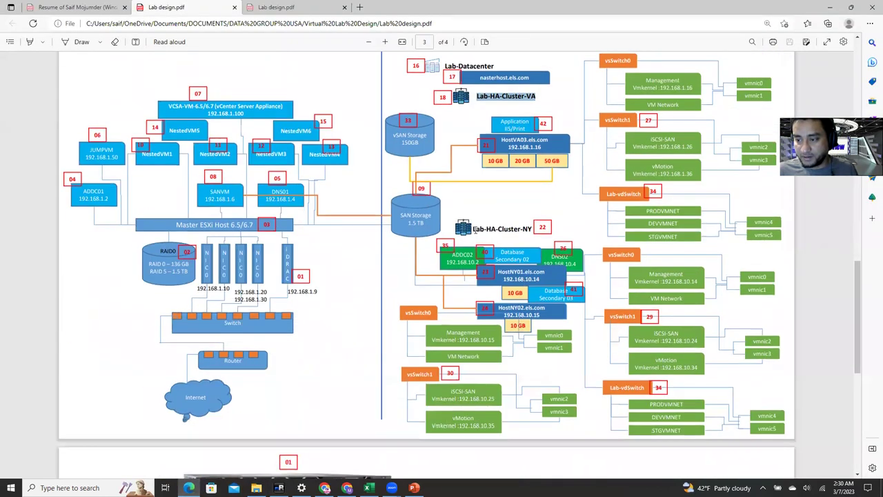
left_click_drag(473, 229, 531, 229)
key("ctrl+c")
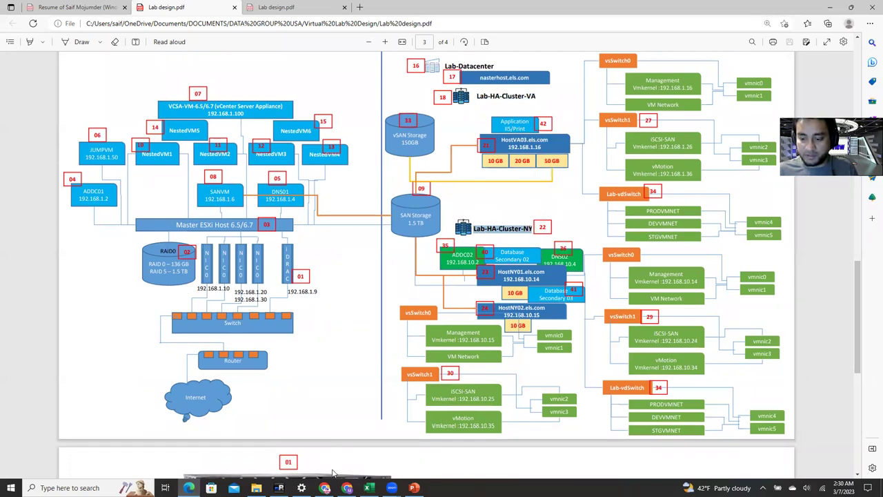
mouse_move(279, 487)
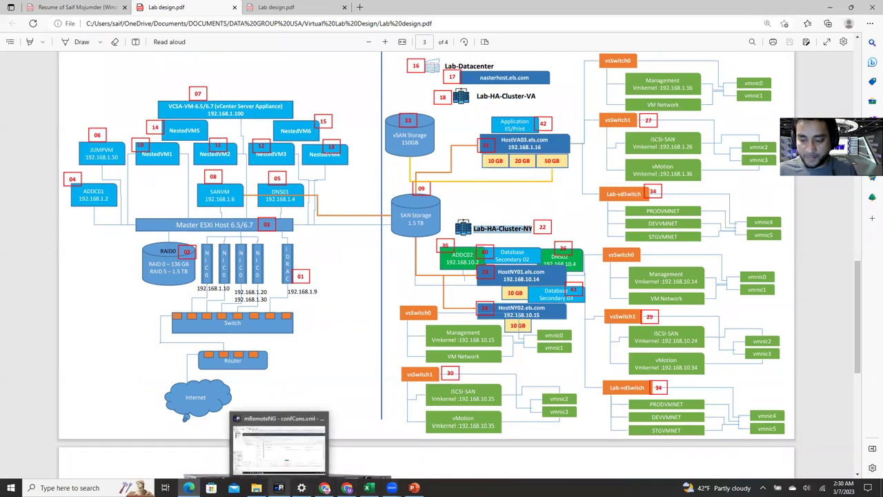
left_click(289, 464)
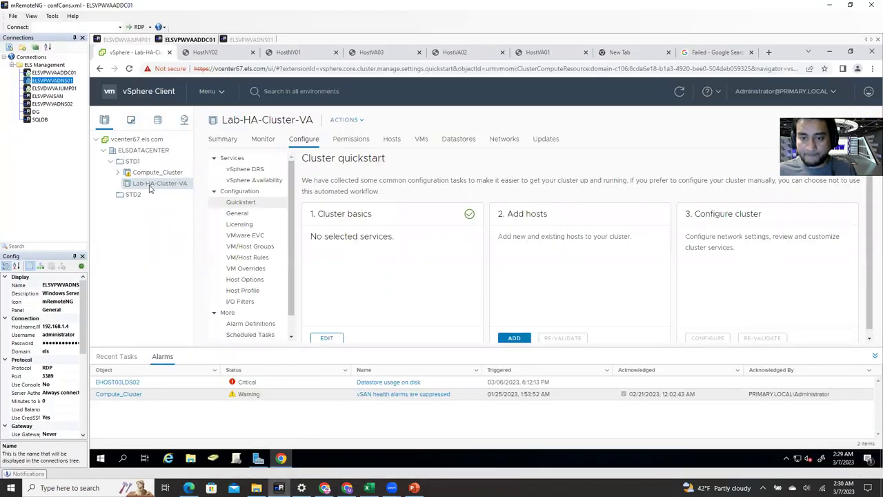
Start a new cluster named Lab-HA-Cluster-NY under STD1, then cancel it.
left_click(131, 161)
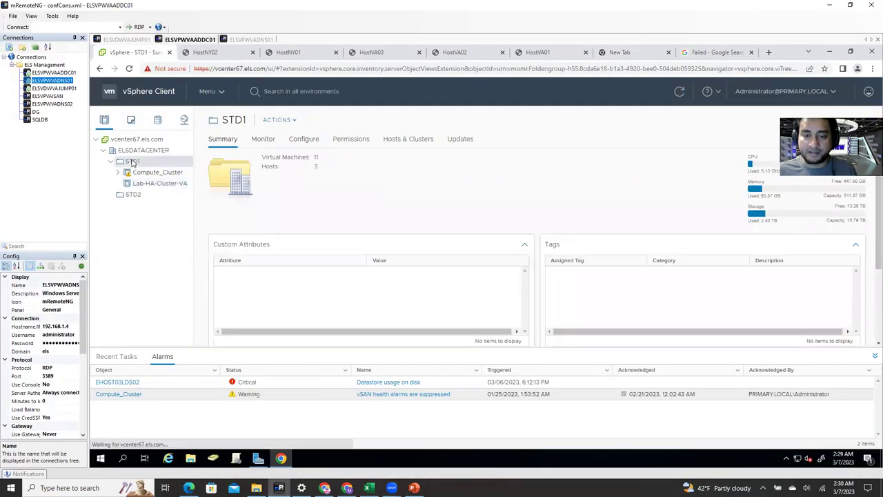
right_click(133, 163)
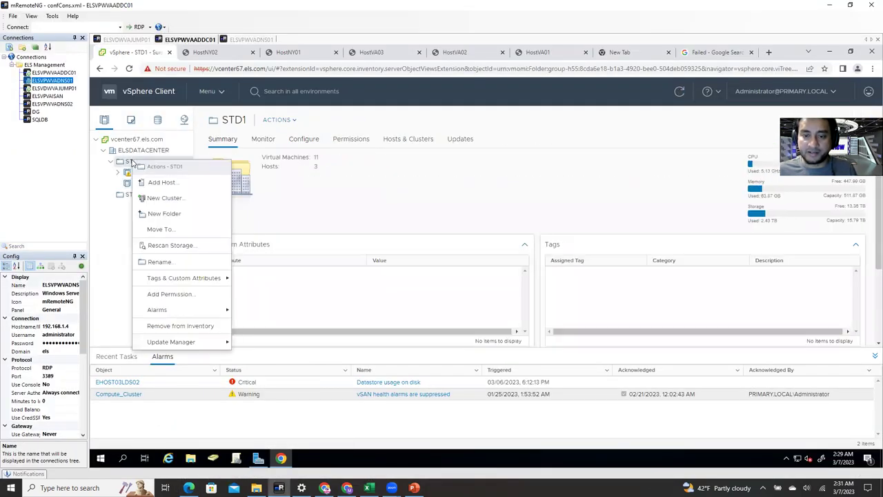
left_click(166, 198)
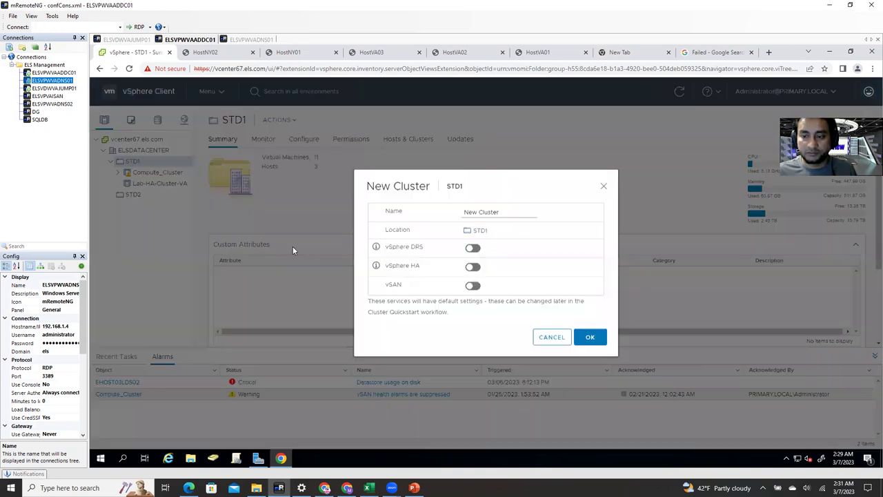
left_click_drag(509, 212, 459, 211)
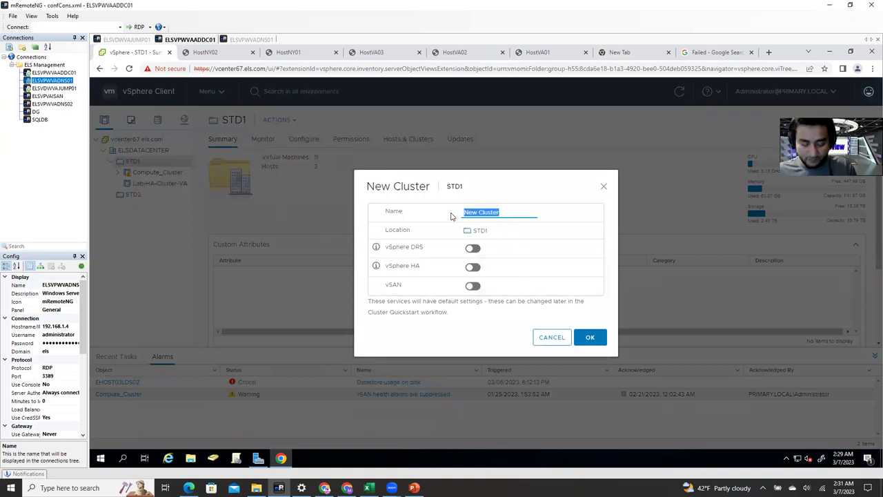
key("ctrl+v")
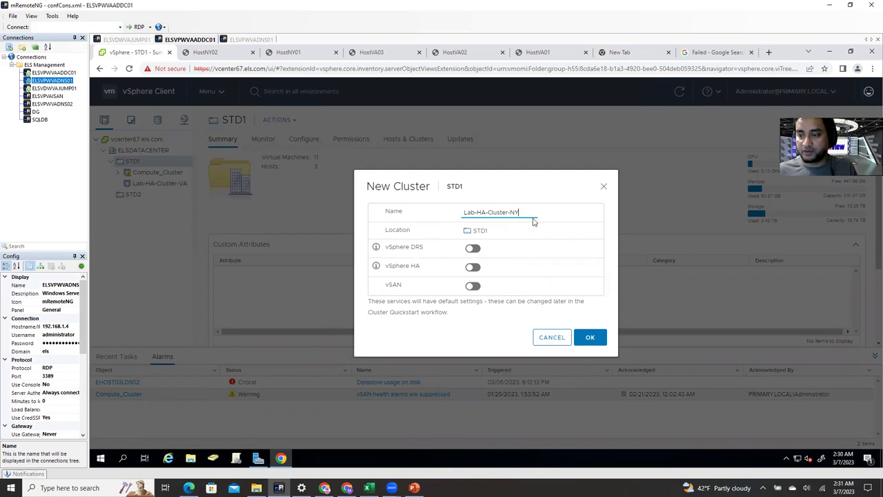
left_click(604, 188)
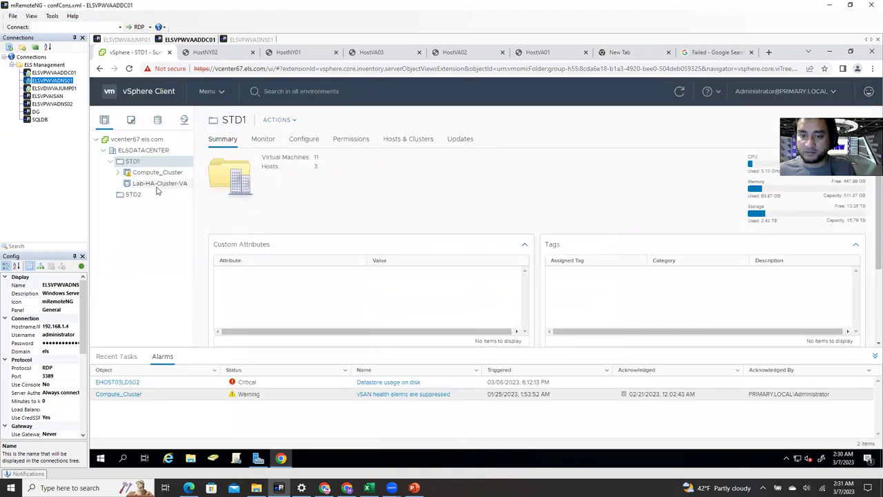
Create cluster Lab-HA-Cluster-NY in the STD2 folder with DRS, HA and vSAN left off.
left_click(133, 196)
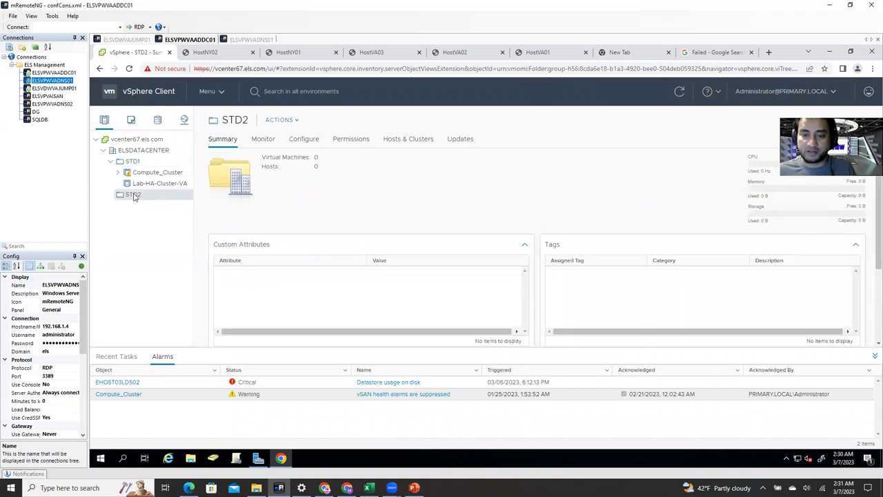
right_click(133, 196)
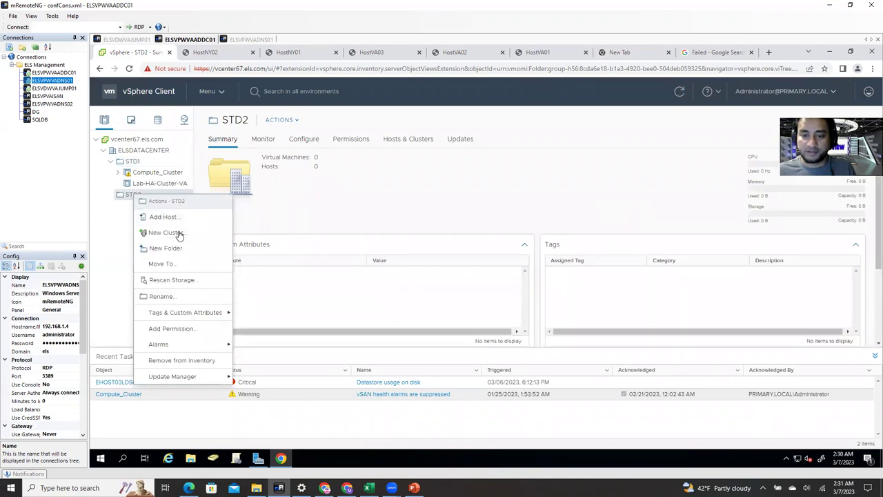
left_click(214, 233)
left_click_drag(499, 212, 428, 214)
left_click(505, 213)
type("Lab-HA-Cluster-NY")
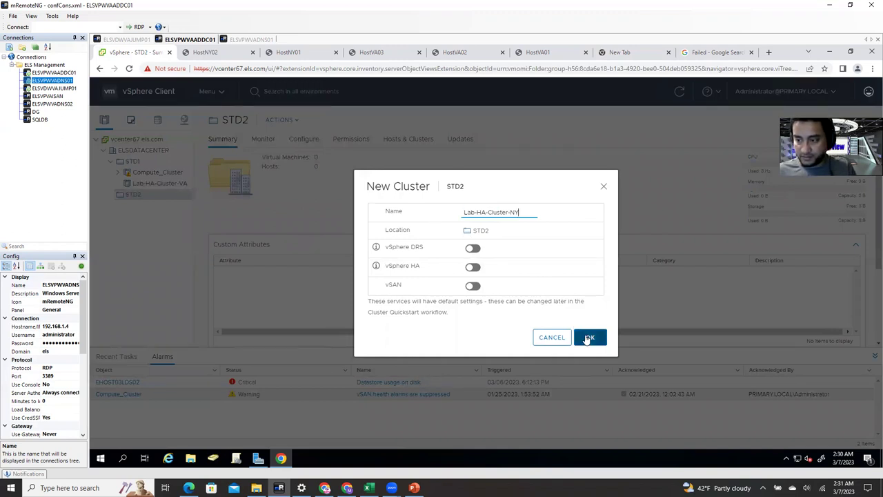
left_click(588, 338)
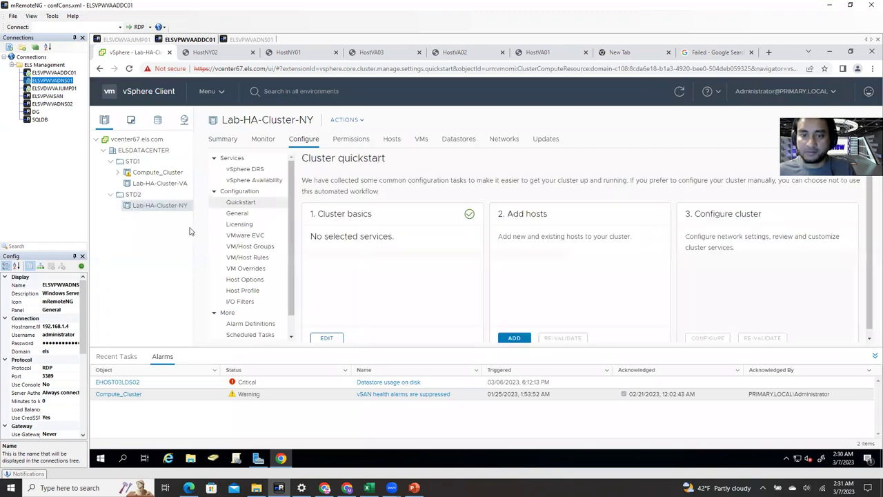
Rename the STD2 folder to NY-DATACENTER.
right_click(135, 195)
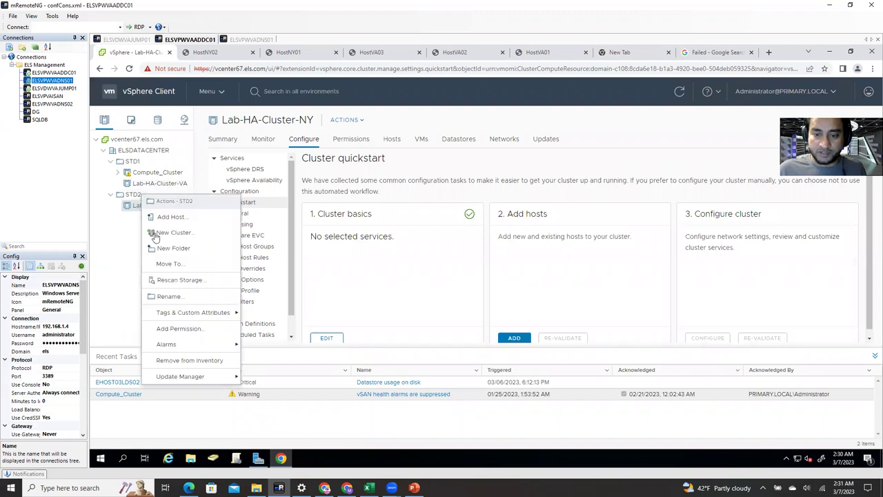
left_click(136, 196)
right_click(135, 196)
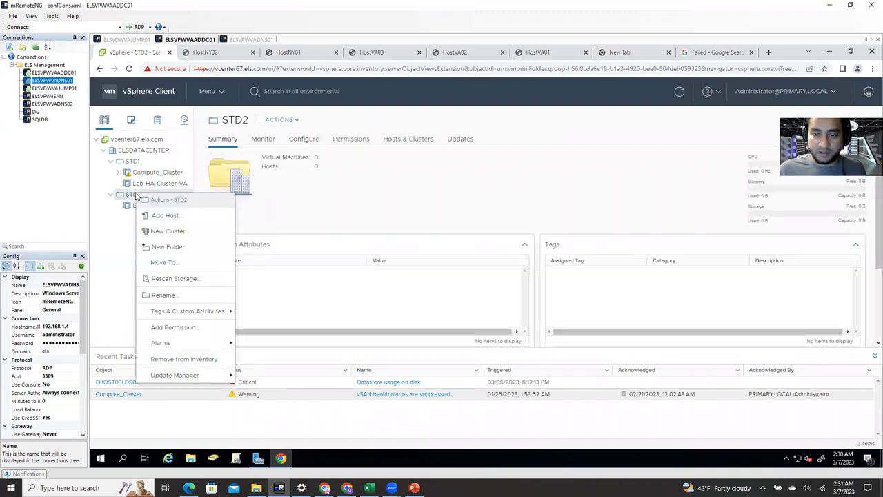
left_click(183, 296)
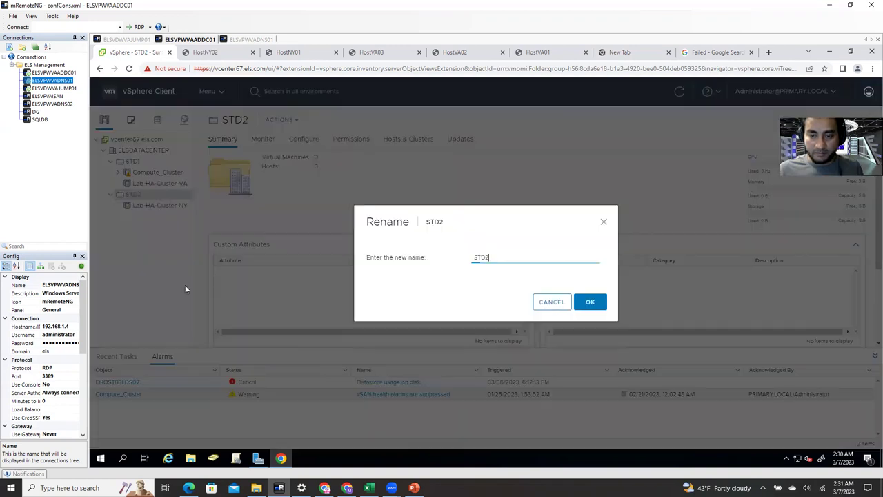
left_click_drag(501, 257, 449, 257)
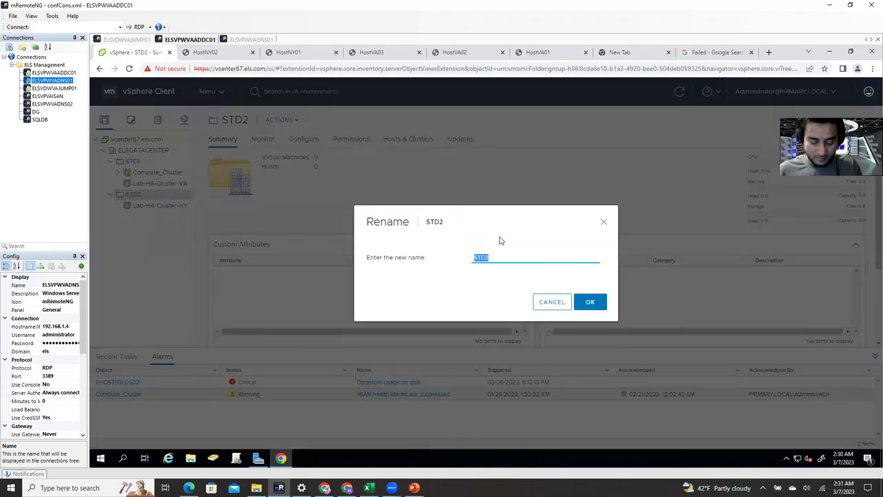
type("NYDATACENTER")
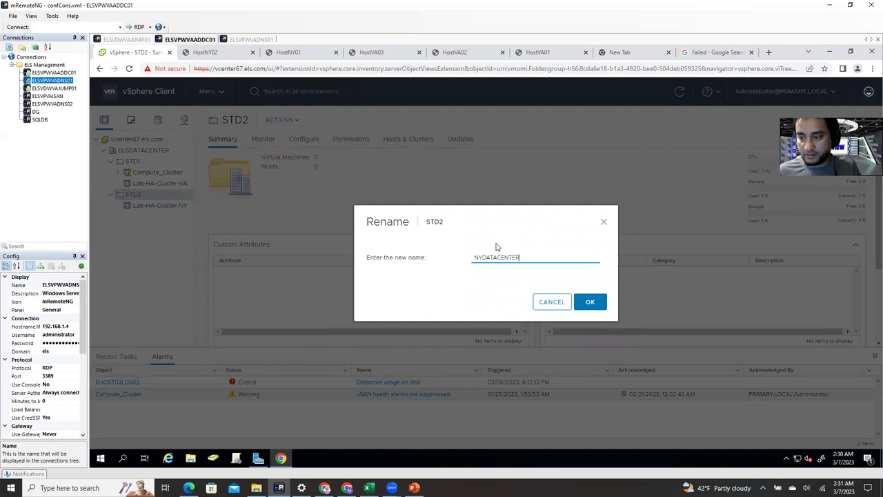
type("-")
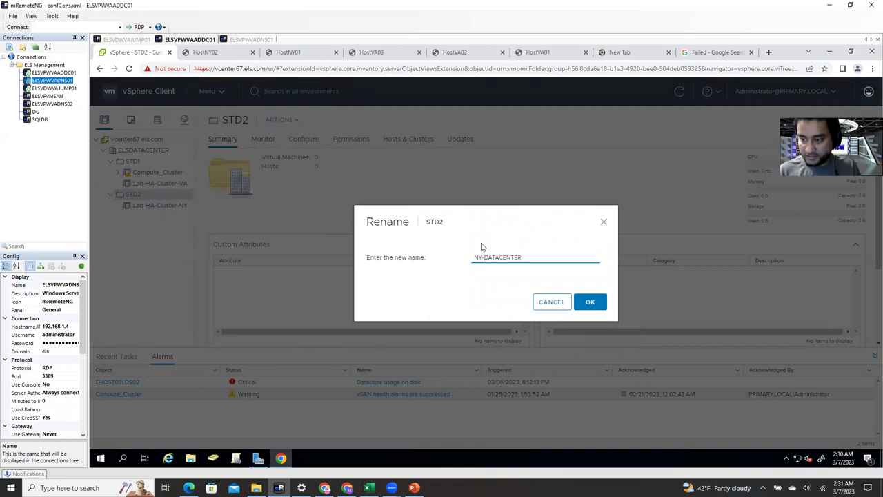
left_click(590, 302)
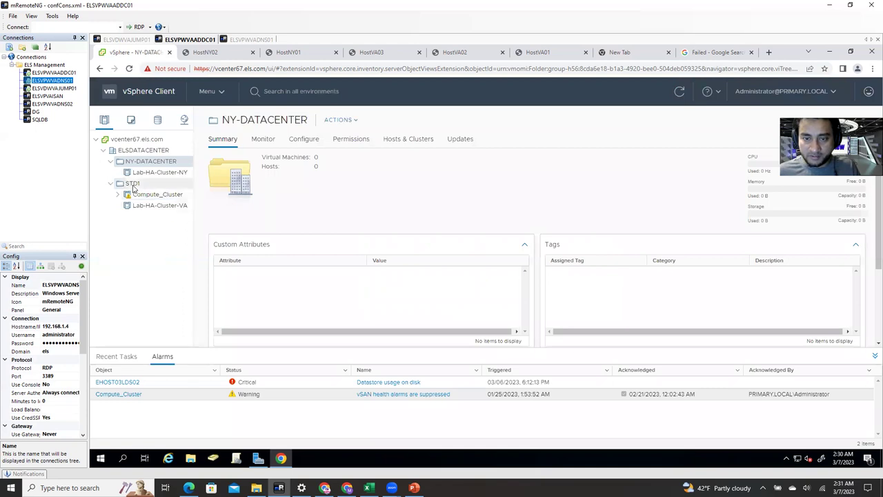
Rename the STD1 folder to VA-DATACENTER.
left_click(133, 184)
right_click(135, 188)
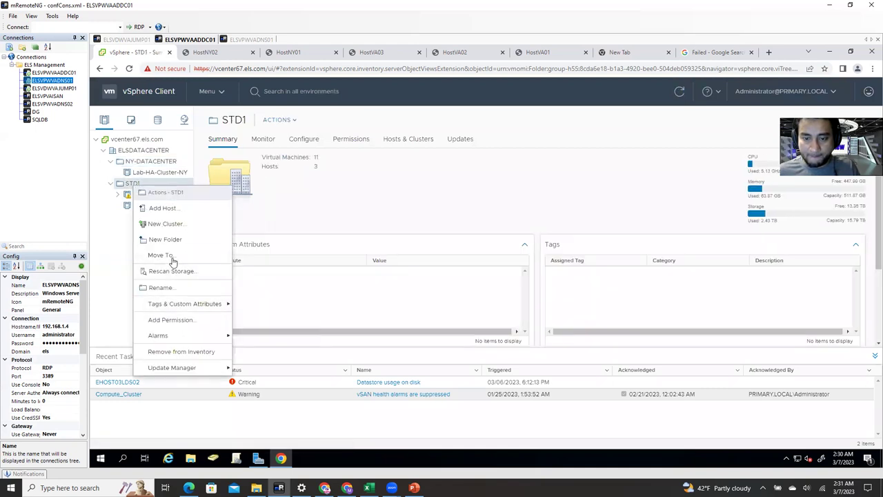
left_click(163, 287)
double_click(468, 260)
type("VA")
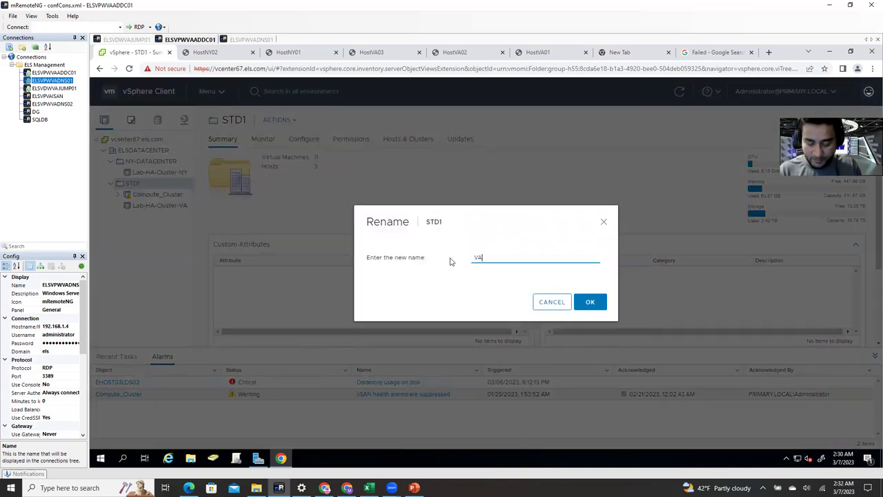
type("-DATACENTER")
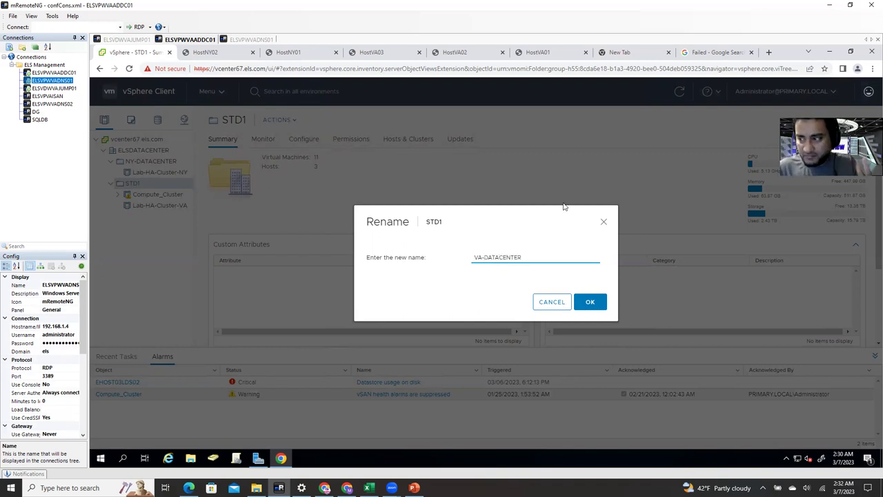
left_click(601, 300)
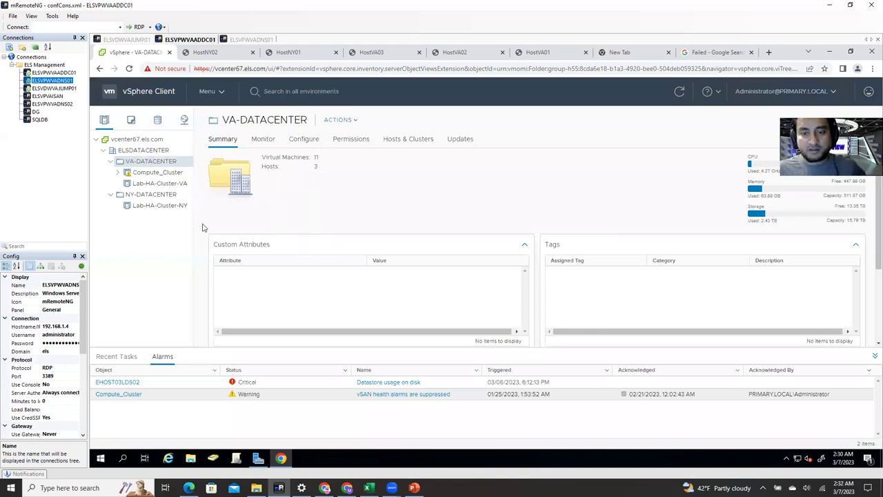
Start adding hosts to Lab-HA-Cluster-VA, entering hostva01.els.com with user root and its password.
left_click(155, 185)
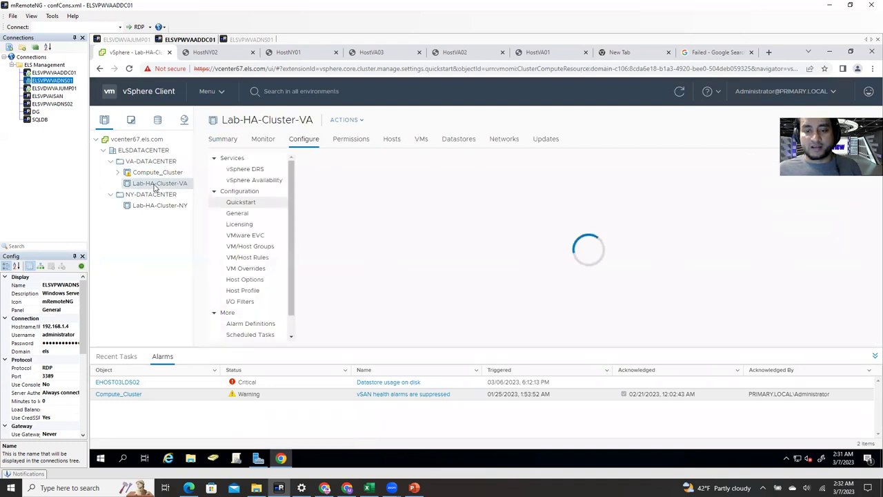
right_click(156, 187)
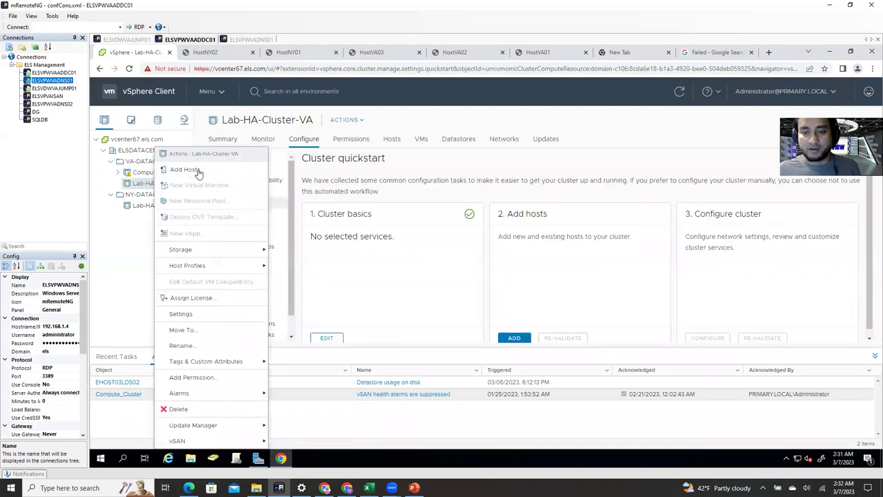
left_click(198, 170)
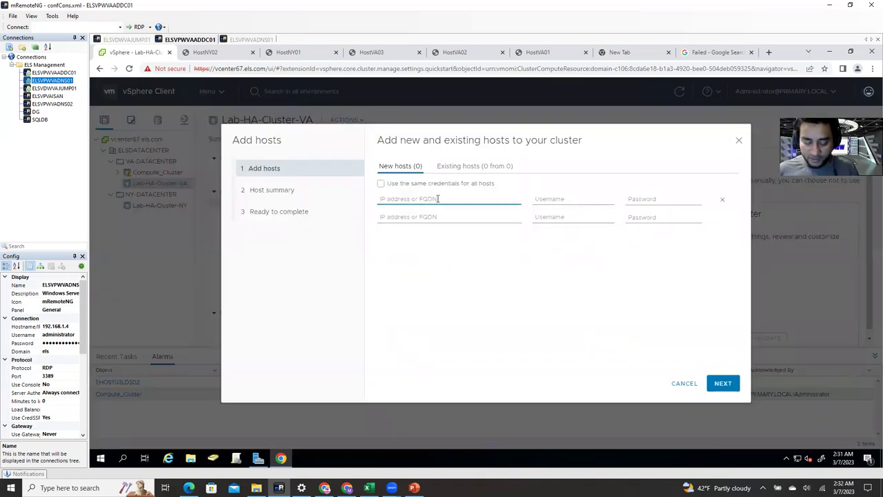
type("hostva01")
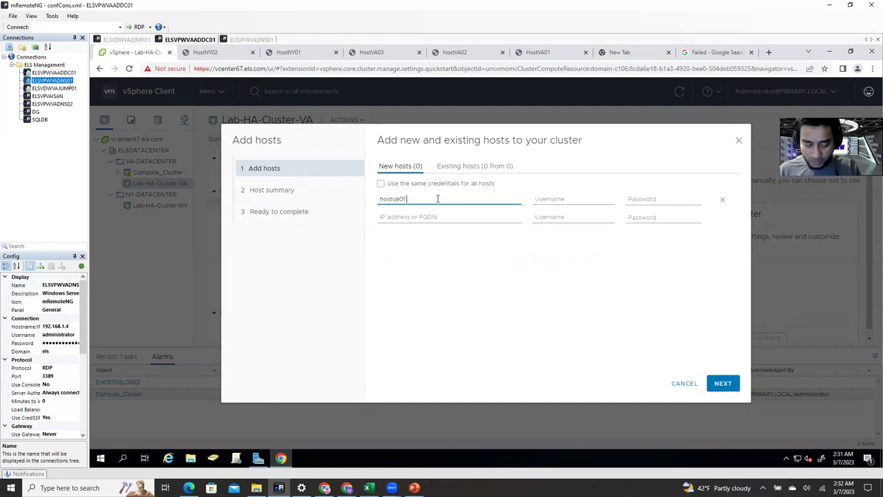
type(".els.com")
left_click_drag(438, 198, 302, 203)
key("ctrl+c")
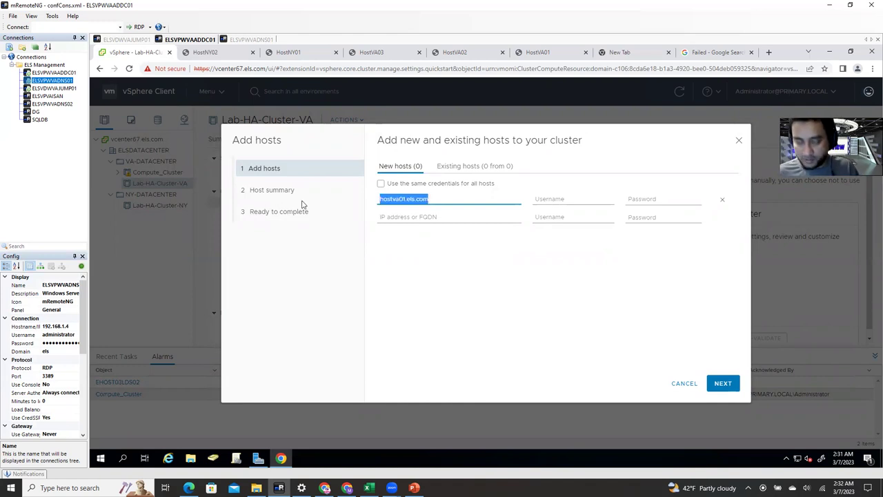
left_click(549, 198)
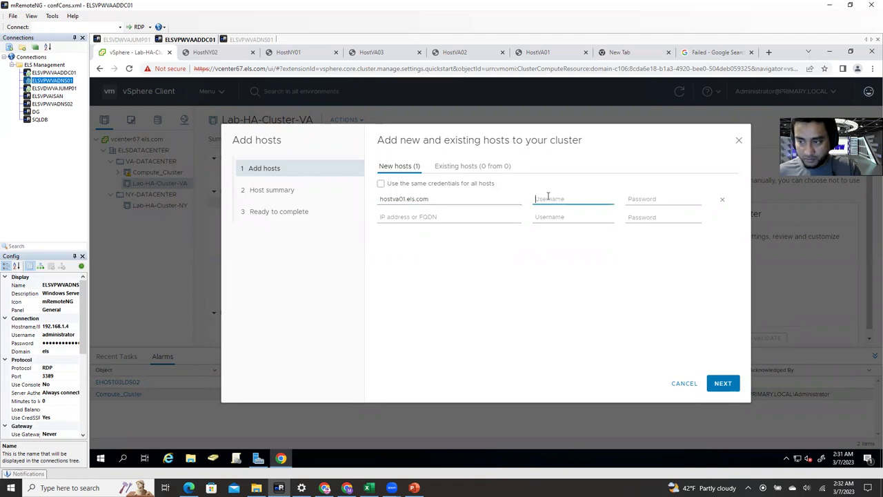
type("root")
key("Tab")
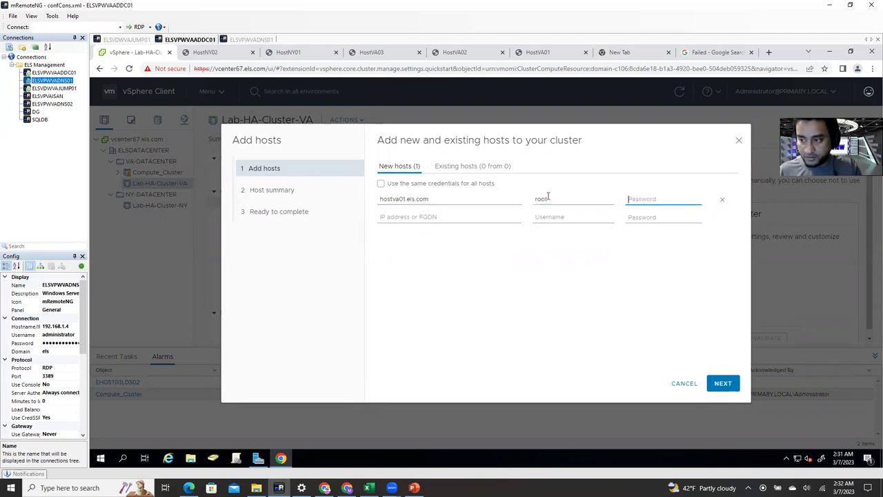
type("••")
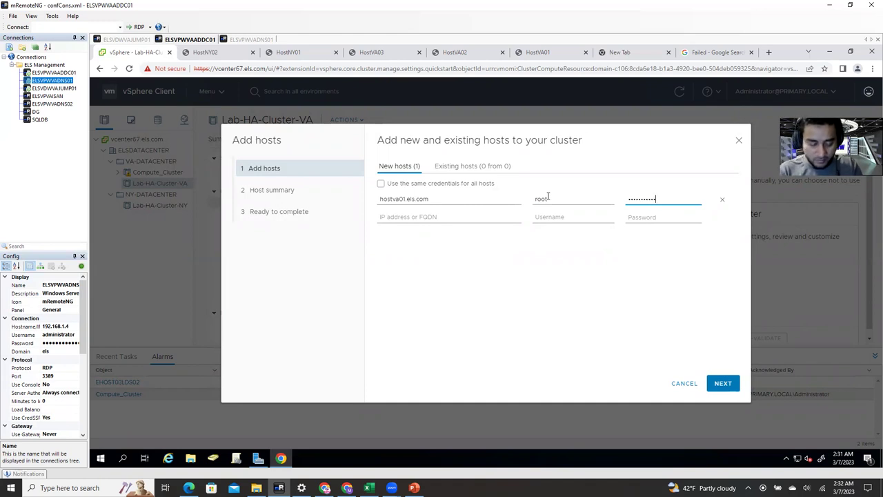
Add host rows for hostva02.els.com and hostva03.els.com.
left_click(494, 218)
key("ctrl+v")
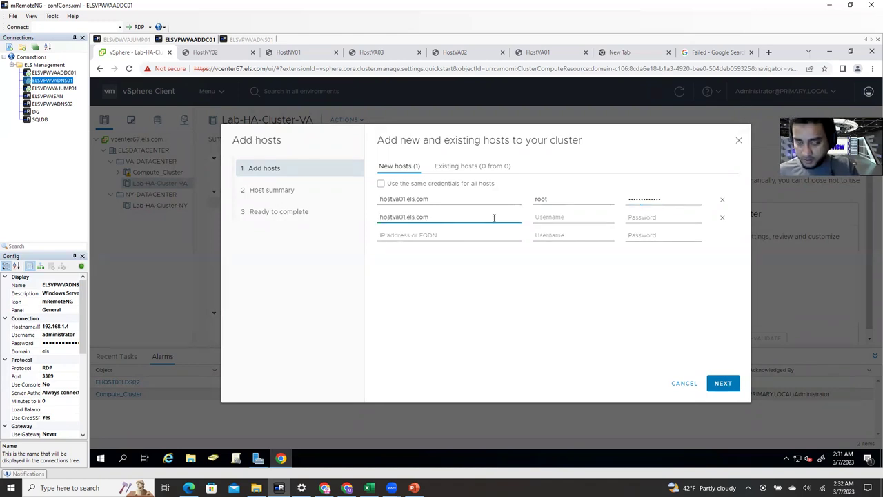
key("Left")
key("Left")
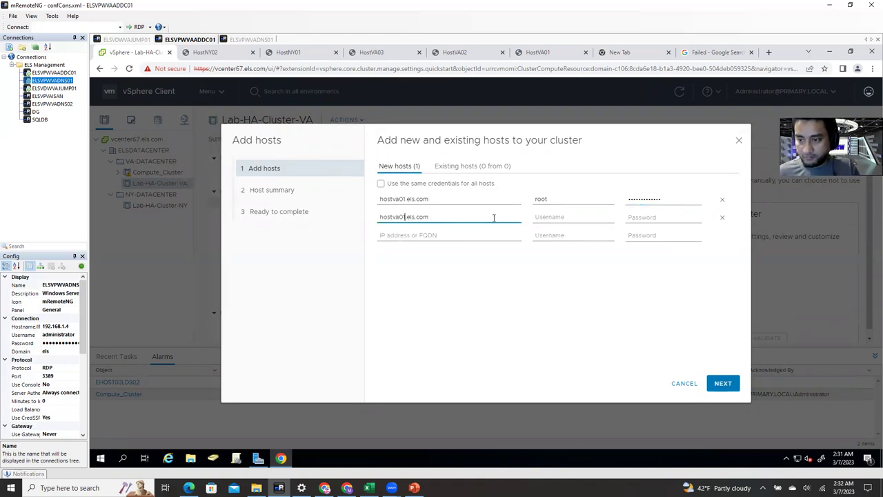
key("BackSpace")
type("2")
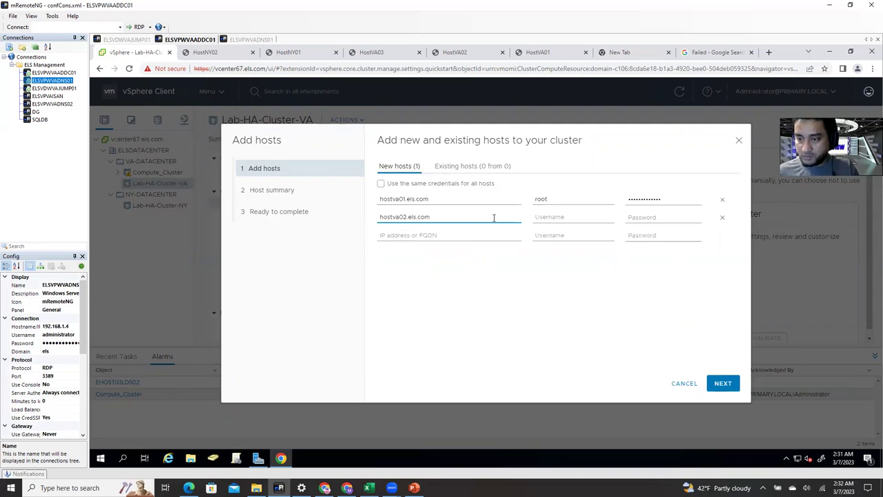
left_click(445, 234)
key("ctrl+v")
left_click(404, 235)
key("BackSpace")
type("3")
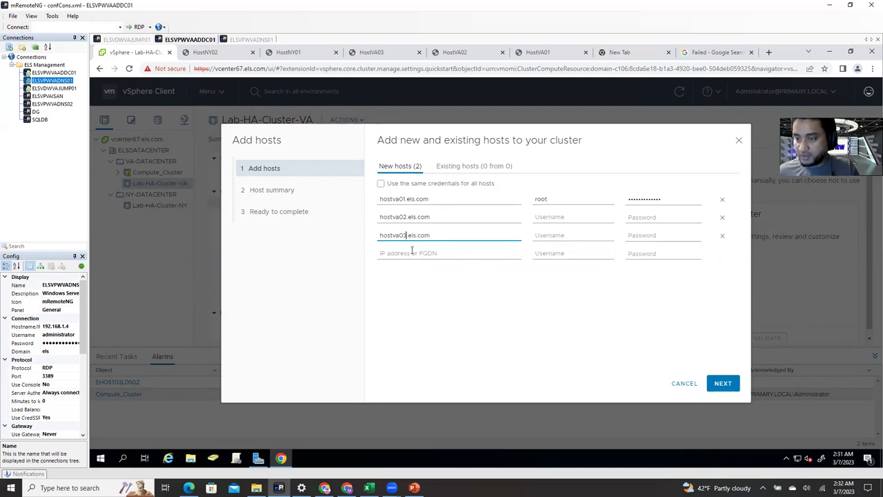
Enter username root and the root password for hostva02 and hostva03.
left_click(592, 217)
type("root")
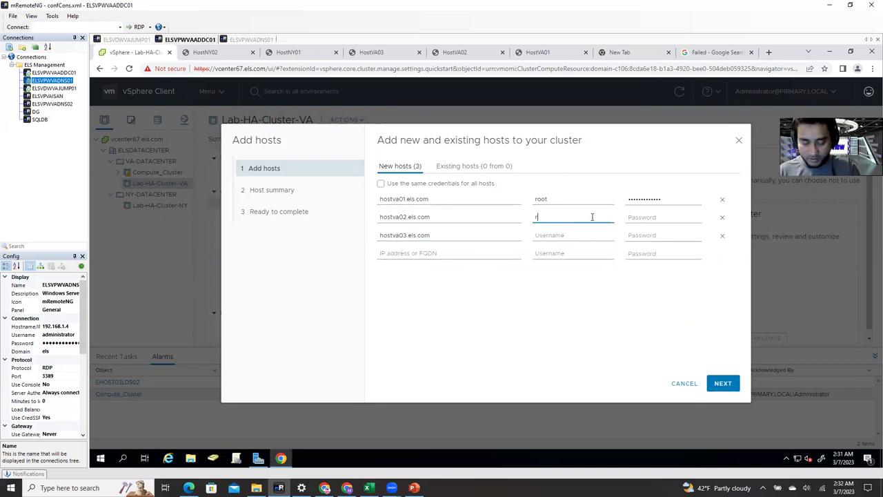
left_click(590, 232)
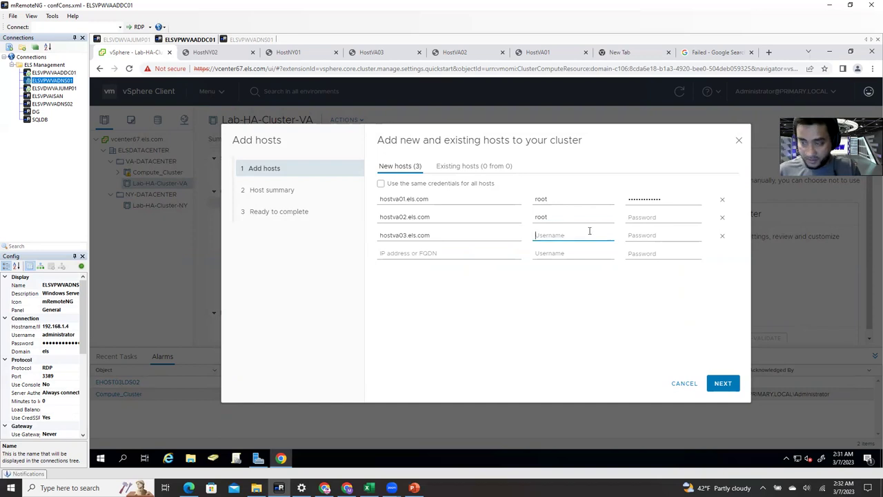
type("root")
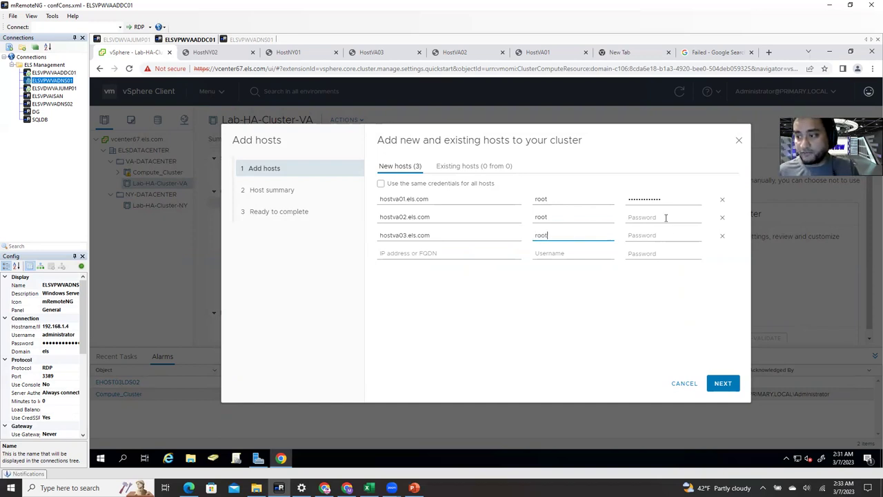
left_click(664, 217)
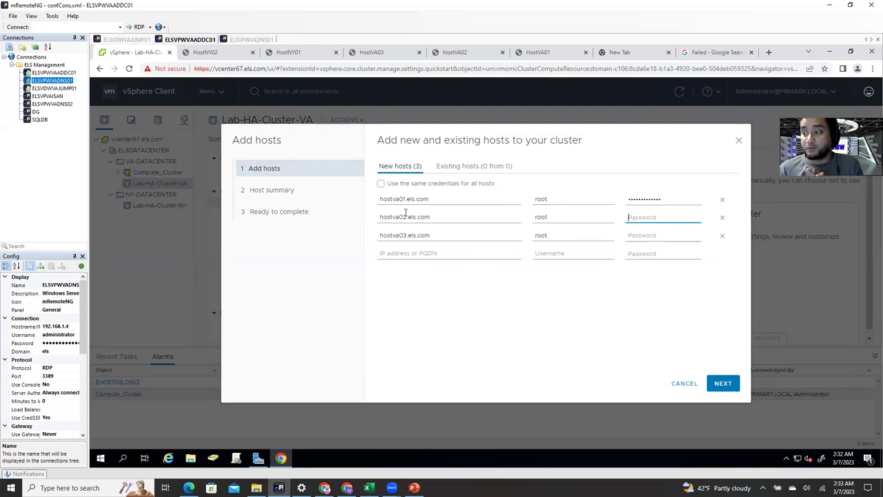
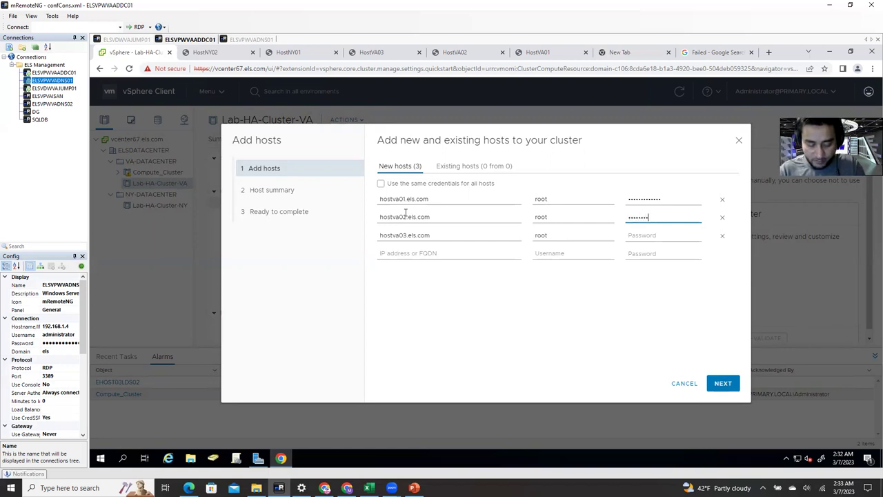
key("Tab")
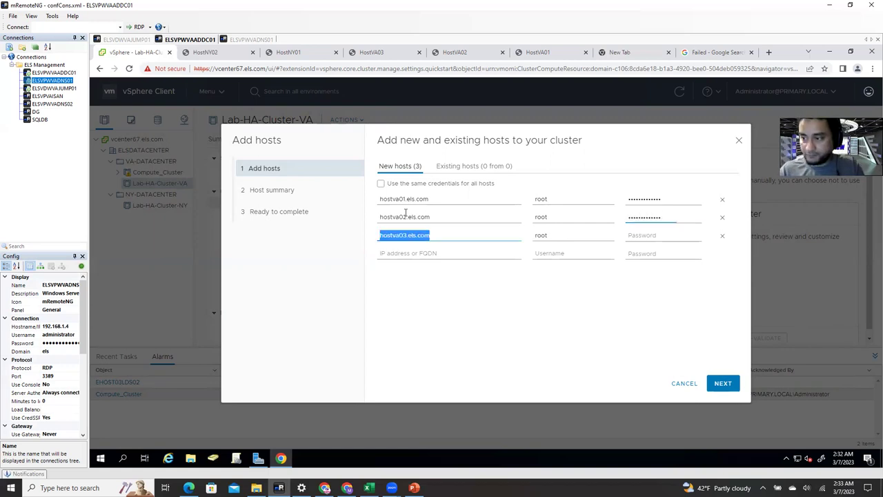
key("Tab")
key("Tab")
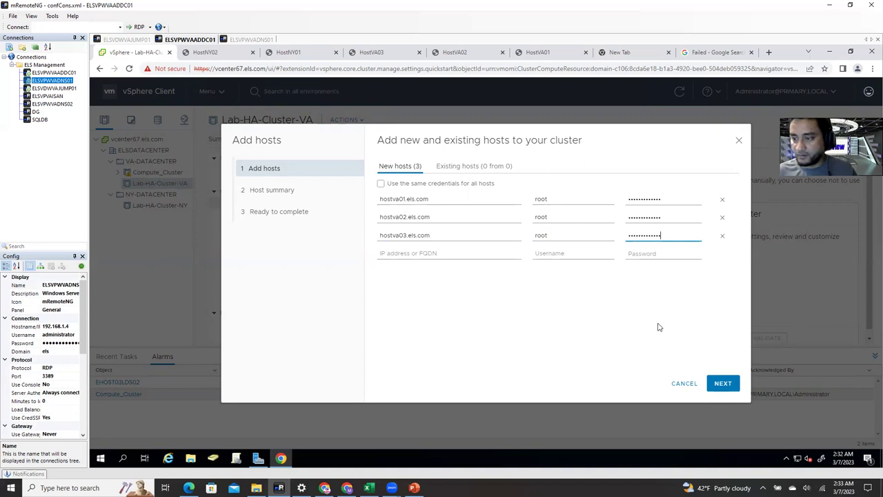
Trust all three hosts' certificates, finish the Add hosts wizard, and widen the navigator pane.
left_click(722, 383)
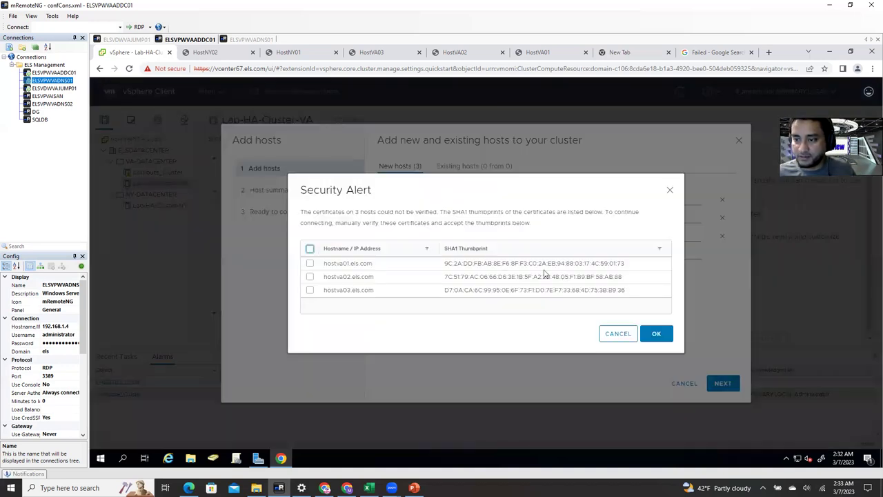
left_click(311, 250)
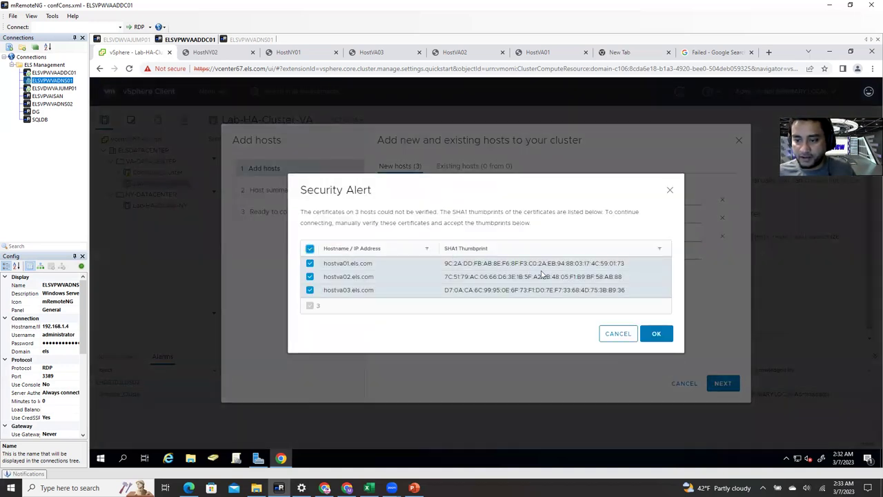
left_click(656, 336)
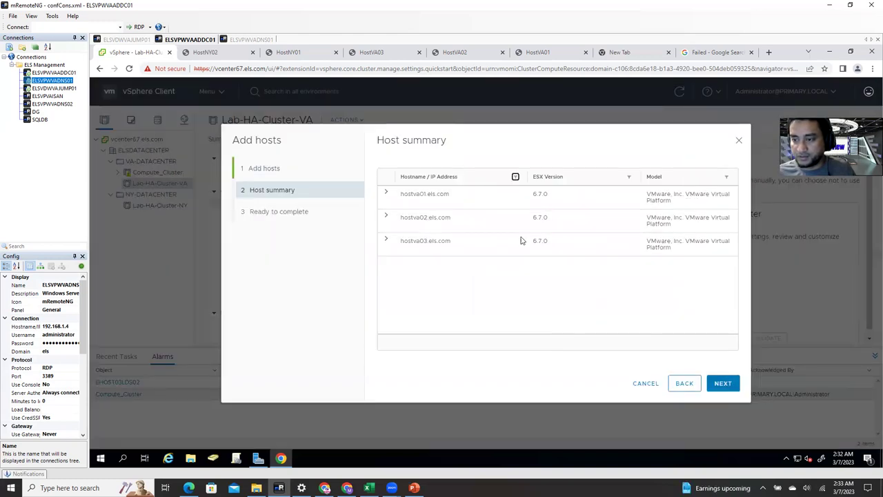
left_click(729, 385)
left_click(726, 385)
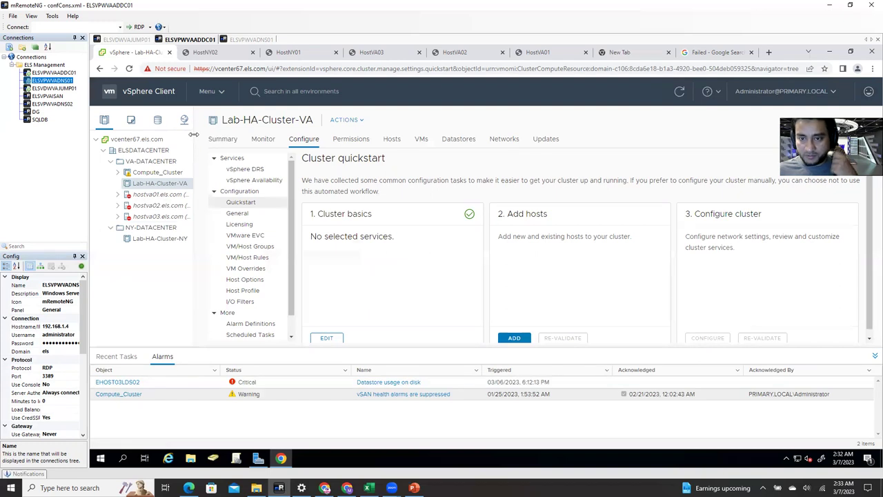
left_click_drag(201, 138, 277, 138)
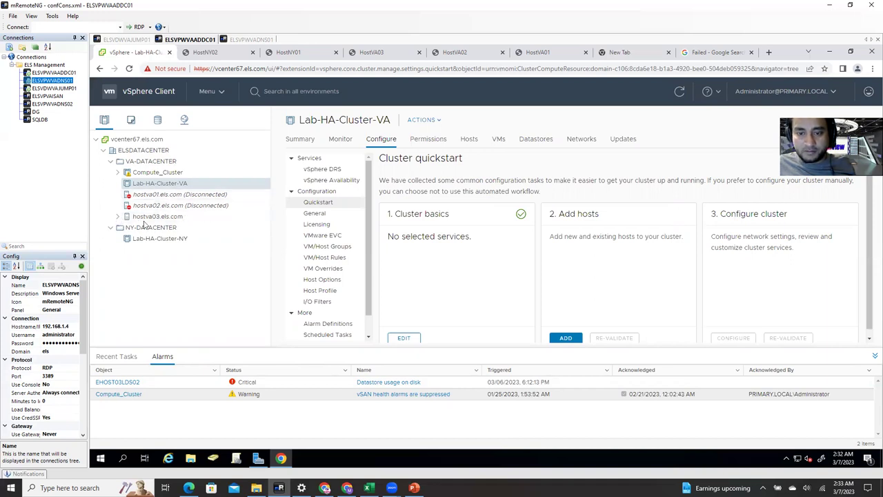
Exit Maintenance Mode on hostva01, hostva02 and hostva03.els.com through each host's actions menu.
left_click(179, 206)
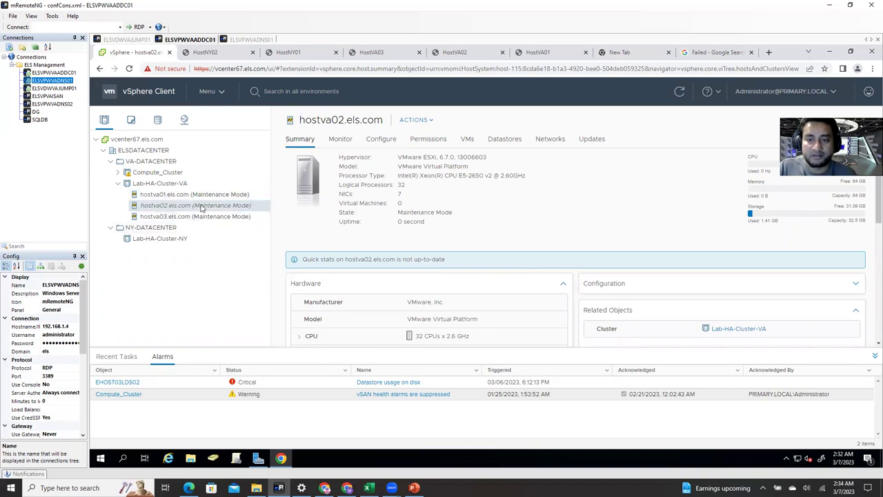
left_click(198, 195)
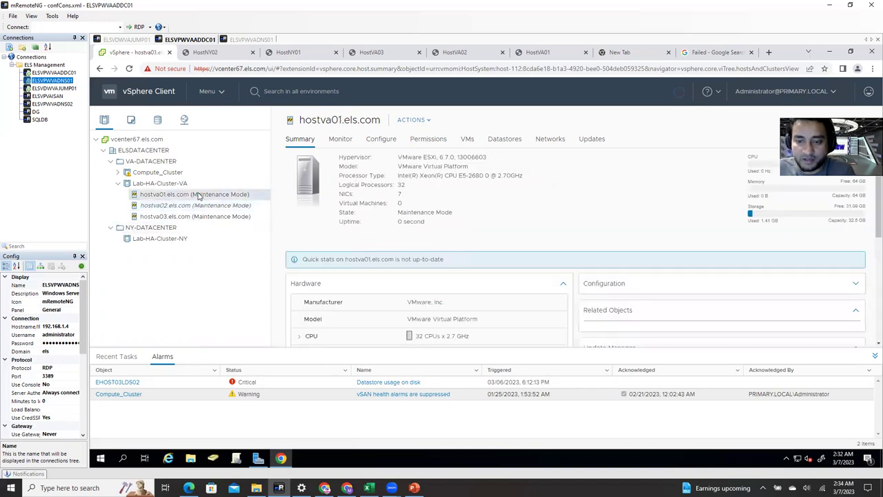
right_click(198, 195)
mouse_move(249, 187)
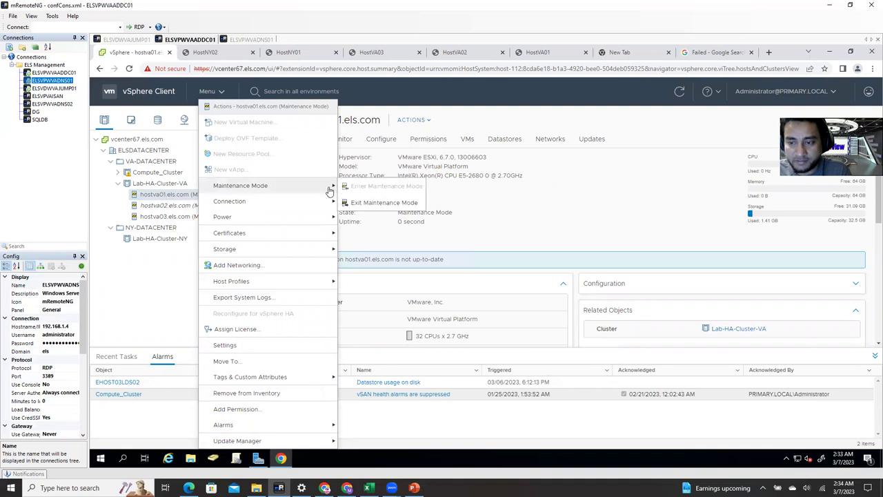
left_click(174, 207)
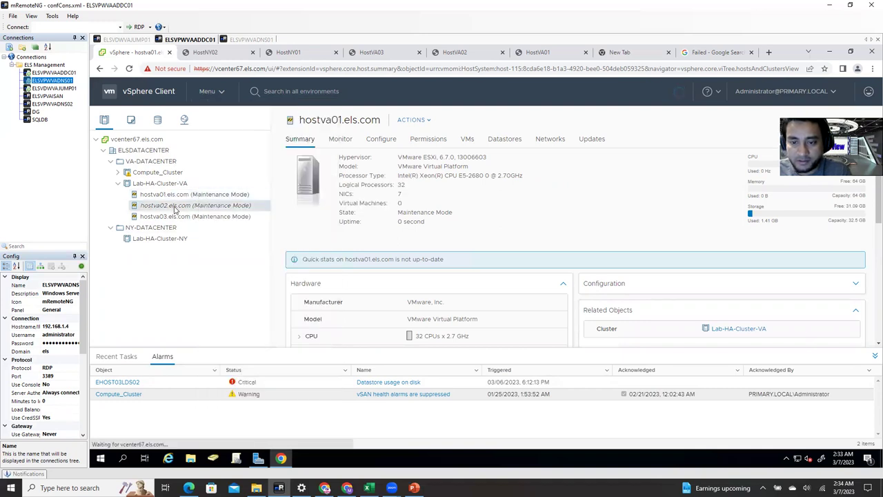
right_click(175, 207)
mouse_move(234, 189)
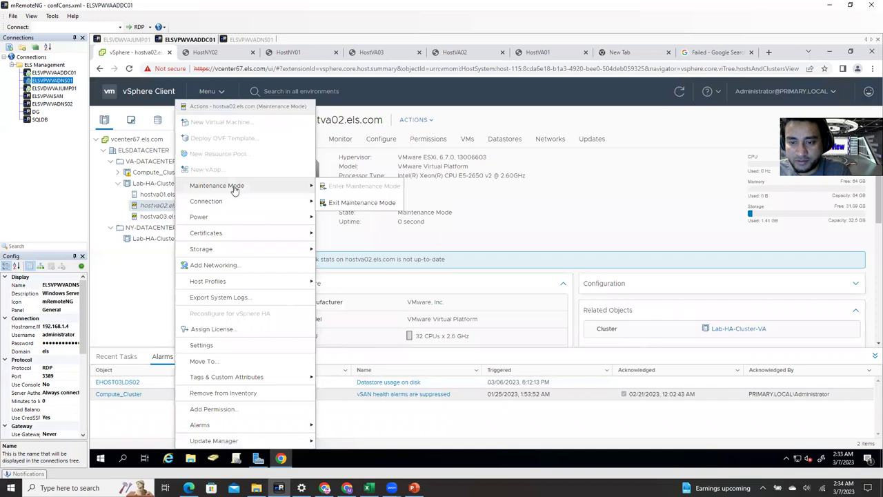
left_click(345, 202)
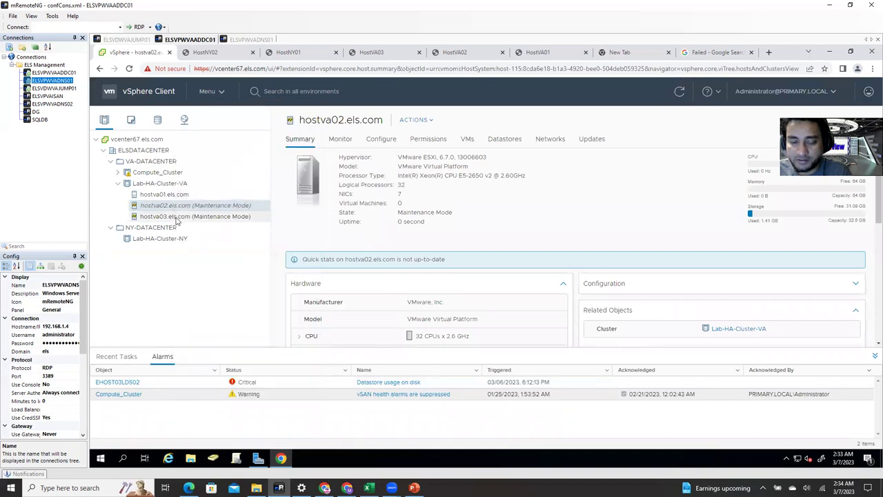
left_click(176, 217)
right_click(184, 220)
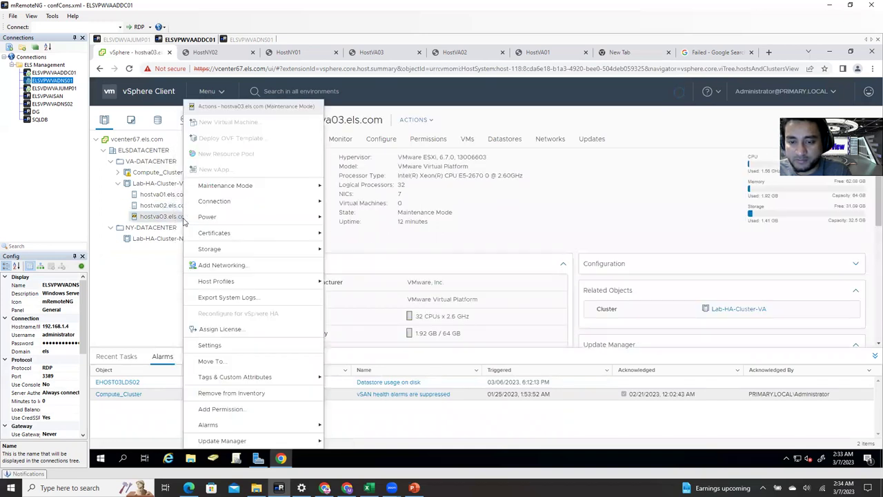
mouse_move(296, 187)
left_click(346, 202)
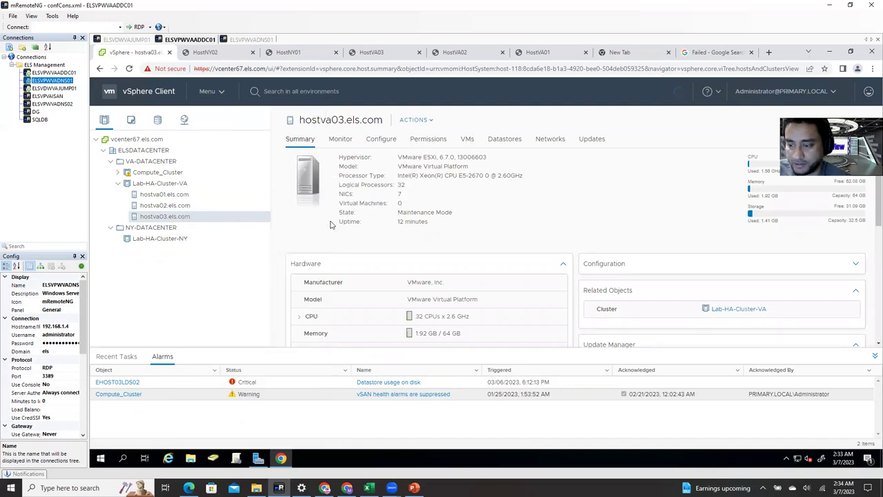
Check the 32.5 GB datastore1 on hostva01, hostva02 and hostva03, then select Lab-HA-Cluster-NY.
left_click(187, 196)
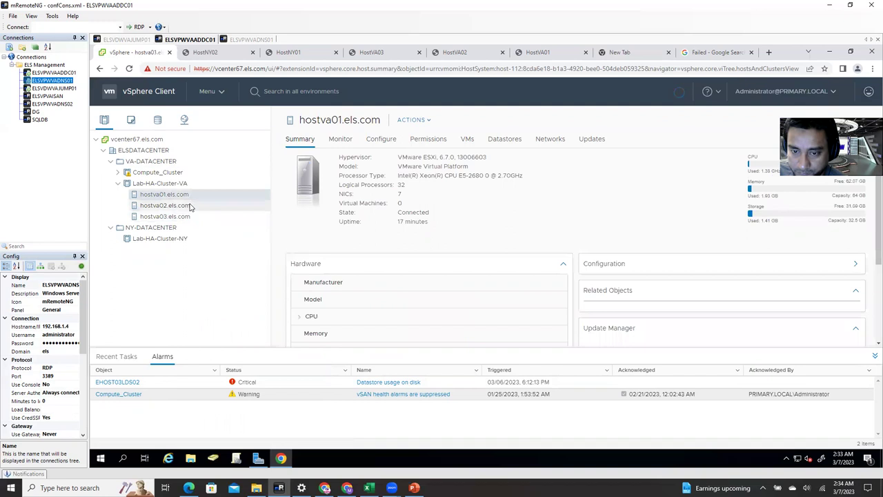
left_click(190, 206)
left_click(189, 217)
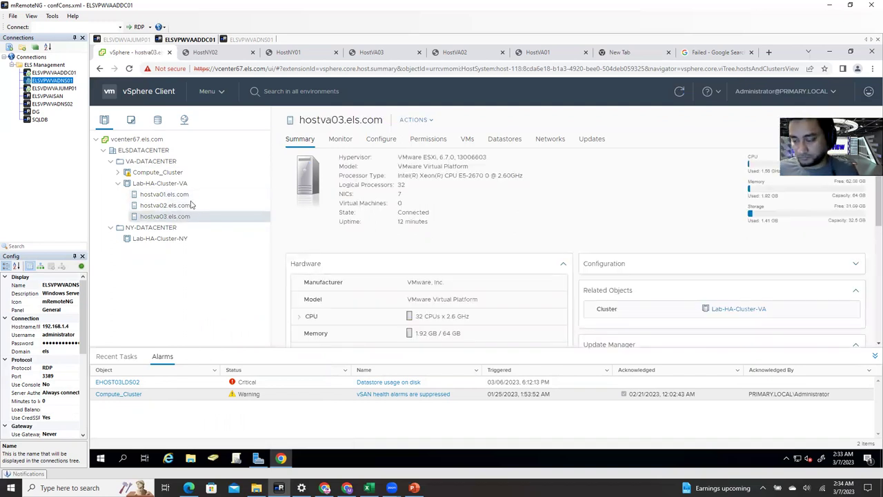
left_click(504, 140)
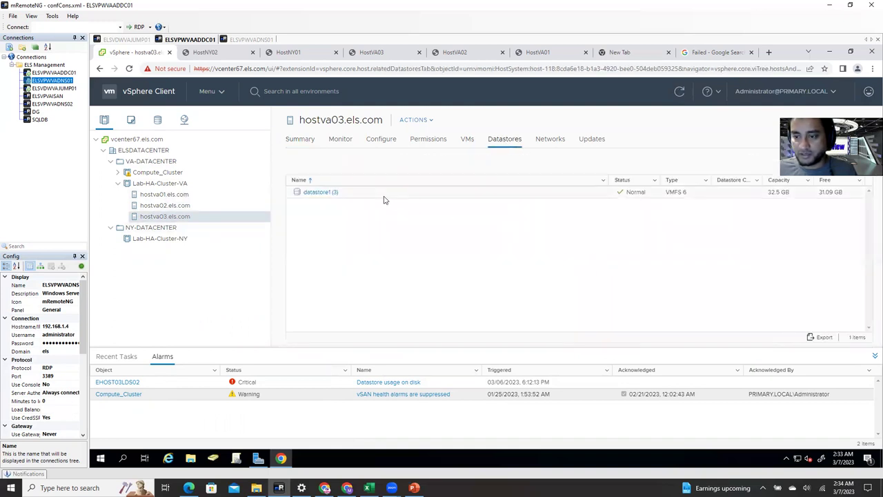
left_click(185, 205)
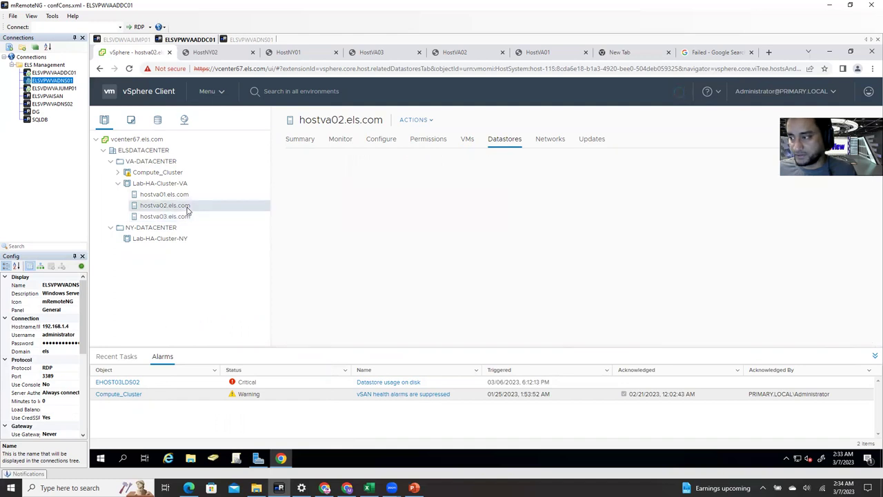
left_click(180, 195)
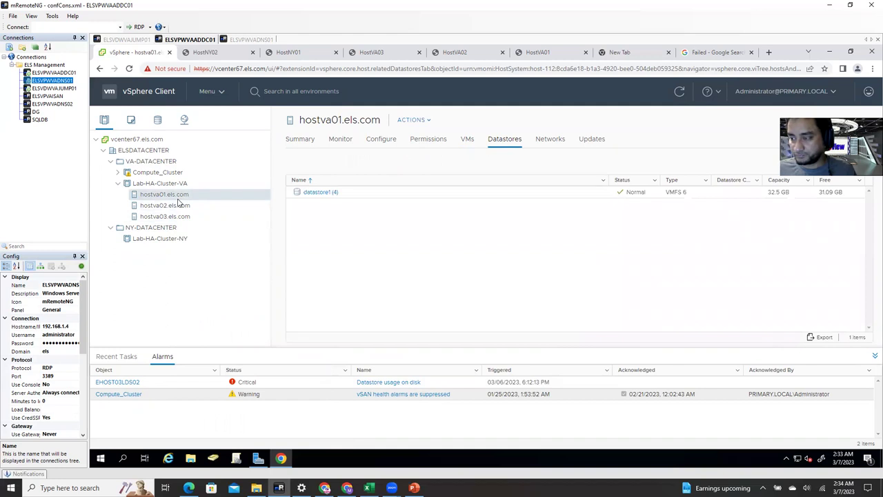
left_click(174, 216)
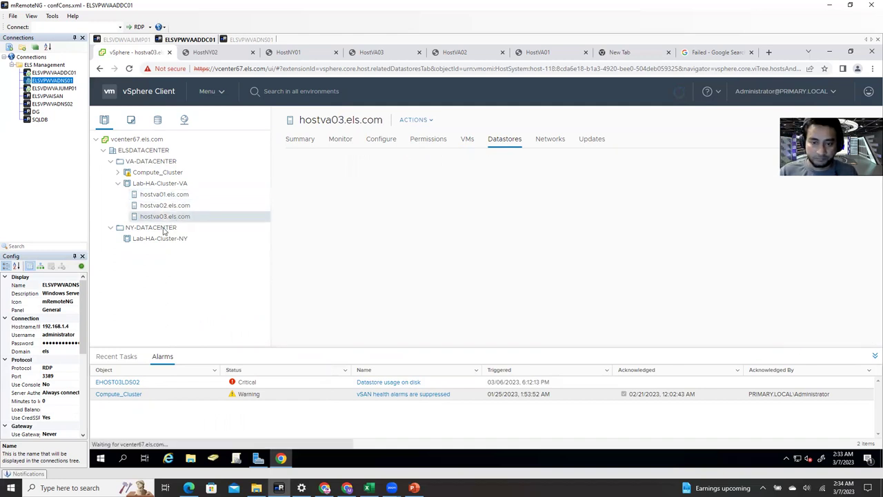
left_click(157, 239)
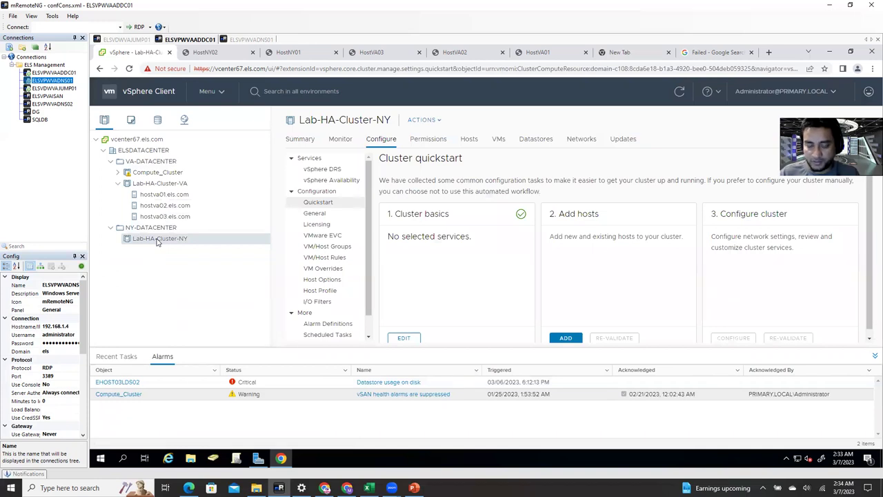
Start adding hosts to Lab-HA-Cluster-NY, entering hostny01.els.com with user root and its password.
right_click(158, 240)
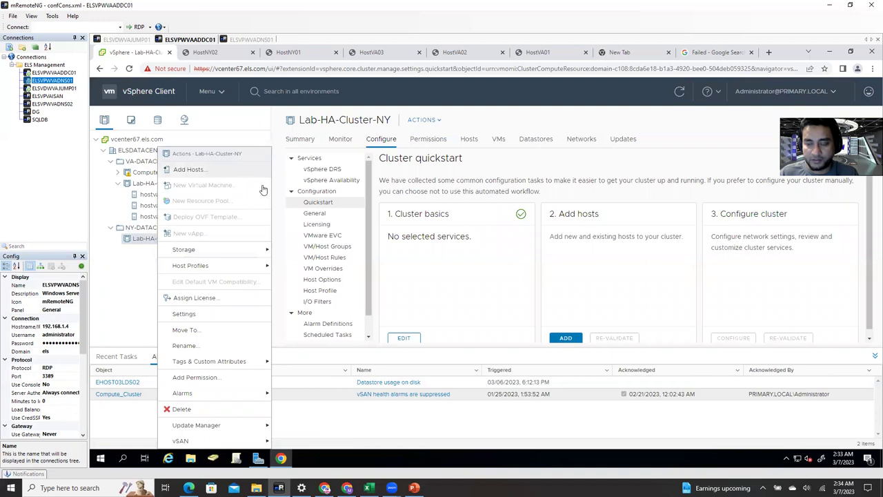
left_click(216, 171)
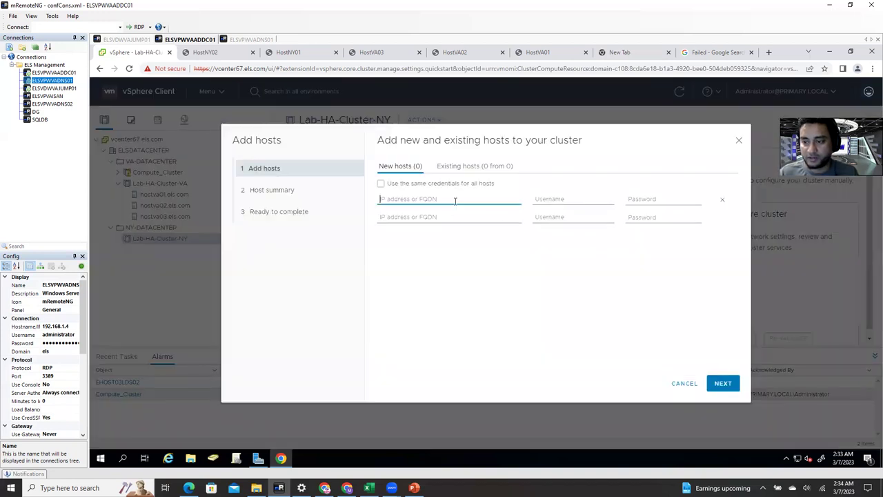
type("hostva01.els.com")
left_click_drag(401, 200, 394, 200)
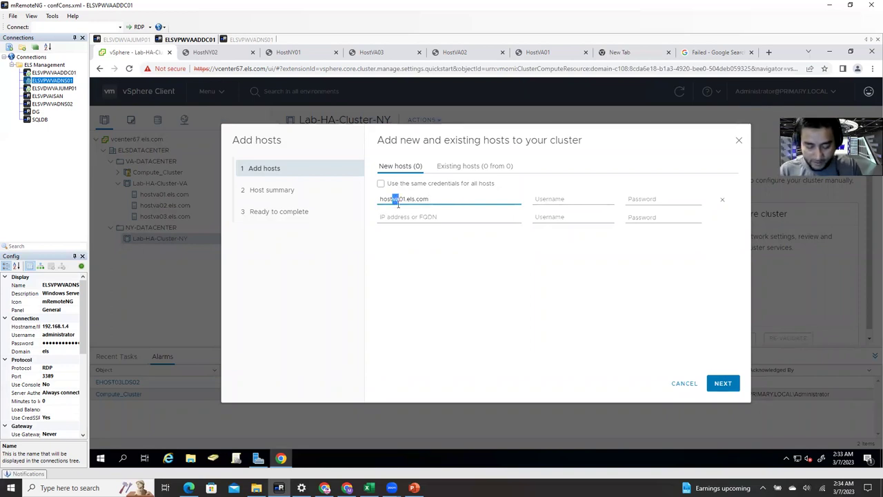
type("ny")
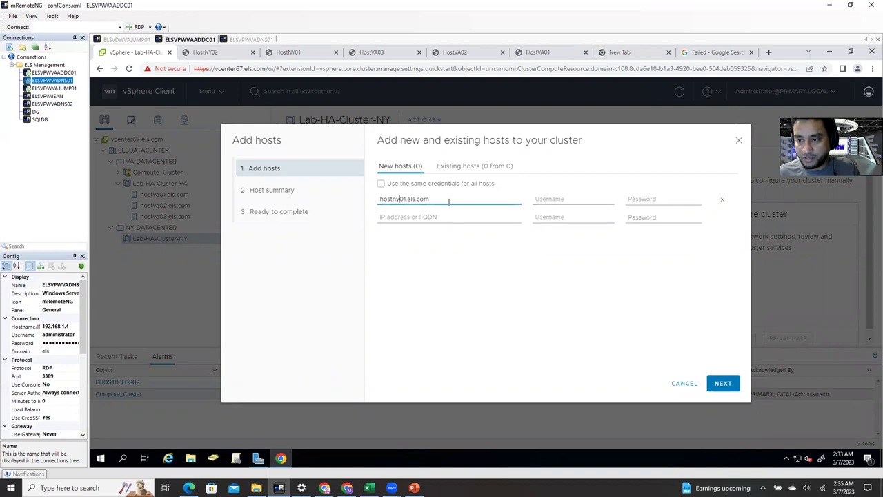
left_click_drag(448, 202, 345, 205)
key("ctrl+c")
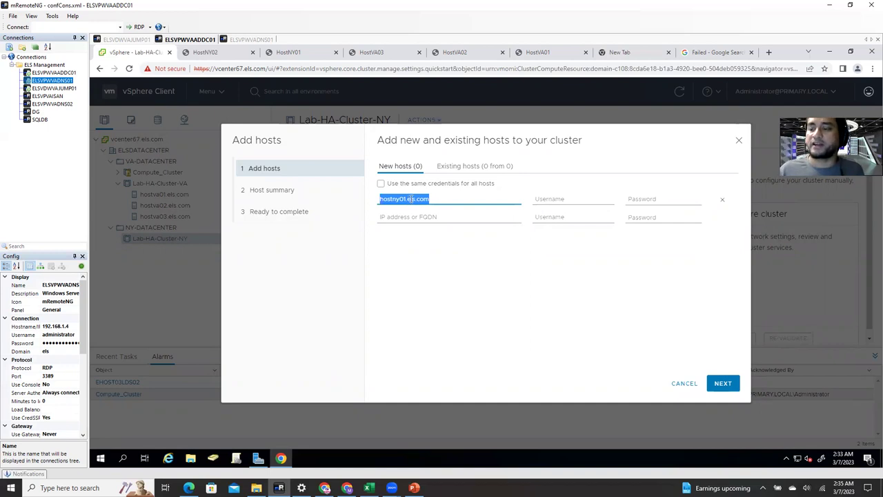
left_click(542, 198)
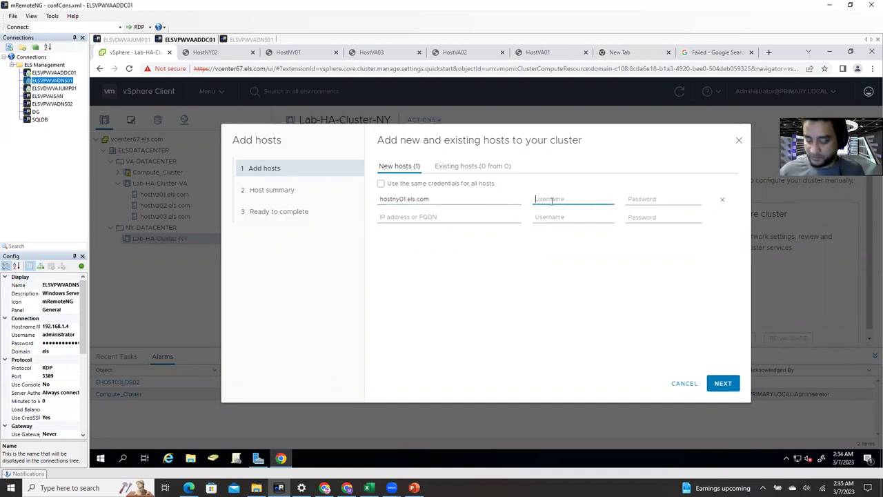
type("root")
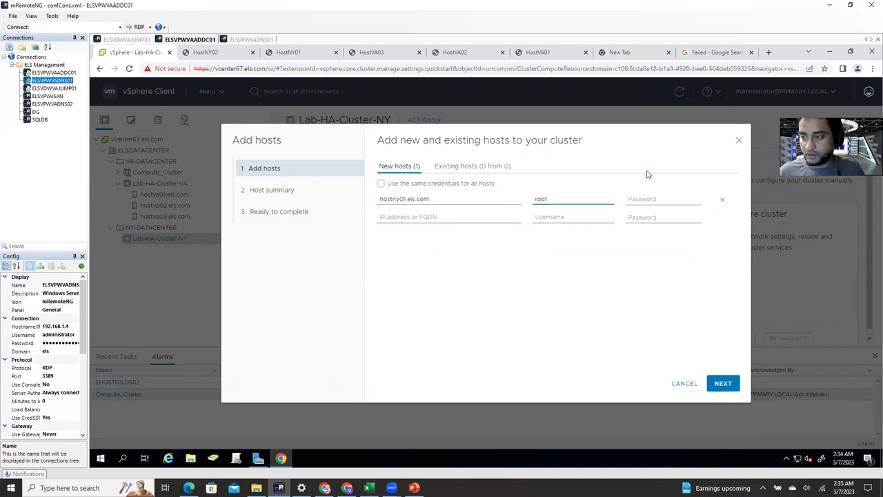
left_click(654, 200)
type("***")
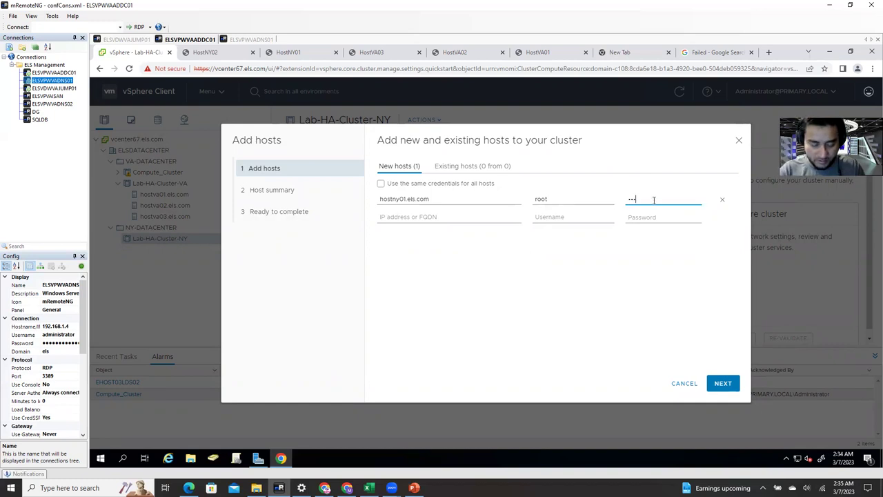
type("********")
Add a second row for hostny02.els.com with user root and its password.
left_click(409, 217)
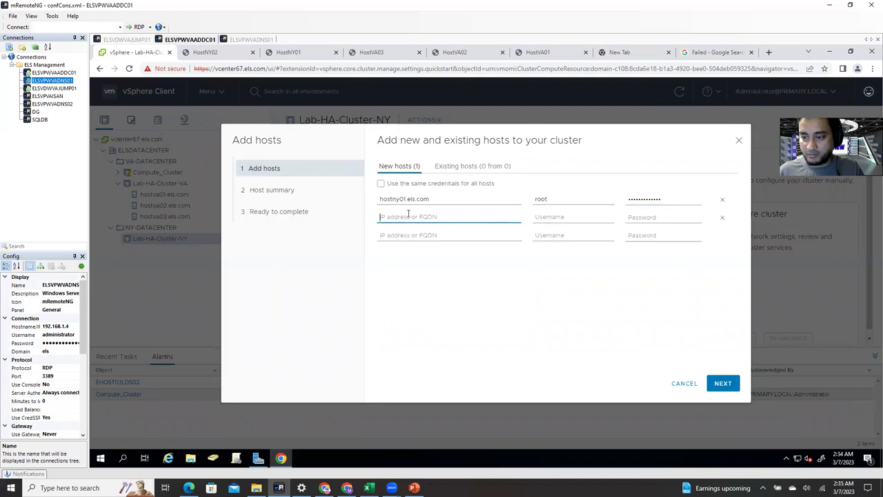
key("ctrl+v")
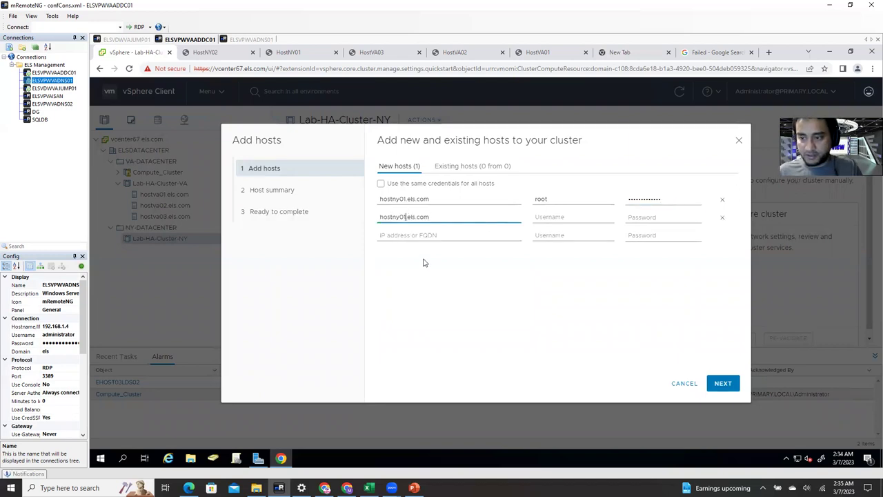
key("BackSpace")
type("2")
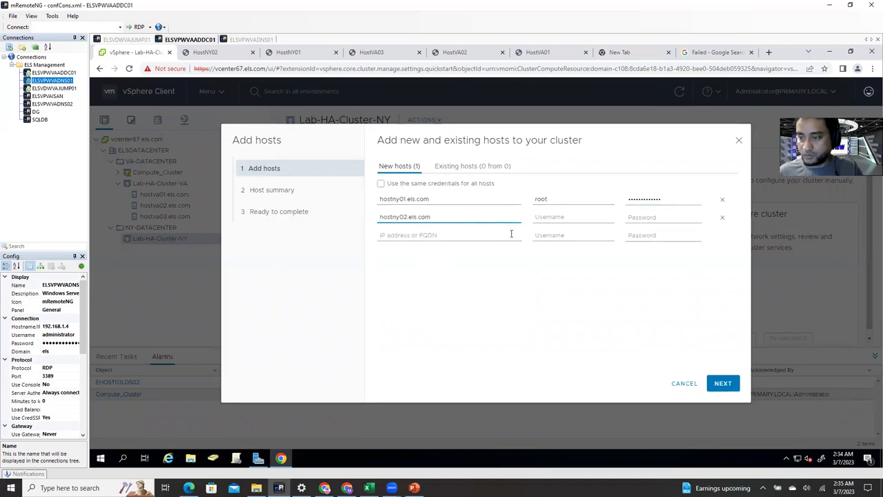
left_click(552, 217)
type("r")
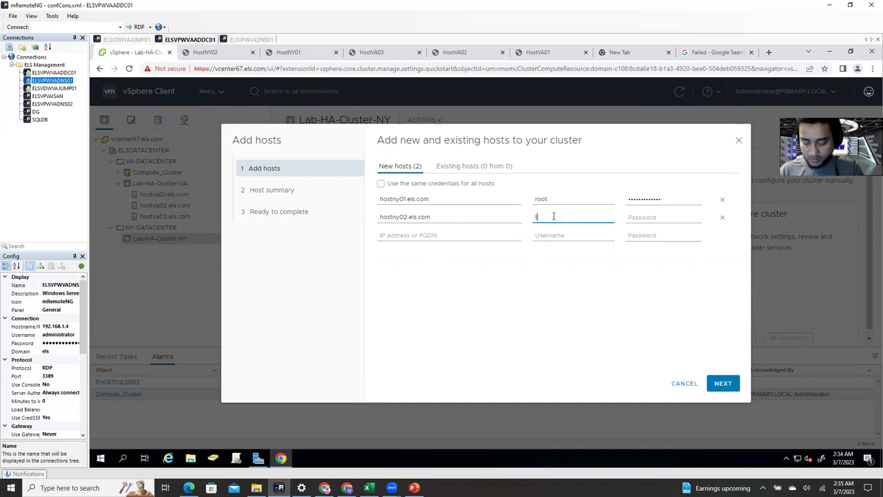
type("oot")
left_click(646, 218)
type("V")
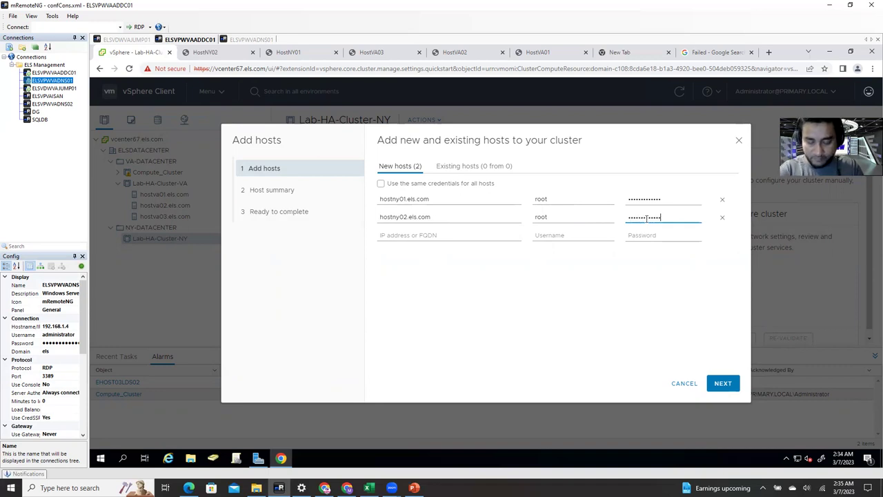
Trust both hosts' certificate thumbprints and finish the Add hosts wizard.
left_click(722, 385)
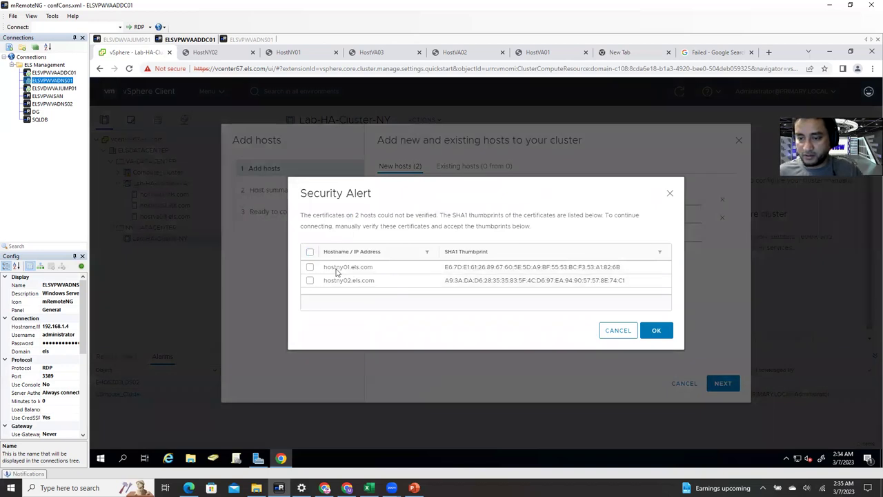
left_click(310, 251)
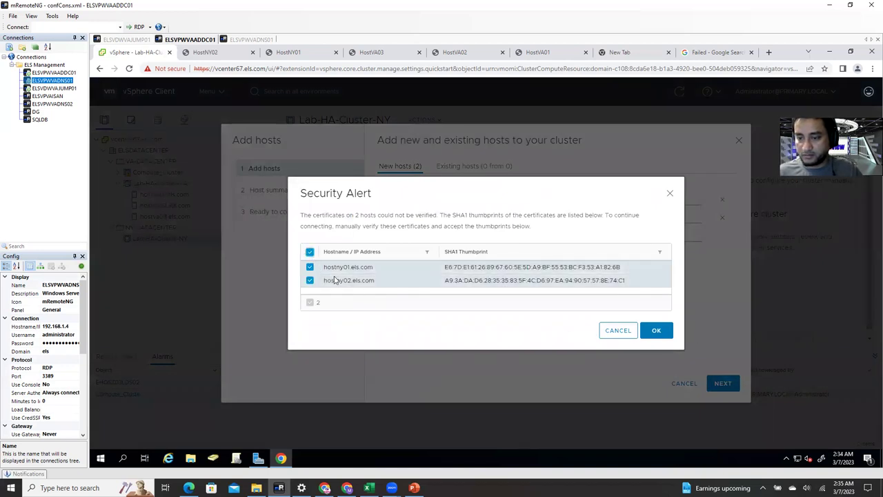
left_click(652, 330)
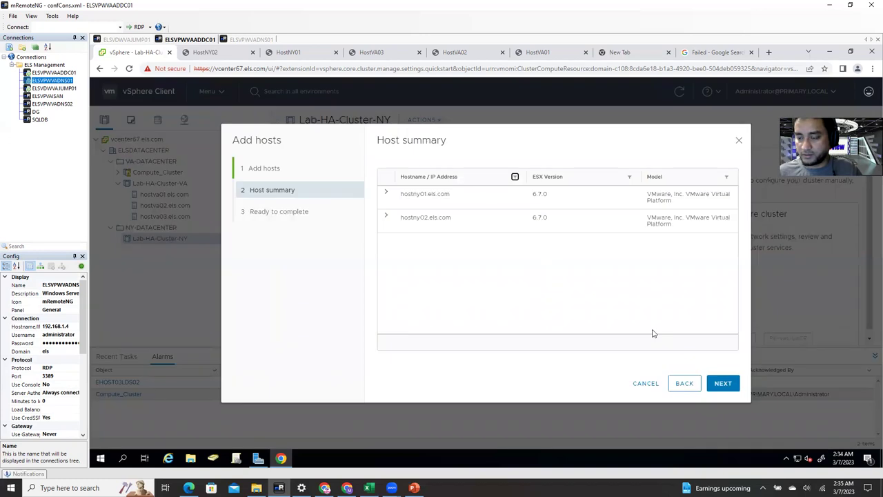
left_click(724, 385)
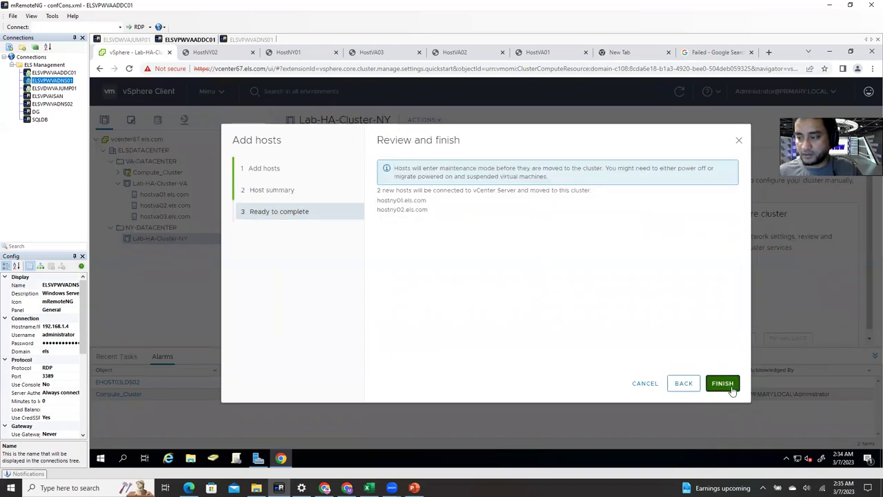
left_click(722, 383)
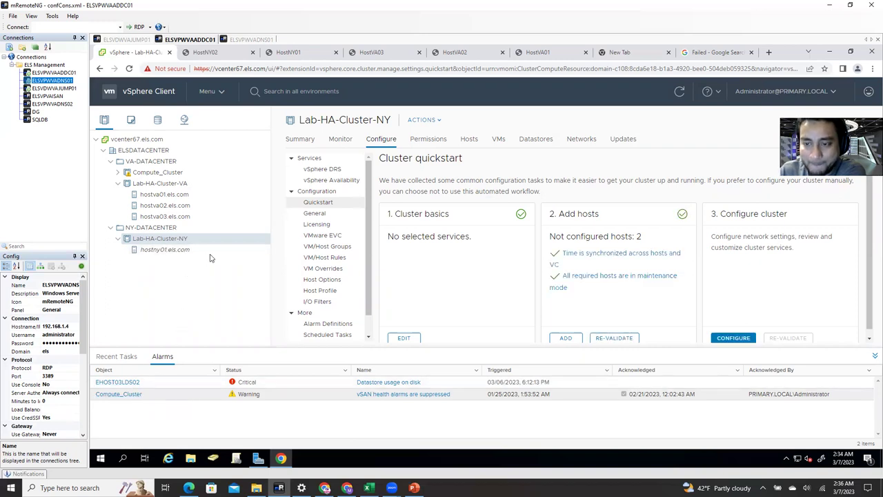
Refresh the vSphere inventory and select hostny01.els.com.
left_click(679, 92)
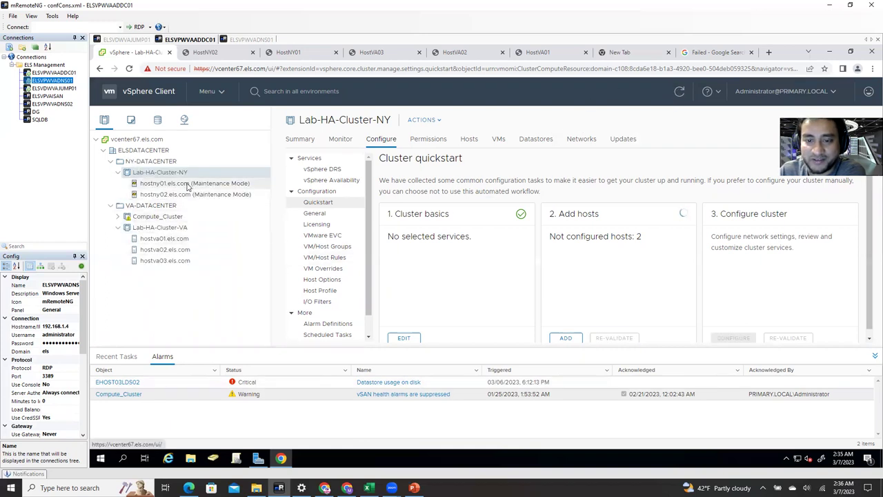
left_click(187, 184)
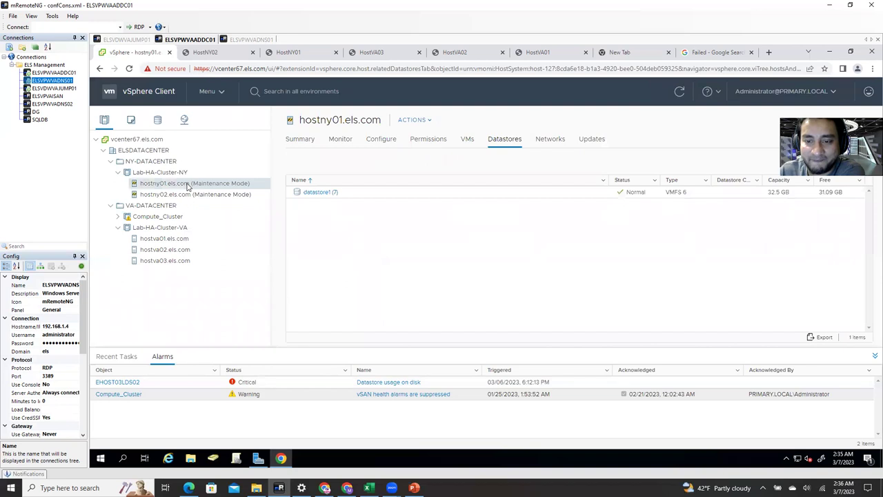
Exit Maintenance Mode on hostny01.els.com and hostny02.els.com through each host's actions menu.
right_click(186, 186)
mouse_move(258, 187)
left_click(363, 200)
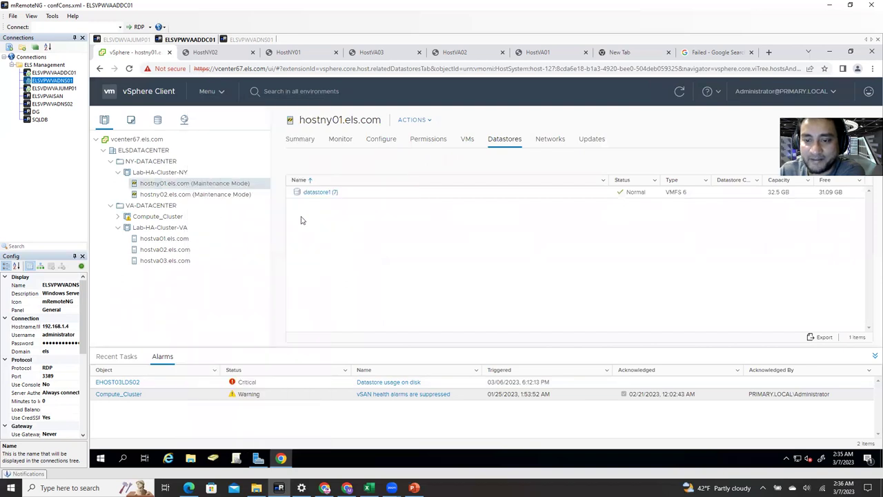
left_click(186, 194)
right_click(188, 195)
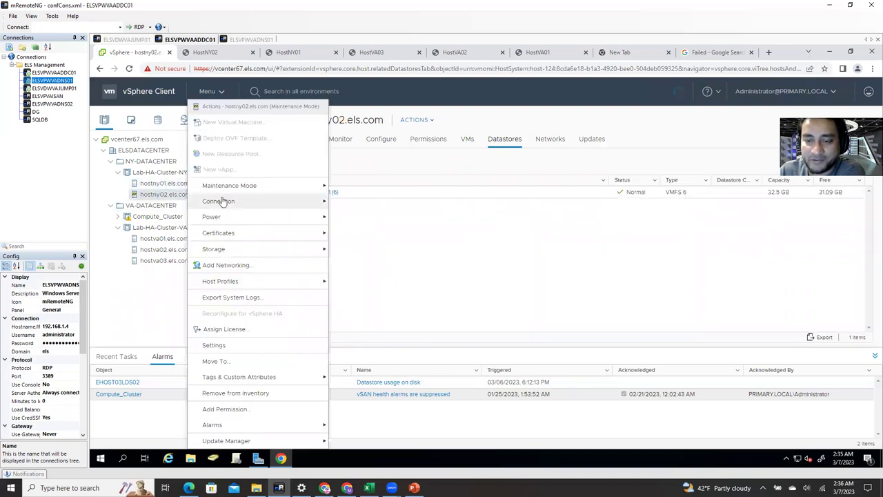
mouse_move(276, 186)
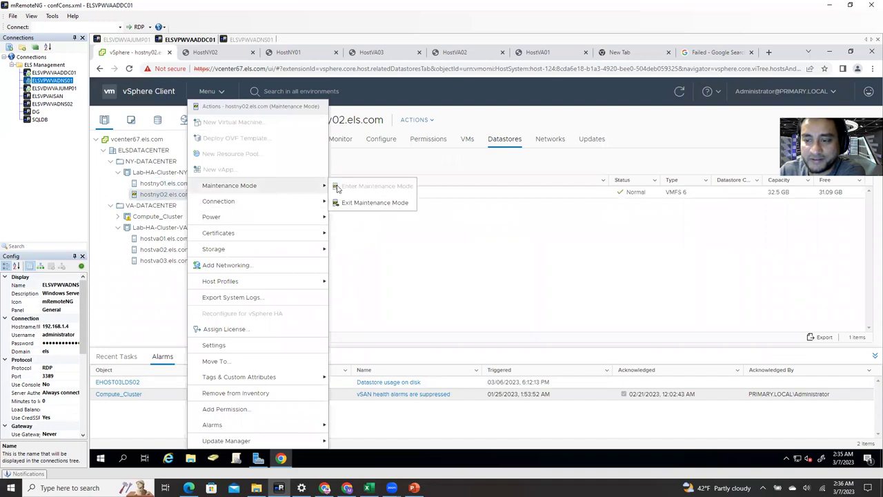
left_click(361, 202)
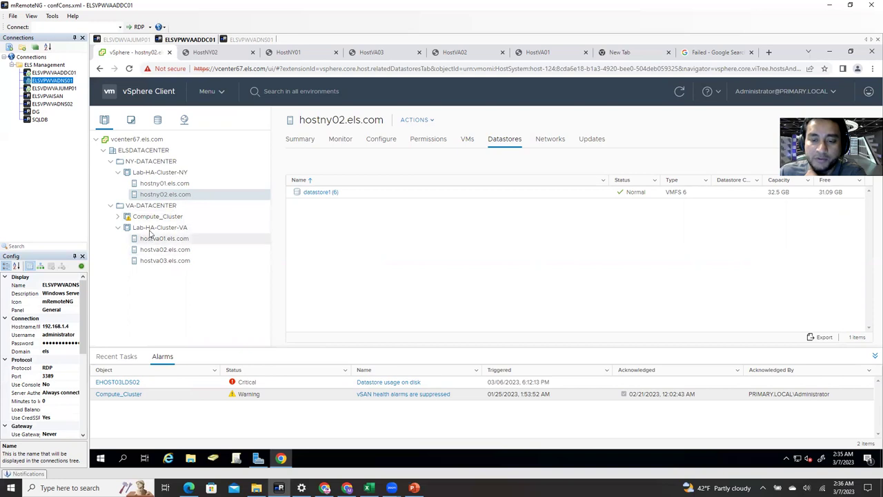
Compare the Lab-HA-Cluster-NY and Lab-HA-Cluster-VA quickstart pages, then select hostva01.els.com.
left_click(160, 172)
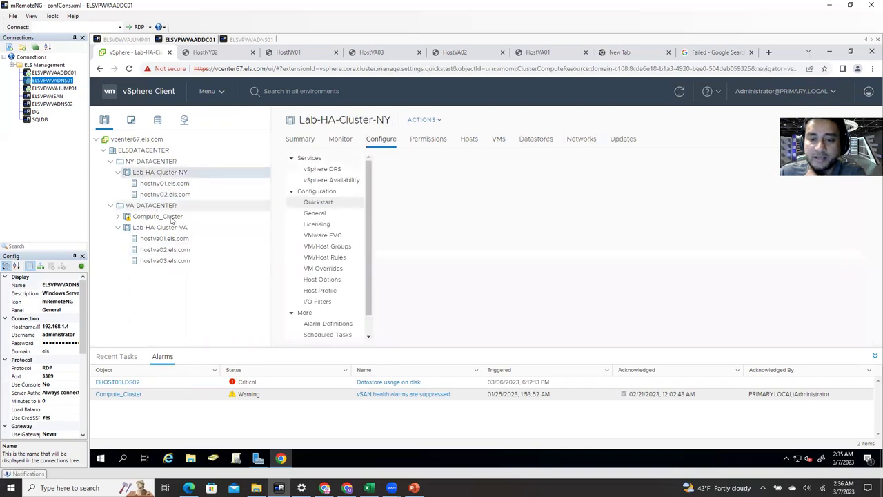
left_click(166, 229)
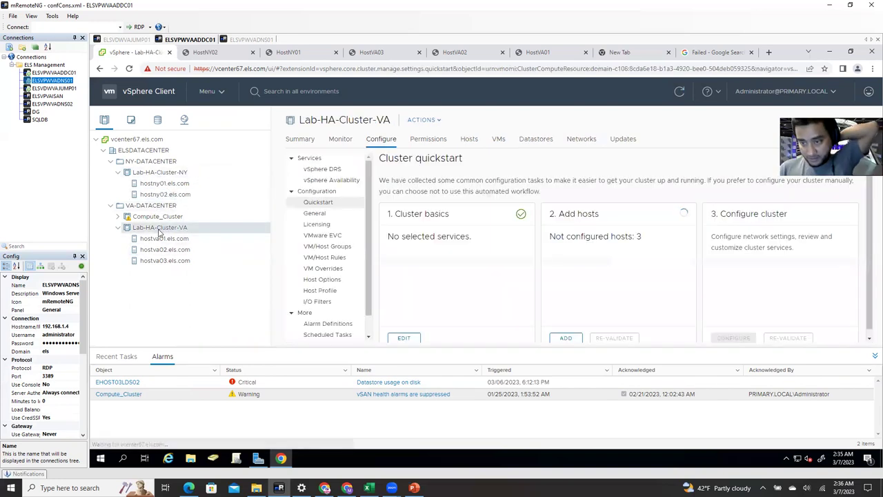
left_click(172, 174)
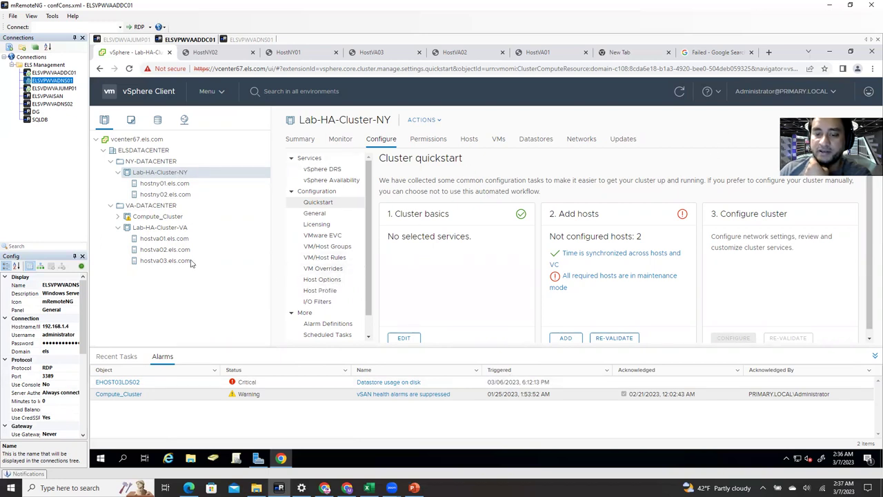
left_click(179, 229)
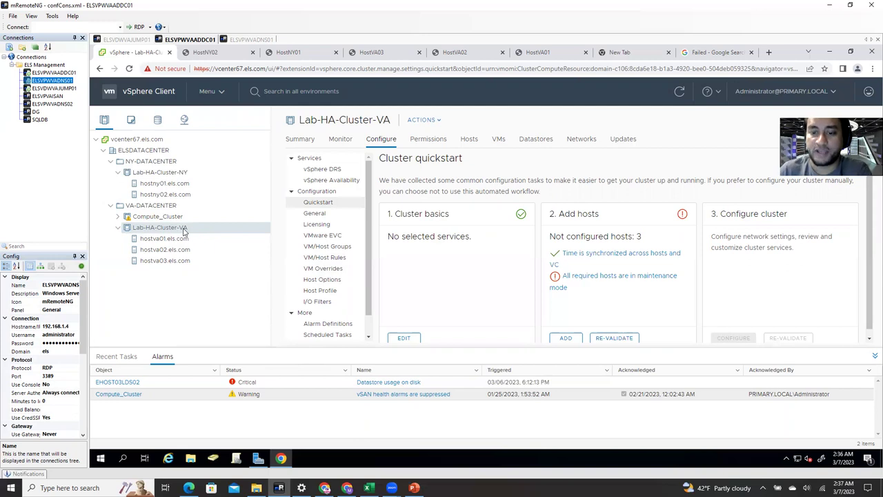
left_click(180, 240)
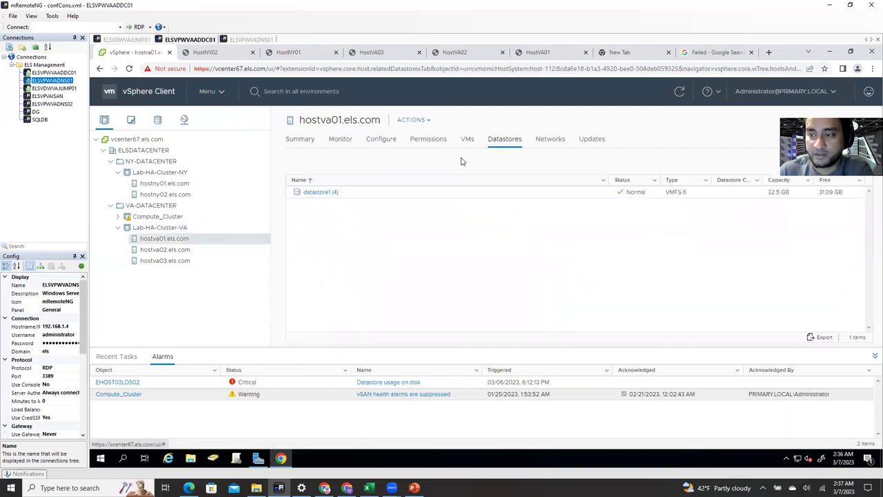
Browse hostva01's Summary, Monitor and Configure tabs and the other VA hosts, then show hostva01's vSwitch0 virtual switch.
left_click(298, 140)
left_click(340, 140)
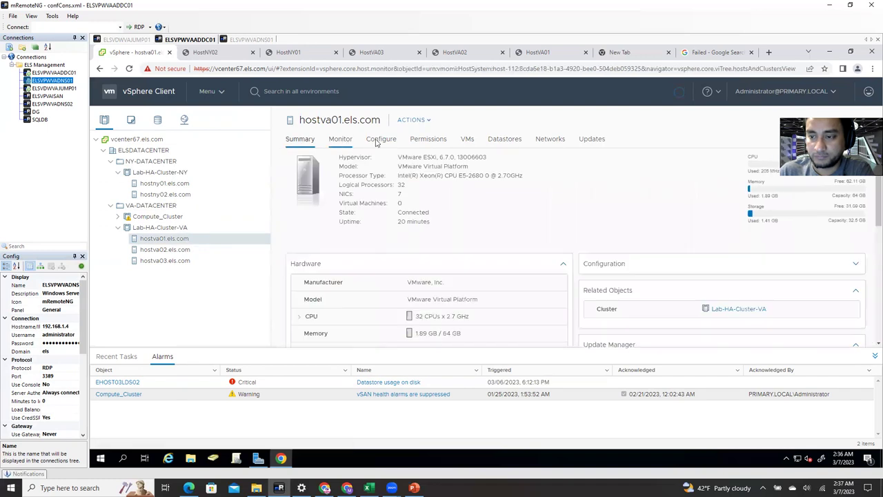
left_click(381, 140)
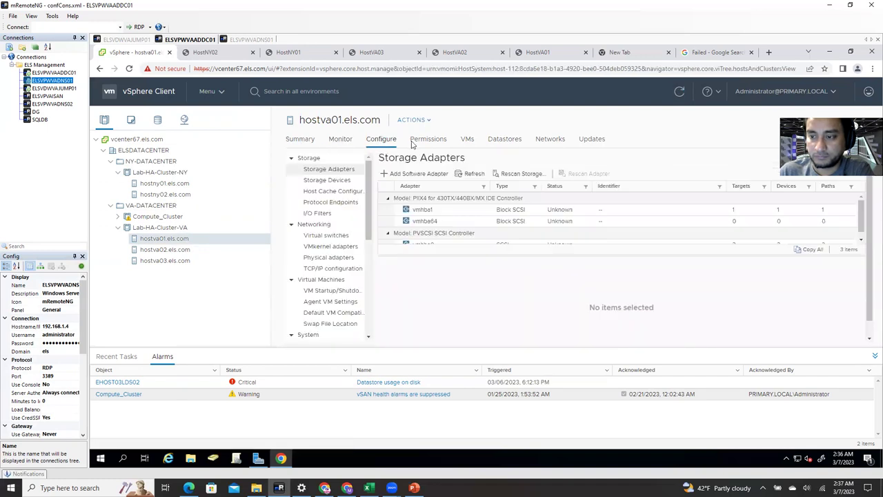
left_click(196, 250)
left_click(192, 261)
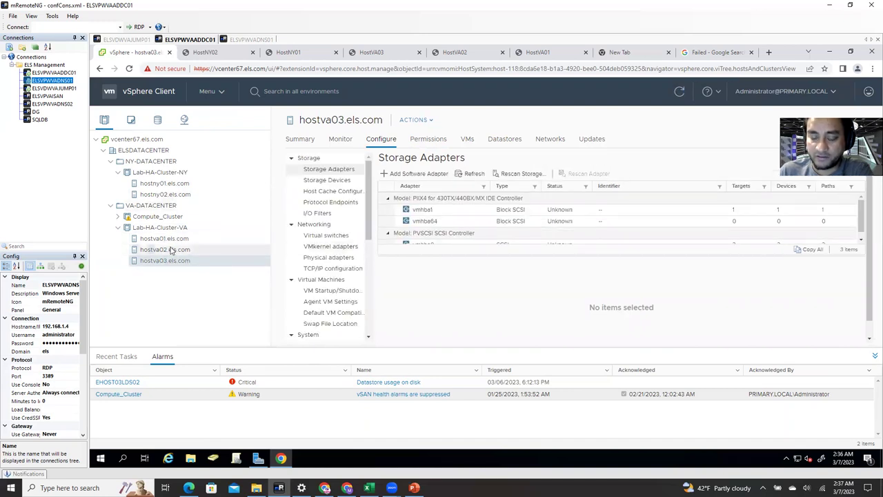
left_click(171, 250)
left_click(172, 238)
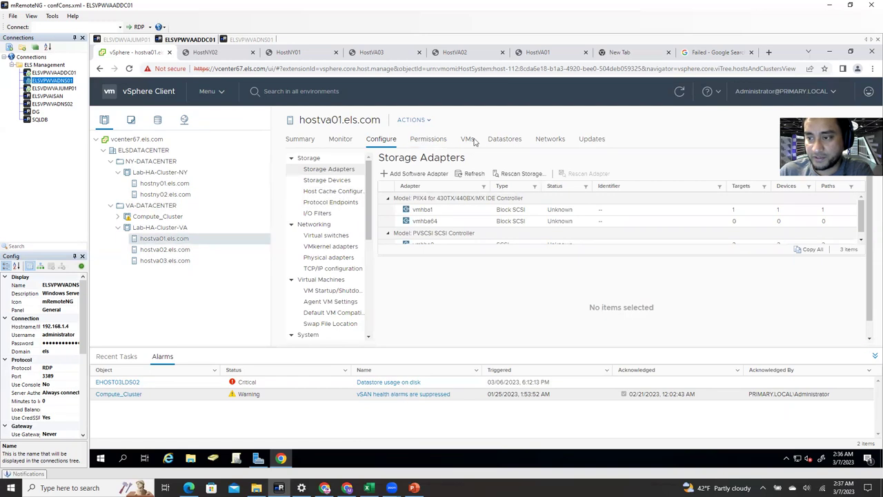
left_click(329, 236)
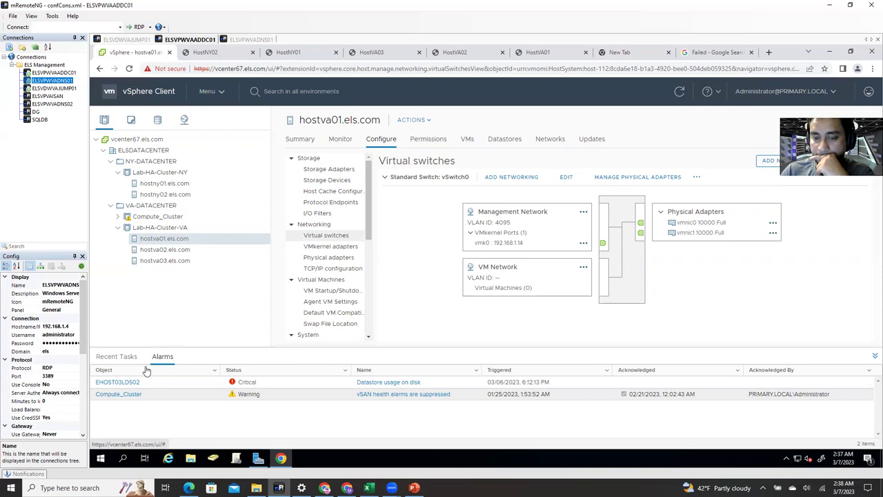
Look over hostny02's virtual switches, Lab-HA-Cluster-NY, and the NY-DATACENTER, ELSDATACENTER and VA-DATACENTER summaries.
left_click(182, 194)
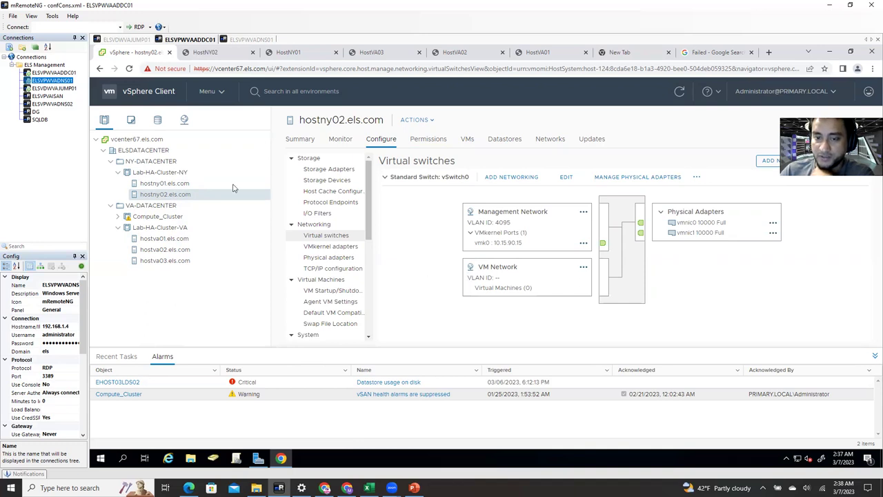
left_click(172, 174)
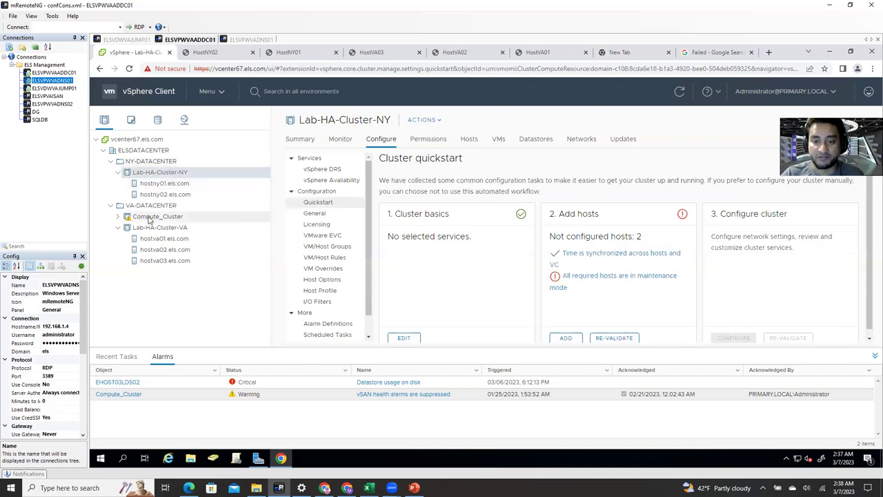
left_click(161, 163)
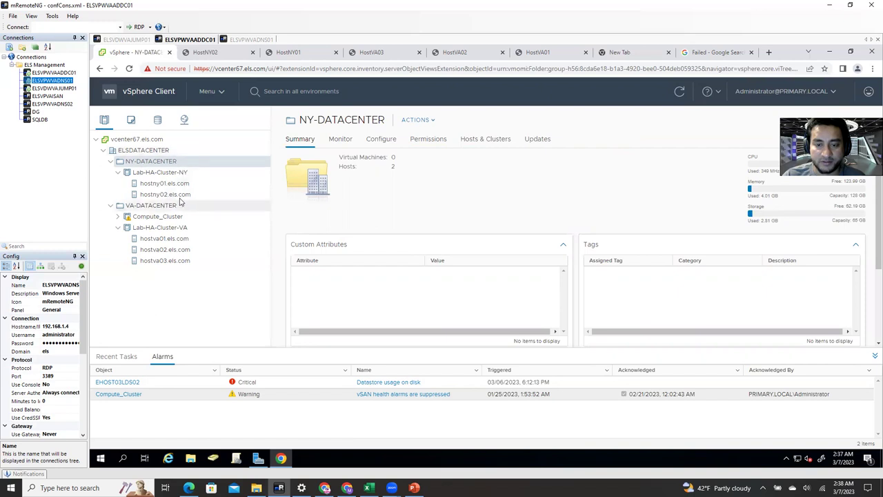
left_click(166, 154)
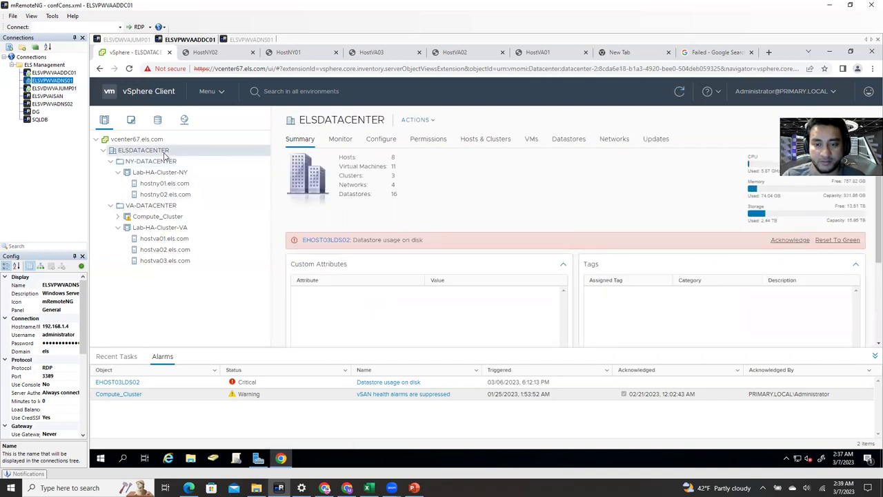
left_click(178, 207)
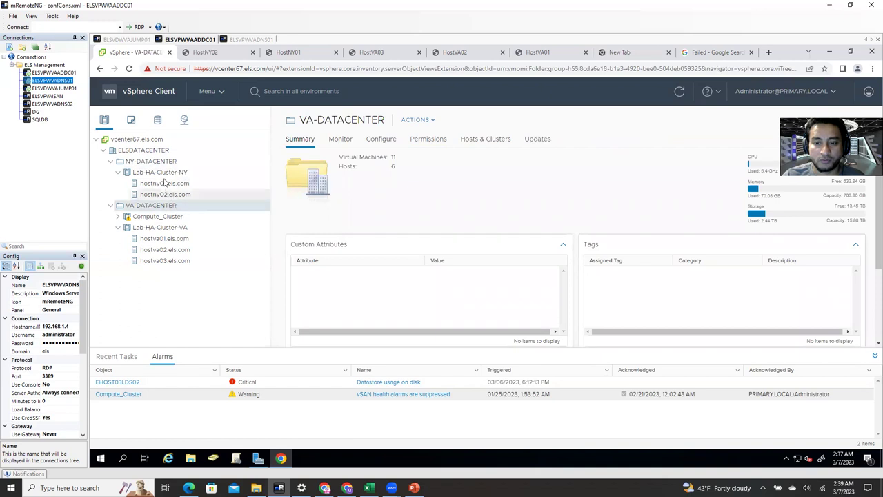
Inspect the ELSDATACENTER and NY-DATACENTER action menus without choosing anything, then open Lab-HA-Cluster-NY's Quickstart.
right_click(153, 153)
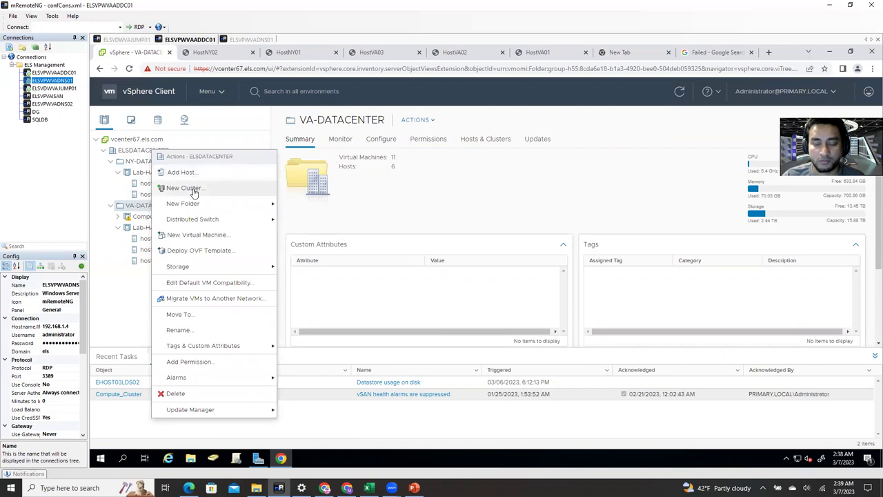
left_click(105, 220)
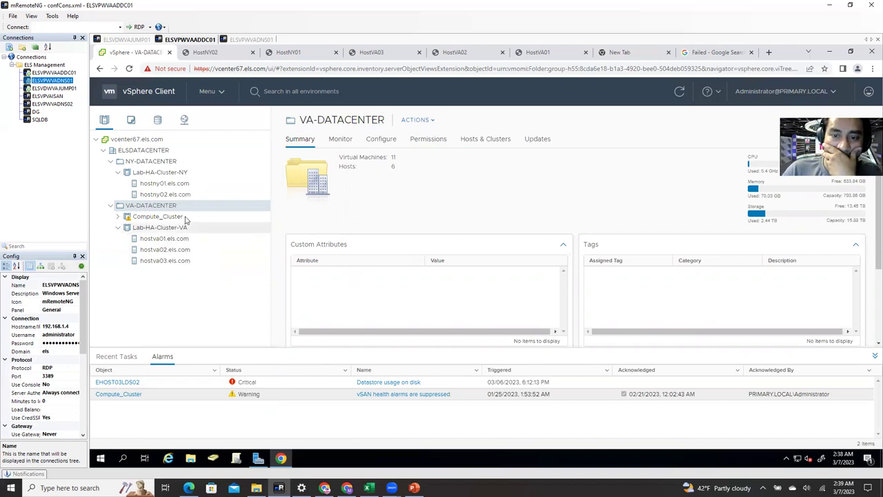
left_click(145, 151)
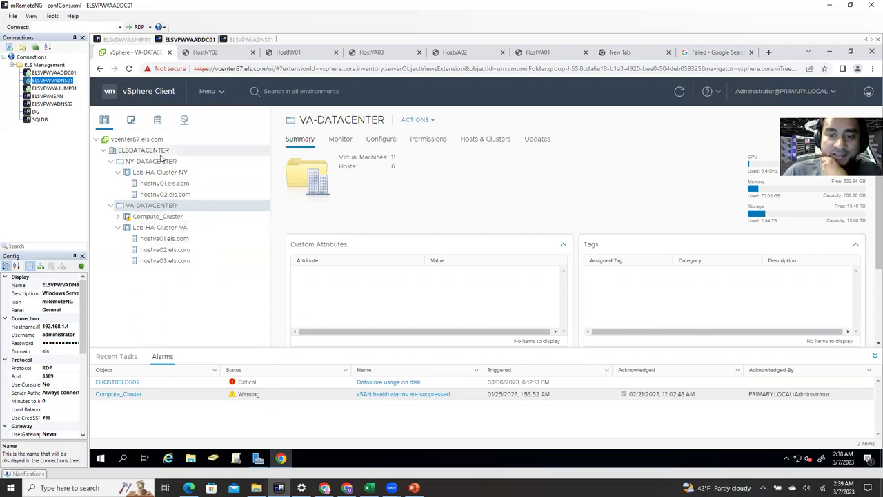
left_click(160, 164)
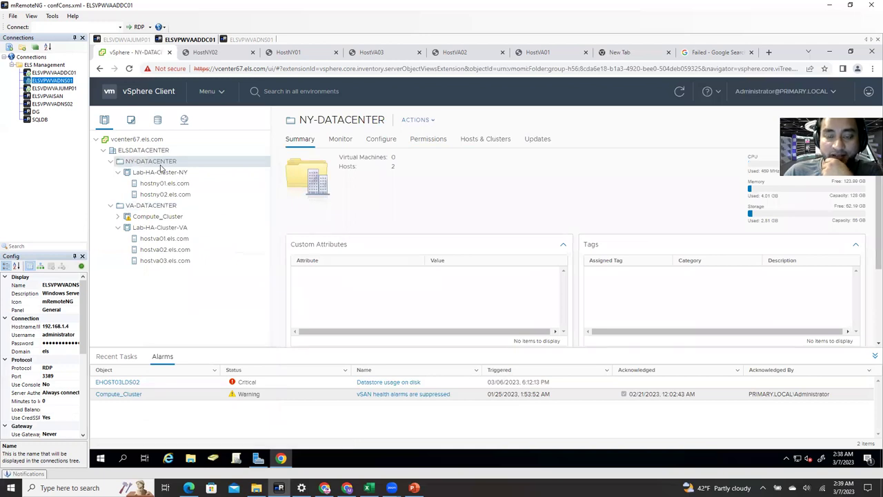
left_click(159, 151)
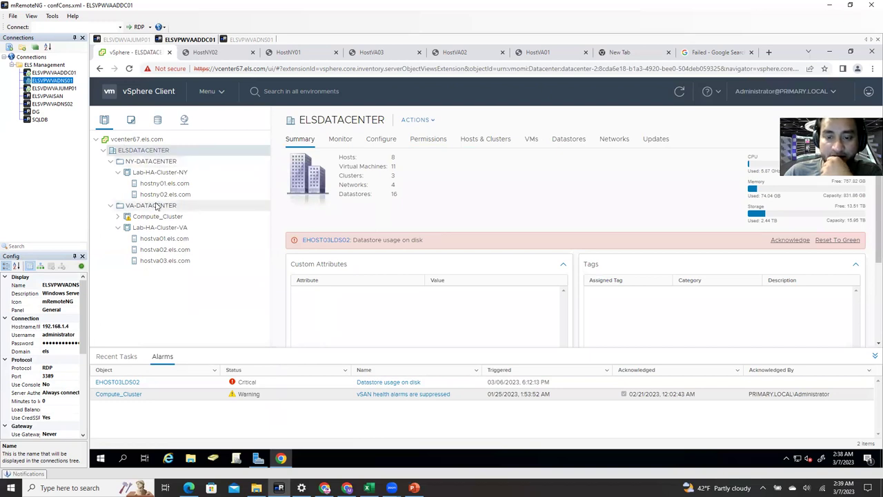
right_click(160, 152)
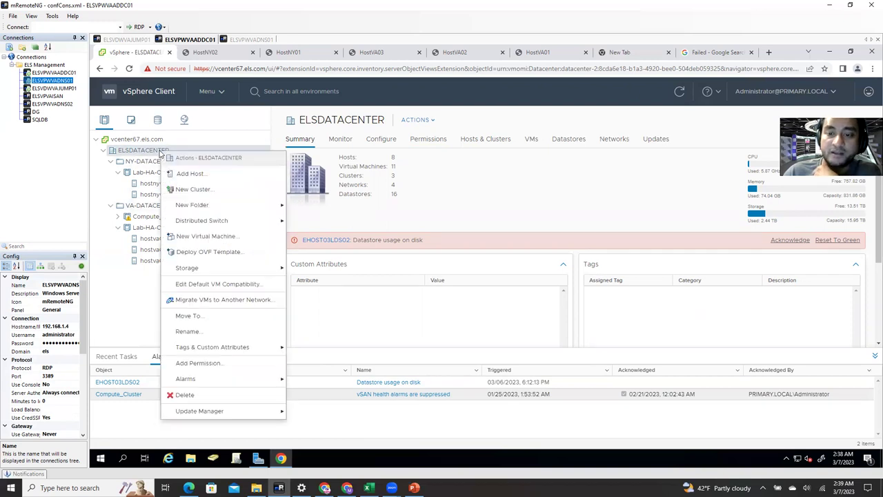
left_click(142, 162)
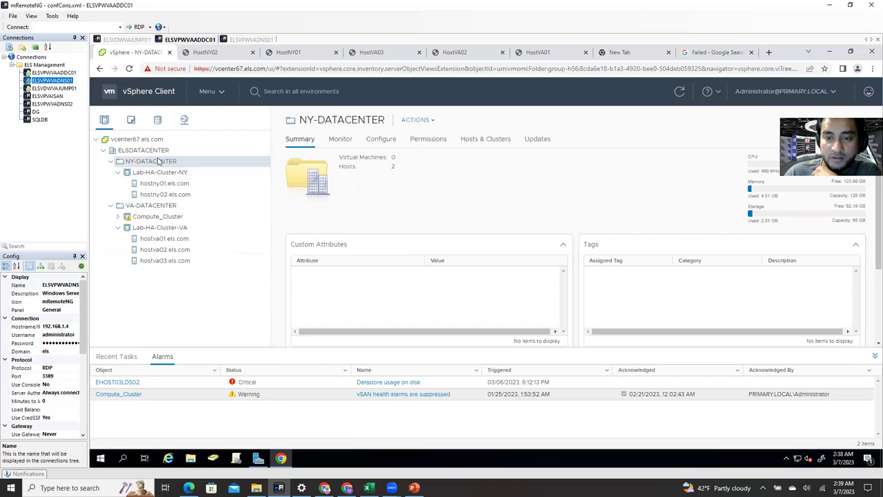
right_click(159, 161)
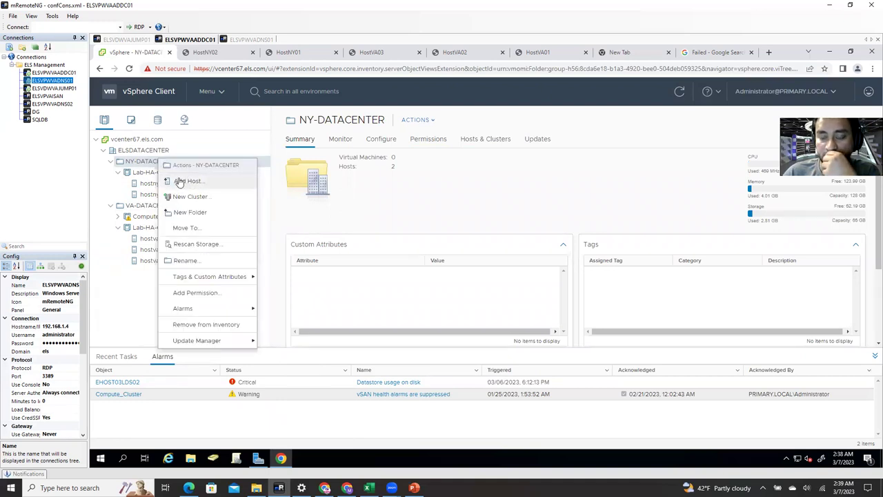
left_click(113, 190)
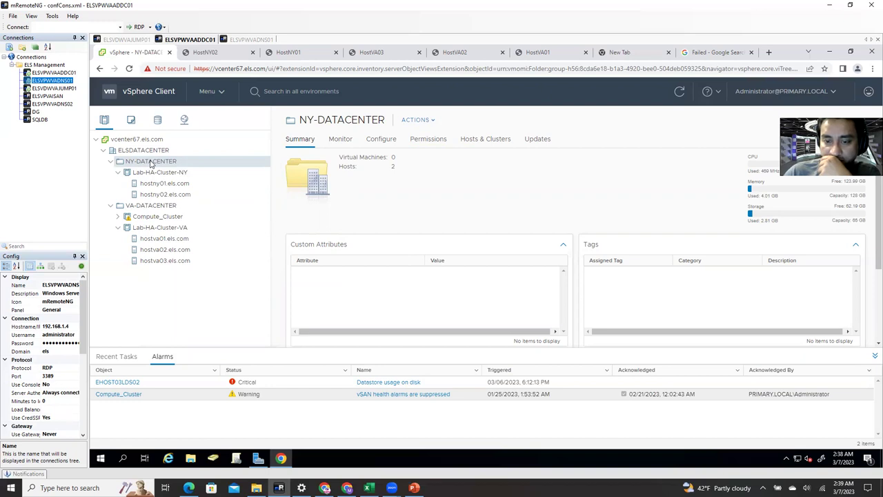
left_click(159, 174)
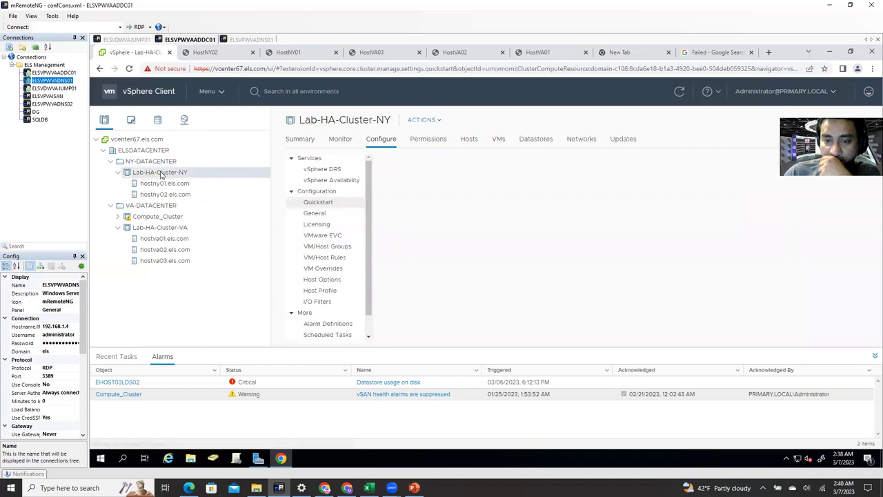
Drag Lab-HA-Cluster-NY and its two hosts directly under ELSDATACENTER, then bring up ELSDATACENTER's actions.
left_click_drag(160, 175, 144, 151)
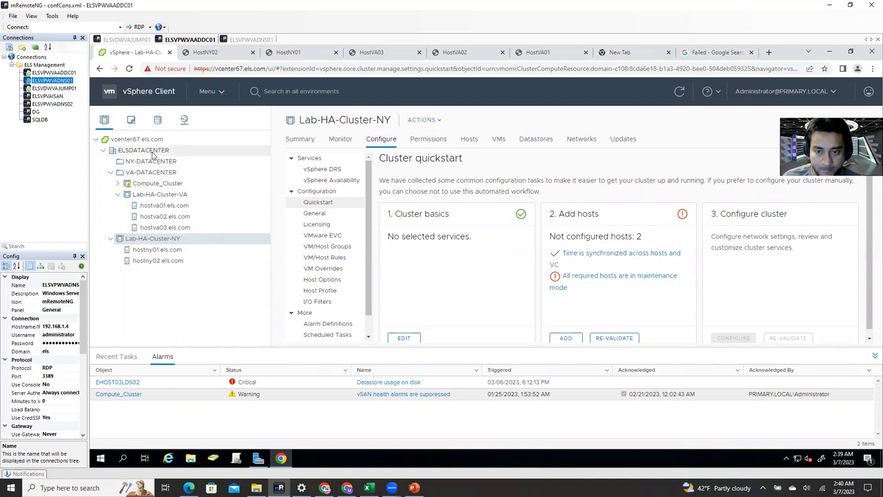
right_click(152, 152)
right_click(150, 152)
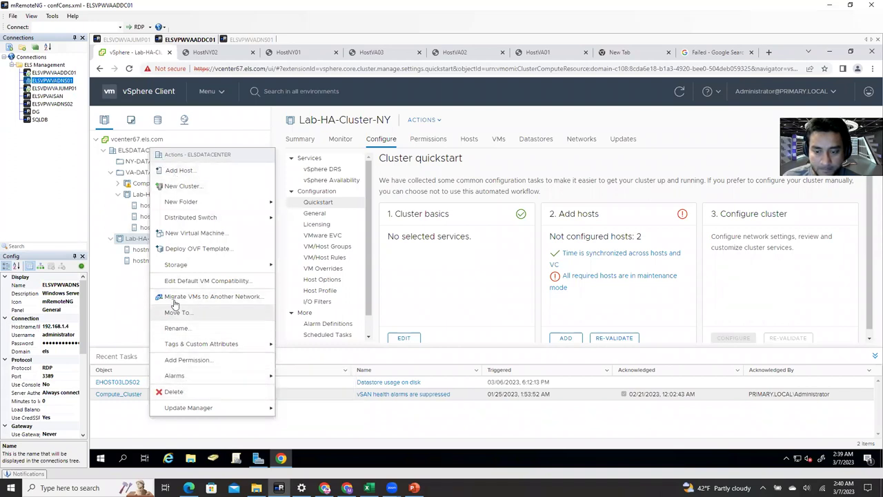
Rename the ELSDATACENTER datacenter to VA-DATACENTER.
left_click(192, 326)
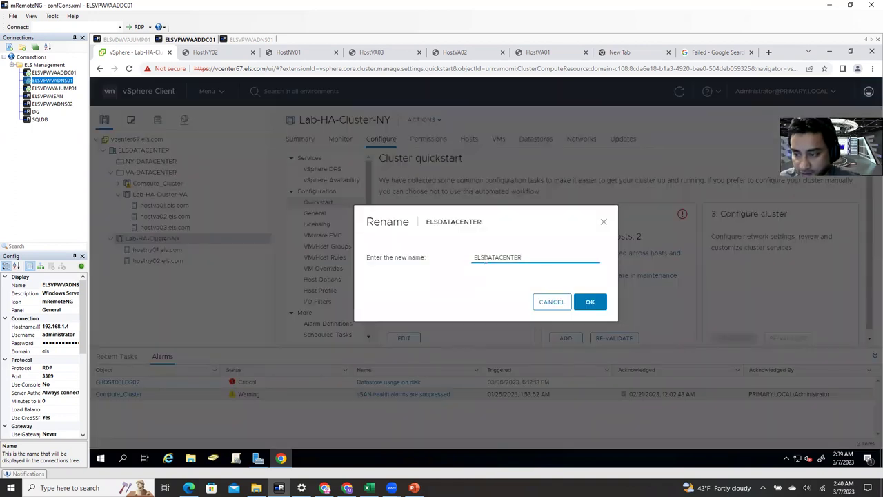
left_click_drag(479, 258, 467, 266)
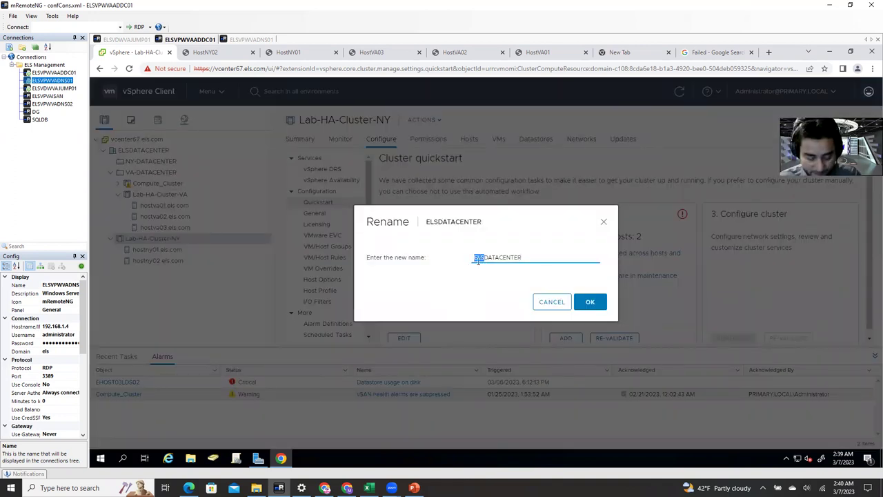
type("VA-")
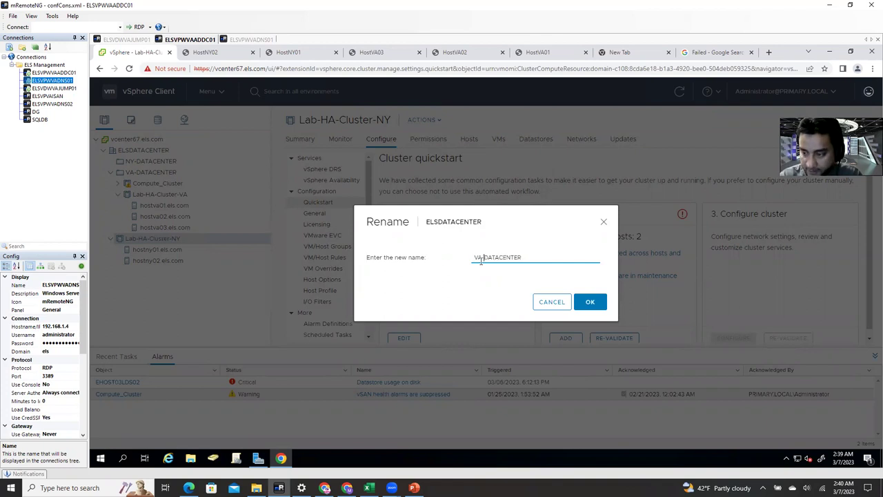
left_click(590, 301)
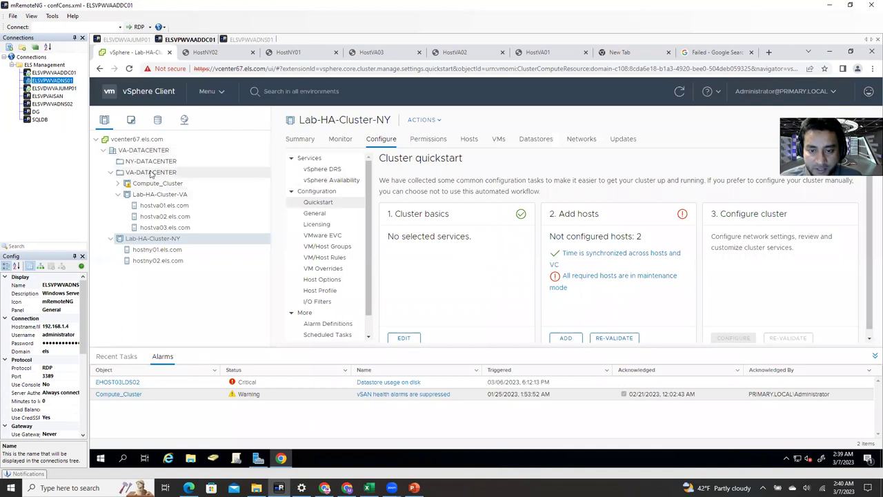
Move Compute_Cluster out of the inner VA-DATACENTER folder up to the top datacenter.
left_click(159, 162)
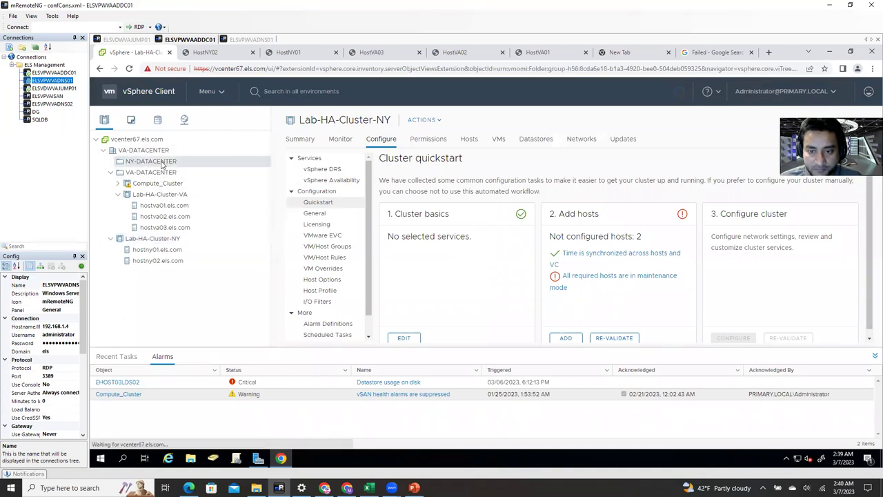
left_click(160, 173)
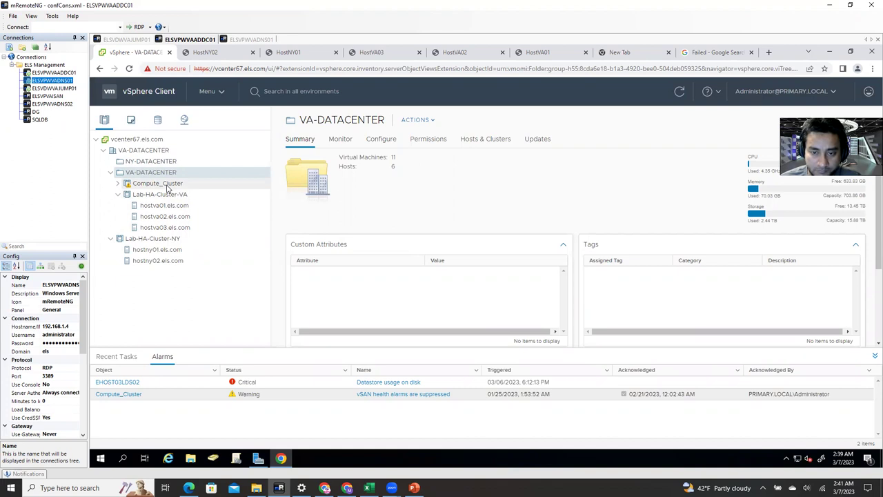
left_click_drag(167, 187, 155, 153)
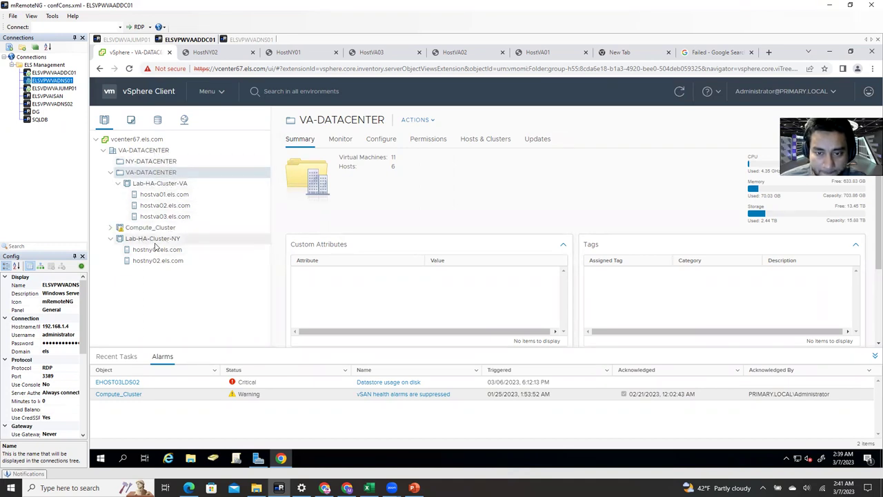
Create a datacenter named NY-DATACENTER under vcenter67.els.com.
left_click(143, 151)
left_click(144, 141)
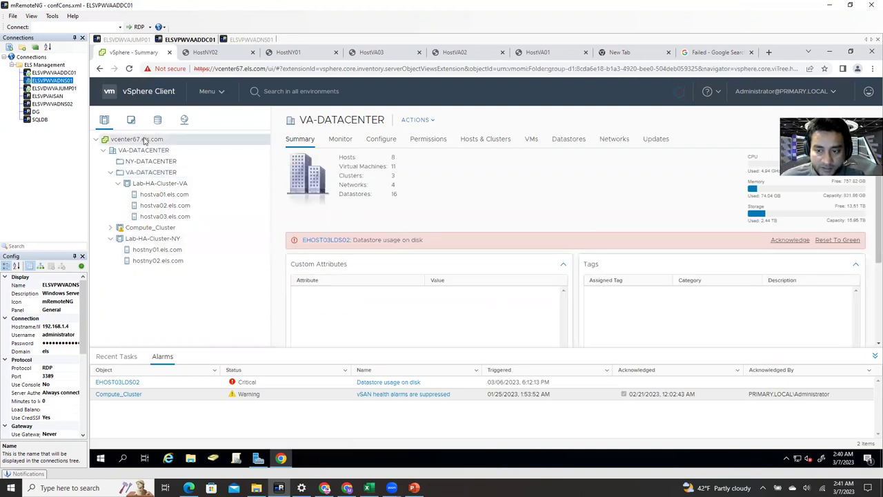
right_click(145, 141)
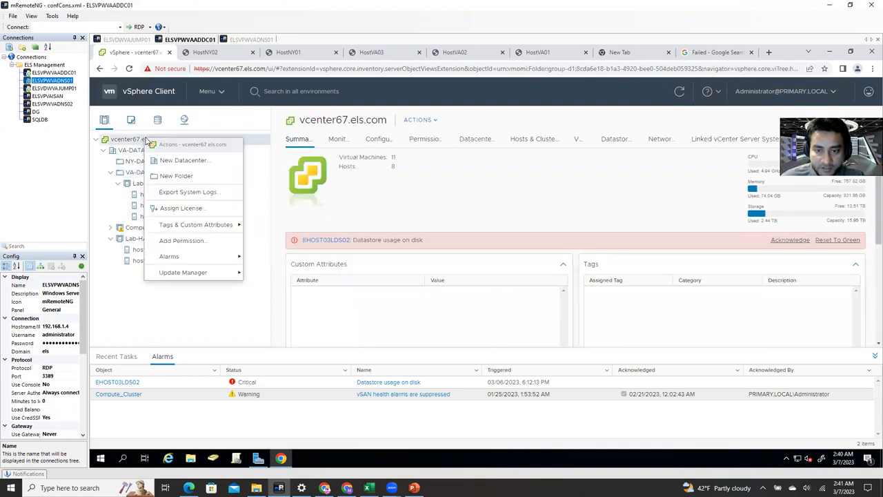
left_click(184, 160)
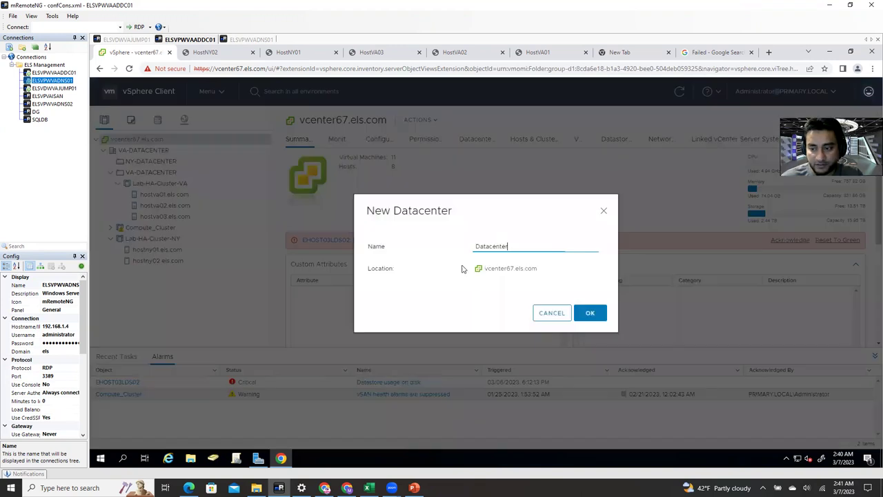
left_click_drag(518, 245, 408, 260)
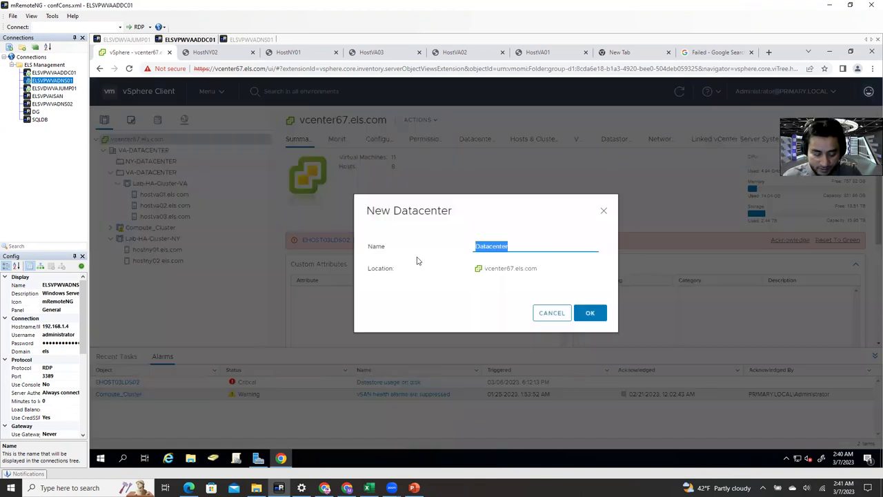
type("NY-DATA")
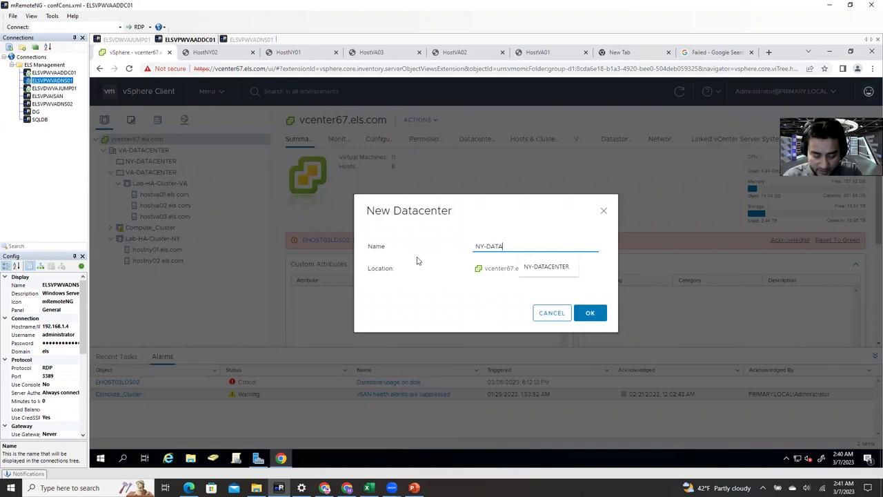
type("CENTER")
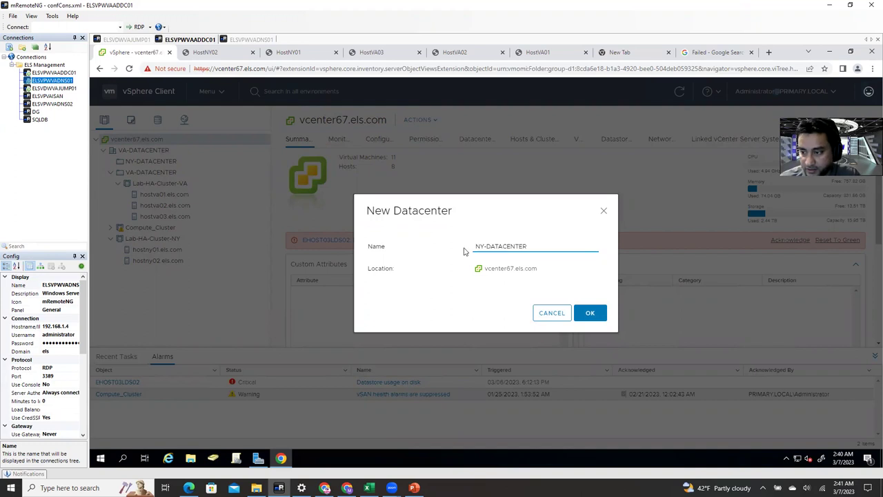
left_click(591, 313)
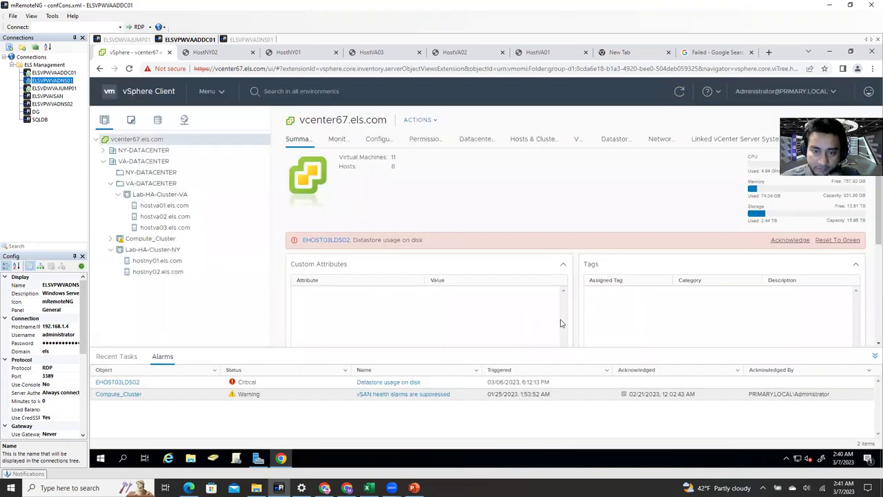
Expand NY-DATACENTER and VA-DATACENTER in the inventory tree to review the new layout.
right_click(177, 140)
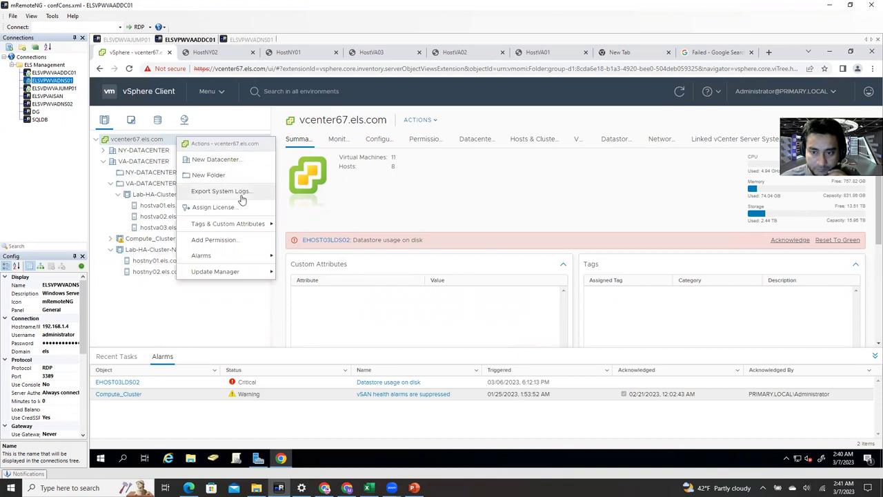
left_click(146, 162)
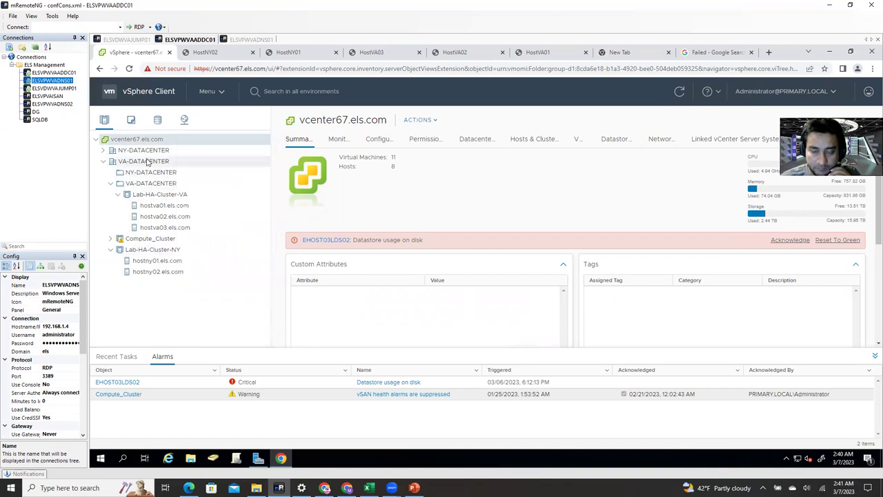
left_click(103, 162)
left_click(103, 149)
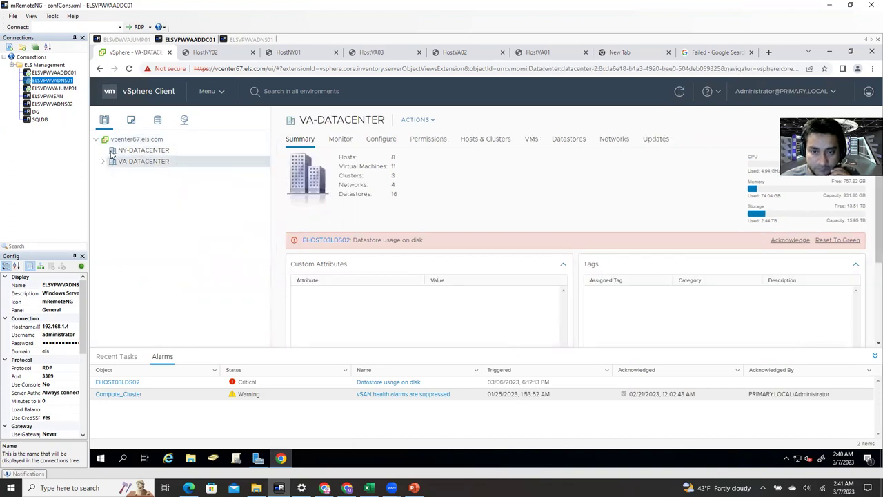
left_click(103, 162)
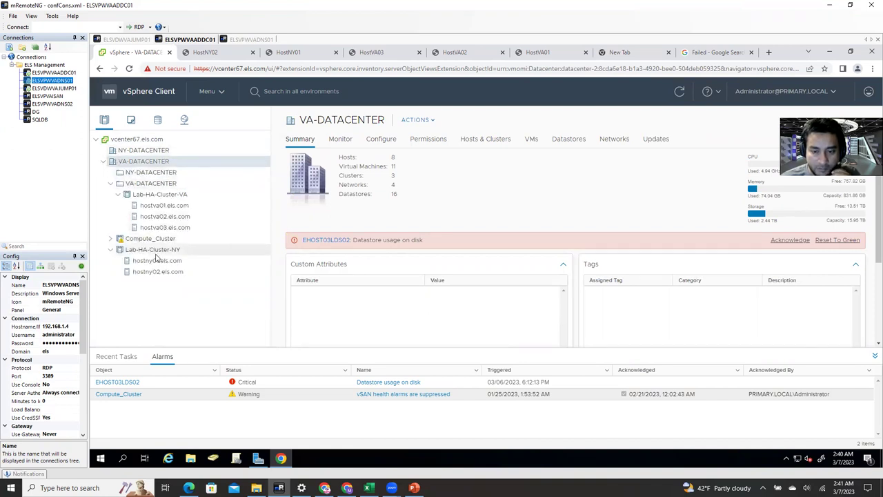
left_click_drag(155, 251, 142, 153)
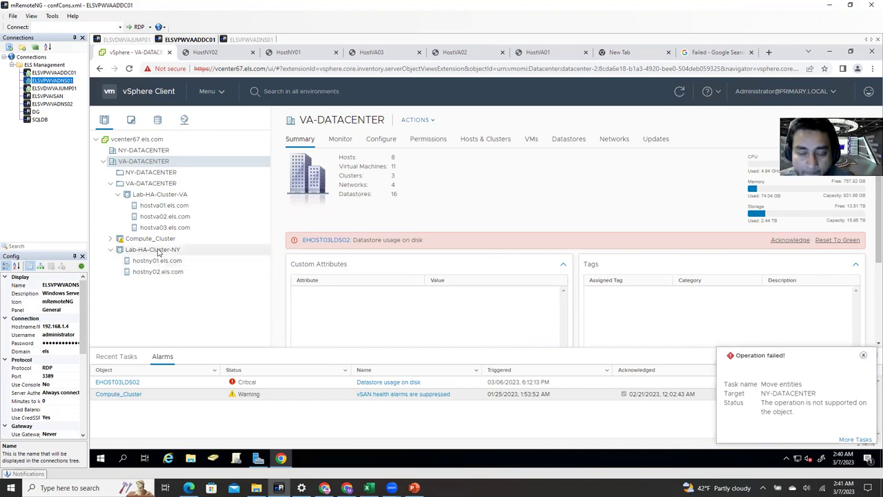
left_click_drag(157, 252, 143, 169)
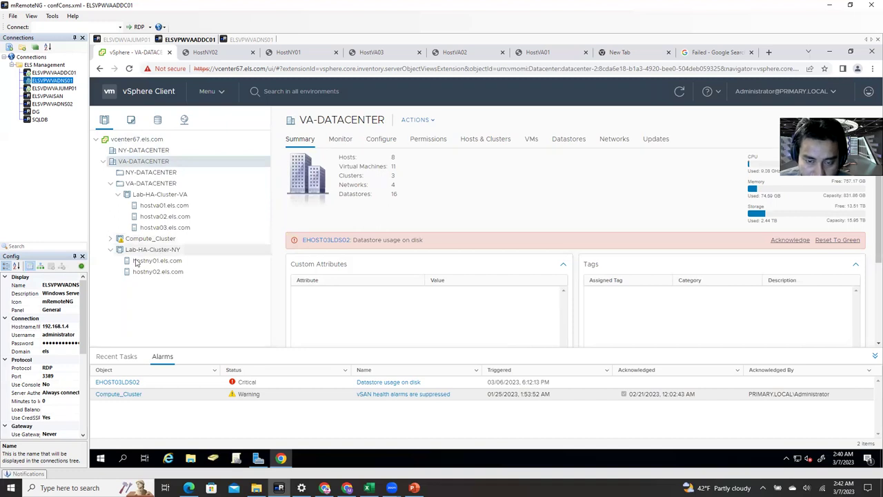
Remove the NY-DATACENTER folder from the inventory.
left_click(158, 174)
right_click(160, 178)
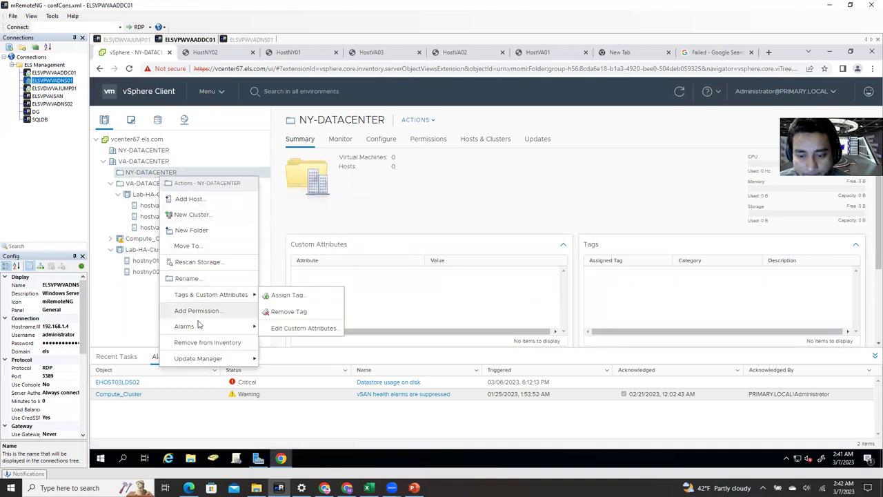
mouse_move(205, 323)
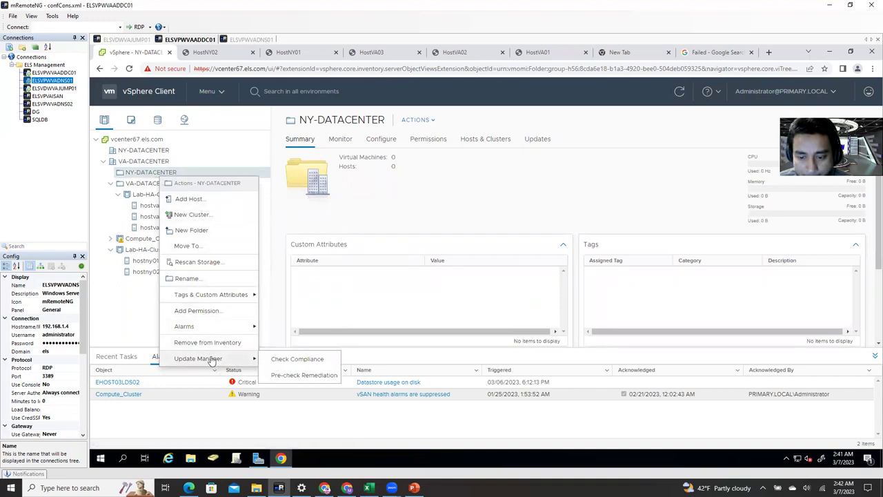
left_click(215, 343)
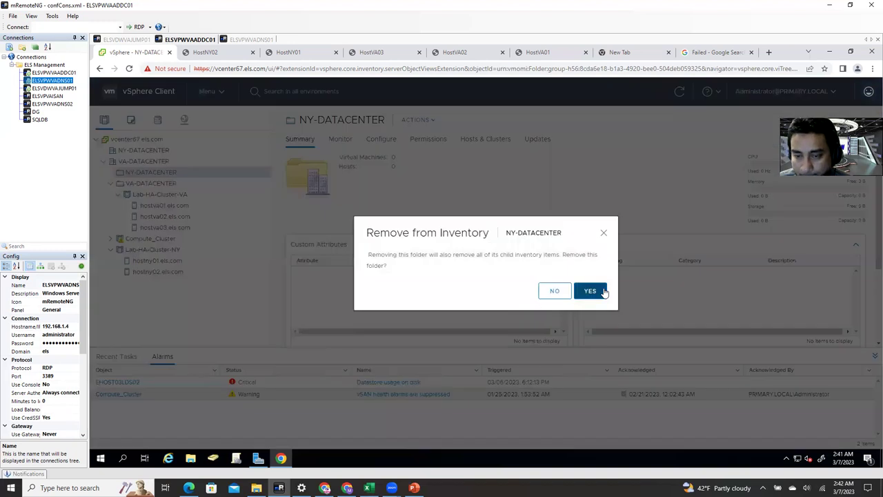
left_click(603, 295)
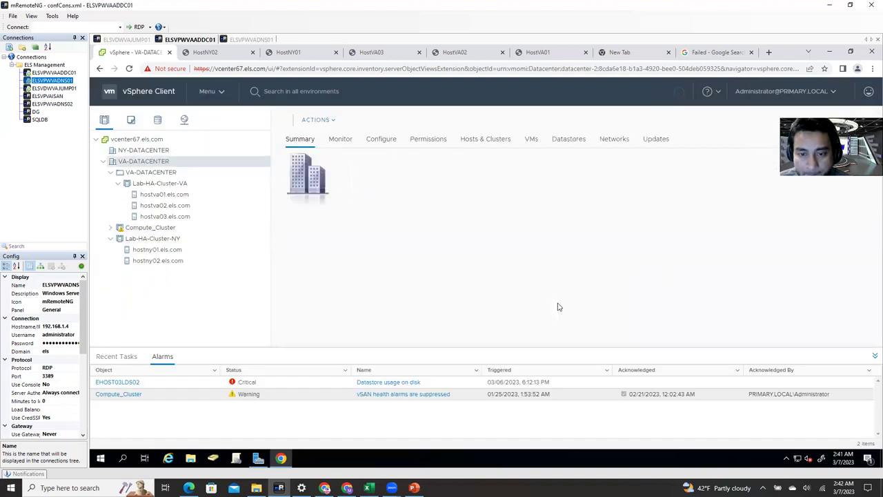
Move Lab-HA-Cluster-VA out of the VA-DATACENTER folder into the VA-DATACENTER datacenter.
left_click(167, 175)
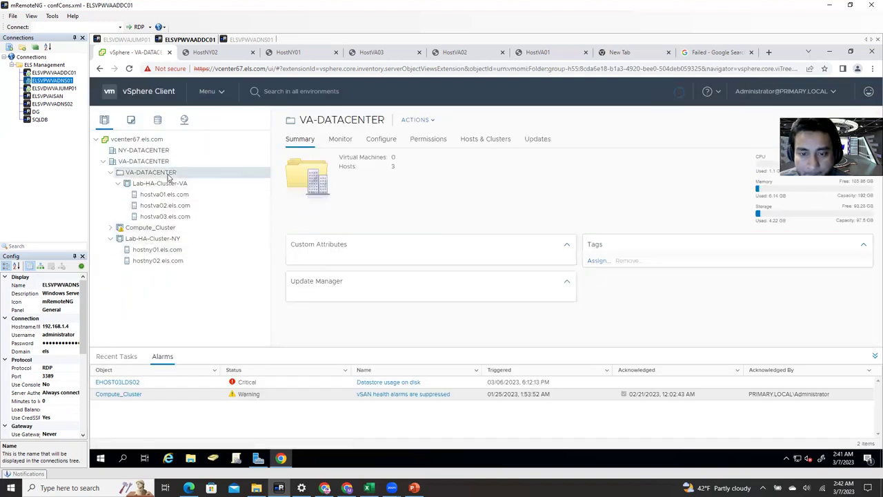
right_click(168, 175)
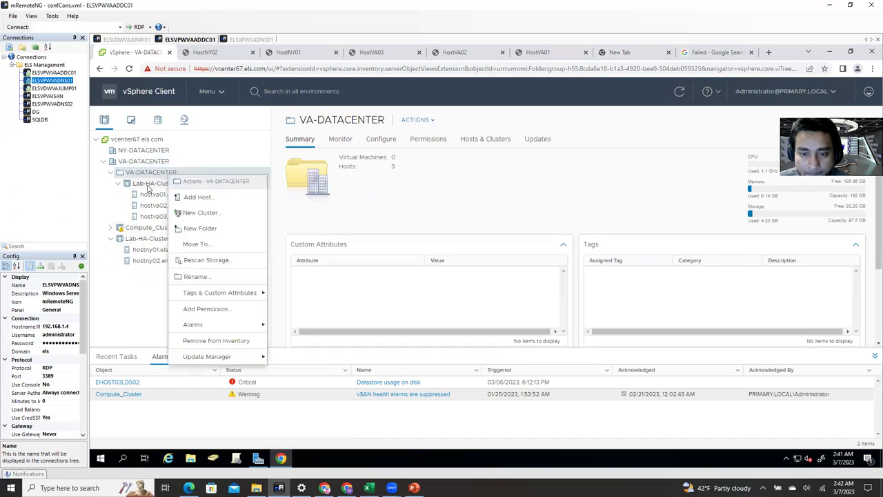
left_click(95, 209)
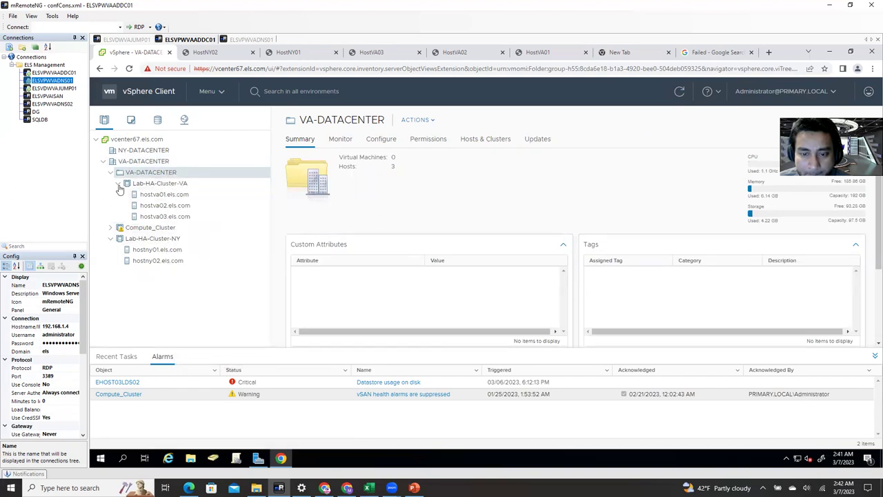
left_click(118, 184)
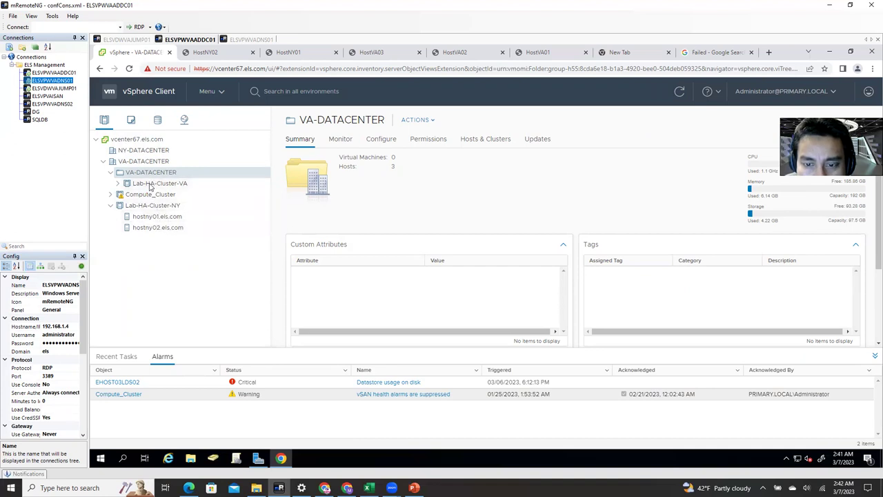
left_click_drag(148, 187, 135, 164)
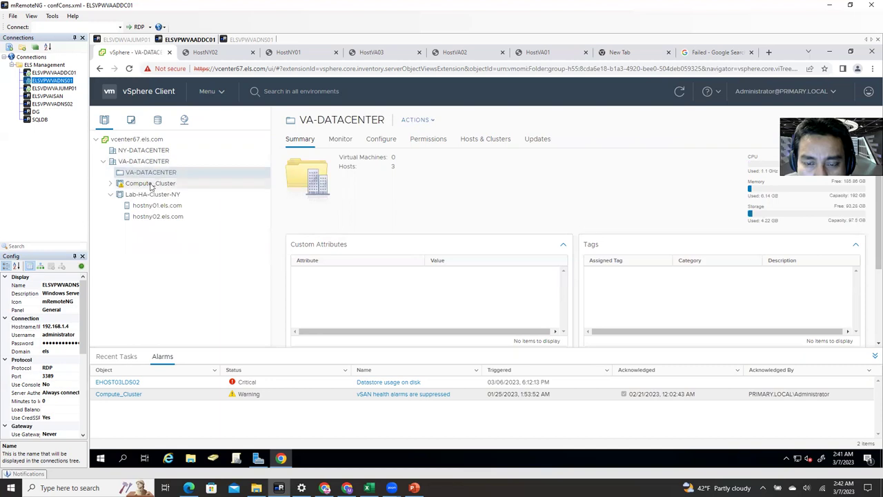
Remove the VA-DATACENTER folder from the inventory, leaving all three clusters under the datacenter.
right_click(159, 172)
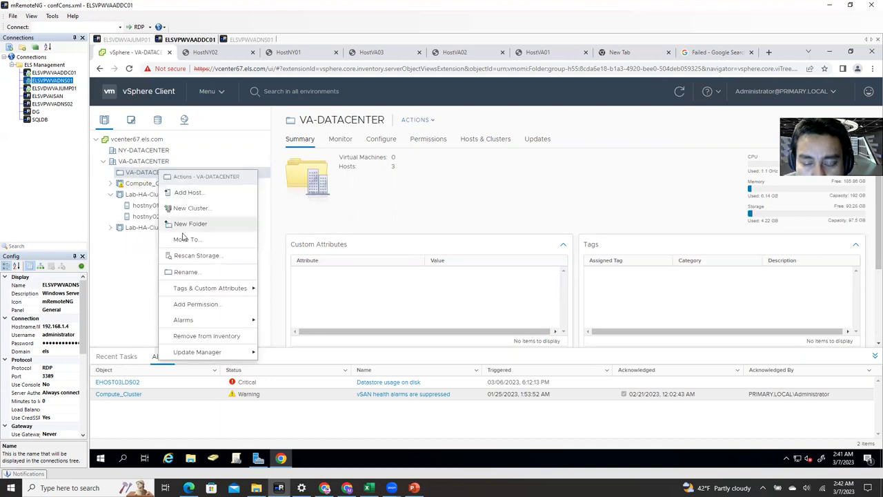
left_click(197, 336)
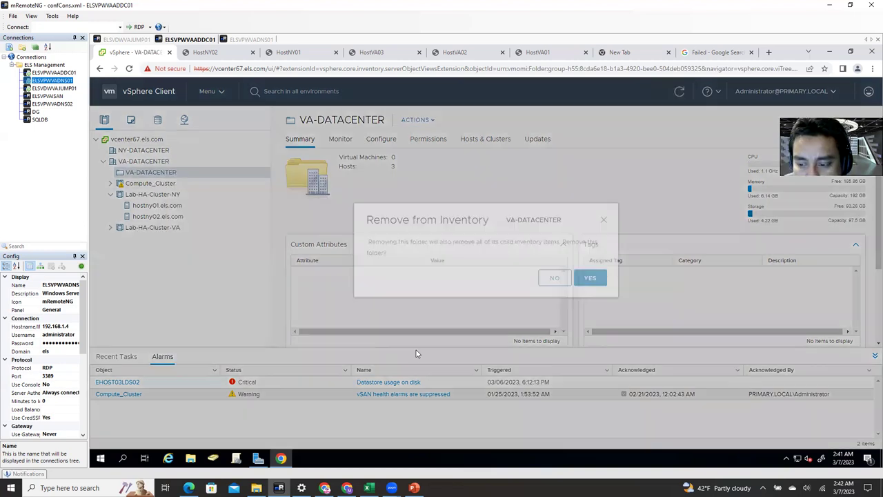
left_click(595, 298)
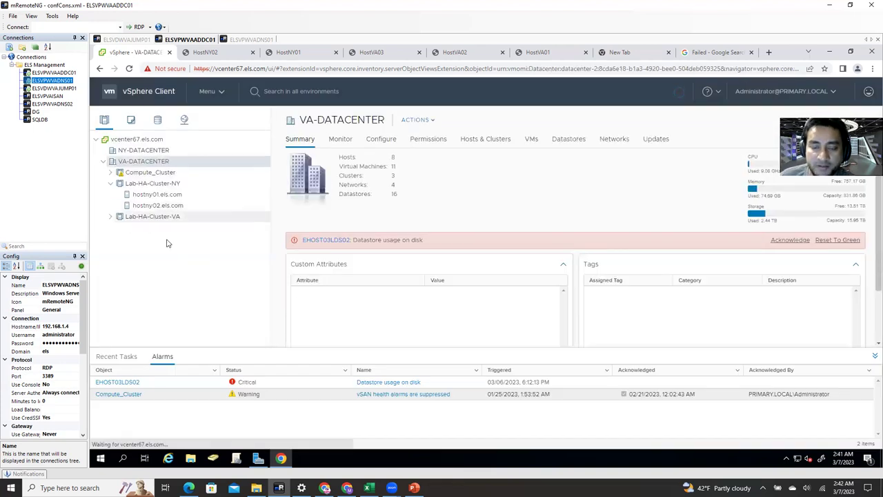
left_click(110, 183)
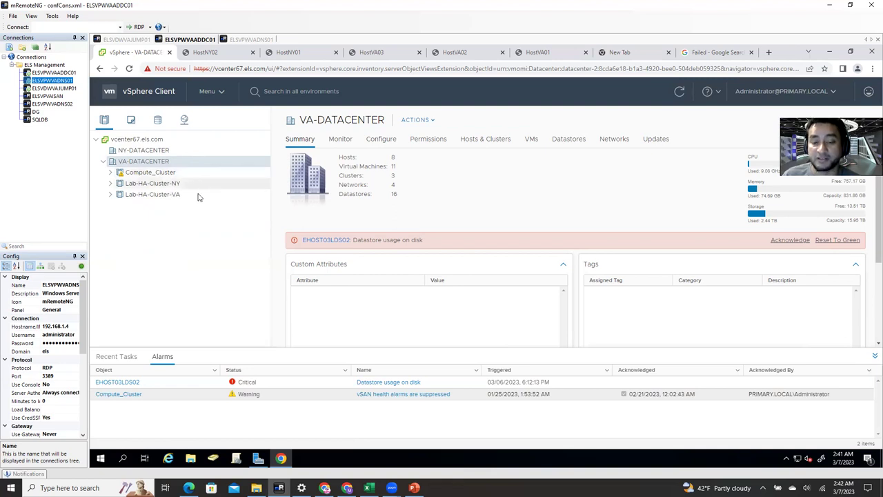
left_click(104, 163)
left_click(102, 162)
Attempt to move Lab-HA-Cluster-VA into NY-DATACENTER, then expand Lab-HA-Cluster-NY to show its hosts.
left_click(164, 195)
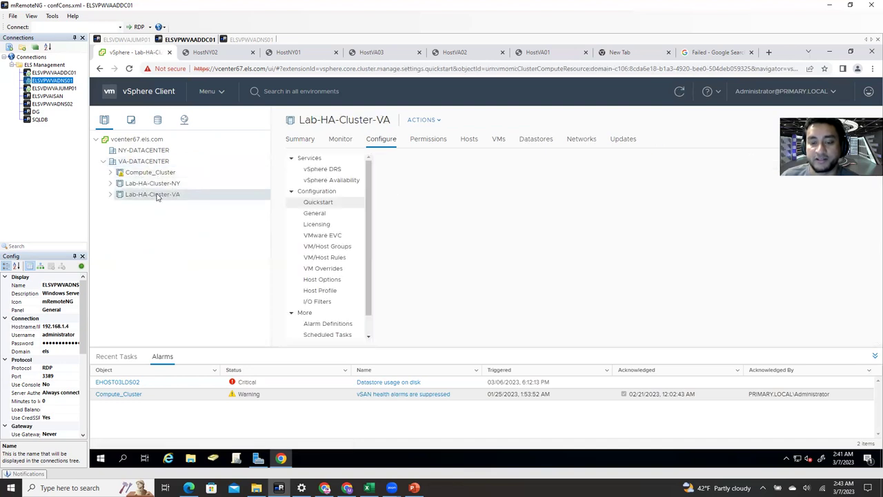
left_click_drag(157, 197, 141, 152)
left_click(166, 187)
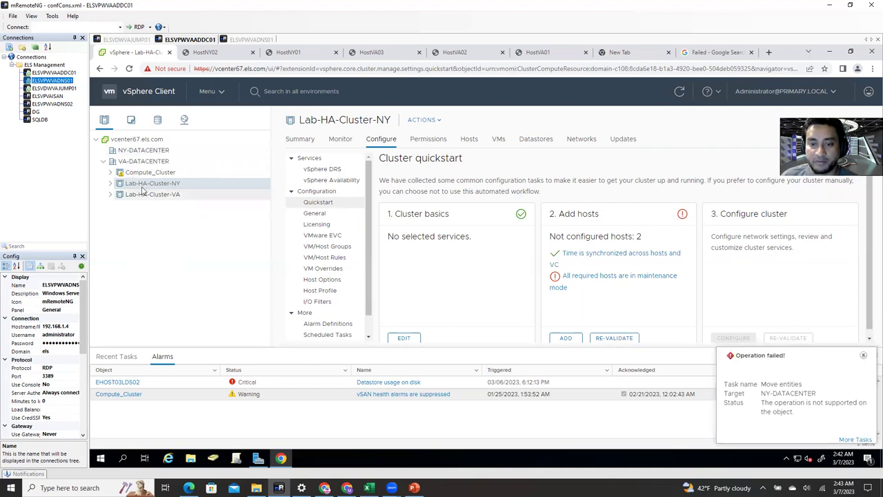
left_click(110, 184)
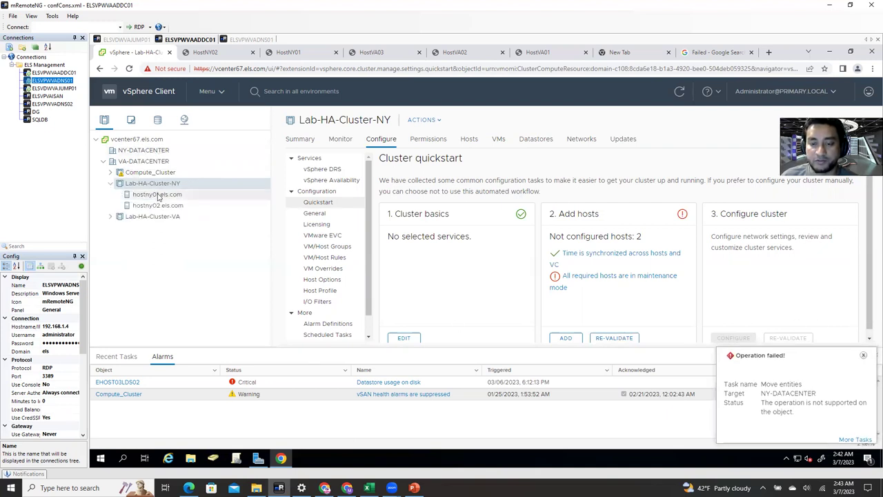
Put hostny01.els.com into maintenance mode.
right_click(158, 197)
mouse_move(207, 185)
left_click(304, 189)
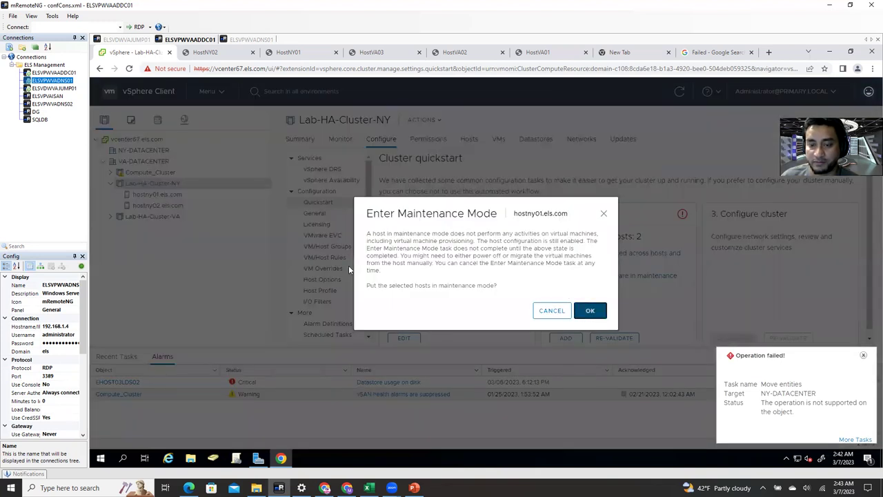
left_click(590, 310)
left_click(158, 206)
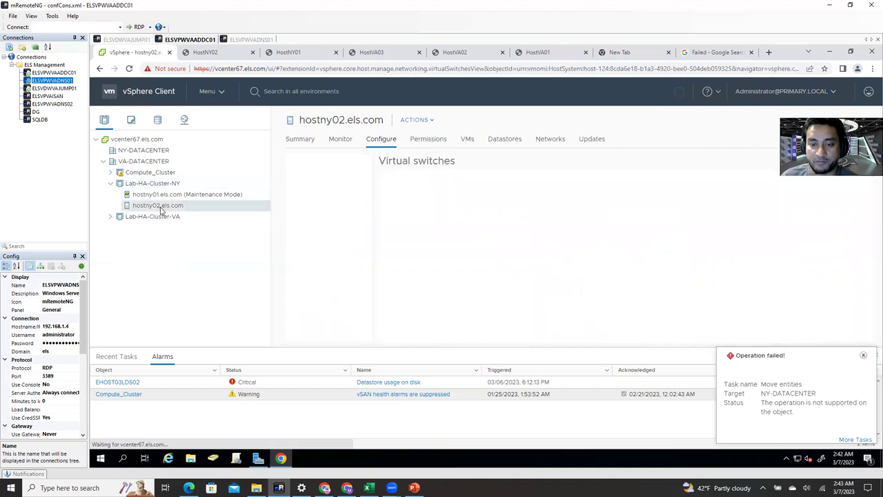
Put hostny02.els.com into maintenance mode.
right_click(158, 205)
mouse_move(234, 188)
left_click(292, 192)
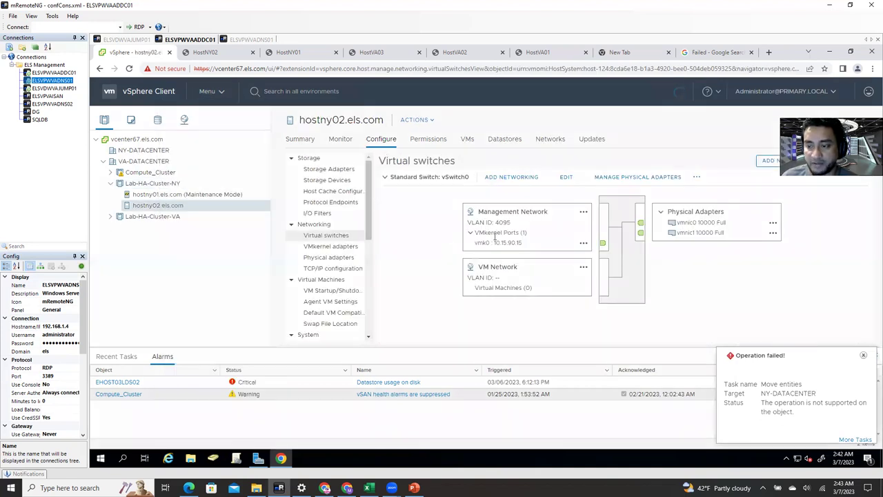
left_click(587, 309)
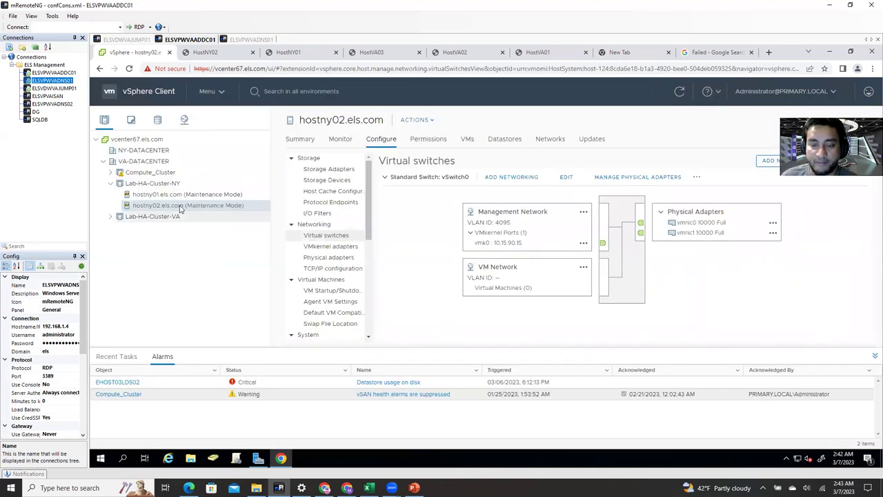
Try moving Lab-HA-Cluster-NY, close the Operation failed notice, and review its Quickstart validation.
left_click(171, 183)
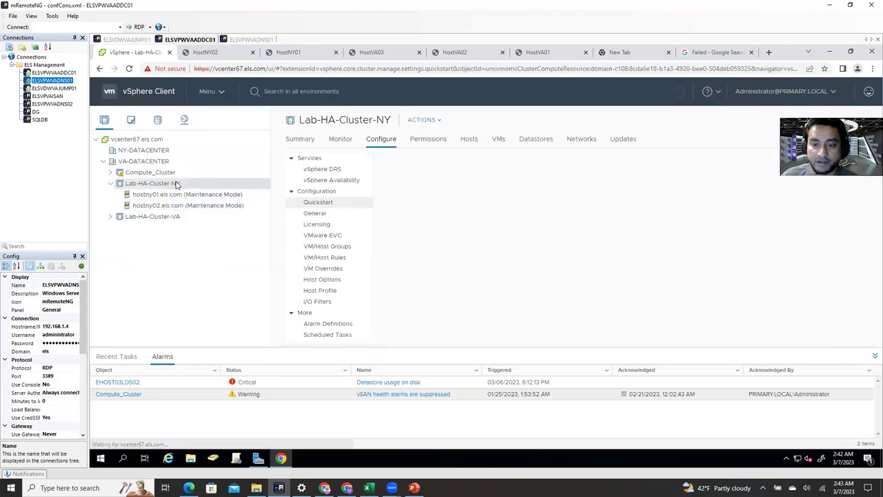
left_click_drag(172, 184, 135, 153)
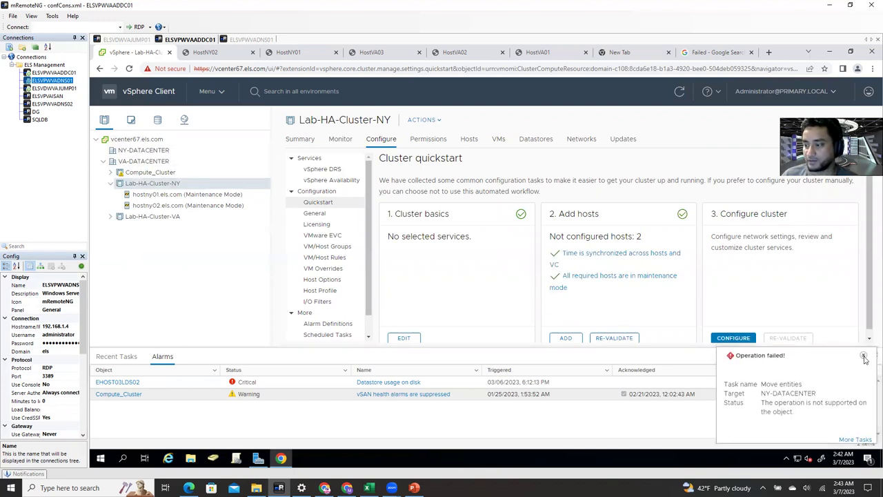
left_click(863, 356)
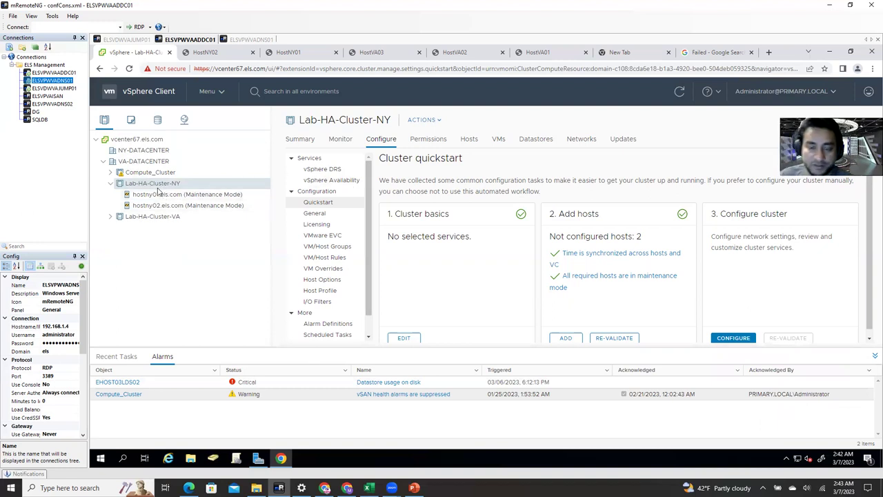
left_click(156, 195)
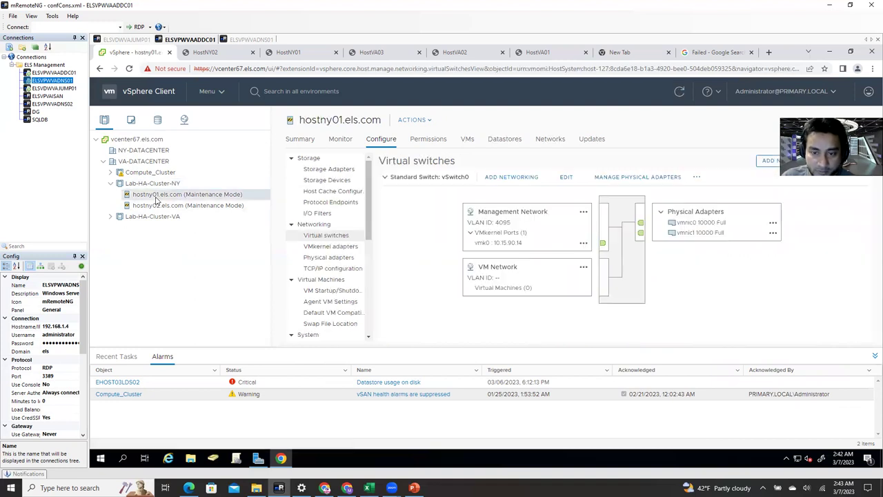
left_click(111, 184)
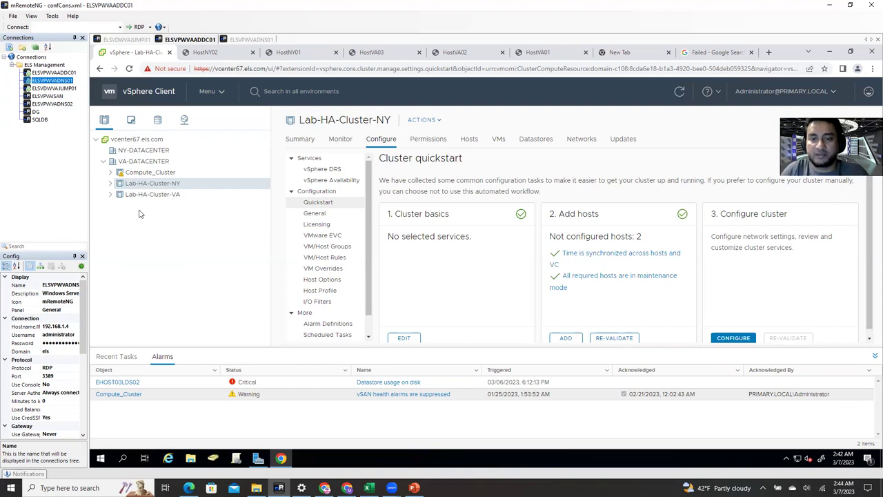
Rename the VA-DATACENTER datacenter to ELSDATACENTER.
left_click(140, 163)
right_click(141, 164)
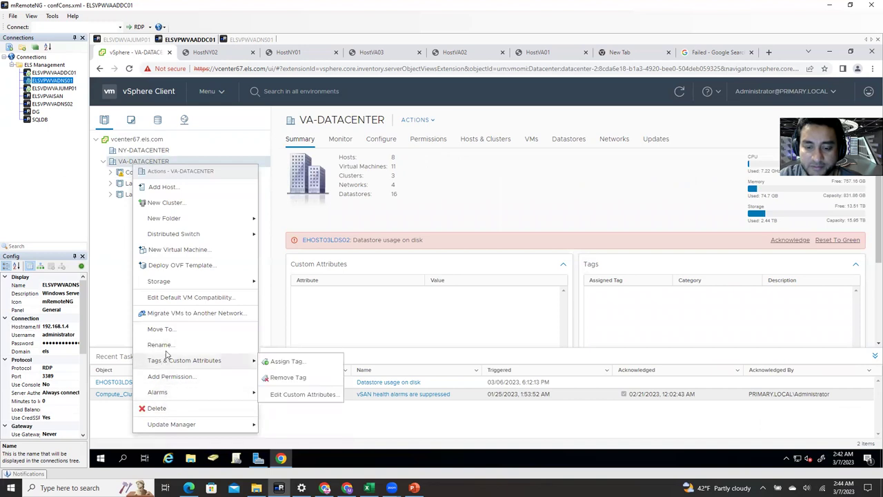
left_click(160, 344)
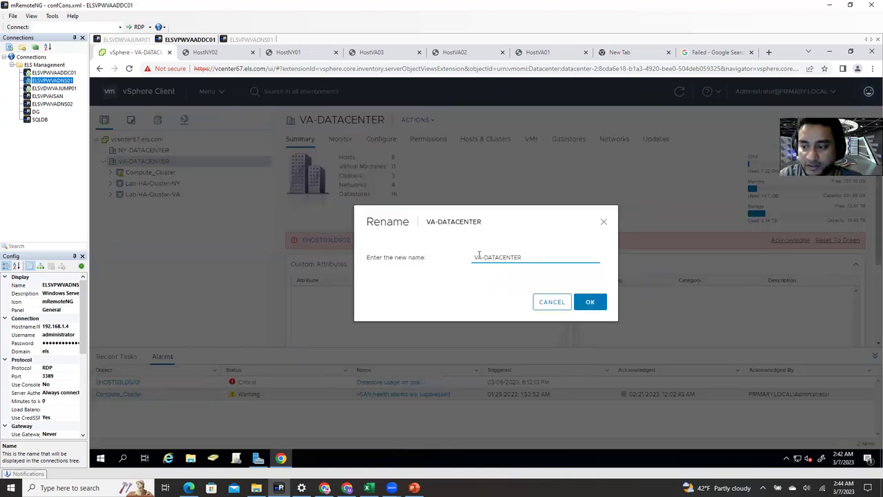
left_click_drag(485, 256, 461, 259)
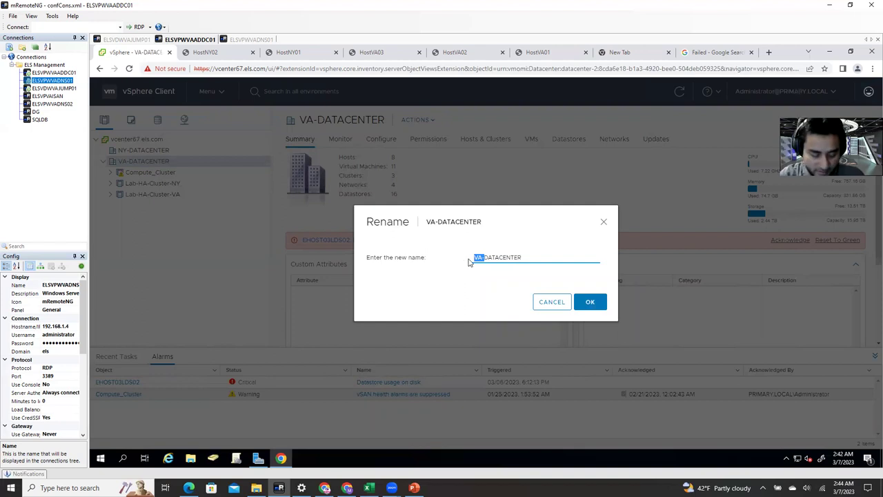
type("ELS")
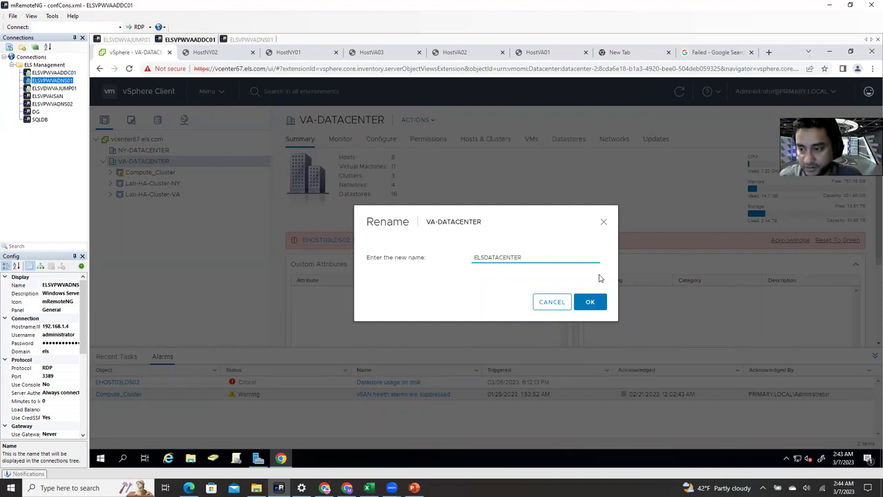
left_click(588, 303)
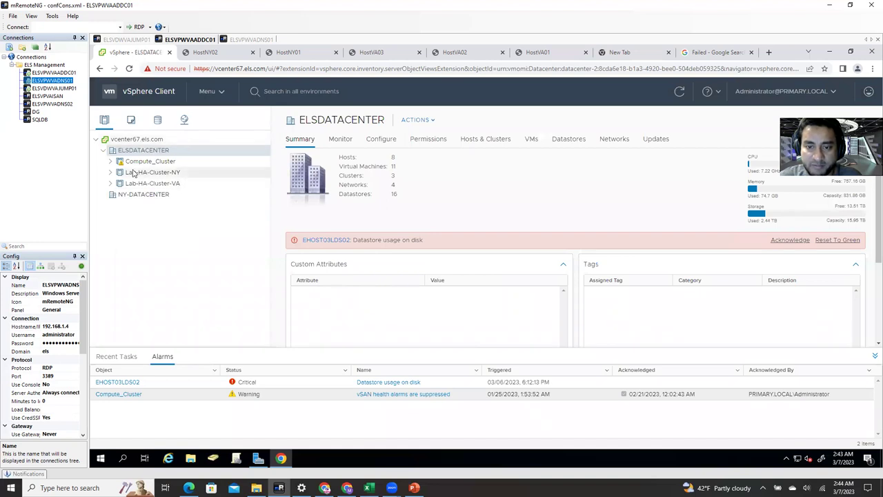
Delete the empty NY-DATACENTER and view the ELSDATACENTER summary.
left_click(116, 198)
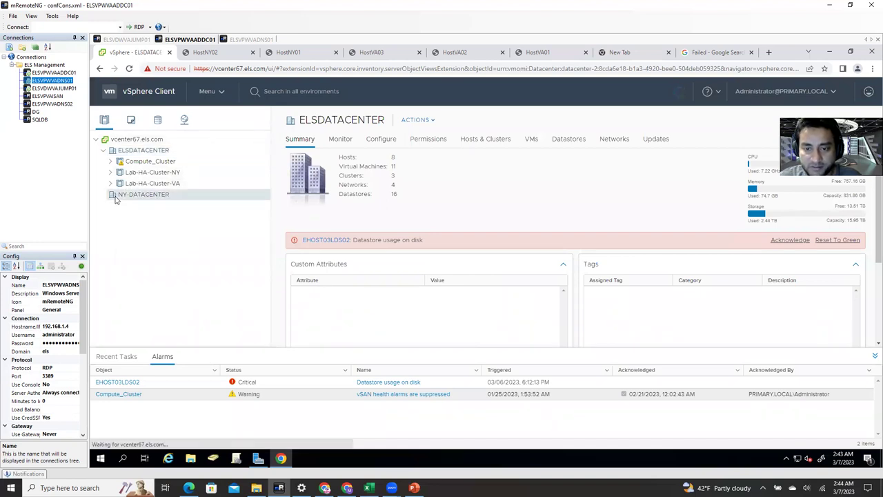
right_click(116, 198)
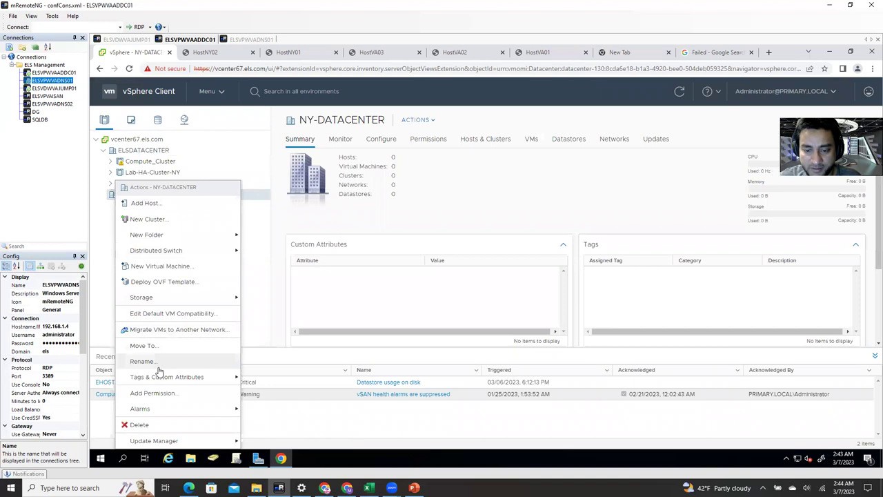
left_click(140, 425)
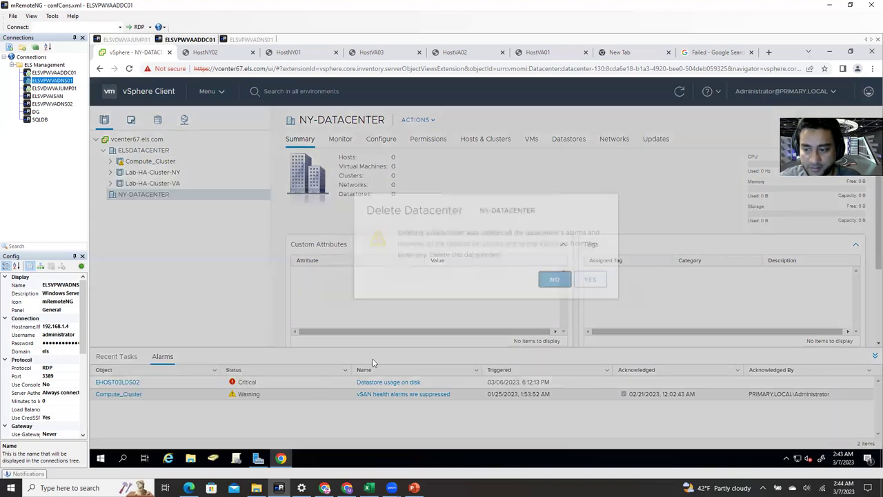
left_click(590, 296)
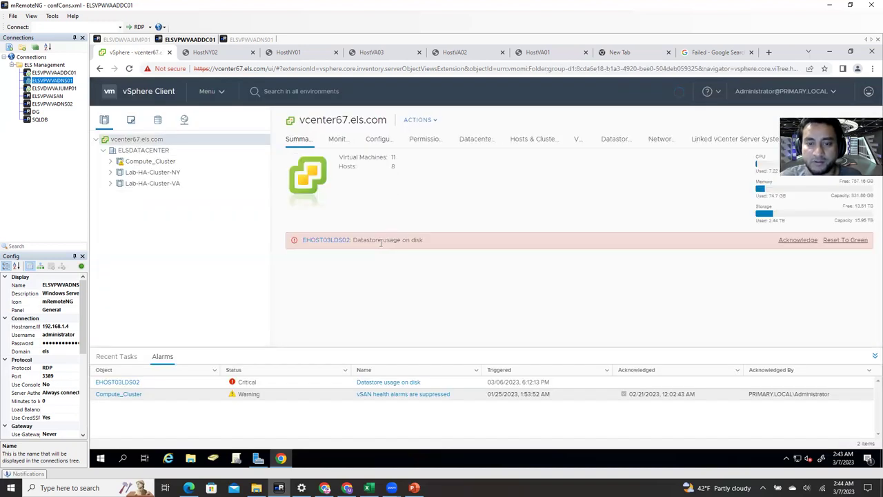
left_click(149, 151)
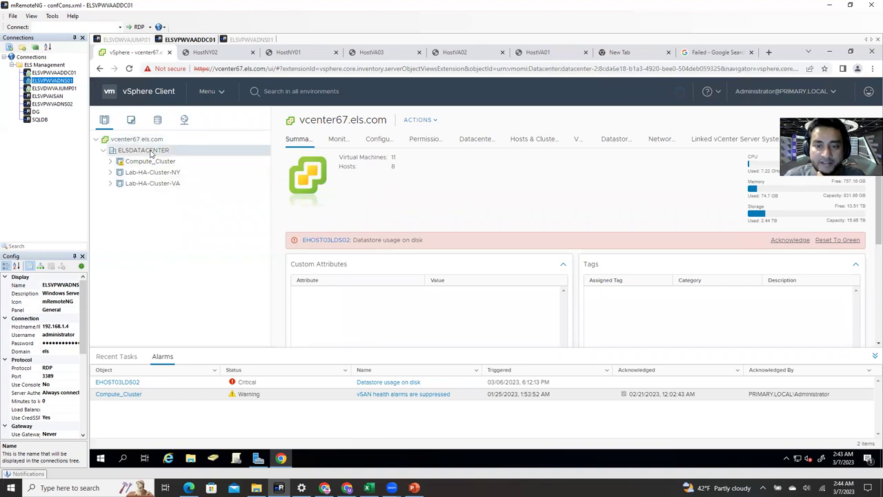
Start a new distributed switch in ELSDATACENTER named ELSDvSwitch.
right_click(152, 151)
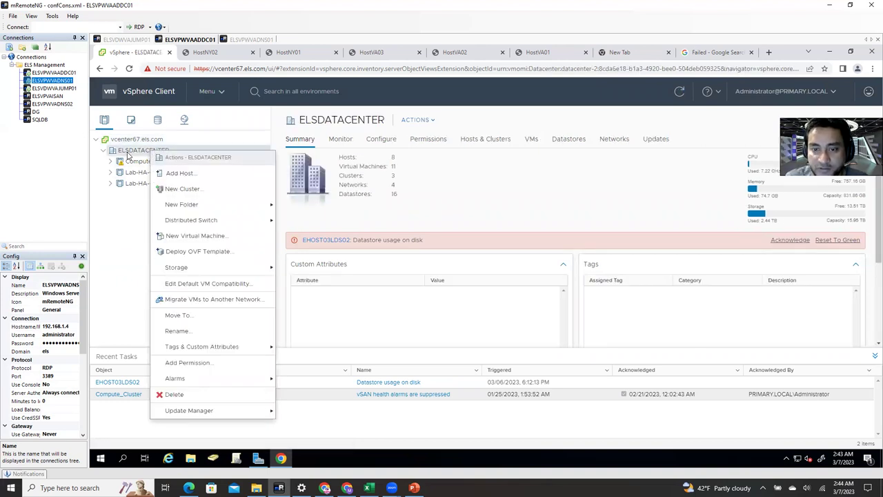
right_click(128, 154)
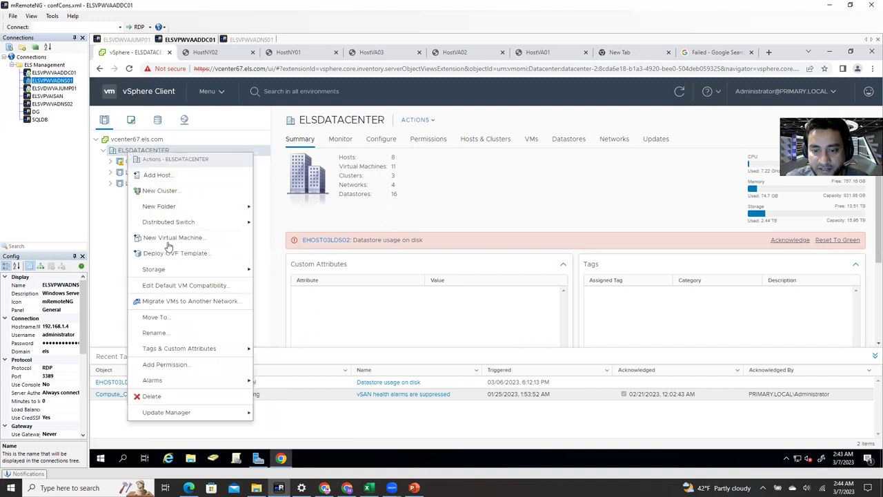
mouse_move(182, 223)
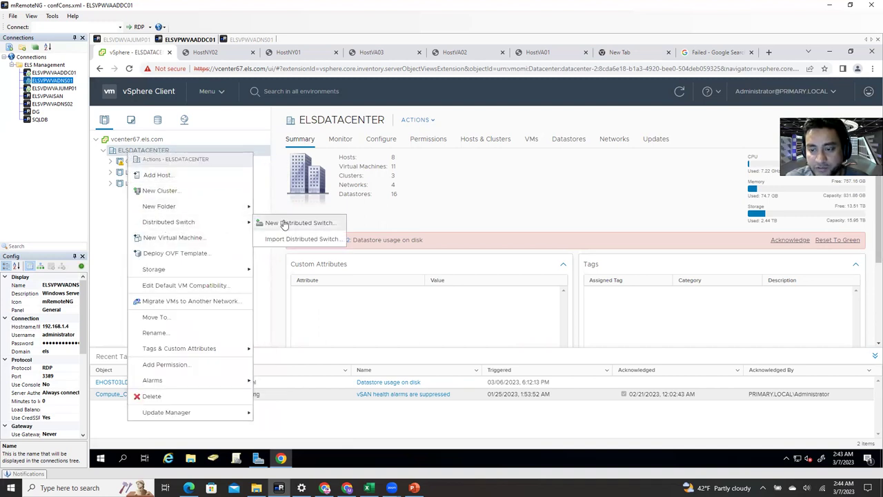
left_click(279, 224)
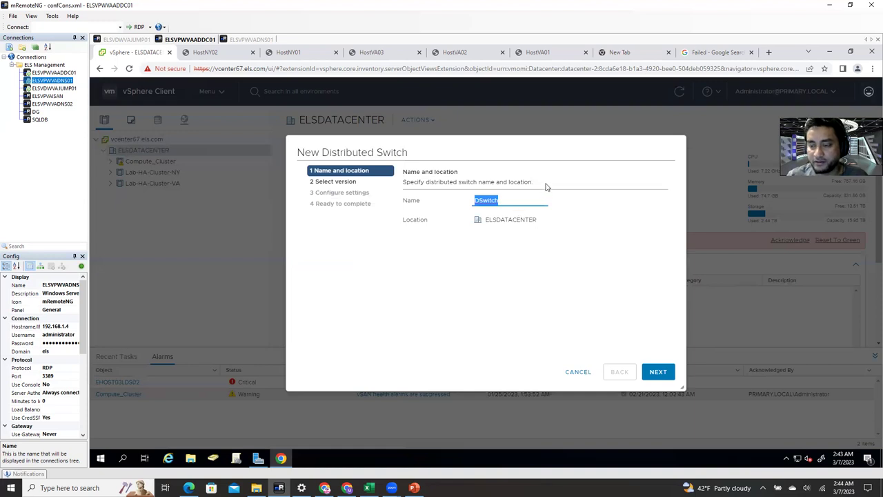
left_click(505, 199)
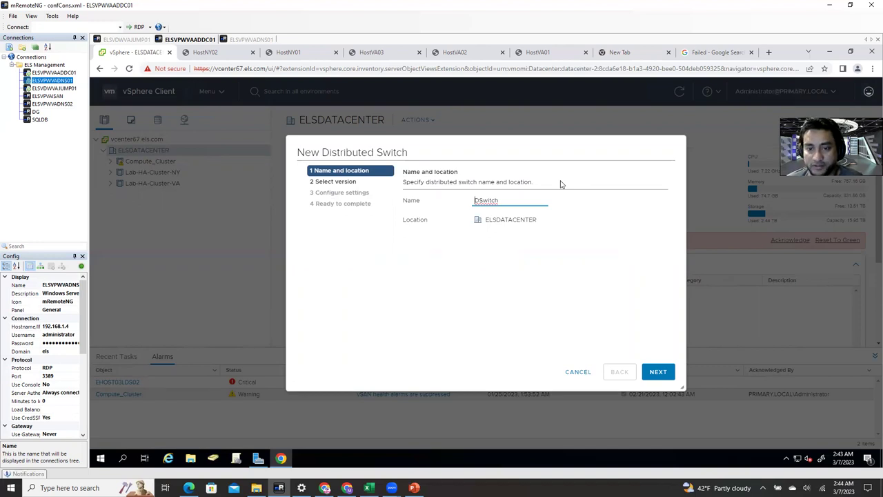
type("ELS")
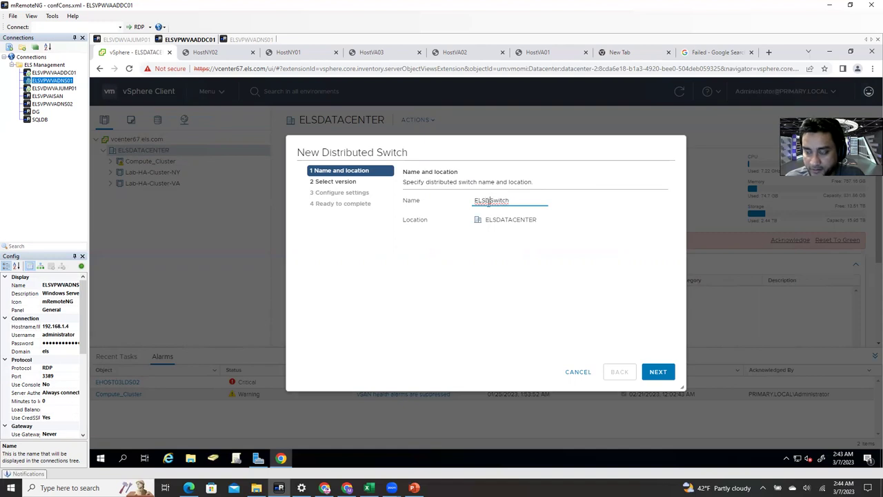
type("-")
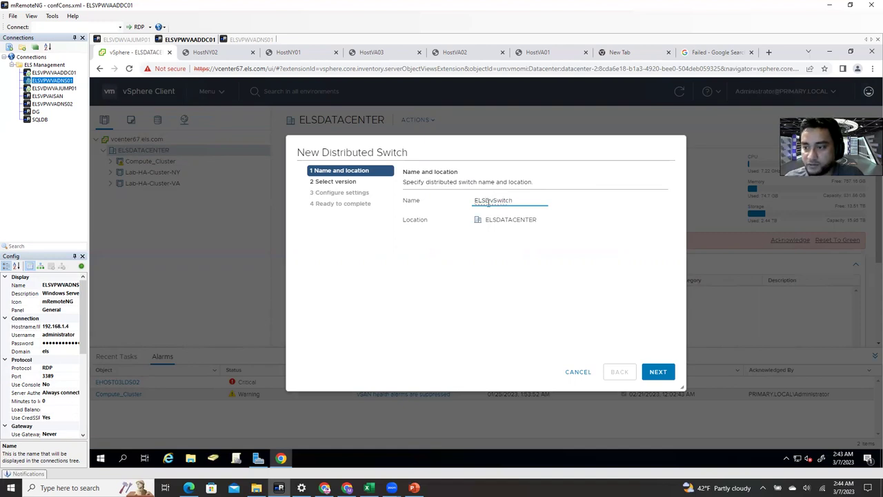
left_click(659, 371)
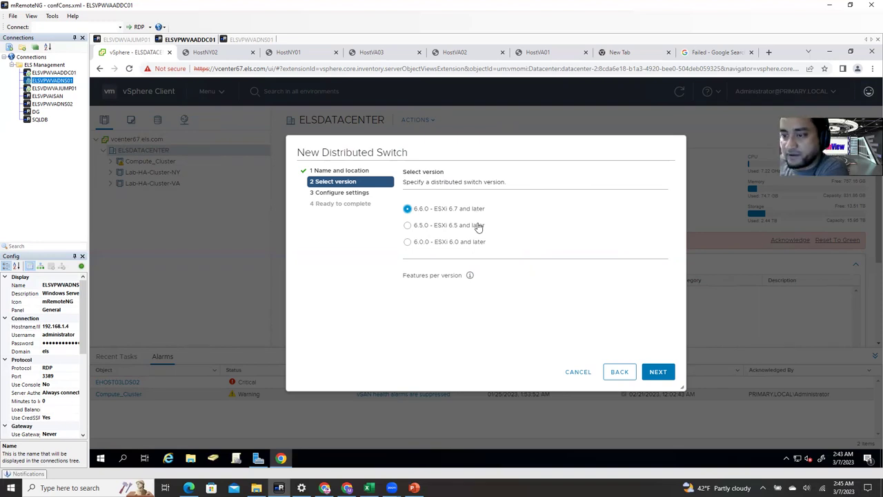
Finish the switch at version 6.6.0 with 2 uplinks and no default port group.
left_click(658, 373)
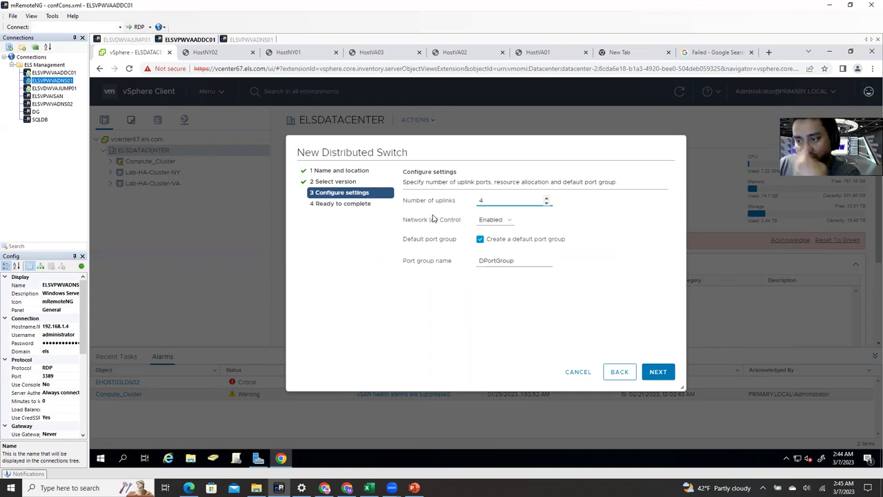
left_click(546, 203)
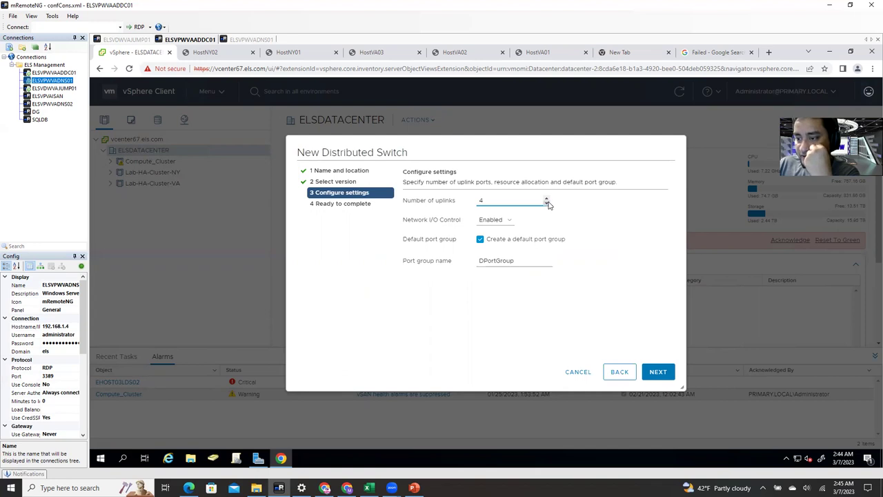
left_click(546, 203)
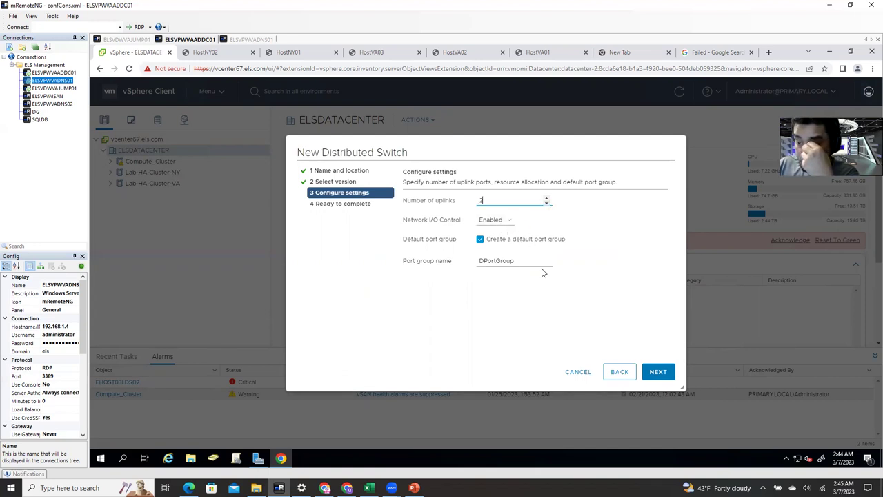
left_click(482, 240)
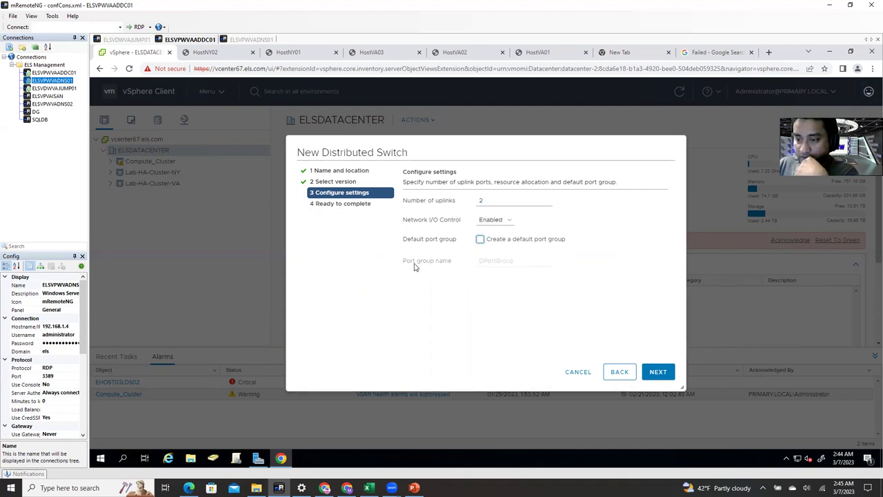
left_click(666, 373)
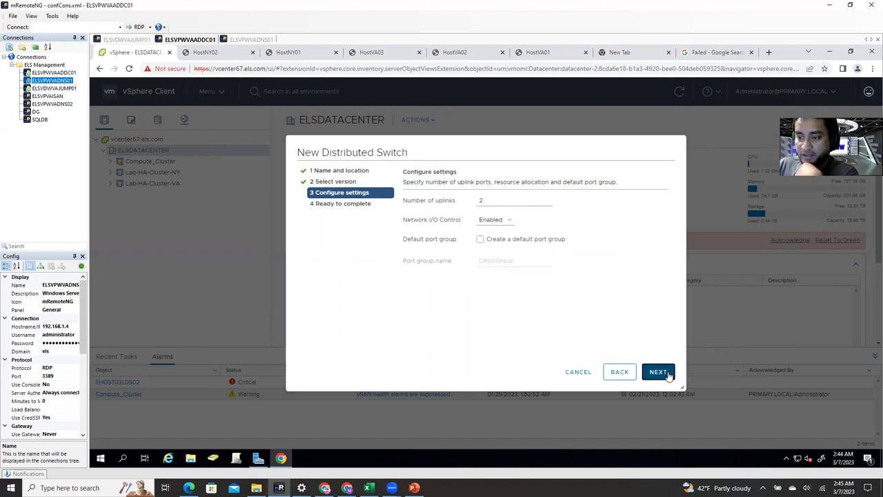
left_click(658, 372)
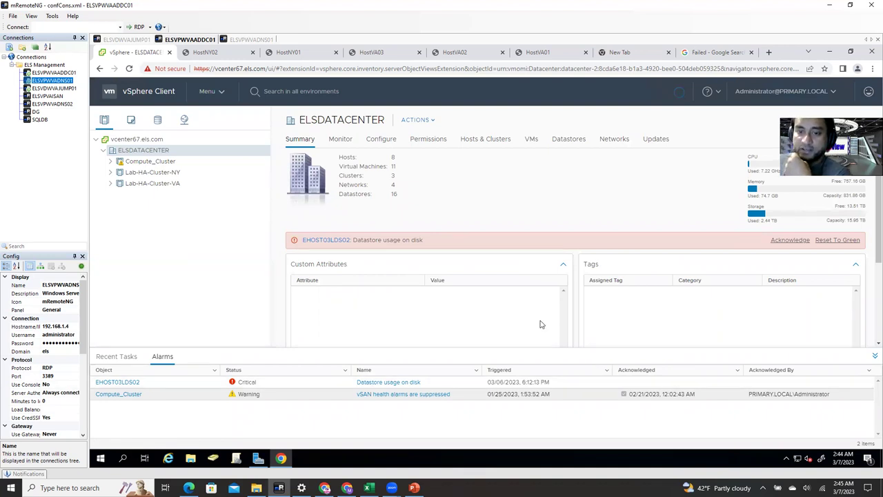
In the networking inventory, view the ELSDvSwitch and ELSDvSwitch-DVUplinks-135 summaries under ELSDATACENTER.
left_click(184, 120)
left_click(103, 151)
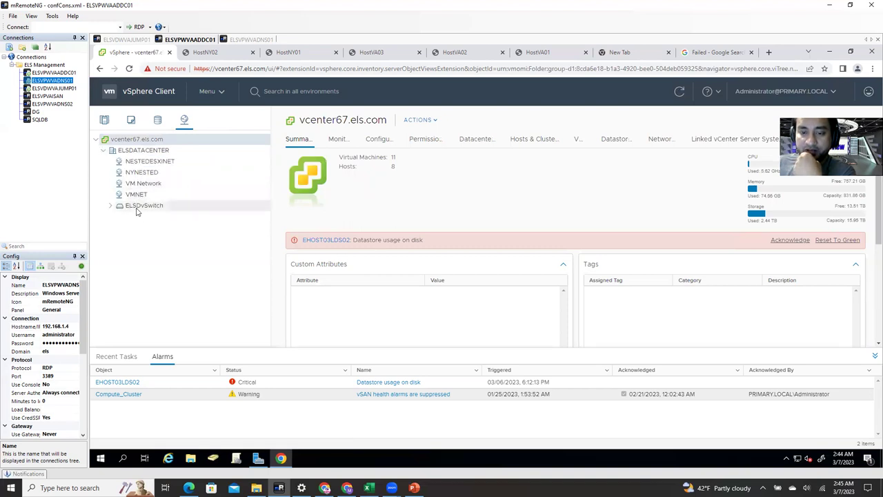
left_click(138, 206)
left_click(110, 206)
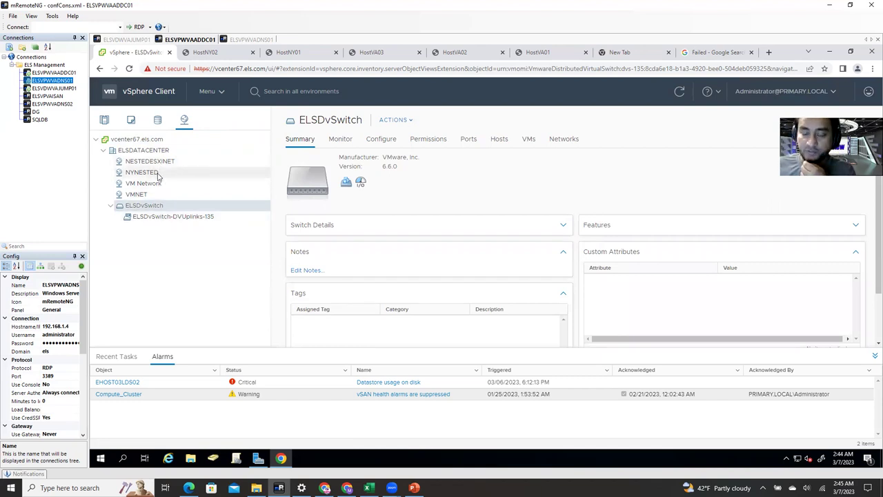
left_click(181, 217)
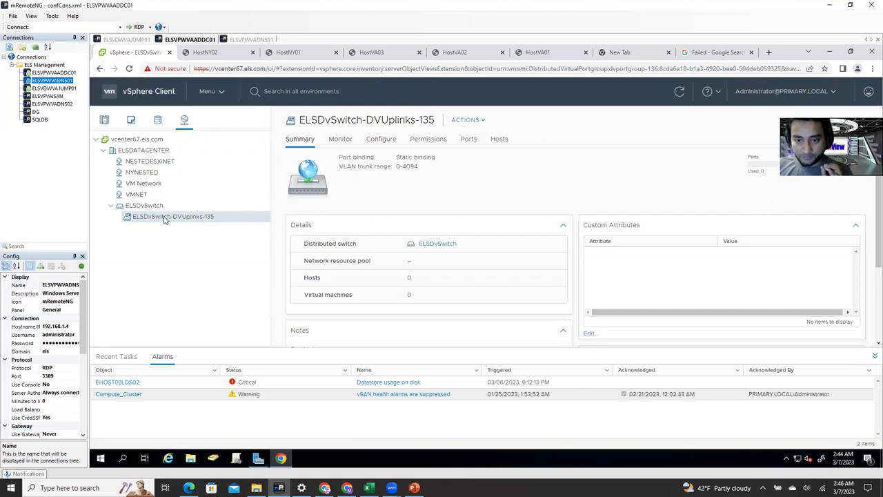
Bring up the Distributed Port Group options from ELSDvSwitch's context menu.
right_click(165, 220)
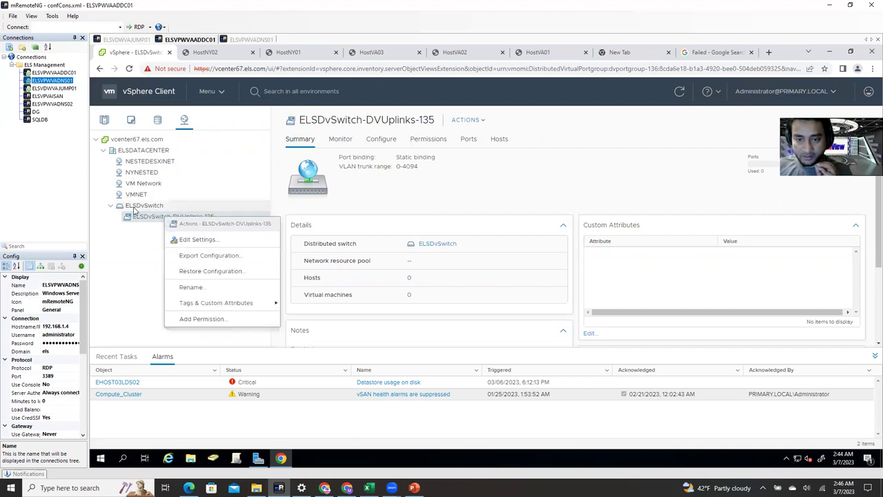
right_click(141, 205)
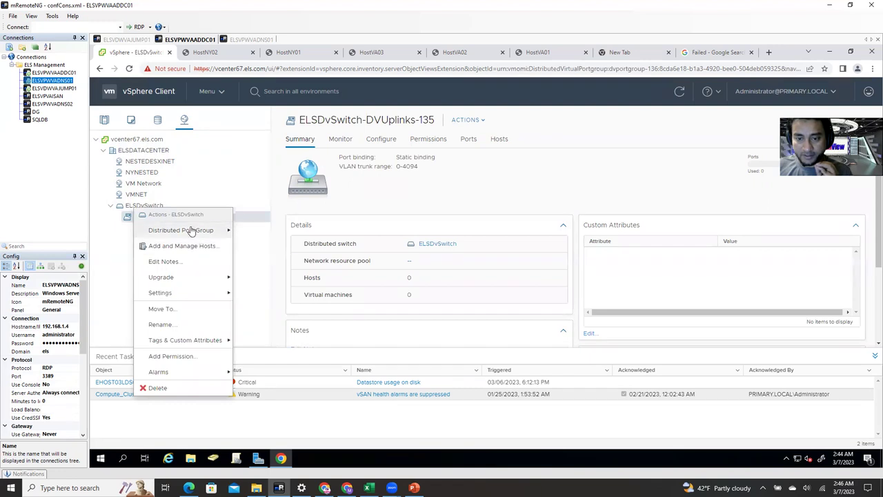
mouse_move(195, 237)
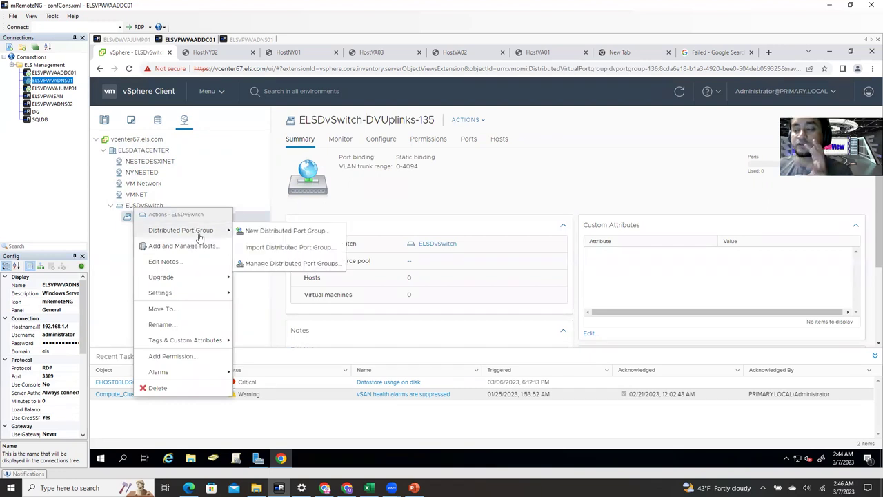
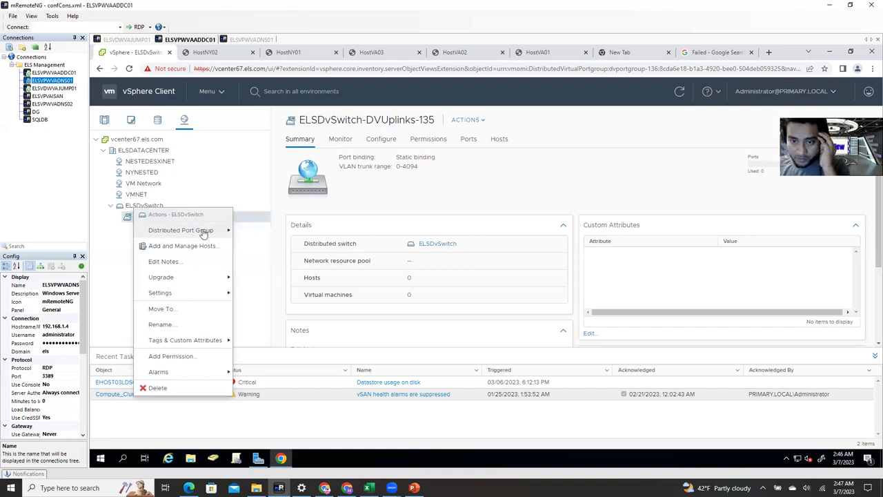
Start a new distributed port group and name it dv-iSCSI.
left_click(257, 234)
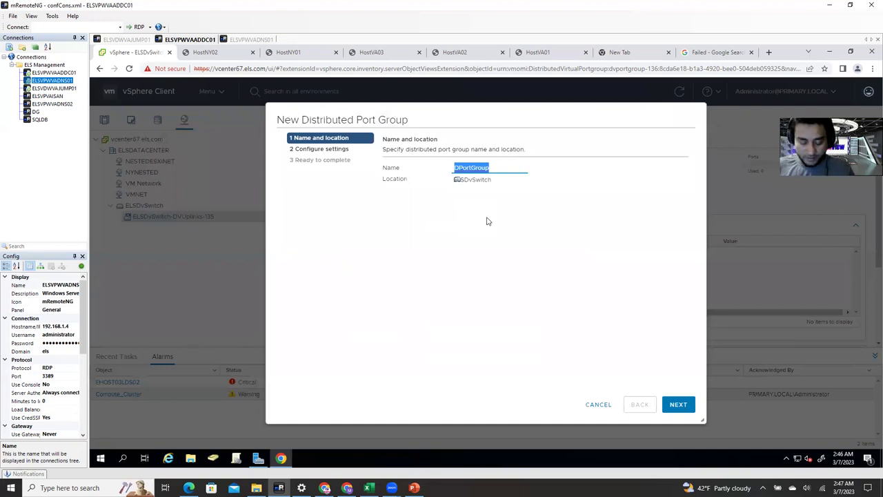
key("BackSpace")
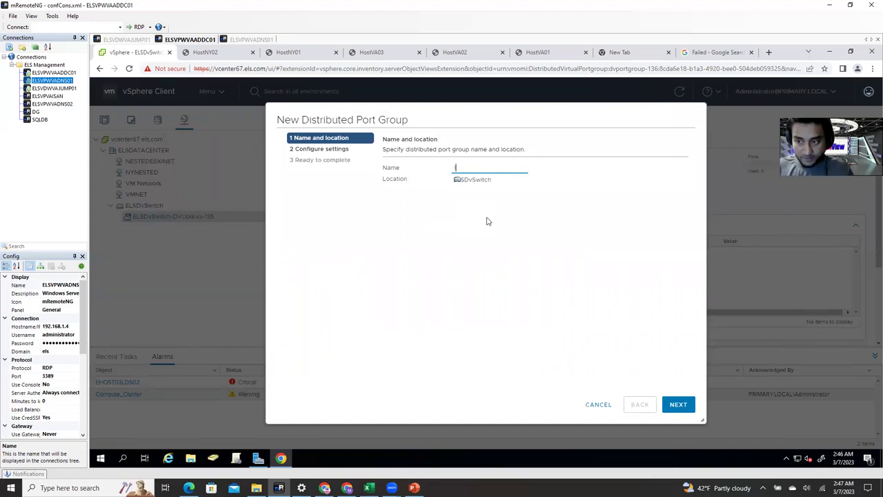
type("iSC")
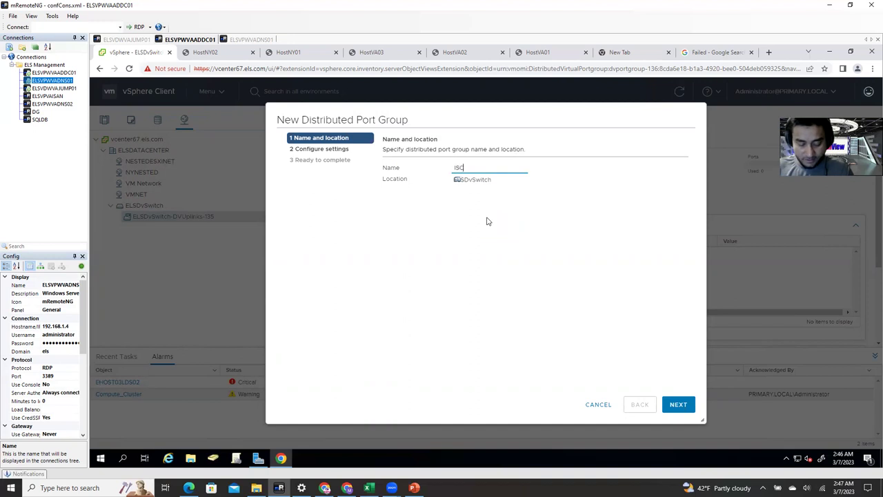
key("BackSpace")
key("BackSpace")
key("BackSpace")
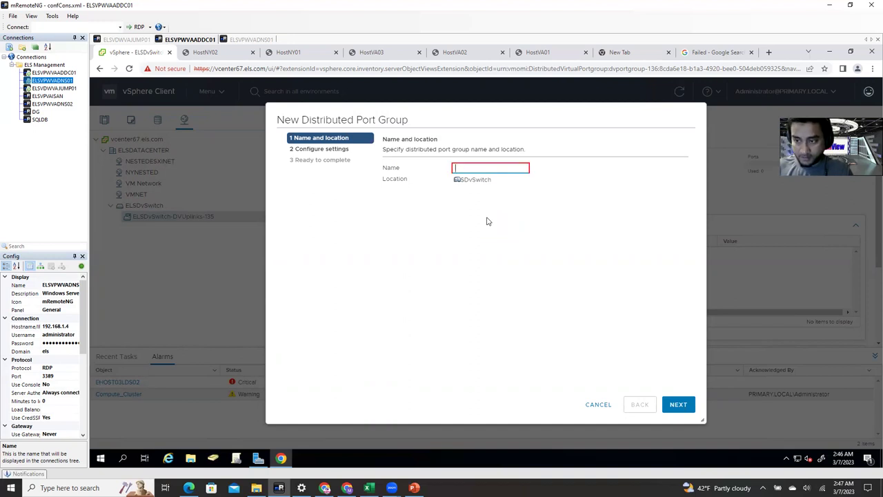
type("dv-")
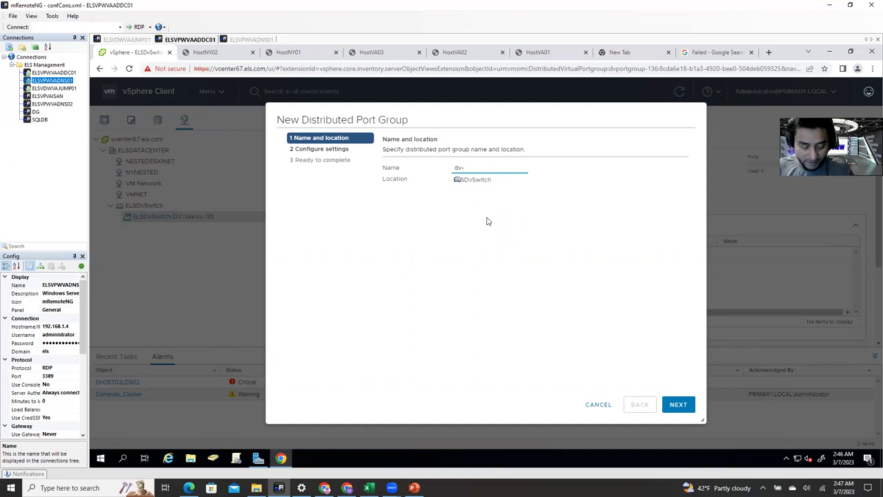
type("iSCSI")
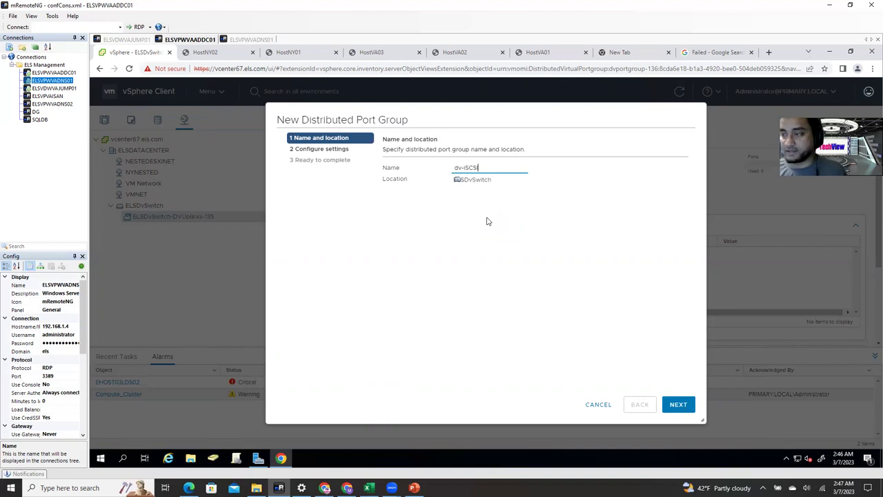
type("-VA")
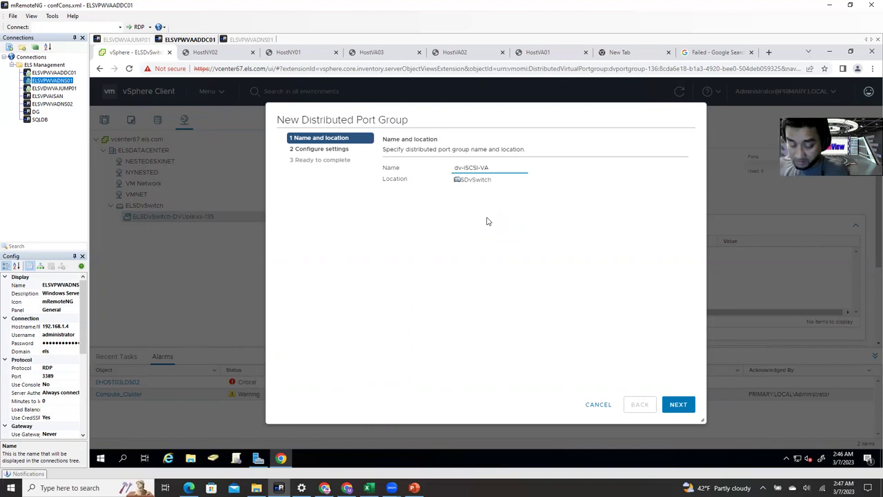
key("BackSpace")
key("BackSpace")
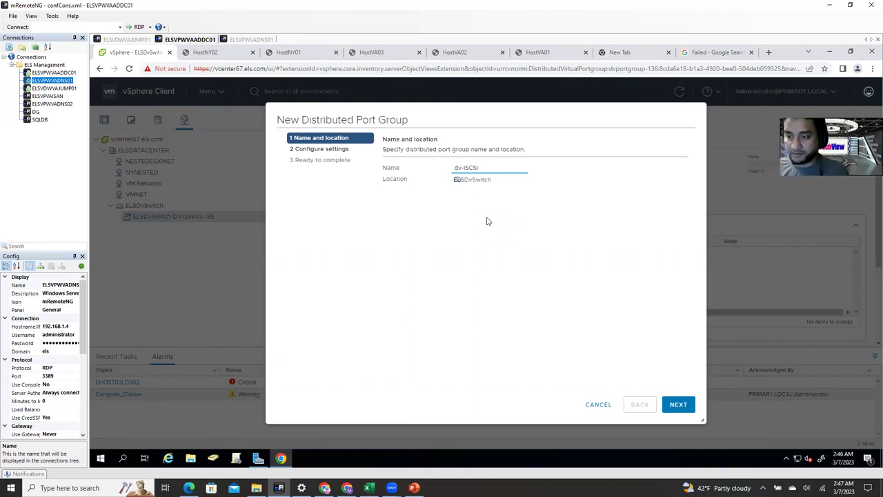
Move past the name step, cancel the wizard, and show the ELSDvSwitch summary.
left_click(681, 408)
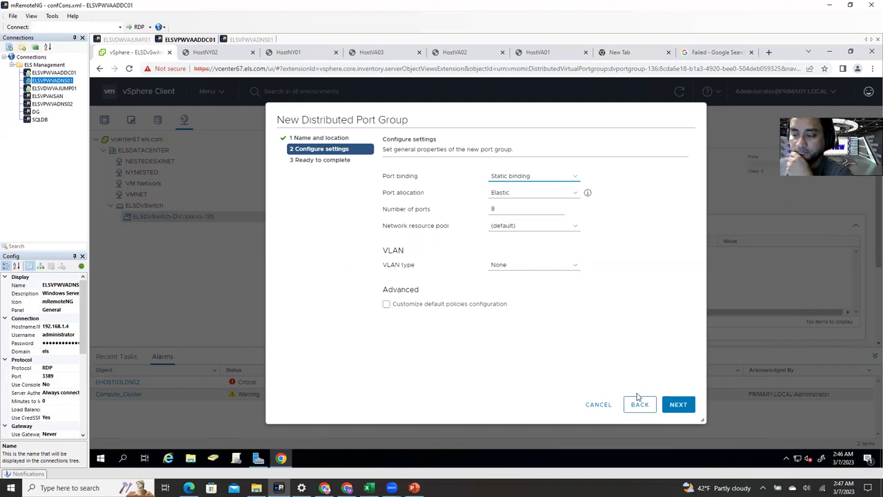
left_click(598, 406)
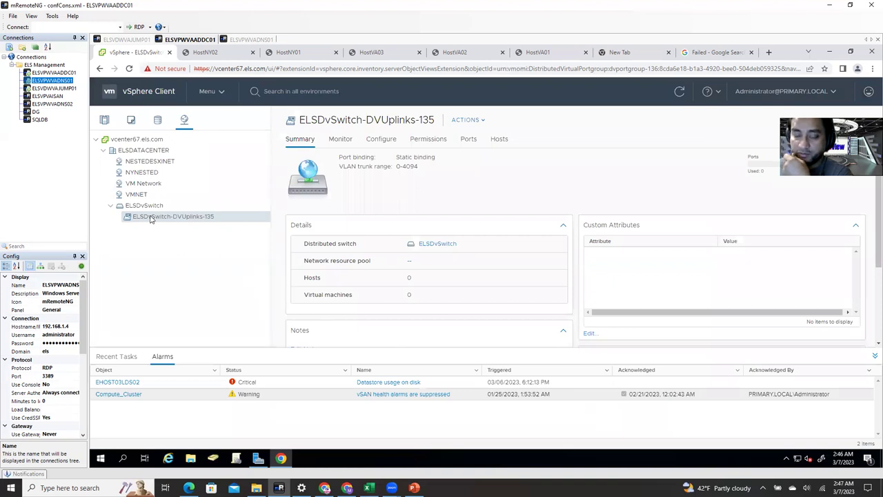
left_click(147, 206)
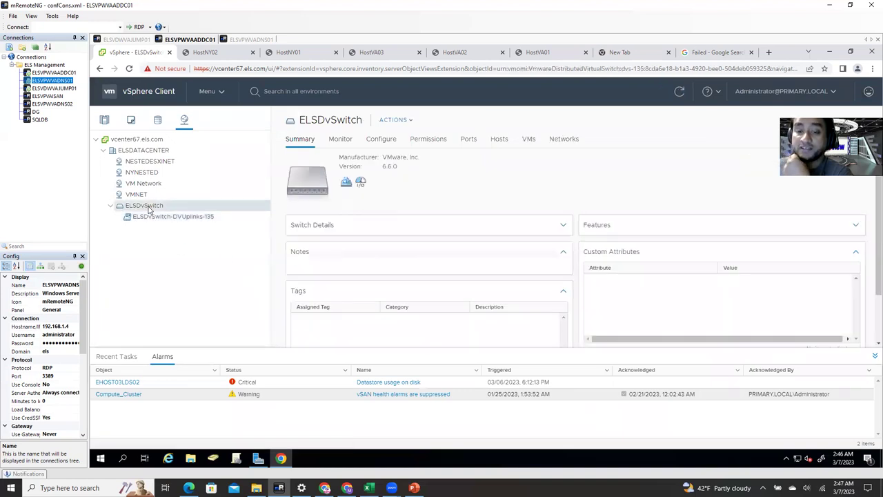
Launch Add and Manage Hosts on ELSDvSwitch with Add hosts and list the eight compatible hosts.
right_click(143, 207)
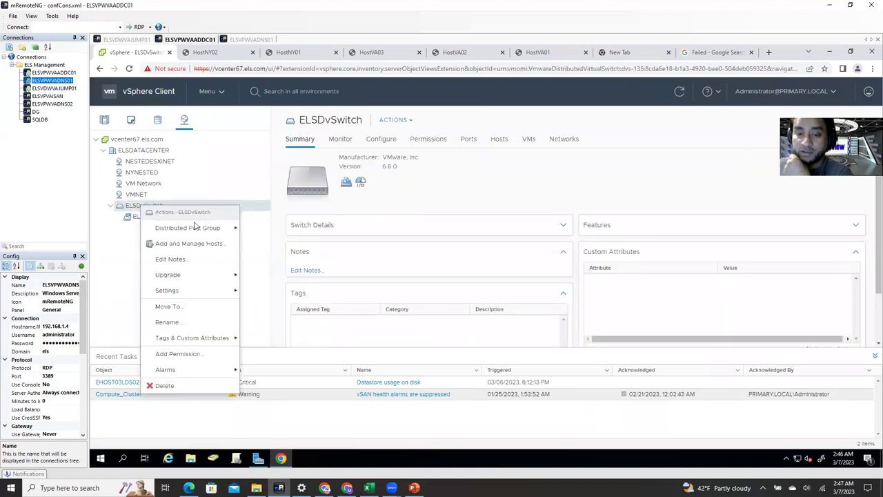
mouse_move(199, 230)
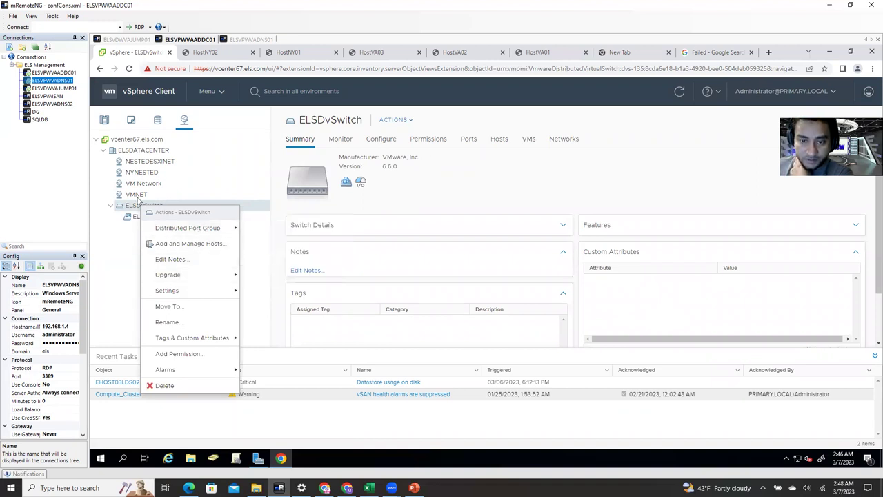
left_click(186, 245)
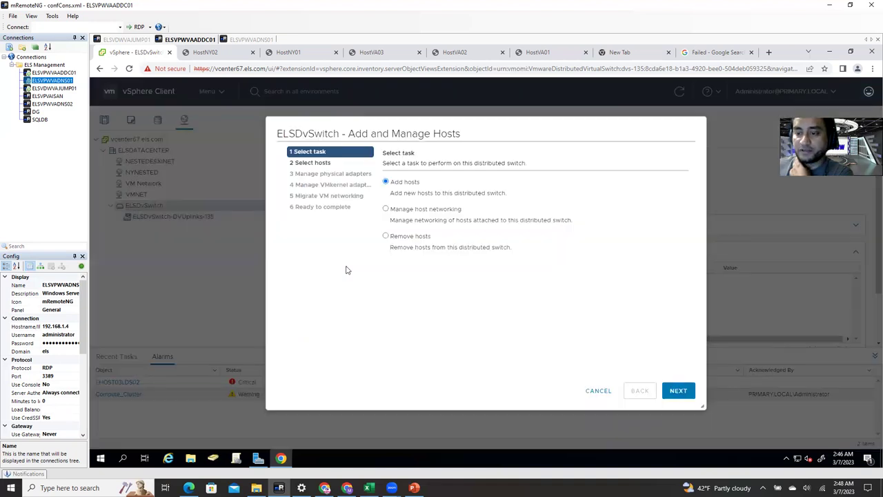
left_click(677, 390)
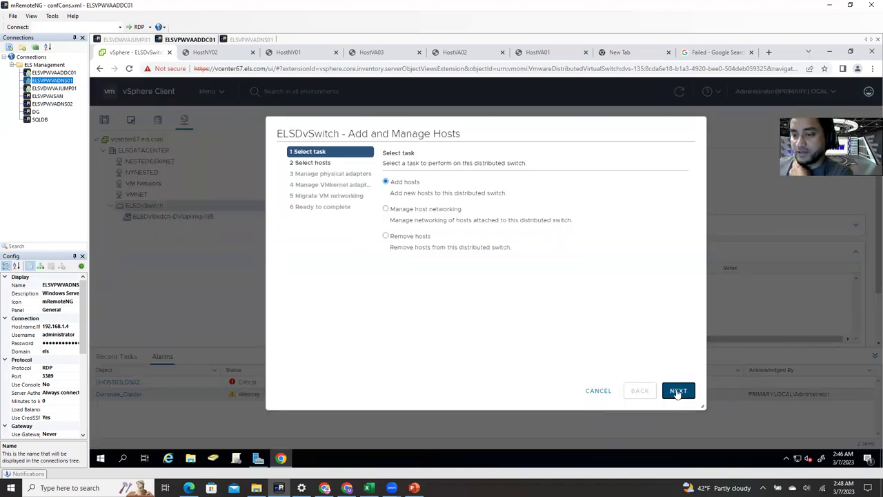
left_click(407, 185)
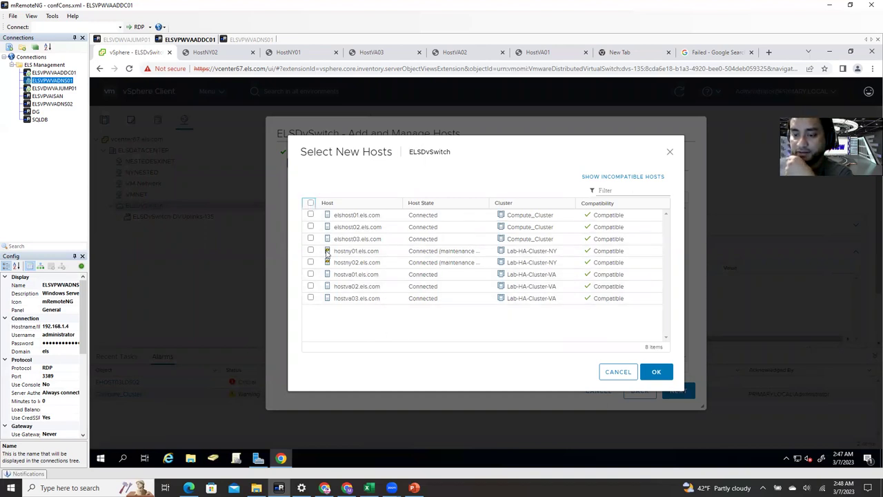
Add elshost01–03 and hostva01–03, excluding hostny01 and hostny02, and continue to physical adapters.
left_click(310, 203)
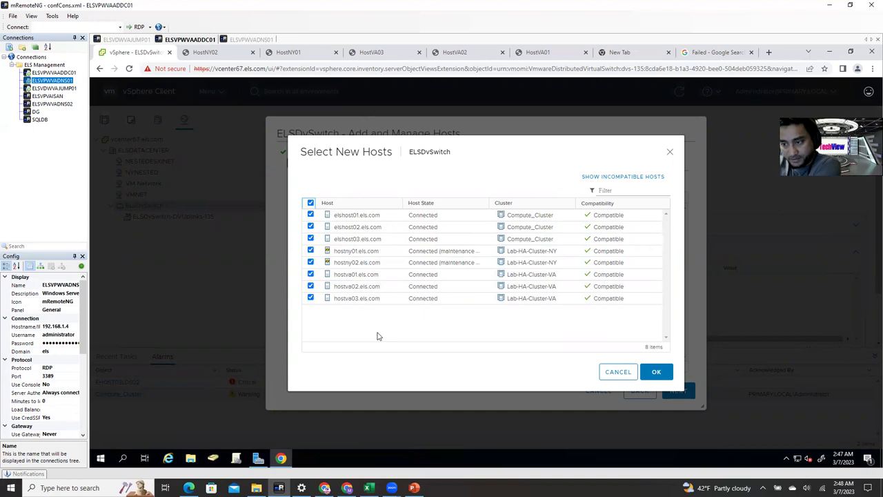
left_click(310, 251)
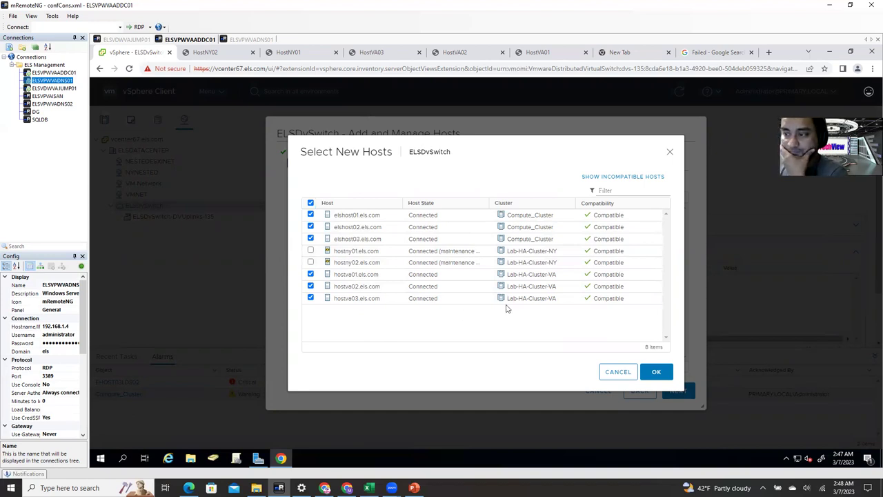
left_click(653, 373)
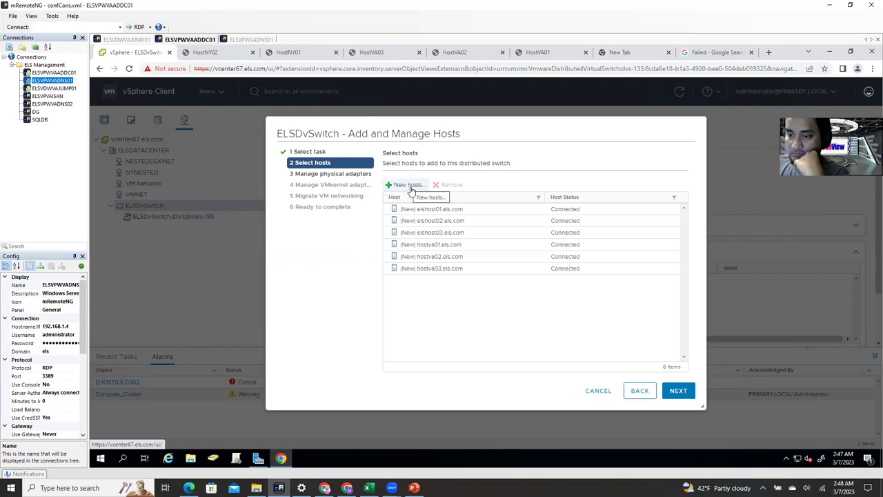
left_click(410, 184)
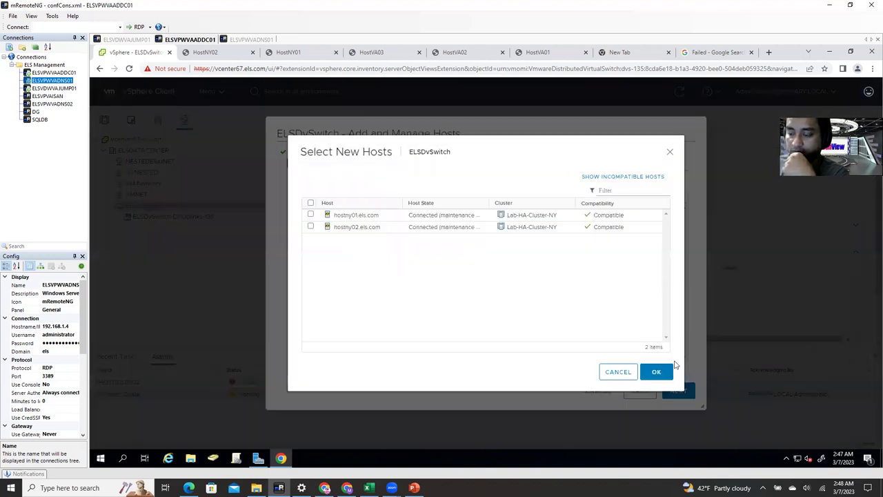
left_click(617, 372)
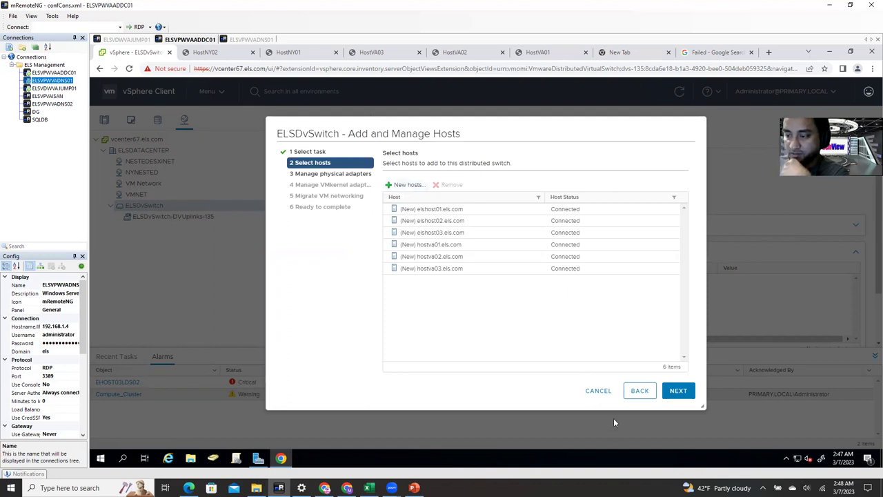
left_click(679, 396)
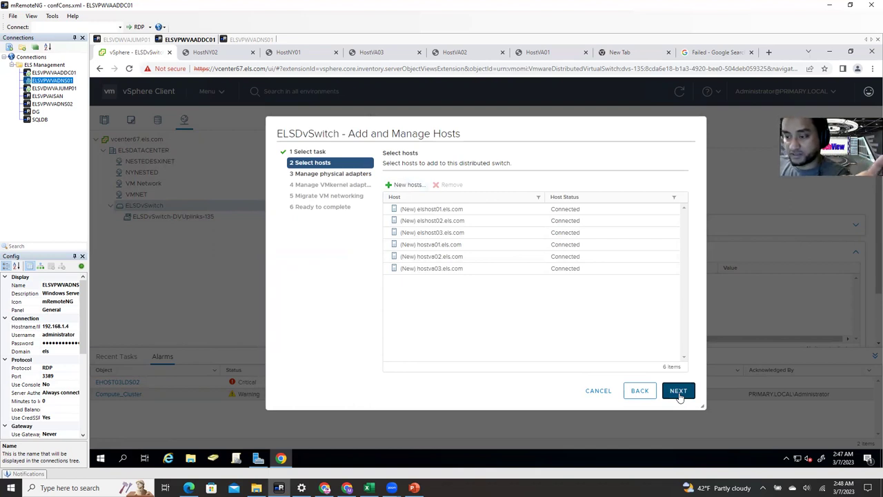
left_click(680, 397)
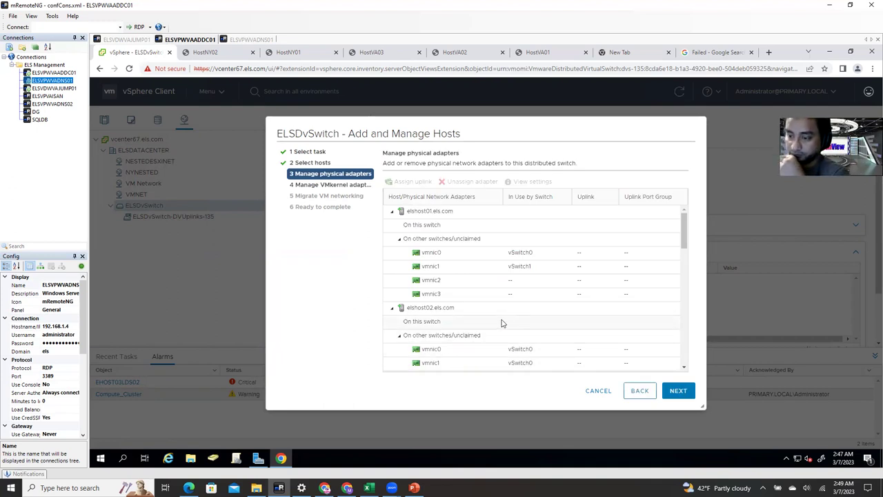
Review each host's physical adapters and select elshost01's unused vmnic2.
scroll(688, 254, "down", 1)
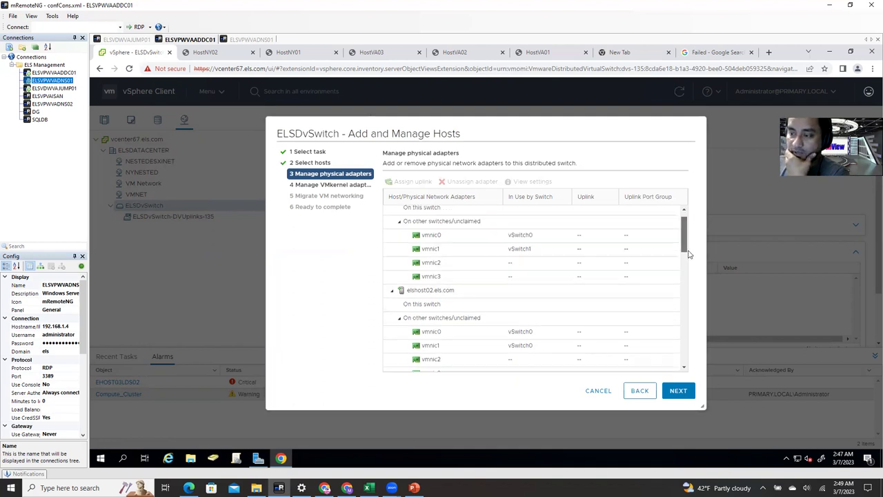
scroll(688, 248, "up", 1)
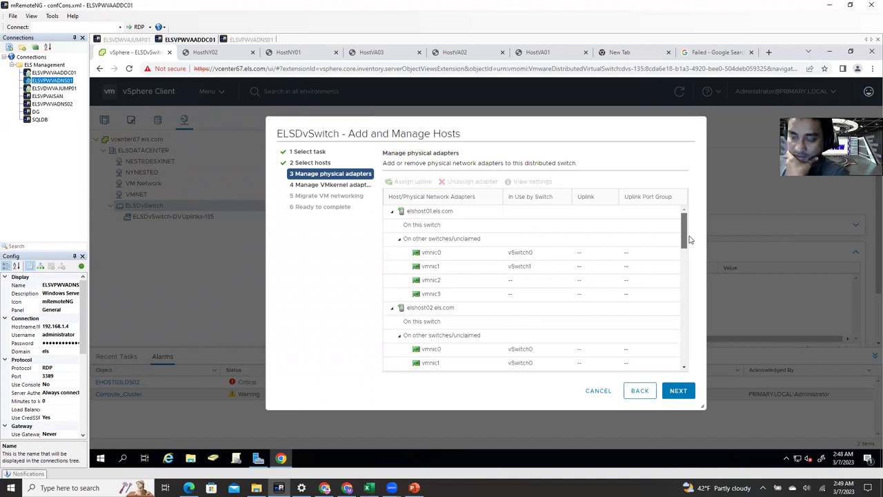
left_click_drag(688, 240, 692, 291)
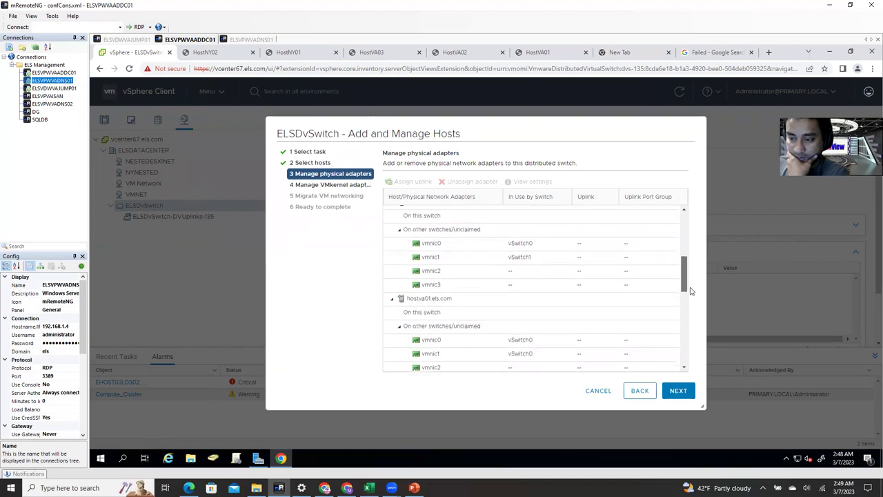
left_click_drag(692, 291, 693, 237)
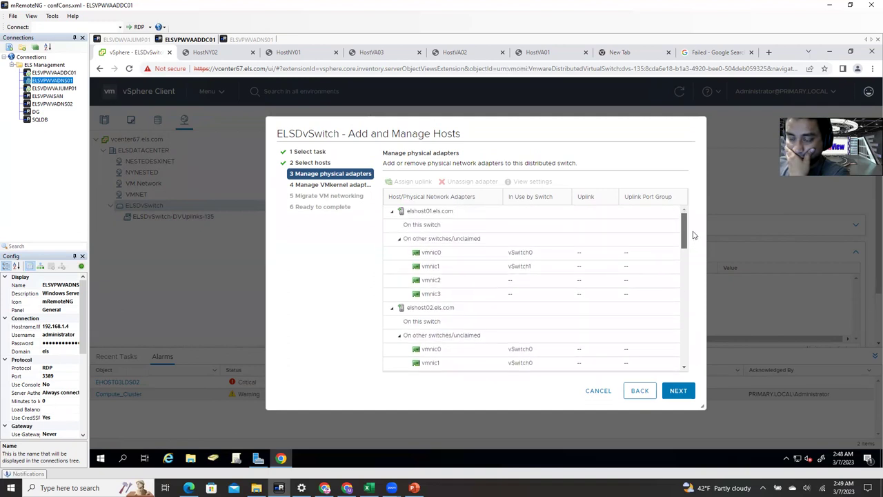
left_click(500, 281)
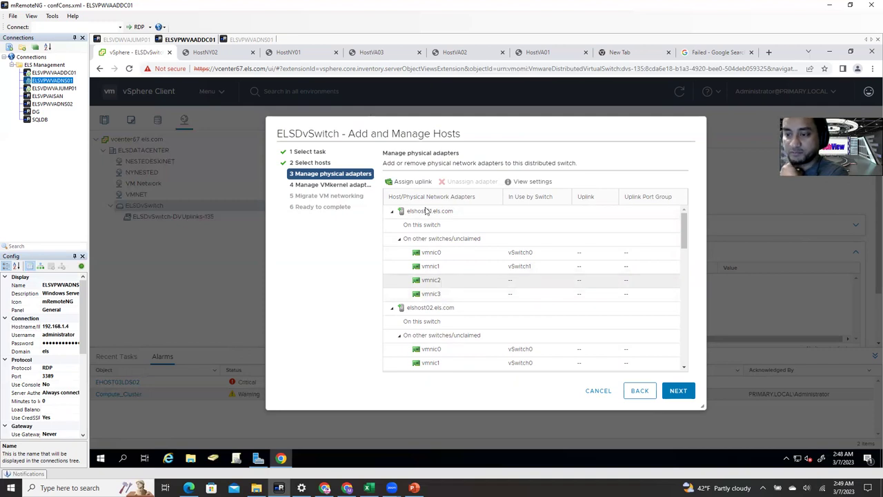
Assign vmnic2 to Uplink 1 and apply it to all hosts.
left_click(411, 182)
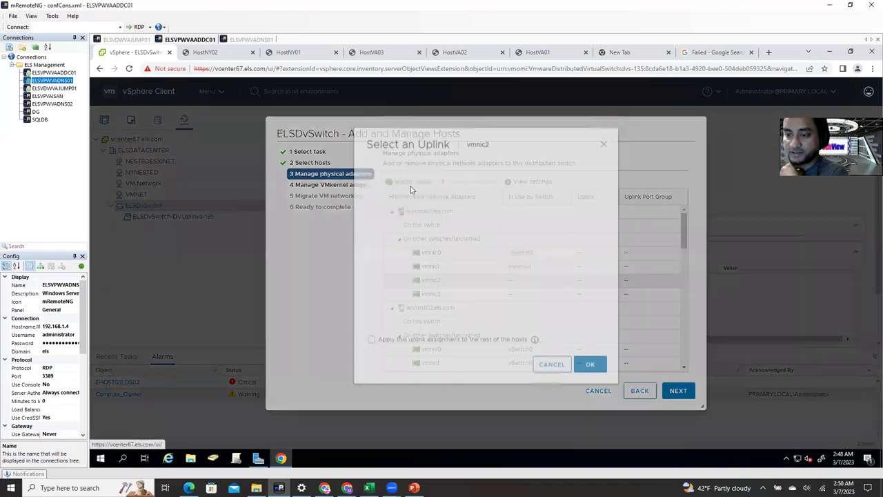
left_click(401, 192)
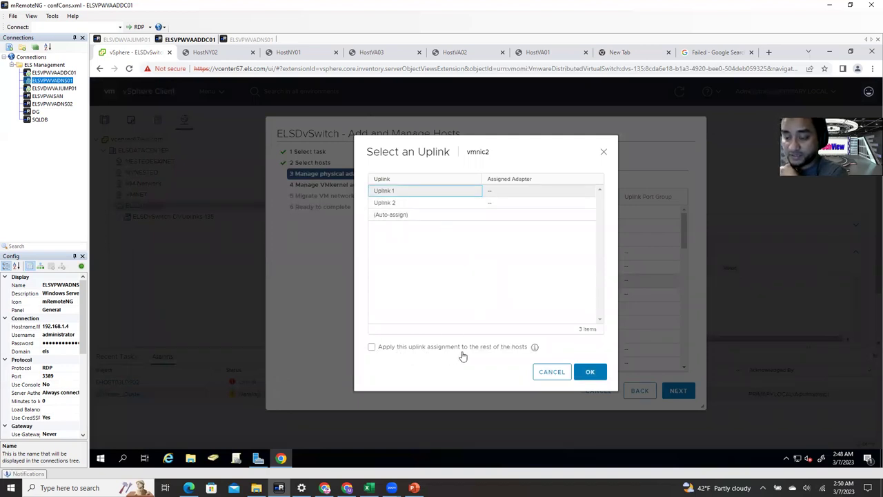
left_click(370, 348)
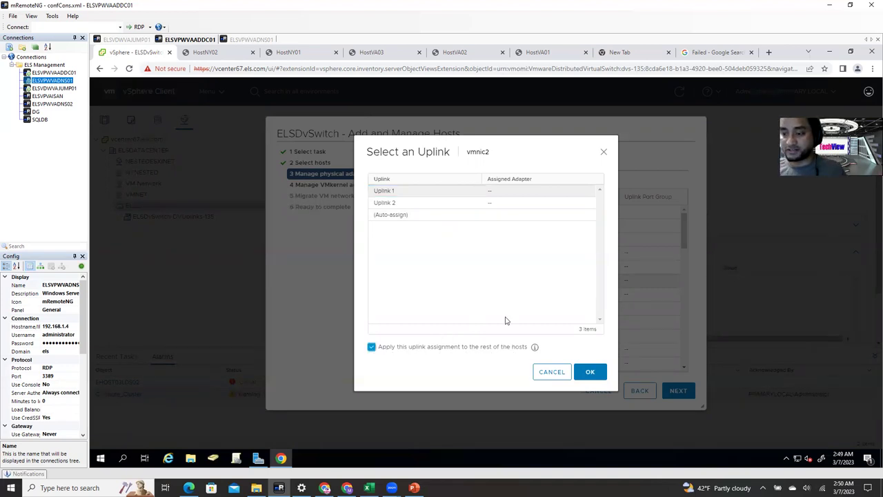
left_click(591, 374)
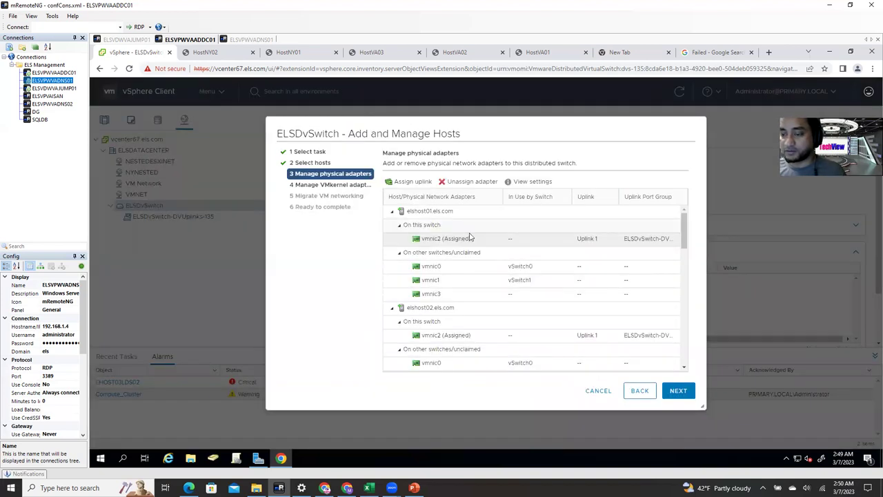
Assign vmnic3 to Uplink 2 on all hosts and continue to VMkernel adapters.
left_click(458, 295)
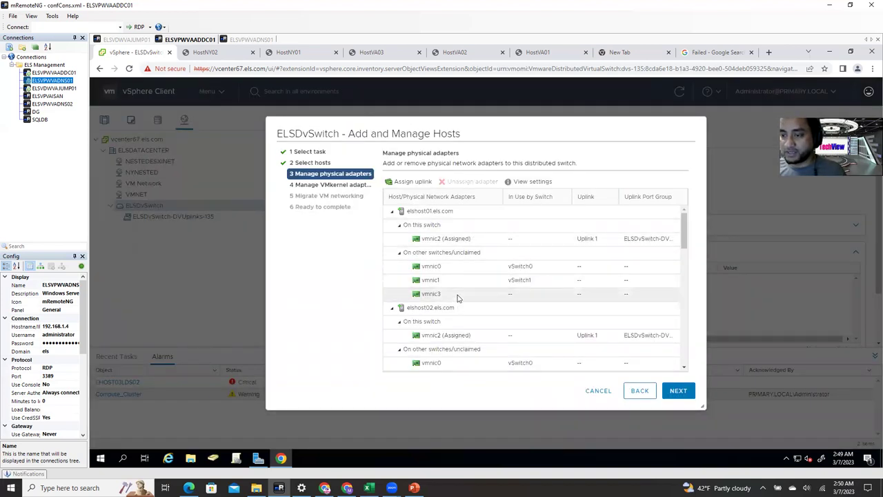
left_click(413, 182)
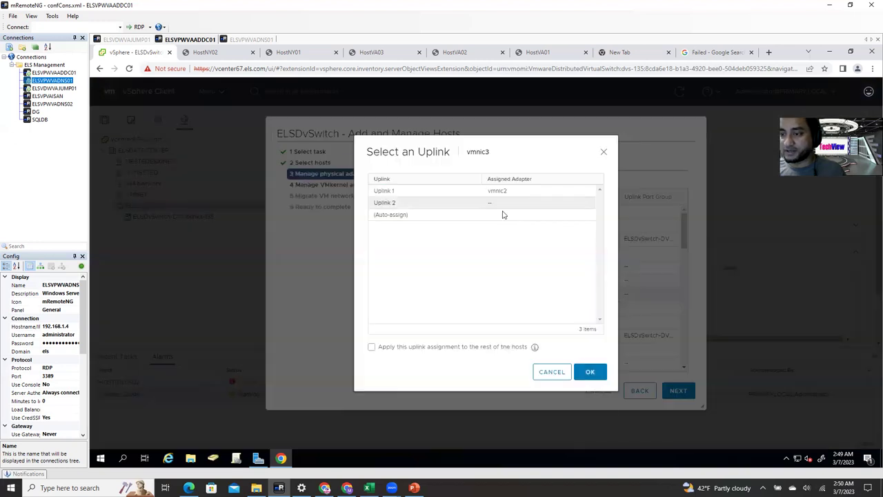
left_click(419, 207)
left_click(371, 347)
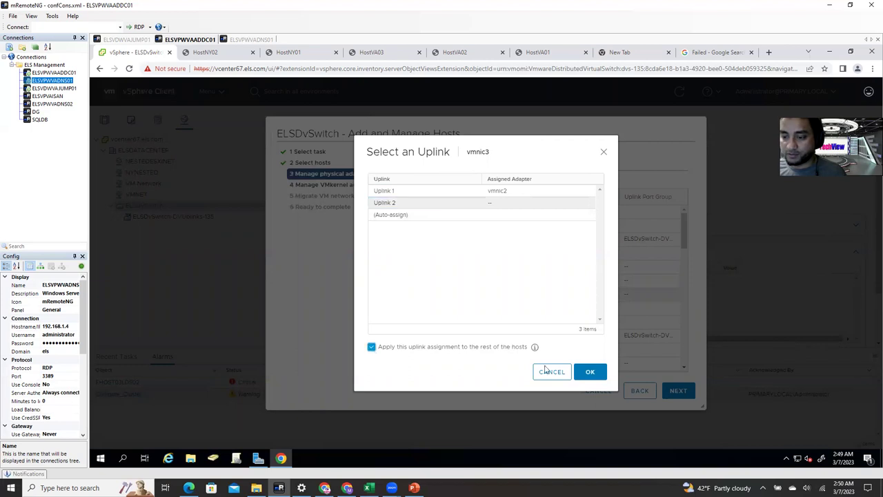
left_click(590, 372)
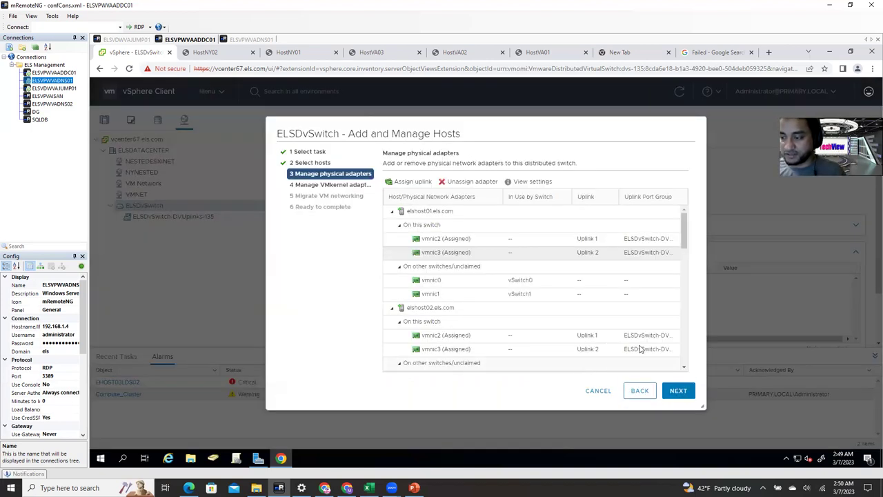
scroll(607, 331, "down", 5)
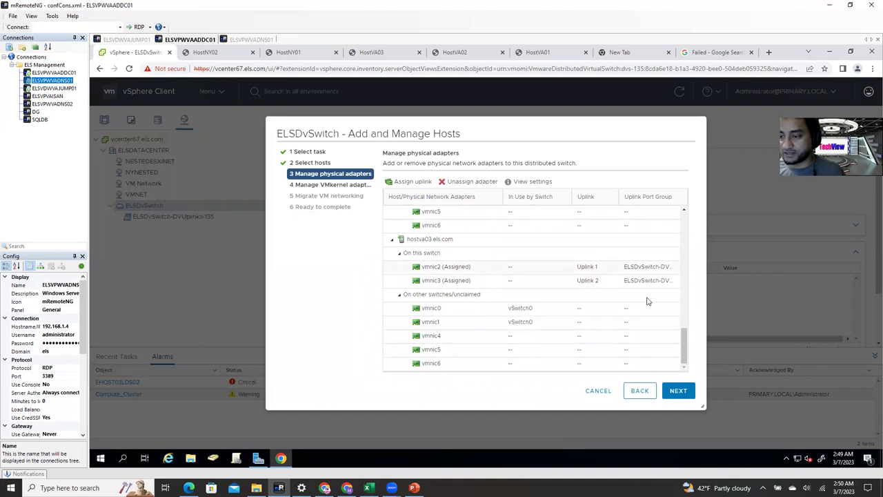
left_click(674, 393)
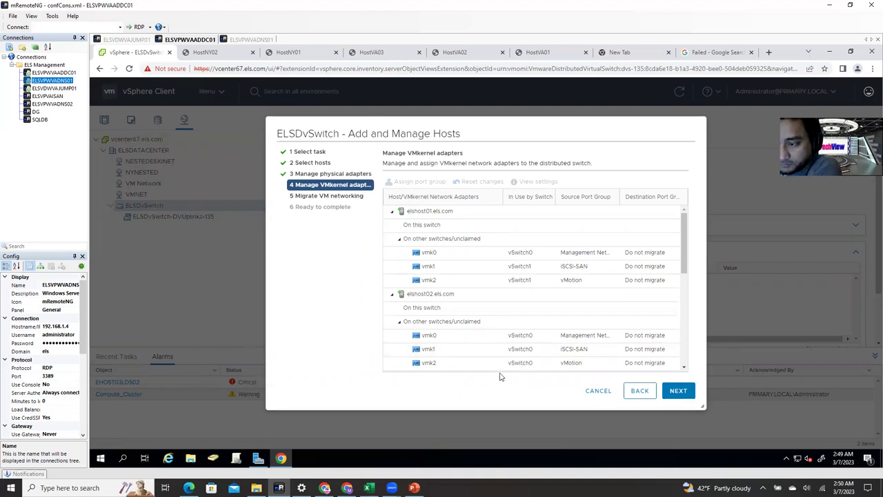
Skip VMkernel and VM networking migration and finish adding 6 hosts with 12 adapters.
left_click_drag(688, 260, 687, 270)
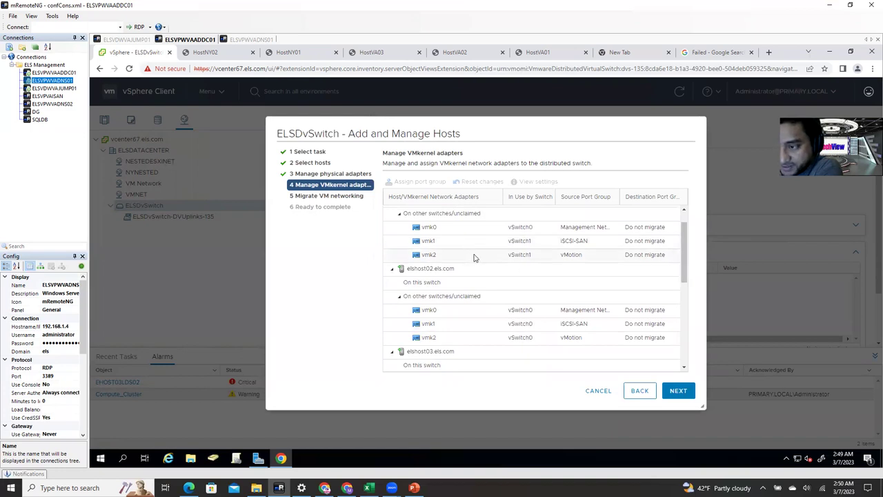
left_click_drag(685, 274, 702, 378)
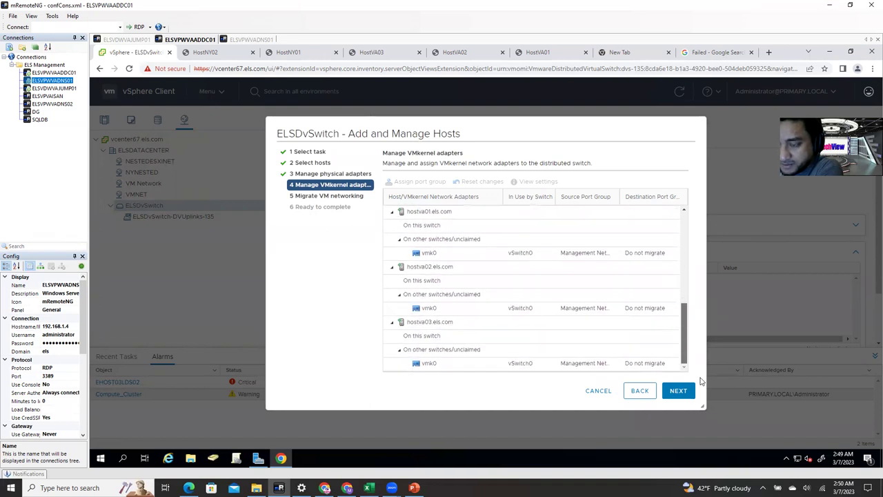
left_click(679, 391)
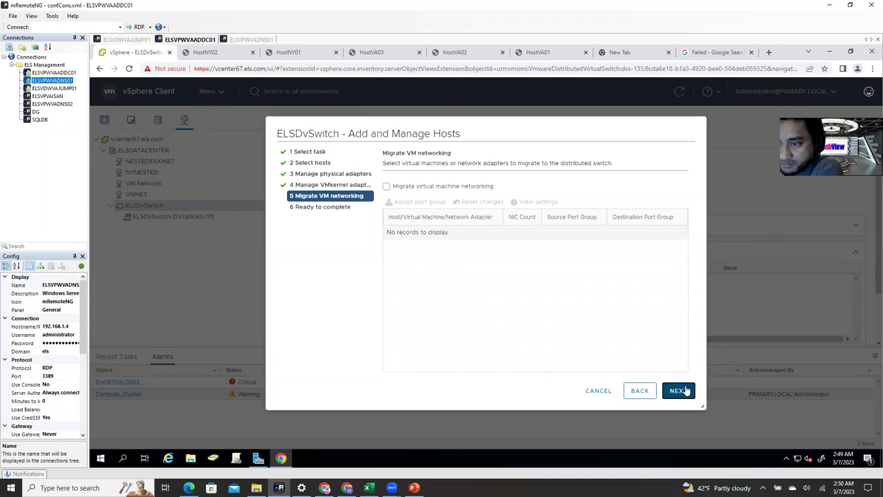
left_click(682, 393)
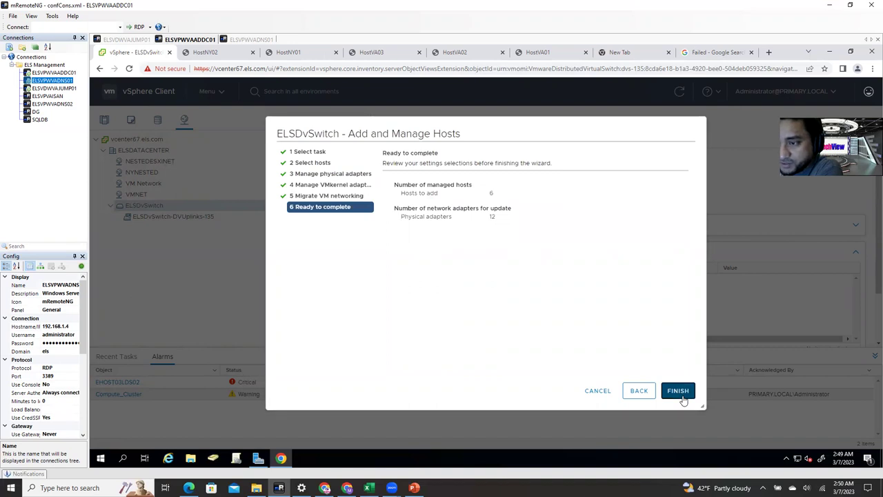
left_click(681, 397)
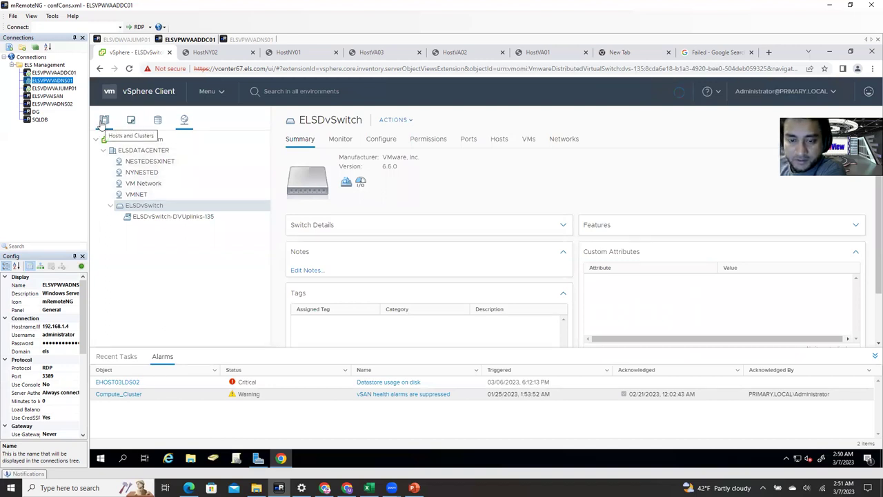
Cancel the port group Import dialog and start a New Distributed Port Group on ELSDvSwitch.
right_click(147, 207)
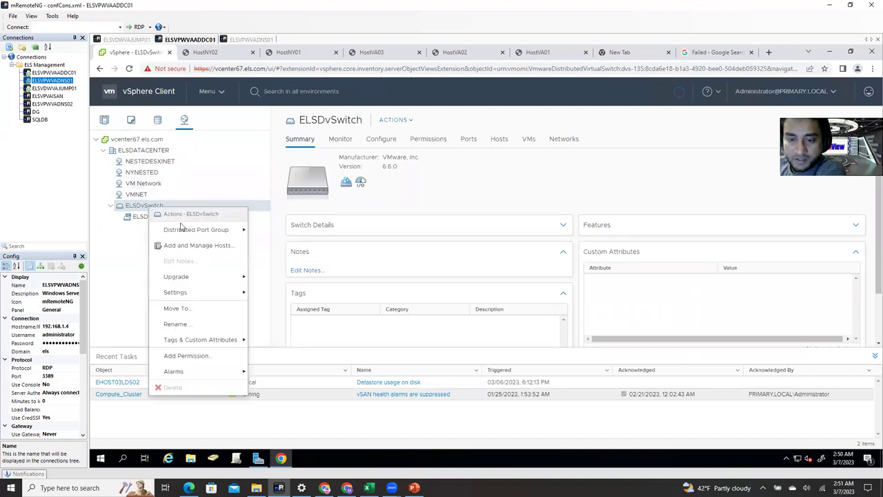
mouse_move(199, 230)
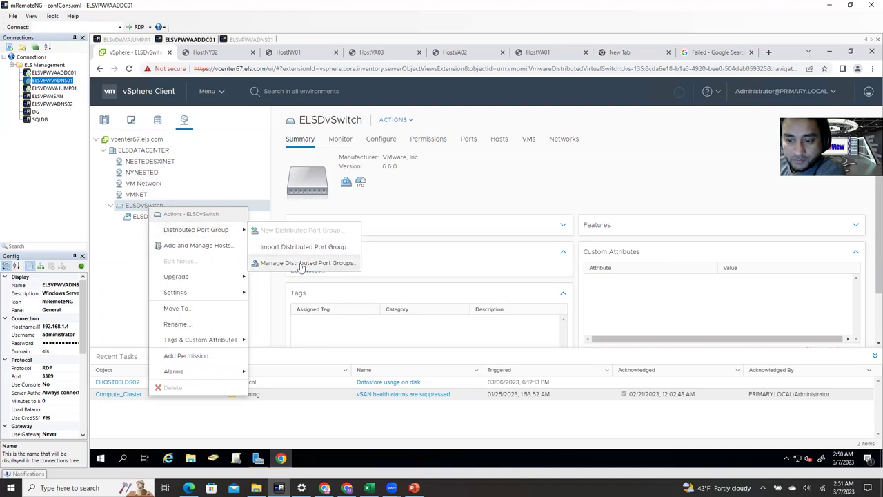
left_click(321, 250)
left_click(430, 229)
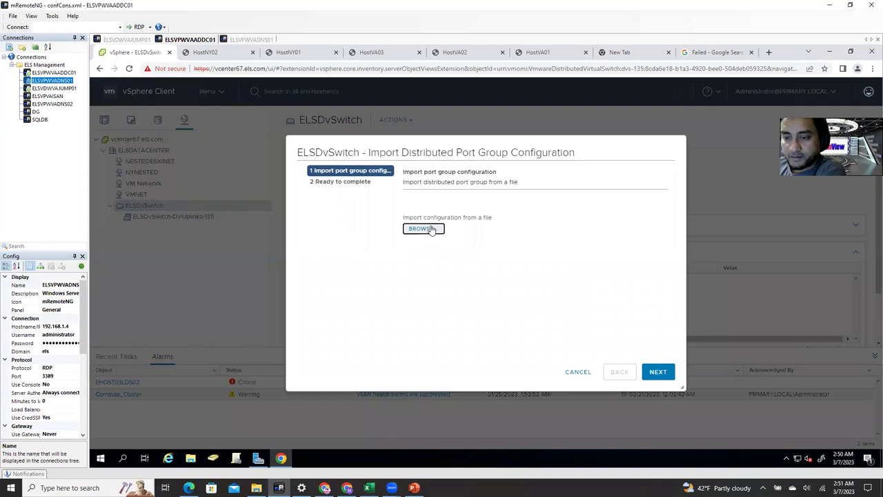
left_click(578, 372)
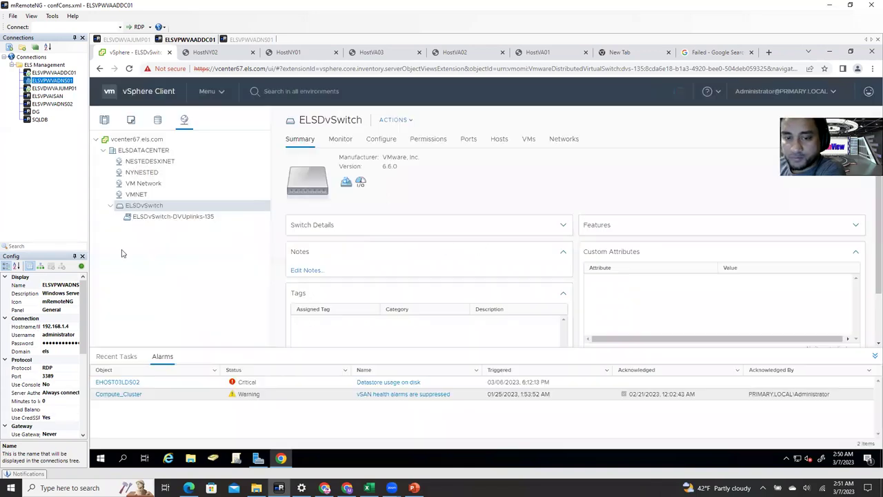
right_click(148, 209)
mouse_move(200, 231)
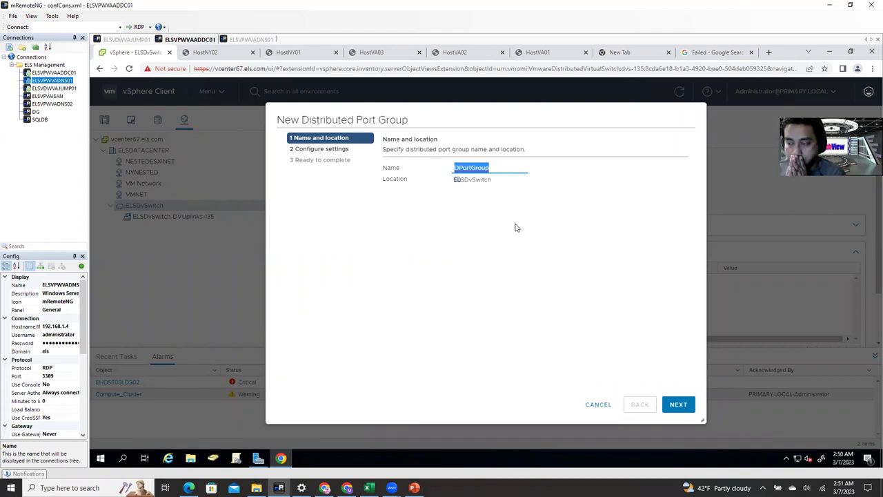
Name the port group VMNET-VA and continue to its general settings.
type("VMNET-VA")
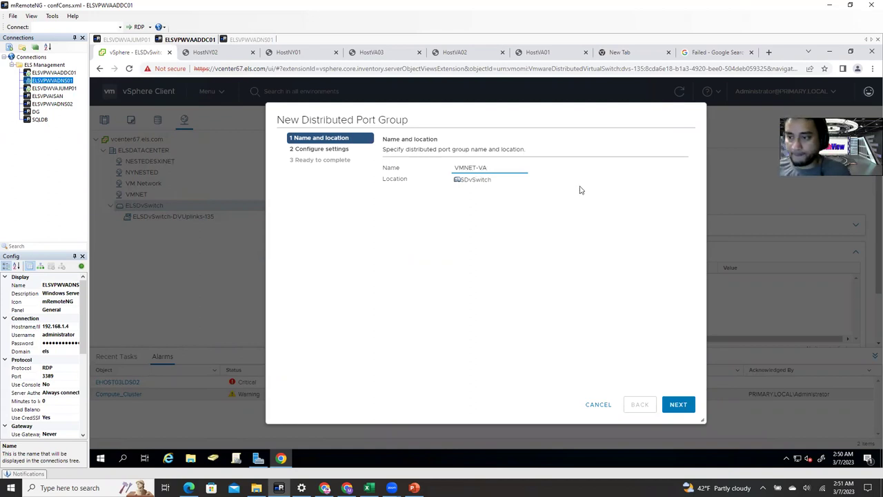
left_click(678, 408)
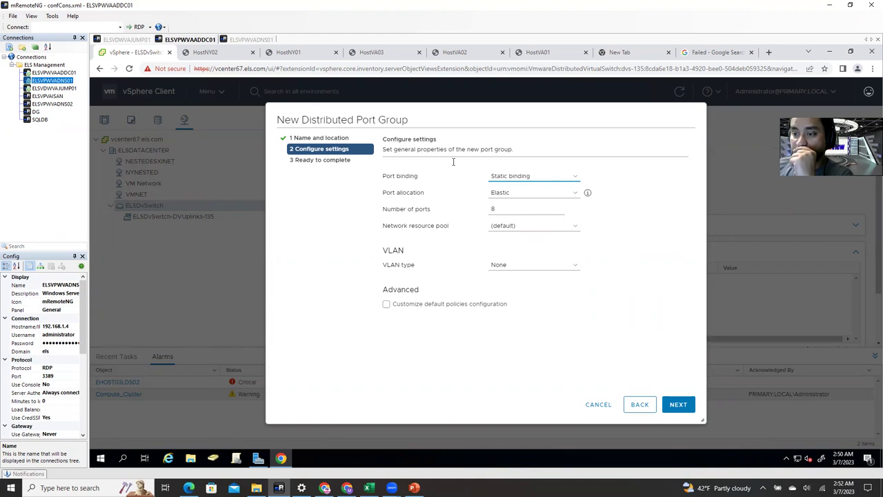
Raise the port count to 16 and keep VLAN type None.
left_click(559, 207)
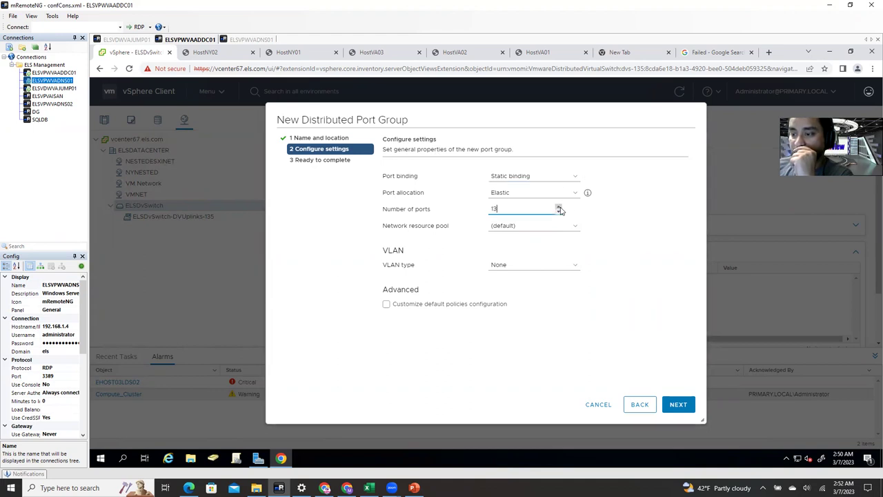
left_click(559, 207)
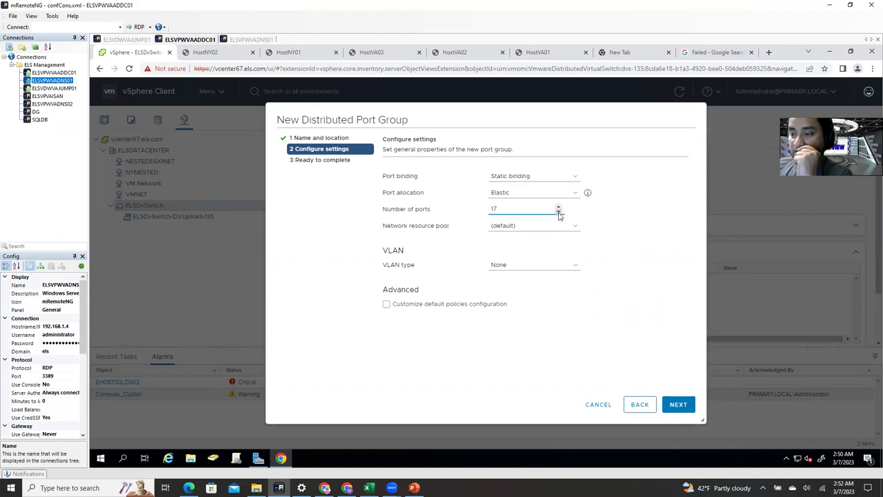
left_click(522, 272)
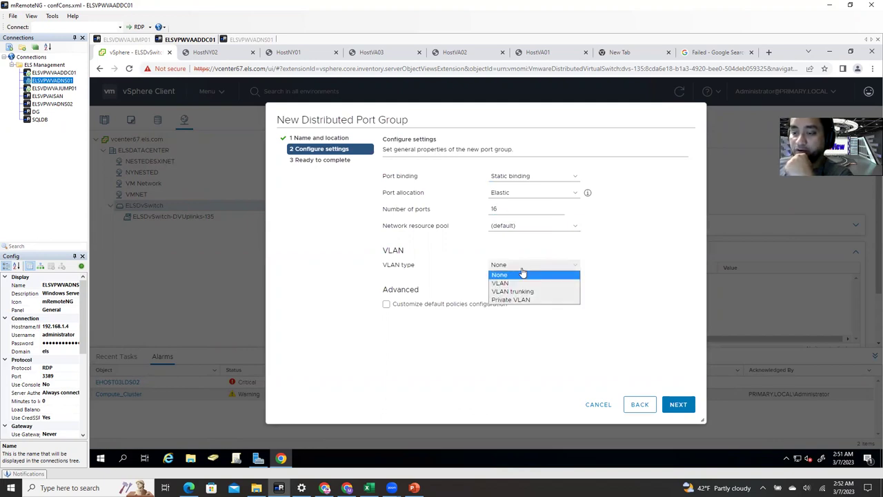
left_click(523, 274)
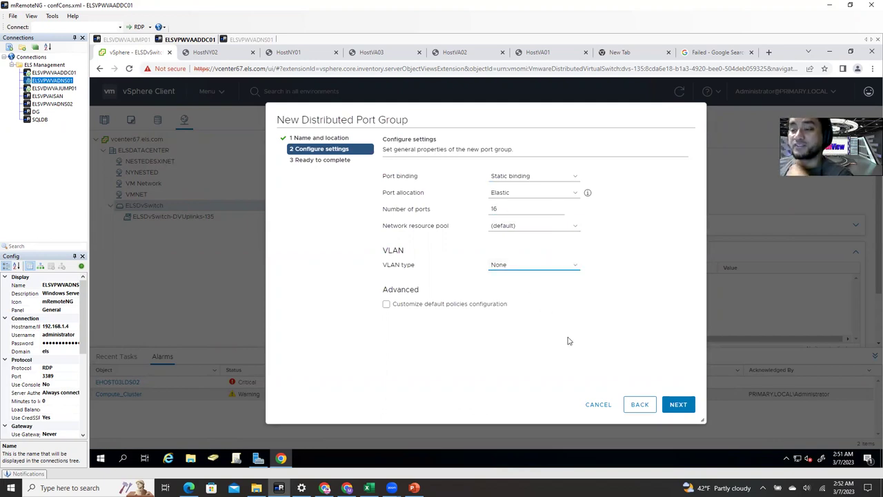
Briefly try VLAN ID 90, revert VLAN type to None, then review and create VMNET-VA.
left_click(522, 271)
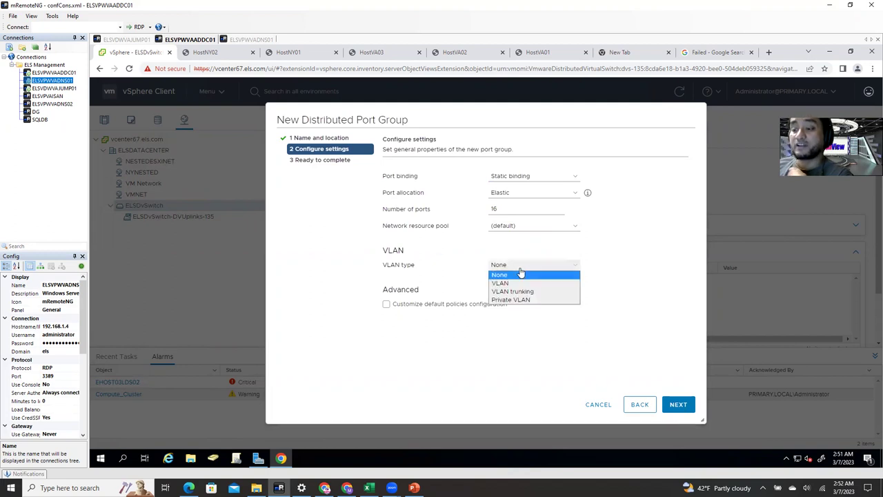
left_click(514, 283)
left_click(517, 281)
type("90")
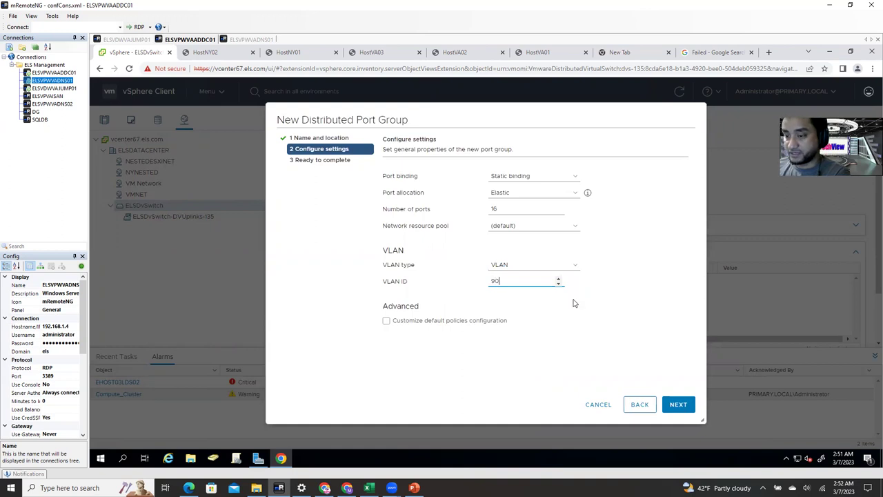
key("ctrl+a")
key("BackSpace")
left_click(518, 269)
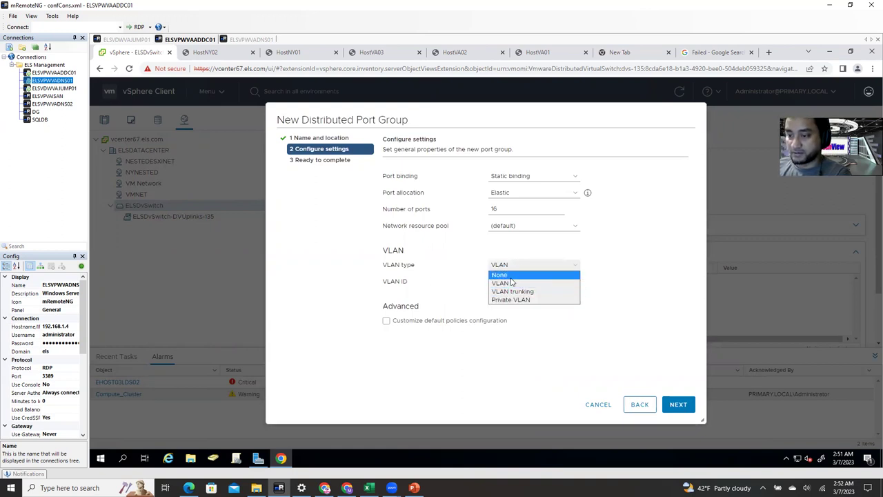
left_click(514, 274)
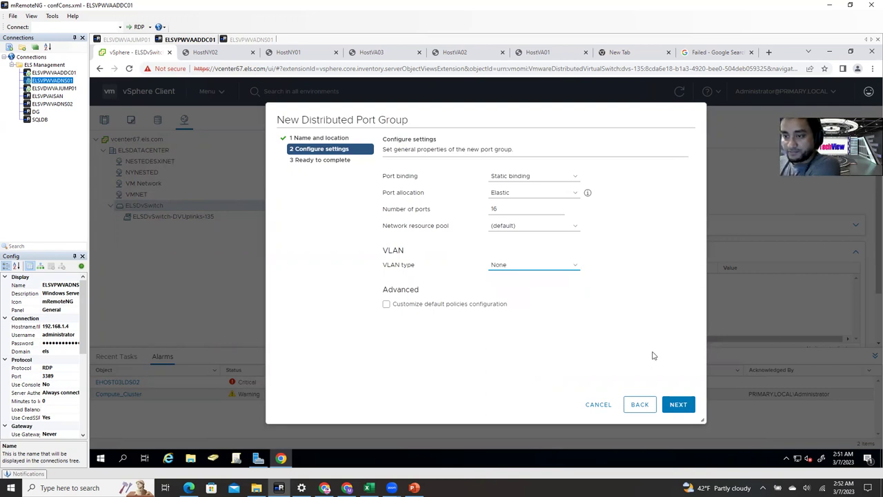
left_click(678, 404)
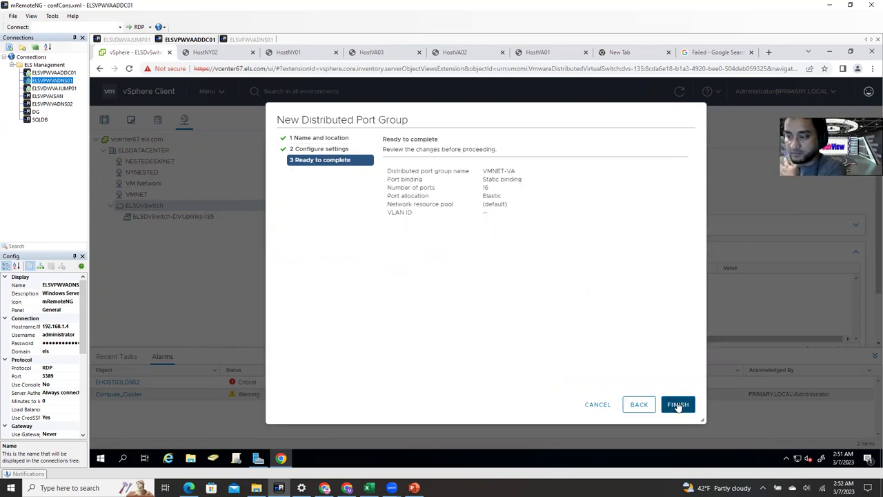
left_click(681, 409)
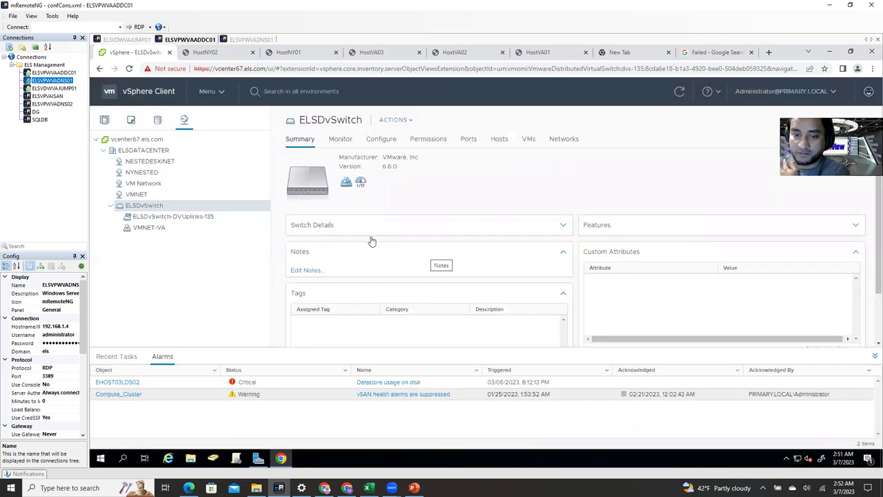
In Hosts and Clusters, expand Lab-HA-Cluster-NY and Lab-HA-Cluster-VA and open hostva01.els.com's virtual switches.
left_click(104, 120)
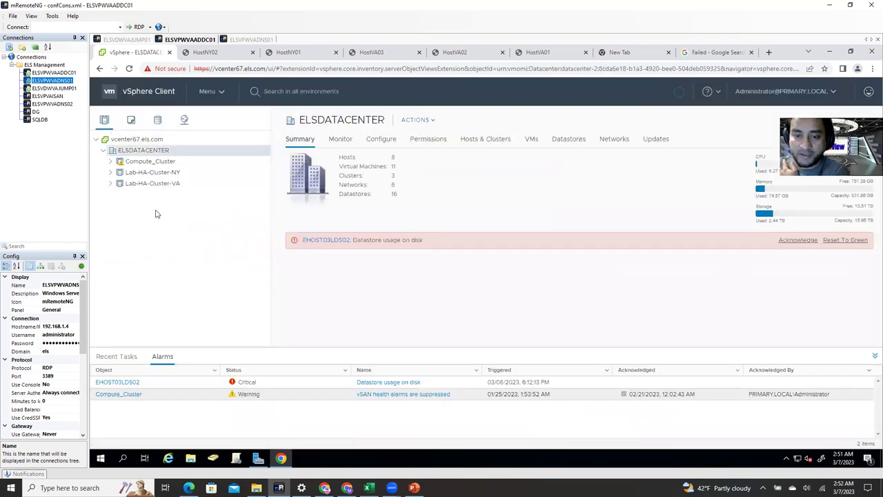
left_click(109, 171)
left_click(109, 205)
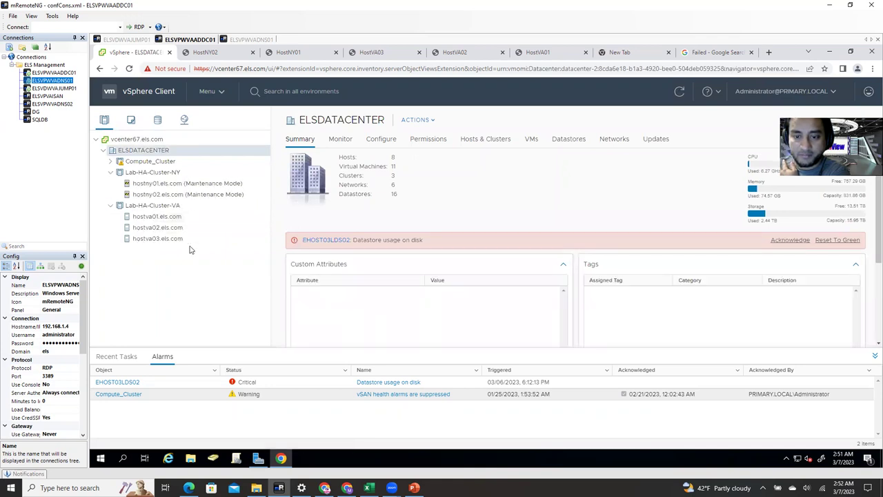
left_click(170, 217)
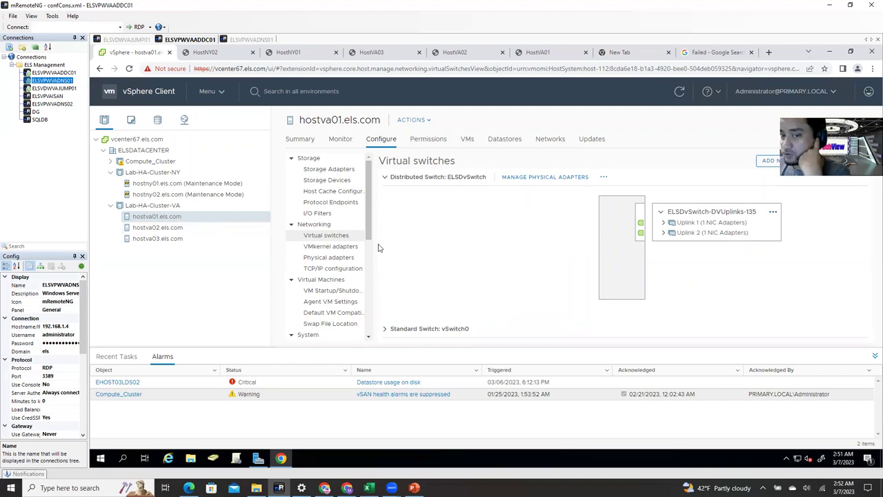
Start a new VM named testvm on hostva01, keeping datastore1, ESXi 6.7 compatibility and default guest OS.
right_click(166, 218)
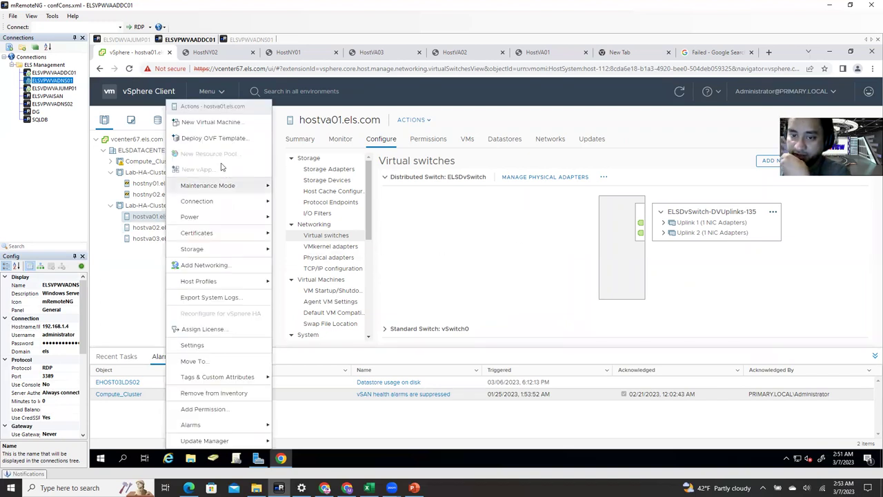
left_click(222, 122)
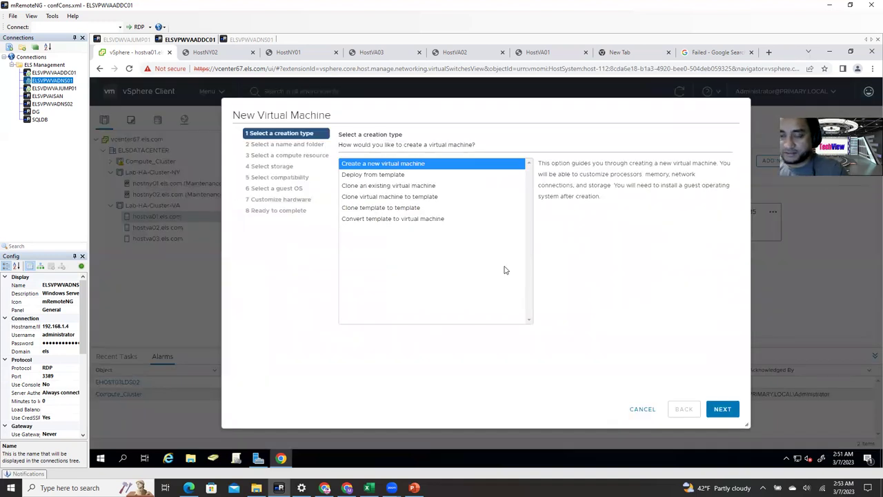
left_click(722, 410)
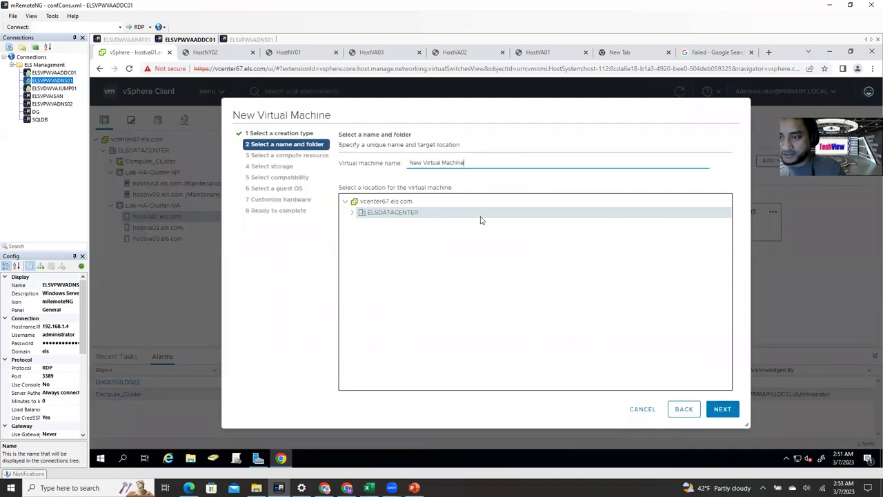
left_click_drag(482, 160, 336, 164)
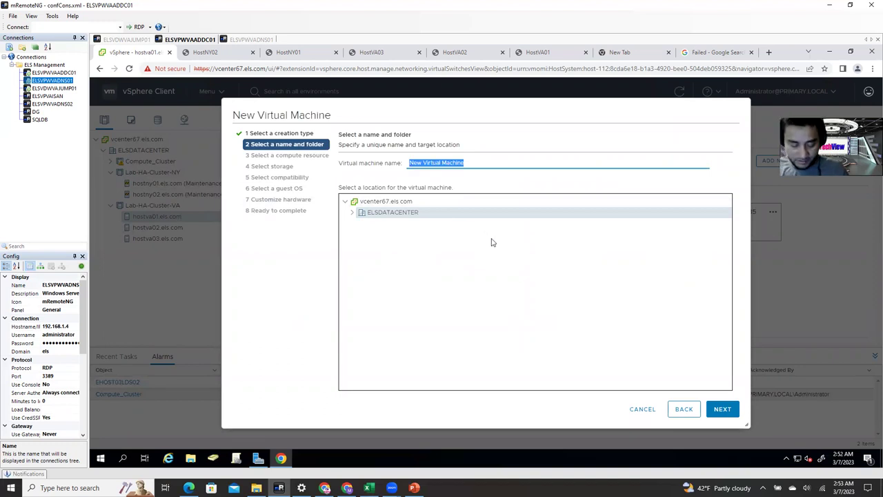
type("testvm")
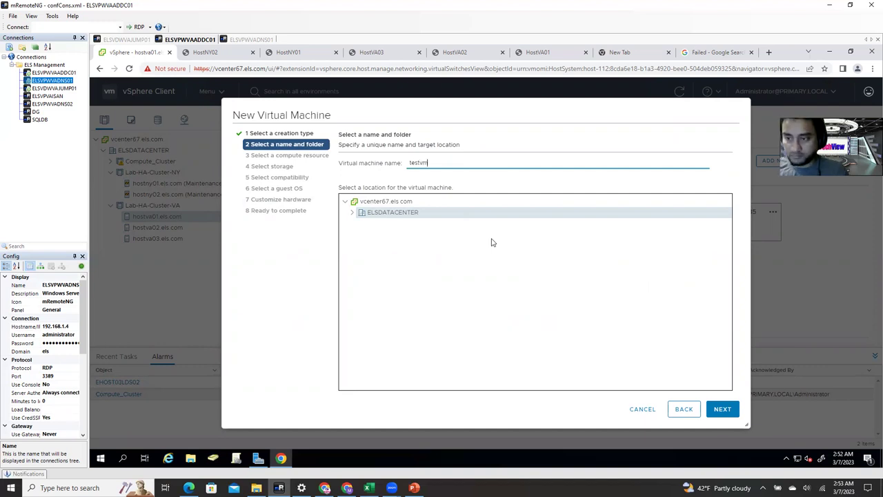
left_click(730, 409)
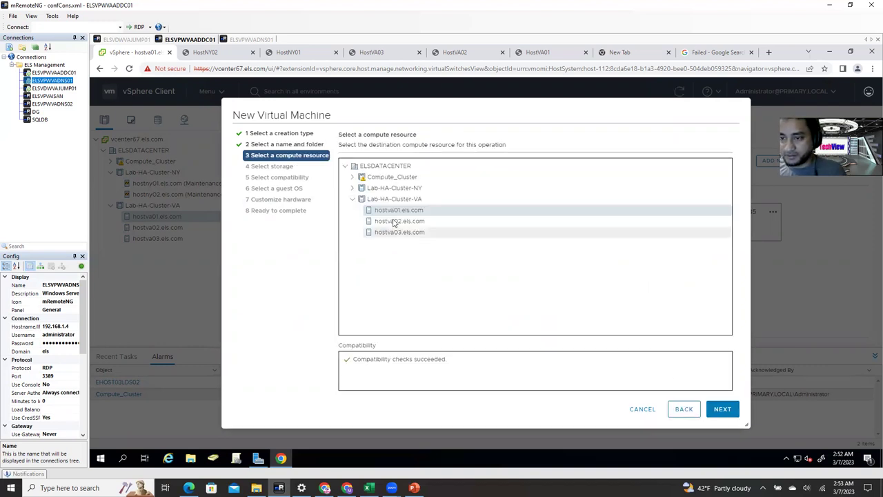
left_click(722, 408)
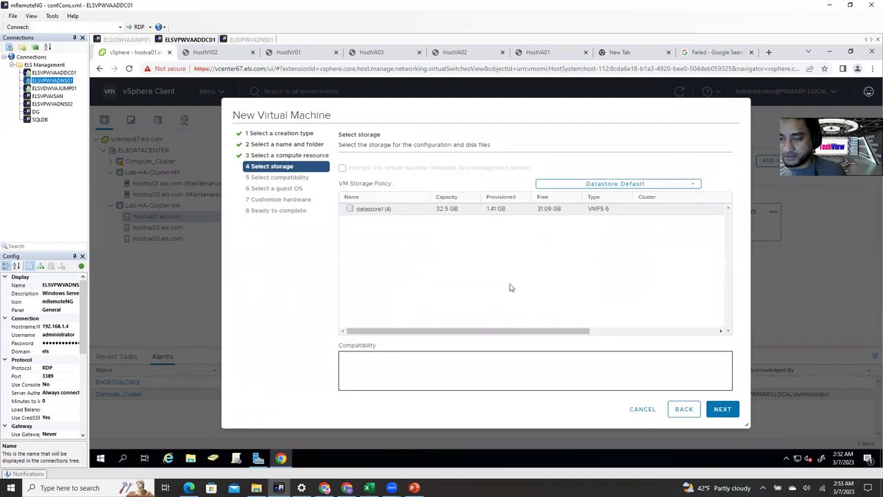
left_click(722, 409)
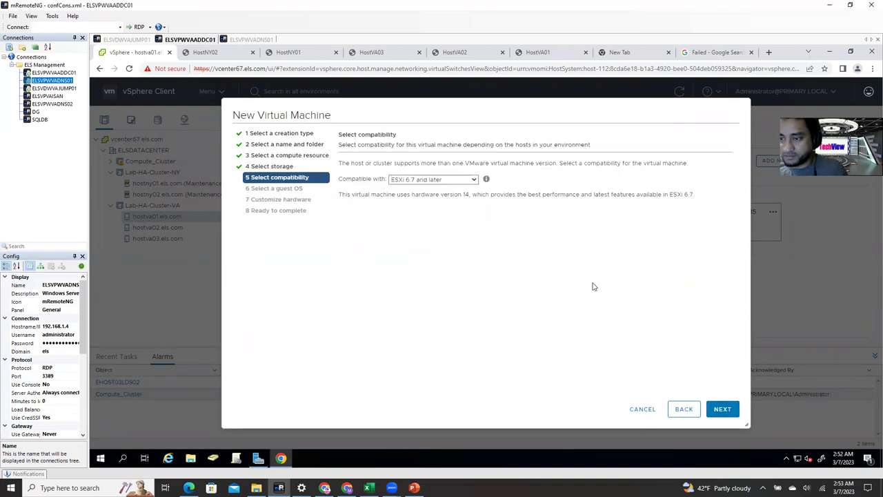
left_click(722, 409)
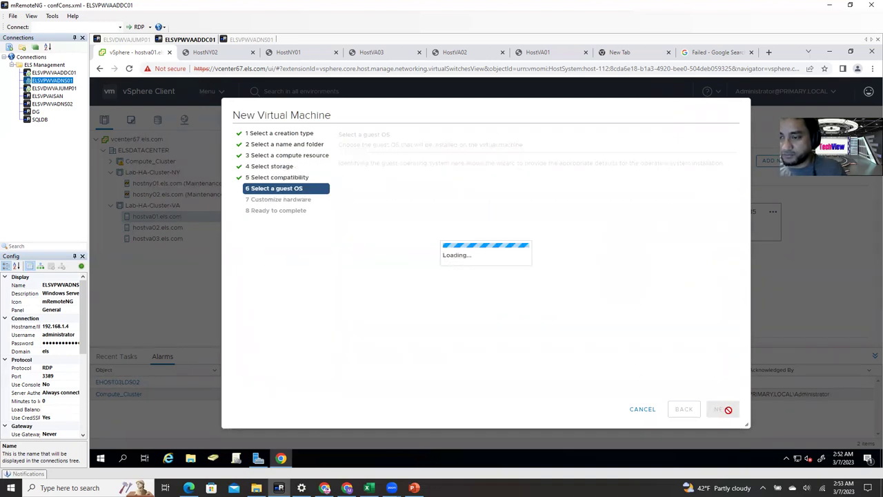
left_click(722, 410)
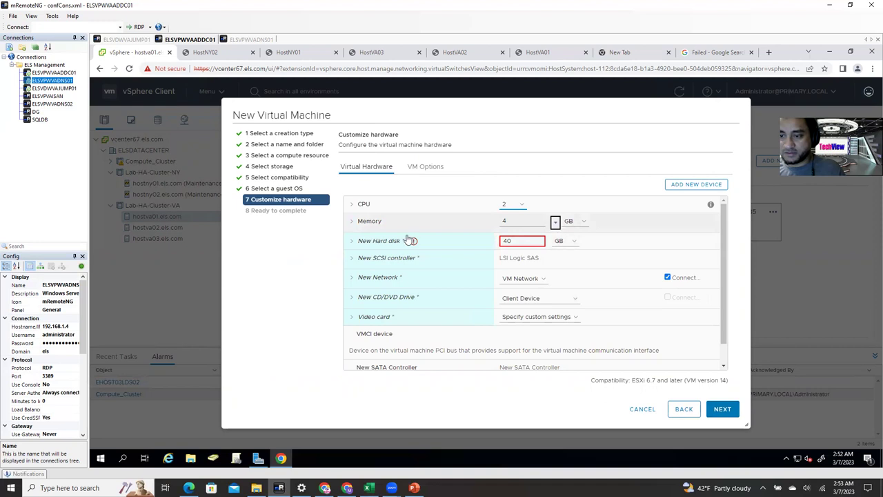
Set the disk to 10 GB, connect the network adapter to VMNET-VA, and finish the VM.
key("ctrl+a")
type("10")
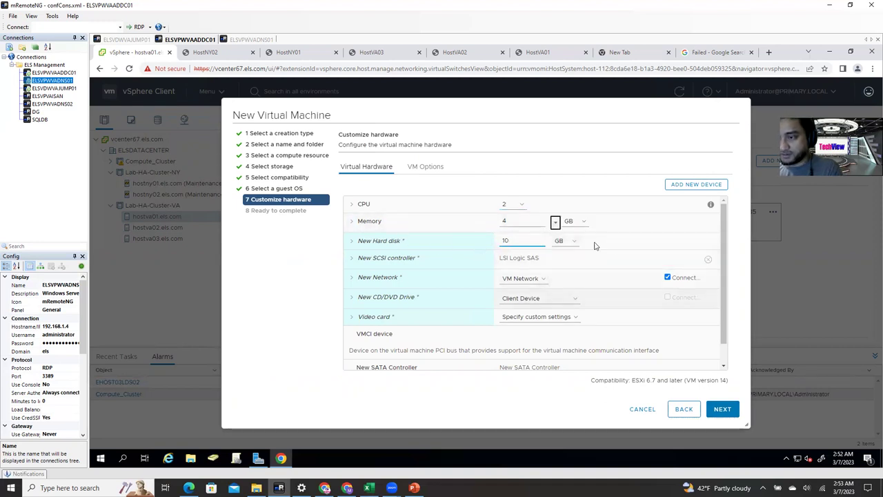
left_click(533, 280)
left_click(525, 298)
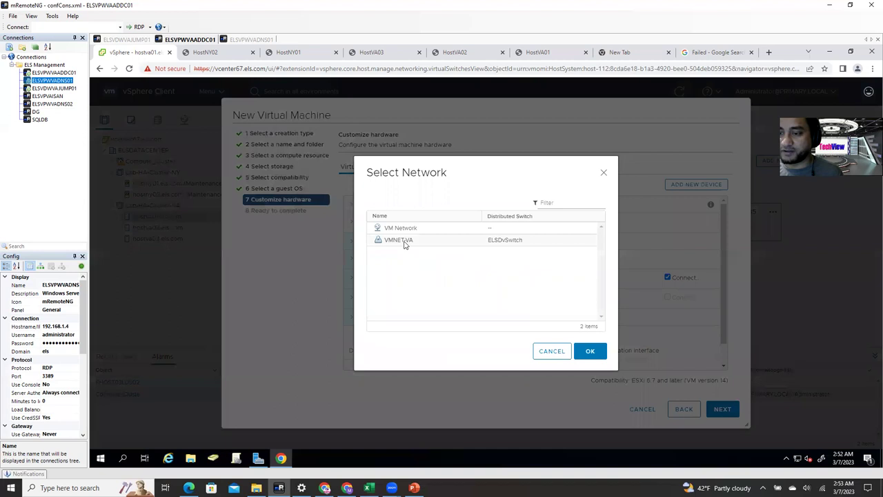
left_click(406, 241)
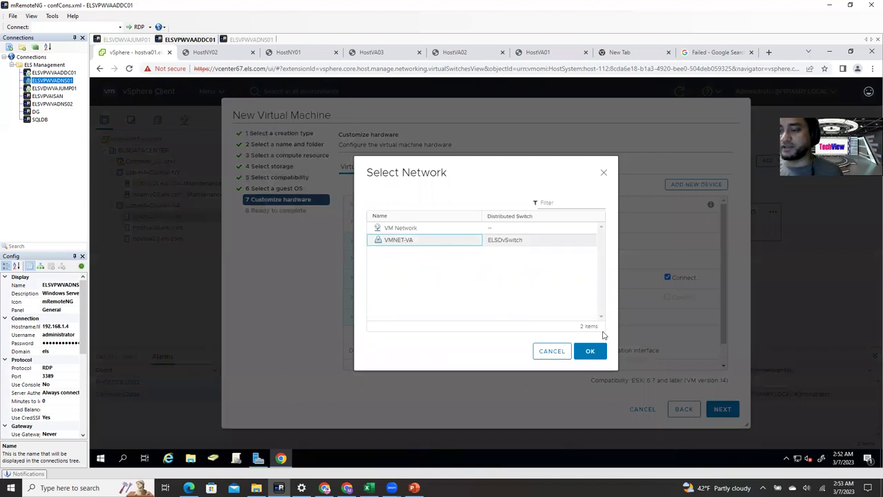
left_click(590, 352)
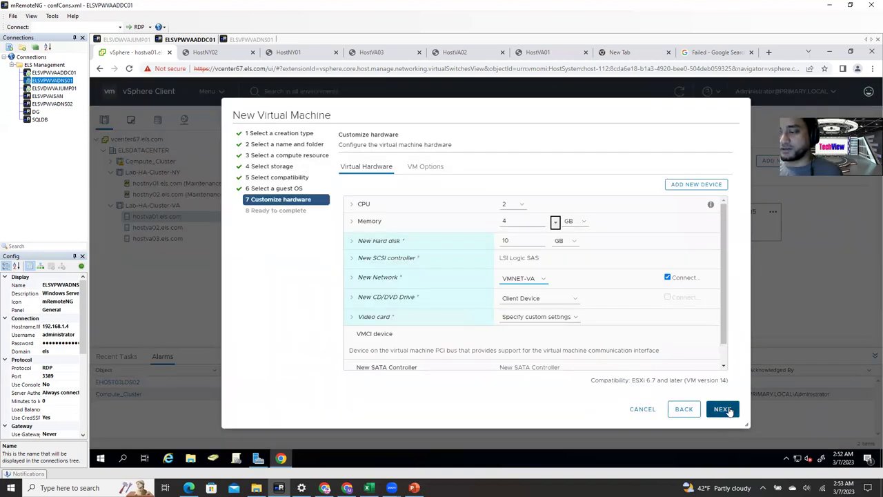
left_click(723, 409)
left_click(723, 409)
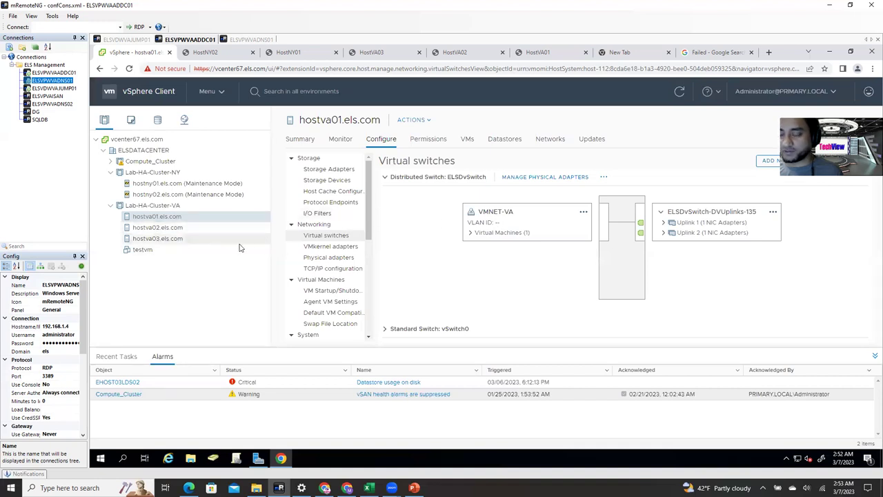
left_click(158, 239)
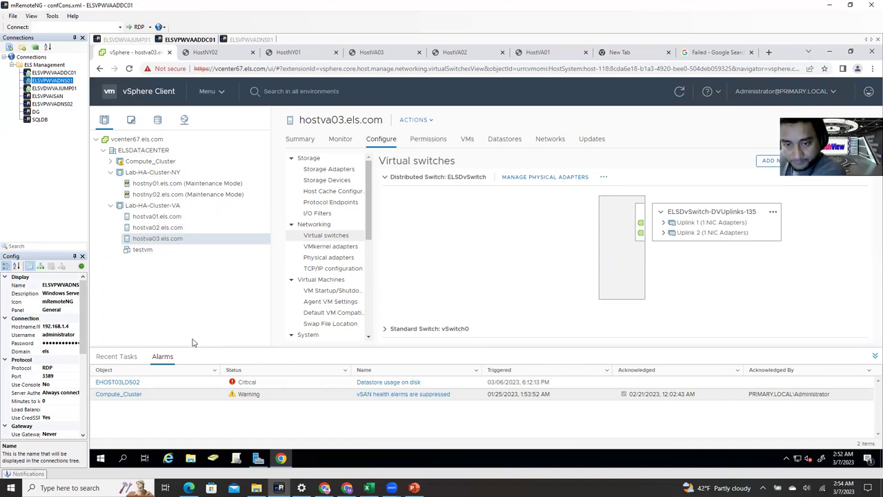
left_click(169, 218)
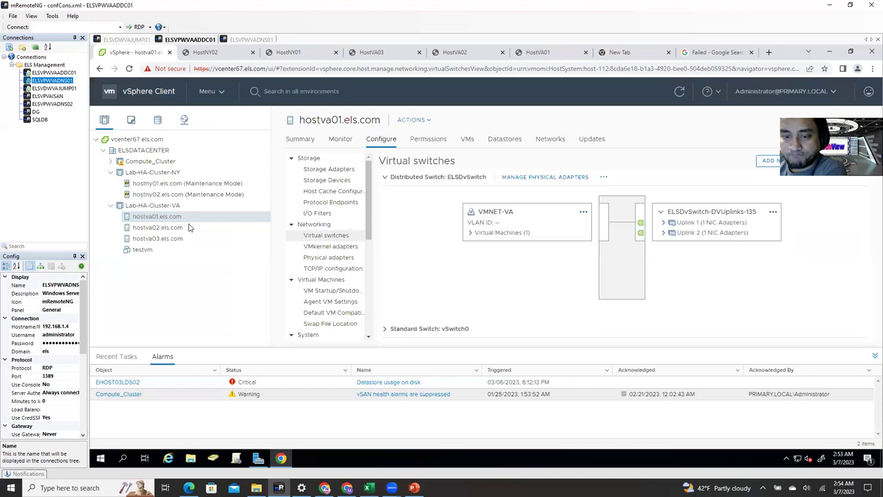
left_click(564, 179)
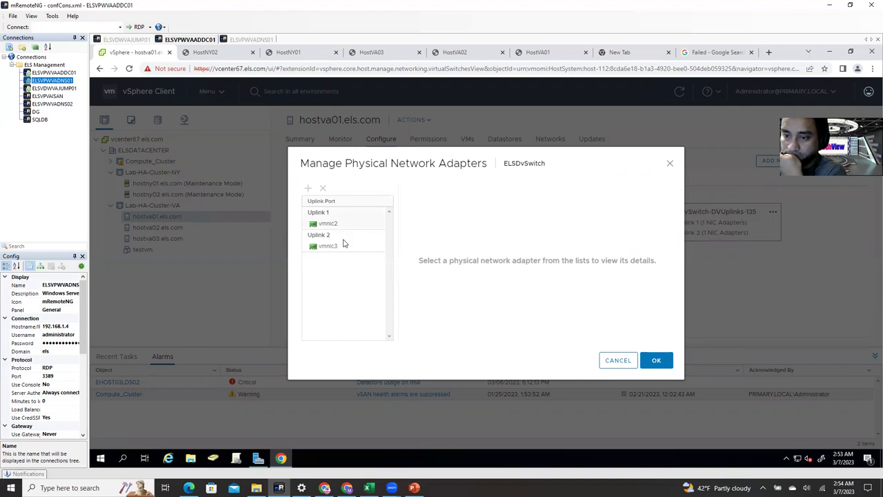
left_click(604, 361)
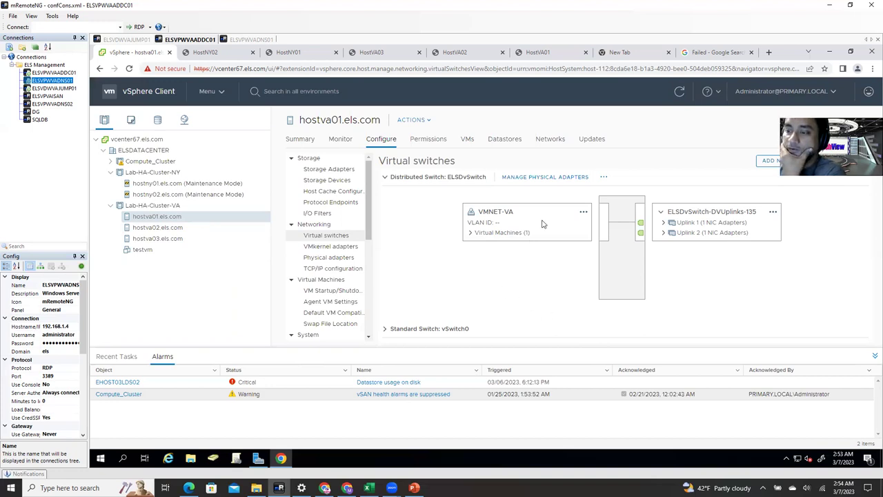
left_click(583, 212)
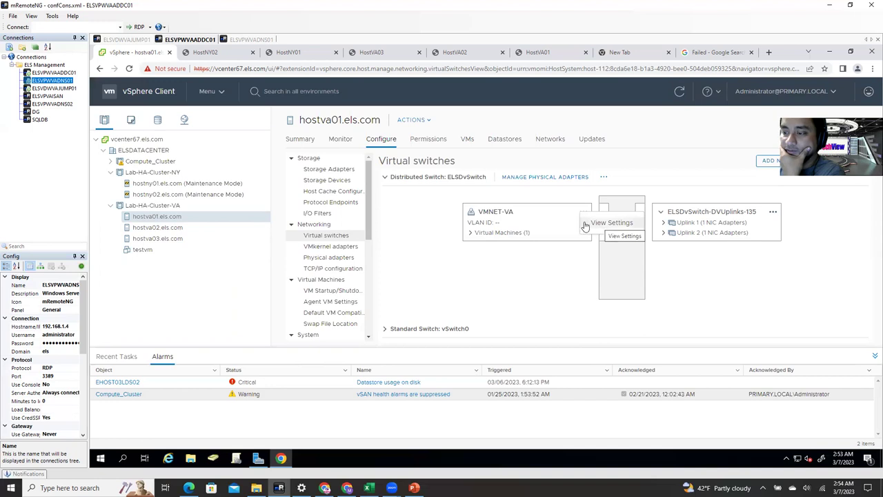
left_click(583, 212)
left_click(583, 213)
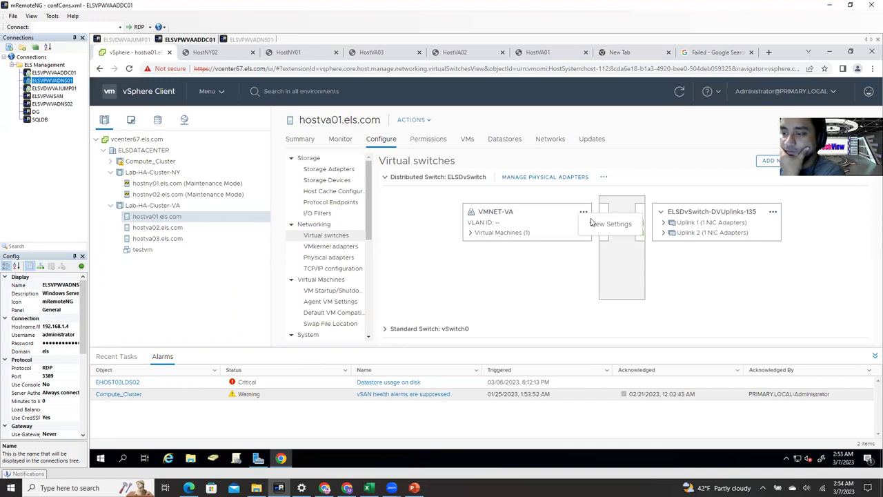
left_click(594, 223)
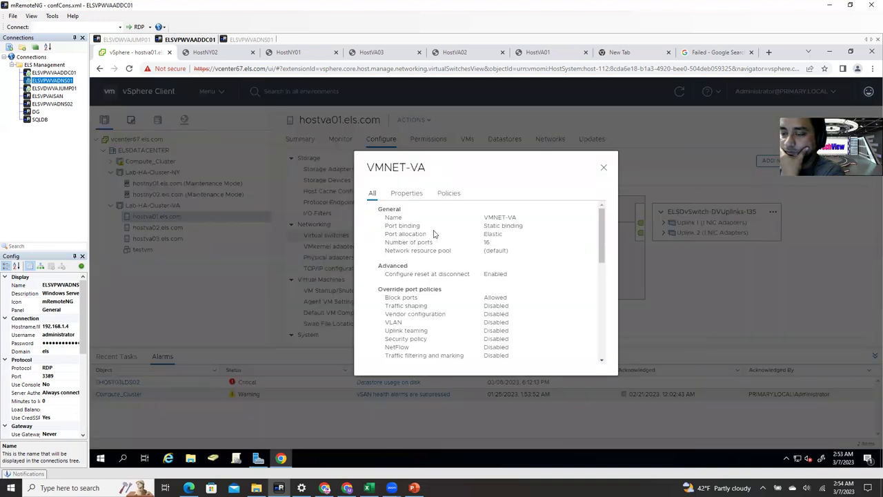
left_click(604, 167)
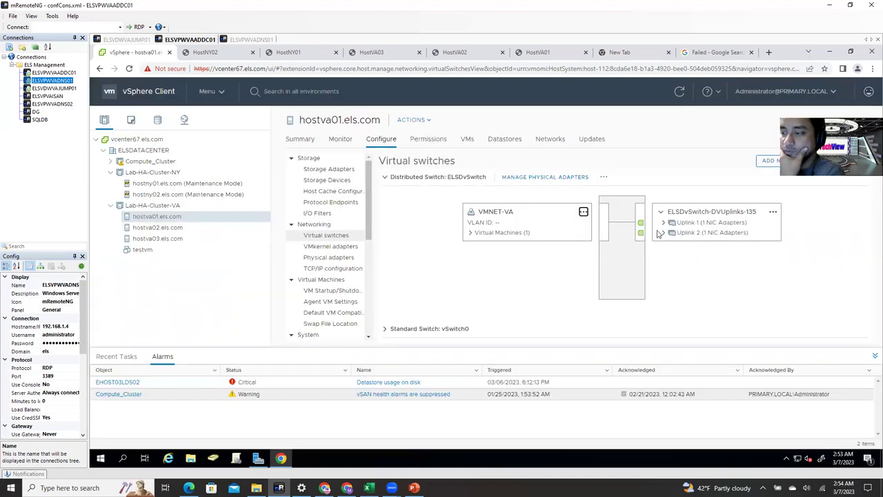
left_click(502, 217)
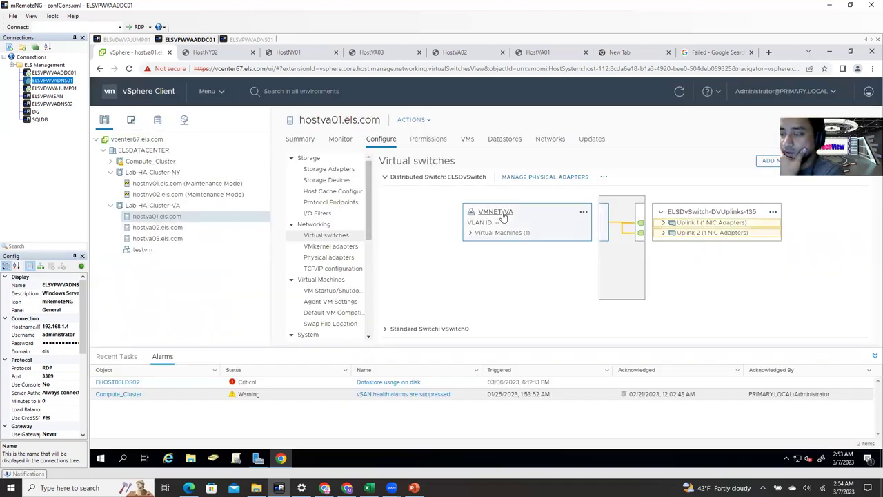
left_click(774, 214)
left_click(790, 226)
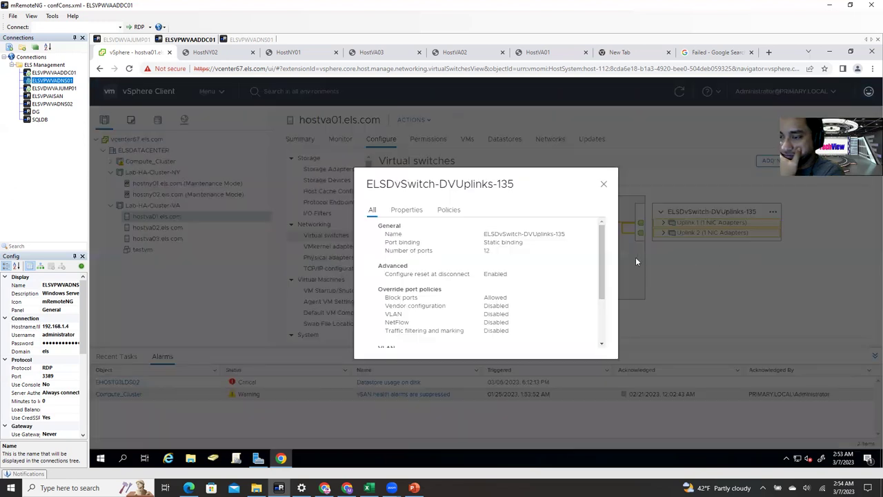
left_click(604, 185)
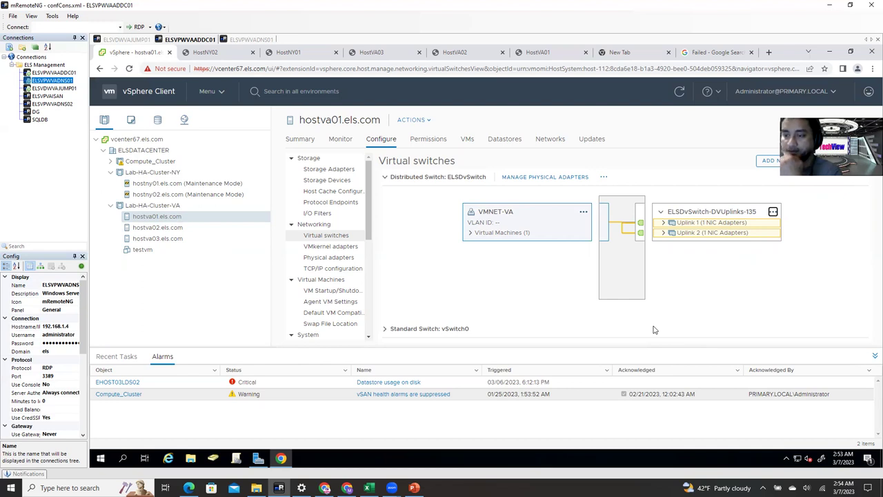
left_click(582, 212)
left_click(594, 227)
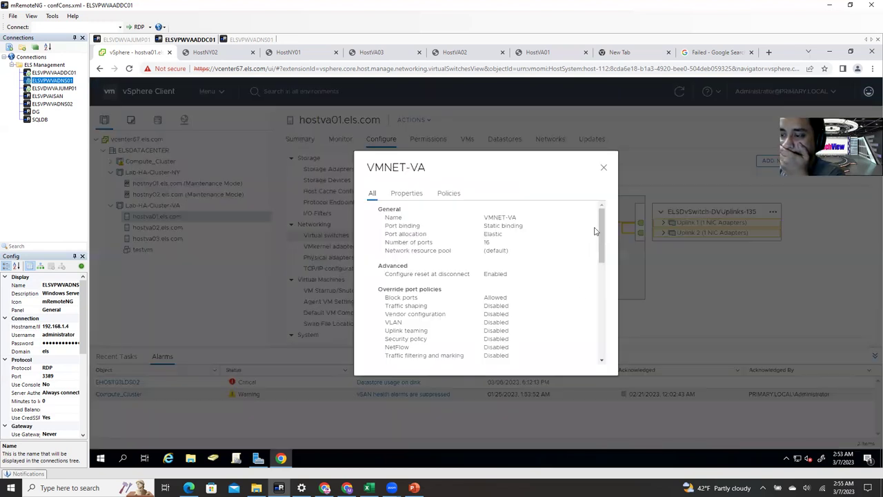
left_click_drag(604, 241, 606, 199)
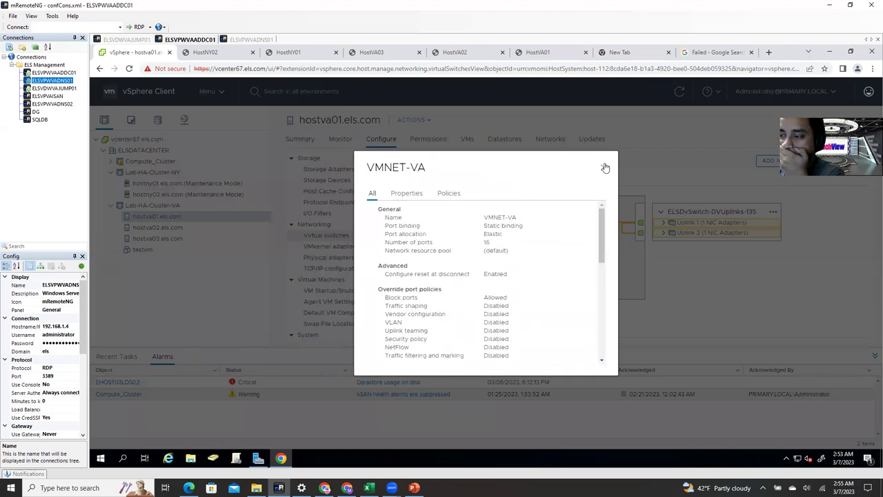
left_click(605, 168)
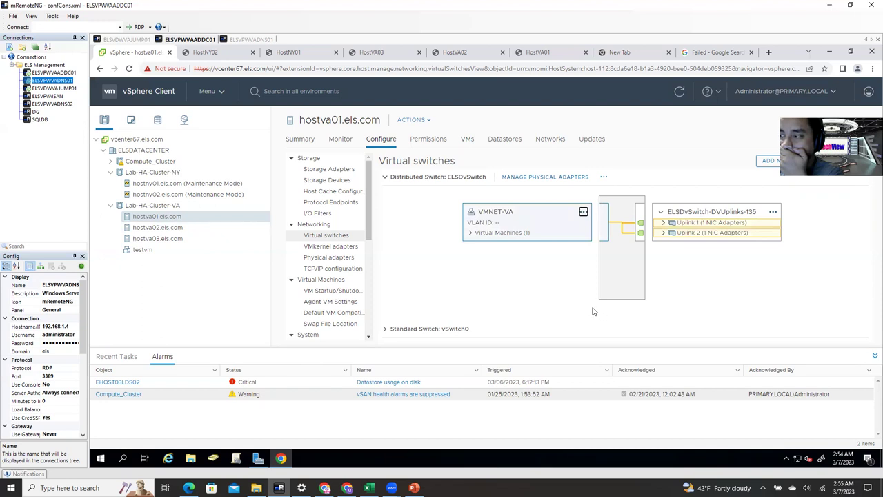
left_click(178, 206)
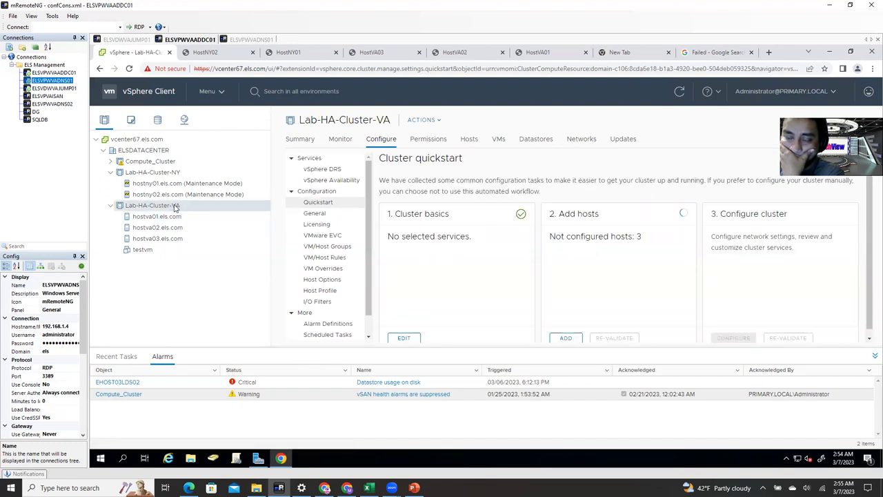
Switch to the networking inventory and show the ELSDvSwitch summary, version 6.6.0.
left_click(185, 120)
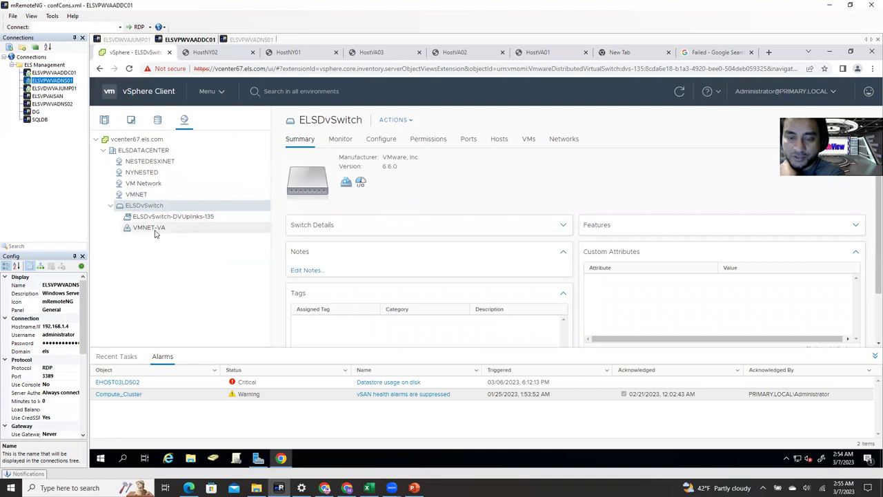
left_click(156, 232)
left_click(151, 208)
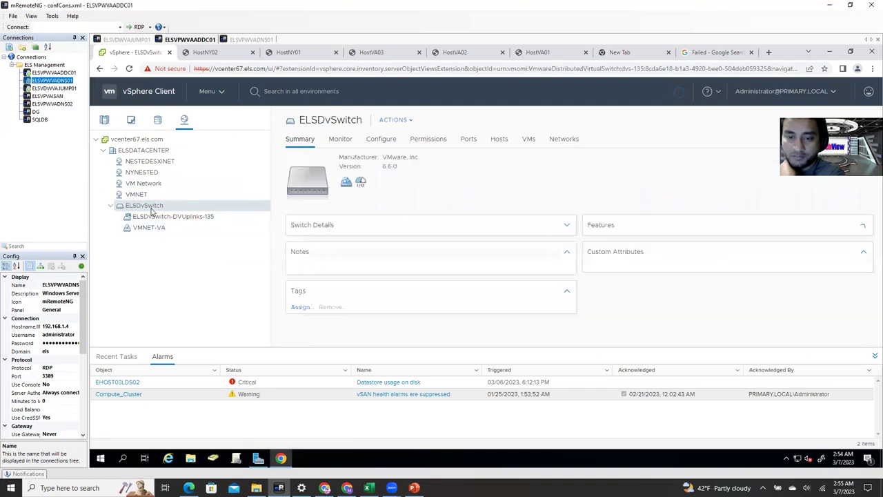
right_click(152, 210)
mouse_move(228, 238)
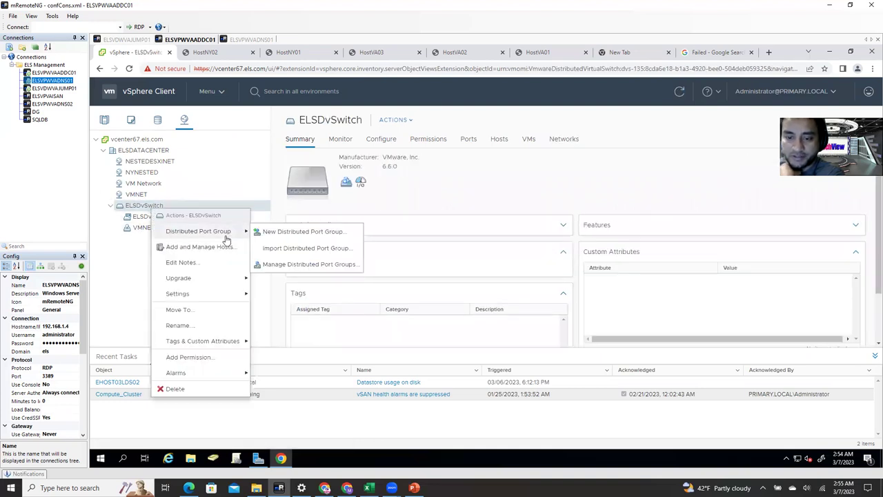
left_click(287, 232)
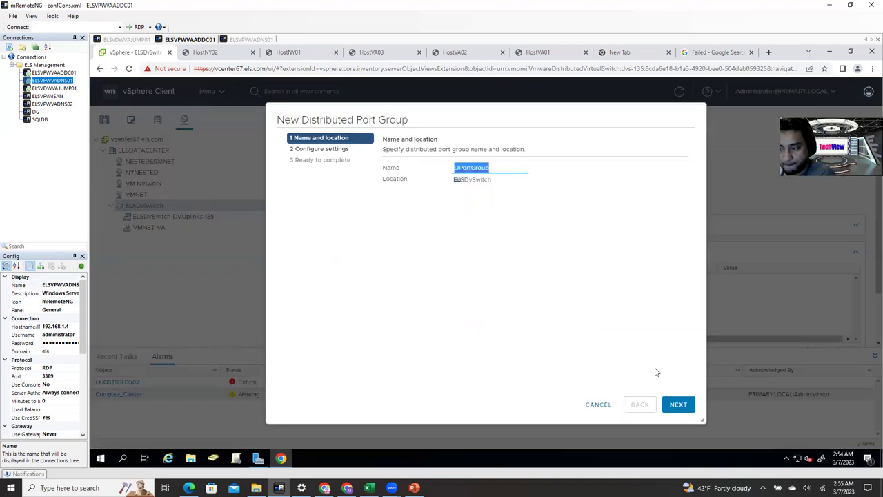
left_click(679, 406)
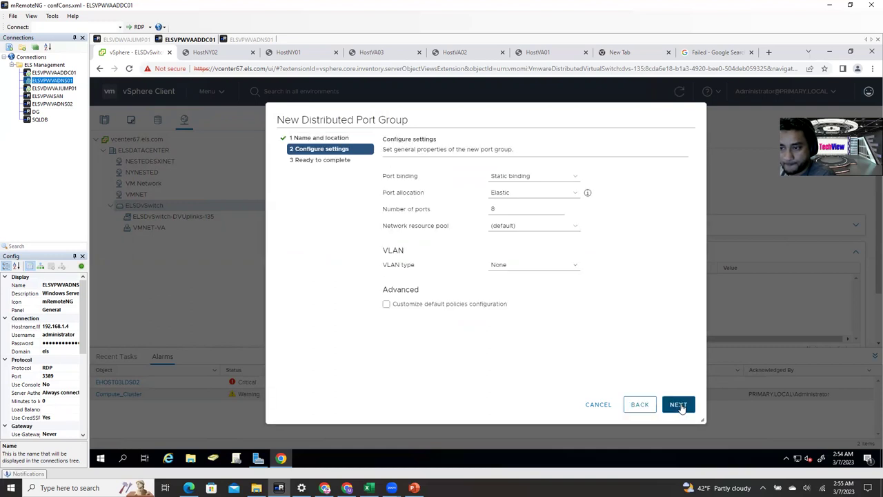
left_click(533, 176)
left_click(533, 178)
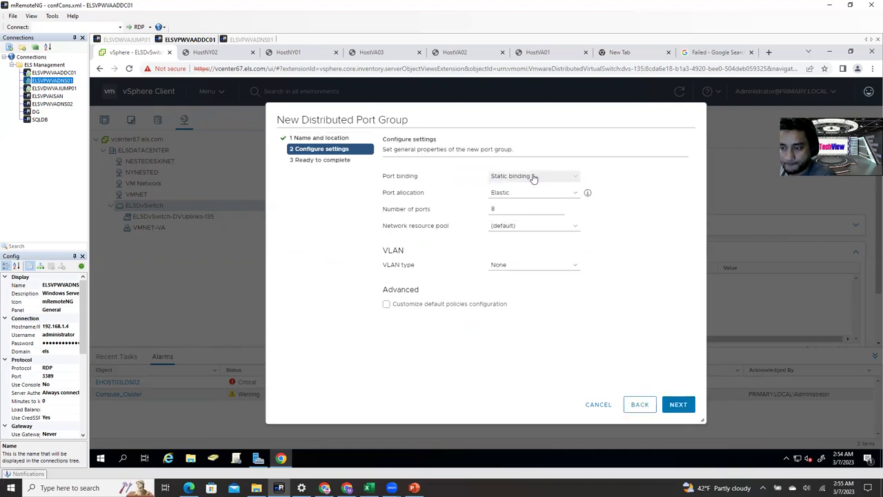
left_click(532, 192)
left_click(533, 192)
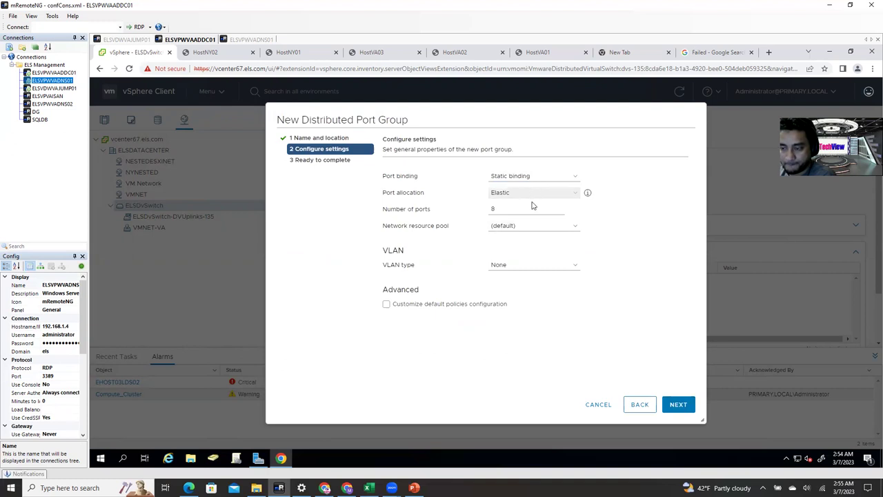
left_click(525, 266)
left_click(526, 266)
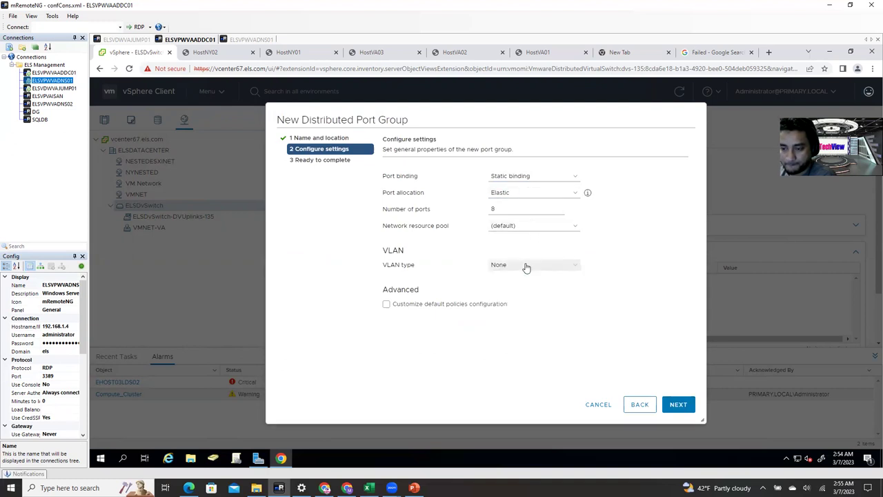
left_click(416, 307)
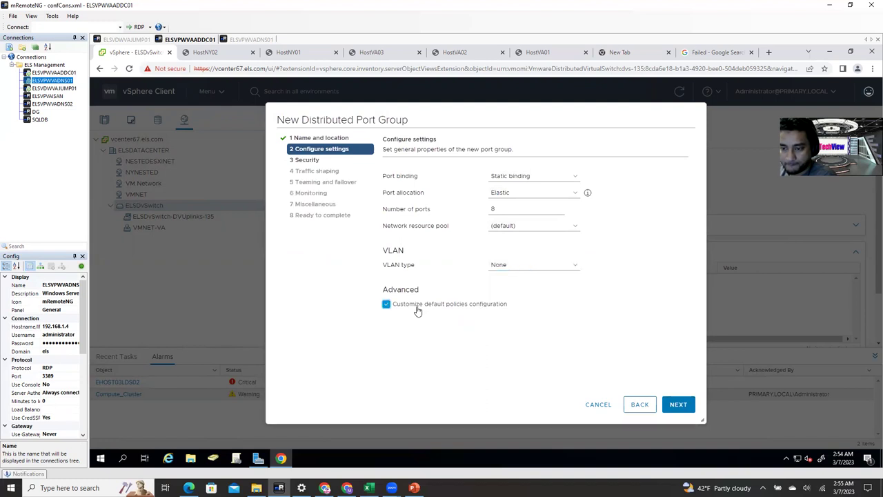
left_click(387, 307)
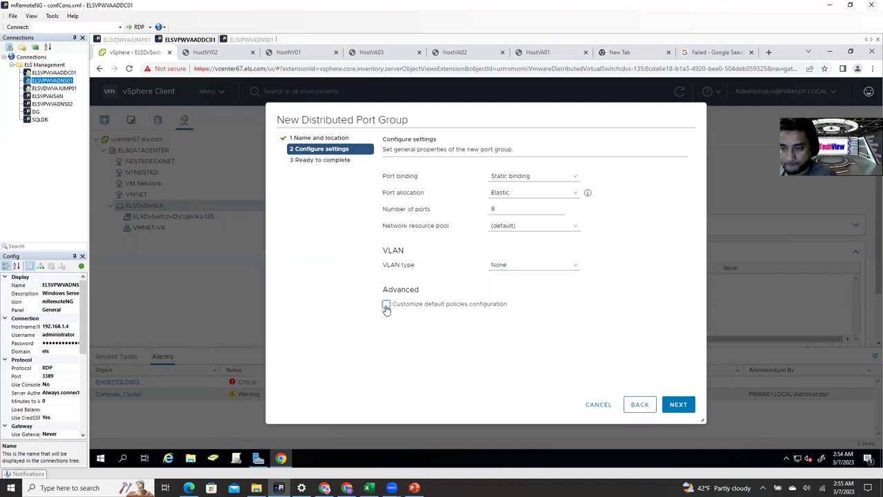
left_click(386, 307)
left_click(307, 159)
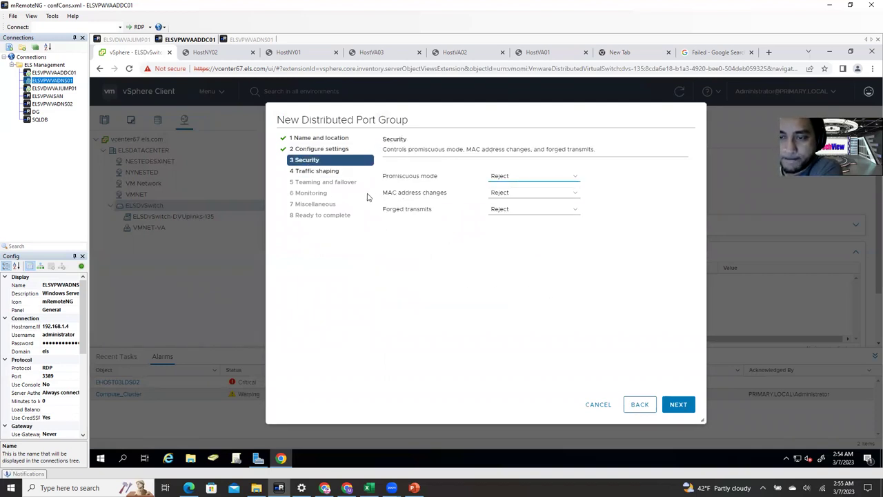
left_click(330, 171)
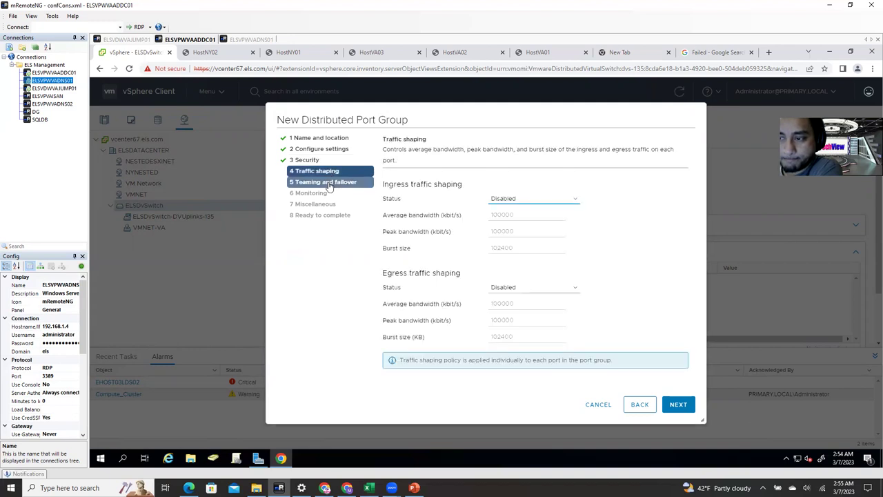
left_click(329, 183)
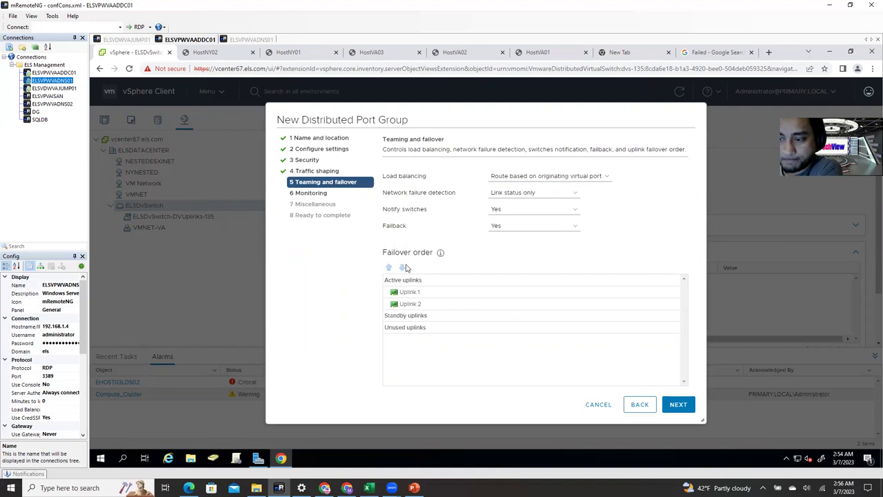
left_click(305, 195)
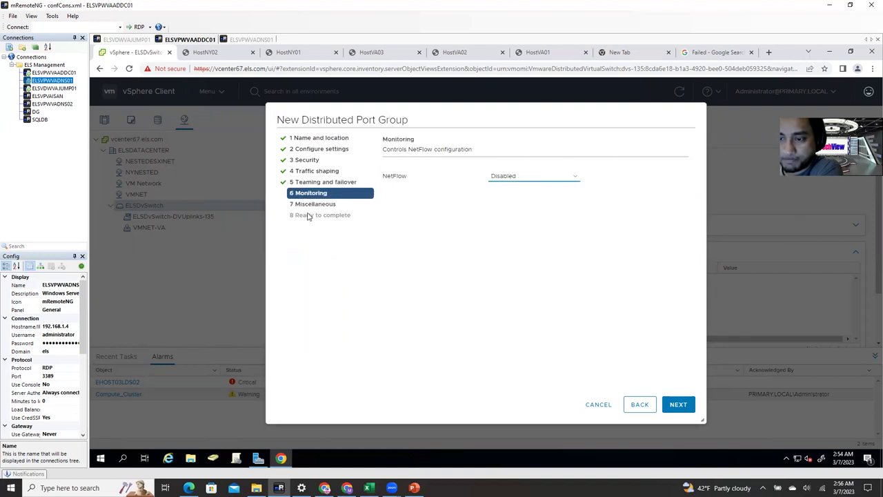
left_click(312, 204)
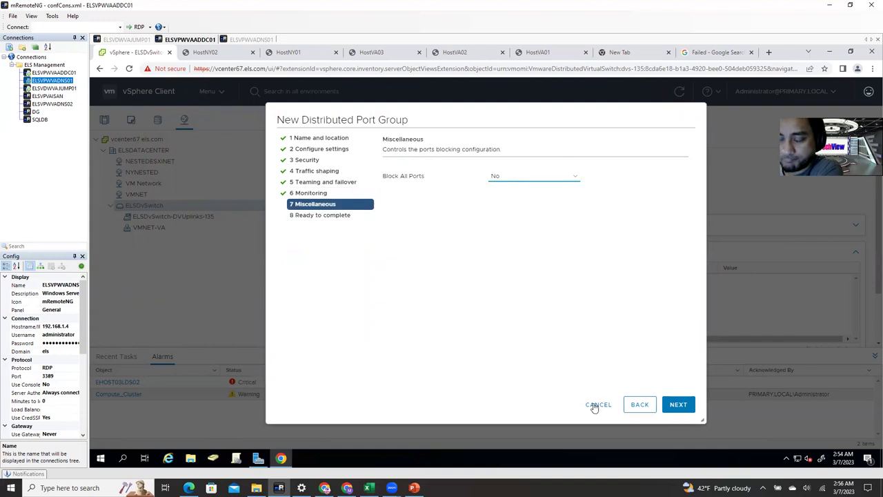
left_click(596, 406)
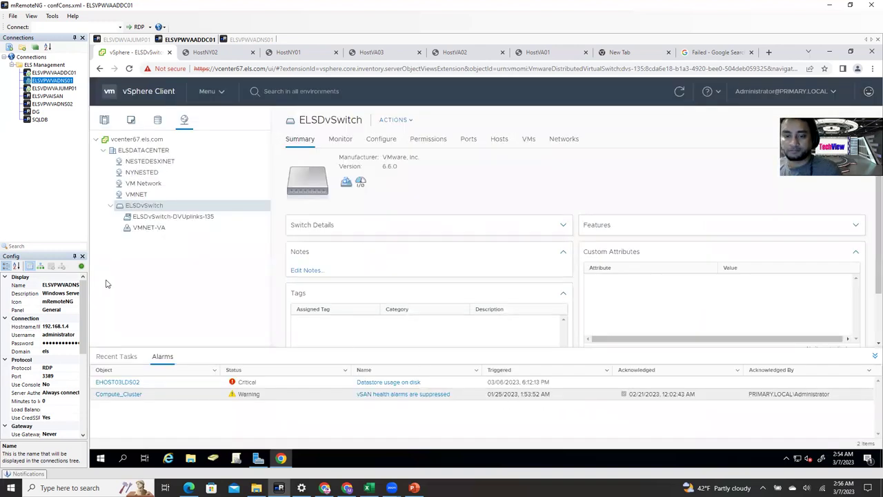
Open the DVUplinks port group's settings for editing.
left_click(158, 218)
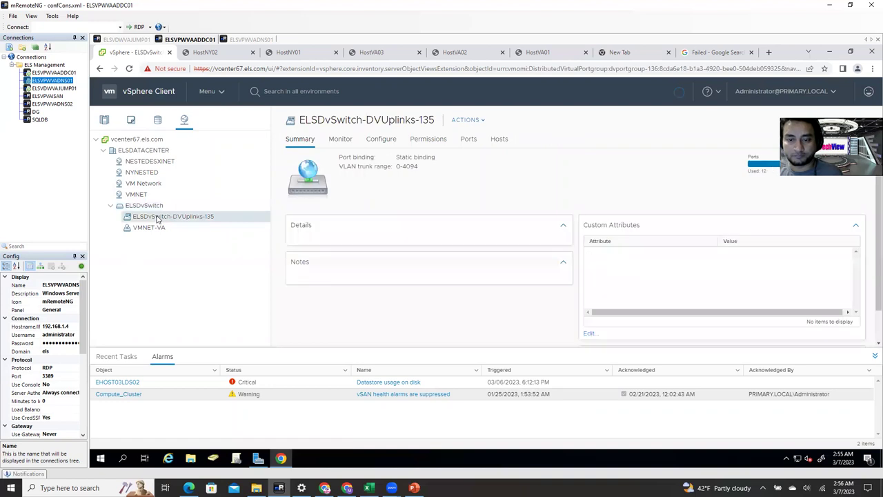
right_click(158, 218)
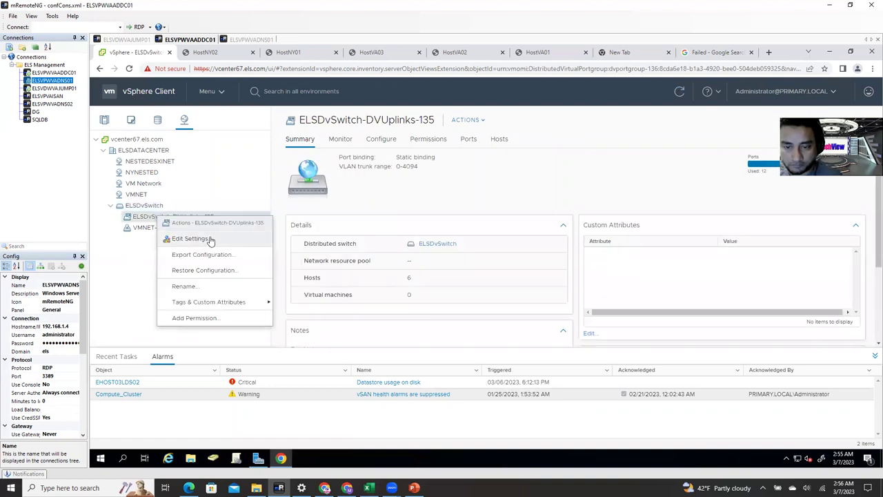
left_click(190, 239)
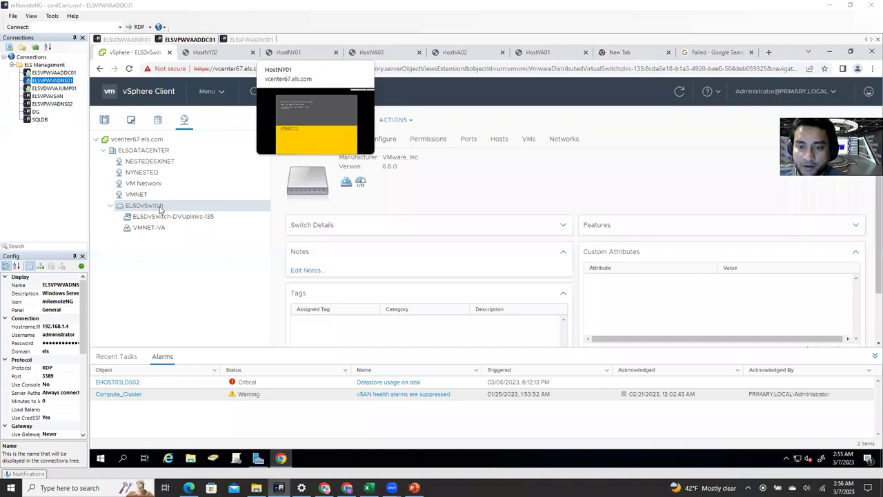
Add hostny01 and hostny02 as new hosts on ELSDvSwitch and reach their physical adapters.
right_click(160, 207)
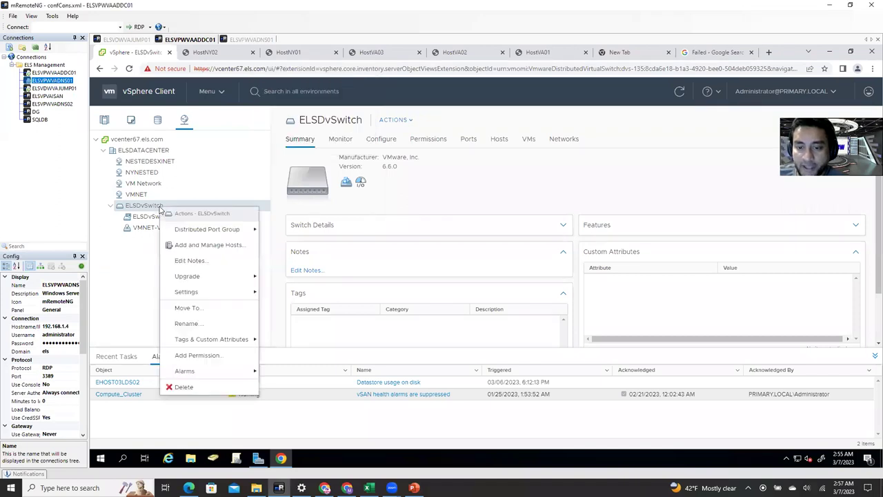
left_click(201, 247)
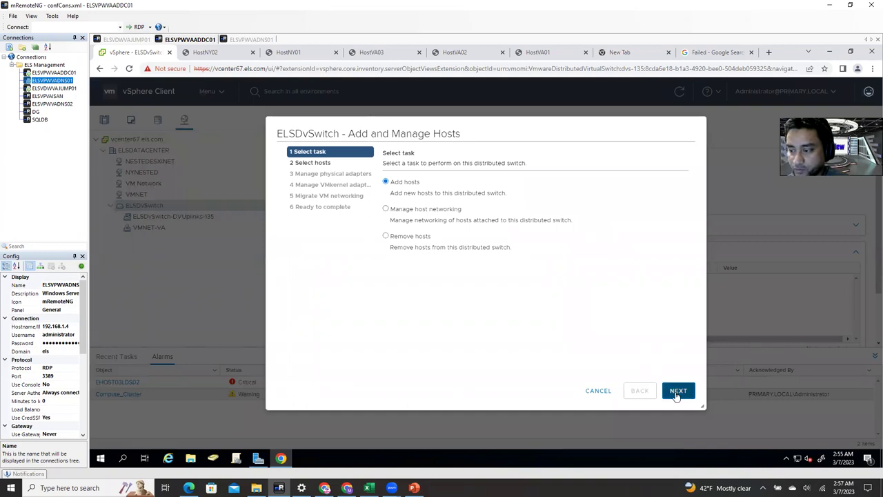
left_click(678, 391)
left_click(393, 185)
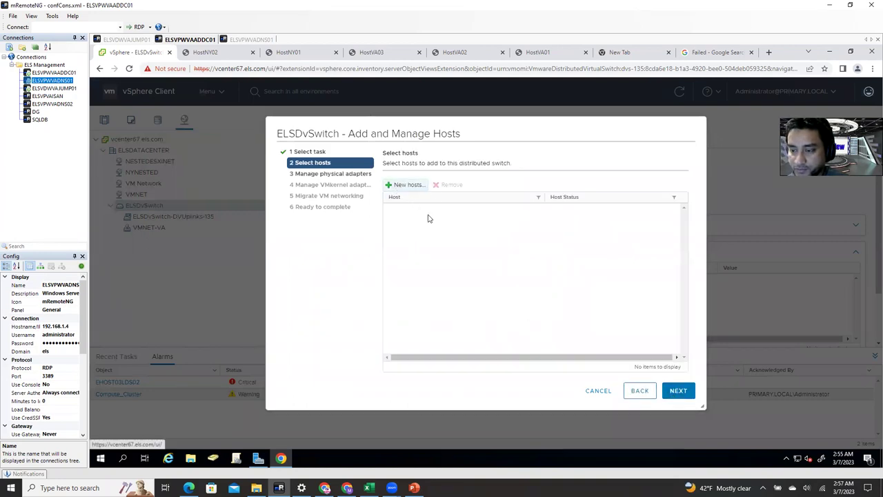
left_click(310, 202)
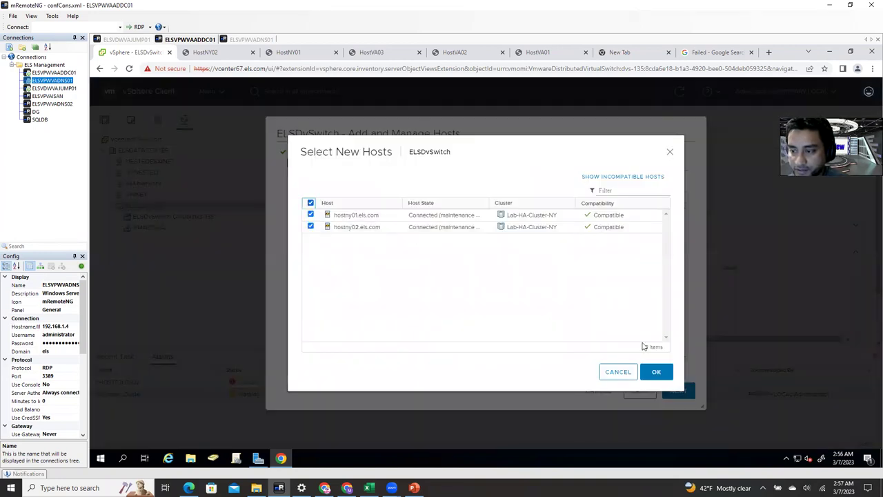
left_click(656, 372)
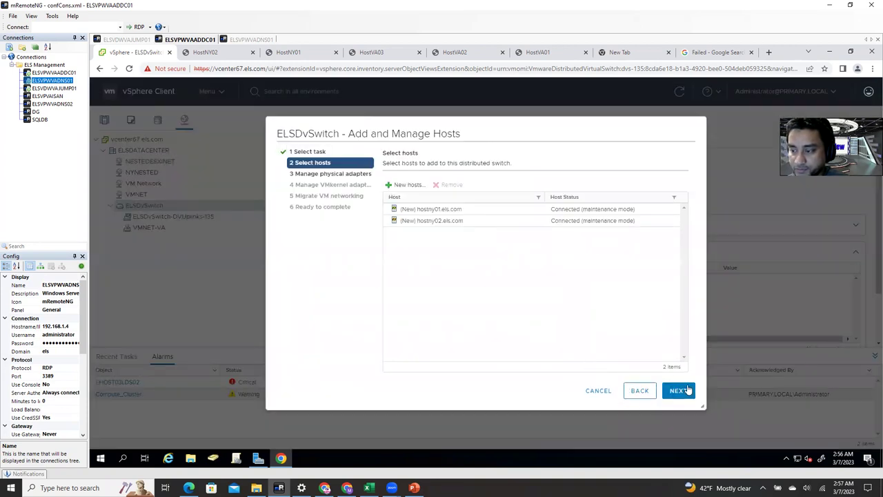
left_click(680, 390)
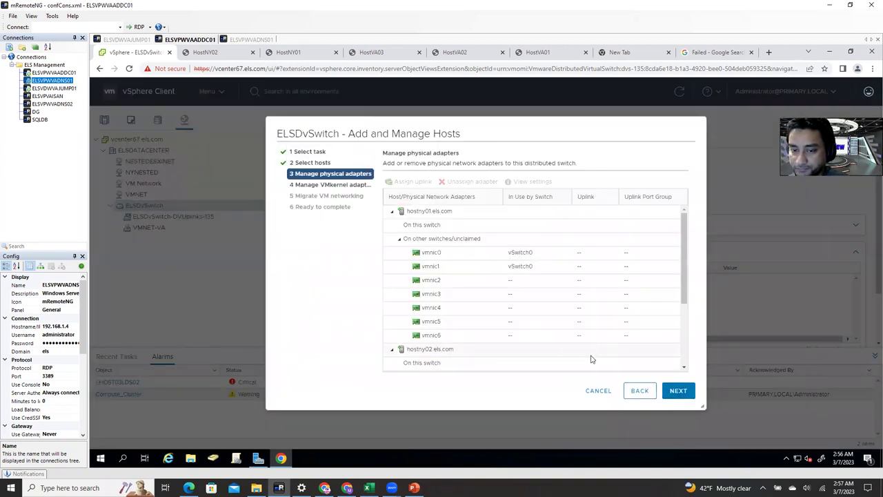
Assign vmnic2 to Uplink 1 and apply it to the other hosts.
mouse_move(687, 293)
left_mouse_down()
mouse_move(688, 323)
mouse_move(681, 291)
left_mouse_up()
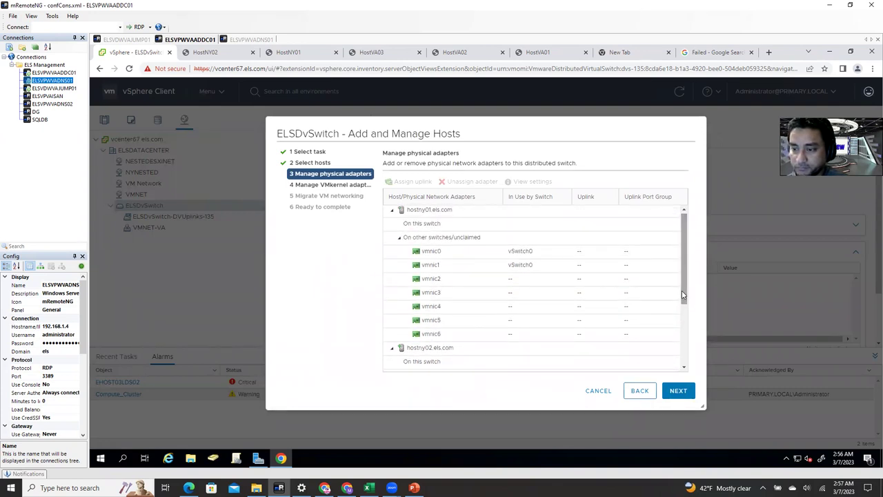
left_click(463, 284)
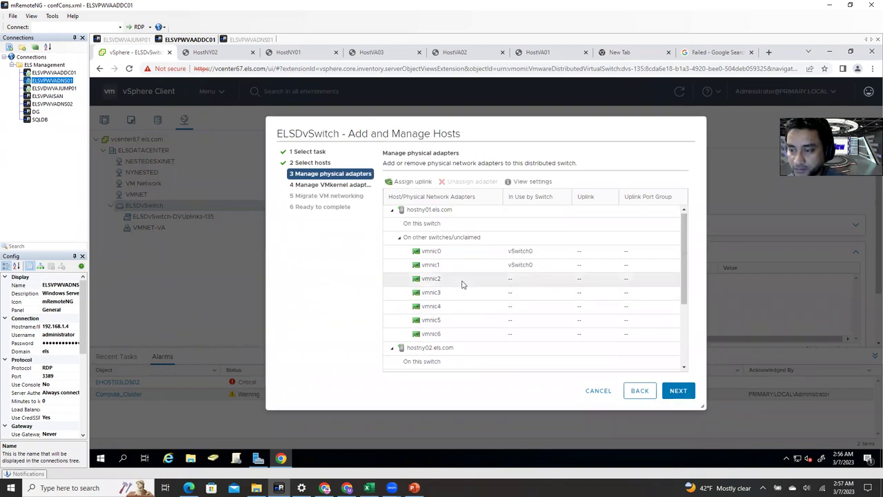
left_click(463, 294)
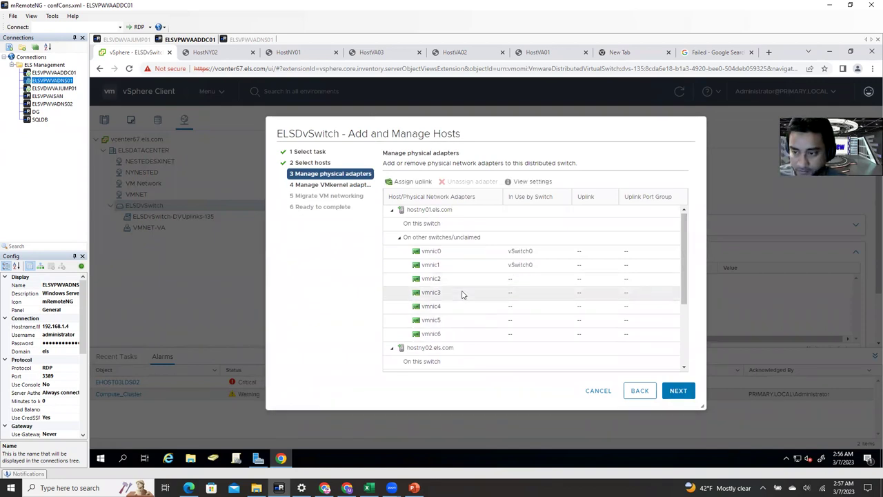
left_click(463, 281)
left_click(408, 181)
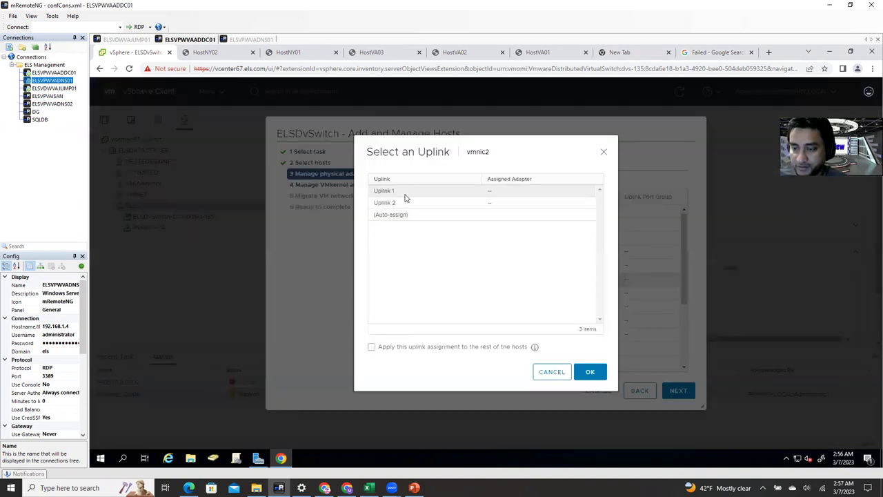
left_click(405, 195)
left_click(450, 348)
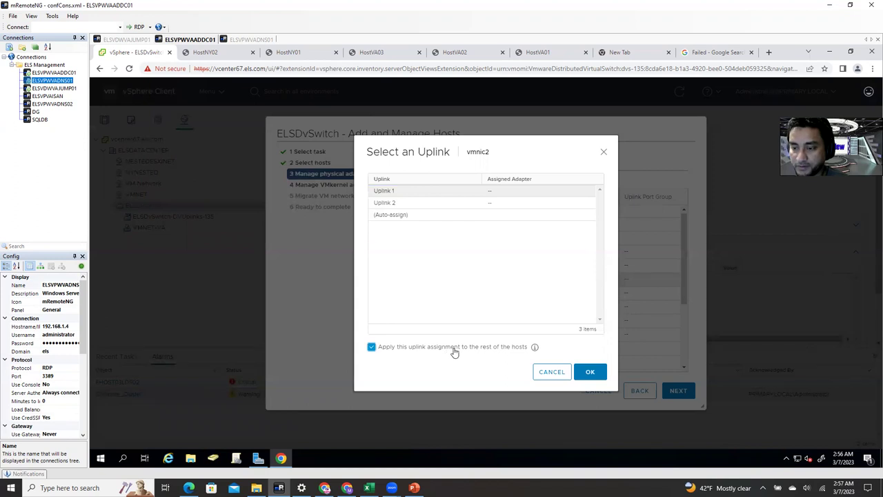
left_click(592, 373)
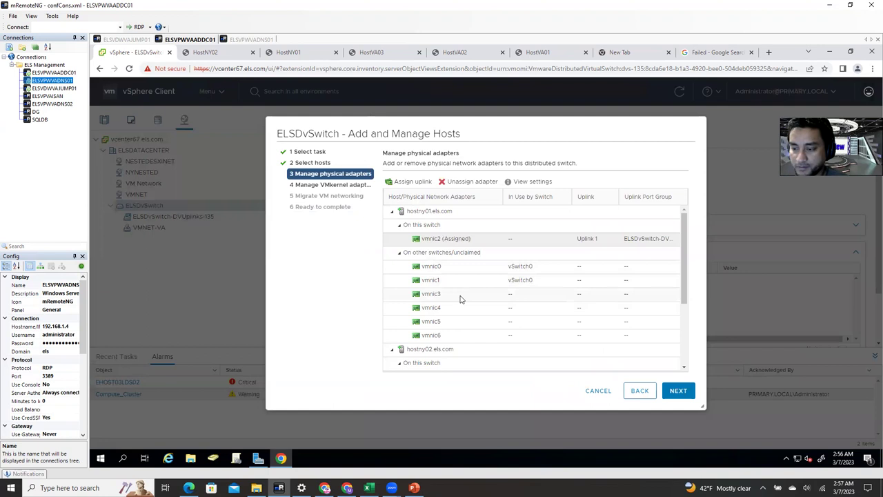
Assign vmnic3 to Uplink 2 and apply it to all other hosts.
left_click(461, 298)
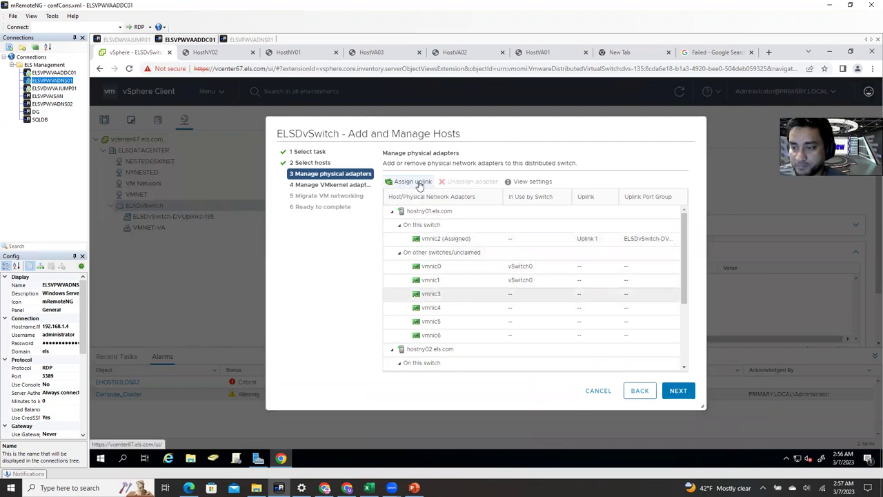
left_click(420, 181)
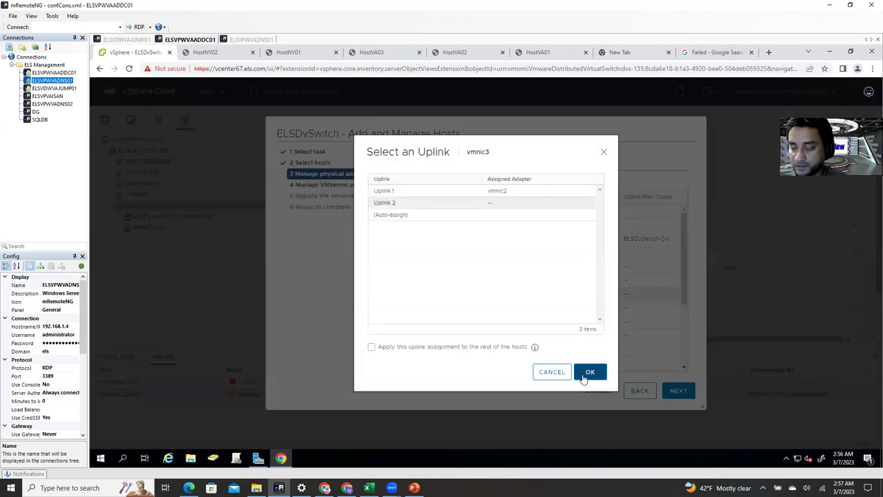
left_click(452, 349)
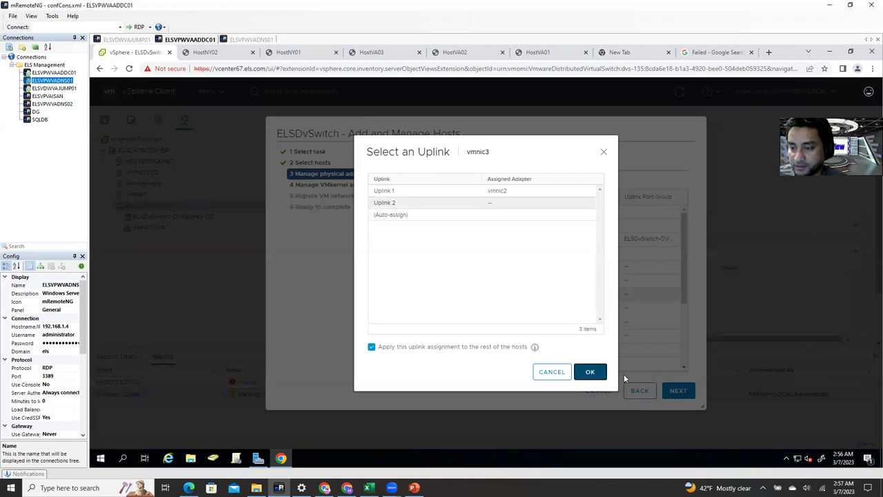
left_click(603, 373)
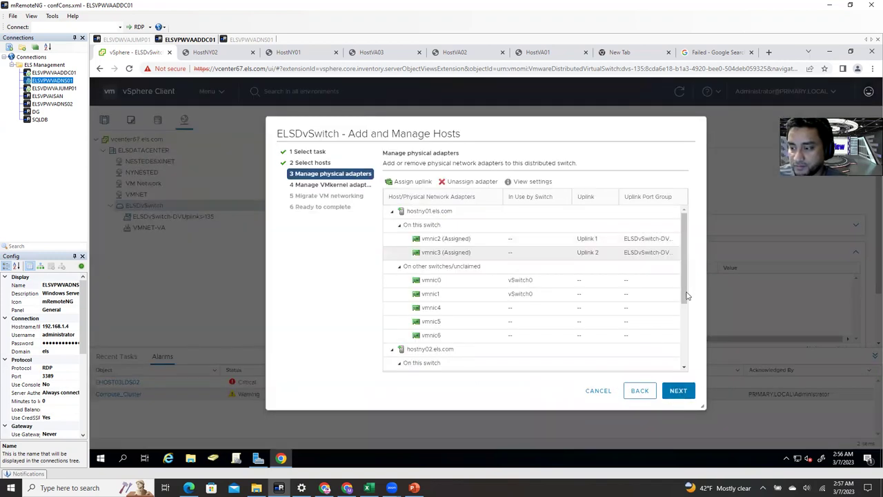
Skip VMkernel and VM networking migration and finish adding the hosts to ELSDvSwitch.
left_click_drag(687, 295, 699, 373)
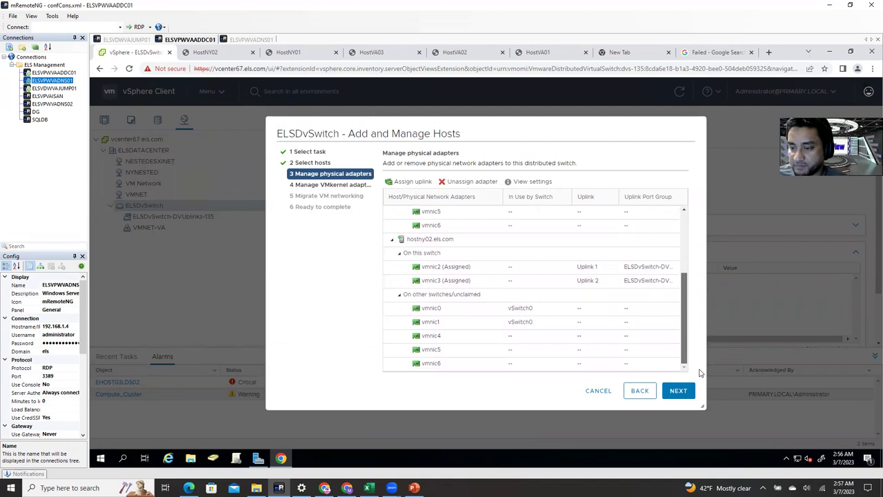
left_click(685, 402)
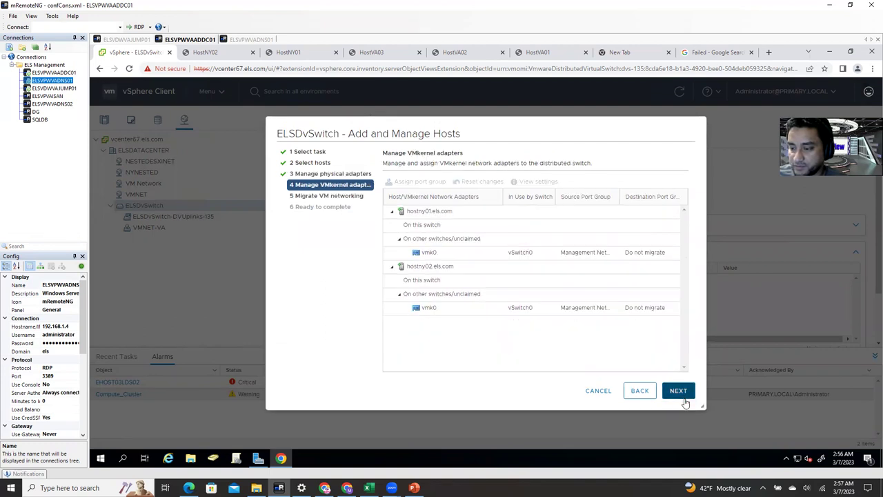
left_click(681, 392)
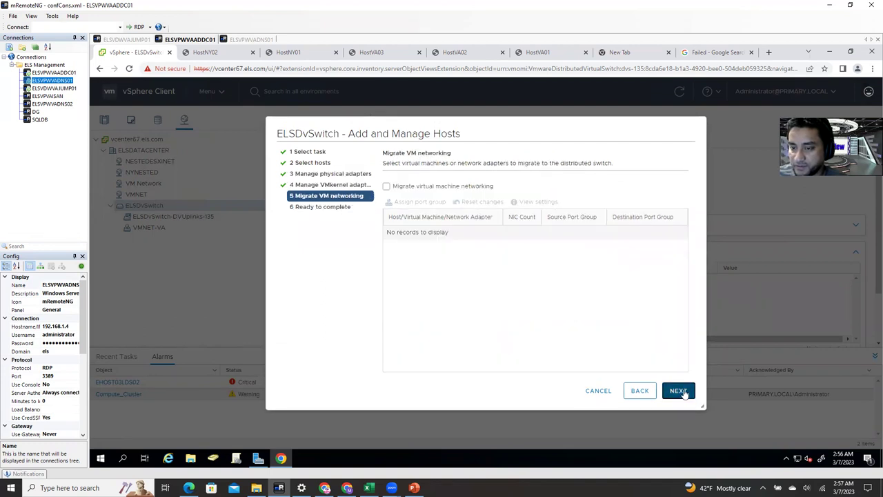
left_click(680, 392)
left_click(682, 392)
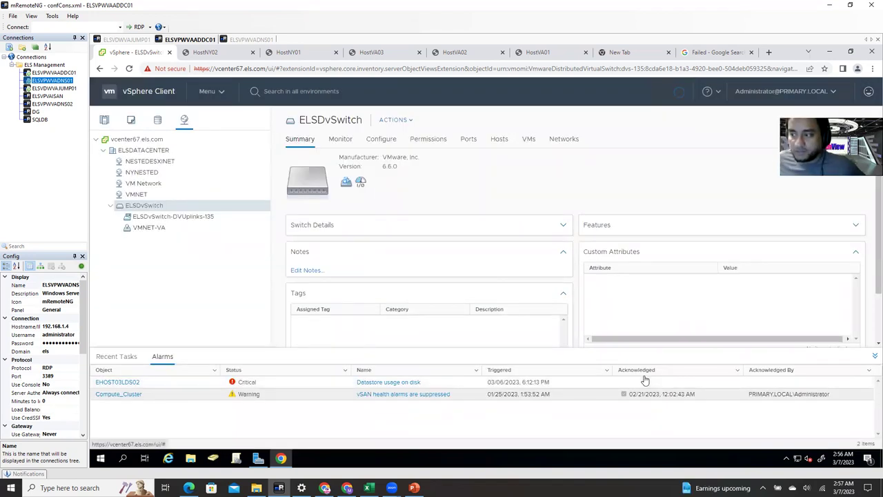
left_click(146, 229)
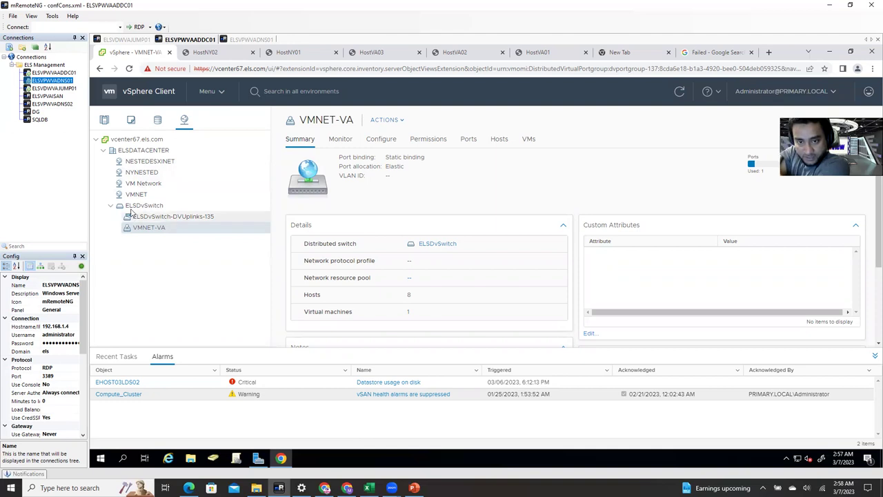
left_click(151, 206)
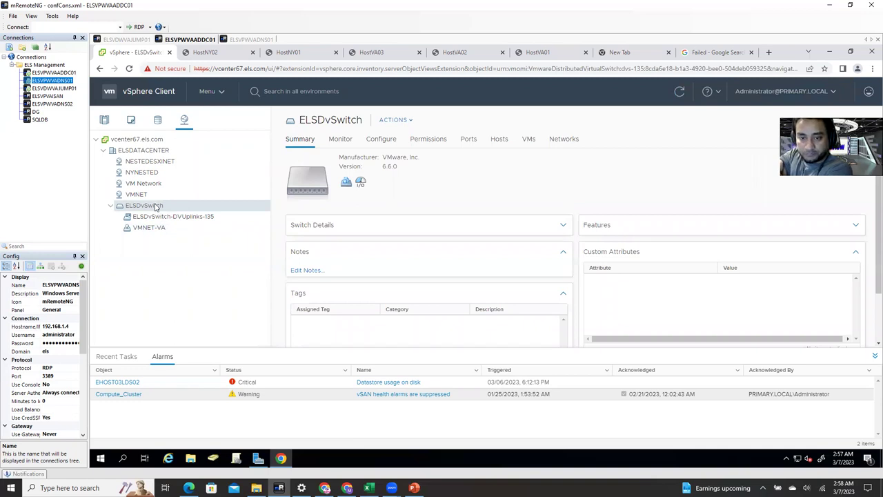
right_click(157, 208)
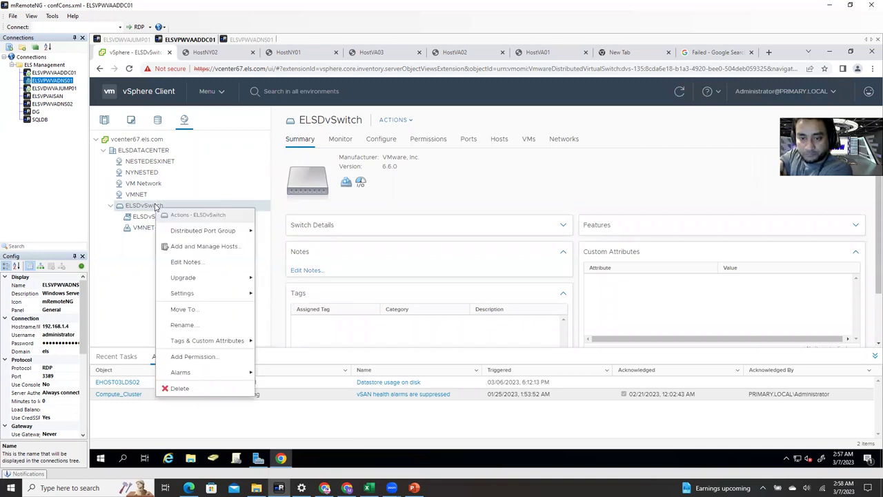
Start a new cluster in ELSDATACENTER, then abandon it.
left_click(153, 152)
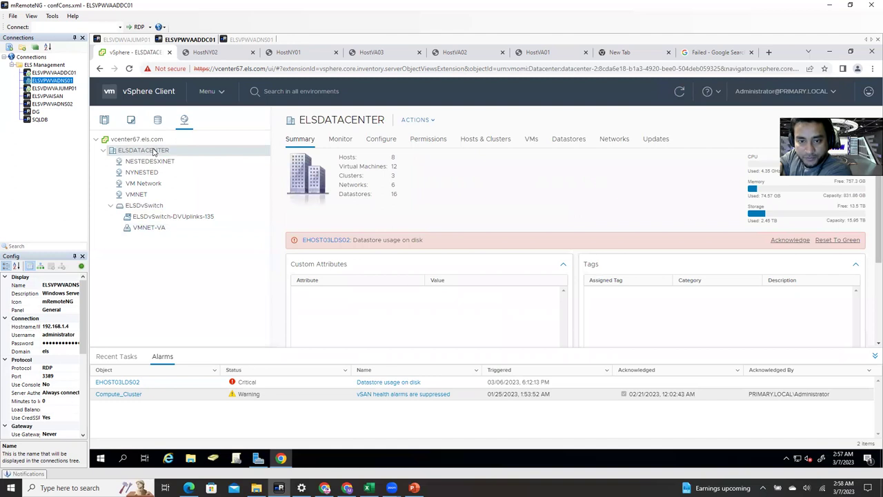
right_click(154, 152)
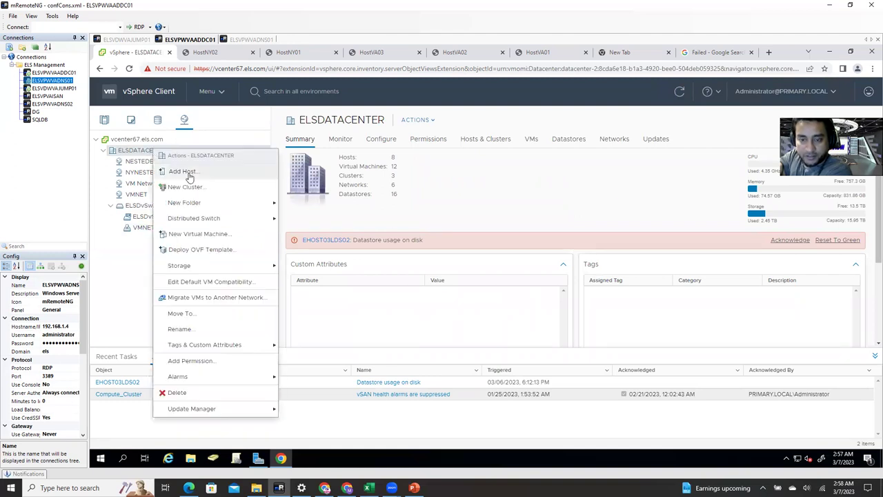
left_click(195, 187)
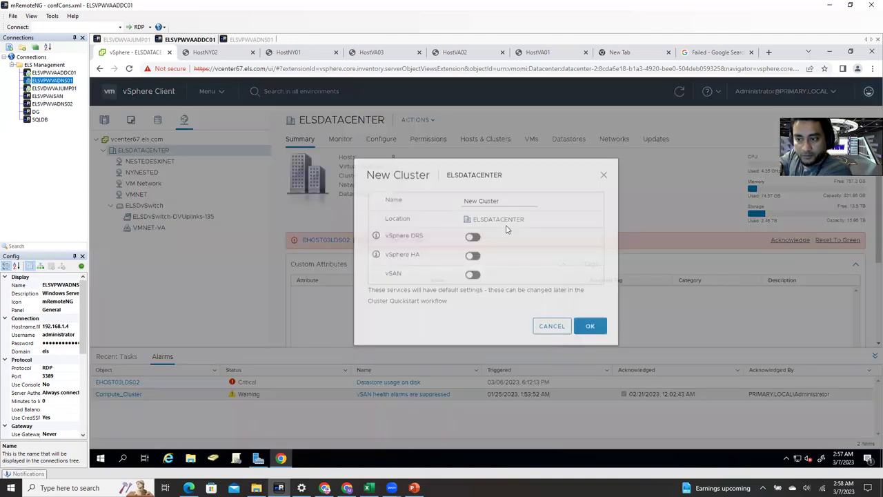
left_click(603, 187)
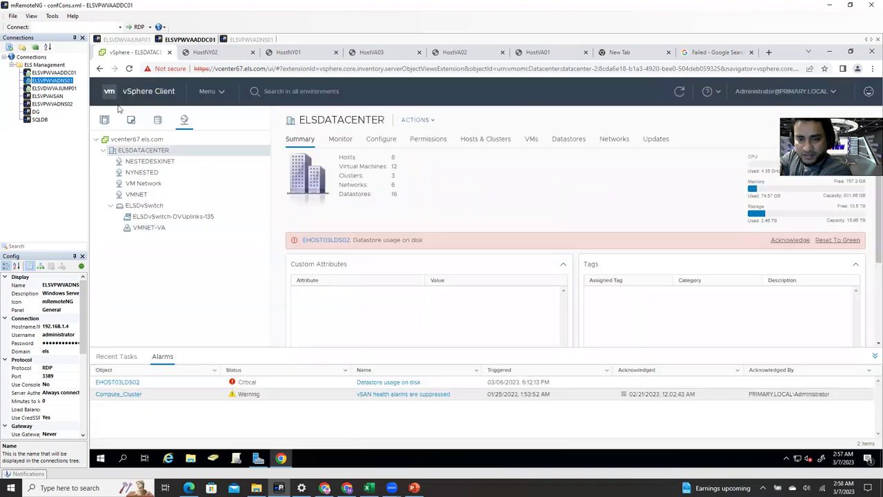
Create distributed switch SANDV, version 6.6.0, with one uplink and port group iSCSI.
right_click(146, 151)
mouse_move(207, 219)
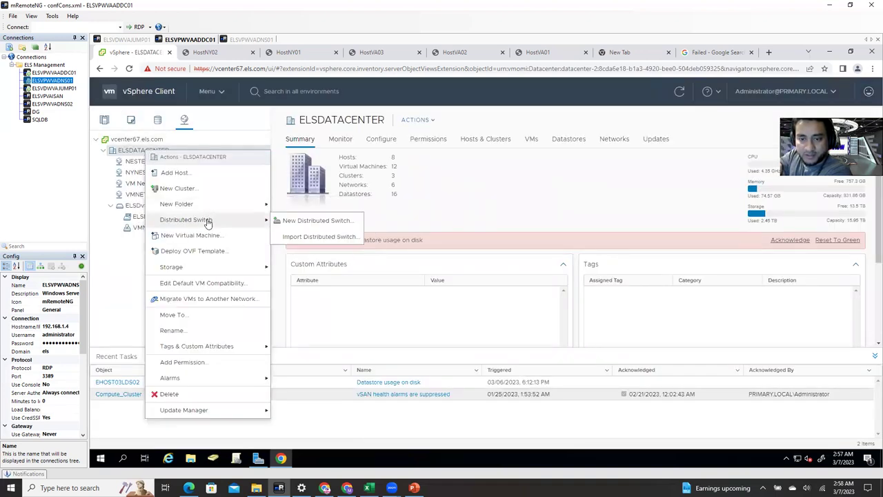
left_click(307, 220)
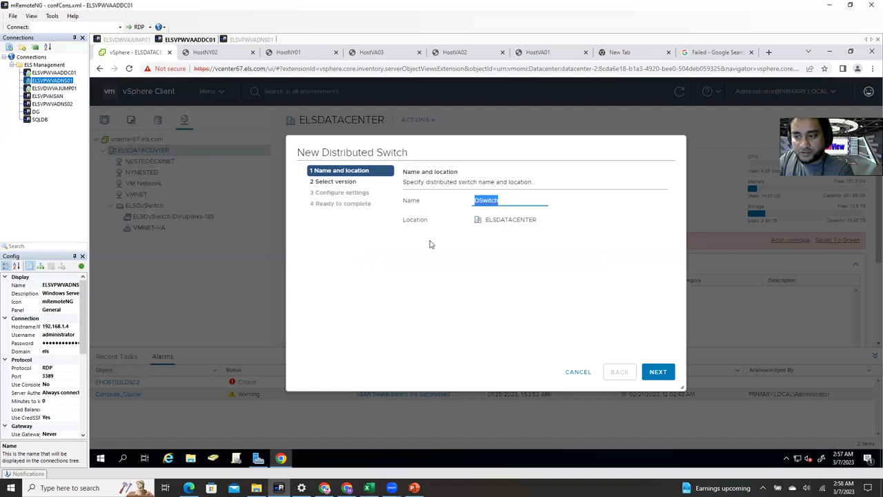
type("SANDV")
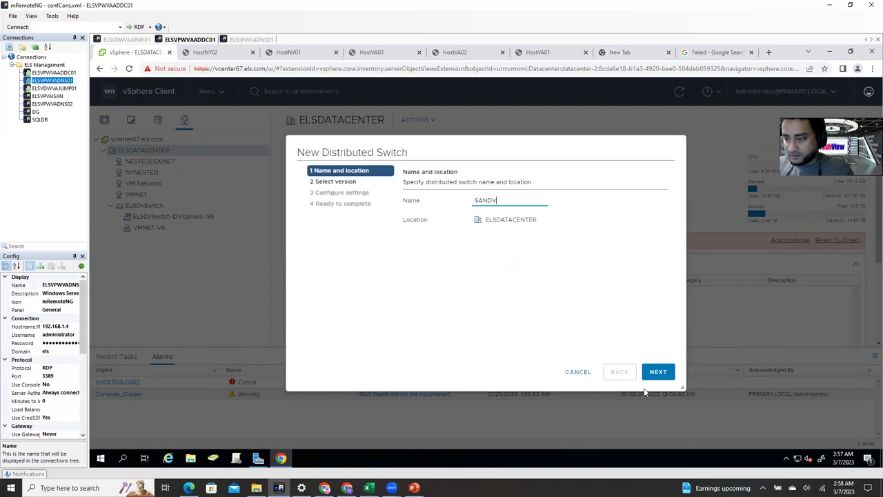
left_click(662, 371)
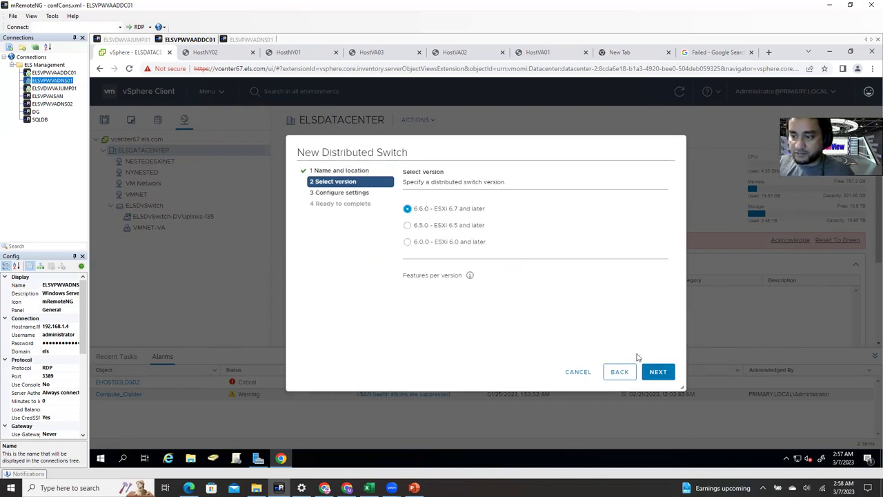
left_click(666, 373)
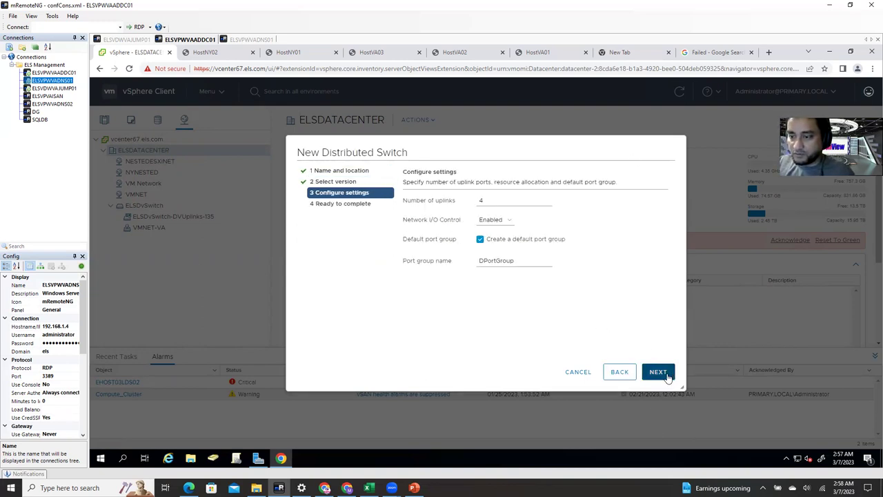
left_click(547, 204)
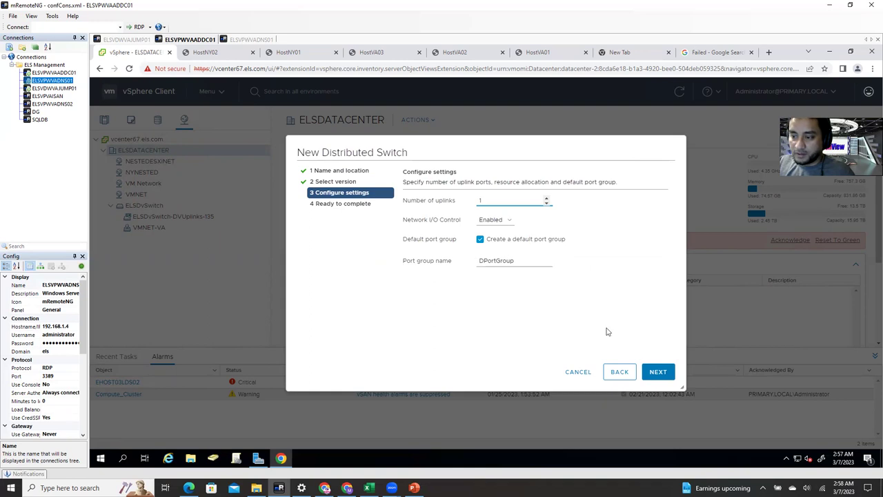
double_click(527, 259)
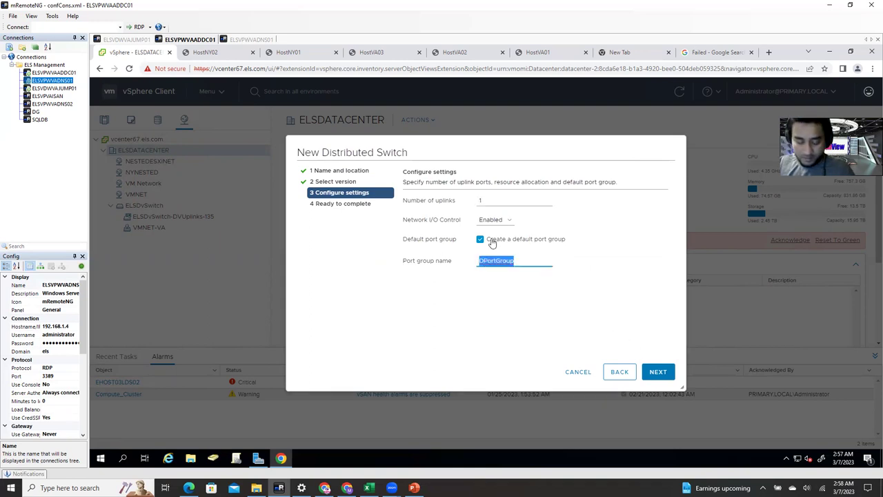
key("BackSpace")
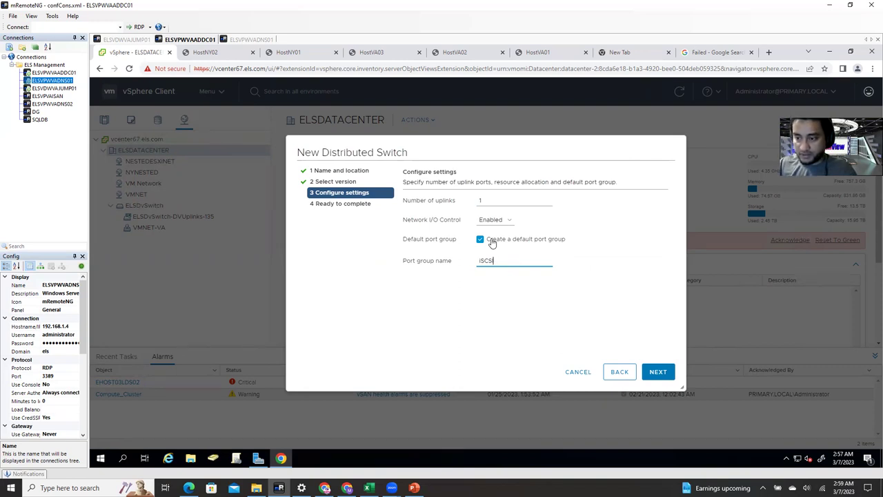
left_click(658, 374)
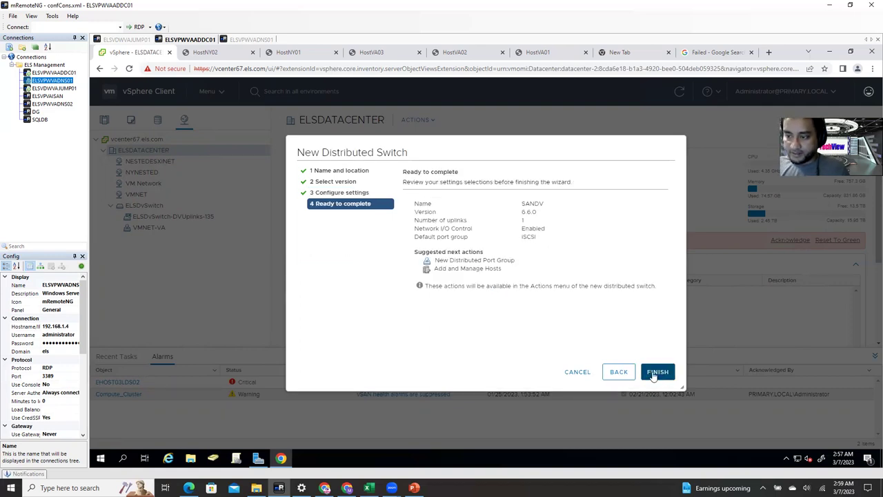
left_click(666, 374)
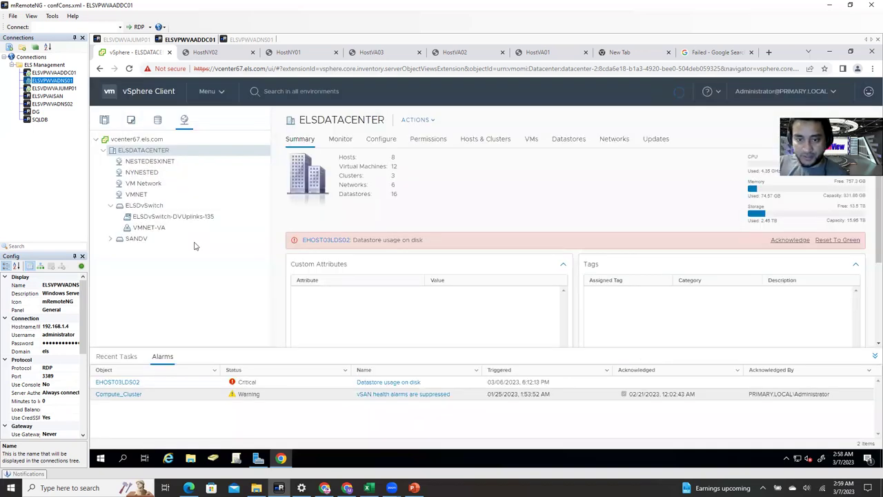
left_click(111, 239)
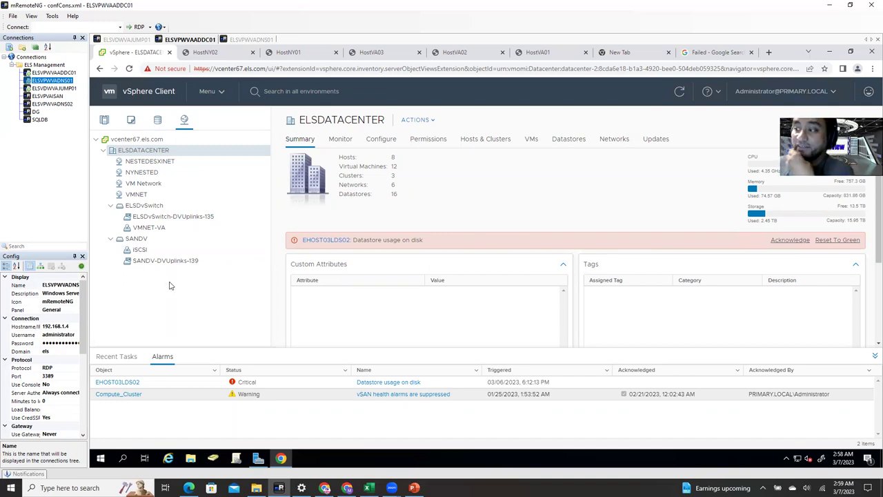
left_click(138, 250)
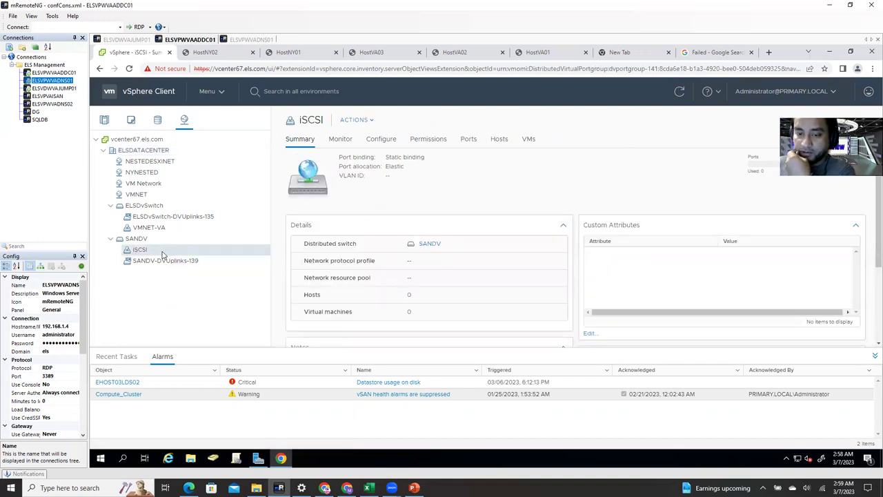
right_click(163, 254)
key("Escape")
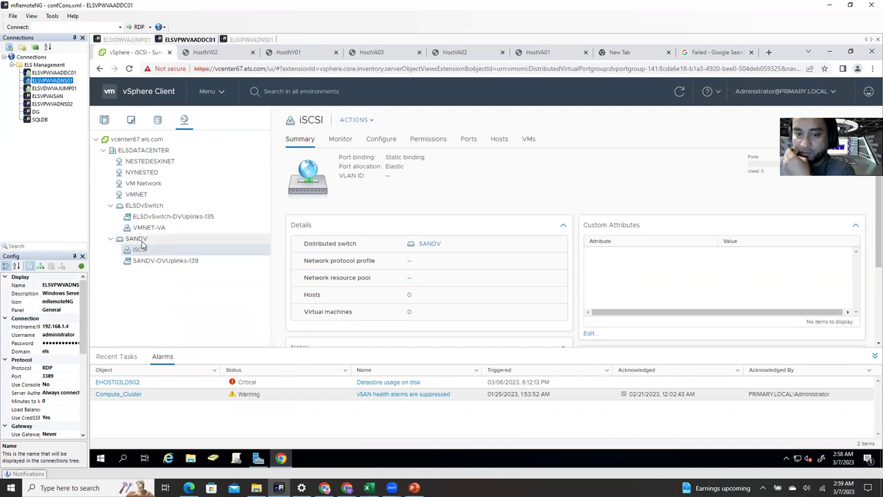
left_click(144, 241)
right_click(144, 241)
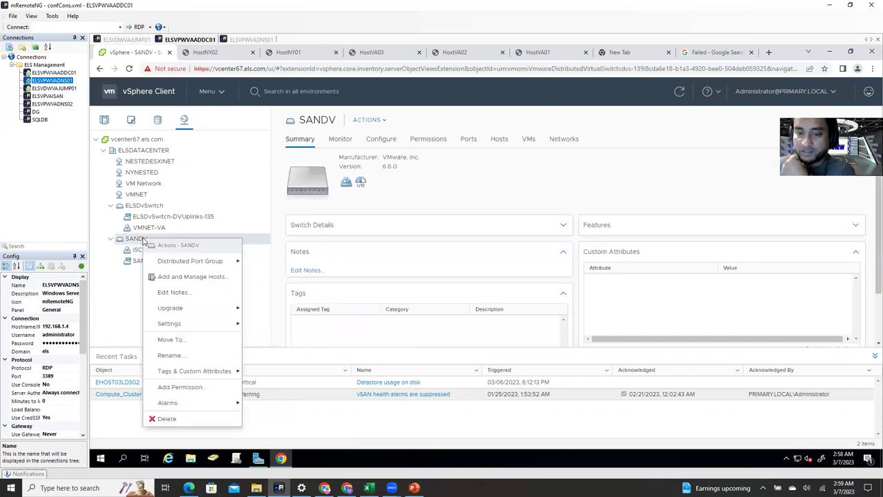
mouse_move(195, 263)
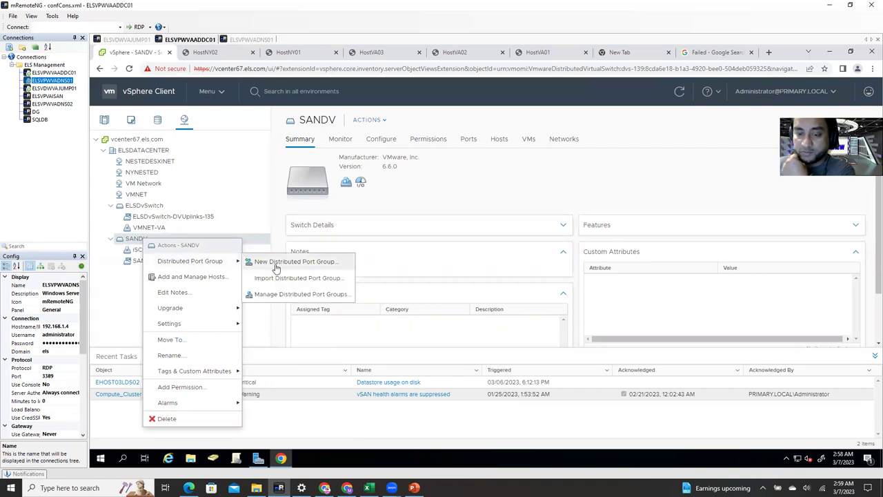
left_click(191, 276)
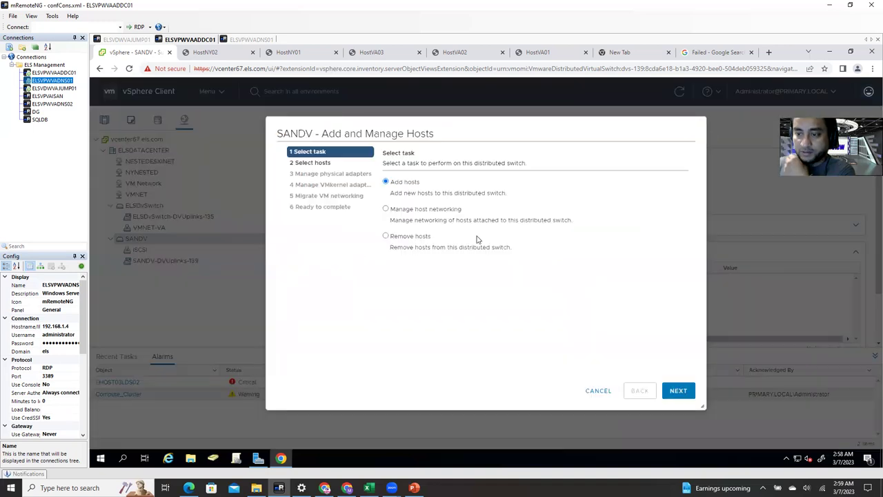
left_click(679, 392)
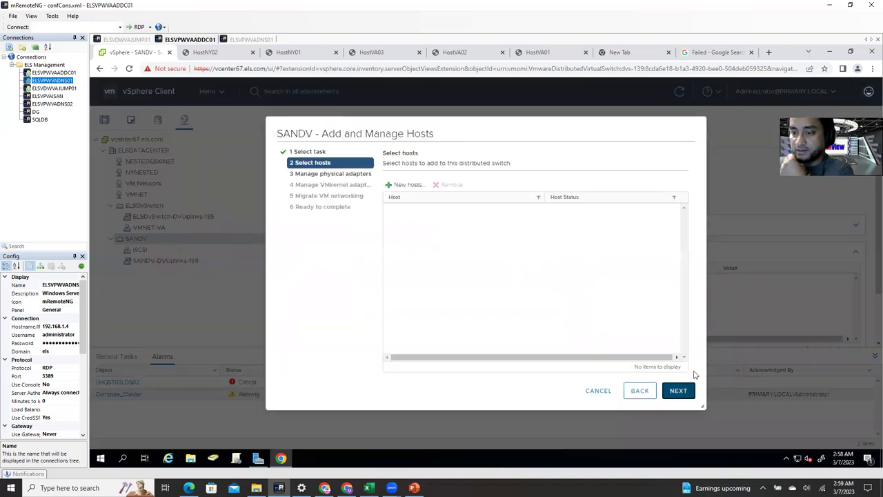
left_click(597, 392)
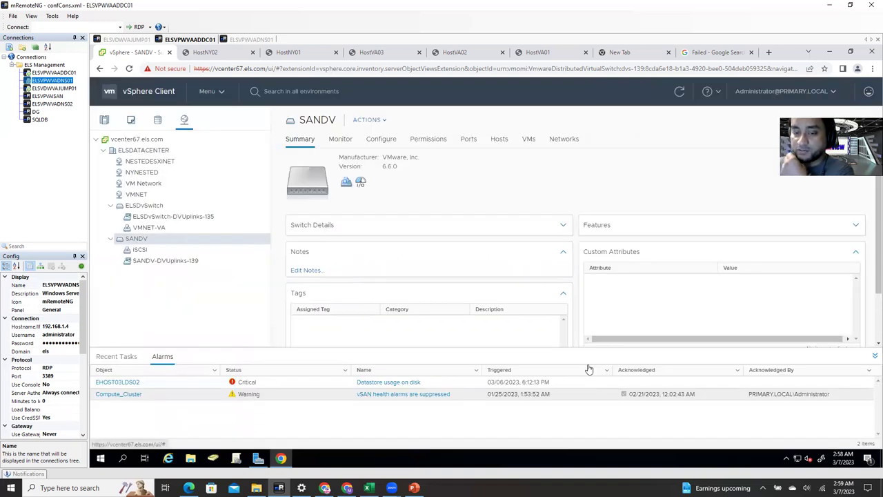
right_click(127, 241)
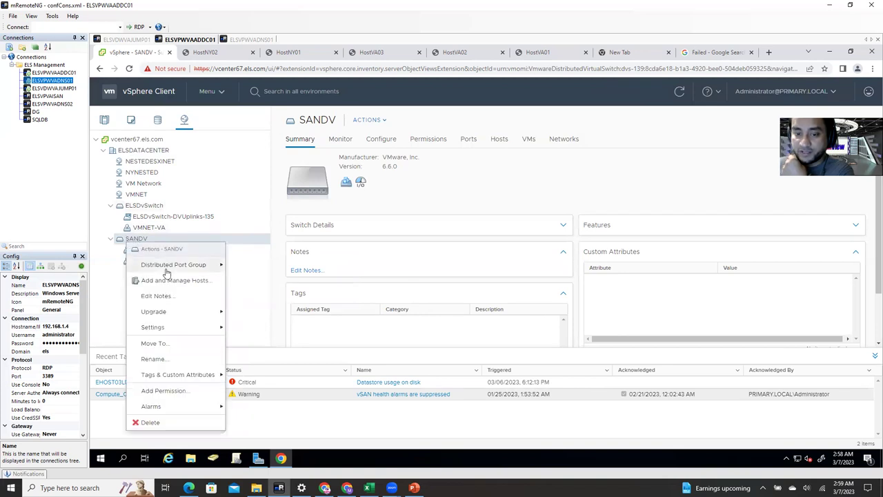
mouse_move(181, 268)
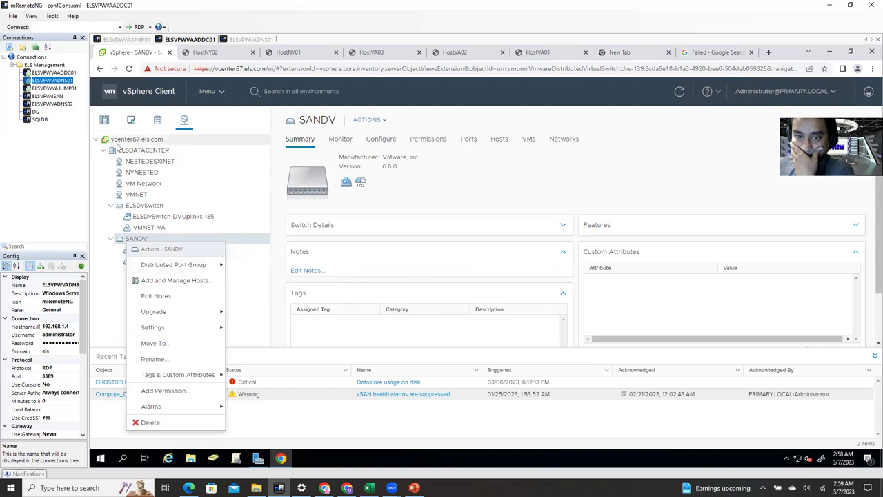
left_click(106, 121)
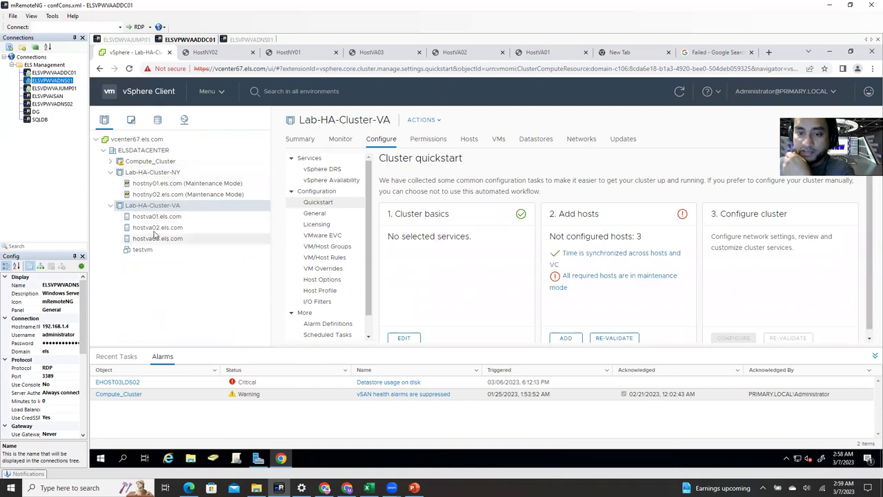
left_click(110, 161)
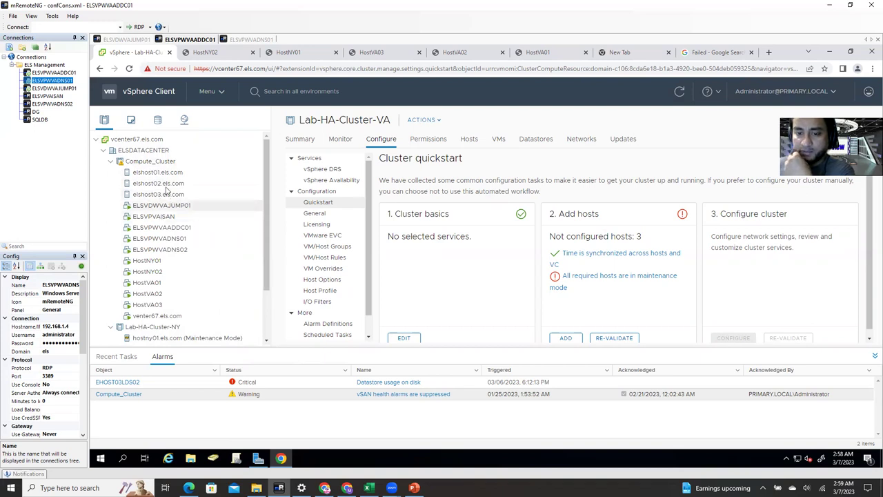
left_click(110, 162)
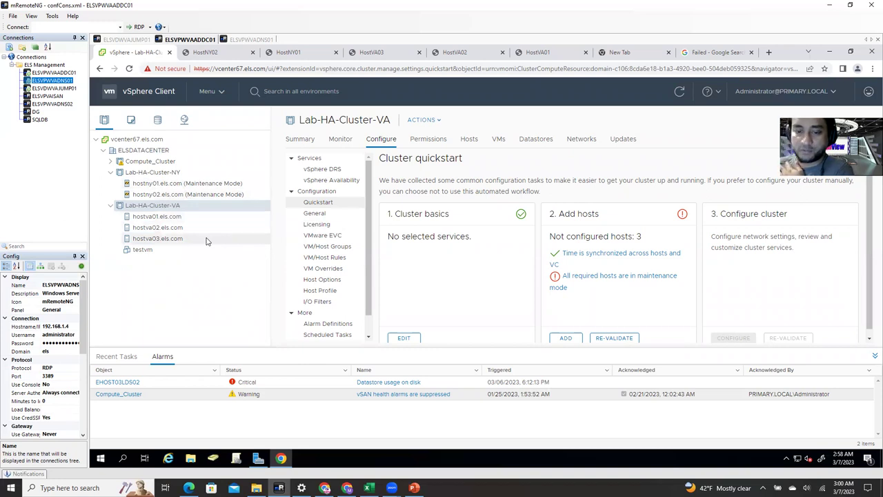
right_click(152, 209)
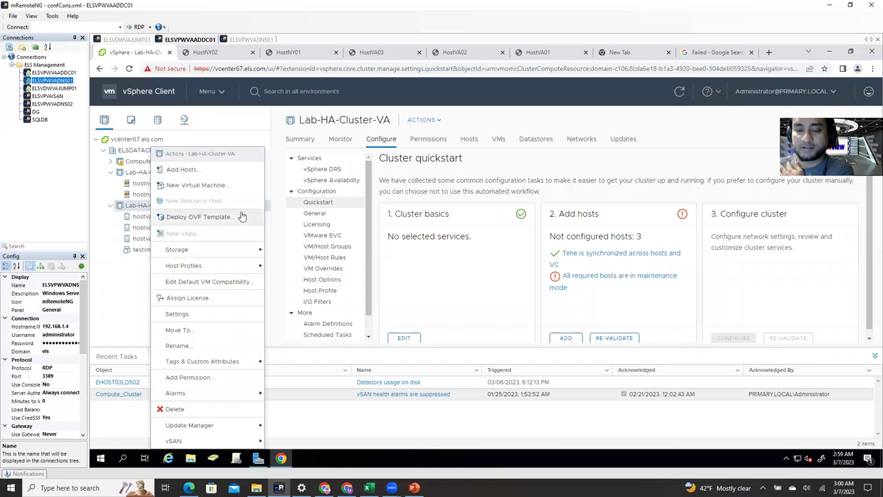
left_click(124, 287)
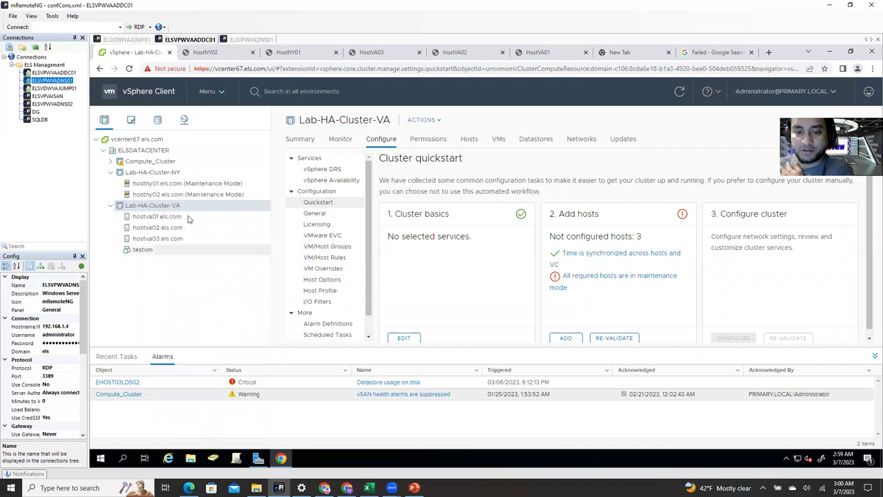
left_click(184, 122)
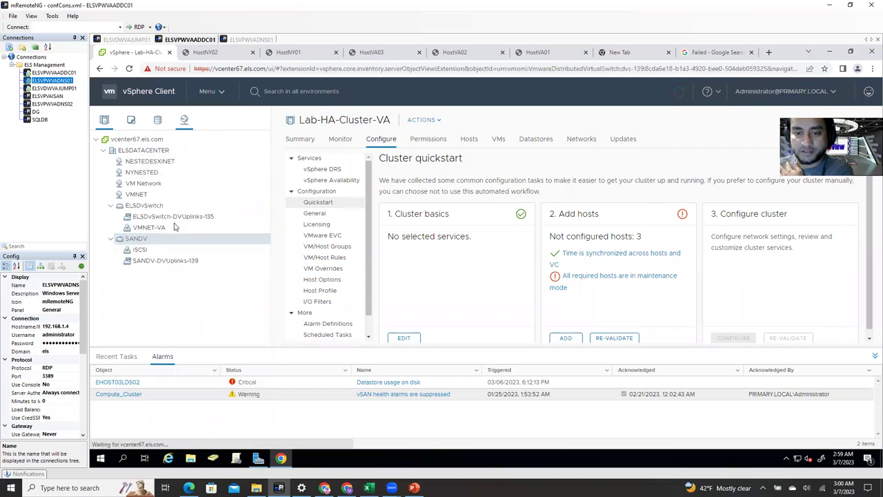
Replace the switch name SANDV with dvs-SAN and confirm.
right_click(158, 240)
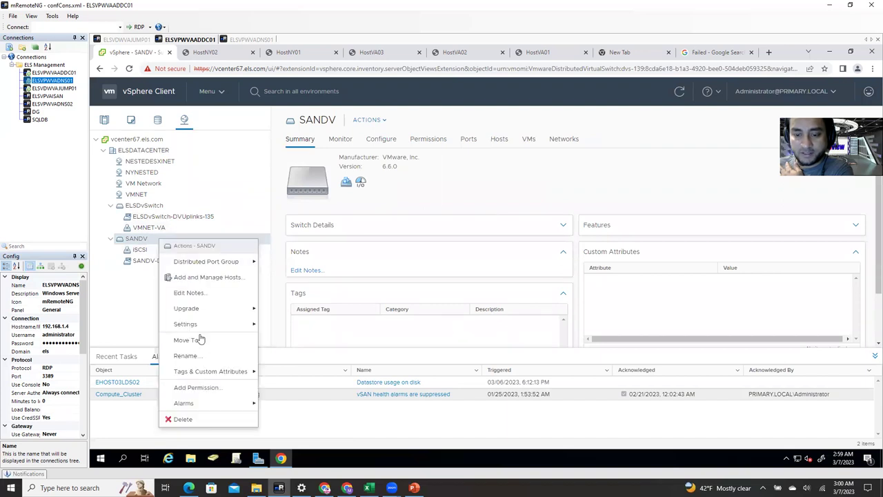
left_click(185, 355)
left_click_drag(512, 260, 450, 253)
type("dvs-SAN")
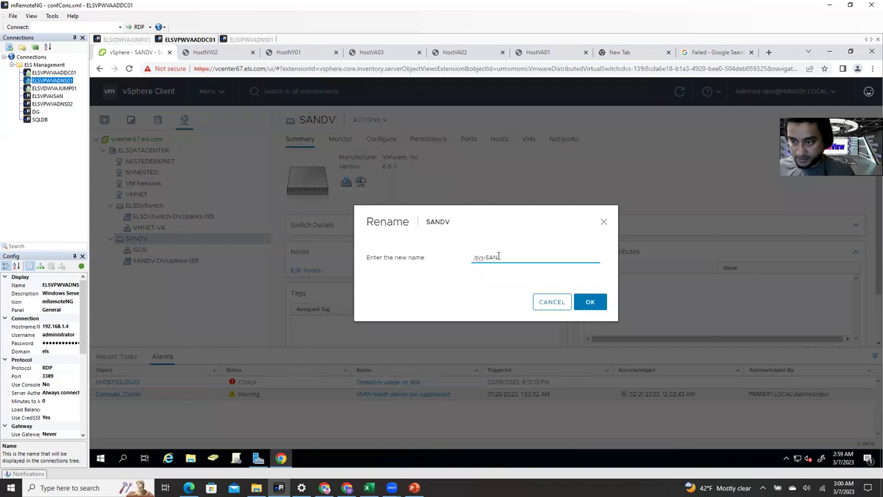
left_click(590, 302)
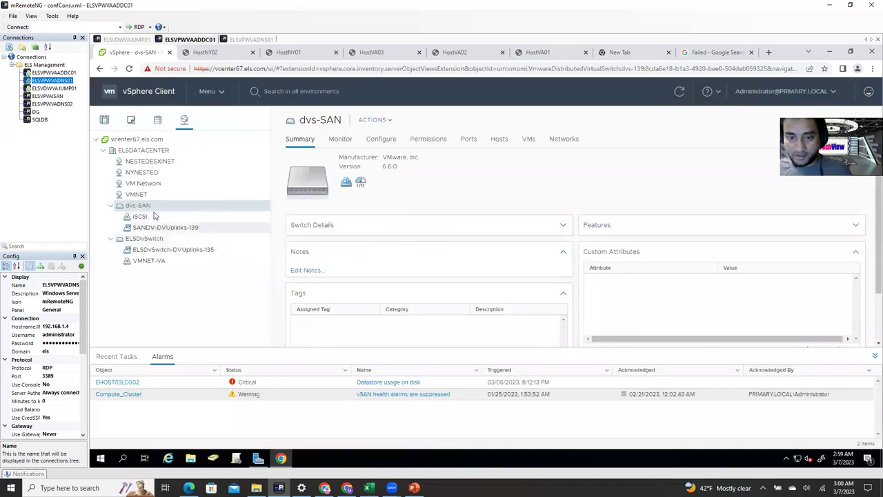
Queue hostny01, hostny02, hostva01, hostva02 and hostva03 as new dvs-SAN hosts and continue to adapters.
right_click(151, 208)
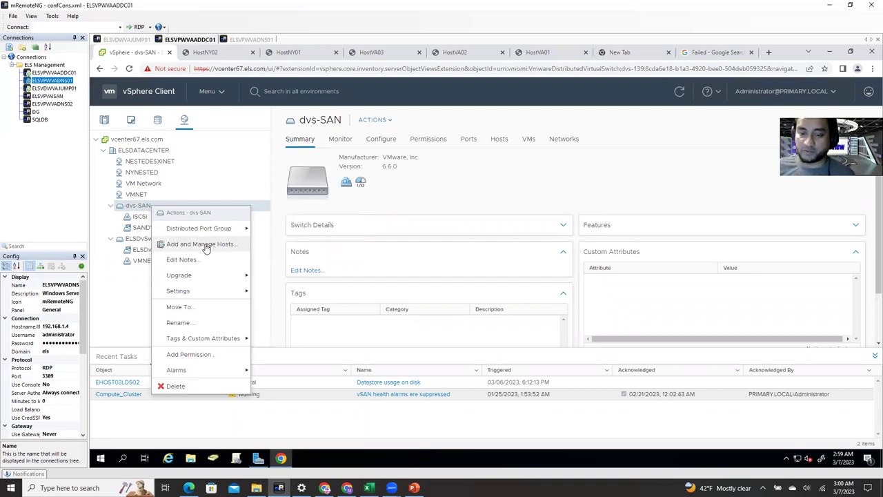
left_click(211, 246)
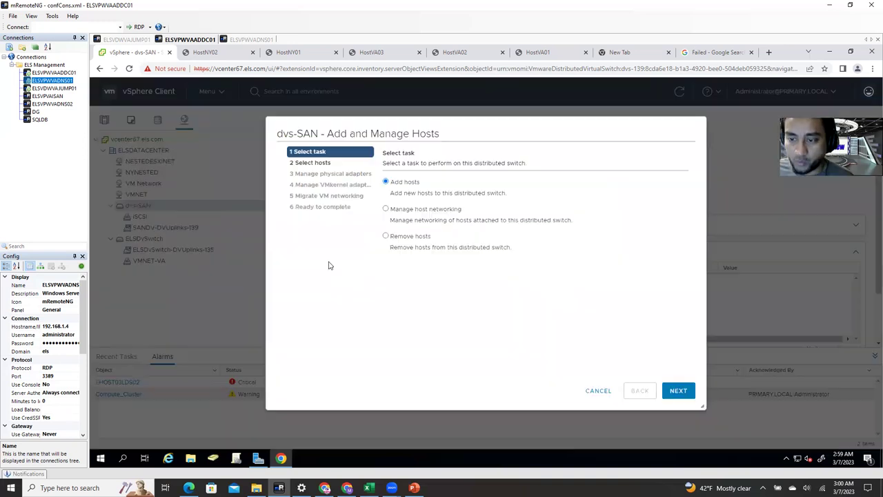
left_click(689, 392)
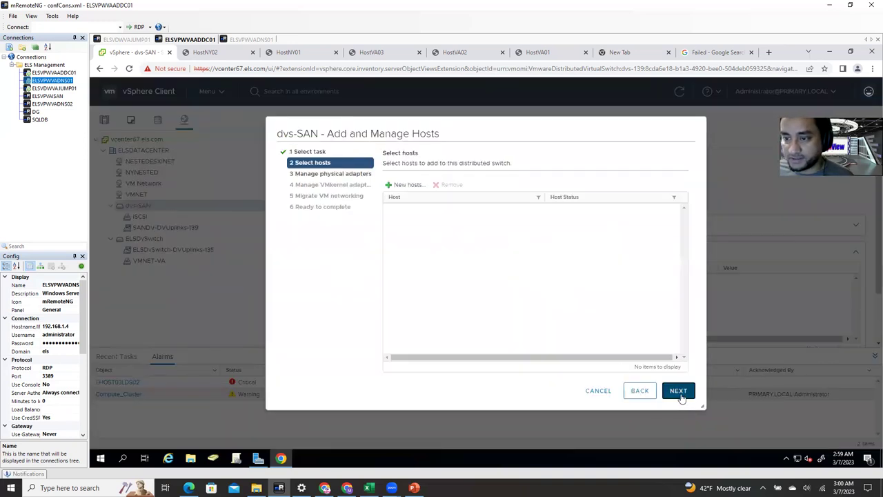
left_click(393, 186)
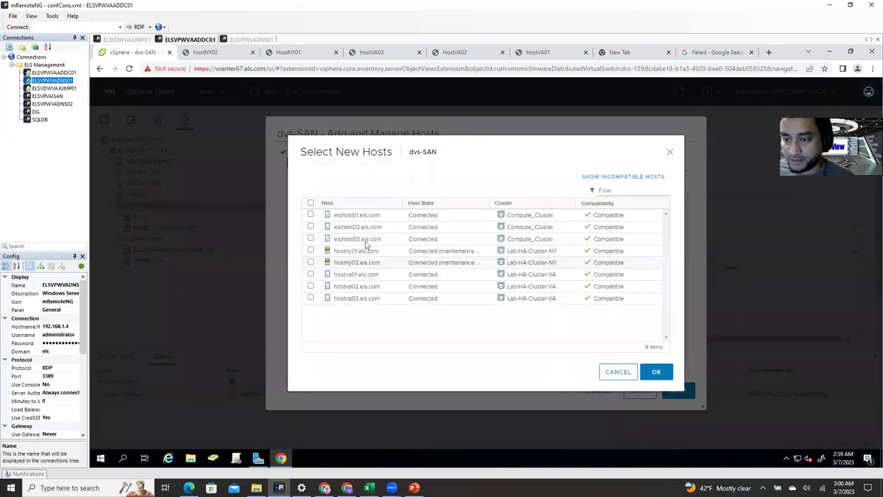
left_click(310, 250)
left_click(310, 262)
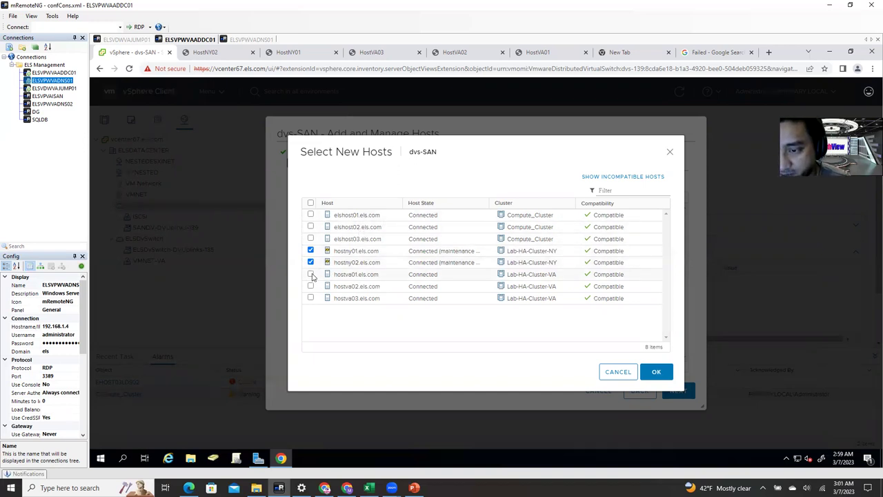
left_click(311, 274)
left_click(310, 286)
left_click(311, 299)
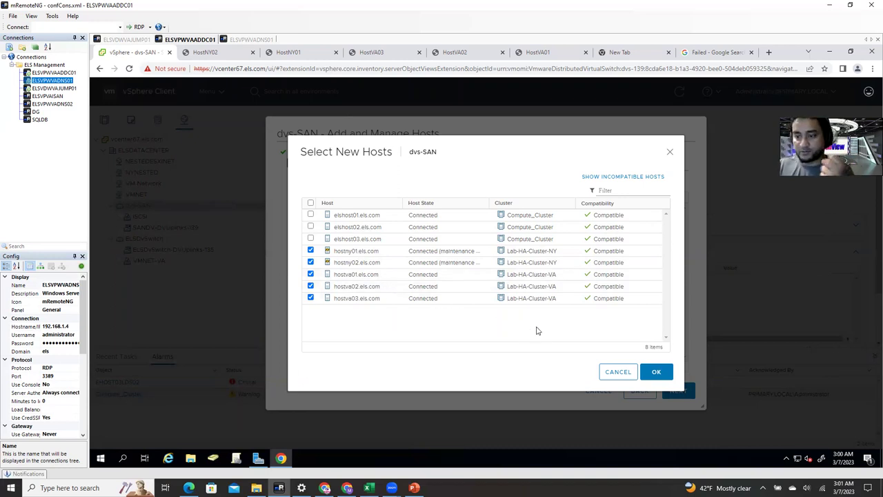
left_click(652, 377)
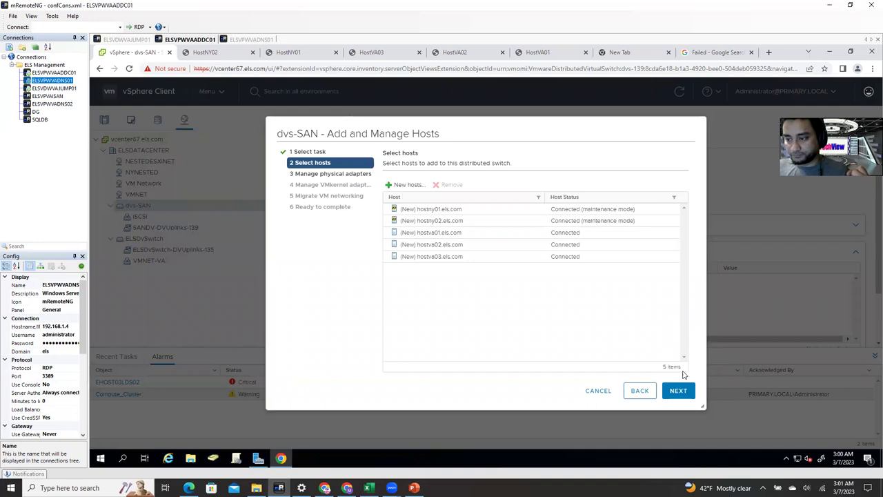
left_click(678, 391)
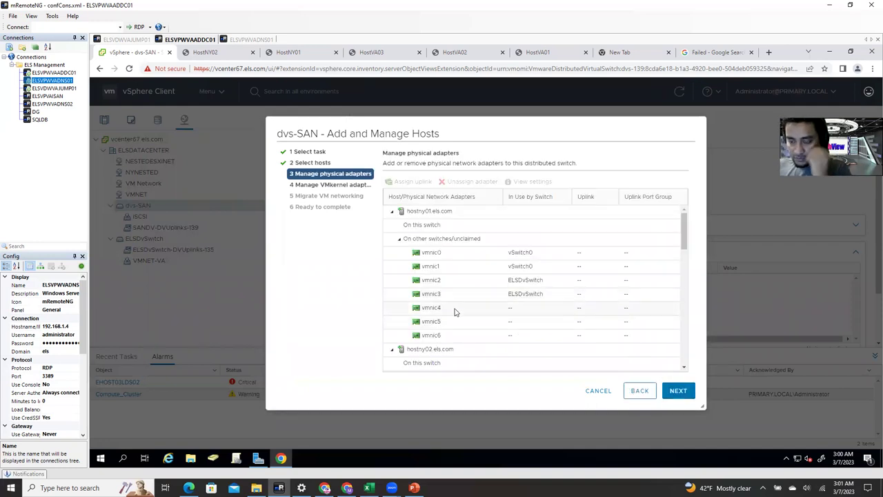
Assign vmnic4 to Uplink 1 on hostny01 and apply it to all other hosts.
left_click(454, 310)
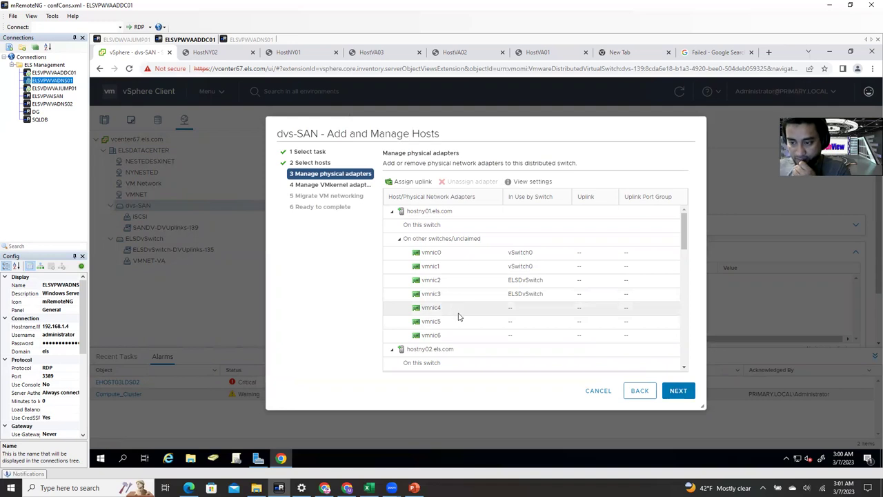
scroll(461, 321, "down", 2)
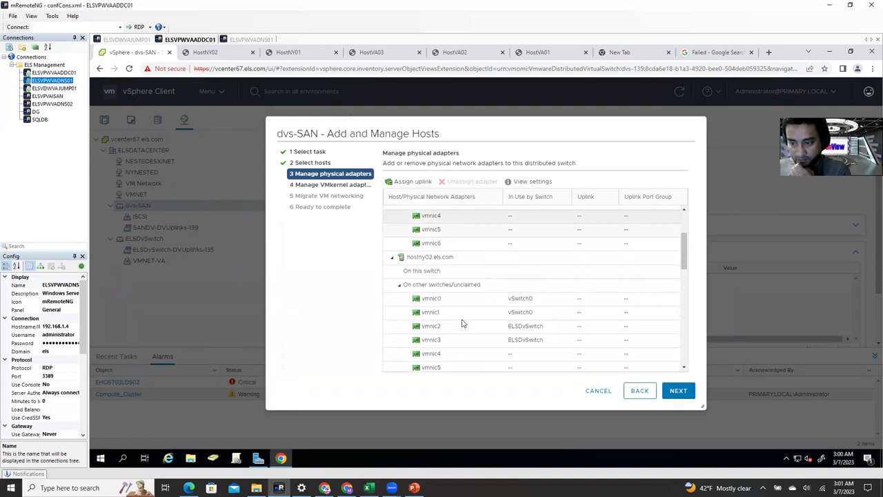
scroll(471, 326, "up", 1)
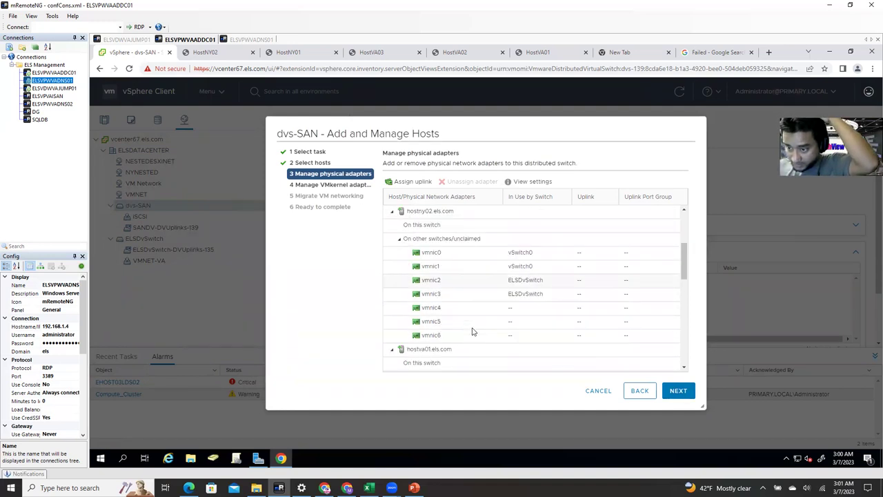
scroll(474, 329, "up", 1)
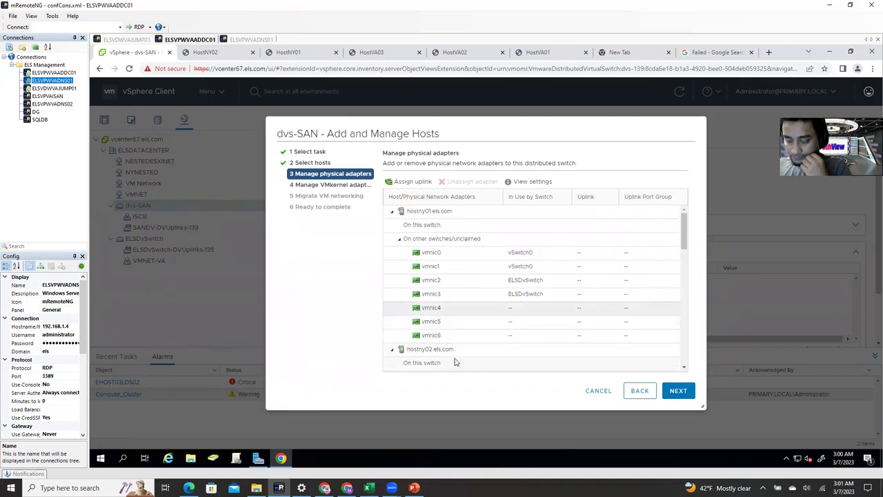
left_click(408, 182)
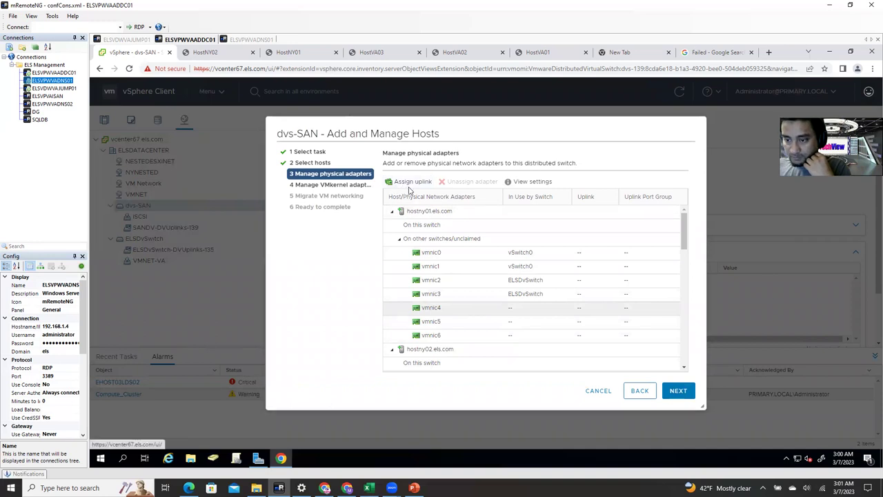
left_click(372, 346)
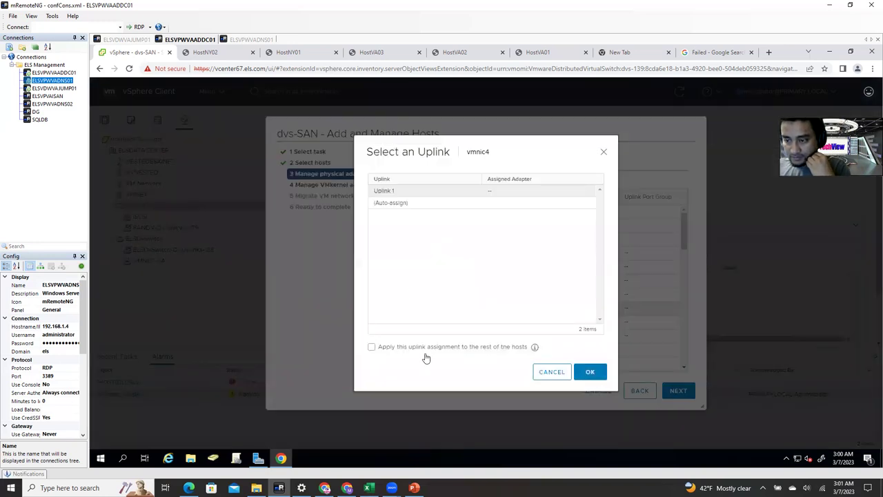
left_click(588, 372)
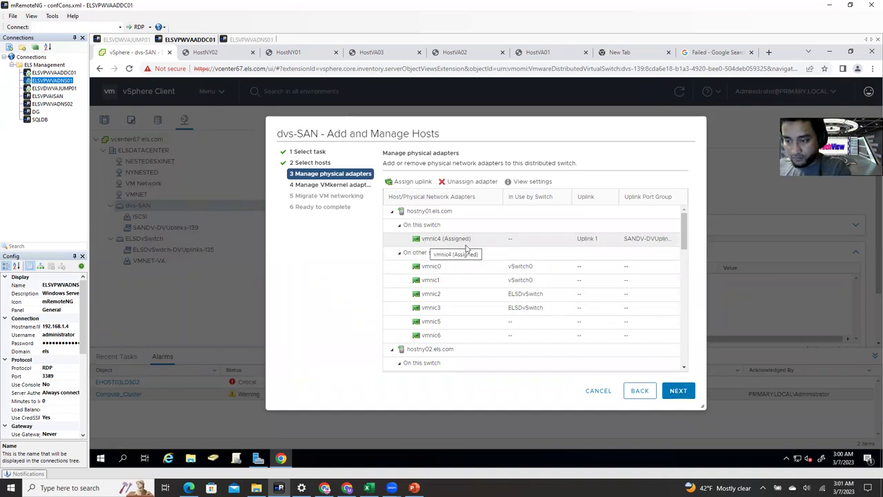
Advance past the VMkernel adapter and VM networking migration steps.
scroll(514, 296, "down", 2)
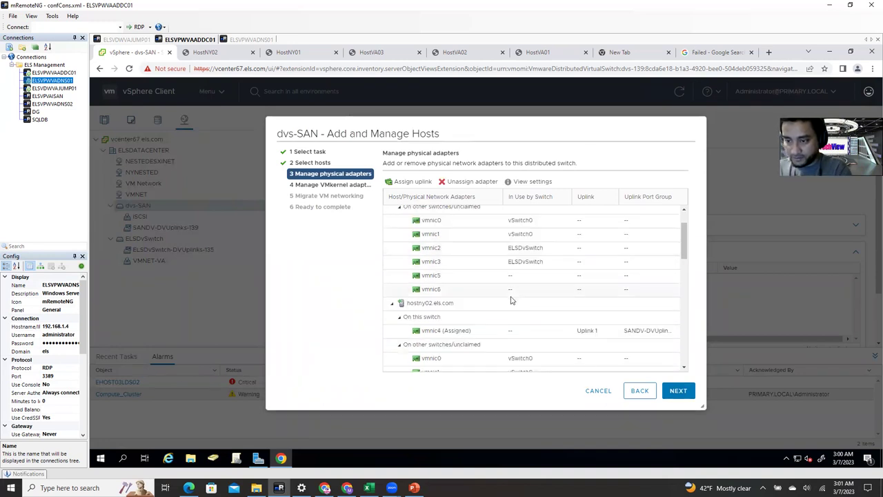
scroll(460, 253, "down", 2)
scroll(471, 345, "down", 2)
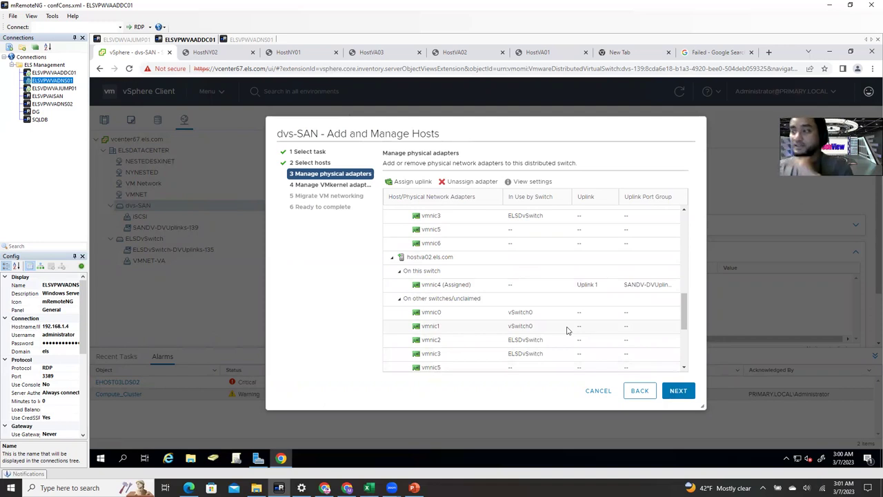
left_click(676, 390)
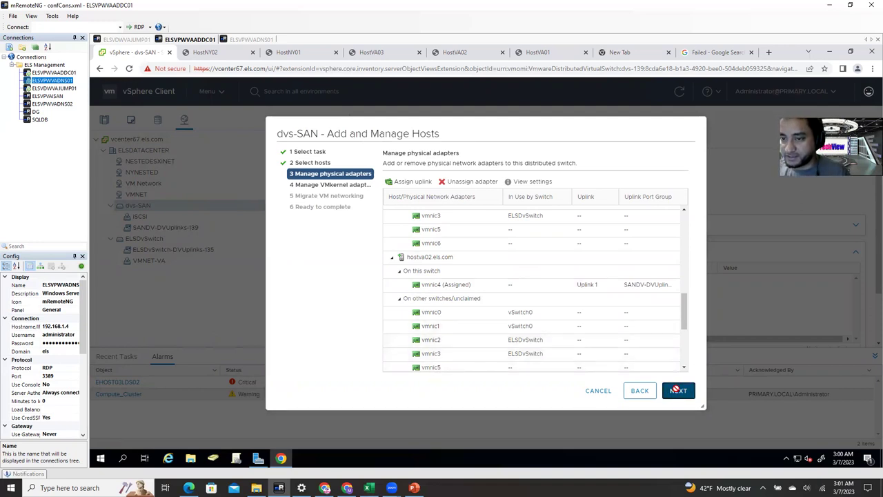
left_click(678, 390)
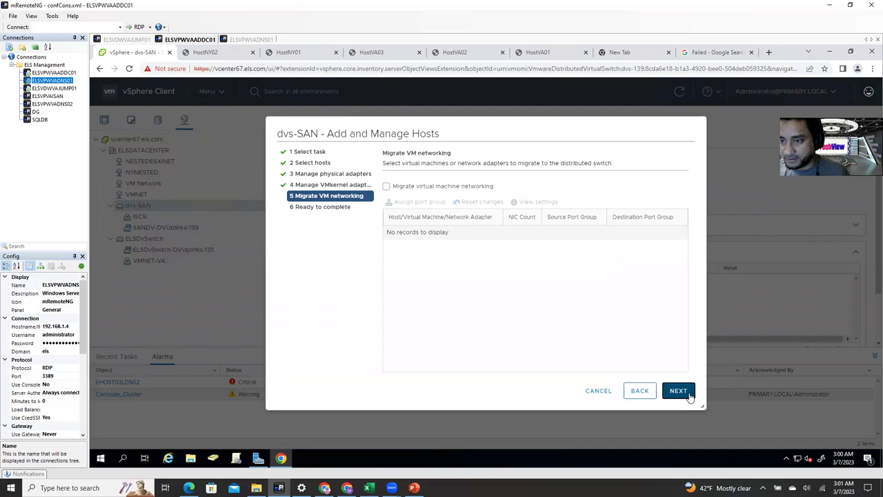
left_click(688, 396)
Finish adding the five hosts to dvs-SAN, then view and dismiss its actions menu.
left_click(689, 396)
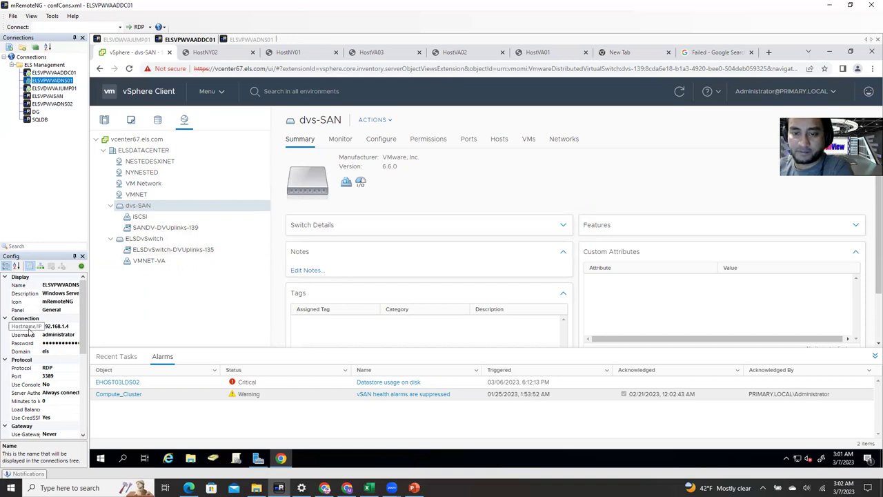
right_click(161, 209)
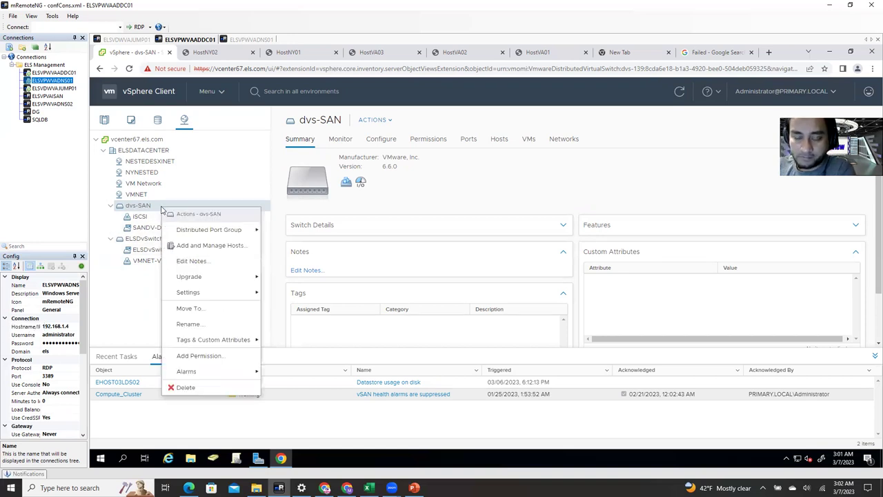
mouse_move(200, 232)
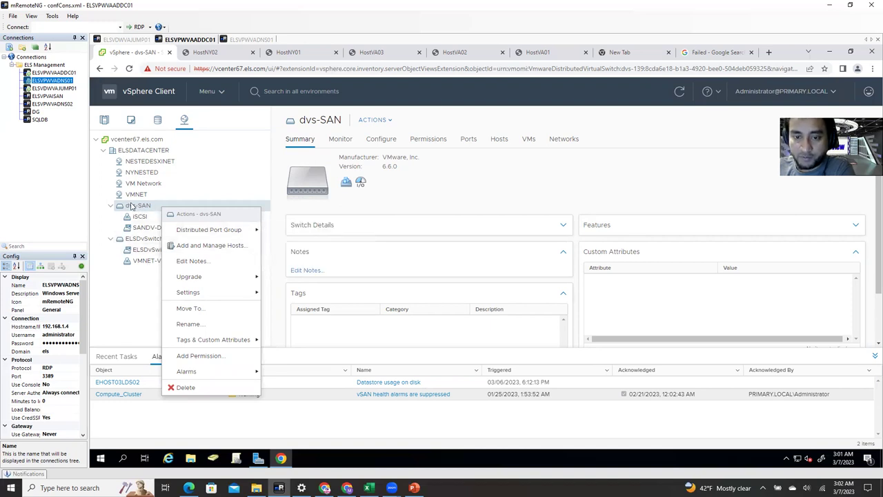
left_click(110, 209)
Start a new distributed switch in ELSDATACENTER named dvs-vSAN with version 6.6.0.
left_click(110, 207)
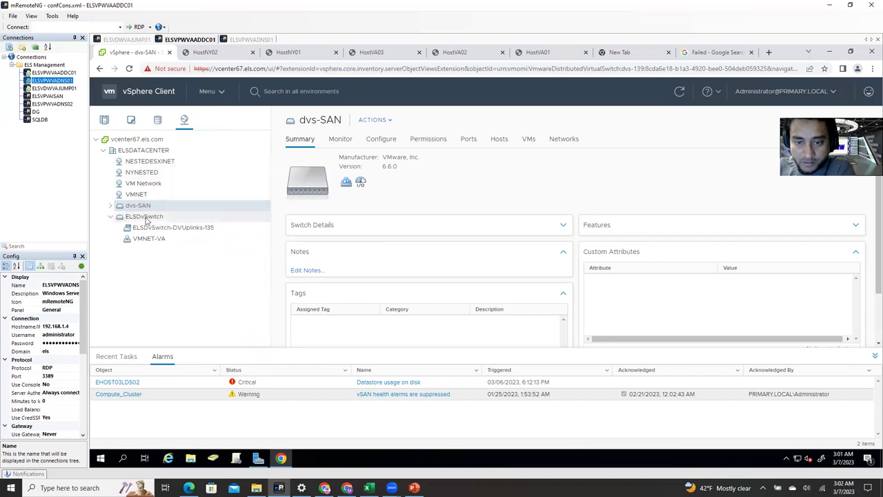
right_click(154, 152)
left_click(144, 150)
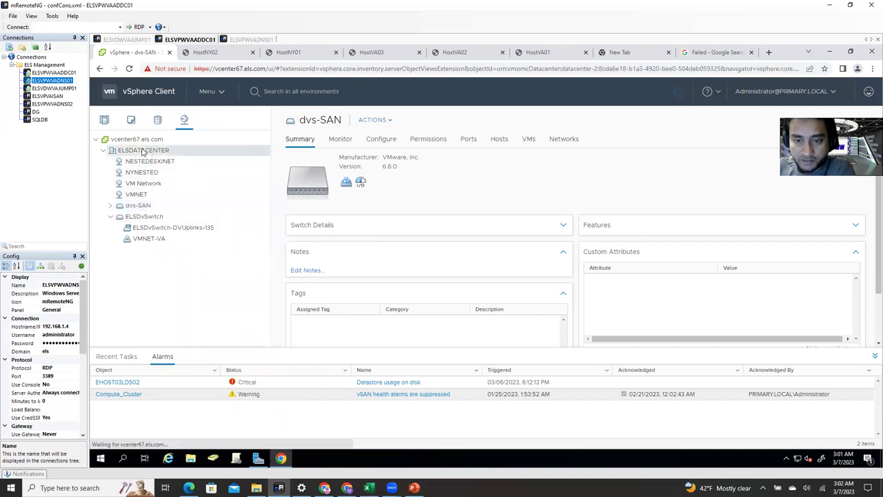
right_click(143, 150)
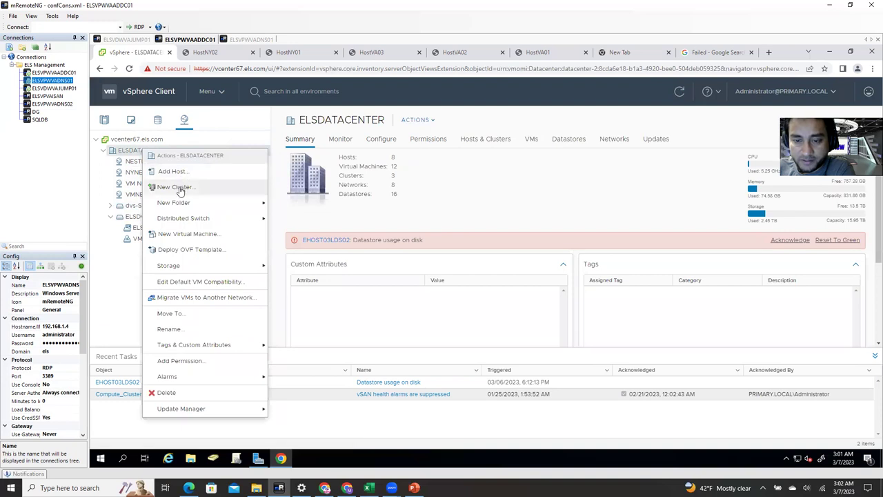
mouse_move(179, 218)
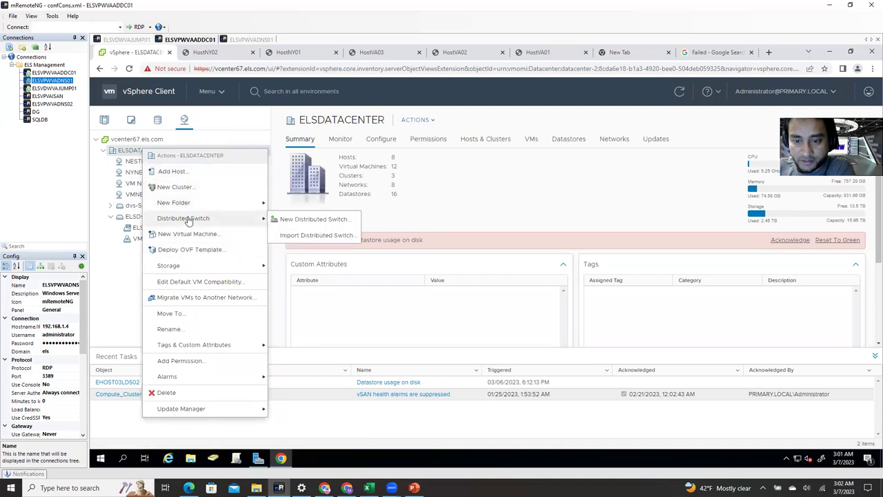
left_click(303, 220)
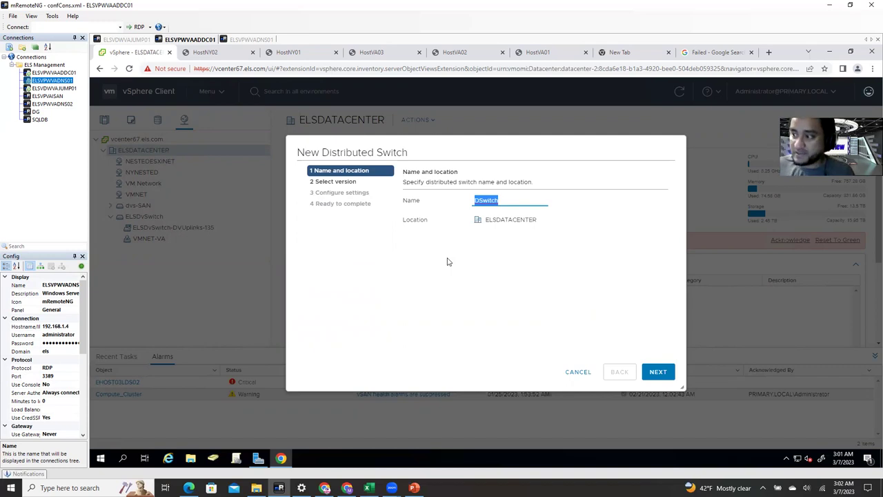
type("V")
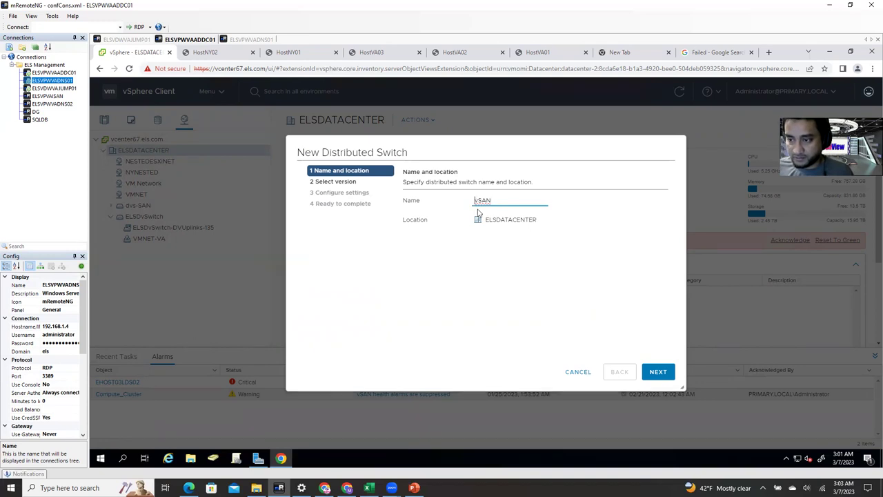
type("dvs")
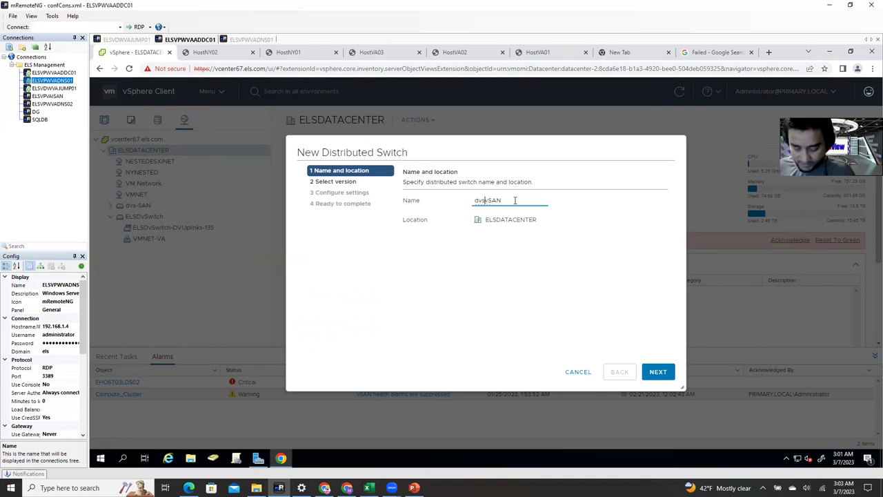
type("-")
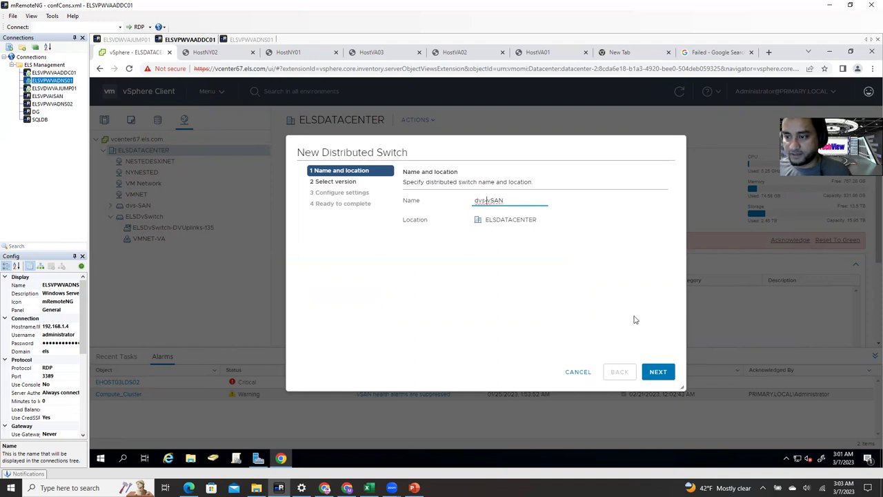
left_click(659, 372)
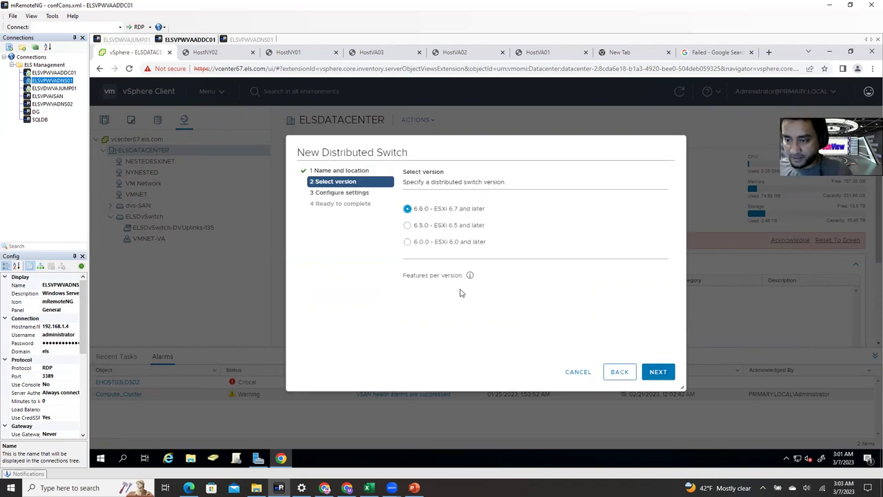
left_click(659, 372)
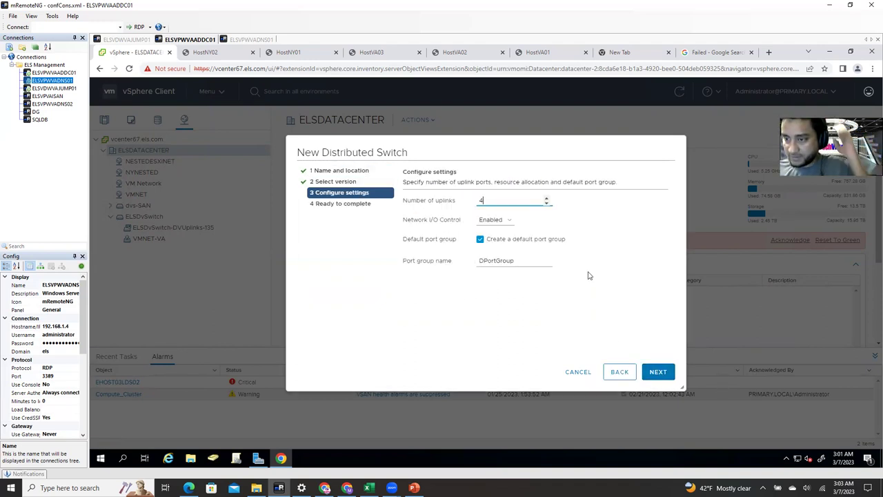
Set one uplink, name the default port group vSAN, and create the switch.
left_click(546, 203)
left_click(547, 202)
left_click(546, 203)
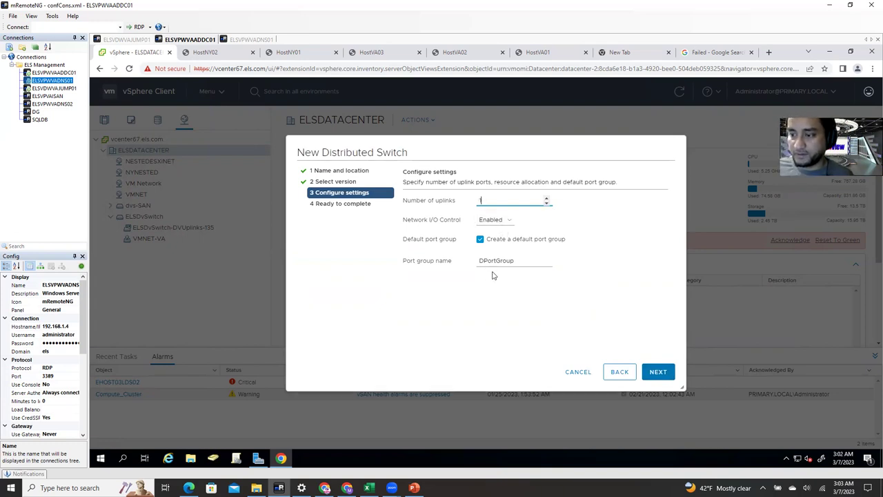
double_click(521, 261)
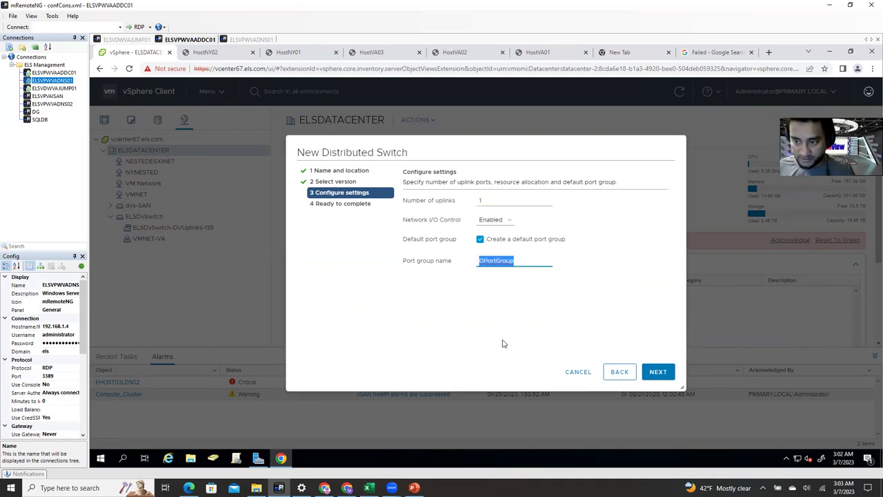
type("V")
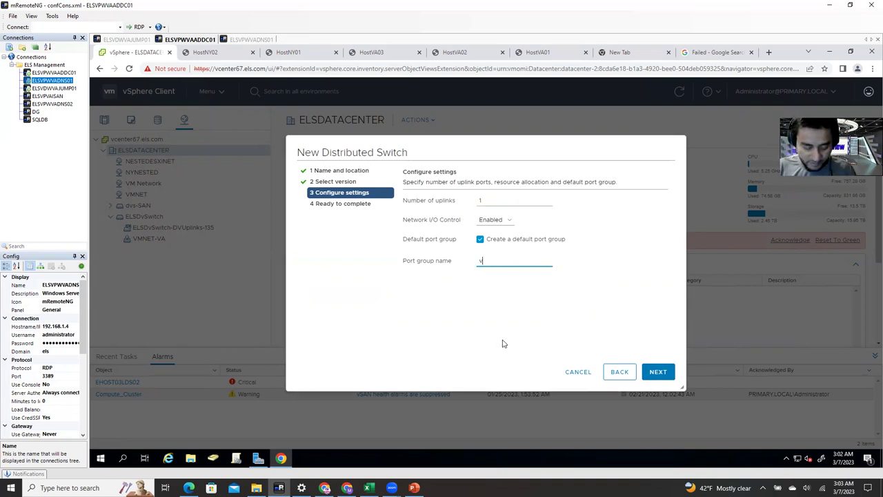
left_click(659, 372)
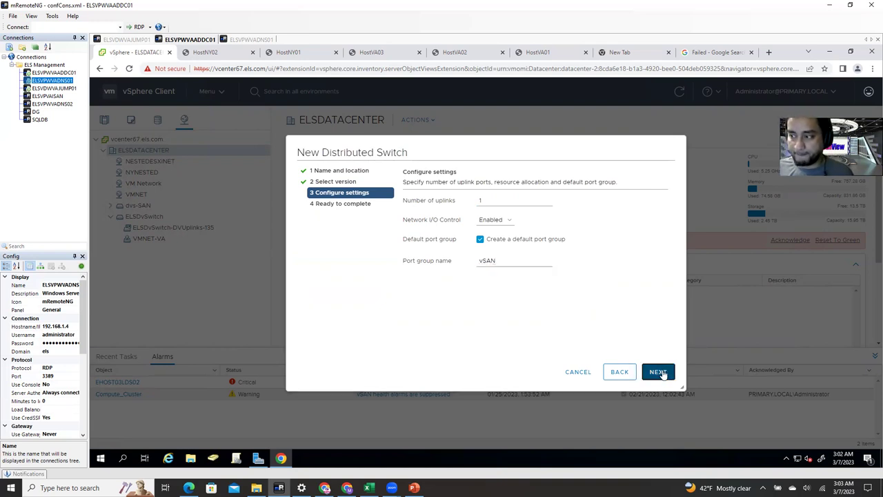
left_click(658, 372)
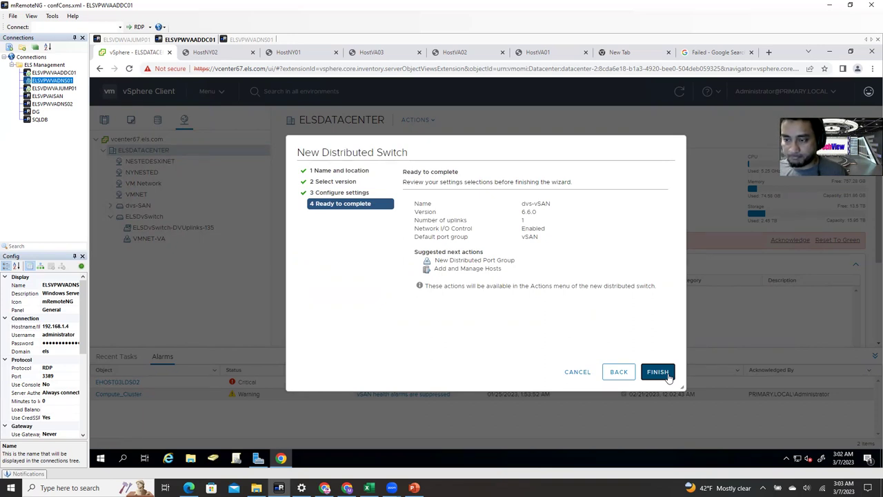
left_click(657, 372)
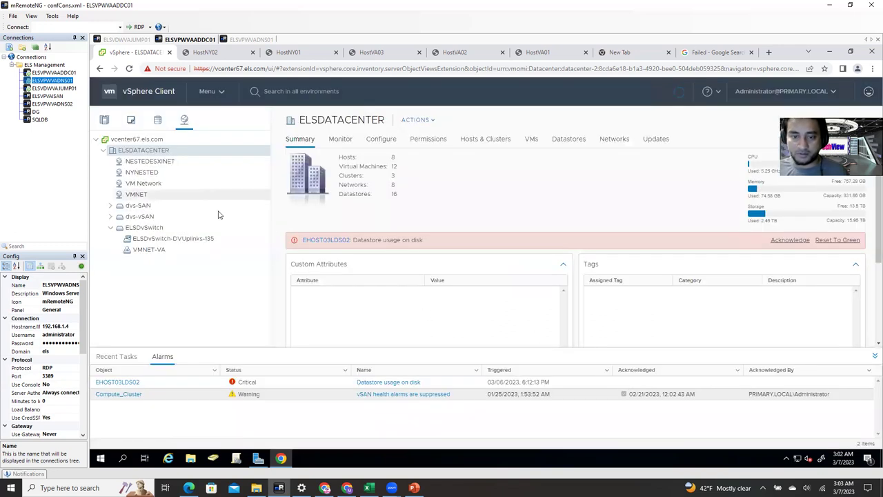
Begin adding elshost01.els.com to dvs-SAN, then cancel the wizard leaving its hosts unchanged.
left_click(138, 206)
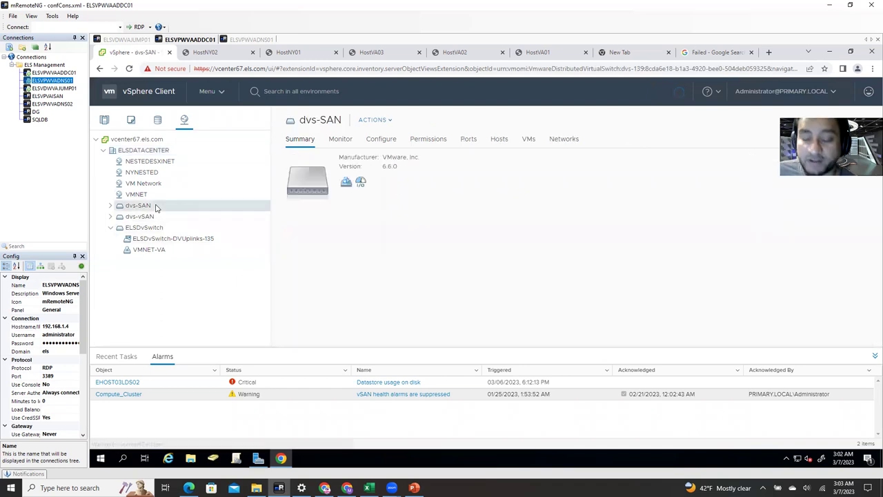
right_click(156, 207)
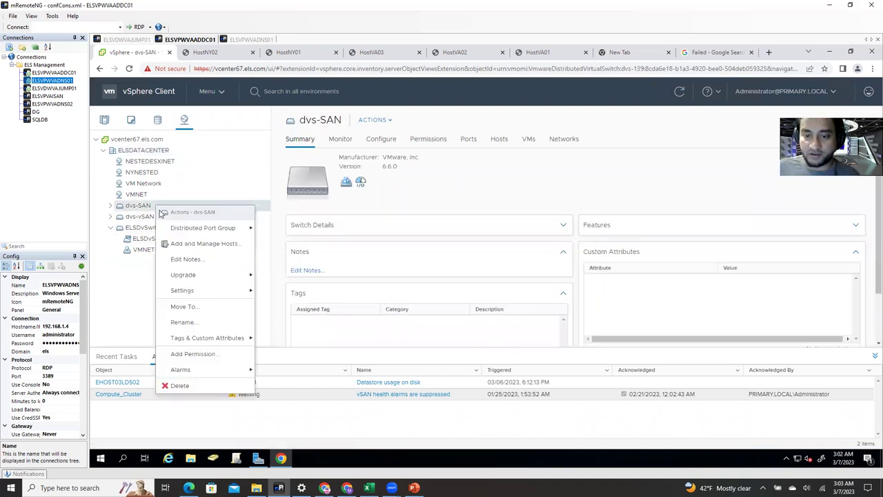
mouse_move(214, 234)
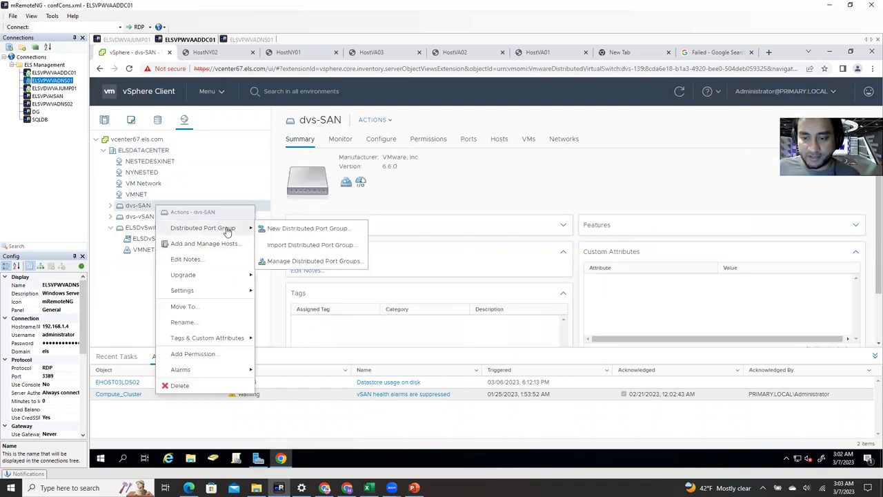
left_click(215, 244)
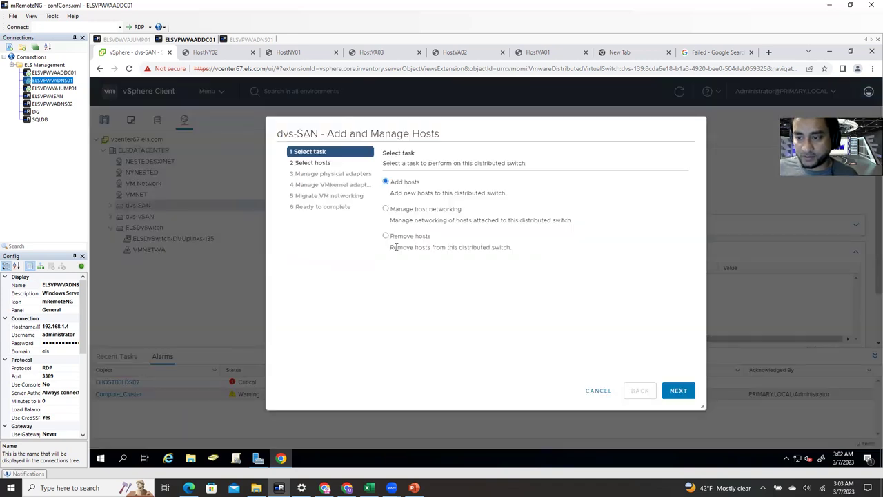
left_click(678, 391)
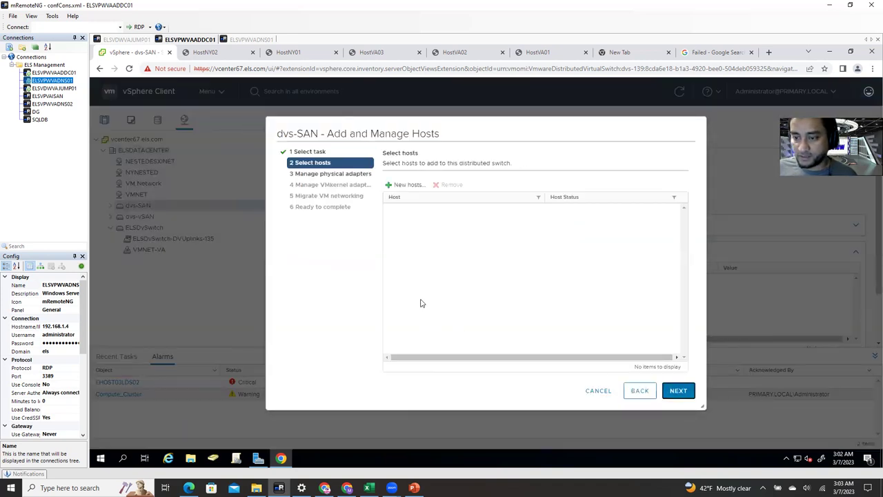
left_click(398, 184)
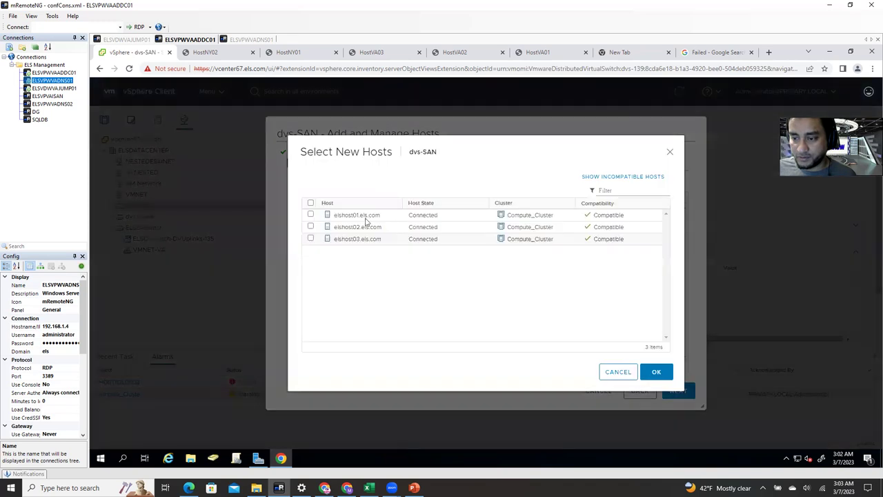
left_click(309, 215)
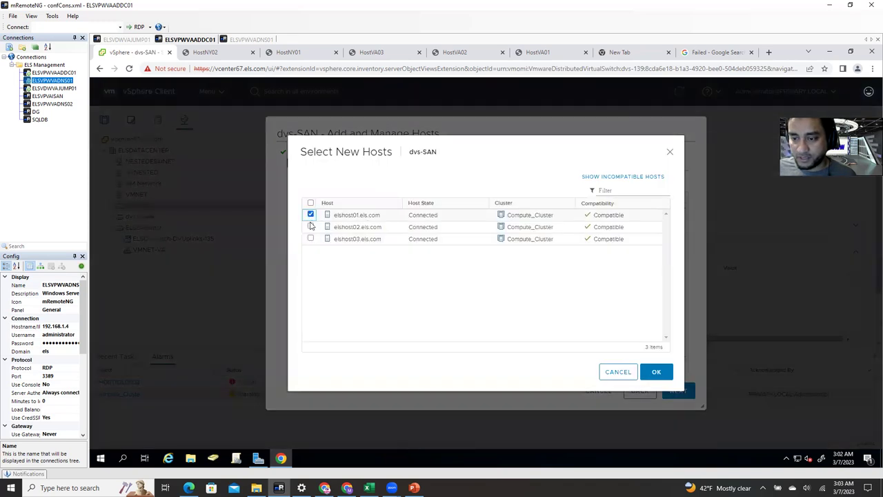
left_click(614, 374)
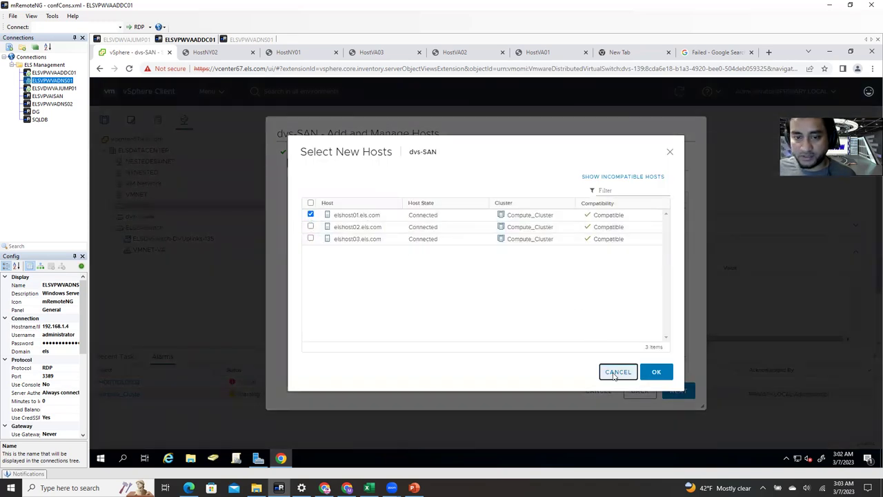
left_click(599, 391)
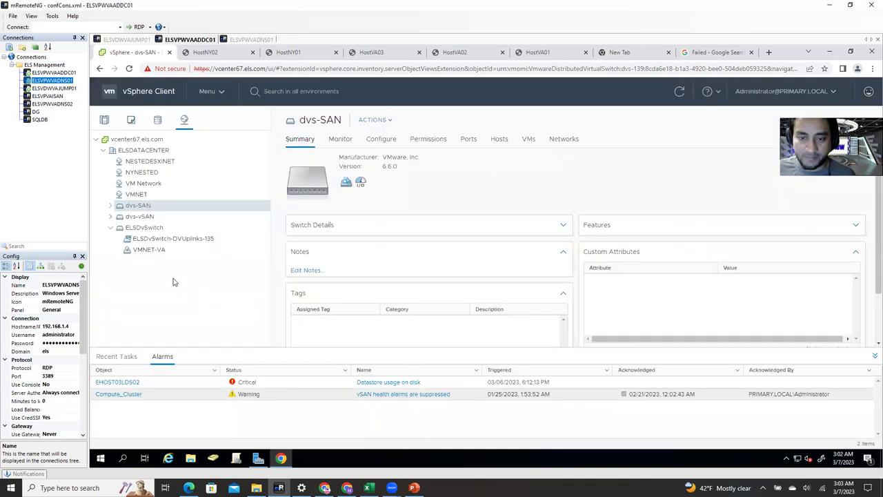
Select hostva01, hostva02 and hostva03 as new hosts for dvs-vSAN.
left_click(121, 217)
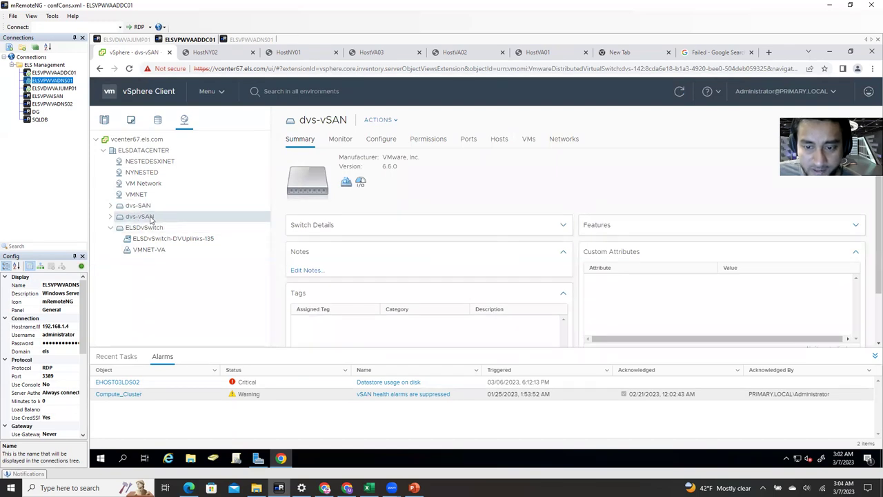
right_click(151, 219)
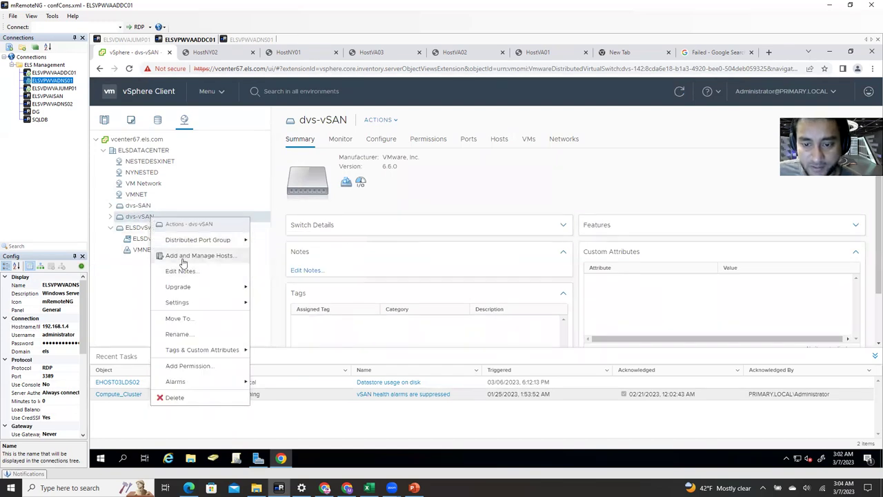
left_click(184, 257)
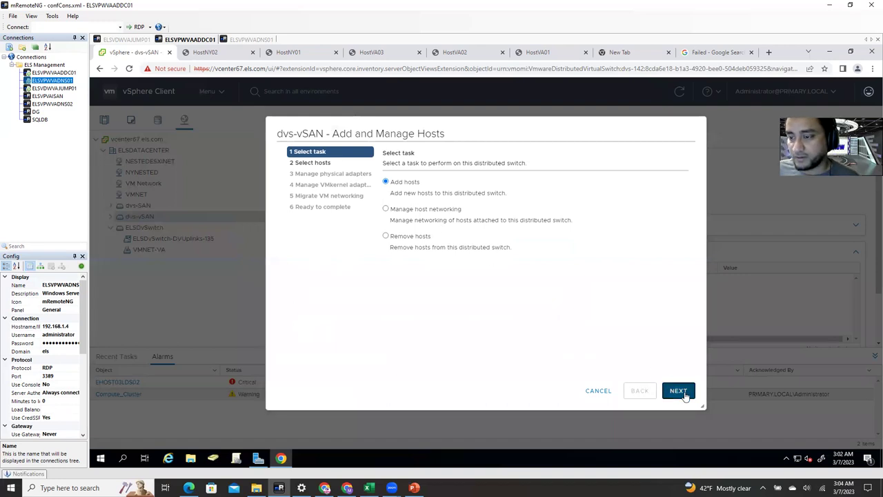
left_click(679, 391)
left_click(398, 184)
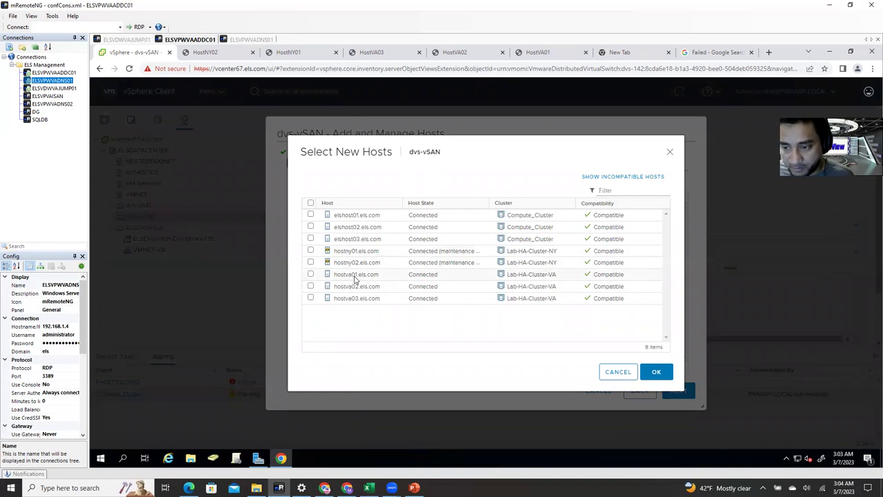
left_click(311, 274)
left_click(310, 286)
left_click(310, 298)
left_click(657, 373)
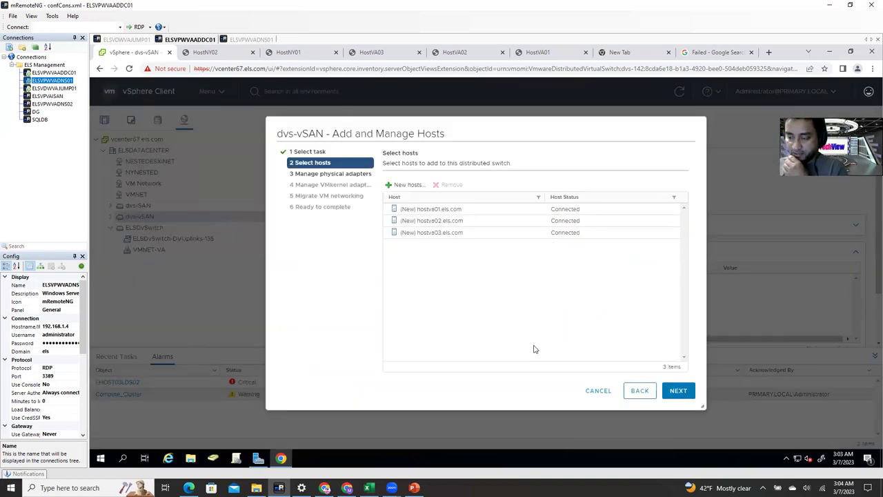
Assign vmnic5 to Uplink 1, applied to all three hosts.
left_click(680, 391)
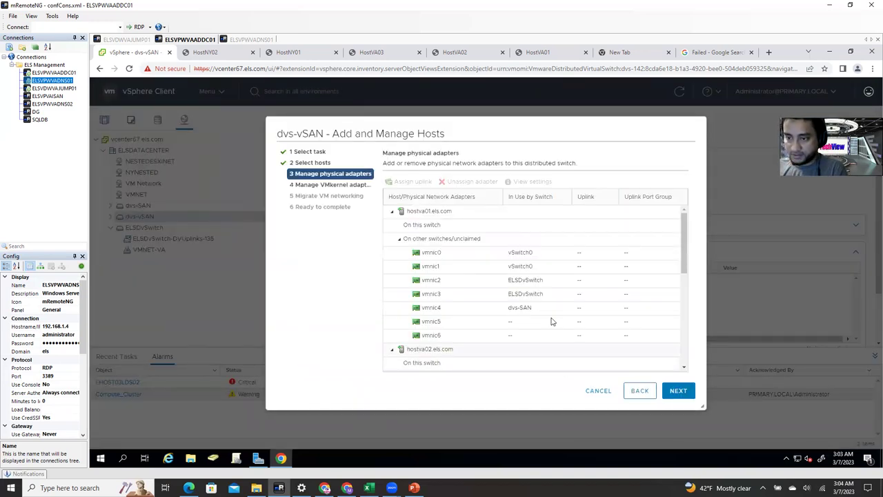
scroll(514, 319, "down", 2)
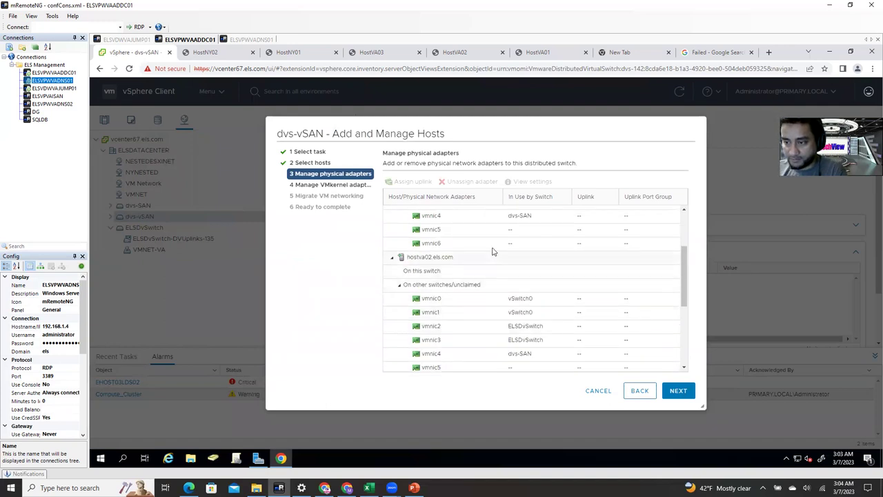
left_click(469, 231)
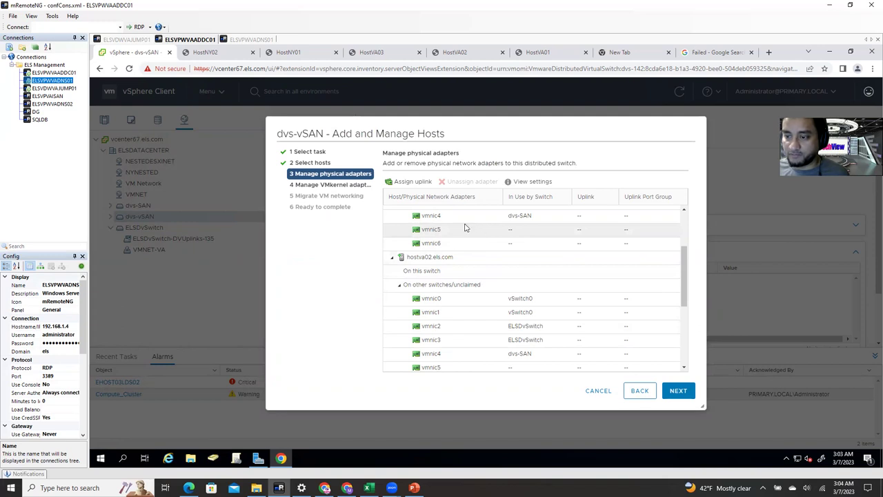
left_click(408, 181)
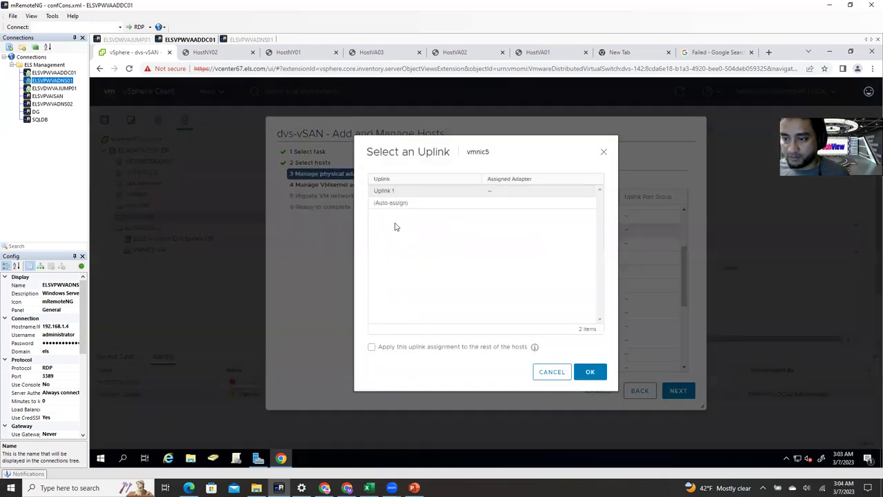
left_click(371, 347)
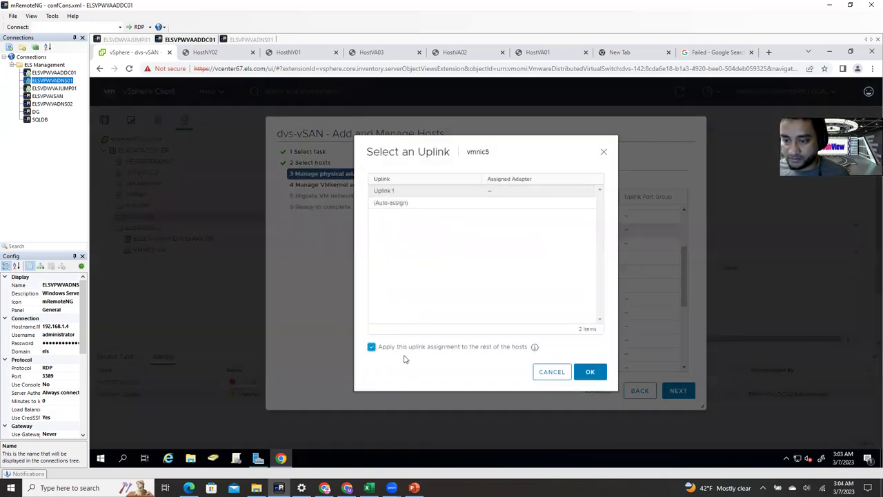
left_click(591, 372)
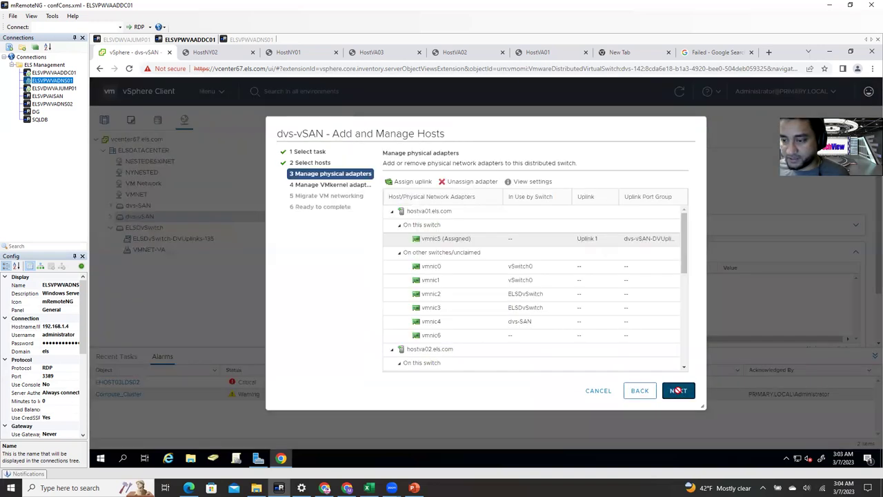
Skip the VMkernel and VM networking steps and finish adding the hosts to dvs-vSAN.
left_click(679, 391)
left_click(678, 393)
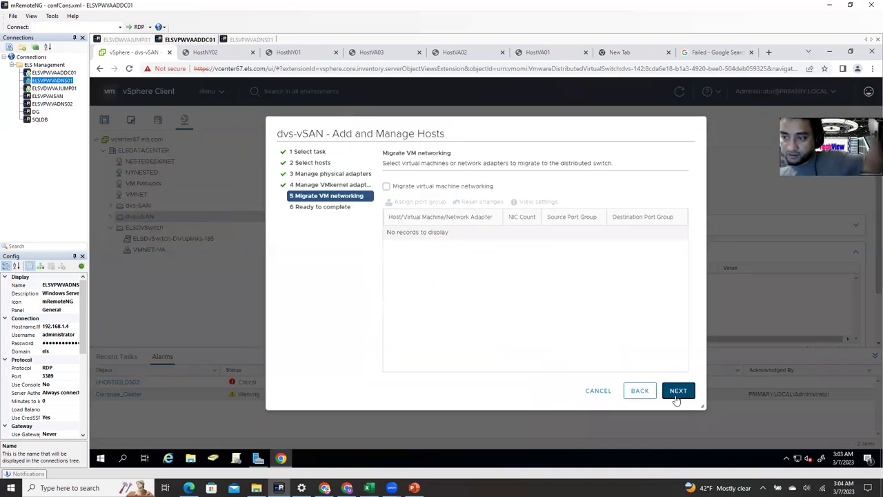
left_click(679, 391)
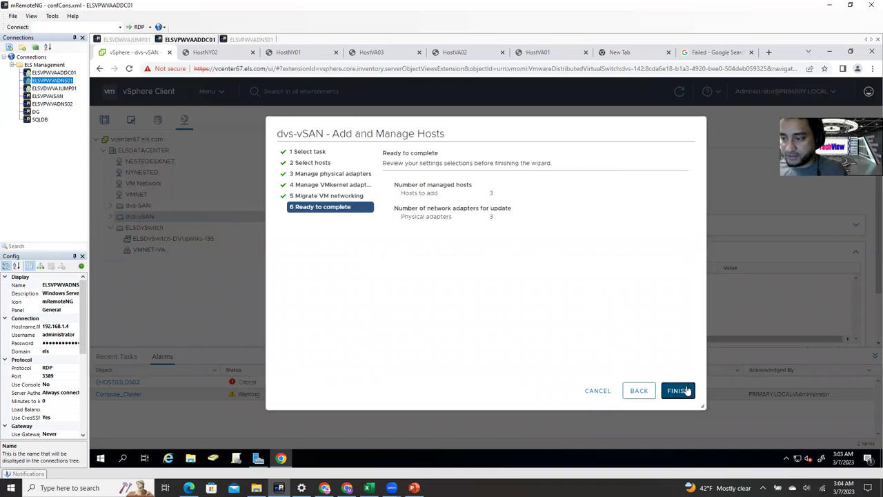
left_click(679, 391)
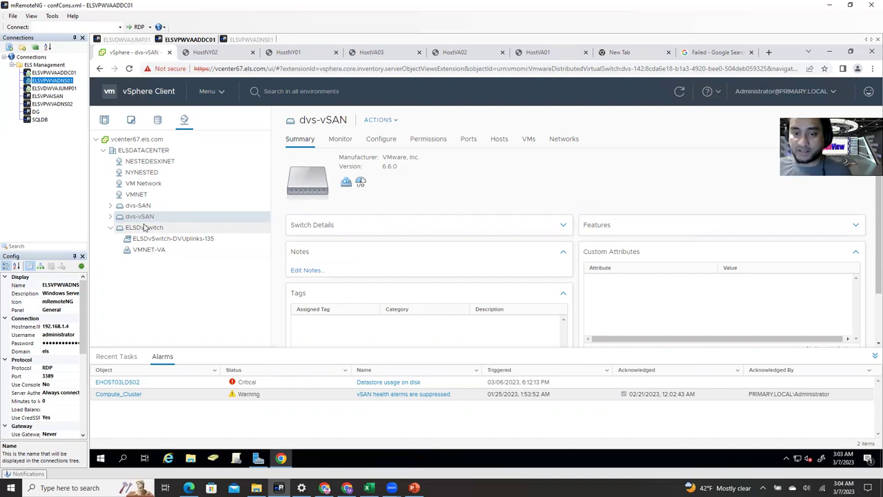
Start a new distributed switch in ELSDATACENTER named dvs-vMotion.
left_click(144, 150)
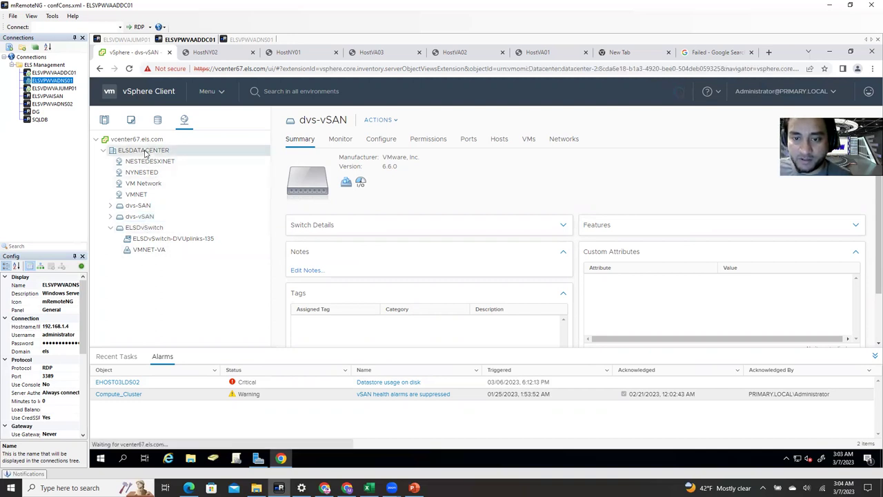
right_click(145, 153)
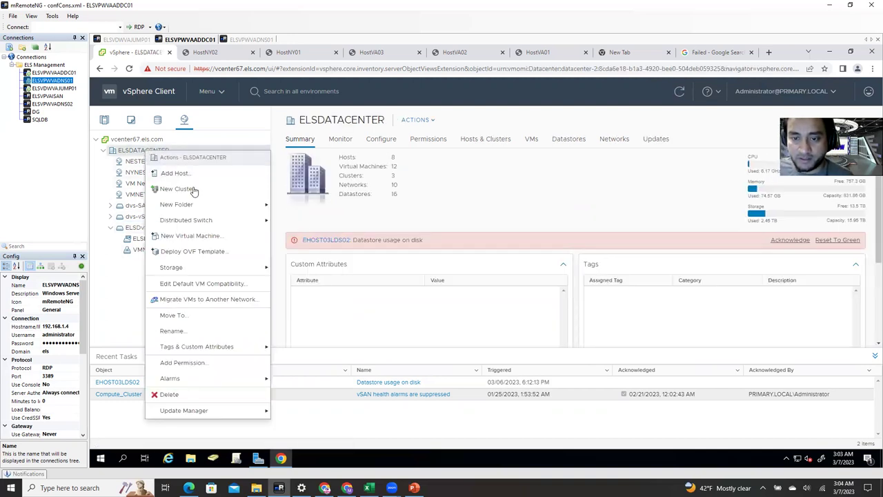
mouse_move(197, 219)
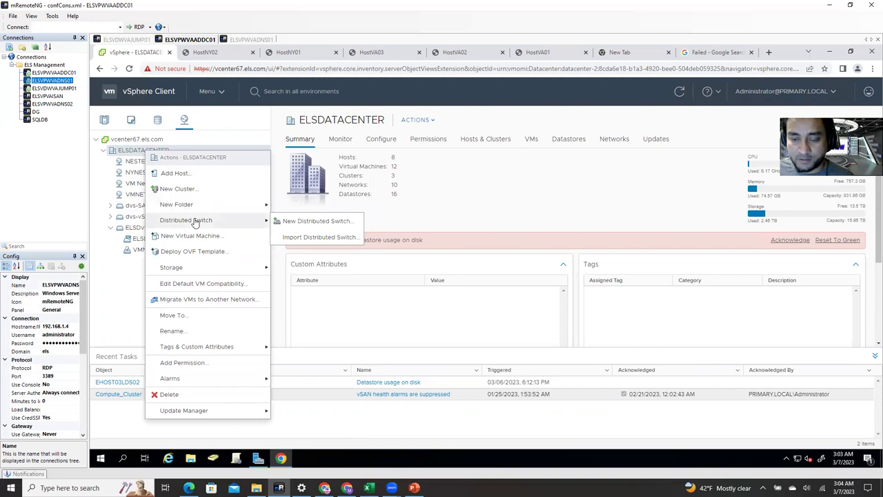
left_click(309, 222)
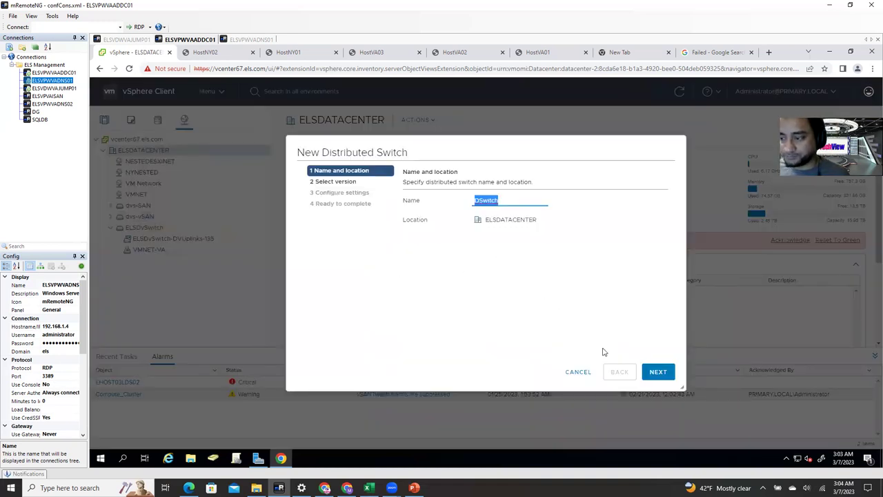
left_click(659, 381)
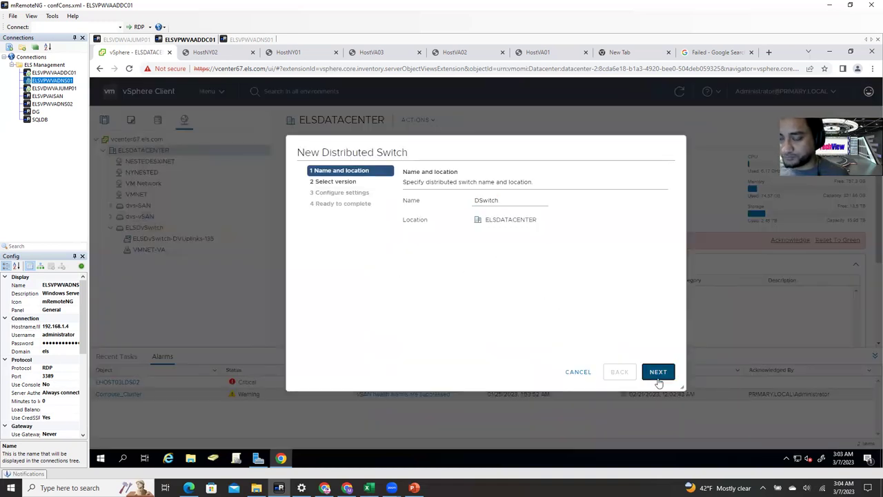
double_click(505, 205)
type("dvs-vMotion")
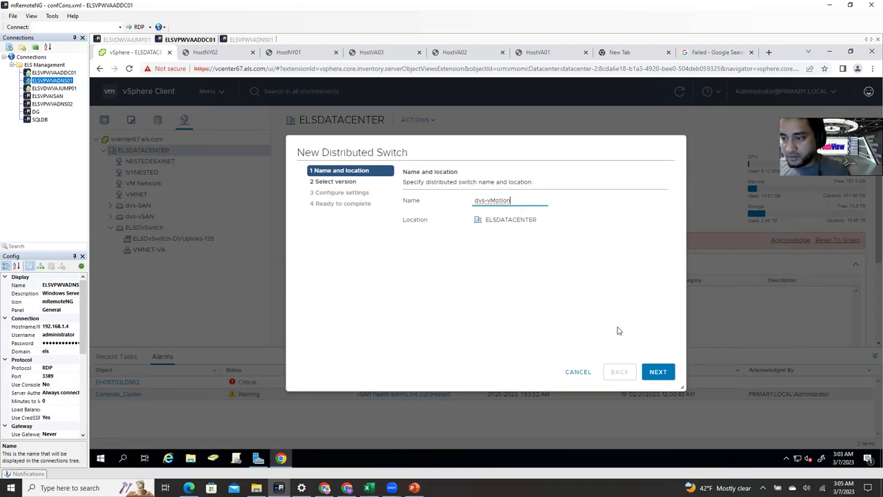
left_click(655, 373)
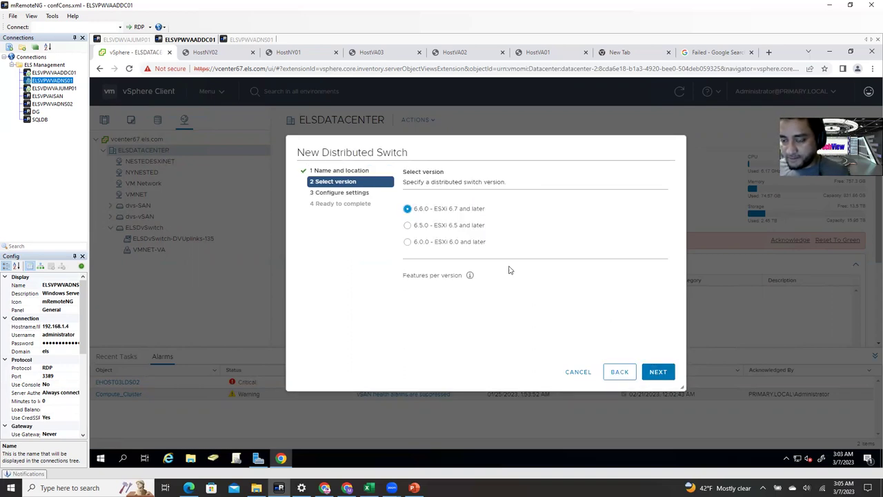
Keep version 6.6.0, set 1 uplink, name the default port group vMotion, and create the switch.
left_click(655, 367)
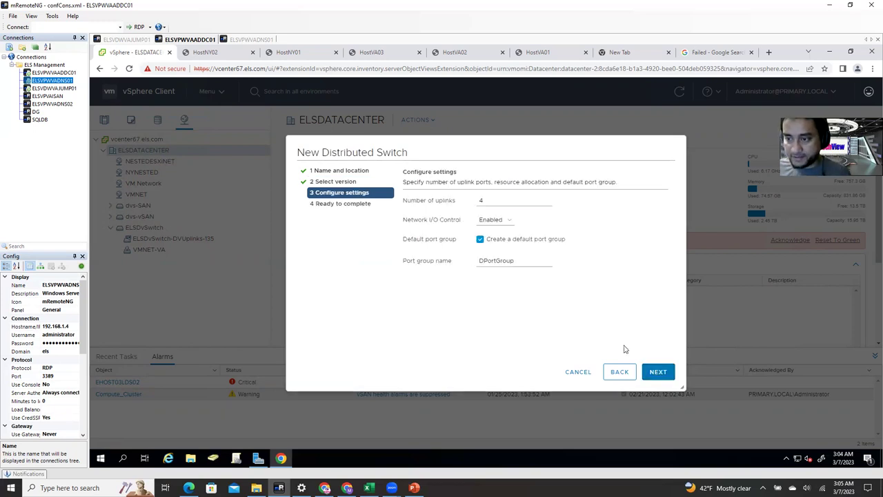
left_click(547, 203)
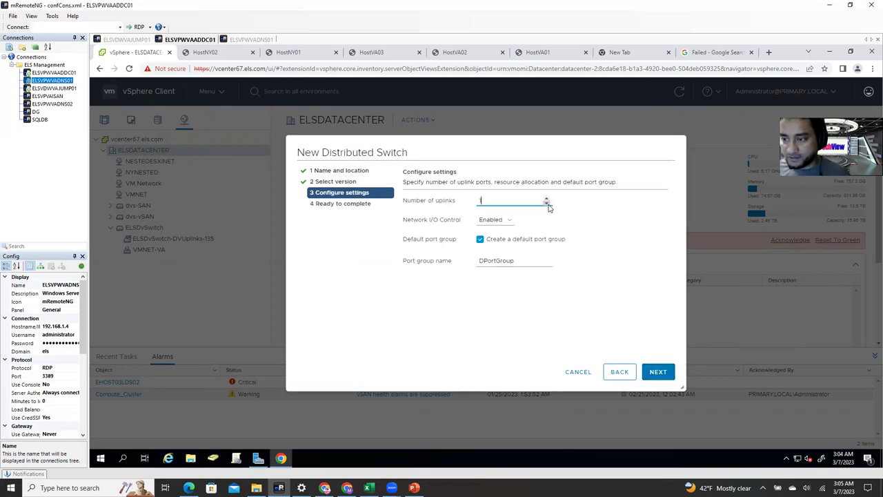
left_click(659, 372)
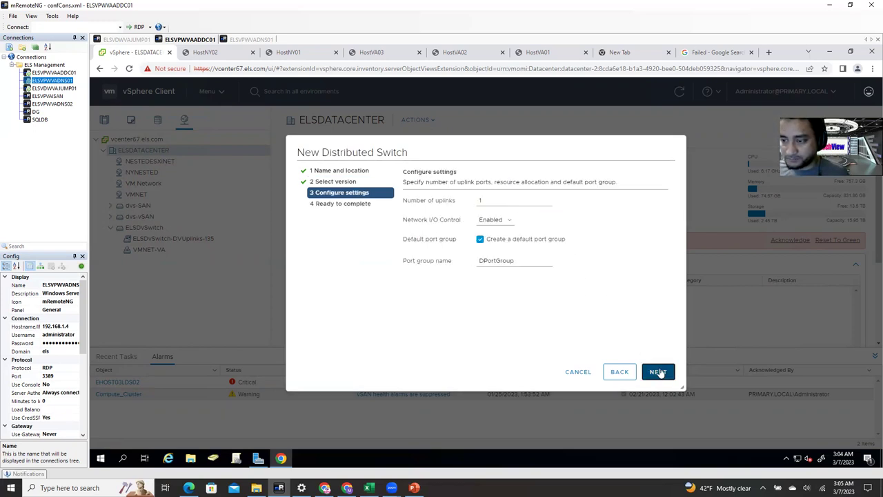
left_click_drag(515, 269, 380, 258)
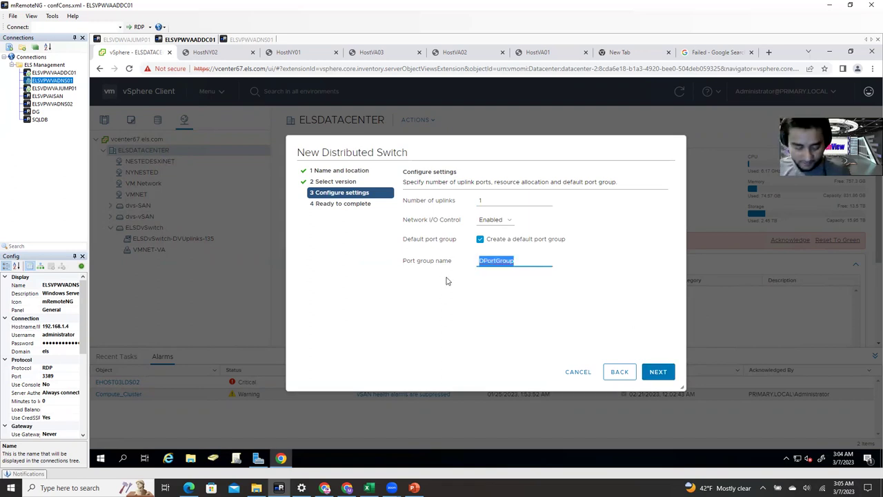
type("vMotion")
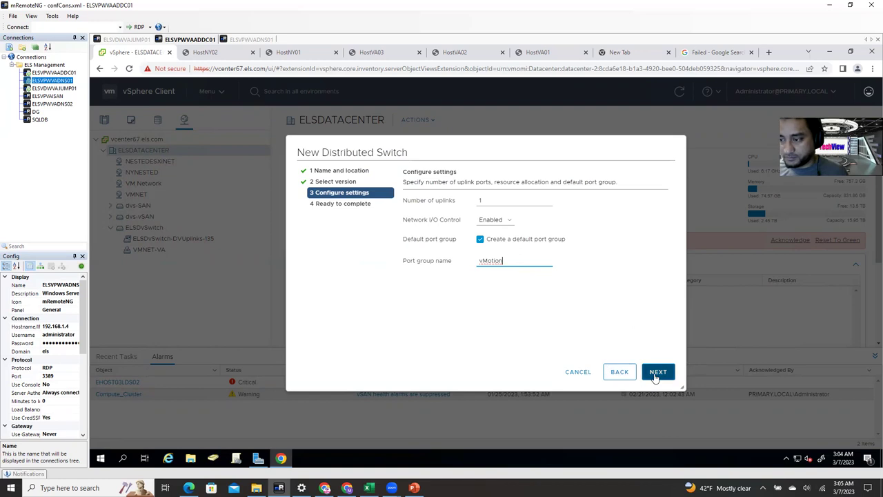
left_click(657, 373)
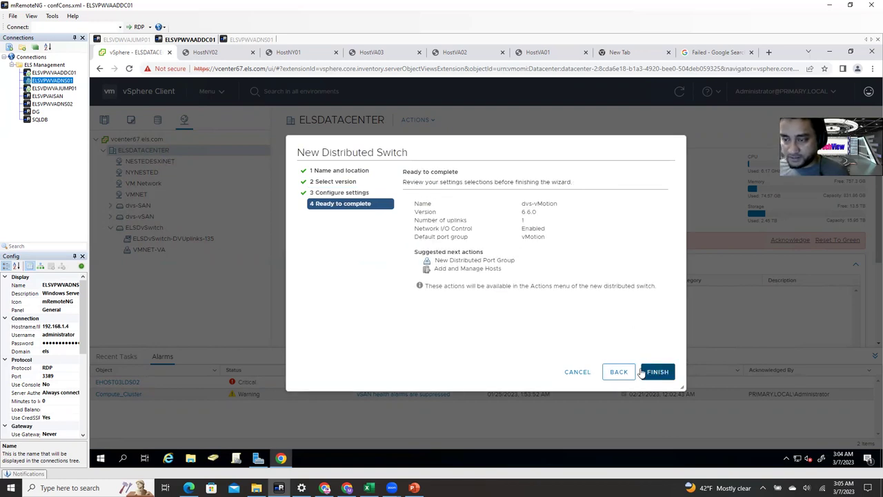
left_click(657, 373)
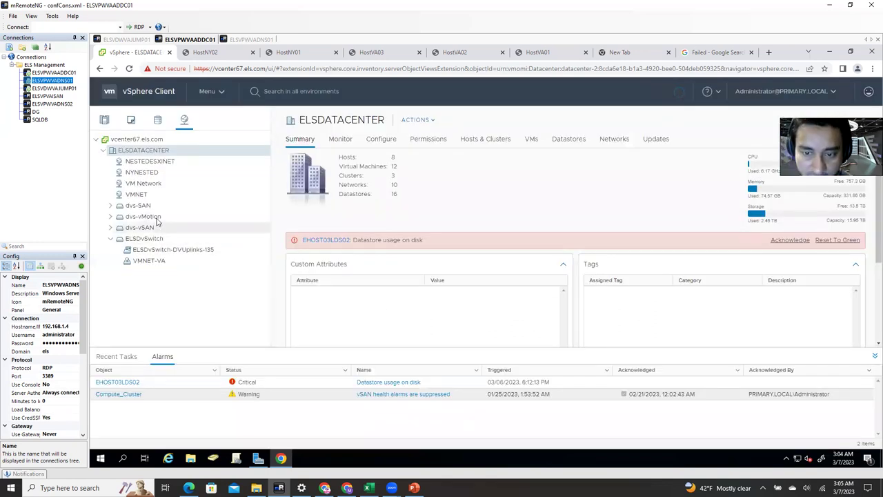
left_click(145, 217)
Queue hostny01, hostny02, hostva01, hostva02 and hostva03 as new hosts for dvs-vMotion.
right_click(161, 220)
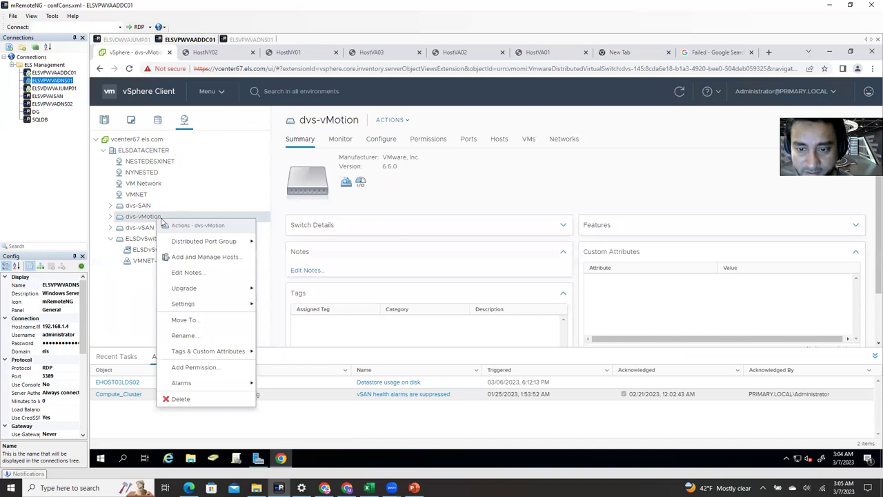
left_click(202, 259)
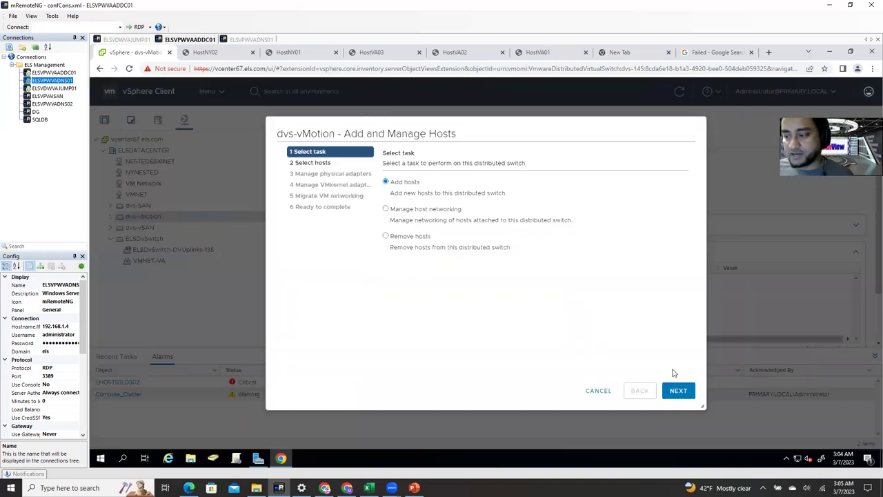
left_click(679, 390)
left_click(390, 187)
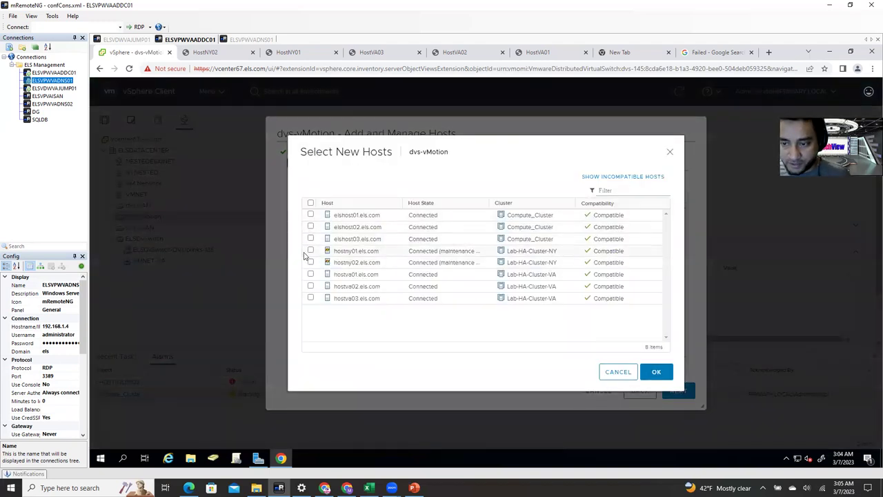
left_click(310, 250)
left_click(311, 262)
left_click(310, 274)
left_click(310, 286)
left_click(310, 298)
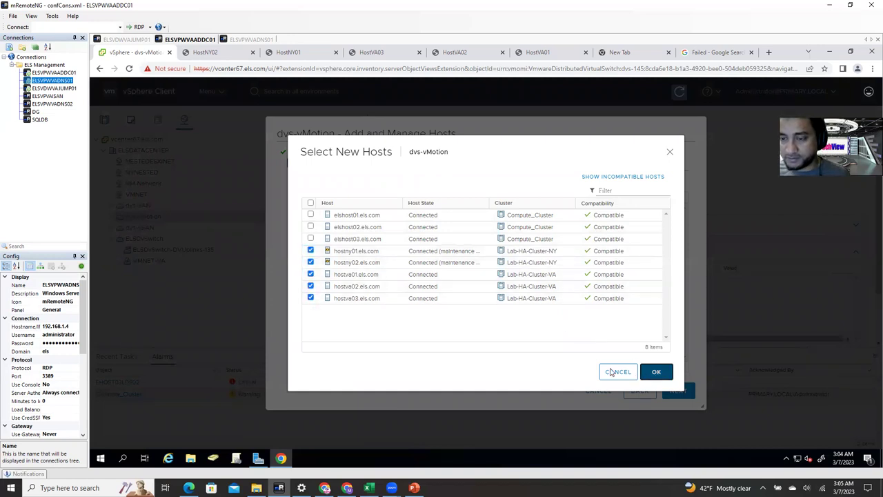
left_click(656, 372)
left_click(679, 392)
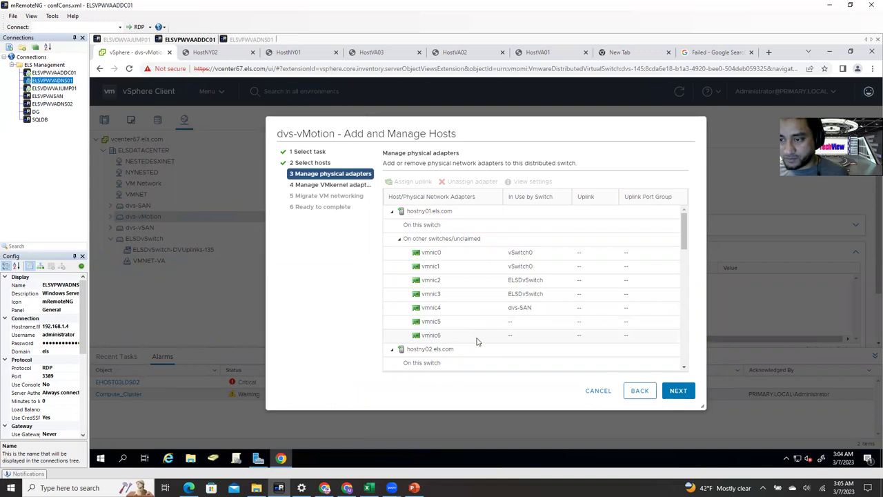
Assign vmnic6 to Uplink 1, applied to all five hosts.
left_click(476, 338)
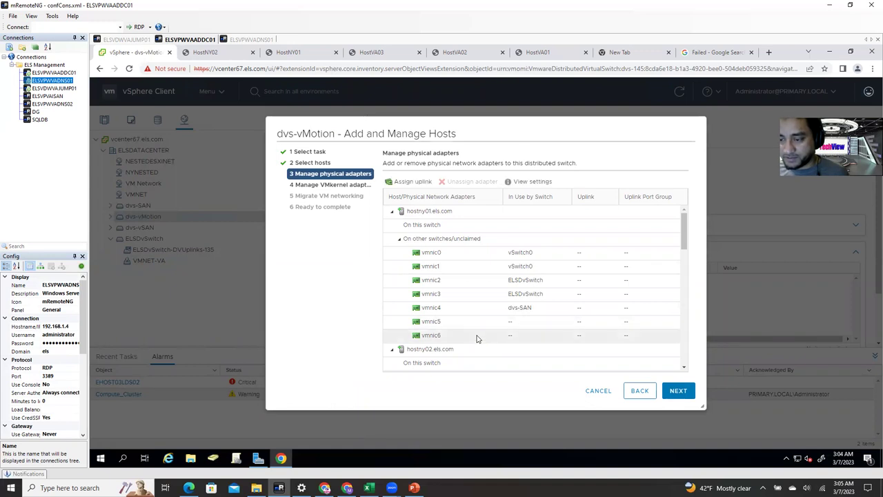
scroll(477, 338, "down", 3)
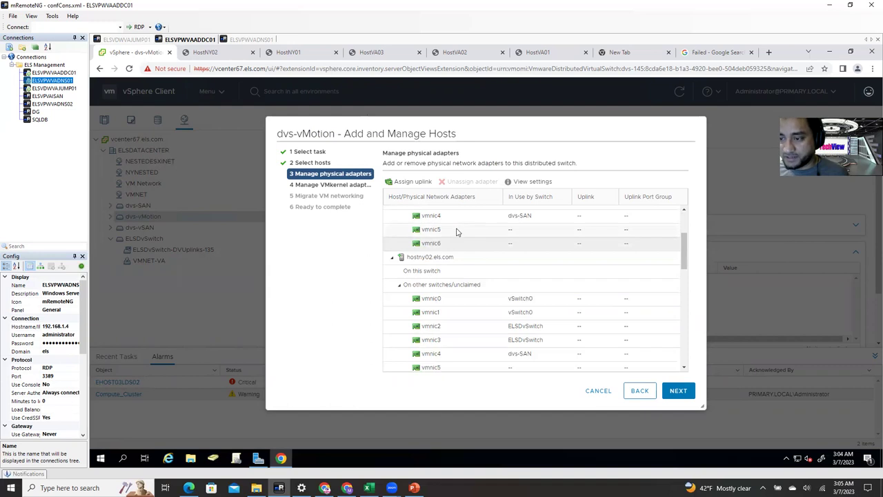
scroll(473, 304, "down", 4)
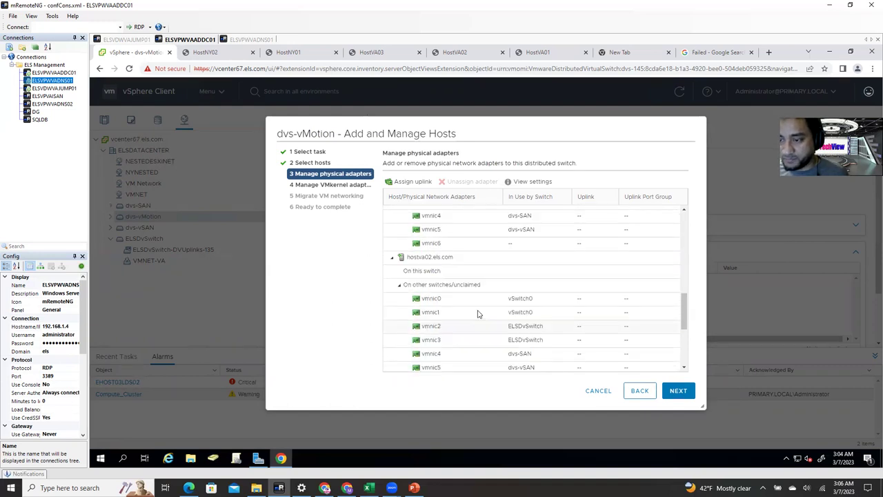
scroll(476, 306, "up", 5)
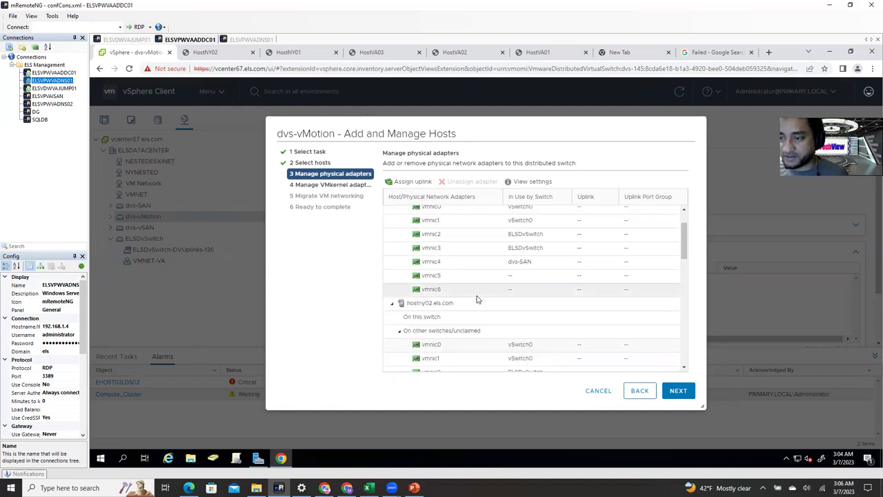
scroll(476, 300, "up", 2)
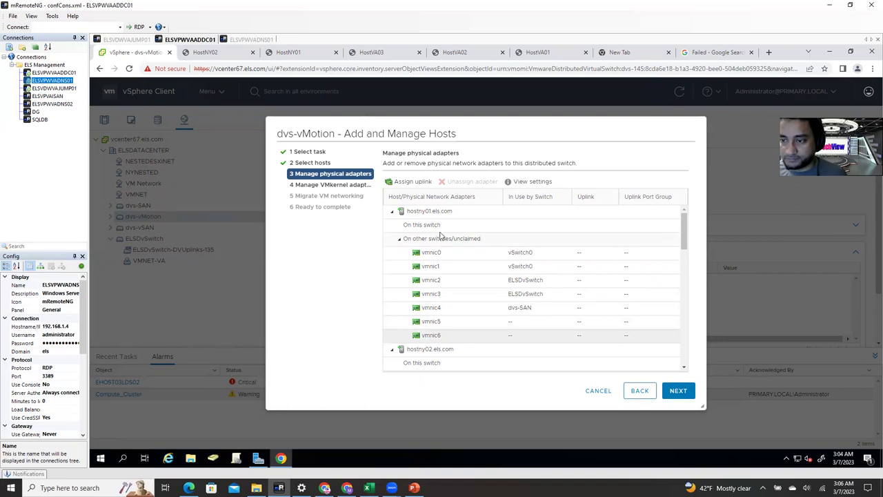
left_click(416, 183)
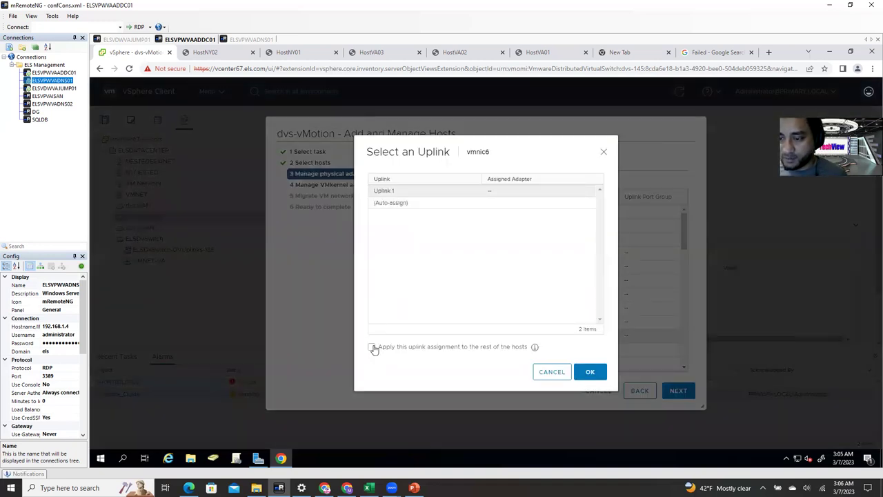
left_click(372, 347)
left_click(590, 371)
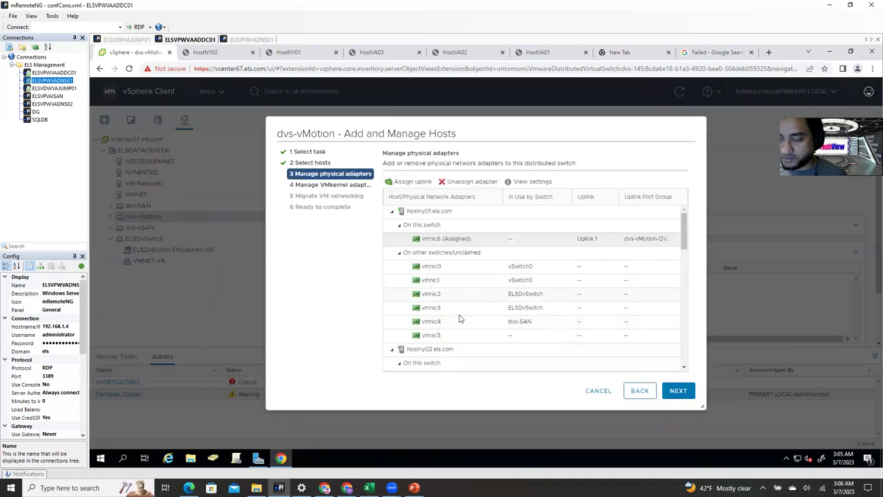
Skip the VMkernel and VM networking steps and finish adding the hosts to dvs-vMotion.
scroll(458, 334, "down", 5)
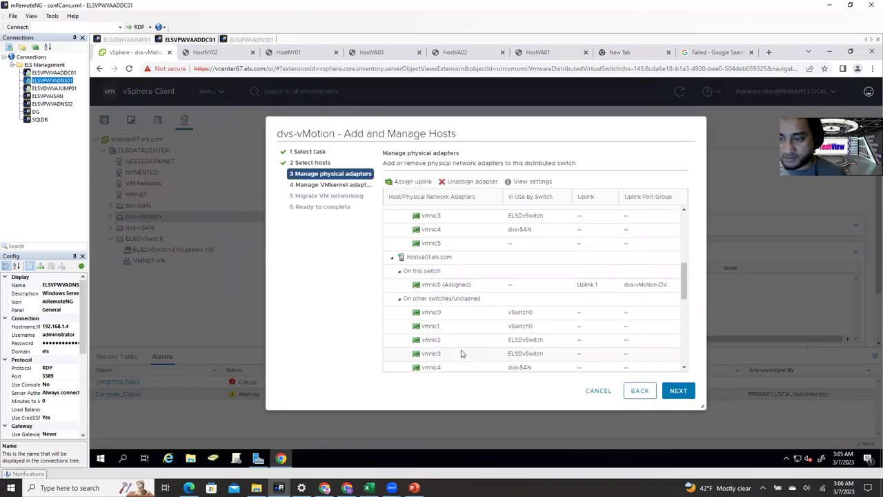
scroll(464, 355, "down", 6)
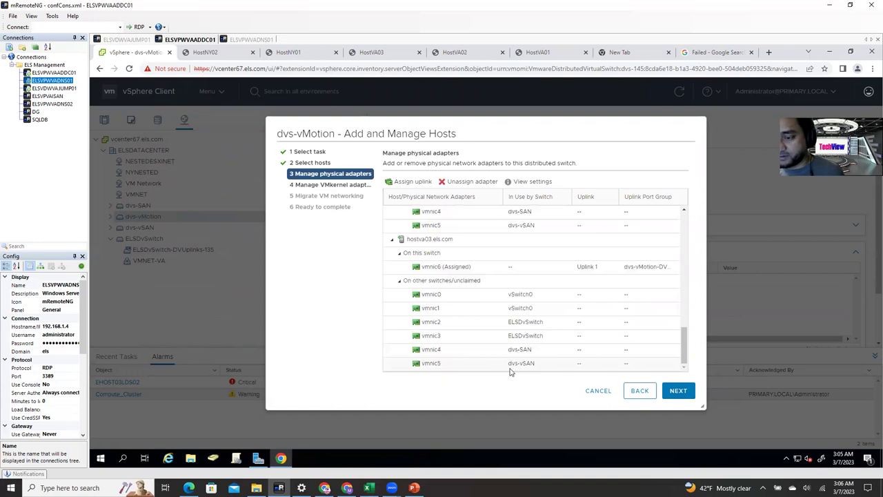
left_click(678, 391)
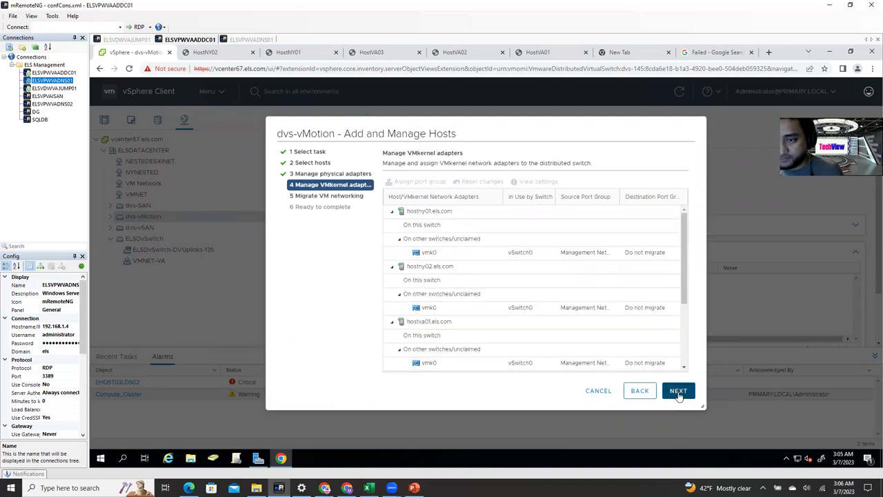
left_click(679, 391)
left_click(678, 391)
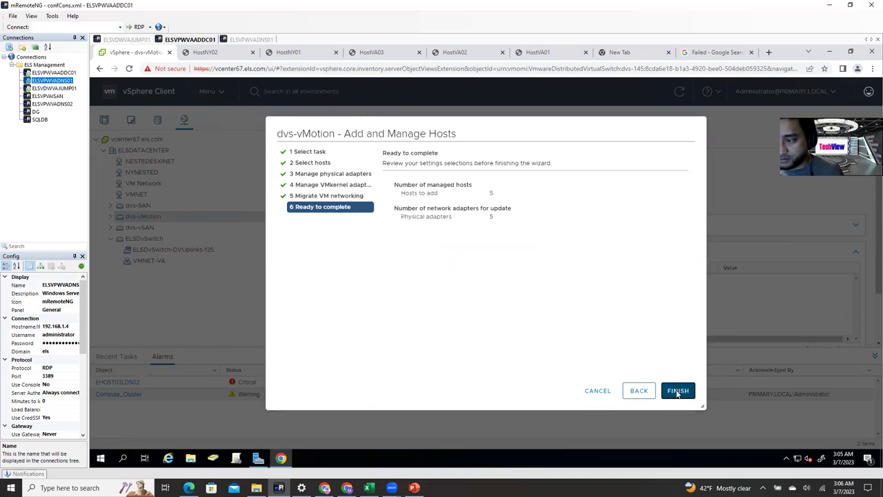
left_click(677, 392)
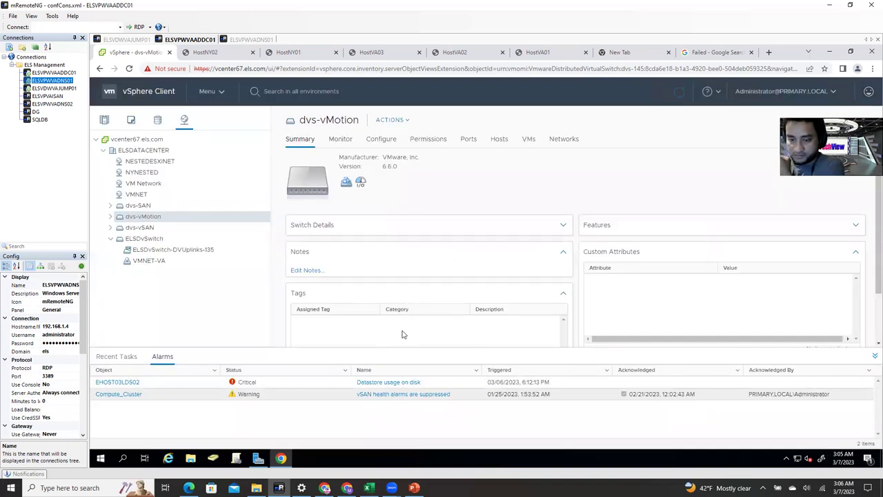
Check Recent Tasks and hostva01's virtual switches, then return to the dvs-vMotion summary.
left_click(115, 356)
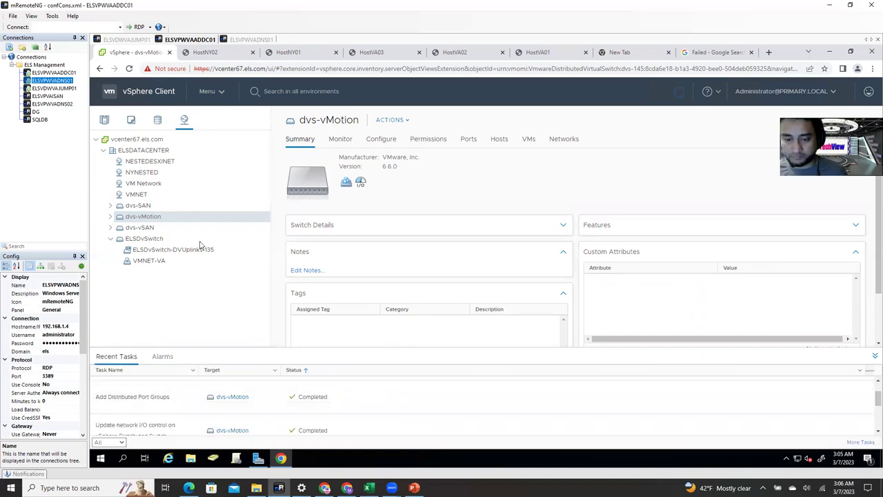
left_click(104, 120)
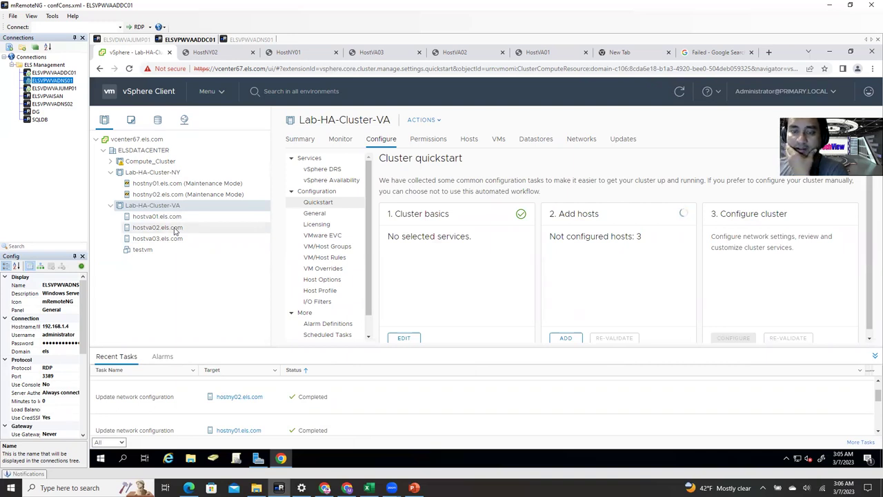
left_click(174, 217)
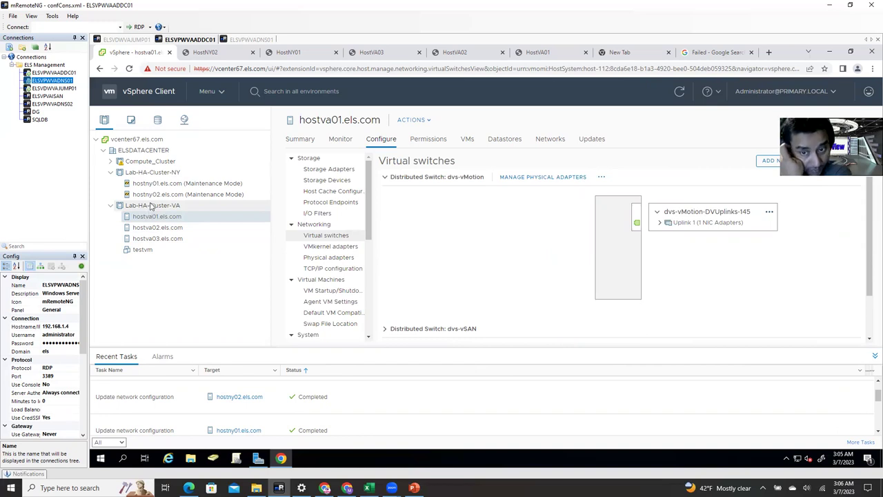
left_click(184, 120)
left_click(234, 211)
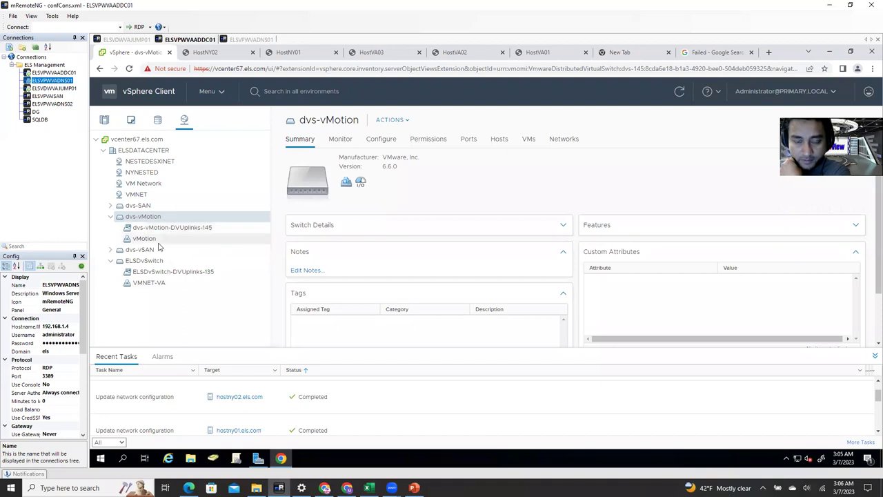
Review the vMotion port group's Advanced and VLAN settings, cancelling with VLAN type left as None.
left_click(144, 239)
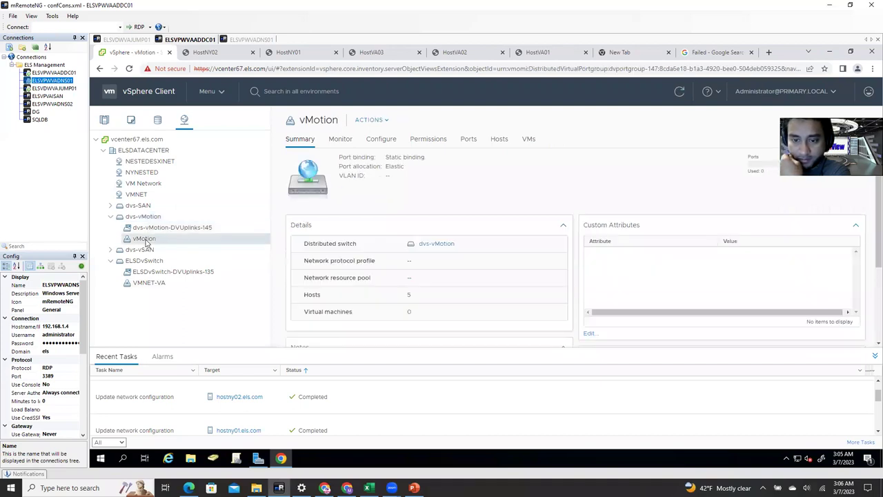
right_click(146, 241)
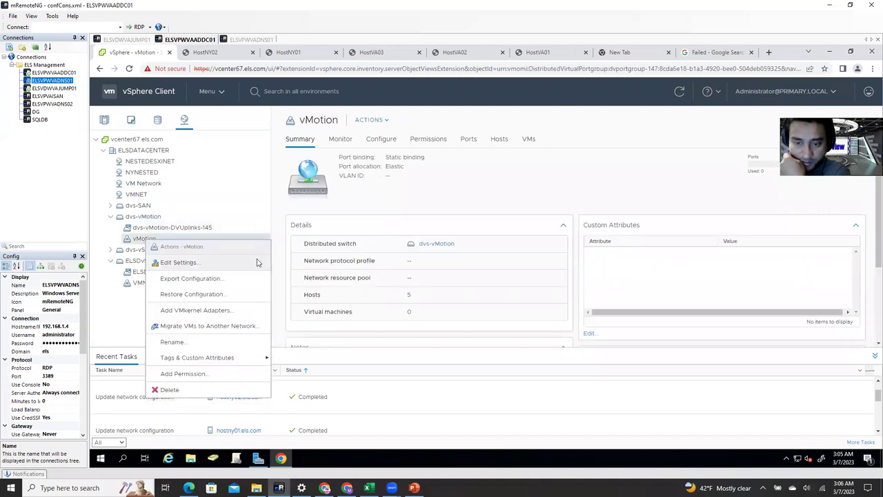
left_click(256, 263)
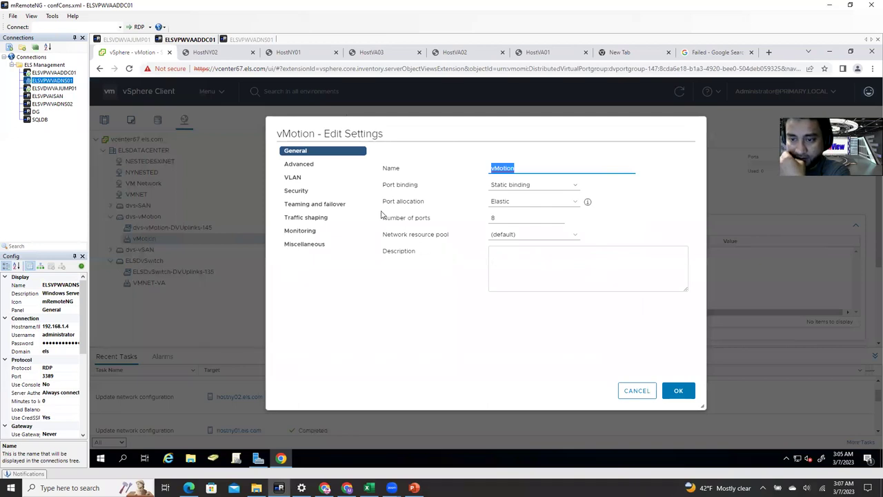
left_click(301, 164)
left_click(301, 180)
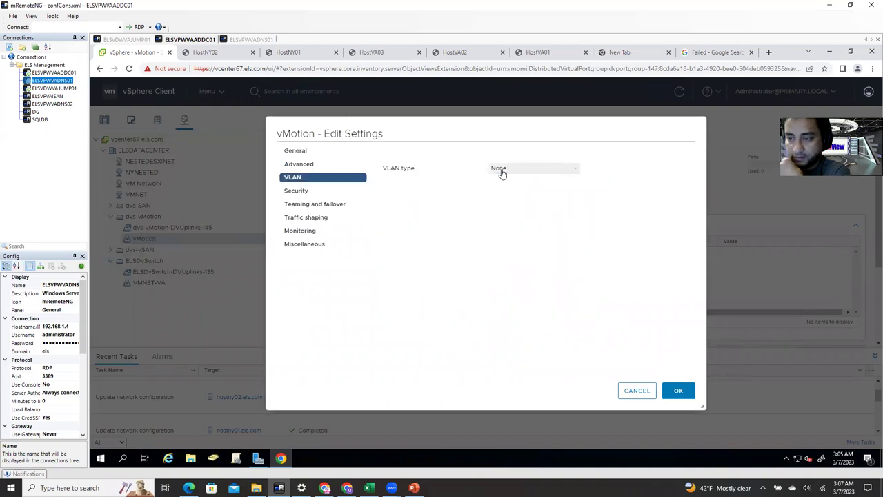
left_click(501, 171)
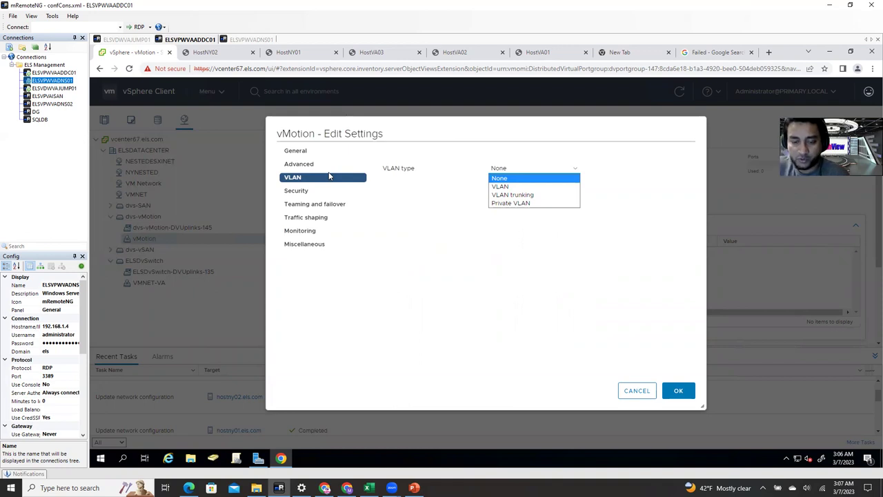
left_click(635, 391)
left_click(635, 391)
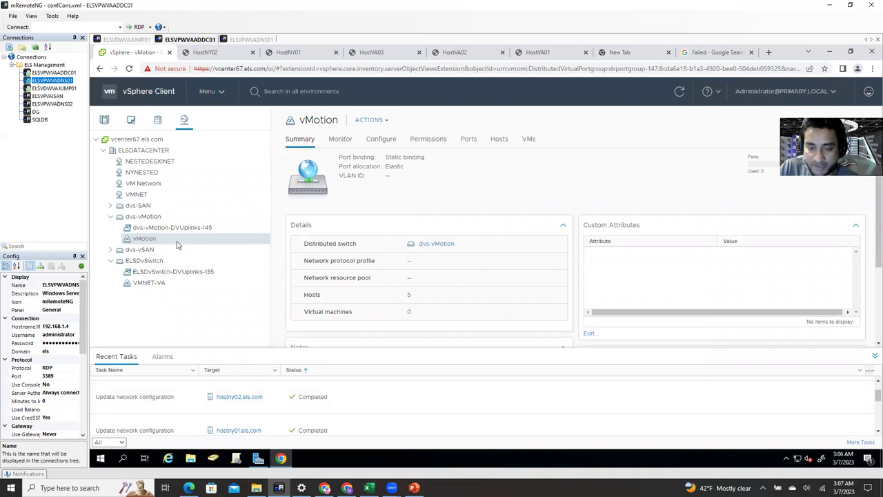
right_click(152, 238)
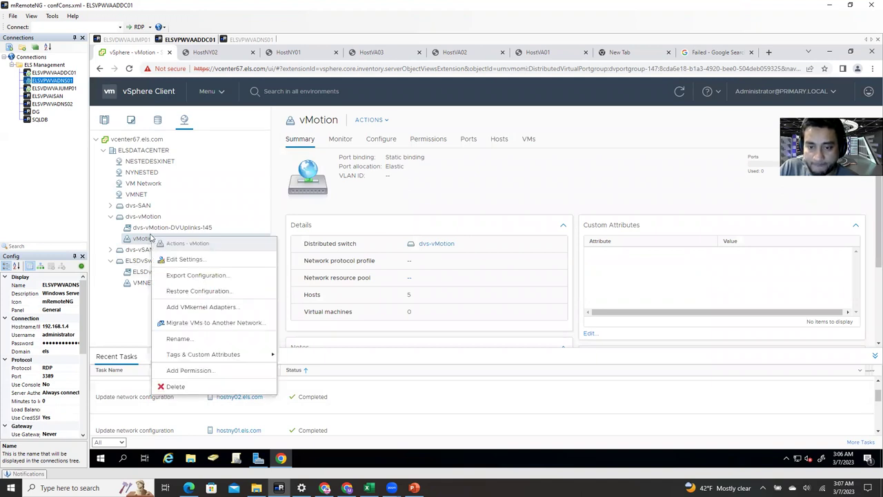
right_click(143, 217)
mouse_move(208, 246)
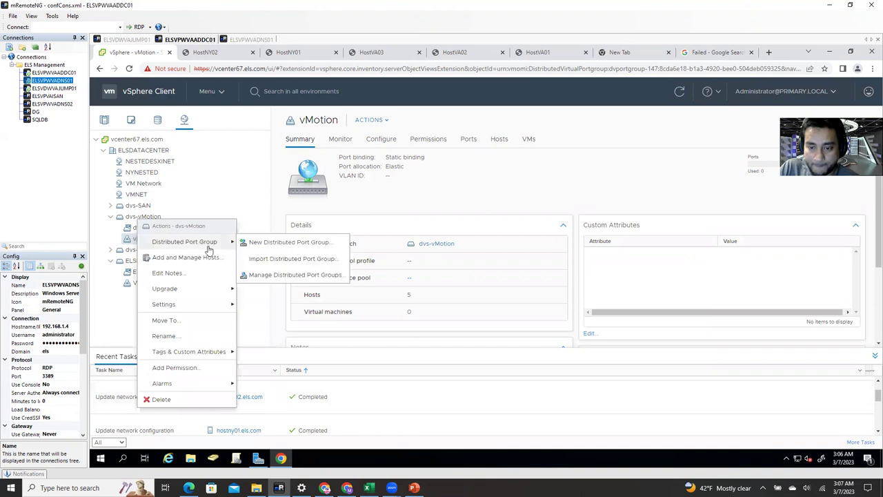
mouse_move(214, 311)
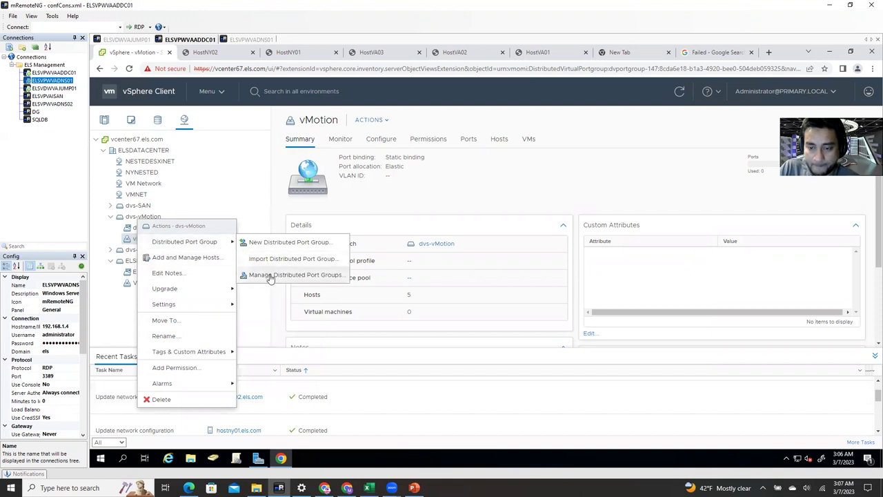
left_click(270, 278)
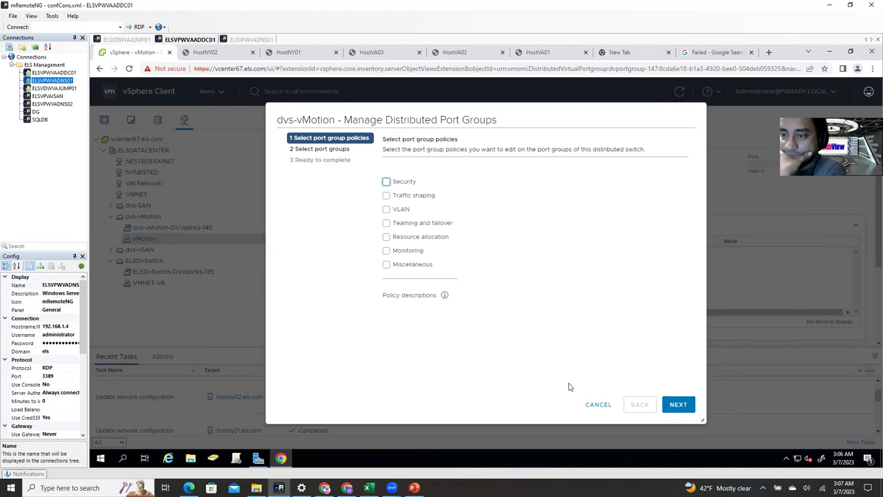
left_click(680, 407)
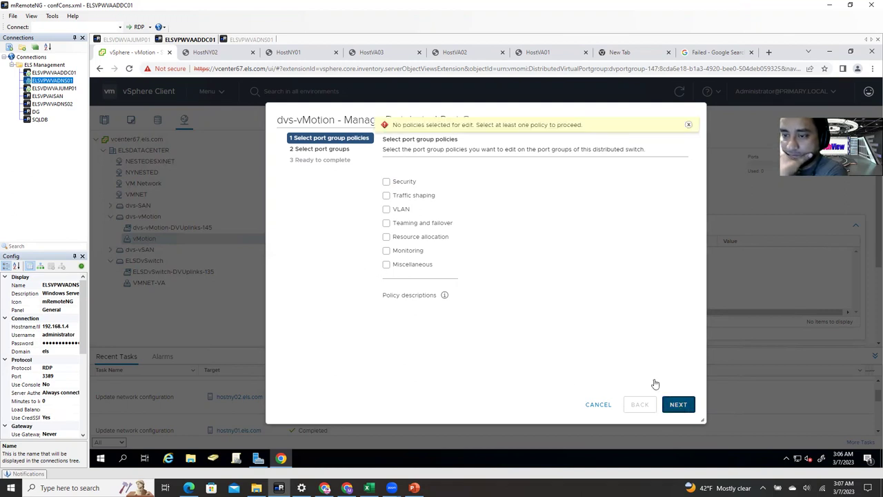
left_click(387, 182)
left_click(387, 181)
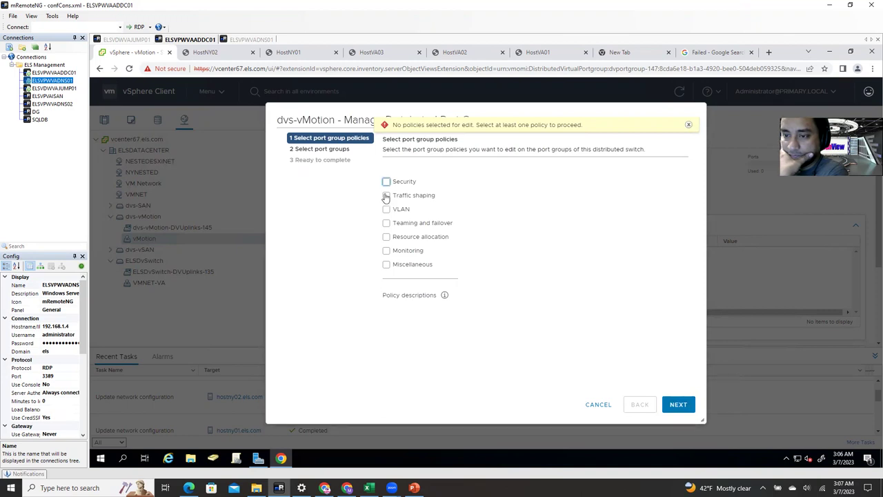
left_click(386, 251)
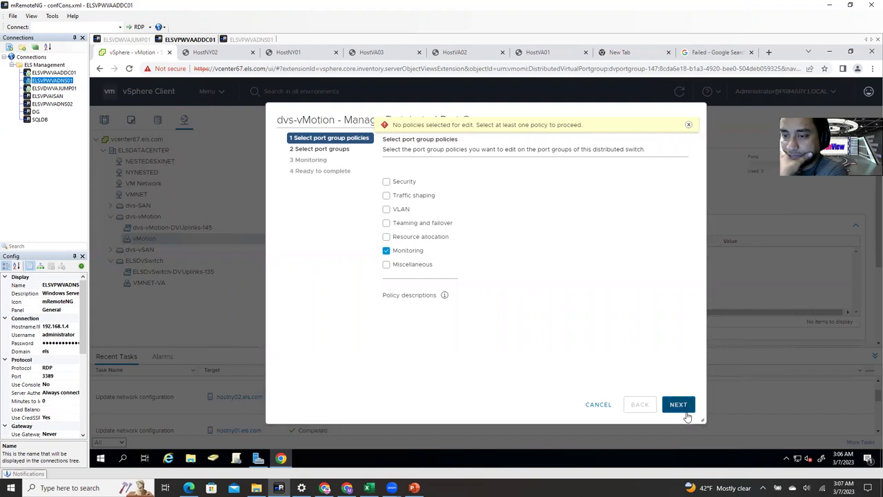
left_click(678, 404)
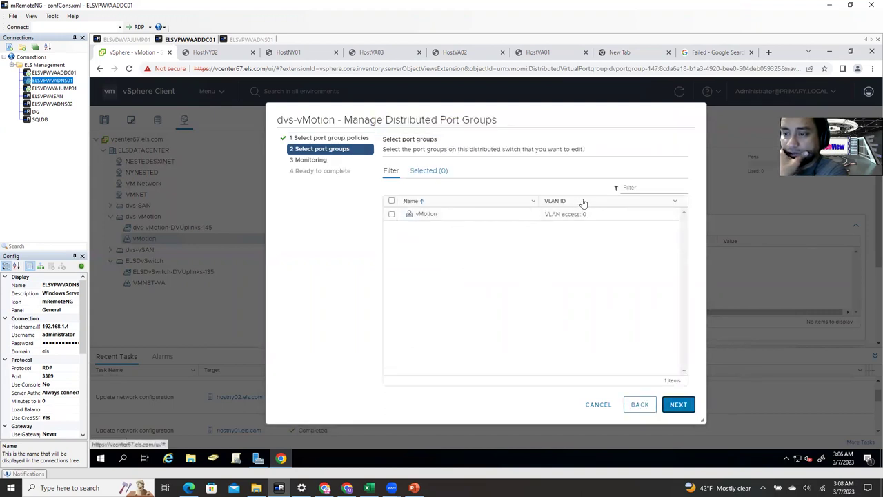
left_click(460, 215)
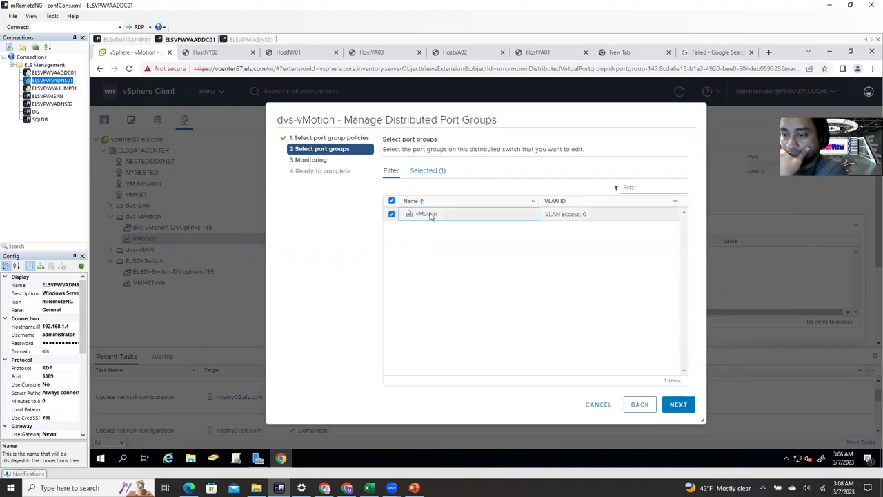
left_click(428, 171)
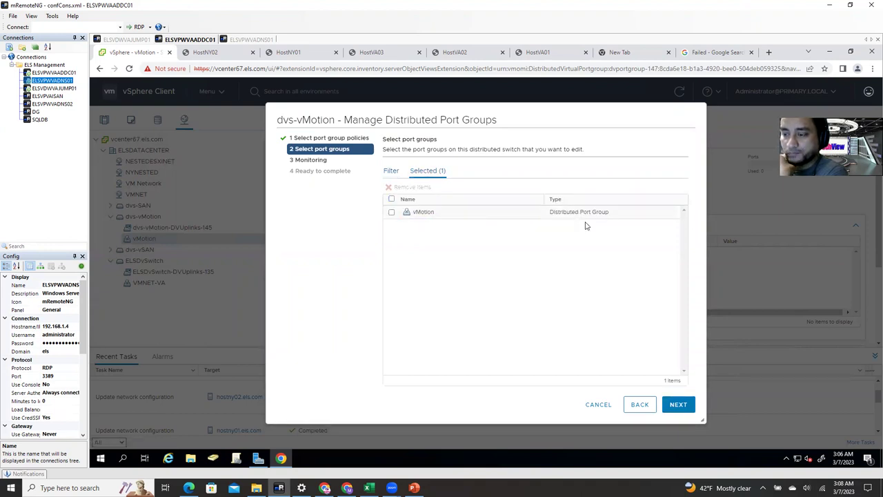
left_click(391, 171)
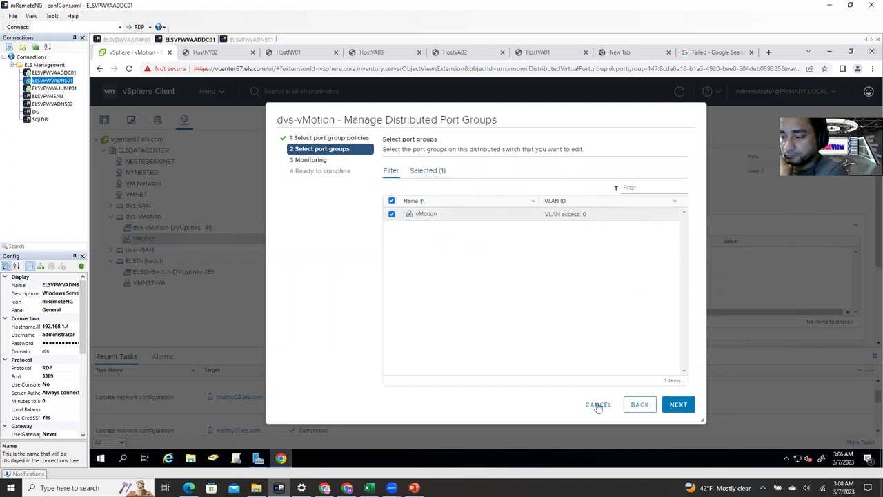
left_click(598, 405)
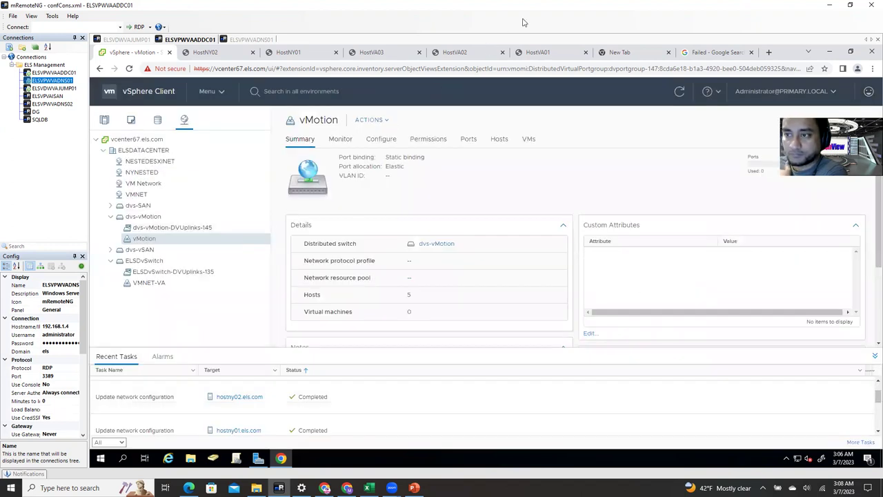
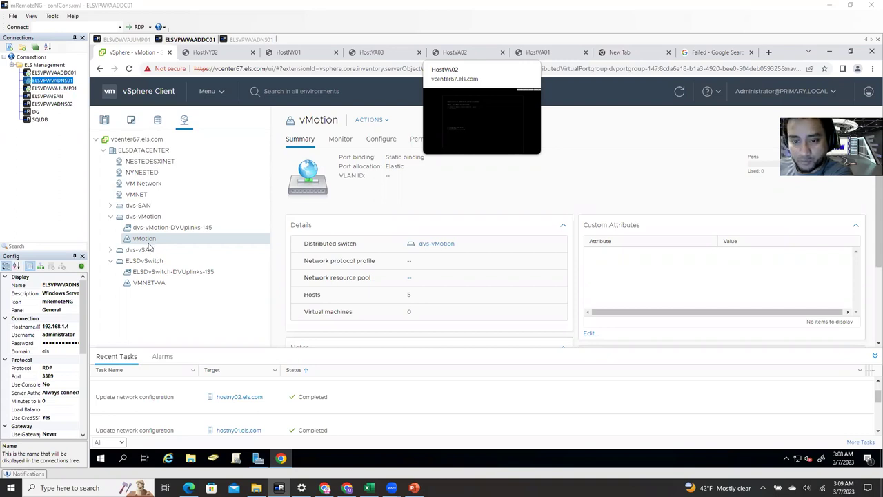
Start adding VMkernel adapters on the vMotion port group for hostva01, hostva02 and hostva03.
right_click(148, 239)
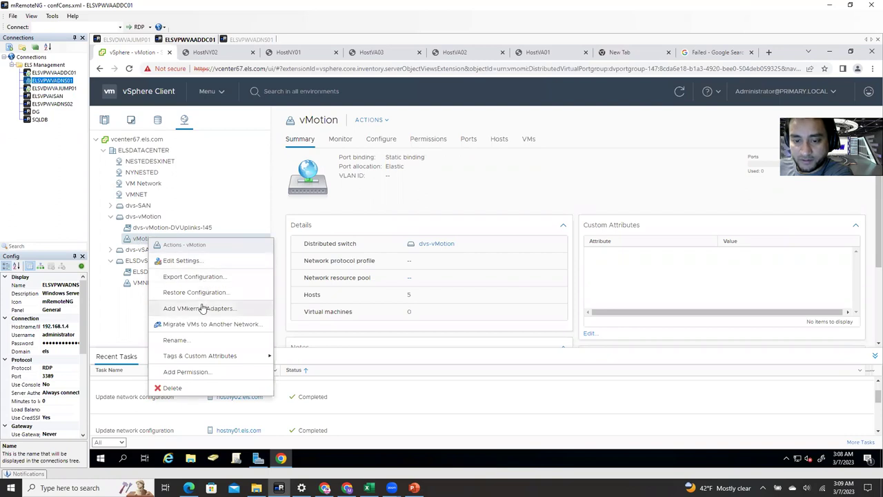
left_click(270, 311)
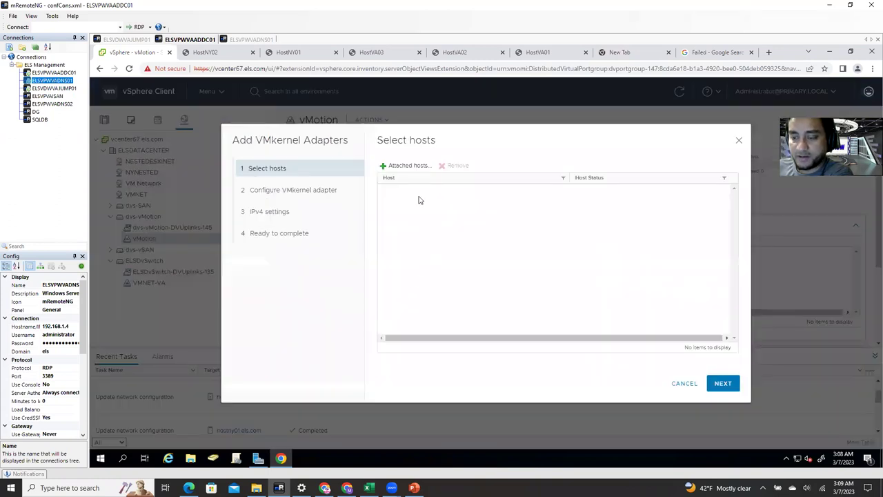
left_click(406, 166)
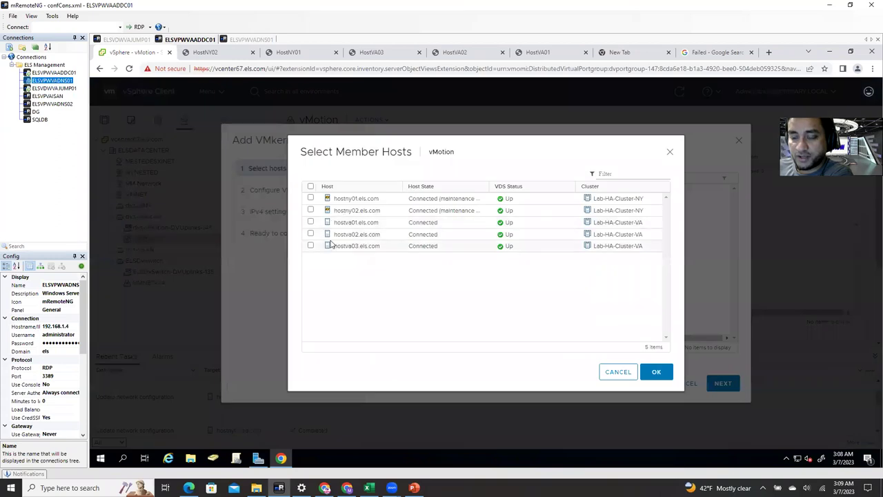
left_click(310, 222)
left_click(311, 234)
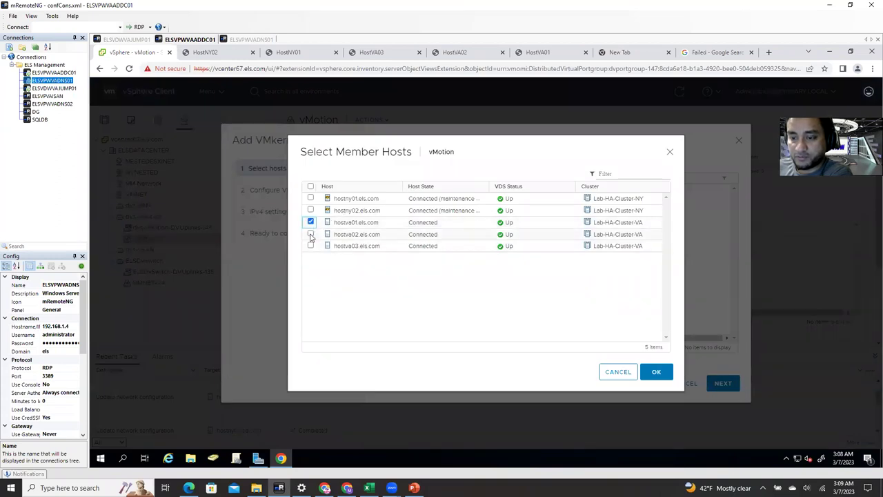
left_click(311, 245)
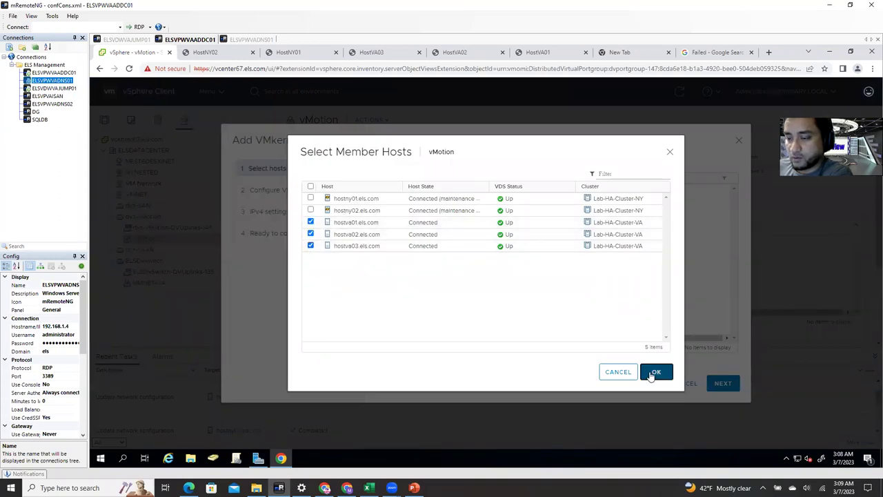
left_click(654, 372)
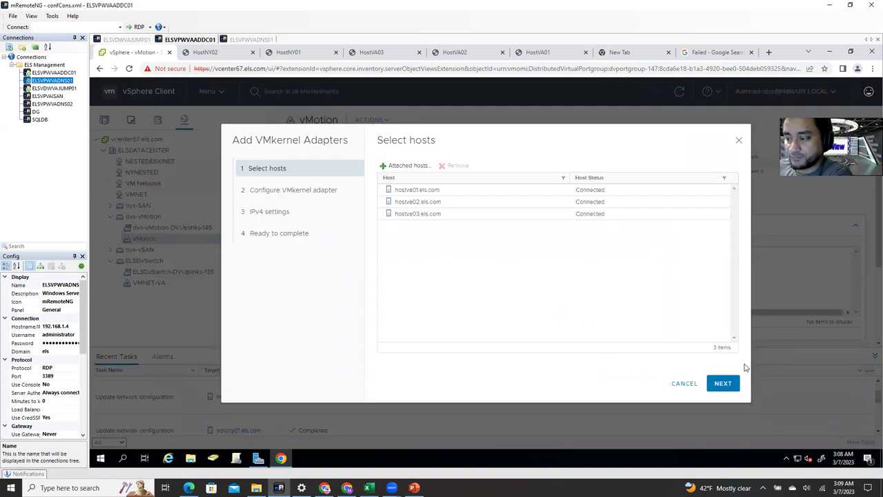
left_click(724, 383)
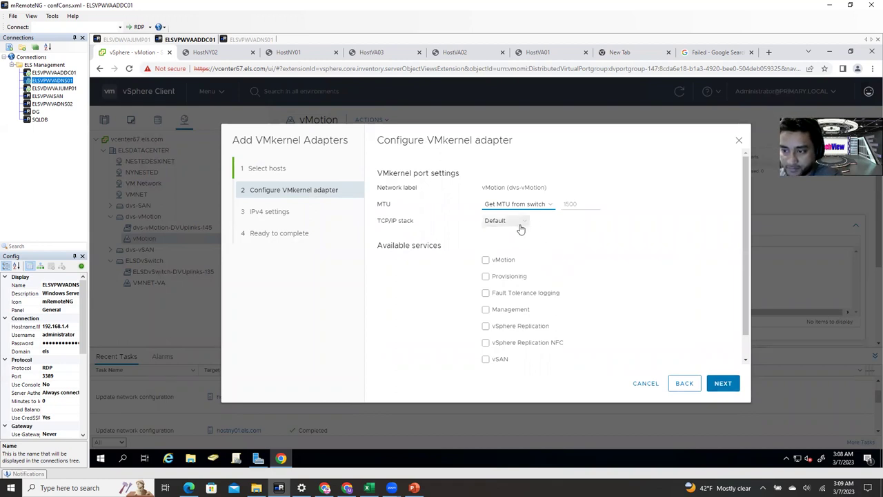
Put the new adapters on the vMotion TCP/IP stack with static IPv4 settings.
left_click(517, 225)
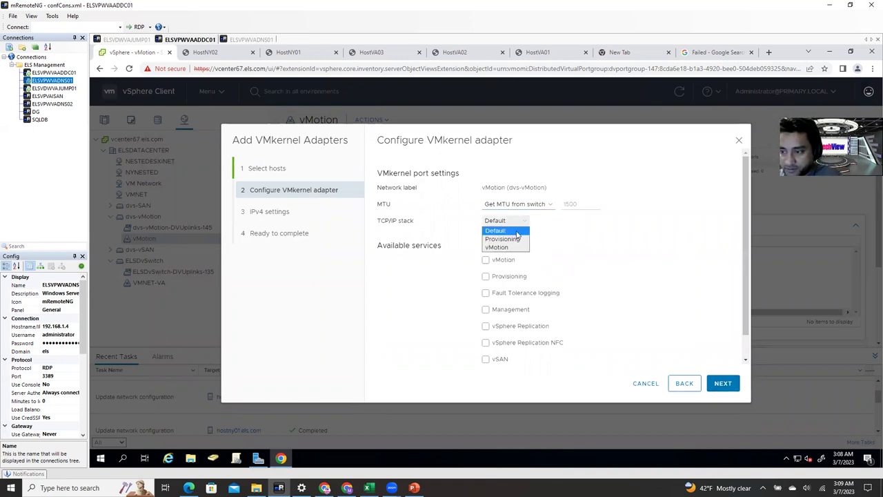
left_click(518, 247)
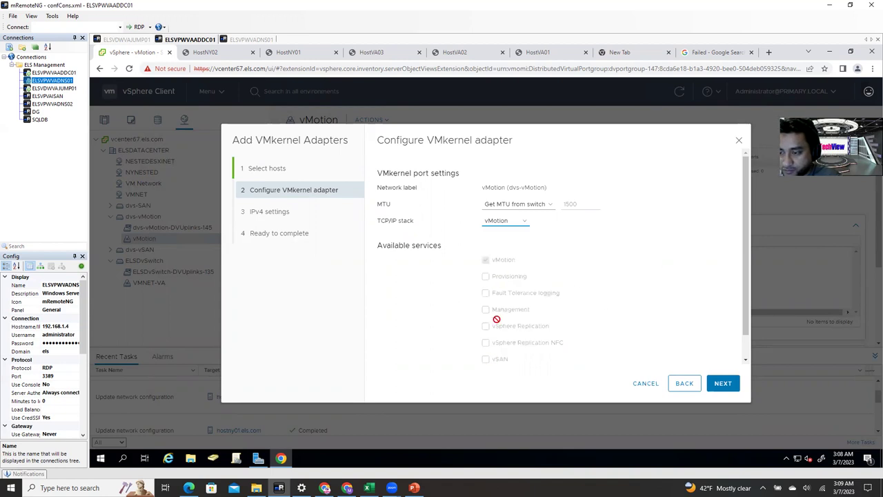
left_click(728, 391)
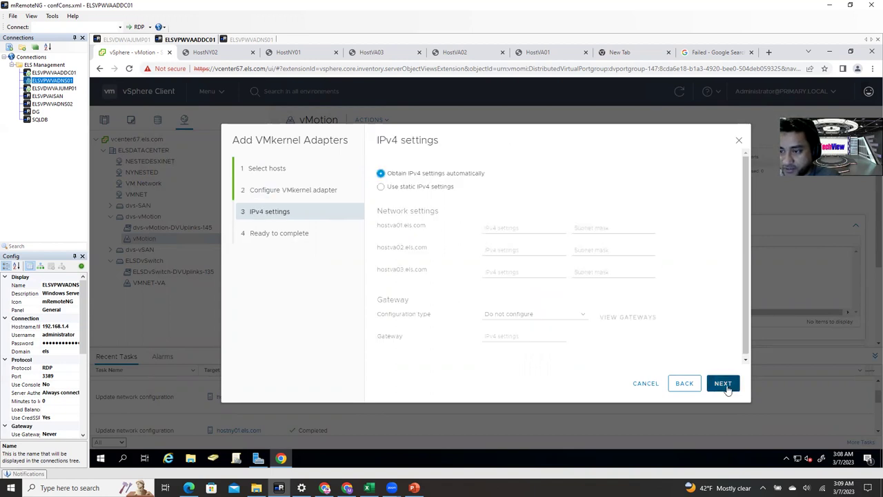
left_click(443, 188)
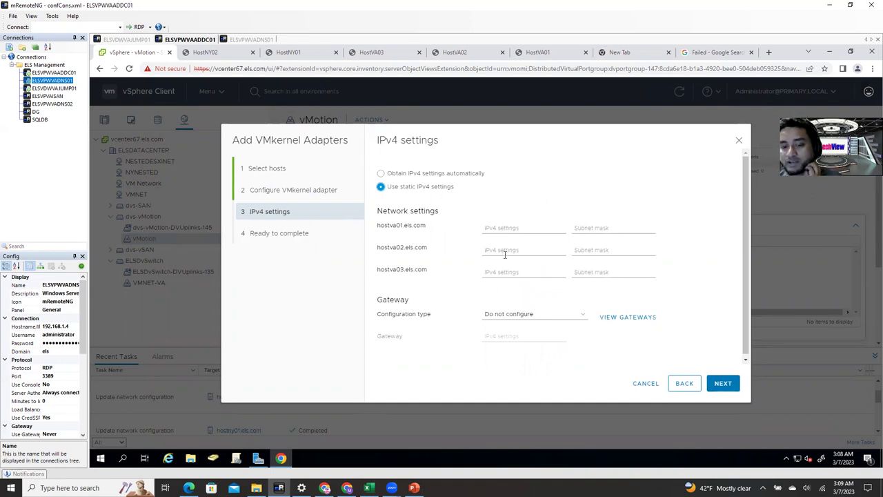
left_click(369, 488)
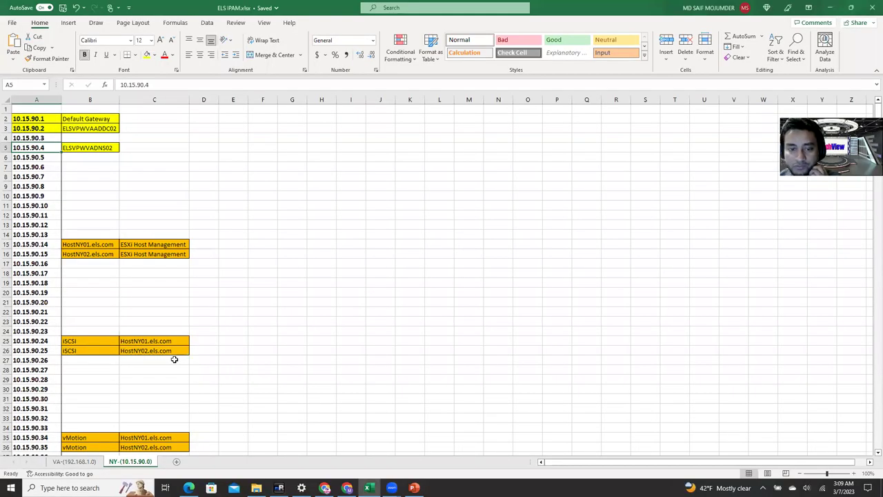
Look up the HostVA01–03 vMotion addresses 192.168.1.34–.36 on the VA-(192.168.1.0) sheet.
left_click(75, 461)
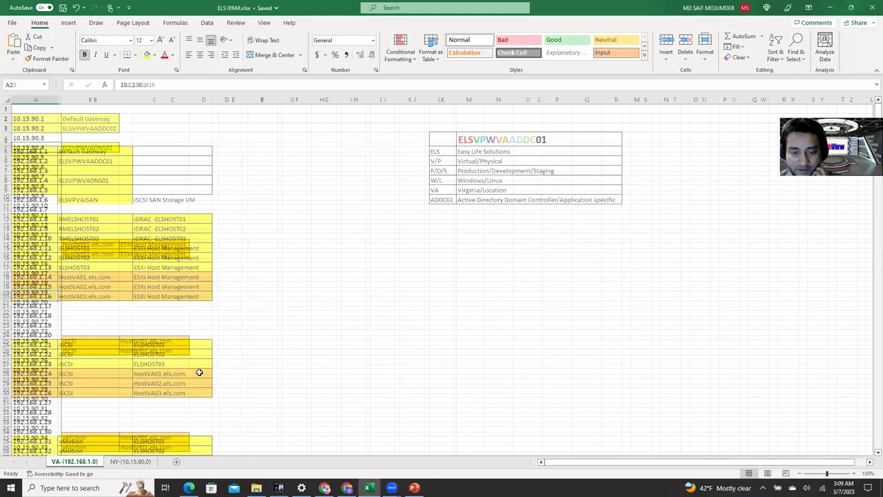
scroll(93, 393, "down", 3)
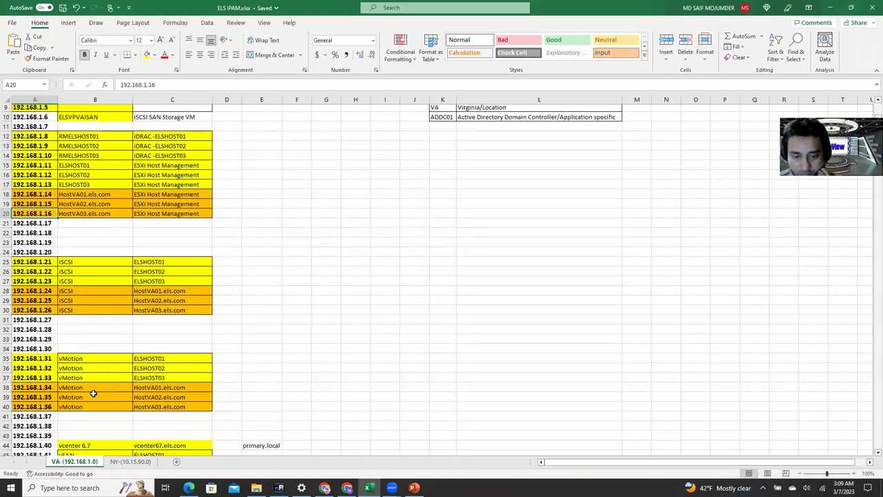
left_click(90, 388)
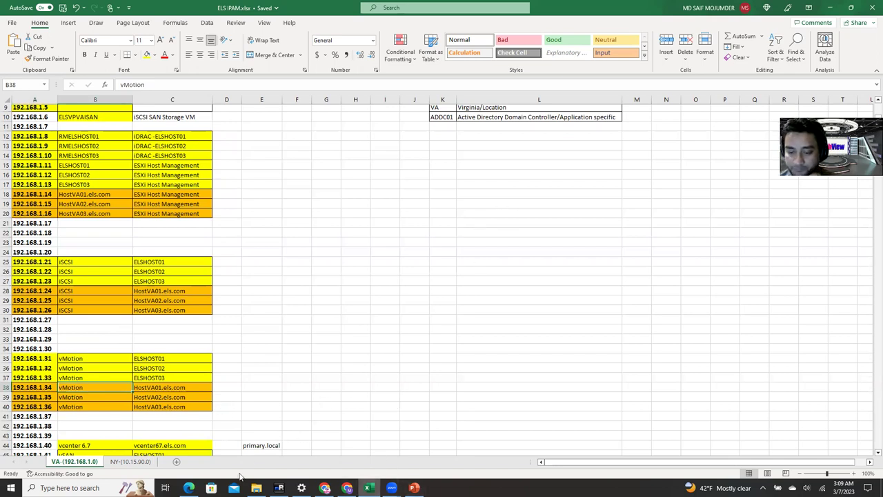
left_click(279, 488)
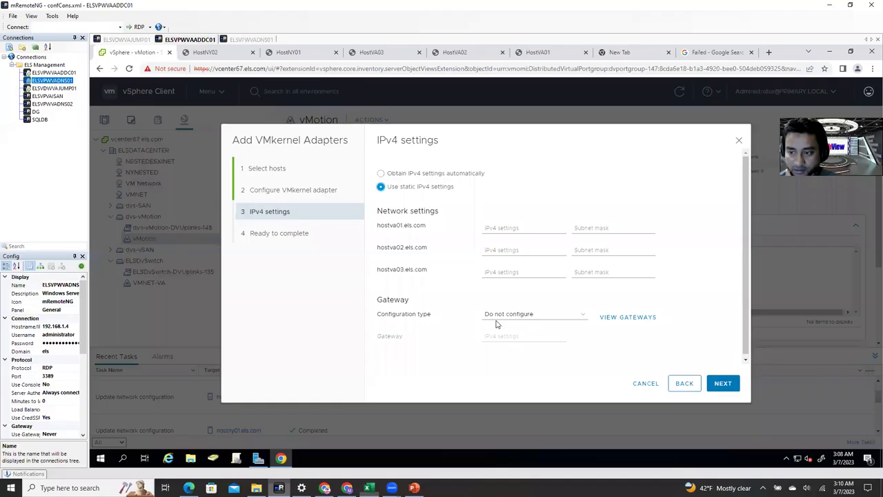
Give hostva01 the vMotion address 192.168.1.34 with subnet mask 255.255.255.0.
left_click(519, 228)
type("192.168")
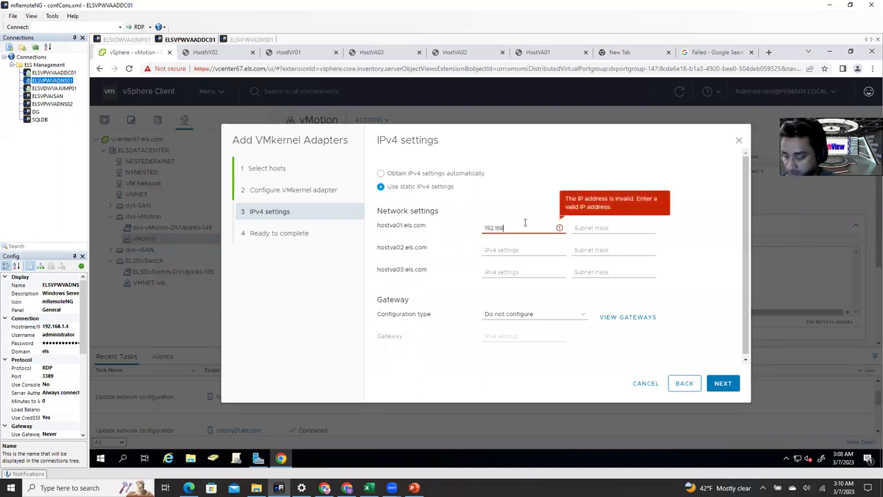
type(".1.3")
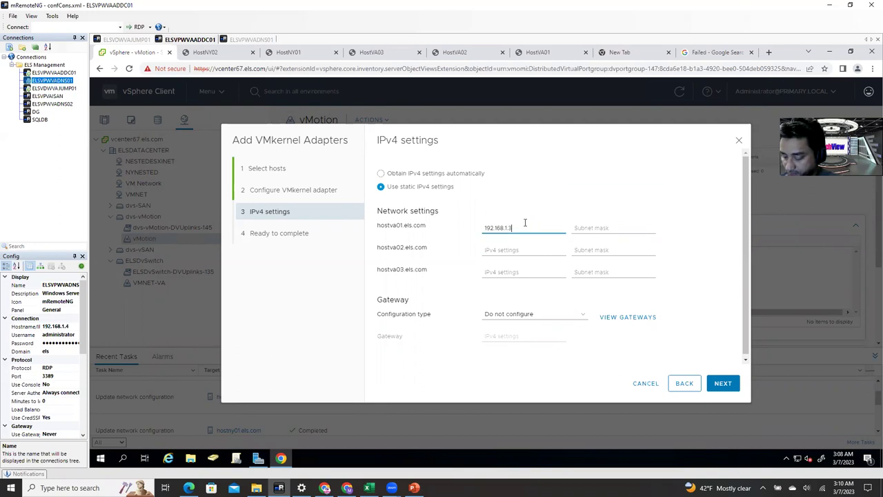
type("4.35")
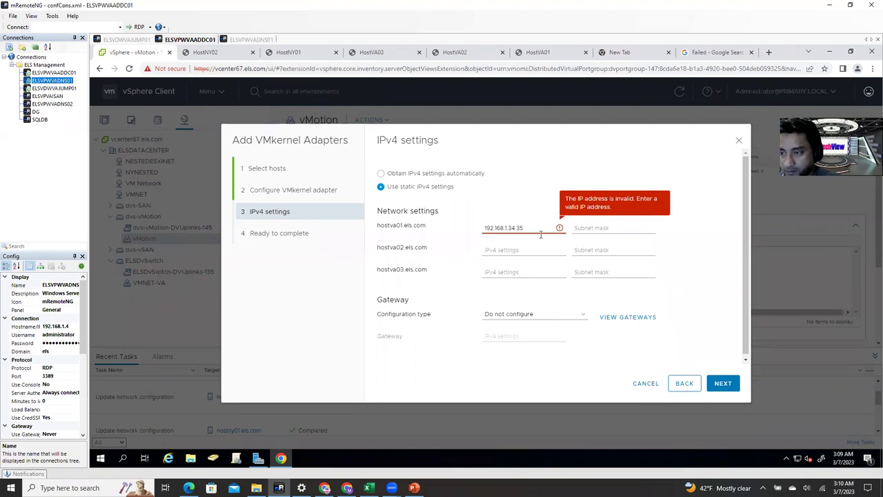
key("BackSpace")
key("BackSpace")
key("BackSpace")
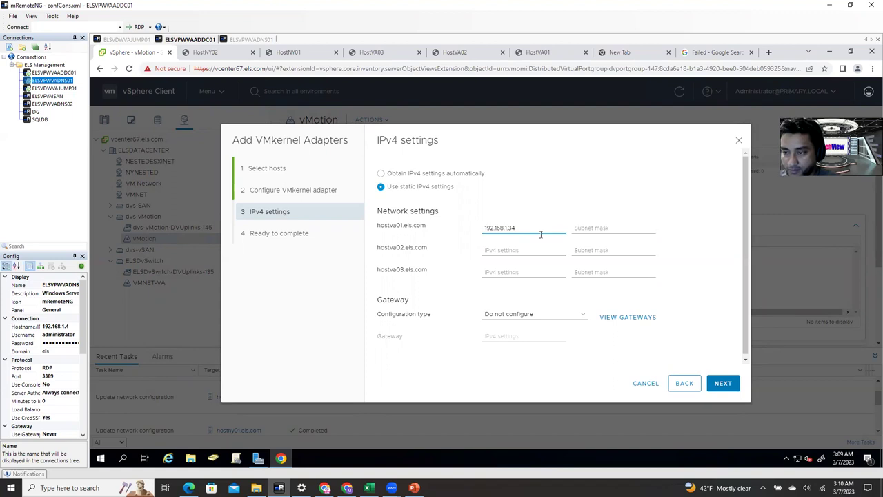
left_click(585, 227)
type("255.255.255.0")
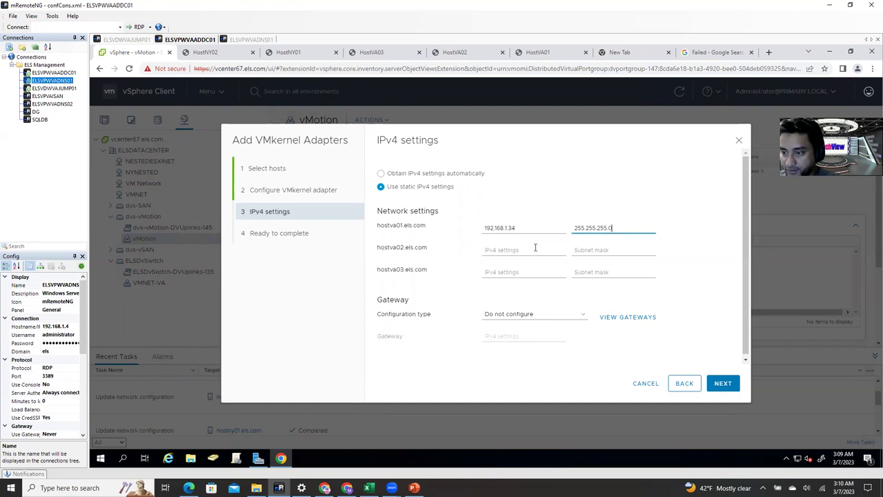
Assign hostva02 192.168.1.35 and hostva03 192.168.1.36, autofilling mask 255.255.255.0.
left_click(535, 248)
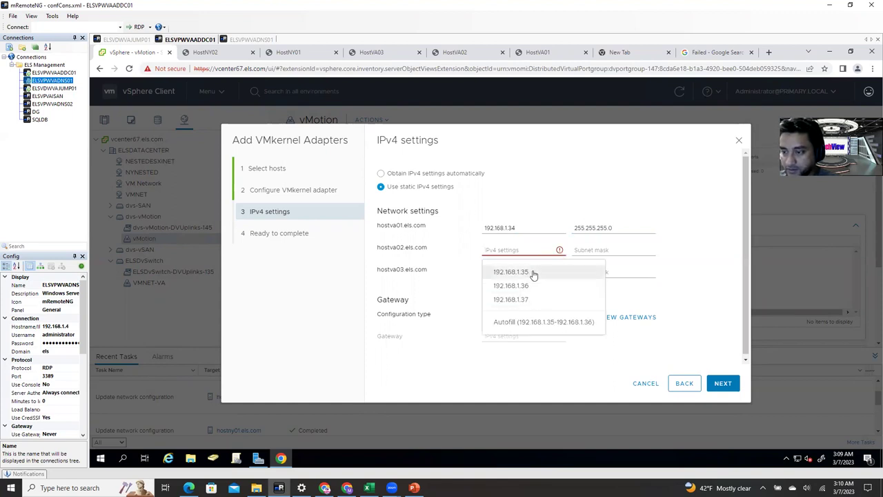
left_click(535, 272)
left_click(530, 270)
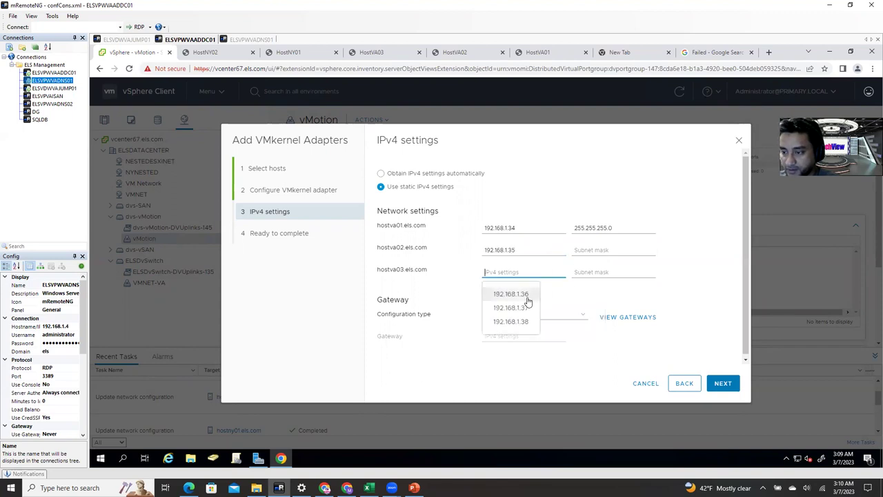
left_click(528, 295)
left_click(611, 249)
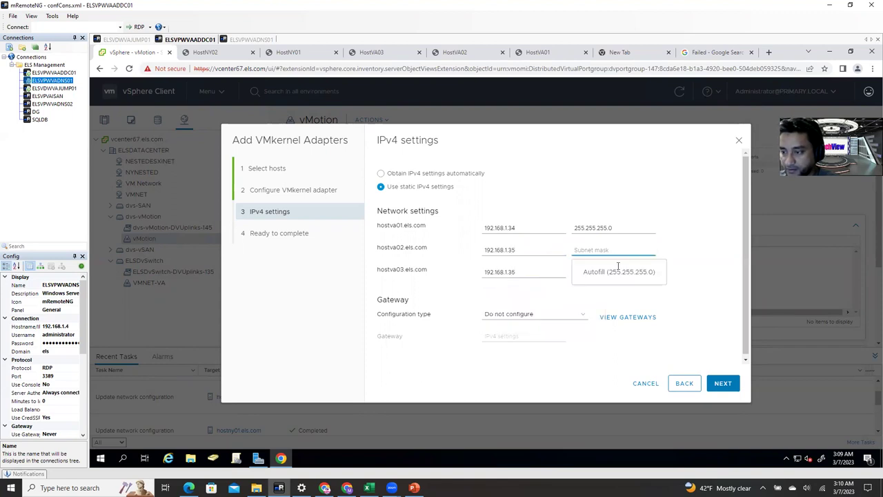
left_click(617, 271)
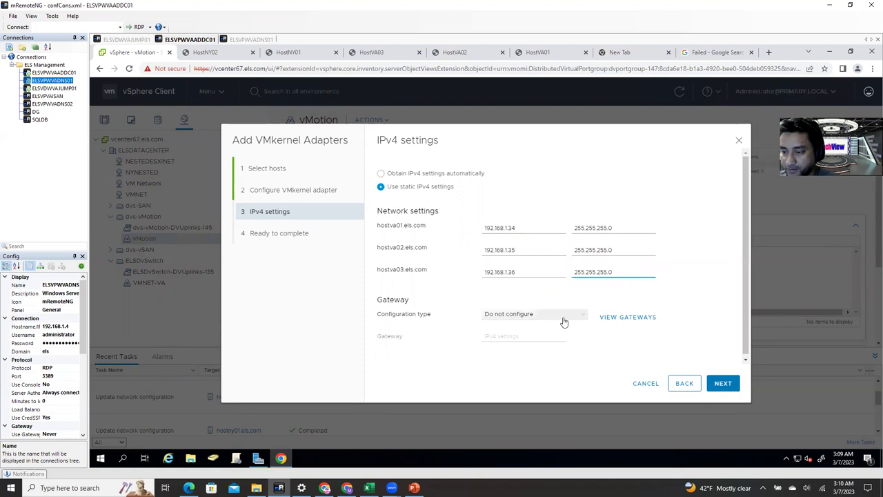
Set the gateway configuration type to 'Configure on VMkernel adapters'.
left_click(538, 316)
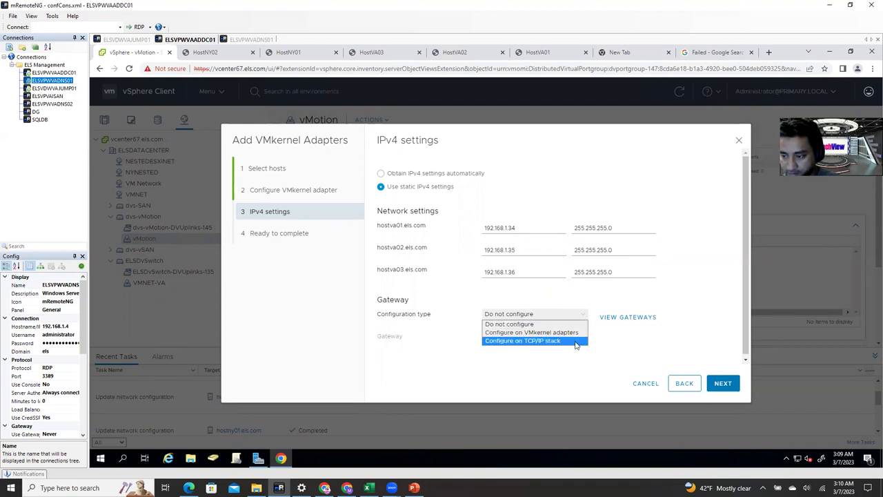
left_click(620, 318)
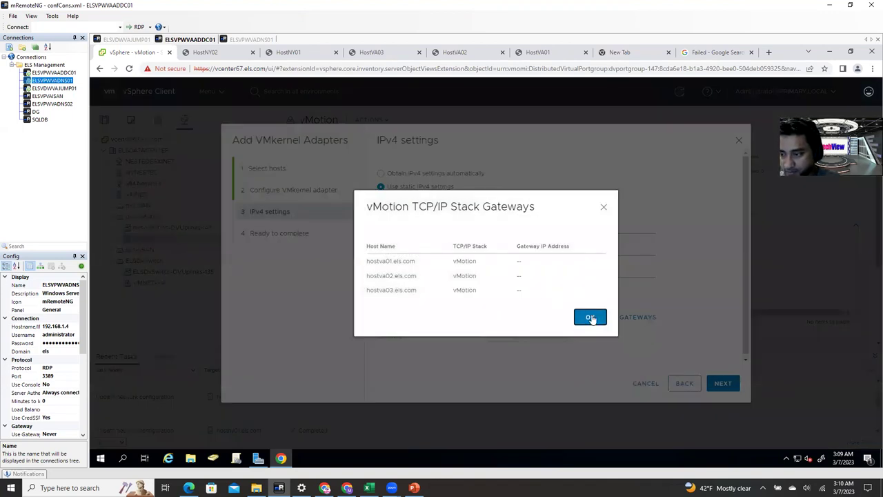
left_click(590, 317)
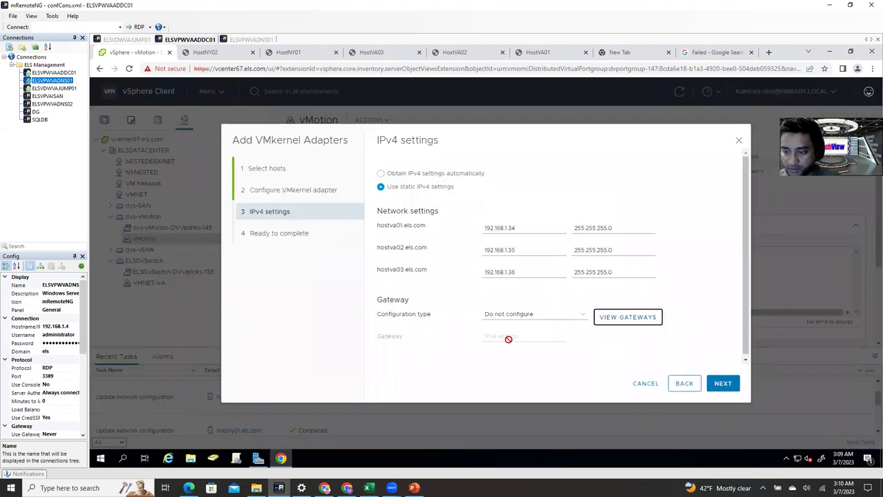
left_click(526, 316)
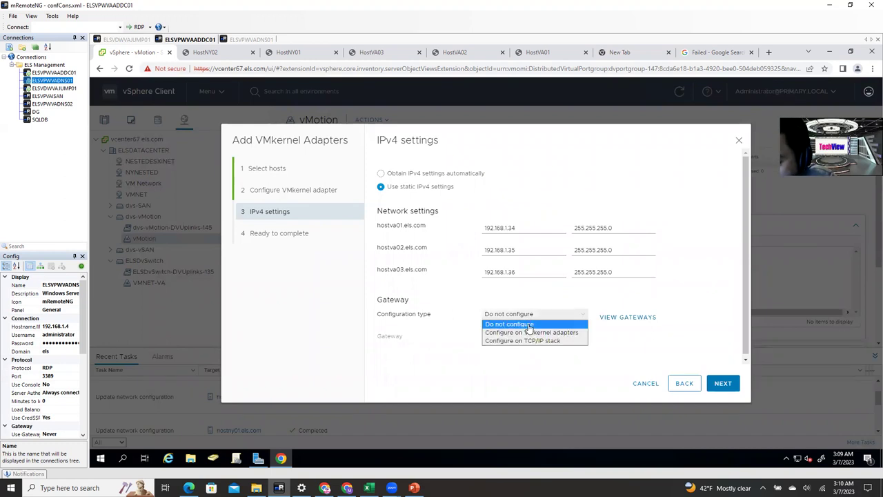
left_click(548, 332)
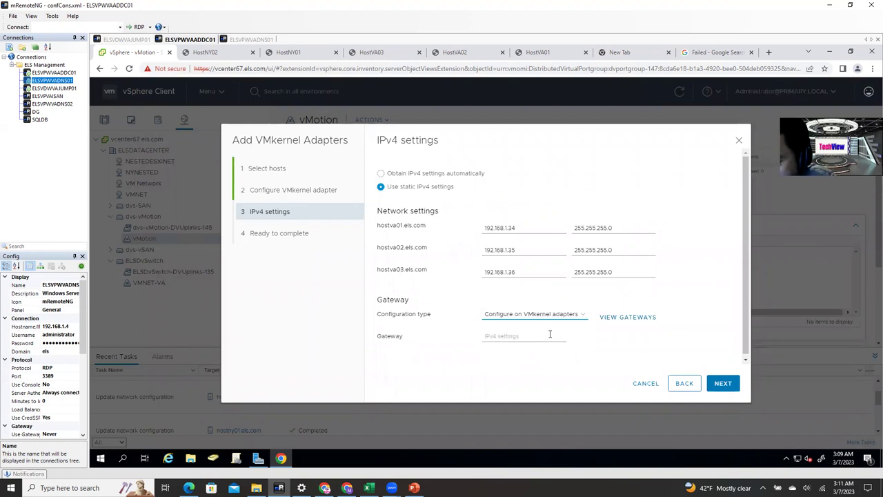
left_click(567, 317)
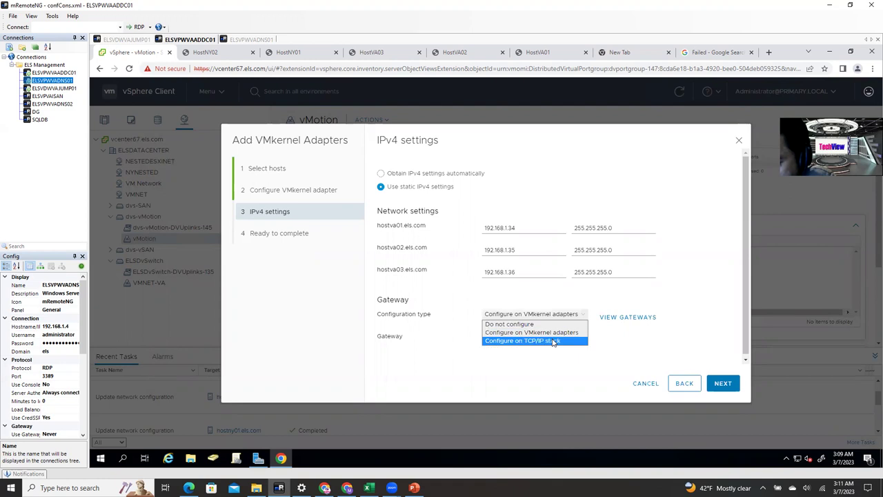
left_click(554, 341)
left_click(567, 316)
key("Escape")
left_click(557, 325)
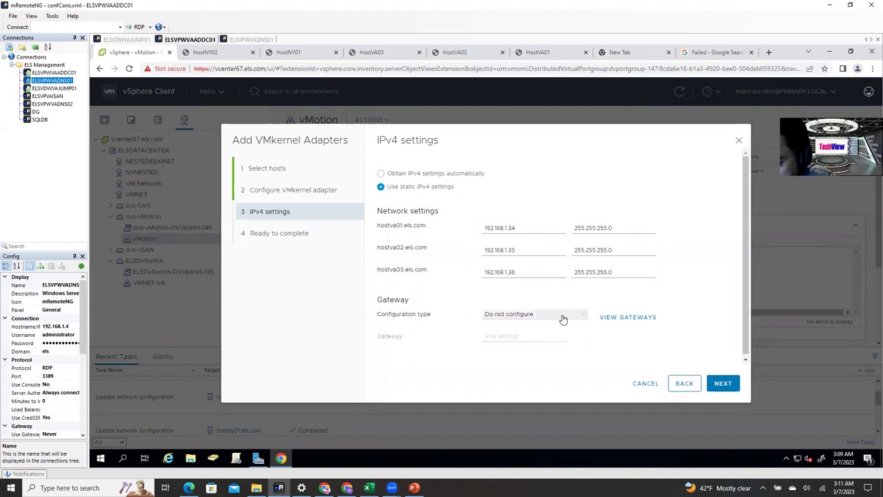
left_click(564, 319)
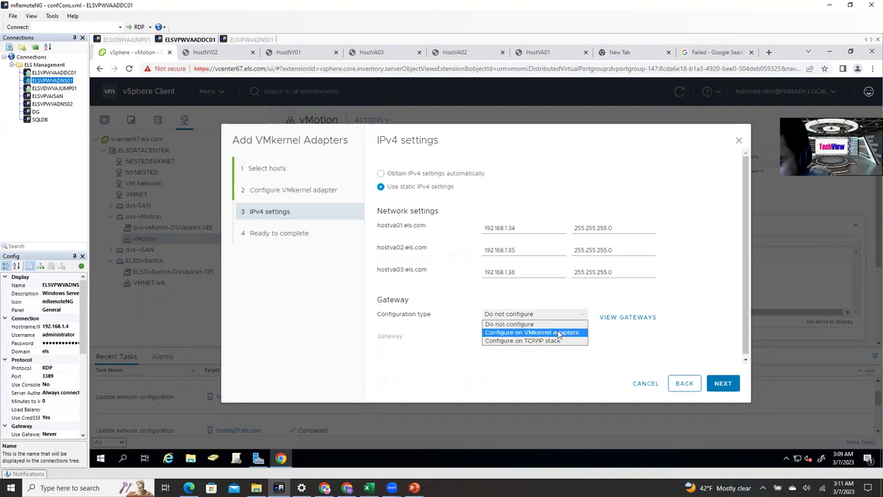
left_click(558, 331)
Enter default gateway 192.168.1.1 and finish creating the three vMotion adapters.
left_click(542, 340)
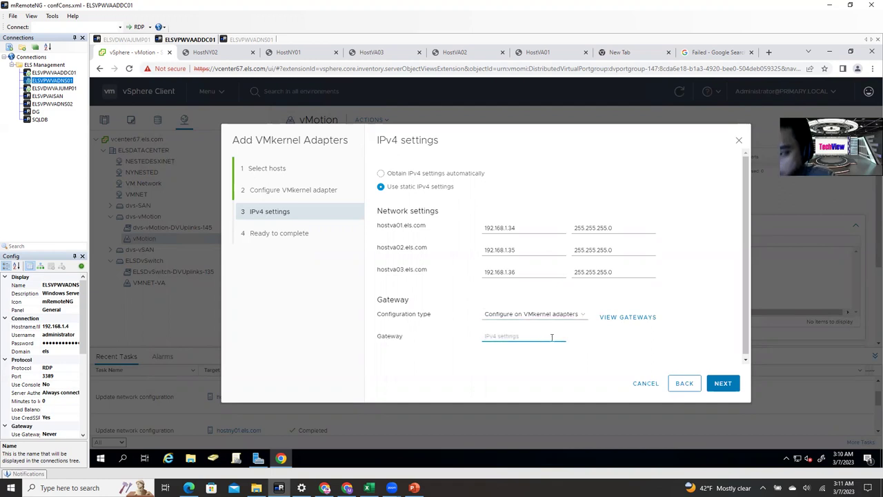
type("192.168.1")
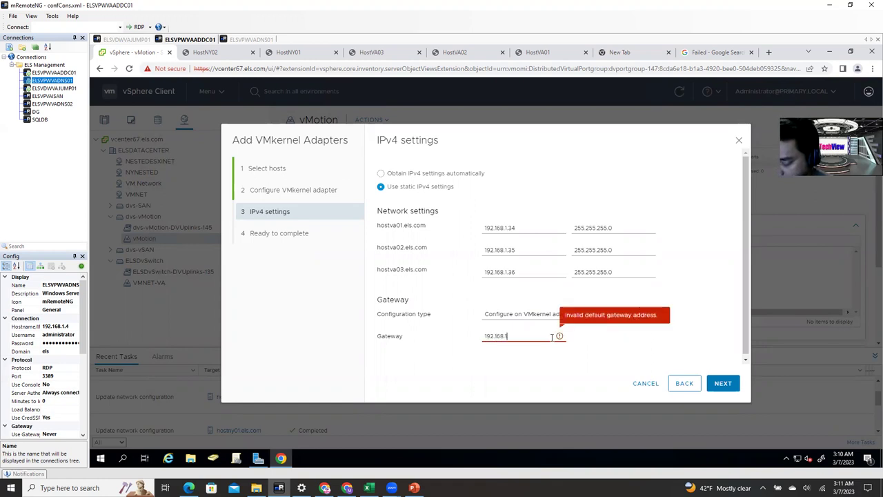
type(".4")
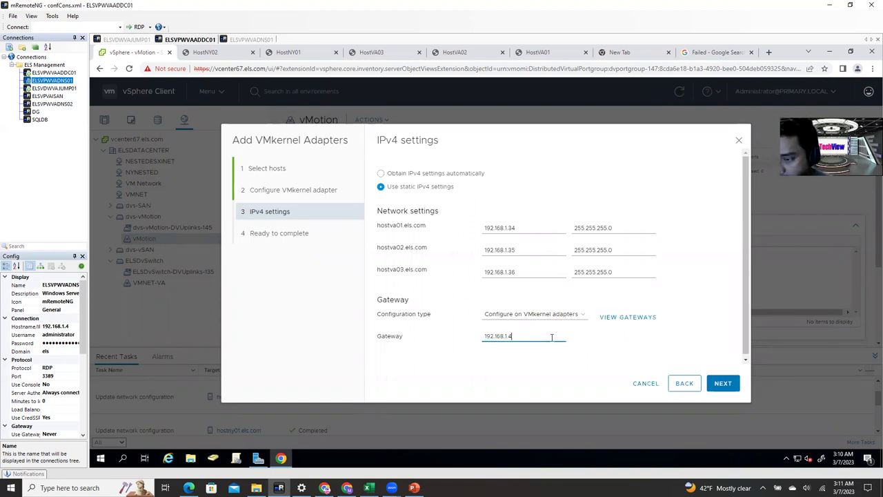
key("BackSpace")
type("1")
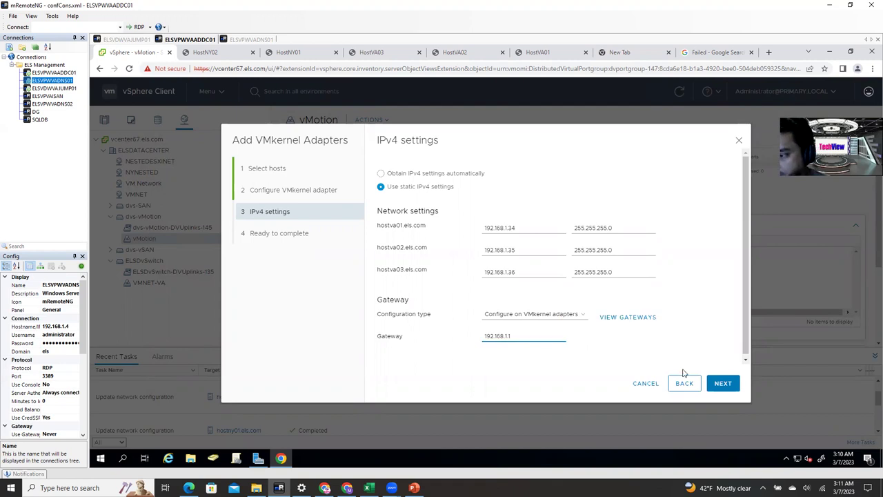
left_click(724, 384)
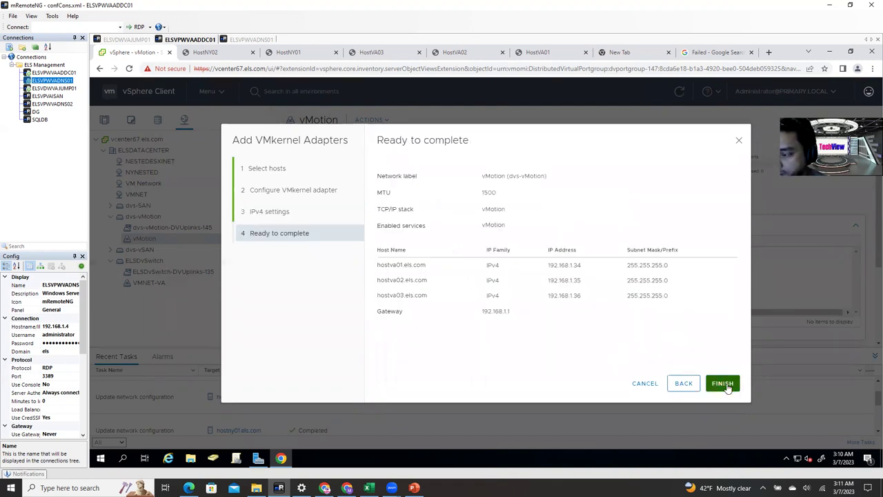
left_click(724, 385)
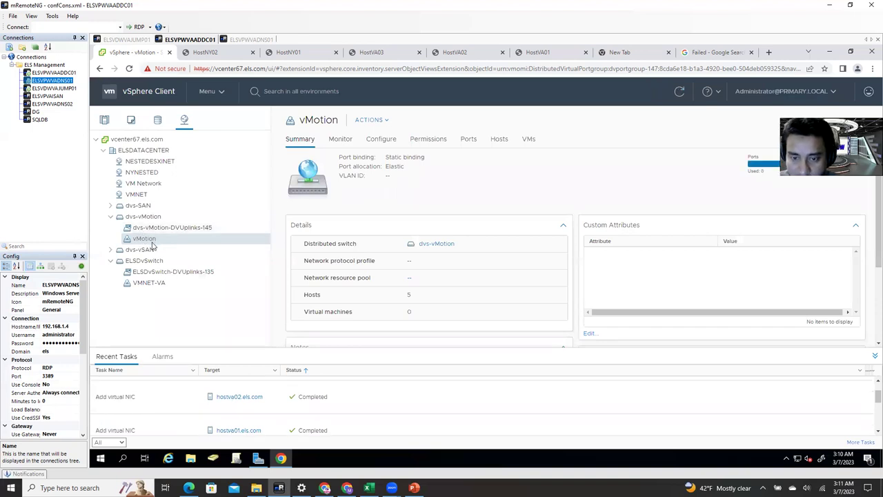
Start adding VMkernel adapters on the vMotion port group for hostny01 and hostny02.
right_click(153, 243)
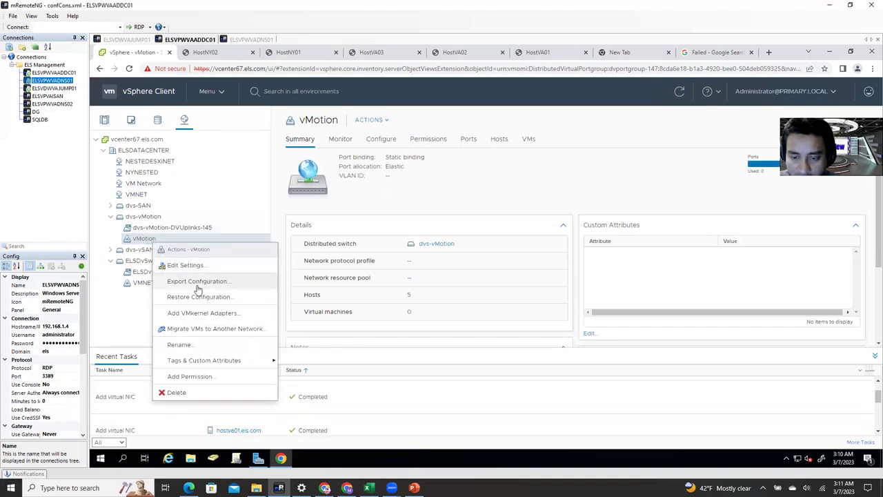
left_click(254, 311)
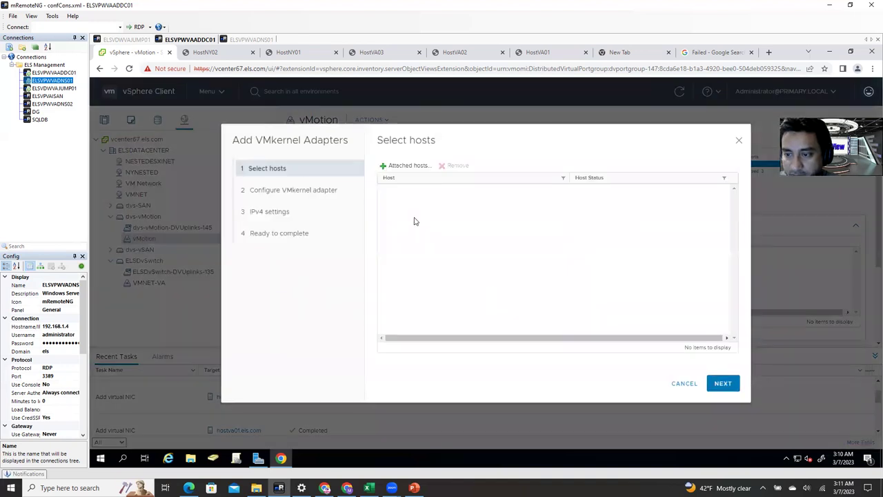
left_click(391, 166)
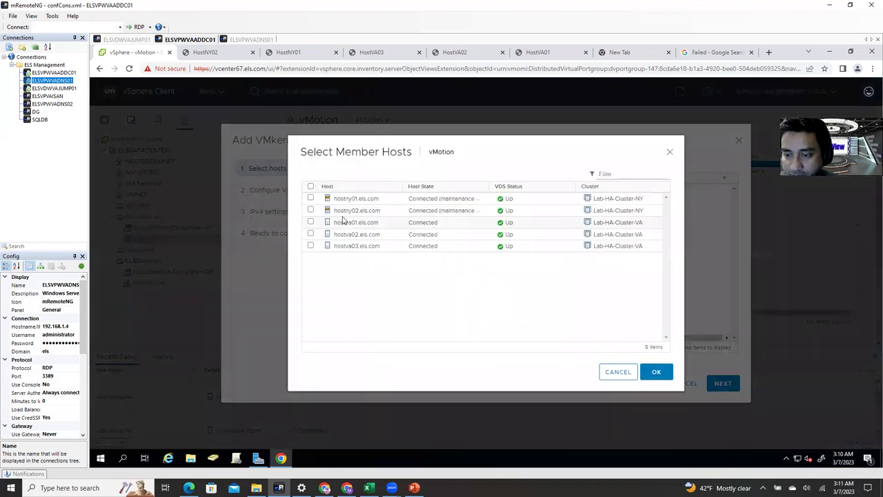
left_click(311, 198)
left_click(311, 209)
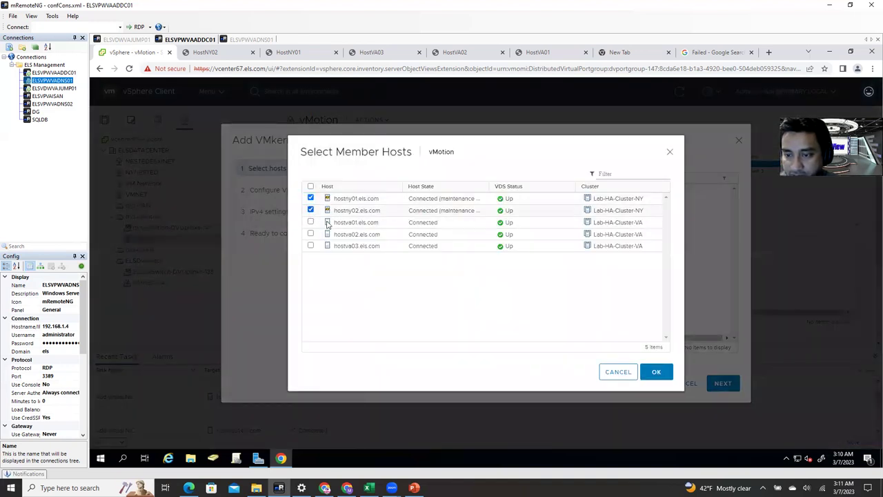
left_click(658, 373)
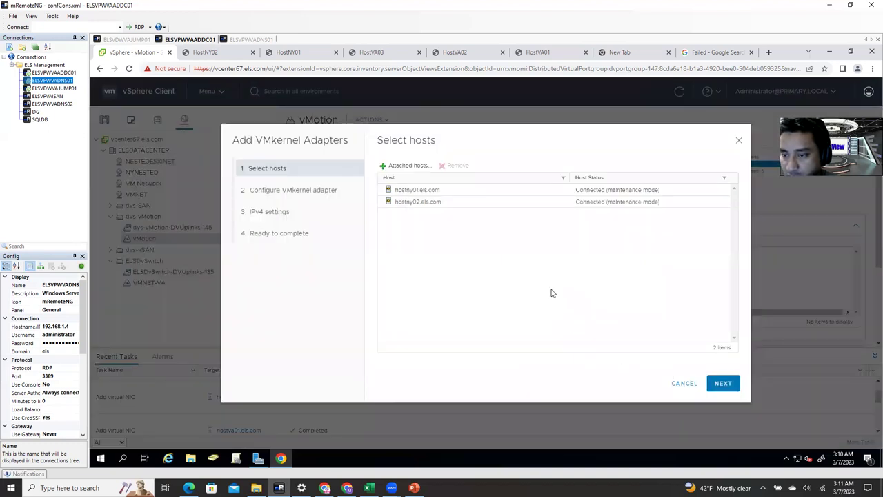
left_click(721, 384)
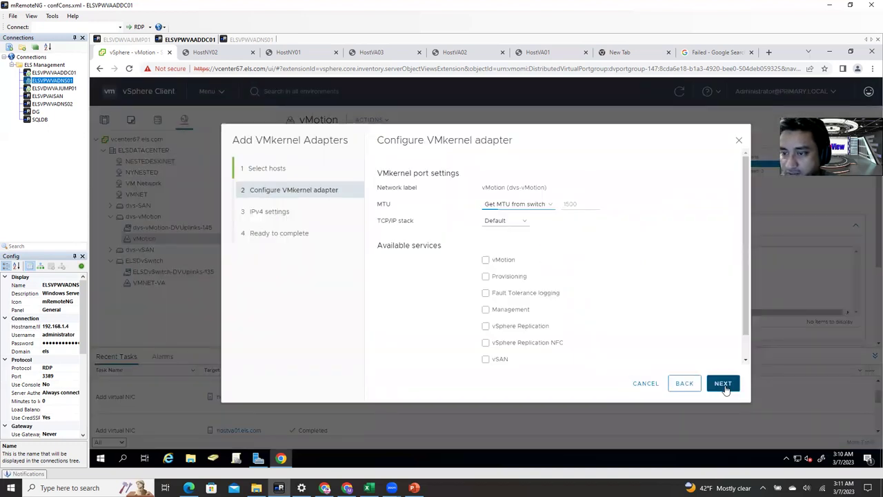
Use the vMotion TCP/IP stack with static IPv4 and begin hostny01's address.
left_click(516, 221)
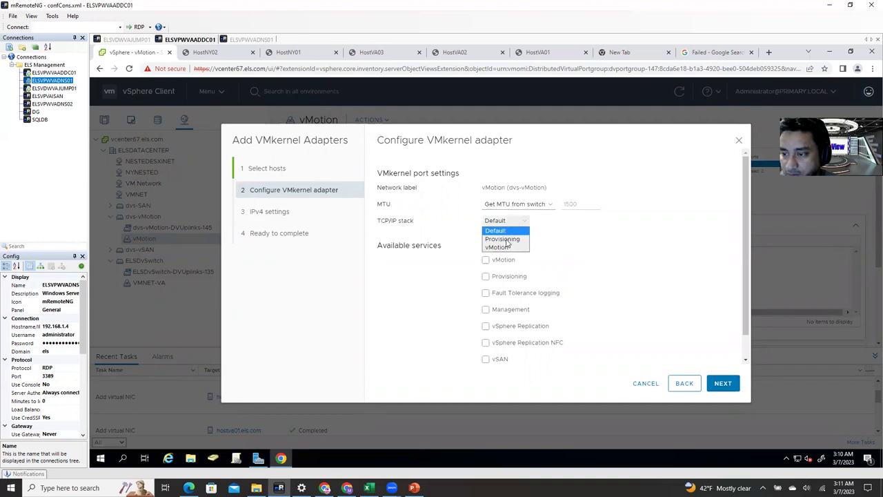
left_click(507, 248)
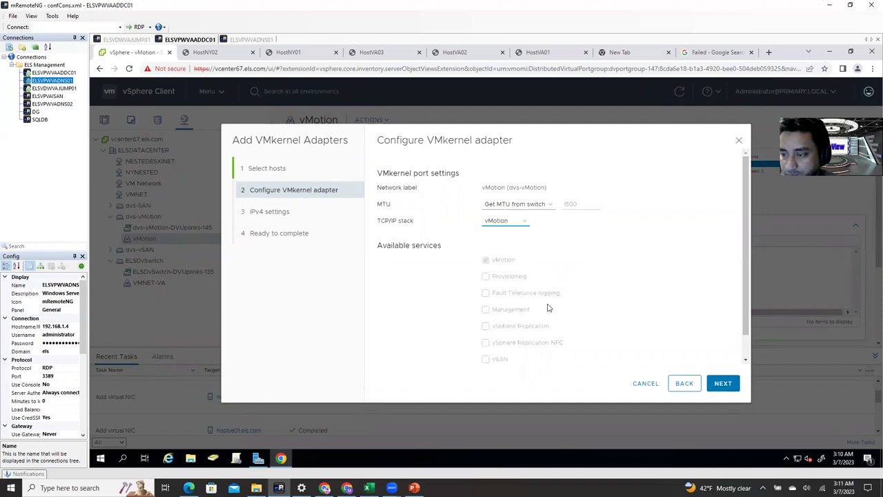
left_click(735, 383)
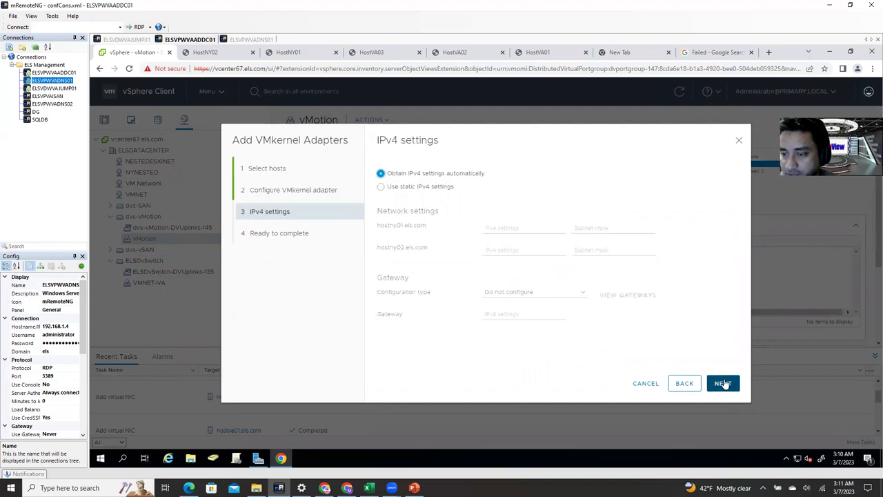
left_click(383, 187)
left_click(500, 228)
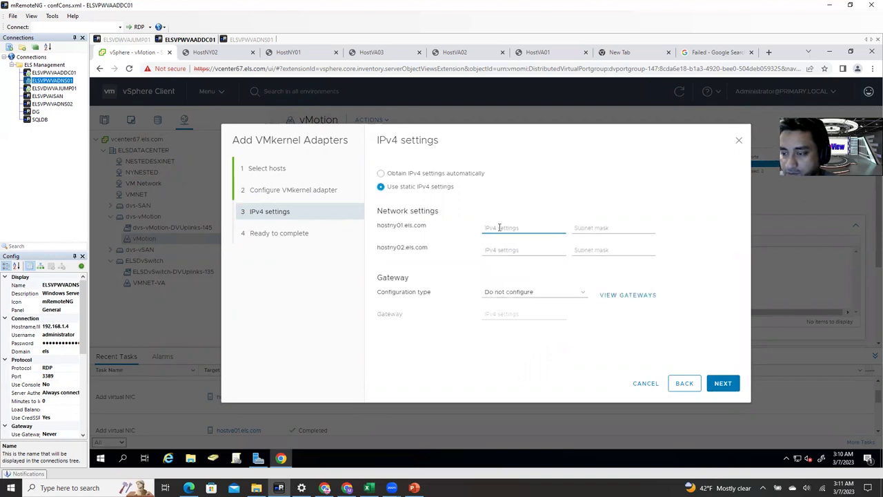
type("10.15.0.")
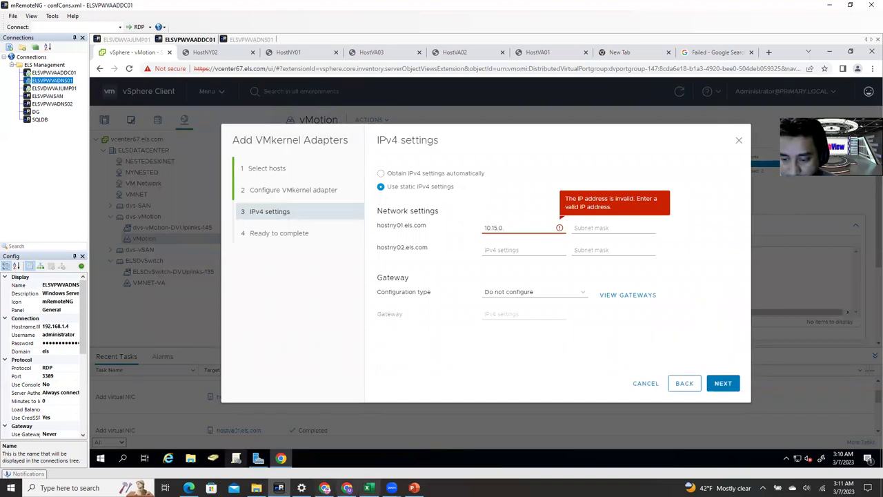
left_click(369, 488)
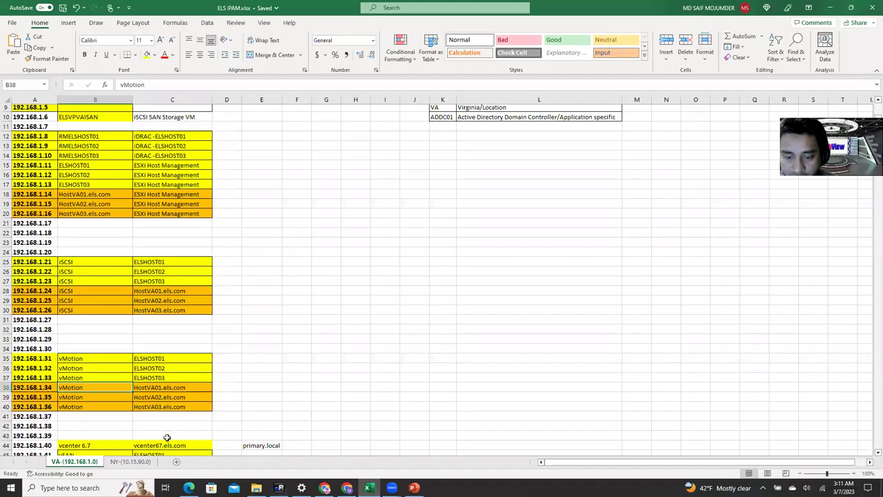
Check the NY hosts' vMotion addresses 10.15.90.34 and .35 on the NY-(10.15.90.0) sheet.
left_click(131, 461)
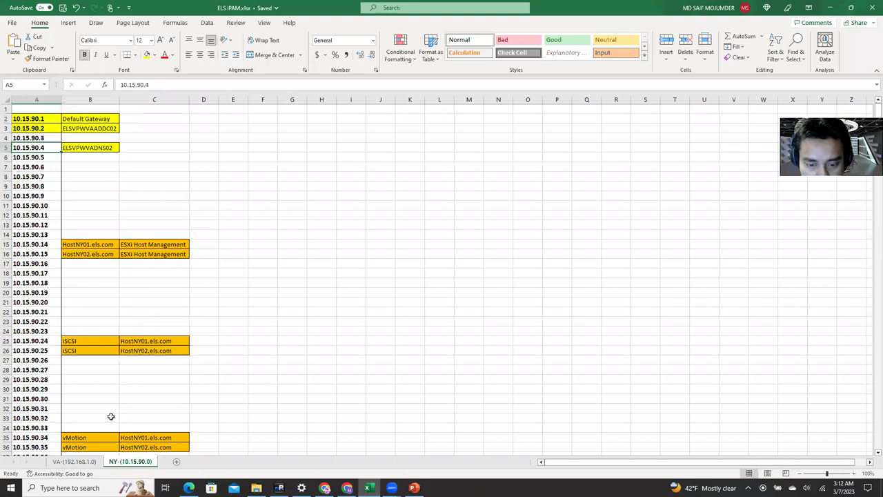
scroll(110, 416, "down", 2)
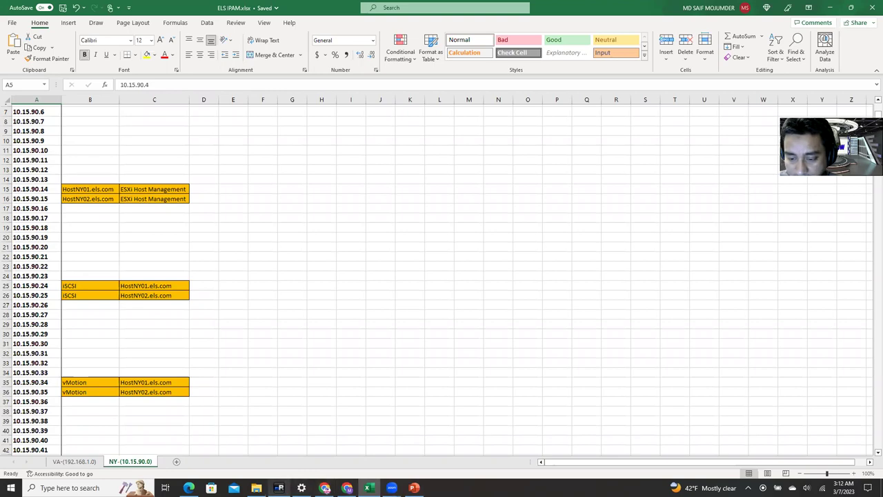
left_click(278, 488)
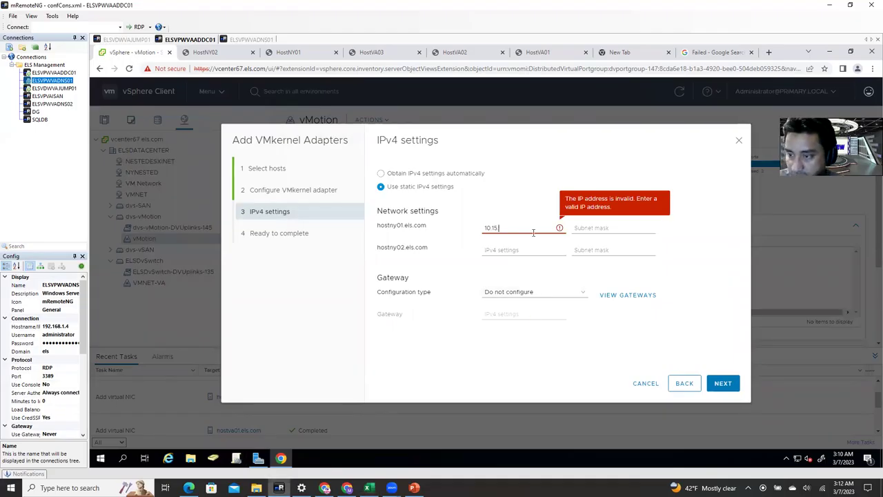
Give hostny01 10.15.90.34 and hostny02 10.15.90.35, both with mask 255.255.255.0.
left_click(533, 232)
type("10.15.90.34")
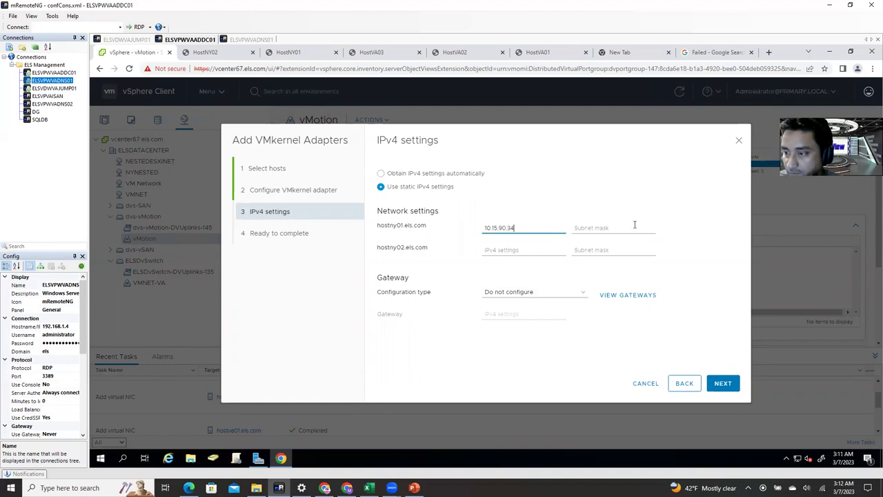
left_click(630, 229)
type("255.255.255")
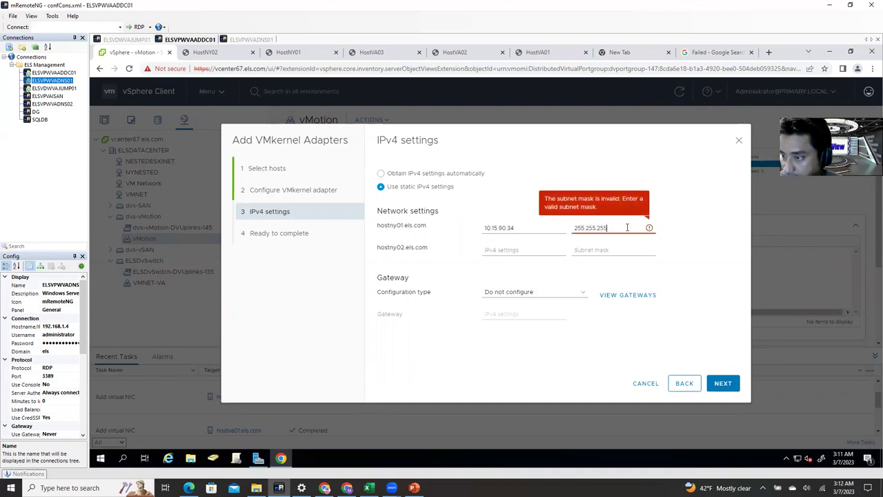
type(".0")
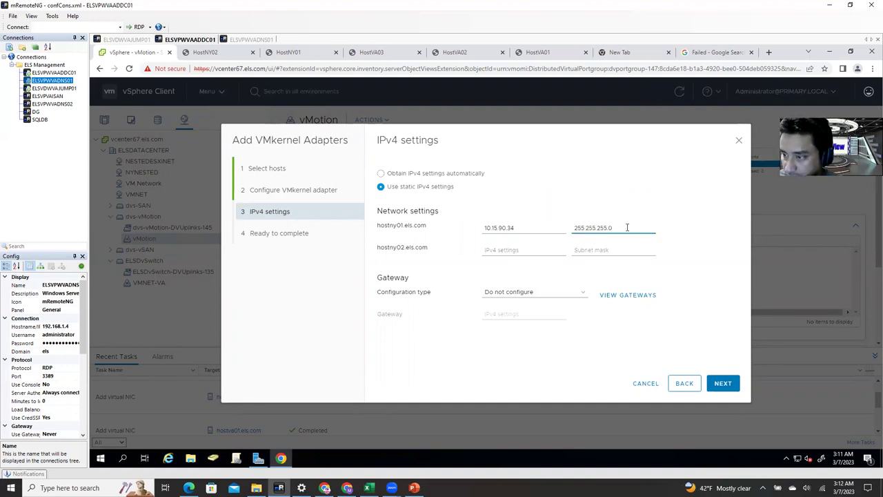
left_click(527, 250)
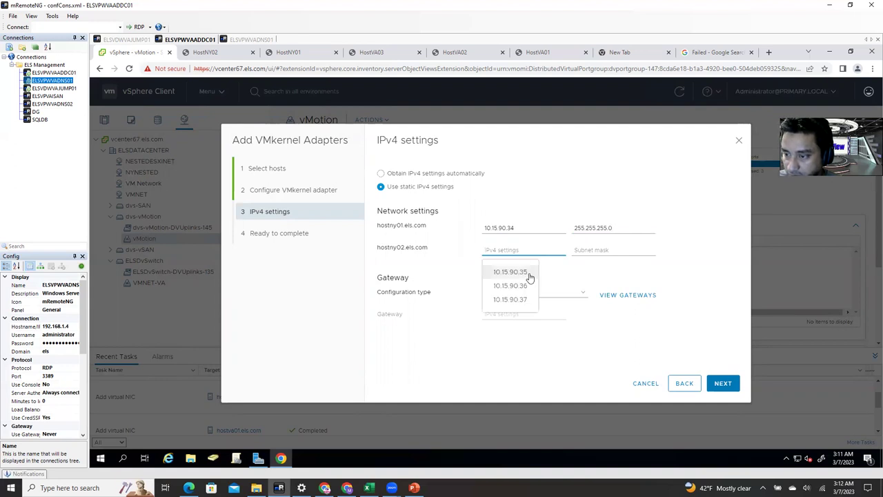
left_click(530, 276)
left_click(588, 252)
left_click(614, 271)
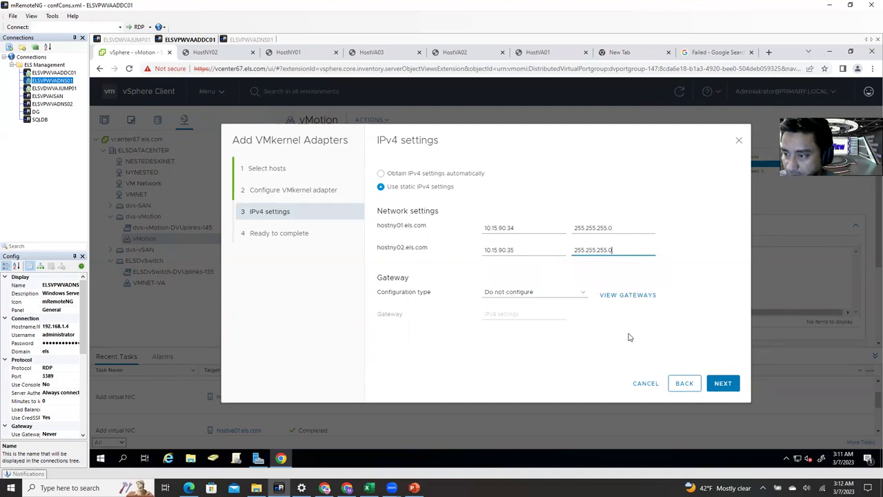
Configure gateway 10.15.90.1 on the VMkernel adapters and advance to Ready to complete.
left_click(556, 296)
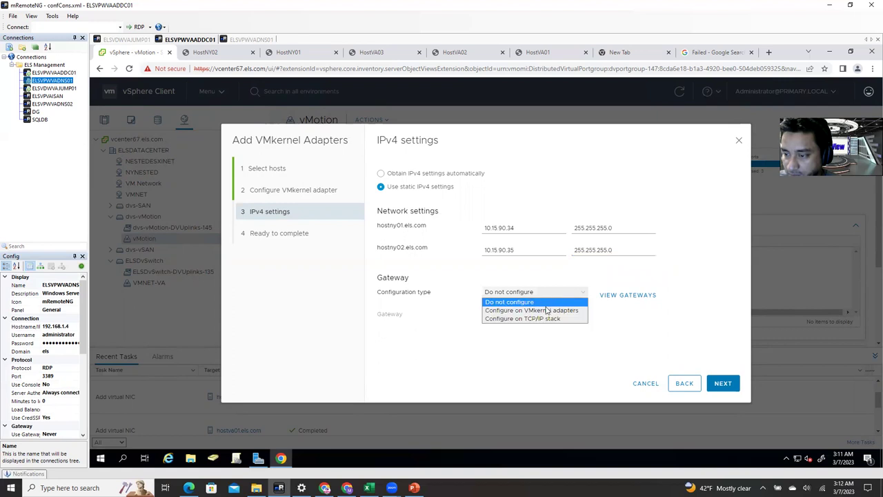
left_click(536, 310)
left_click(536, 313)
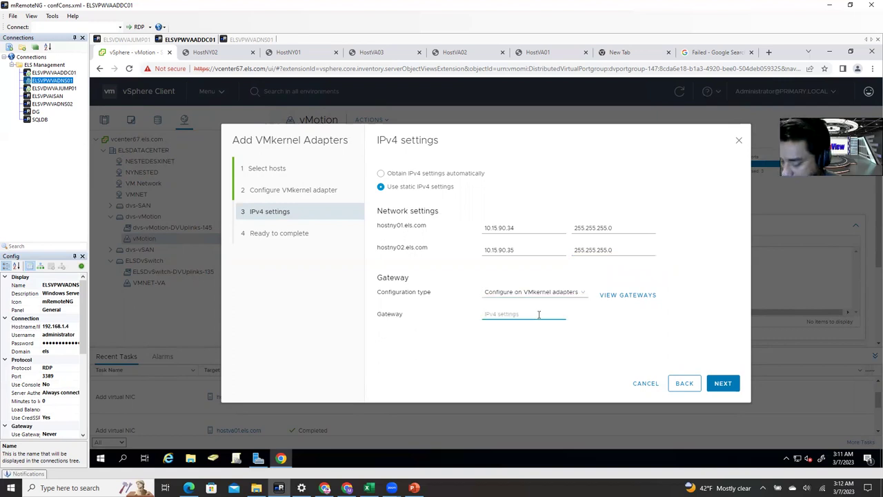
type("10.15.90")
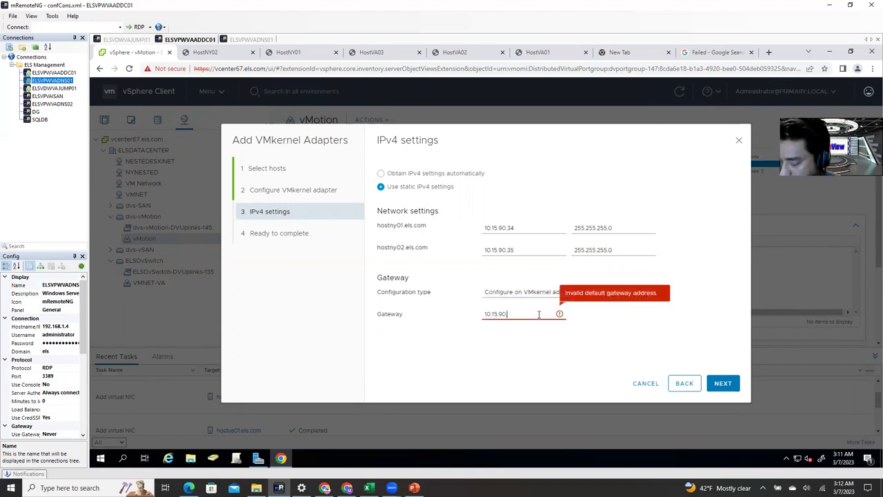
type(".1")
left_click(725, 383)
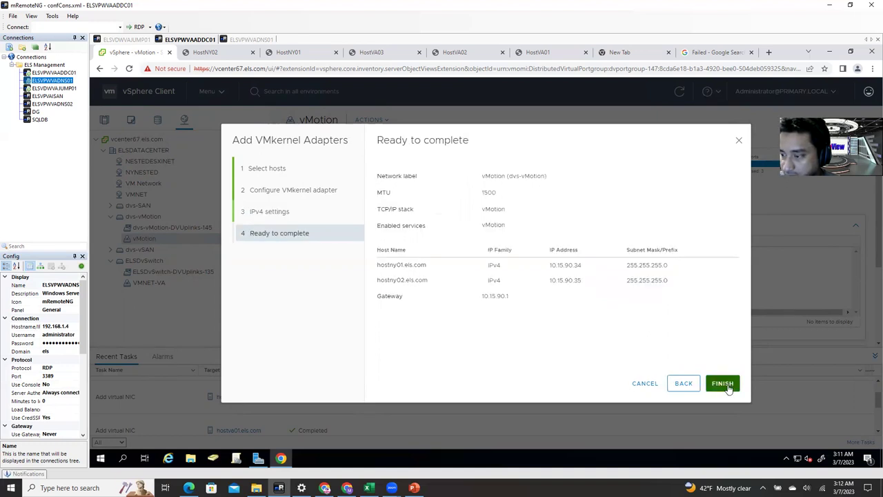
Finish the NY hosts' vMotion adapters, then bring up the iSCSI port group's actions under dvs-SAN.
left_click(724, 384)
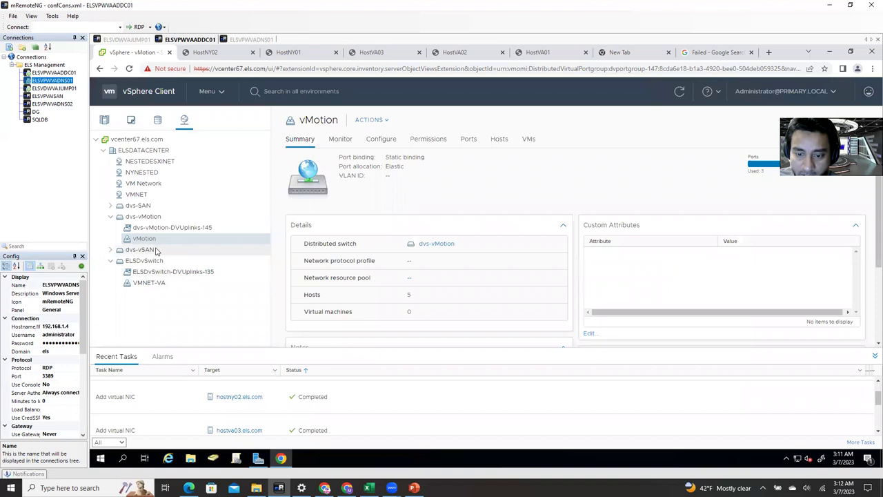
left_click(146, 206)
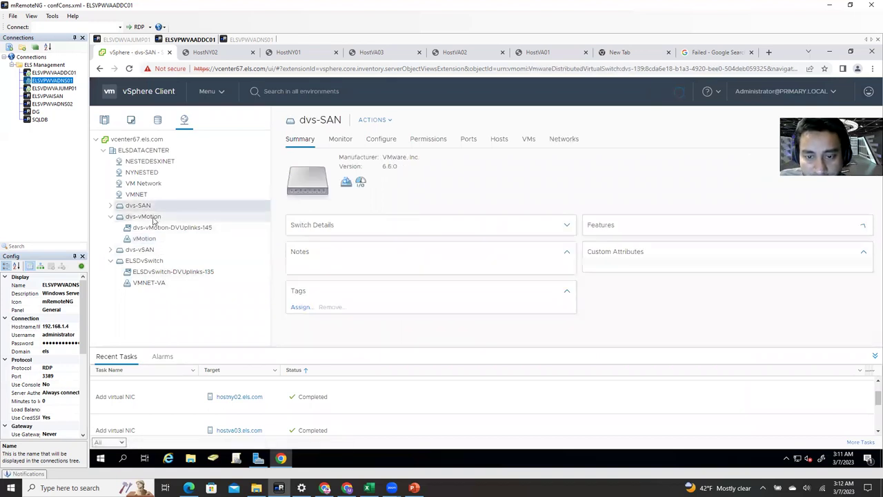
right_click(156, 209)
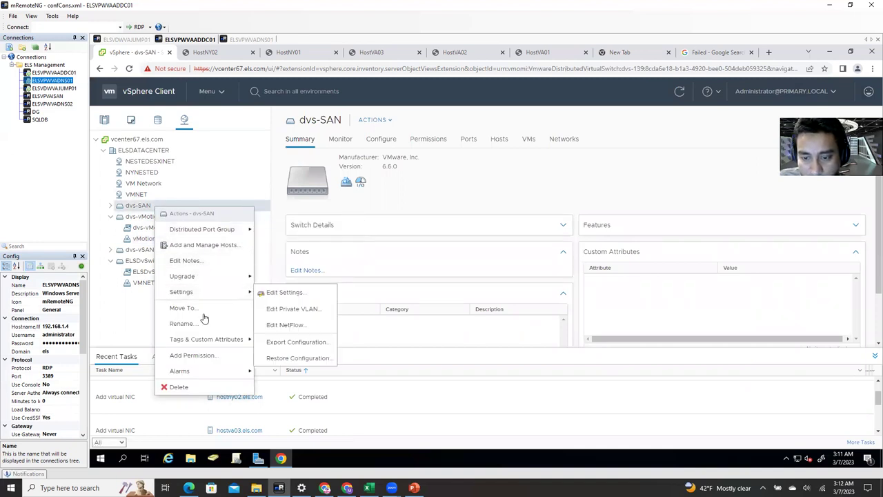
left_click(110, 206)
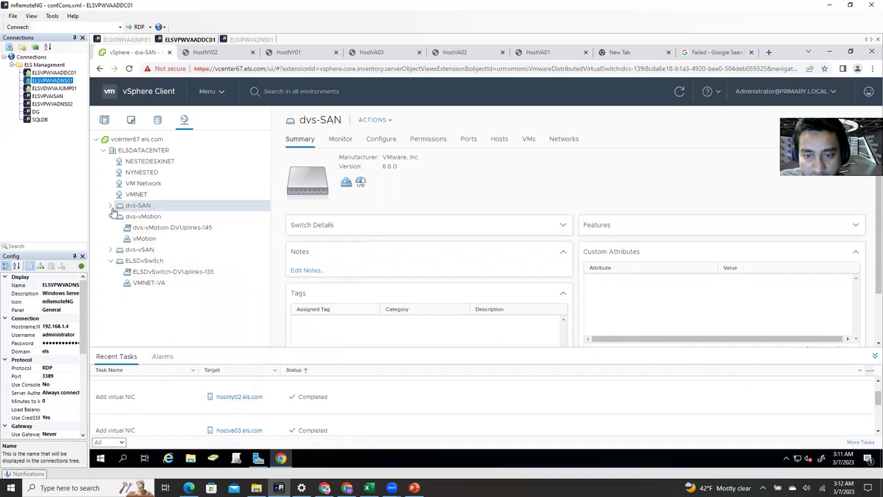
left_click(140, 217)
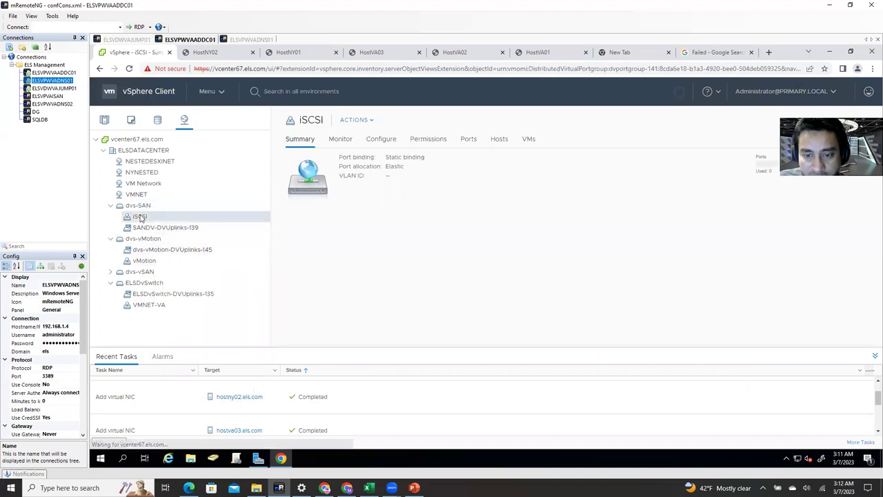
right_click(140, 217)
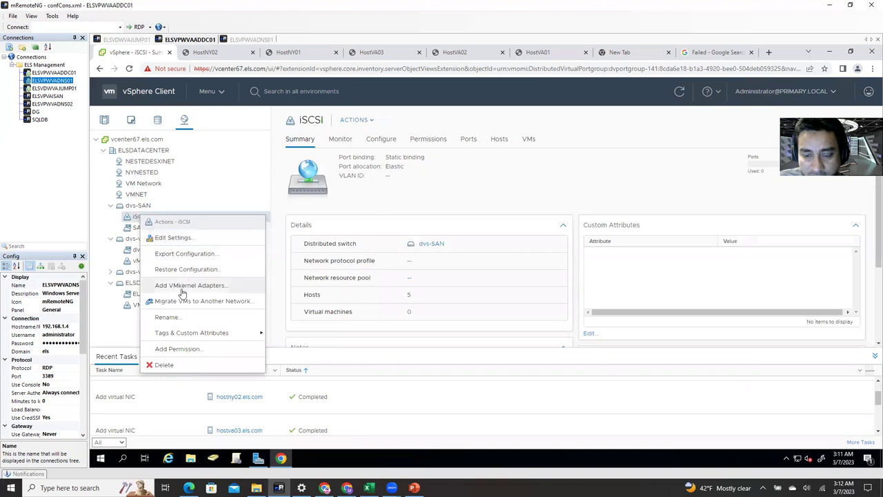
left_click(228, 286)
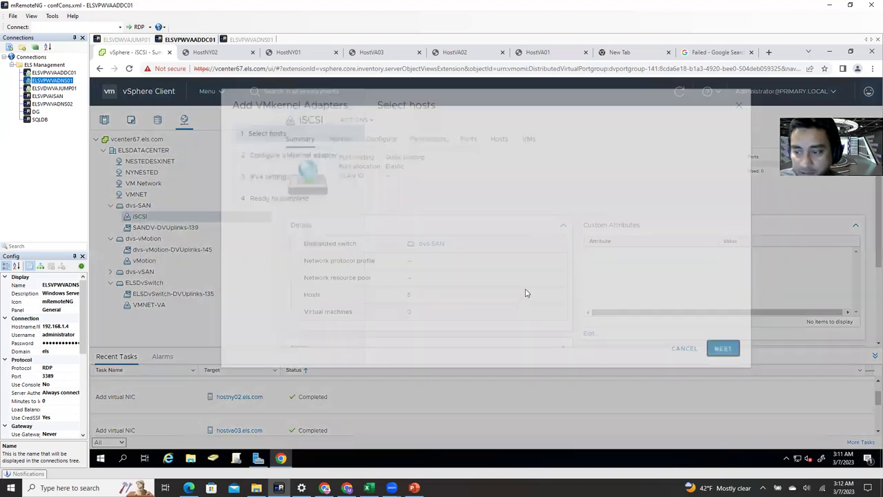
left_click(402, 166)
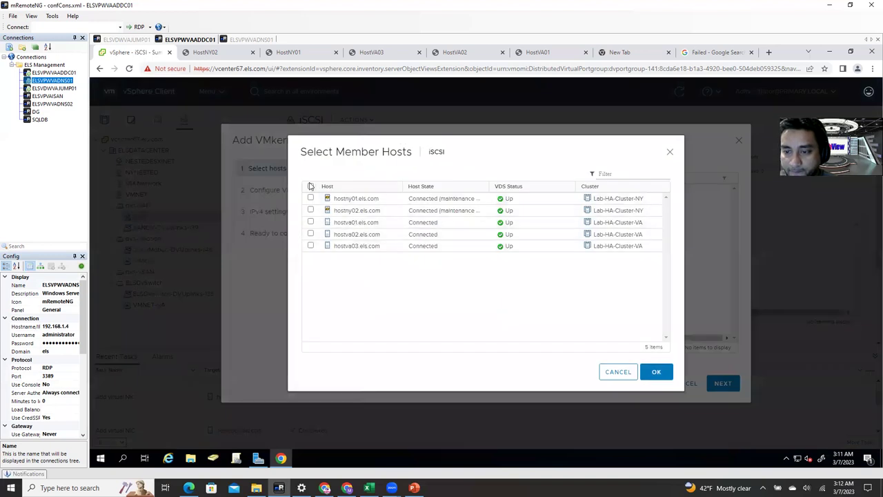
left_click(311, 187)
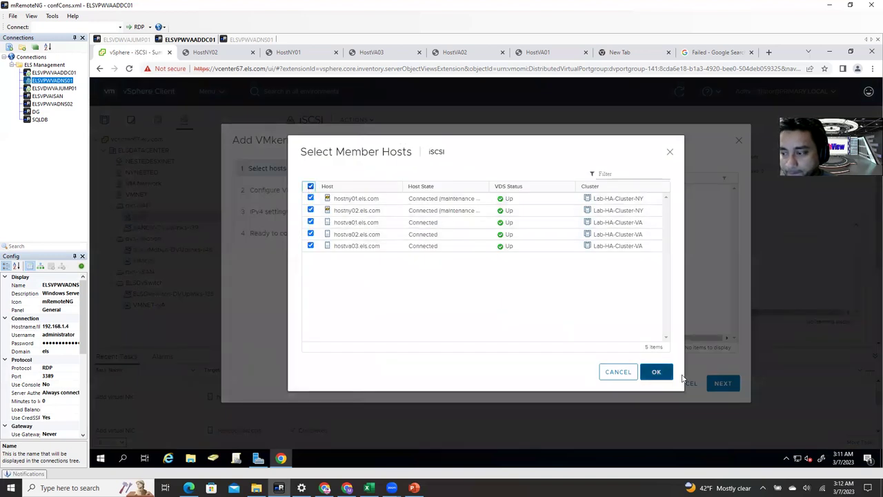
left_click(661, 372)
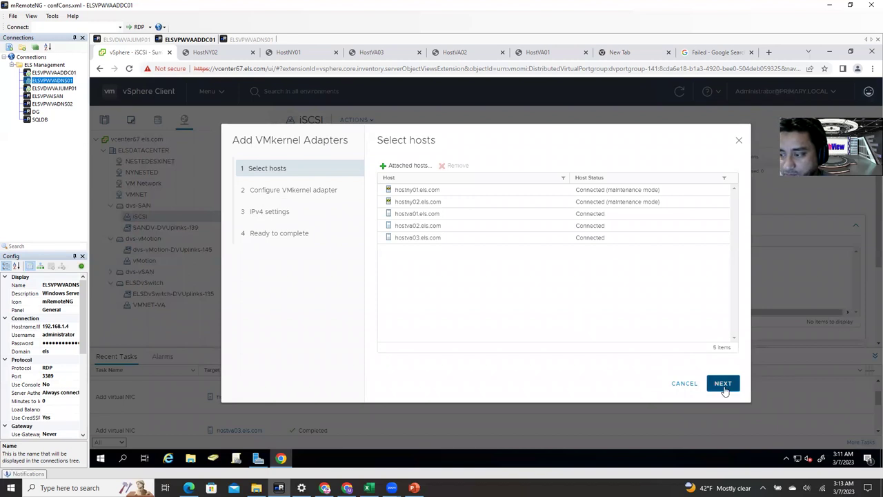
left_click(722, 383)
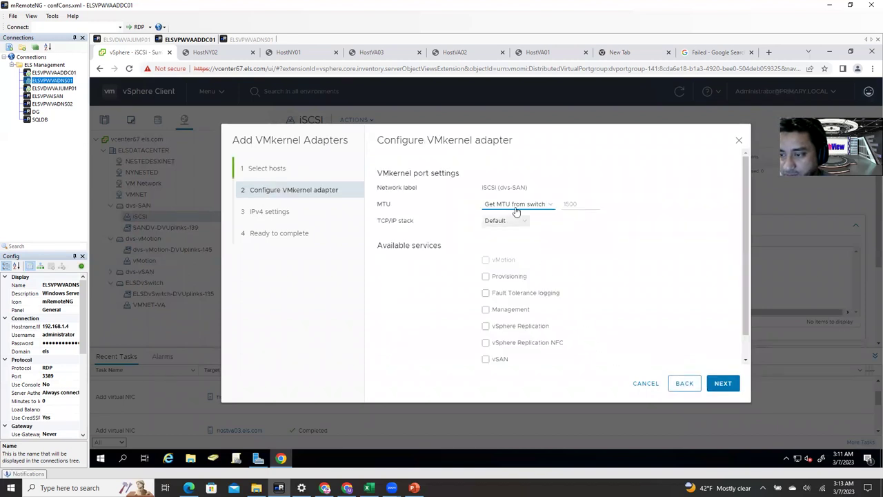
left_click(516, 206)
left_click(516, 215)
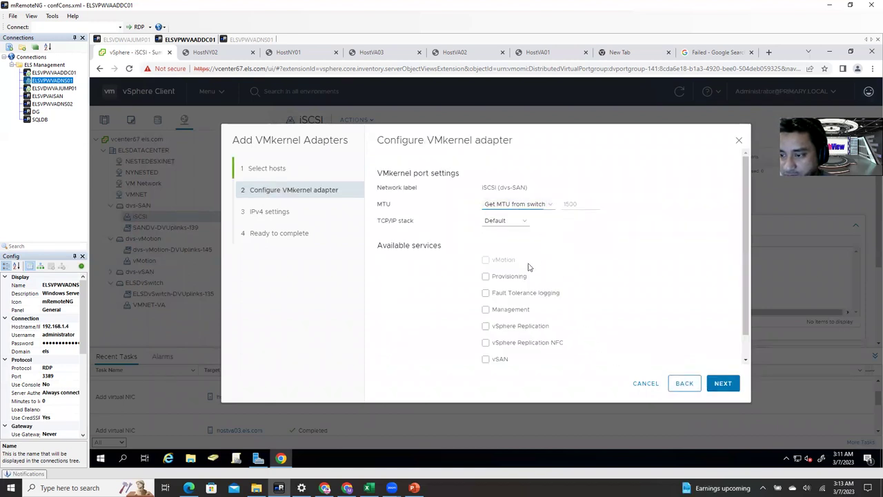
left_click(533, 207)
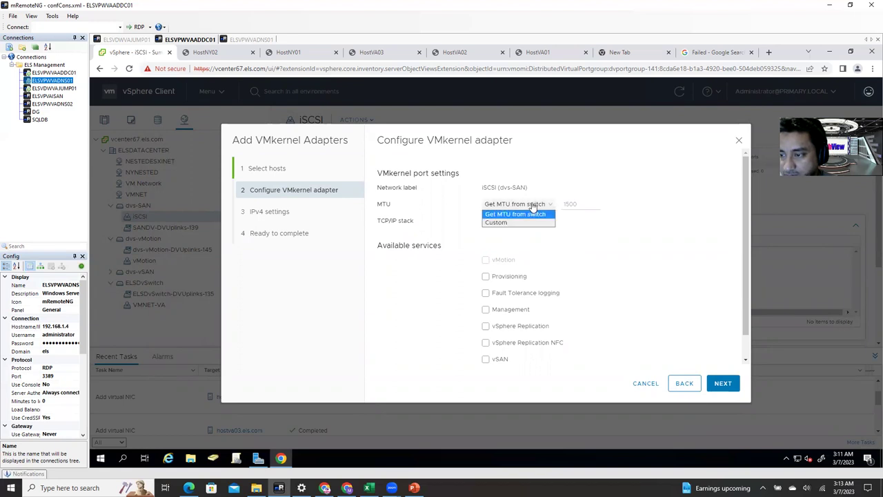
left_click(532, 206)
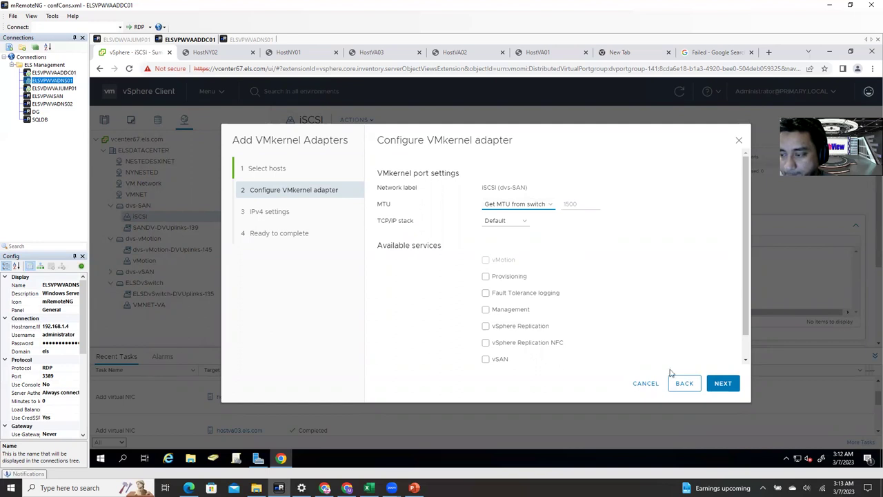
left_click(724, 387)
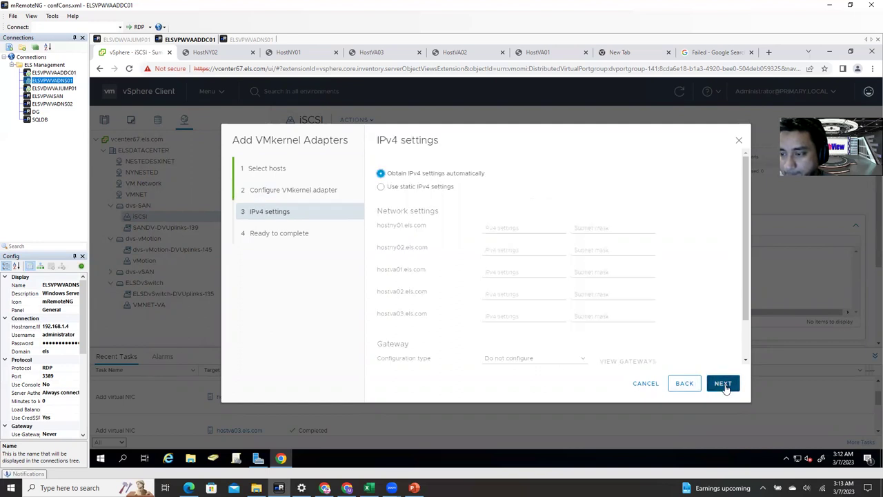
left_click(428, 187)
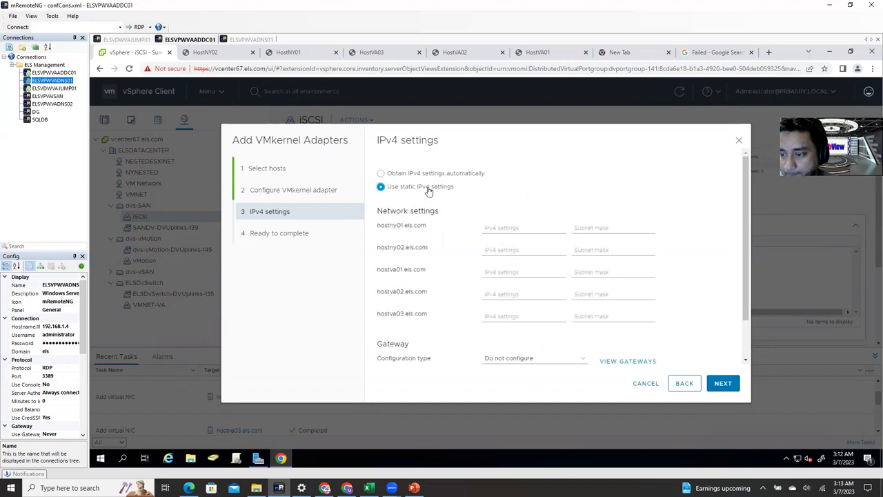
left_click(548, 359)
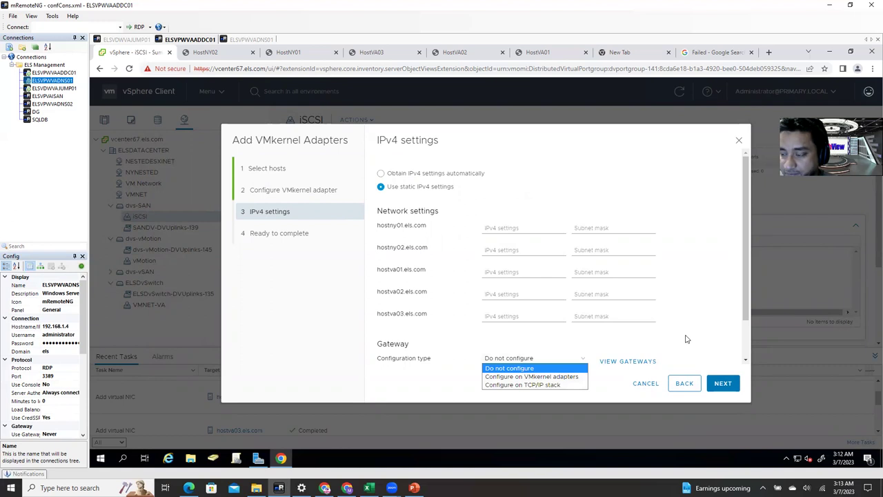
left_click(645, 384)
left_click(645, 384)
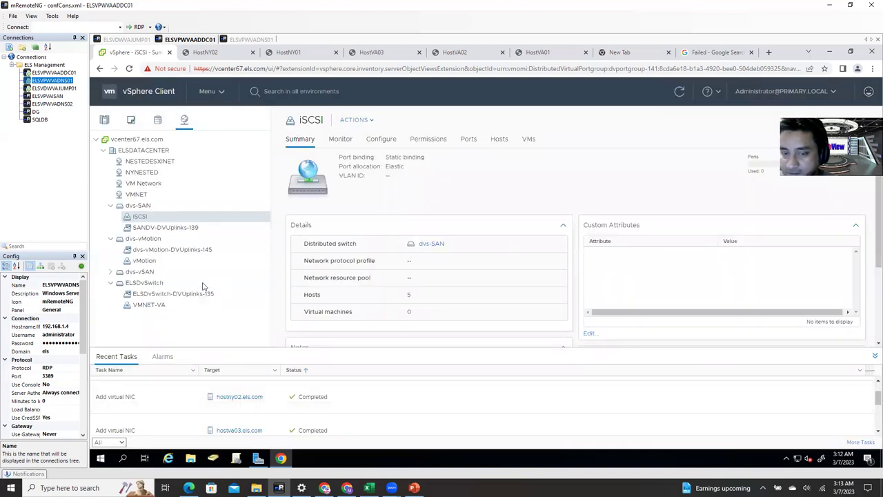
Start adding VMkernel adapters on the iSCSI port group for hostva01, hostva02 and hostva03.
right_click(166, 217)
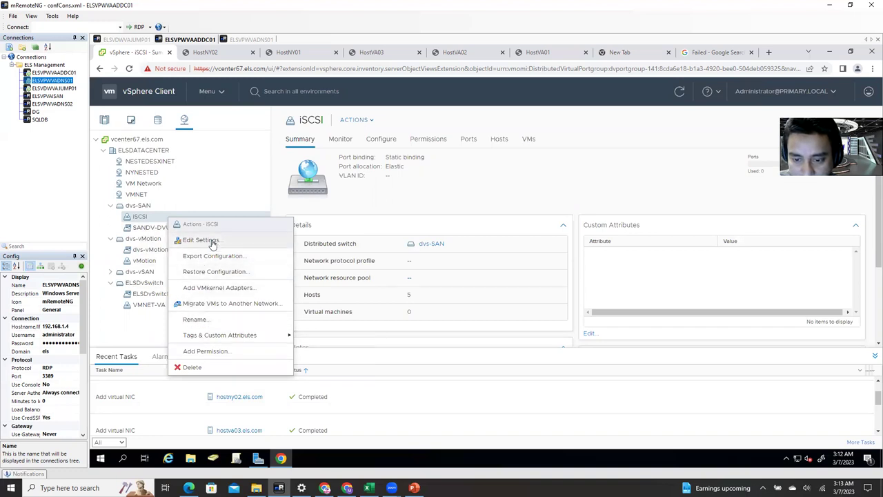
left_click(211, 289)
left_click(401, 169)
left_click(310, 222)
left_click(311, 234)
left_click(311, 246)
left_click(651, 375)
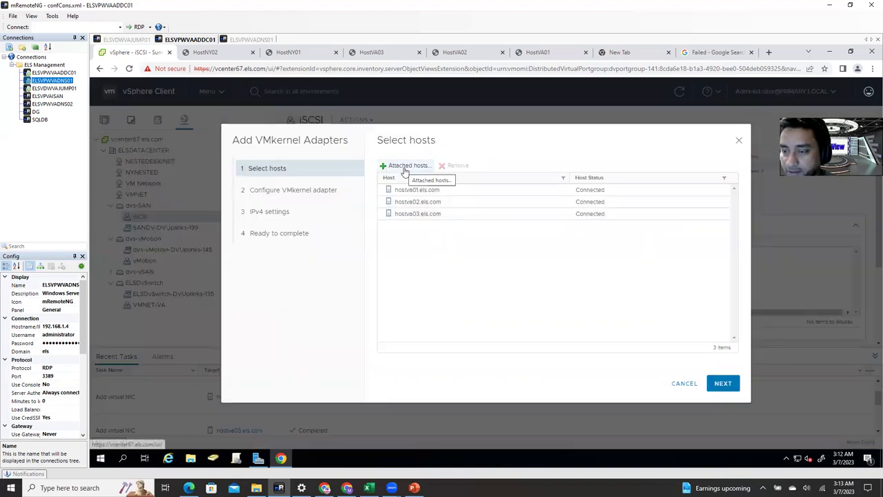
Advance past the adapter settings and choose static IPv4 addressing.
left_click(722, 383)
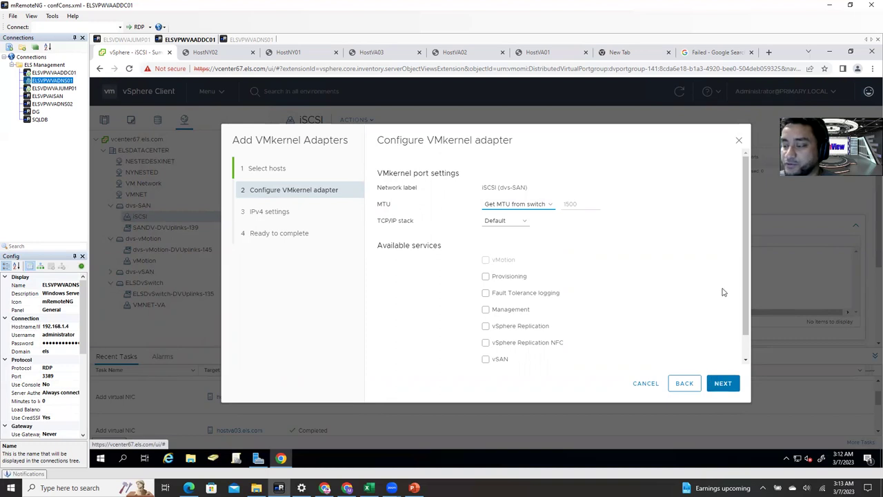
scroll(728, 297, "down", 2)
left_click(722, 389)
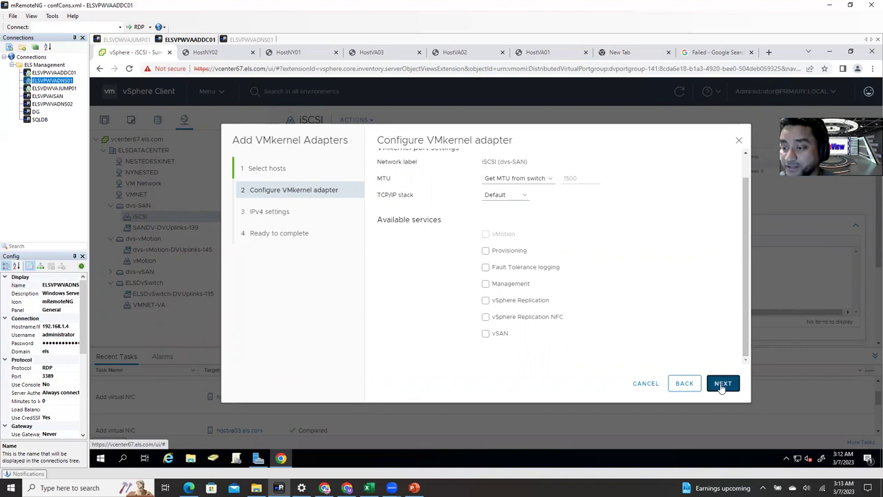
left_click(721, 388)
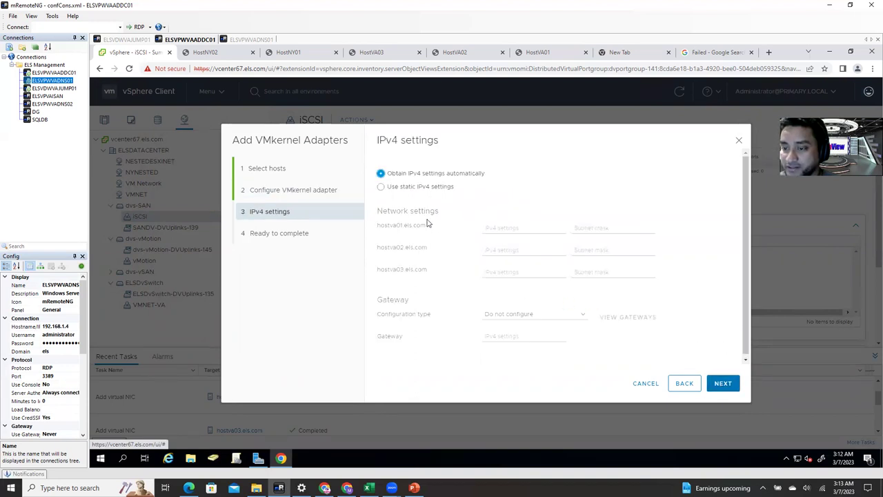
left_click(392, 188)
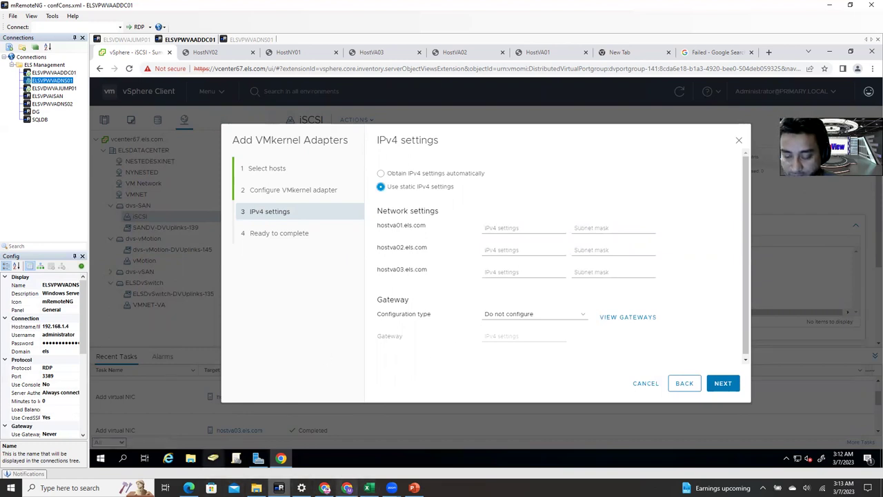
left_click(368, 488)
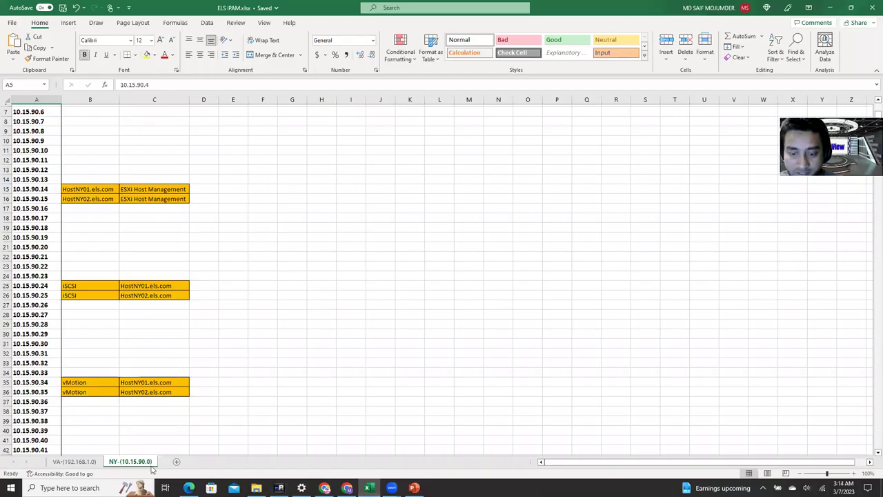
Look up the HostVA01–03 iSCSI addresses 192.168.1.24–.26 on the VA-(192.168.1.0) sheet.
left_click(74, 460)
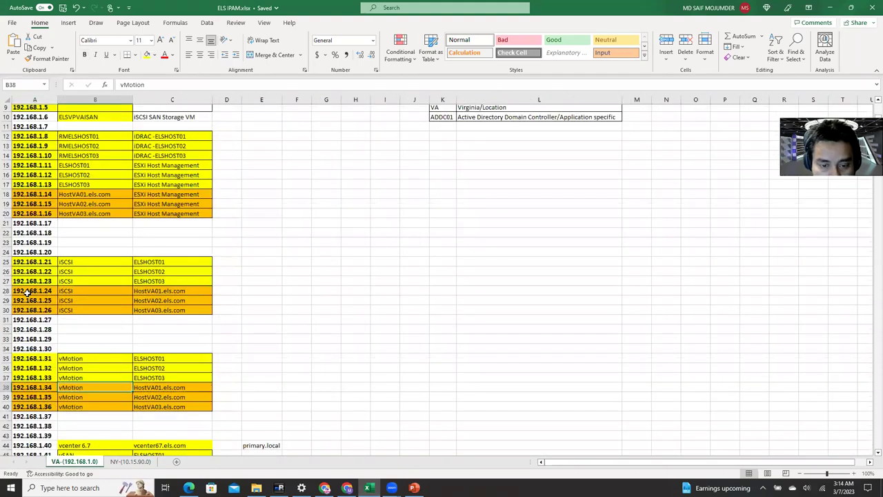
left_click(27, 293)
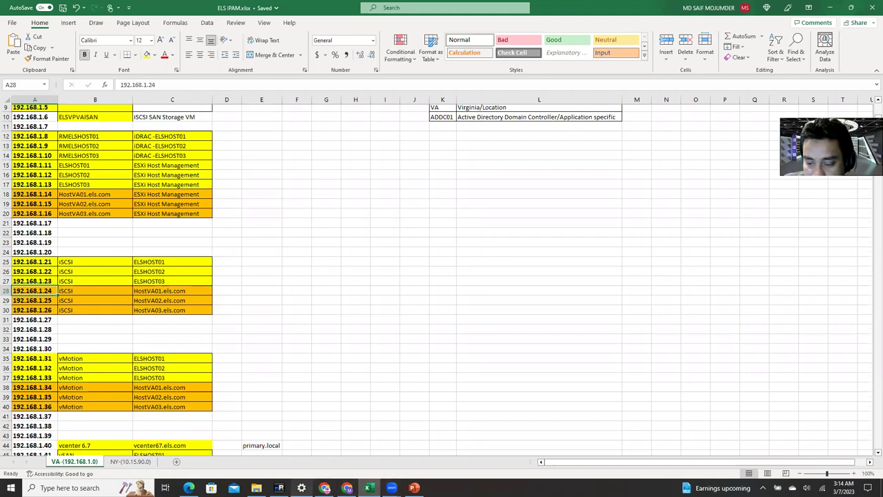
left_click(279, 488)
Enter iSCSI addresses 192.168.1.24–26 with mask 255.255.255.0 for hostva01–03.
left_click(501, 227)
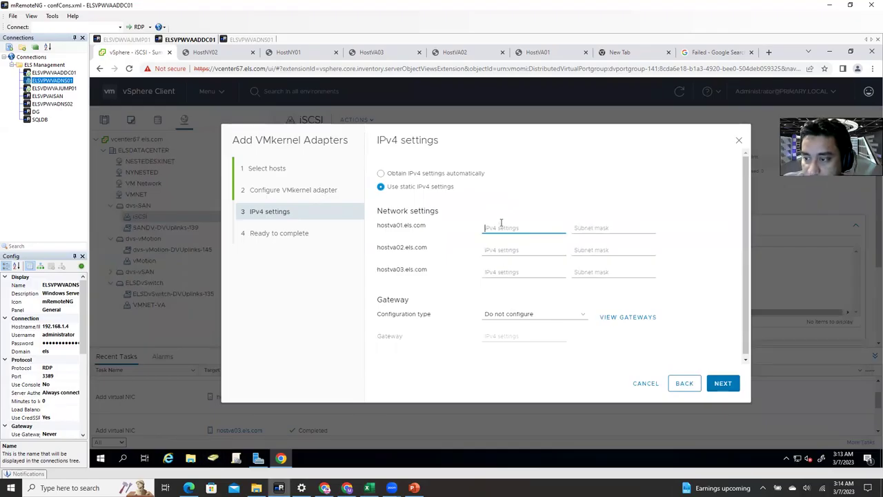
type("192")
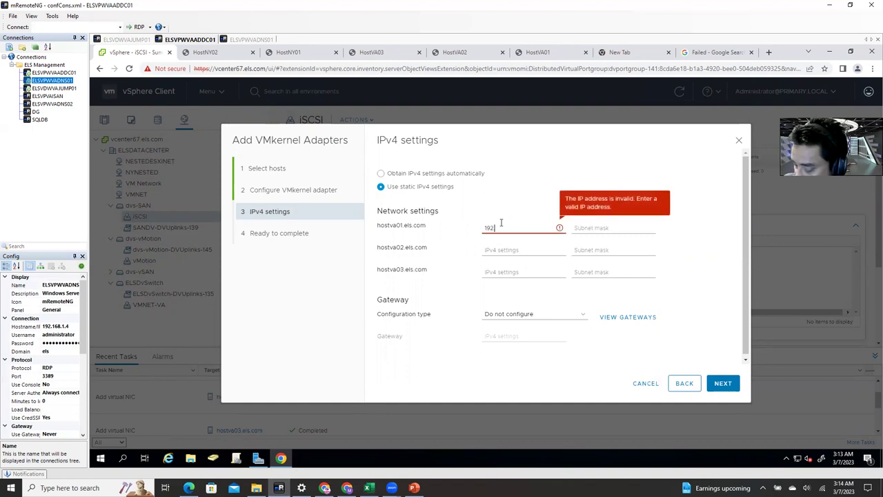
type(".168.1")
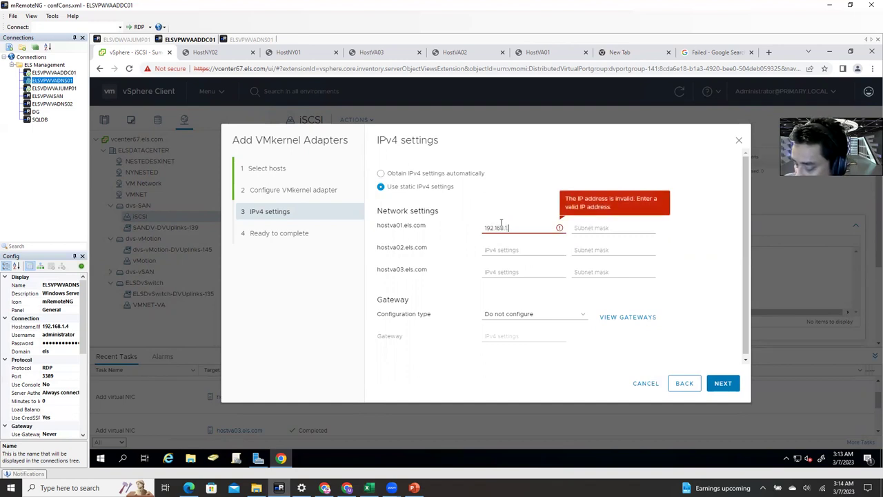
type(".24")
left_click(543, 250)
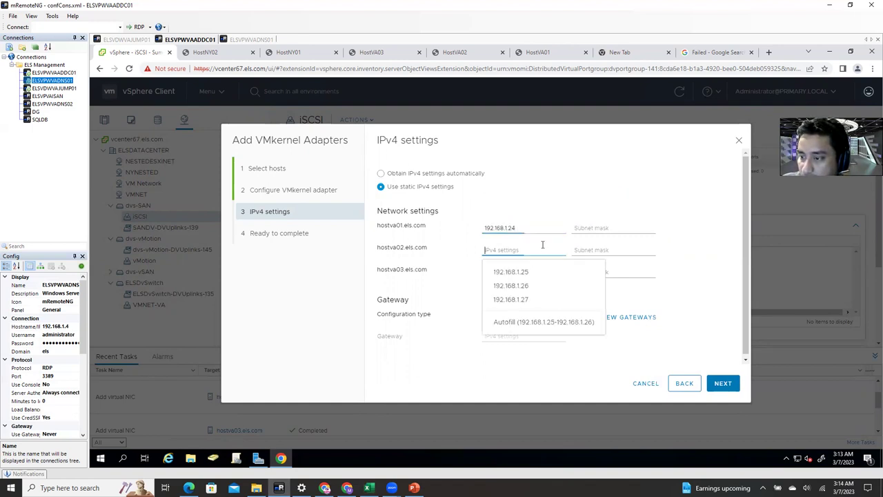
left_click(536, 274)
left_click(535, 274)
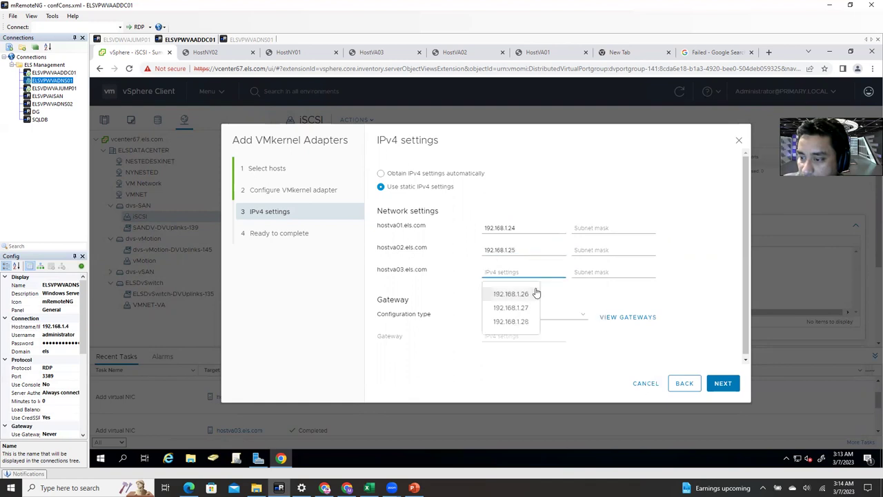
left_click(536, 291)
left_click(594, 230)
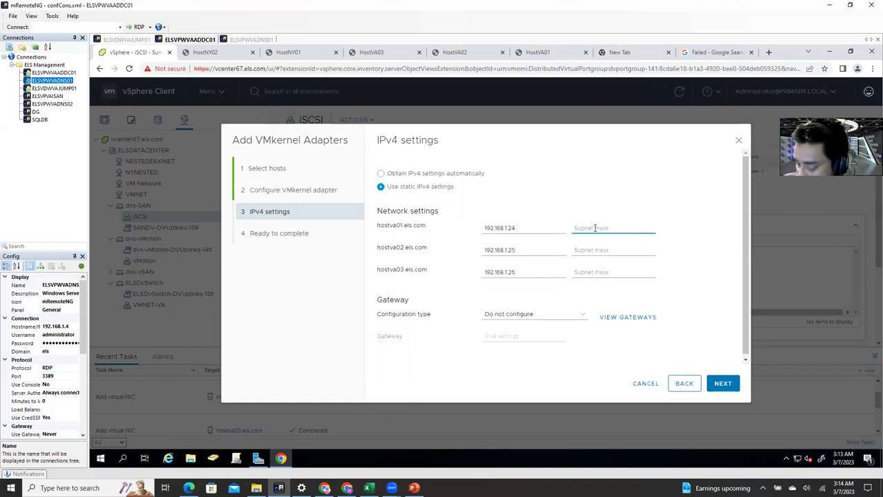
type("255.255.255.0")
left_click(600, 251)
left_click(608, 274)
left_click(607, 274)
left_click(607, 282)
Configure gateway 192.168.1.1 on the VMkernel adapters and finish the wizard.
left_click(534, 316)
left_click(524, 328)
left_click(526, 334)
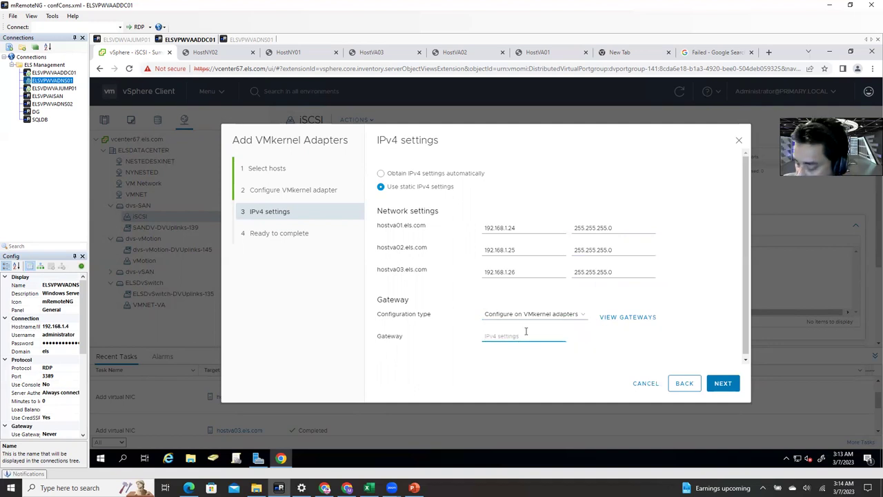
type("192")
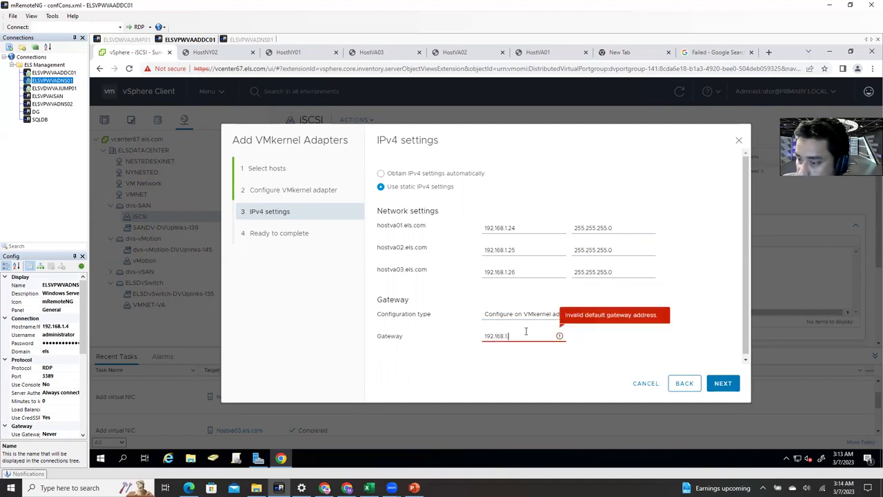
type(".168.1.")
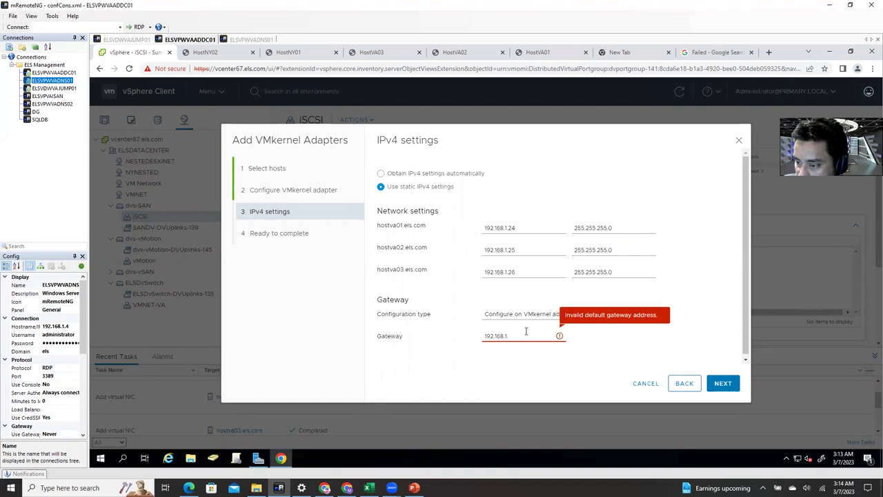
type("2")
key("BackSpace")
type("1")
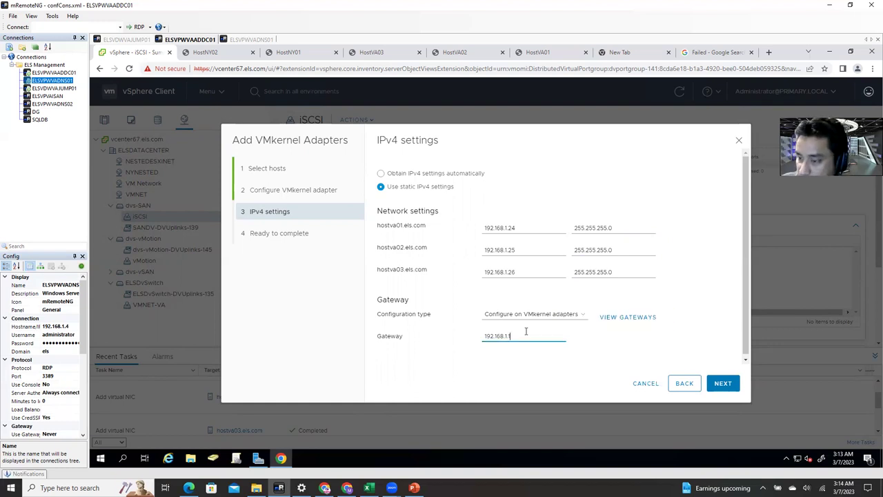
left_click(732, 384)
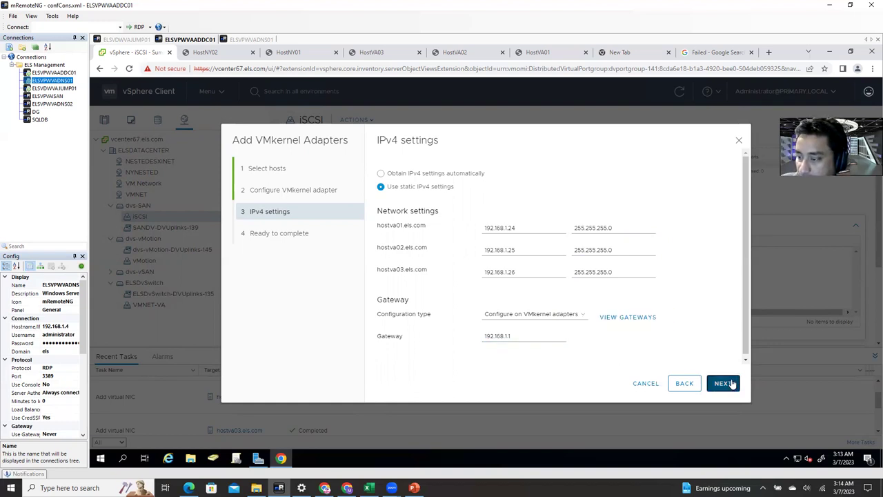
left_click(732, 384)
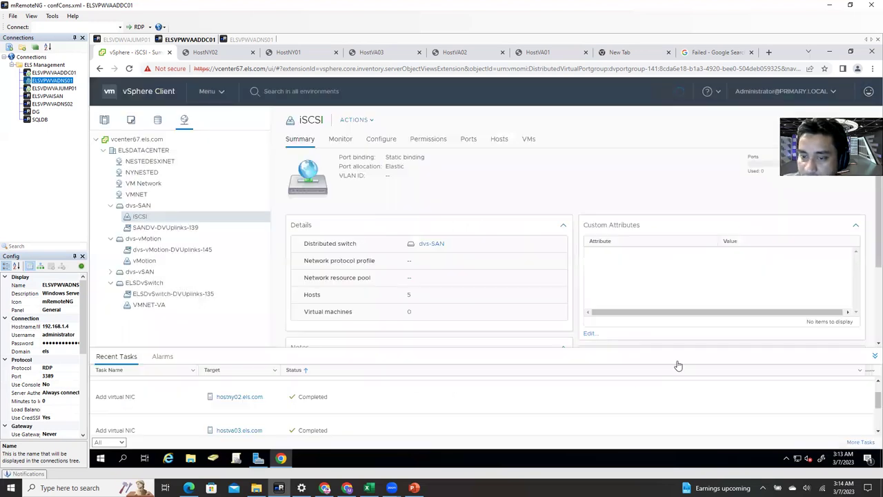
Start adding VMkernel adapters to the iSCSI port group for hostny01 and hostny02.
right_click(154, 218)
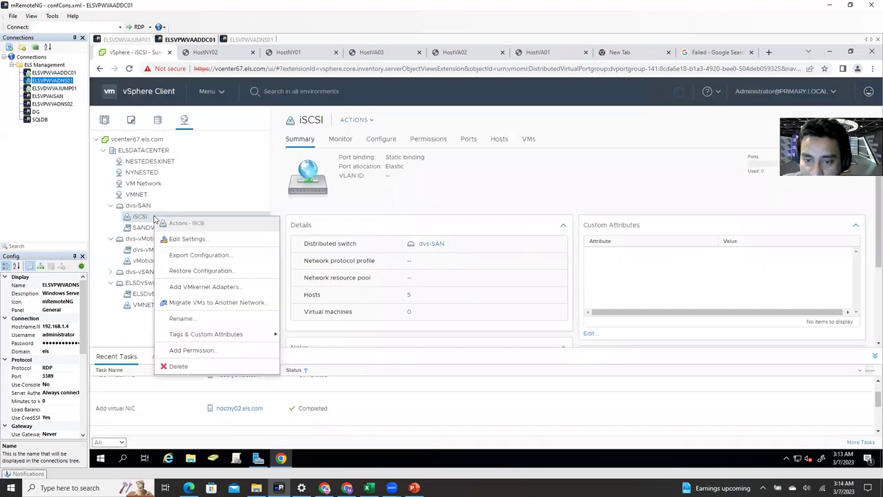
left_click(205, 288)
left_click(397, 166)
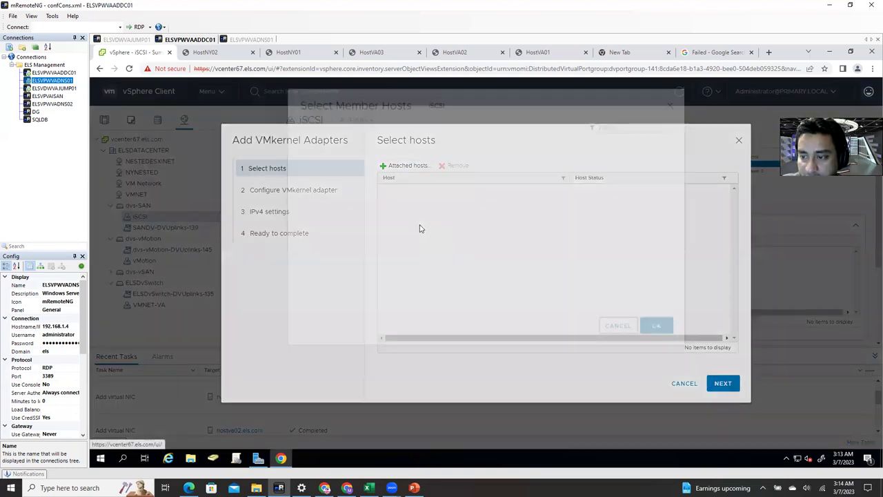
left_click(310, 198)
left_click(310, 210)
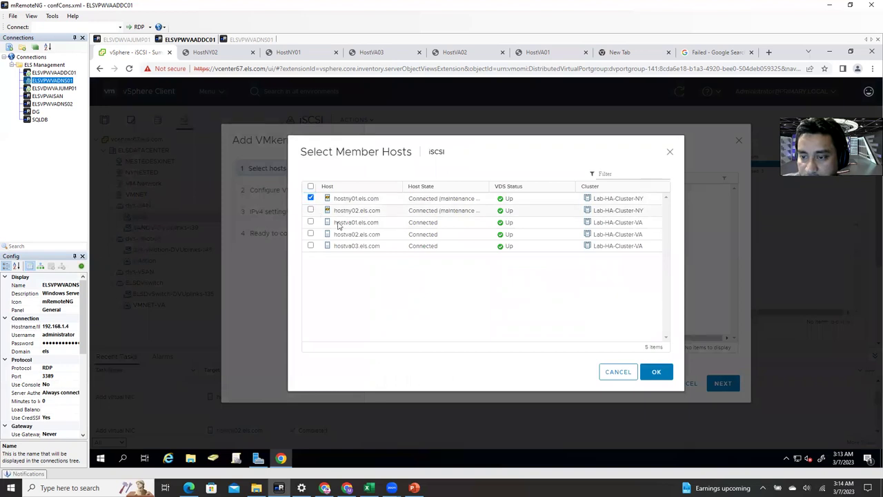
left_click(654, 372)
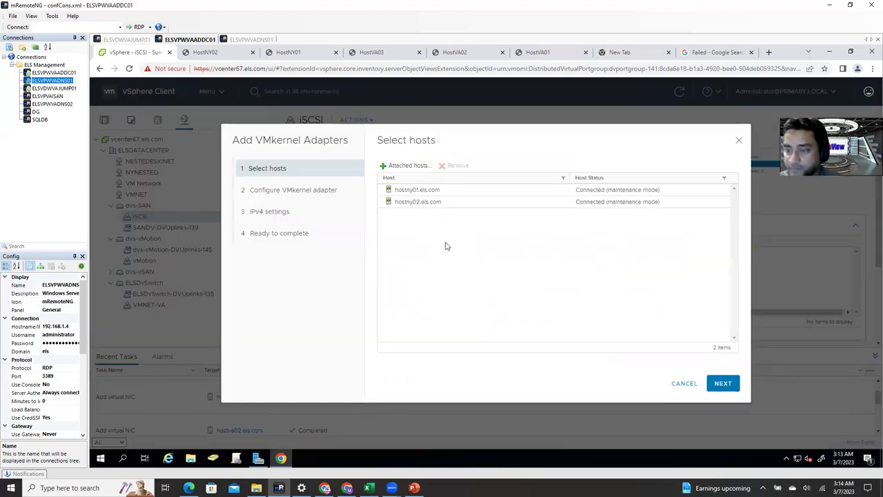
Keep the default adapter settings and choose static IPv4 addressing.
left_click(724, 383)
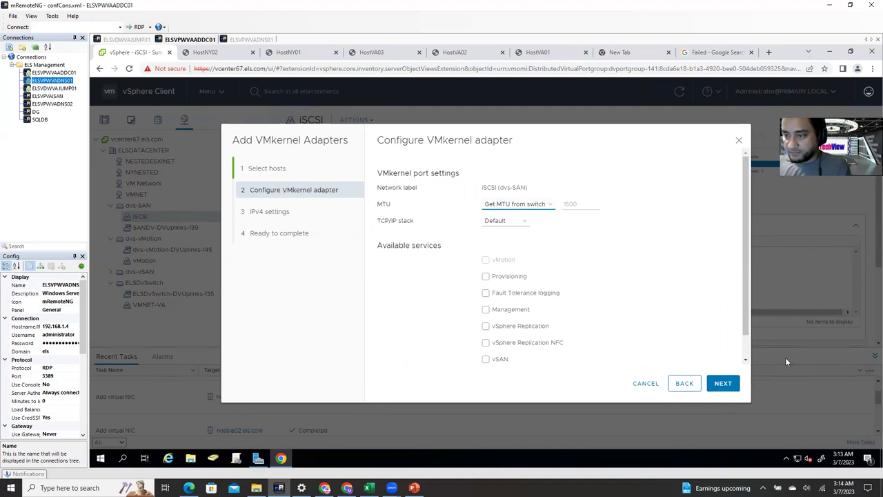
left_click(726, 386)
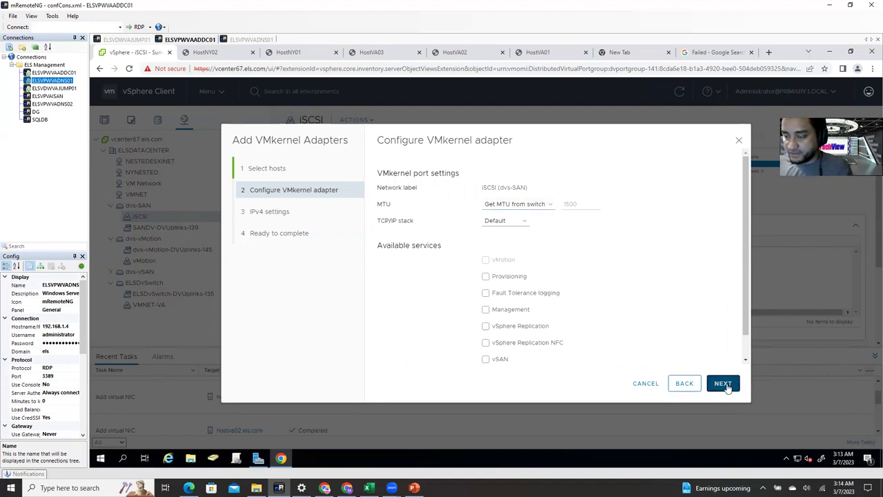
left_click(385, 187)
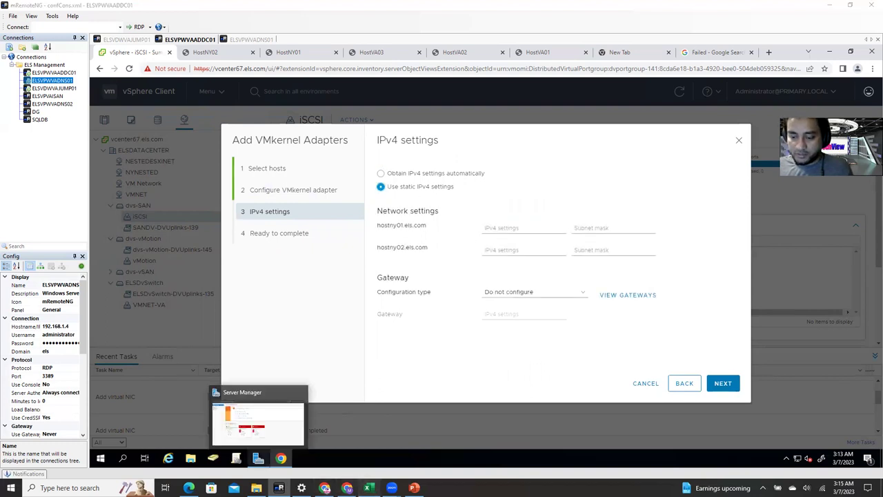
Check the NY-(10.15.90.0) sheet, then give hostny01 address 10.15.90.24 and mask 255.255.255.0.
left_click(229, 446)
left_click(129, 461)
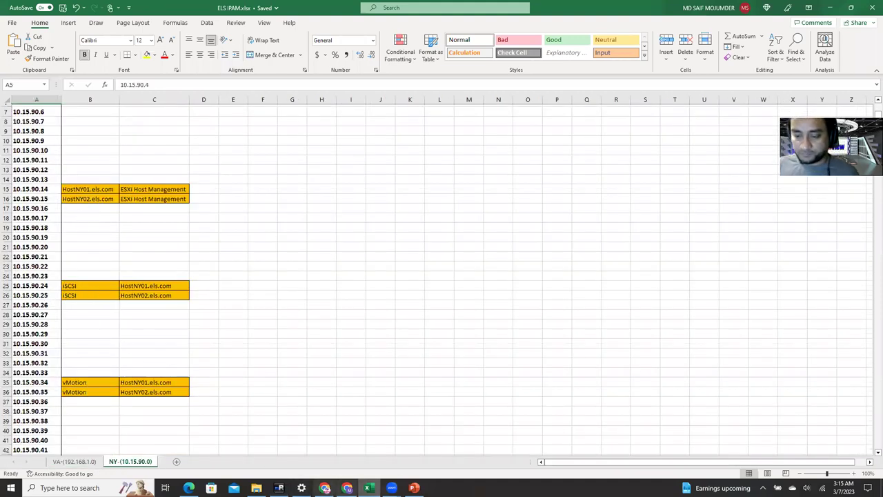
left_click(278, 487)
left_click(526, 228)
type("10")
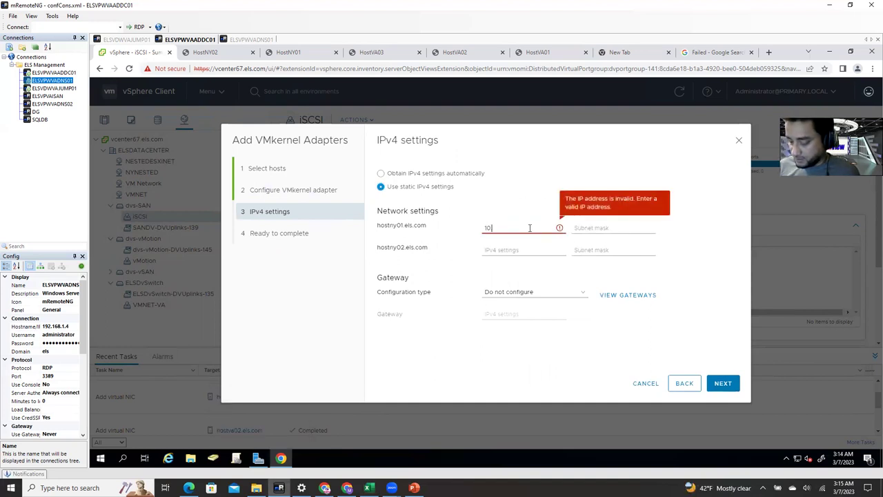
type(".15.90")
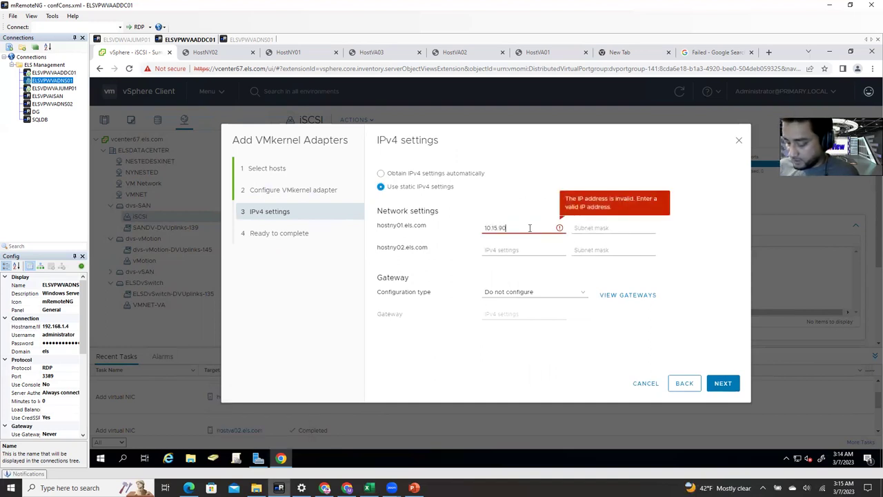
type(".24")
left_click(610, 227)
type("2")
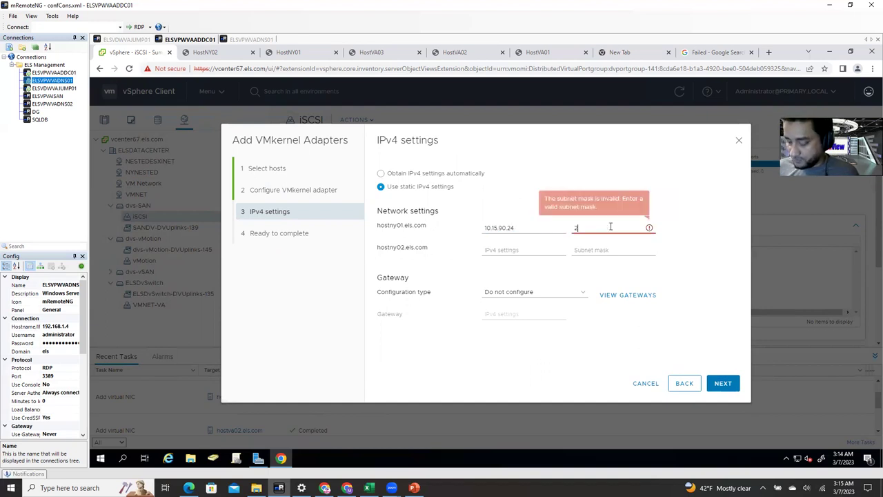
type("55.255.255")
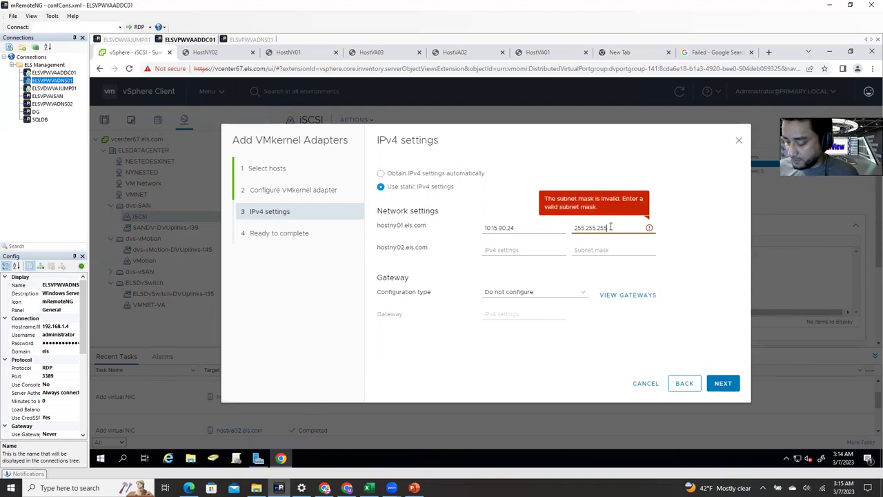
type(".0")
Give hostny02 10.15.90.25 with mask 255.255.255.0, set gateway 10.15.90.1 on the adapters, and finish.
left_click(528, 251)
left_click(507, 270)
left_click(593, 250)
left_click(612, 272)
left_click(535, 292)
left_click(532, 309)
left_click(532, 314)
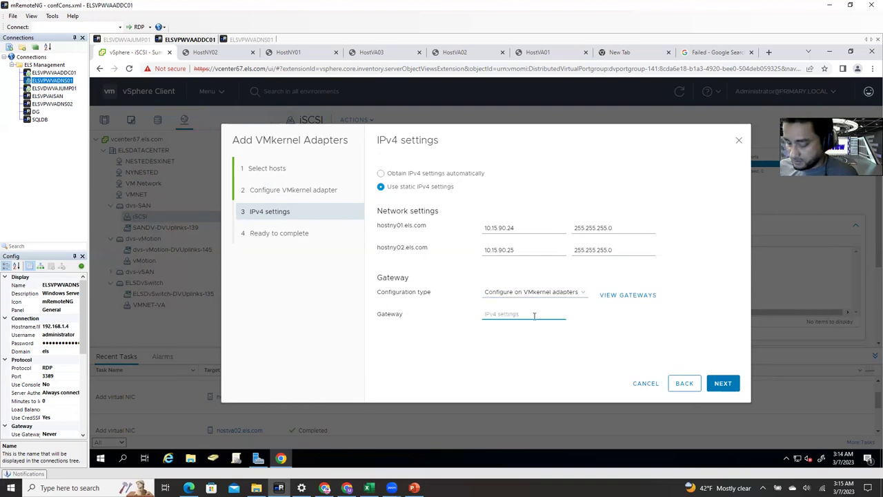
type("10.15.90")
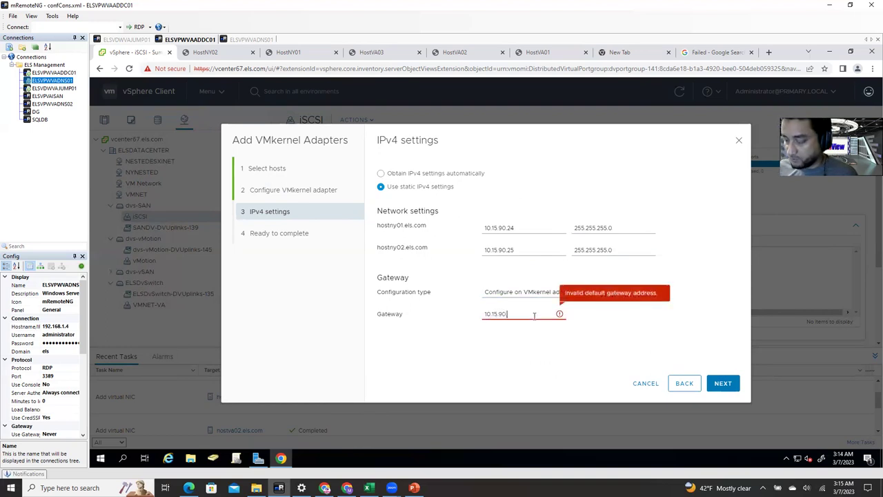
type(".1")
left_click(724, 385)
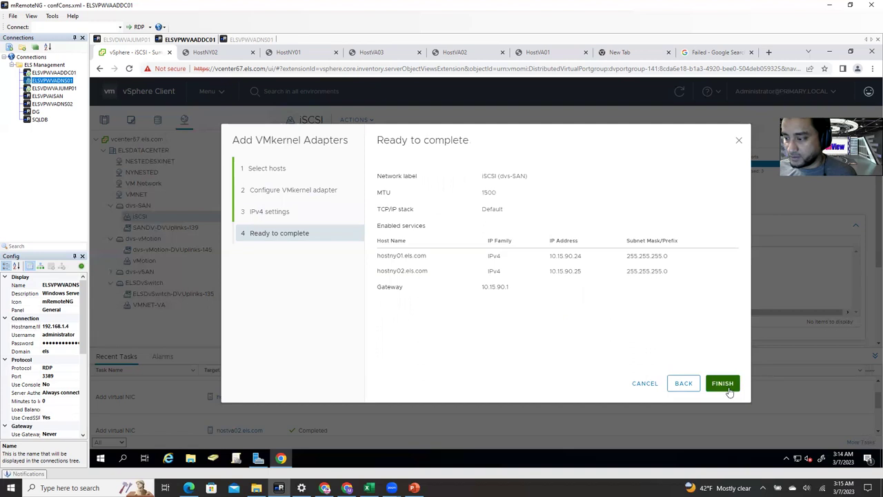
left_click(725, 384)
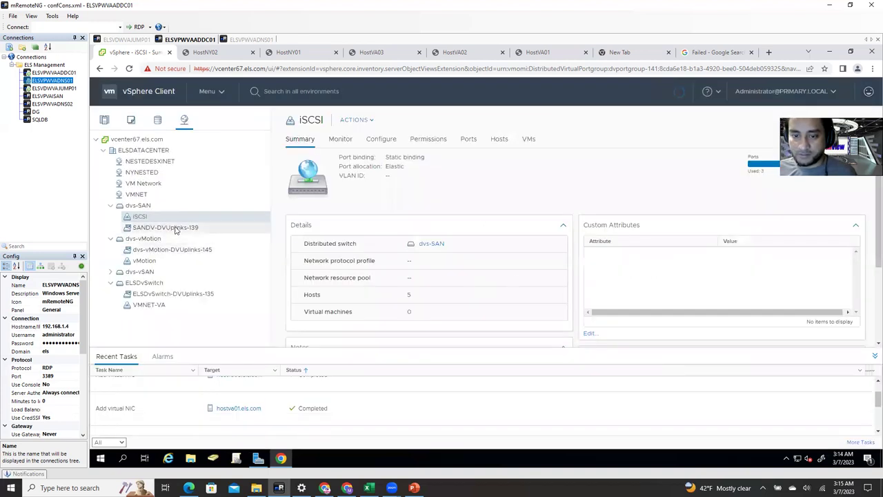
Browse the distributed port groups and launch Add VMkernel Adapters on the dvs-vSAN vSAN port group.
left_click(175, 229)
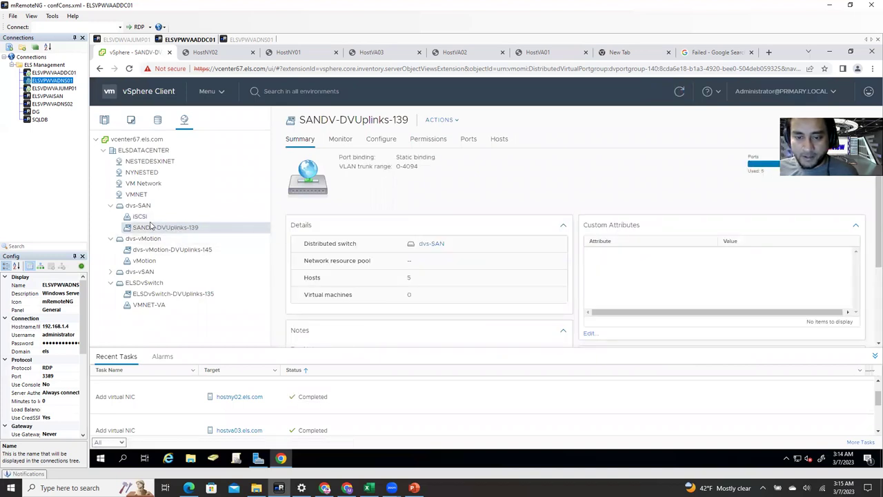
left_click(144, 218)
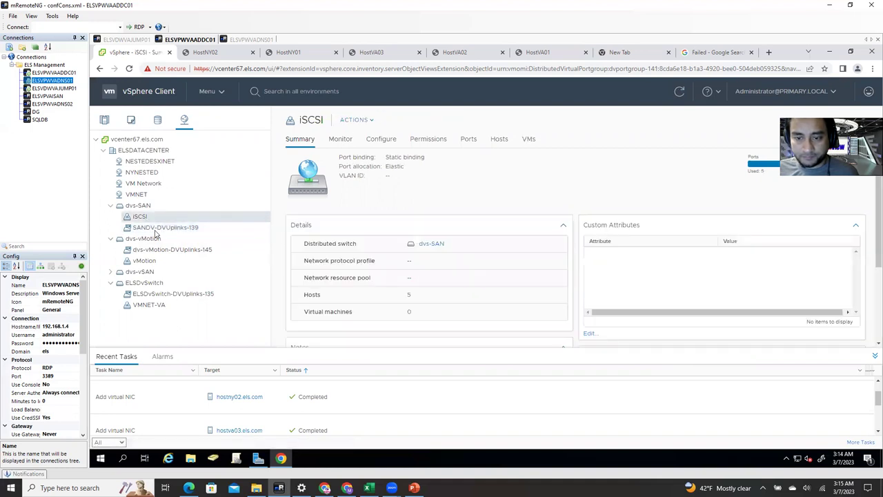
left_click(188, 251)
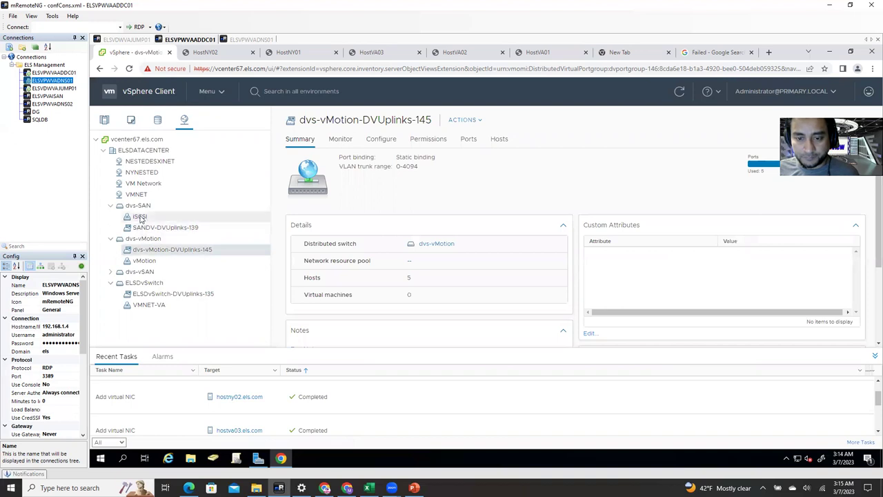
left_click(169, 273)
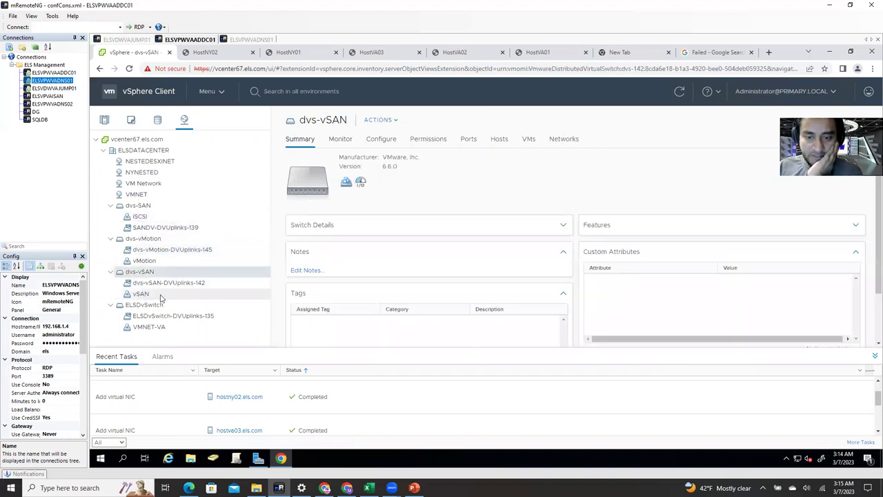
left_click(141, 294)
right_click(149, 293)
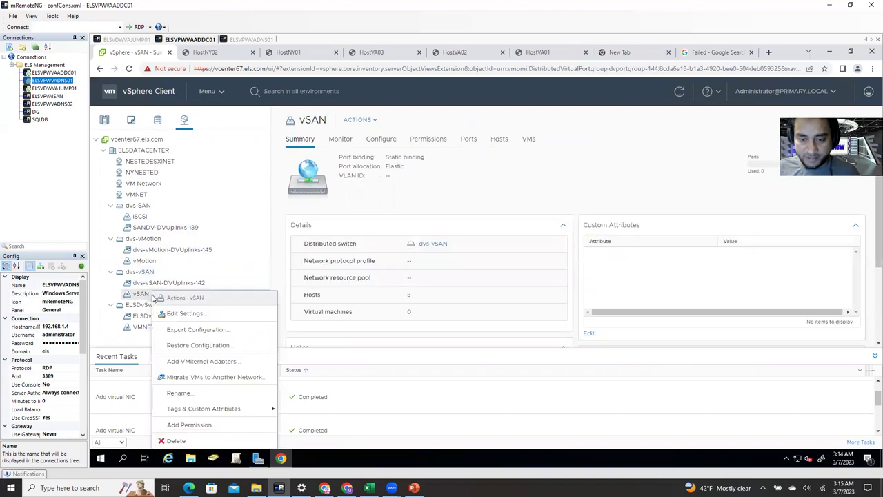
left_click(194, 362)
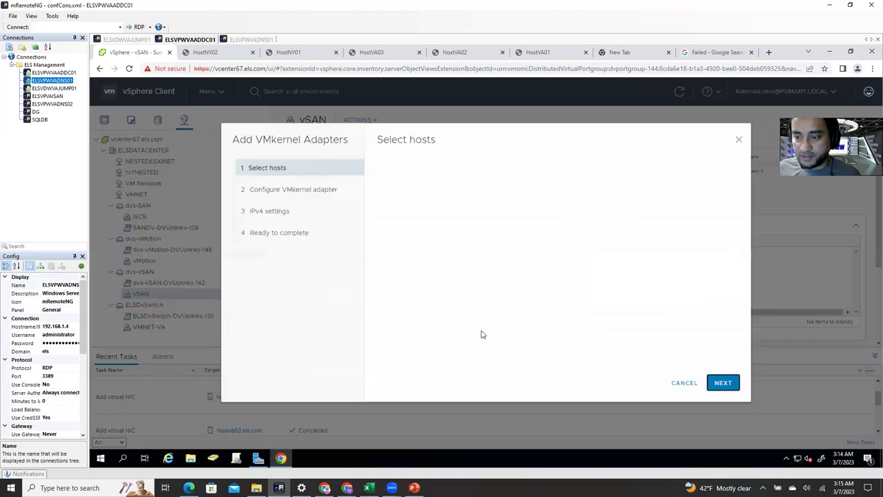
Attach all three VA hosts to the vSAN adapter wizard.
left_click(388, 167)
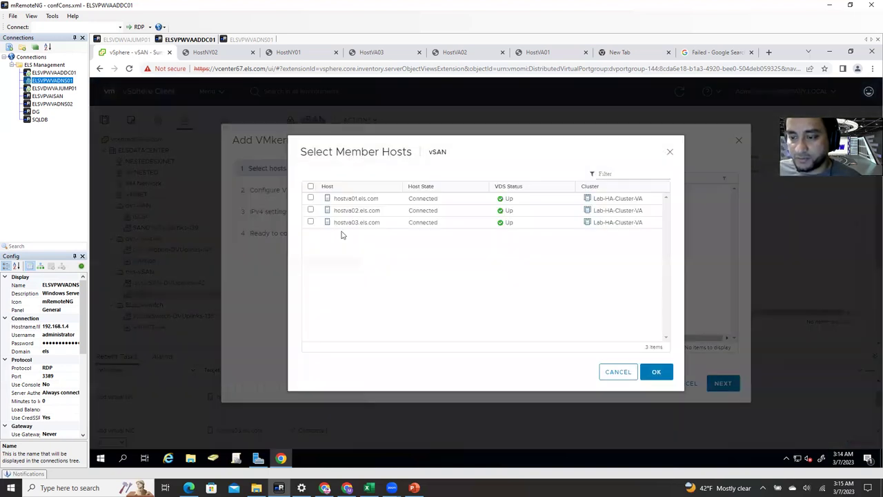
left_click(619, 371)
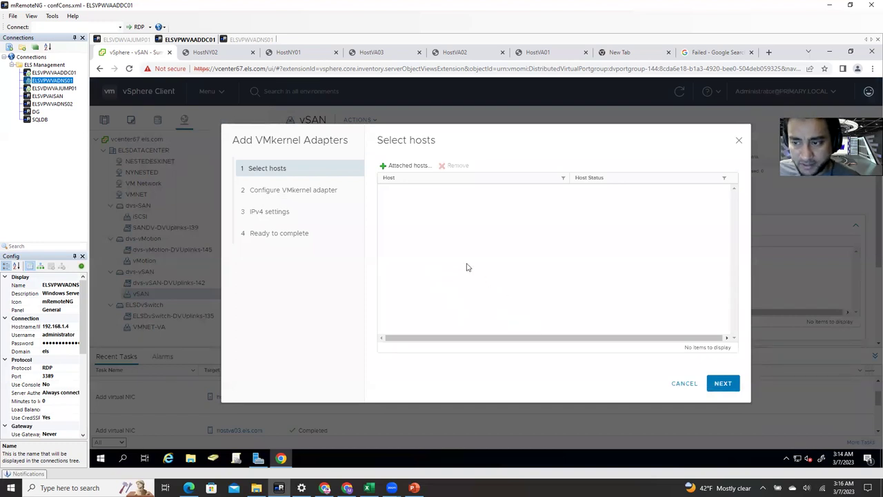
left_click(391, 169)
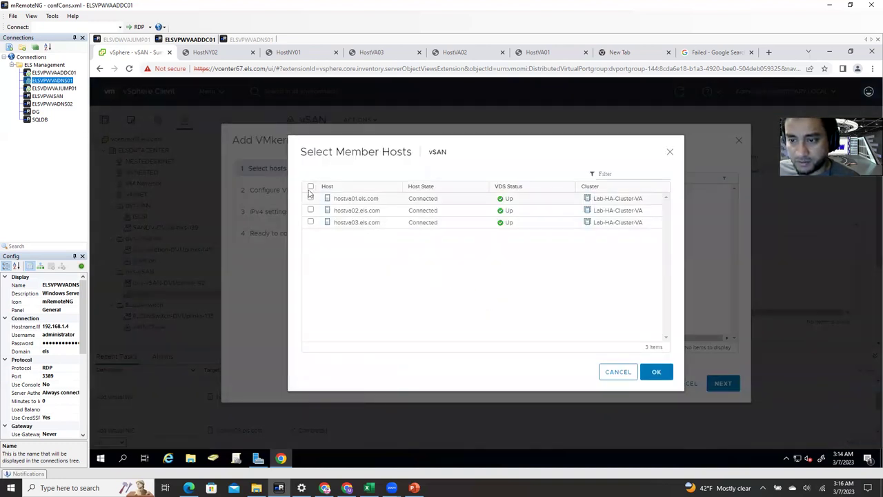
left_click(310, 187)
left_click(656, 372)
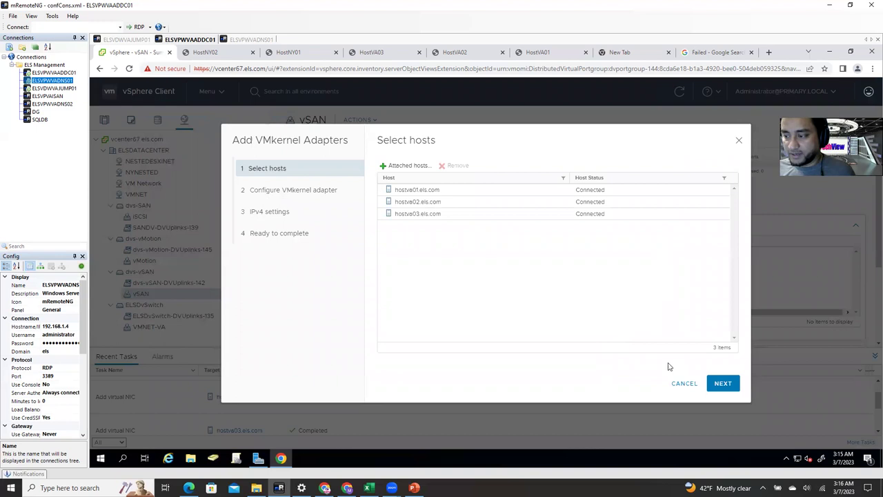
left_click(726, 384)
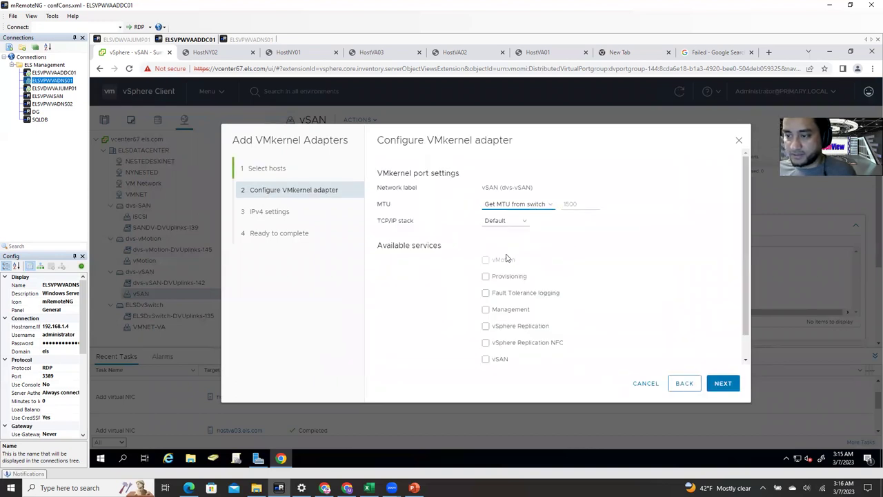
Enable the vSAN service on the new adapters and choose static IPv4 settings.
left_click(486, 360)
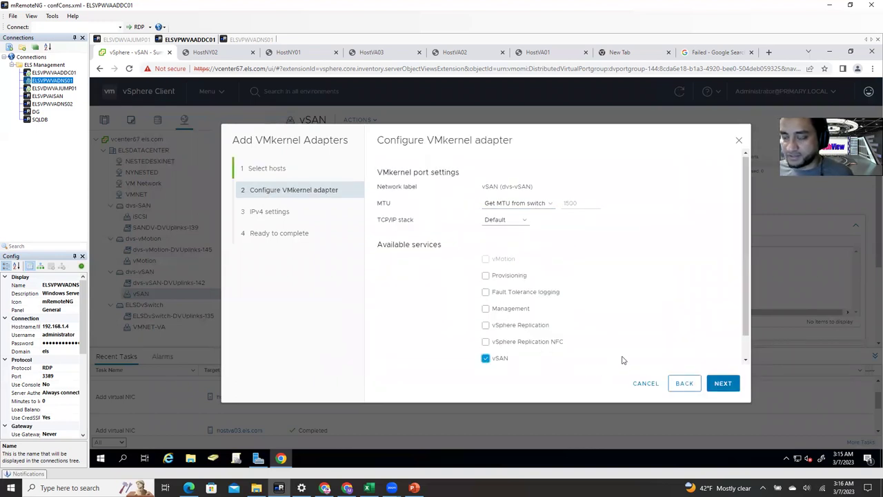
left_click(716, 385)
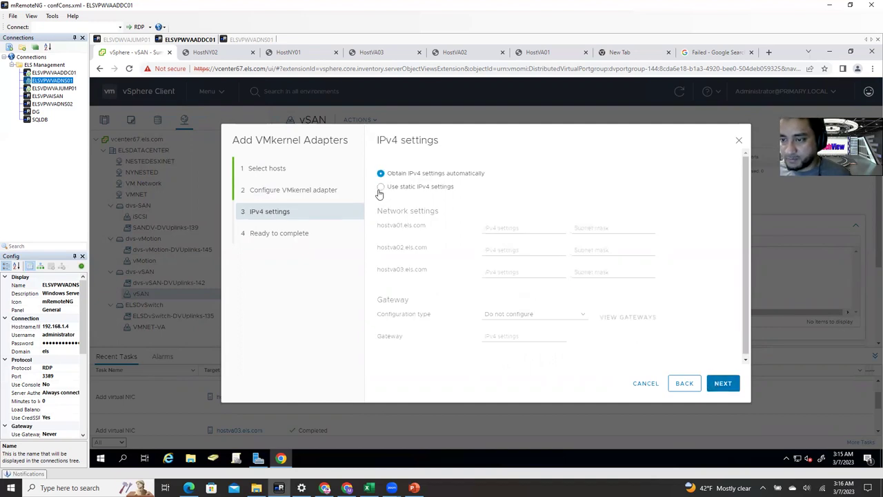
left_click(381, 187)
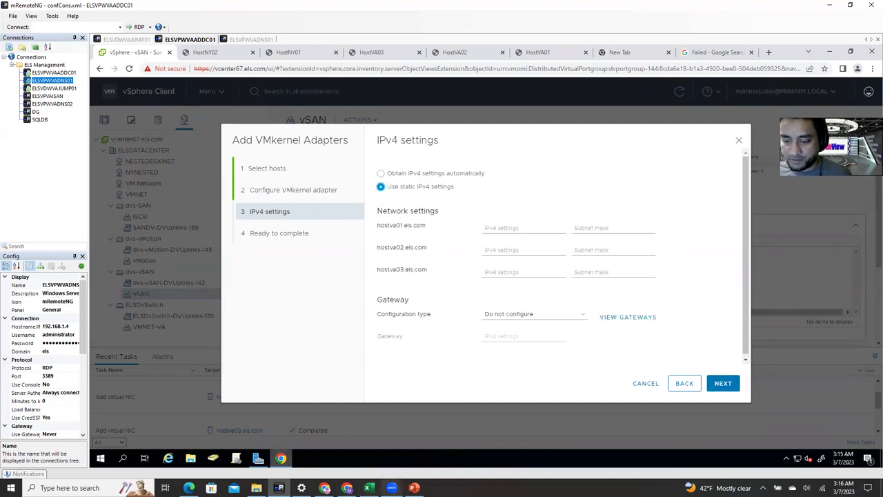
left_click(369, 488)
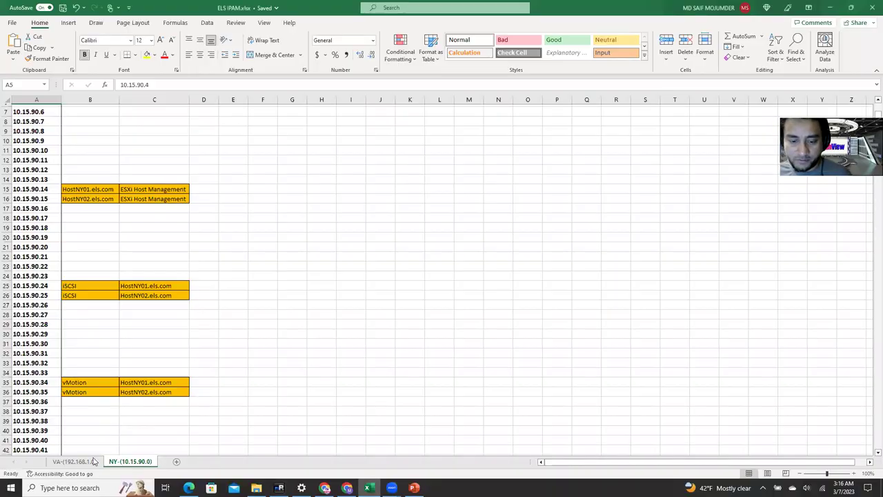
Read HostVA01–03's vSAN addresses 192.168.1.44–46 from rows 48–50 of the VA-(192.168.1.0) sheet.
left_click(76, 461)
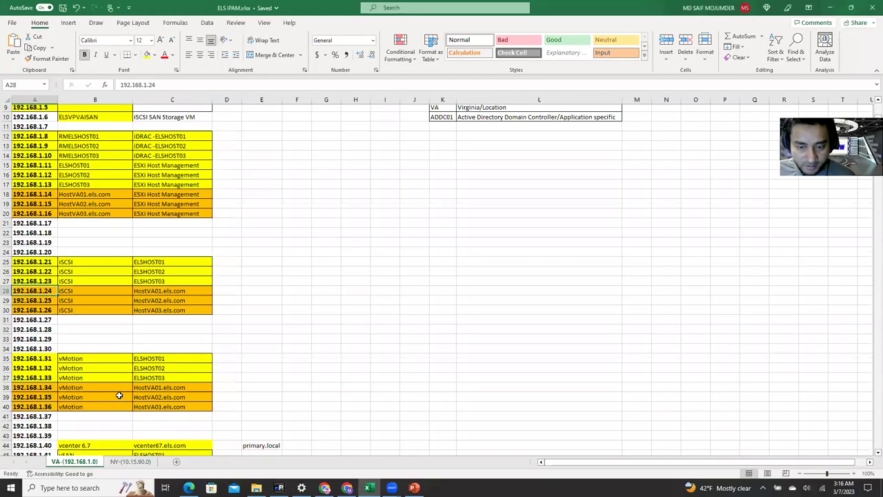
scroll(124, 402, "down", 2)
scroll(133, 418, "down", 1)
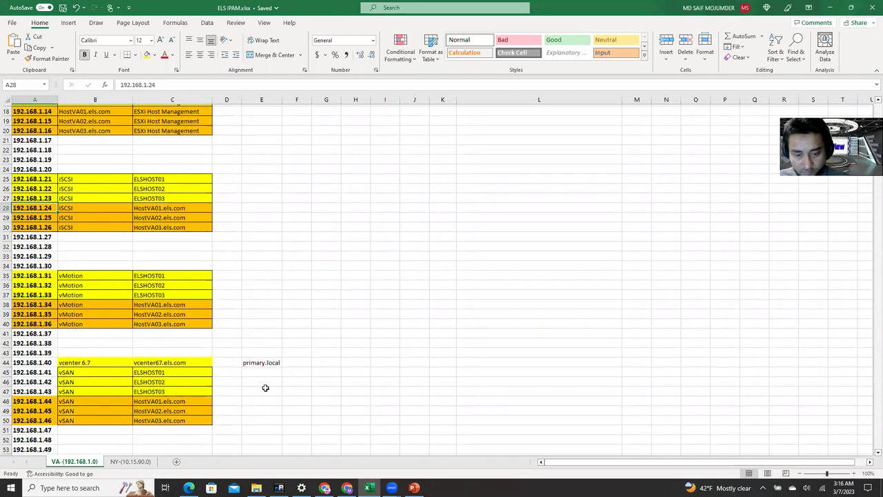
left_click(147, 401)
left_click(47, 400)
left_click(48, 412)
left_click(54, 420)
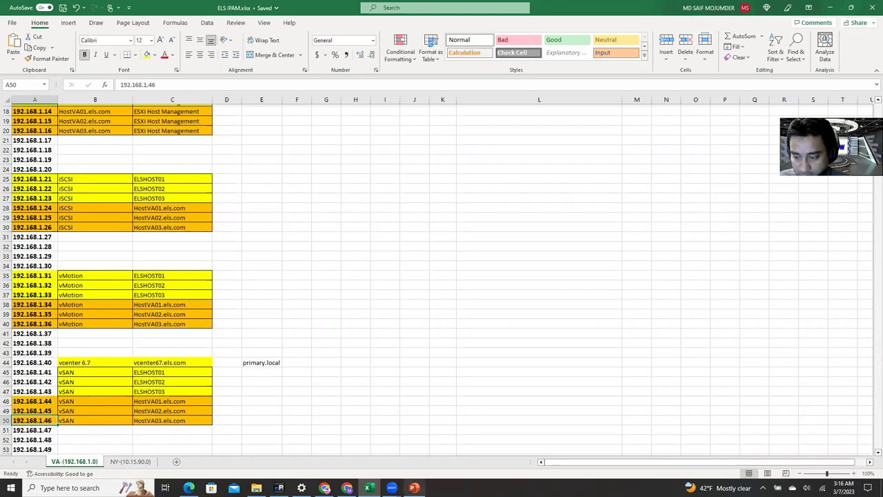
left_click(280, 488)
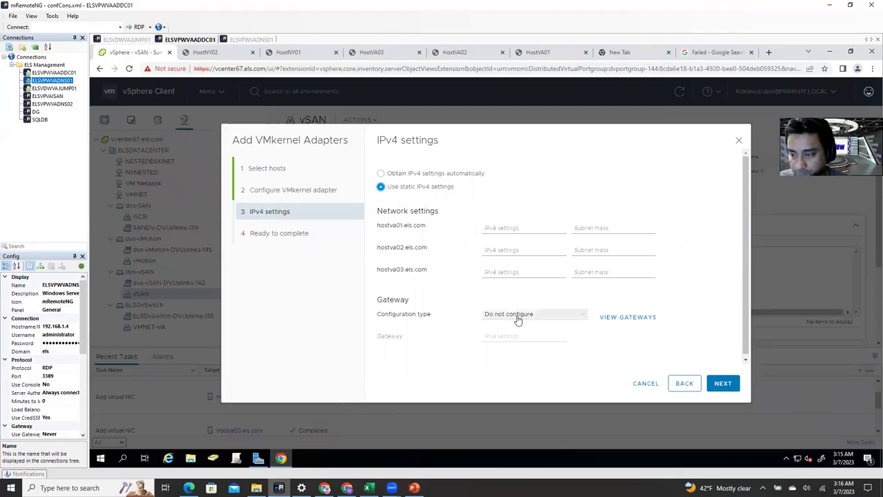
Enter vSAN addresses 192.168.1.44–46 with mask 255.255.255.0 for hostva01–03.
left_click(505, 228)
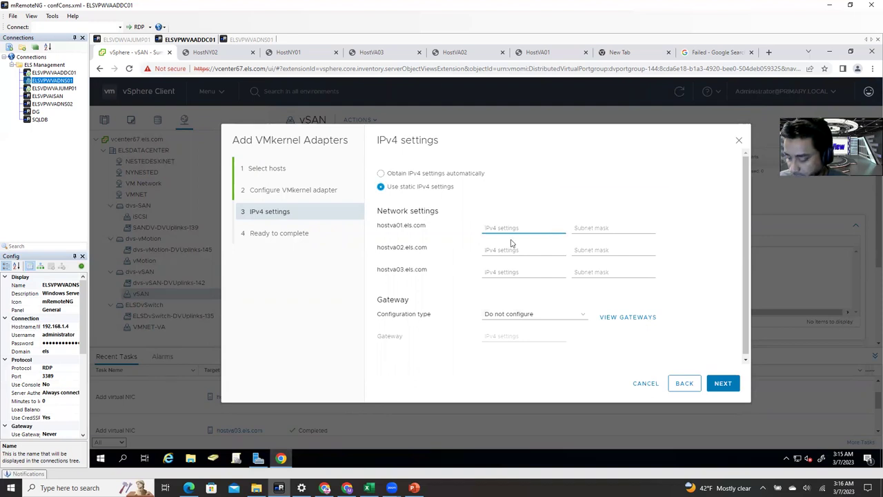
type("192")
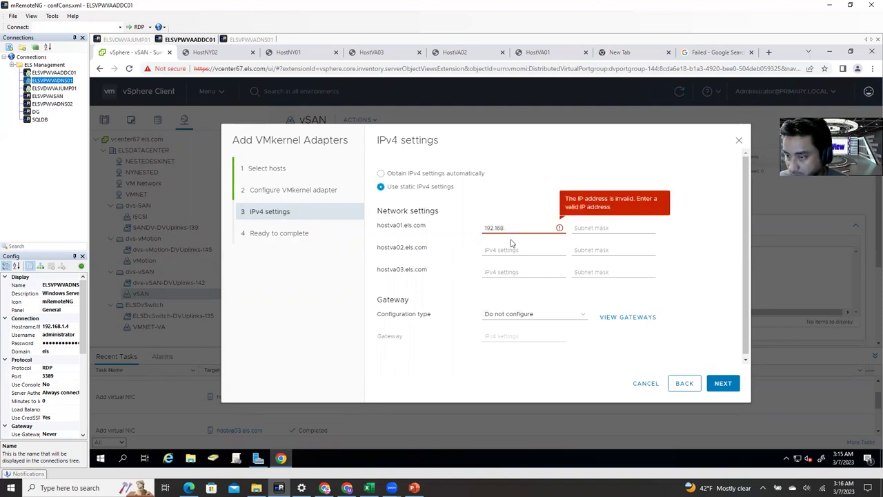
type(".168.1")
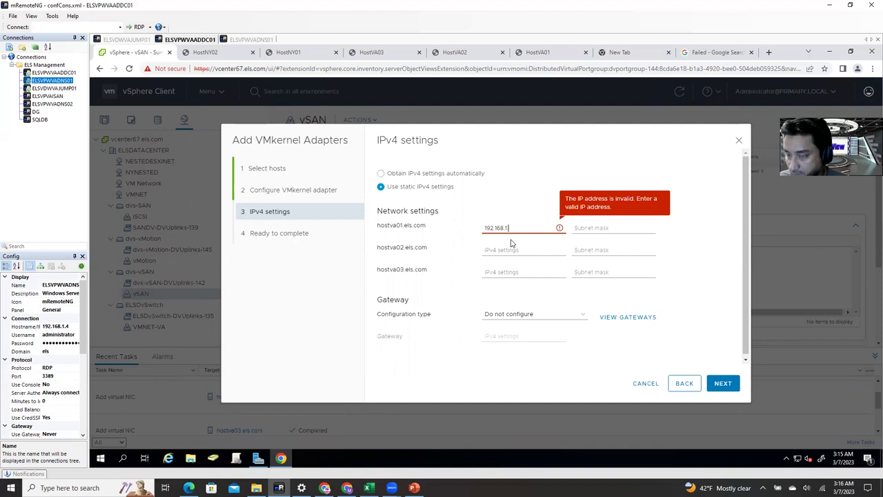
type(".44")
left_click(590, 228)
type("255.255.2")
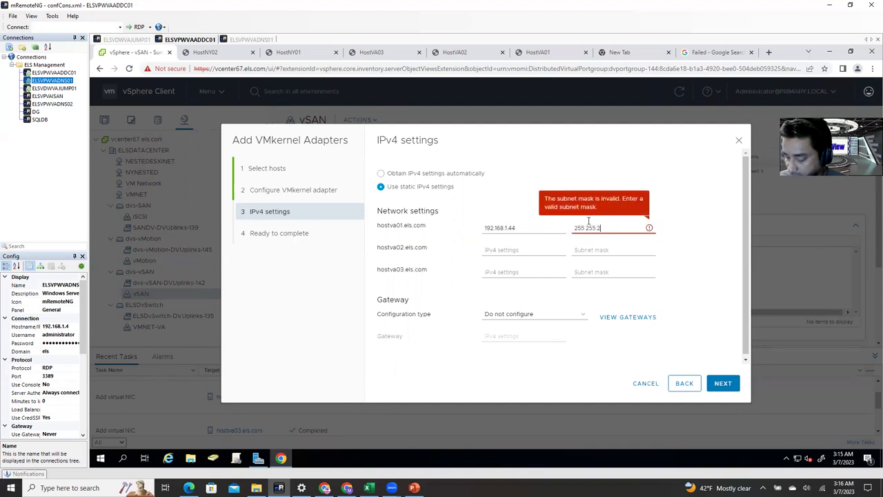
type("55.0")
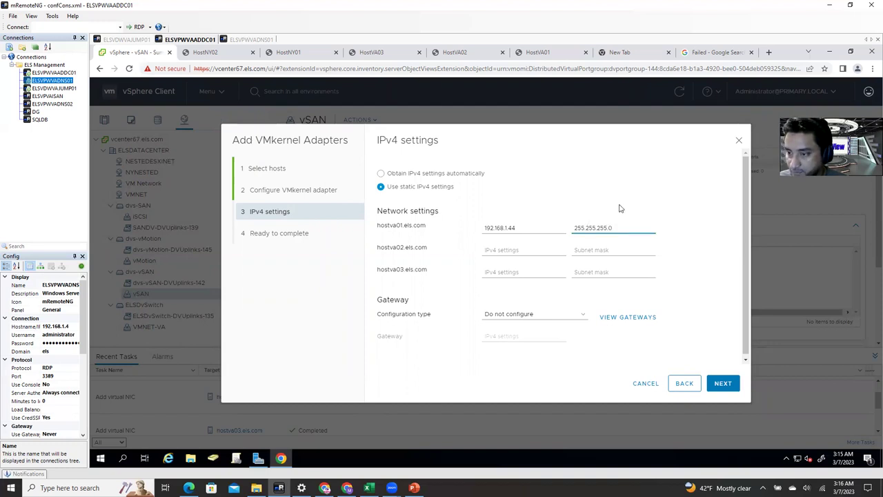
left_click(497, 249)
left_click(511, 273)
left_click(513, 275)
left_click(514, 294)
left_click(607, 249)
left_click(617, 272)
left_click(607, 272)
left_click(618, 294)
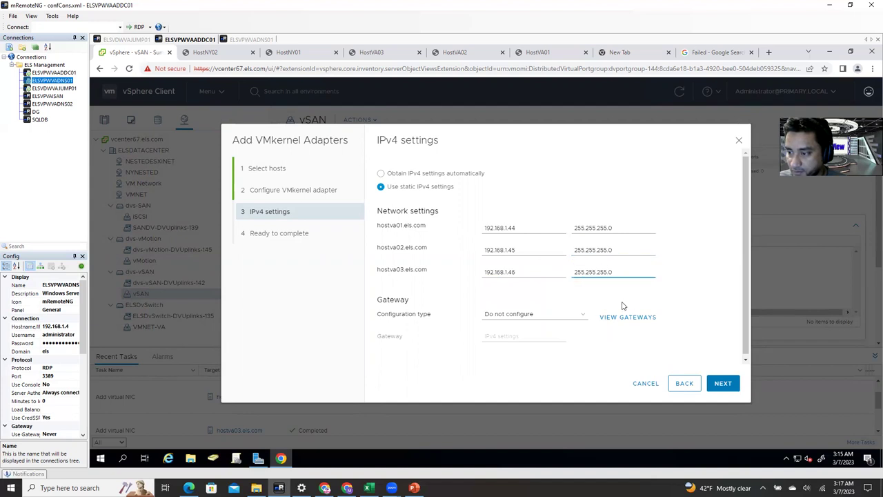
Configure gateway 192.168.1.1 on the VMkernel adapters and finish creating them.
left_click(528, 315)
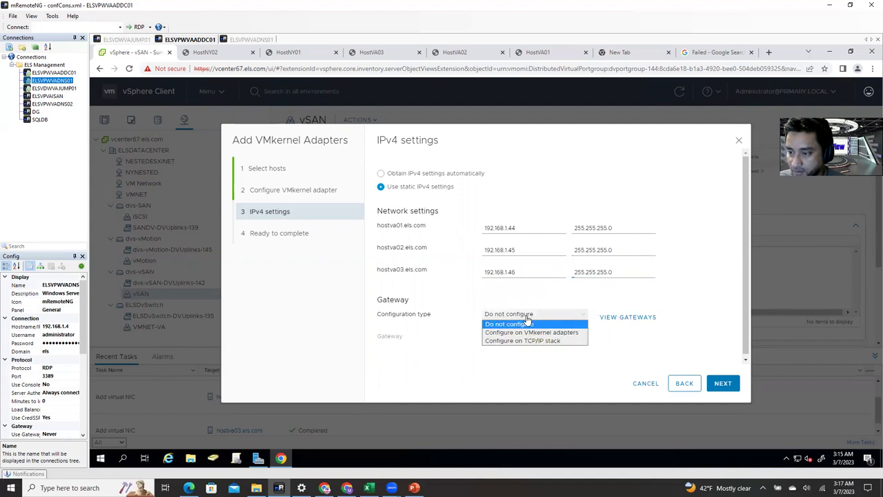
left_click(526, 332)
left_click(528, 334)
type("1")
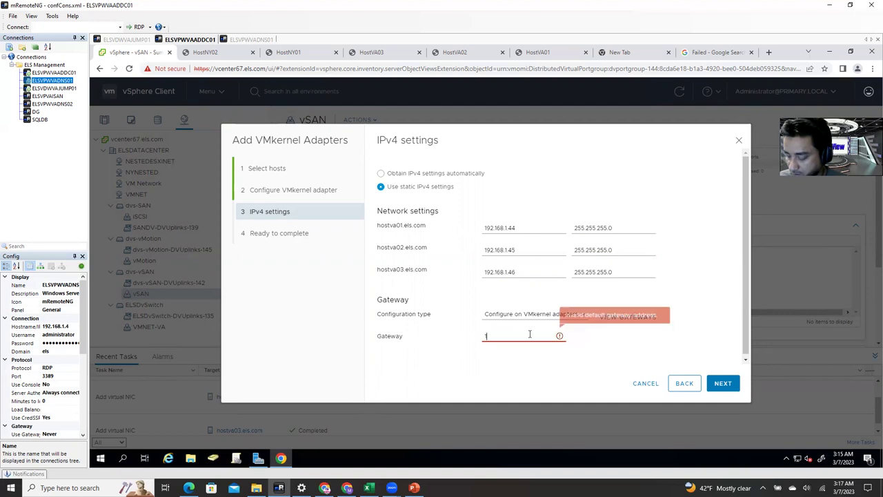
type("92.168.1.1")
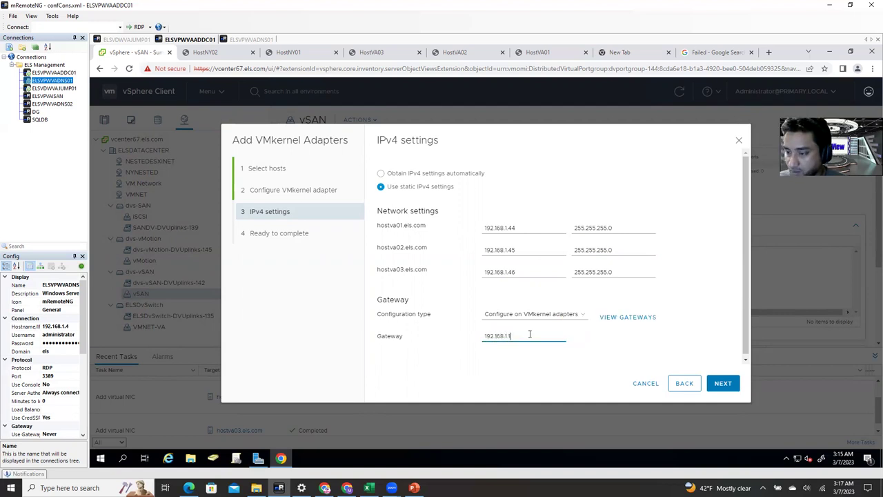
left_click(730, 385)
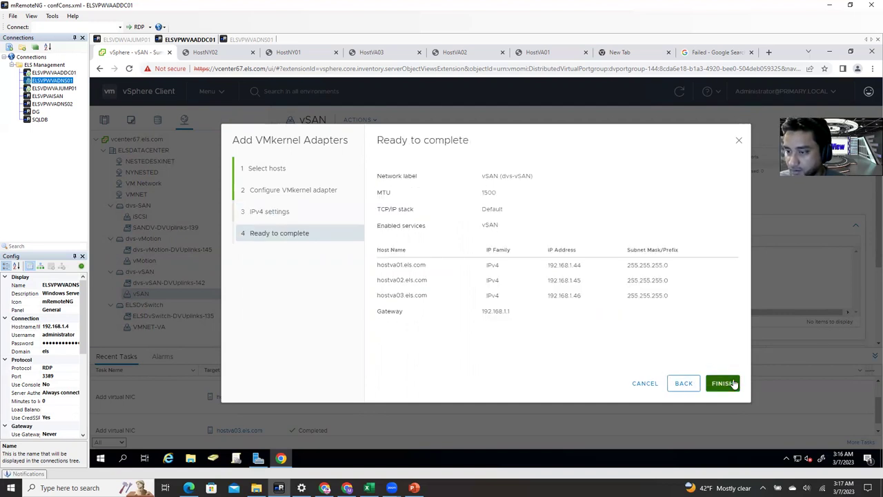
left_click(728, 386)
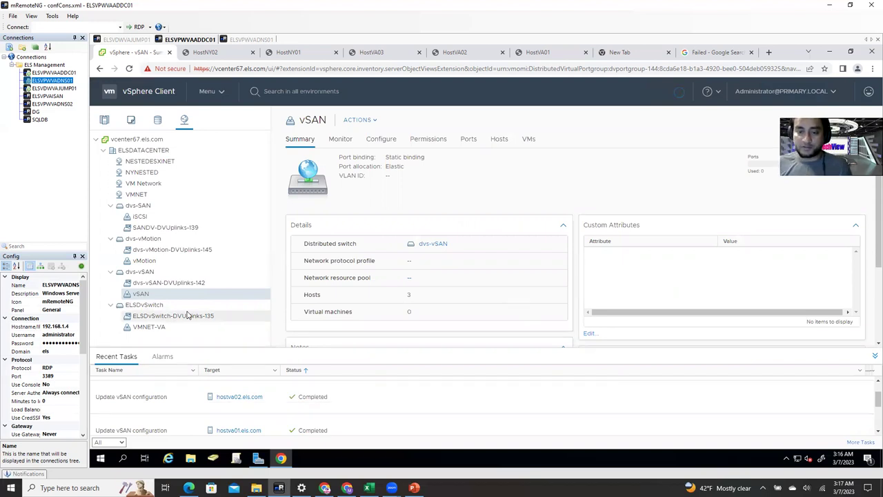
Take hostny01 and hostny02 out of maintenance mode, then reselect hostny01.els.com.
left_click(104, 120)
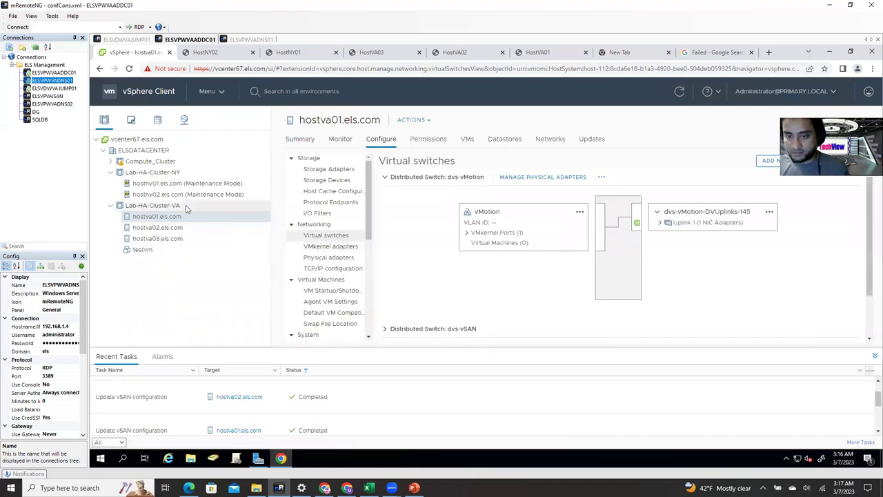
right_click(175, 186)
left_click(173, 185)
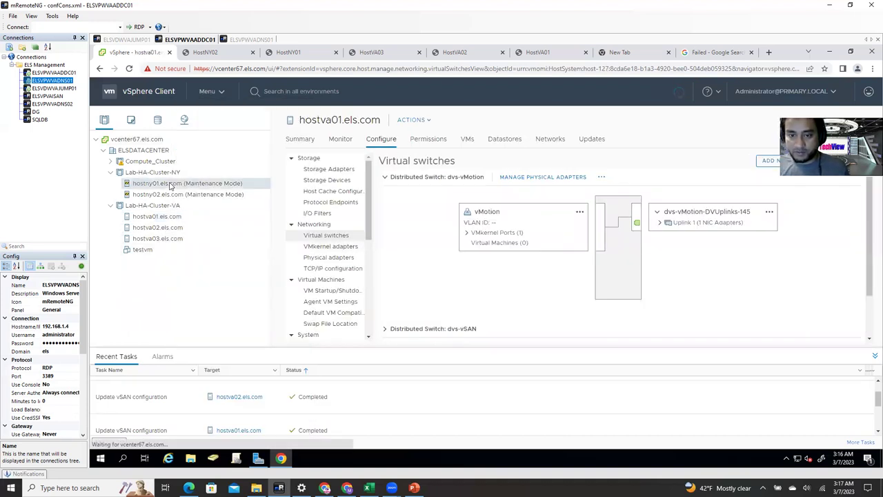
right_click(171, 186)
mouse_move(235, 186)
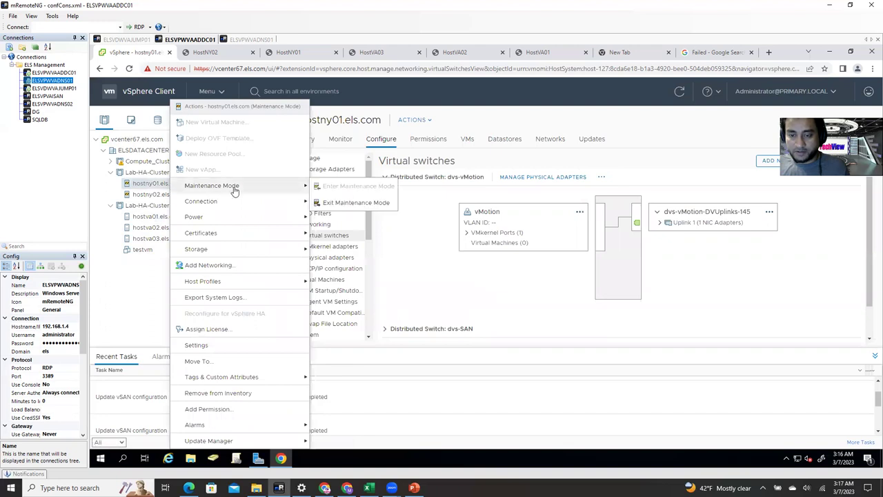
left_click(320, 205)
left_click(168, 196)
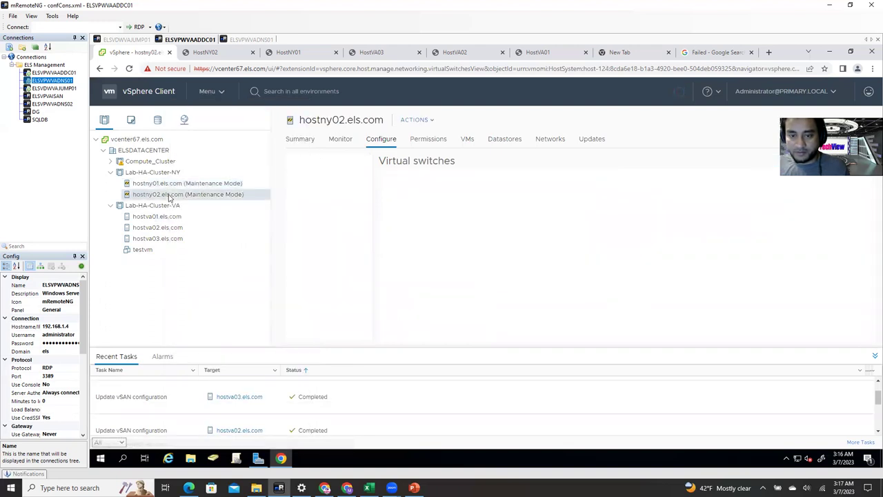
right_click(168, 196)
mouse_move(290, 191)
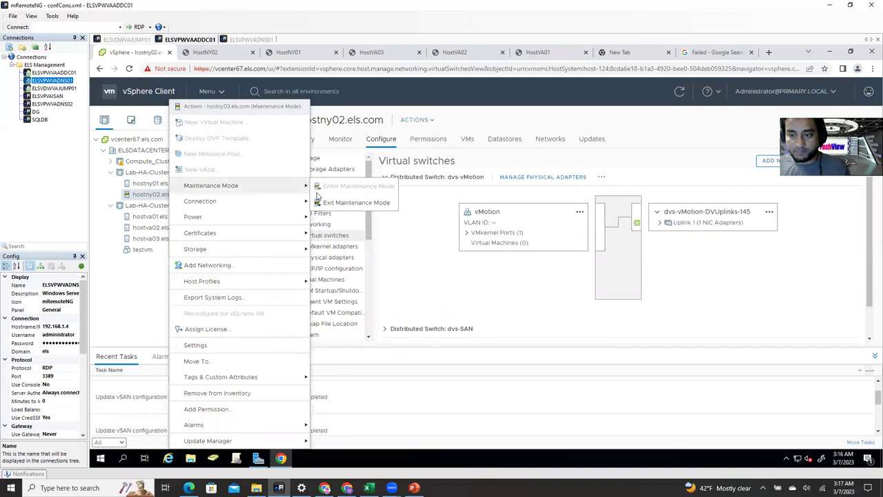
left_click(384, 203)
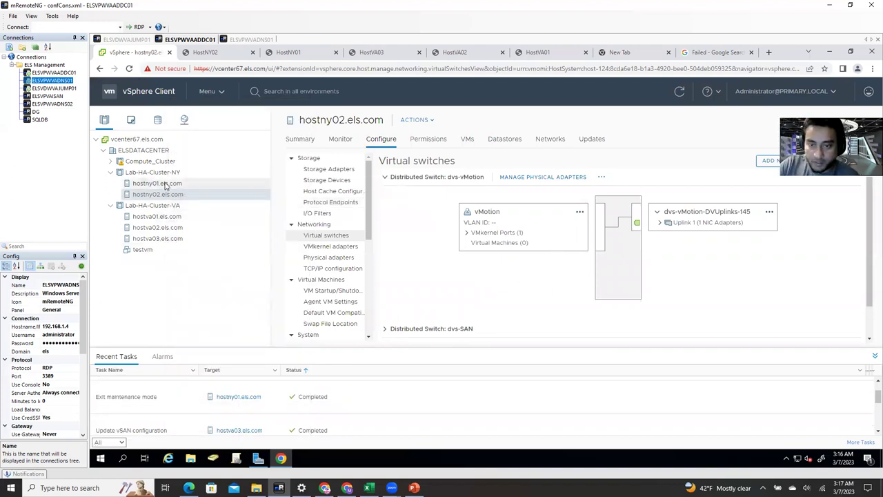
left_click(166, 185)
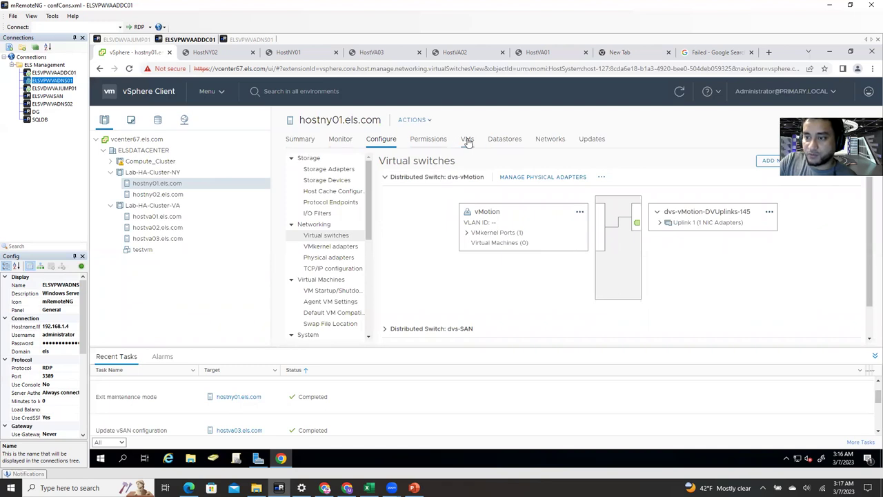
Add a software iSCSI adapter on hostny01 and hostny02 via Storage Adapters.
left_click(505, 140)
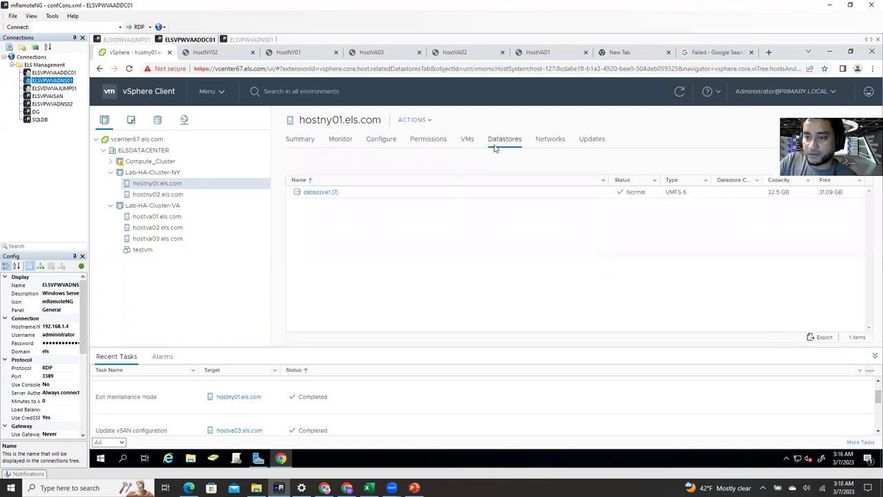
left_click(381, 142)
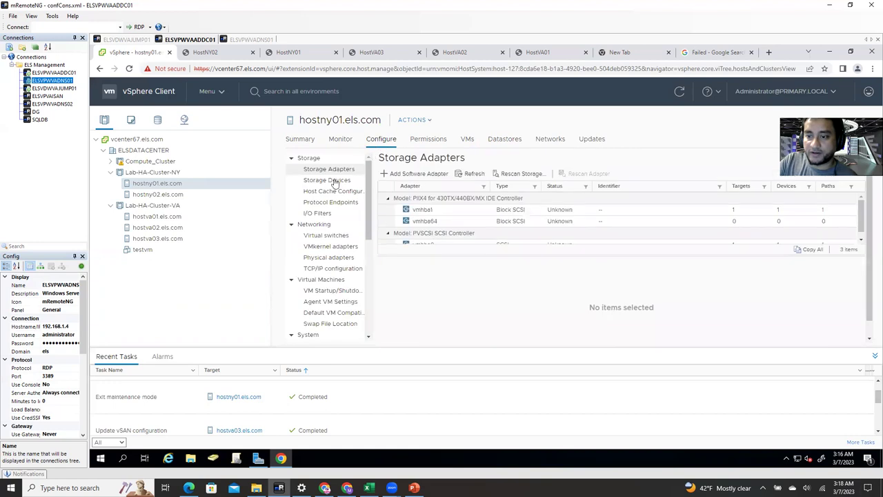
left_click(419, 174)
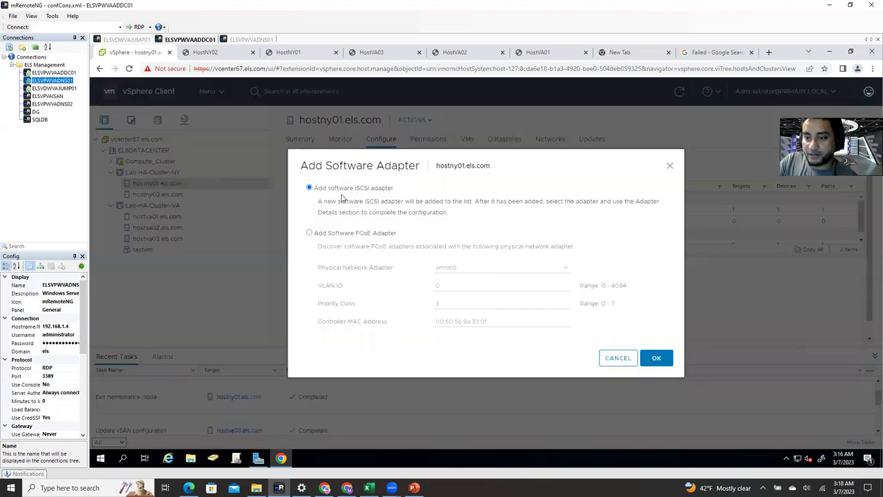
left_click(656, 359)
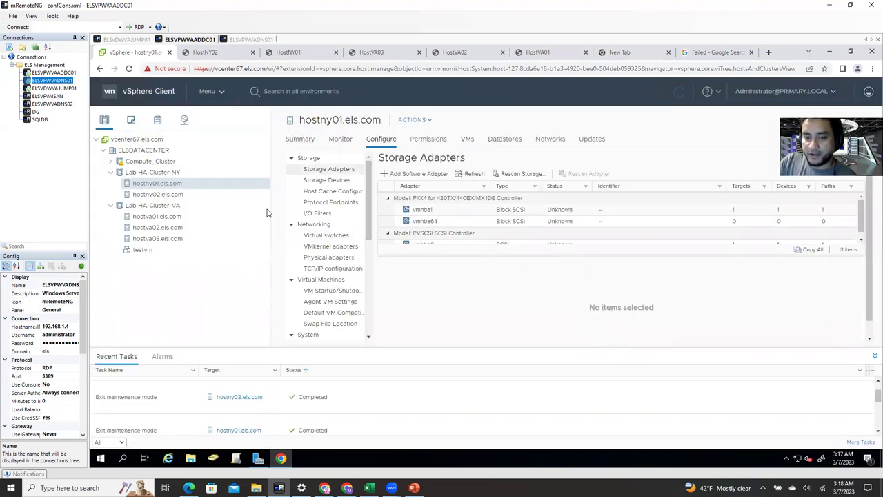
left_click(197, 195)
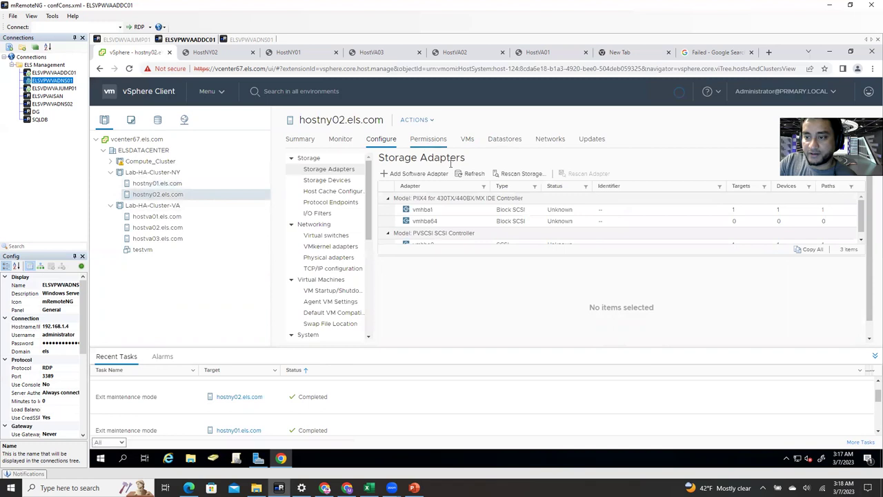
left_click(409, 173)
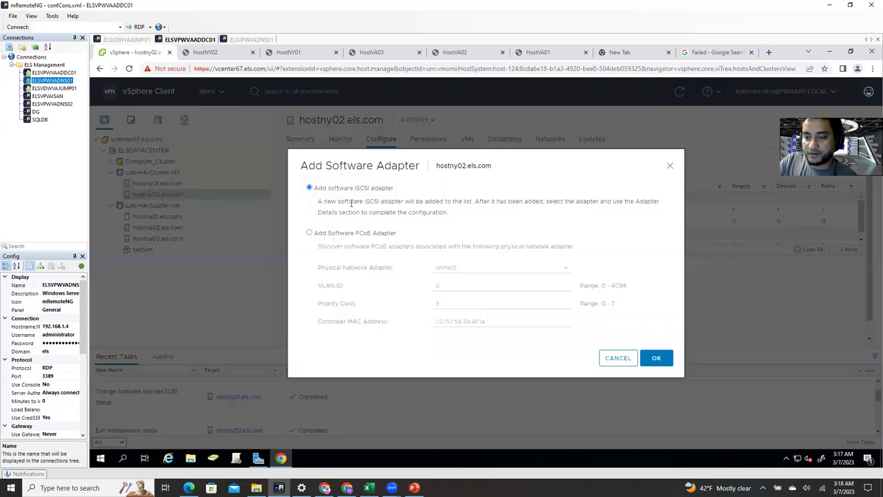
left_click(656, 357)
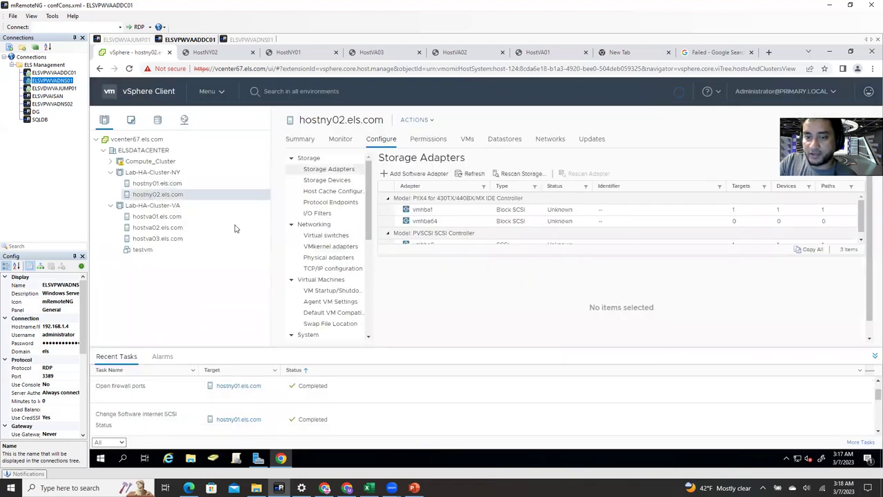
Add software iSCSI adapters on hostva01, hostva02 and hostva03, then reselect hostny01.
left_click(173, 218)
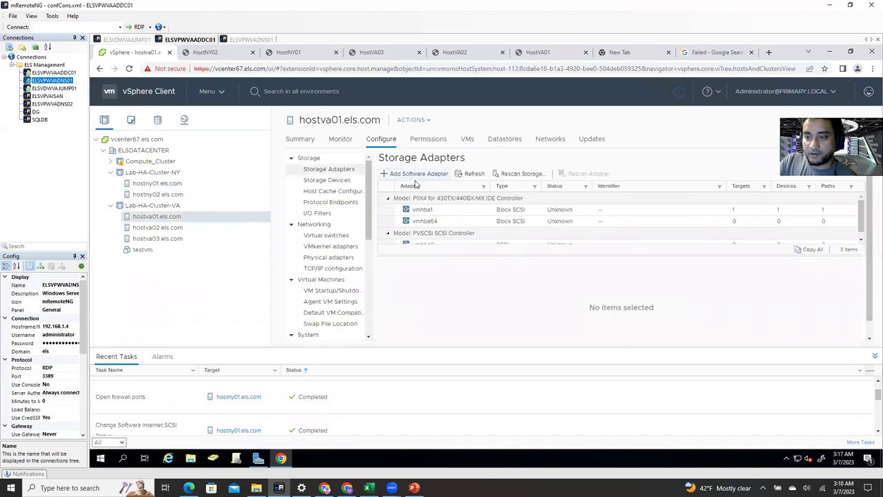
left_click(414, 173)
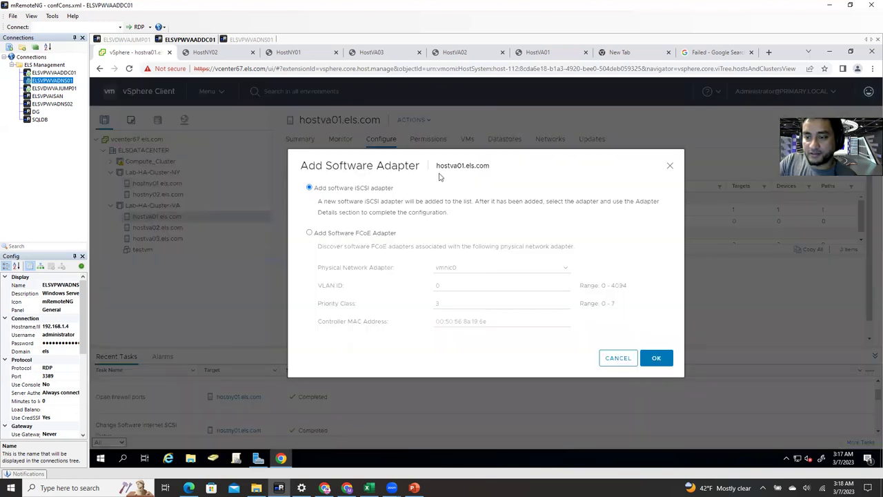
left_click(649, 357)
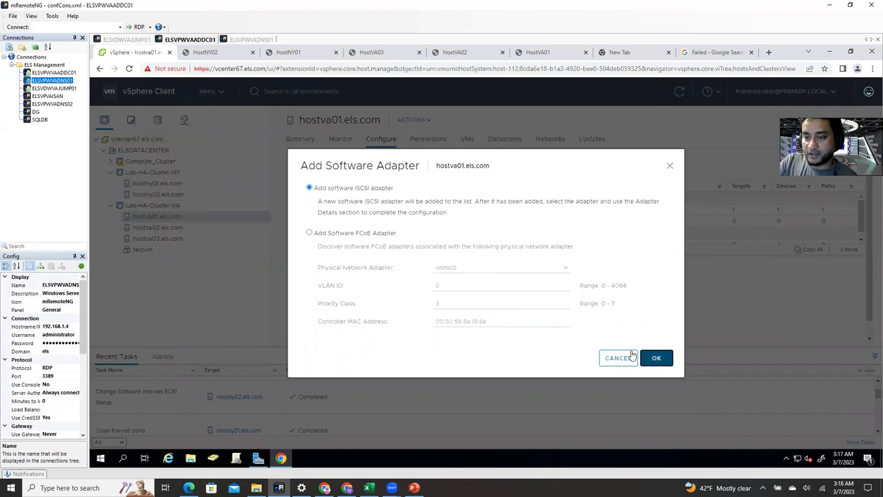
left_click(178, 229)
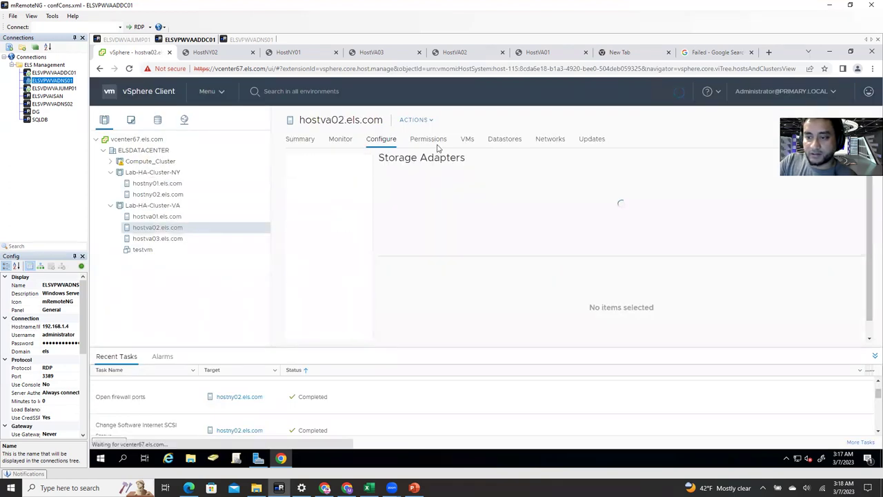
left_click(405, 173)
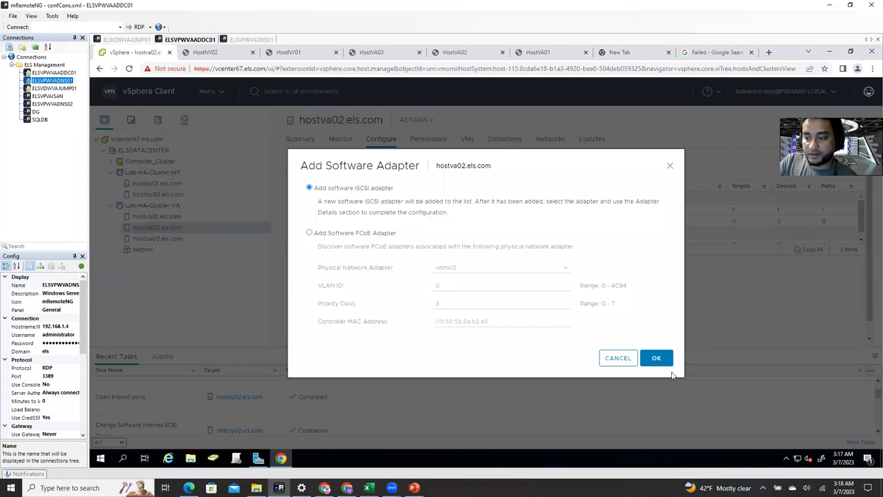
left_click(656, 358)
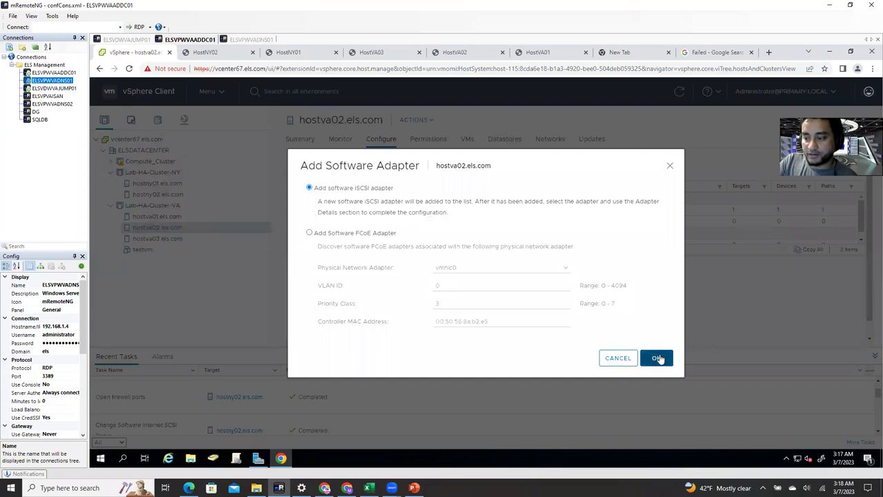
left_click(166, 239)
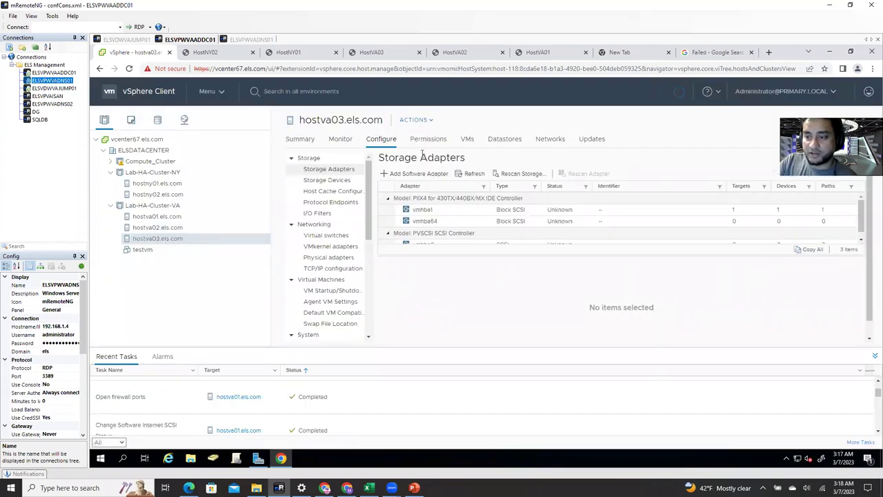
left_click(409, 174)
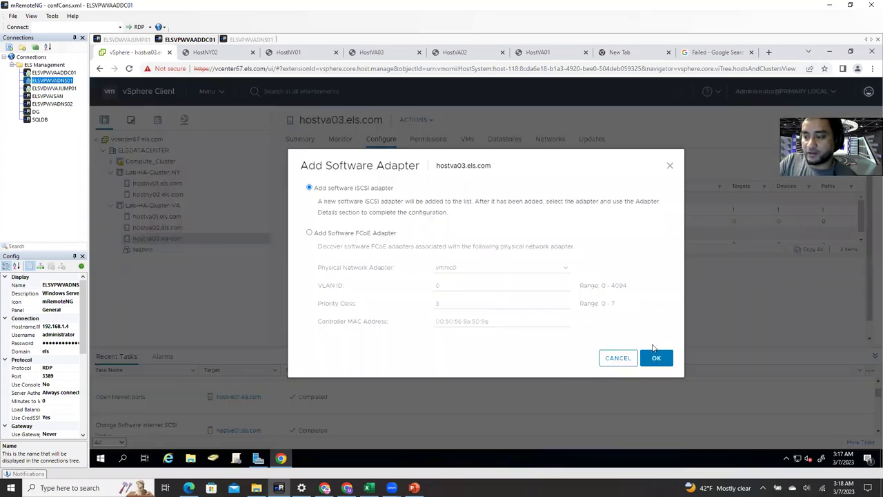
left_click(654, 359)
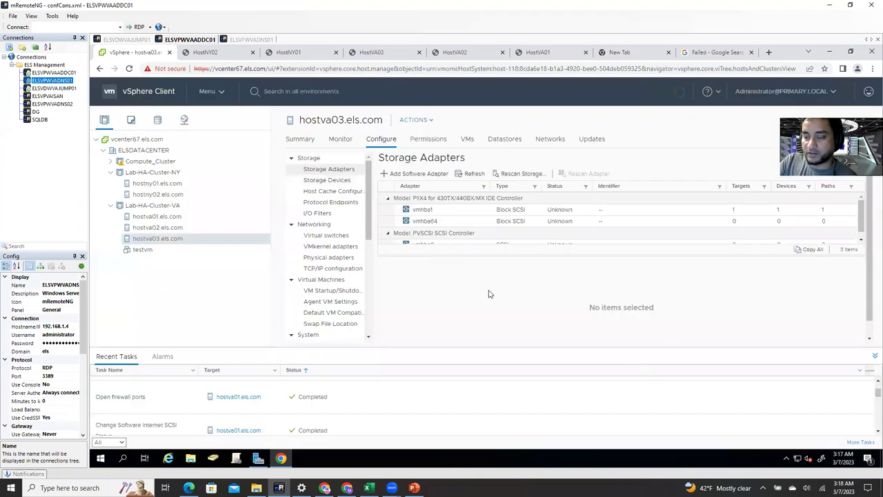
left_click(155, 184)
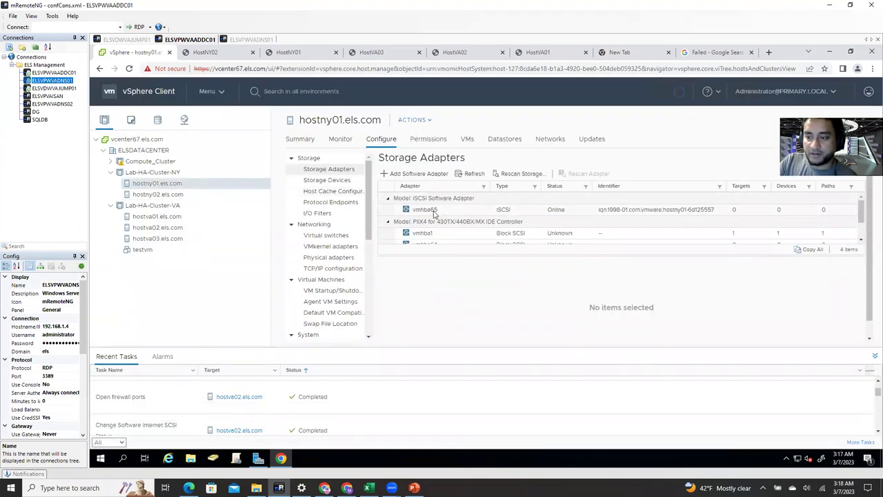
Bind hostny01's vmhba65 to vmk2 on the iSCSI (dvs-SAN) port group.
left_click(435, 212)
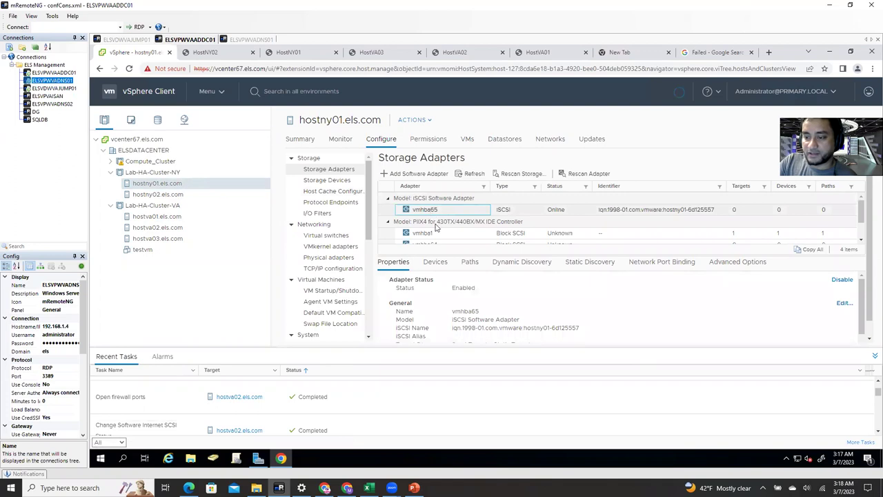
left_click(664, 266)
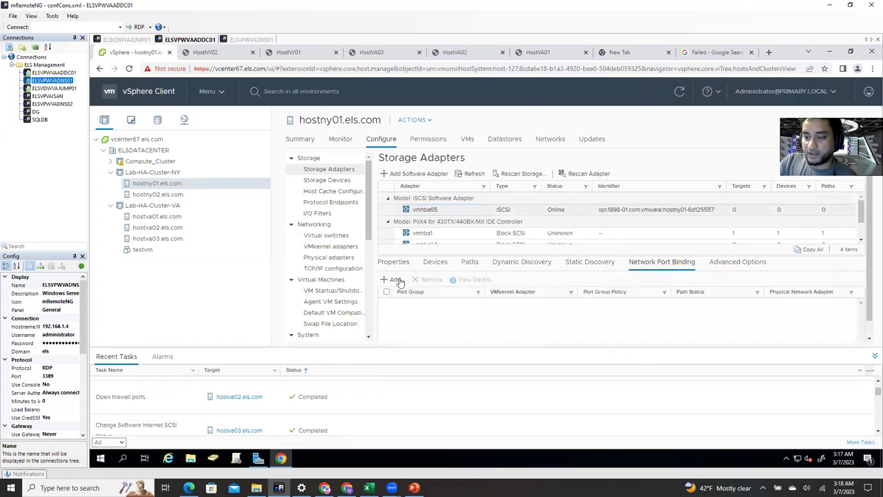
left_click(394, 279)
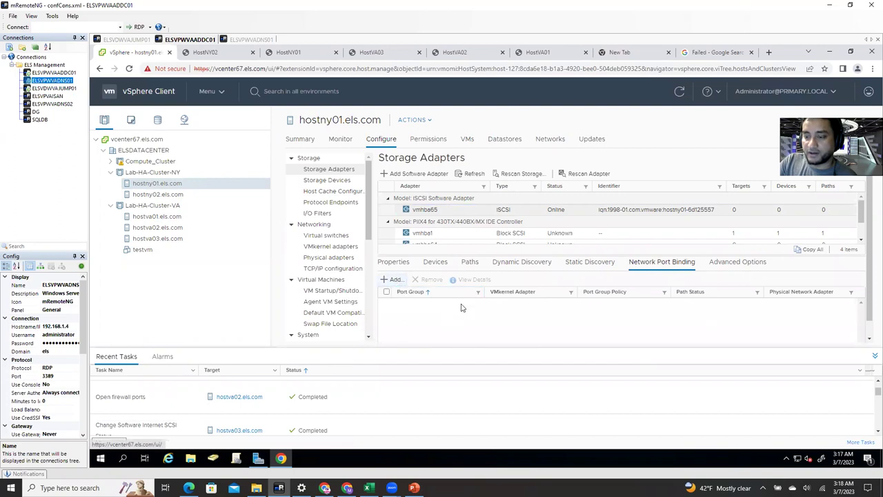
left_click(345, 190)
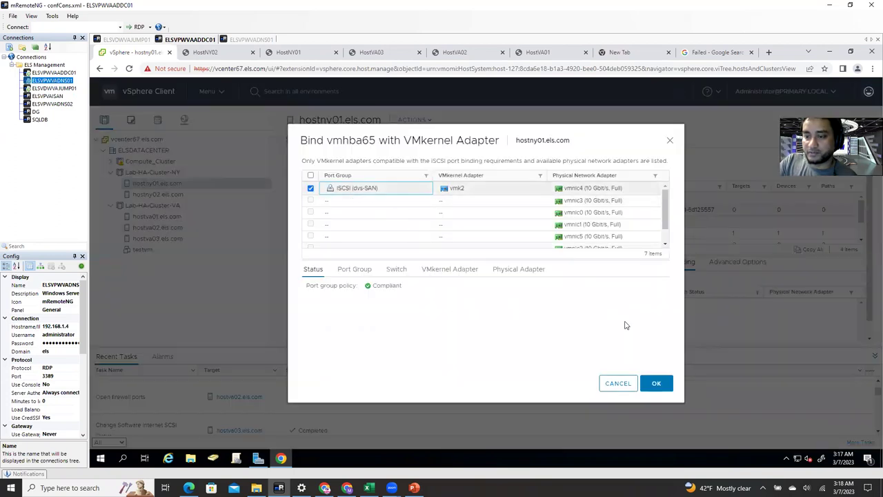
left_click(651, 383)
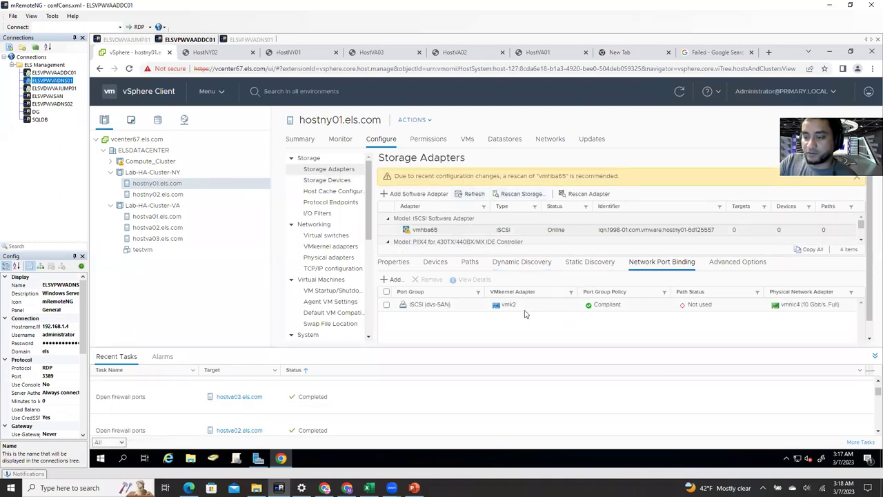
left_click(525, 262)
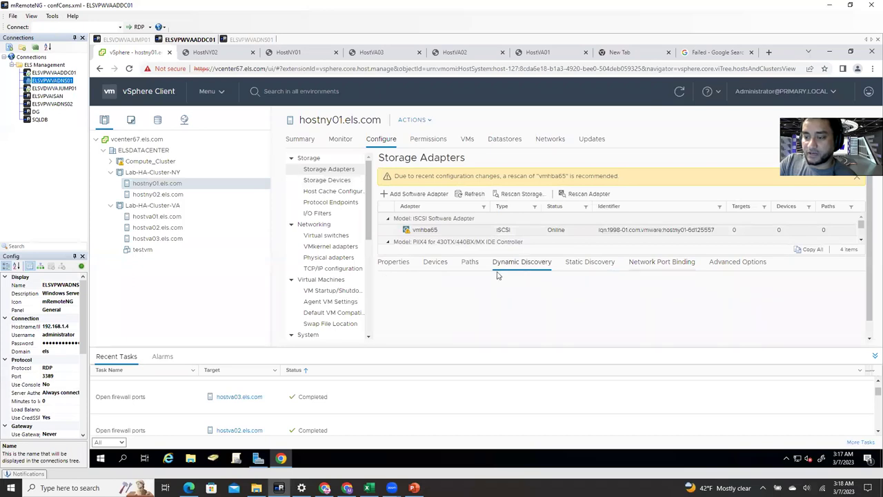
Add 192.168.1.6 as a dynamic discovery send target on hostny01's vmhba65.
left_click(396, 279)
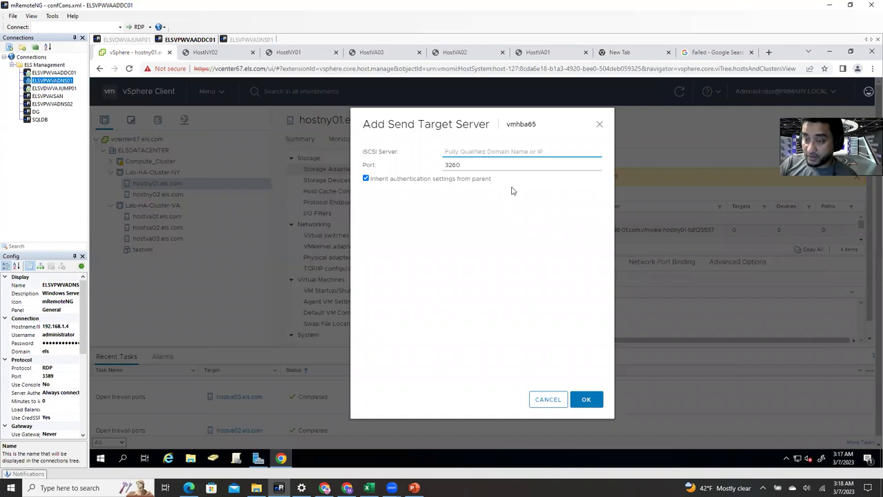
type("192.168.1.6")
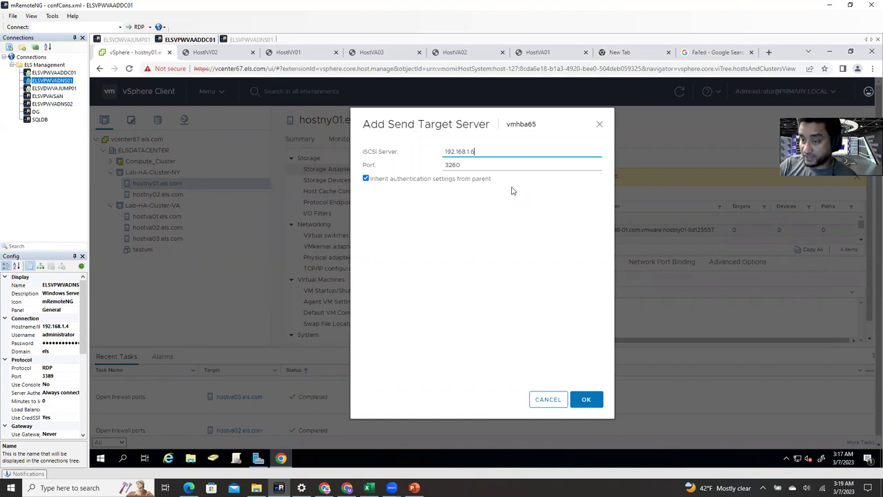
left_click(588, 400)
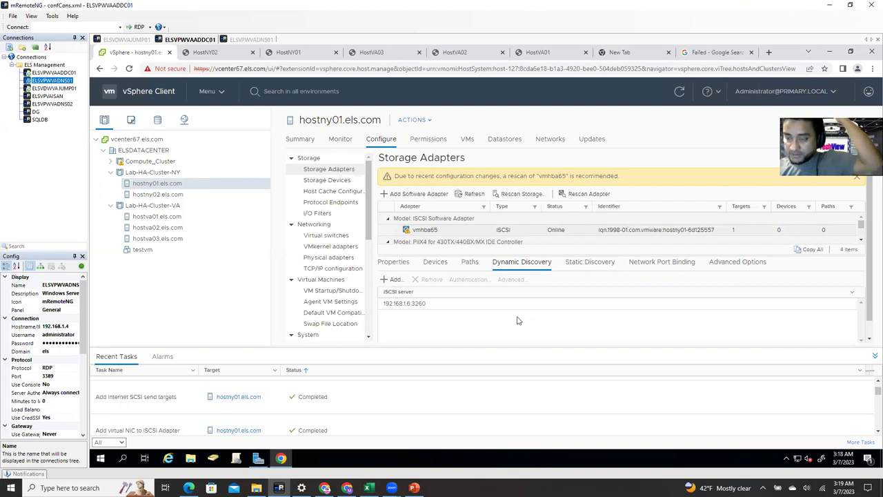
Rescan hostny01's storage, then bring up hostny02's vmhba65 adapter details.
left_click(581, 265)
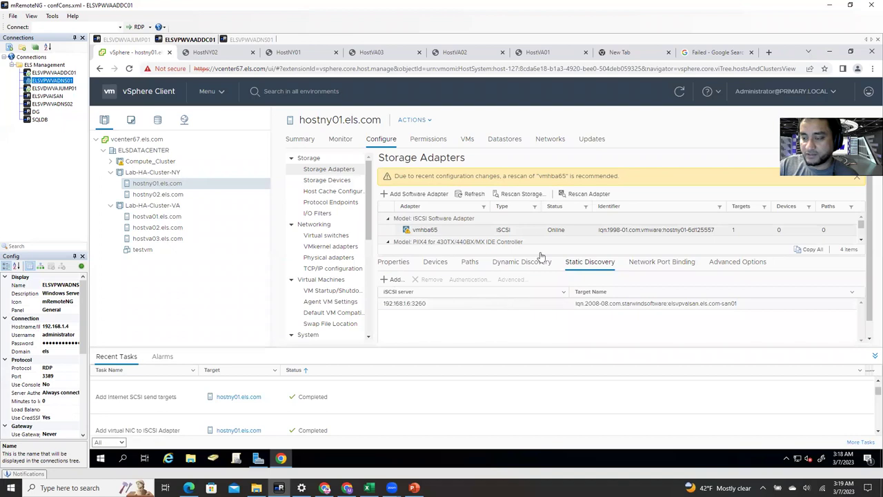
left_click(517, 194)
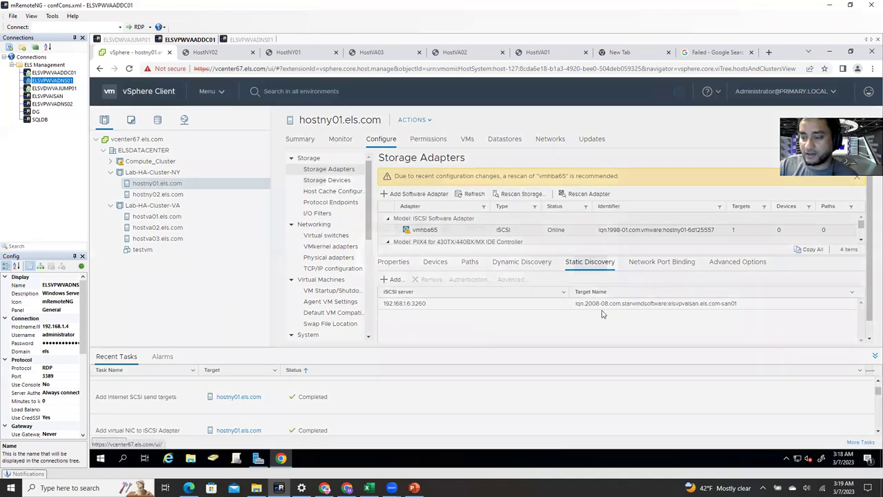
left_click(597, 322)
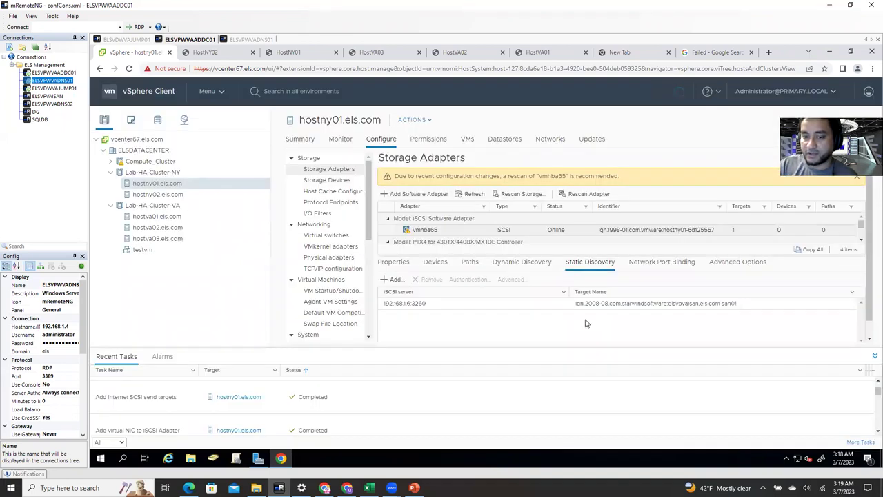
left_click(189, 196)
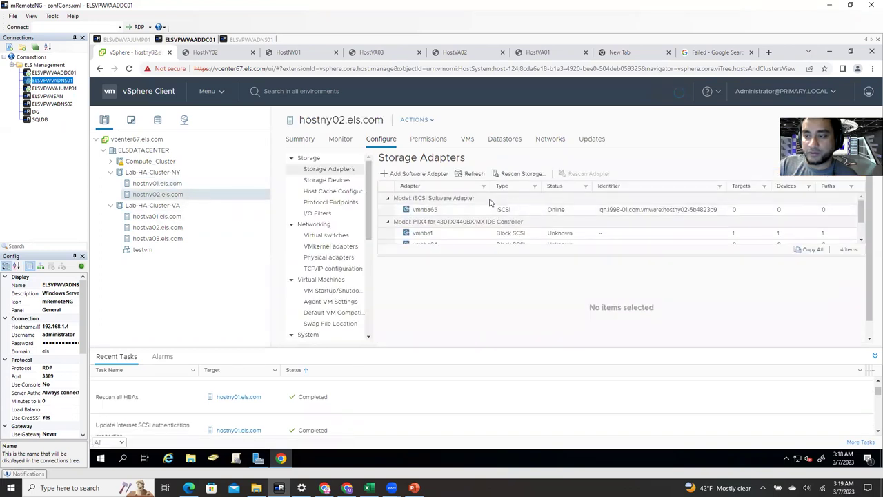
left_click(451, 209)
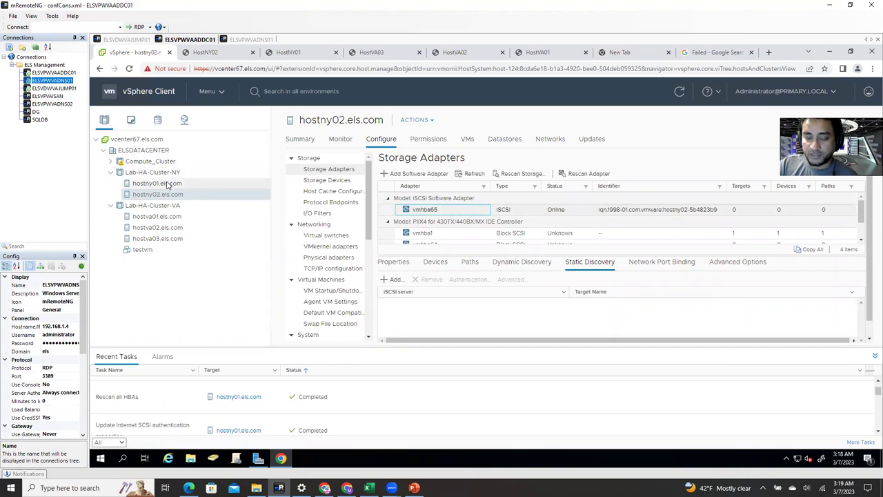
On hostny02, bind vmhba65 to iSCSI (dvs-SAN) on vmk2 and add send target 192.168.1.6.
left_click(653, 265)
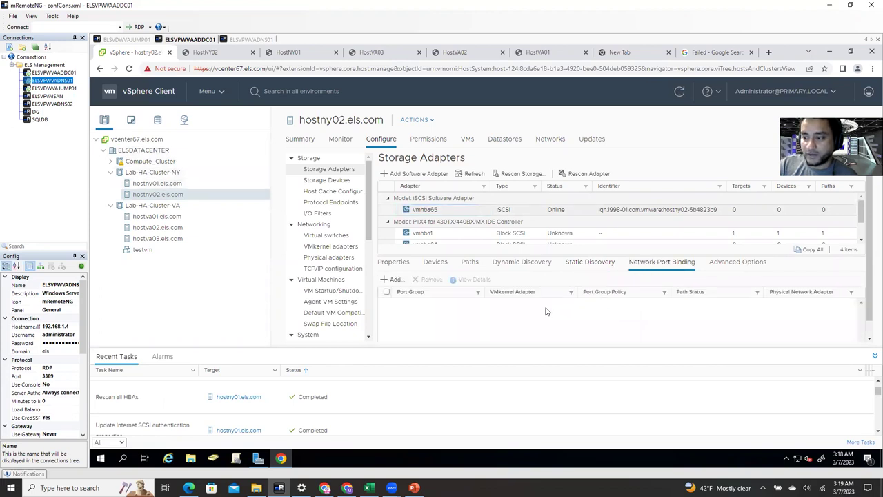
left_click(393, 279)
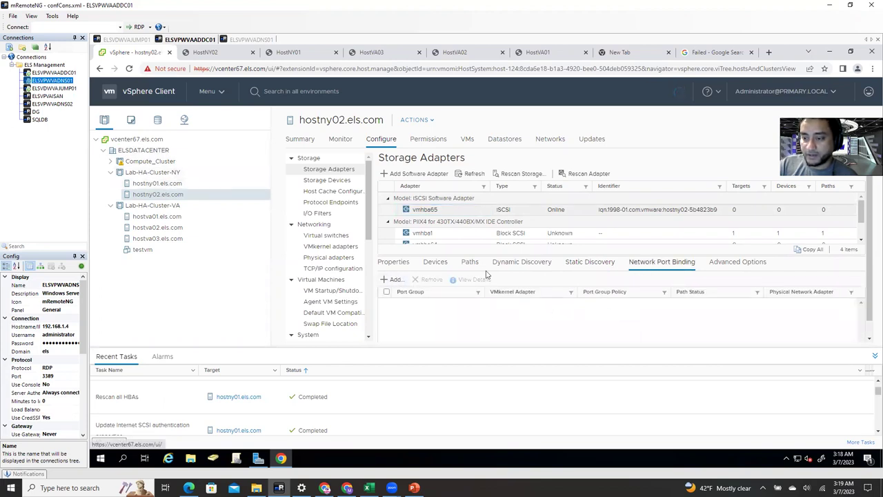
left_click(344, 188)
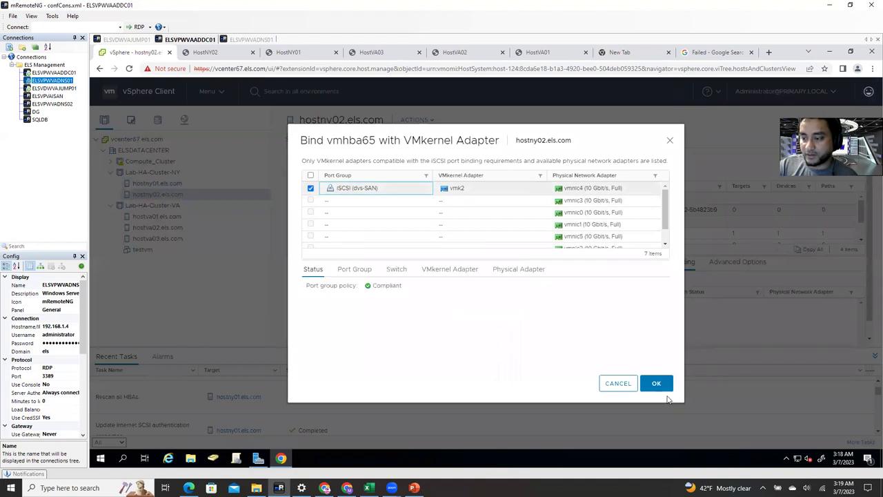
left_click(655, 385)
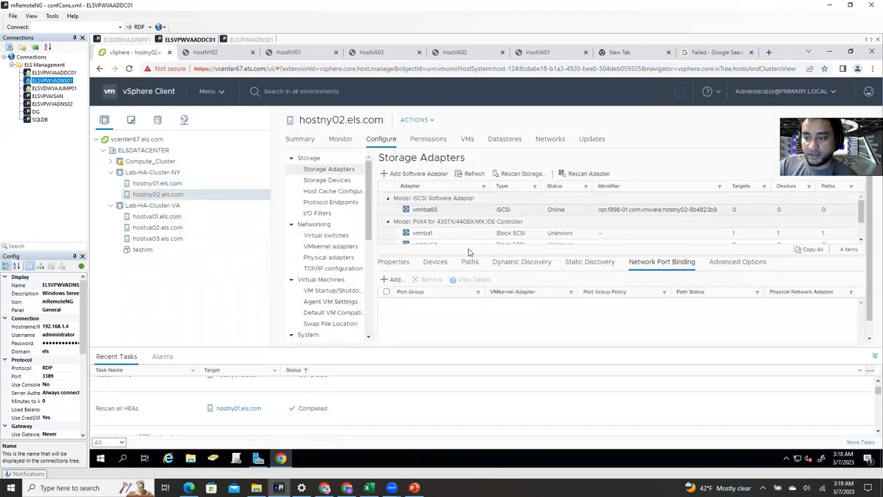
left_click(519, 265)
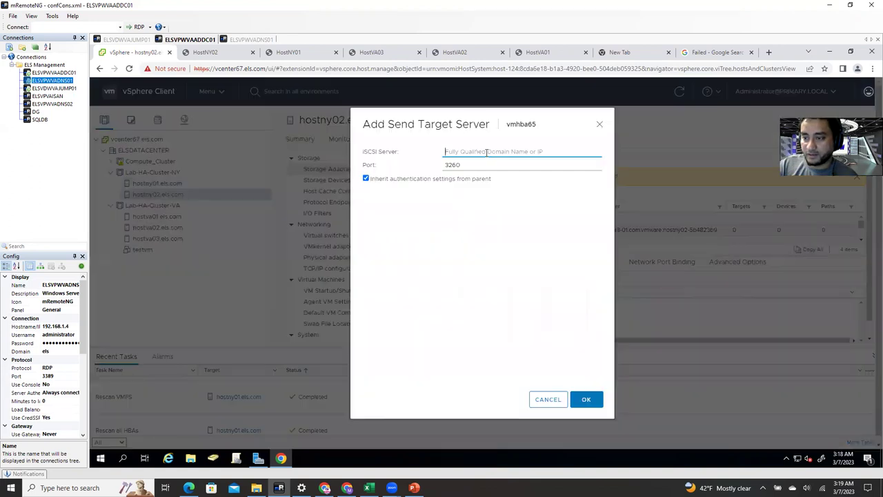
left_click(487, 153)
left_click(511, 180)
left_click(586, 399)
Bind hostva01's vmhba65 to the iSCSI (dvs-SAN) port group and verify the binding.
left_click(172, 216)
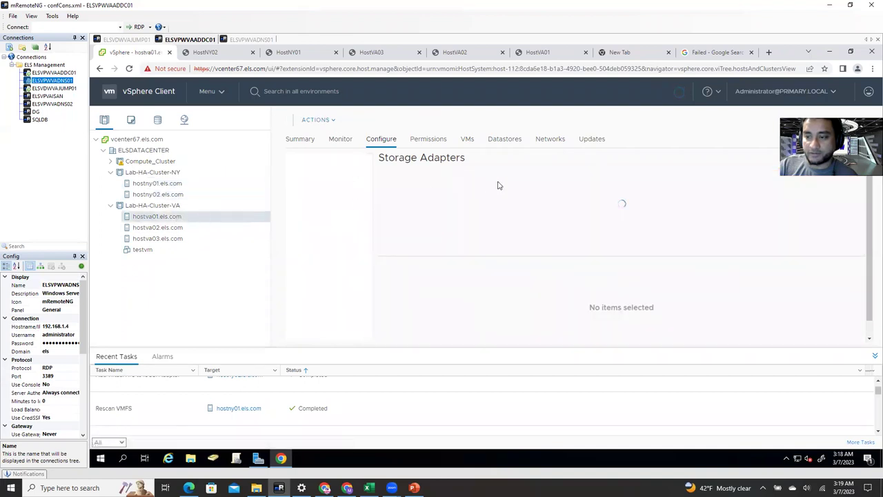
left_click(427, 210)
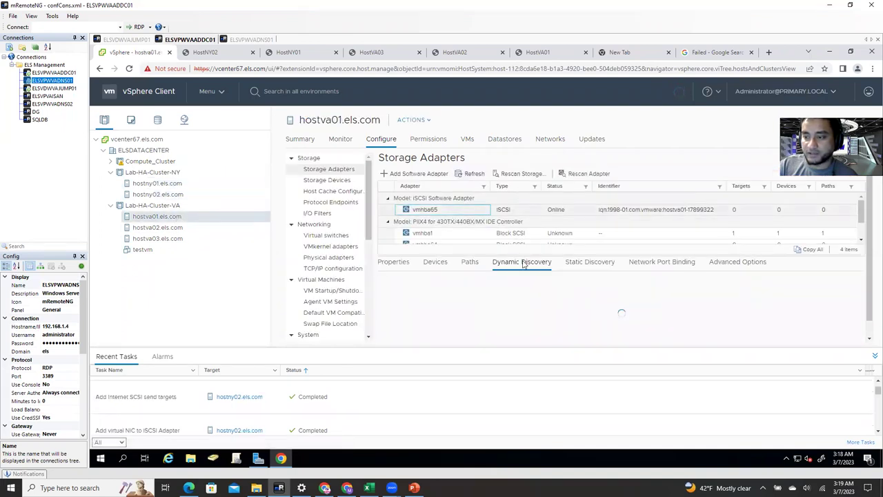
left_click(659, 262)
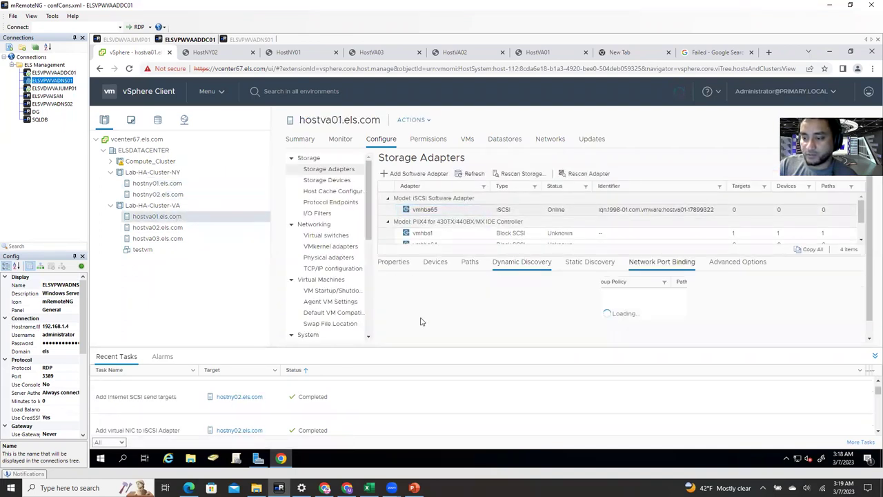
left_click(392, 280)
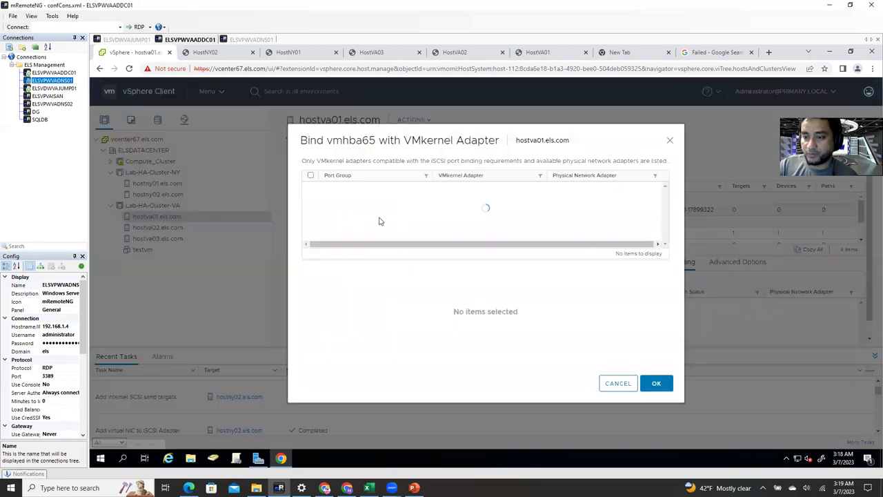
left_click(352, 189)
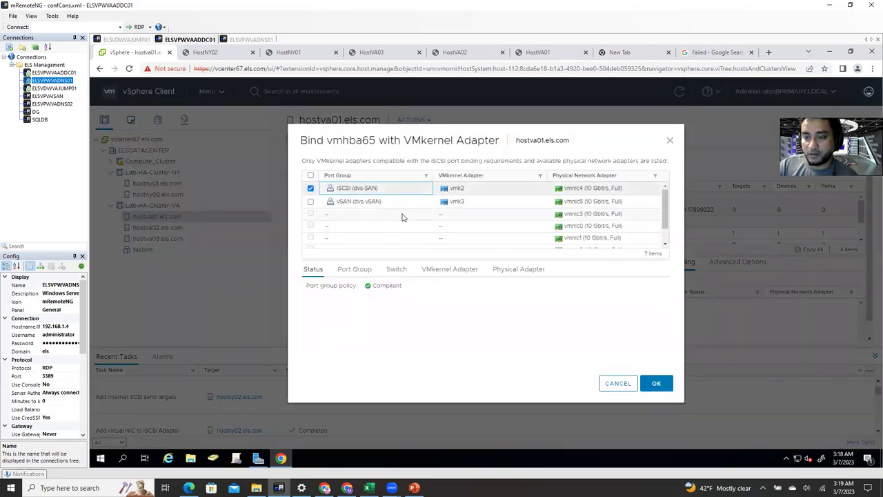
left_click(649, 383)
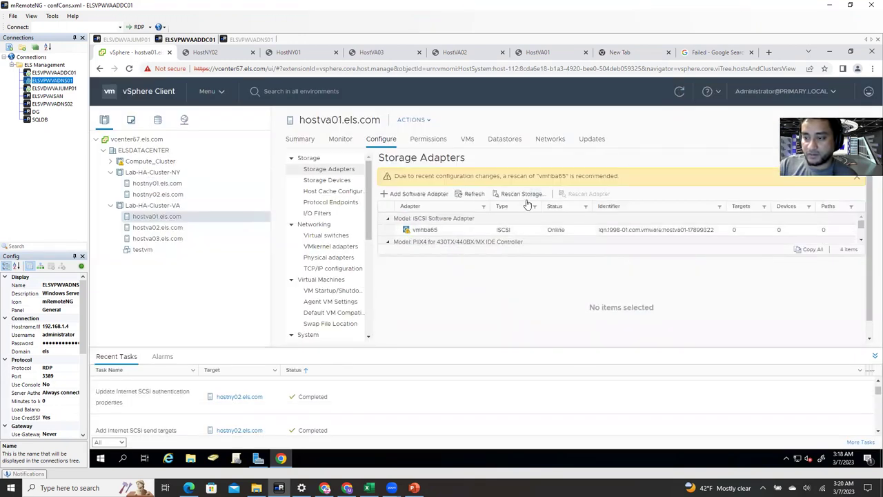
left_click(447, 230)
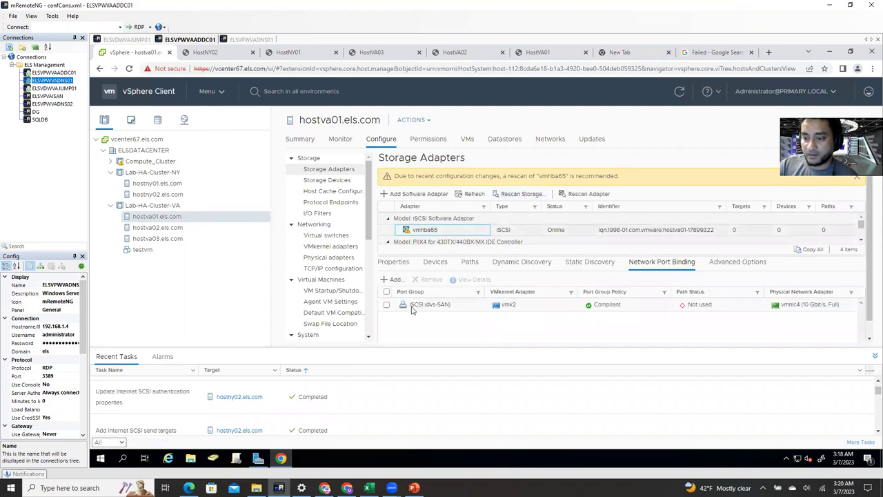
Add 192.168.1.6 as a send target on hostva01's vmhba65.
left_click(516, 266)
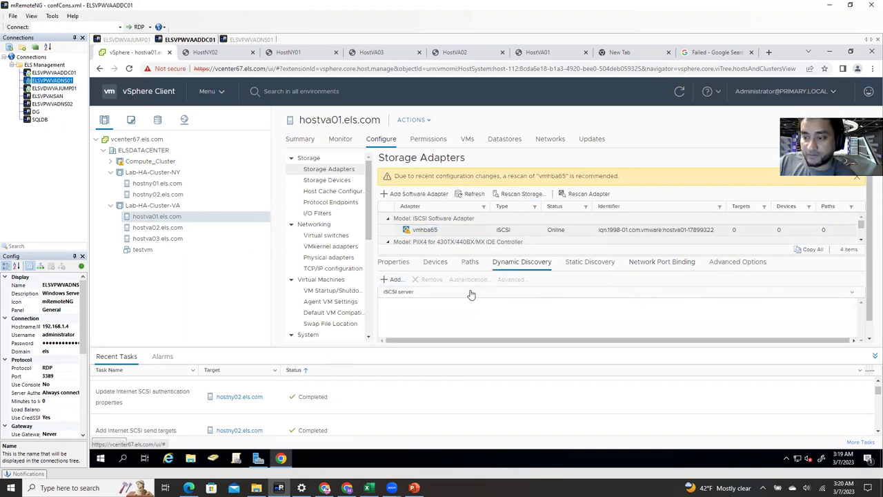
left_click(395, 279)
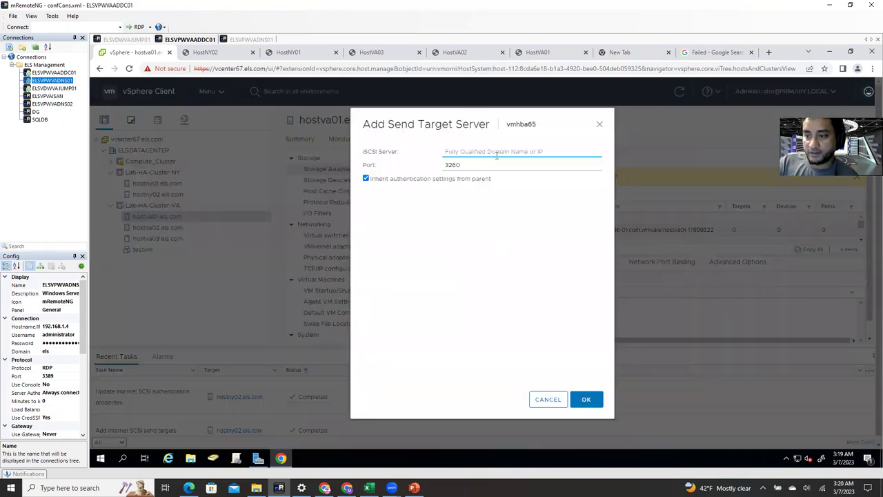
left_click(504, 174)
left_click(586, 398)
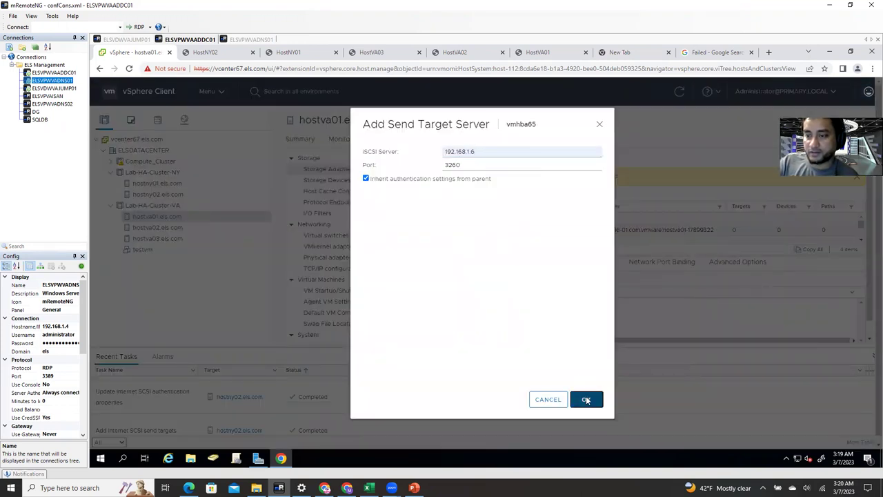
left_click(158, 228)
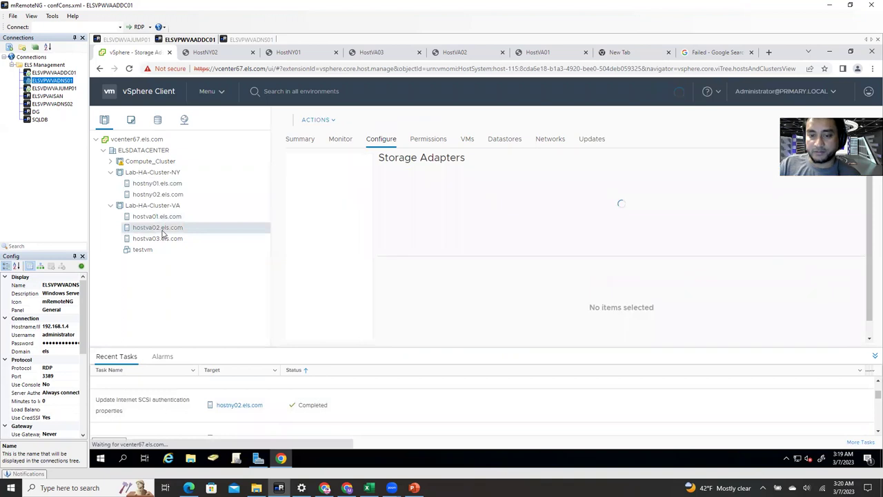
Bind hostva02's vmhba65 to the iSCSI (dvs-SAN) port group.
left_click(435, 209)
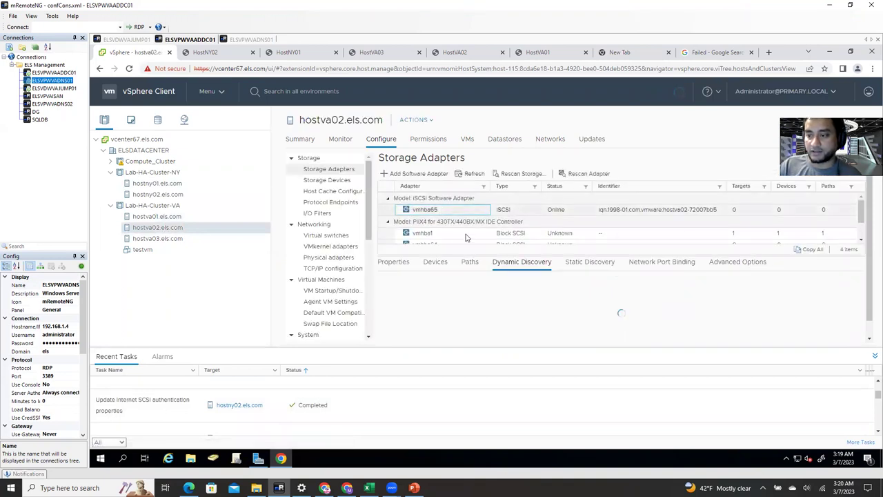
left_click(631, 266)
left_click(401, 281)
left_click(376, 190)
key("Return")
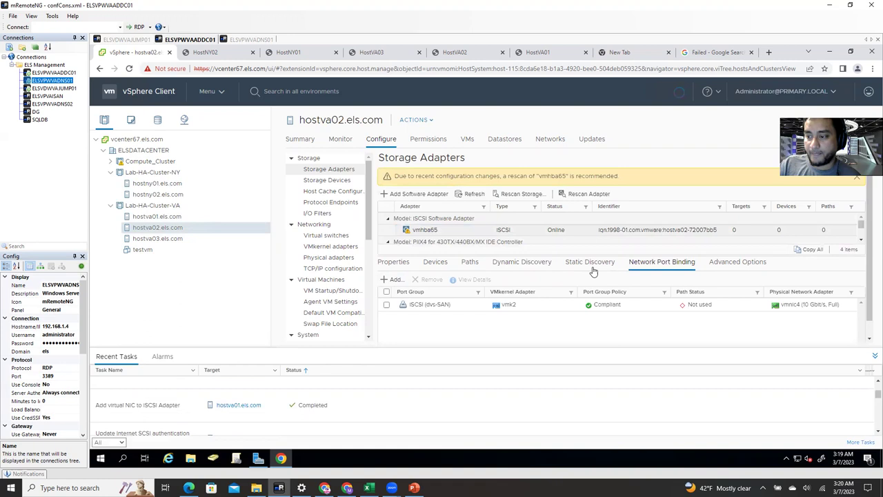
Add send target 192.168.1.6 on hostva02's vmhba65 and check the discovered static target.
left_click(513, 262)
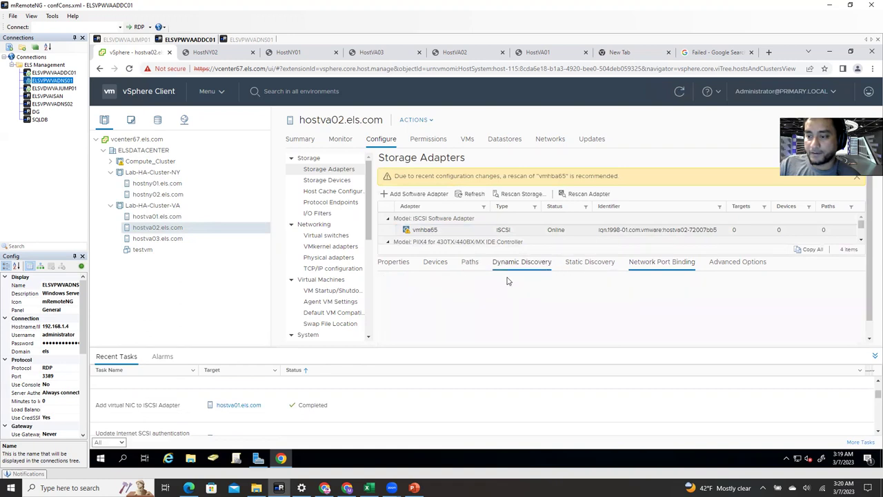
left_click(393, 280)
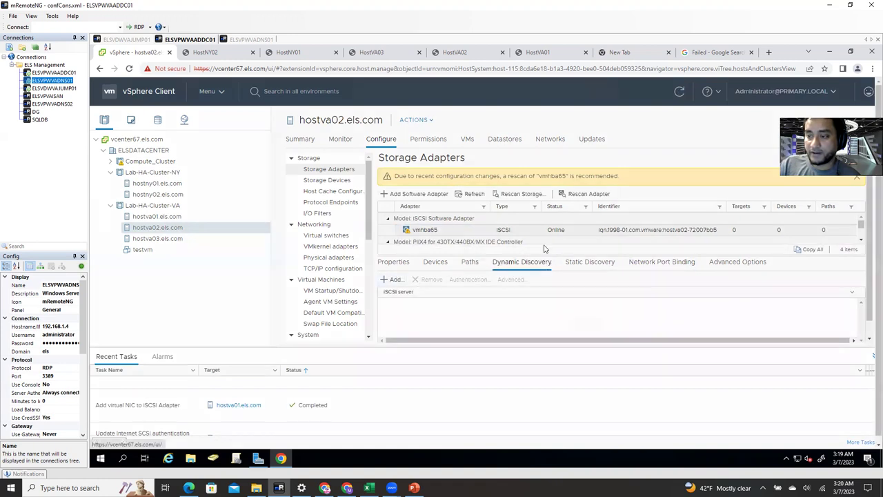
left_click(511, 171)
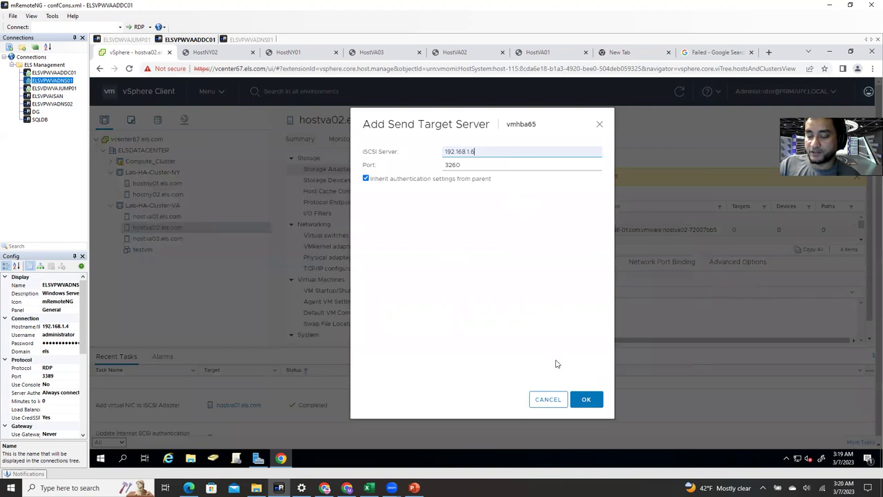
left_click(583, 401)
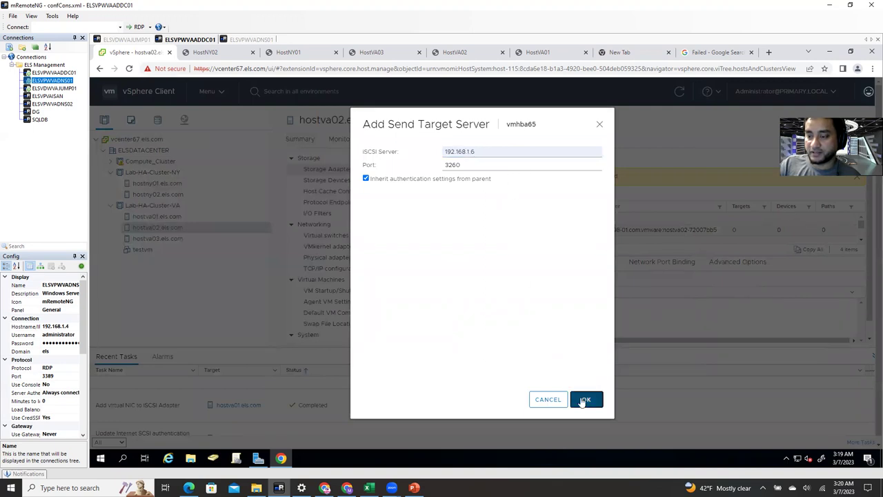
left_click(572, 403)
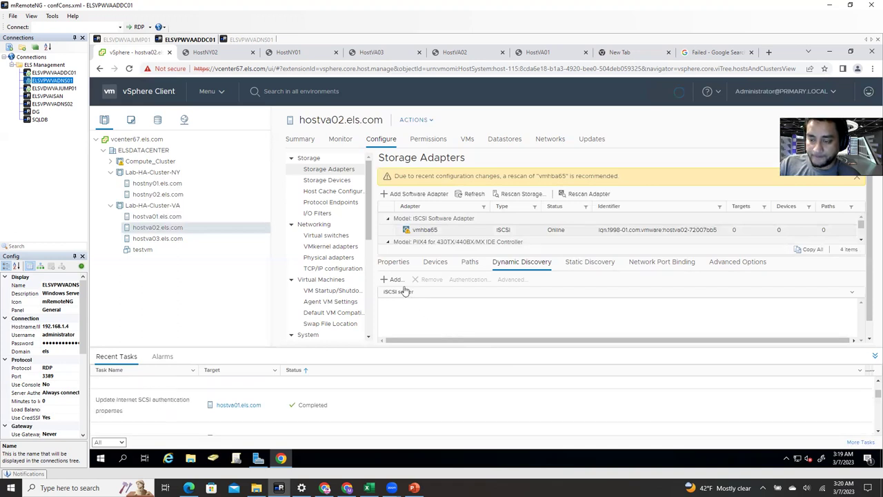
left_click(596, 270)
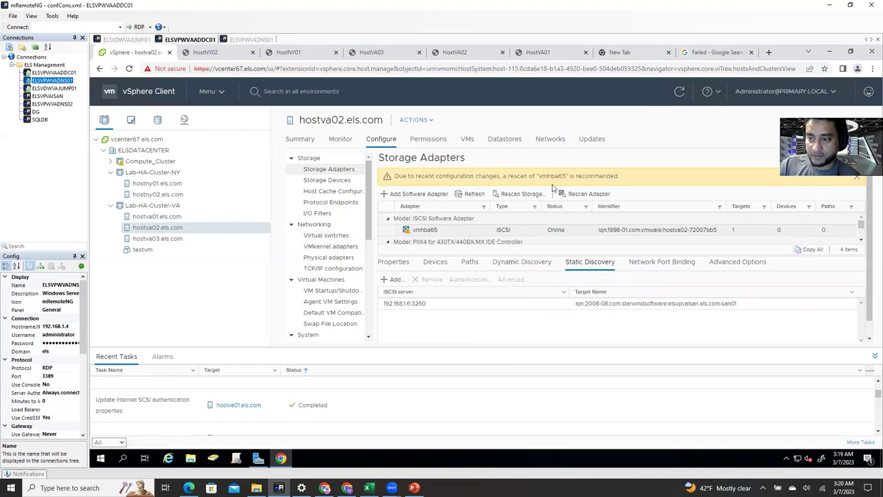
Rescan storage on hostva02 and then on hostva01.
left_click(530, 193)
left_click(585, 326)
left_click(178, 216)
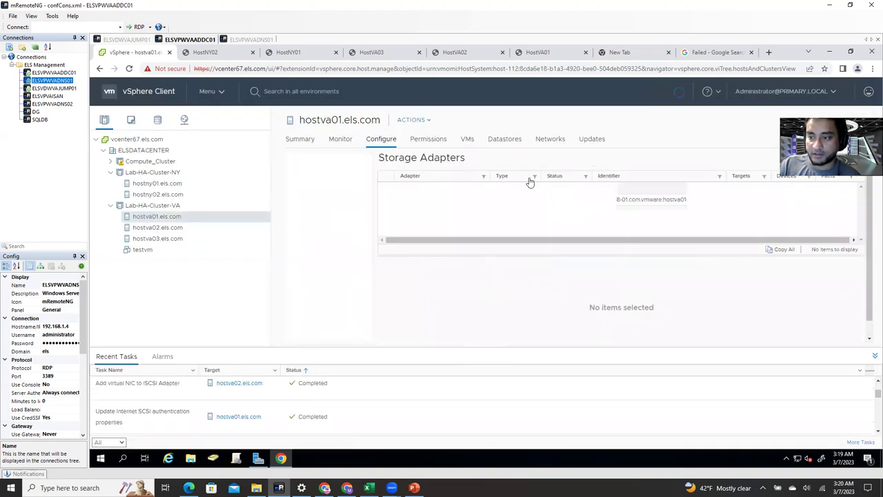
left_click(508, 211)
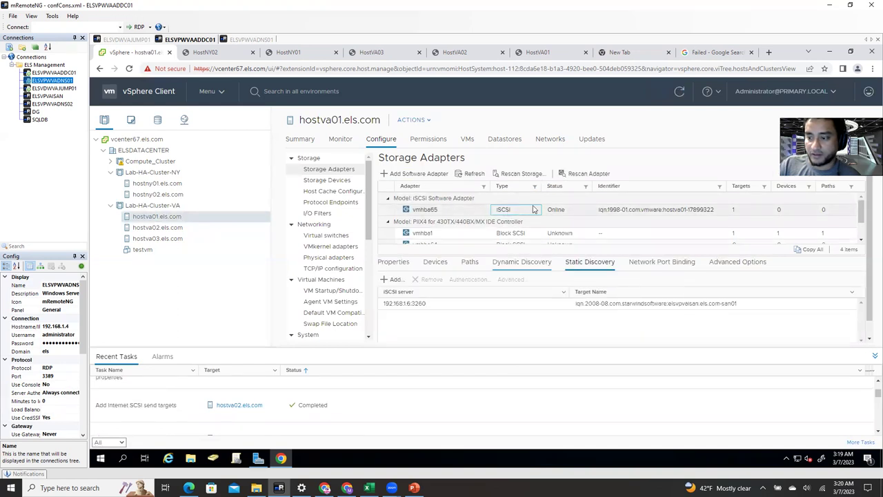
left_click(524, 173)
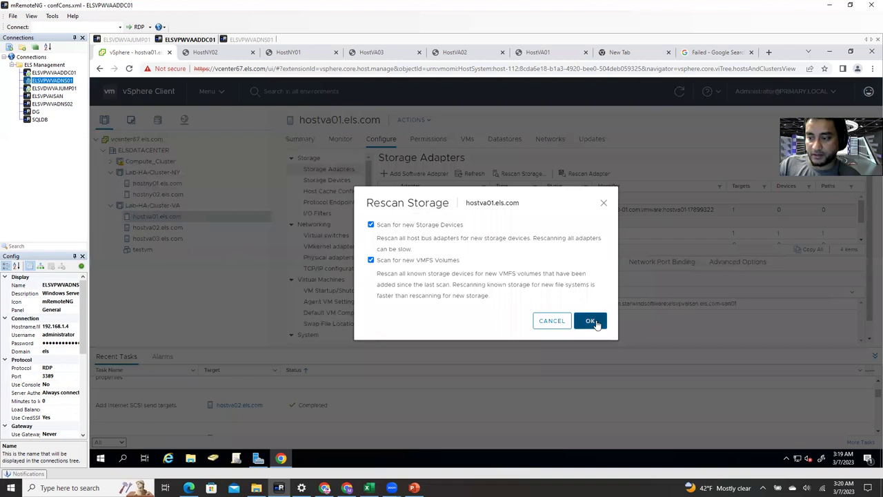
left_click(591, 321)
left_click(181, 242)
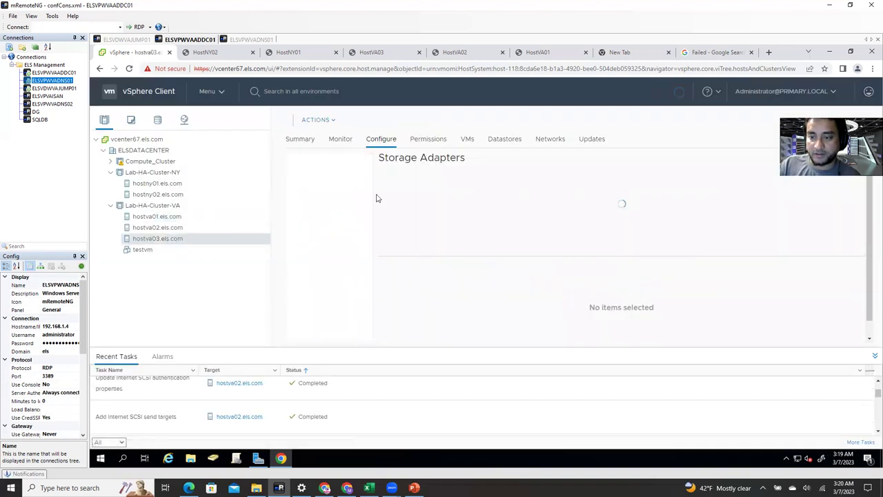
Bind hostva03's vmhba65 to the iSCSI (dvs-SAN) port group on vmk2.
left_click(440, 210)
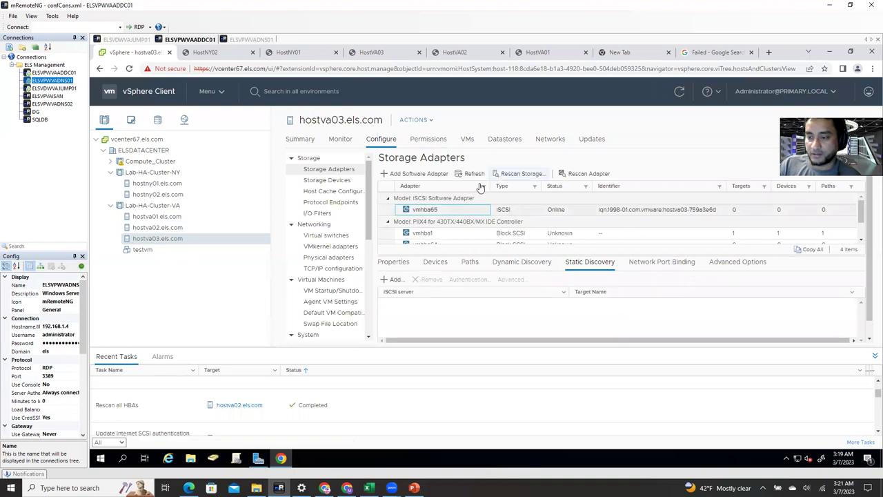
left_click(656, 265)
left_click(394, 280)
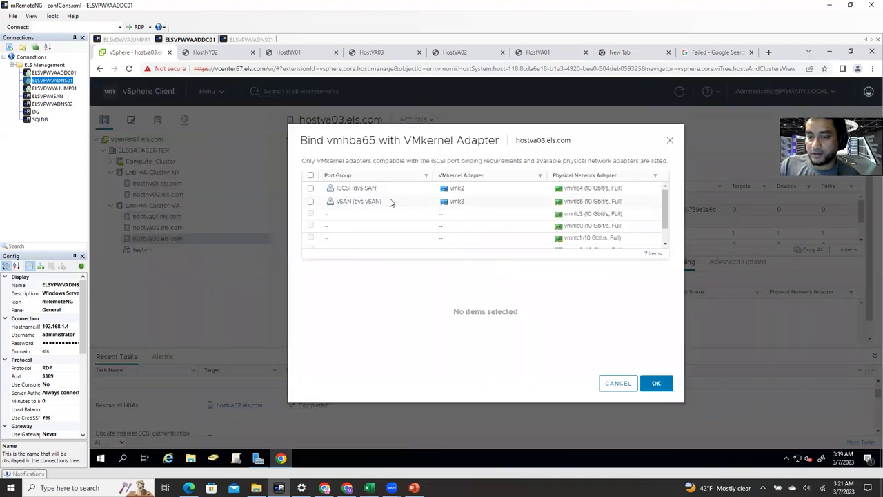
left_click(357, 191)
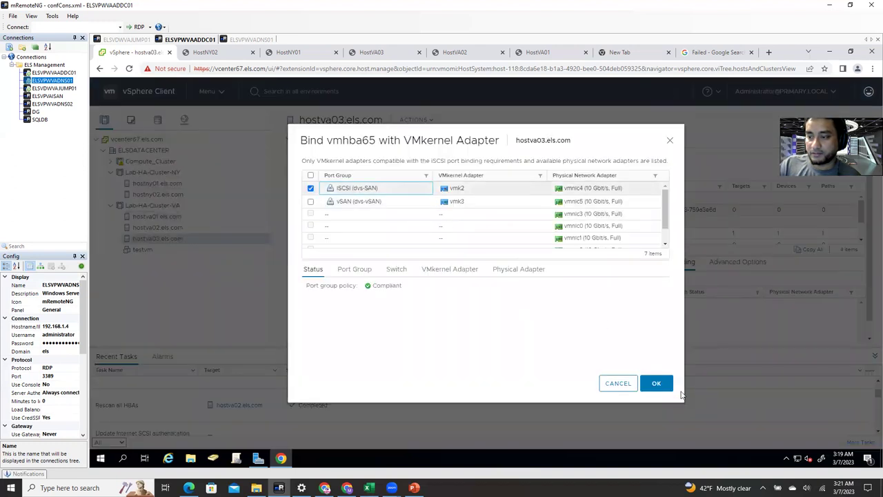
left_click(656, 385)
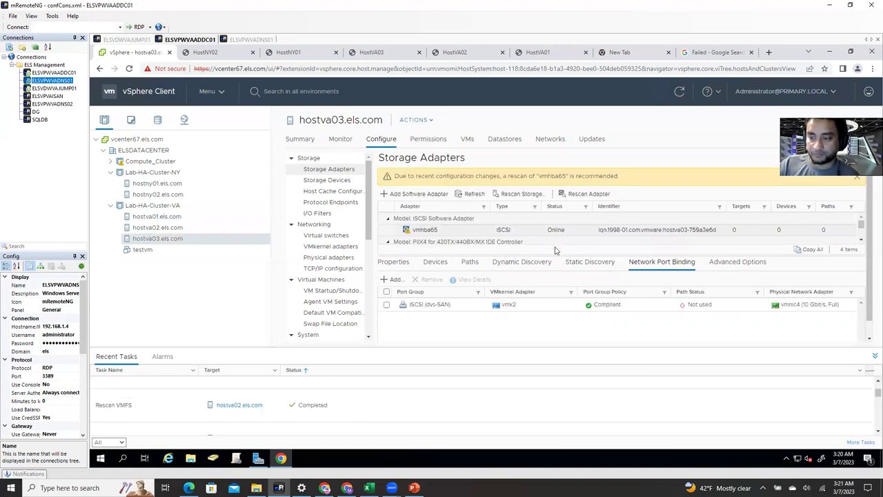
Add send target 192.168.1.6:3260 to hostva03's vmhba65 and rescan its storage.
left_click(517, 262)
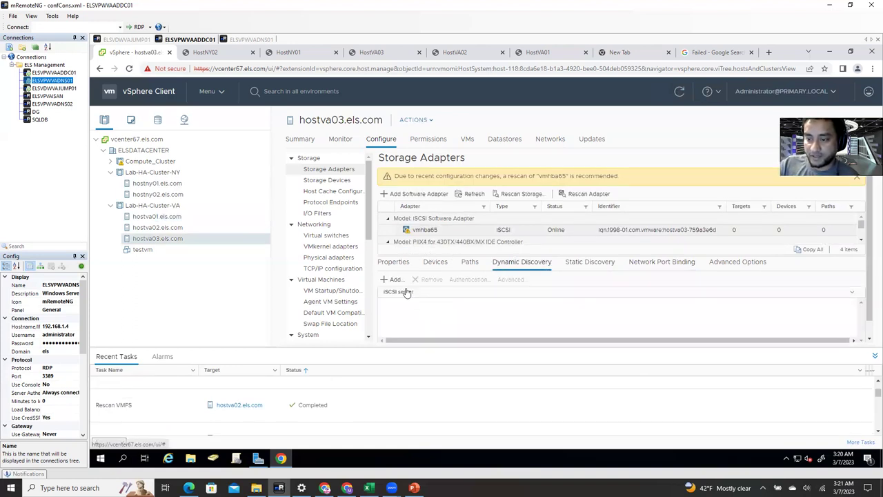
left_click(396, 280)
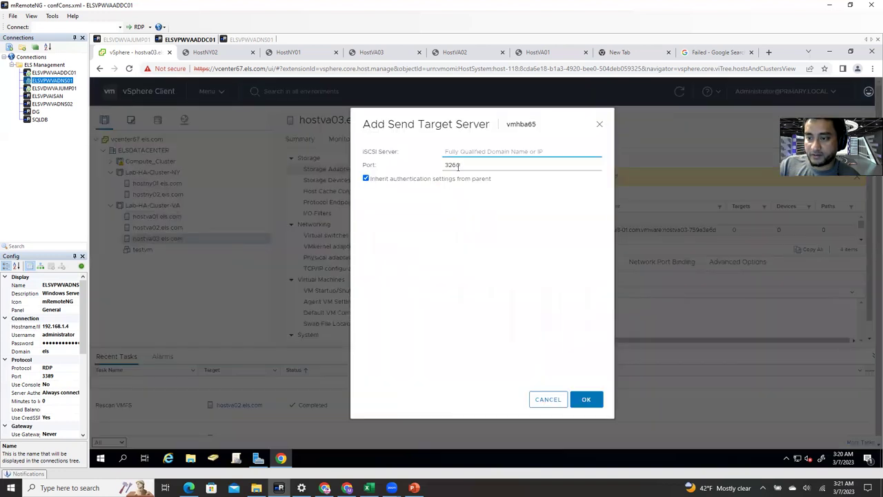
left_click(459, 148)
left_click(509, 172)
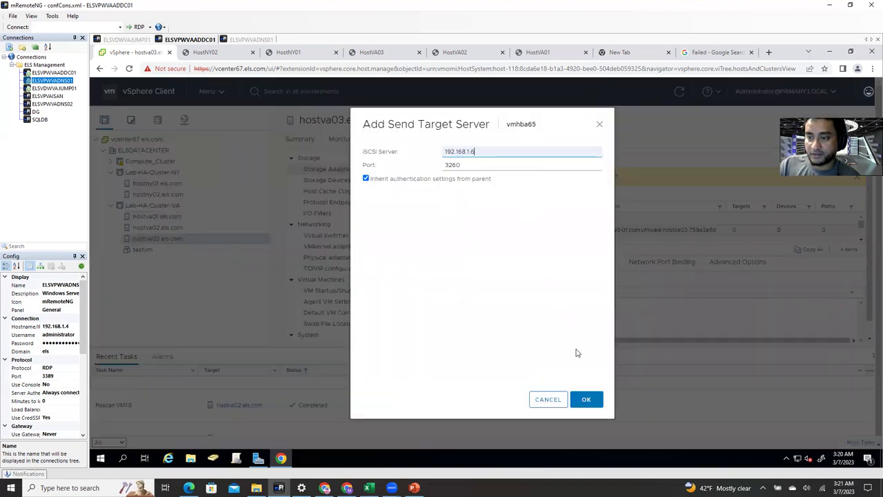
left_click(587, 401)
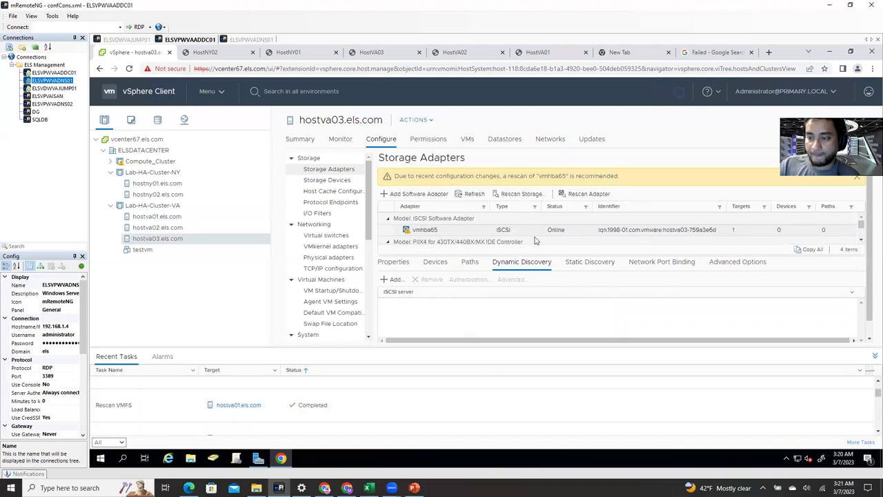
left_click(519, 194)
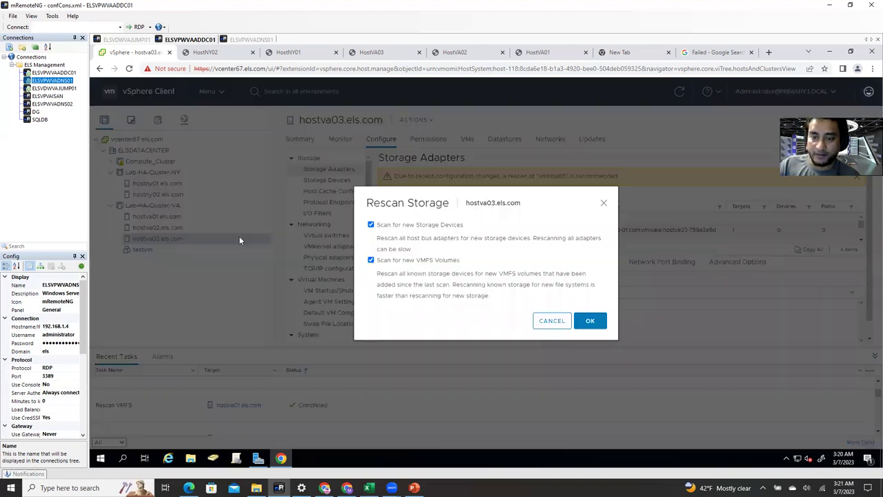
left_click(589, 320)
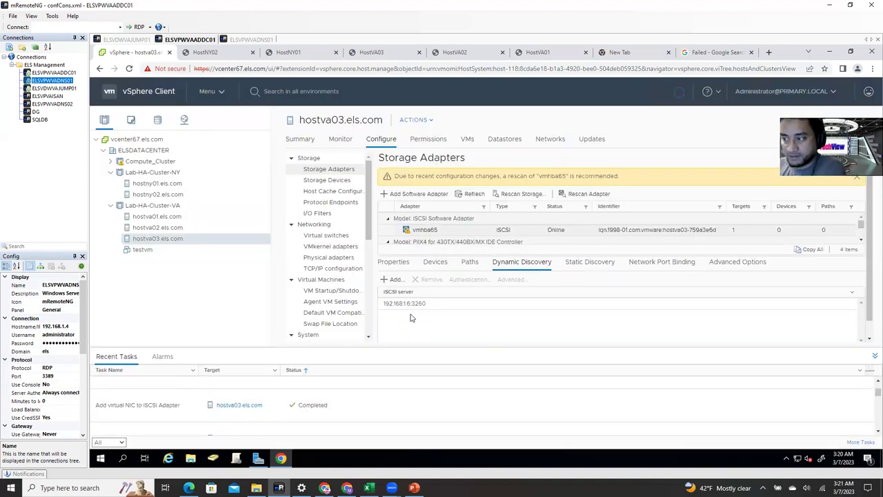
Open hostny01's vmhba65 Devices list and select the 895.00 GB Unity iSCSI Disk.
left_click(157, 183)
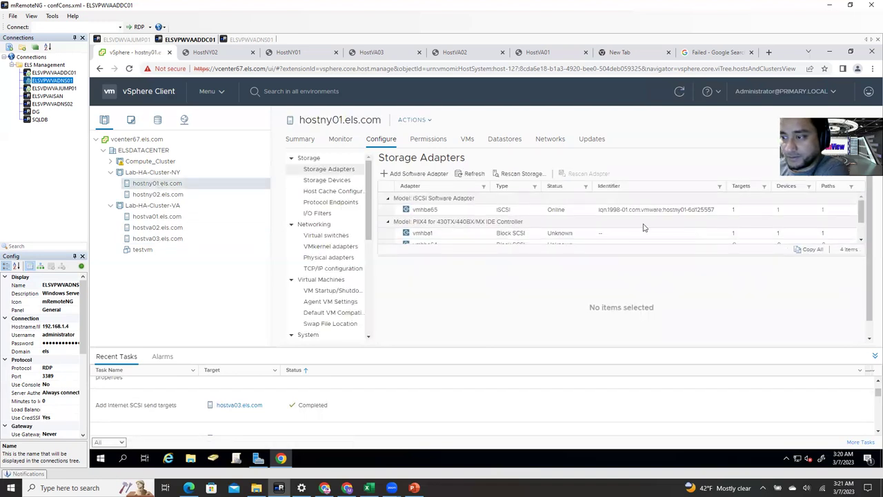
left_click(456, 212)
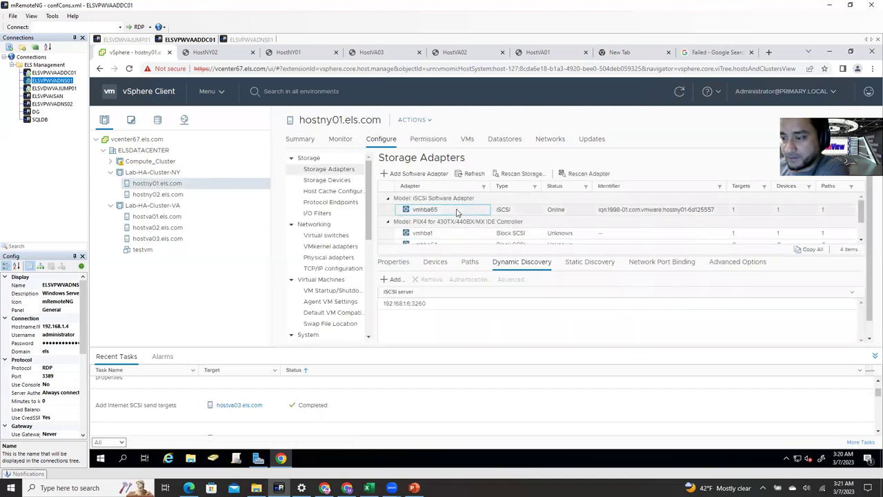
left_click(435, 263)
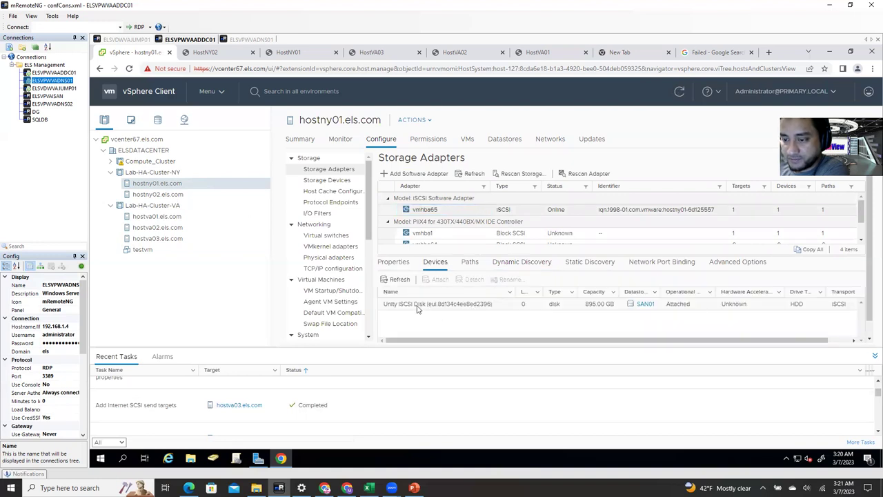
left_click(418, 305)
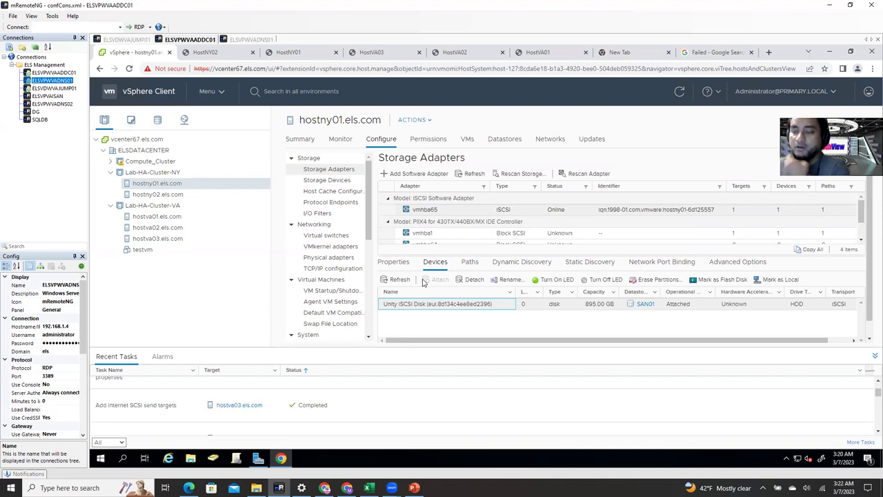
right_click(171, 188)
mouse_move(216, 251)
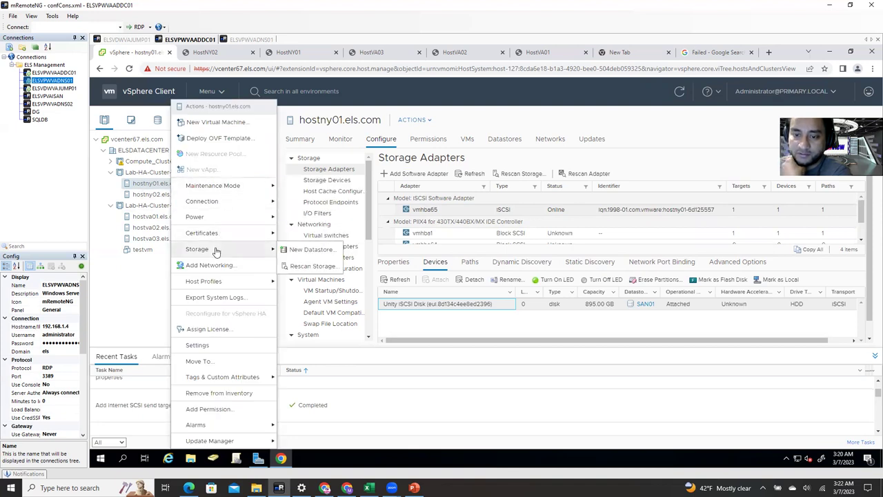
left_click(312, 250)
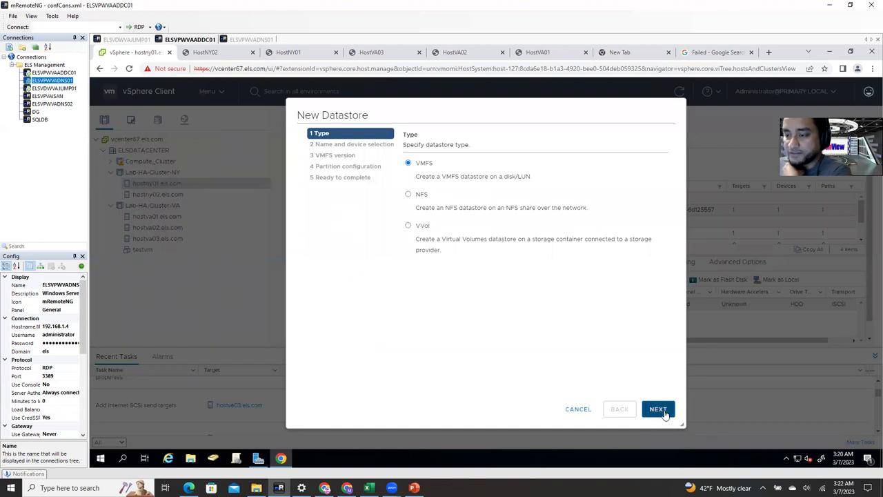
left_click(658, 406)
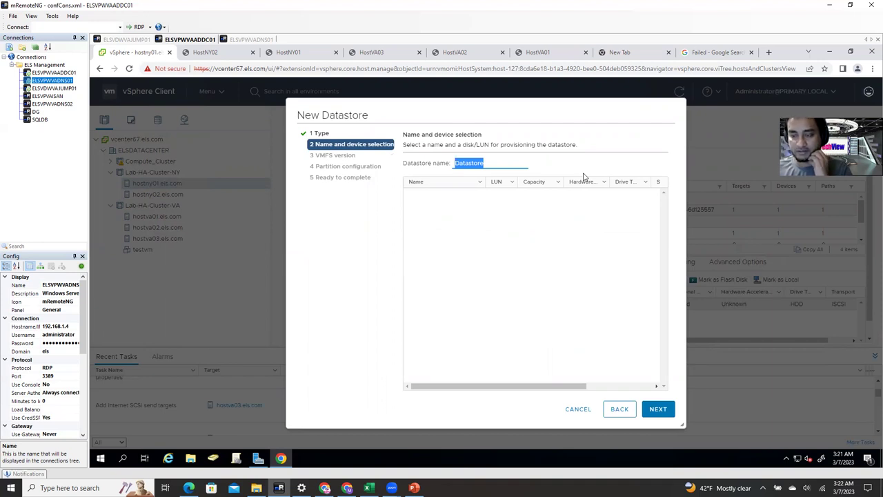
type("SAN01")
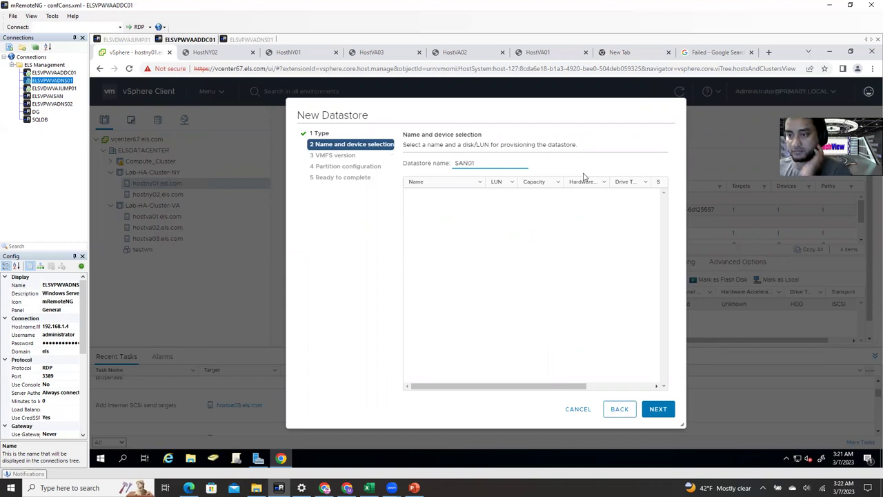
left_click(600, 267)
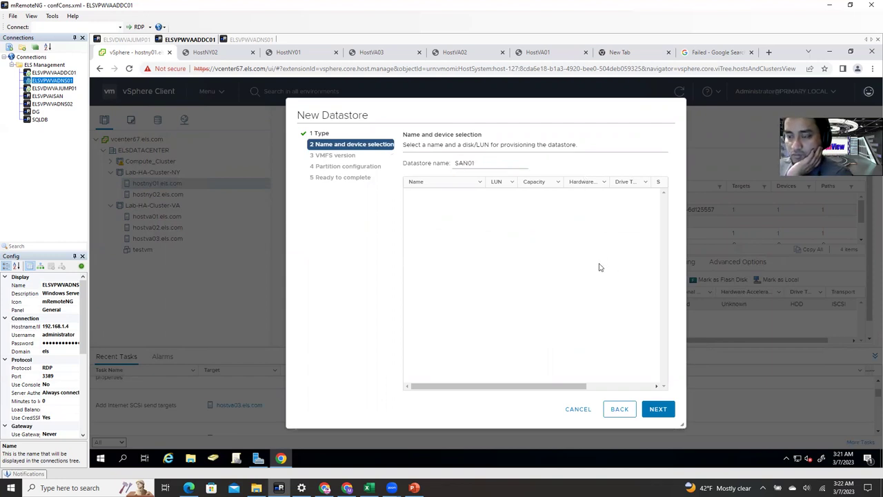
left_click(614, 412)
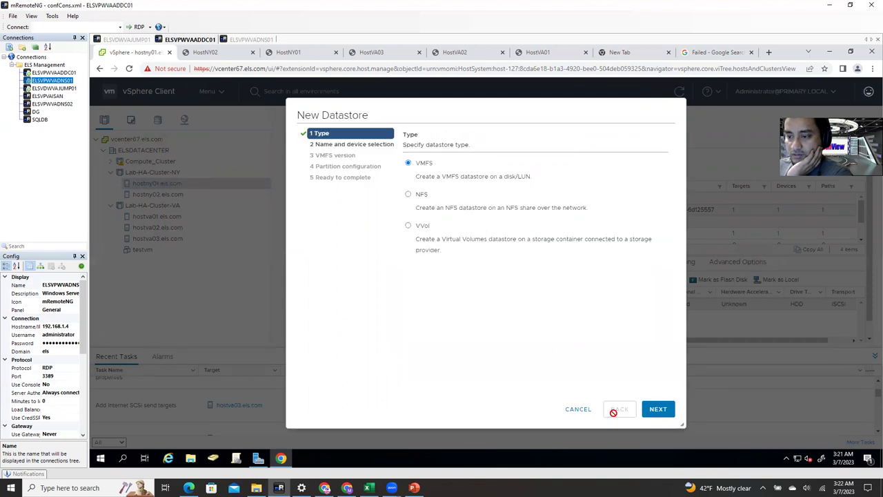
left_click(652, 413)
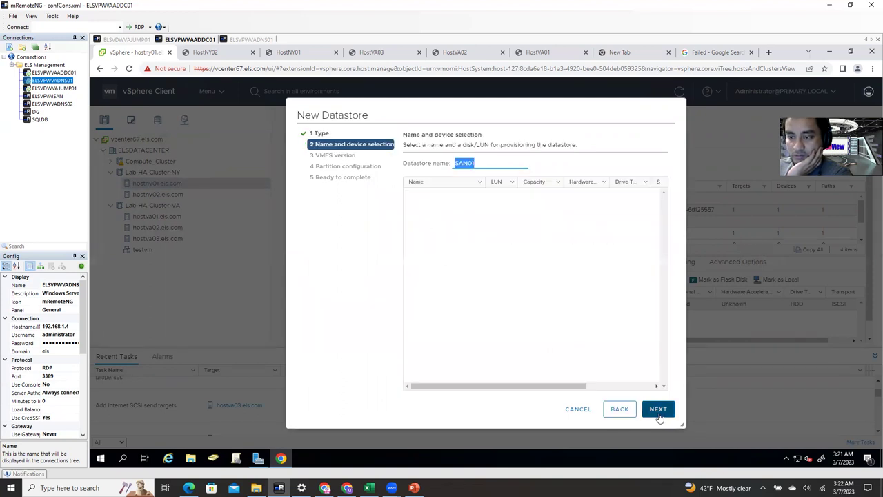
left_click(616, 411)
left_click(583, 412)
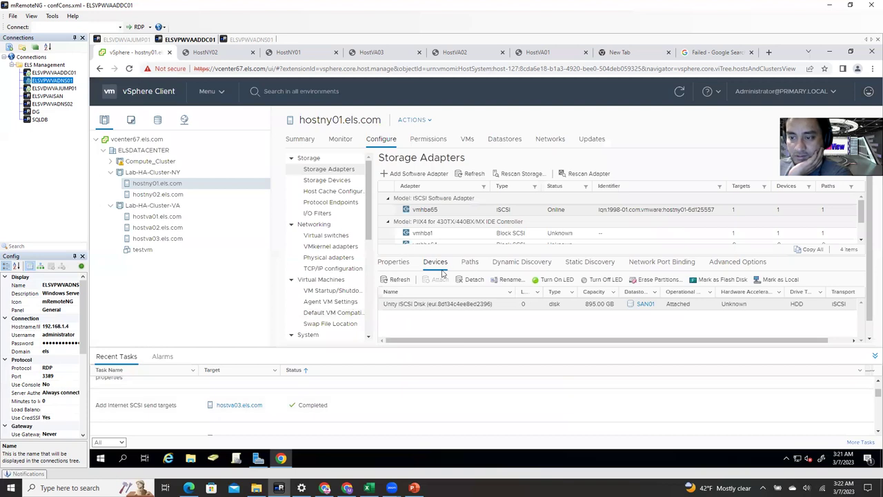
Compare hostny02's and hostny01's datastore lists and refresh, finding SAN01 missing on hostny02.
left_click(465, 305)
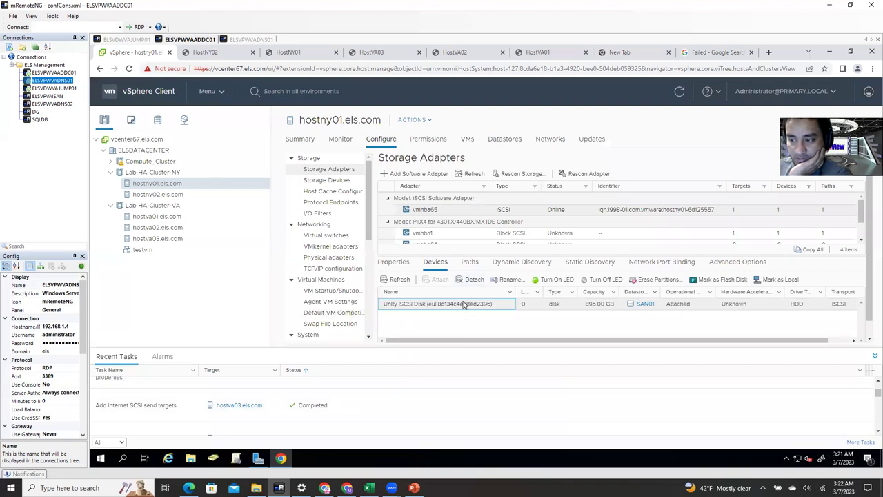
left_click(169, 195)
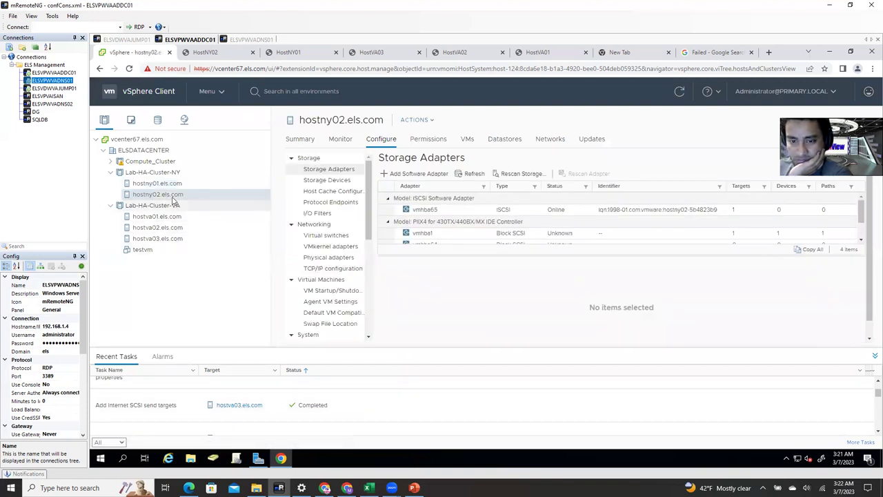
left_click(504, 140)
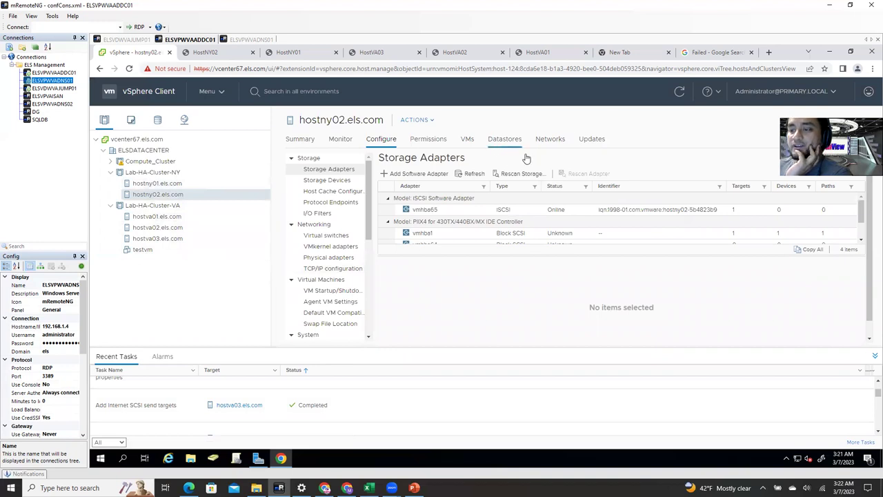
left_click(169, 184)
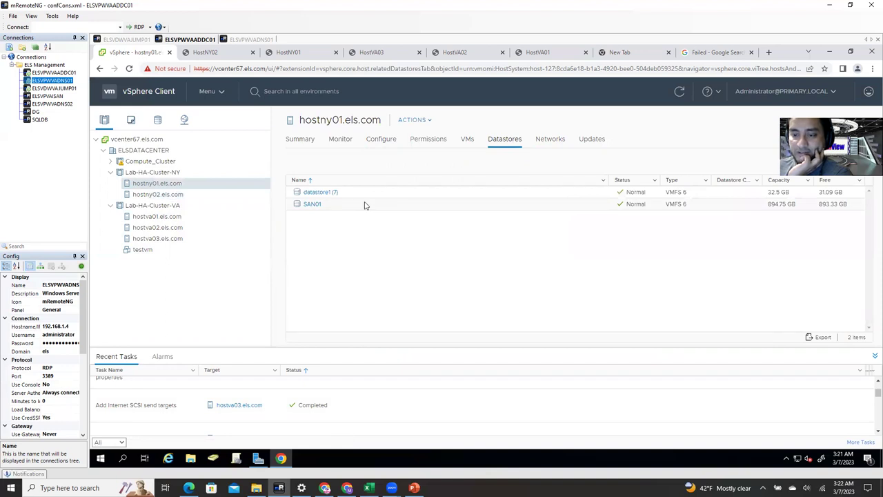
left_click(165, 195)
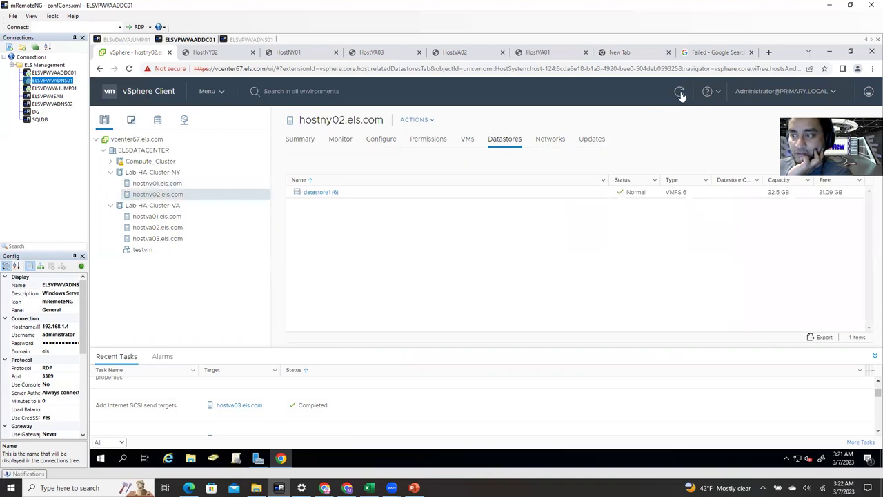
left_click(681, 96)
Check the datastores on hostva01–03, then open hostny02's storage adapter configuration.
left_click(178, 218)
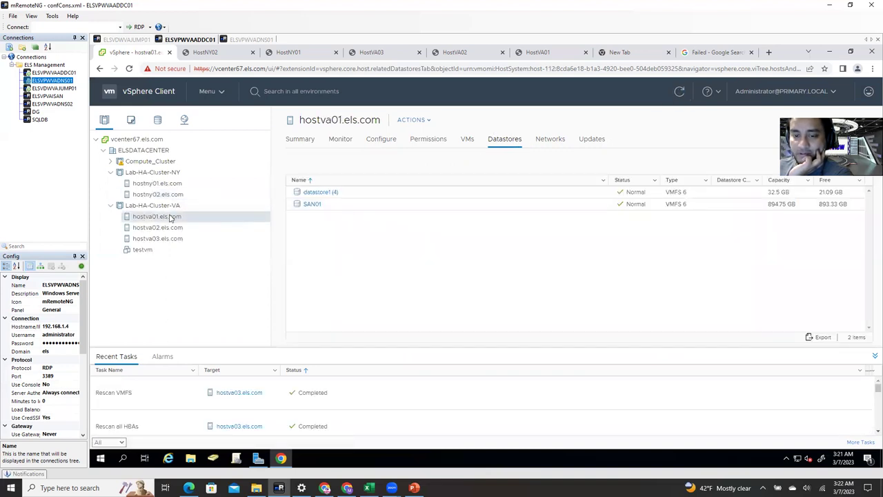
left_click(169, 229)
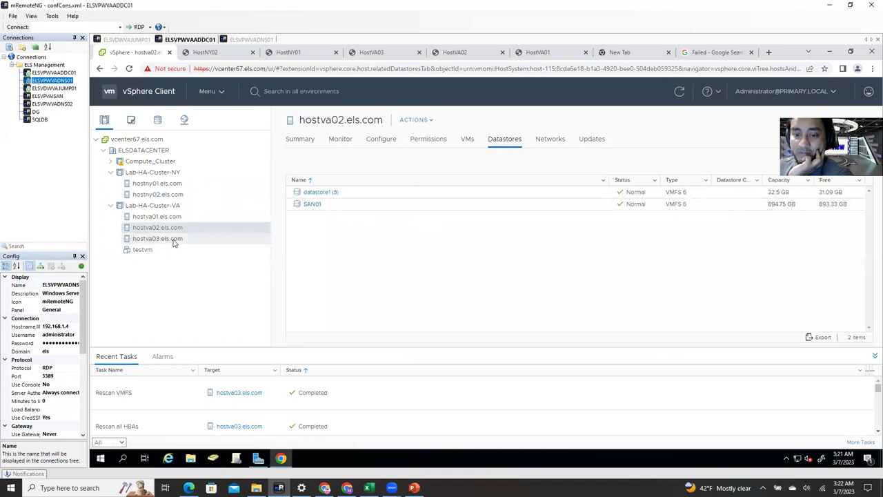
left_click(172, 239)
left_click(162, 195)
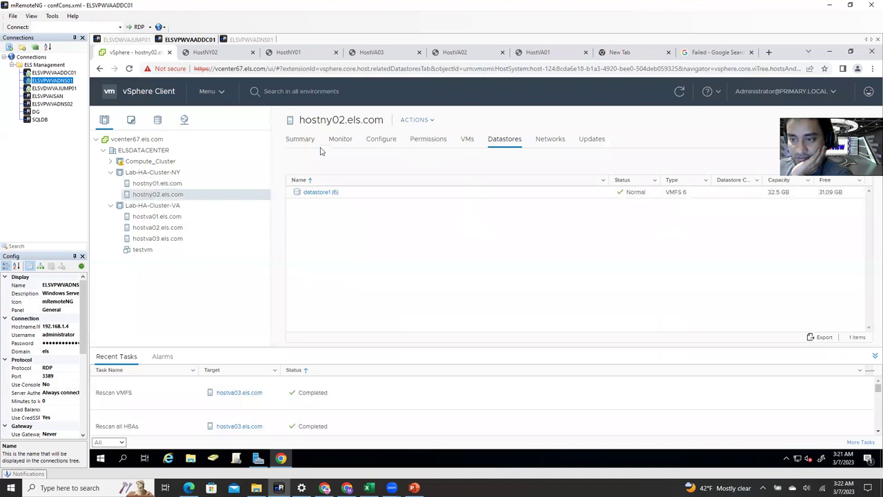
left_click(381, 143)
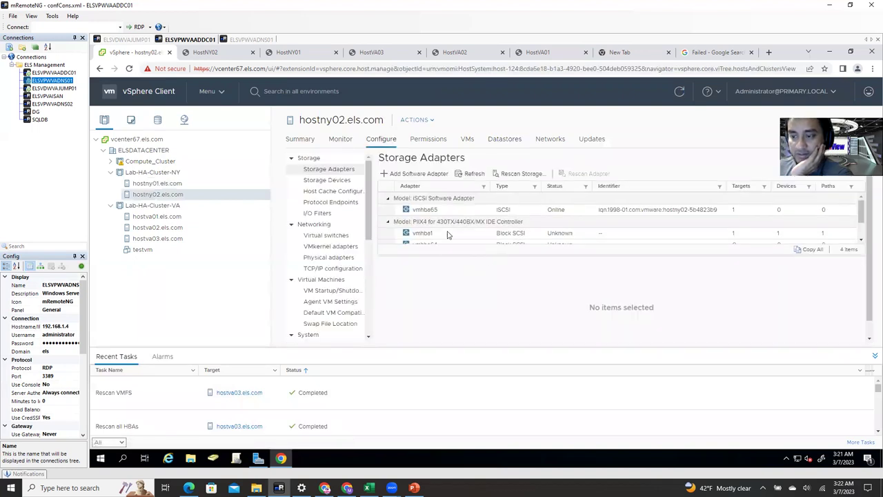
left_click(475, 214)
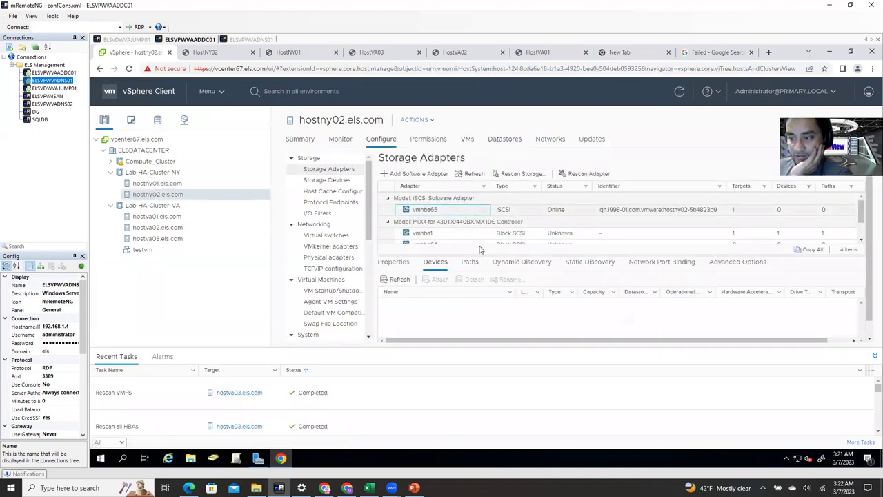
left_click(638, 265)
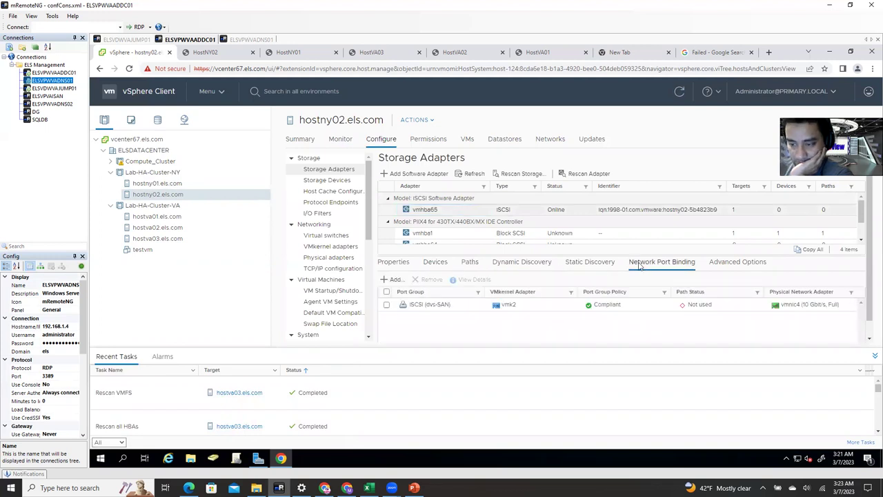
left_click(506, 269)
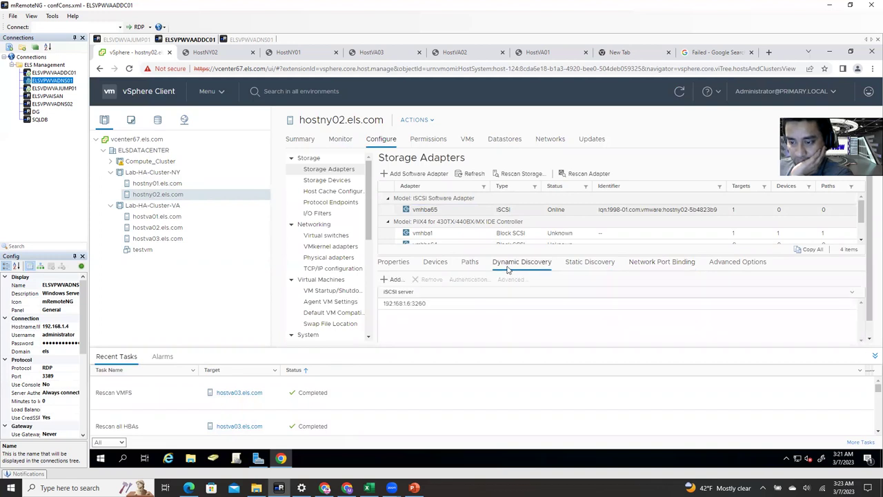
left_click(574, 262)
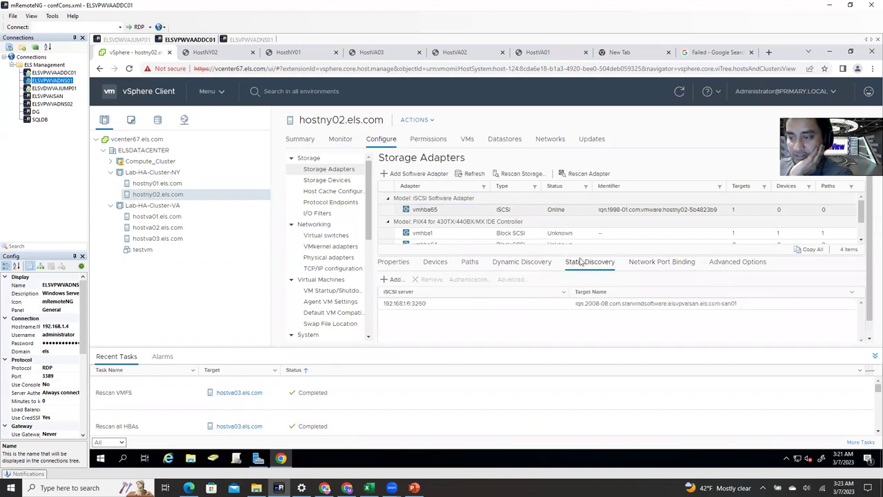
left_click(654, 262)
left_click(436, 263)
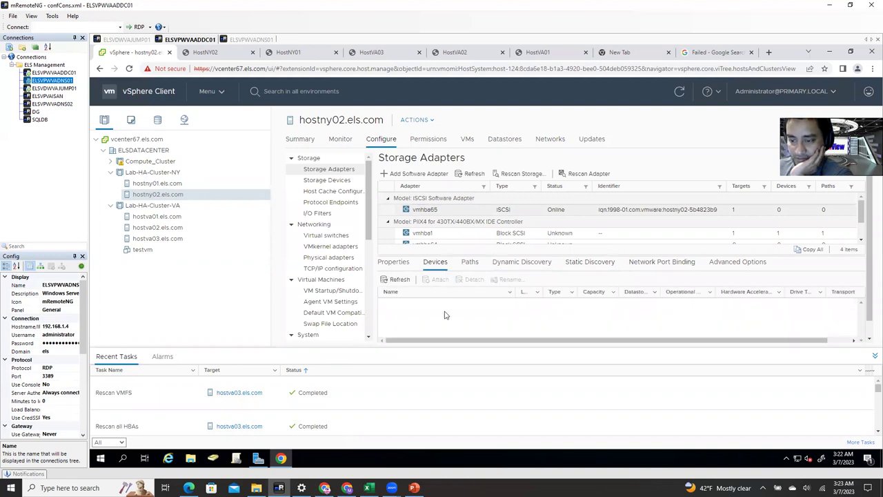
left_click(527, 267)
left_click(585, 266)
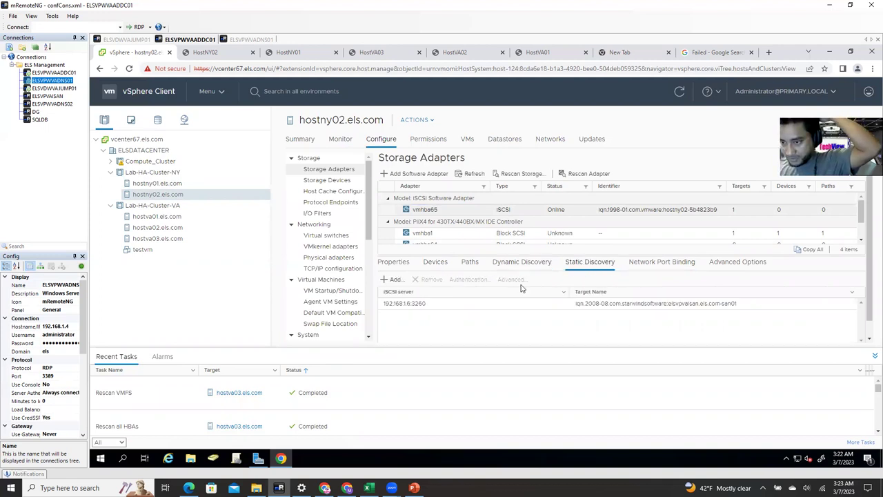
left_click(454, 305)
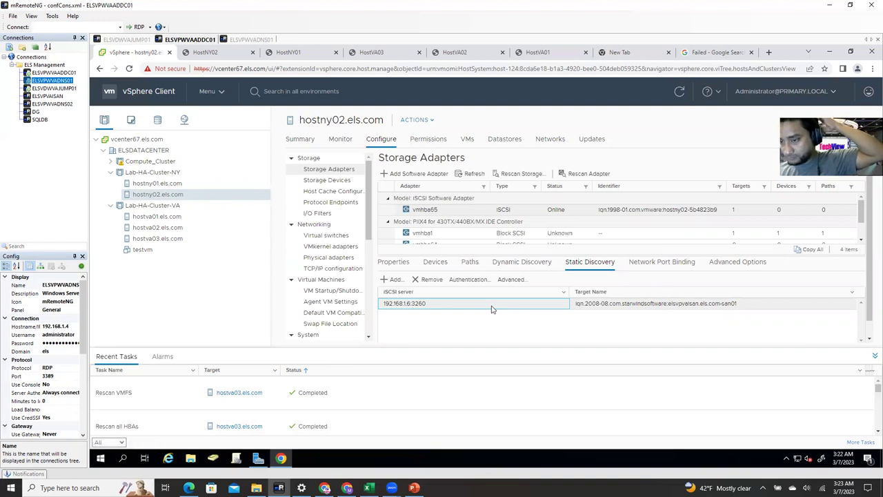
left_click(651, 263)
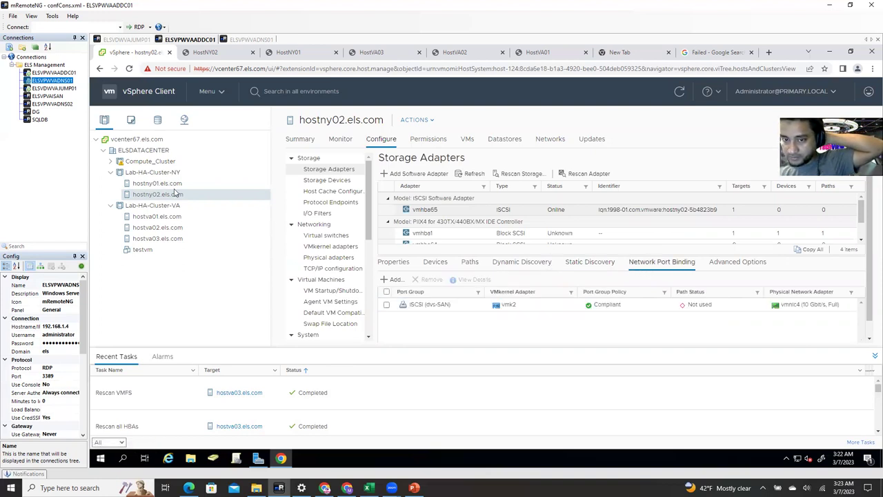
left_click(170, 184)
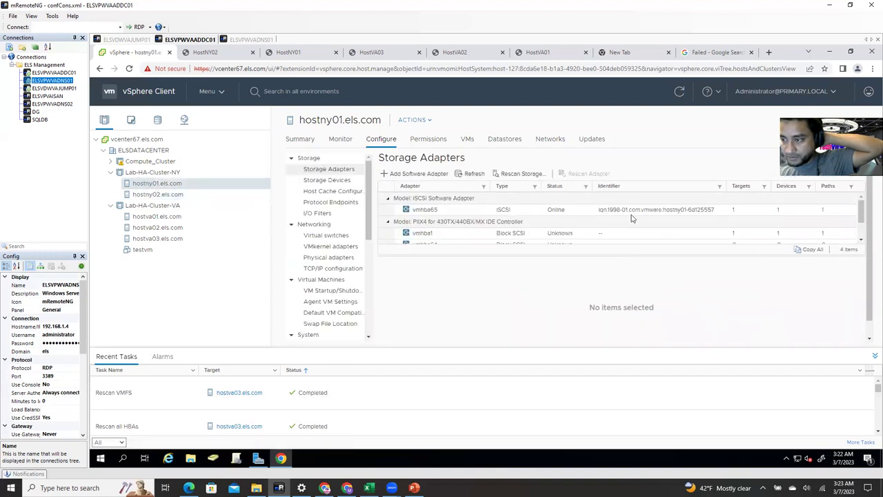
left_click(494, 215)
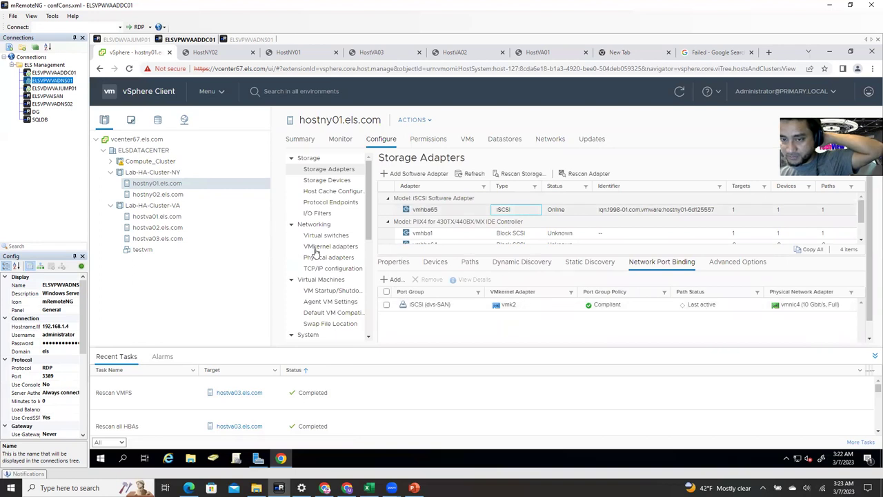
left_click(172, 195)
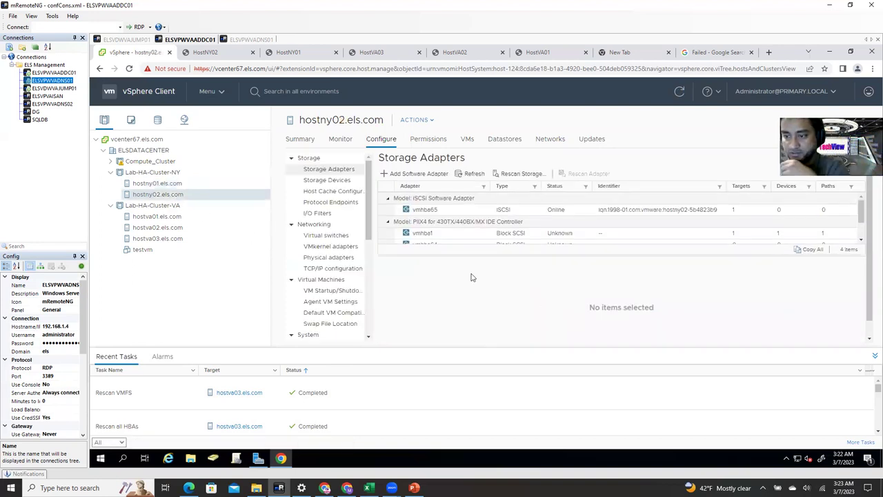
left_click(494, 209)
left_click(430, 307)
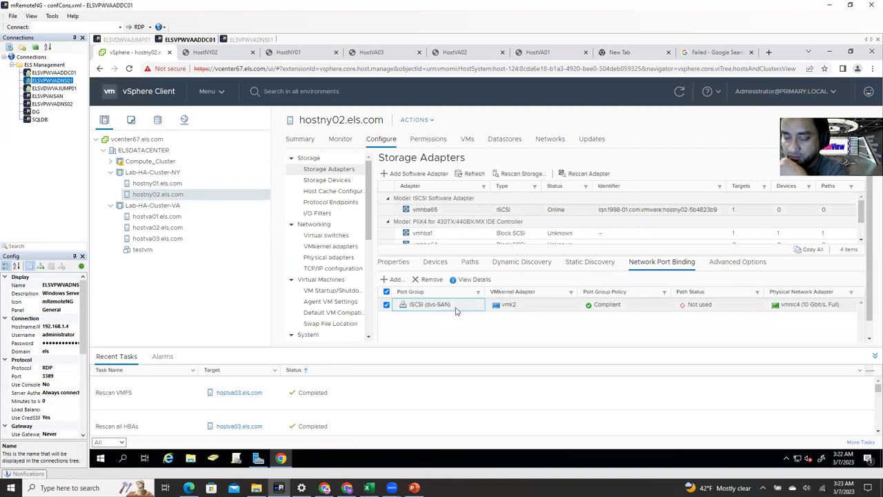
Remove and re-add hostny02's iSCSI (dvs-SAN) vmk2 port binding, then rescan storage.
left_click(430, 279)
left_click(588, 283)
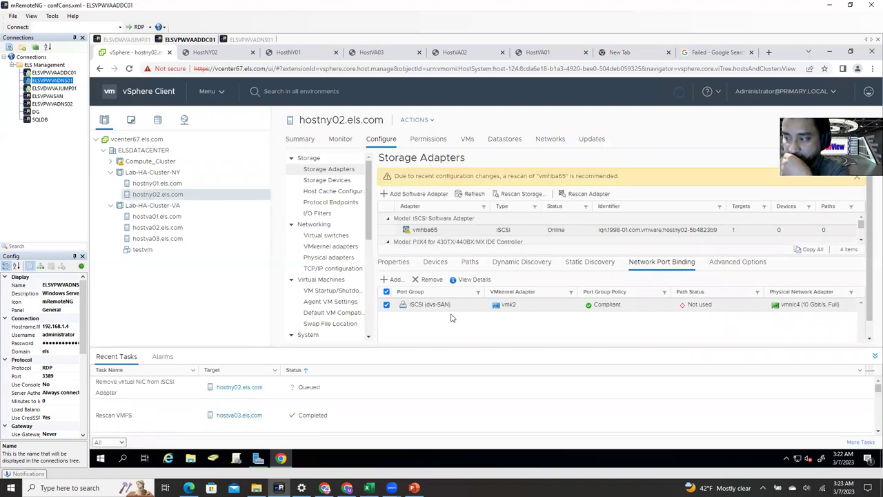
left_click(395, 280)
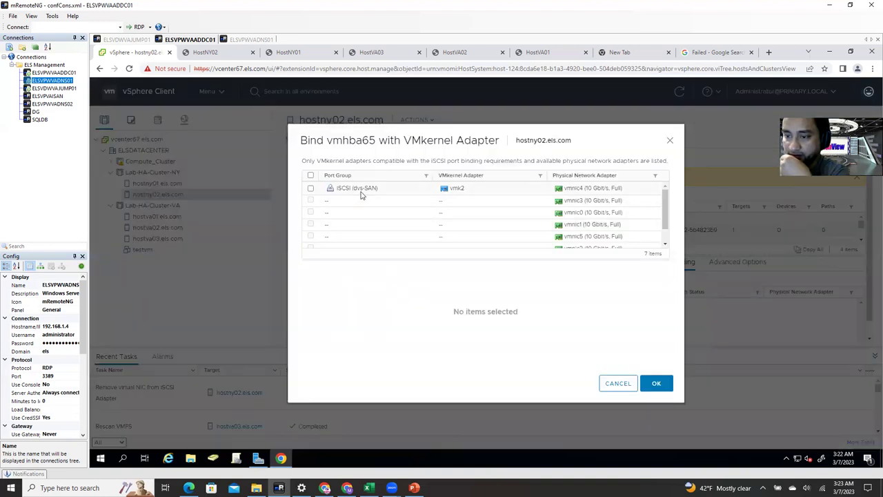
left_click(361, 195)
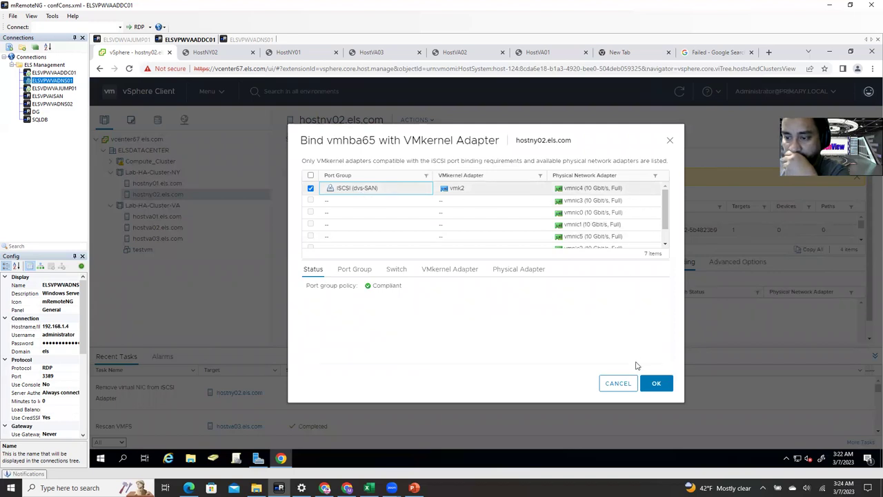
left_click(661, 388)
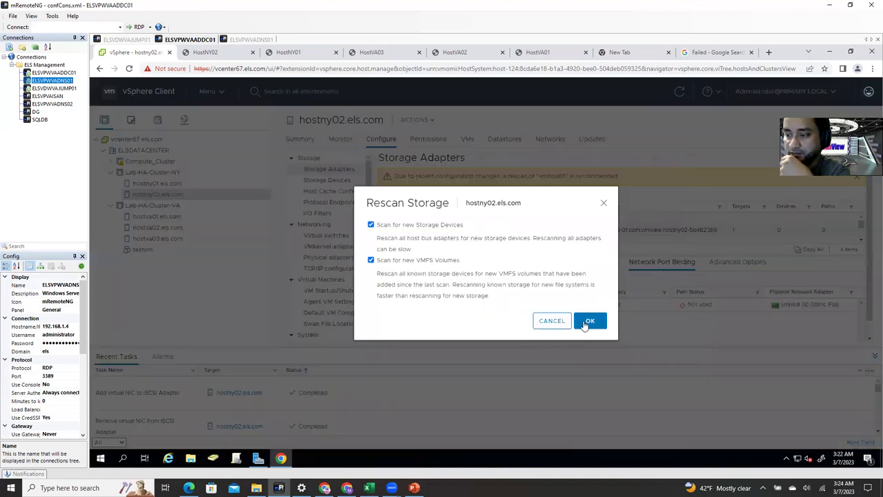
left_click(587, 320)
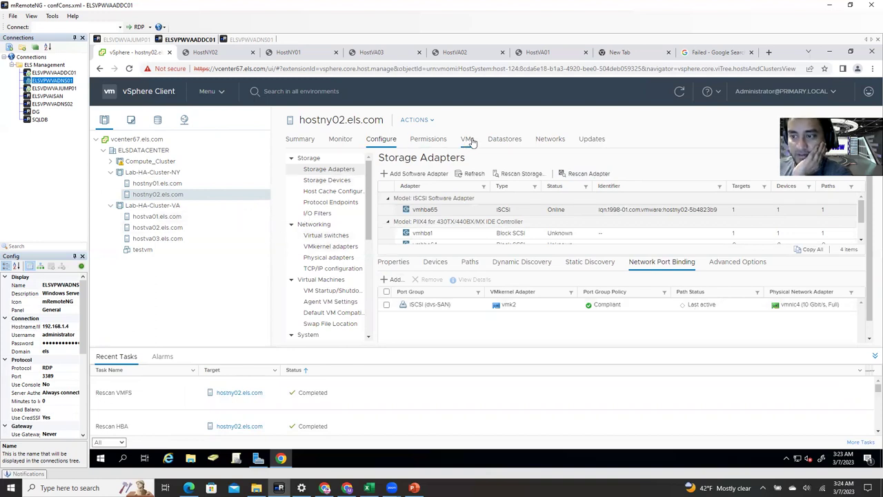
Confirm SAN01 now appears in hostny02's datastores, then select Lab-HA-Cluster-VA.
left_click(503, 140)
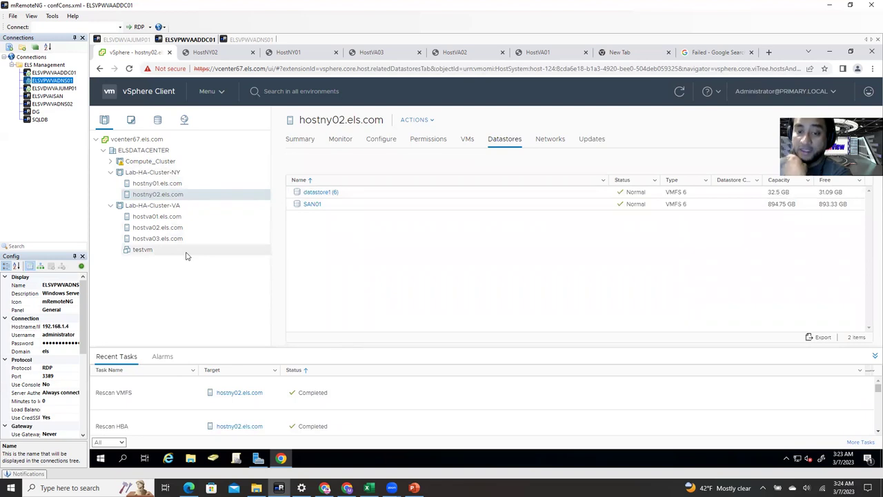
left_click(169, 207)
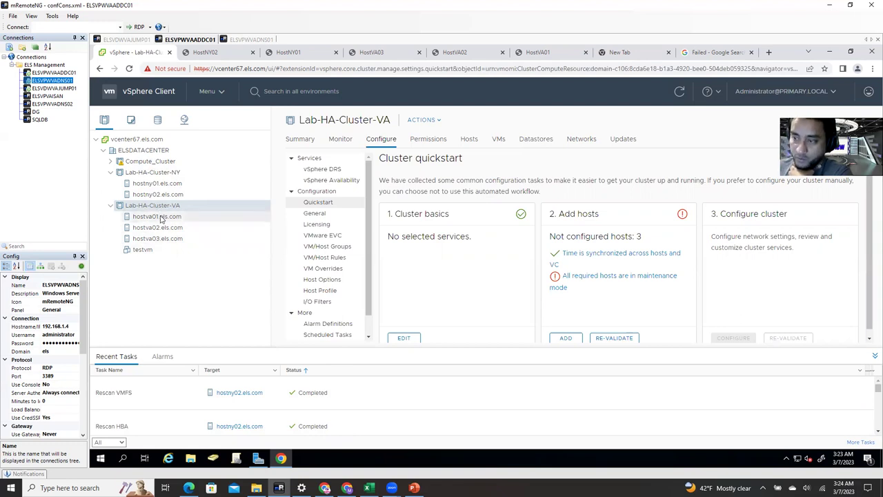
Open Lab-HA-Cluster-VA's vSAN Services settings and launch the Configure vSAN wizard.
right_click(176, 210)
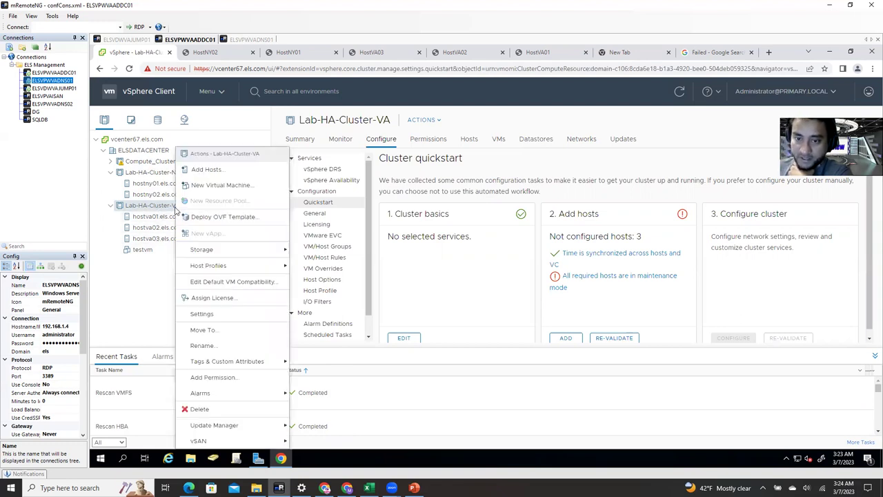
left_click(169, 209)
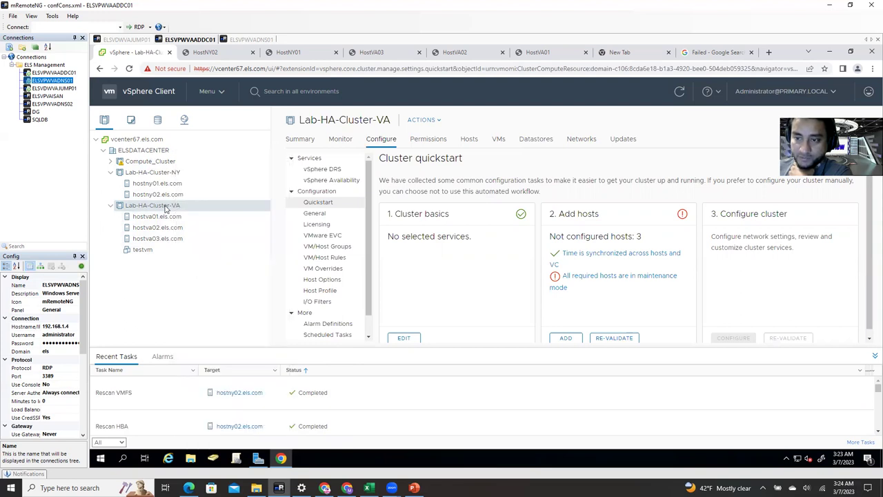
left_click(383, 142)
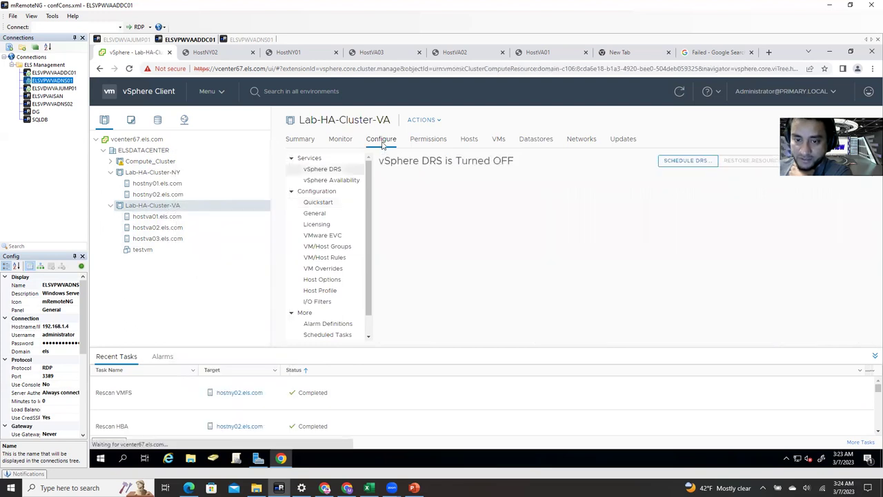
scroll(342, 335, "down", 1)
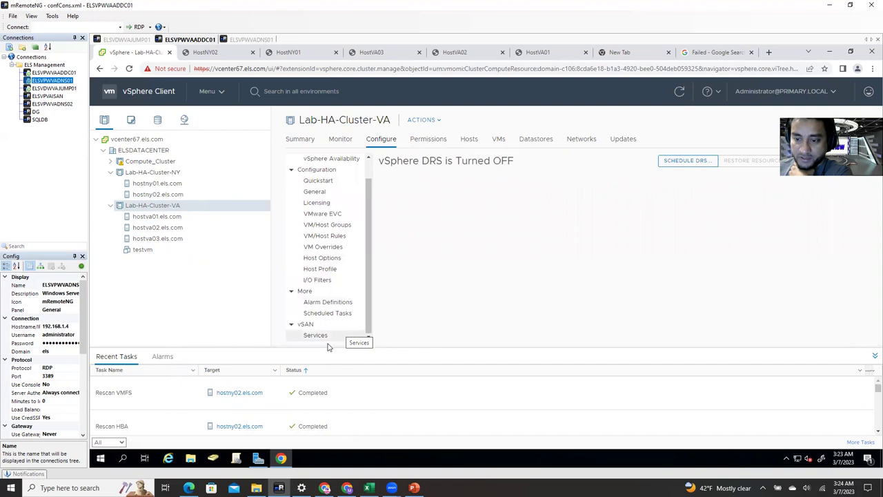
left_click(315, 336)
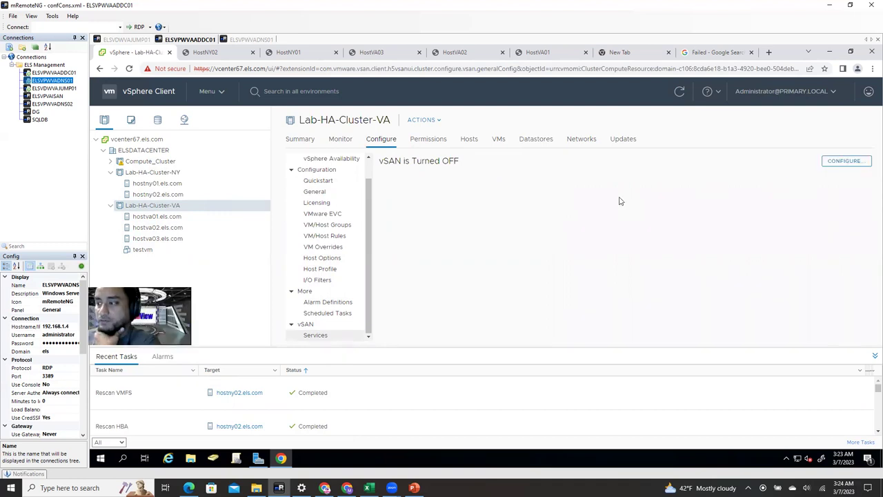
left_click(848, 162)
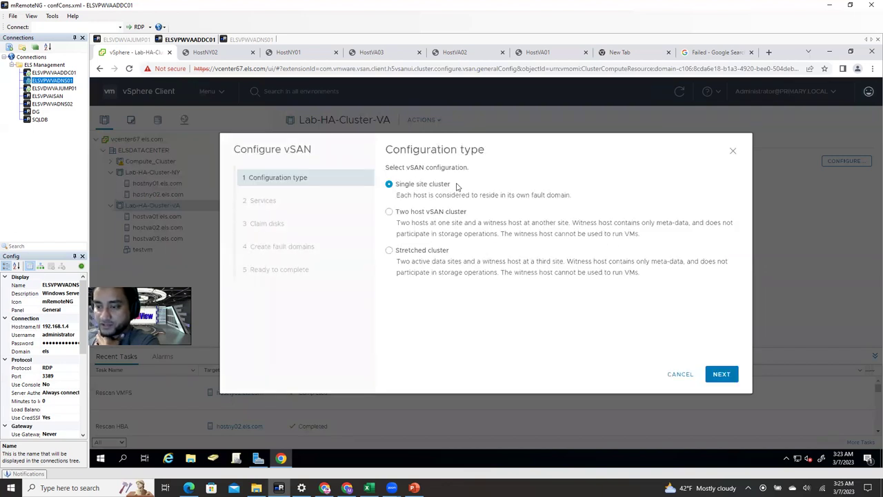
Advance the vSAN wizard to Claim disks, group disks by host, and open the 100 GB disk's drive type choices.
left_click(728, 377)
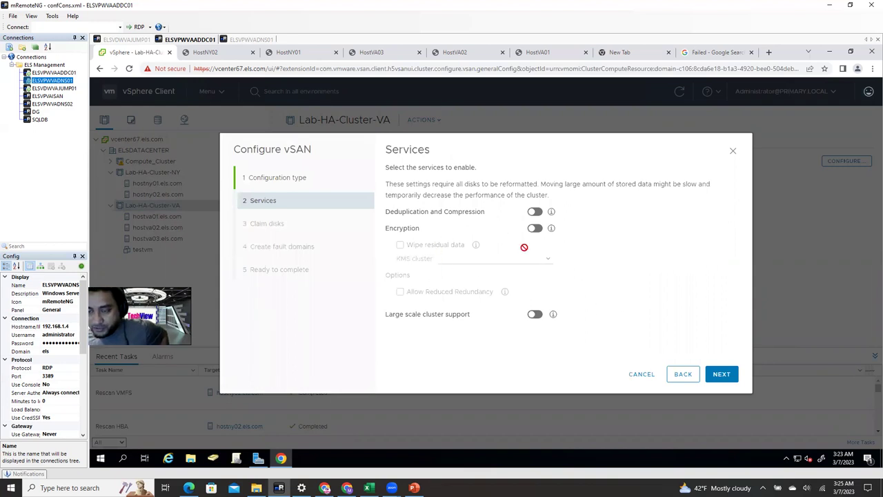
left_click(724, 377)
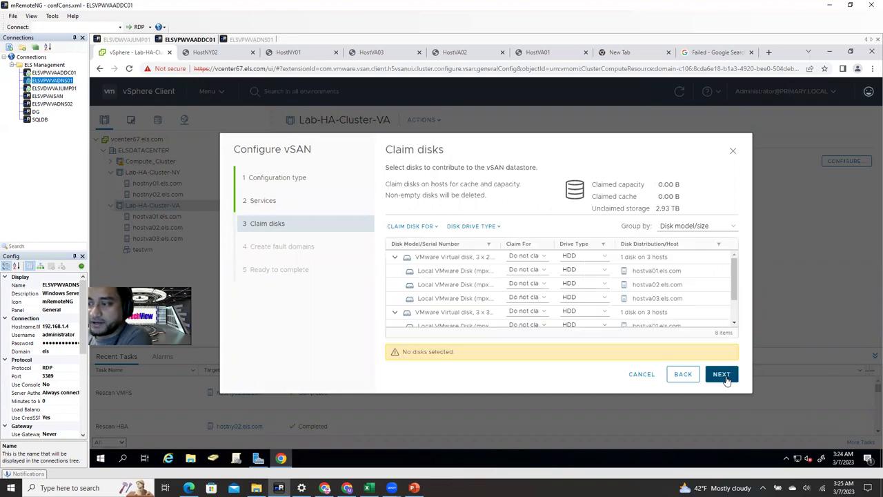
left_click(694, 226)
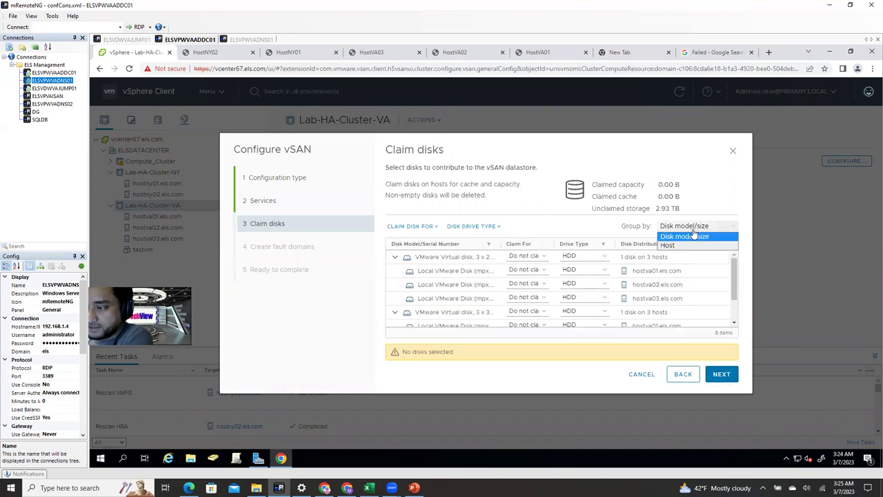
left_click(686, 245)
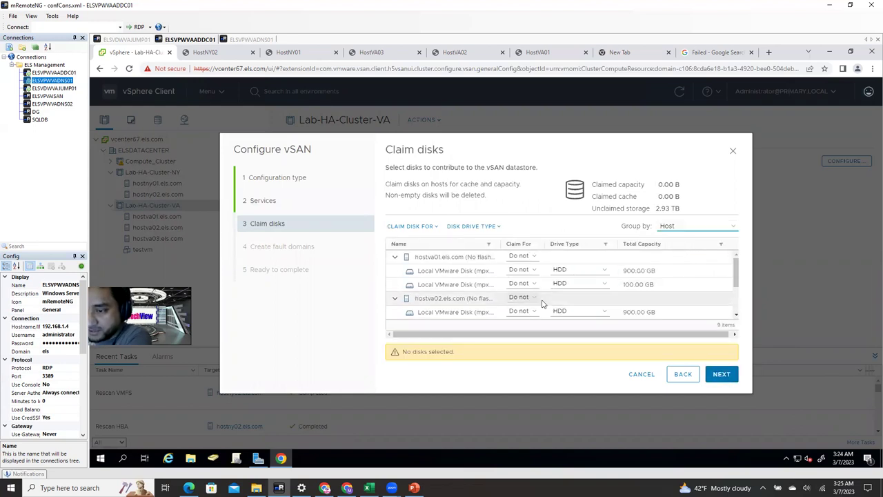
left_click(678, 232)
left_click(683, 236)
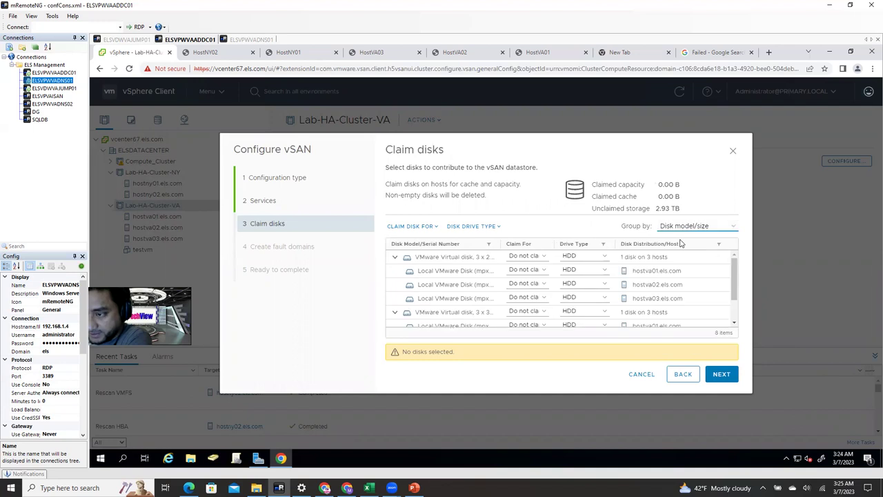
left_click(687, 231)
left_click(681, 245)
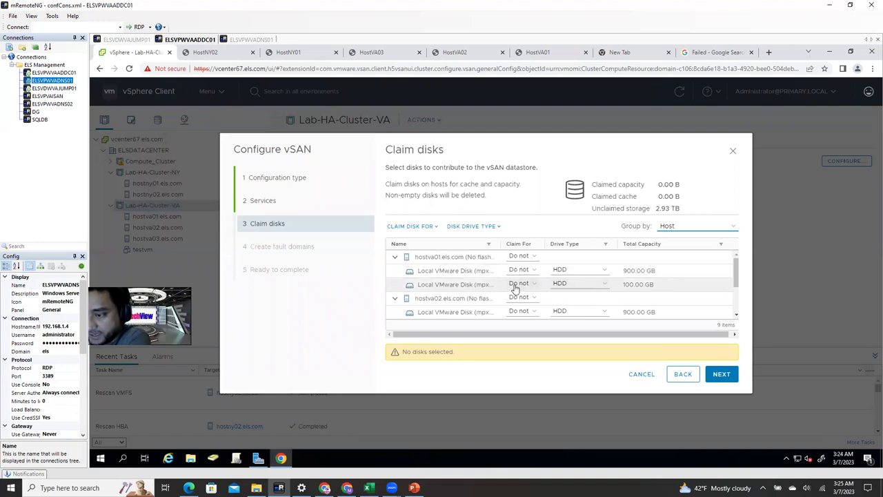
left_click(601, 284)
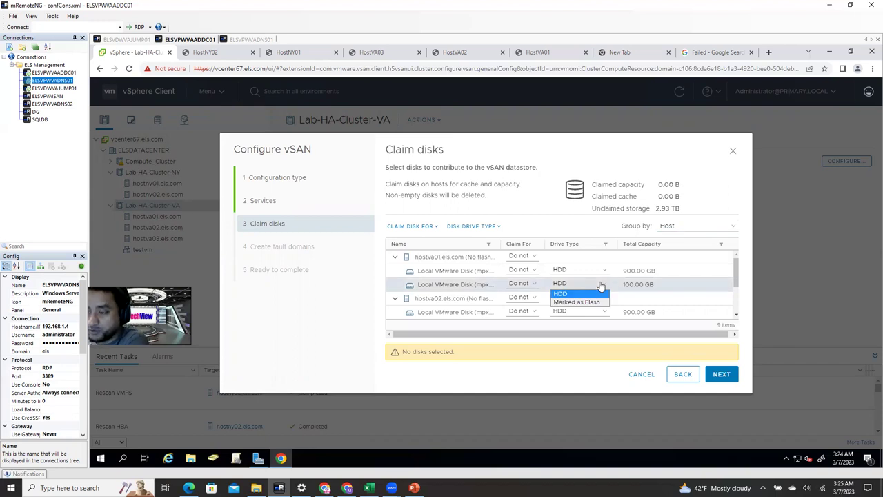
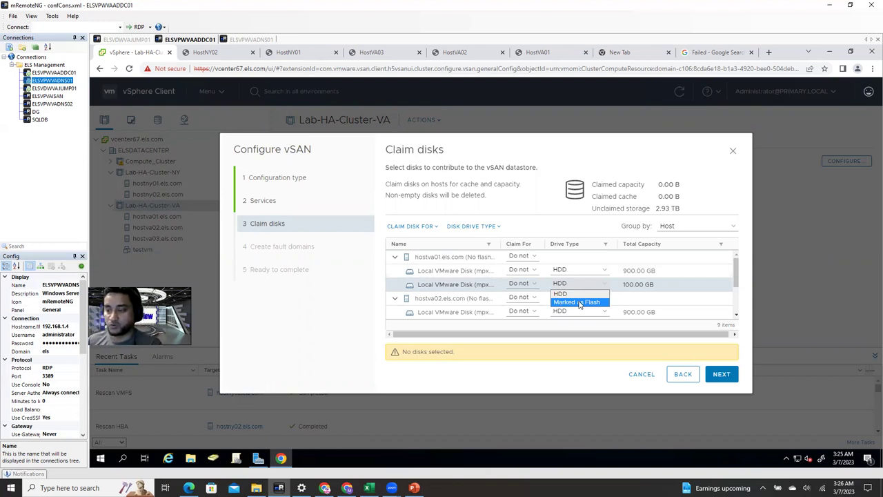
On hostva01, mark the 100 GB disk as flash for the cache tier and claim the 900 GB disk for capacity.
left_click(579, 302)
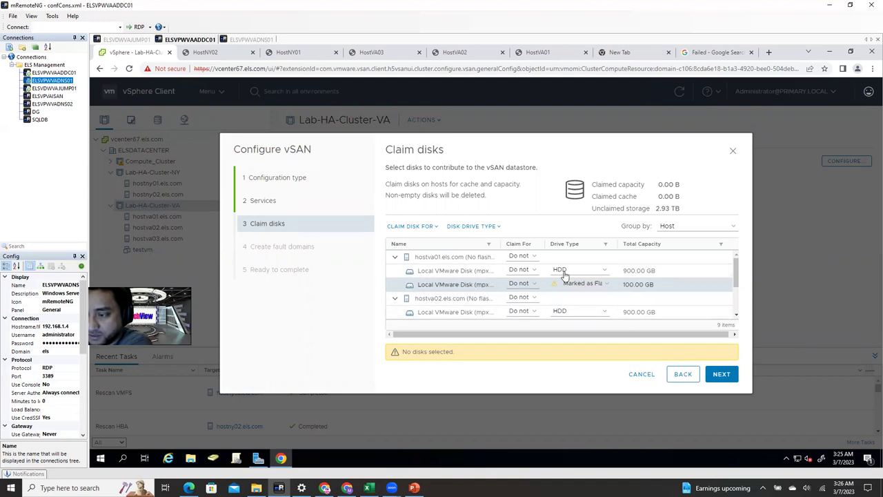
left_click(530, 272)
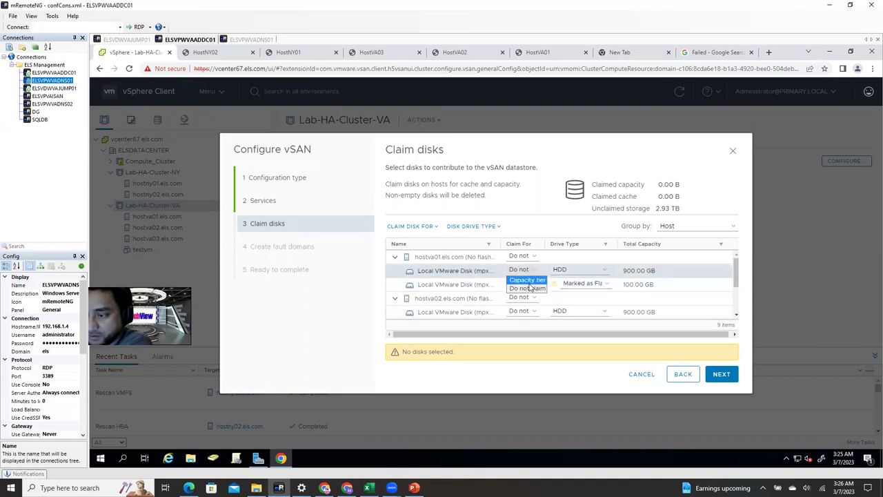
left_click(530, 280)
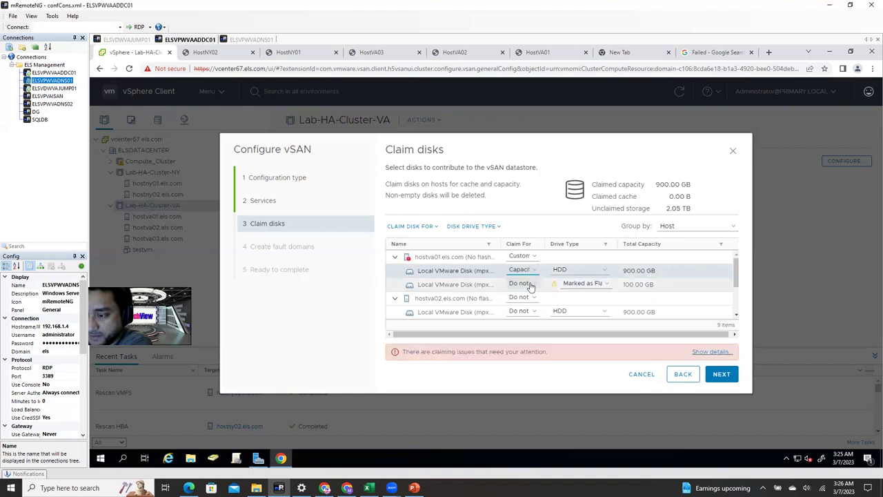
left_click(530, 286)
left_click(528, 297)
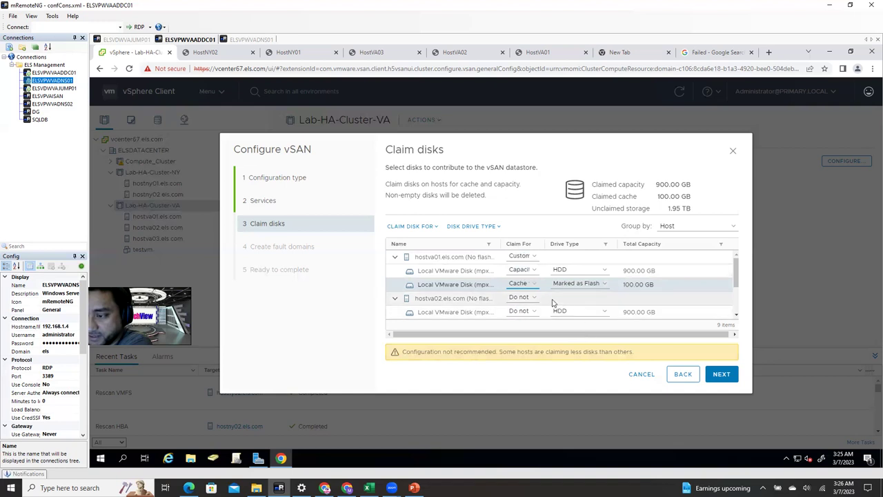
left_click(736, 315)
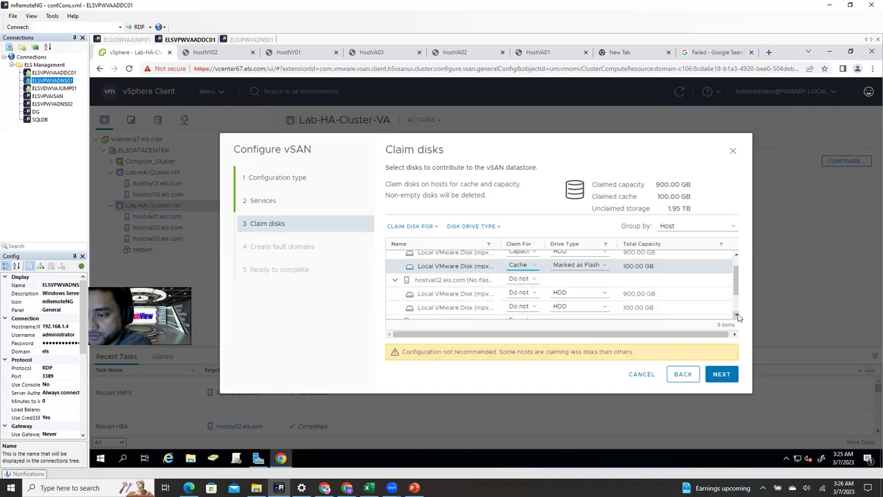
left_click(736, 315)
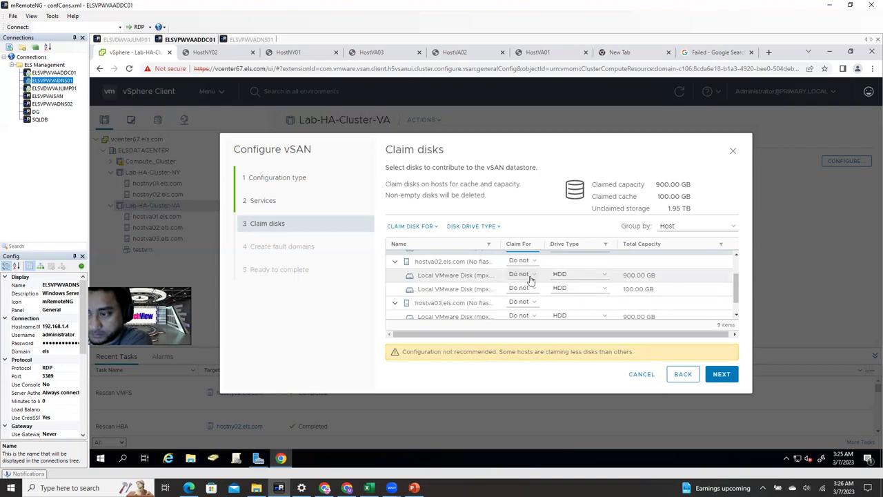
On hostva02, claim the 900 GB disk for capacity and the flash-marked 100 GB disk for cache.
left_click(531, 275)
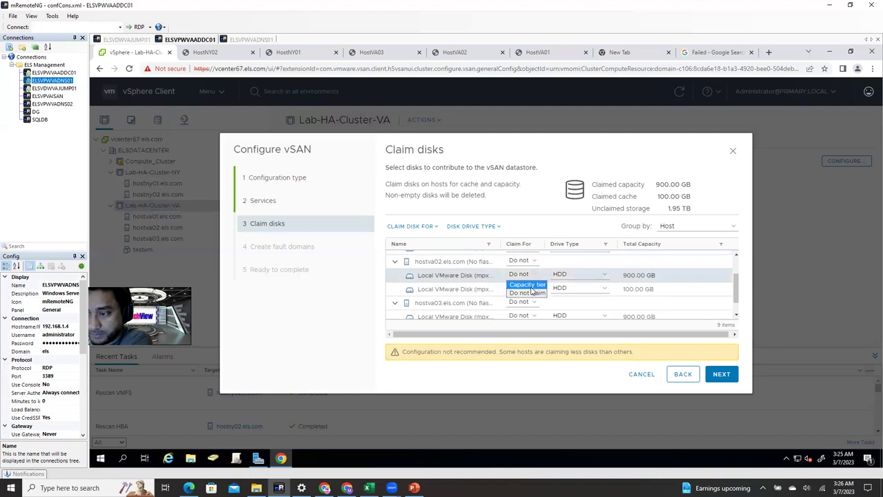
left_click(530, 286)
left_click(578, 288)
left_click(575, 306)
left_click(523, 289)
left_click(526, 298)
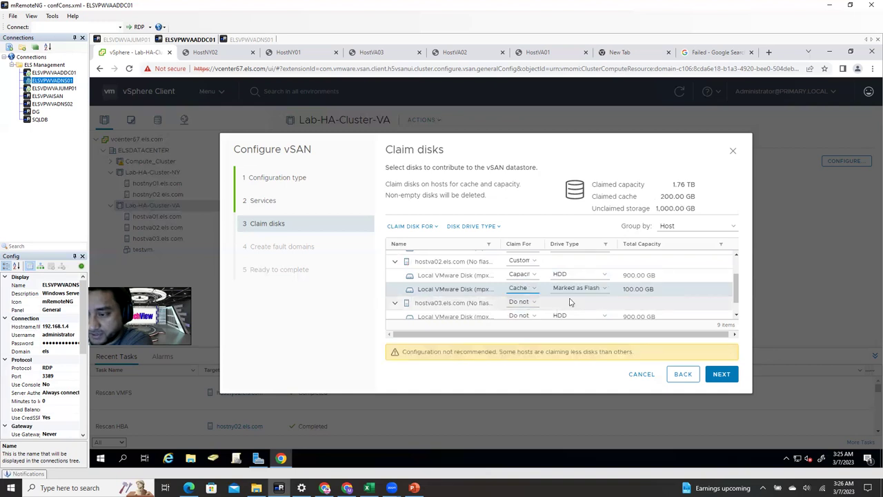
On hostva03, claim the 900 GB disk for capacity and the flash-marked 100 GB disk for cache.
scroll(738, 317, "down", 2)
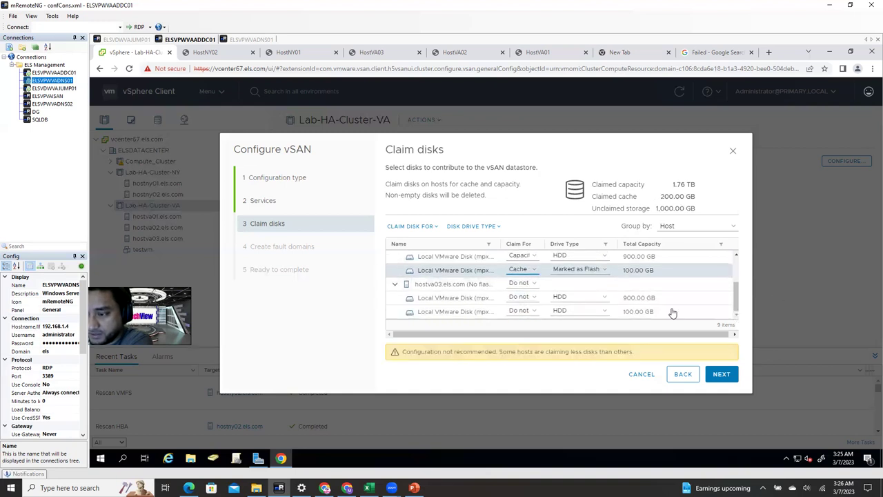
left_click(519, 302)
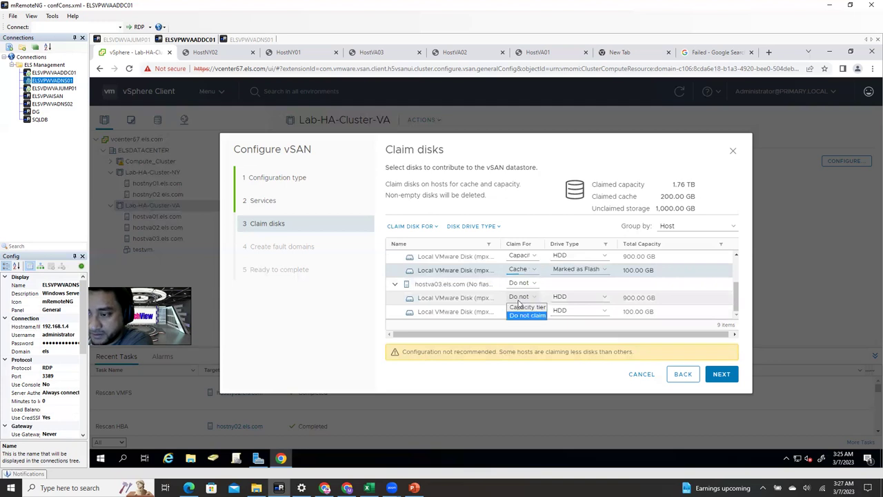
left_click(523, 312)
left_click(575, 311)
left_click(576, 329)
left_click(529, 312)
left_click(526, 321)
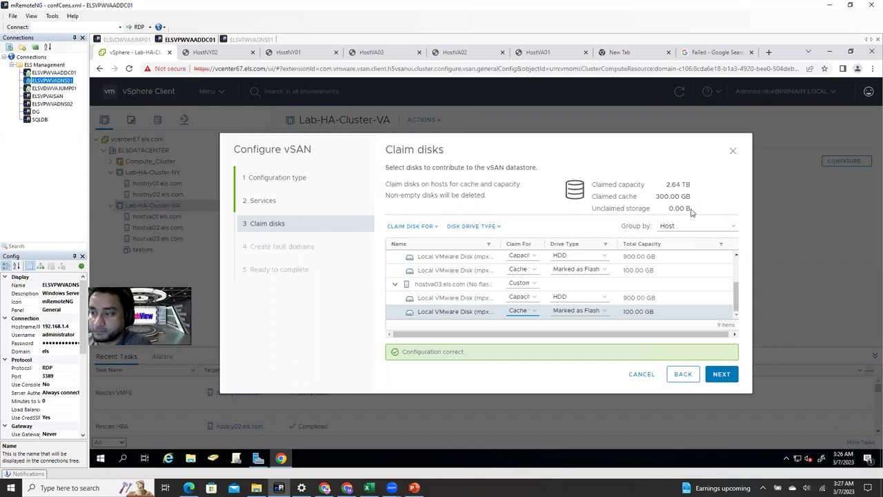
left_click_drag(657, 196, 699, 196)
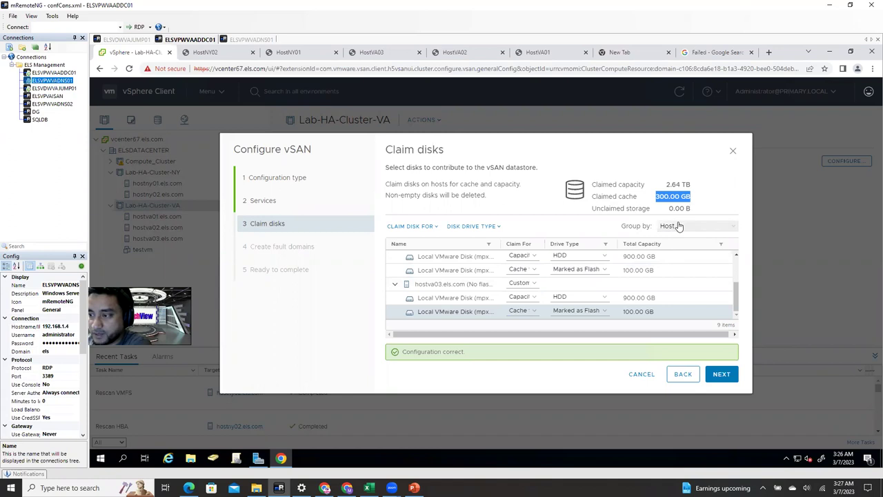
left_click(679, 227)
left_click(679, 226)
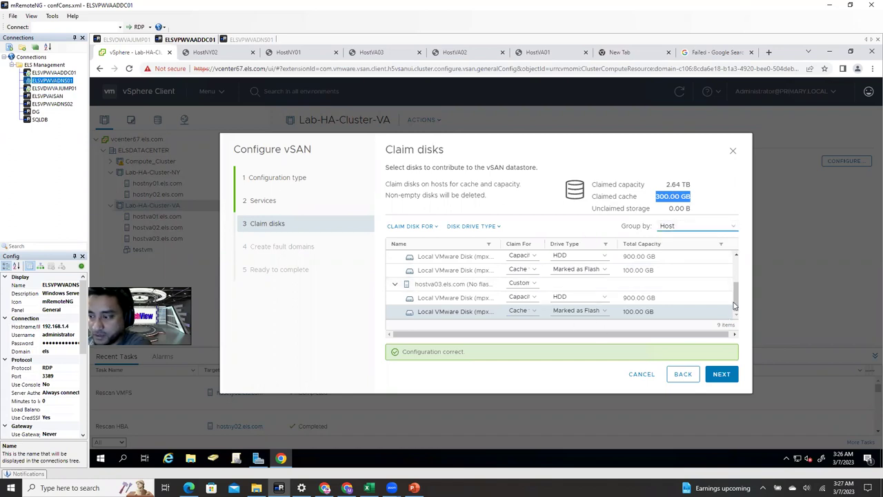
mouse_move(737, 297)
left_mouse_down()
mouse_move(736, 262)
mouse_move(737, 302)
left_mouse_up()
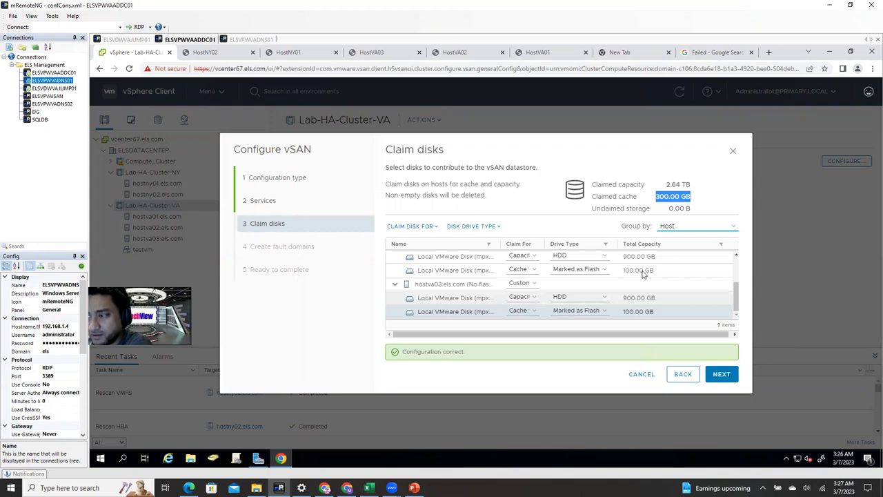
left_click_drag(610, 196, 693, 197)
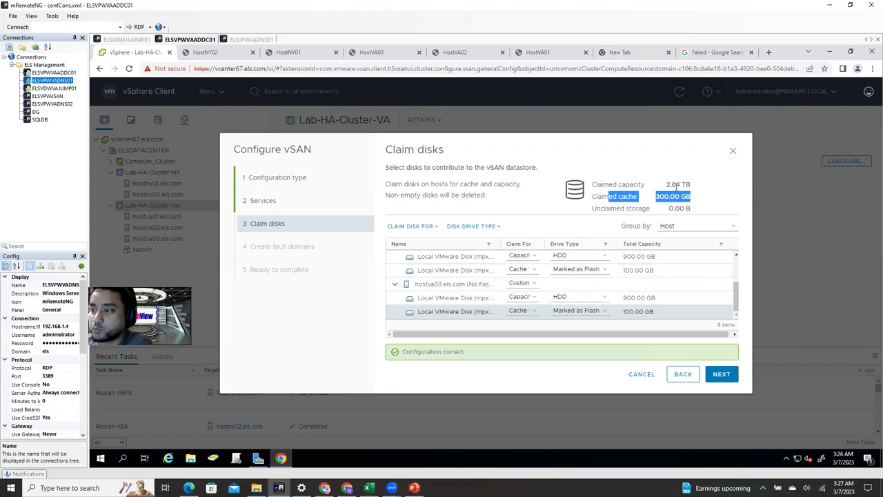
left_click(638, 259)
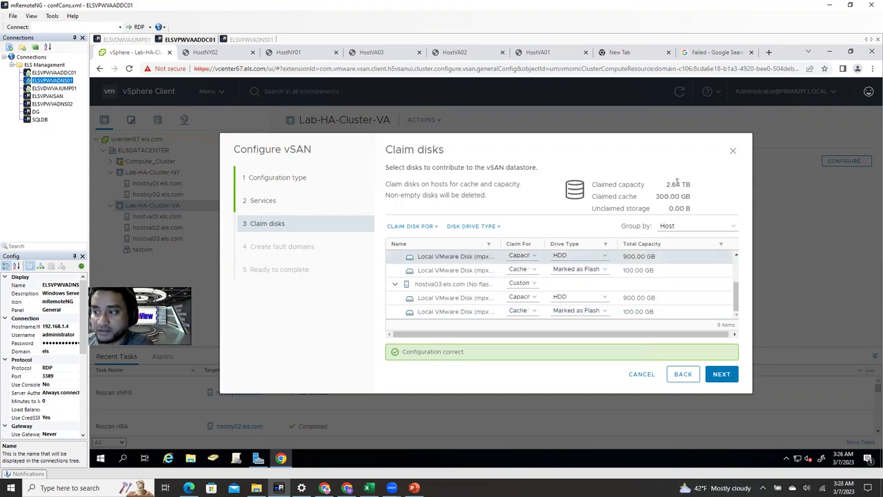
left_click_drag(668, 184, 694, 186)
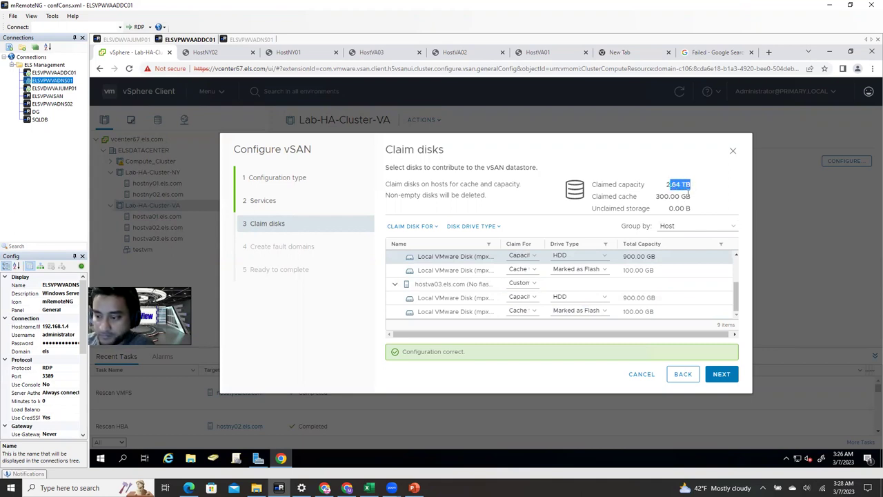
left_click_drag(736, 295, 743, 266)
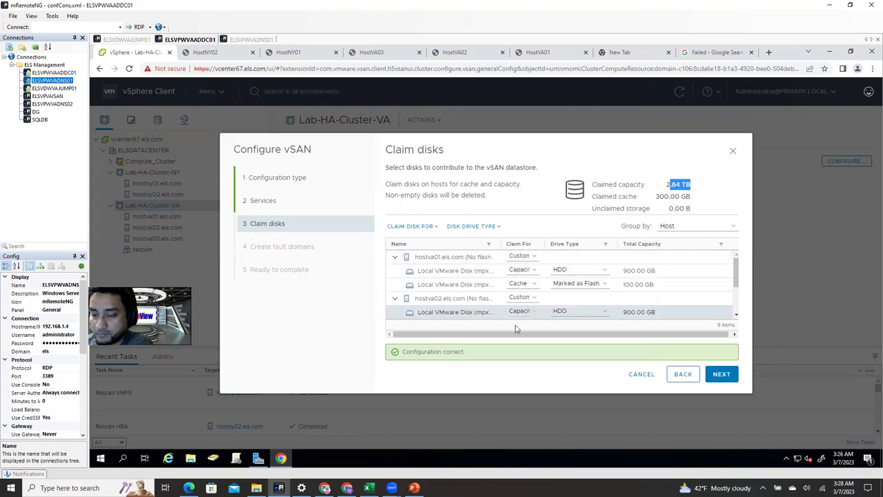
left_click_drag(743, 292, 738, 270)
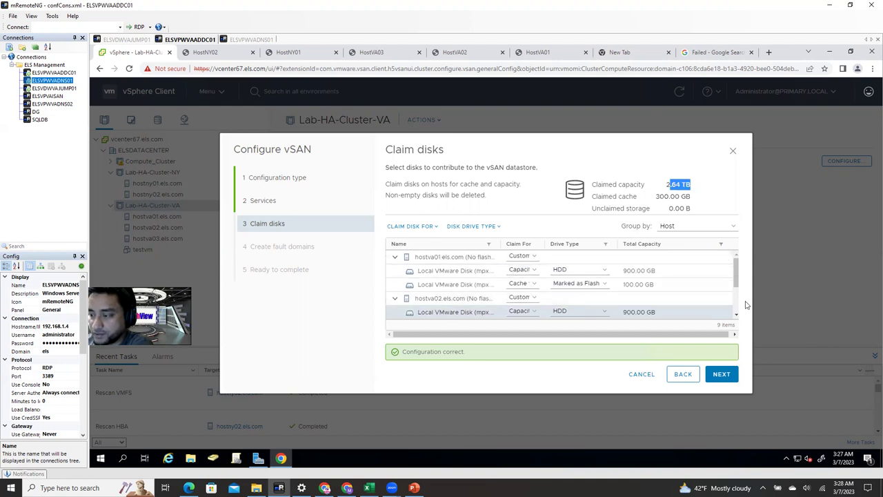
left_click_drag(737, 277, 738, 308)
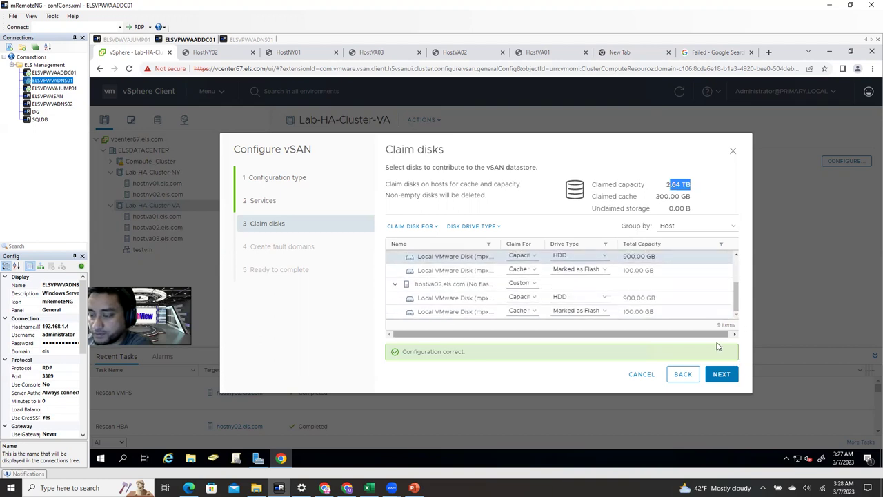
Accept the disk claims and default fault domains, then finish the vSAN configuration.
left_click(721, 380)
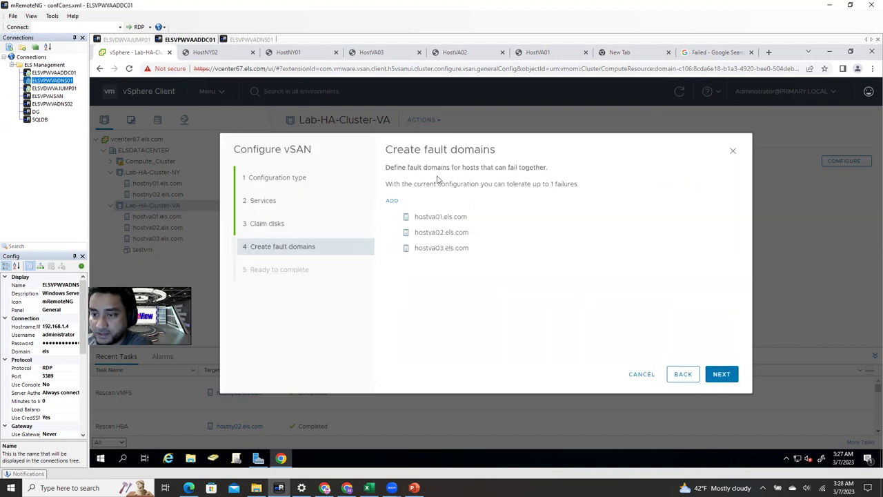
left_click(734, 381)
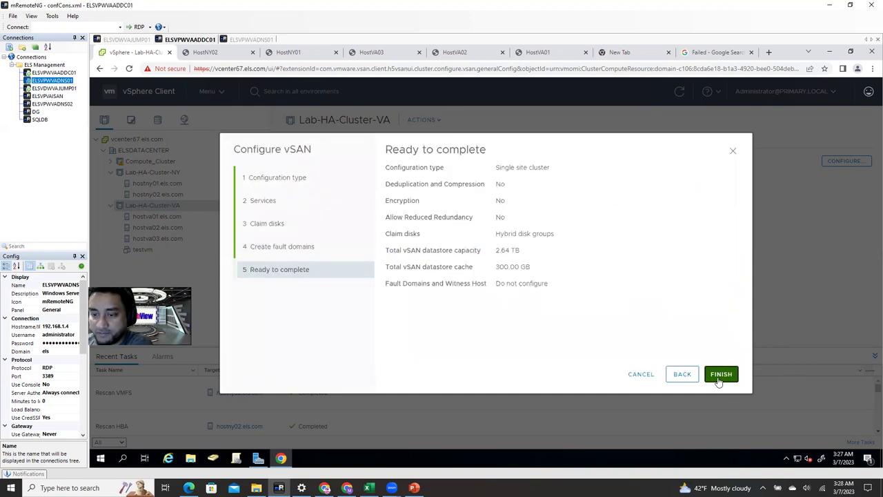
left_click(719, 379)
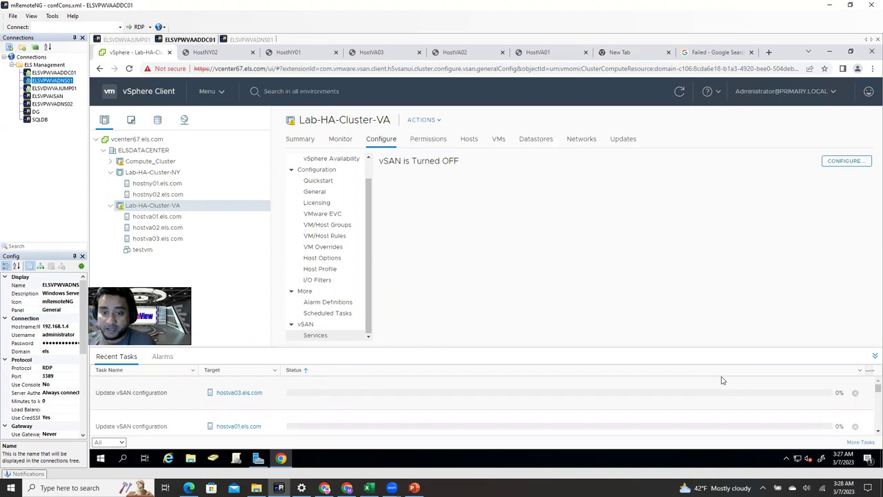
Select hostva01.els.com in the inventory and open its Configure settings.
left_click(173, 218)
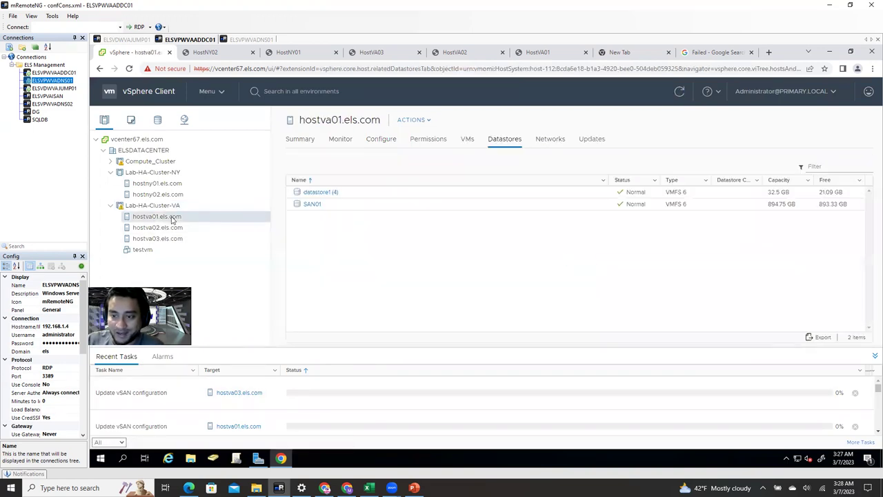
left_click(172, 209)
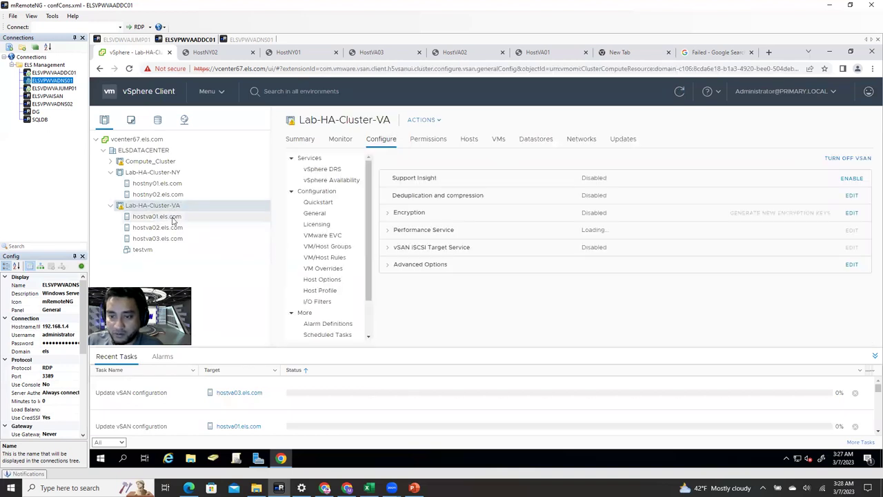
left_click(174, 220)
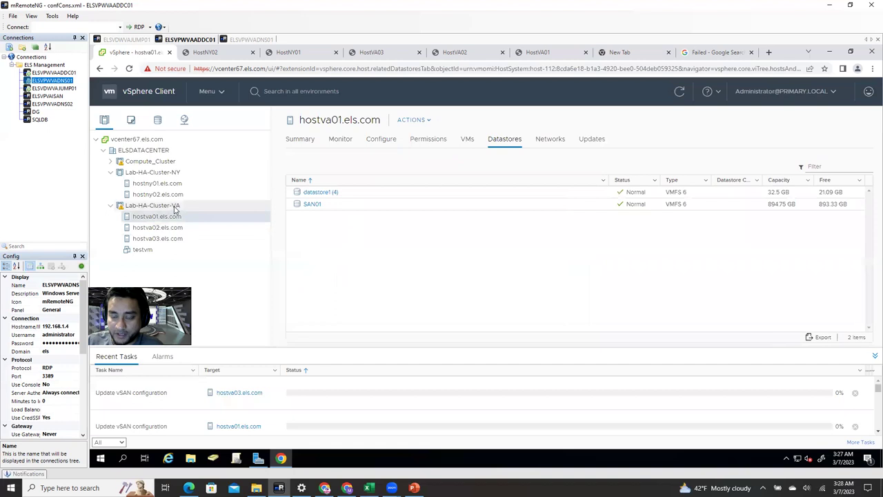
left_click(174, 208)
left_click(171, 220)
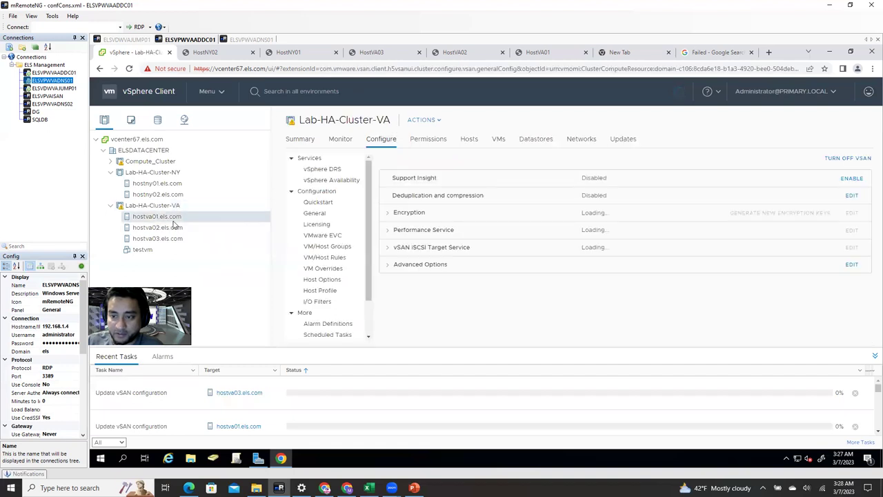
left_click(379, 140)
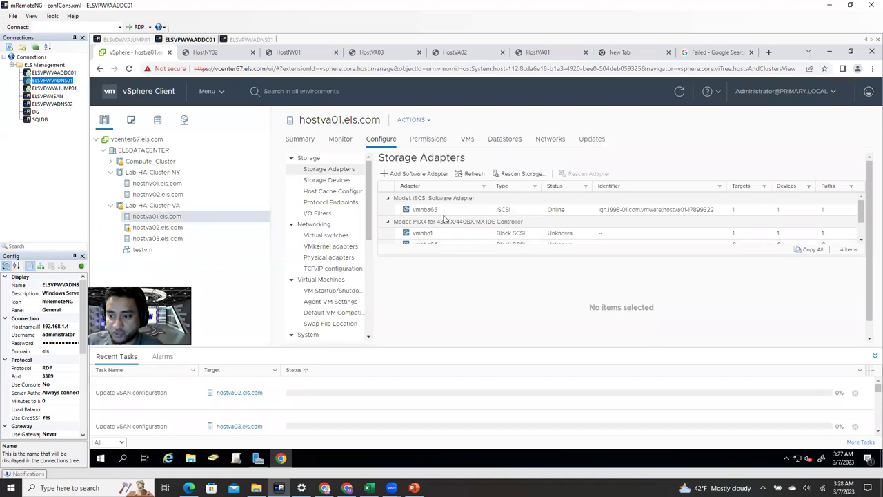
Inspect storage adapter vmhba0's attached disks, active paths and properties.
scroll(452, 223, "down", 3)
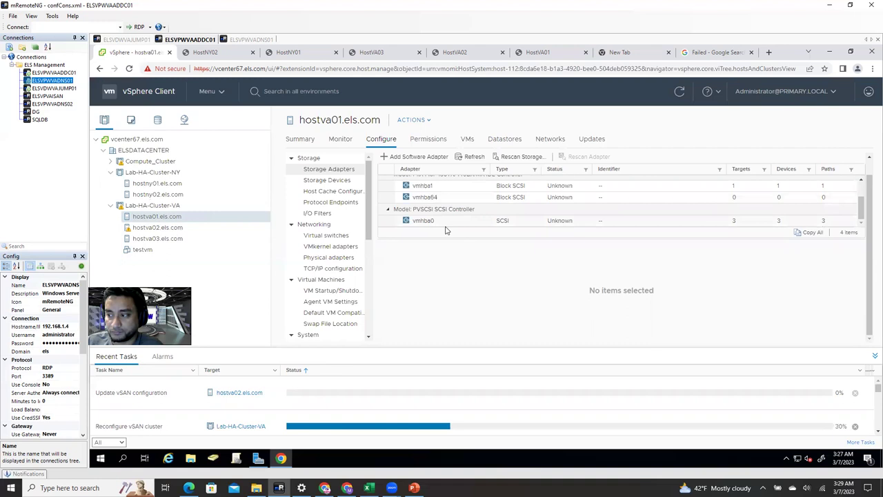
left_click(434, 224)
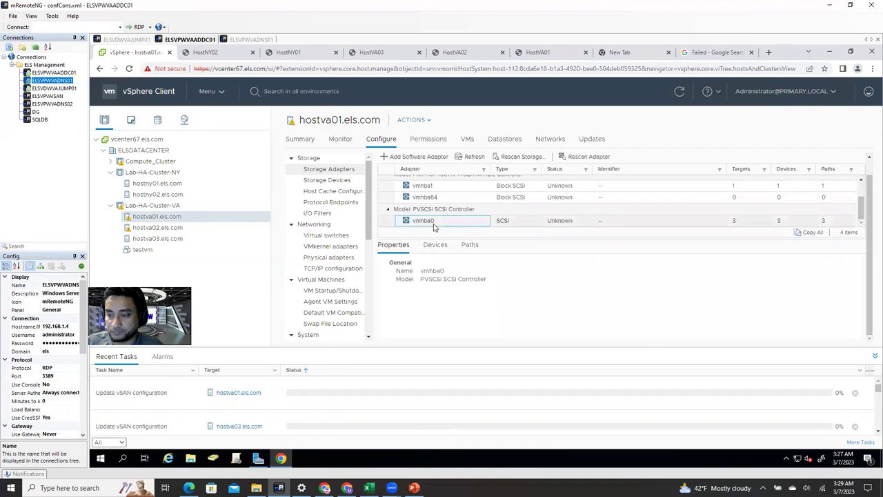
left_click(436, 250)
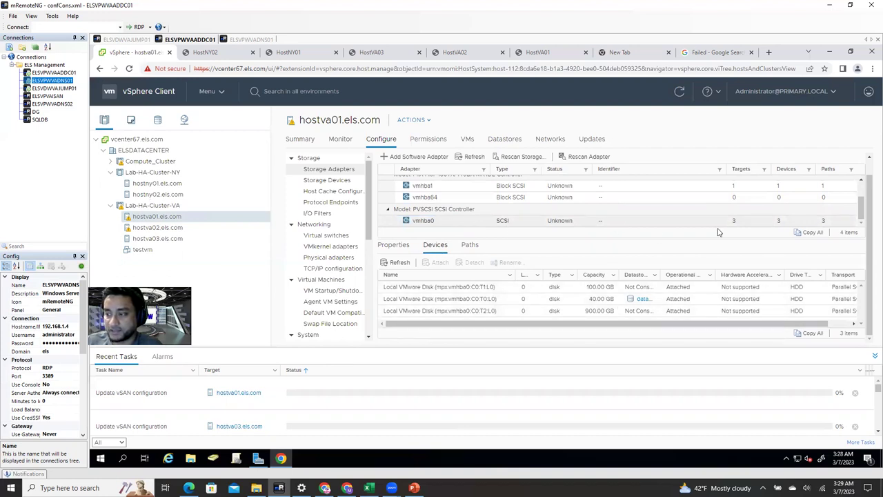
left_click(470, 246)
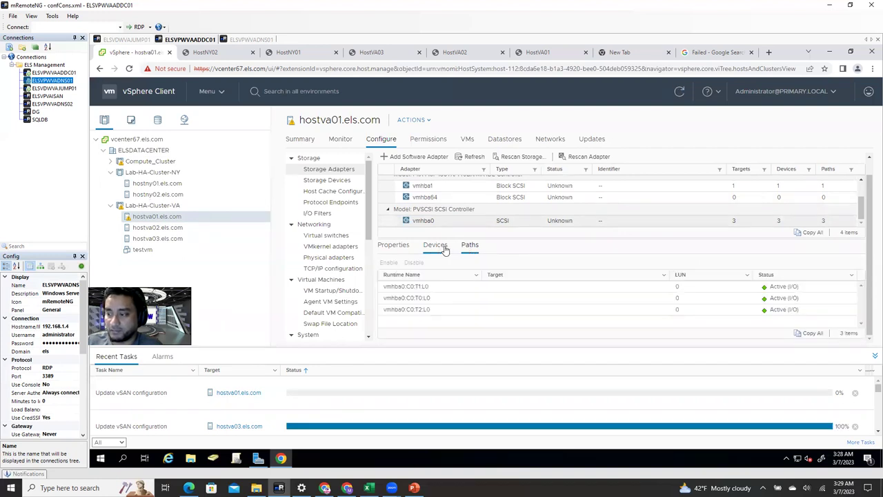
left_click(444, 249)
left_click(403, 249)
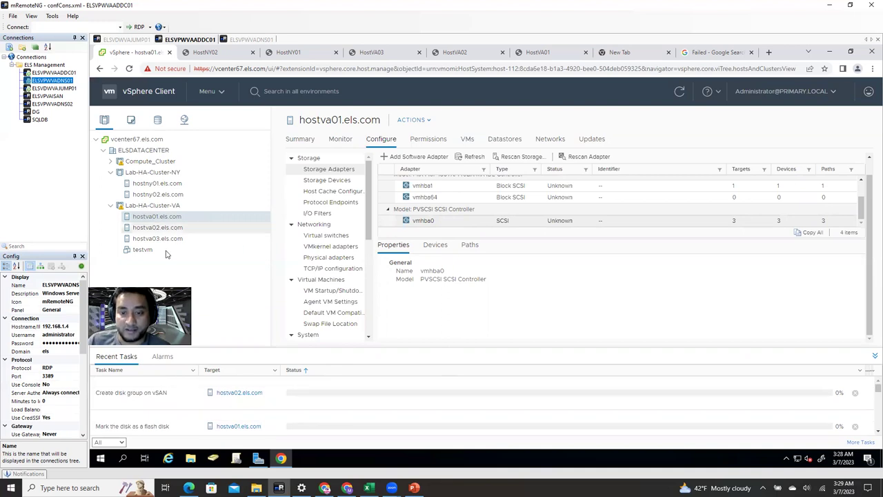
Refresh hostva01's Datastores list, then check hostva02 and hostva03 for vsanDatastore.
left_click(513, 144)
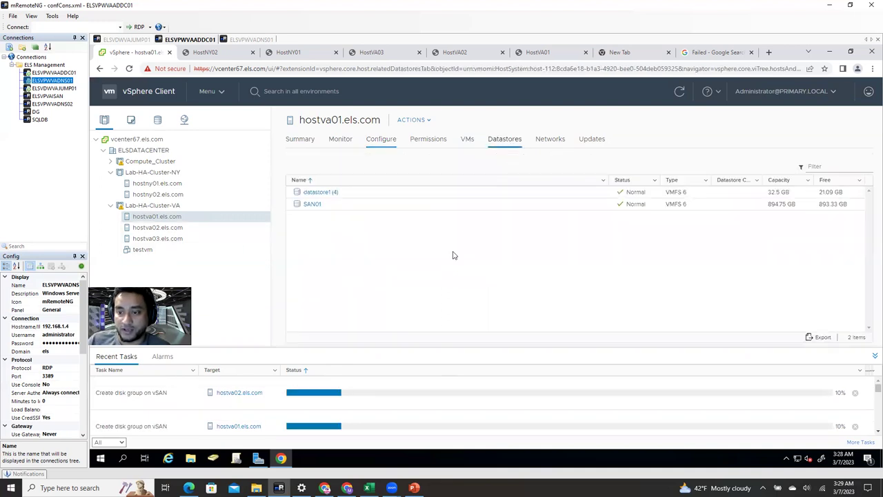
left_click(681, 92)
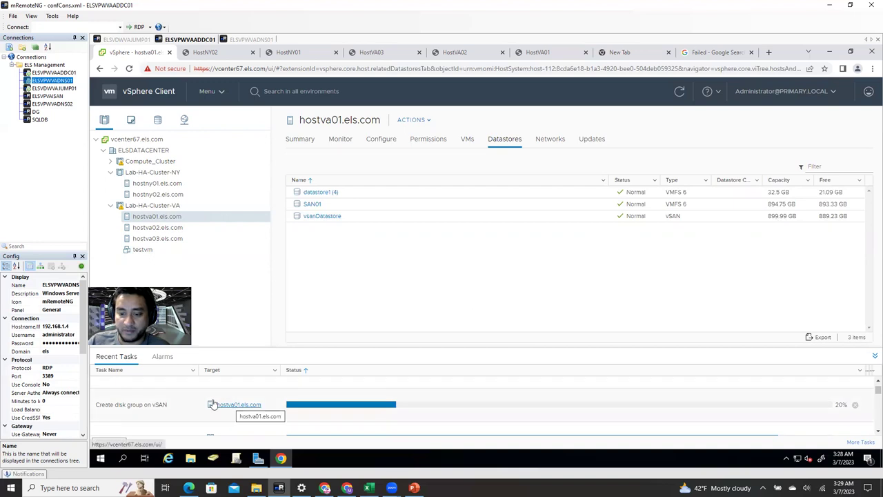
left_click(174, 228)
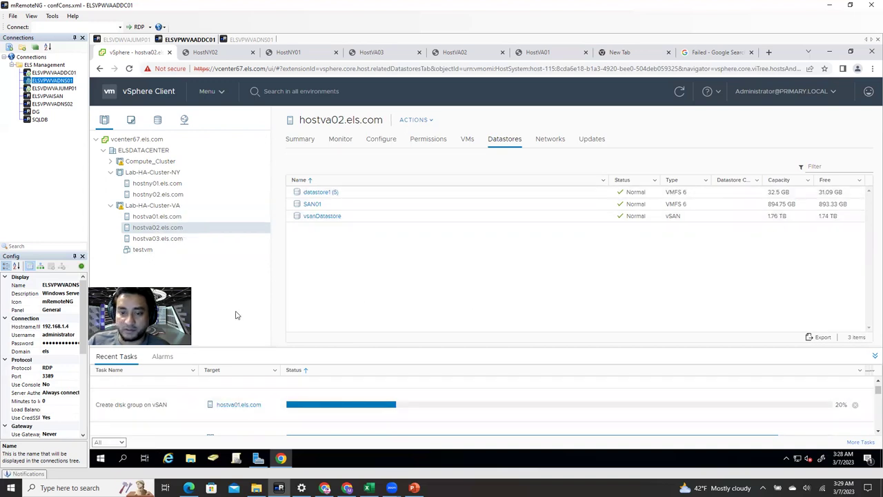
left_click(181, 240)
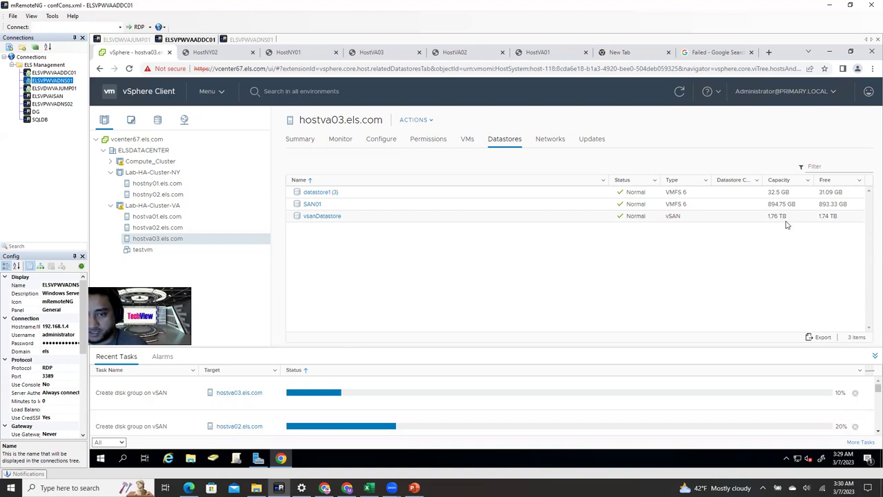
Check the datastore lists of hostva02, hostva01, hostny02 and hostny01.
left_click(179, 227)
left_click(177, 216)
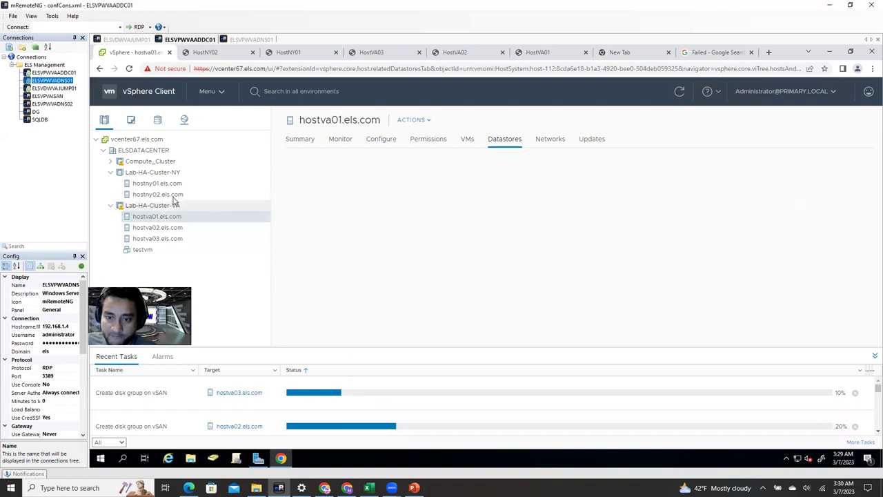
left_click(176, 194)
left_click(176, 185)
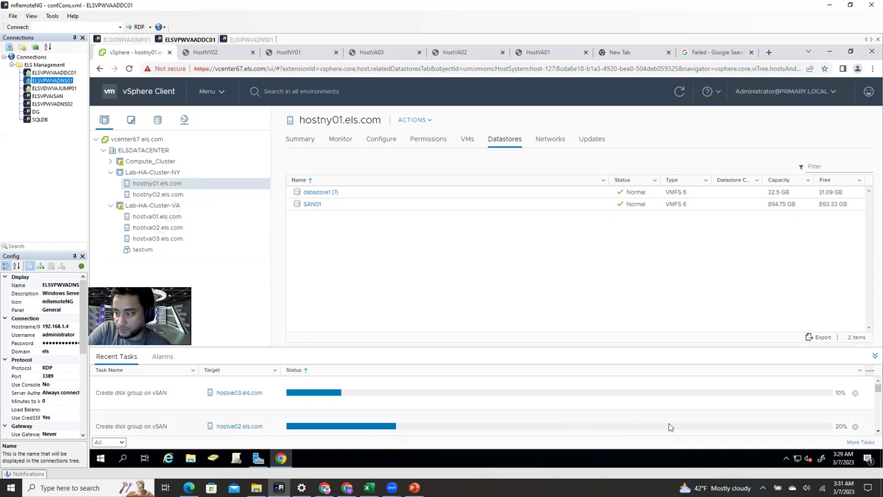
scroll(708, 408, "down", 3)
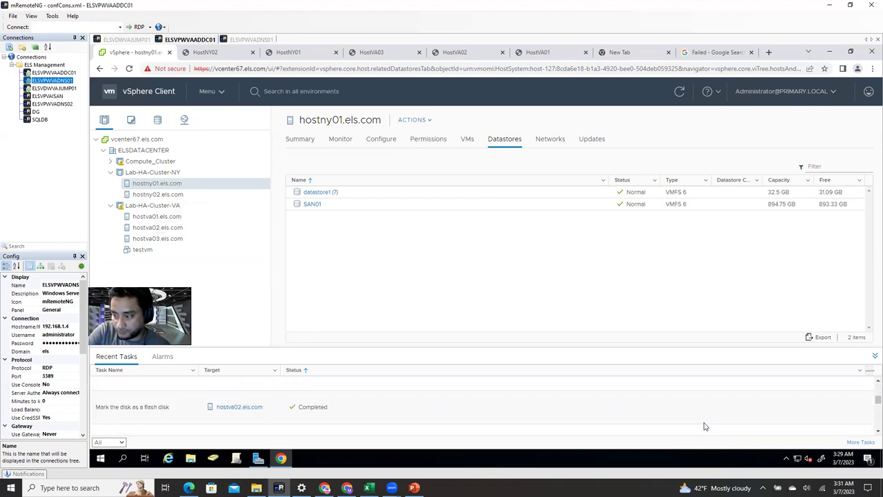
scroll(705, 421, "up", 3)
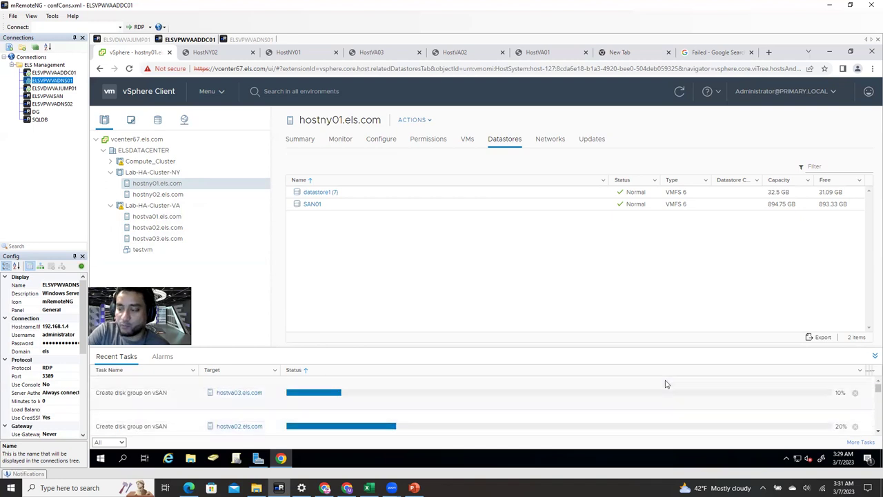
Glance through the HostNY02, HostNY01, HostVA03 and HostVA02 consoles, then return to vSphere Client.
left_click(225, 55)
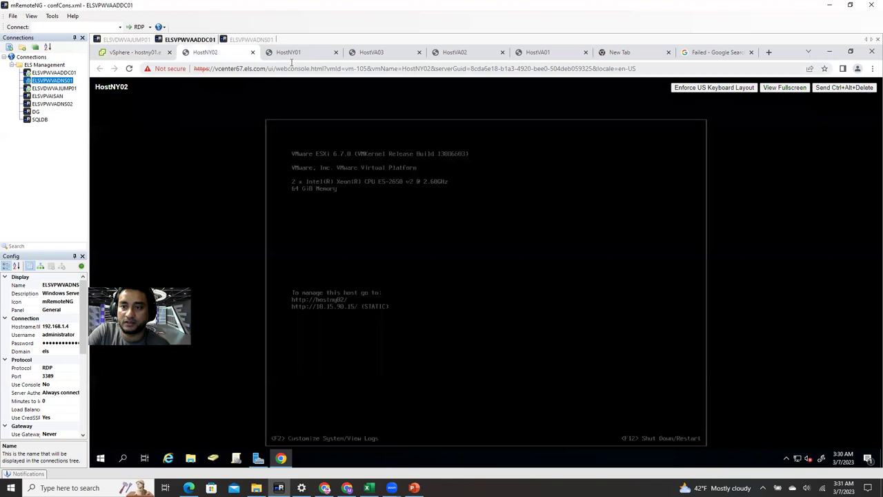
left_click(299, 54)
left_click(382, 53)
left_click(456, 54)
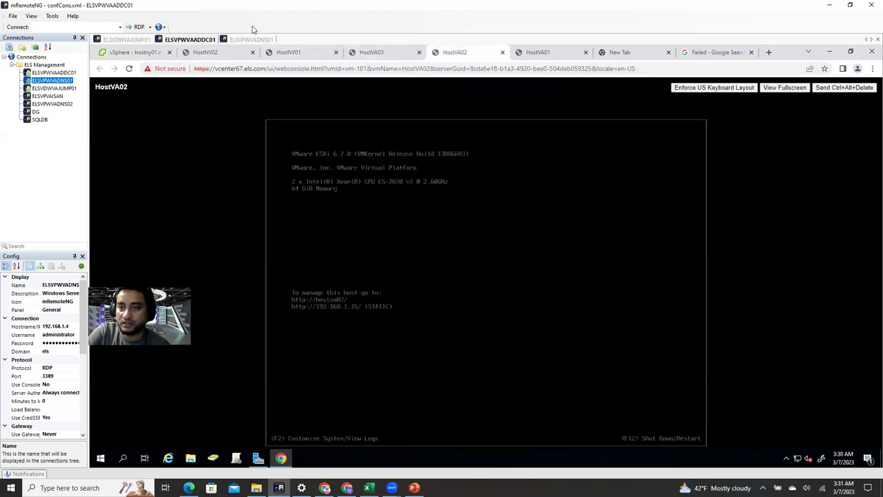
left_click(137, 39)
left_click(136, 52)
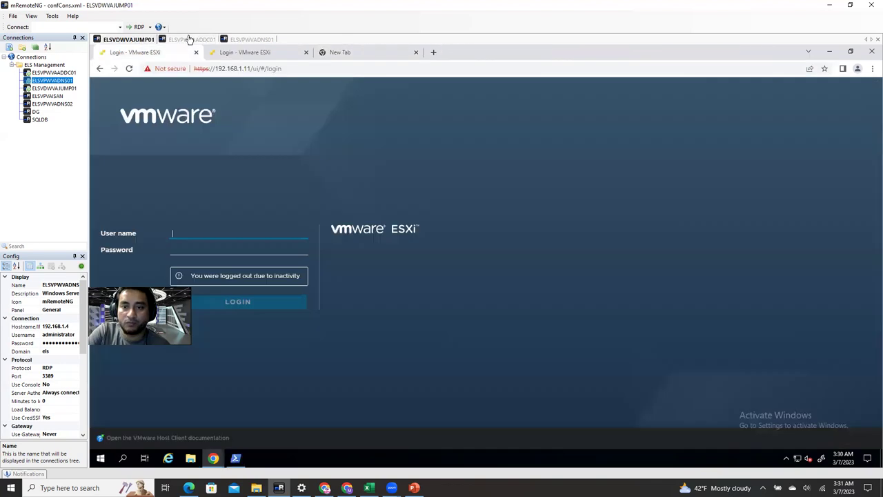
left_click(188, 40)
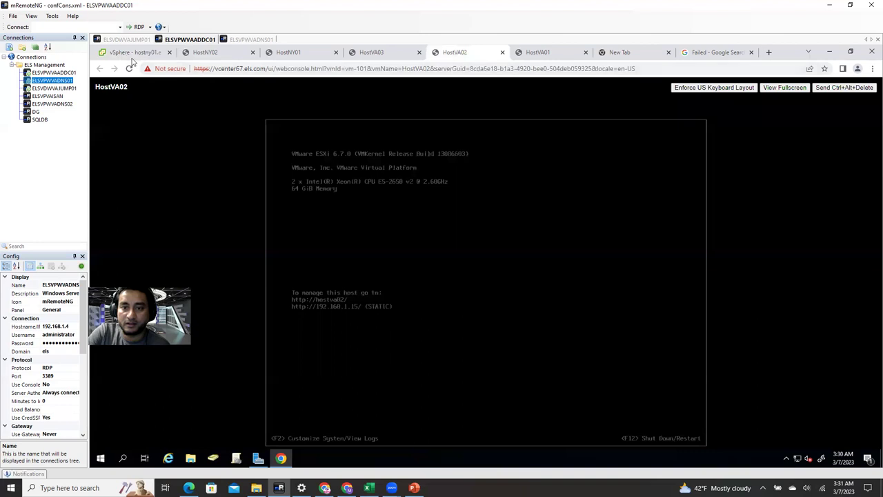
left_click(133, 55)
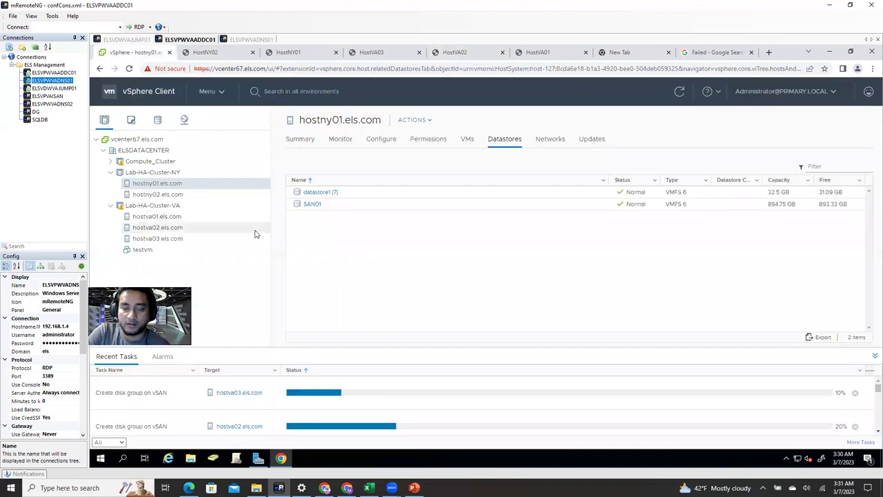
Review the vsanDatastore summary under ELSDATACENTER in the Storage view, then return to Hosts and Clusters.
left_click(168, 205)
left_click(158, 121)
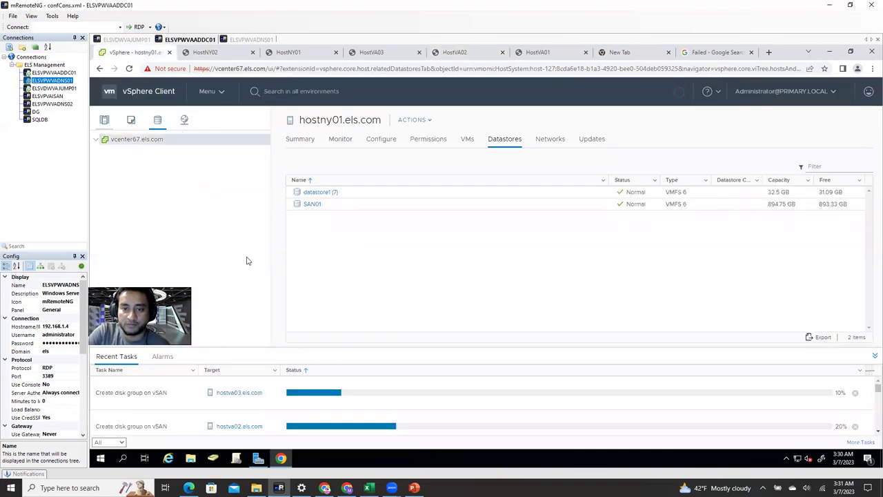
left_click(104, 153)
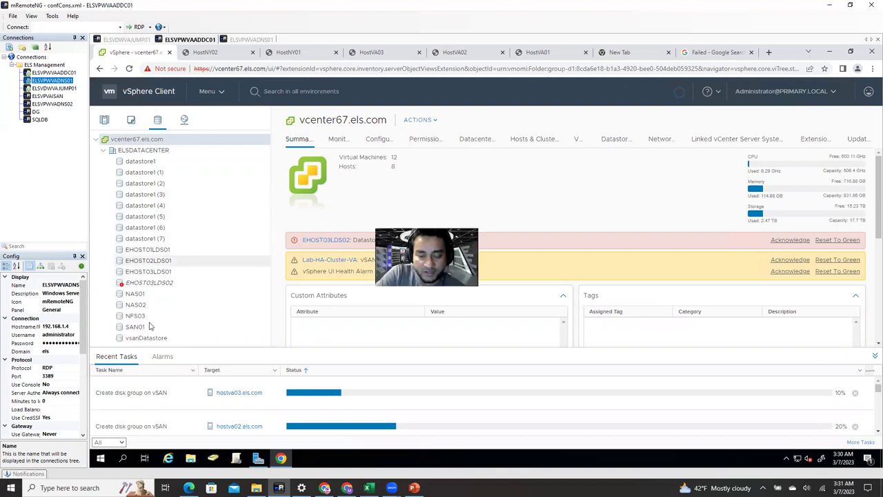
left_click(158, 338)
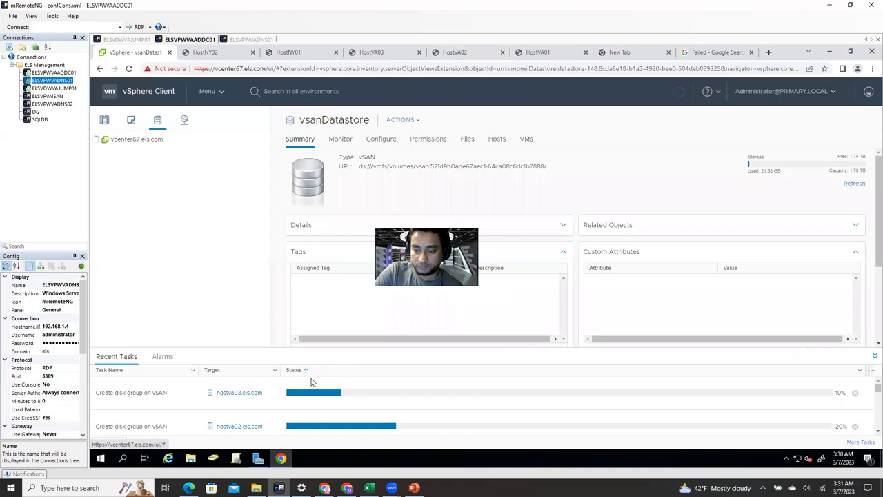
left_click(104, 119)
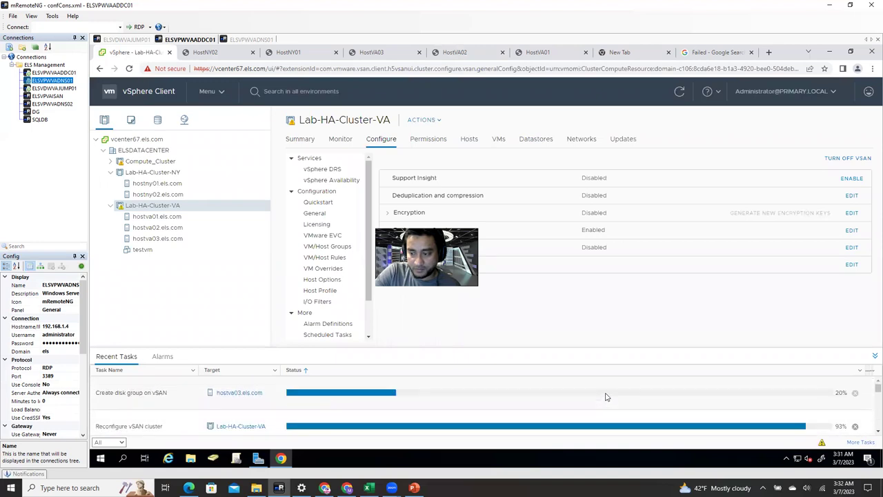
left_click(680, 92)
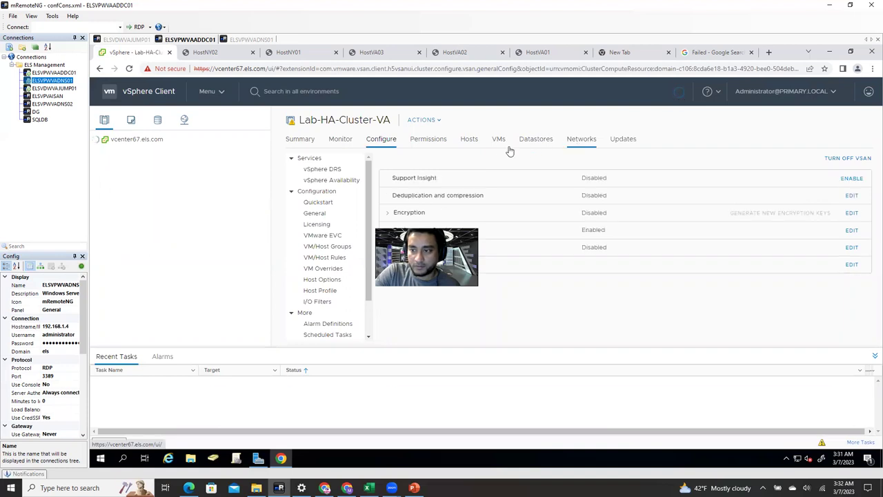
left_click(531, 140)
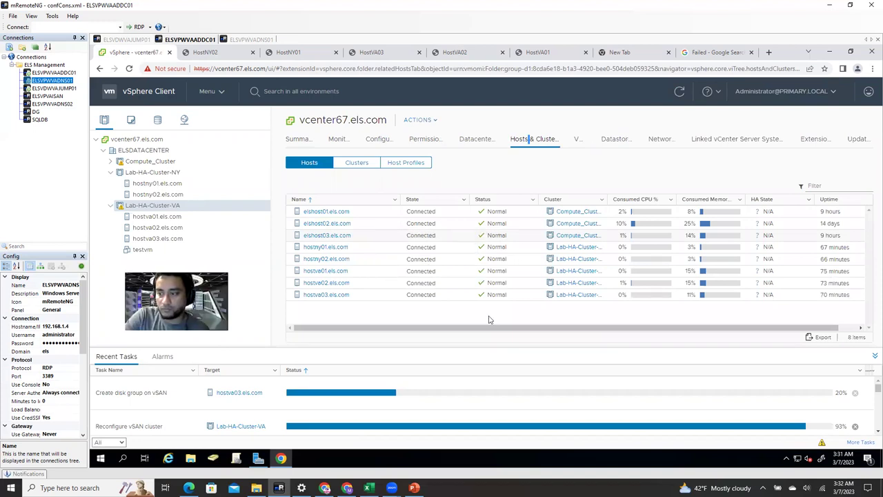
left_click(616, 140)
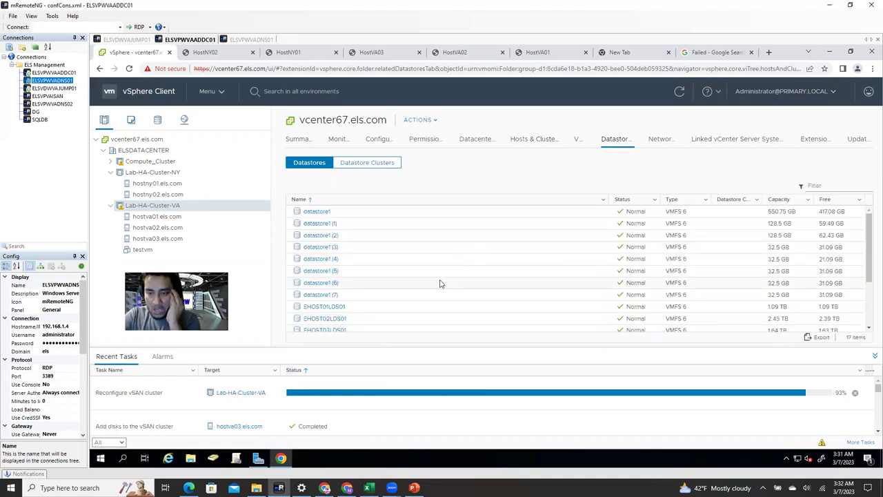
scroll(442, 282, "down", 3)
left_click(176, 217)
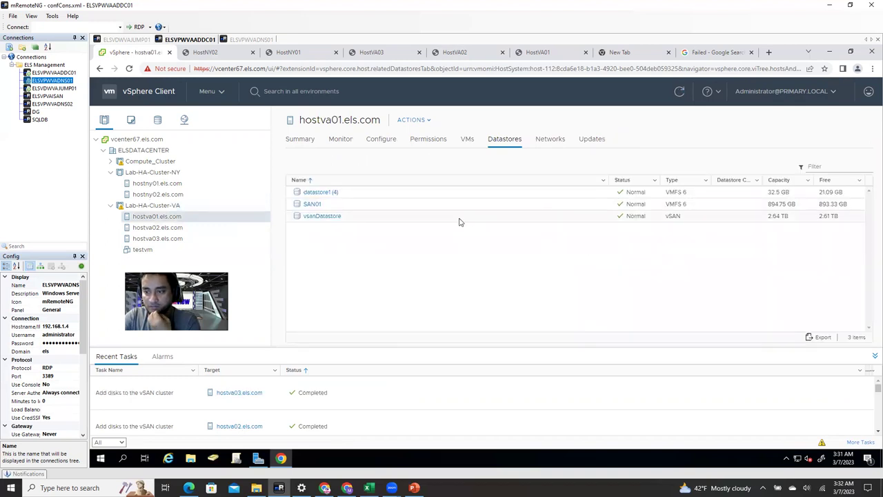
left_click(470, 218)
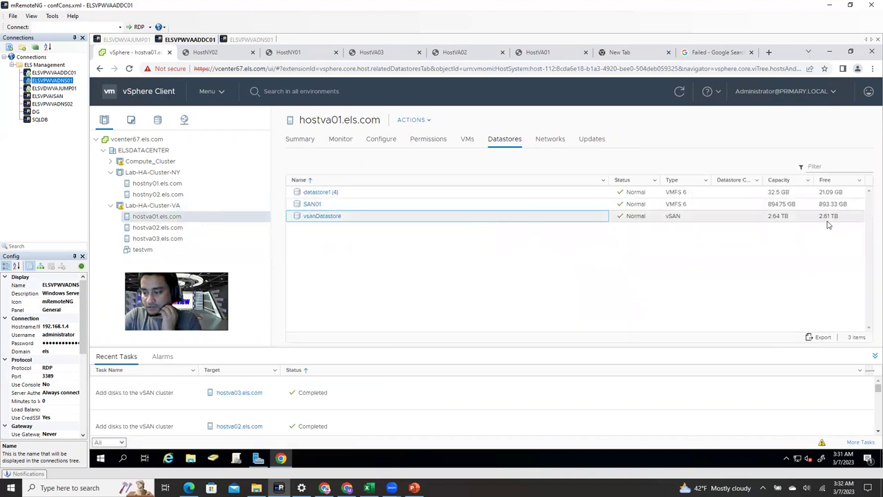
scroll(502, 399, "down", 1)
scroll(508, 414, "down", 3)
scroll(501, 417, "up", 5)
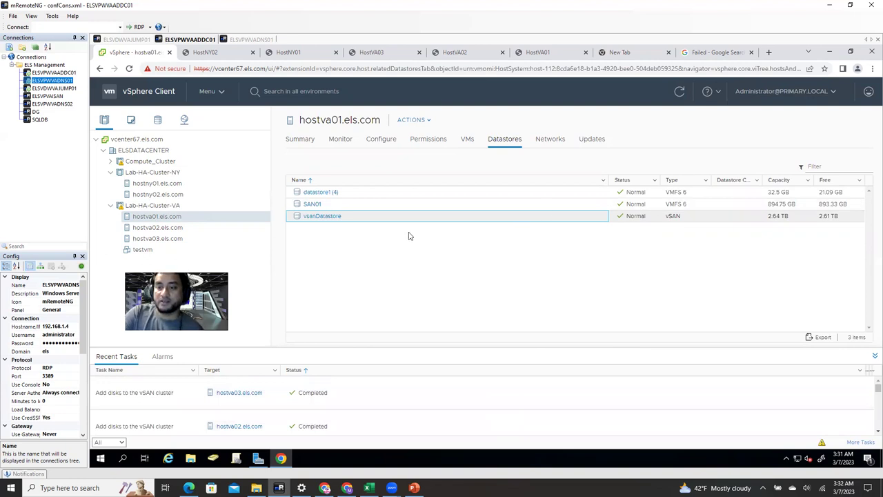
left_click(358, 206)
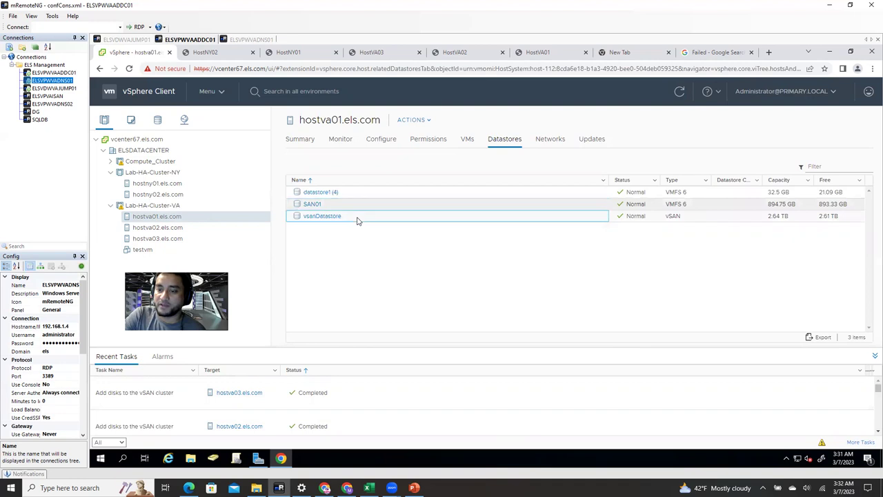
left_click(357, 219)
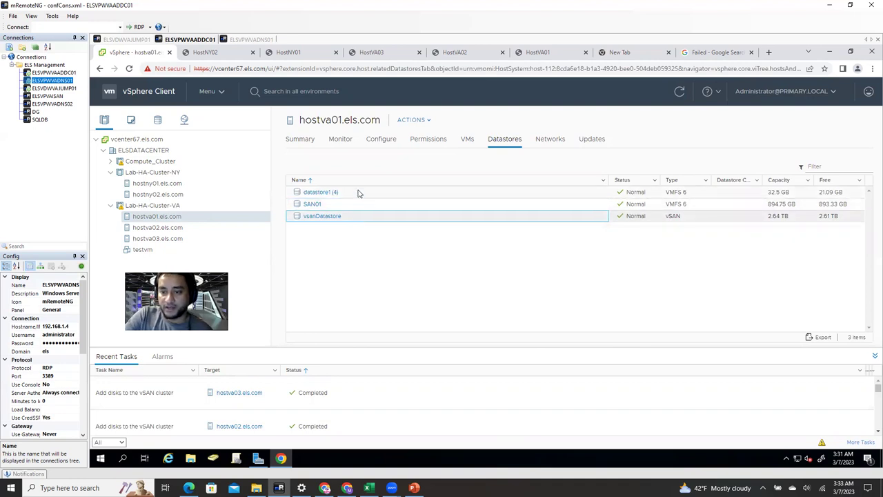
left_click(358, 193)
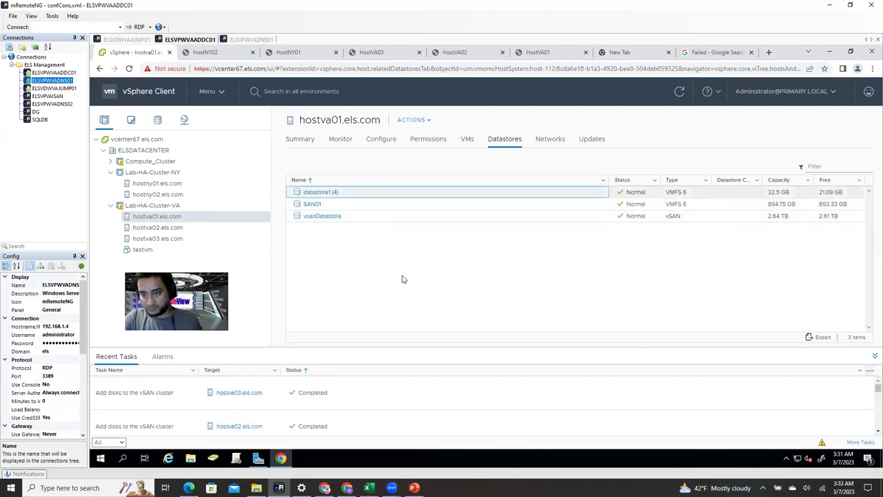
left_click(400, 277)
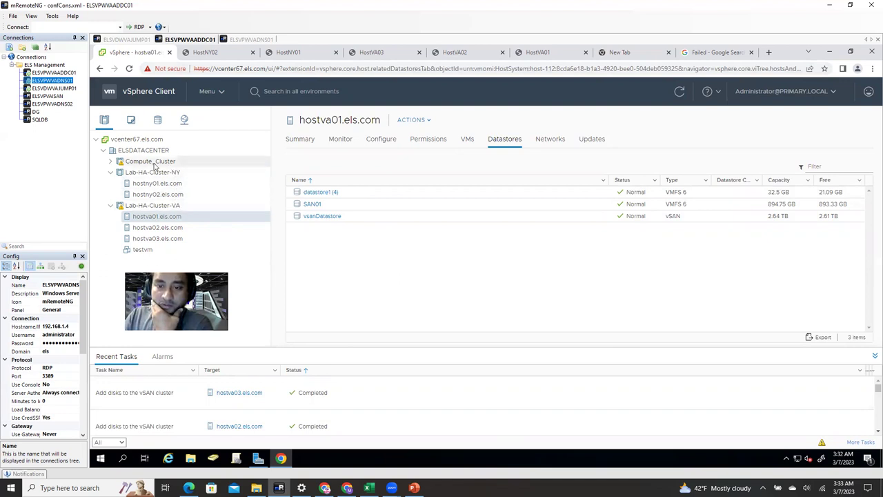
Open ELSVDWVAJUMP01 under Compute_Cluster and start a Migrate, browsing compute targets before cancelling.
left_click(111, 161)
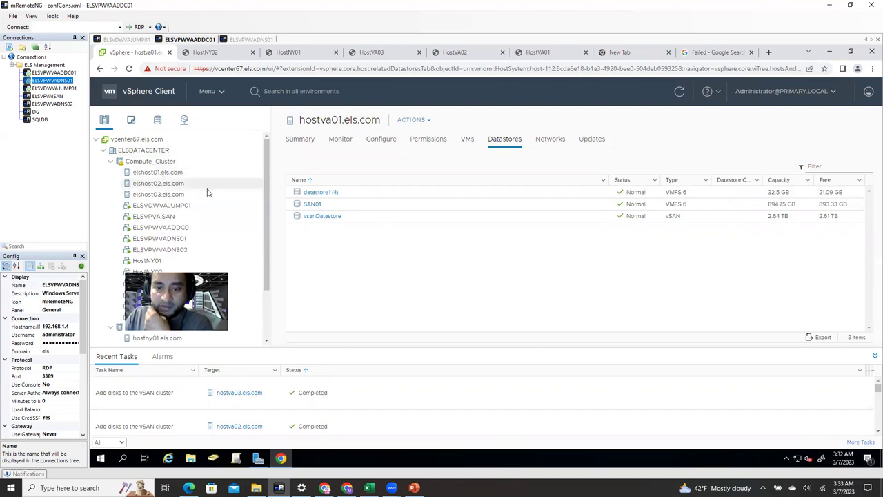
mouse_move(268, 225)
left_mouse_down()
mouse_move(268, 262)
mouse_move(265, 236)
left_mouse_up()
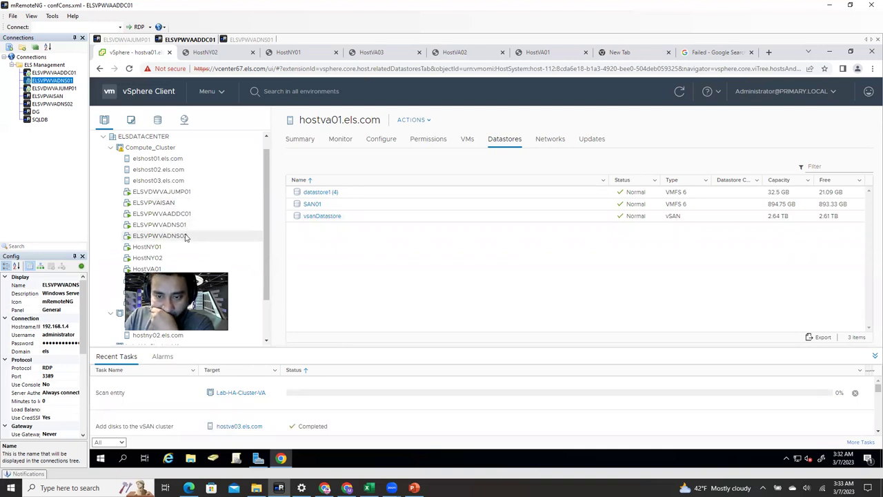
left_click(162, 192)
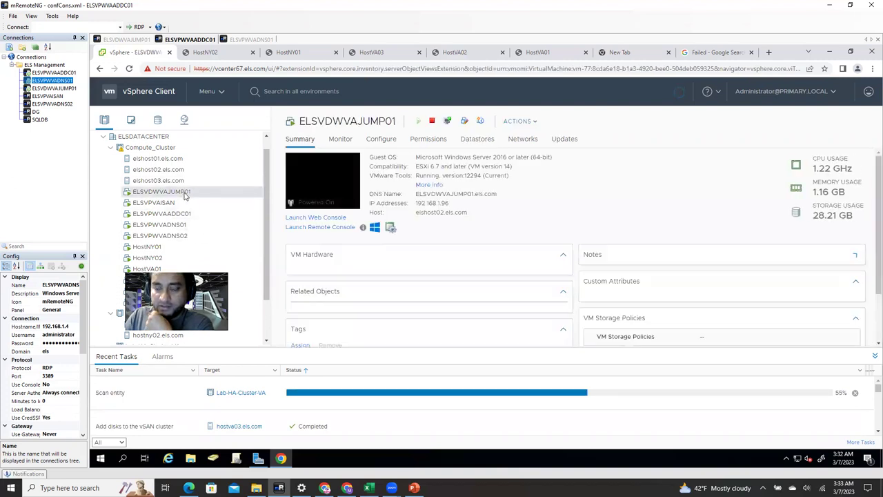
right_click(185, 195)
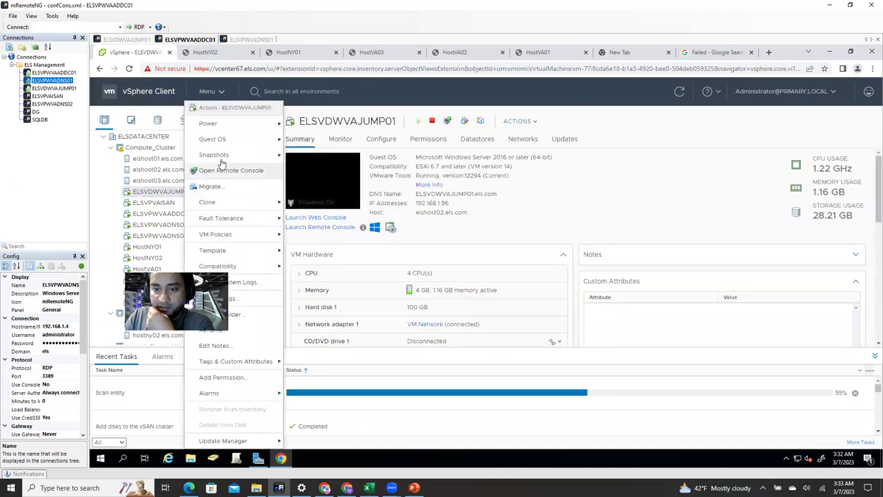
left_click(215, 187)
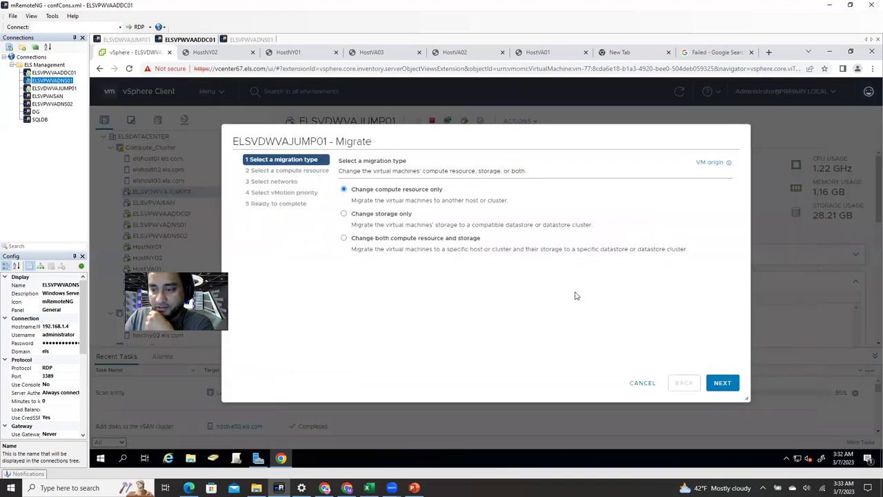
left_click(725, 384)
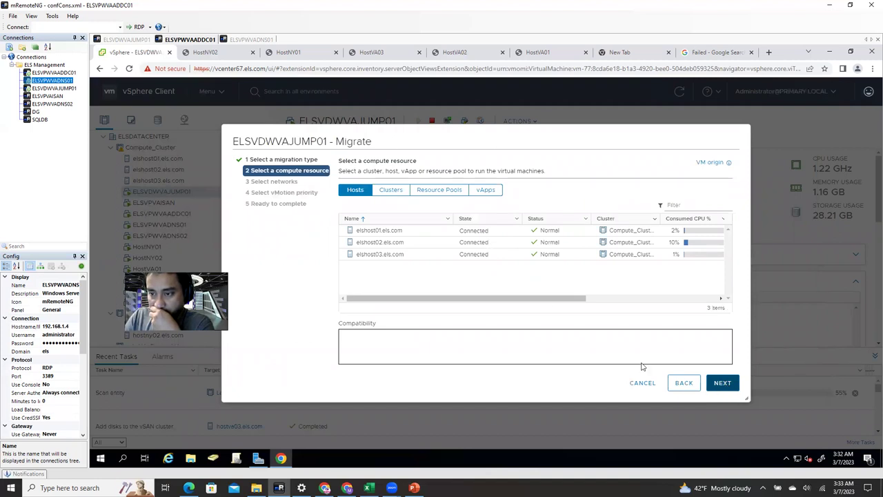
left_click(395, 191)
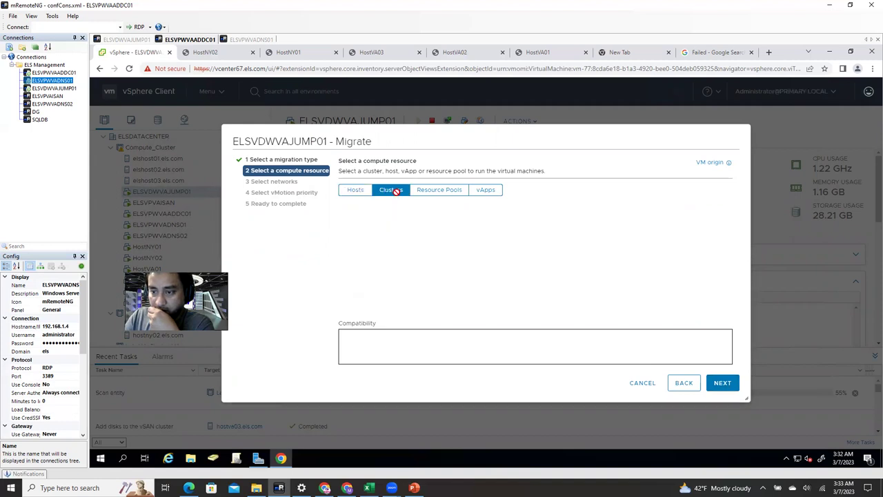
left_click(642, 383)
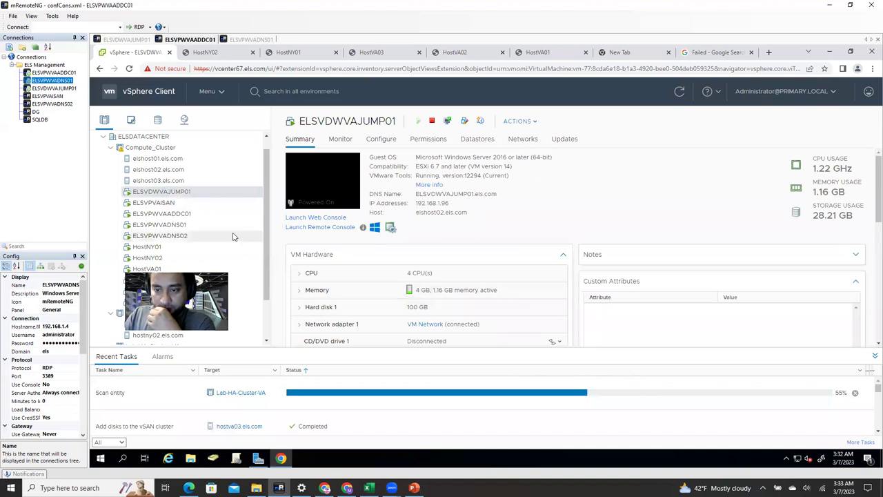
Migrate ELSVDWVAJUMP01's storage only to datastore EHOST02LDS01 and submit the relocation.
right_click(205, 194)
left_click(234, 184)
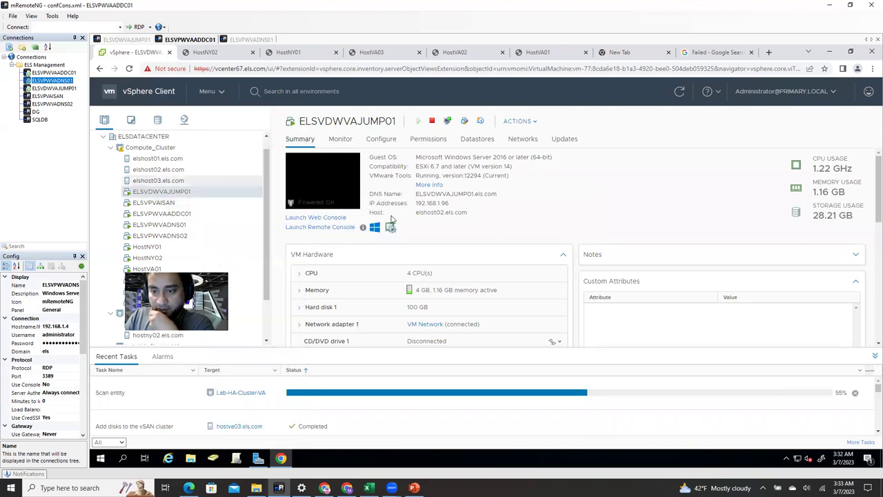
left_click(725, 383)
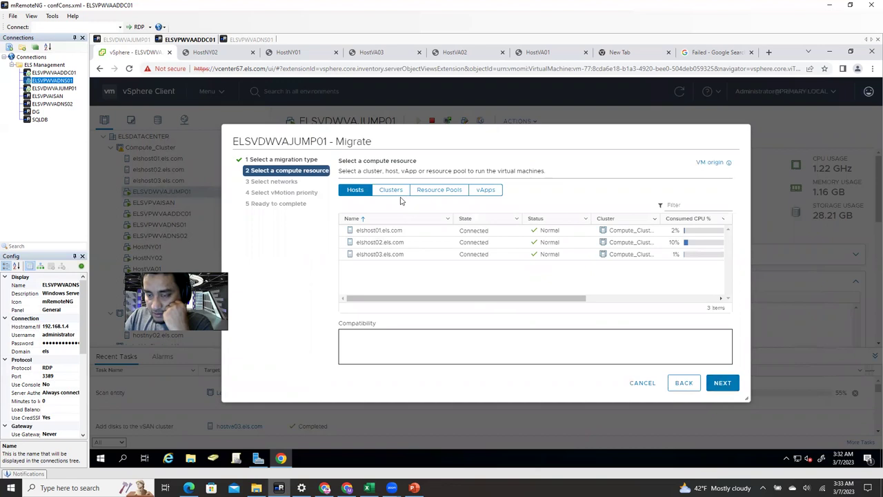
left_click(683, 384)
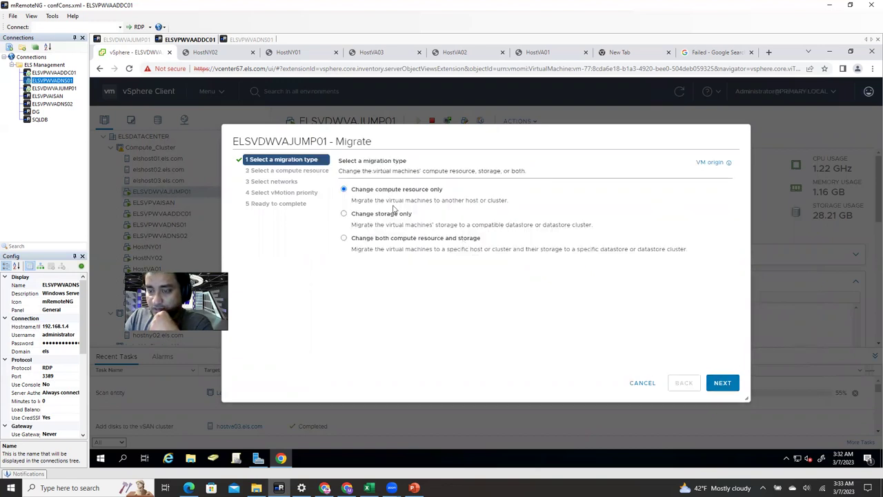
left_click(382, 214)
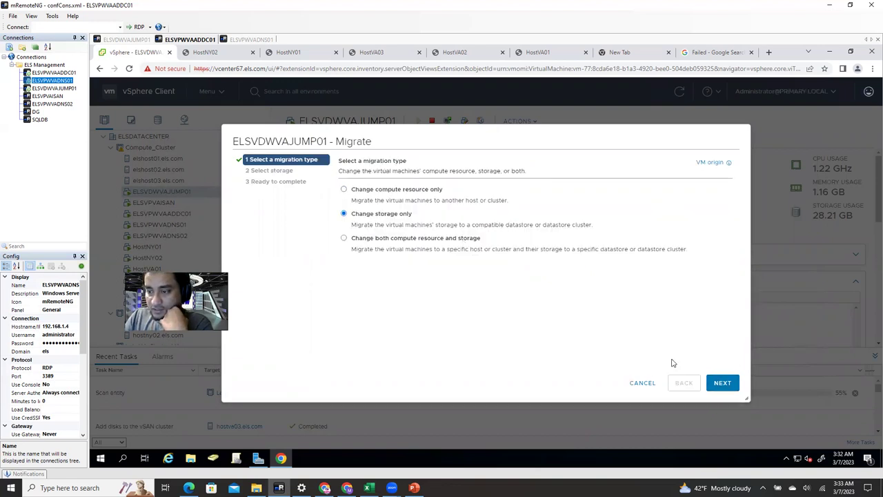
left_click(723, 383)
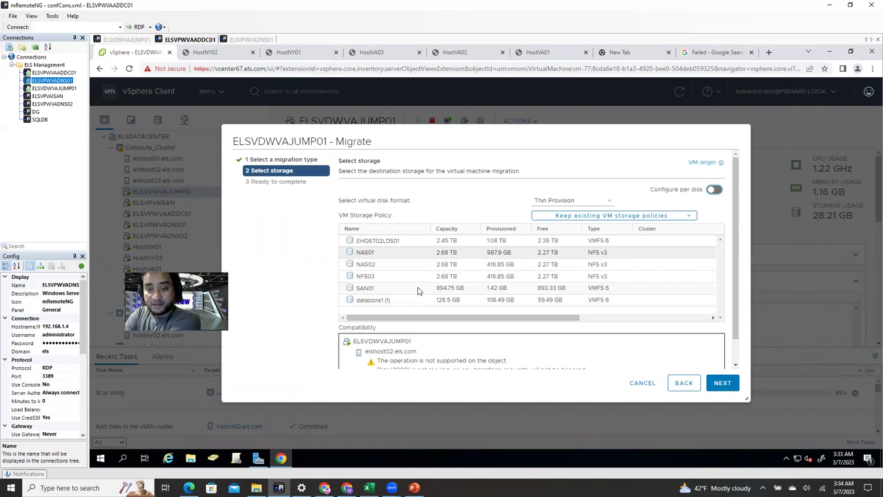
left_click(420, 241)
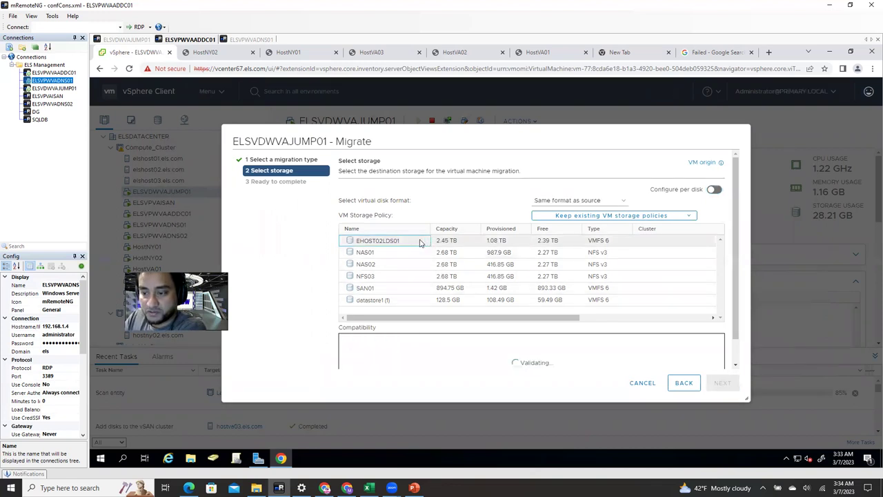
left_click(722, 383)
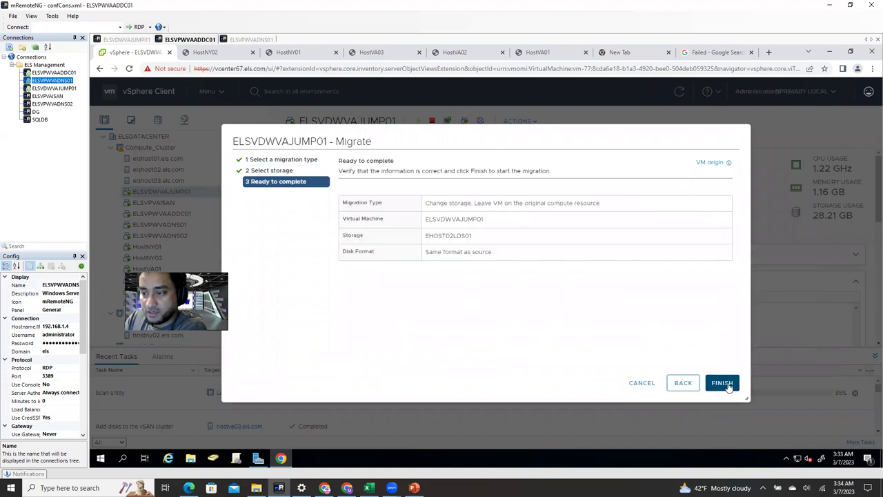
left_click(722, 383)
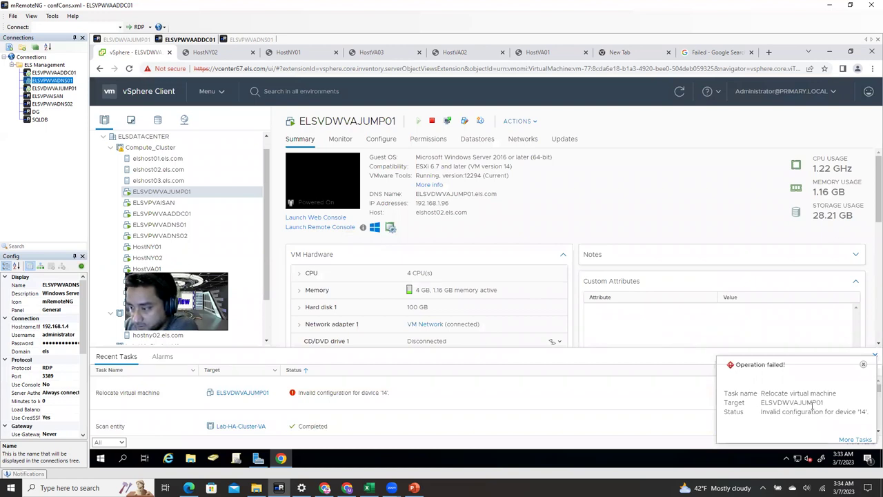
Close the Operation failed notice, then open and cancel the Migrate wizard for ELSVDWVAJUMP01 twice.
left_click(864, 366)
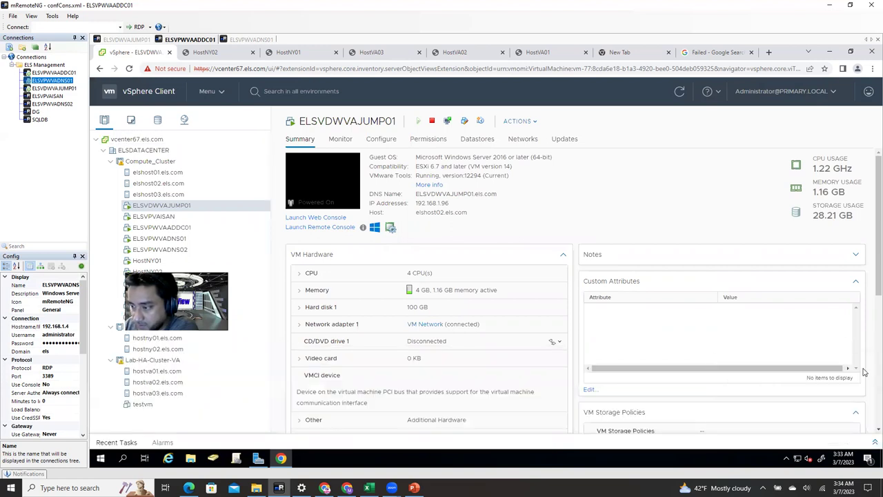
right_click(176, 207)
left_click(279, 208)
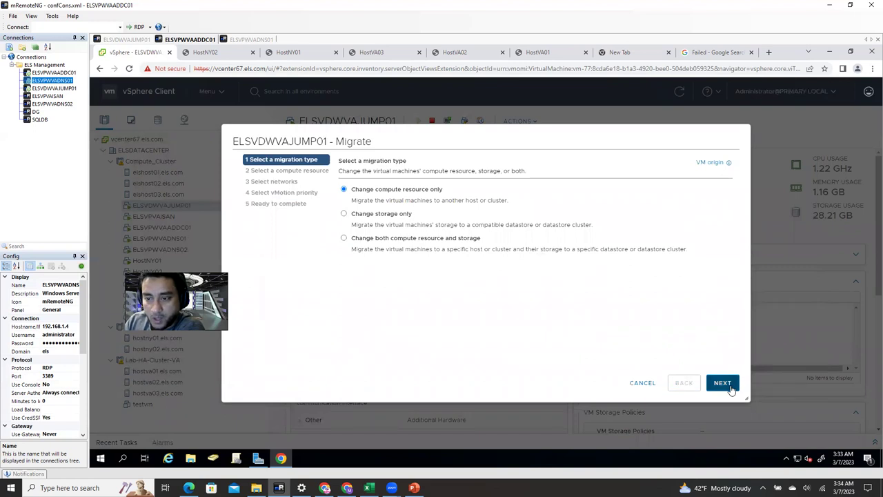
left_click(643, 383)
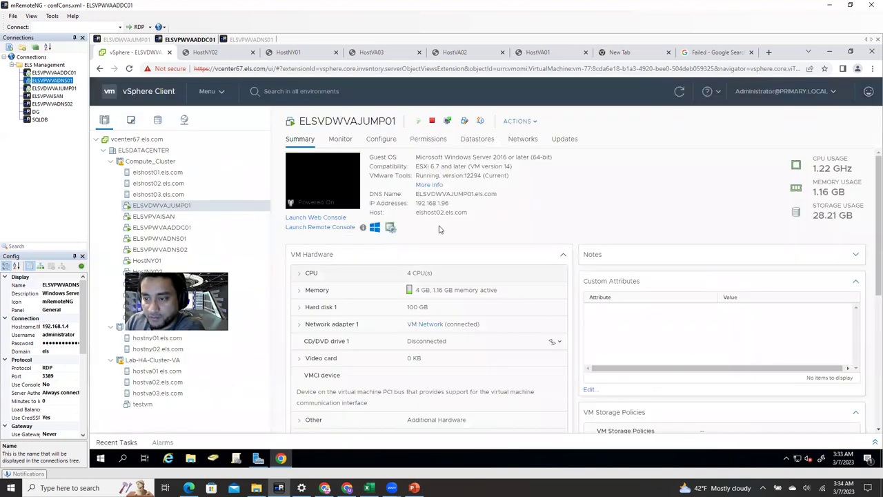
right_click(234, 210)
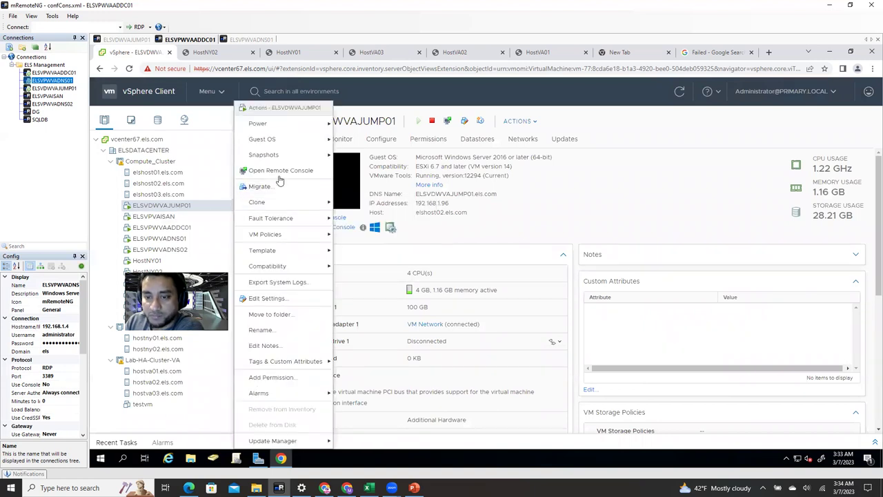
left_click(261, 187)
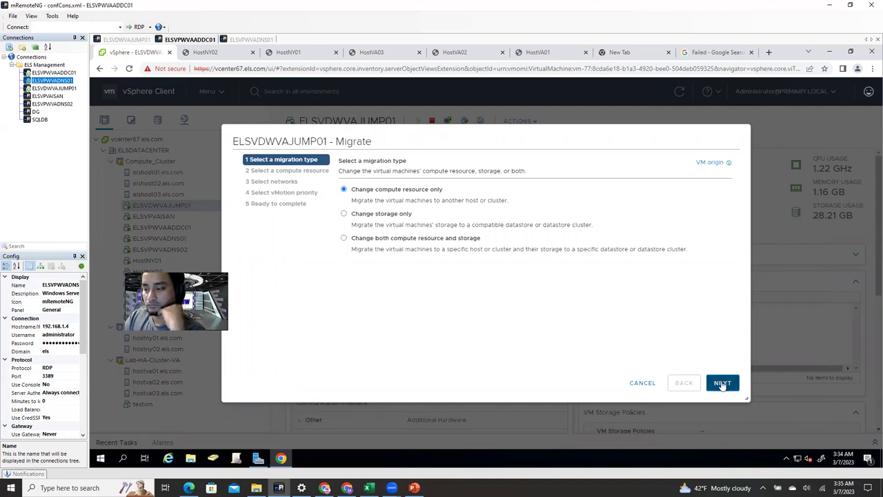
left_click(643, 384)
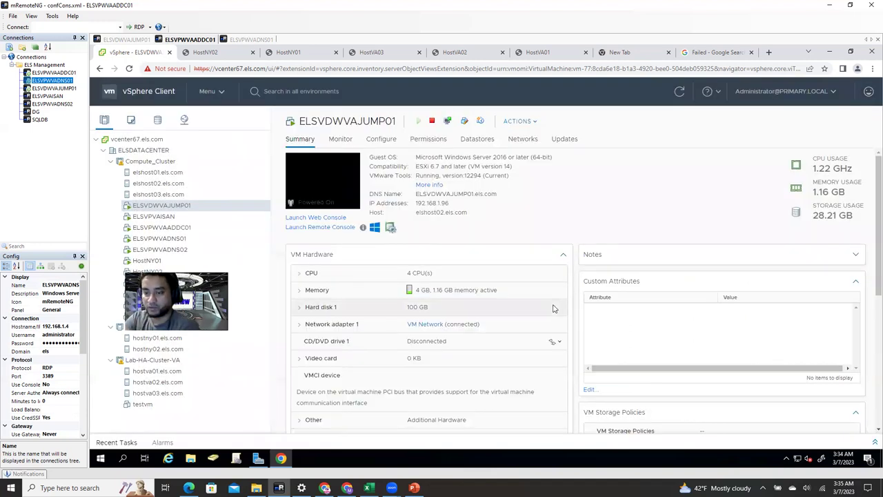